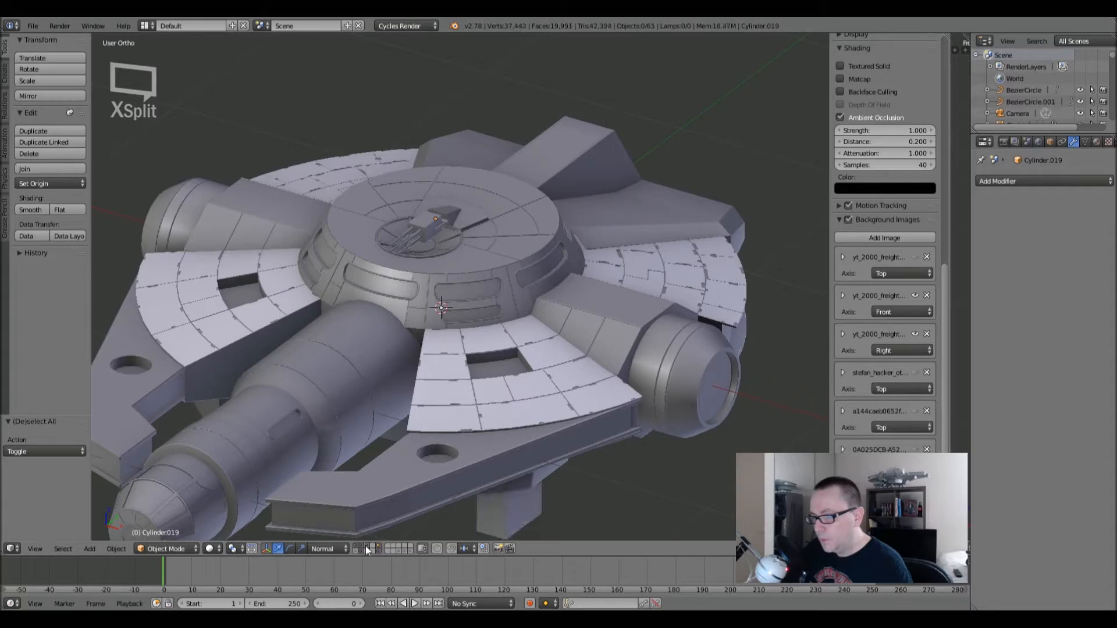
- Open the segmented disc on top of the ship's central hull for mesh editing
{"action": "middle_click_drag", "start_coordinate": [501, 299], "coordinate": [474, 347]}
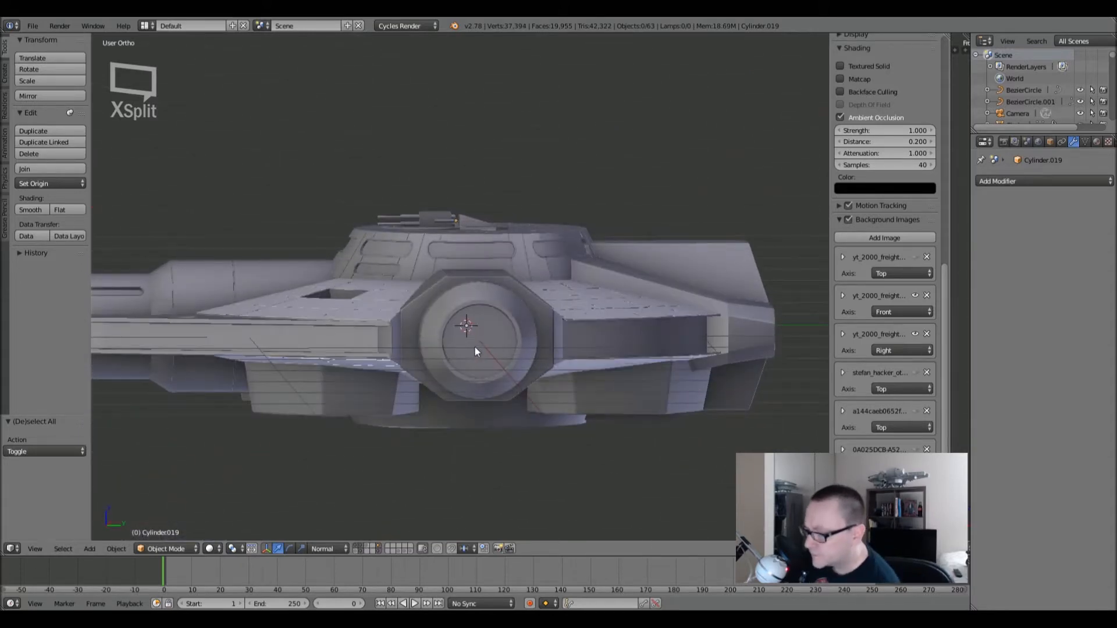
{"action": "middle_click_drag", "start_coordinate": [498, 240], "coordinate": [558, 296]}
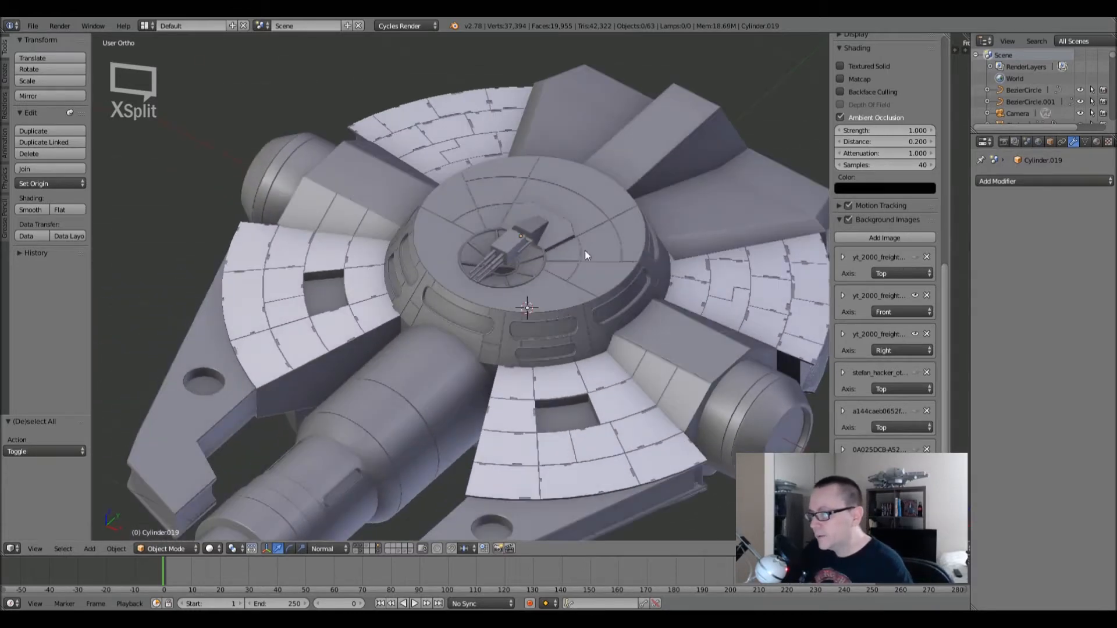
{"action": "scroll", "coordinate": [585, 253], "scroll_direction": "up", "scroll_amount": 5}
{"action": "middle_click_drag", "start_coordinate": [571, 289], "coordinate": [571, 235]}
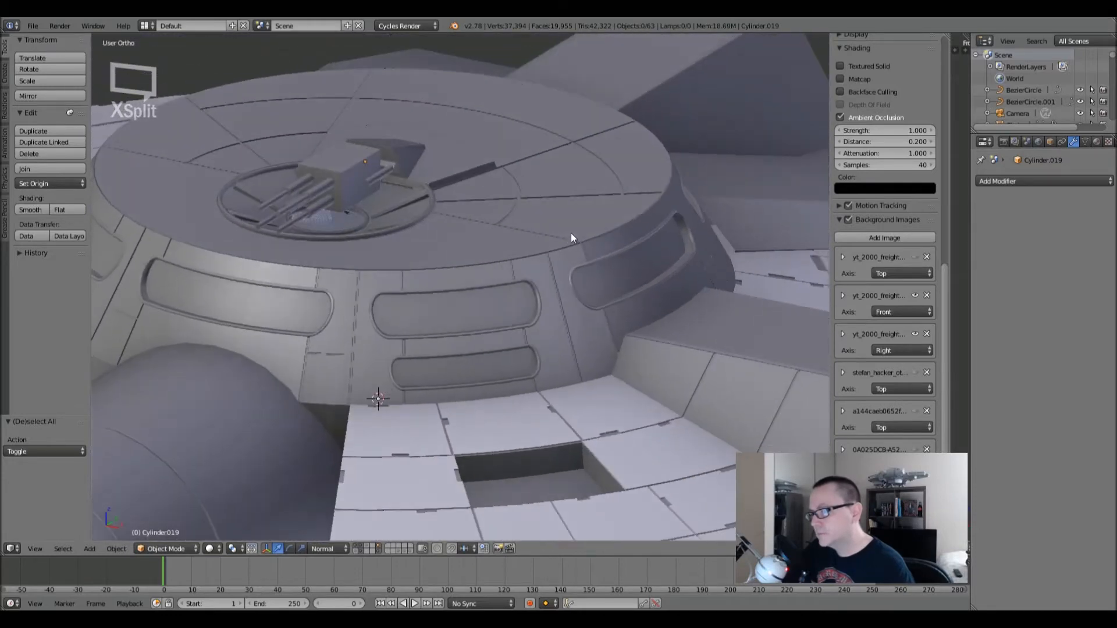
{"action": "right_click", "coordinate": [571, 166]}
{"action": "key", "text": "Tab"}
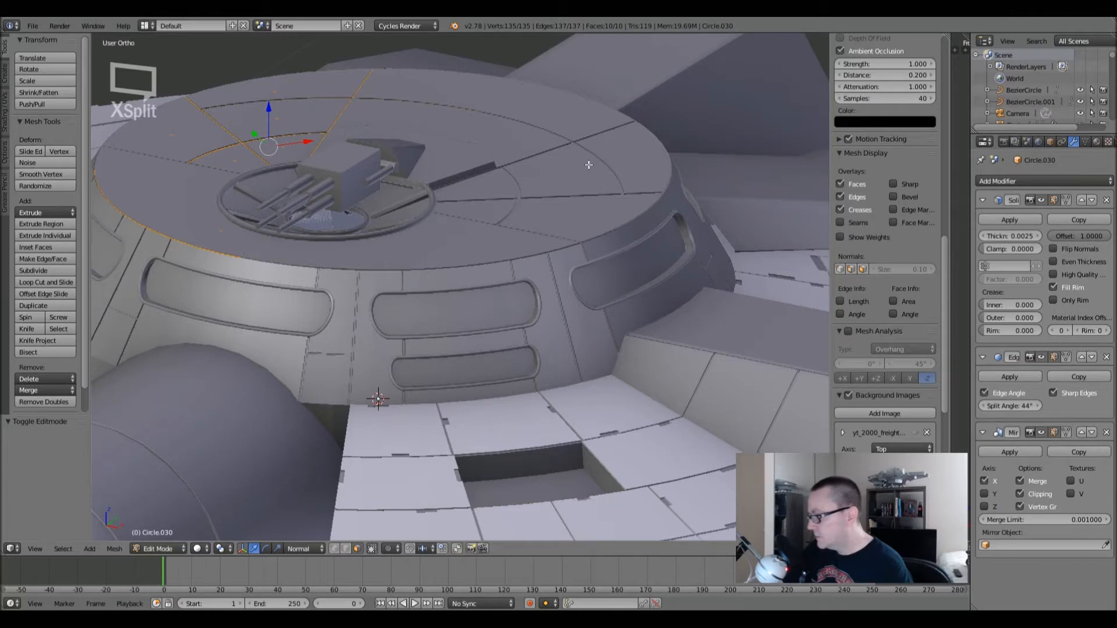
- Show the disc from directly above in wireframe shading
{"action": "scroll", "coordinate": [189, 150], "scroll_direction": "up", "scroll_amount": 7}
{"action": "scroll", "coordinate": [202, 152], "scroll_direction": "down", "scroll_amount": 7}
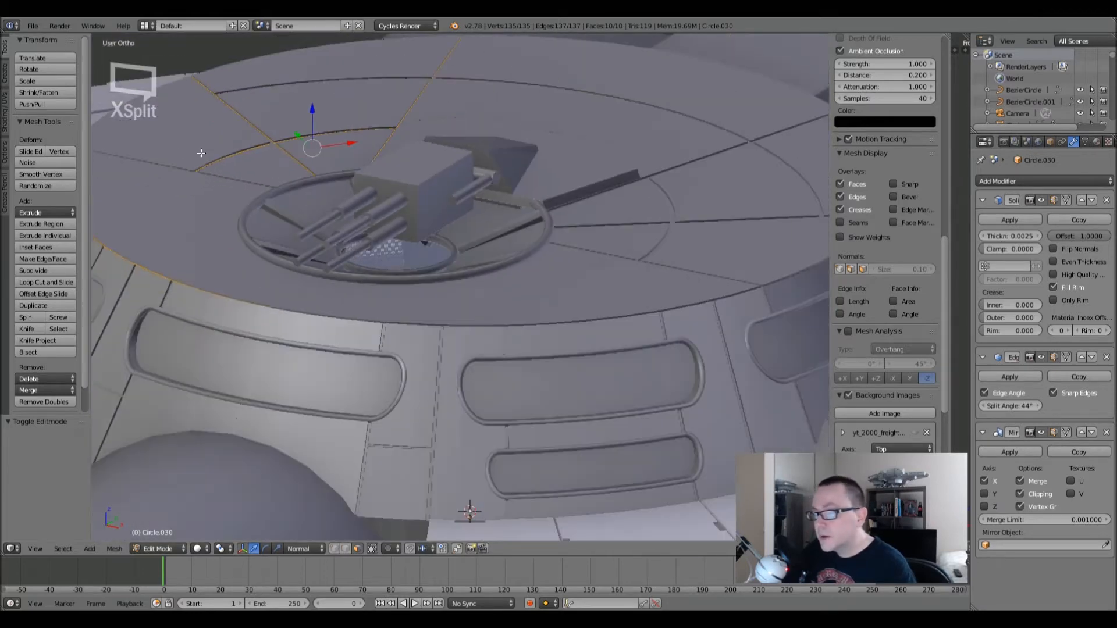
{"action": "middle_click_drag", "start_coordinate": [202, 157], "coordinate": [272, 238], "text": "shift"}
{"action": "key", "text": "KP_7"}
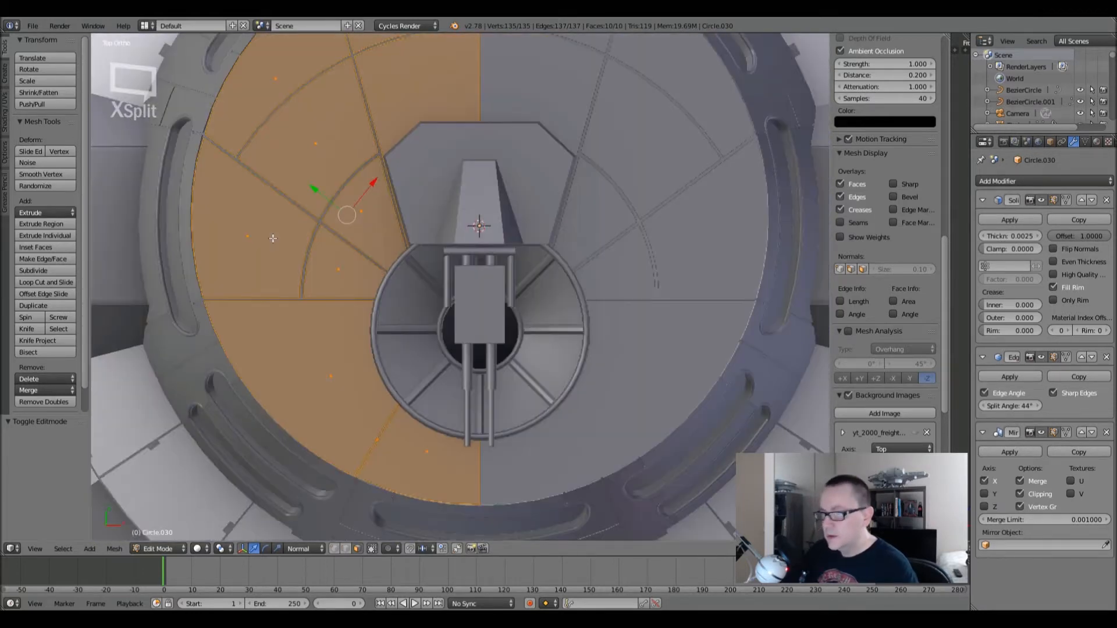
{"action": "key", "text": "z"}
{"action": "middle_click_drag", "start_coordinate": [296, 154], "coordinate": [318, 230], "text": "shift"}
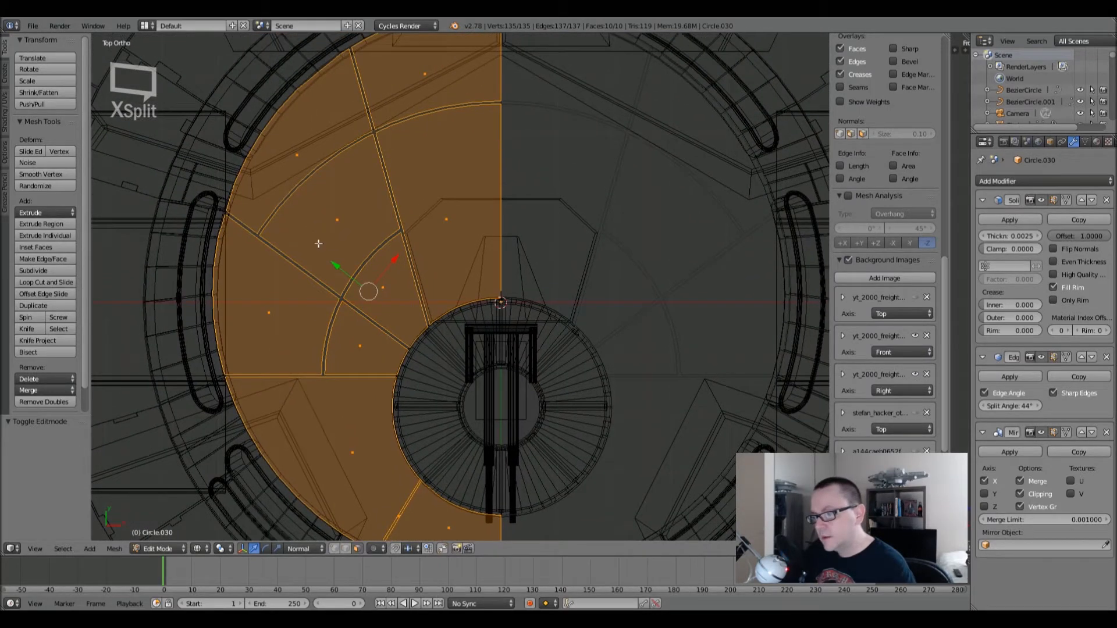
{"action": "middle_click_drag", "start_coordinate": [338, 247], "coordinate": [314, 204], "text": "shift"}
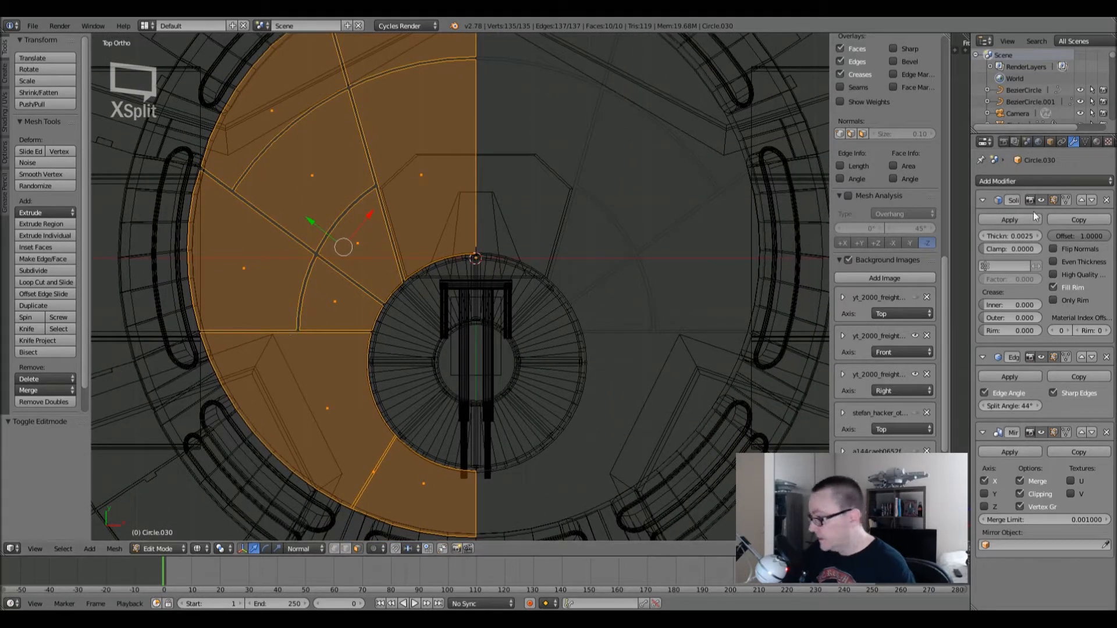
- Show only the layer with the disc and gun turret, and resume editing the disc's mesh
{"action": "key", "text": "Tab"}
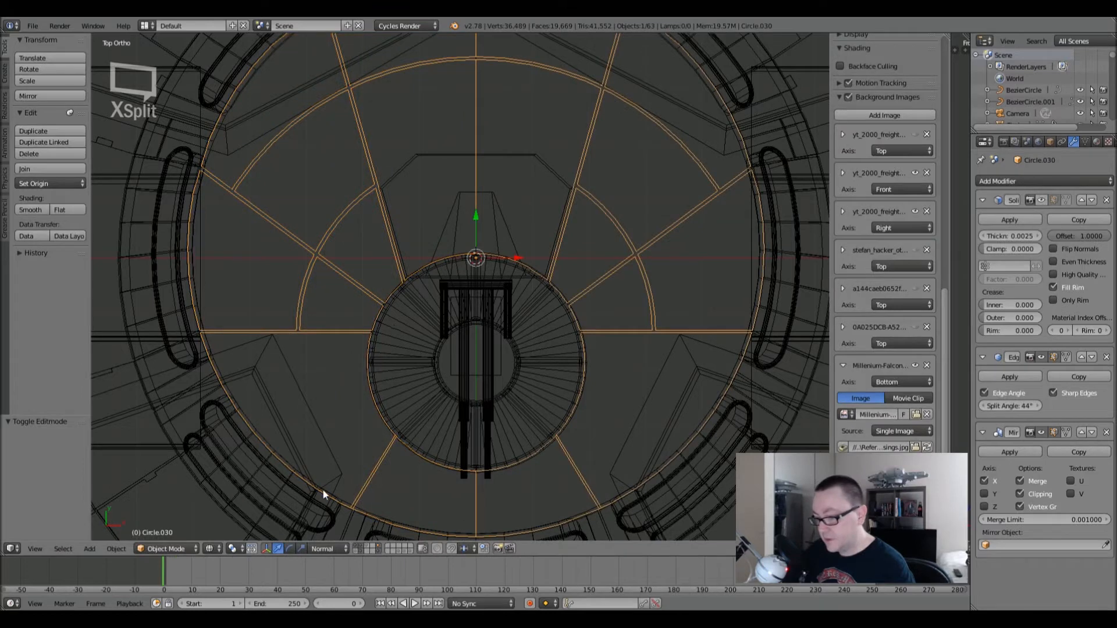
{"action": "left_click", "coordinate": [376, 547]}
{"action": "key", "text": "Tab"}
- Delete the narrow strip face that fills the diagonal seam in the lower part of the disc
{"action": "scroll", "coordinate": [279, 231], "scroll_direction": "up", "scroll_amount": 1}
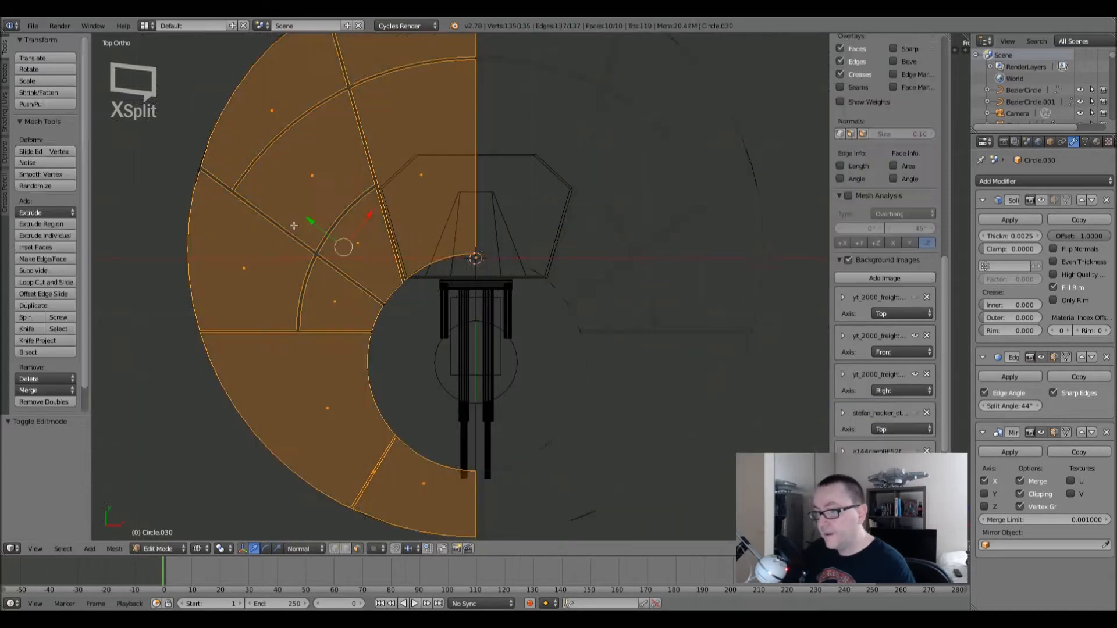
{"action": "scroll", "coordinate": [279, 248], "scroll_direction": "down", "scroll_amount": 2}
{"action": "middle_click_drag", "start_coordinate": [326, 351], "coordinate": [294, 263], "text": "shift"}
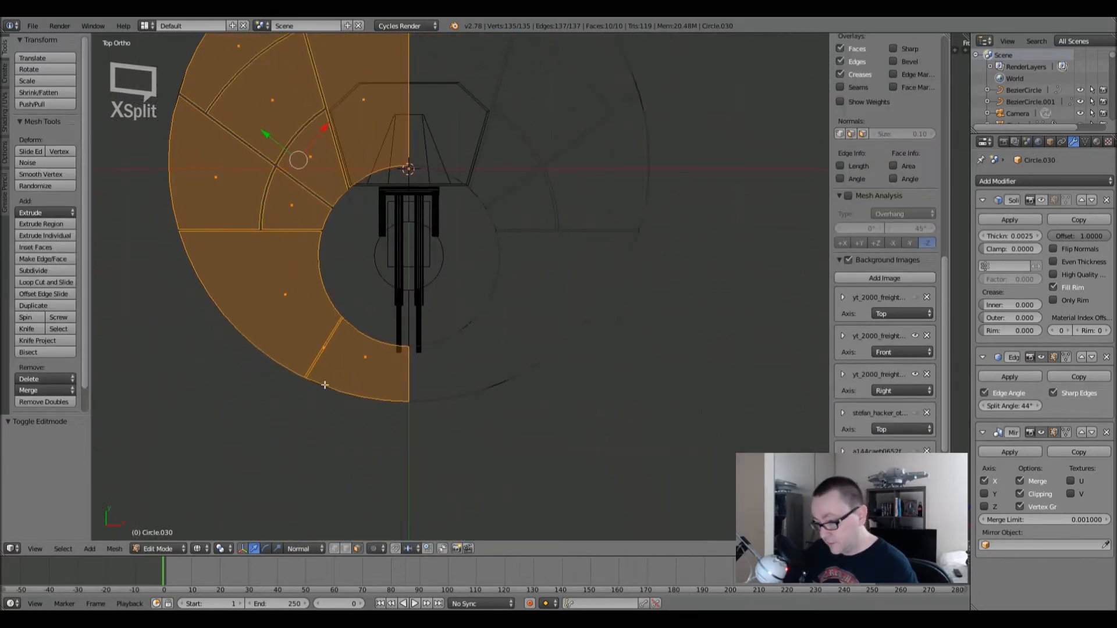
{"action": "scroll", "coordinate": [313, 380], "scroll_direction": "up", "scroll_amount": 5}
{"action": "scroll", "coordinate": [338, 263], "scroll_direction": "down", "scroll_amount": 3}
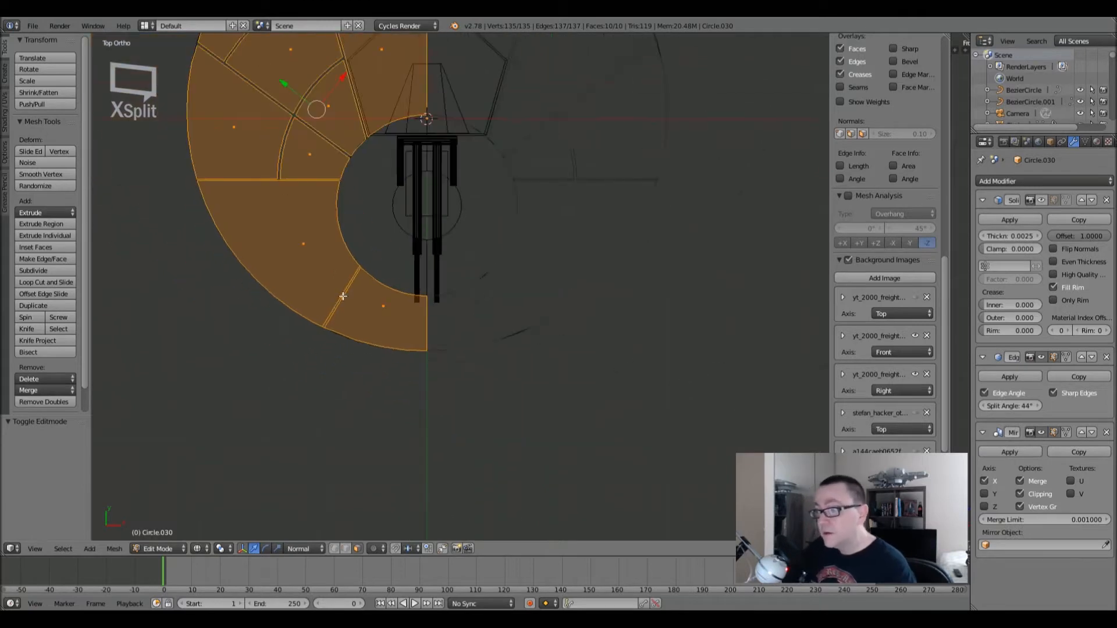
{"action": "scroll", "coordinate": [338, 288], "scroll_direction": "up", "scroll_amount": 5}
{"action": "middle_click_drag", "start_coordinate": [342, 299], "coordinate": [286, 202], "text": "shift"}
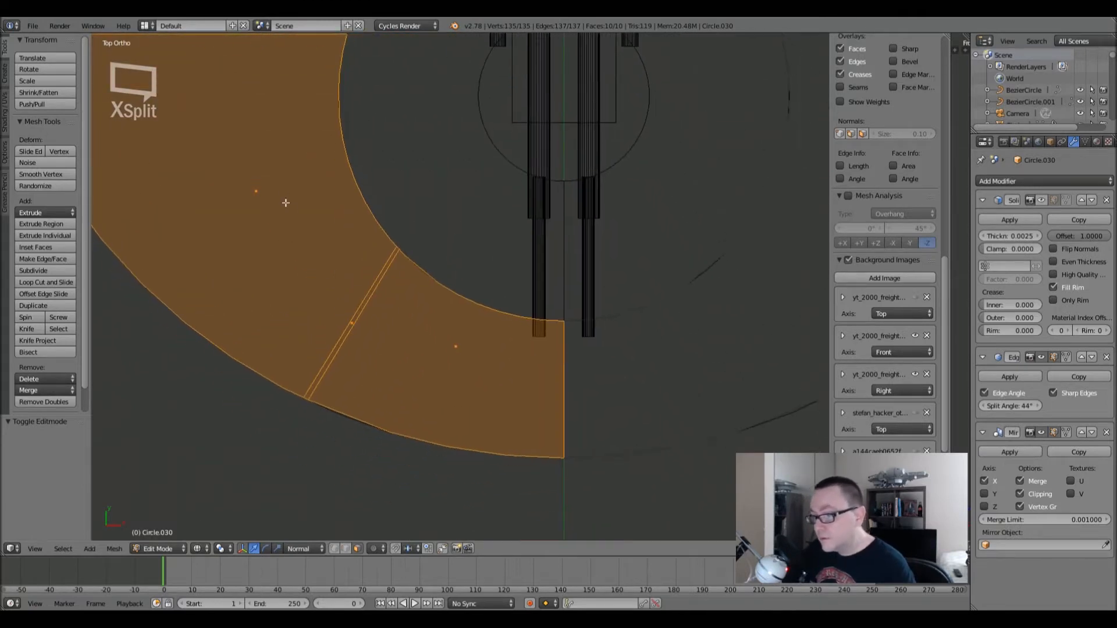
{"action": "right_click", "coordinate": [351, 323]}
{"action": "key", "text": "x"}
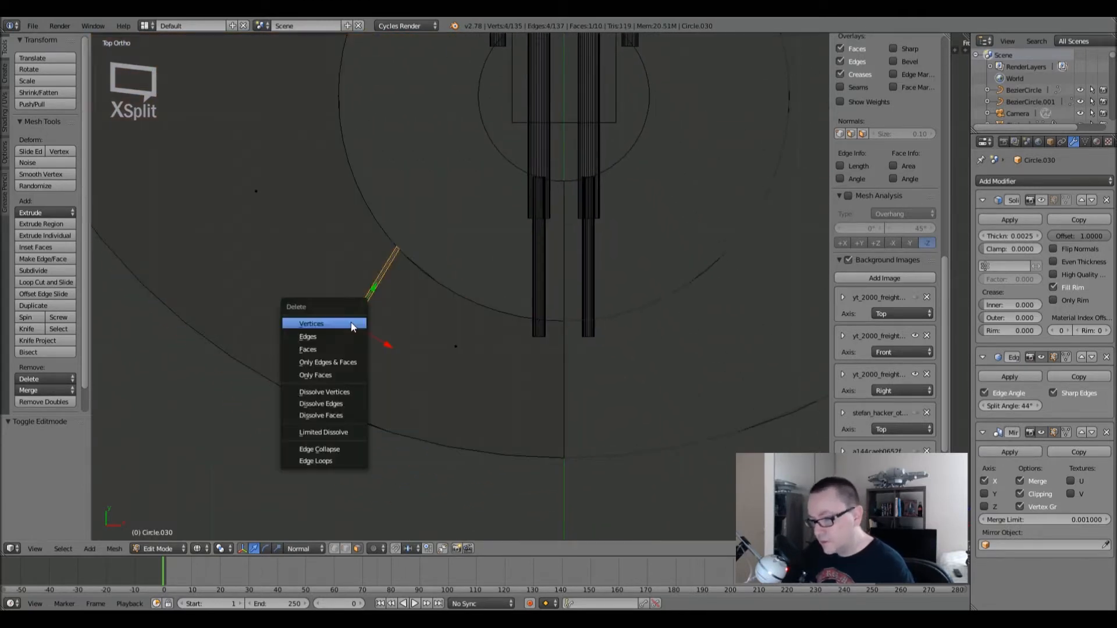
{"action": "left_click", "coordinate": [349, 354]}
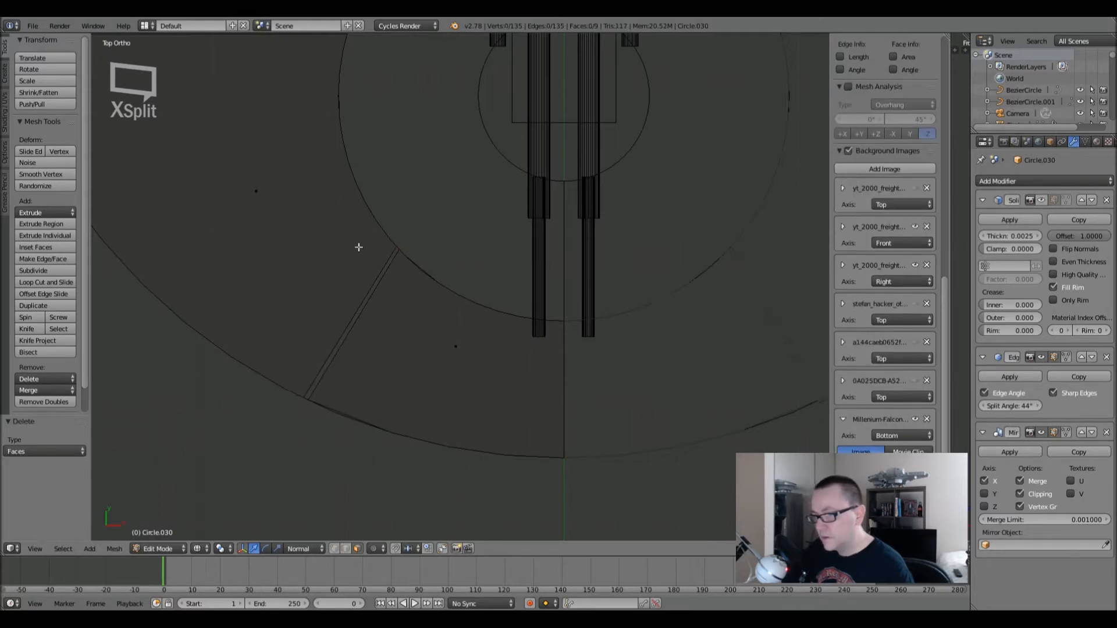
- Examine the seams between the disc's panels in solid and wireframe shading
{"action": "scroll", "coordinate": [379, 259], "scroll_direction": "down", "scroll_amount": 3}
{"action": "key", "text": "z"}
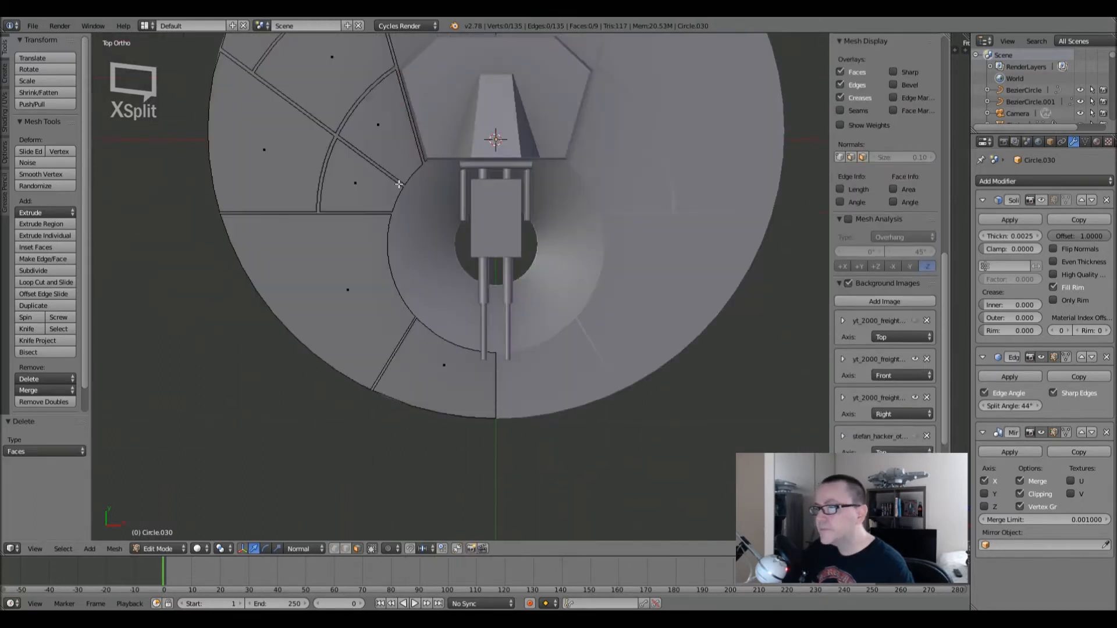
{"action": "middle_click_drag", "start_coordinate": [385, 196], "coordinate": [406, 304], "text": "shift"}
{"action": "key", "text": "z"}
{"action": "middle_click_drag", "start_coordinate": [398, 183], "coordinate": [400, 274], "text": "shift"}
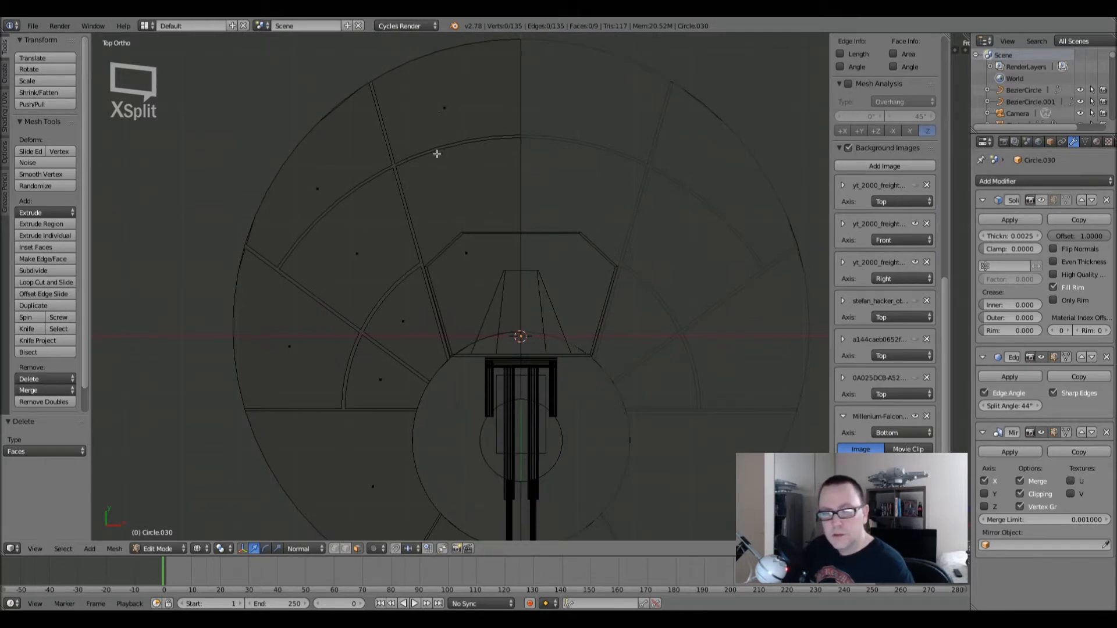
{"action": "middle_click_drag", "start_coordinate": [439, 125], "coordinate": [435, 186], "text": "shift"}
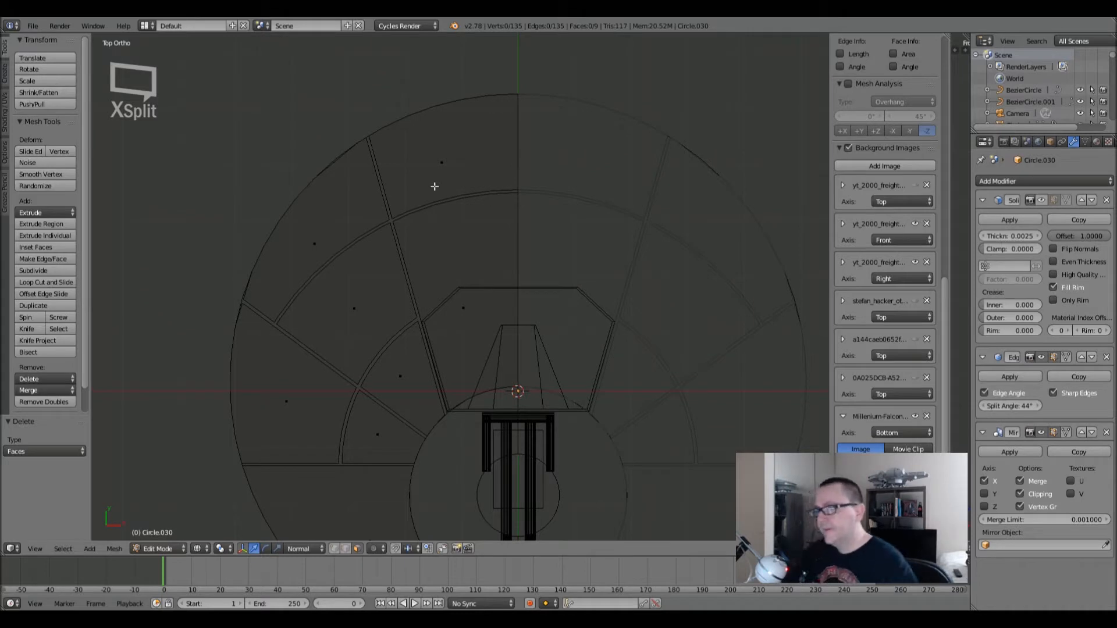
{"action": "middle_click_drag", "start_coordinate": [439, 290], "coordinate": [426, 89], "text": "shift"}
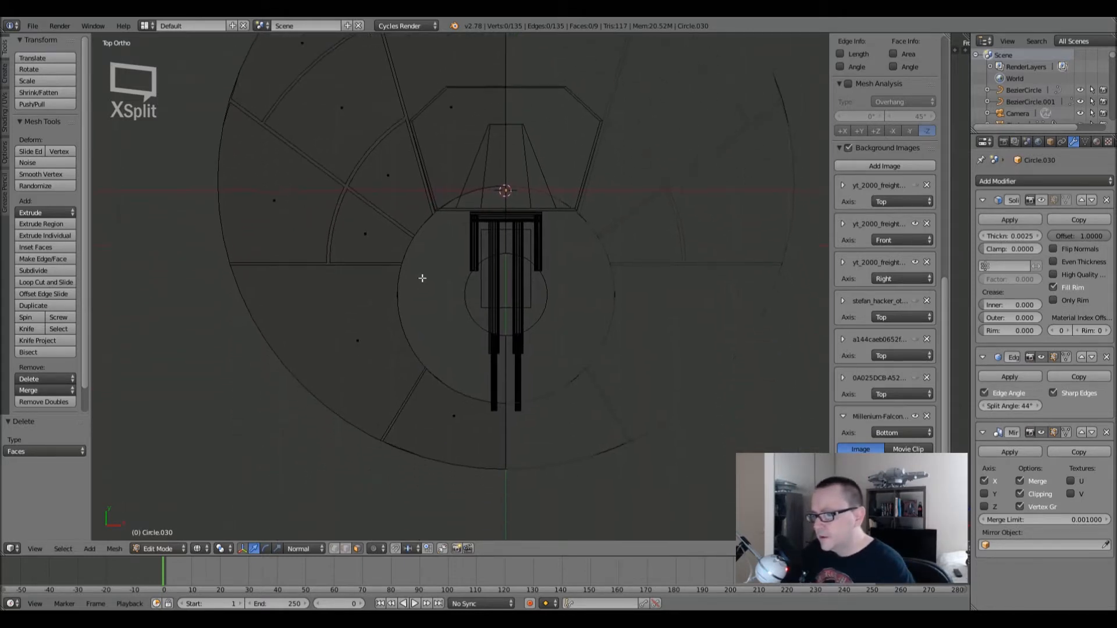
{"action": "key", "text": "Tab"}
{"action": "key", "text": "Tab"}
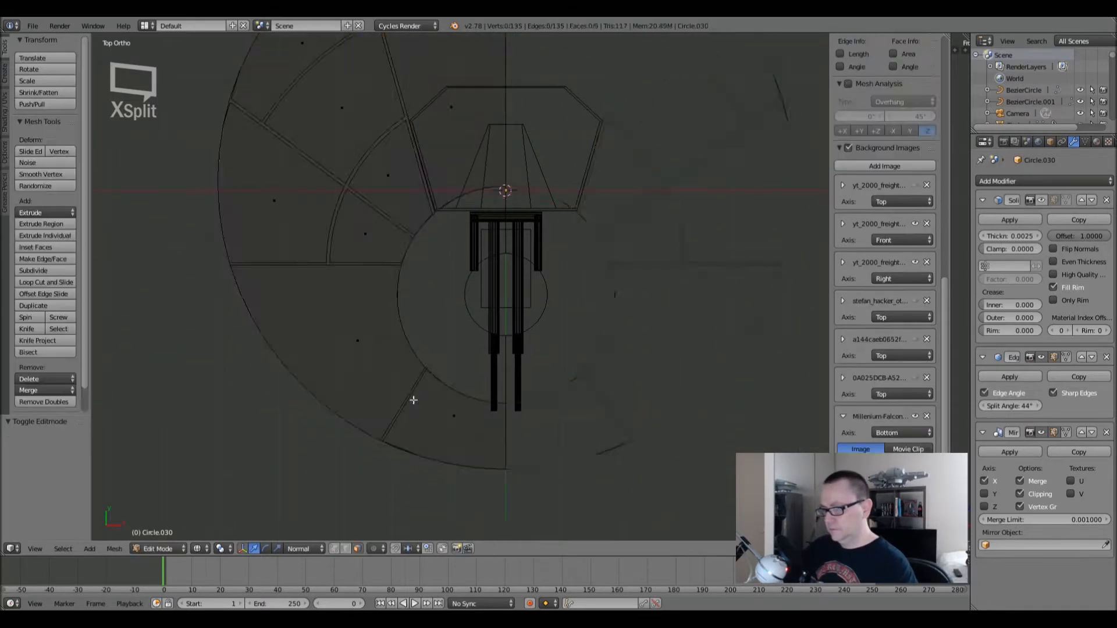
{"action": "key", "text": "z"}
{"action": "middle_click_drag", "start_coordinate": [381, 269], "coordinate": [410, 314], "text": "shift"}
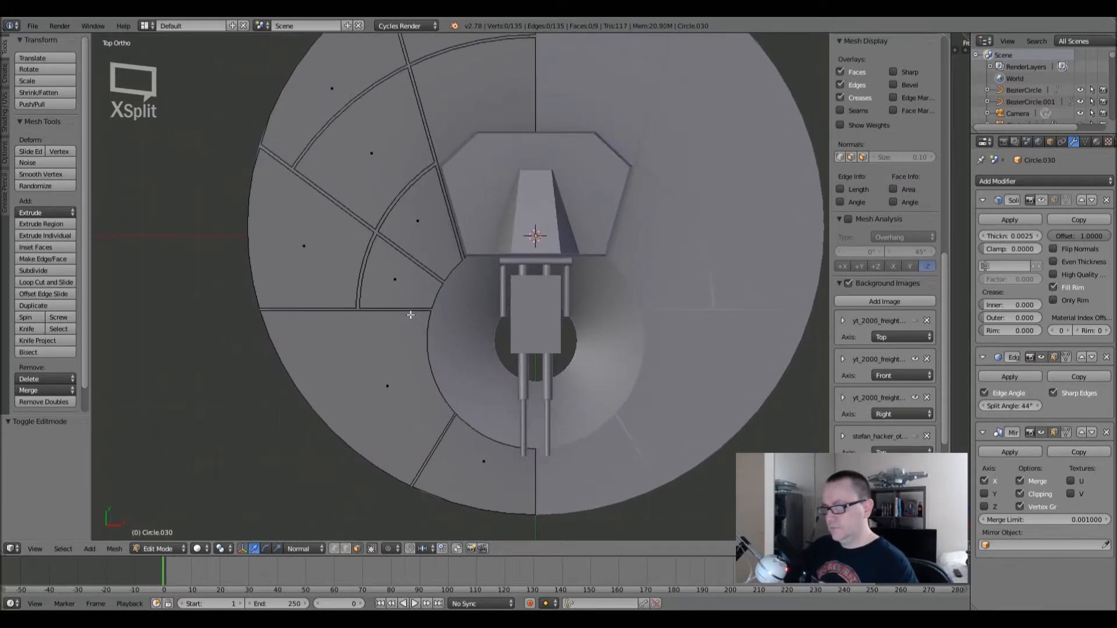
- Knife-cut a small rectangular notch with angle constraint along the lower edge of the horizontal seam, near the disc's outer rim
{"action": "scroll", "coordinate": [270, 307], "scroll_direction": "up", "scroll_amount": 6}
{"action": "key", "text": "a"}
{"action": "key", "text": "a"}
{"action": "middle_click_drag", "start_coordinate": [362, 324], "coordinate": [282, 269], "text": "shift"}
{"action": "key", "text": "k"}
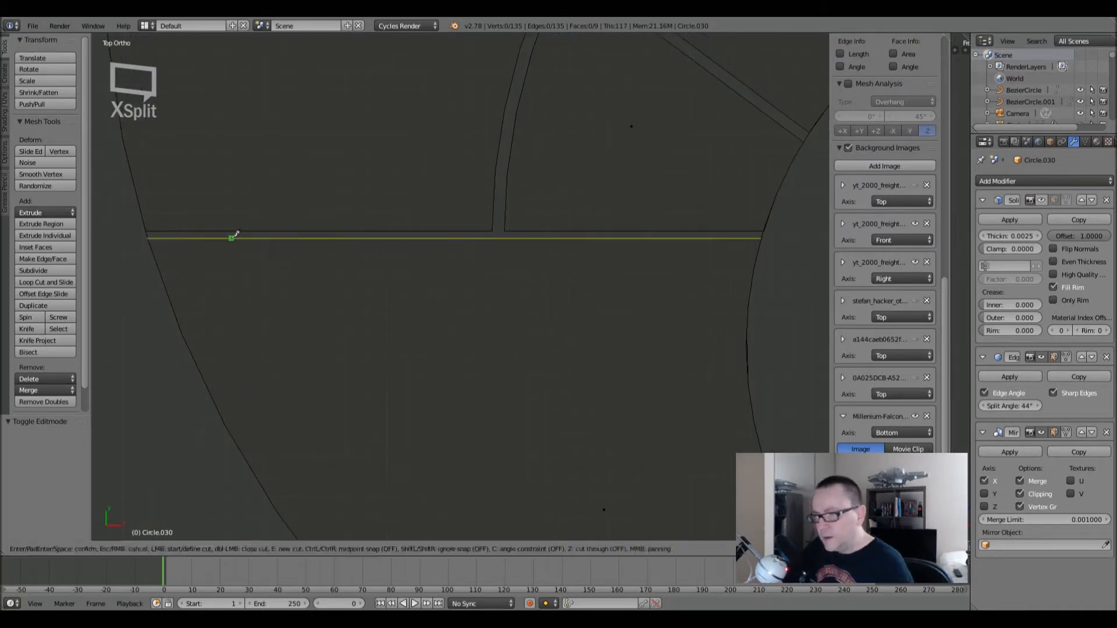
{"action": "left_click", "coordinate": [231, 237]}
{"action": "key", "text": "c"}
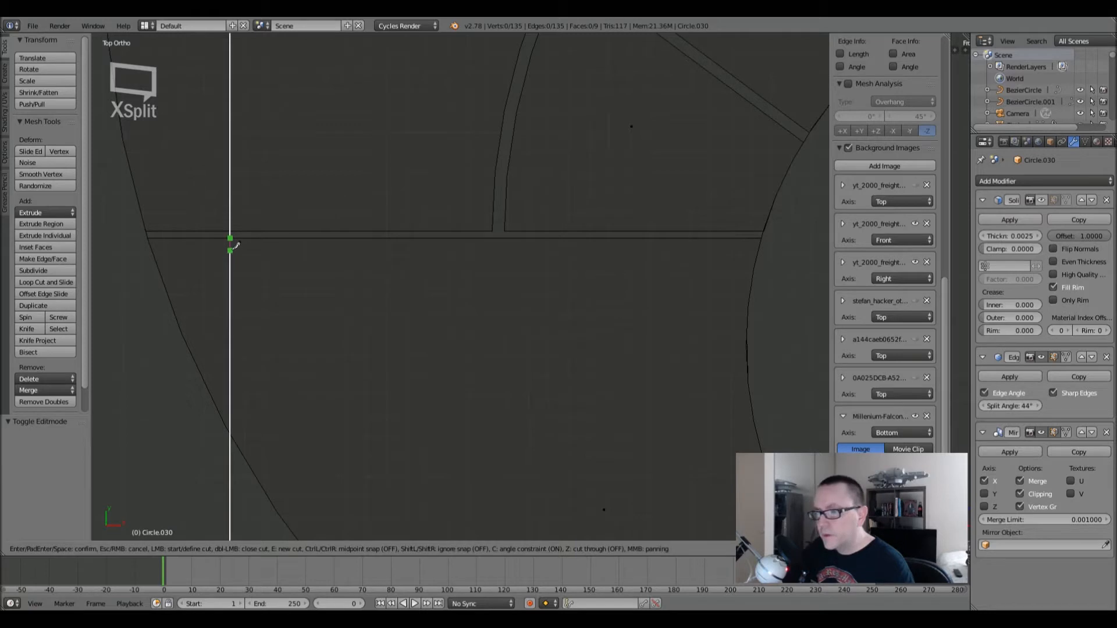
{"action": "left_click", "coordinate": [236, 244]}
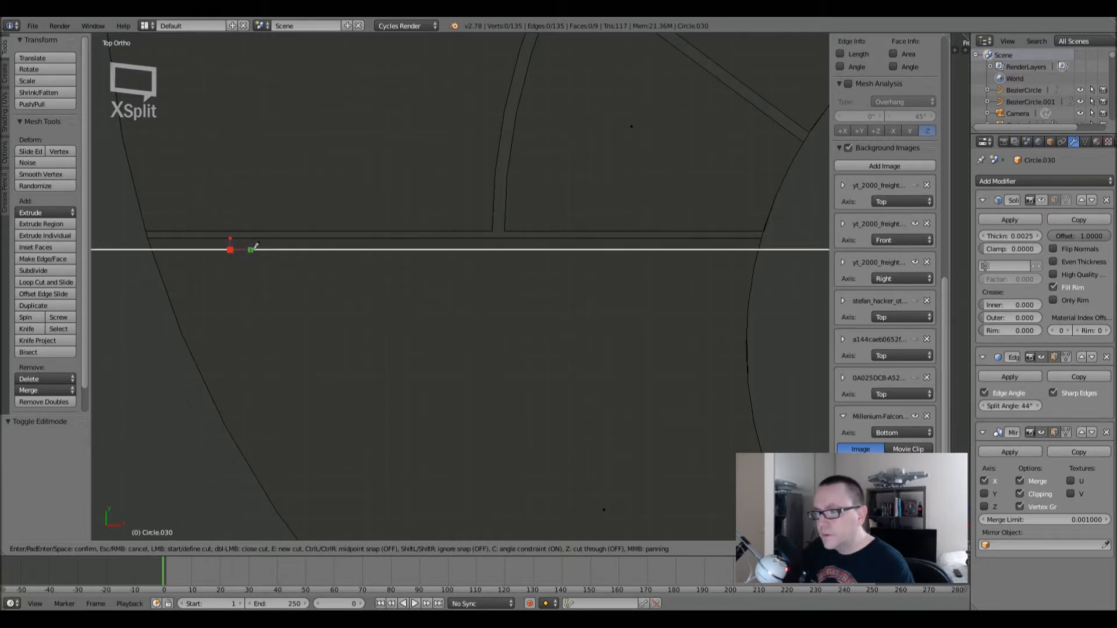
{"action": "left_click", "coordinate": [262, 249]}
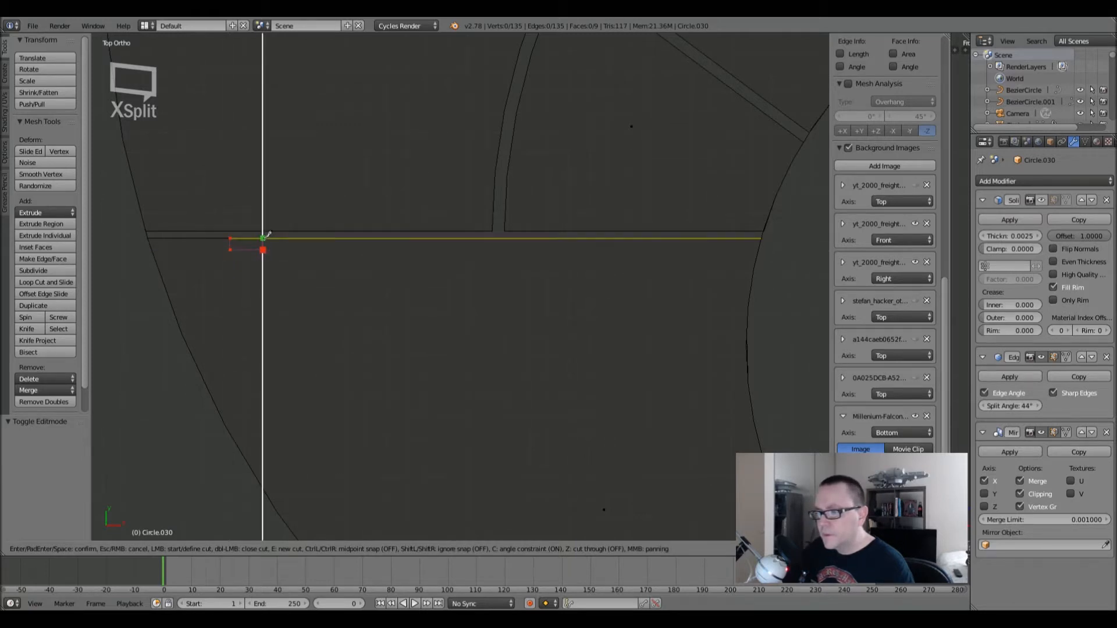
{"action": "left_click", "coordinate": [263, 238]}
{"action": "key", "text": "Return"}
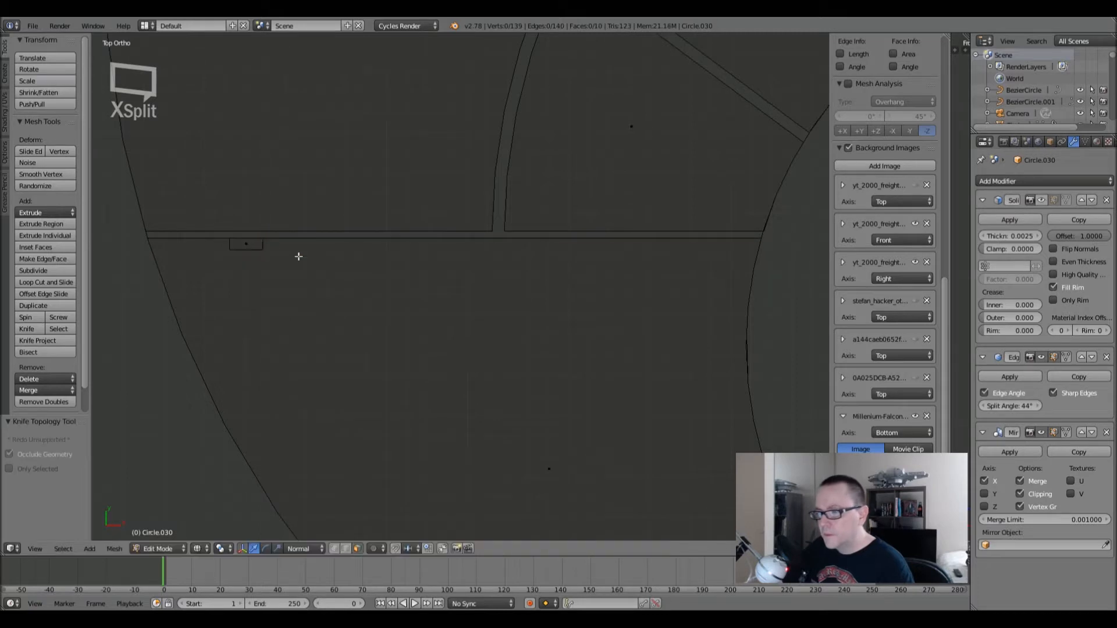
- Knife-cut a small rectangular notch into the large panel along the lower diagonal seam, near the disc's outer rim
{"action": "middle_click_drag", "start_coordinate": [461, 275], "coordinate": [378, 293], "text": "shift"}
{"action": "scroll", "coordinate": [426, 313], "scroll_direction": "down", "scroll_amount": 2}
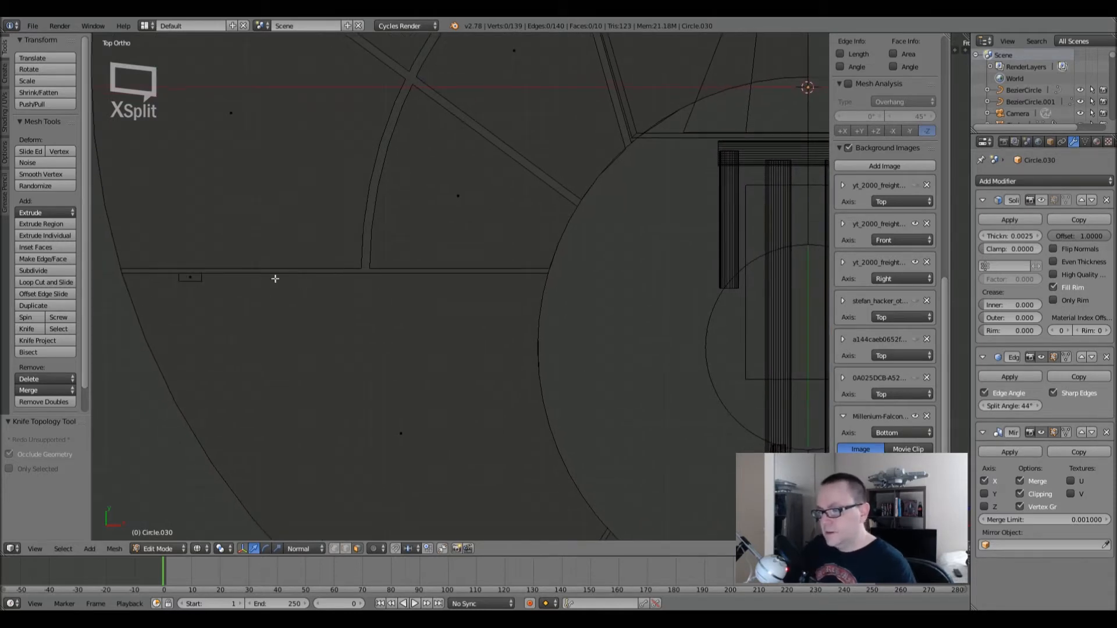
{"action": "scroll", "coordinate": [274, 277], "scroll_direction": "down", "scroll_amount": 2}
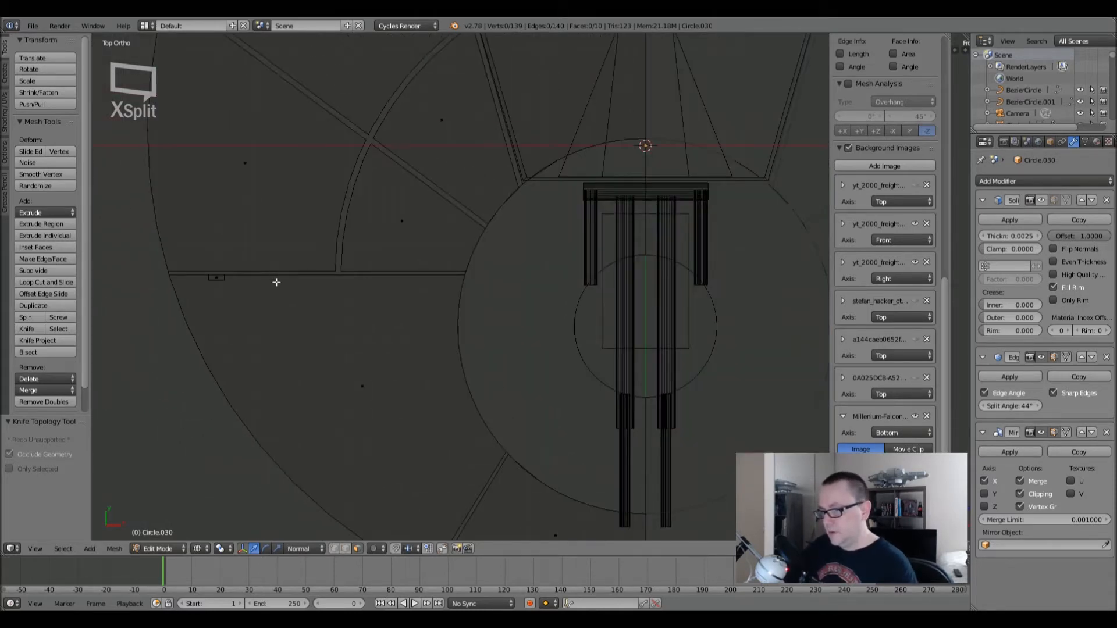
{"action": "middle_click_drag", "start_coordinate": [292, 313], "coordinate": [292, 262], "text": "shift"}
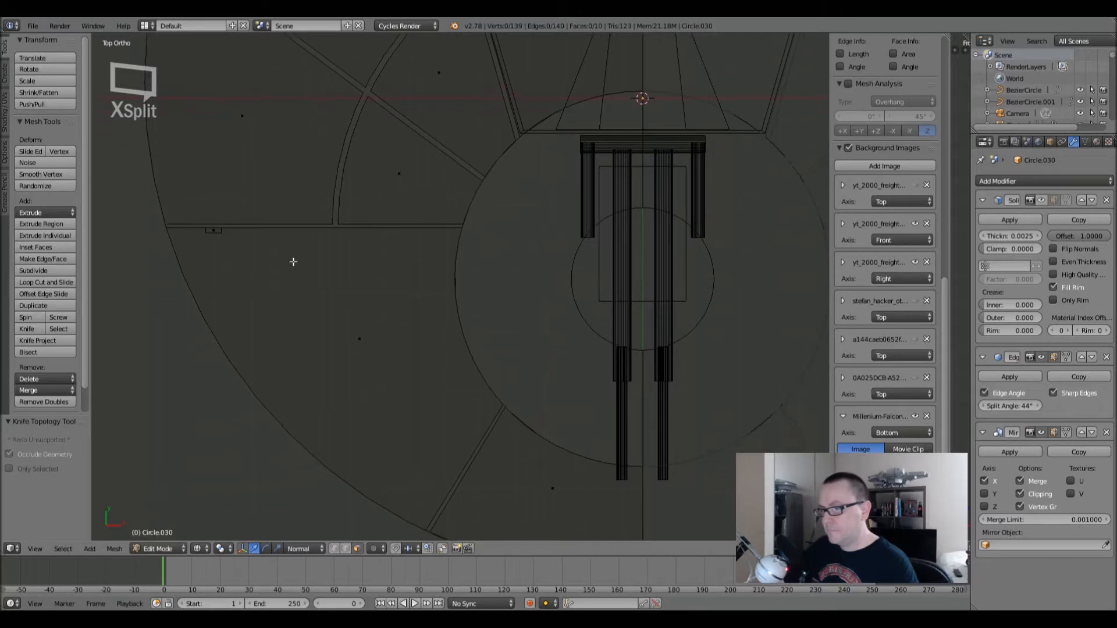
{"action": "middle_click_drag", "start_coordinate": [323, 328], "coordinate": [295, 267], "text": "shift"}
{"action": "scroll", "coordinate": [402, 421], "scroll_direction": "up", "scroll_amount": 6}
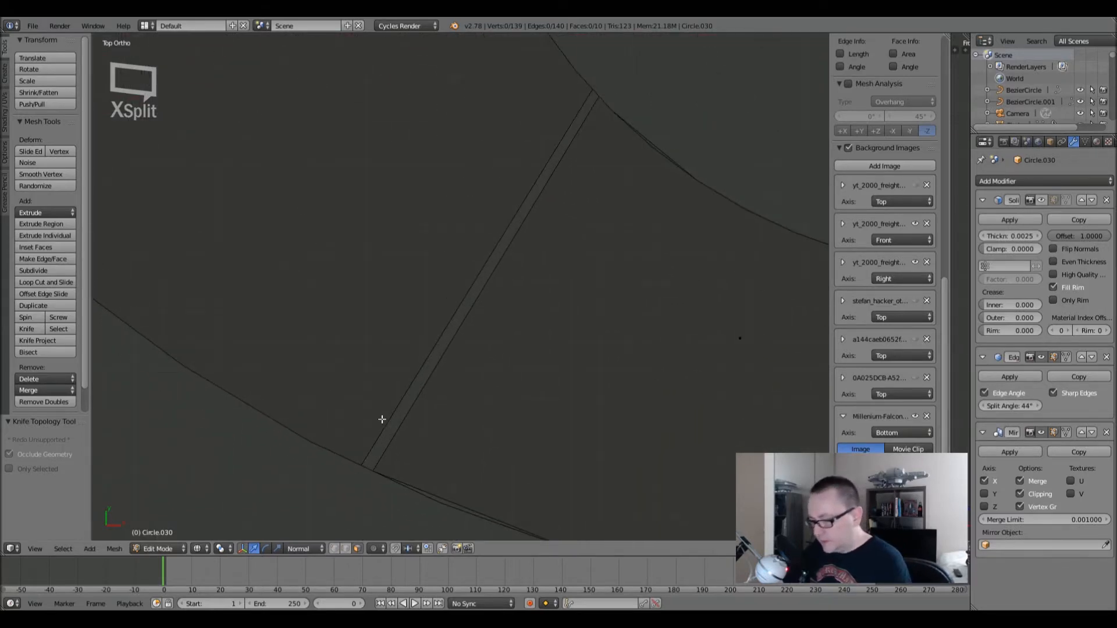
{"action": "key", "text": "k"}
{"action": "left_click", "coordinate": [385, 425]}
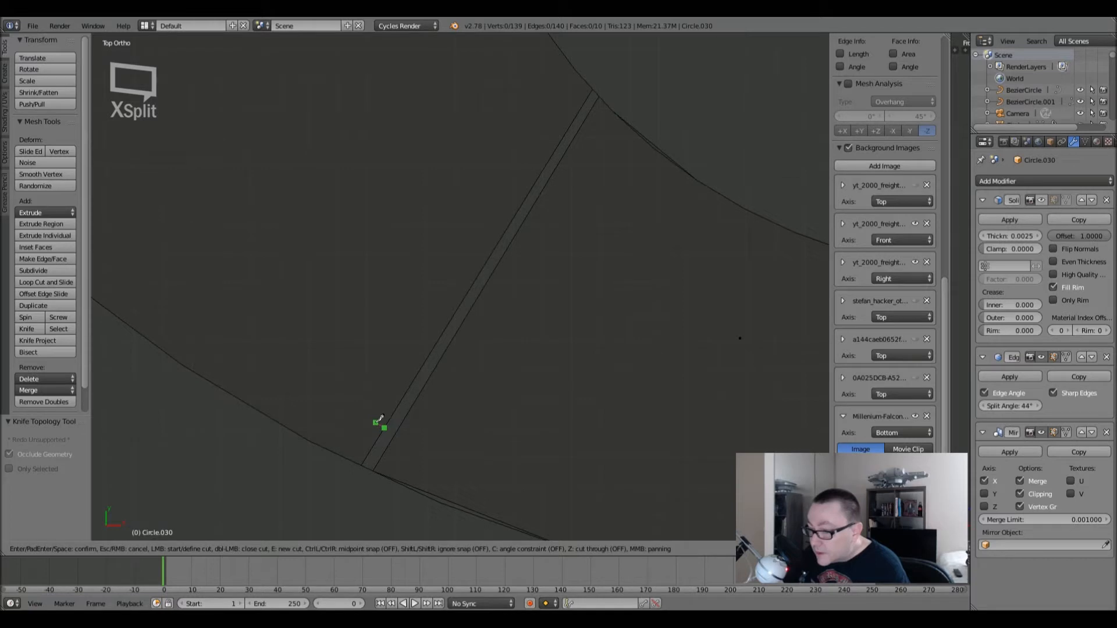
{"action": "left_click", "coordinate": [376, 421]}
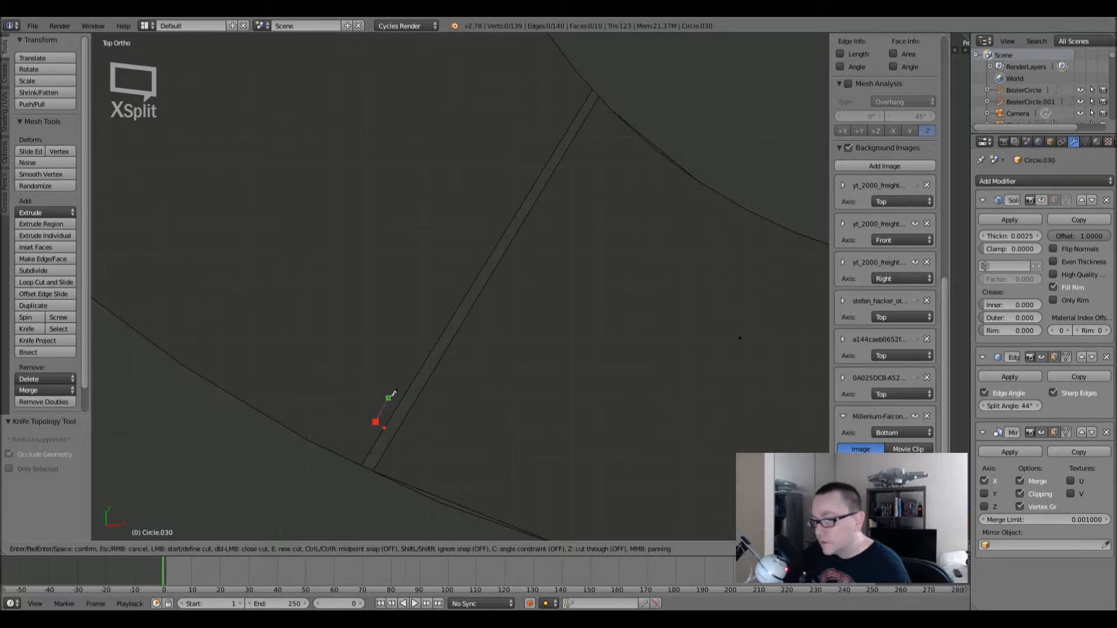
{"action": "left_click", "coordinate": [389, 399]}
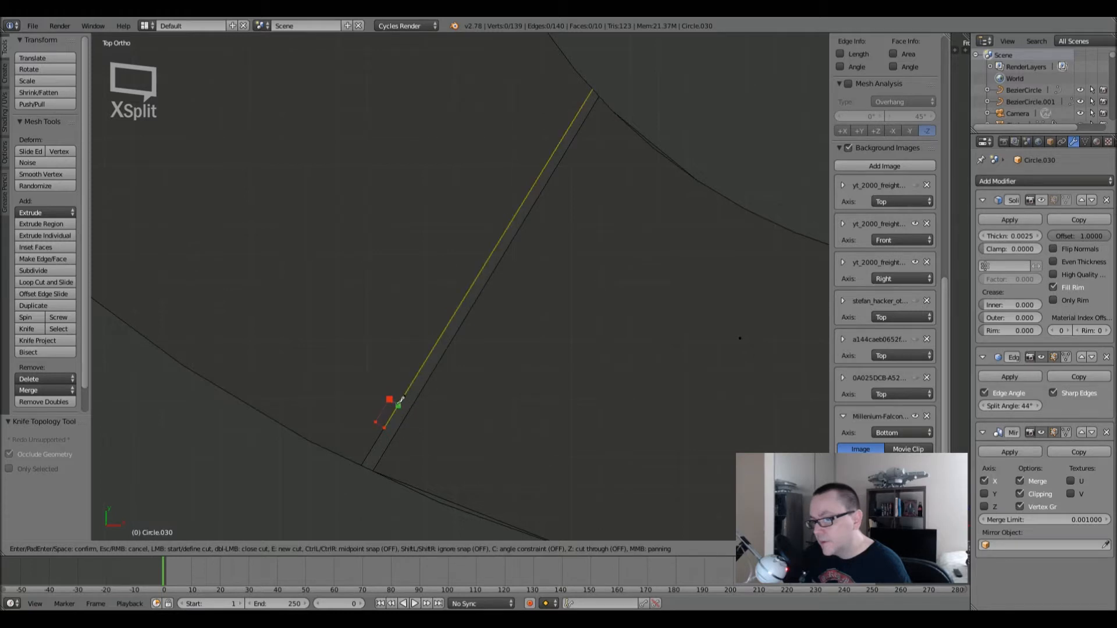
{"action": "left_click", "coordinate": [397, 405]}
{"action": "key", "text": "Return"}
{"action": "middle_click_drag", "start_coordinate": [363, 246], "coordinate": [444, 326], "text": "shift"}
{"action": "scroll", "coordinate": [444, 327], "scroll_direction": "down", "scroll_amount": 3}
{"action": "middle_click_drag", "start_coordinate": [399, 234], "coordinate": [399, 305], "text": "shift"}
{"action": "scroll", "coordinate": [400, 305], "scroll_direction": "down", "scroll_amount": 2}
{"action": "middle_click_drag", "start_coordinate": [403, 234], "coordinate": [402, 262], "text": "shift"}
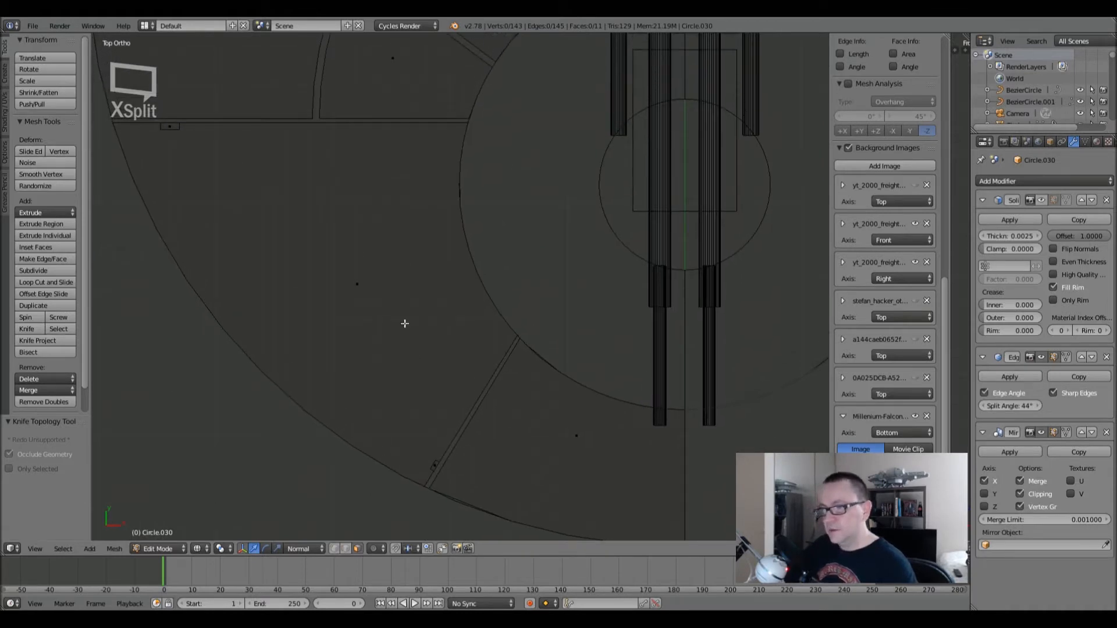
{"action": "middle_click_drag", "start_coordinate": [369, 216], "coordinate": [389, 154], "text": "shift"}
{"action": "scroll", "coordinate": [339, 187], "scroll_direction": "up", "scroll_amount": 1}
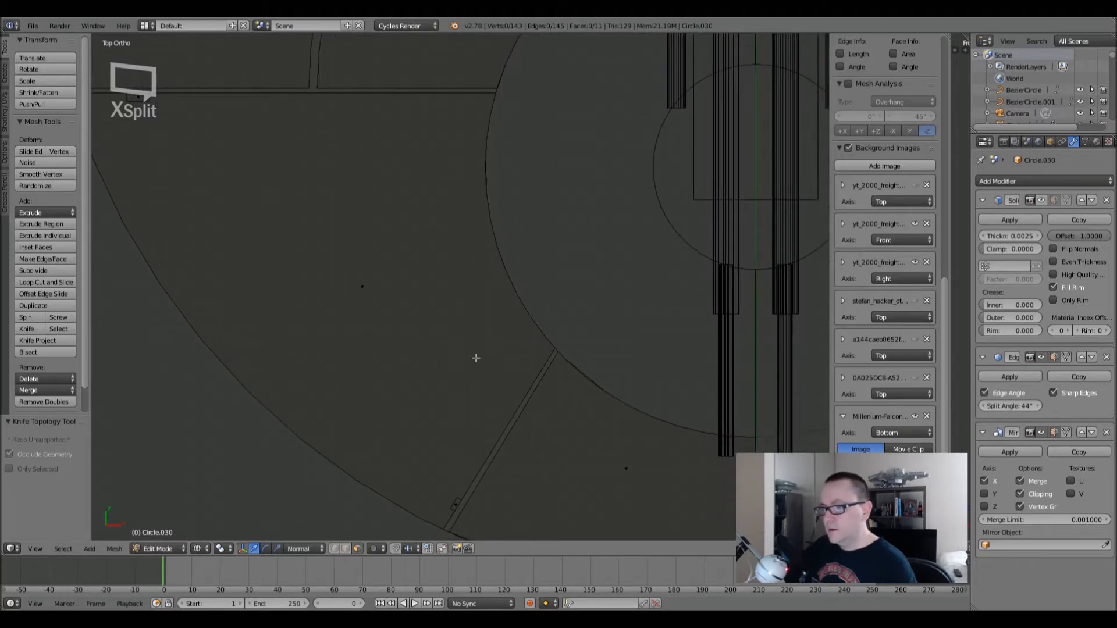
- Examine the mesh around the inner end of the lower diagonal seam, checking its corner vertex in wireframe
{"action": "scroll", "coordinate": [518, 387], "scroll_direction": "up", "scroll_amount": 4}
{"action": "middle_click_drag", "start_coordinate": [526, 401], "coordinate": [478, 221], "text": "shift"}
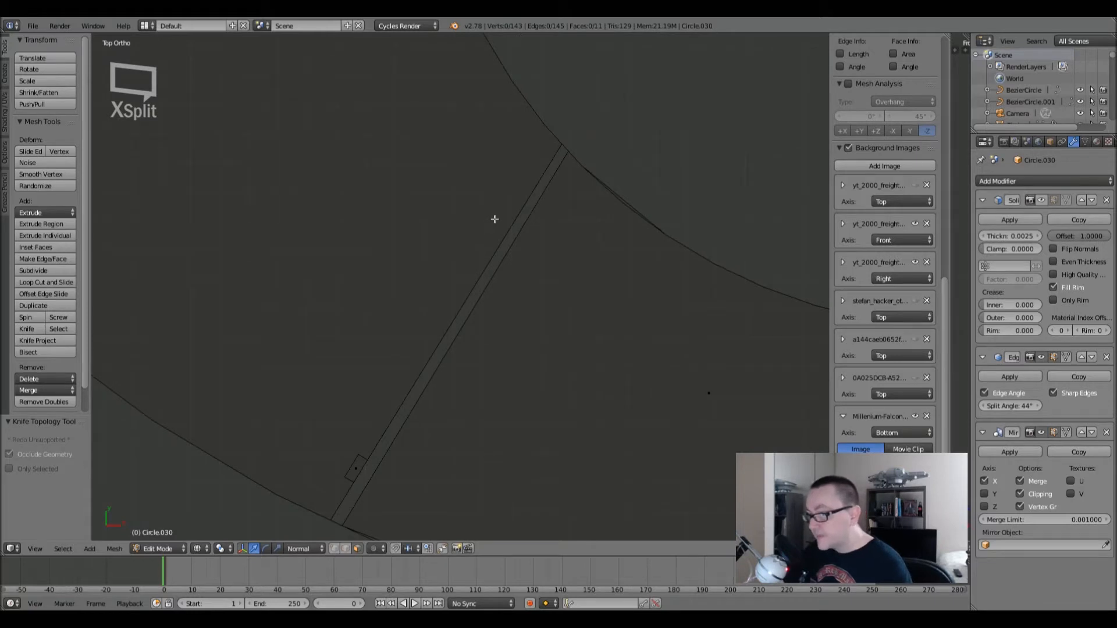
{"action": "scroll", "coordinate": [661, 206], "scroll_direction": "down", "scroll_amount": 5}
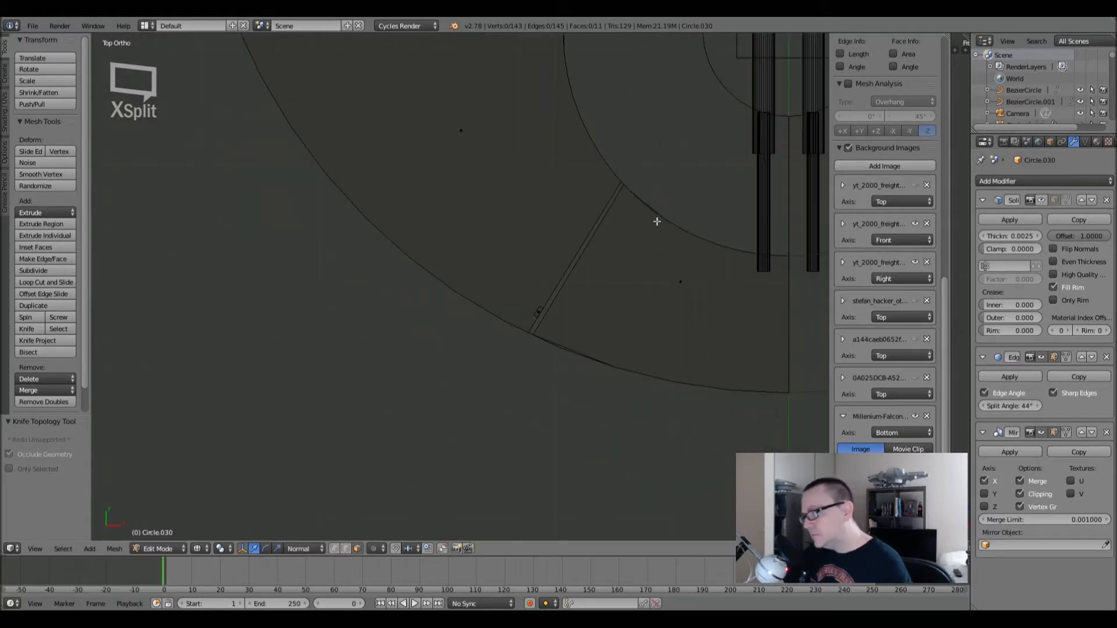
{"action": "key", "text": "a"}
{"action": "left_click", "coordinate": [333, 549]}
{"action": "scroll", "coordinate": [613, 241], "scroll_direction": "up", "scroll_amount": 8}
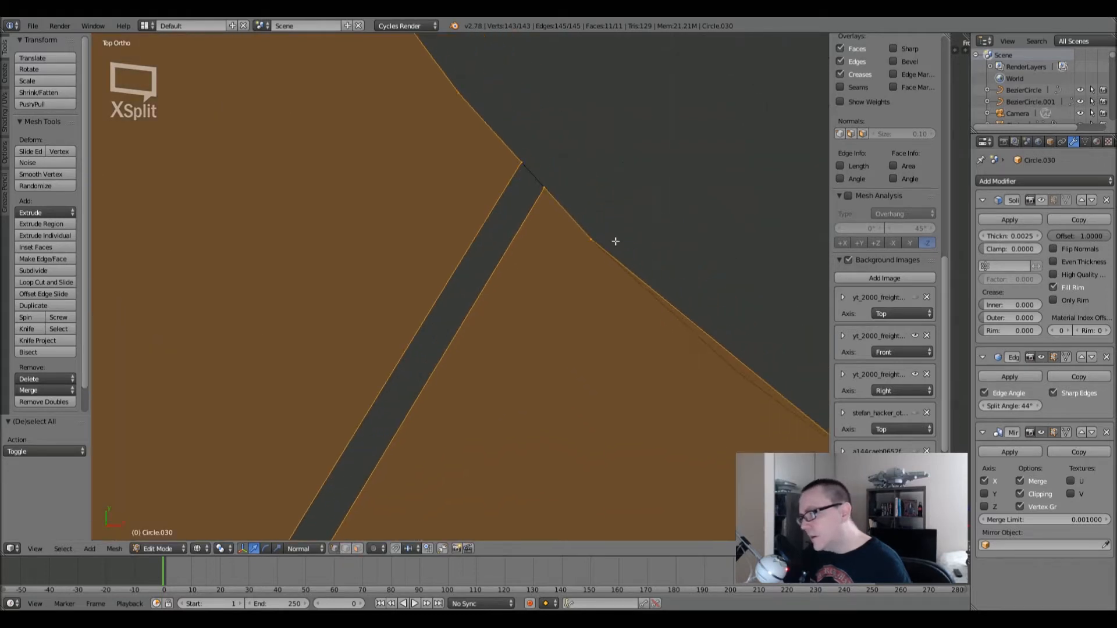
{"action": "right_click", "coordinate": [488, 130]}
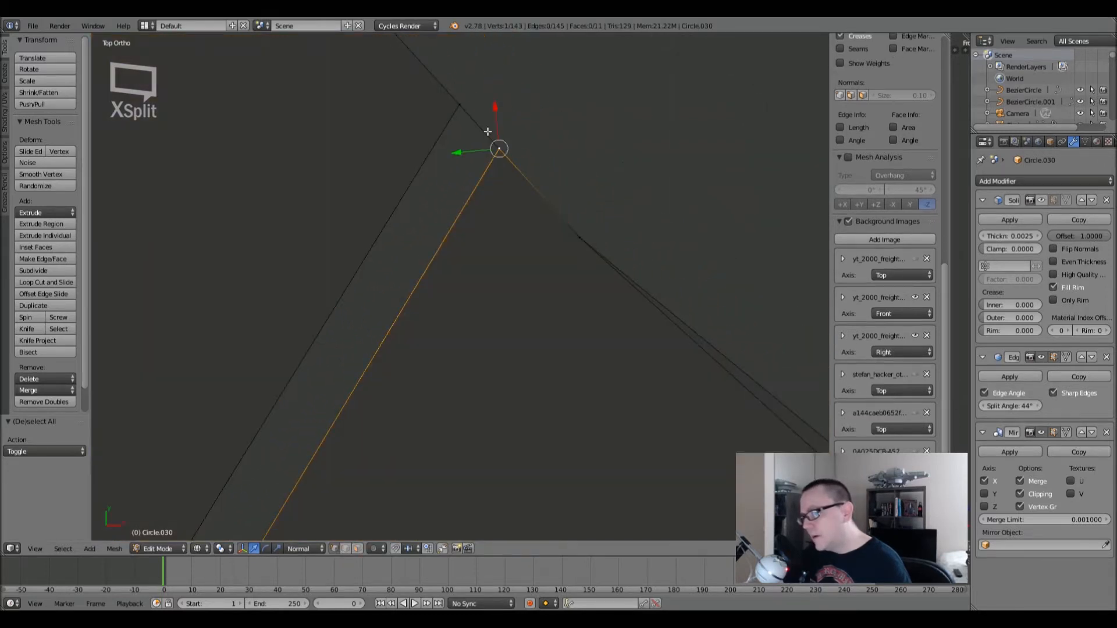
{"action": "key", "text": "a"}
{"action": "scroll", "coordinate": [585, 271], "scroll_direction": "down", "scroll_amount": 6}
{"action": "key", "text": "Tab"}
{"action": "scroll", "coordinate": [585, 270], "scroll_direction": "down", "scroll_amount": 4}
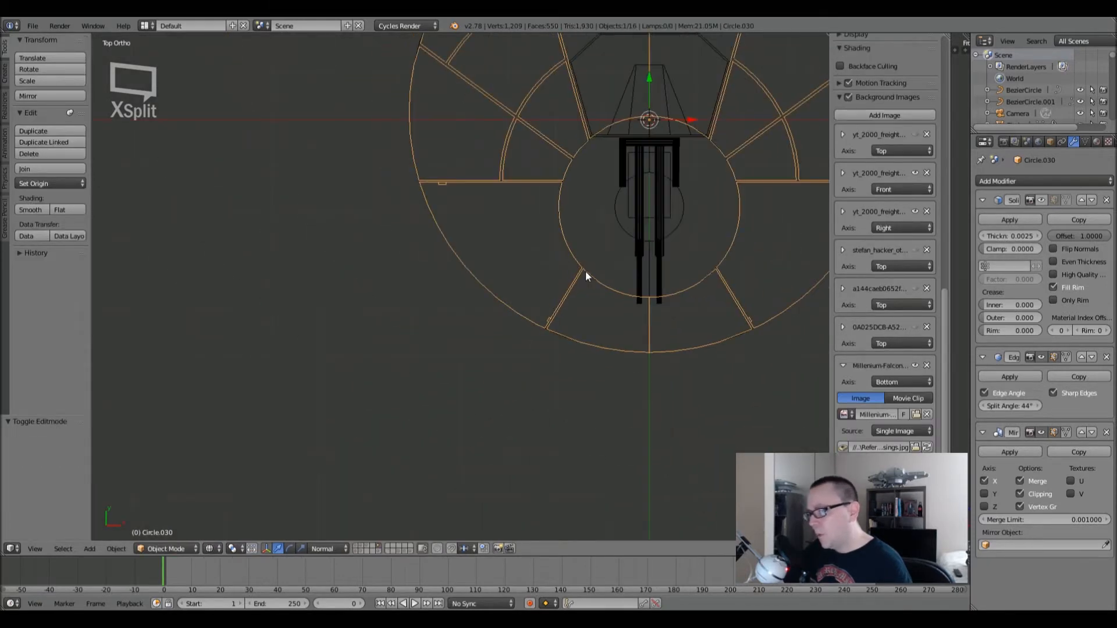
- Compare the panel object with the underlying disc object in wireframe and solid shading around the lower diagonal seam
{"action": "right_click", "coordinate": [596, 291]}
{"action": "key", "text": "g"}
{"action": "right_click", "coordinate": [498, 285]}
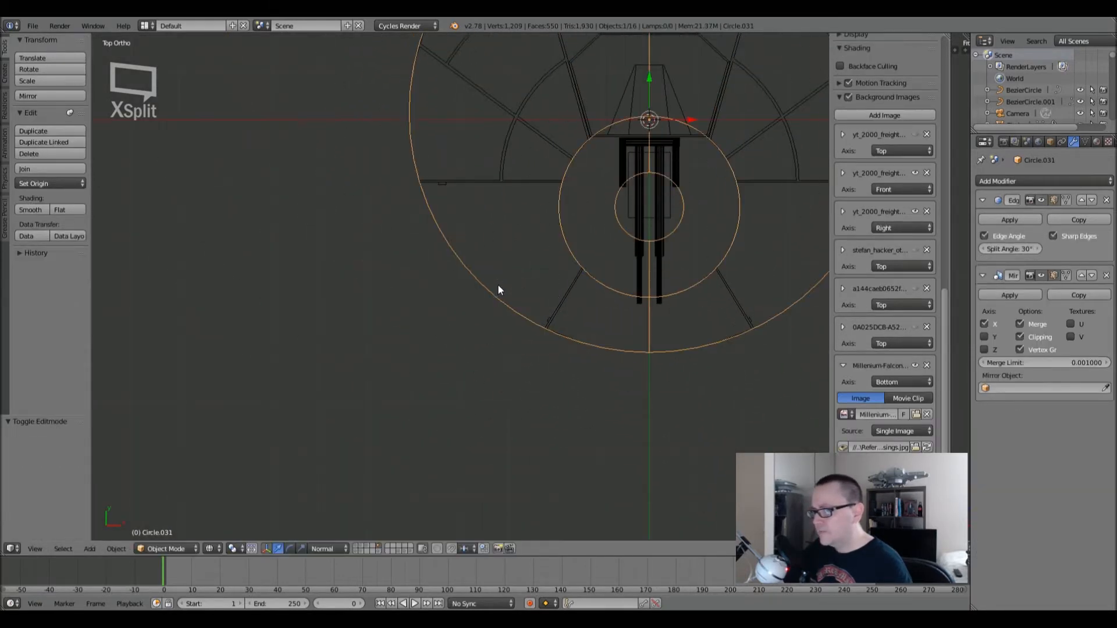
{"action": "key", "text": "z"}
{"action": "right_click", "coordinate": [563, 302]}
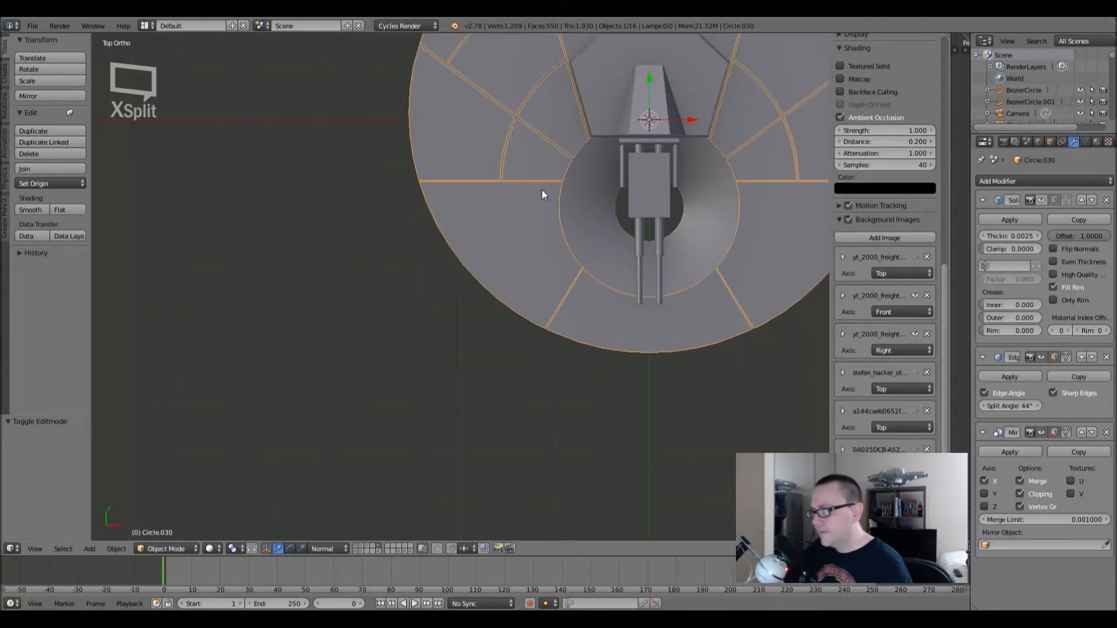
{"action": "scroll", "coordinate": [558, 221], "scroll_direction": "up", "scroll_amount": 5}
{"action": "key", "text": "z"}
{"action": "scroll", "coordinate": [575, 326], "scroll_direction": "up", "scroll_amount": 5}
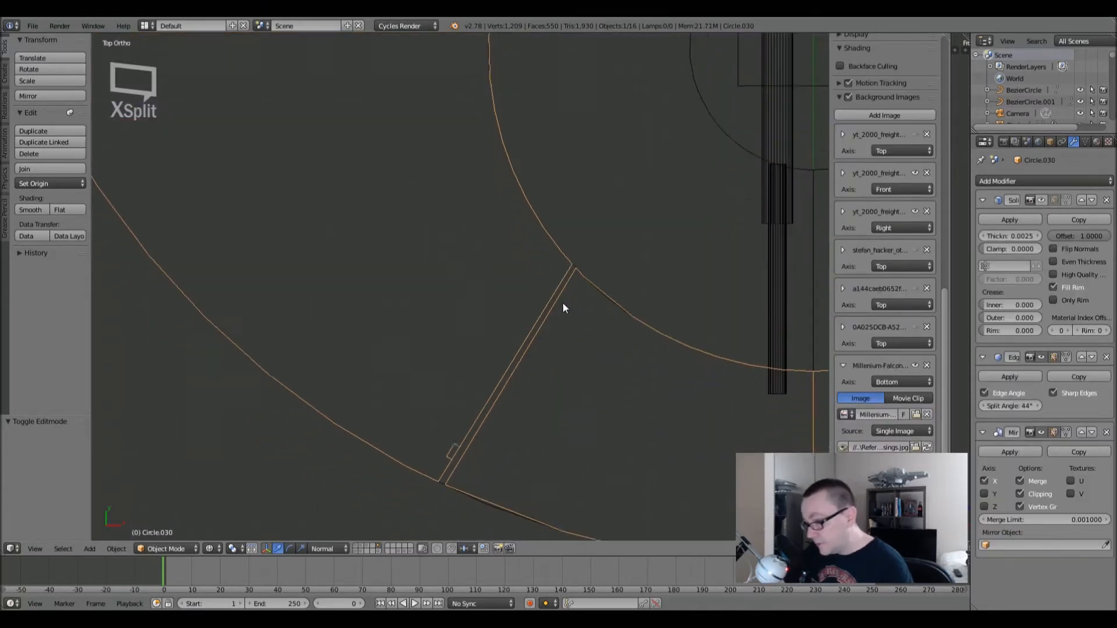
{"action": "key", "text": "Tab"}
{"action": "scroll", "coordinate": [602, 254], "scroll_direction": "up", "scroll_amount": 3}
{"action": "key", "text": "Tab"}
{"action": "scroll", "coordinate": [605, 255], "scroll_direction": "down", "scroll_amount": 5}
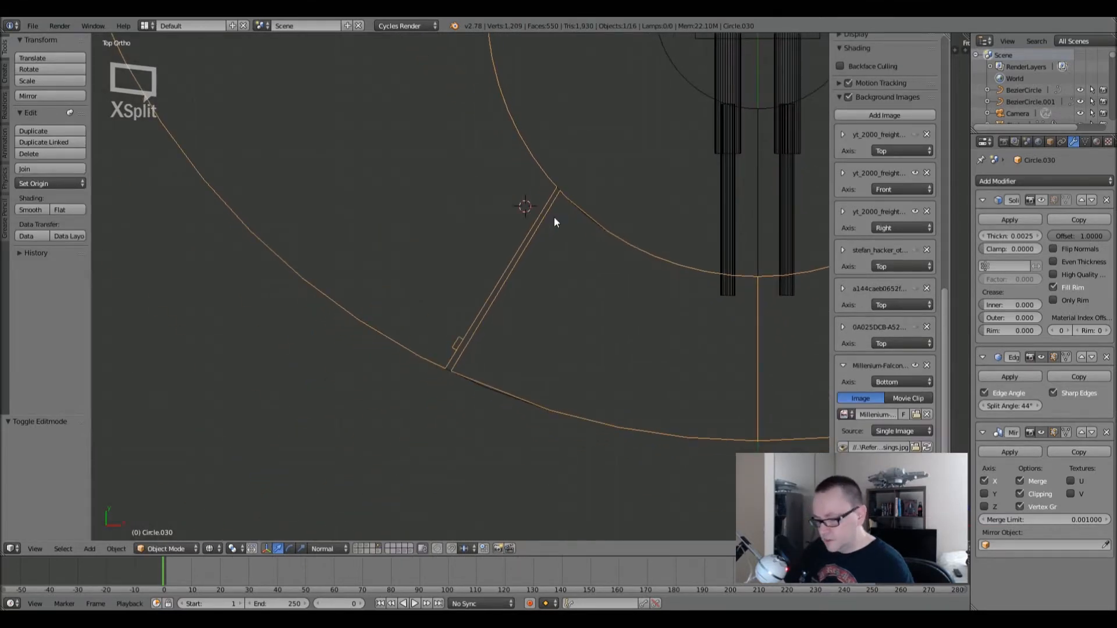
- Knife-cut a small rectangular notch into the large panel along the lower diagonal seam, near the disc's inner rim
{"action": "key", "text": "KP_Decimal"}
{"action": "scroll", "coordinate": [414, 346], "scroll_direction": "up", "scroll_amount": 4}
{"action": "key", "text": "Tab"}
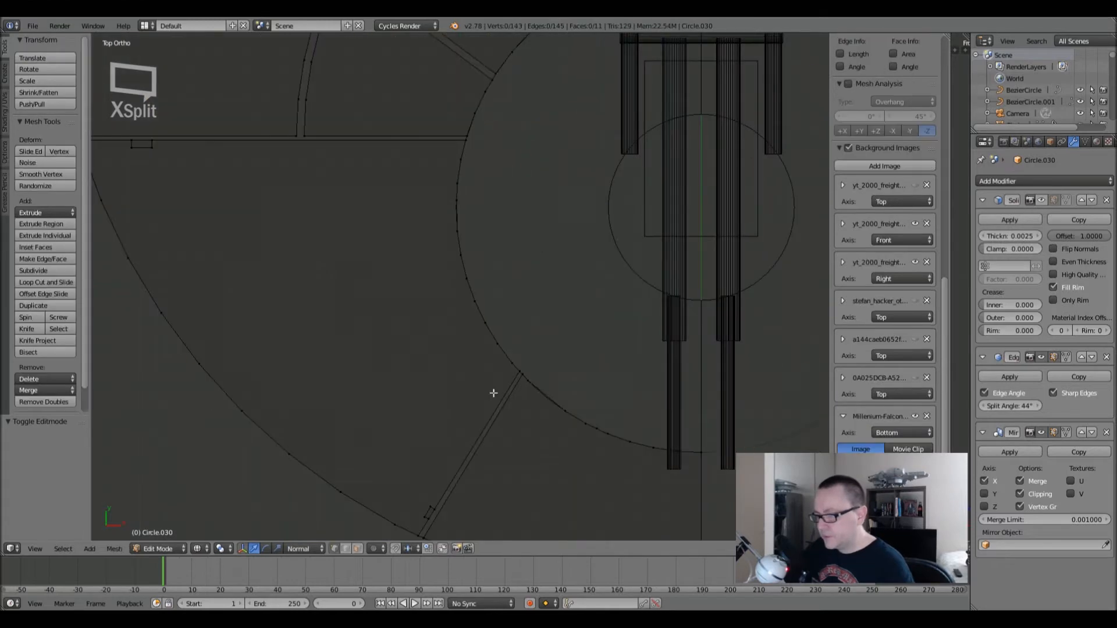
{"action": "scroll", "coordinate": [493, 393], "scroll_direction": "up", "scroll_amount": 3}
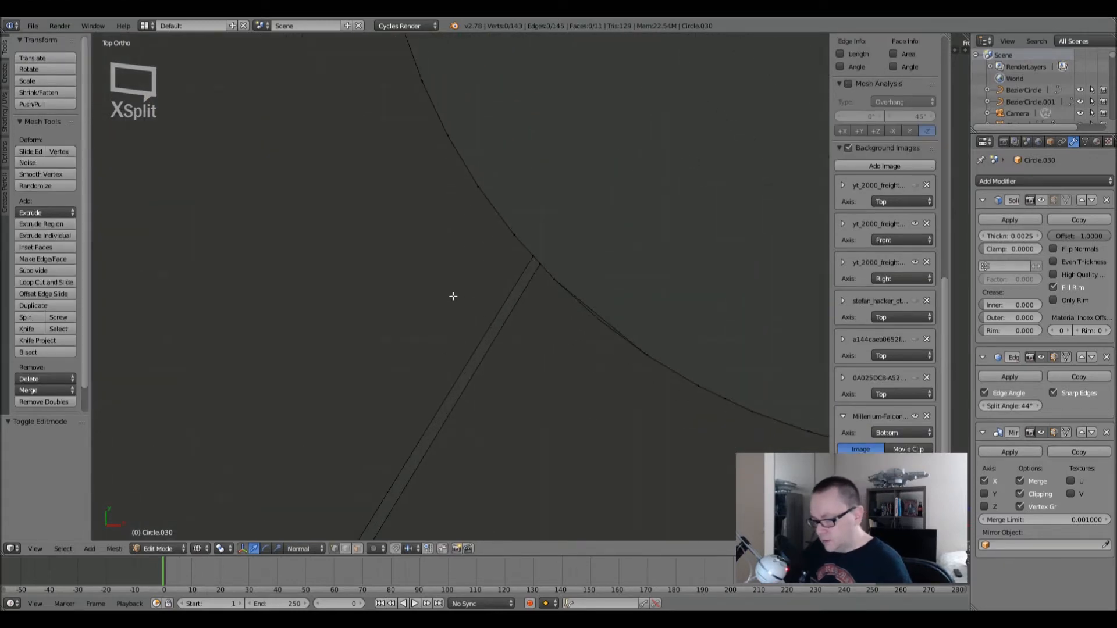
{"action": "key", "text": "k"}
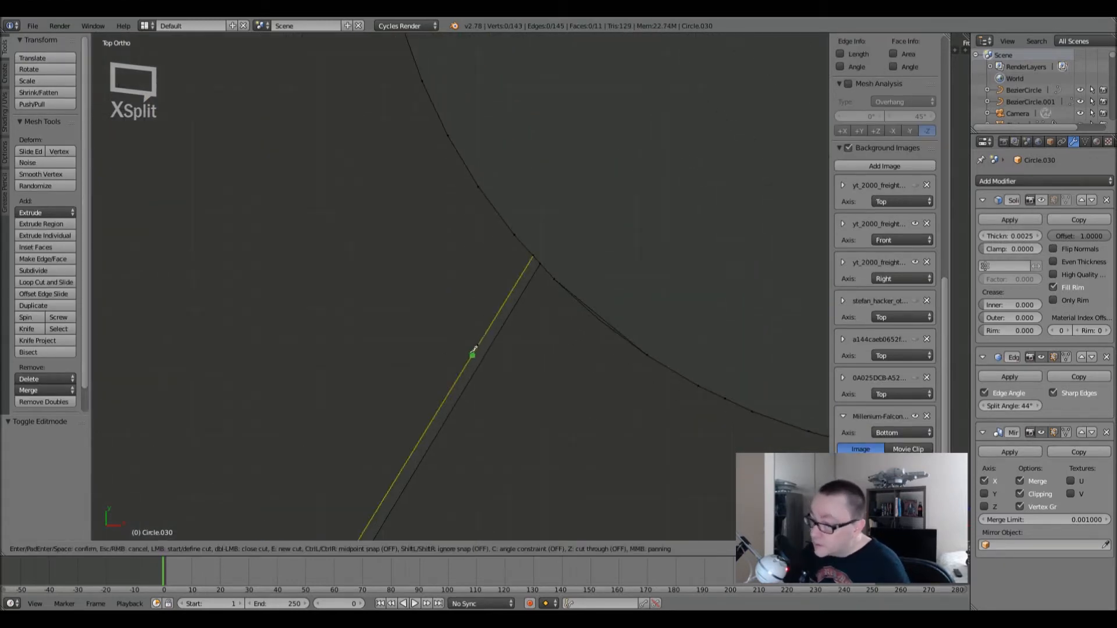
{"action": "left_click", "coordinate": [469, 359]}
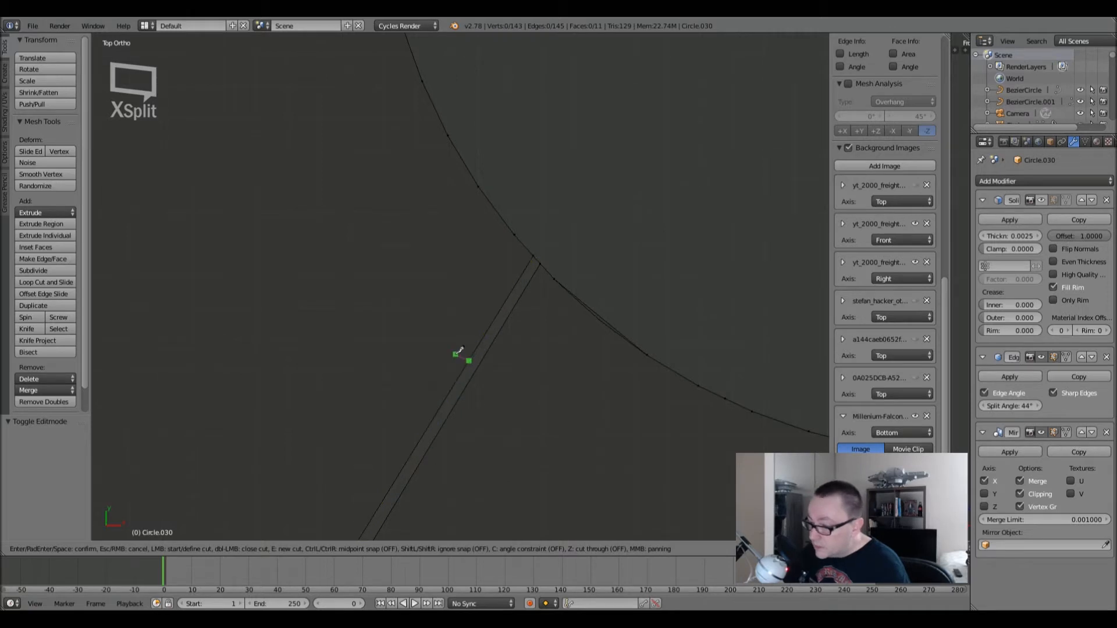
{"action": "left_click", "coordinate": [457, 352]}
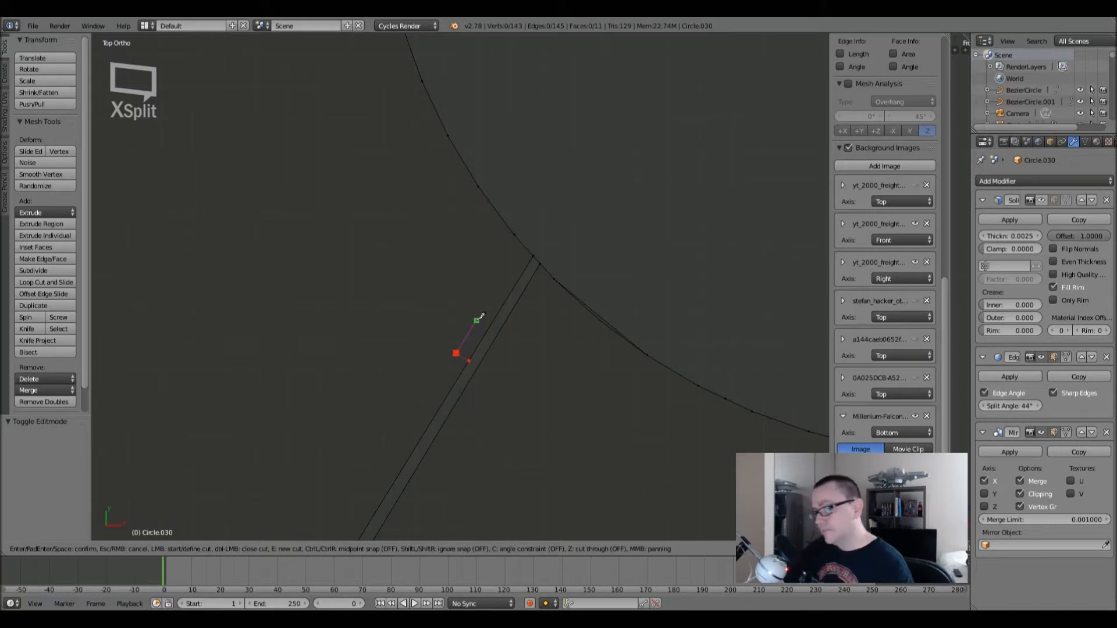
{"action": "left_click", "coordinate": [477, 320]}
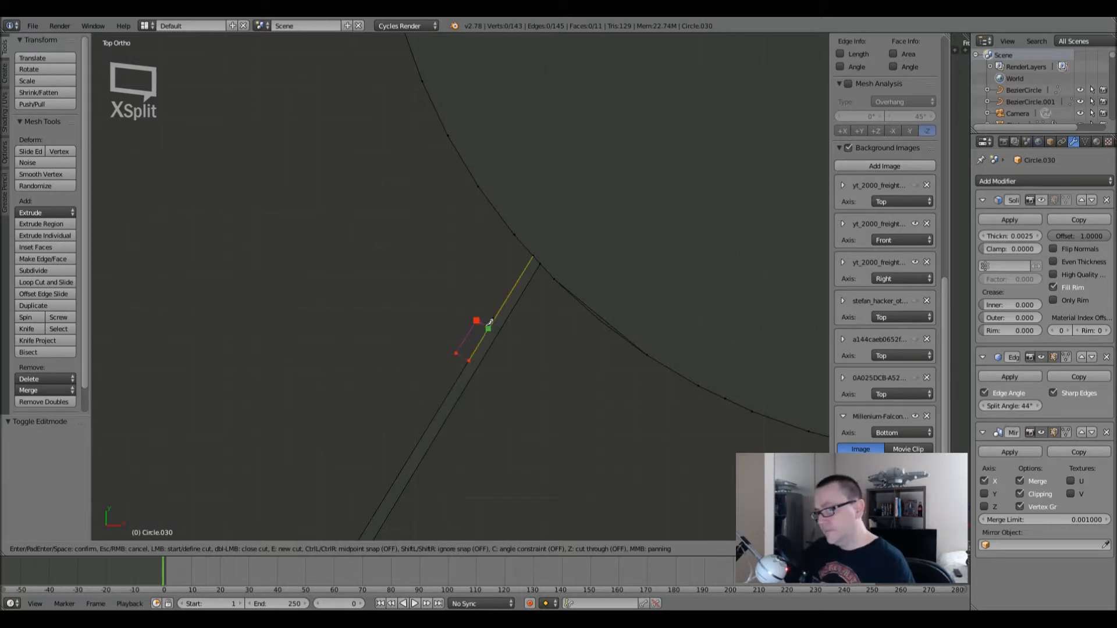
{"action": "left_click", "coordinate": [490, 324]}
{"action": "key", "text": "Return"}
{"action": "scroll", "coordinate": [515, 294], "scroll_direction": "down", "scroll_amount": 4}
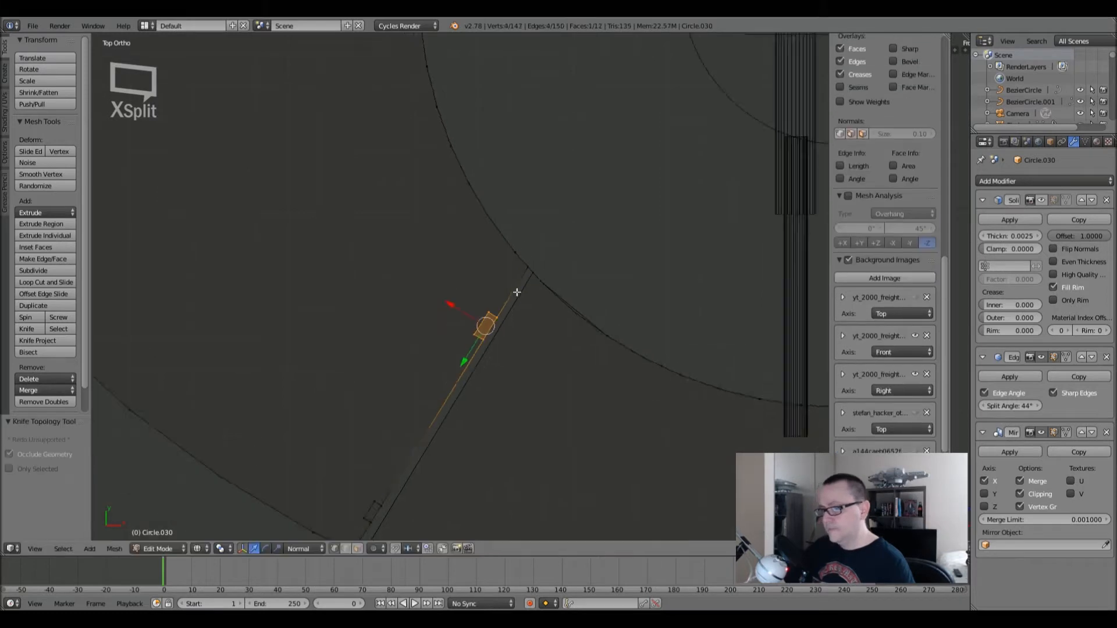
{"action": "key", "text": "a"}
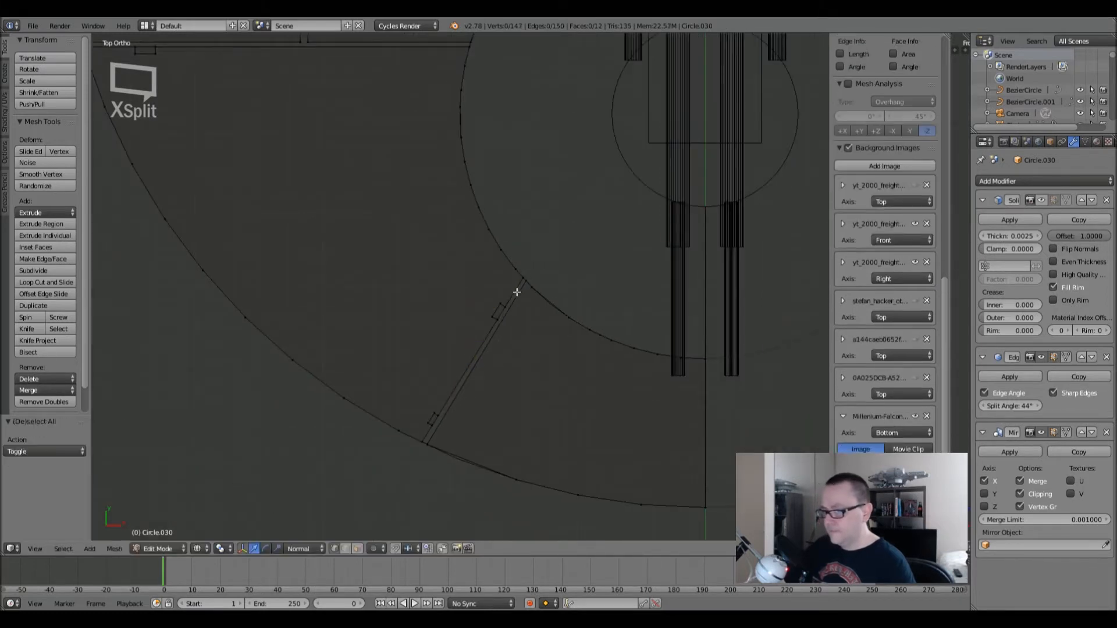
- Switch to face selection and survey the seams between the disc's upper and side panels
{"action": "left_click", "coordinate": [357, 548]}
{"action": "middle_click_drag", "start_coordinate": [380, 207], "coordinate": [479, 320], "text": "shift"}
{"action": "middle_click_drag", "start_coordinate": [453, 237], "coordinate": [431, 303], "text": "shift"}
{"action": "middle_click_drag", "start_coordinate": [367, 258], "coordinate": [393, 415], "text": "shift"}
{"action": "middle_click_drag", "start_coordinate": [328, 221], "coordinate": [360, 248], "text": "shift"}
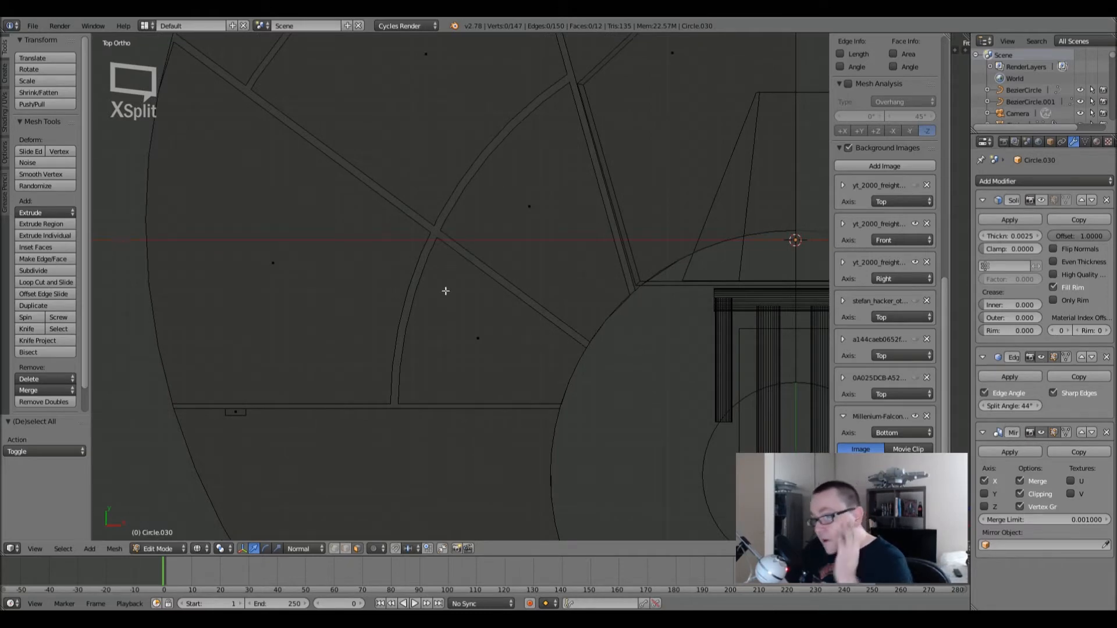
{"action": "middle_click_drag", "start_coordinate": [465, 292], "coordinate": [489, 299], "text": "shift"}
{"action": "middle_click_drag", "start_coordinate": [430, 226], "coordinate": [413, 209], "text": "shift"}
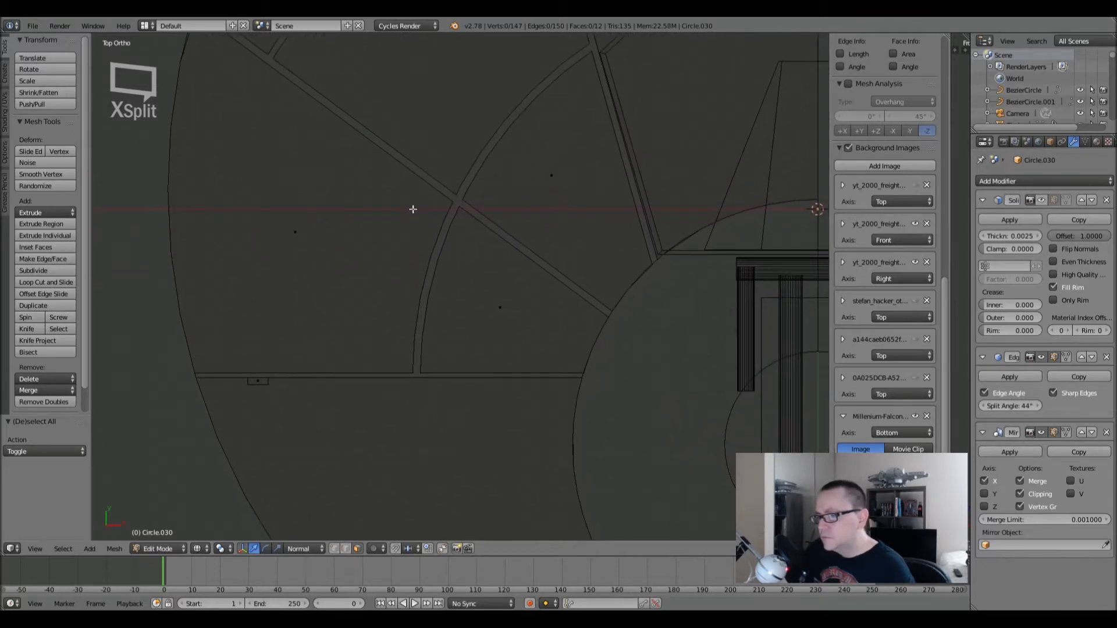
{"action": "scroll", "coordinate": [412, 209], "scroll_direction": "down", "scroll_amount": 2}
{"action": "middle_click_drag", "start_coordinate": [397, 392], "coordinate": [373, 340], "text": "shift"}
- Delete the three small notch faces along the horizontal seam and the lower diagonal seam
{"action": "key", "text": "z"}
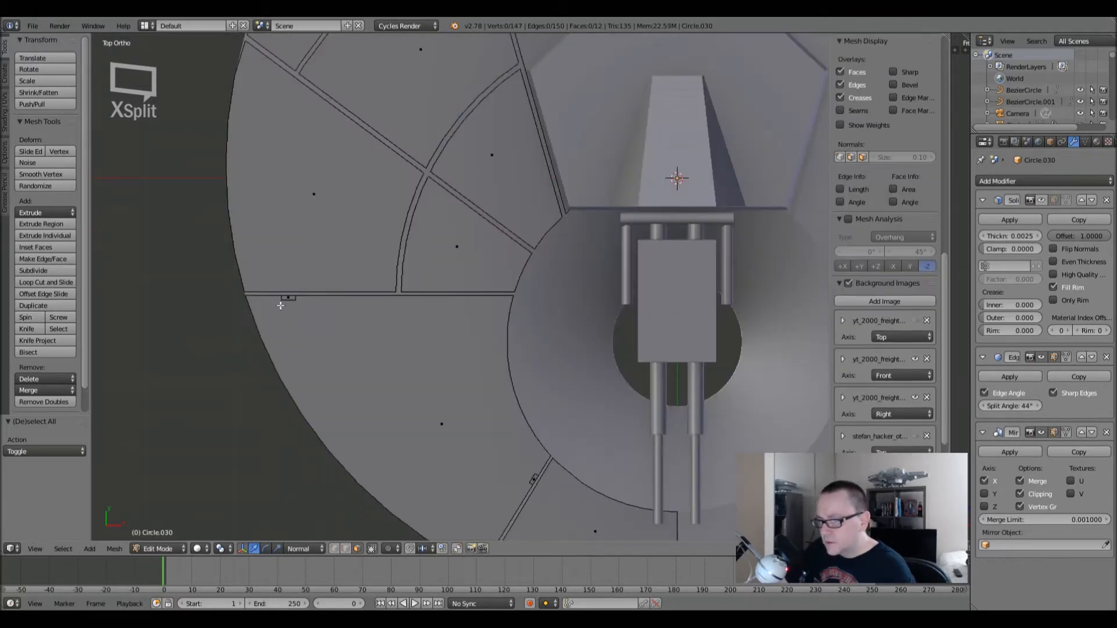
{"action": "right_click", "coordinate": [285, 300]}
{"action": "middle_click_drag", "start_coordinate": [492, 457], "coordinate": [461, 385], "text": "shift"}
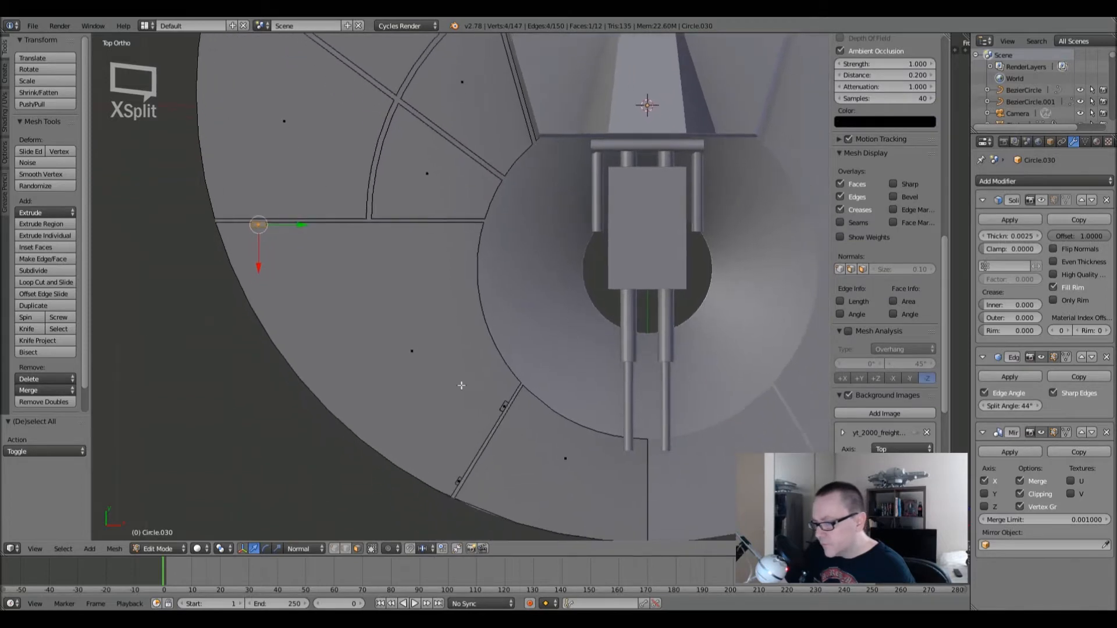
{"action": "right_click", "coordinate": [502, 405], "text": "shift"}
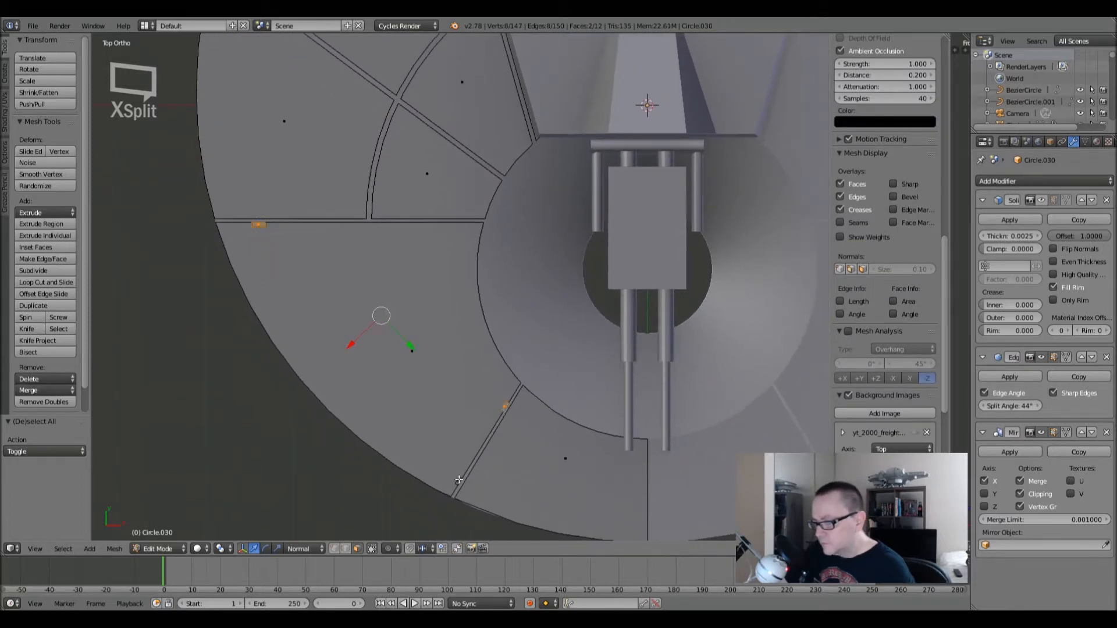
{"action": "key", "text": "x"}
{"action": "left_click", "coordinate": [525, 396]}
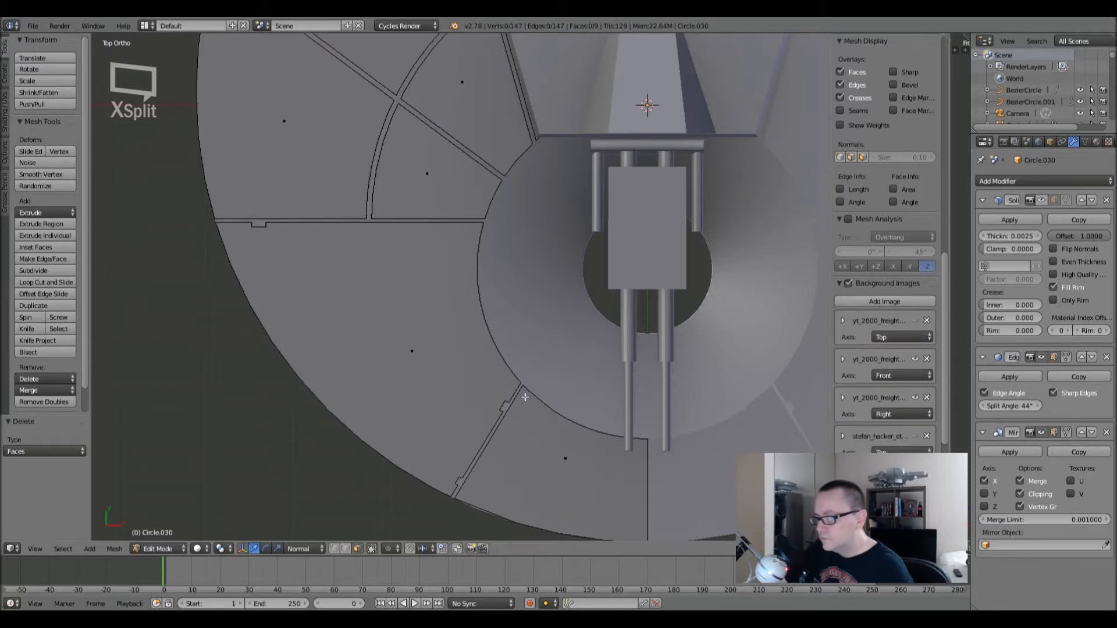
- Inspect the notched disc in solid shading from an angled view in Object Mode with nothing selected
{"action": "key", "text": "Tab"}
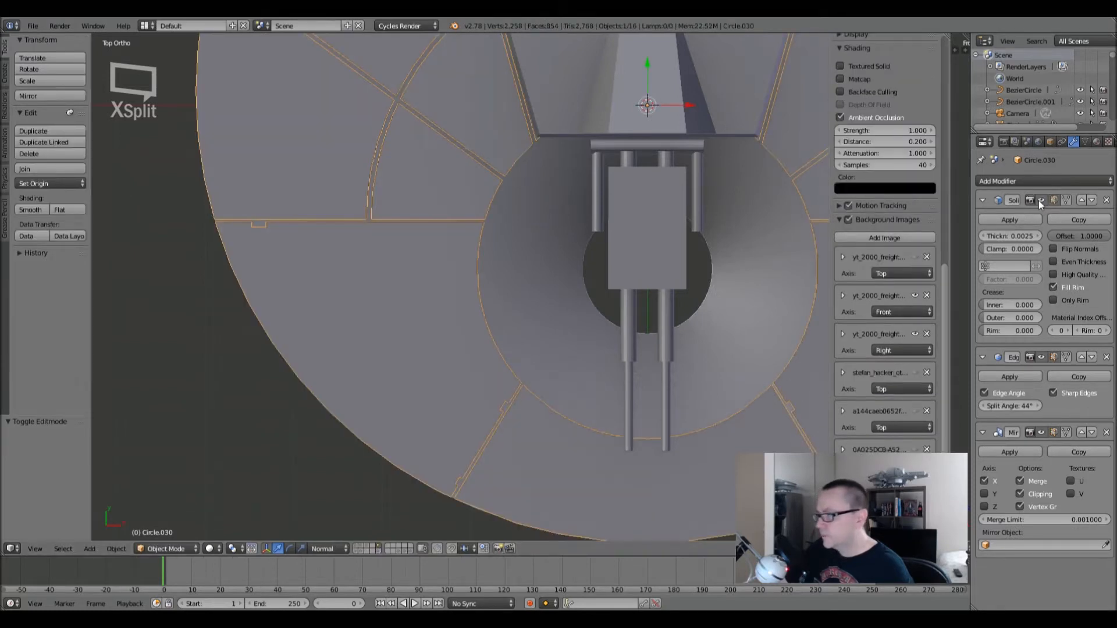
{"action": "middle_click_drag", "start_coordinate": [630, 260], "coordinate": [527, 309]}
{"action": "key", "text": "a"}
{"action": "scroll", "coordinate": [574, 332], "scroll_direction": "down", "scroll_amount": 3}
{"action": "mouse_move", "coordinate": [505, 306]}
{"action": "middle_mouse_down"}
{"action": "mouse_move", "coordinate": [524, 346]}
{"action": "mouse_move", "coordinate": [515, 323]}
{"action": "middle_mouse_up"}
{"action": "key", "text": "KP_7"}
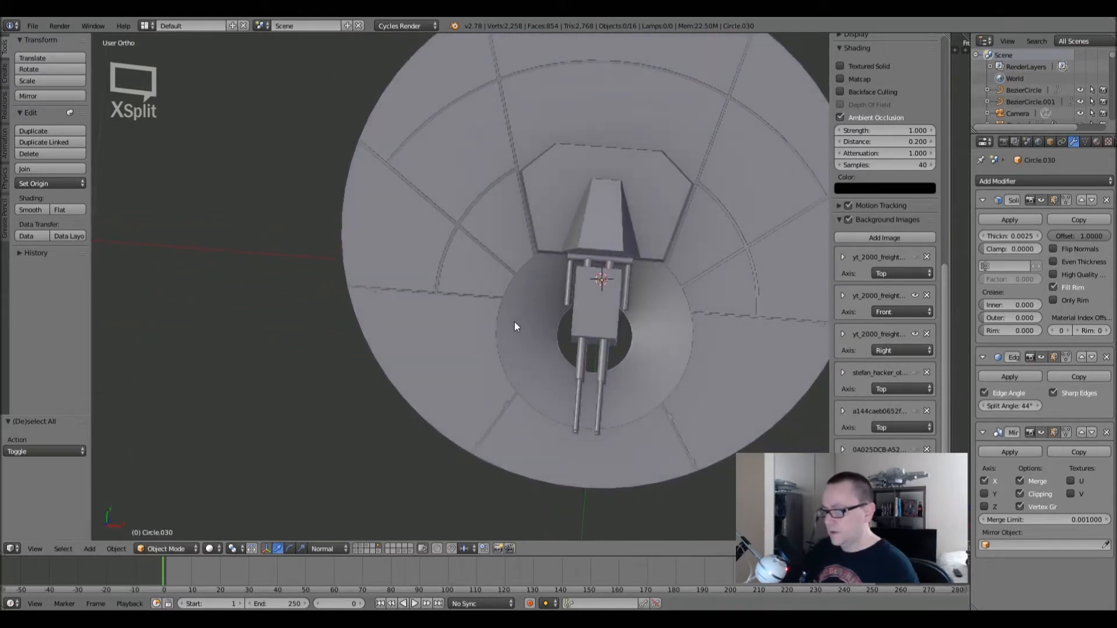
- Knife-cut a wider rectangular notch with angle constraint along the lower edge of the horizontal seam, near the disc's inner rim
{"action": "key", "text": "z"}
{"action": "scroll", "coordinate": [460, 313], "scroll_direction": "up", "scroll_amount": 3}
{"action": "right_click", "coordinate": [459, 316]}
{"action": "key", "text": "Tab"}
{"action": "scroll", "coordinate": [448, 340], "scroll_direction": "up", "scroll_amount": 4}
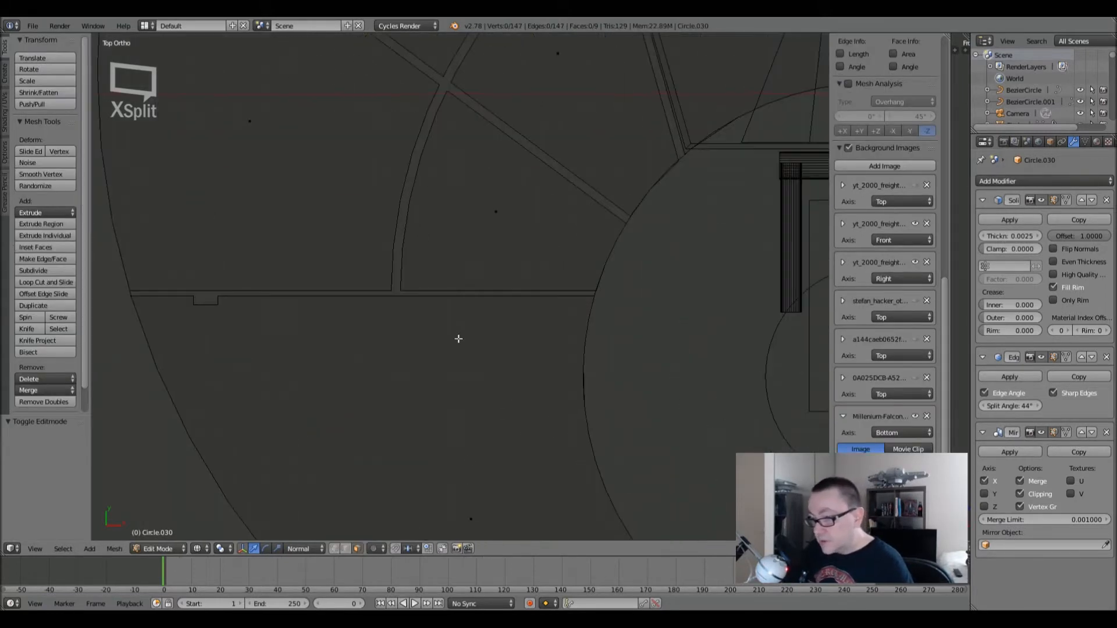
{"action": "middle_click_drag", "start_coordinate": [512, 358], "coordinate": [581, 344], "text": "shift"}
{"action": "scroll", "coordinate": [468, 361], "scroll_direction": "up", "scroll_amount": 2}
{"action": "key", "text": "k"}
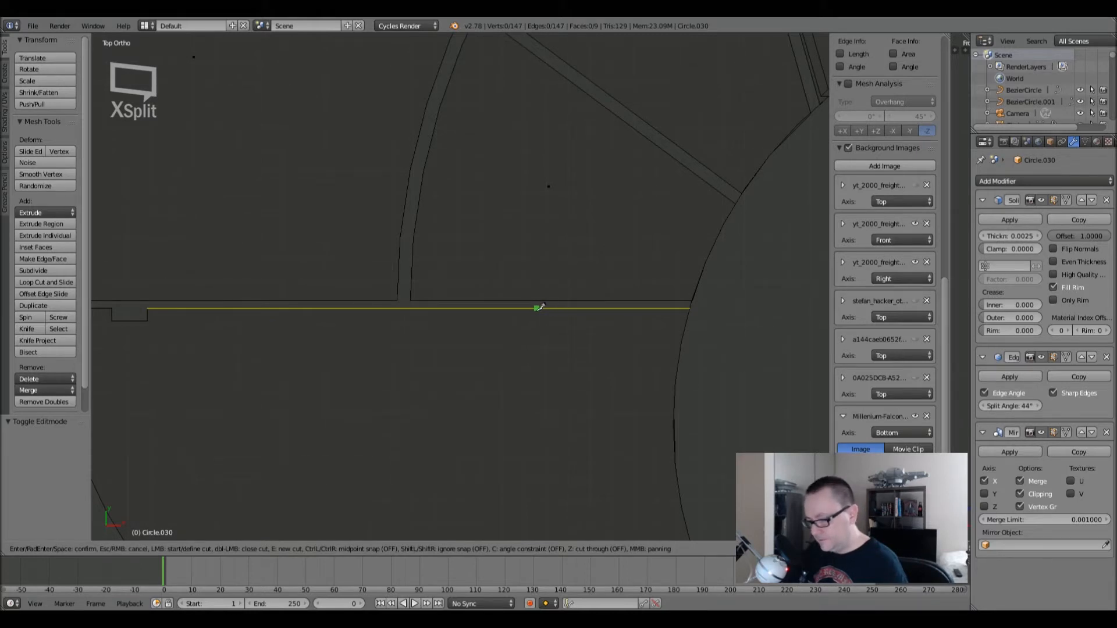
{"action": "left_click", "coordinate": [536, 308]}
{"action": "key", "text": "c"}
{"action": "left_click", "coordinate": [537, 321]}
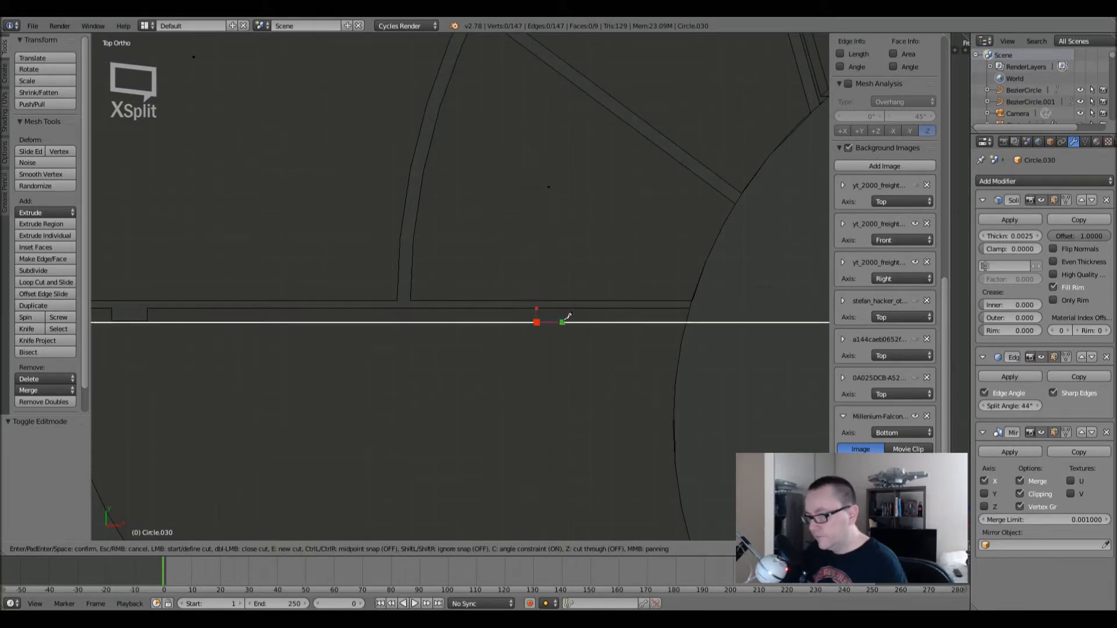
{"action": "left_click", "coordinate": [597, 320]}
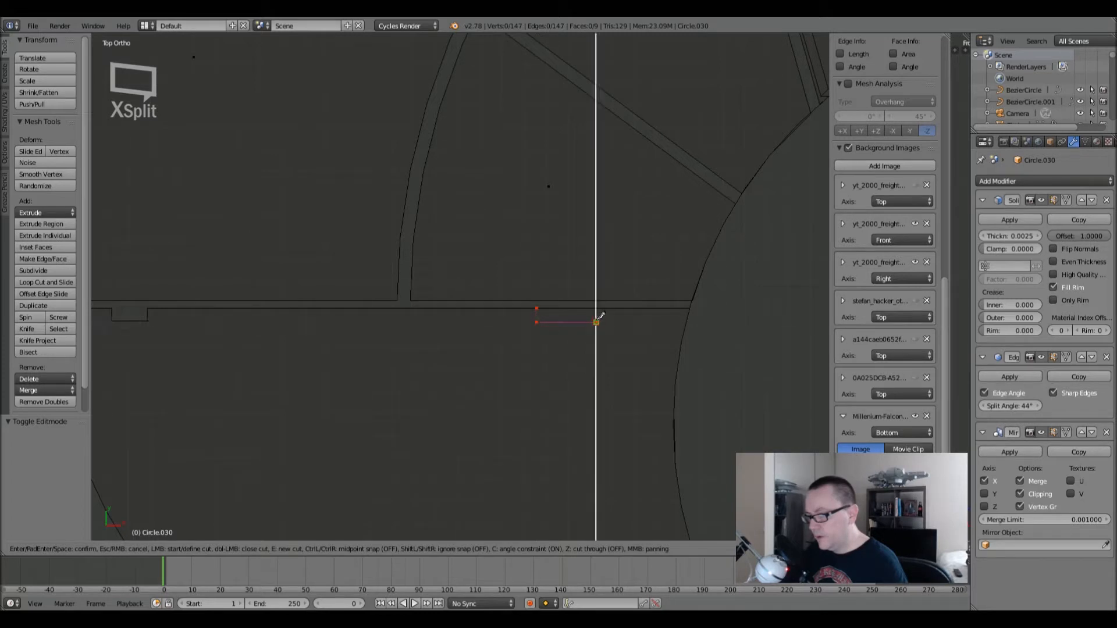
{"action": "left_click", "coordinate": [597, 308]}
{"action": "key", "text": "Return"}
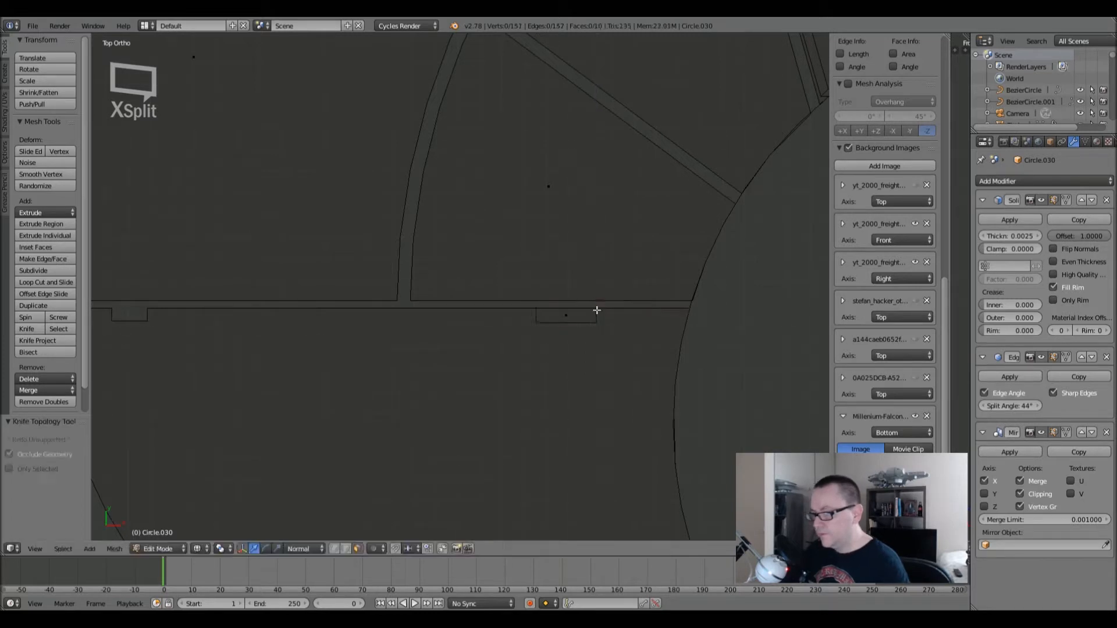
- Delete the new notch face below the inner part of the horizontal seam
{"action": "right_click", "coordinate": [594, 314]}
{"action": "key", "text": "x"}
{"action": "left_click", "coordinate": [575, 322]}
- Survey the notches and the remaining seams across the upper and lower parts of the disc in wireframe
{"action": "scroll", "coordinate": [515, 275], "scroll_direction": "down", "scroll_amount": 2}
{"action": "middle_click_drag", "start_coordinate": [481, 273], "coordinate": [559, 427], "text": "shift"}
{"action": "middle_click_drag", "start_coordinate": [479, 316], "coordinate": [481, 328], "text": "shift"}
{"action": "middle_click_drag", "start_coordinate": [448, 254], "coordinate": [410, 258], "text": "shift"}
{"action": "scroll", "coordinate": [463, 277], "scroll_direction": "down", "scroll_amount": 2}
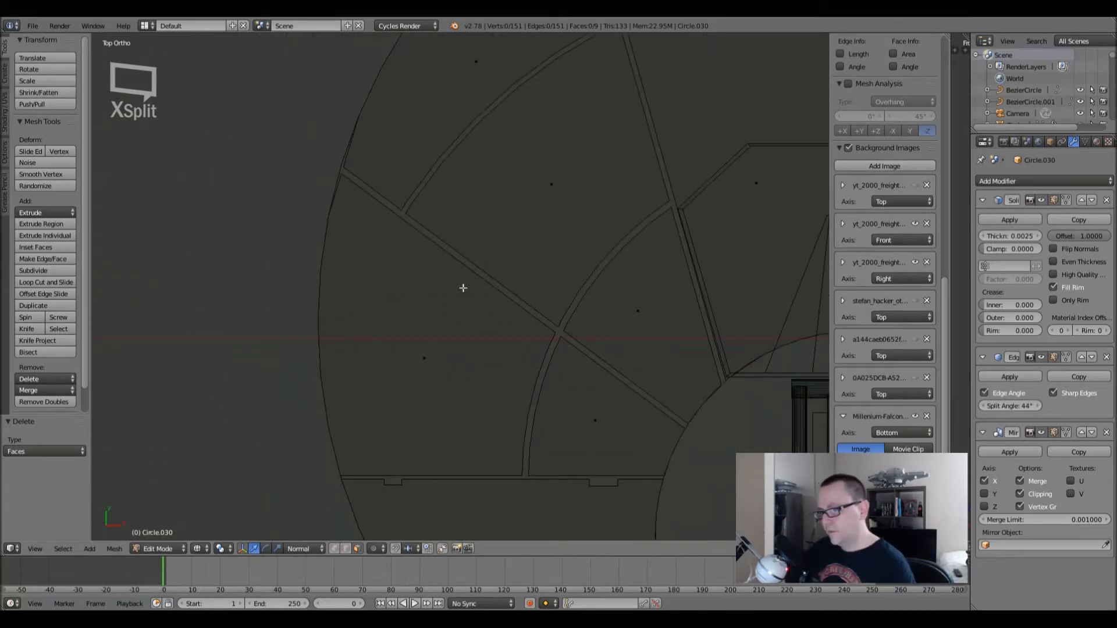
{"action": "middle_click_drag", "start_coordinate": [471, 349], "coordinate": [414, 259], "text": "shift"}
{"action": "scroll", "coordinate": [439, 356], "scroll_direction": "down", "scroll_amount": 1}
{"action": "middle_click_drag", "start_coordinate": [457, 388], "coordinate": [378, 181], "text": "shift"}
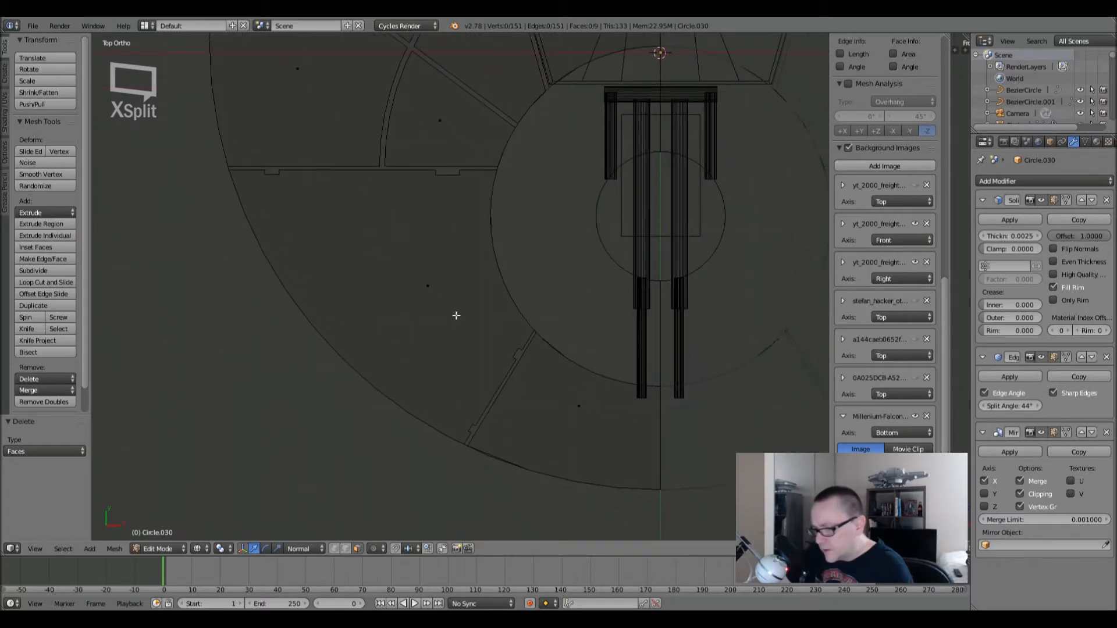
- Return to Object Mode in solid shading and show the two layers holding the freighter's hull parts alongside the disc
{"action": "scroll", "coordinate": [456, 315], "scroll_direction": "down", "scroll_amount": 5}
{"action": "key", "text": "z"}
{"action": "middle_click_drag", "start_coordinate": [467, 395], "coordinate": [455, 312]}
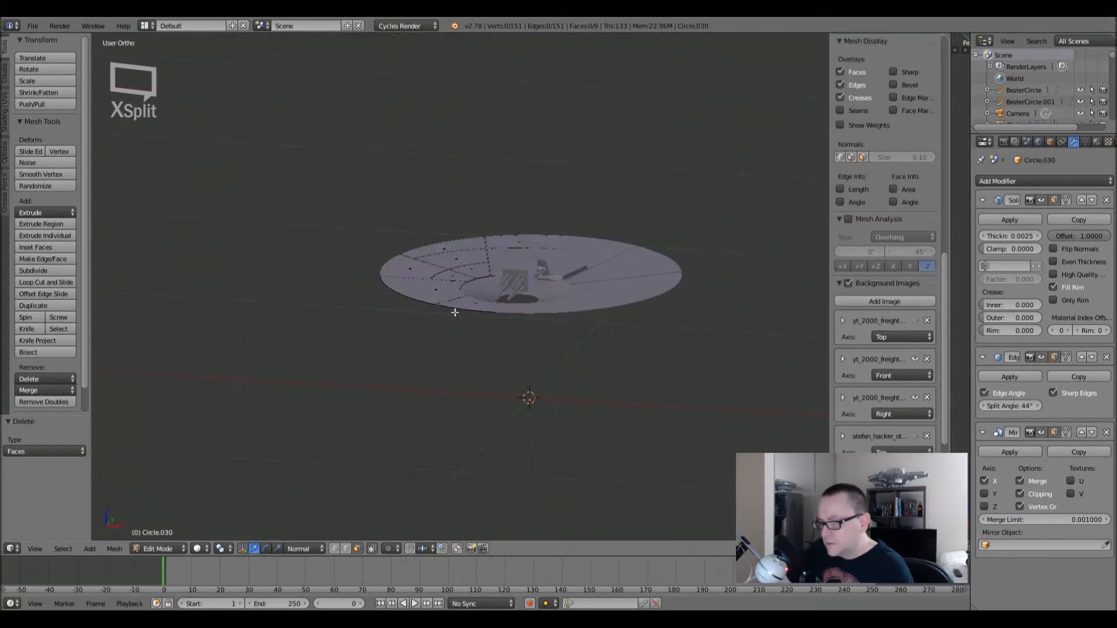
{"action": "key", "text": "Tab"}
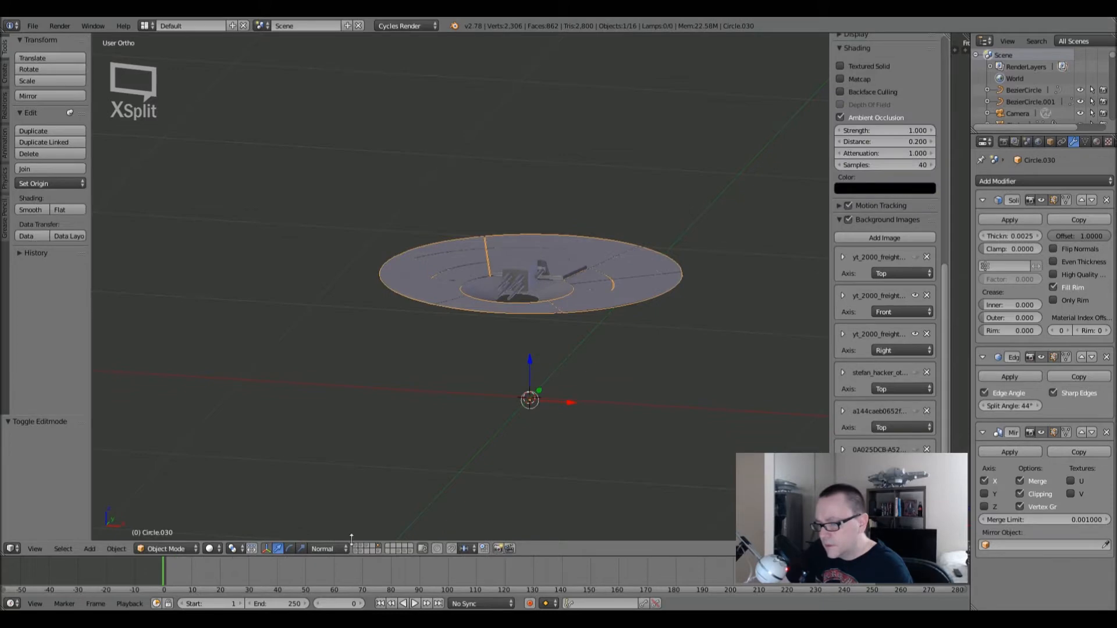
{"action": "left_click", "coordinate": [366, 547], "text": "shift"}
{"action": "left_click", "coordinate": [361, 546], "text": "shift"}
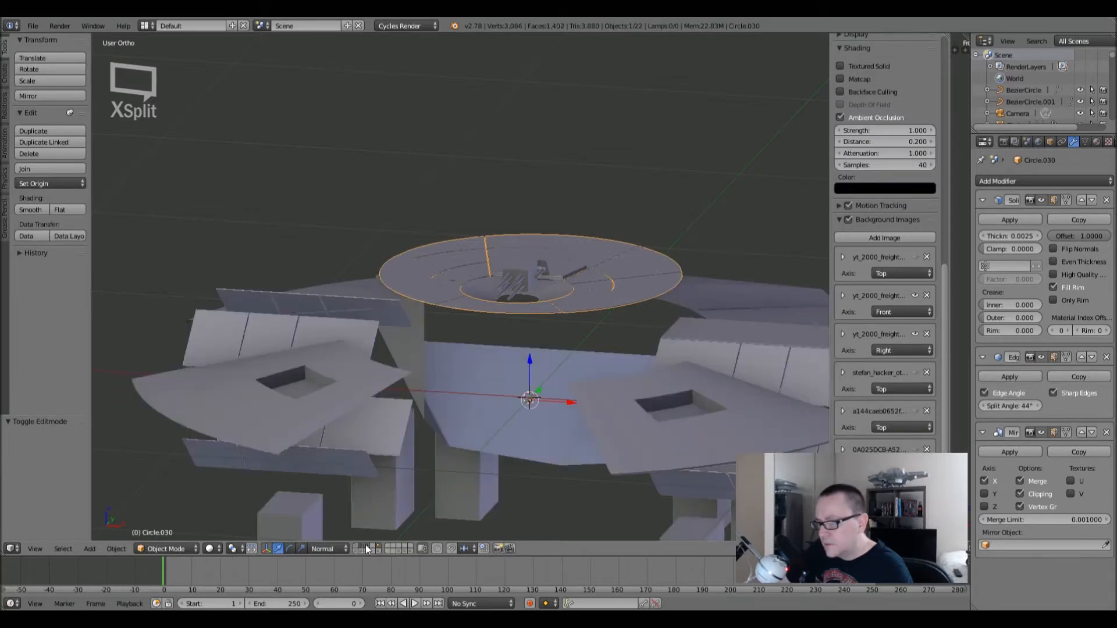
- Show the remaining layers with the freighter's hull, side wall and panelled plating around the disc
{"action": "left_click", "coordinate": [367, 546], "text": "shift"}
{"action": "left_click", "coordinate": [358, 547], "text": "shift"}
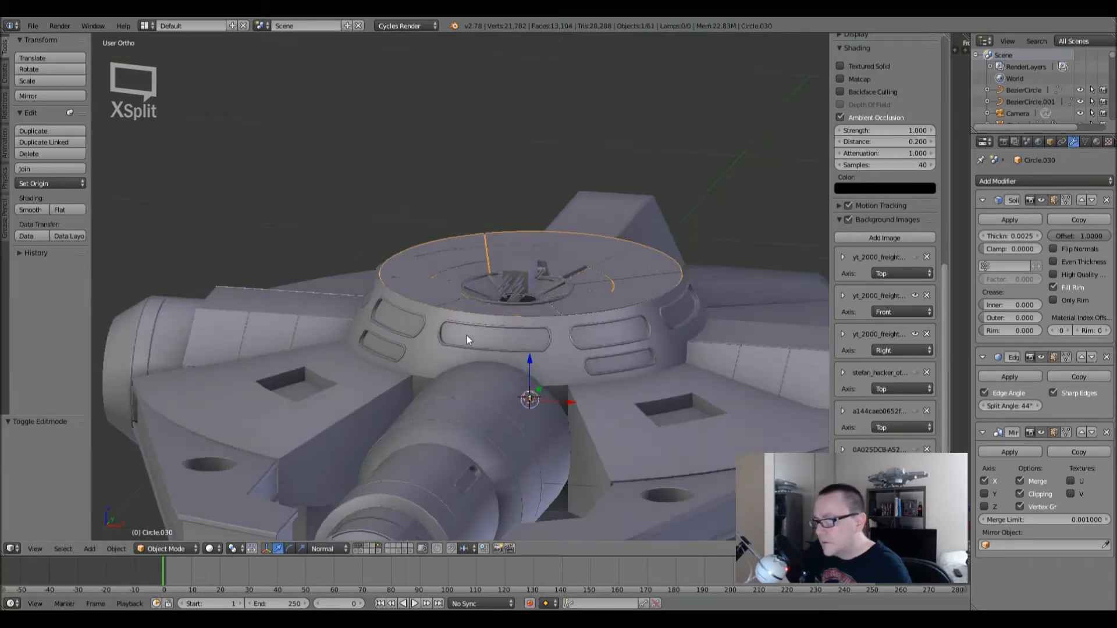
{"action": "middle_click_drag", "start_coordinate": [467, 333], "coordinate": [474, 350]}
{"action": "scroll", "coordinate": [414, 306], "scroll_direction": "up", "scroll_amount": 7}
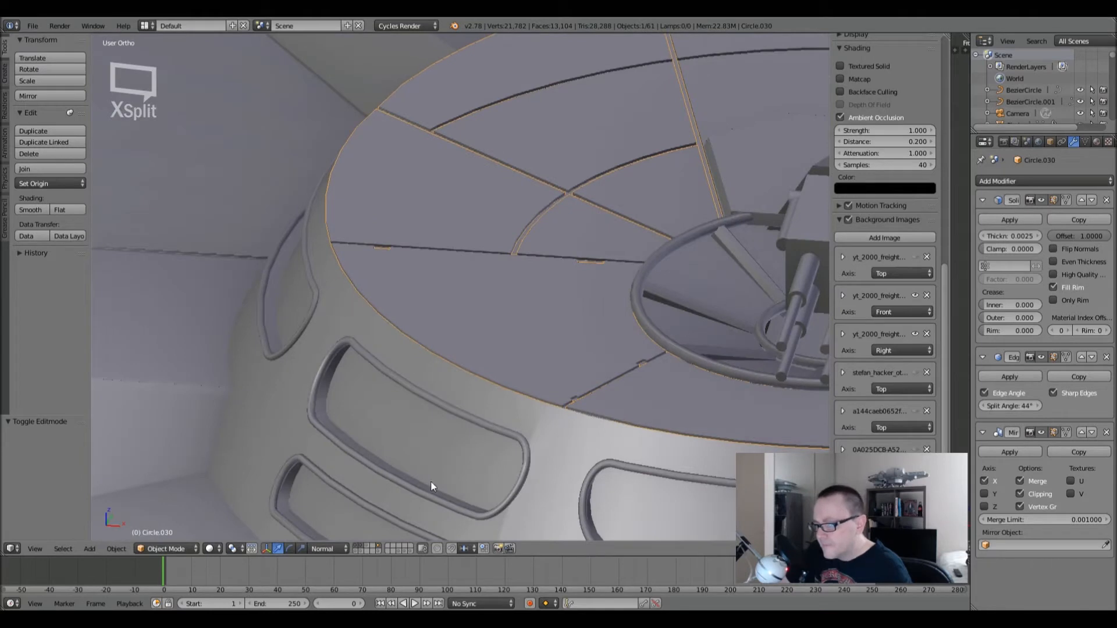
{"action": "left_click", "coordinate": [359, 550], "text": "shift"}
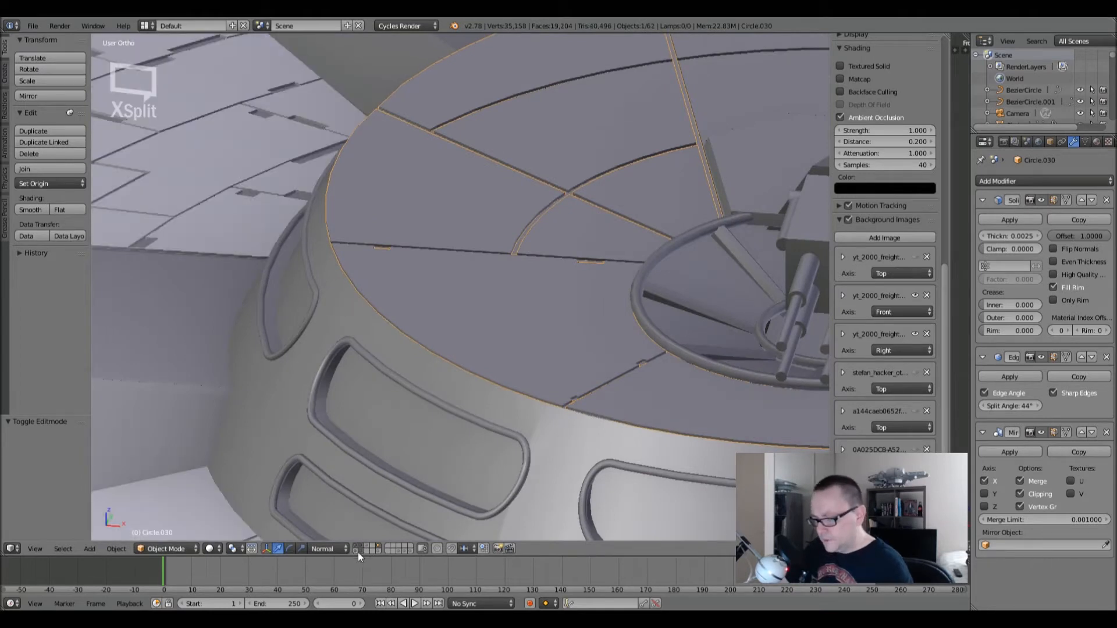
{"action": "left_click", "coordinate": [375, 549], "text": "shift"}
{"action": "scroll", "coordinate": [497, 382], "scroll_direction": "down", "scroll_amount": 1}
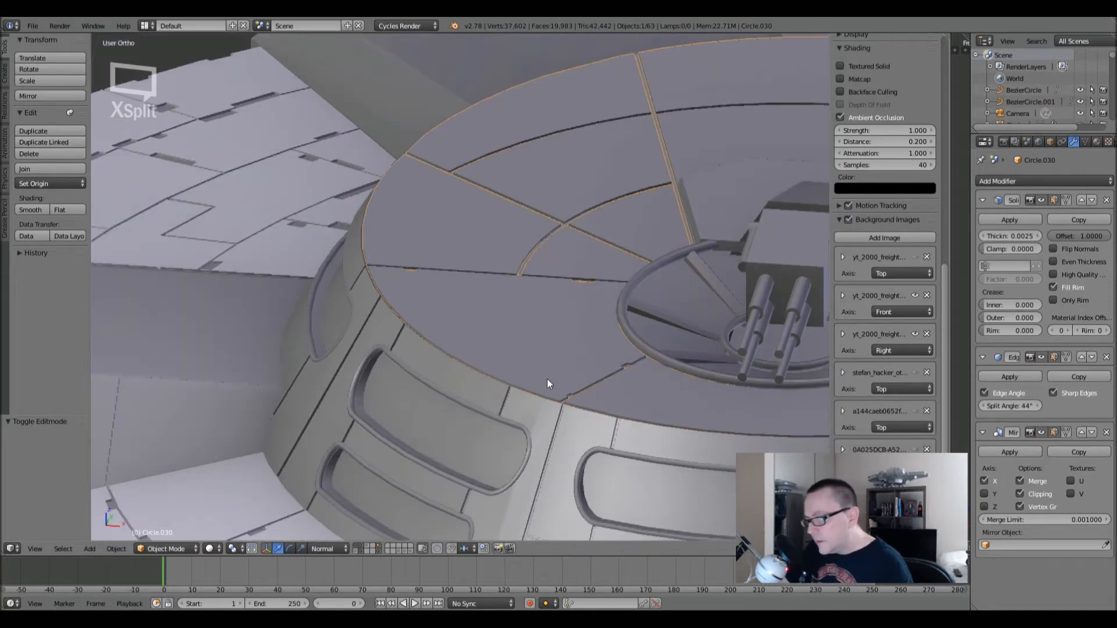
- Examine how the disc's outer rim sits on the sloped, panelled side wall beneath it
{"action": "middle_click_drag", "start_coordinate": [546, 378], "coordinate": [332, 264]}
{"action": "scroll", "coordinate": [537, 355], "scroll_direction": "up", "scroll_amount": 6}
{"action": "scroll", "coordinate": [331, 275], "scroll_direction": "up", "scroll_amount": 4}
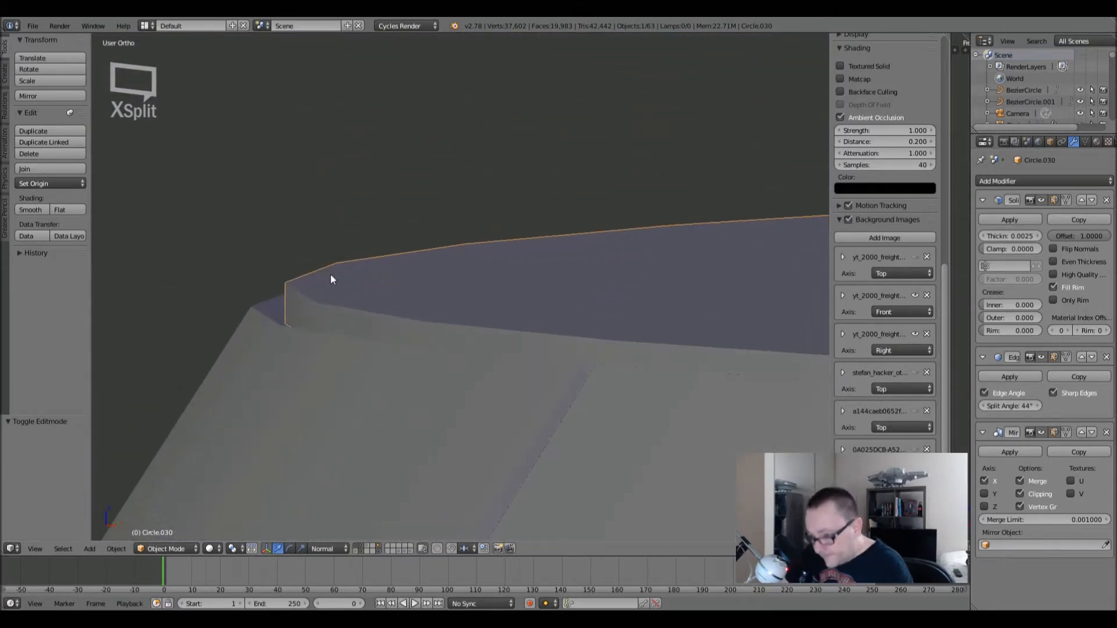
{"action": "scroll", "coordinate": [291, 302], "scroll_direction": "down", "scroll_amount": 5}
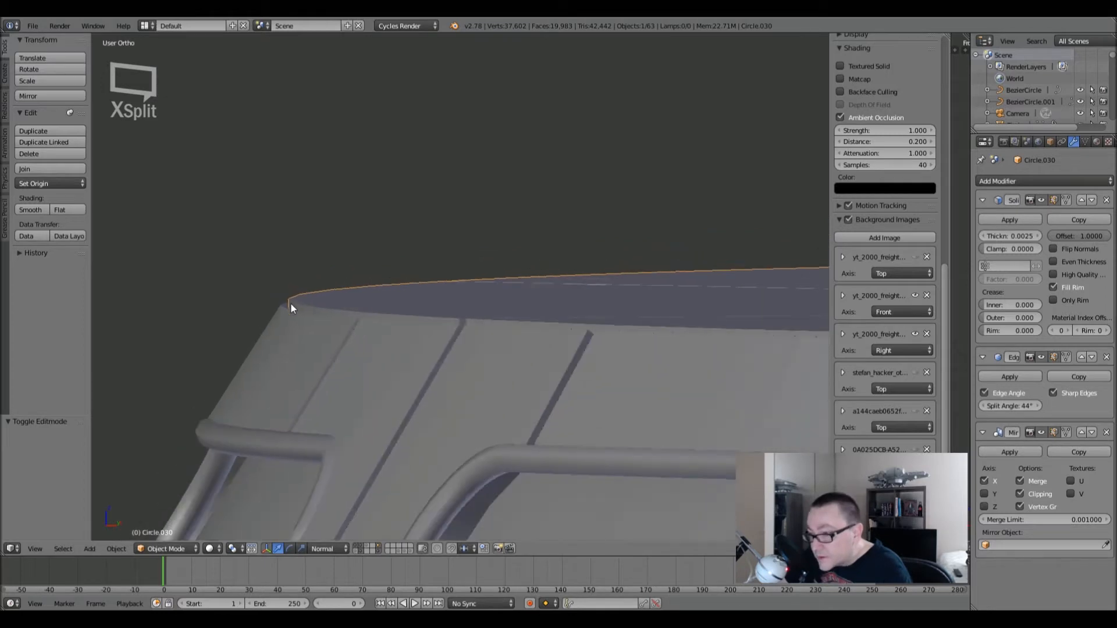
{"action": "middle_click_drag", "start_coordinate": [291, 302], "coordinate": [366, 321]}
{"action": "scroll", "coordinate": [305, 302], "scroll_direction": "down", "scroll_amount": 2}
- View the disc from the top in wireframe, show only its layer and enter Edit Mode
{"action": "key", "text": "KP_7"}
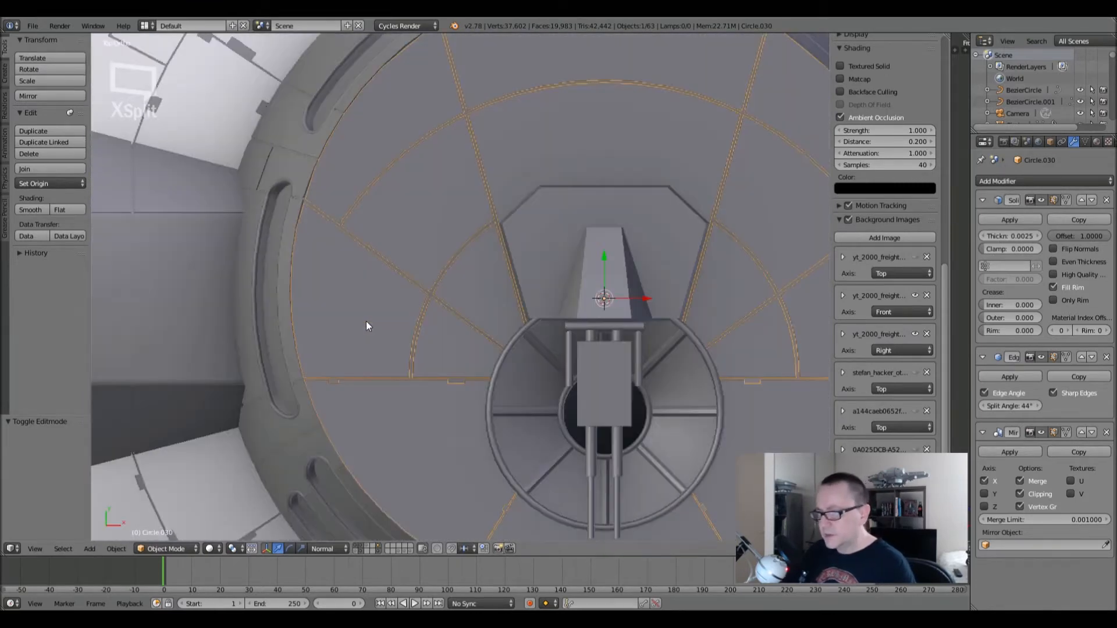
{"action": "key", "text": "z"}
{"action": "scroll", "coordinate": [369, 333], "scroll_direction": "down", "scroll_amount": 2}
{"action": "middle_click_drag", "start_coordinate": [407, 375], "coordinate": [350, 362], "text": "shift"}
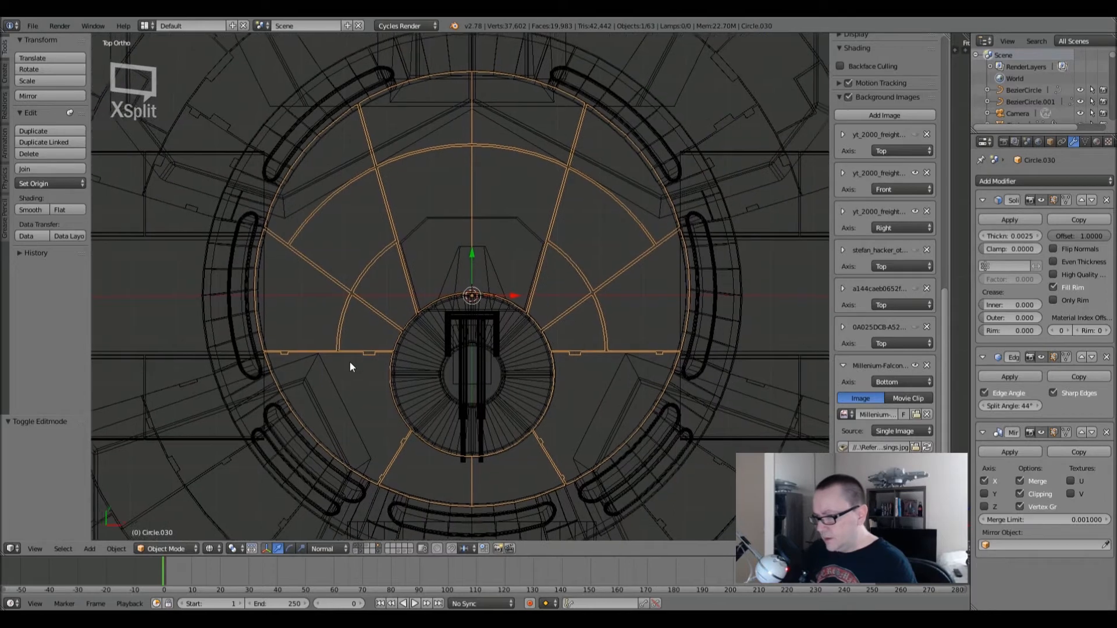
{"action": "left_click", "coordinate": [377, 546]}
{"action": "scroll", "coordinate": [306, 368], "scroll_direction": "up", "scroll_amount": 8}
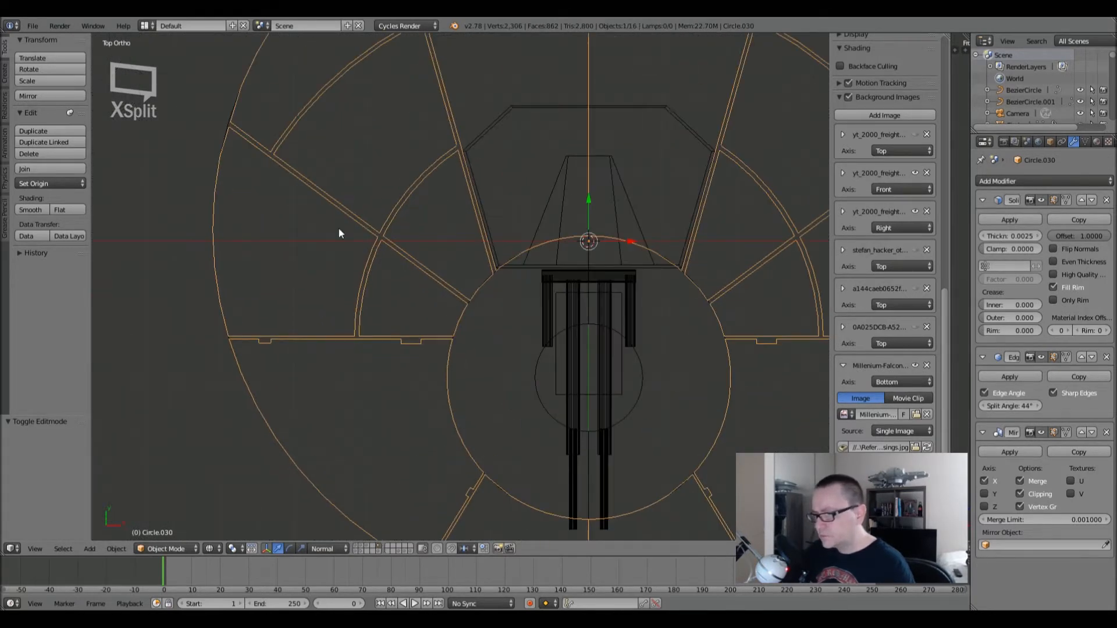
{"action": "key", "text": "Tab"}
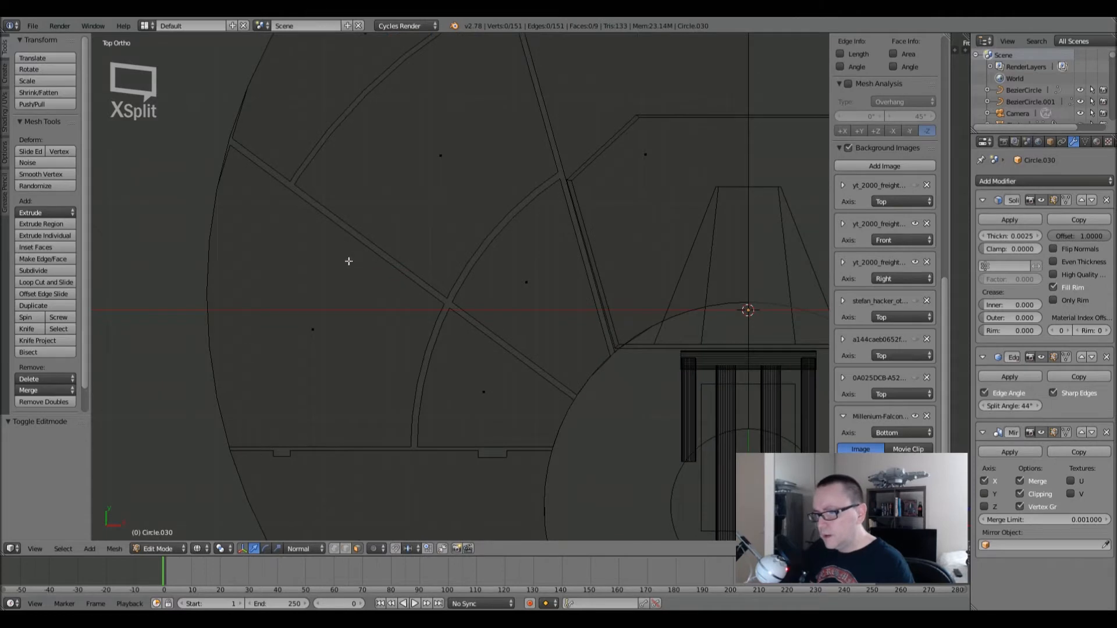
- Knife-cut a small rectangular notch along the outer edge of the steep left radial seam, just inside the inner arc
{"action": "middle_click_drag", "start_coordinate": [377, 294], "coordinate": [374, 254], "text": "shift"}
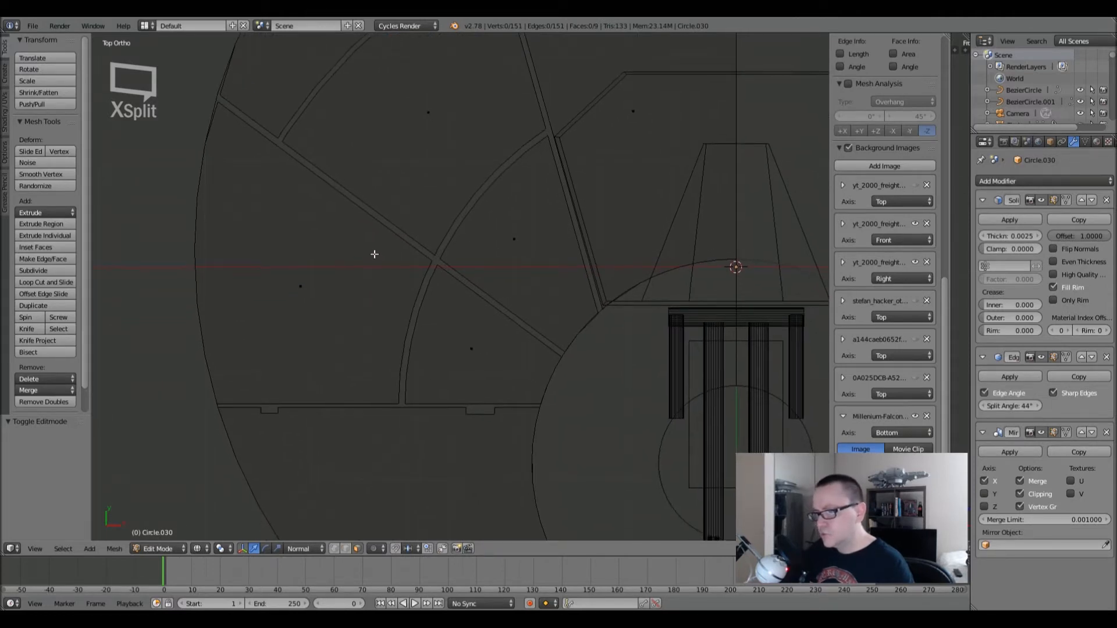
{"action": "scroll", "coordinate": [400, 288], "scroll_direction": "up", "scroll_amount": 5}
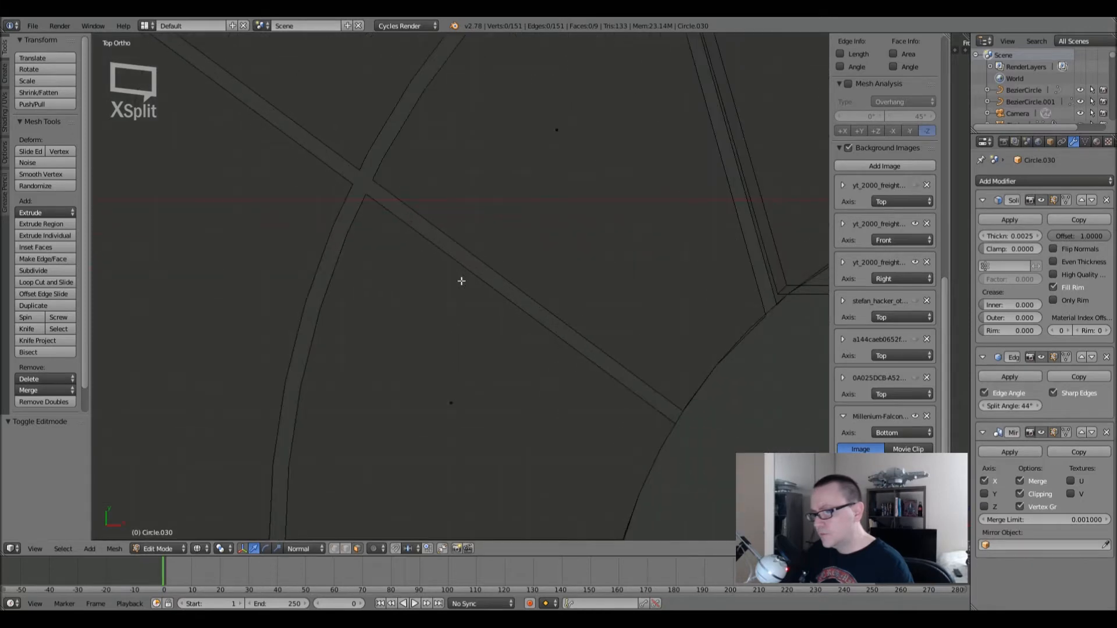
{"action": "scroll", "coordinate": [450, 291], "scroll_direction": "down", "scroll_amount": 3}
{"action": "middle_click_drag", "start_coordinate": [457, 278], "coordinate": [456, 360], "text": "shift"}
{"action": "middle_click_drag", "start_coordinate": [522, 277], "coordinate": [502, 273], "text": "shift"}
{"action": "scroll", "coordinate": [501, 273], "scroll_direction": "up", "scroll_amount": 4}
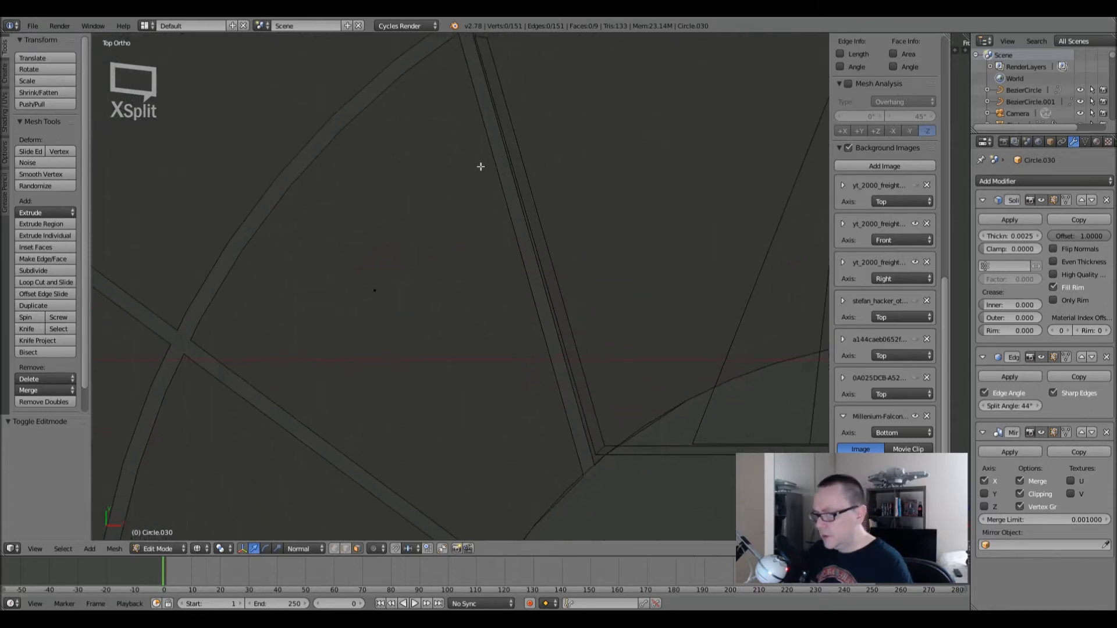
{"action": "key", "text": "k"}
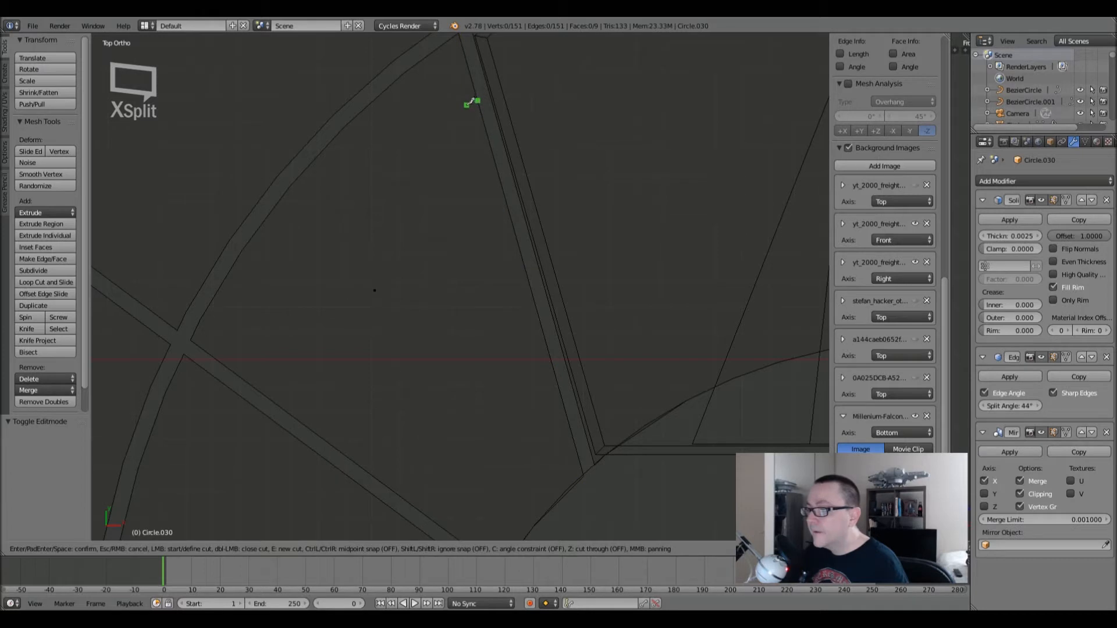
{"action": "left_click", "coordinate": [471, 103]}
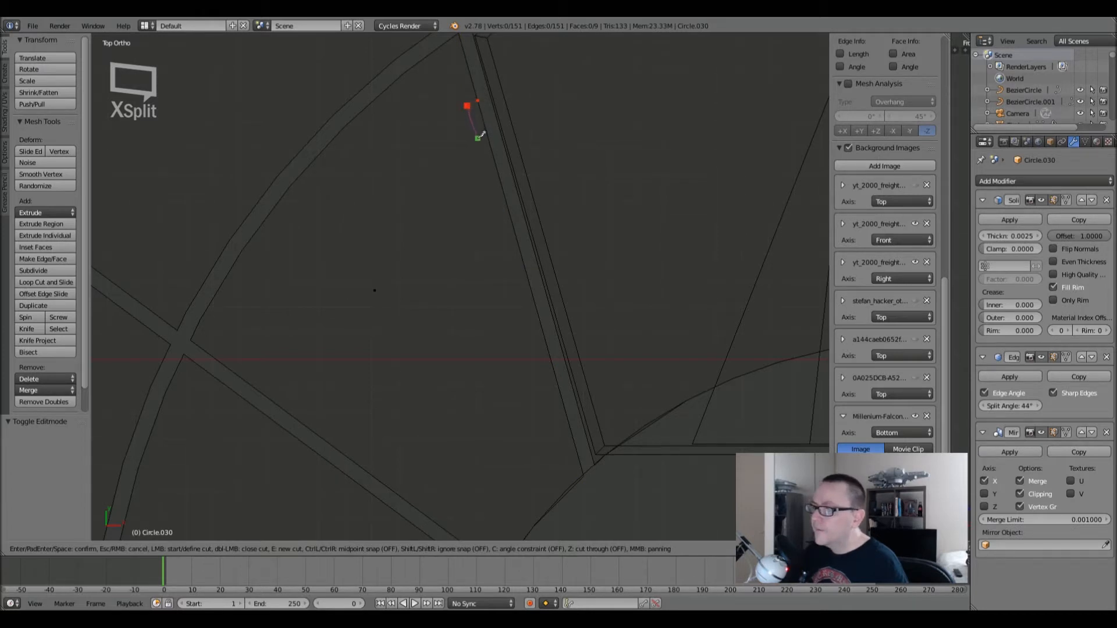
{"action": "left_click", "coordinate": [478, 137]}
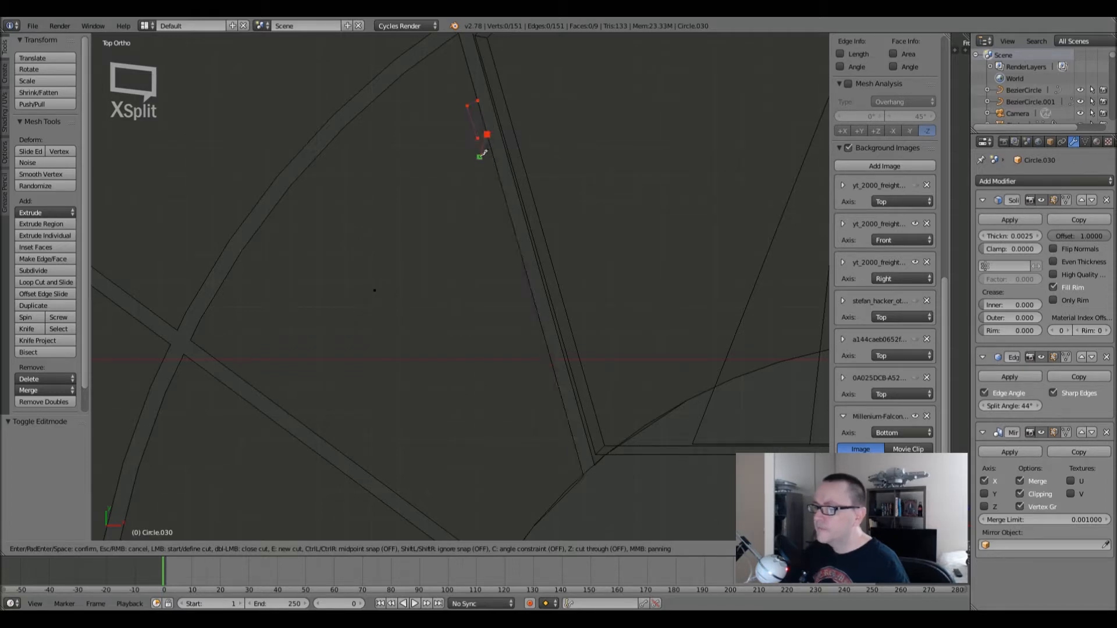
{"action": "key", "text": "Return"}
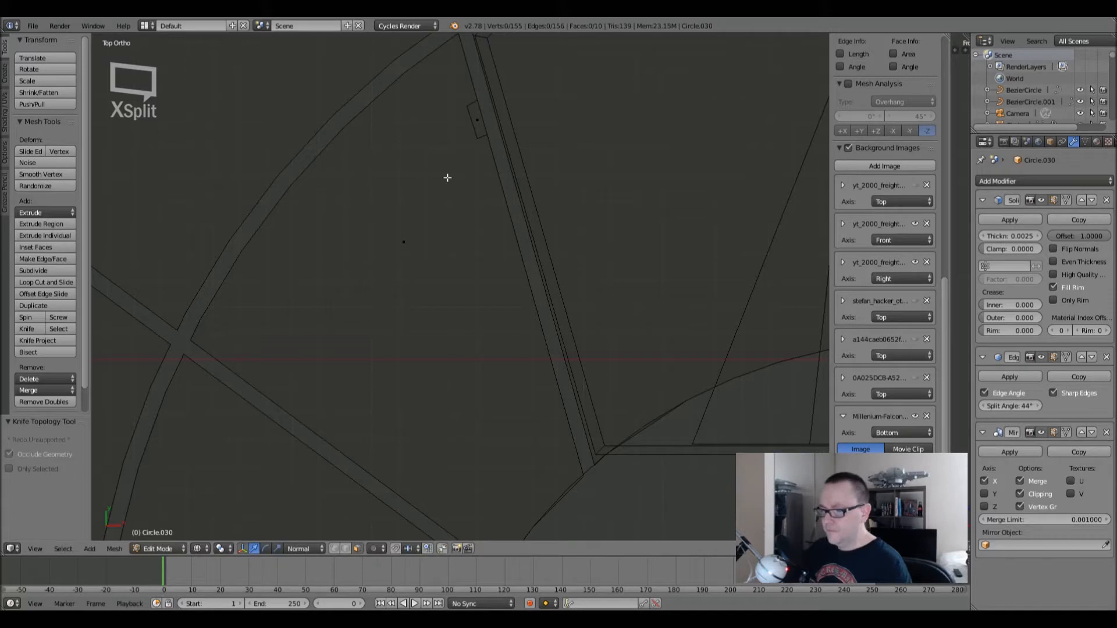
- In vertex select mode, nudge the new notch's two outer corners slightly outward from the seam, the upper one by about X -0.0003, Y 0.0005
{"action": "left_click", "coordinate": [333, 548]}
{"action": "middle_click_drag", "start_coordinate": [482, 226], "coordinate": [417, 367], "text": "shift"}
{"action": "scroll", "coordinate": [405, 297], "scroll_direction": "up", "scroll_amount": 2}
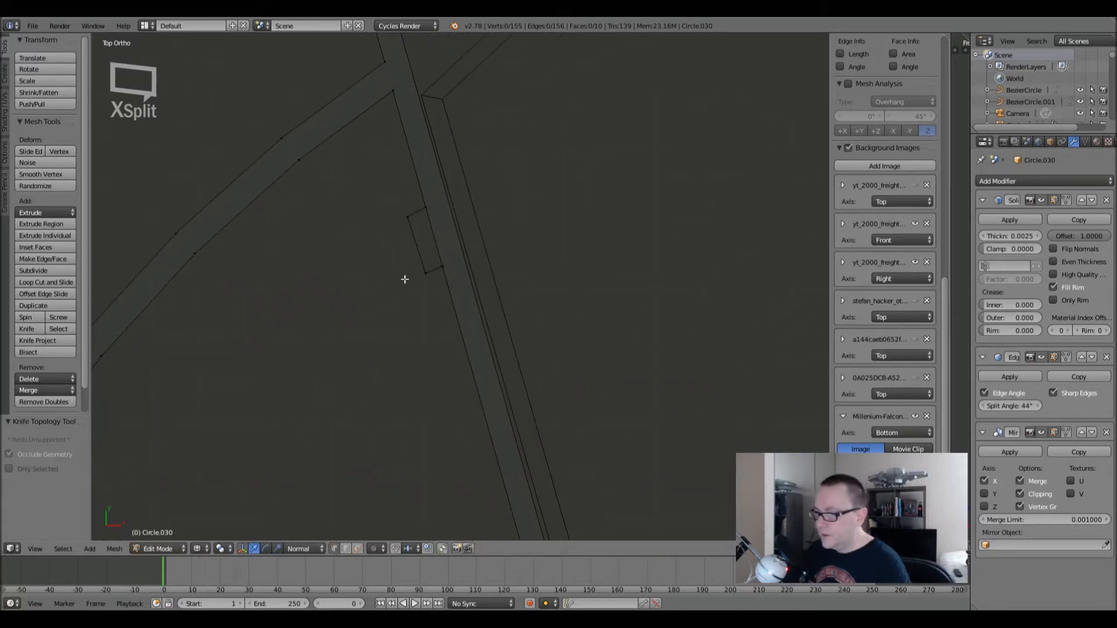
{"action": "right_click", "coordinate": [406, 216]}
{"action": "key", "text": "g"}
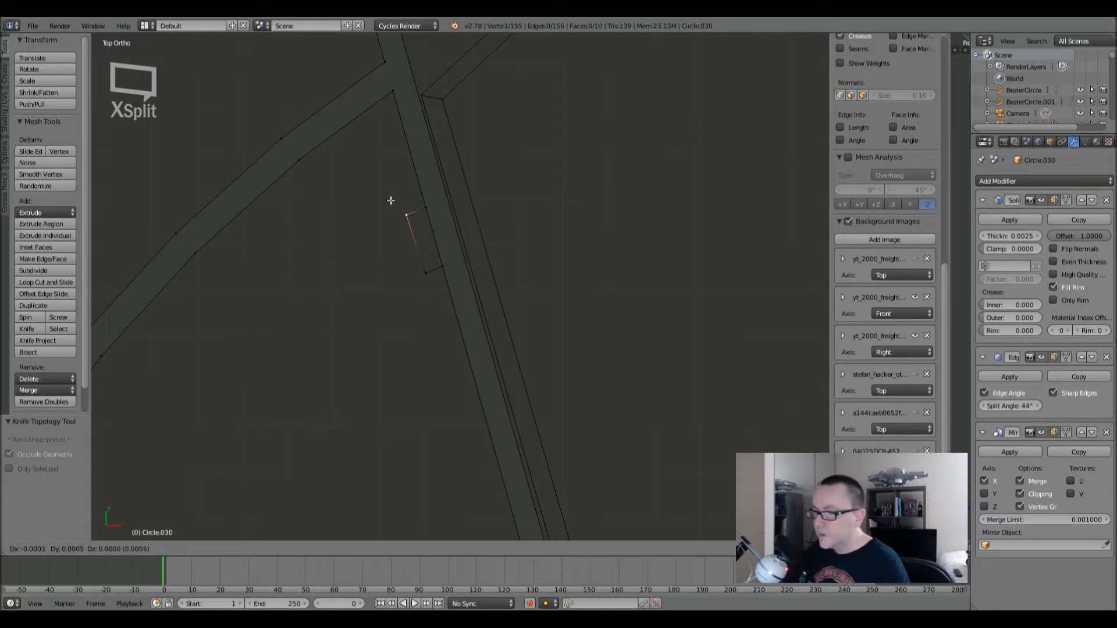
{"action": "left_click", "coordinate": [391, 199]}
{"action": "right_click", "coordinate": [423, 272]}
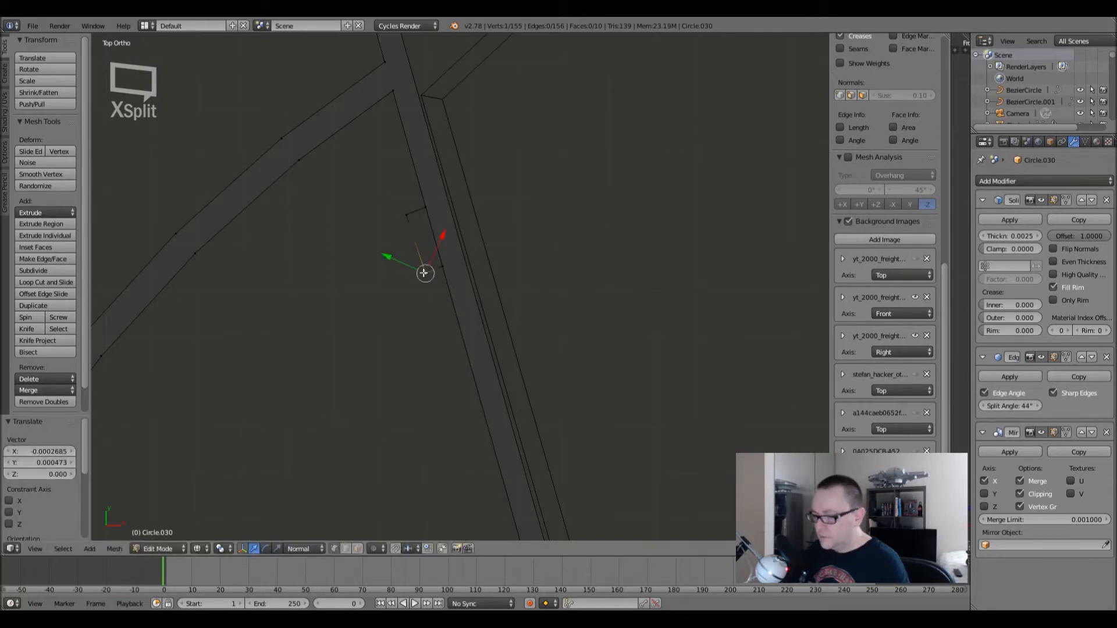
{"action": "key", "text": "g"}
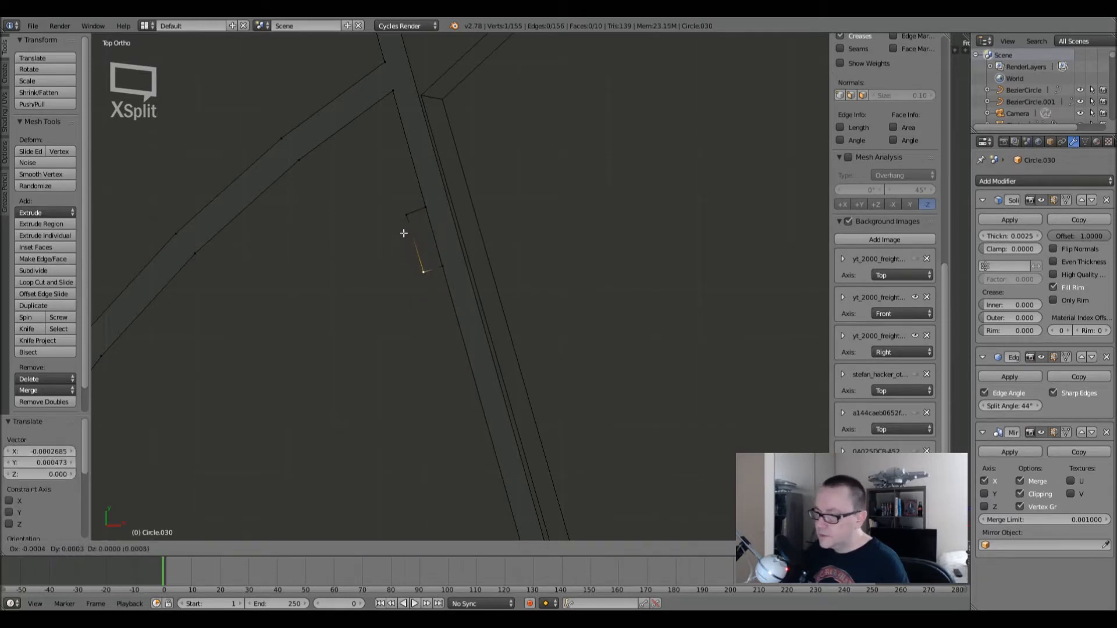
{"action": "left_click", "coordinate": [404, 233]}
{"action": "key", "text": "a"}
- Knife-cut a second small rectangular notch on the same seam edge, near the disc's inner rim
{"action": "scroll", "coordinate": [481, 251], "scroll_direction": "down", "scroll_amount": 4}
{"action": "scroll", "coordinate": [429, 354], "scroll_direction": "up", "scroll_amount": 2}
{"action": "middle_click_drag", "start_coordinate": [434, 364], "coordinate": [416, 364], "text": "shift"}
{"action": "key", "text": "k"}
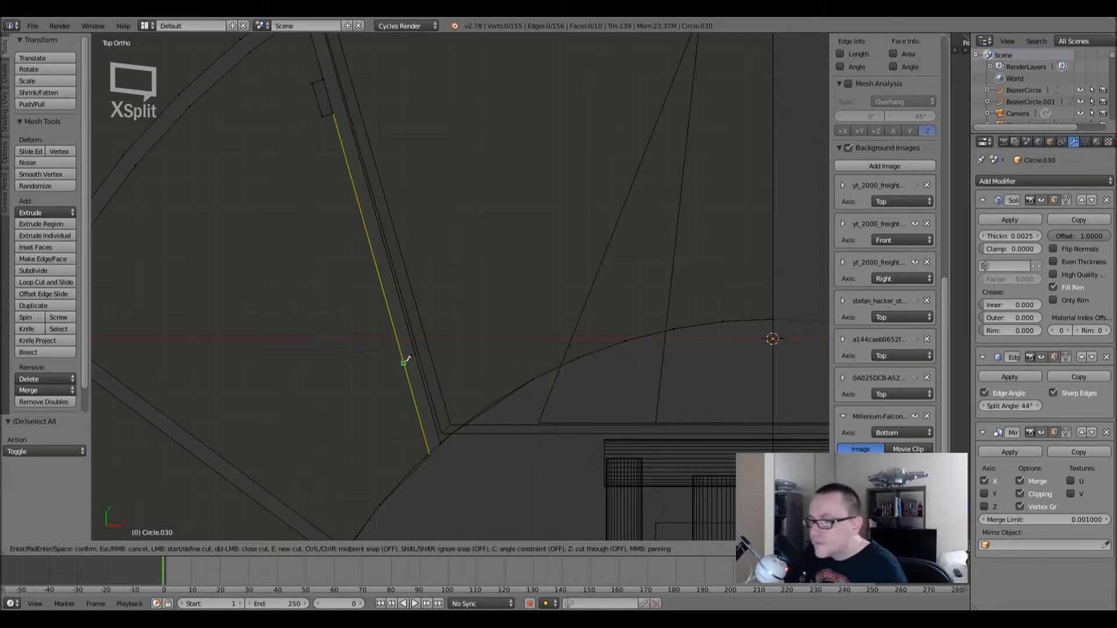
{"action": "left_click", "coordinate": [403, 363]}
{"action": "left_click", "coordinate": [393, 366]}
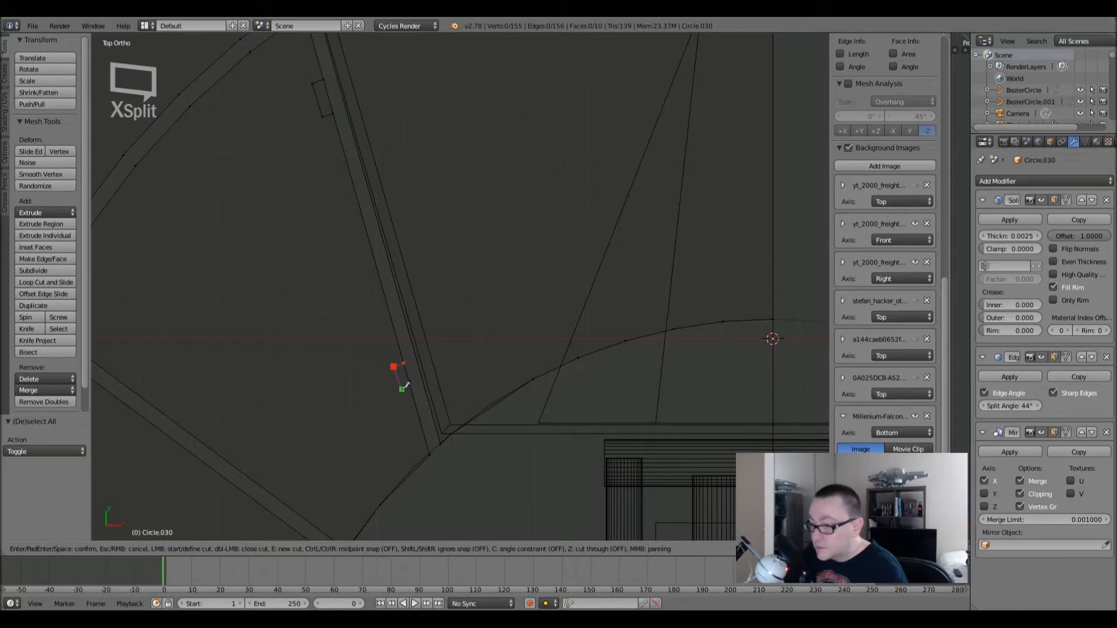
{"action": "left_click", "coordinate": [404, 383]}
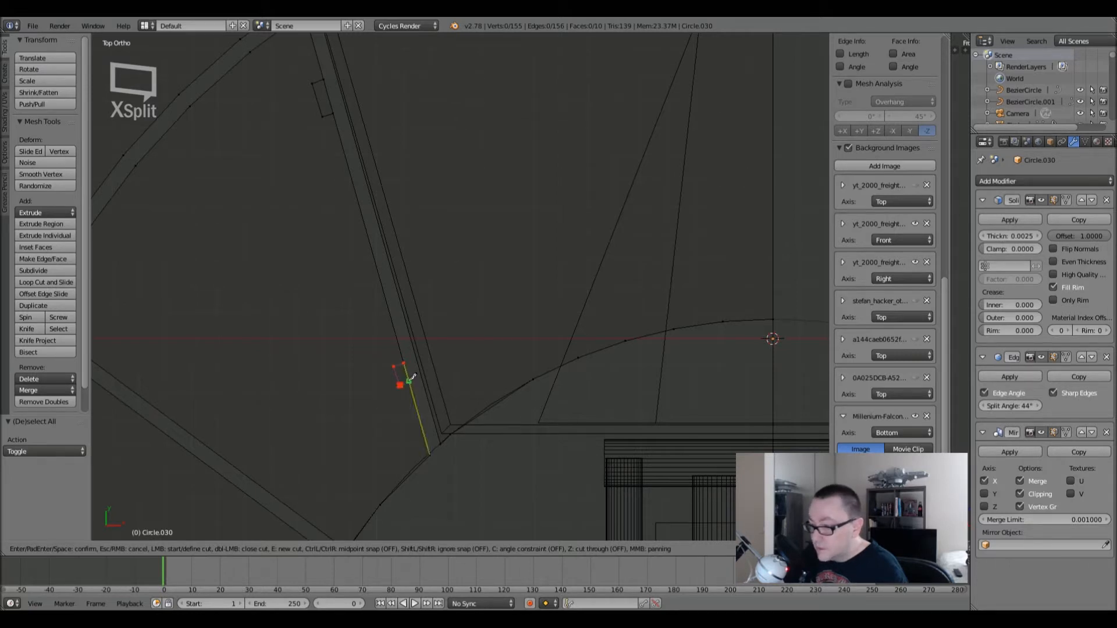
{"action": "key", "text": "Return"}
- Nudge the second notch's lower outer corner by about X -0.0003, Y 0.0003 to straighten its shape
{"action": "scroll", "coordinate": [410, 380], "scroll_direction": "up", "scroll_amount": 3}
{"action": "right_click", "coordinate": [363, 337]}
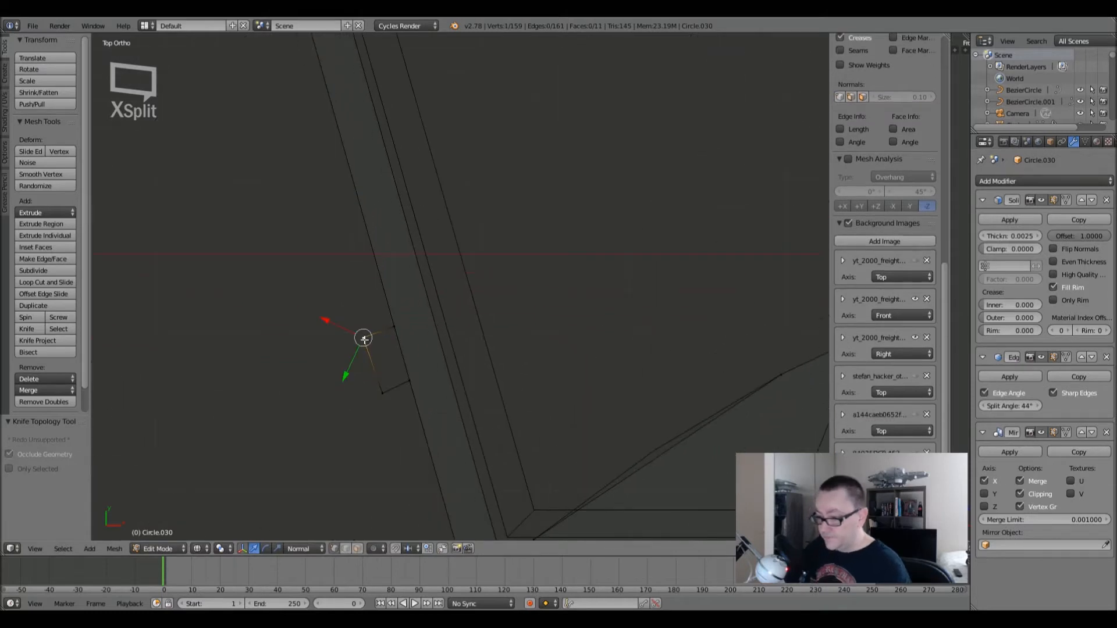
{"action": "right_click", "coordinate": [380, 392]}
{"action": "key", "text": "g"}
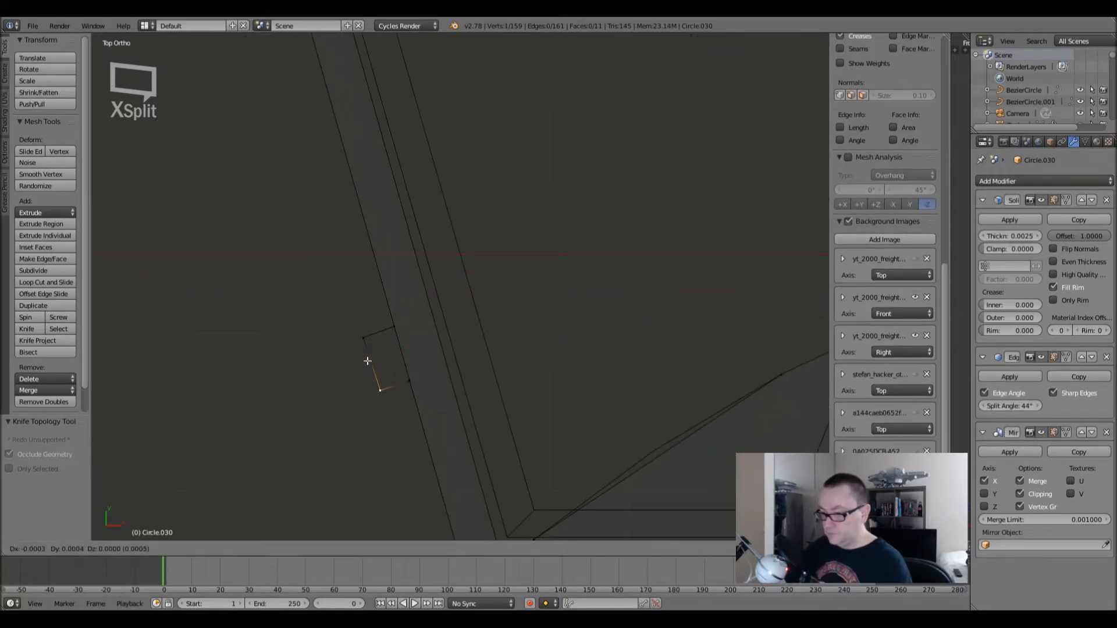
{"action": "left_click", "coordinate": [367, 363]}
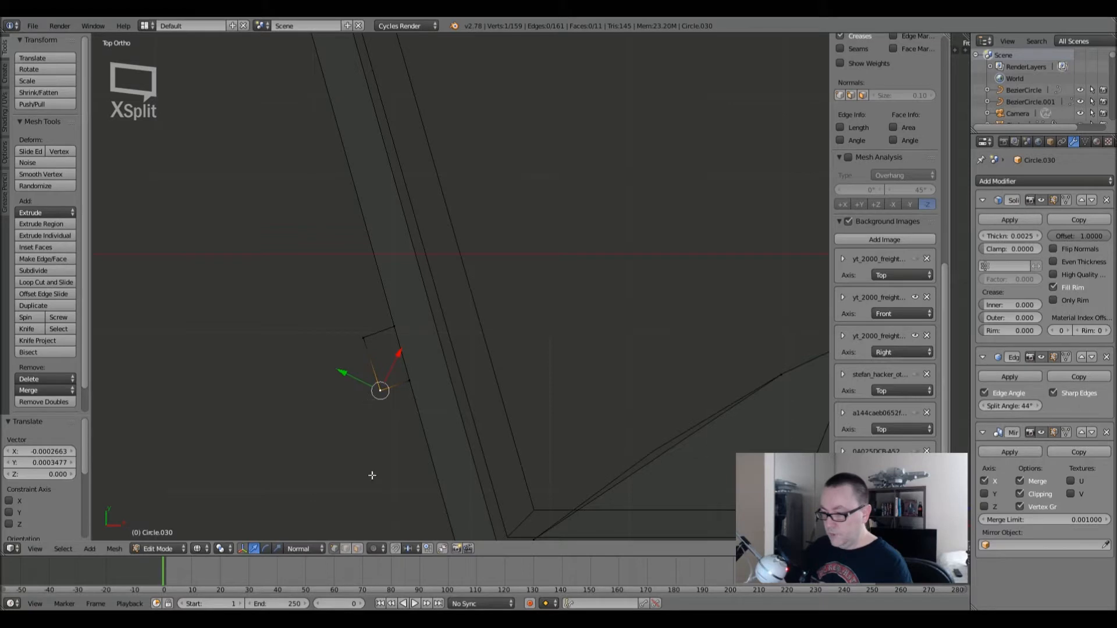
- Delete the faces of both new notches along the steep radial seam
{"action": "left_click", "coordinate": [356, 550]}
{"action": "scroll", "coordinate": [381, 396], "scroll_direction": "down", "scroll_amount": 8}
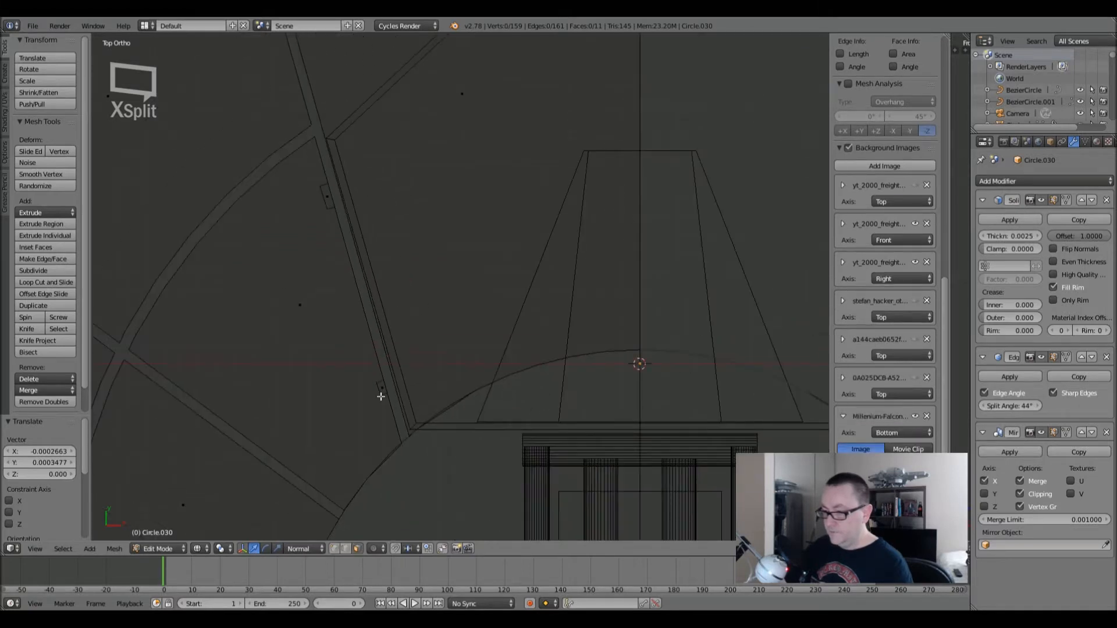
{"action": "right_click", "coordinate": [381, 388]}
{"action": "right_click", "coordinate": [316, 190], "text": "shift"}
{"action": "key", "text": "x"}
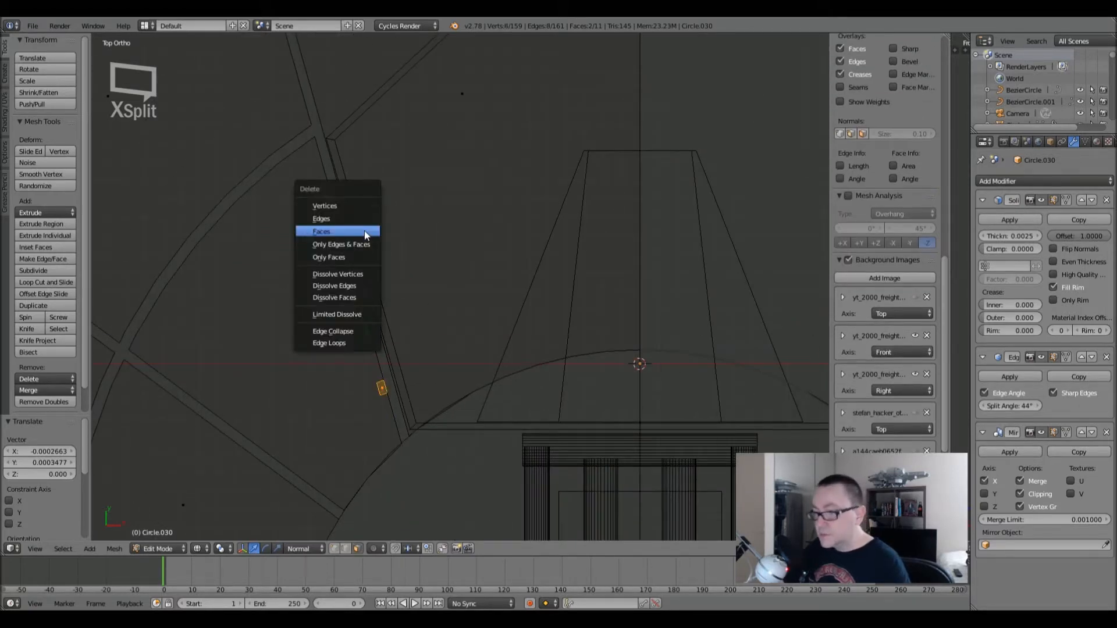
{"action": "left_click", "coordinate": [364, 230]}
{"action": "key", "text": "Tab"}
{"action": "key", "text": "Tab"}
{"action": "scroll", "coordinate": [393, 400], "scroll_direction": "up", "scroll_amount": 4}
{"action": "scroll", "coordinate": [391, 402], "scroll_direction": "down", "scroll_amount": 4}
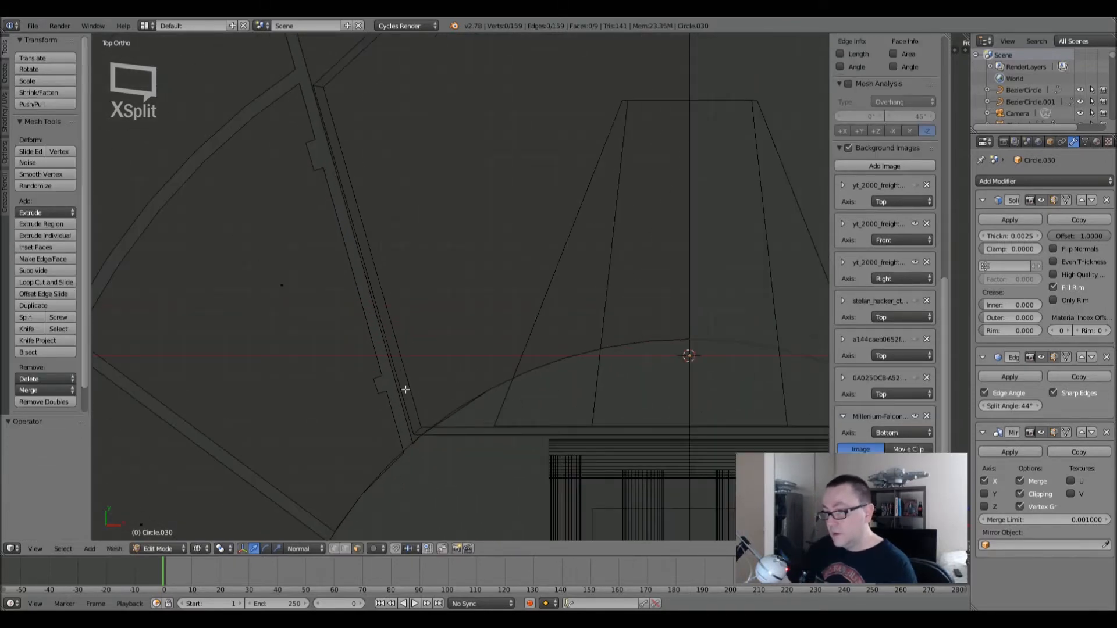
- Undo the deletion of the two notch faces
{"action": "right_click", "coordinate": [406, 381]}
{"action": "scroll", "coordinate": [404, 389], "scroll_direction": "down", "scroll_amount": 3}
{"action": "scroll", "coordinate": [402, 401], "scroll_direction": "up", "scroll_amount": 5}
{"action": "scroll", "coordinate": [401, 404], "scroll_direction": "up", "scroll_amount": 2}
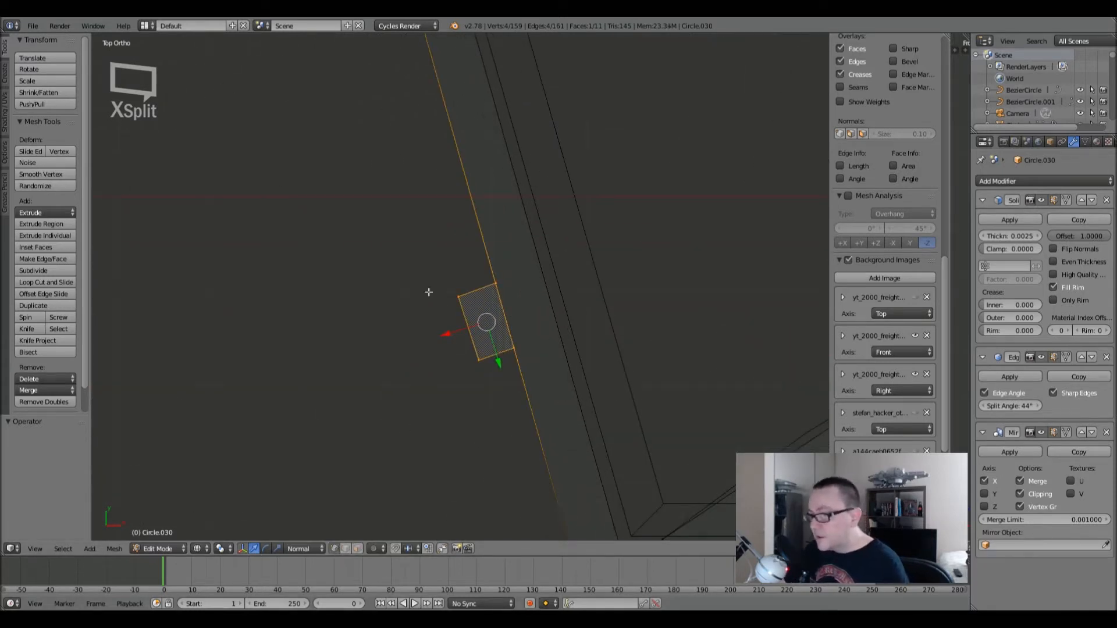
- Make the notch near the inner rim shallower by moving its upper outer corner X 0.001, Y 0.0005 and its lower one X 0.0007, Y 0.0004
{"action": "right_click", "coordinate": [451, 298]}
{"action": "key", "text": "g"}
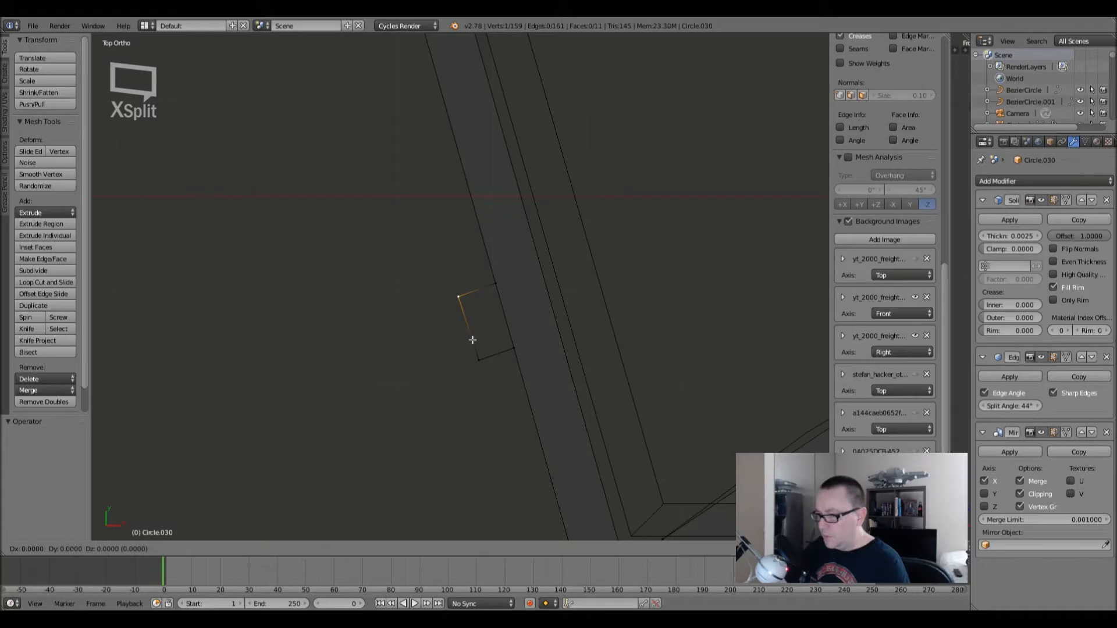
{"action": "left_click", "coordinate": [570, 295]}
{"action": "right_click", "coordinate": [487, 357]}
{"action": "key", "text": "g"}
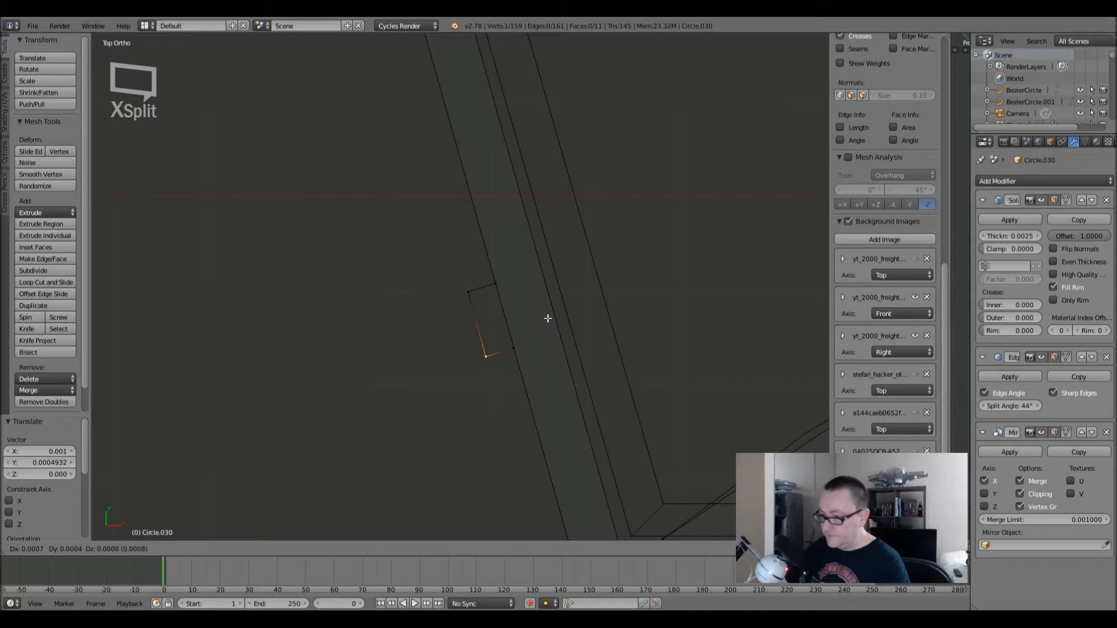
{"action": "left_click", "coordinate": [548, 317]}
{"action": "scroll", "coordinate": [523, 349], "scroll_direction": "down", "scroll_amount": 4}
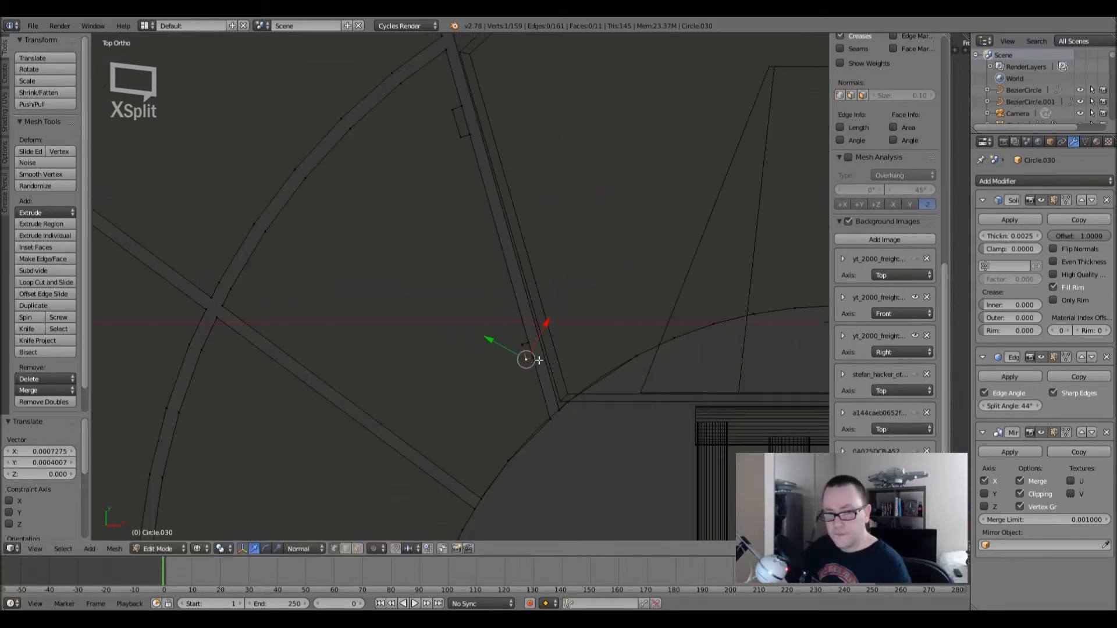
{"action": "scroll", "coordinate": [476, 414], "scroll_direction": "down", "scroll_amount": 4}
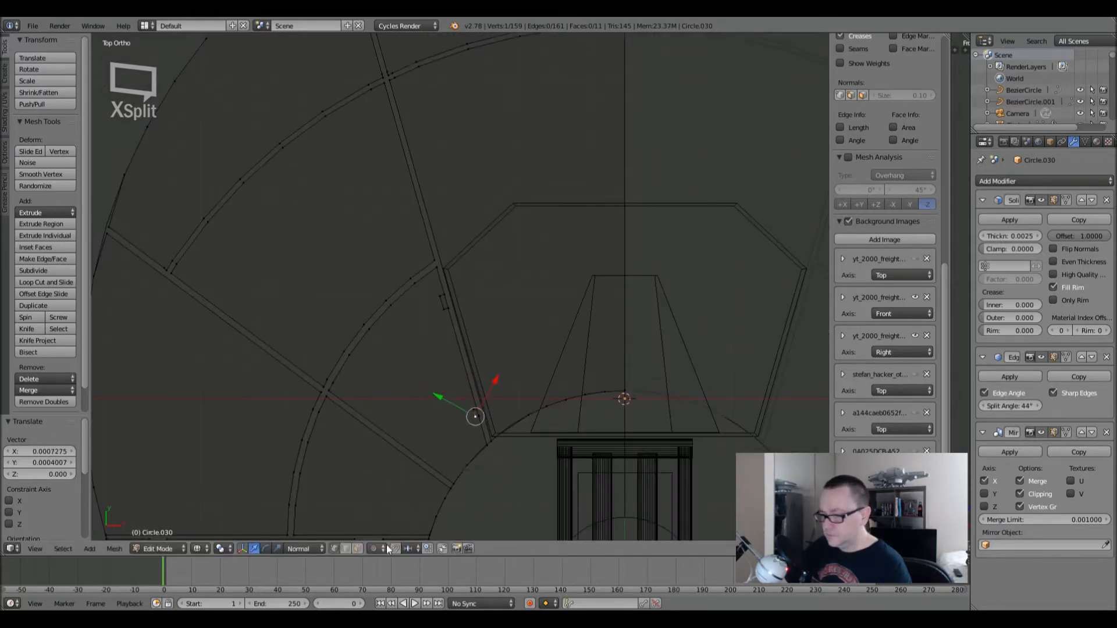
- Delete the faces of both notches along the steep radial seam and switch to the shaded view
{"action": "key", "text": "a"}
{"action": "scroll", "coordinate": [472, 410], "scroll_direction": "up", "scroll_amount": 5}
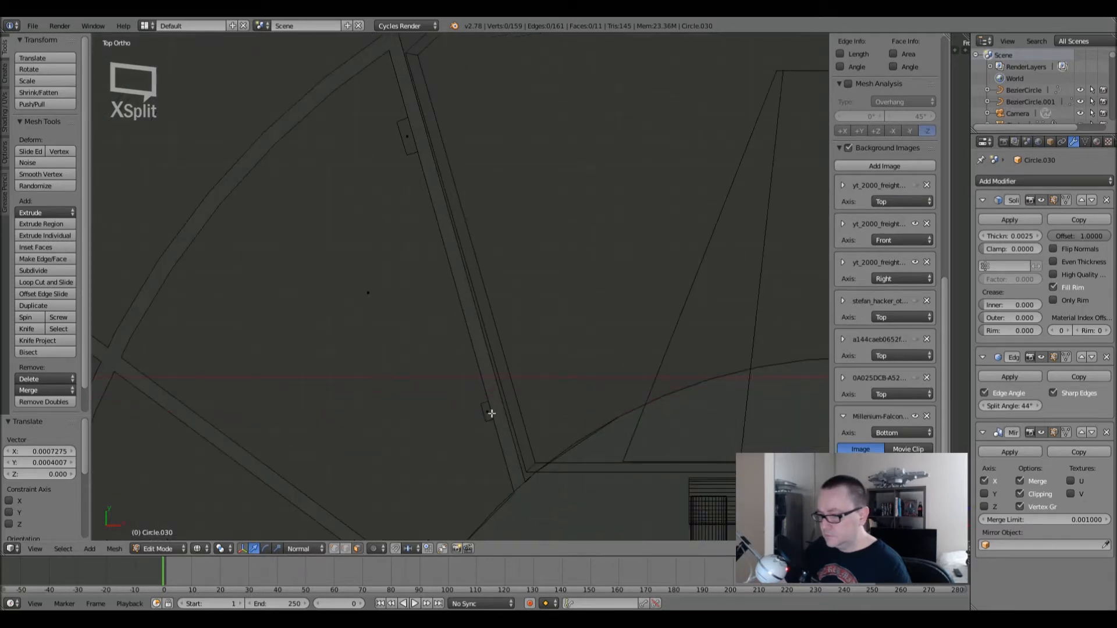
{"action": "right_click", "coordinate": [486, 412]}
{"action": "right_click", "coordinate": [406, 137], "text": "shift"}
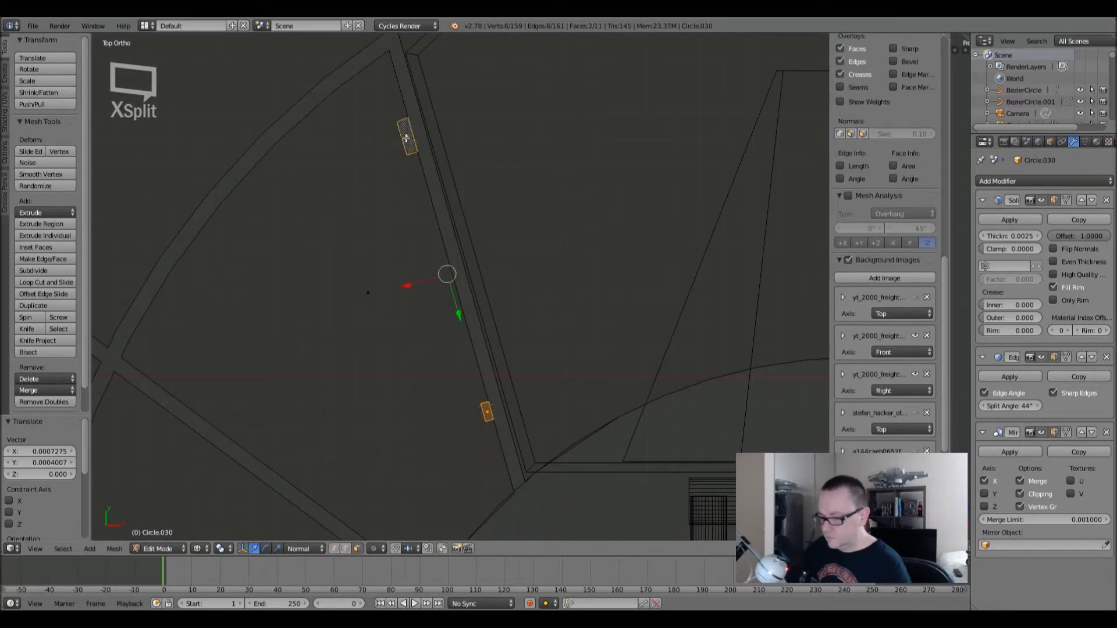
{"action": "key", "text": "x"}
{"action": "left_click", "coordinate": [406, 138]}
{"action": "key", "text": "z"}
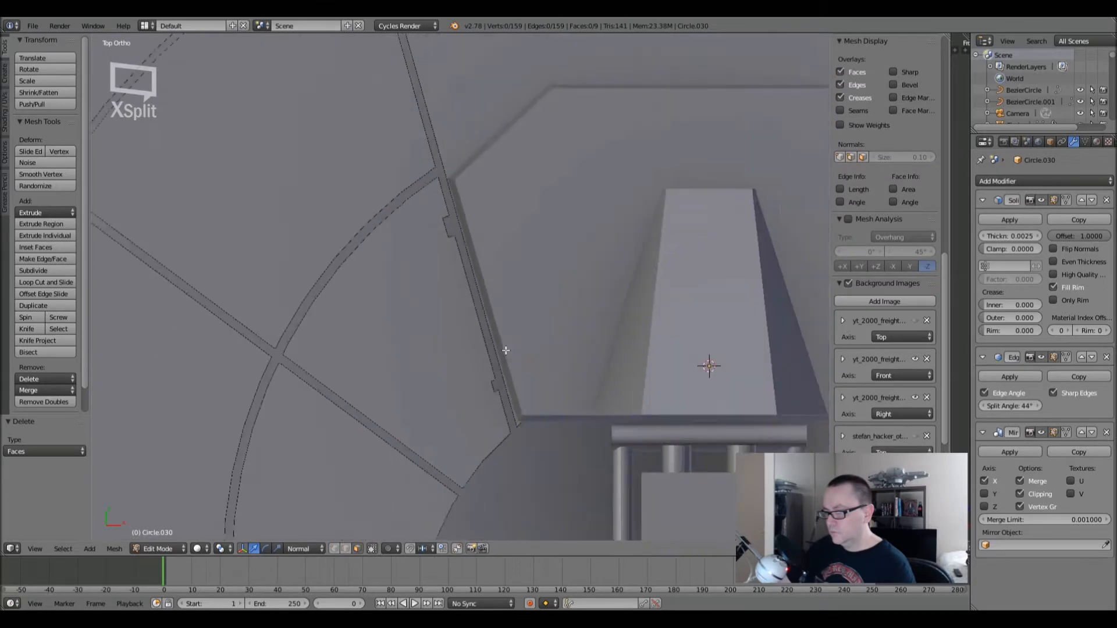
- Examine the open notches and the neighbouring diagonal seam on the shaded disc
{"action": "middle_click_drag", "start_coordinate": [460, 330], "coordinate": [453, 260], "text": "shift"}
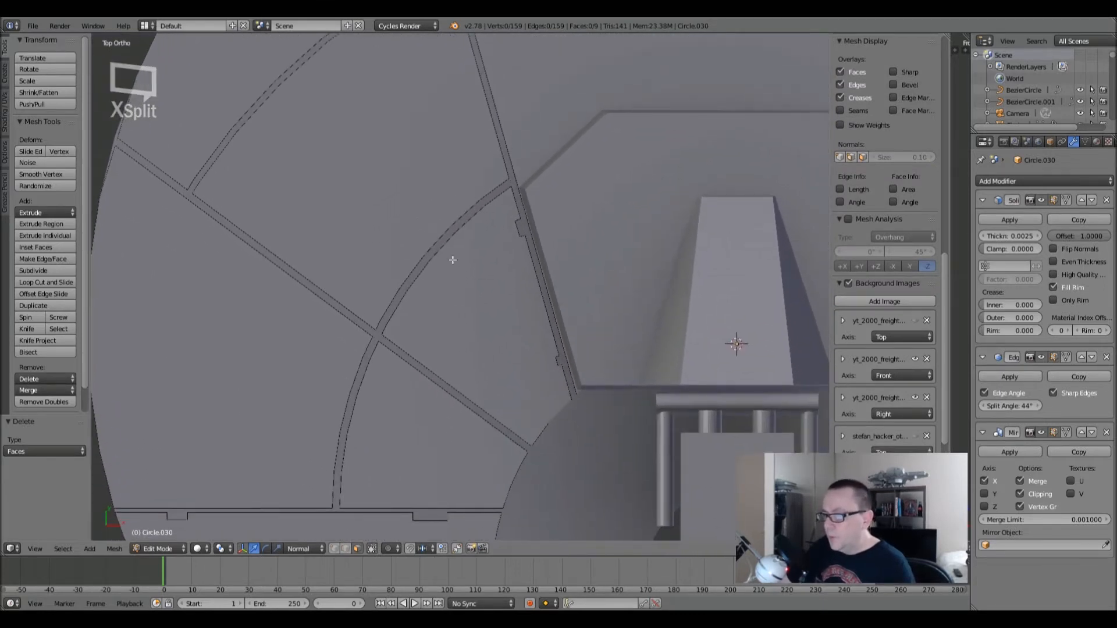
{"action": "middle_click_drag", "start_coordinate": [449, 309], "coordinate": [446, 242], "text": "shift"}
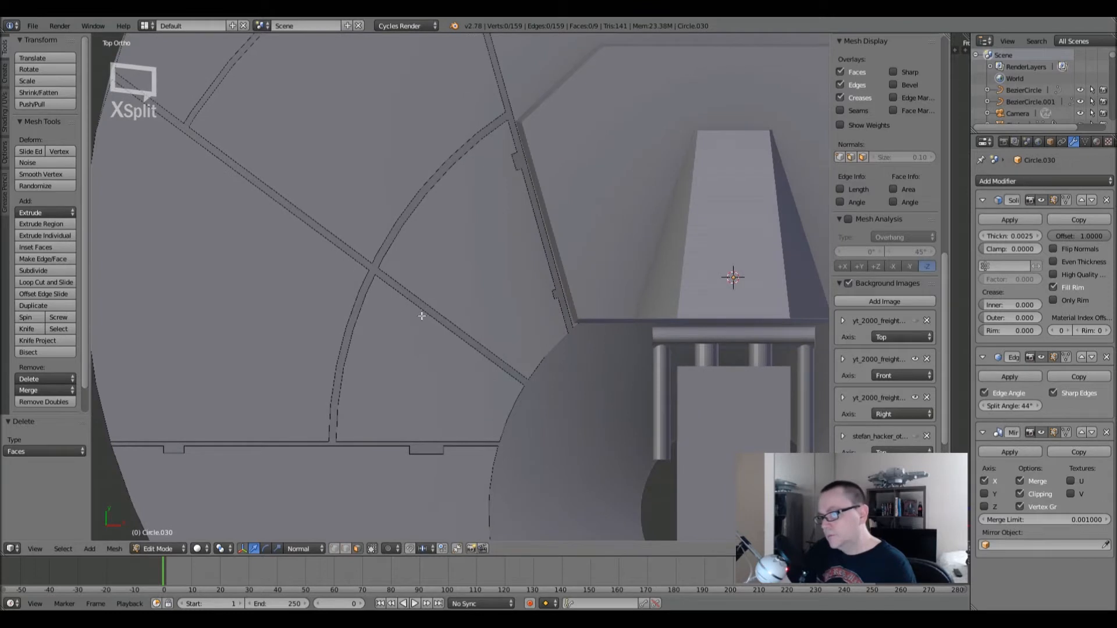
{"action": "scroll", "coordinate": [416, 309], "scroll_direction": "up", "scroll_amount": 1}
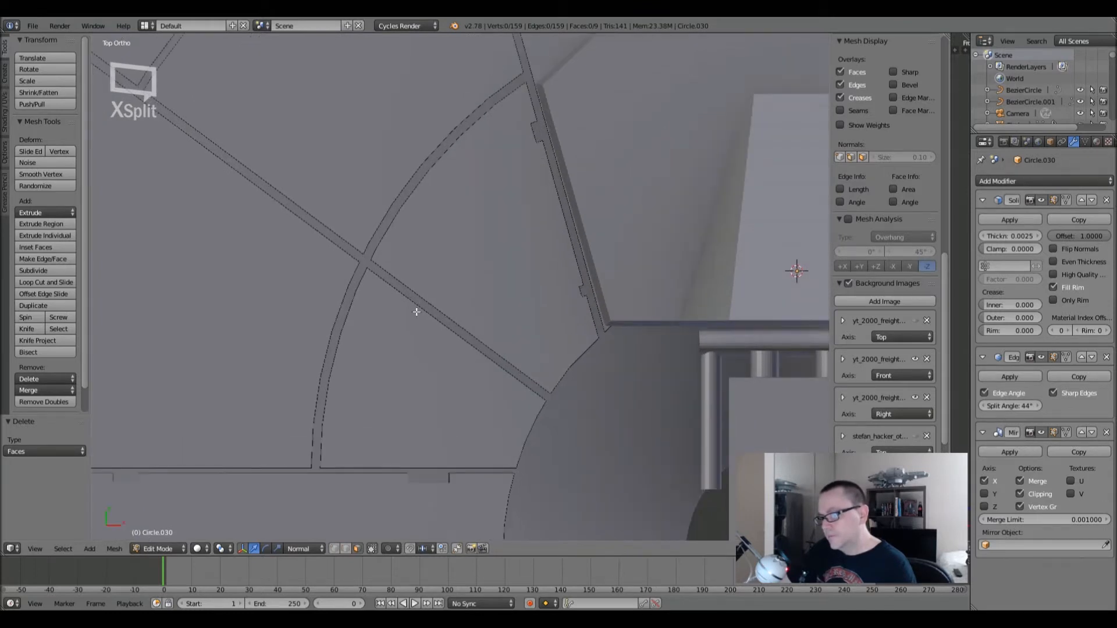
{"action": "mouse_move", "coordinate": [418, 327]}
{"action": "middle_mouse_down", "text": "shift"}
{"action": "mouse_move", "coordinate": [379, 290]}
{"action": "mouse_move", "coordinate": [413, 323]}
{"action": "middle_mouse_up", "text": "shift"}
{"action": "scroll", "coordinate": [387, 287], "scroll_direction": "up", "scroll_amount": 2}
{"action": "scroll", "coordinate": [387, 286], "scroll_direction": "down", "scroll_amount": 2}
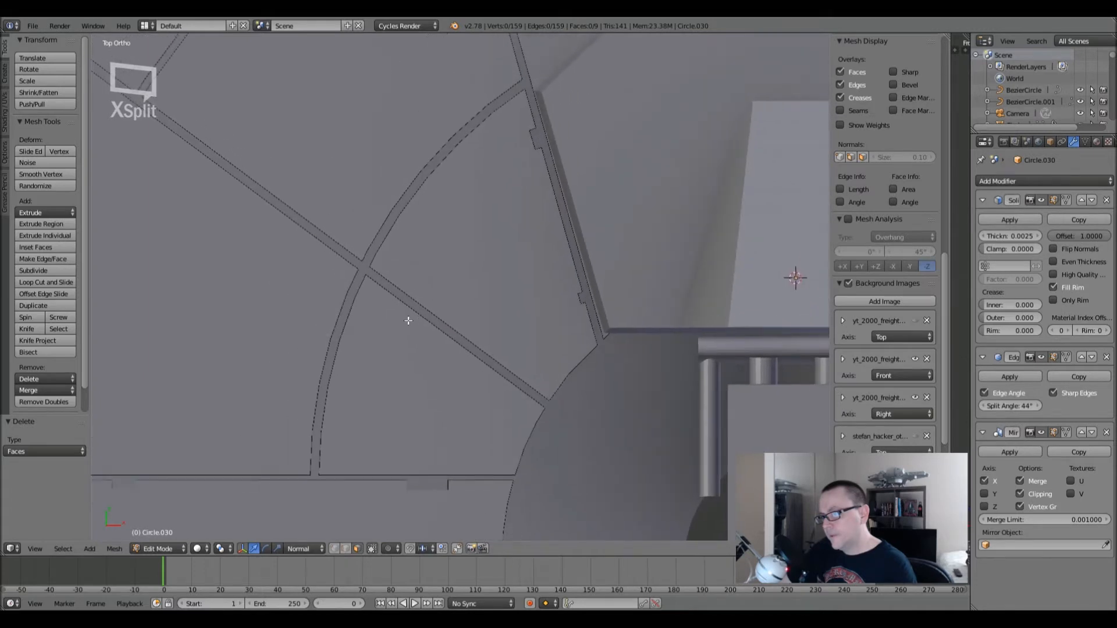
{"action": "scroll", "coordinate": [416, 324], "scroll_direction": "up", "scroll_amount": 6}
{"action": "key", "text": "Tab"}
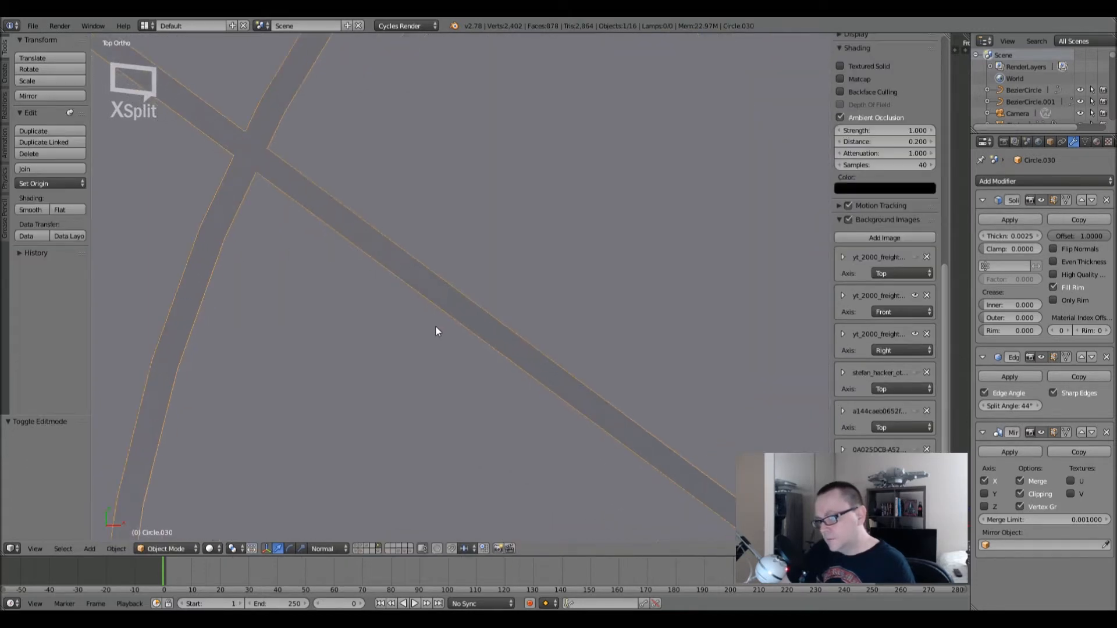
{"action": "key", "text": "Tab"}
{"action": "key", "text": "k"}
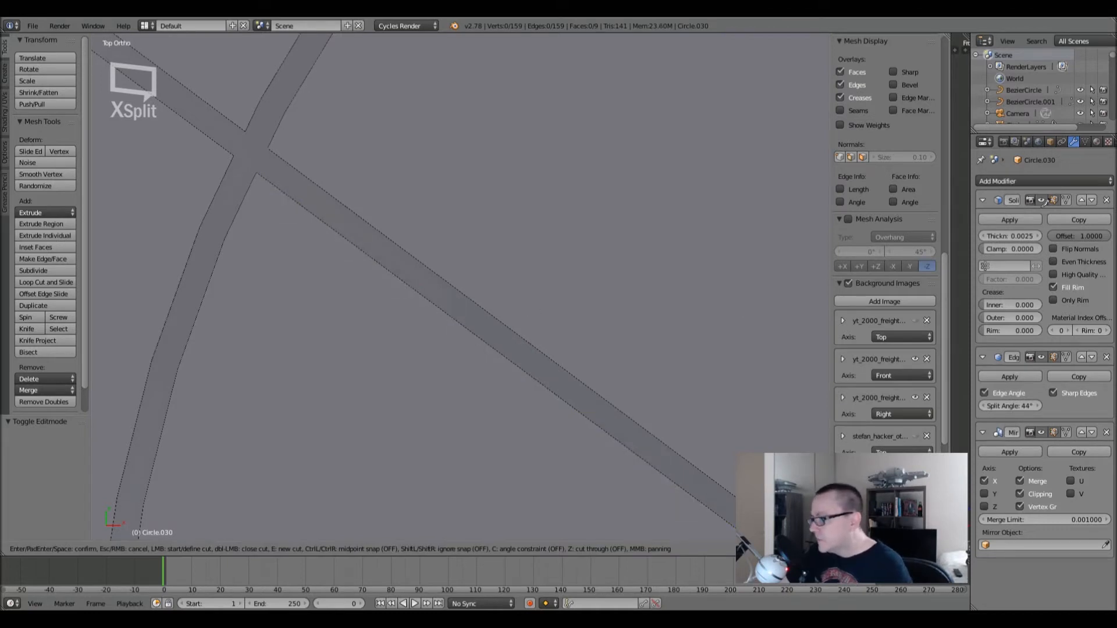
{"action": "key", "text": "Escape"}
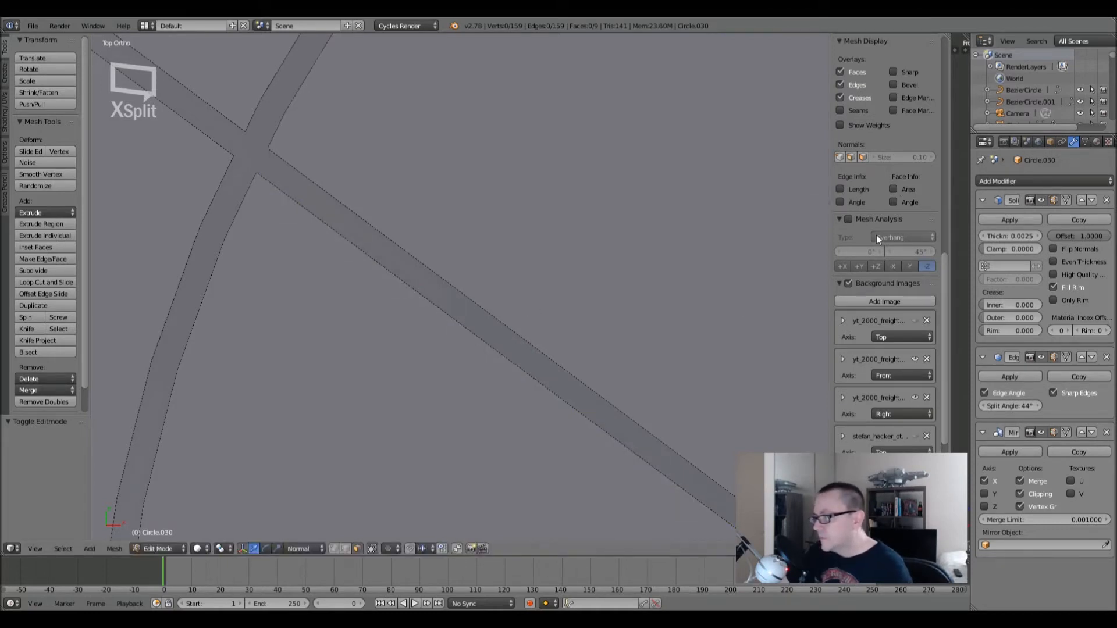
- Knife a small rectangular notch outline into the panel below the diagonal radial seam, between the inner ring seam and the rim
{"action": "scroll", "coordinate": [467, 299], "scroll_direction": "down", "scroll_amount": 3}
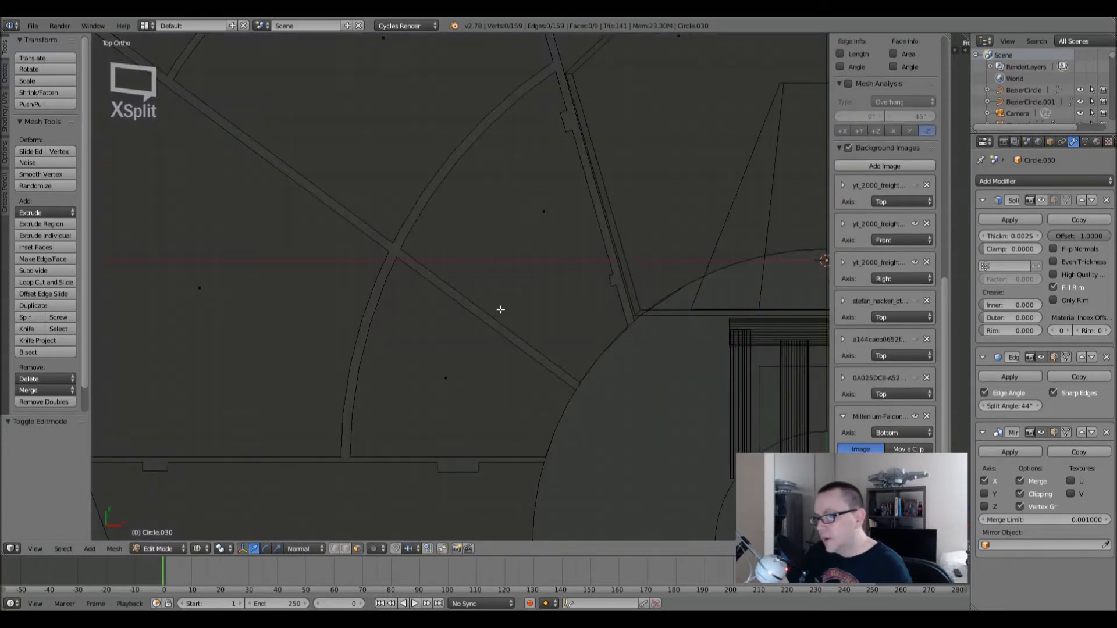
{"action": "scroll", "coordinate": [373, 341], "scroll_direction": "up", "scroll_amount": 5}
{"action": "middle_click_drag", "start_coordinate": [373, 341], "coordinate": [352, 267], "text": "shift"}
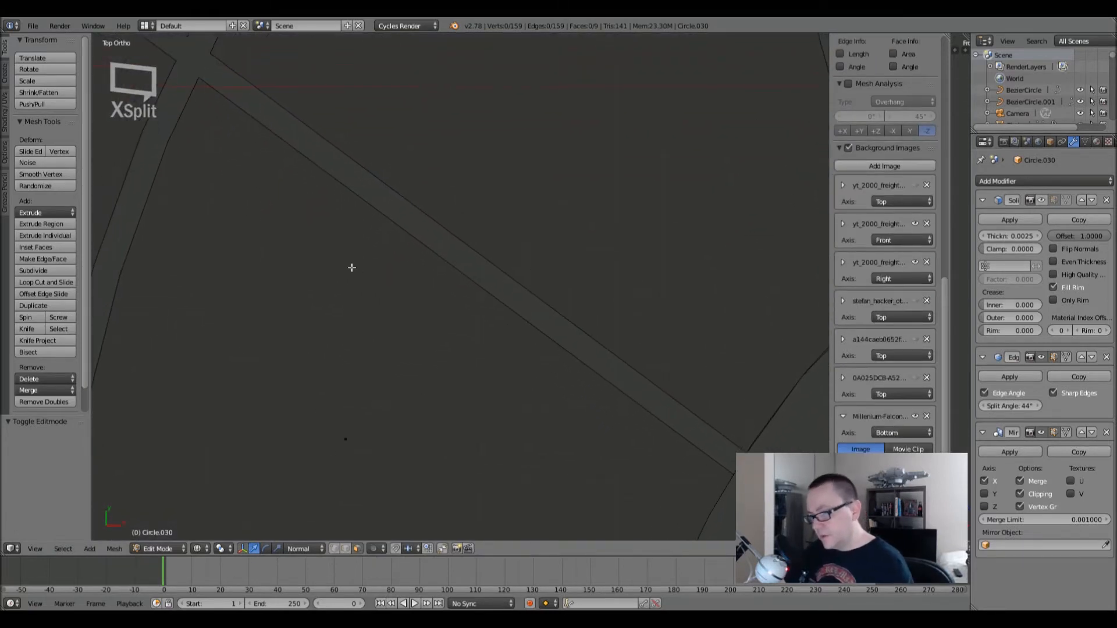
{"action": "key", "text": "k"}
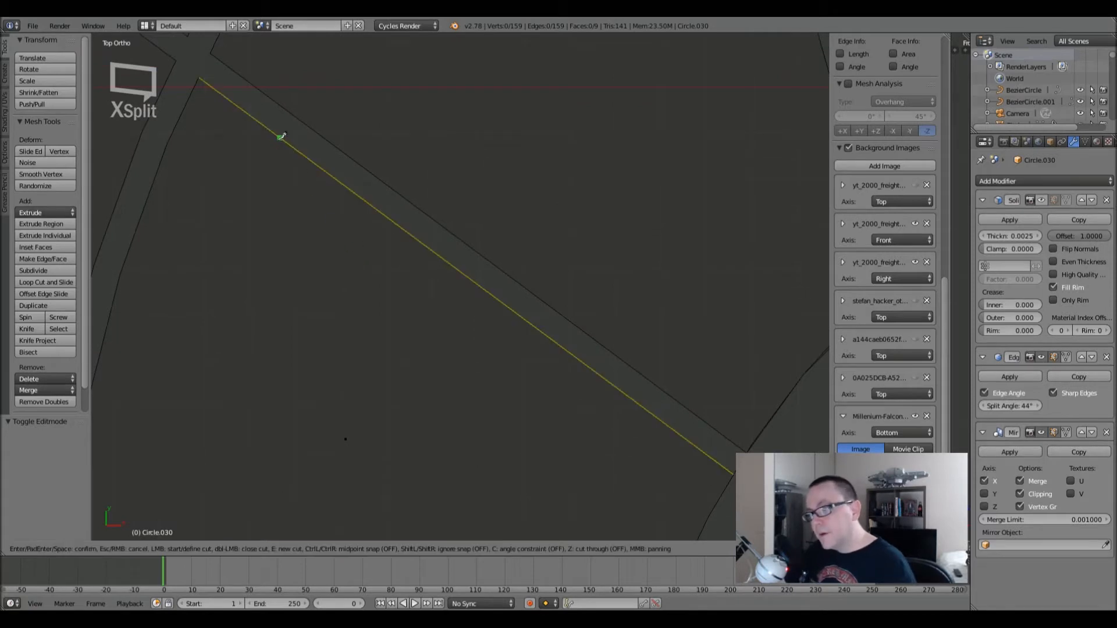
{"action": "left_click", "coordinate": [327, 172]}
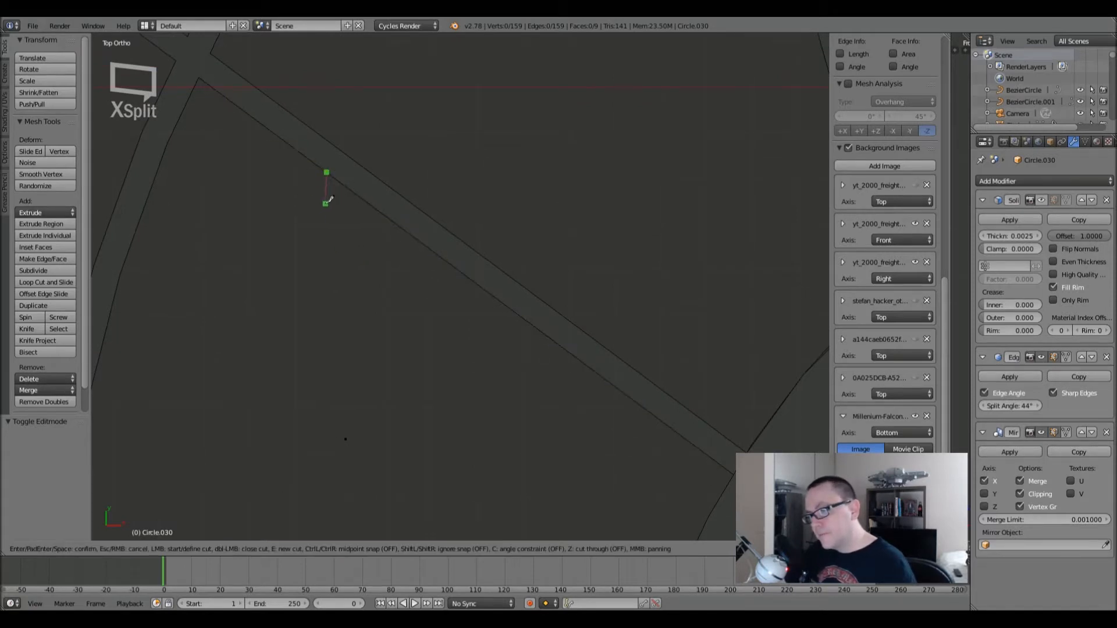
{"action": "left_click", "coordinate": [317, 189]}
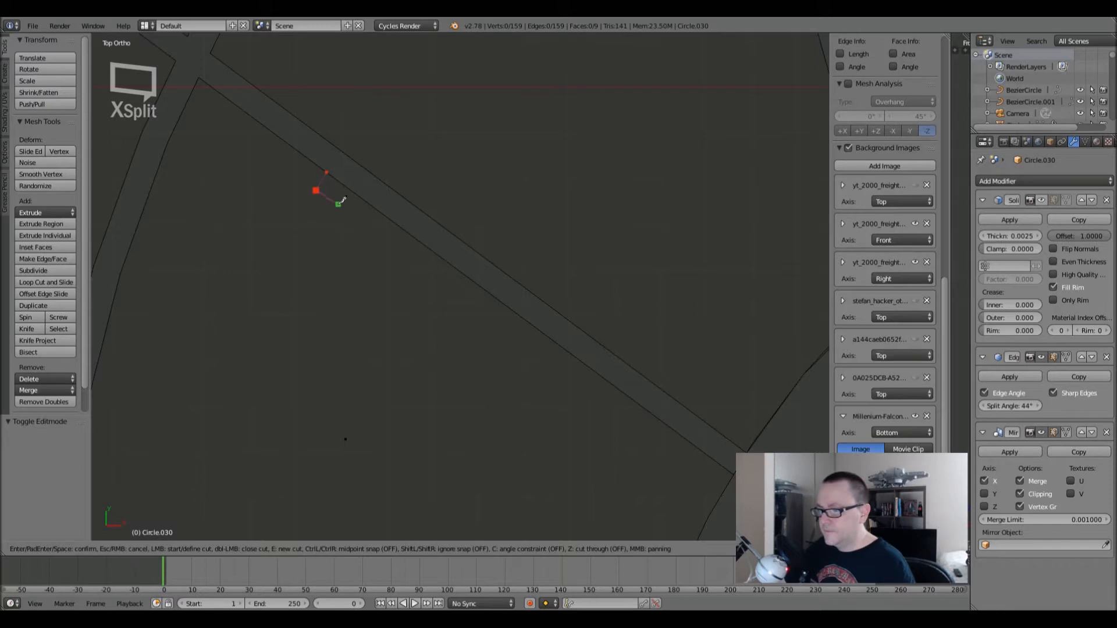
{"action": "left_click", "coordinate": [365, 229]}
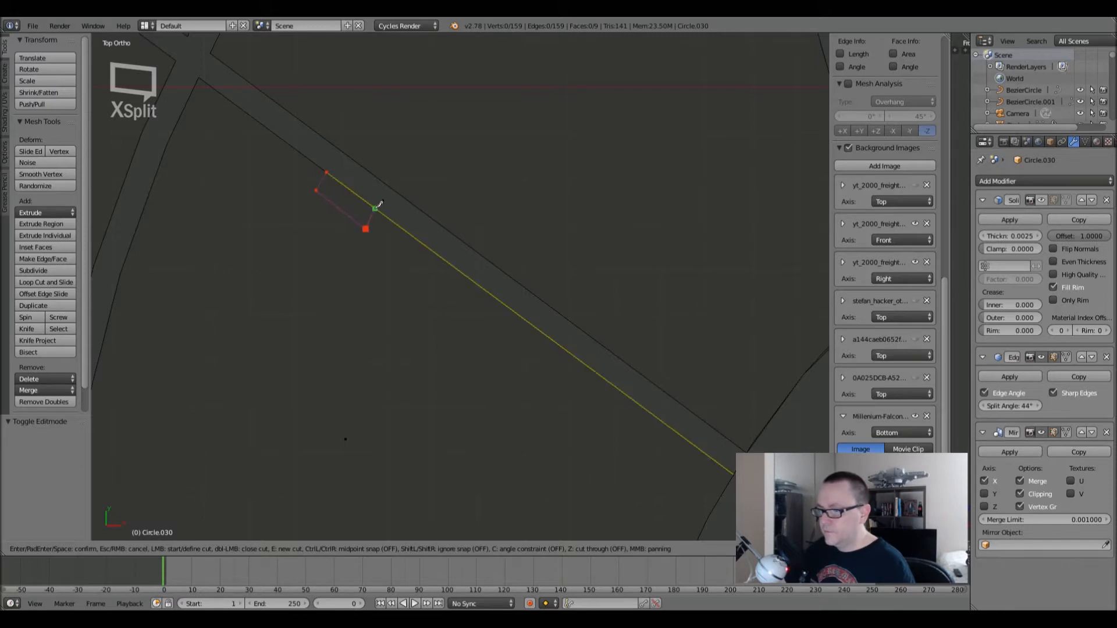
{"action": "left_click", "coordinate": [379, 210]}
{"action": "key", "text": "Return"}
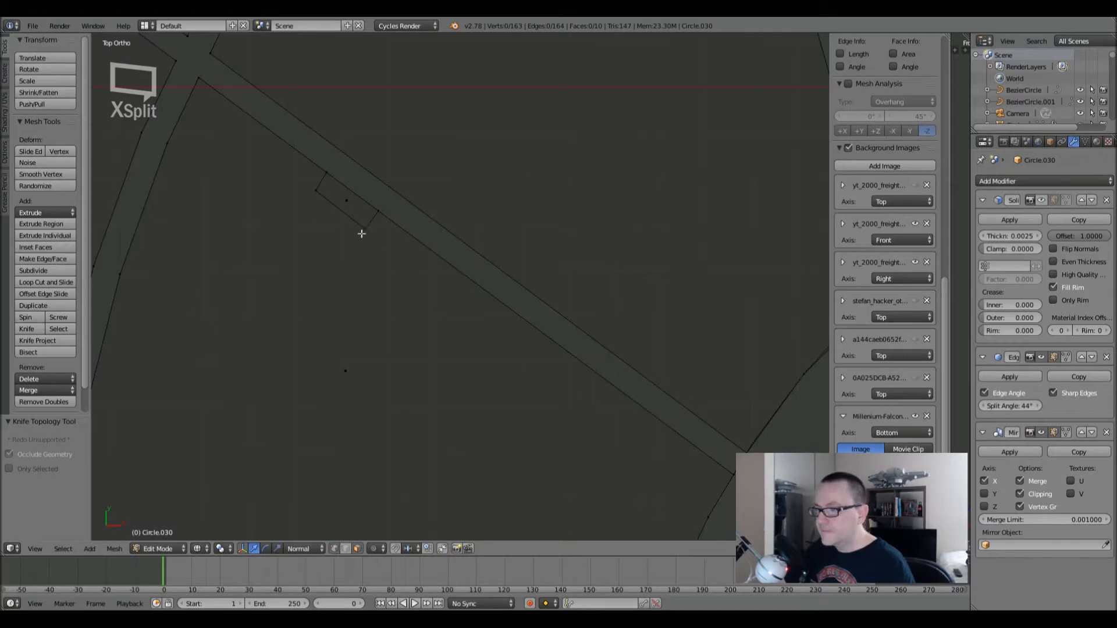
- Square the diagonal notch by moving its lower outer corner X 0.0006, Y 0.0009, then X 0.0002, Y -0.0001, and its upper one X 0.0002, Y 0.0008
{"action": "right_click", "coordinate": [364, 229]}
{"action": "key", "text": "g"}
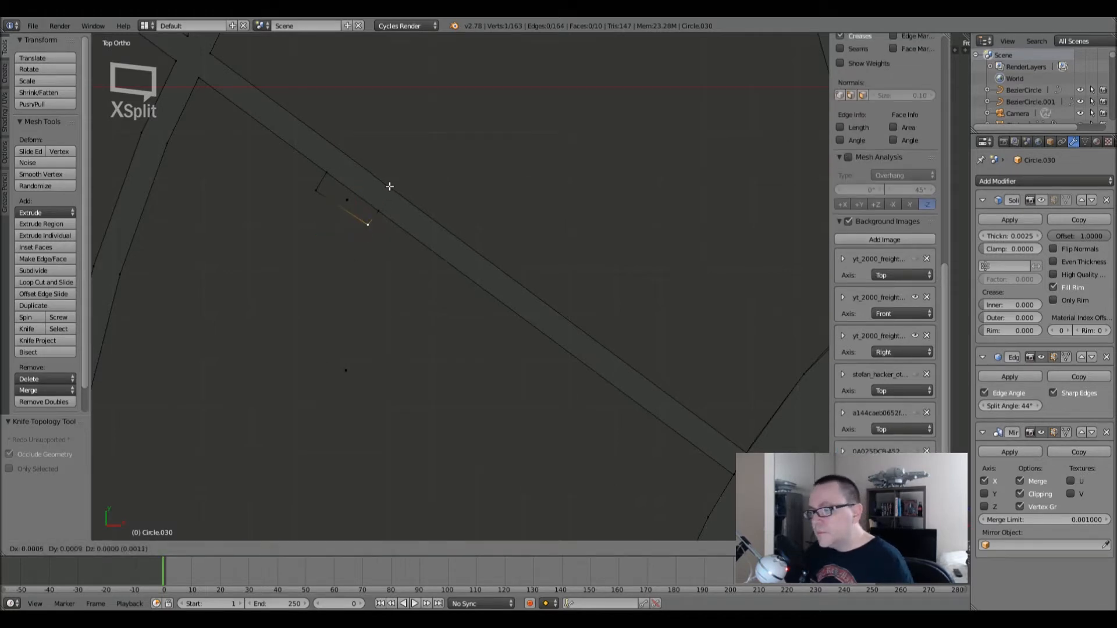
{"action": "left_click", "coordinate": [391, 187]}
{"action": "right_click", "coordinate": [326, 188]}
{"action": "key", "text": "g"}
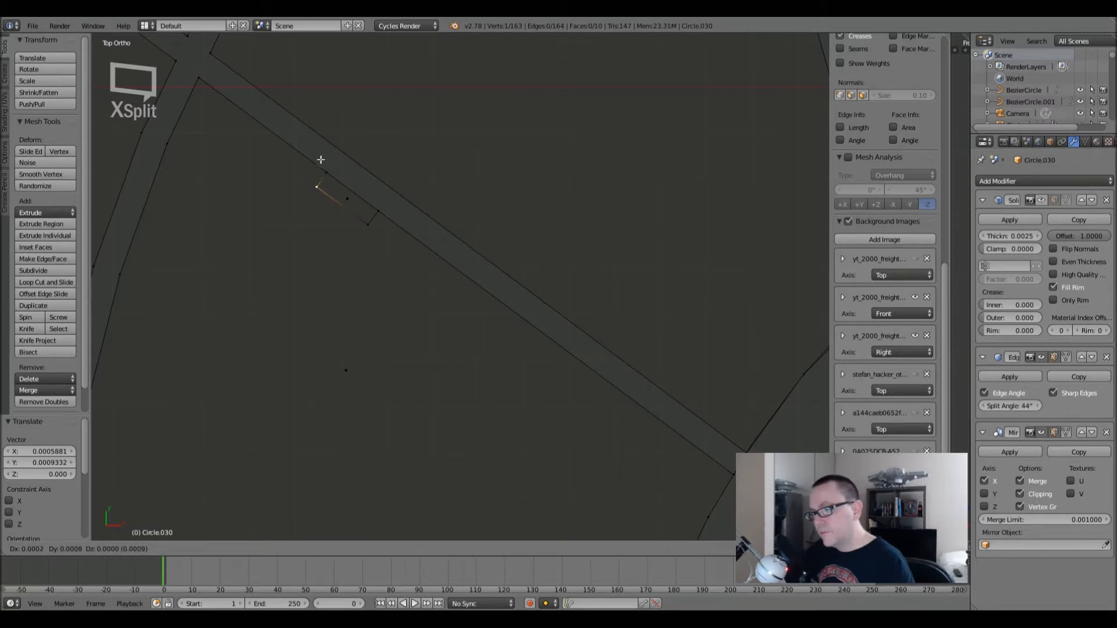
{"action": "left_click", "coordinate": [317, 160]}
{"action": "right_click", "coordinate": [371, 227]}
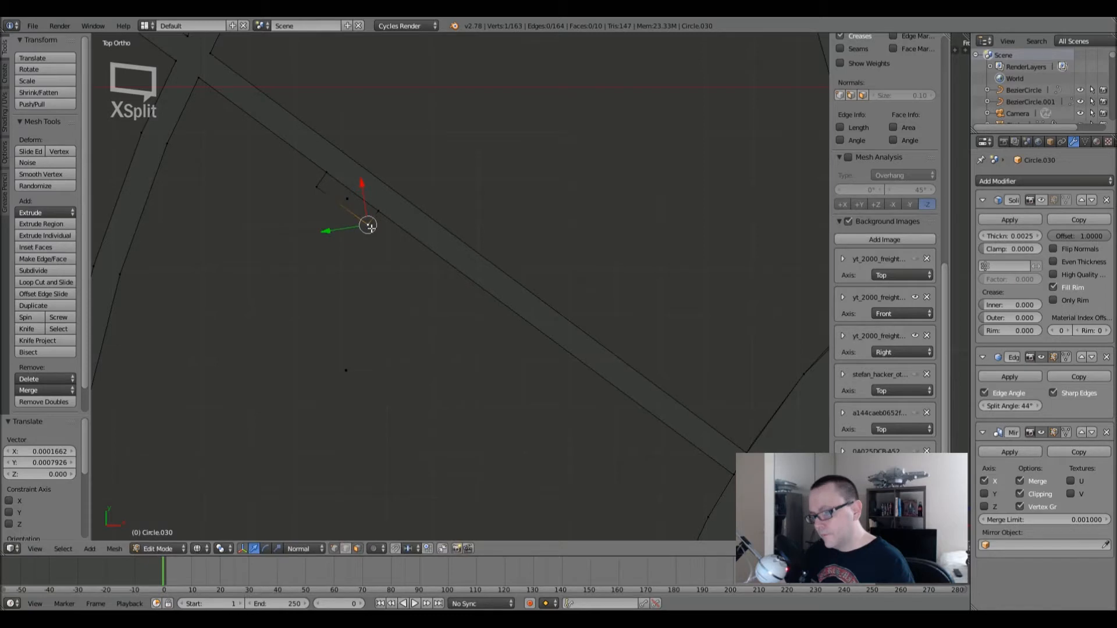
{"action": "key", "text": "g"}
{"action": "left_click", "coordinate": [370, 225]}
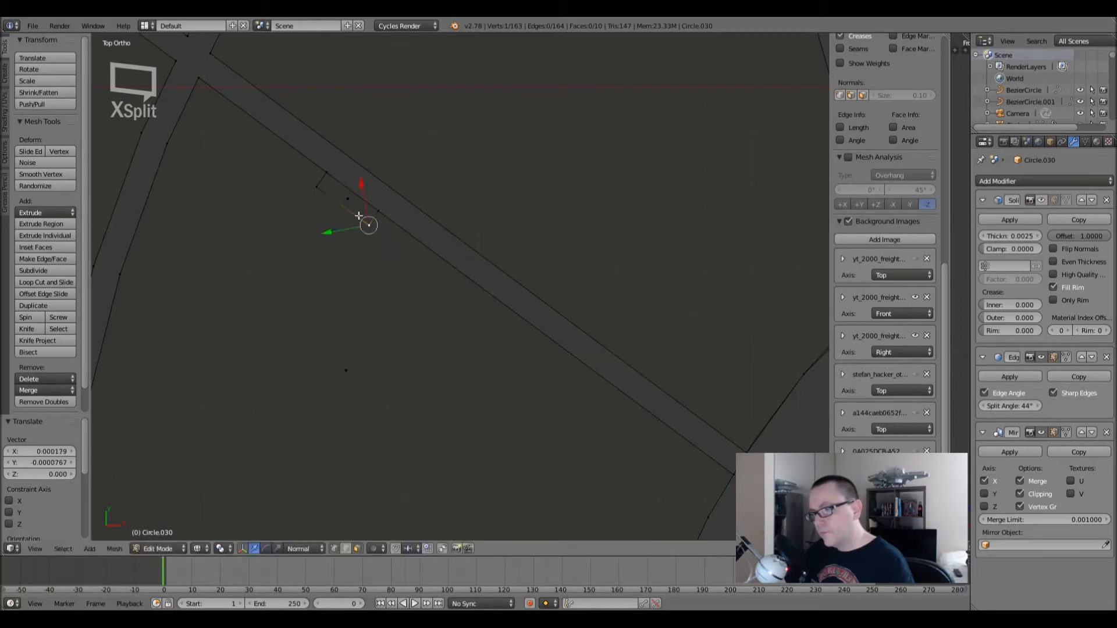
- Delete the face of the new notch along the diagonal seam
{"action": "right_click", "coordinate": [350, 200]}
{"action": "key", "text": "x"}
{"action": "left_click", "coordinate": [351, 201]}
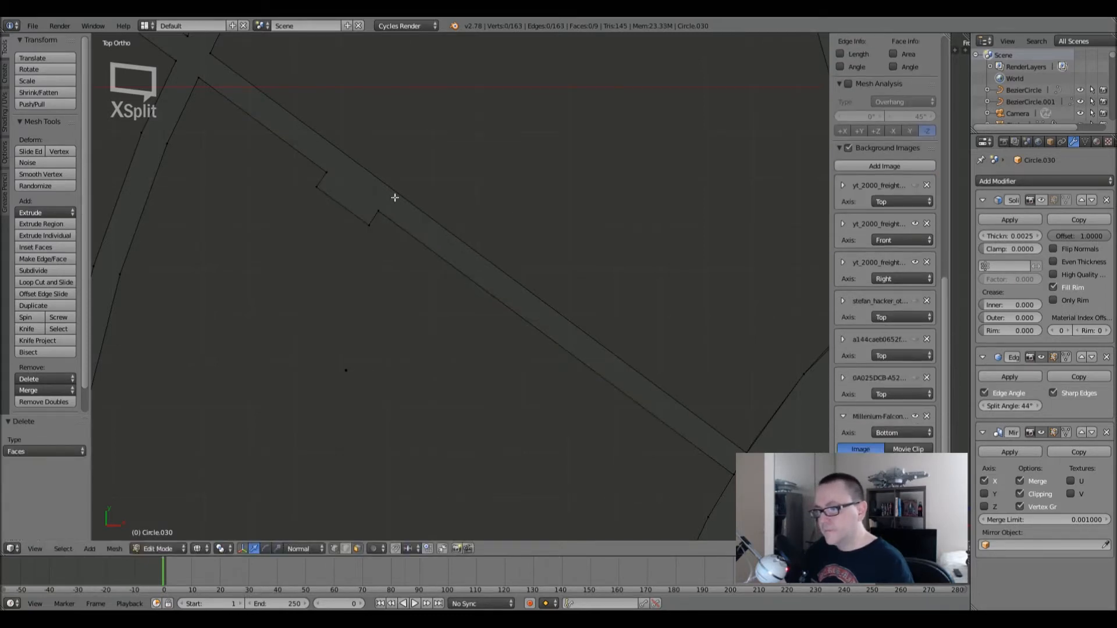
- Examine the notch layout across the whole mirrored disc in Object Mode
{"action": "scroll", "coordinate": [407, 193], "scroll_direction": "down", "scroll_amount": 3}
{"action": "key", "text": "Tab"}
{"action": "scroll", "coordinate": [385, 294], "scroll_direction": "down", "scroll_amount": 5}
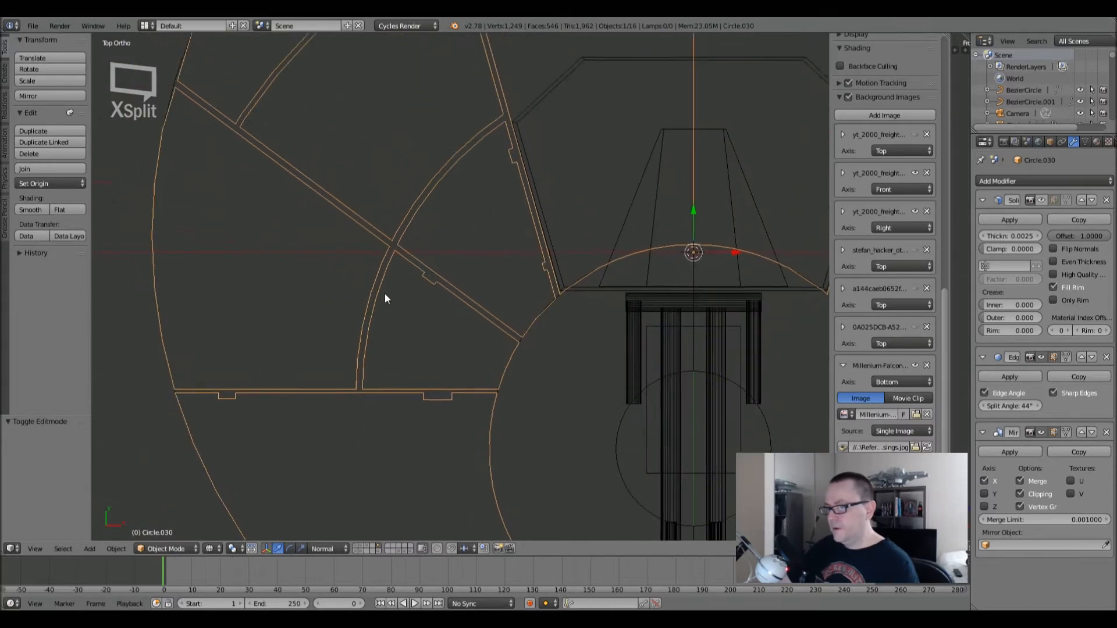
{"action": "scroll", "coordinate": [378, 308], "scroll_direction": "up", "scroll_amount": 2}
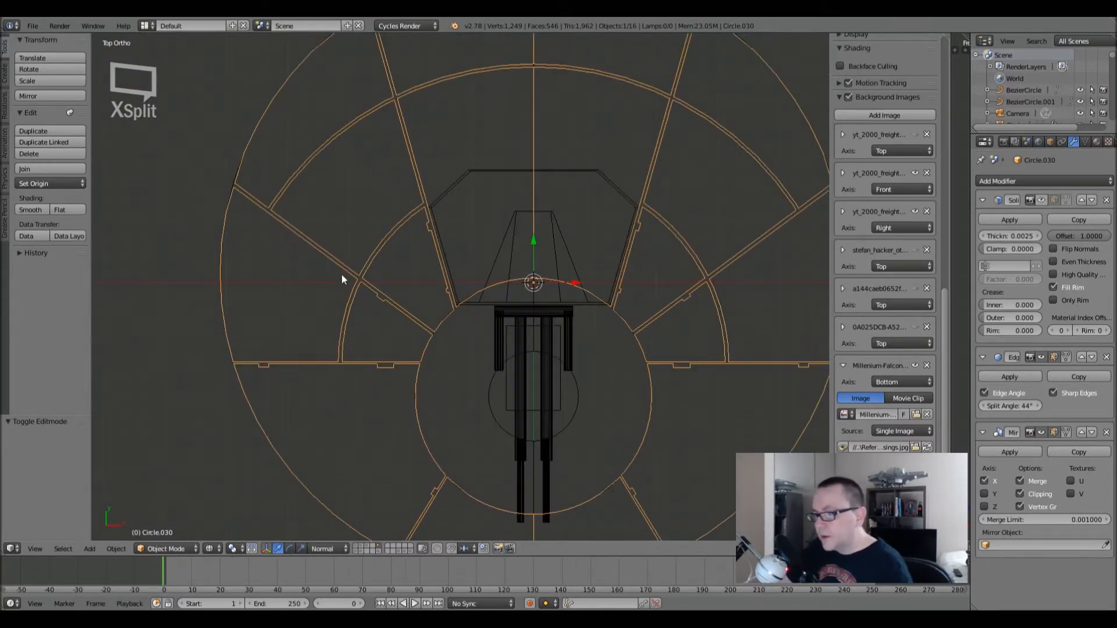
{"action": "middle_click_drag", "start_coordinate": [310, 273], "coordinate": [356, 313], "text": "shift"}
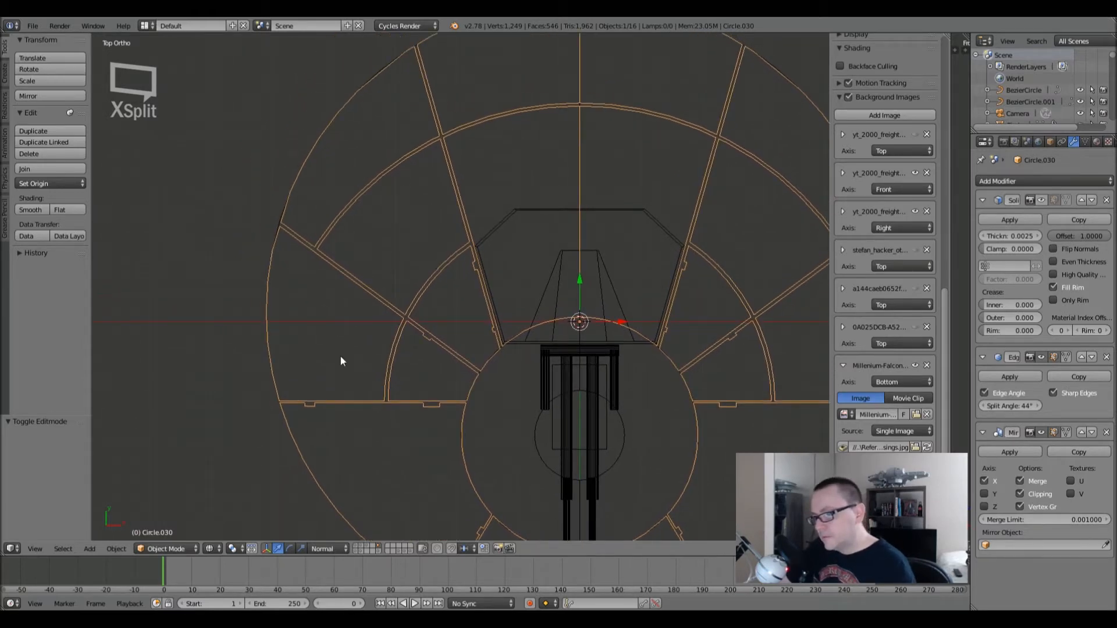
{"action": "scroll", "coordinate": [365, 375], "scroll_direction": "up", "scroll_amount": 1}
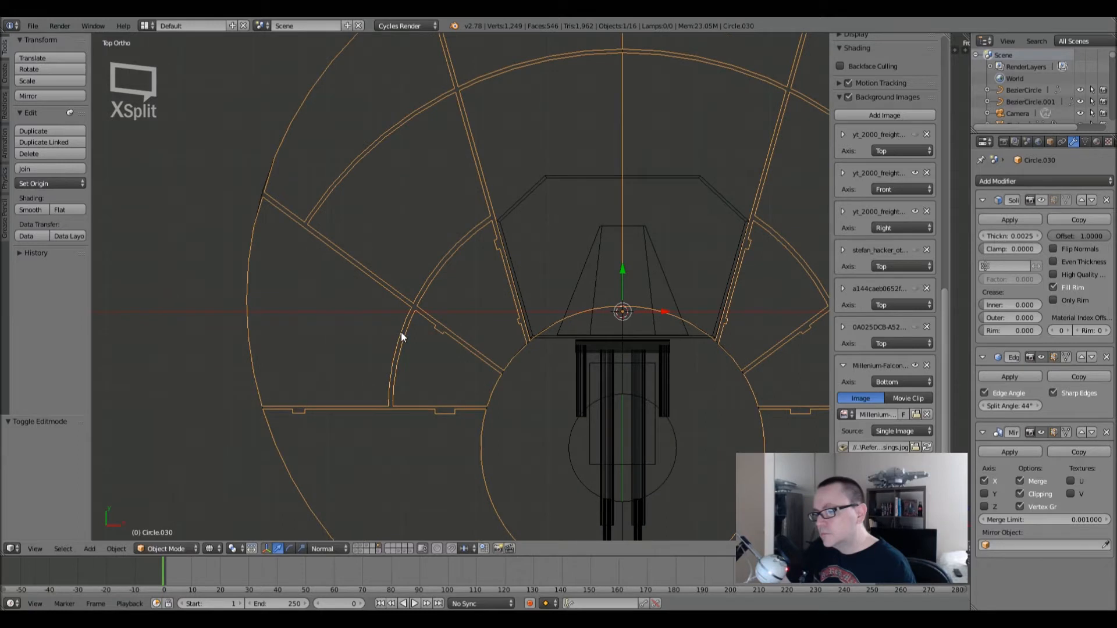
{"action": "middle_click_drag", "start_coordinate": [421, 227], "coordinate": [400, 199], "text": "shift"}
{"action": "scroll", "coordinate": [385, 314], "scroll_direction": "up", "scroll_amount": 1}
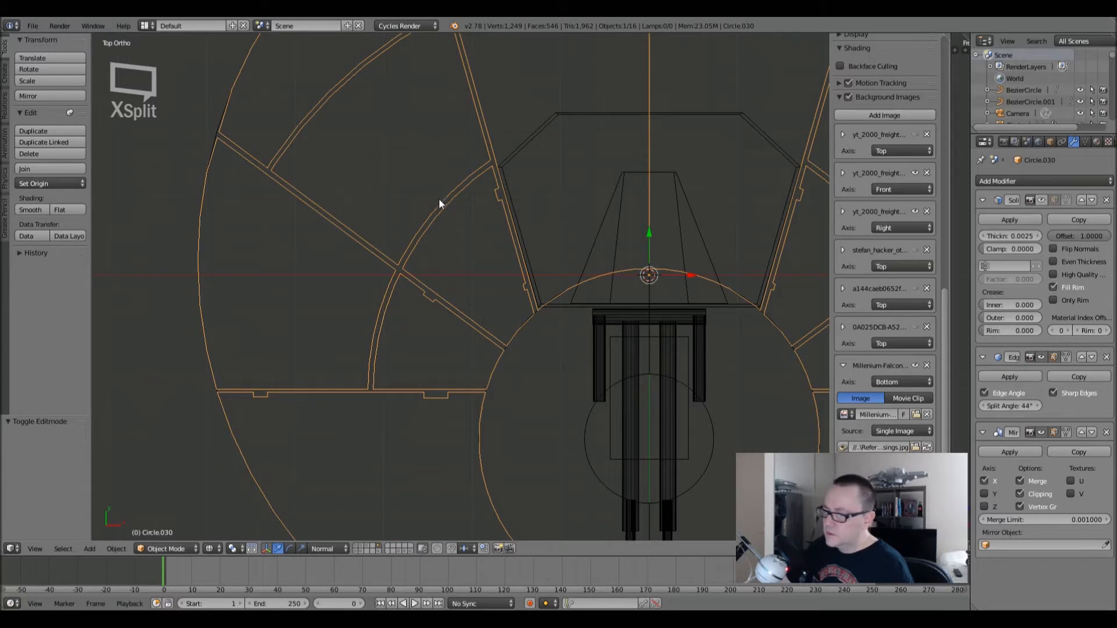
- Knife a small rectangular notch outline into the outer edge of the inner ring seam, near the steep radial seam
{"action": "scroll", "coordinate": [439, 197], "scroll_direction": "up", "scroll_amount": 5}
{"action": "key", "text": "Tab"}
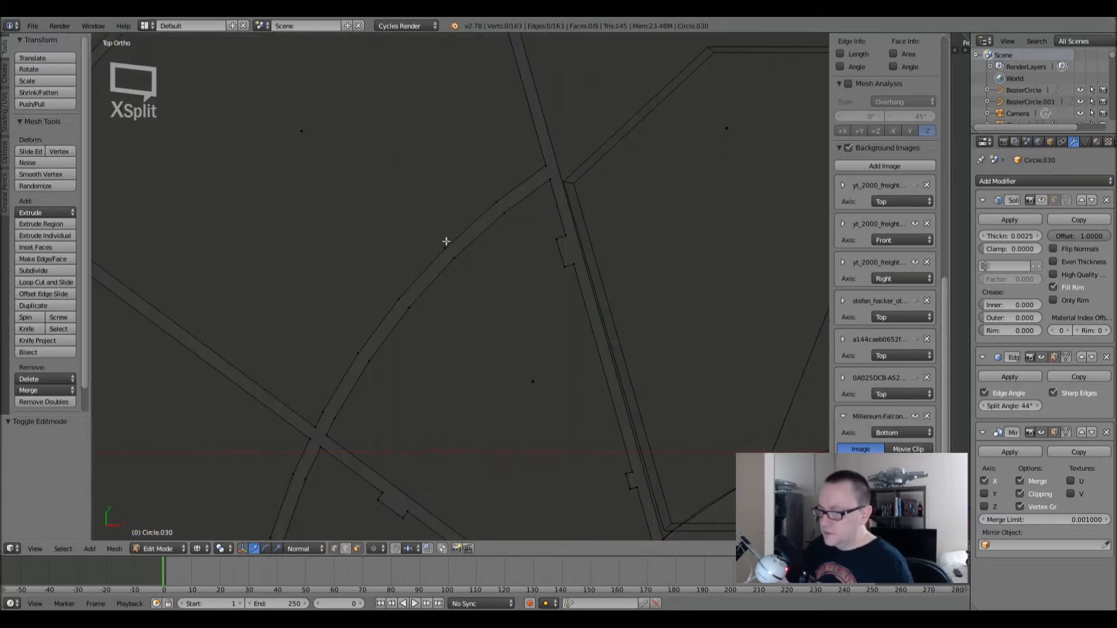
{"action": "key", "text": "k"}
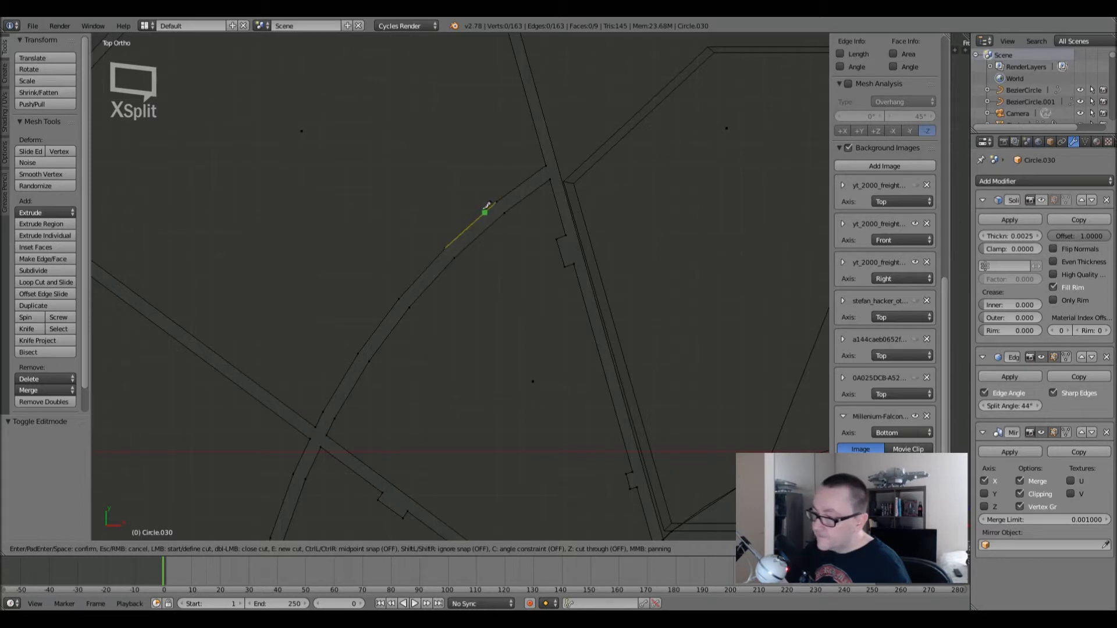
{"action": "left_click", "coordinate": [475, 202]}
{"action": "left_click", "coordinate": [449, 226]}
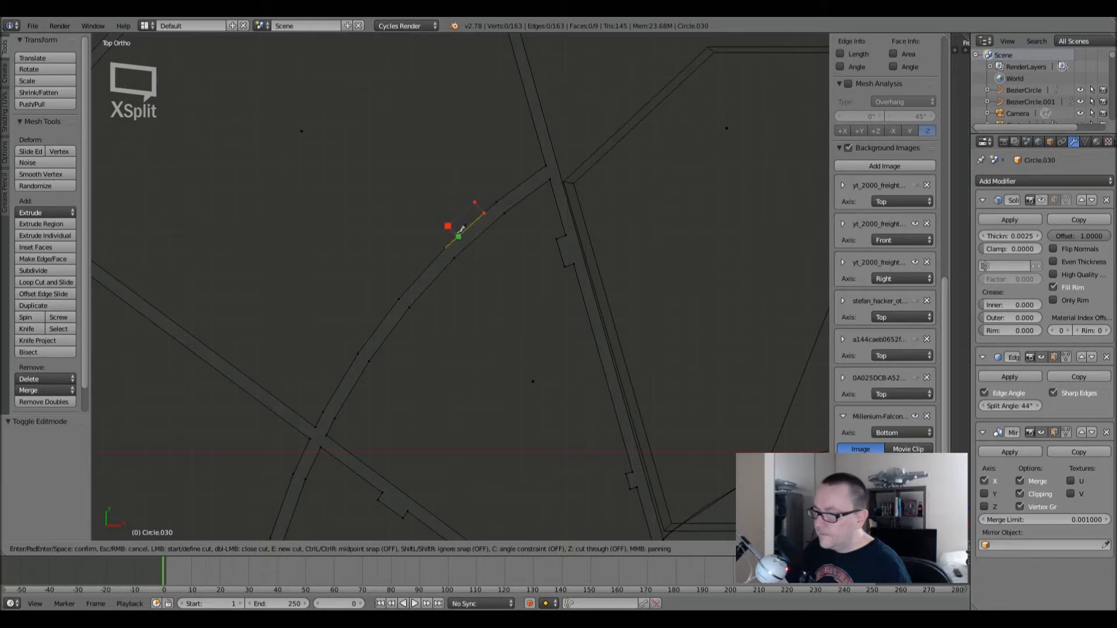
{"action": "left_click", "coordinate": [459, 236]}
{"action": "key", "text": "Return"}
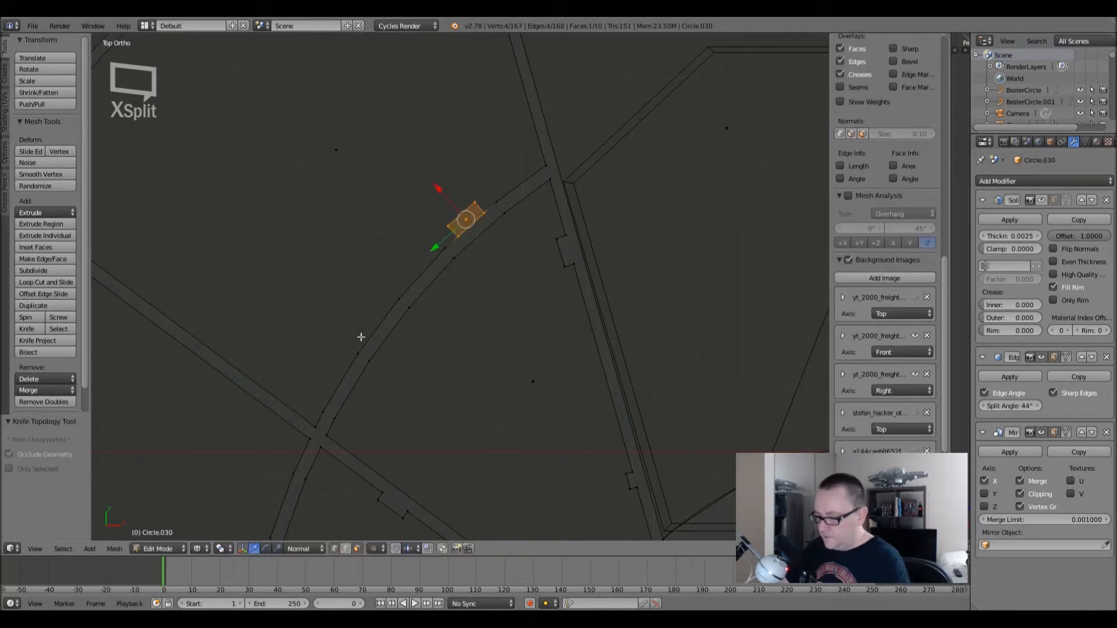
- Knife a second rectangular notch outline into the ring seam's outer edge, closer to the diagonal seam
{"action": "key", "text": "k"}
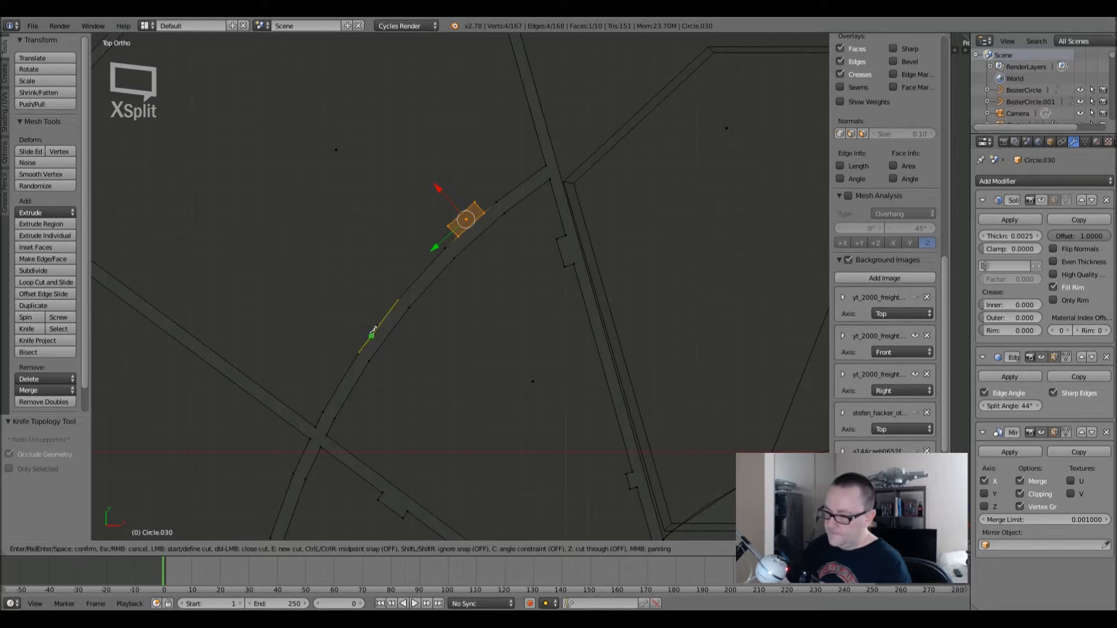
{"action": "left_click", "coordinate": [378, 325]}
{"action": "left_click", "coordinate": [369, 315]}
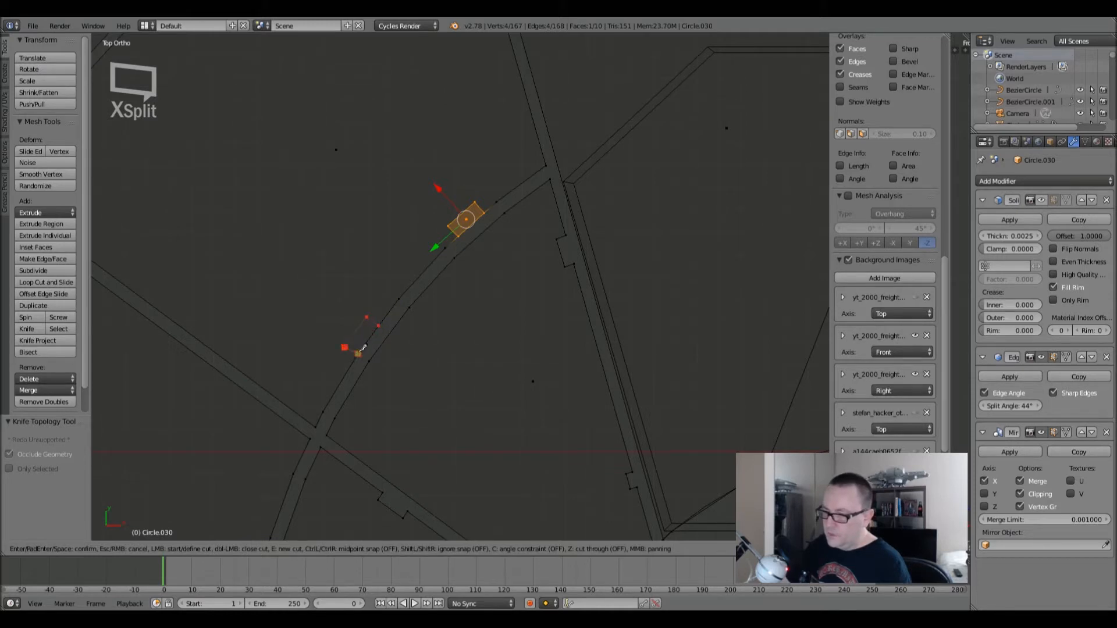
{"action": "left_click", "coordinate": [359, 352]}
{"action": "key", "text": "Return"}
{"action": "scroll", "coordinate": [356, 339], "scroll_direction": "up", "scroll_amount": 3}
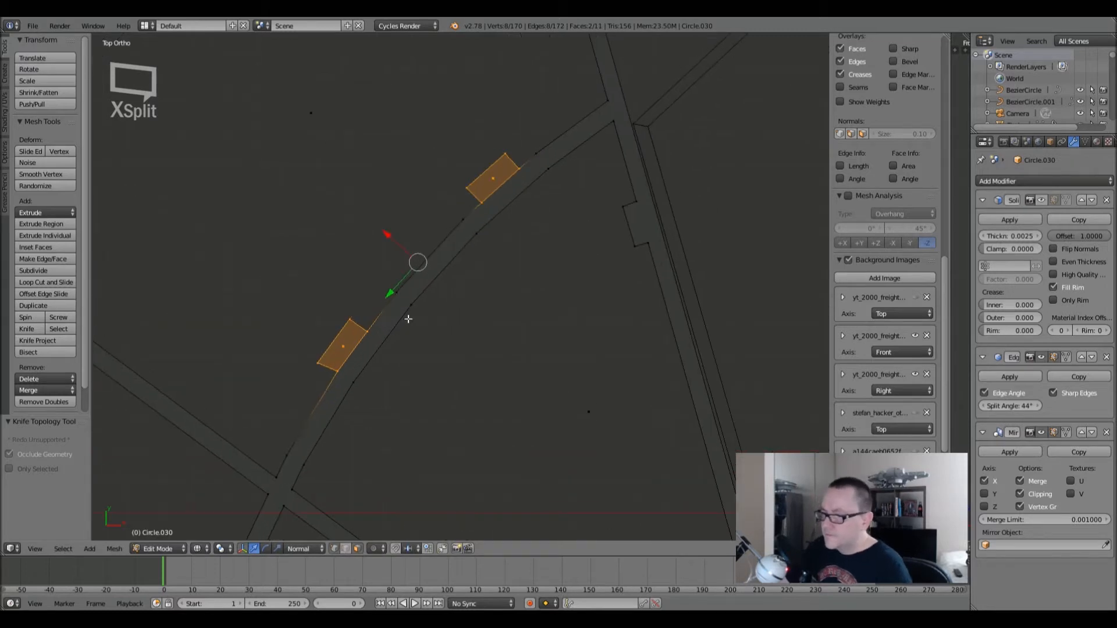
{"action": "scroll", "coordinate": [344, 360], "scroll_direction": "down", "scroll_amount": 1}
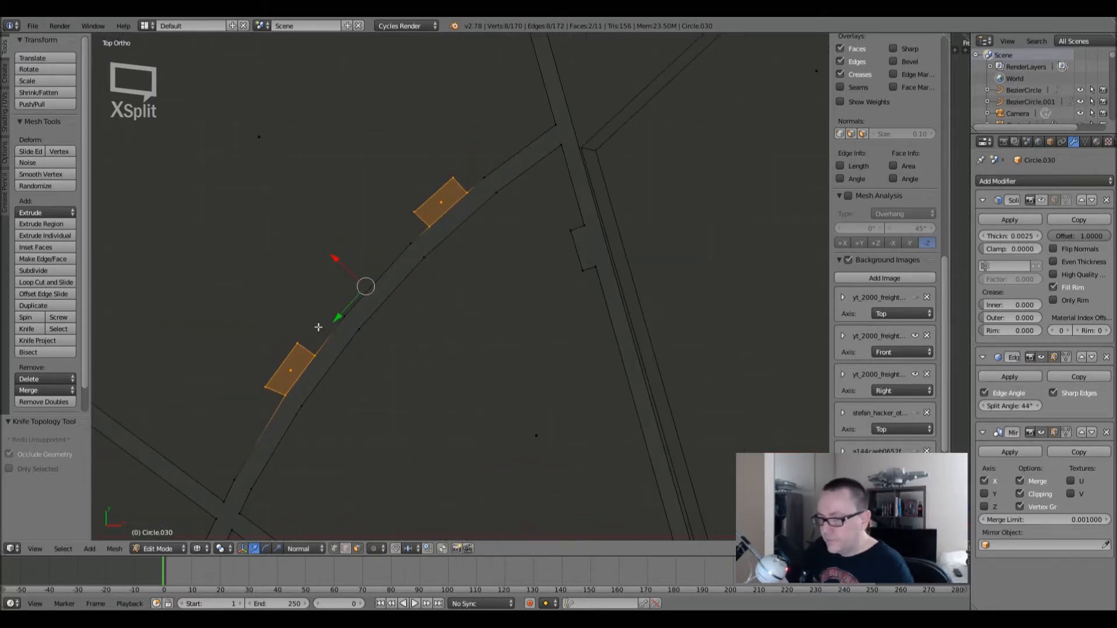
- Nudge the two outer corner vertices of the ring-seam notch nearest the diagonal seam closer to the seam, squaring up its outline
{"action": "right_click", "coordinate": [265, 387]}
{"action": "key", "text": "g"}
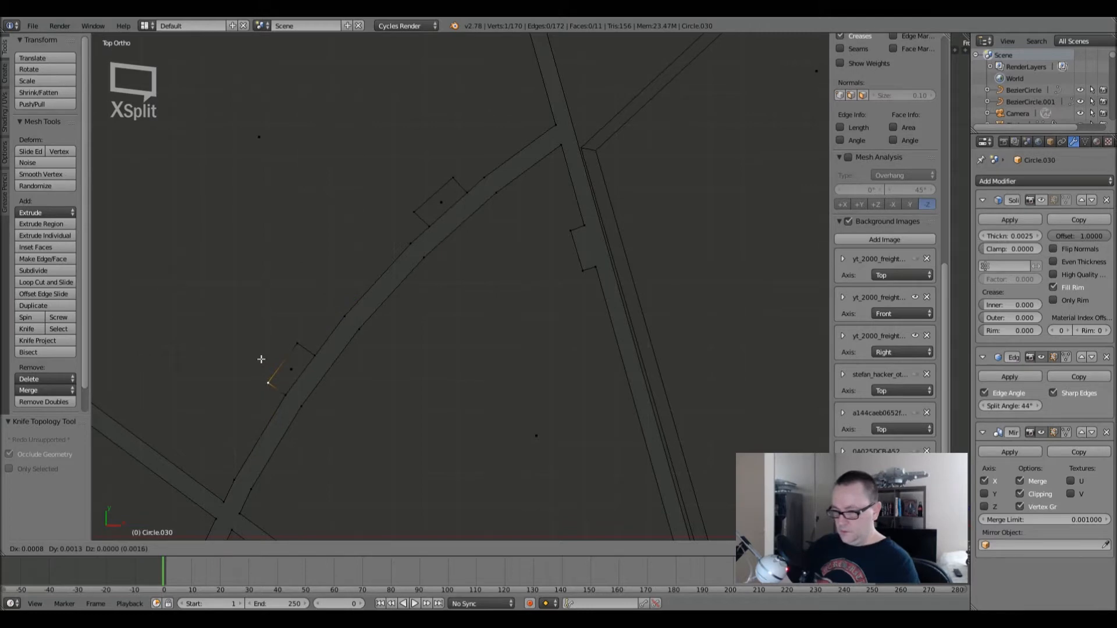
{"action": "left_click", "coordinate": [272, 357]}
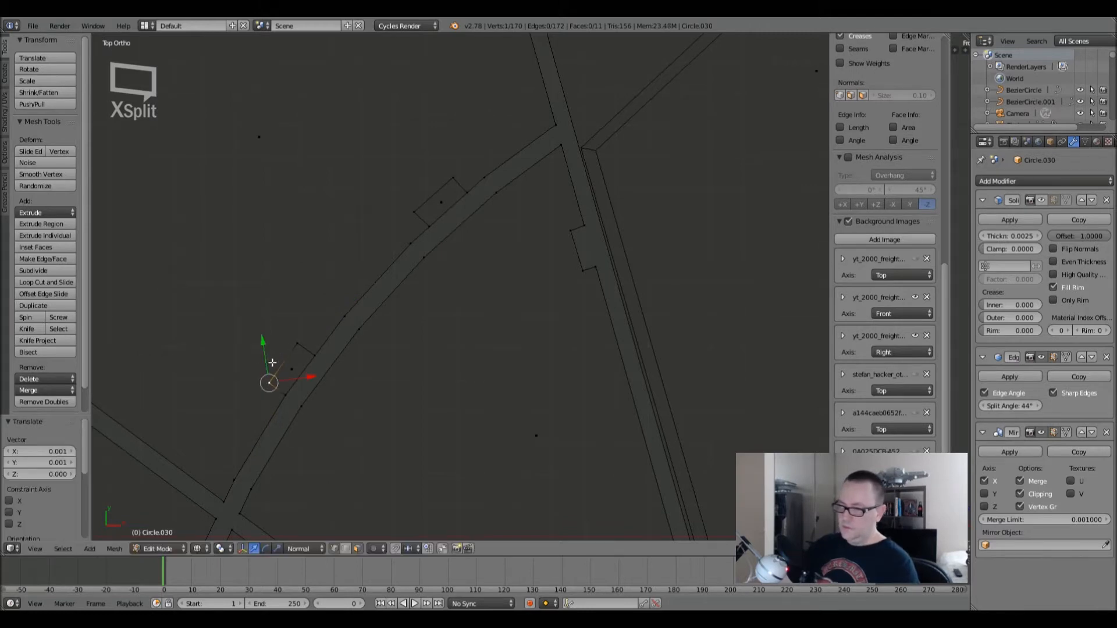
{"action": "key", "text": "g"}
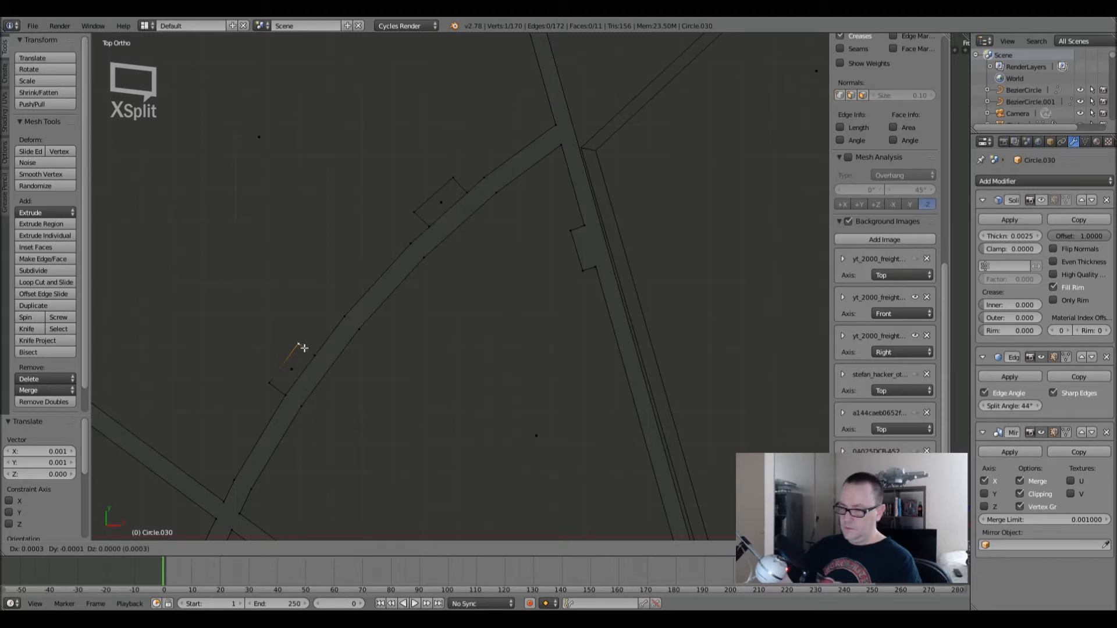
{"action": "left_click", "coordinate": [304, 348]}
{"action": "scroll", "coordinate": [305, 345], "scroll_direction": "up", "scroll_amount": 2}
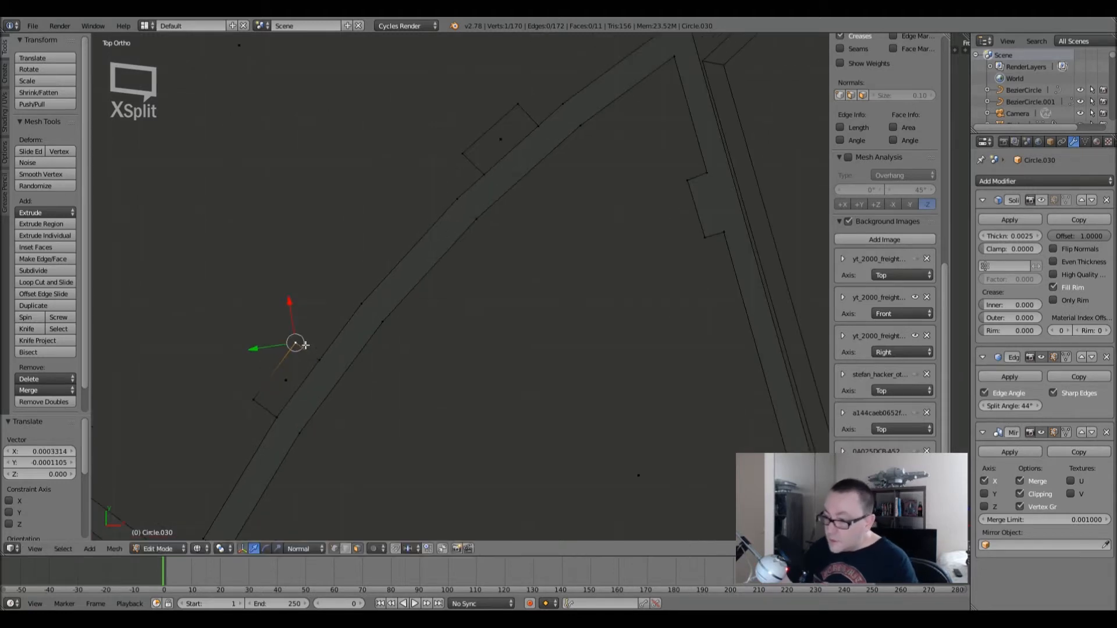
{"action": "middle_click_drag", "start_coordinate": [327, 344], "coordinate": [325, 322], "text": "shift"}
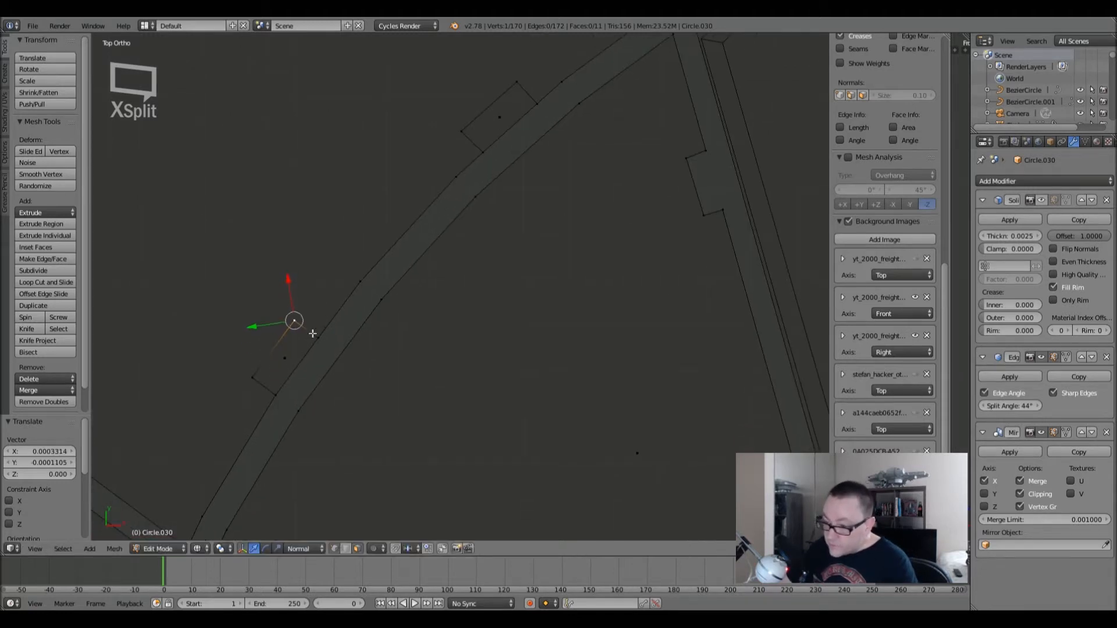
{"action": "key", "text": "g"}
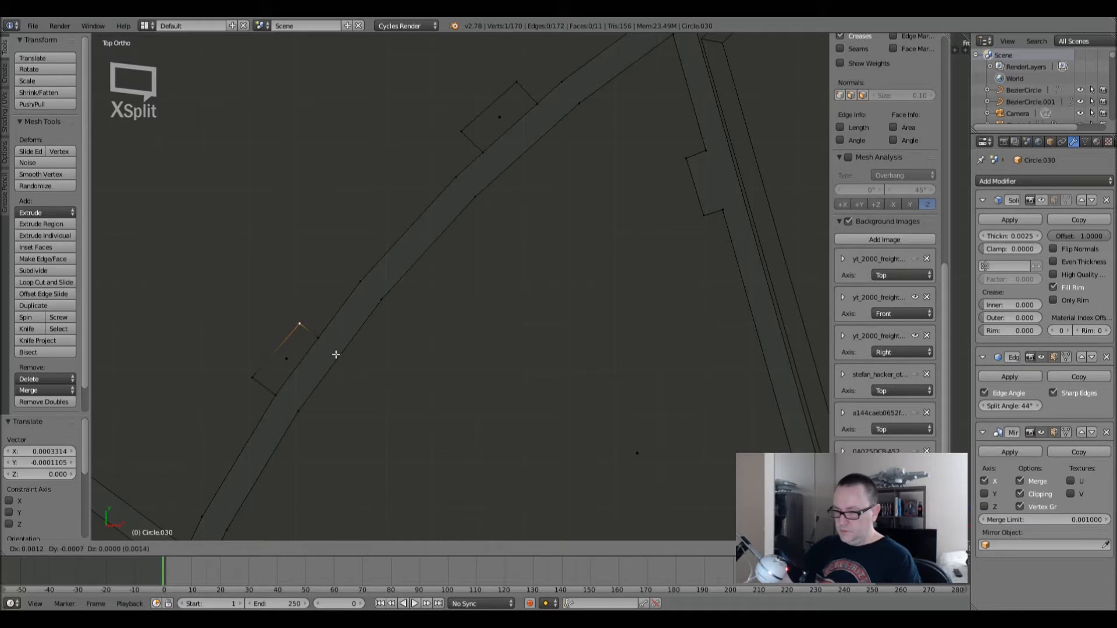
{"action": "left_click", "coordinate": [339, 361]}
{"action": "right_click", "coordinate": [252, 377]}
{"action": "key", "text": "g"}
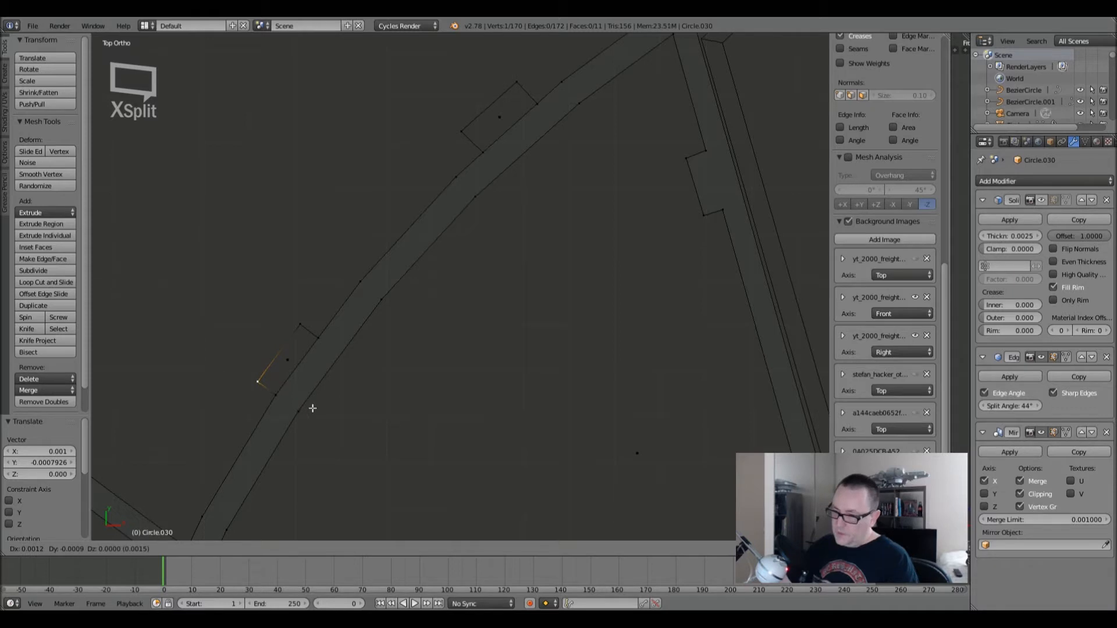
{"action": "left_click", "coordinate": [311, 406]}
- Delete the face inside the ring-seam notch nearest the diagonal seam
{"action": "right_click", "coordinate": [290, 356]}
{"action": "key", "text": "x"}
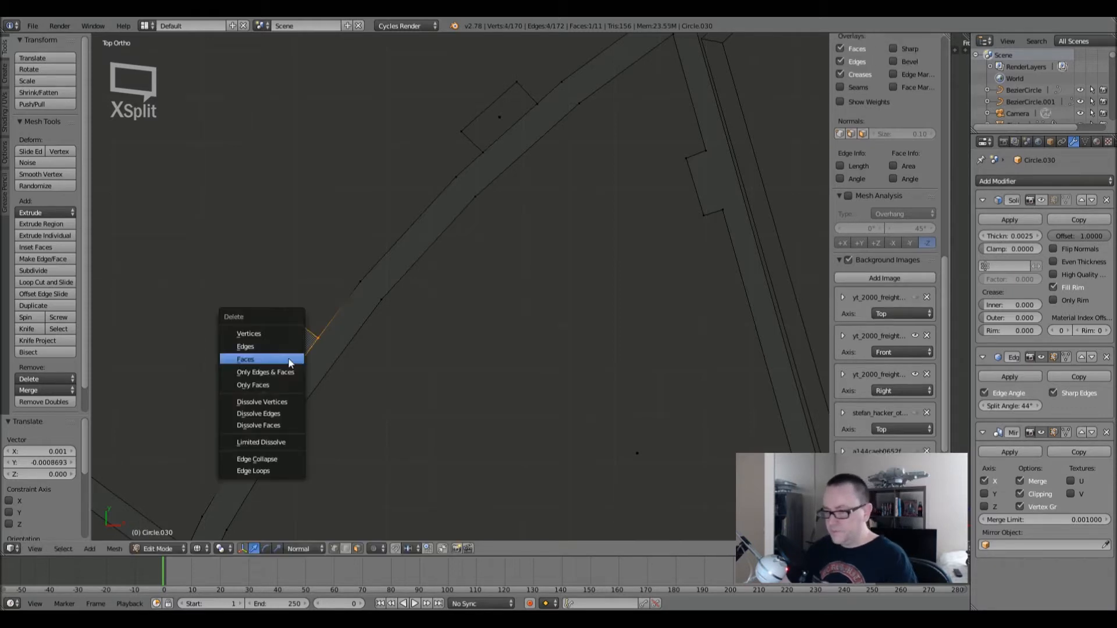
{"action": "left_click", "coordinate": [290, 361]}
- Pull the outer corners of the ring-seam notch near the steep radial seam toward the seam and delete the notch's face
{"action": "middle_click_drag", "start_coordinate": [514, 137], "coordinate": [419, 274], "text": "shift"}
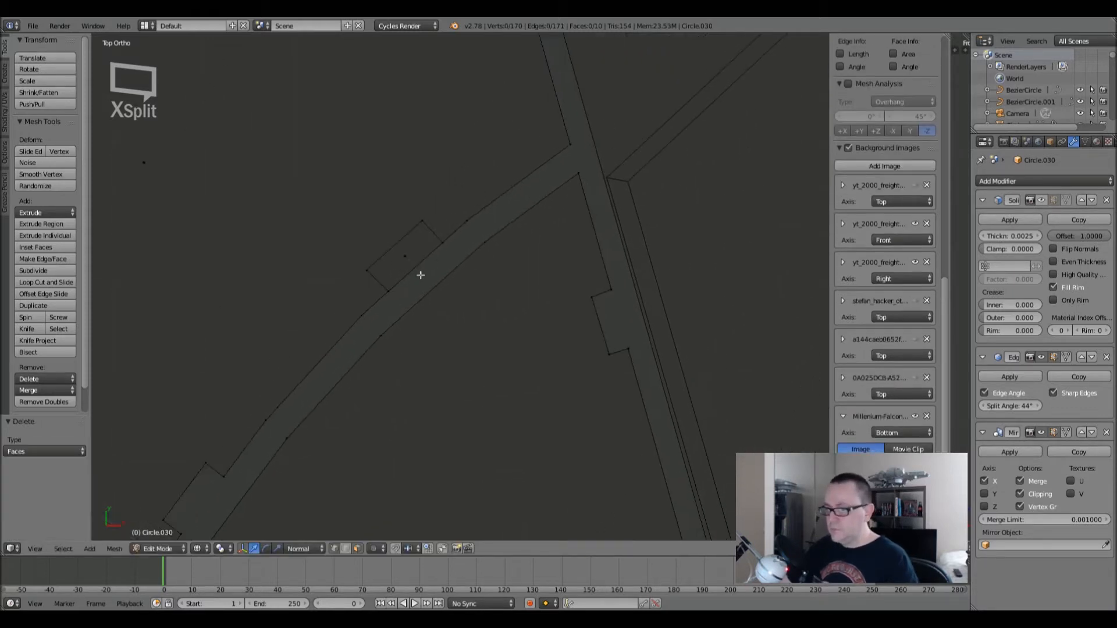
{"action": "right_click", "coordinate": [361, 263]}
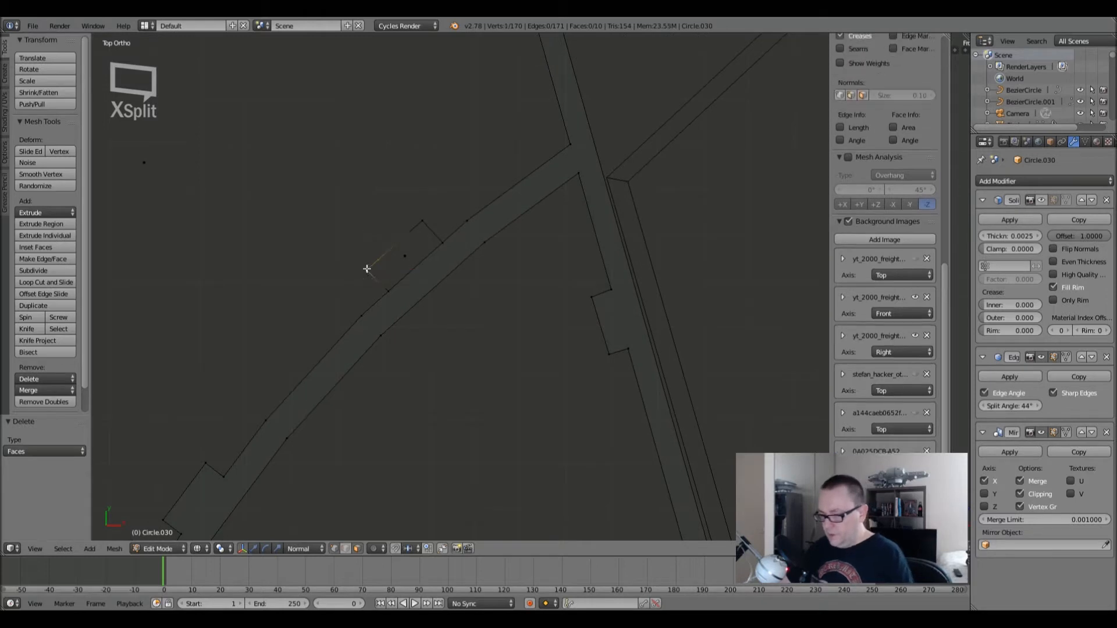
{"action": "key", "text": "g"}
{"action": "left_click", "coordinate": [411, 316]}
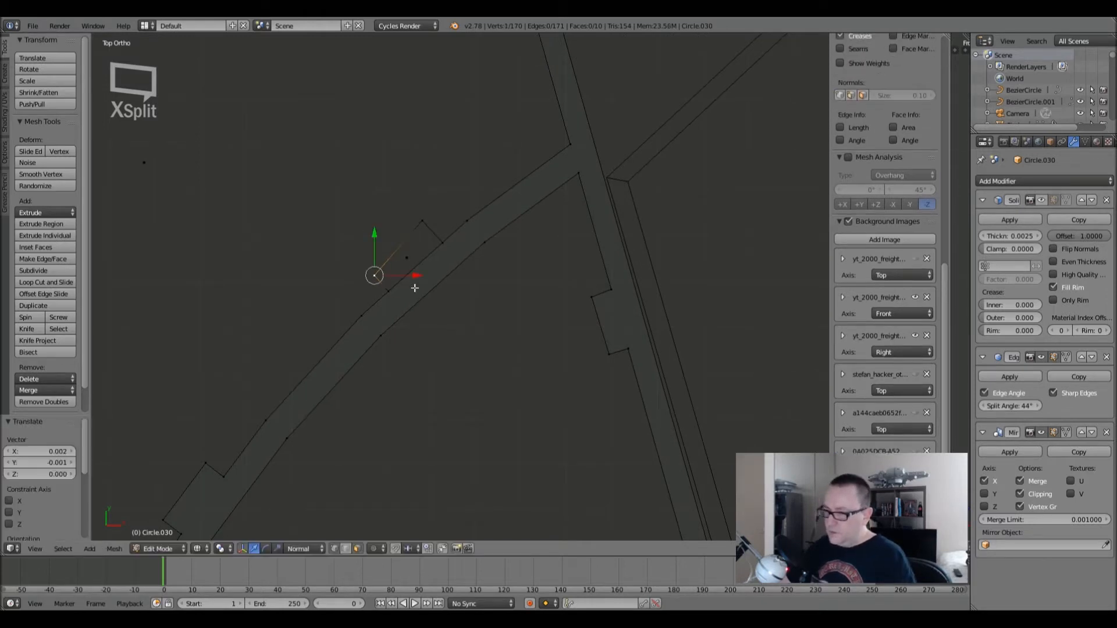
{"action": "right_click", "coordinate": [424, 222]}
{"action": "key", "text": "g"}
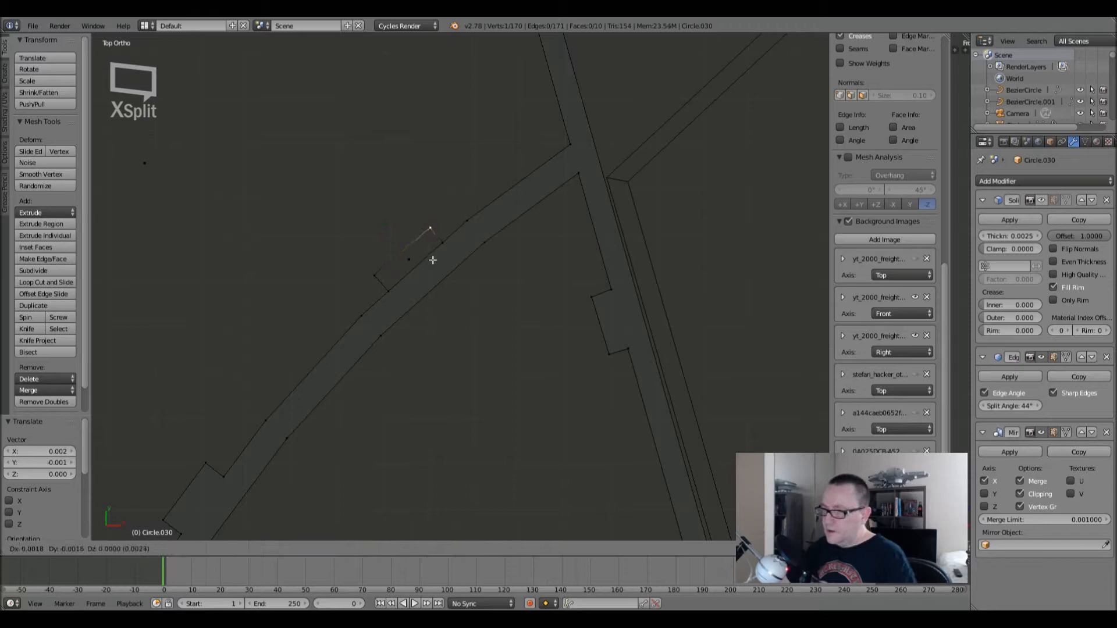
{"action": "left_click", "coordinate": [420, 253]}
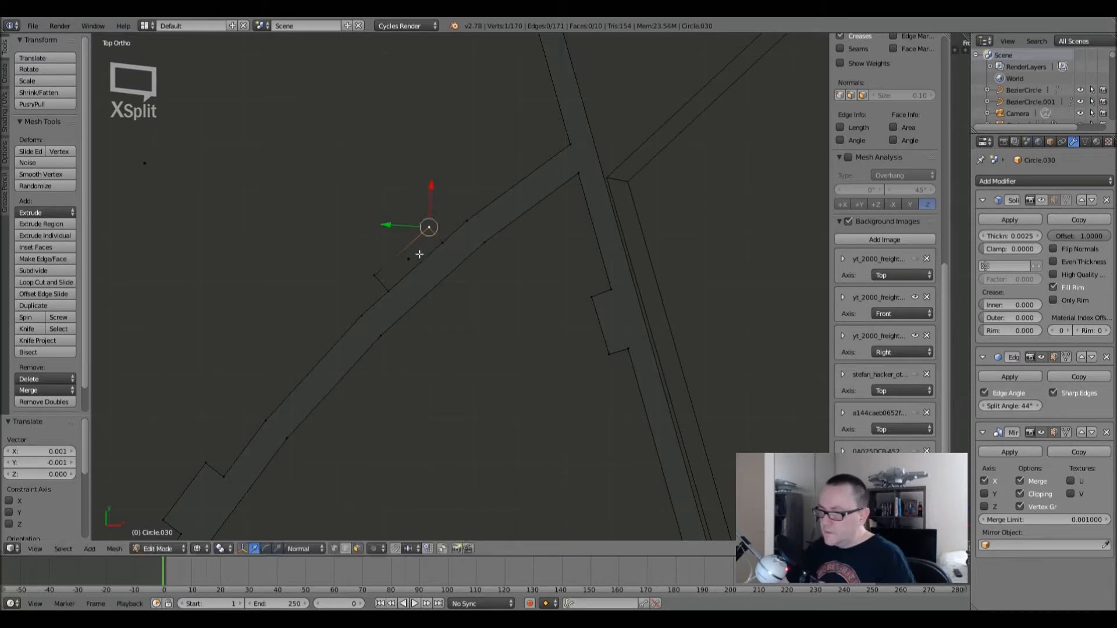
{"action": "right_click", "coordinate": [407, 257]}
{"action": "key", "text": "x"}
{"action": "left_click", "coordinate": [410, 258]}
- Examine the notches across the whole mirrored disc in Object Mode with solid shading
{"action": "scroll", "coordinate": [447, 271], "scroll_direction": "down", "scroll_amount": 3}
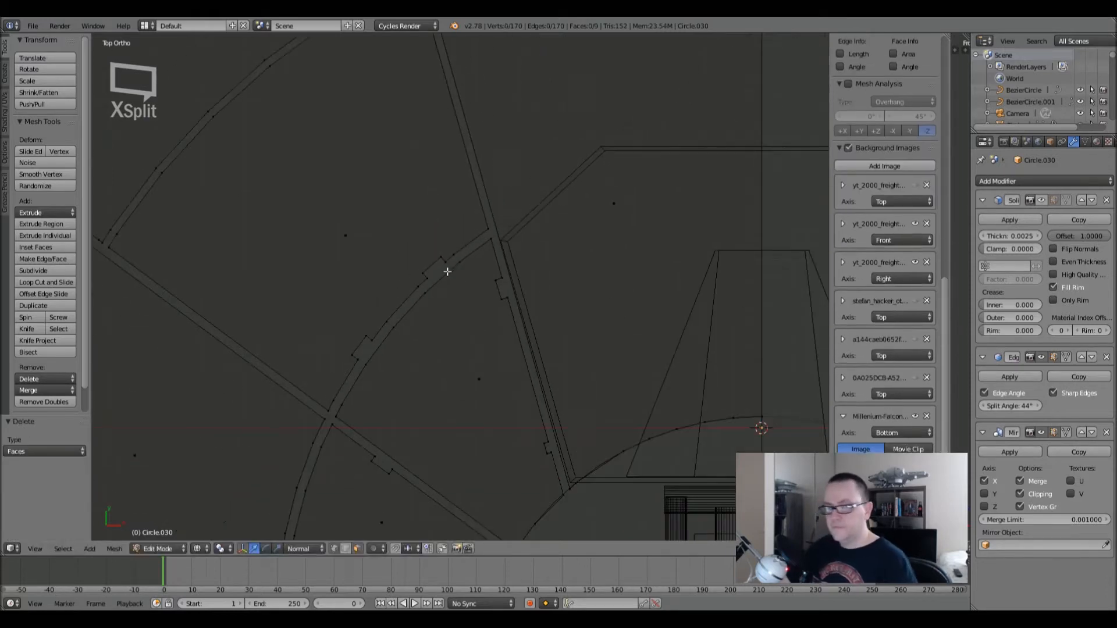
{"action": "key", "text": "Tab"}
{"action": "scroll", "coordinate": [446, 270], "scroll_direction": "down", "scroll_amount": 5}
{"action": "middle_click_drag", "start_coordinate": [427, 290], "coordinate": [397, 271], "text": "shift"}
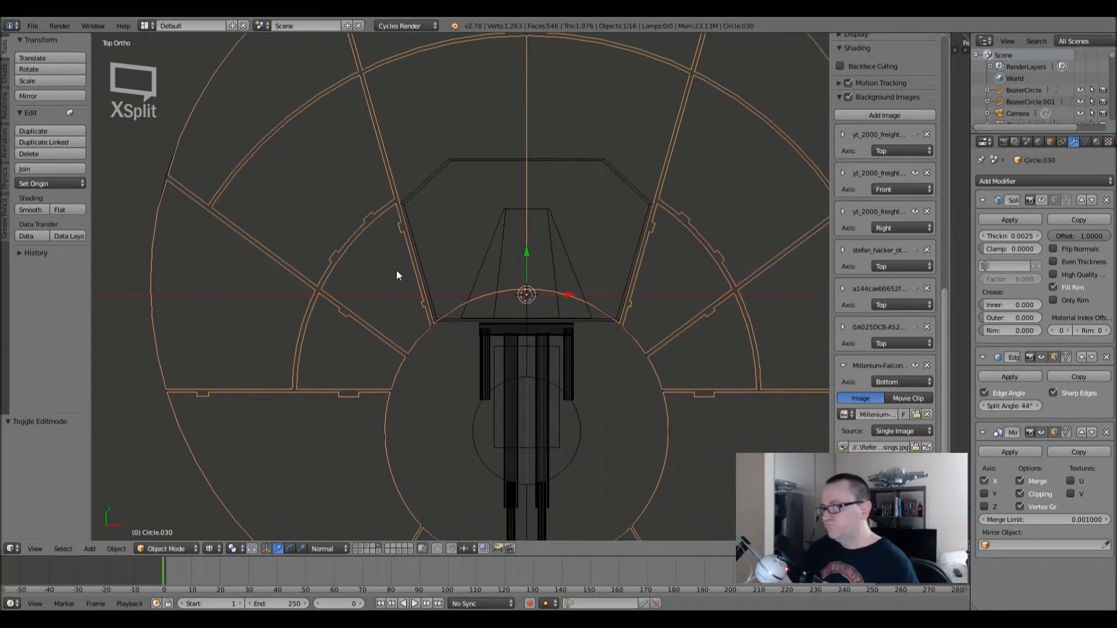
{"action": "key", "text": "z"}
{"action": "scroll", "coordinate": [401, 301], "scroll_direction": "down", "scroll_amount": 2}
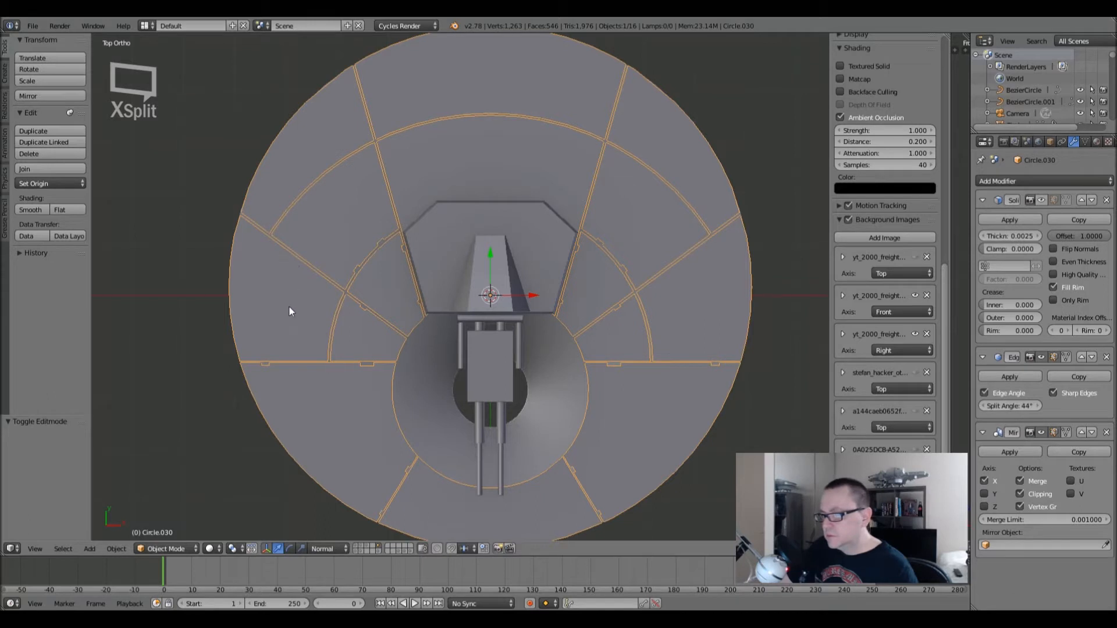
{"action": "middle_click_drag", "start_coordinate": [345, 397], "coordinate": [357, 366], "text": "shift"}
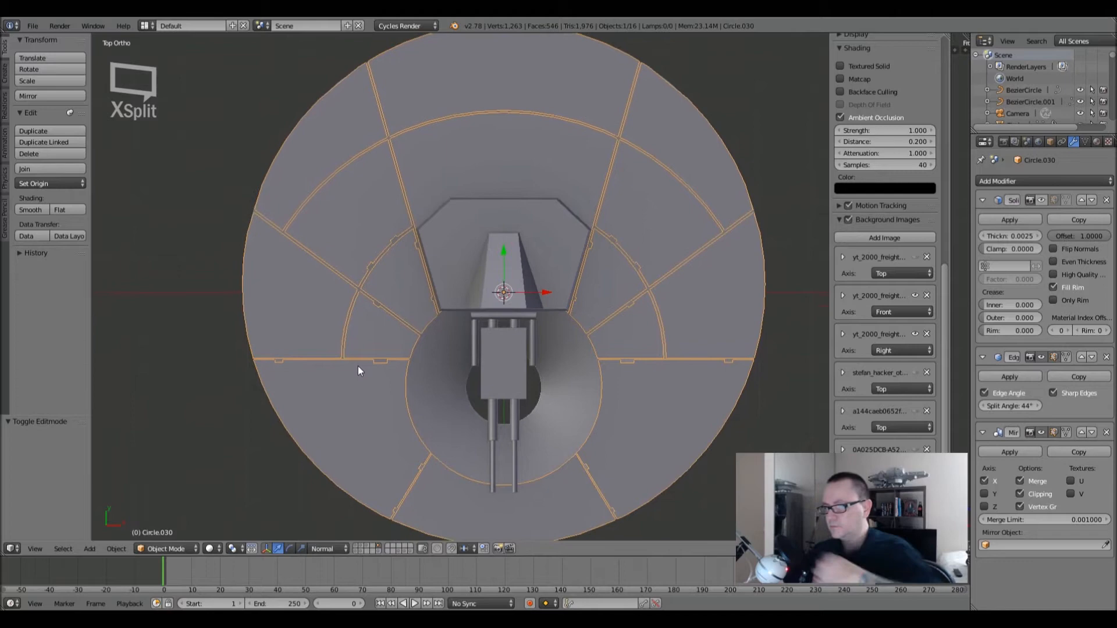
- Knife a long rectangular notch outline into the lower edge of the diagonal seam, just inward of the outer ring seam junction
{"action": "scroll", "coordinate": [330, 288], "scroll_direction": "up", "scroll_amount": 7}
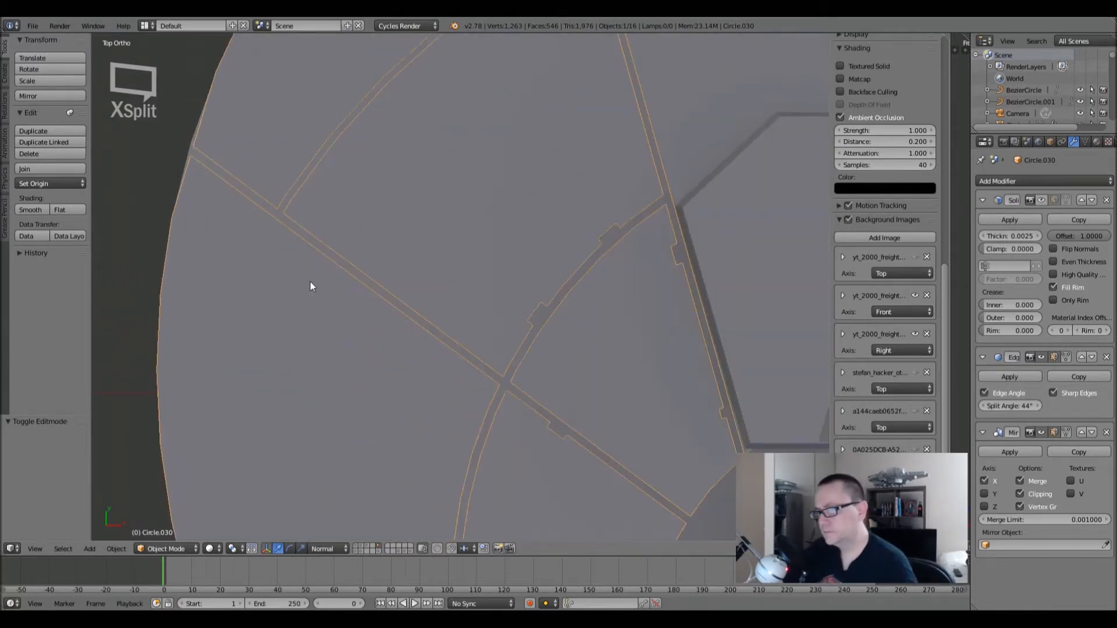
{"action": "key", "text": "Tab"}
{"action": "scroll", "coordinate": [267, 224], "scroll_direction": "up", "scroll_amount": 2}
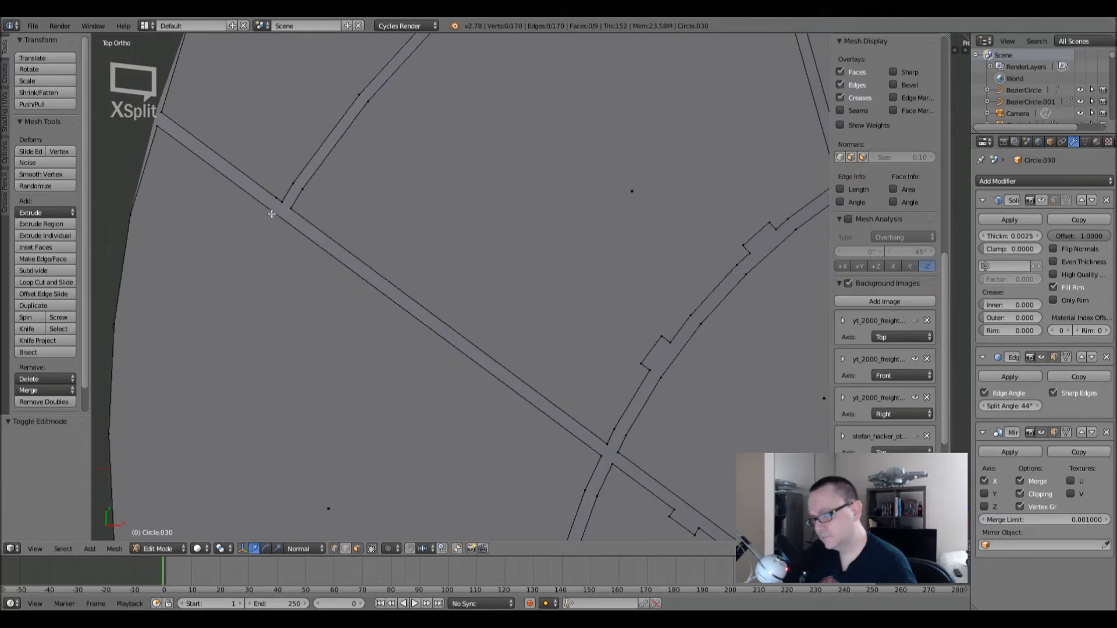
{"action": "key", "text": "k"}
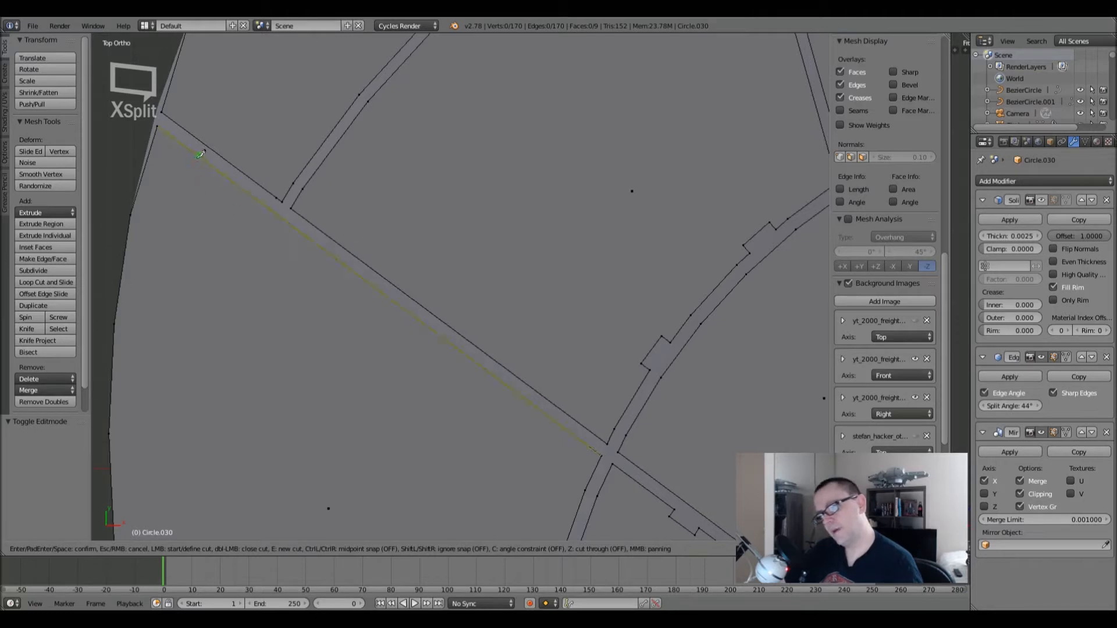
{"action": "left_click", "coordinate": [310, 238]}
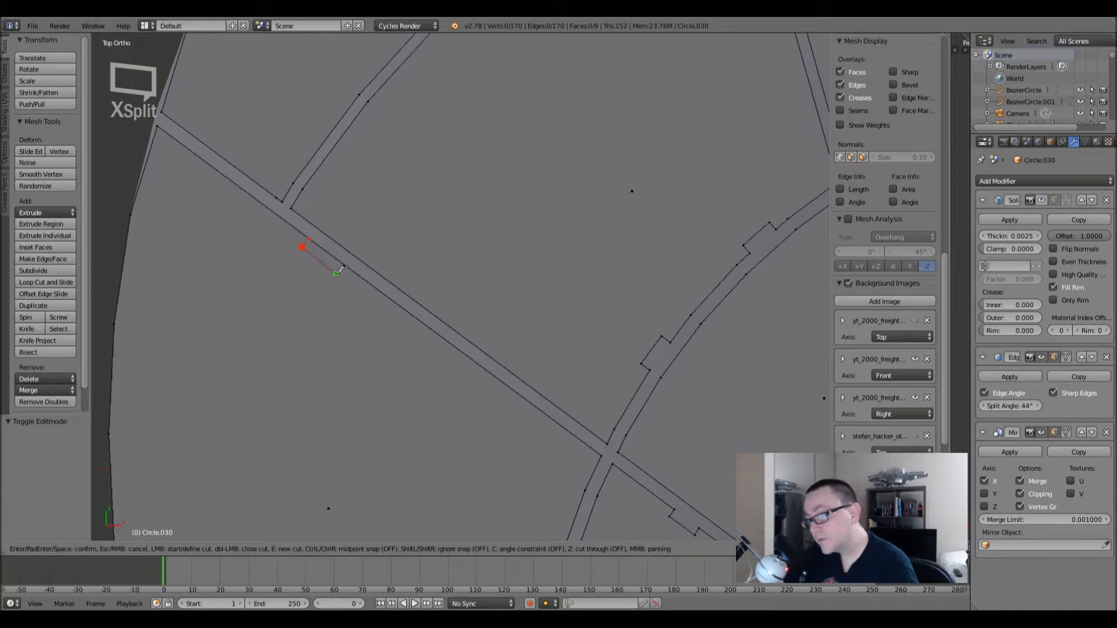
{"action": "left_click", "coordinate": [363, 290]}
{"action": "left_click", "coordinate": [373, 281]}
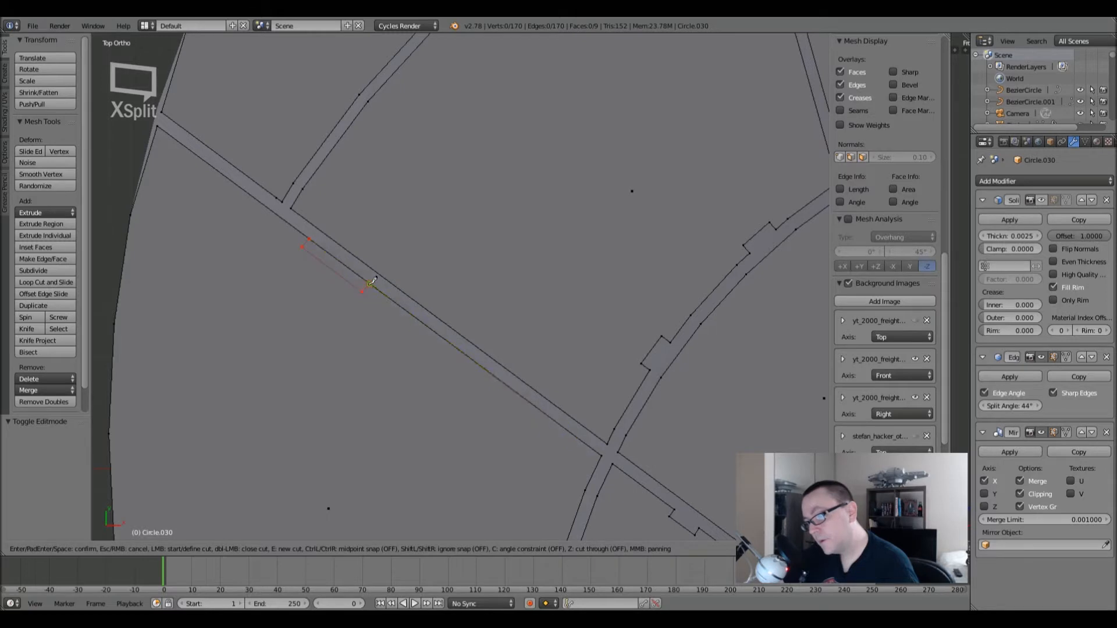
{"action": "key", "text": "Return"}
- Fine-tune the outer corners of the diagonal seam's new notch and delete its face
{"action": "right_click", "coordinate": [303, 248]}
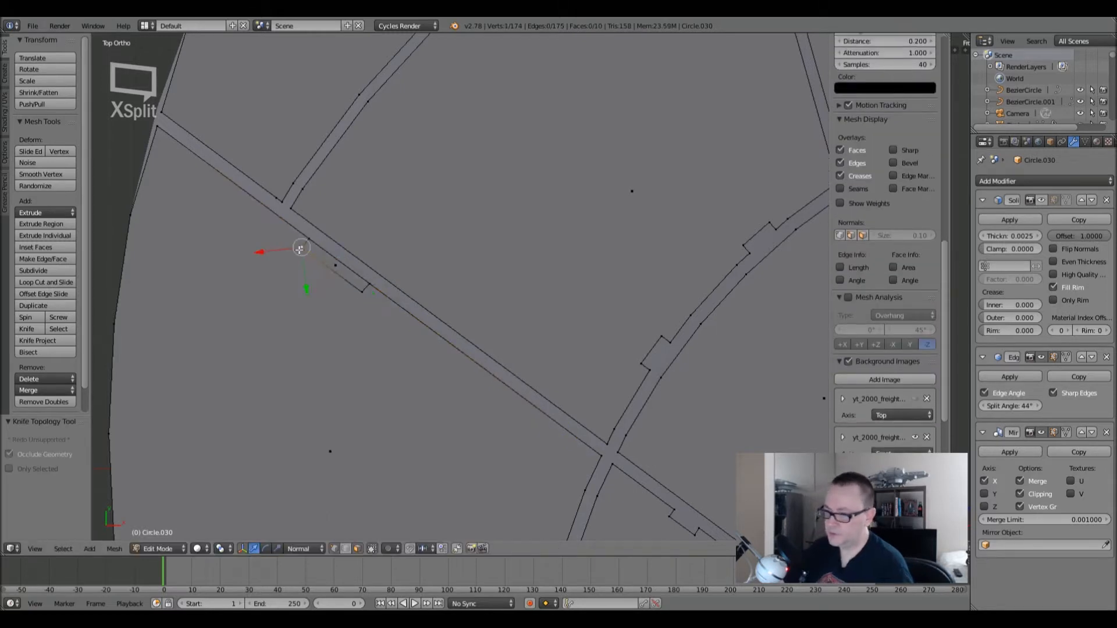
{"action": "key", "text": "g"}
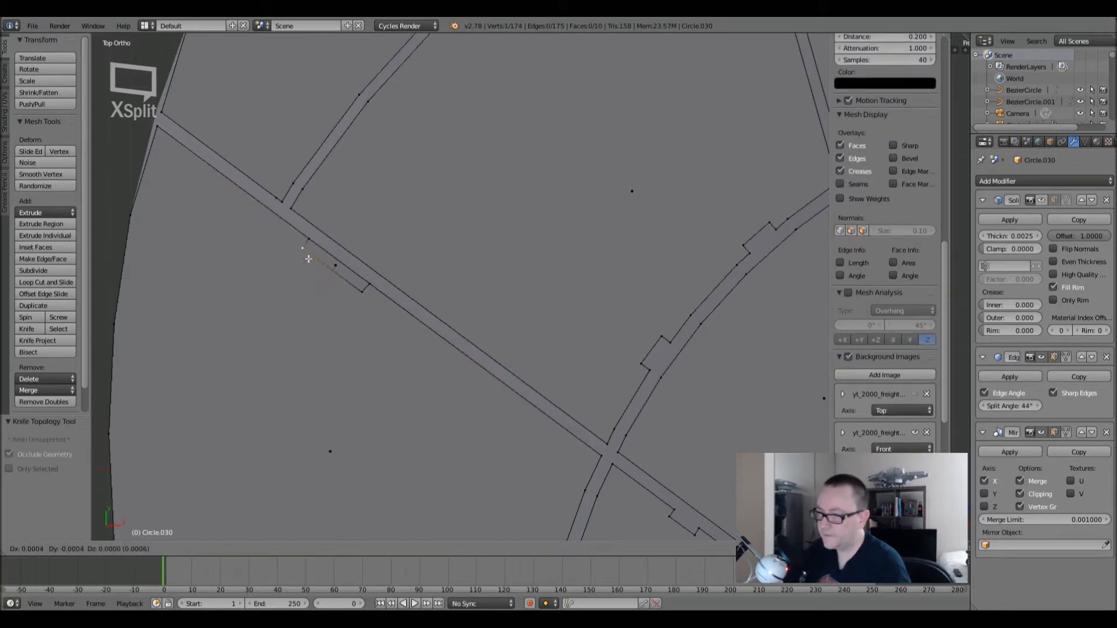
{"action": "left_click", "coordinate": [307, 256]}
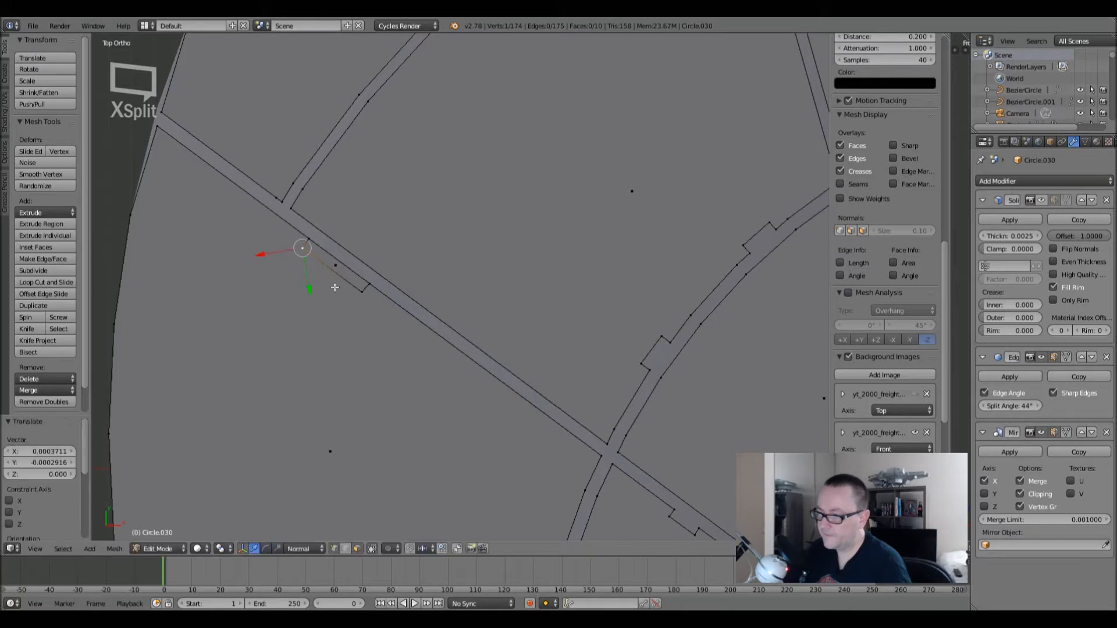
{"action": "right_click", "coordinate": [366, 293]}
{"action": "key", "text": "g"}
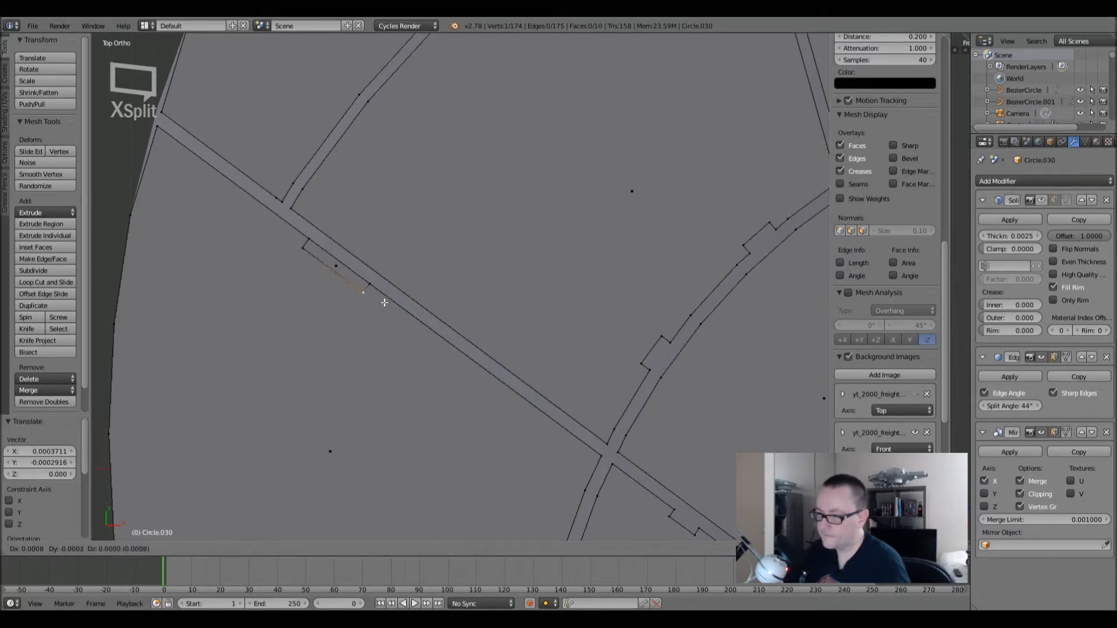
{"action": "left_click", "coordinate": [362, 296]}
{"action": "right_click", "coordinate": [330, 255]}
{"action": "key", "text": "x"}
{"action": "left_click", "coordinate": [349, 260]}
- Knife a small rectangular notch outline into the left edge of the steep radial seam, near the disc's outer rim
{"action": "scroll", "coordinate": [351, 266], "scroll_direction": "down", "scroll_amount": 6}
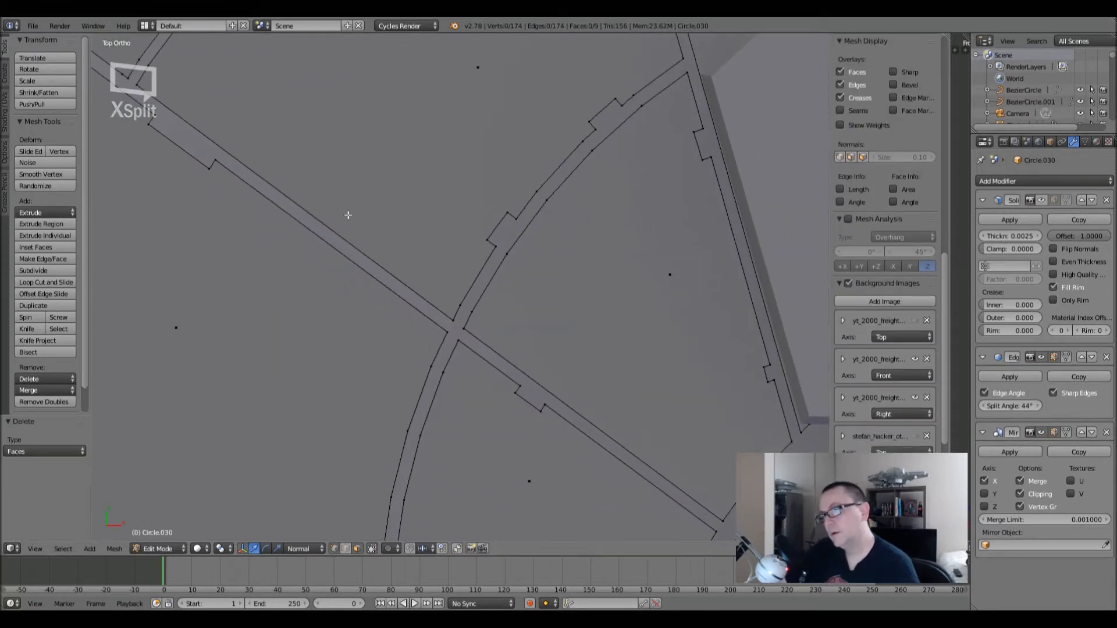
{"action": "key", "text": "Tab"}
{"action": "scroll", "coordinate": [372, 184], "scroll_direction": "up", "scroll_amount": 6, "text": "shift"}
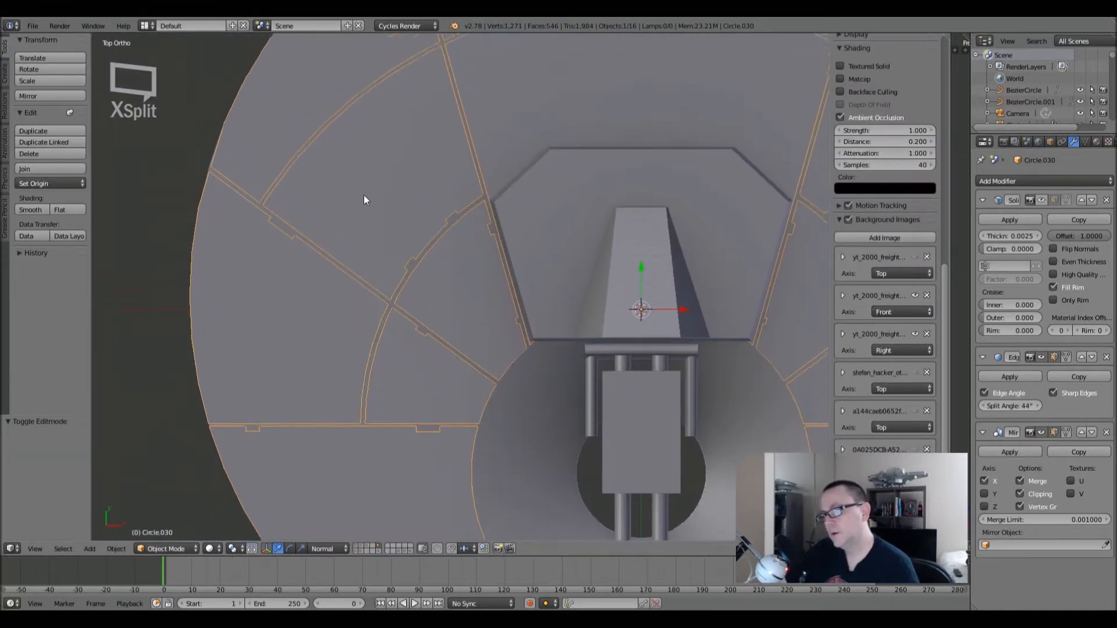
{"action": "middle_click_drag", "start_coordinate": [385, 254], "coordinate": [344, 267], "text": "shift"}
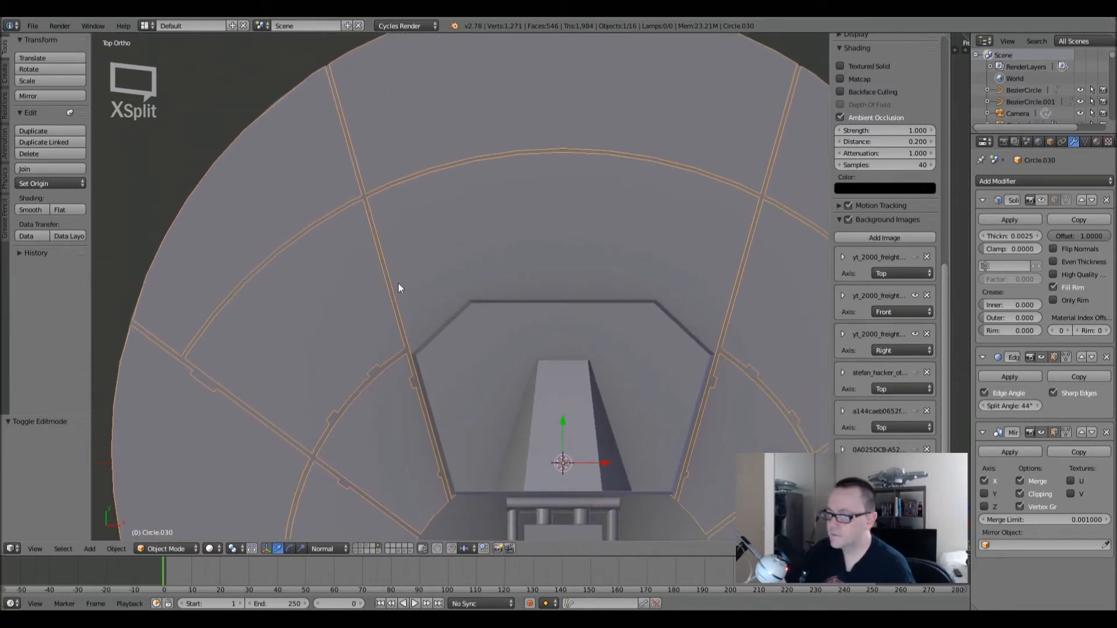
{"action": "middle_click_drag", "start_coordinate": [321, 346], "coordinate": [306, 371], "text": "shift"}
{"action": "middle_click_drag", "start_coordinate": [311, 288], "coordinate": [338, 311], "text": "shift"}
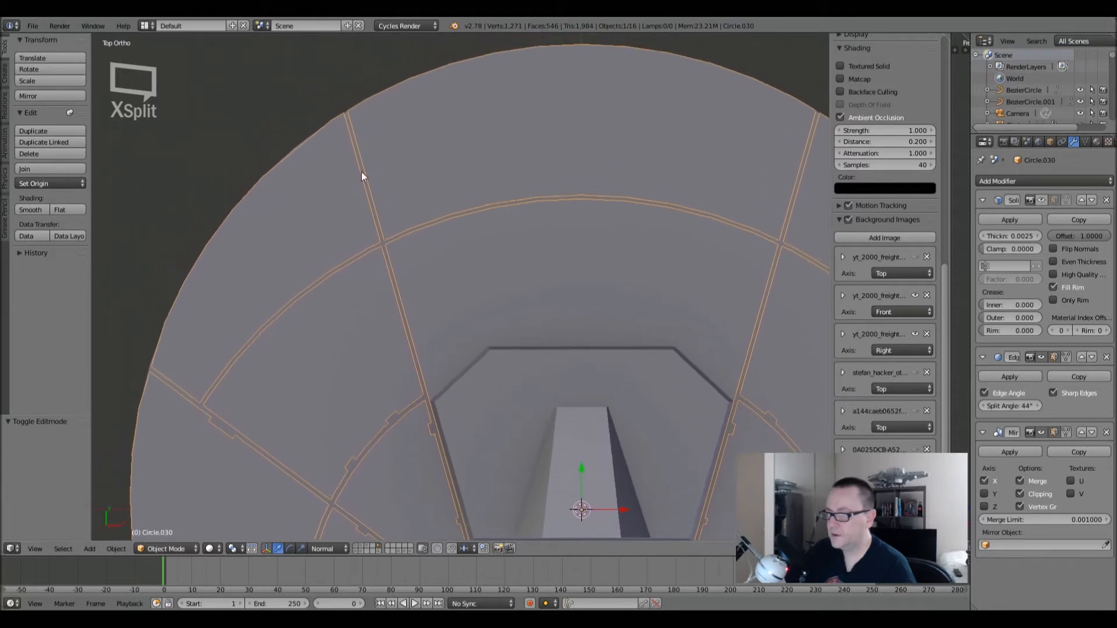
{"action": "scroll", "coordinate": [357, 166], "scroll_direction": "up", "scroll_amount": 7}
{"action": "key", "text": "Tab"}
{"action": "key", "text": "k"}
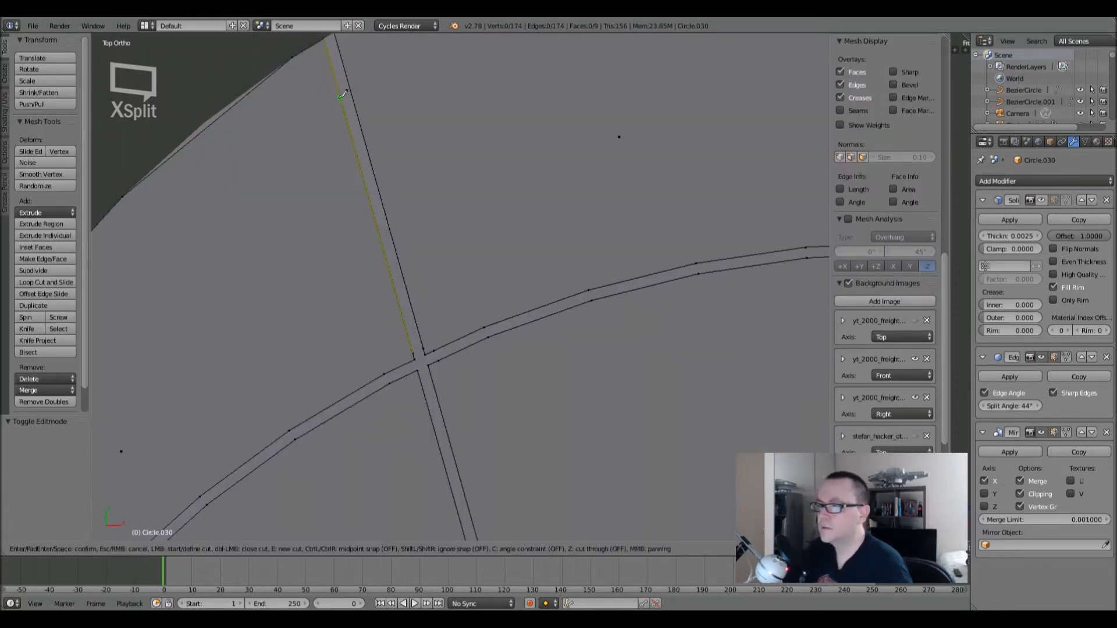
{"action": "left_click", "coordinate": [330, 102]}
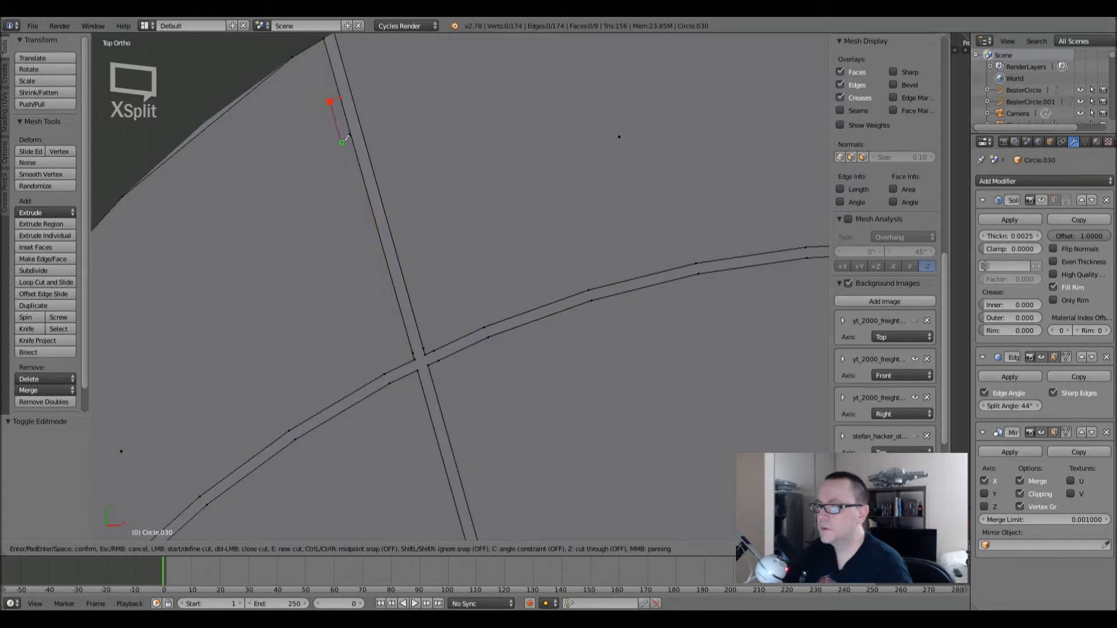
{"action": "left_click", "coordinate": [346, 141]}
{"action": "key", "text": "Return"}
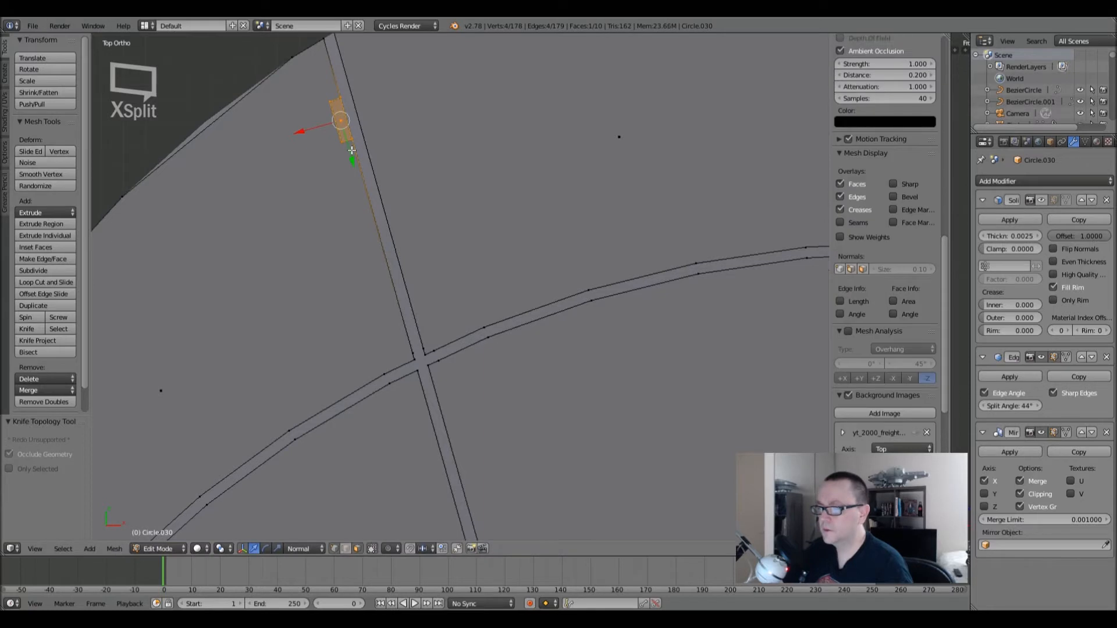
- Knife a small rectangular notch outline into the left edge of the steep radial seam, just outside the outer ring seam junction
{"action": "key", "text": "k"}
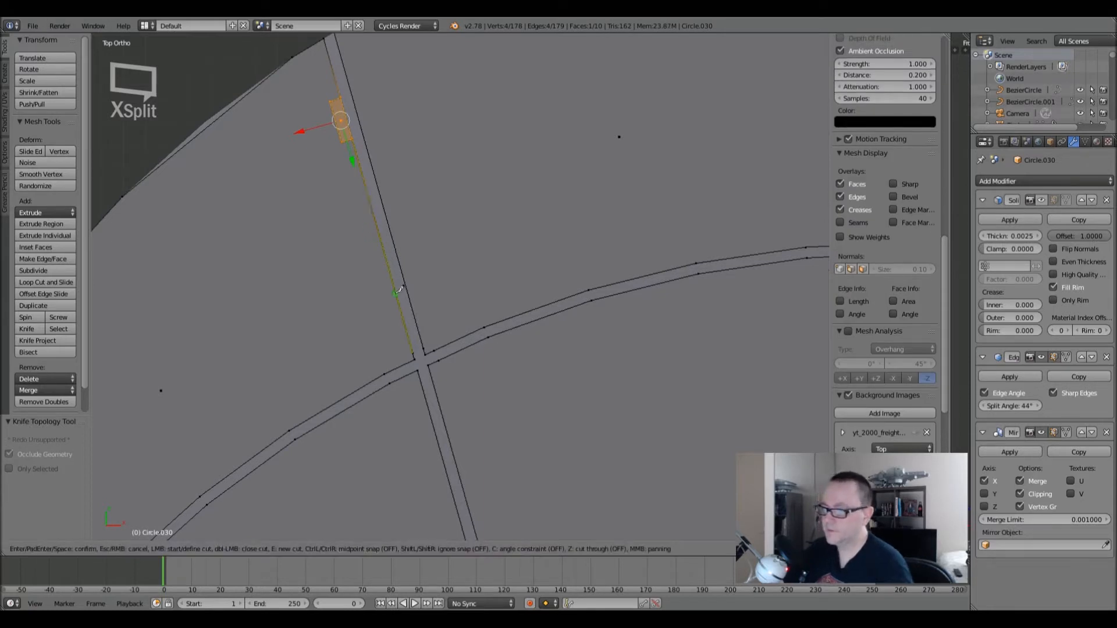
{"action": "left_click", "coordinate": [391, 306]}
{"action": "left_click", "coordinate": [396, 320]}
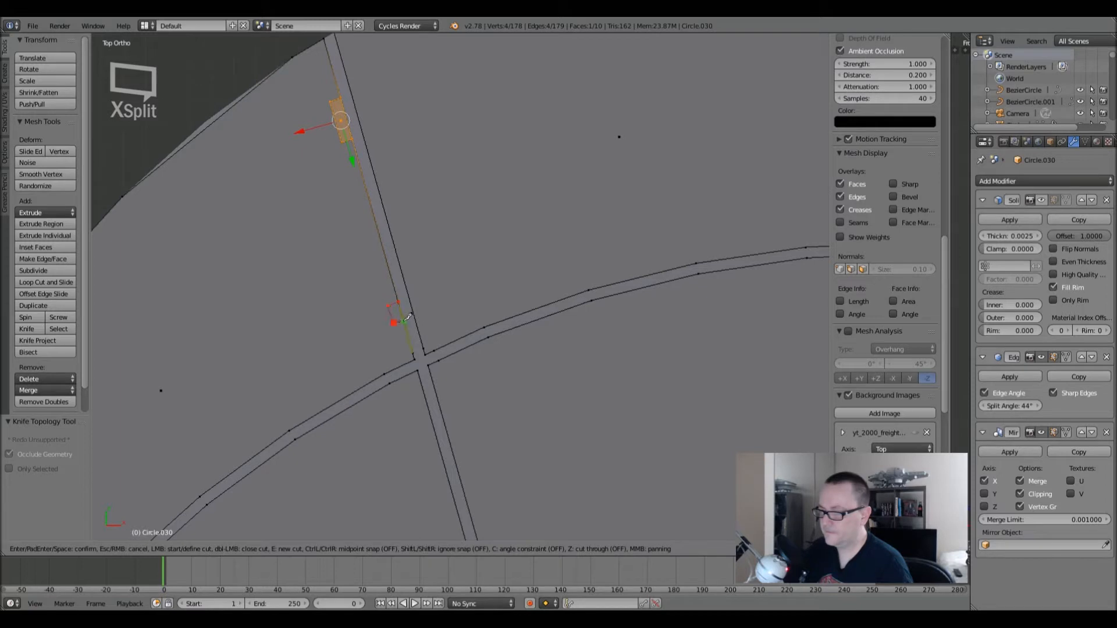
{"action": "key", "text": "Return"}
{"action": "scroll", "coordinate": [326, 107], "scroll_direction": "up", "scroll_amount": 2}
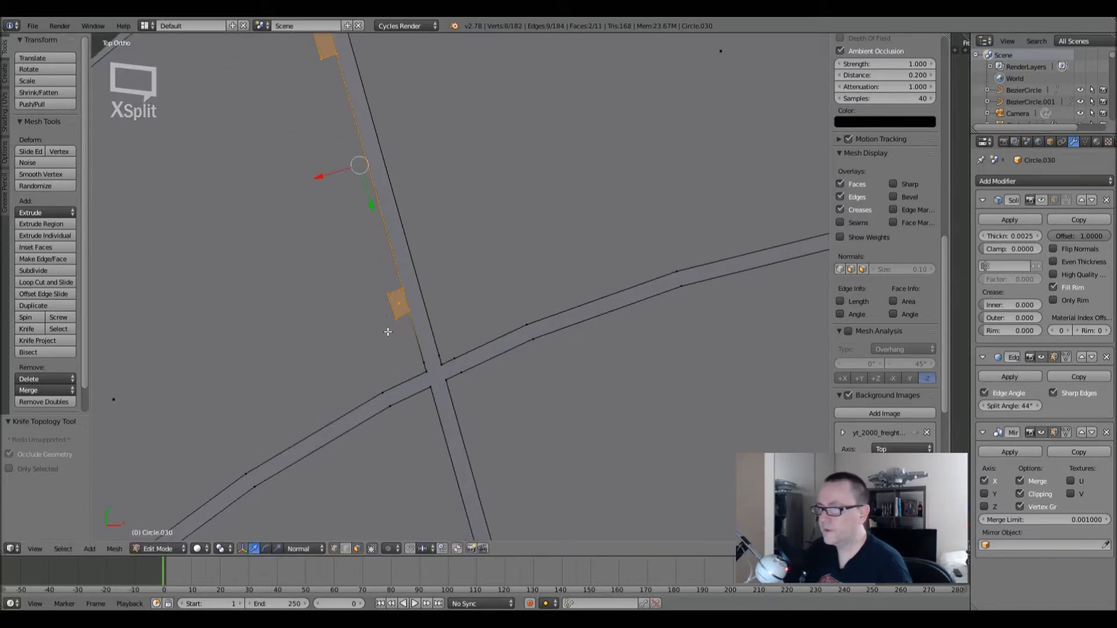
- Fine-tune the outer corners of the steep radial seam's notch near the disc rim and delete its face
{"action": "right_click", "coordinate": [347, 158]}
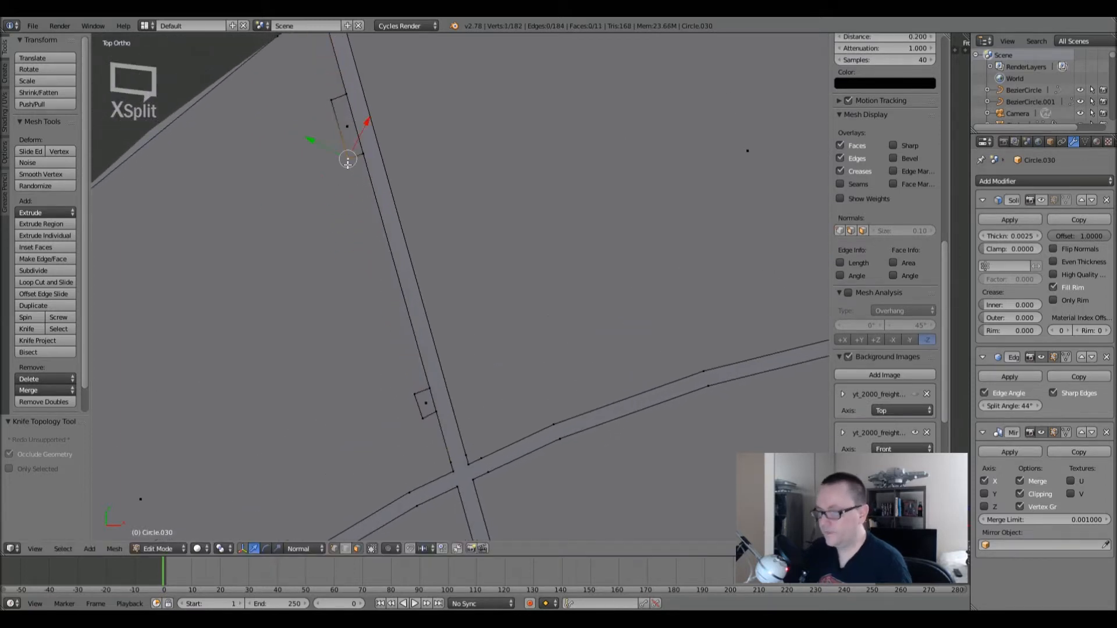
{"action": "key", "text": "g"}
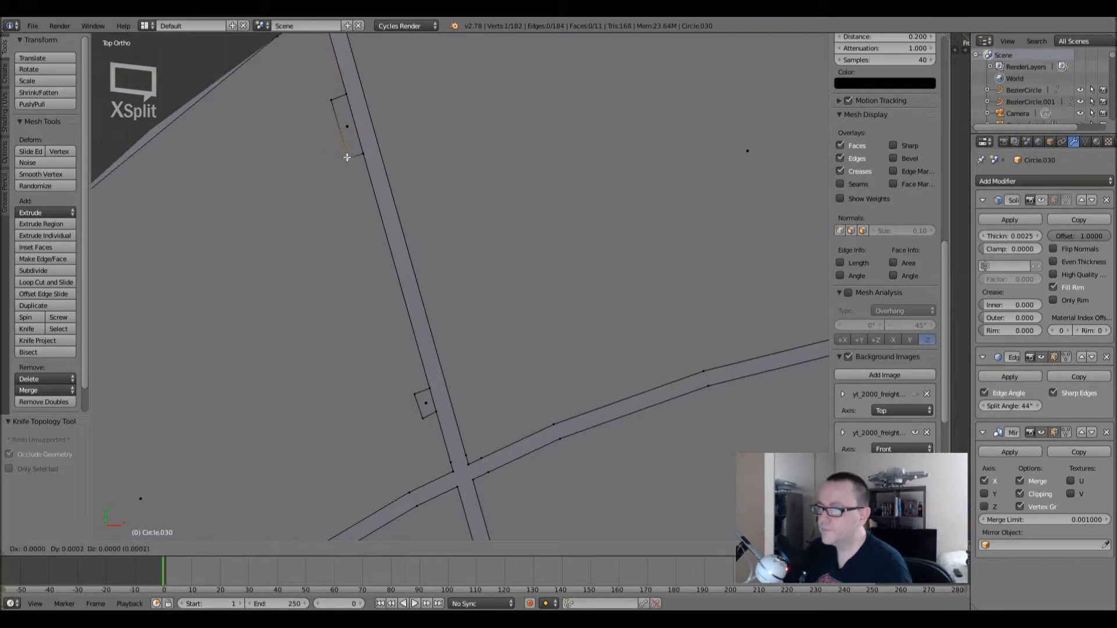
{"action": "left_click", "coordinate": [347, 157]}
{"action": "key", "text": "g"}
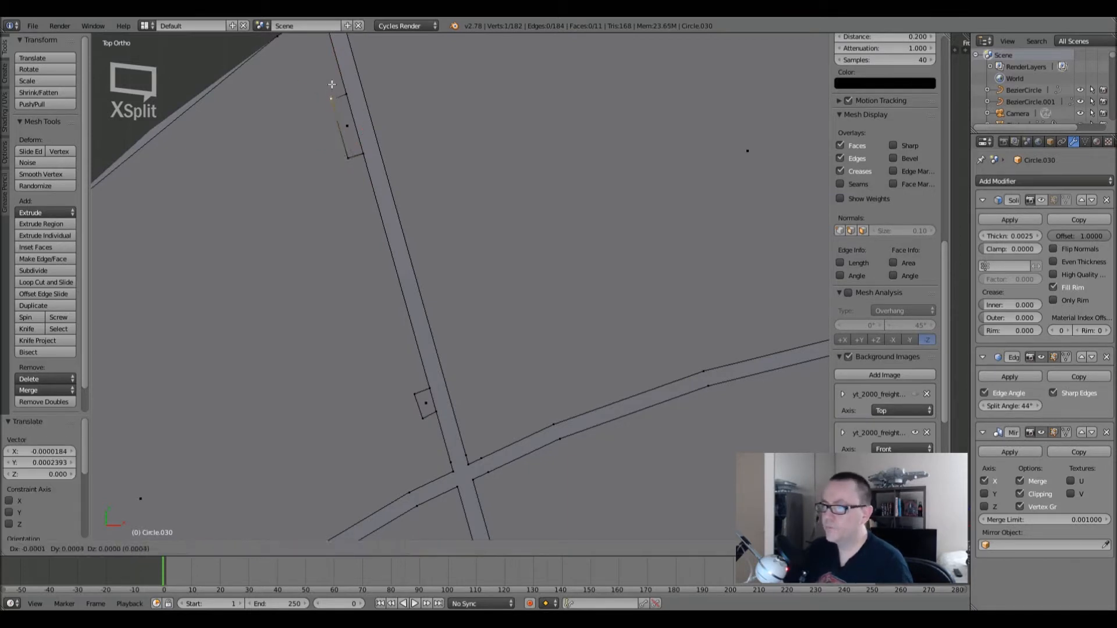
{"action": "left_click", "coordinate": [331, 78]}
{"action": "left_click", "coordinate": [346, 126]}
{"action": "key", "text": "x"}
{"action": "left_click", "coordinate": [343, 127]}
{"action": "middle_click_drag", "start_coordinate": [360, 221], "coordinate": [313, 148], "text": "shift"}
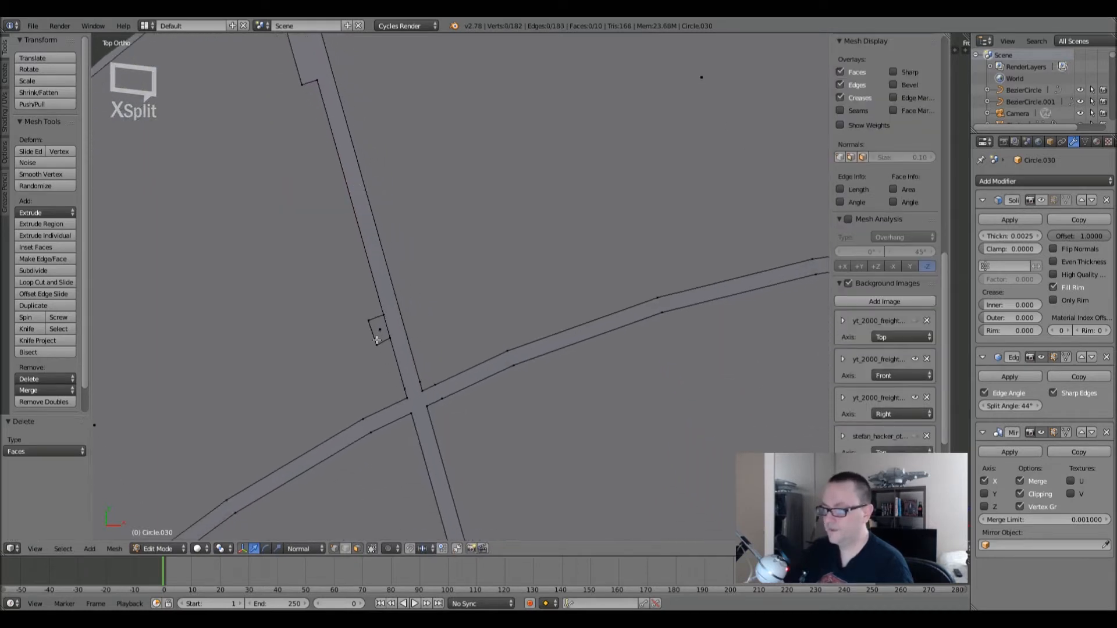
- Move the outer corners of the small notch near the ring seam junction closer to the seam and delete its face
{"action": "right_click", "coordinate": [369, 319]}
{"action": "key", "text": "g"}
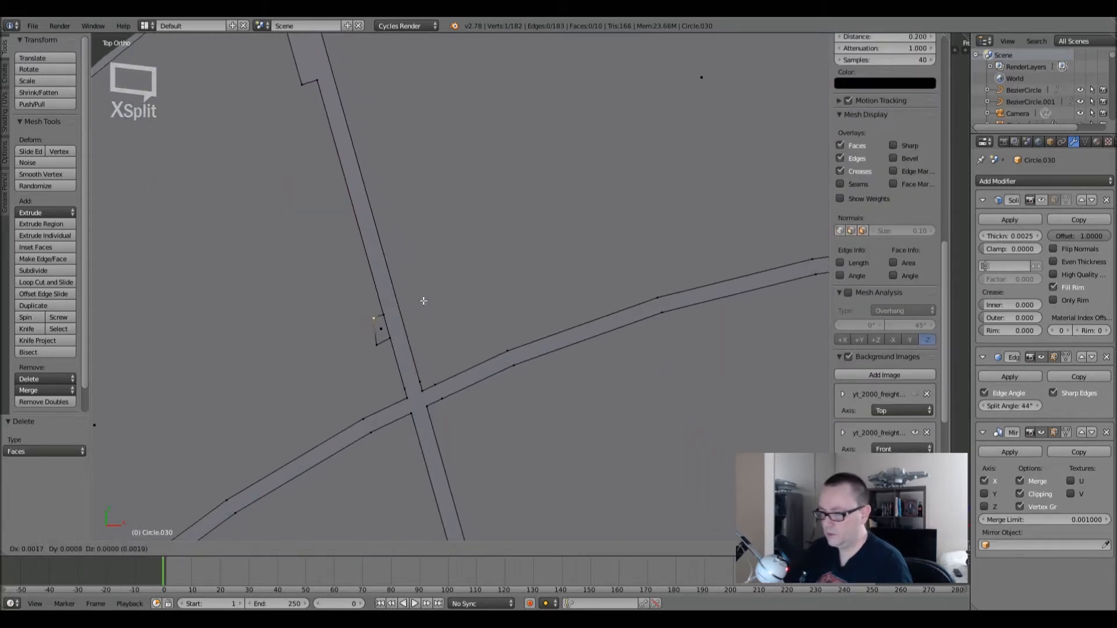
{"action": "left_click", "coordinate": [423, 300]}
{"action": "right_click", "coordinate": [396, 344]}
{"action": "key", "text": "g"}
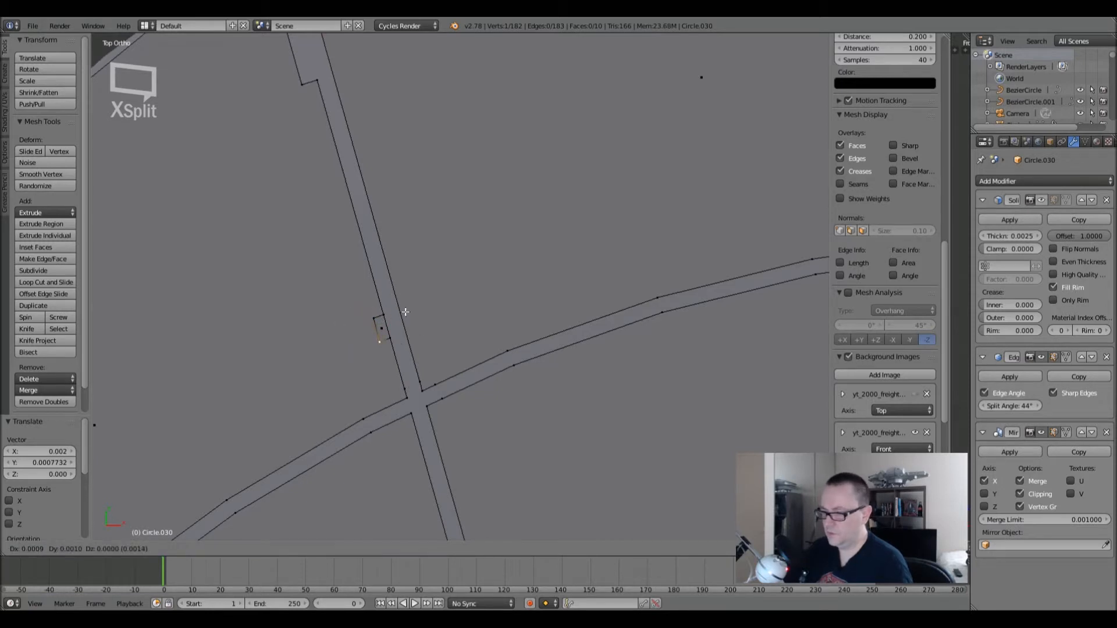
{"action": "left_click", "coordinate": [405, 313]}
{"action": "right_click", "coordinate": [376, 320]}
{"action": "key", "text": "g"}
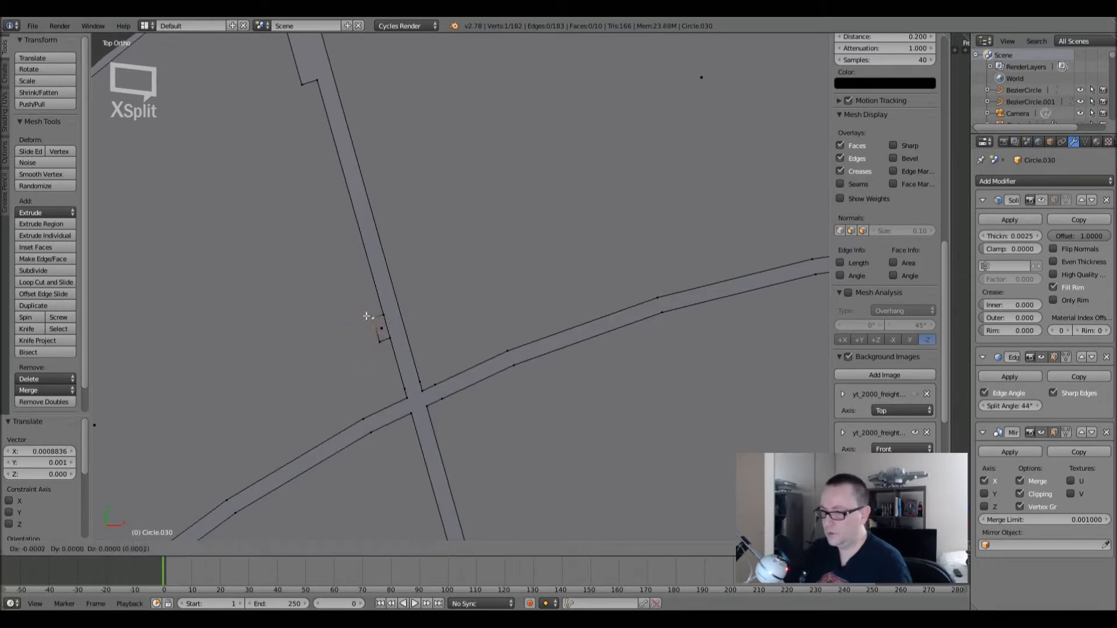
{"action": "left_click", "coordinate": [362, 319]}
{"action": "right_click", "coordinate": [381, 329]}
{"action": "key", "text": "x"}
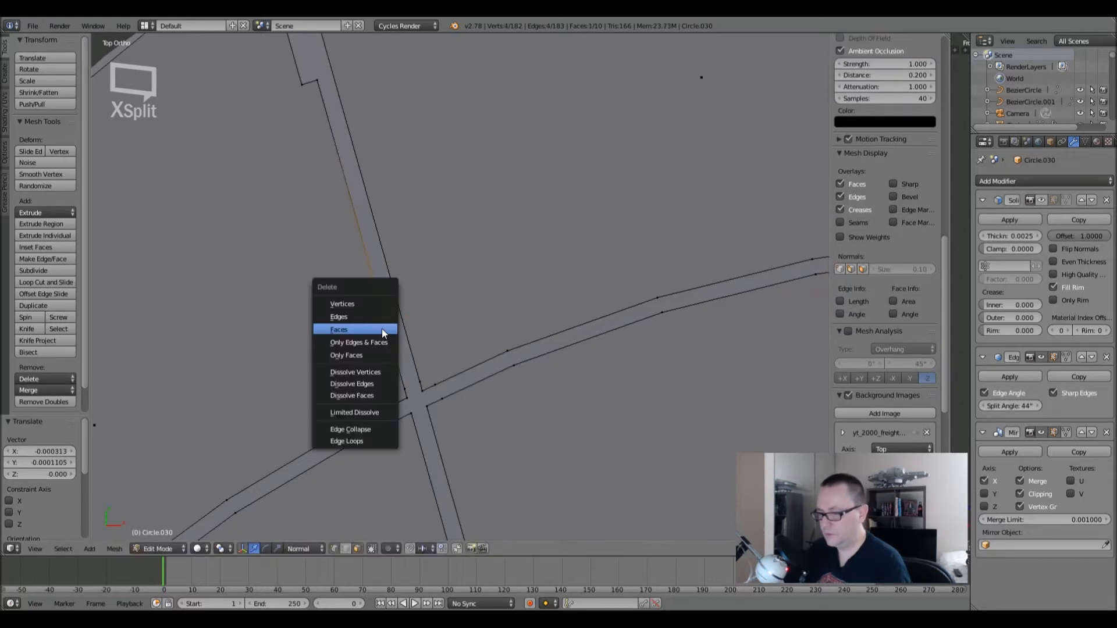
{"action": "left_click", "coordinate": [382, 329]}
- Return to Object Mode and show the layers holding the hull parts around the disc
{"action": "scroll", "coordinate": [417, 345], "scroll_direction": "down", "scroll_amount": 7}
{"action": "key", "text": "Tab"}
{"action": "middle_click_drag", "start_coordinate": [427, 375], "coordinate": [421, 351], "text": "shift"}
{"action": "scroll", "coordinate": [379, 249], "scroll_direction": "down", "scroll_amount": 4}
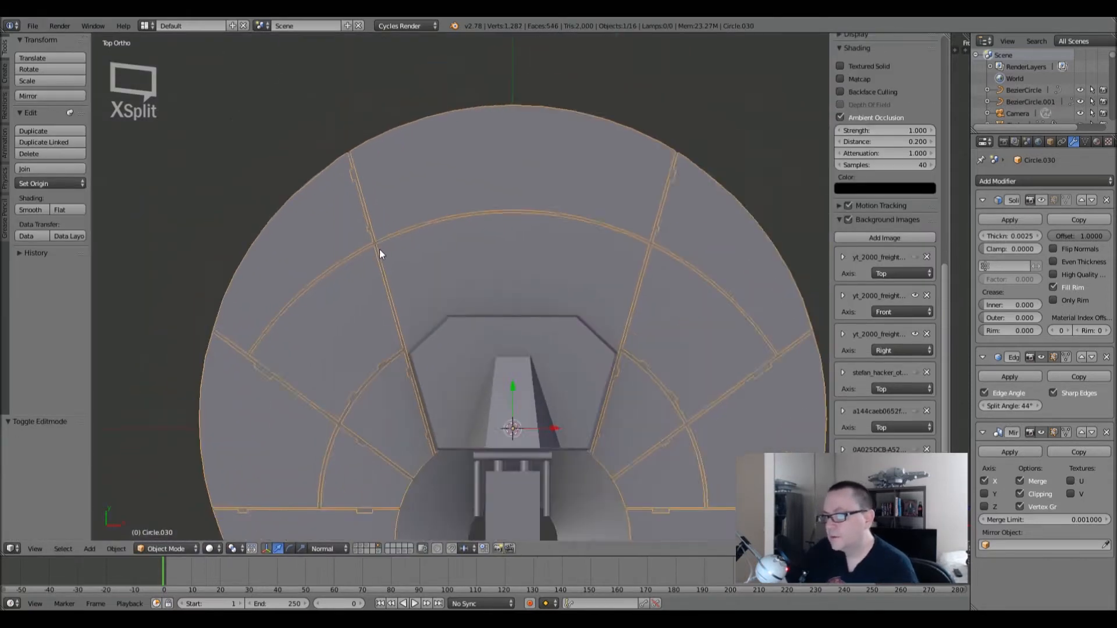
{"action": "scroll", "coordinate": [430, 291], "scroll_direction": "up", "scroll_amount": 2}
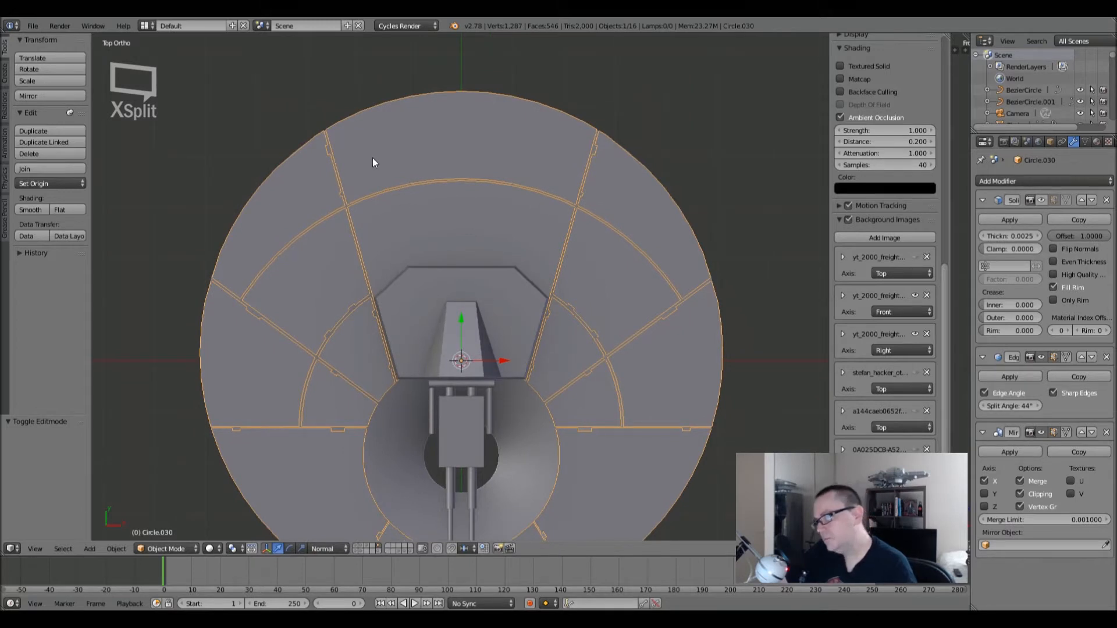
{"action": "left_click", "coordinate": [365, 544], "text": "shift"}
{"action": "left_click", "coordinate": [356, 546], "text": "shift"}
{"action": "left_click", "coordinate": [362, 547], "text": "shift"}
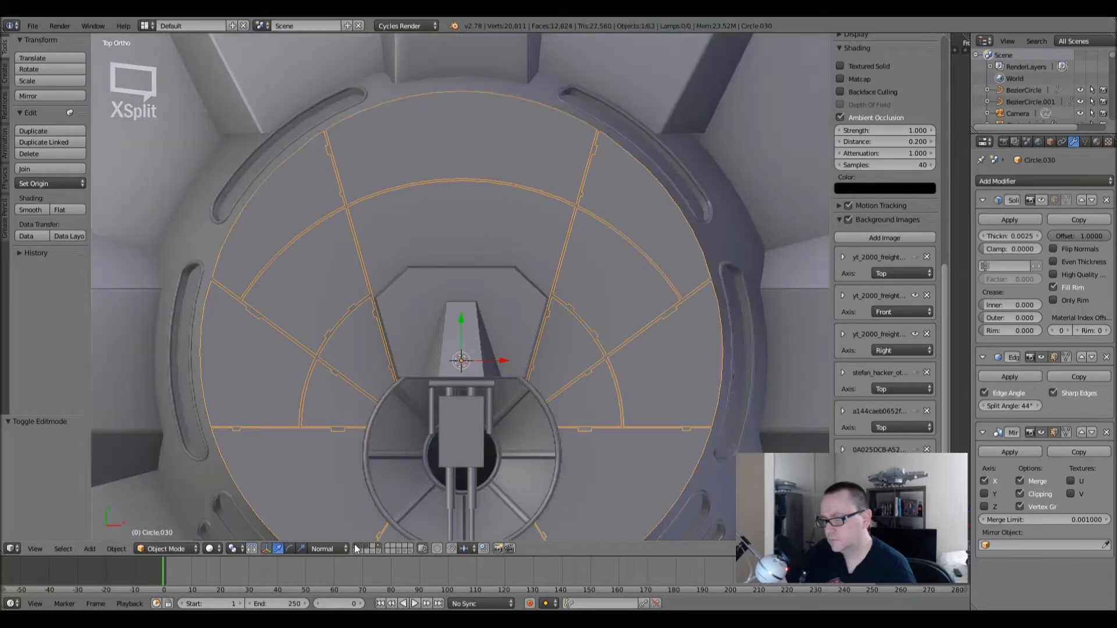
{"action": "left_click", "coordinate": [362, 548], "text": "shift"}
- Turn on the viewport display of the disc's Solidify modifier and examine the notched seams around the gun turret
{"action": "middle_click_drag", "start_coordinate": [489, 419], "coordinate": [444, 313]}
{"action": "key", "text": "a"}
{"action": "key", "text": "a"}
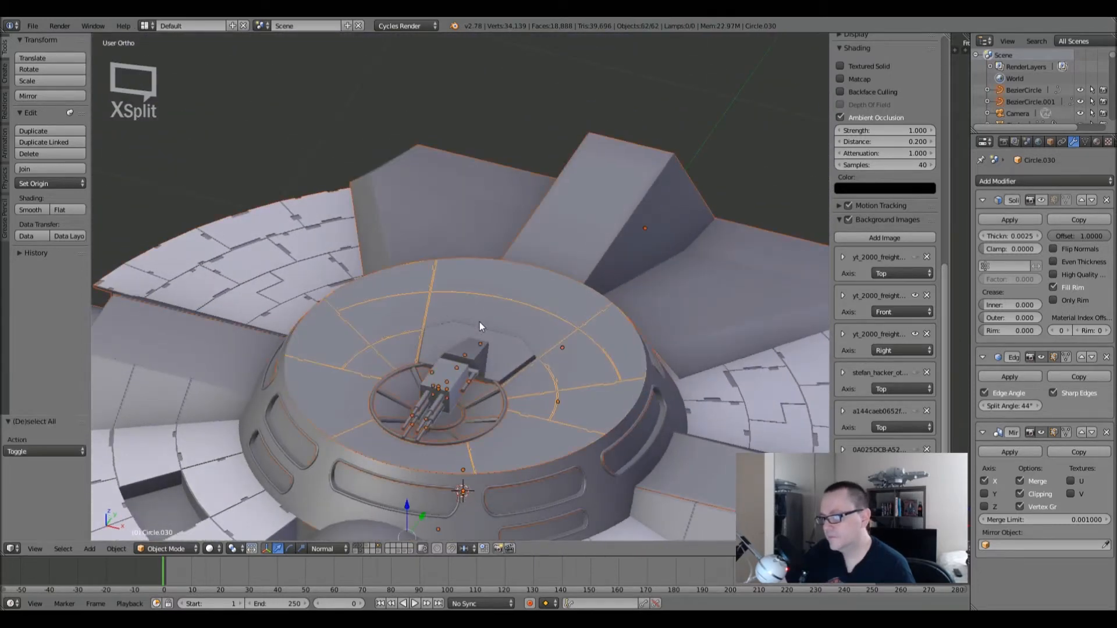
{"action": "middle_click_drag", "start_coordinate": [483, 339], "coordinate": [448, 392]}
{"action": "left_click", "coordinate": [1042, 200]}
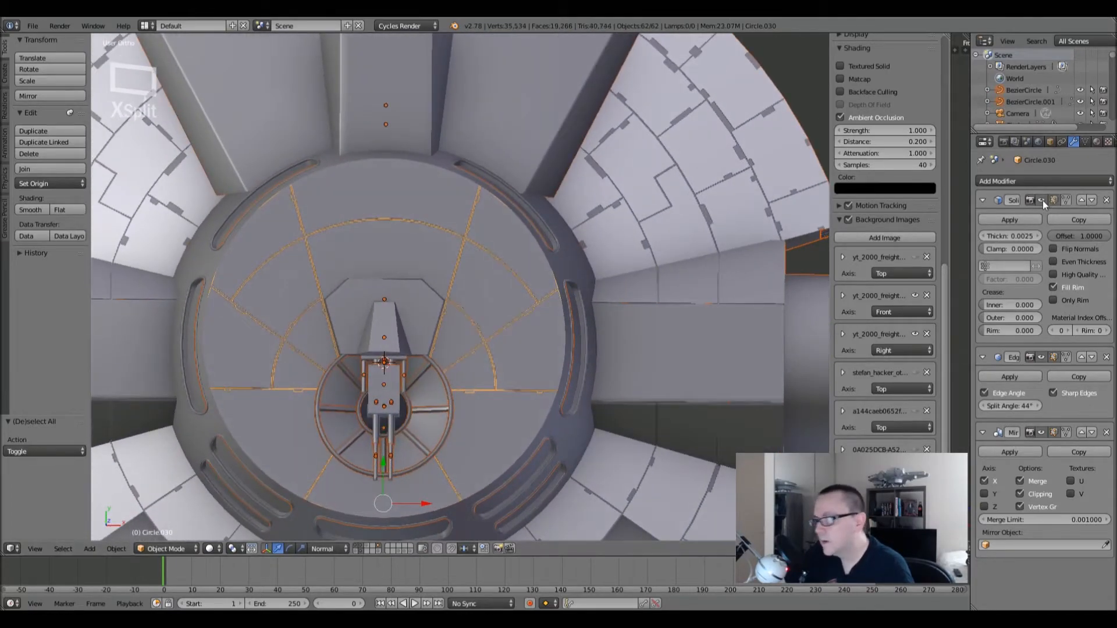
{"action": "middle_click_drag", "start_coordinate": [400, 347], "coordinate": [344, 277]}
{"action": "key", "text": "a"}
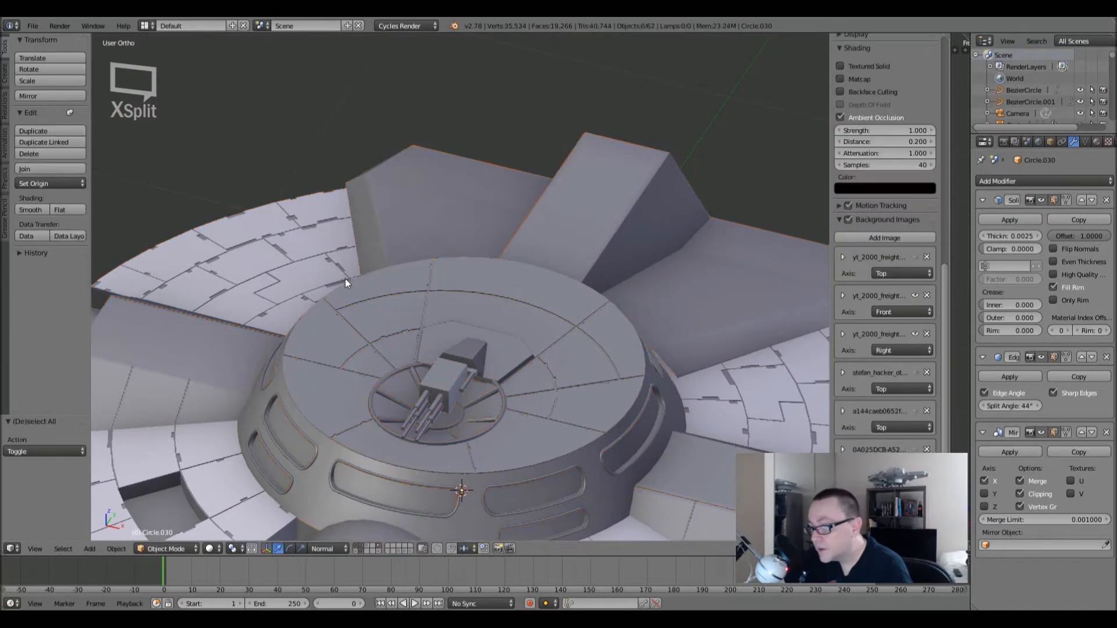
{"action": "scroll", "coordinate": [344, 278], "scroll_direction": "up", "scroll_amount": 5}
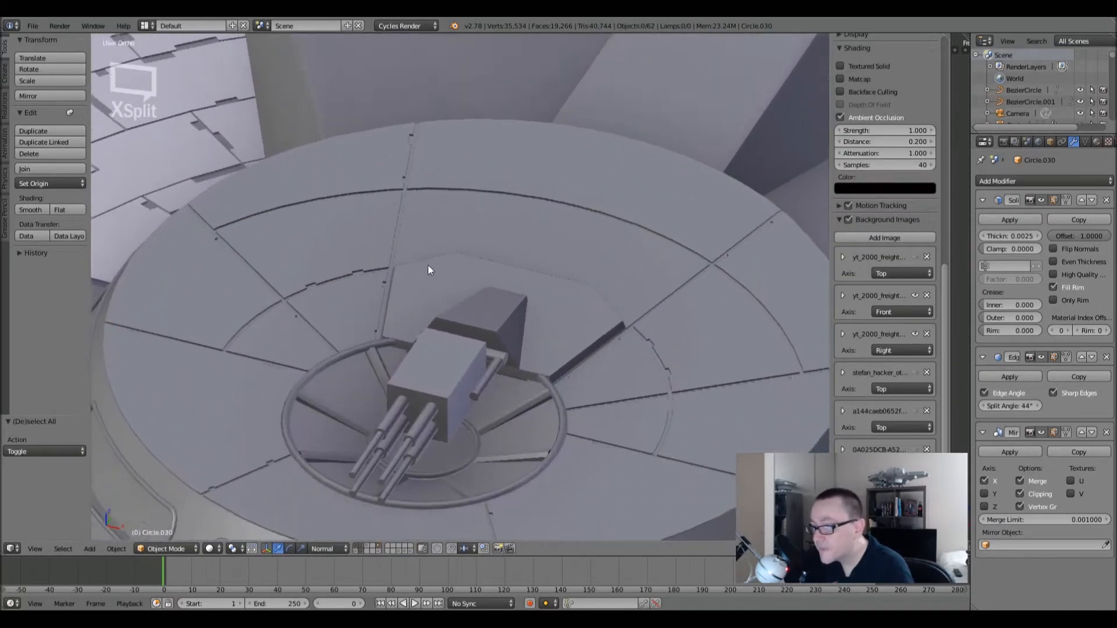
{"action": "middle_click_drag", "start_coordinate": [424, 211], "coordinate": [426, 200], "text": "shift"}
{"action": "middle_click_drag", "start_coordinate": [437, 242], "coordinate": [446, 309]}
{"action": "scroll", "coordinate": [416, 268], "scroll_direction": "up", "scroll_amount": 2}
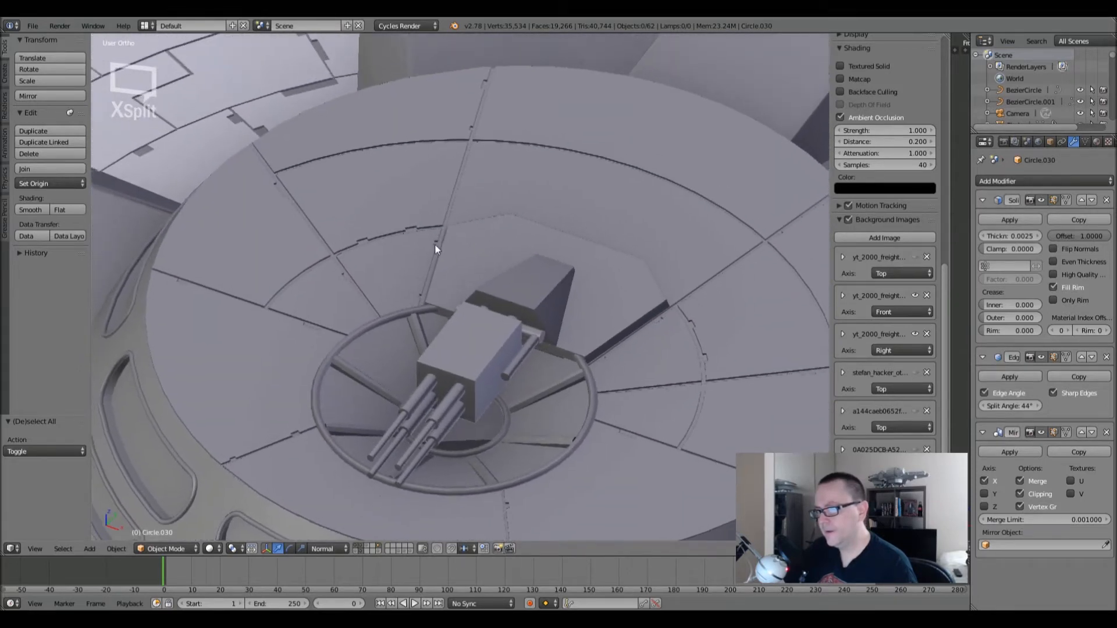
{"action": "middle_click_drag", "start_coordinate": [448, 256], "coordinate": [416, 242], "text": "shift"}
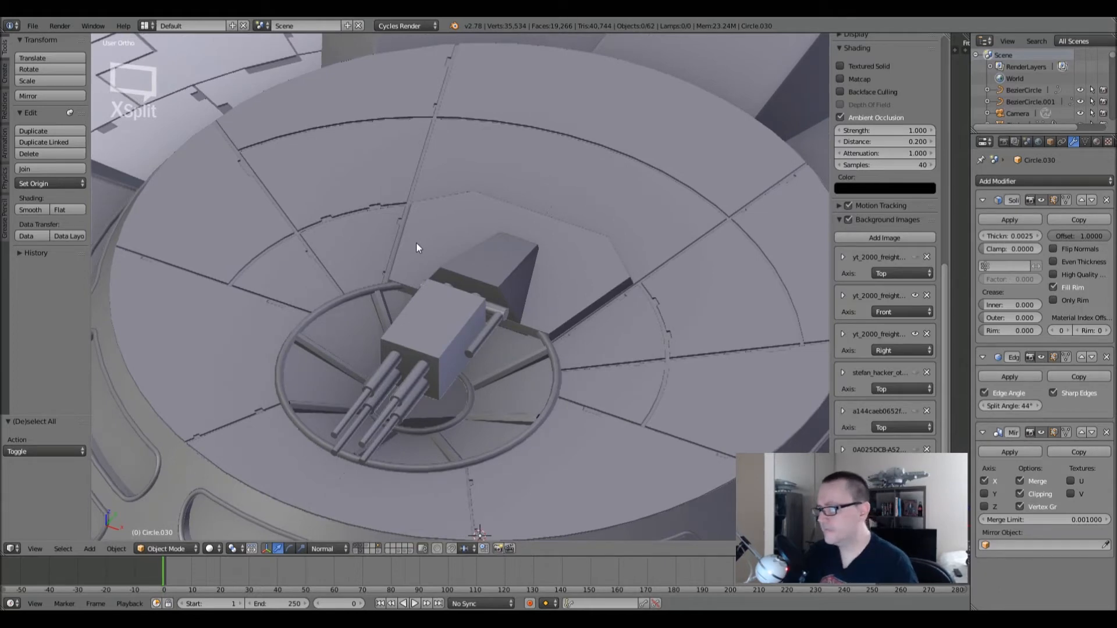
{"action": "scroll", "coordinate": [440, 218], "scroll_direction": "down", "scroll_amount": 1}
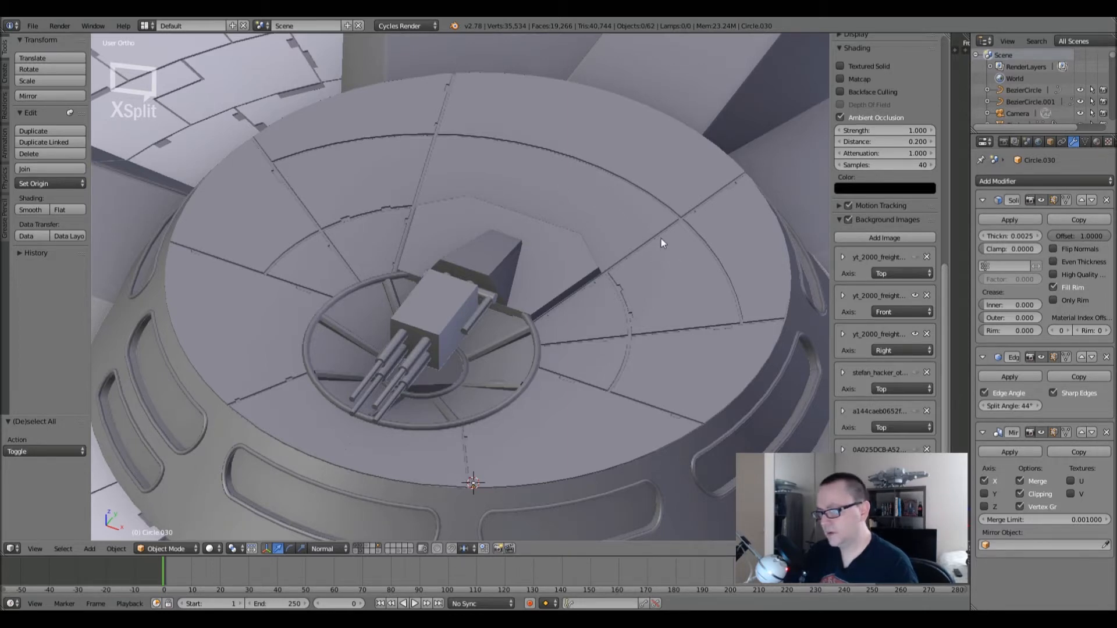
- Knife a long rectangular notch outline into the left edge of the steep radial seam, just inward of the outer ring seam junction
{"action": "key", "text": "KP_7"}
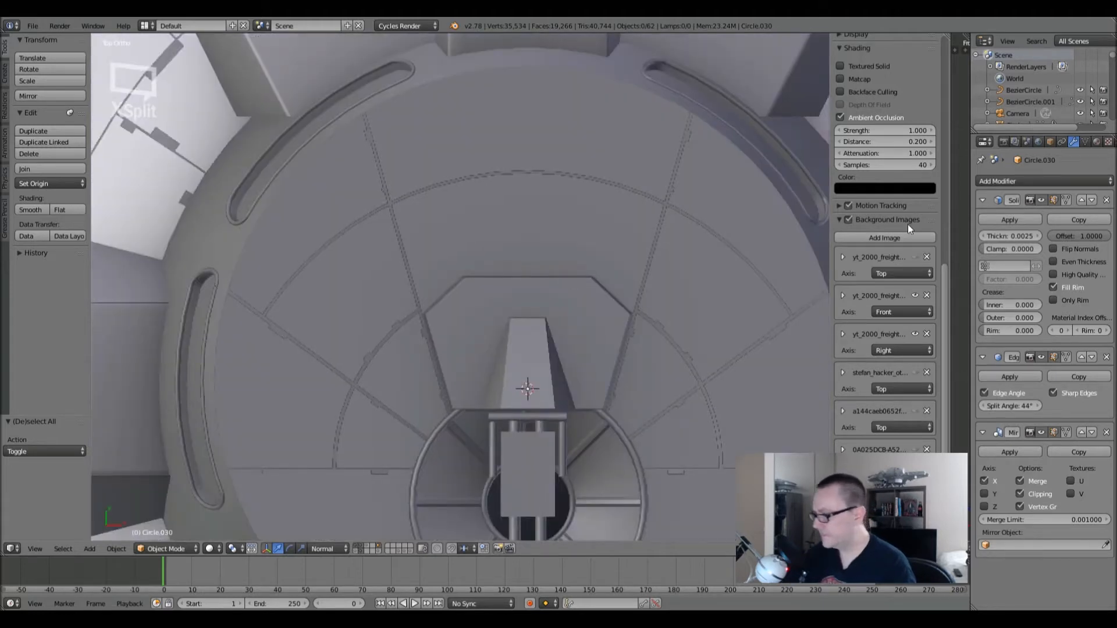
{"action": "scroll", "coordinate": [399, 248], "scroll_direction": "up", "scroll_amount": 1}
{"action": "scroll", "coordinate": [399, 248], "scroll_direction": "up", "scroll_amount": 2}
{"action": "key", "text": "Tab"}
{"action": "scroll", "coordinate": [400, 249], "scroll_direction": "up", "scroll_amount": 2}
{"action": "scroll", "coordinate": [396, 250], "scroll_direction": "down", "scroll_amount": 2}
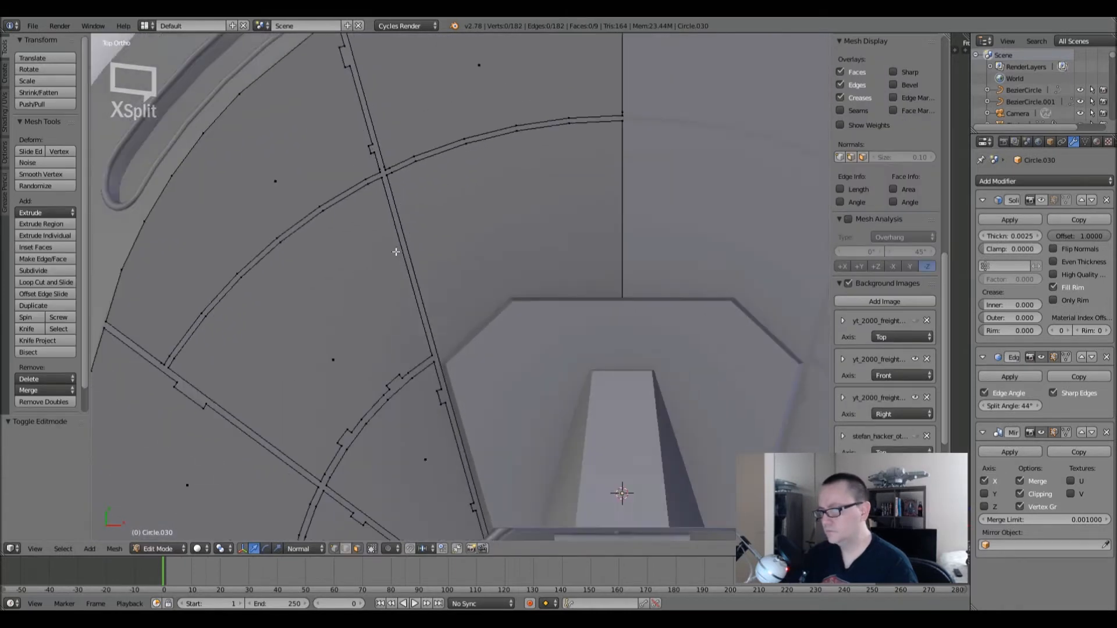
{"action": "mouse_move", "coordinate": [402, 273]}
{"action": "middle_mouse_down", "text": "shift"}
{"action": "mouse_move", "coordinate": [394, 239]}
{"action": "mouse_move", "coordinate": [403, 288]}
{"action": "middle_mouse_up", "text": "shift"}
{"action": "scroll", "coordinate": [391, 250], "scroll_direction": "up", "scroll_amount": 5}
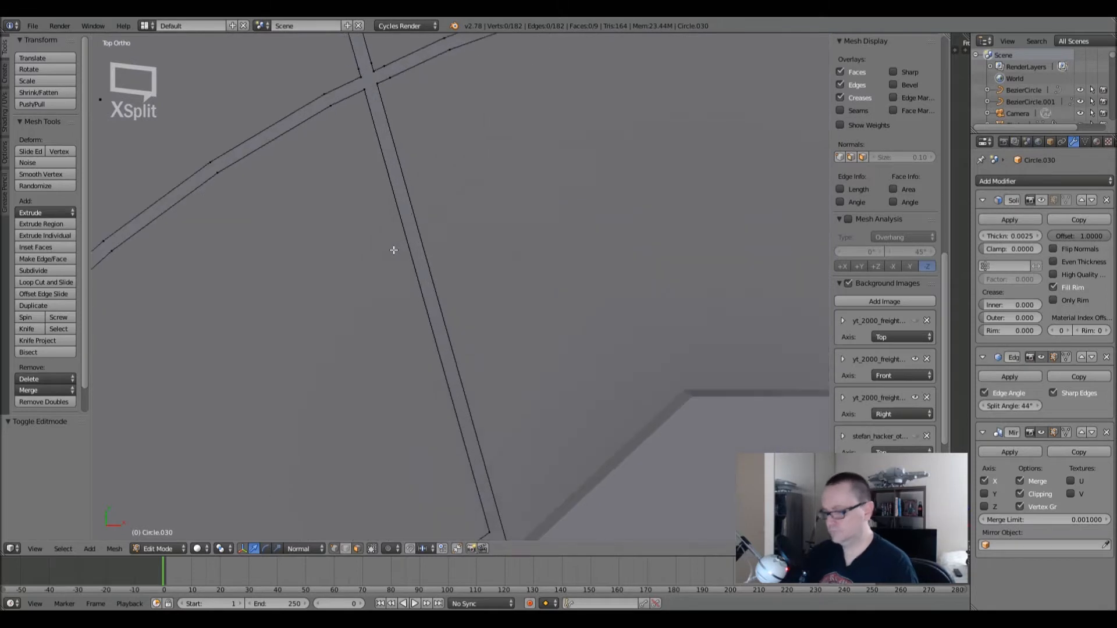
{"action": "key", "text": "k"}
{"action": "left_click", "coordinate": [394, 195]}
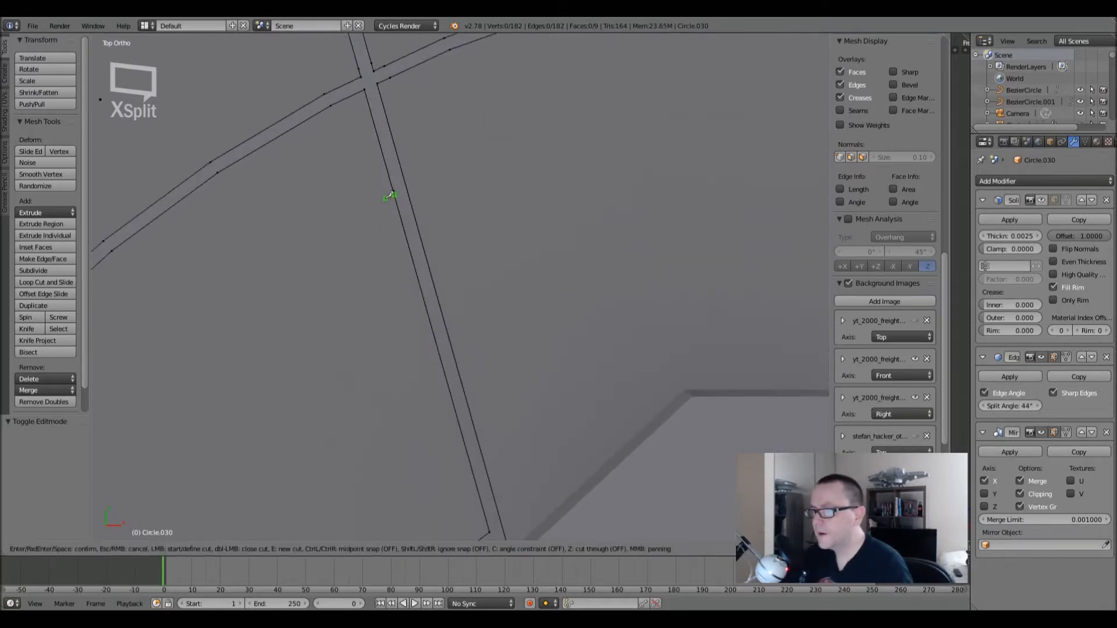
{"action": "left_click", "coordinate": [383, 200]}
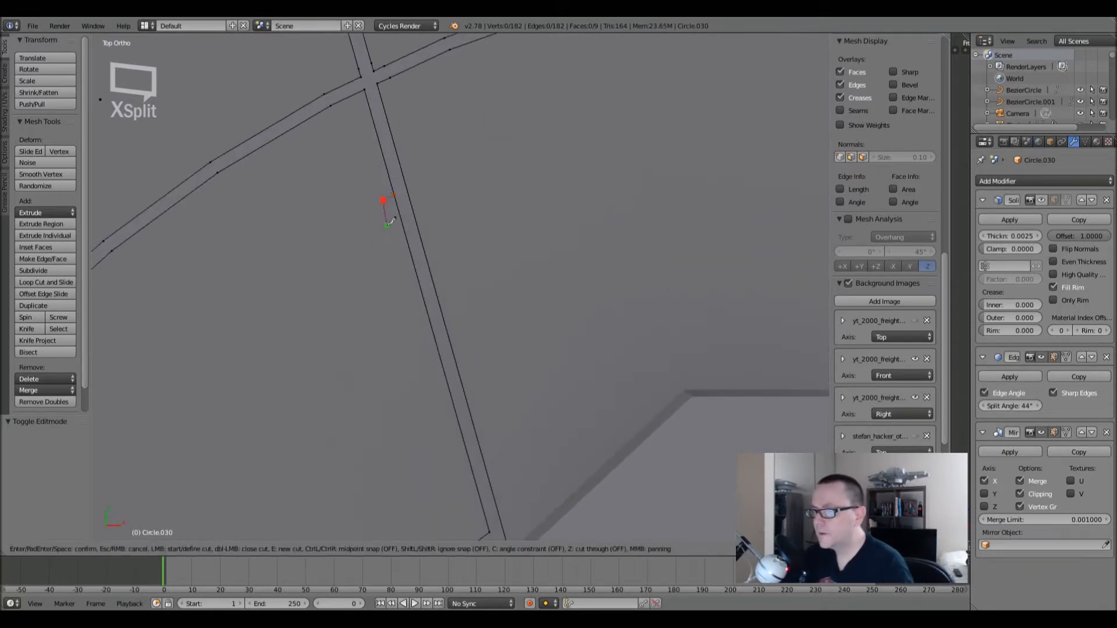
{"action": "left_click", "coordinate": [399, 256]}
{"action": "left_click", "coordinate": [411, 251]}
{"action": "key", "text": "Return"}
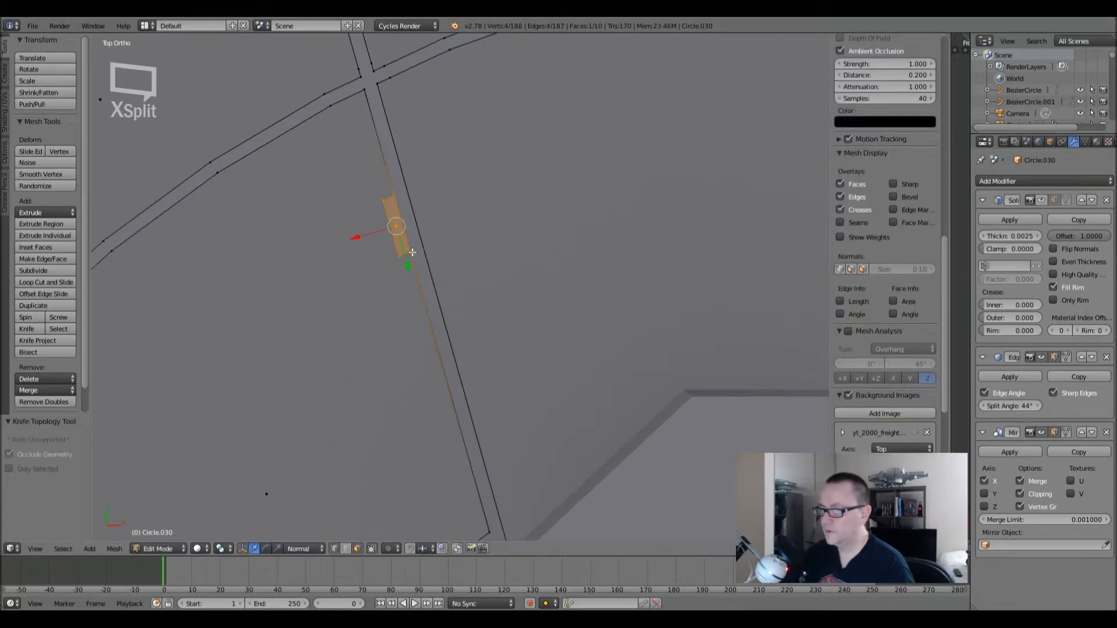
- Nudge the upper outer corner of the steep radial seam's new long notch and delete its face
{"action": "right_click", "coordinate": [382, 201]}
{"action": "key", "text": "g"}
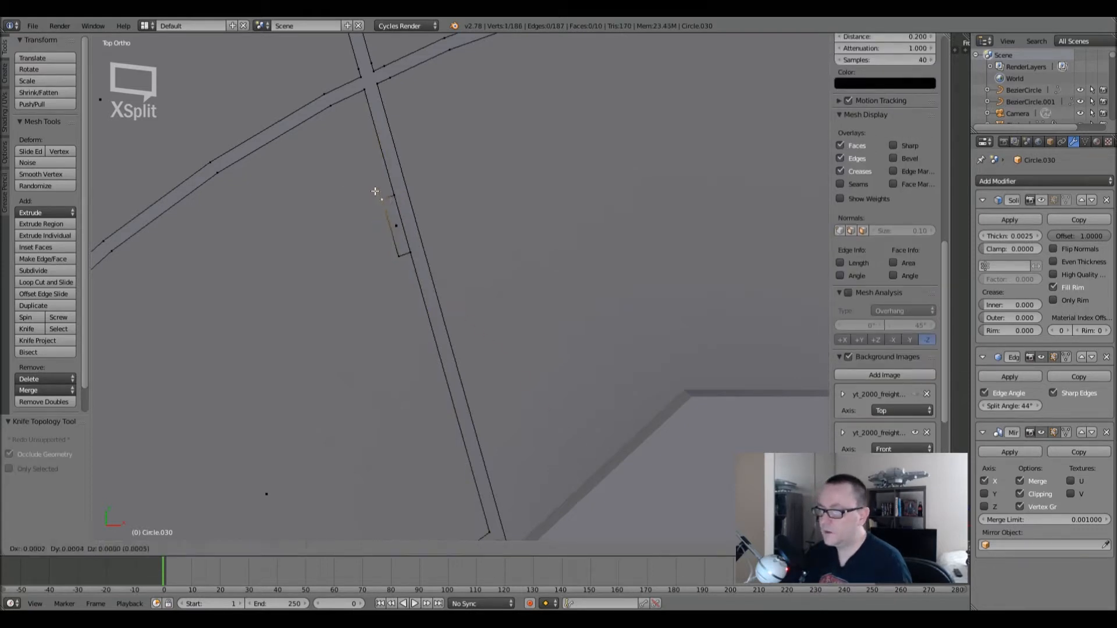
{"action": "left_click", "coordinate": [375, 191]}
{"action": "right_click", "coordinate": [394, 225]}
{"action": "key", "text": "x"}
{"action": "left_click", "coordinate": [395, 225]}
- Return to Object Mode, turn on the Solidify modifier's viewport display and inspect the disc in perspective with the surrounding hull
{"action": "scroll", "coordinate": [449, 272], "scroll_direction": "down", "scroll_amount": 8}
{"action": "key", "text": "Tab"}
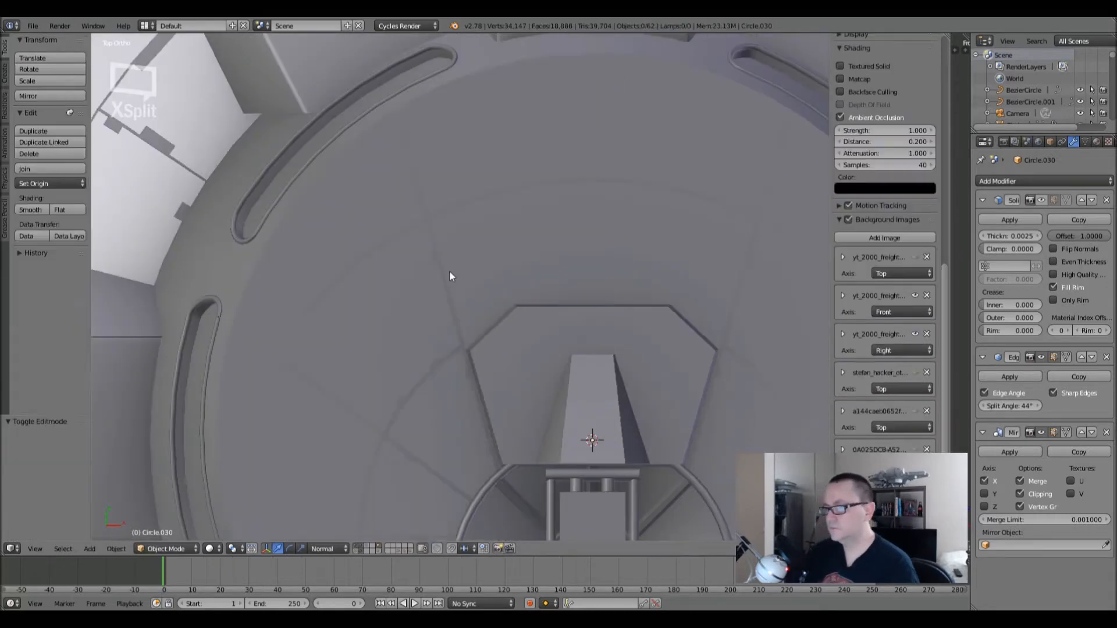
{"action": "mouse_move", "coordinate": [449, 271]}
{"action": "middle_mouse_down"}
{"action": "mouse_move", "coordinate": [464, 302]}
{"action": "mouse_move", "coordinate": [451, 286]}
{"action": "middle_mouse_up"}
{"action": "left_click", "coordinate": [1044, 200]}
{"action": "mouse_move", "coordinate": [732, 239]}
{"action": "middle_mouse_down"}
{"action": "mouse_move", "coordinate": [568, 254]}
{"action": "mouse_move", "coordinate": [645, 304]}
{"action": "mouse_move", "coordinate": [522, 212]}
{"action": "middle_mouse_up"}
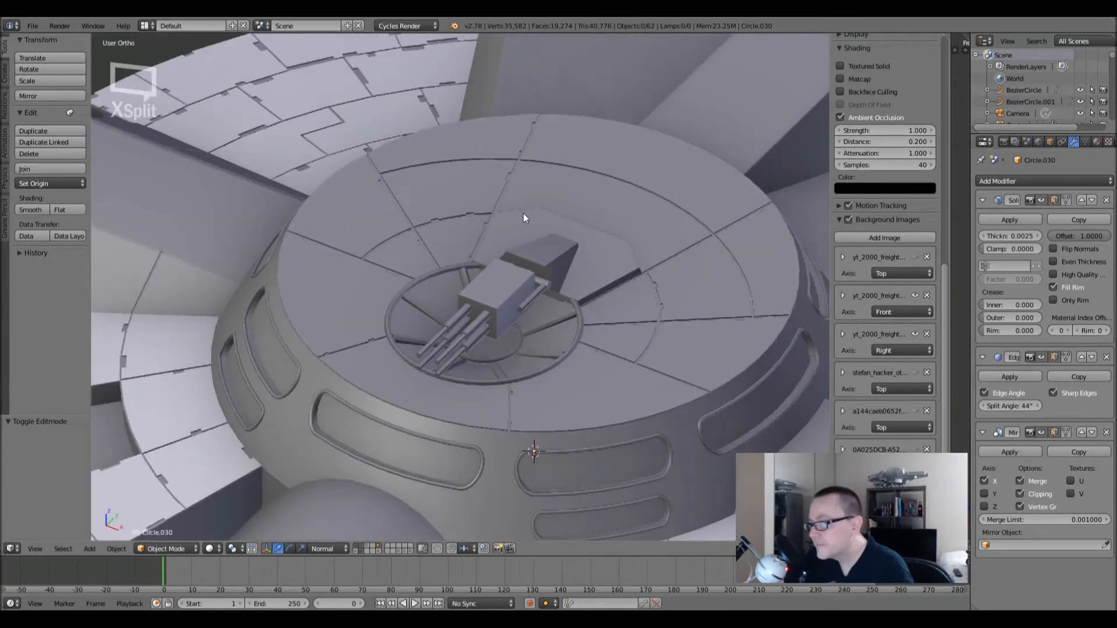
{"action": "scroll", "coordinate": [522, 213], "scroll_direction": "down", "scroll_amount": 1}
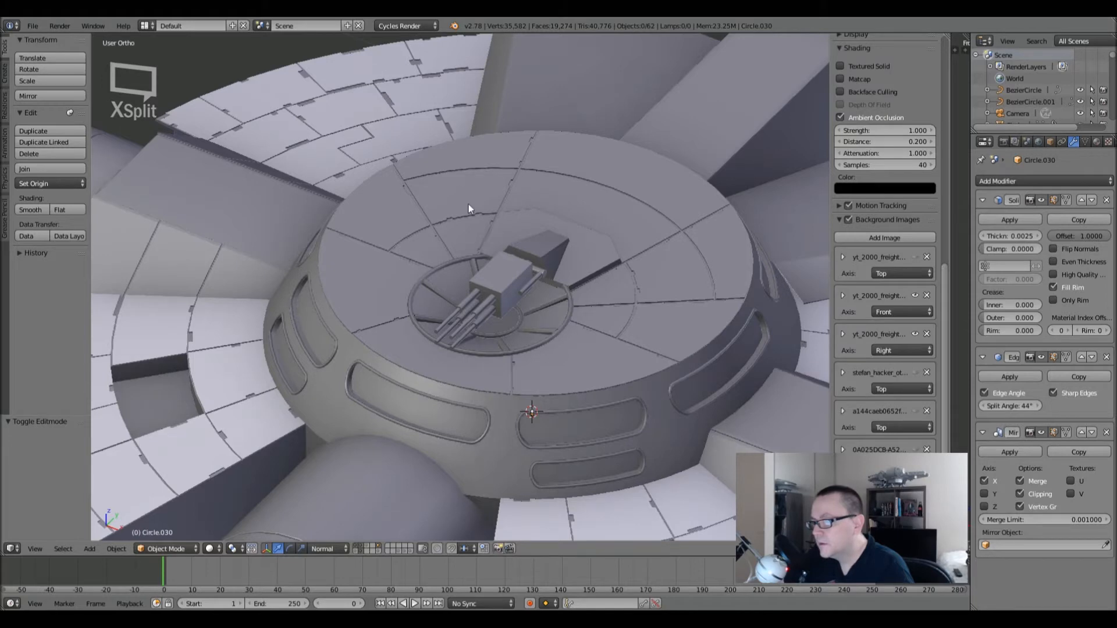
{"action": "scroll", "coordinate": [425, 176], "scroll_direction": "up", "scroll_amount": 2}
{"action": "middle_click_drag", "start_coordinate": [428, 182], "coordinate": [488, 287]}
{"action": "middle_click_drag", "start_coordinate": [441, 403], "coordinate": [451, 339]}
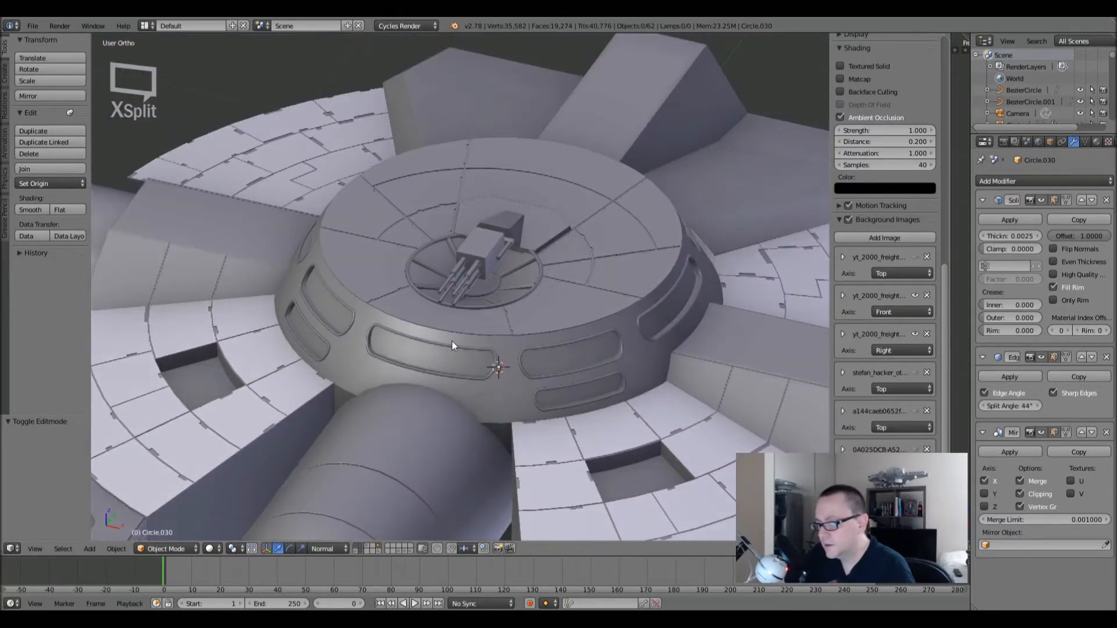
- Show the additional layer with the panel seams on the sloped side wall below the disc
{"action": "left_click", "coordinate": [378, 549], "text": "shift"}
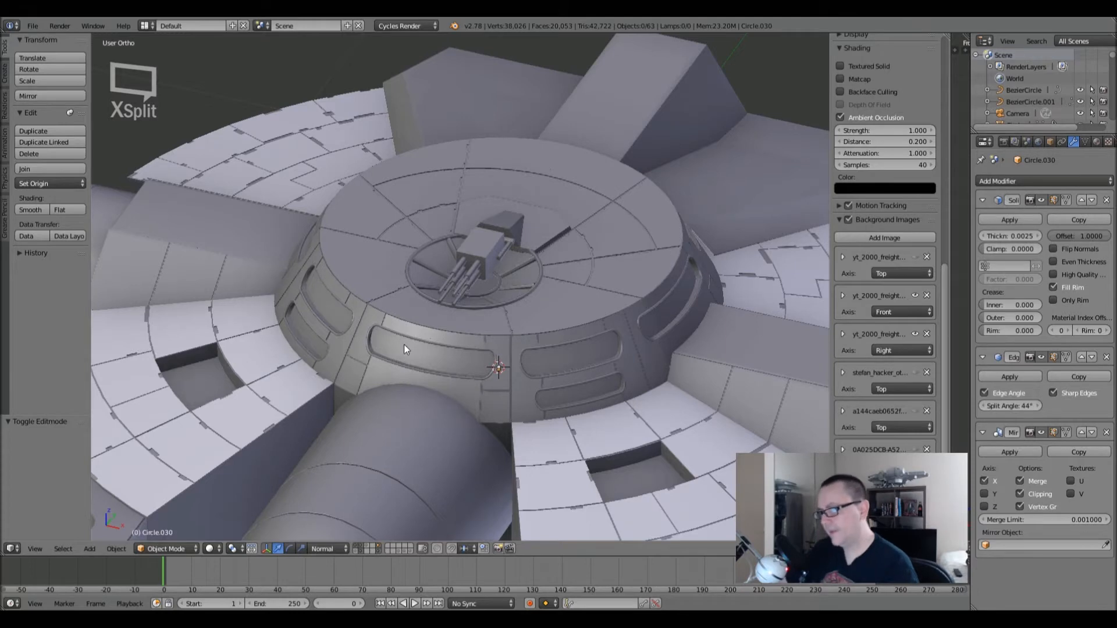
{"action": "scroll", "coordinate": [504, 378], "scroll_direction": "down", "scroll_amount": 1}
{"action": "middle_click_drag", "start_coordinate": [521, 361], "coordinate": [470, 306], "text": "shift"}
{"action": "scroll", "coordinate": [476, 321], "scroll_direction": "up", "scroll_amount": 1}
{"action": "key", "text": "Tab"}
{"action": "key", "text": "Tab"}
{"action": "key", "text": "Tab"}
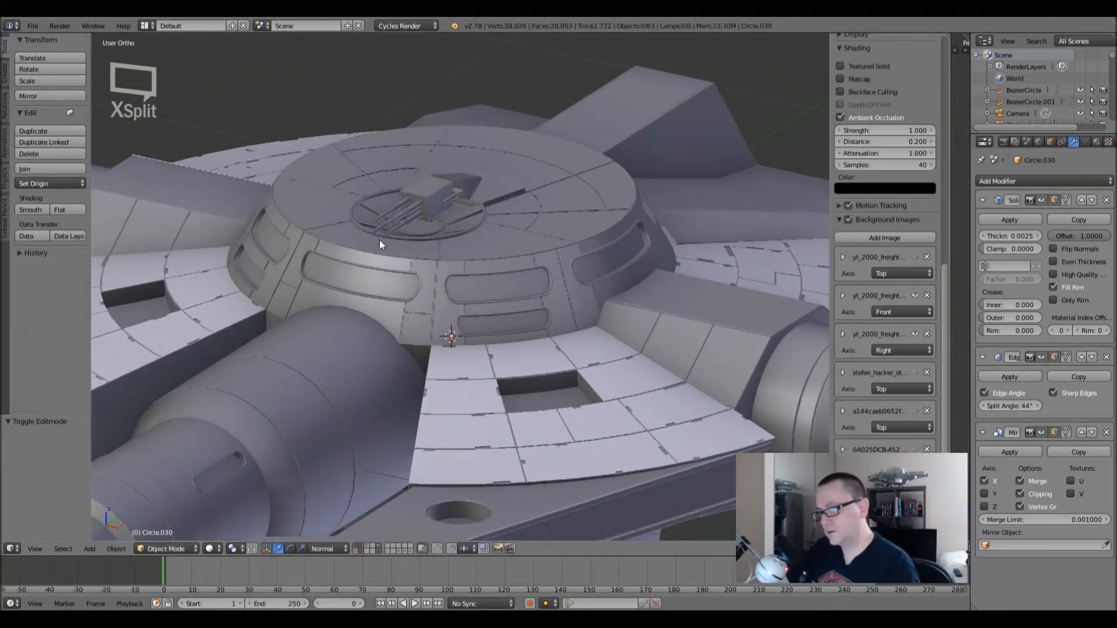
{"action": "key", "text": "Tab"}
{"action": "key", "text": "a"}
{"action": "key", "text": "a"}
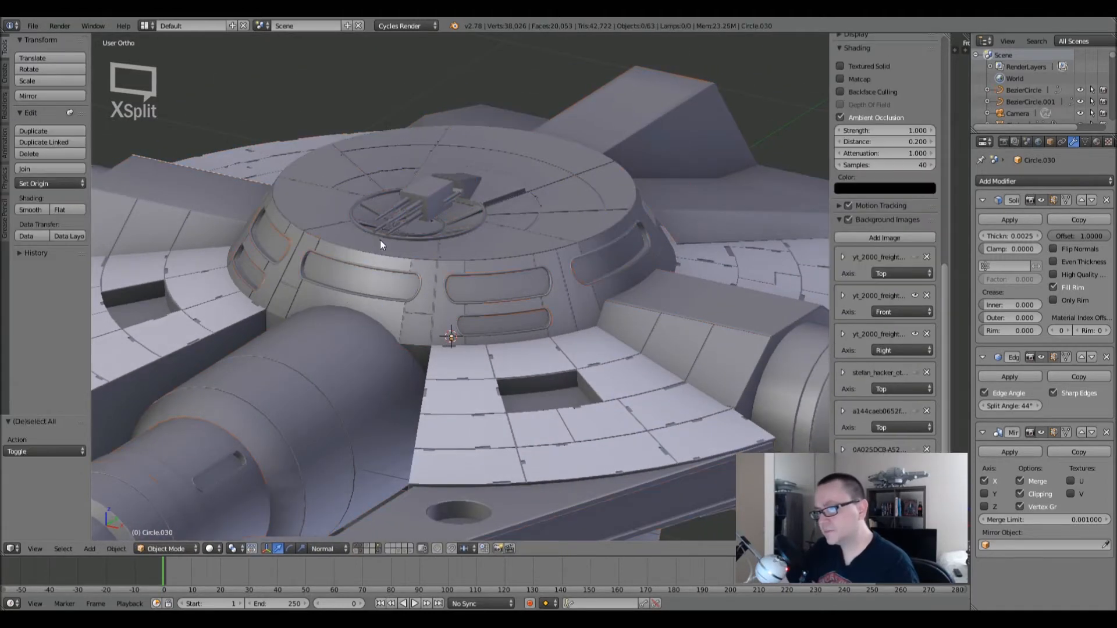
- Examine the disc's rim and outer seams up close in Edit Mode, and return to Object Mode with nothing selected
{"action": "right_click", "coordinate": [319, 226]}
{"action": "key", "text": "Tab"}
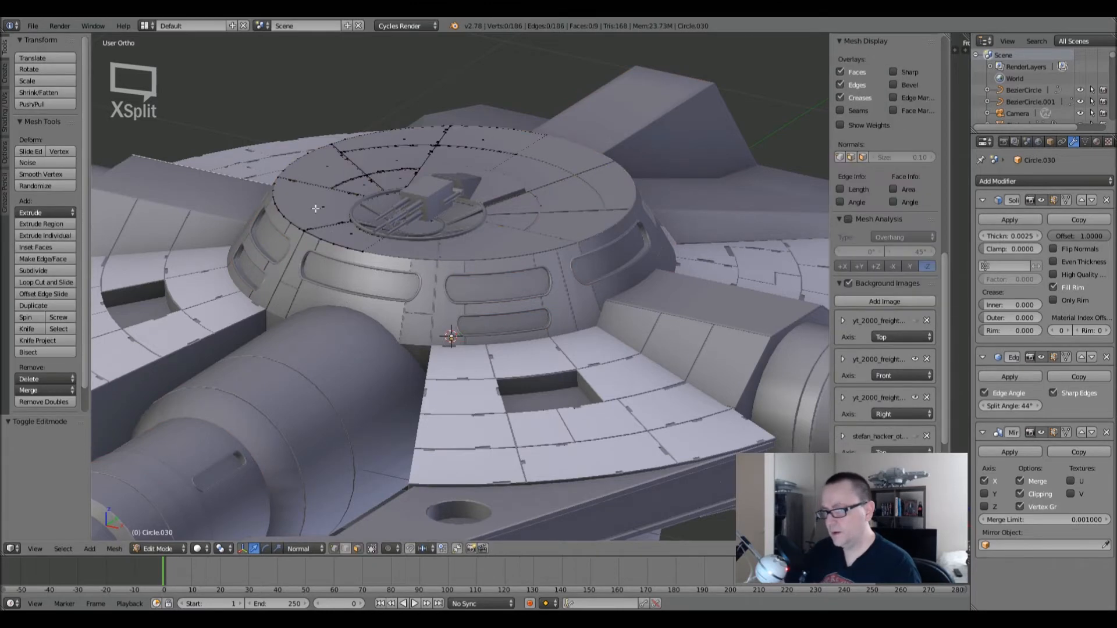
{"action": "key", "text": "KP_7"}
{"action": "middle_click_drag", "start_coordinate": [171, 266], "coordinate": [316, 37], "text": "shift"}
{"action": "scroll", "coordinate": [281, 282], "scroll_direction": "up", "scroll_amount": 6}
{"action": "scroll", "coordinate": [317, 448], "scroll_direction": "up", "scroll_amount": 3}
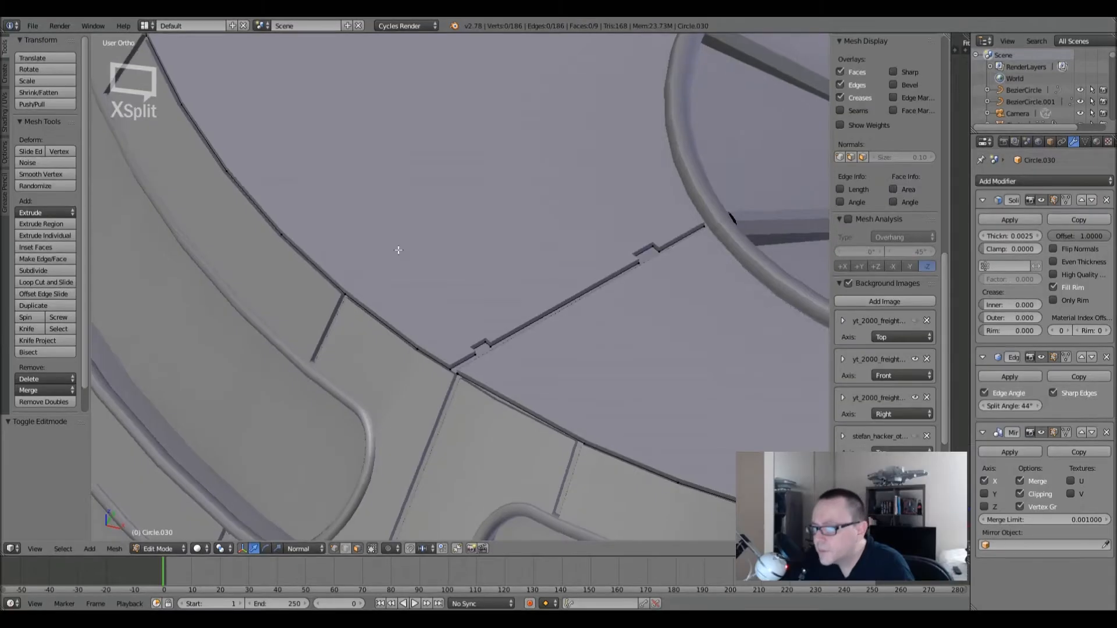
{"action": "scroll", "coordinate": [398, 250], "scroll_direction": "down", "scroll_amount": 3}
{"action": "middle_click_drag", "start_coordinate": [399, 250], "coordinate": [391, 326]}
{"action": "scroll", "coordinate": [459, 336], "scroll_direction": "up", "scroll_amount": 6}
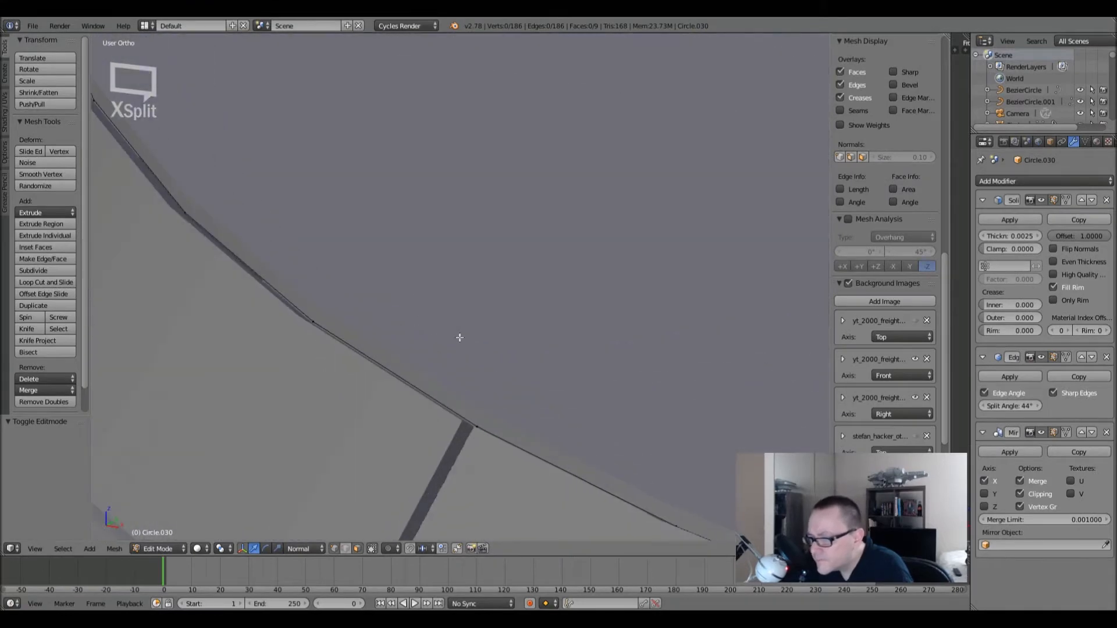
{"action": "middle_click_drag", "start_coordinate": [458, 337], "coordinate": [390, 352]}
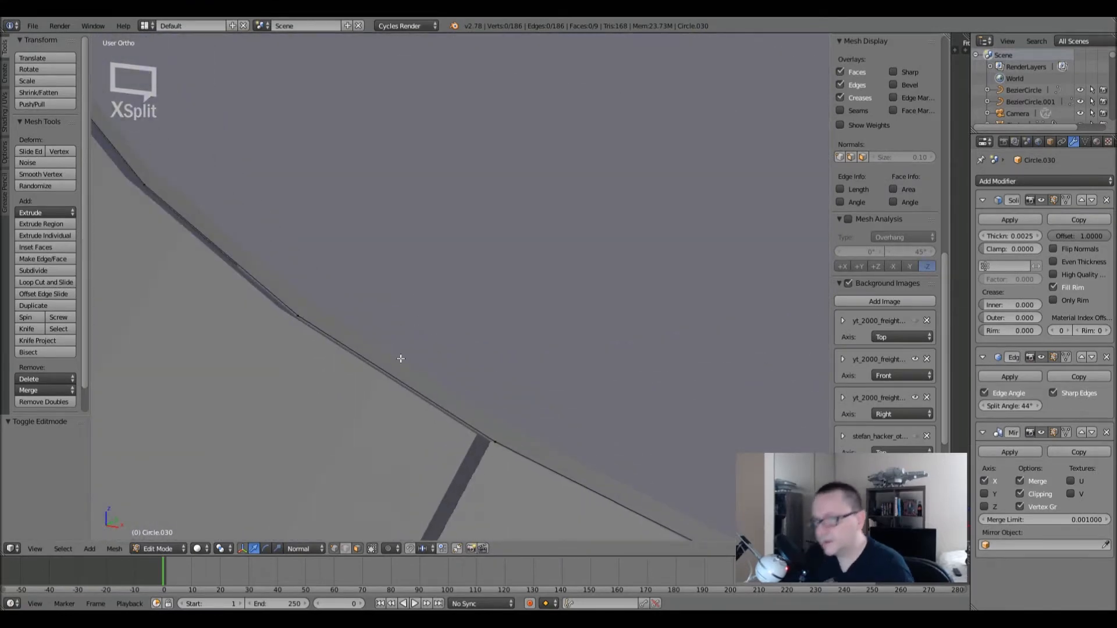
{"action": "scroll", "coordinate": [400, 358], "scroll_direction": "down", "scroll_amount": 5}
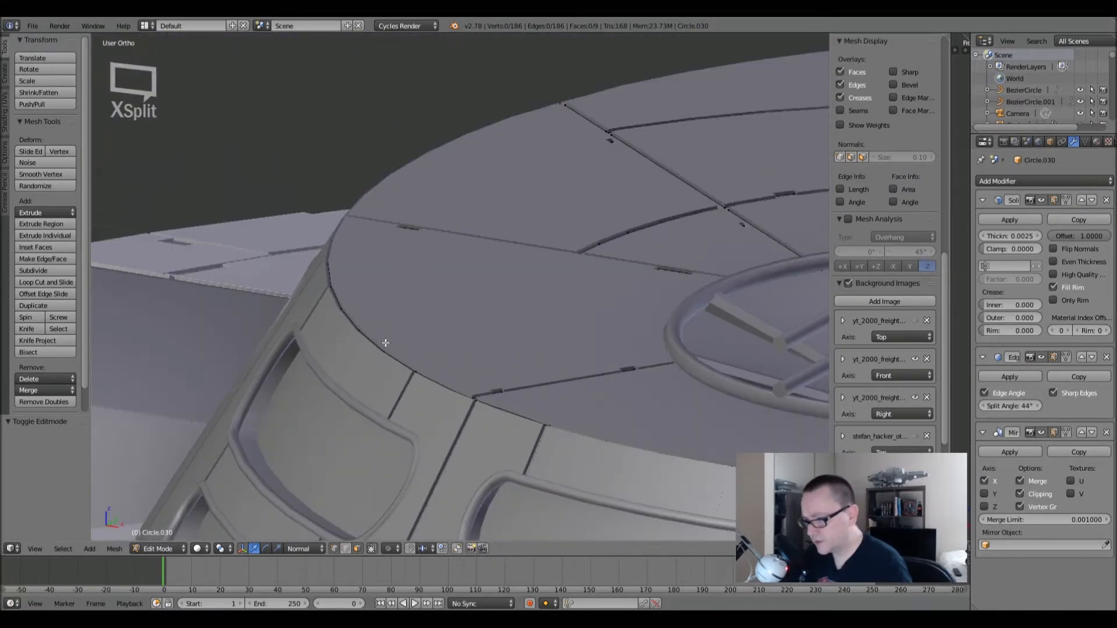
{"action": "key", "text": "Tab"}
{"action": "key", "text": "a"}
{"action": "scroll", "coordinate": [490, 313], "scroll_direction": "down", "scroll_amount": 5}
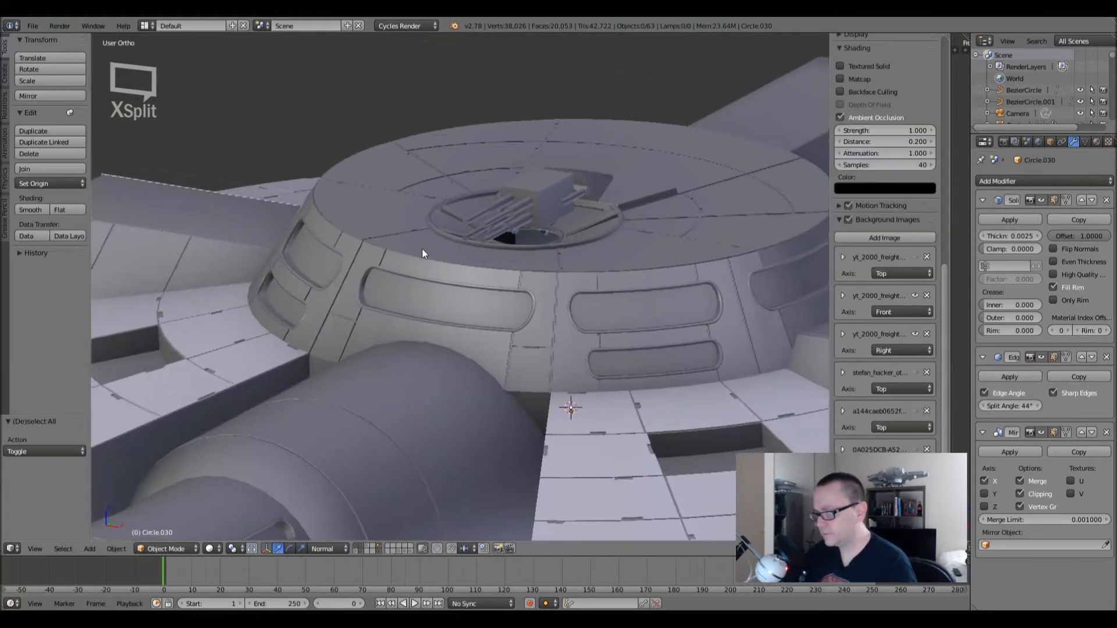
- Examine the seams and window recesses on the sloped side wall where it meets the disc and hull plating
{"action": "middle_click_drag", "start_coordinate": [422, 250], "coordinate": [341, 236]}
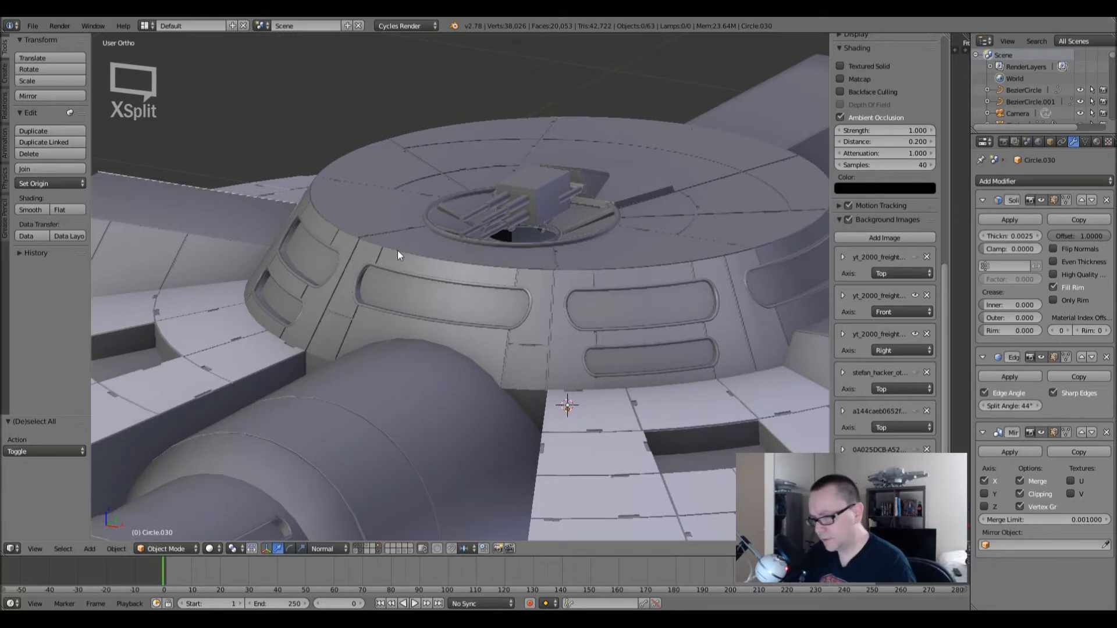
{"action": "scroll", "coordinate": [326, 221], "scroll_direction": "up", "scroll_amount": 5}
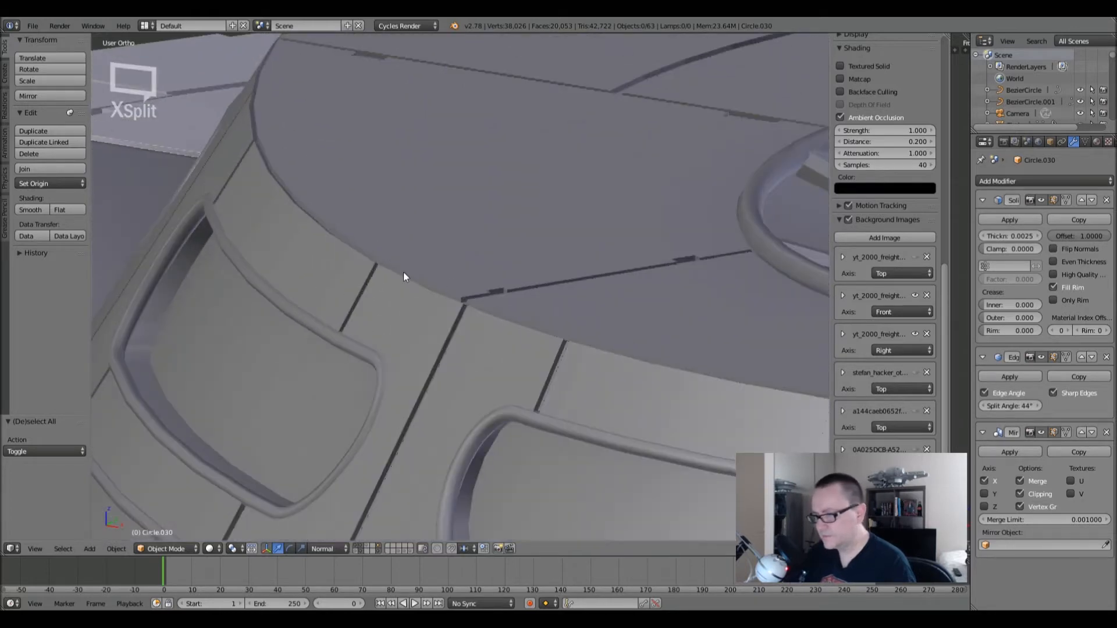
{"action": "scroll", "coordinate": [466, 310], "scroll_direction": "down", "scroll_amount": 8}
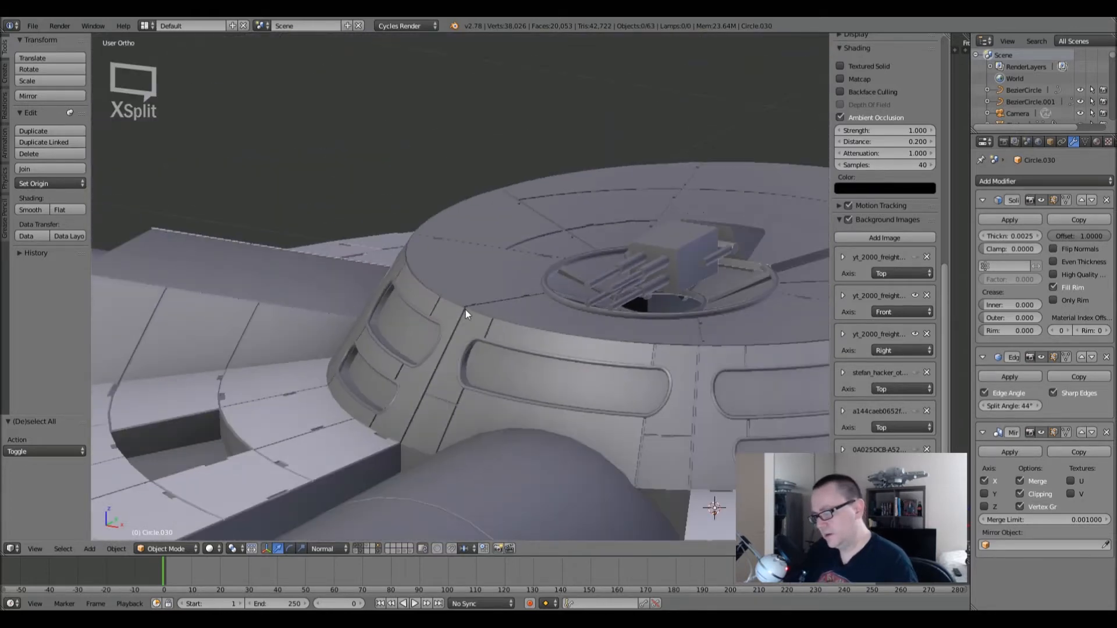
{"action": "middle_click_drag", "start_coordinate": [533, 328], "coordinate": [448, 311]}
{"action": "scroll", "coordinate": [459, 314], "scroll_direction": "up", "scroll_amount": 5}
{"action": "scroll", "coordinate": [458, 313], "scroll_direction": "up", "scroll_amount": 2}
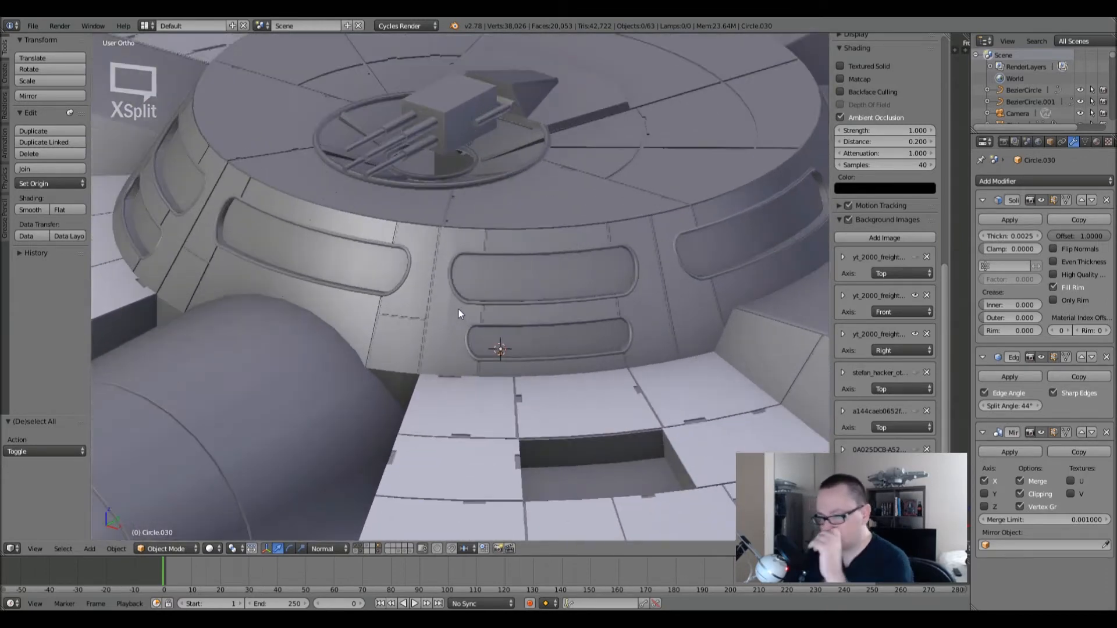
{"action": "scroll", "coordinate": [451, 306], "scroll_direction": "up", "scroll_amount": 1}
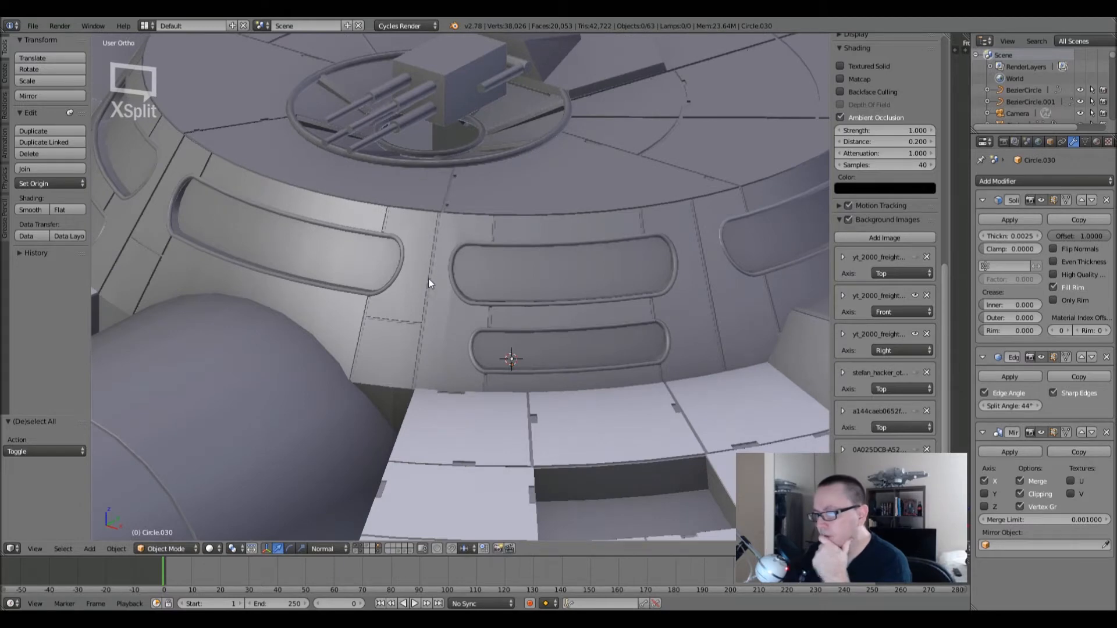
- Turn off the sloped side wall's Solidify viewport display and examine its bare panel mesh in Edit Mode
{"action": "right_click", "coordinate": [440, 264]}
{"action": "key", "text": "Tab"}
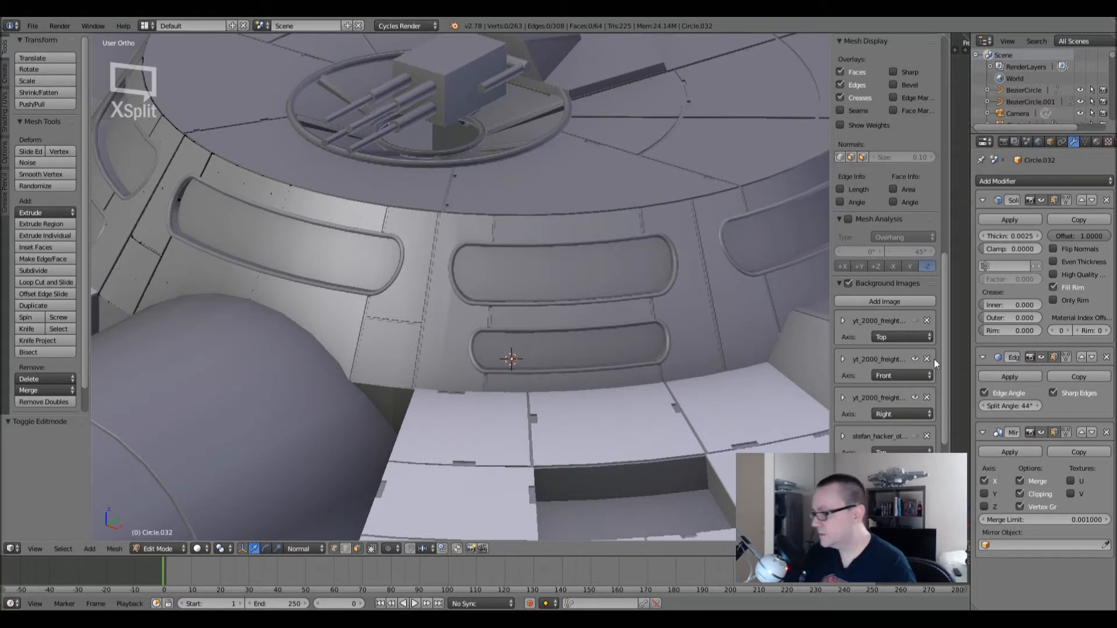
{"action": "left_click", "coordinate": [1042, 199]}
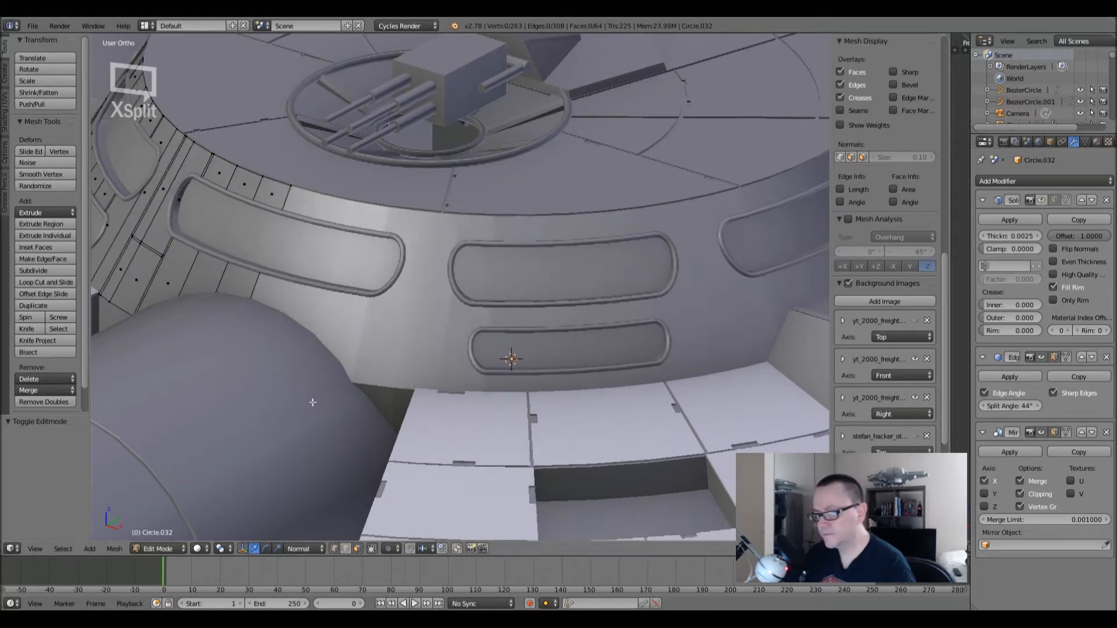
{"action": "mouse_move", "coordinate": [323, 275]}
{"action": "middle_mouse_down"}
{"action": "mouse_move", "coordinate": [340, 303]}
{"action": "mouse_move", "coordinate": [425, 283]}
{"action": "middle_mouse_up"}
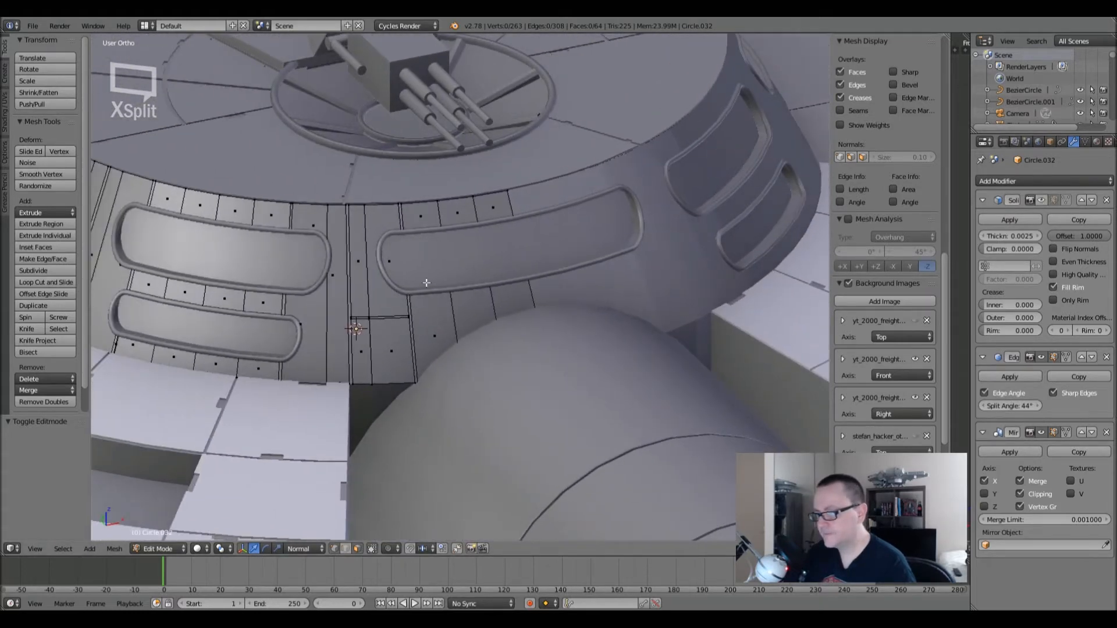
{"action": "scroll", "coordinate": [426, 283], "scroll_direction": "up", "scroll_amount": 5}
{"action": "scroll", "coordinate": [384, 264], "scroll_direction": "down", "scroll_amount": 7}
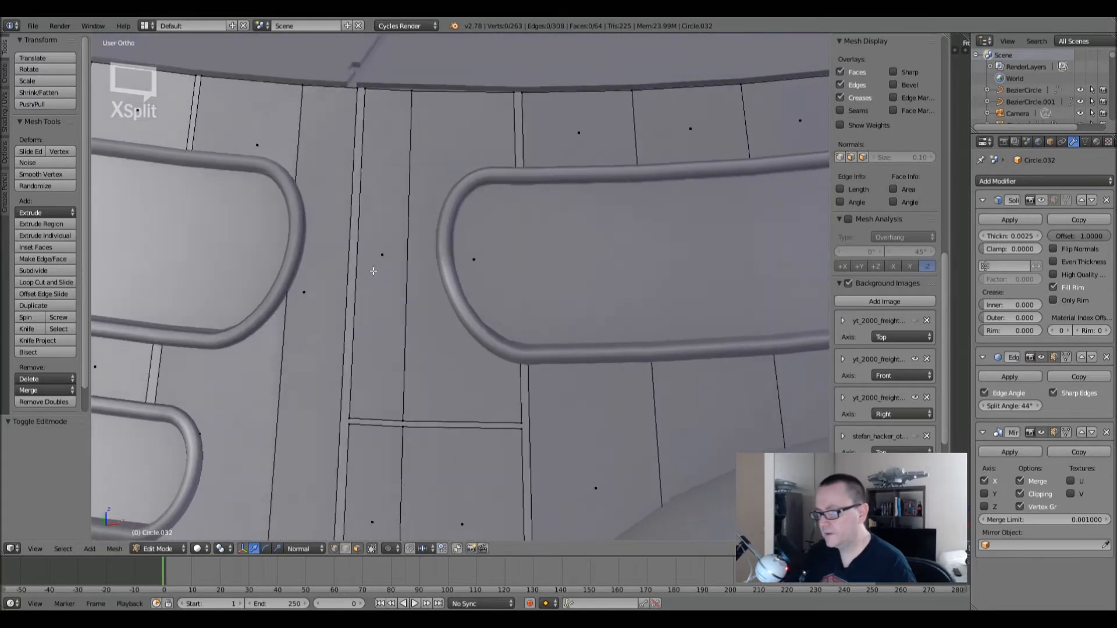
{"action": "scroll", "coordinate": [379, 277], "scroll_direction": "down", "scroll_amount": 4}
{"action": "key", "text": "Tab"}
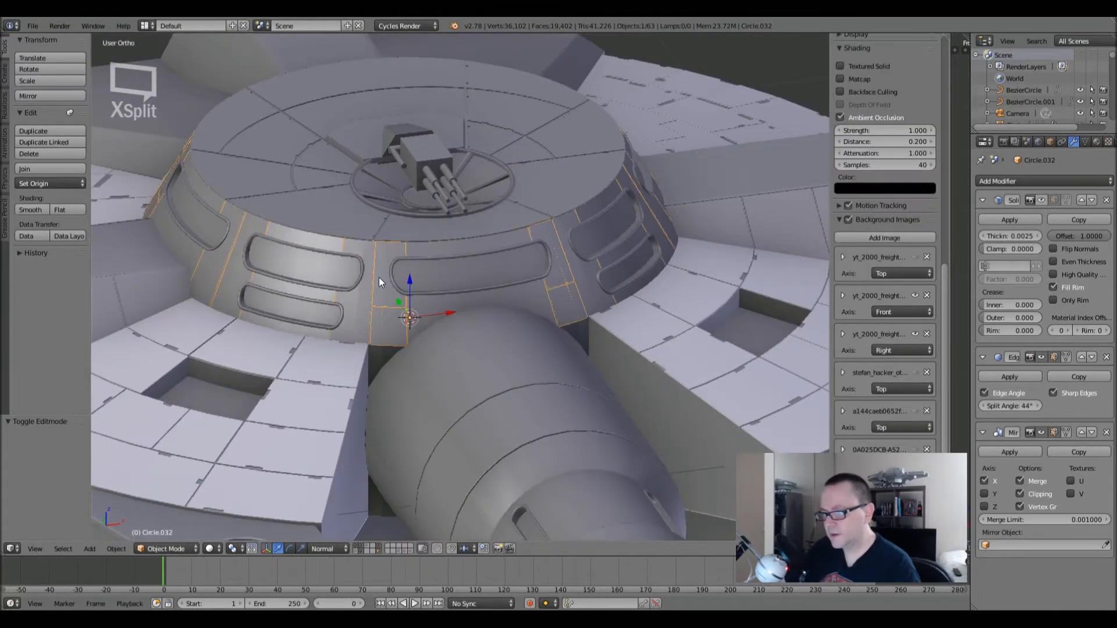
- Clear the selection and turn on the sloped side wall's Solidify viewport display with the whole ship in view
{"action": "key", "text": "a"}
{"action": "key", "text": "a"}
{"action": "key", "text": "a"}
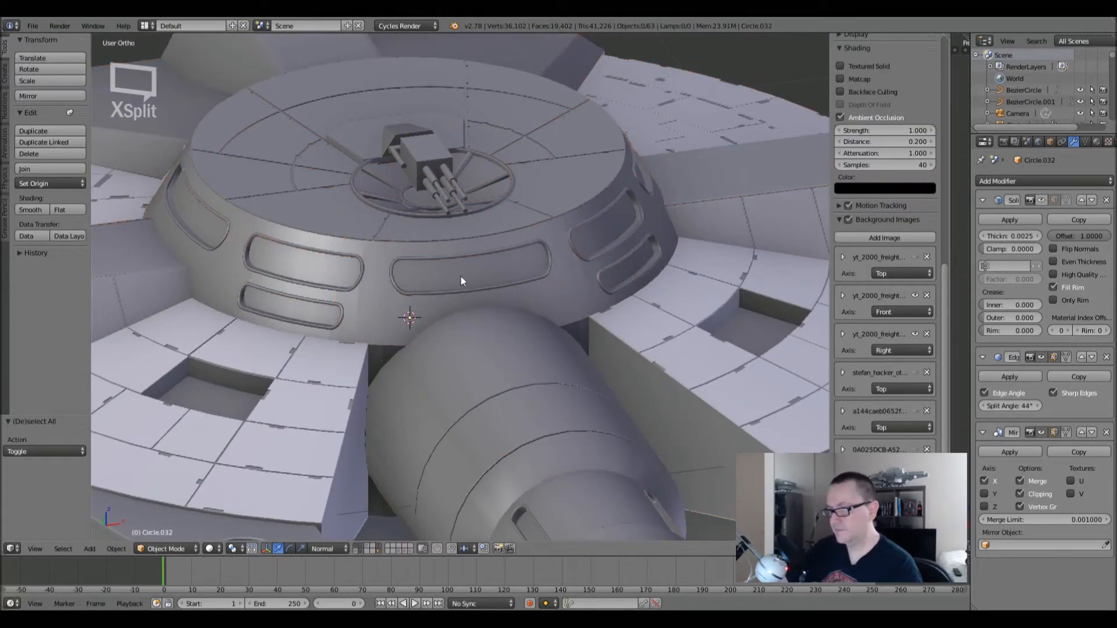
{"action": "scroll", "coordinate": [464, 344], "scroll_direction": "down", "scroll_amount": 4}
{"action": "middle_click_drag", "start_coordinate": [535, 377], "coordinate": [495, 442]}
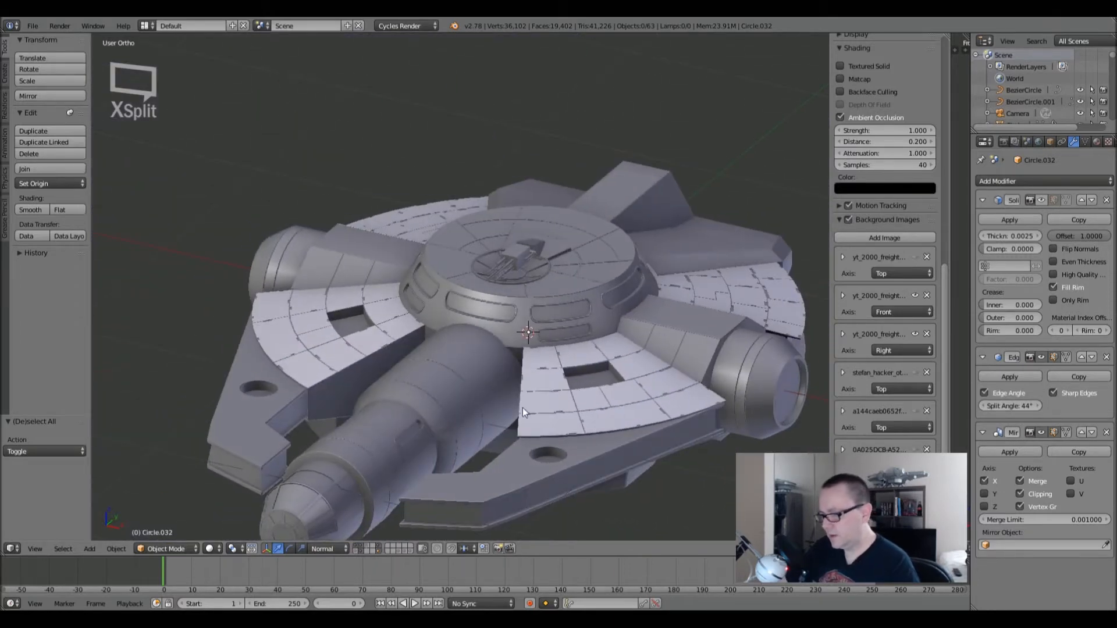
{"action": "left_click", "coordinate": [1042, 200]}
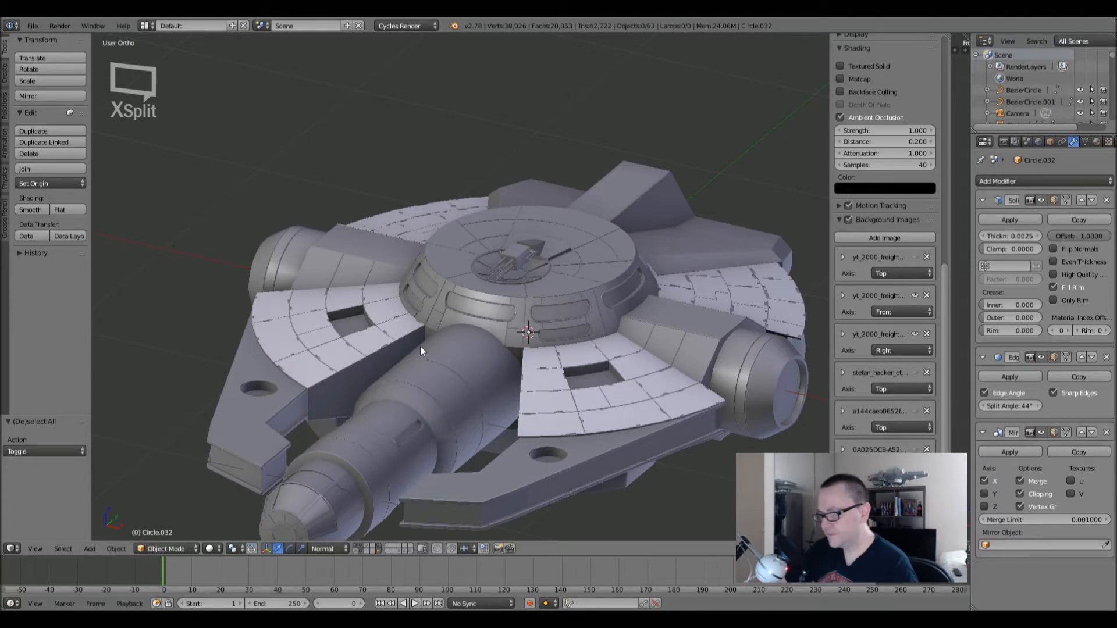
{"action": "middle_click_drag", "start_coordinate": [535, 355], "coordinate": [483, 303], "text": "shift"}
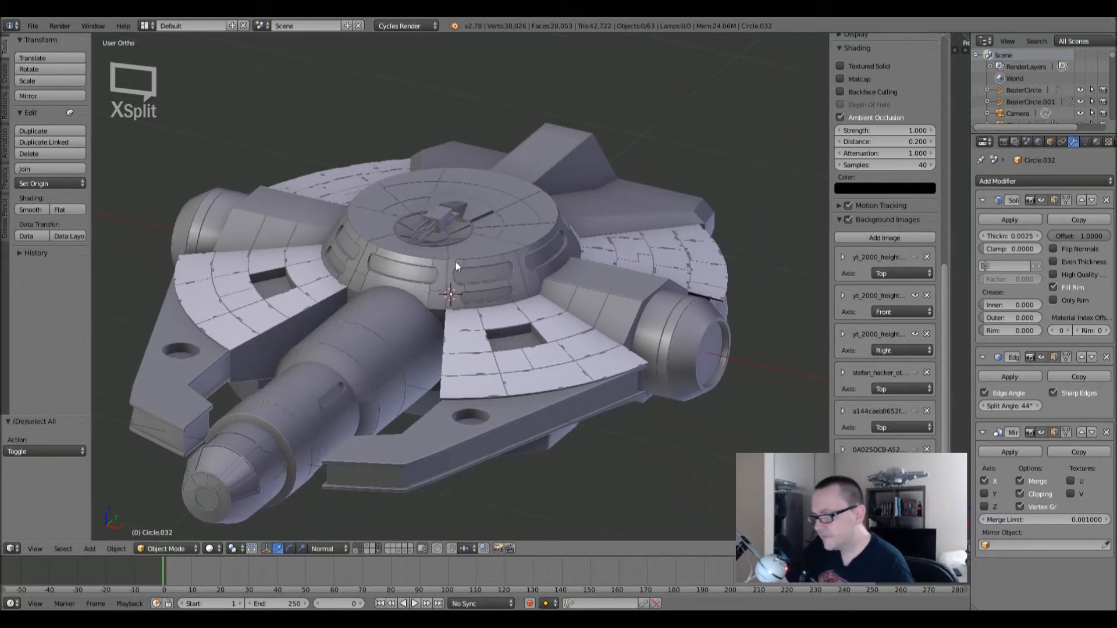
- Assign the existing material named Material to the sloped side wall panels
{"action": "right_click", "coordinate": [444, 263]}
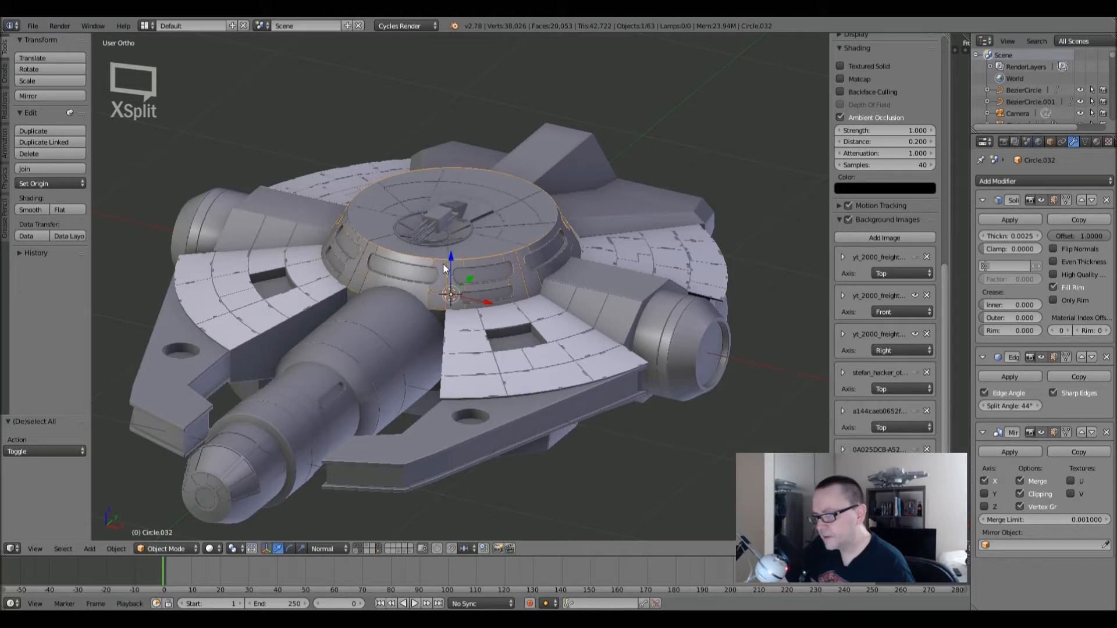
{"action": "left_click", "coordinate": [1096, 141]}
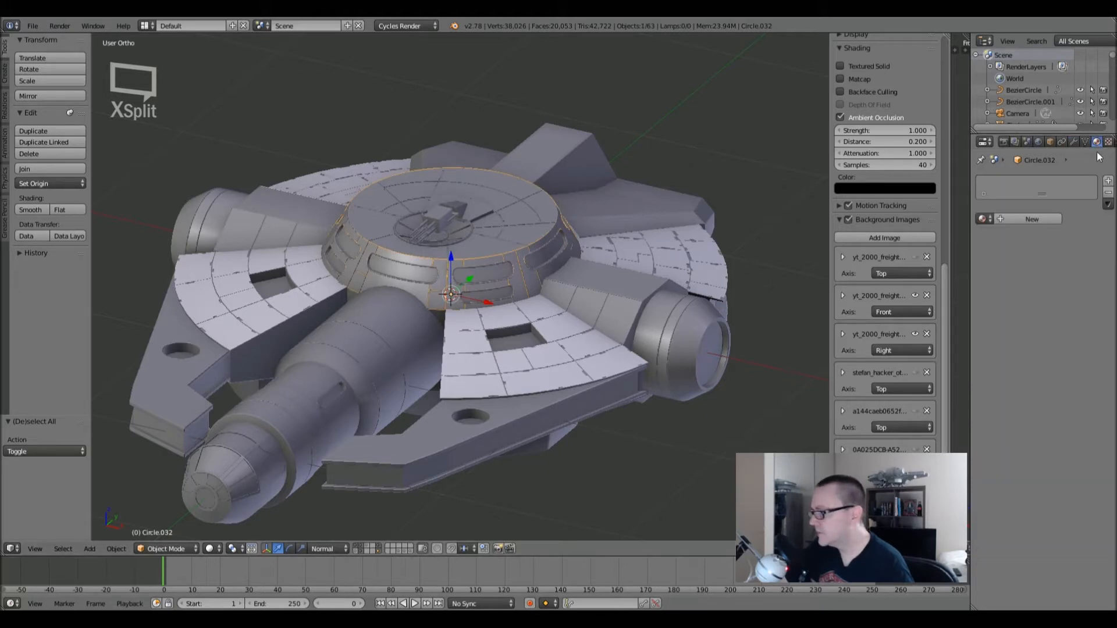
{"action": "left_click", "coordinate": [983, 219]}
{"action": "left_click", "coordinate": [972, 237]}
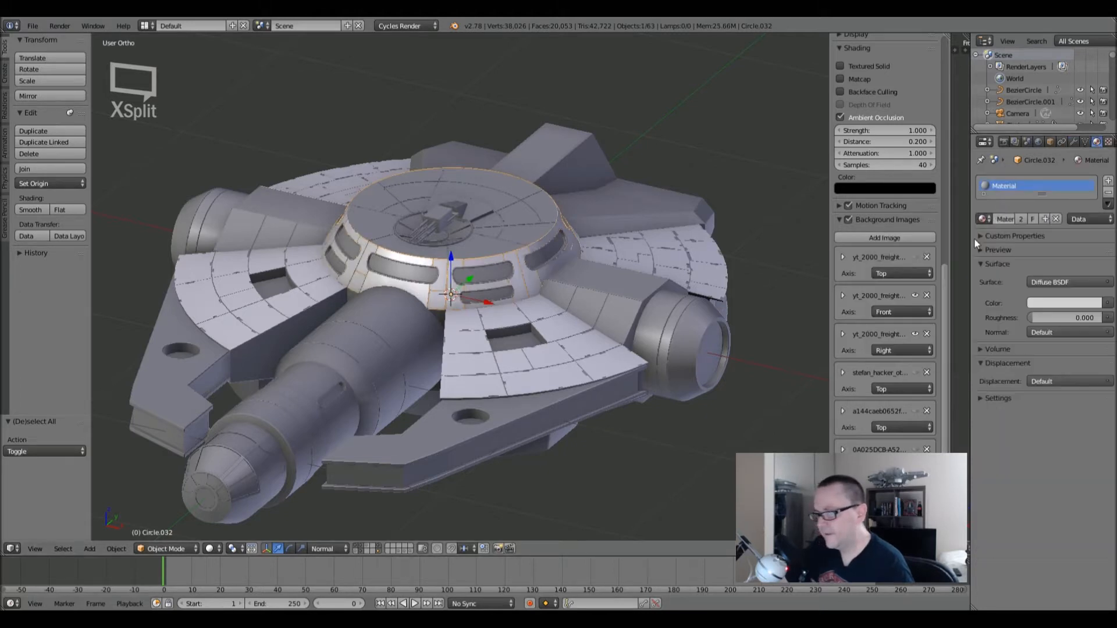
- Assign the existing material named Material to the segmented top disc and clear the selection
{"action": "right_click", "coordinate": [524, 234]}
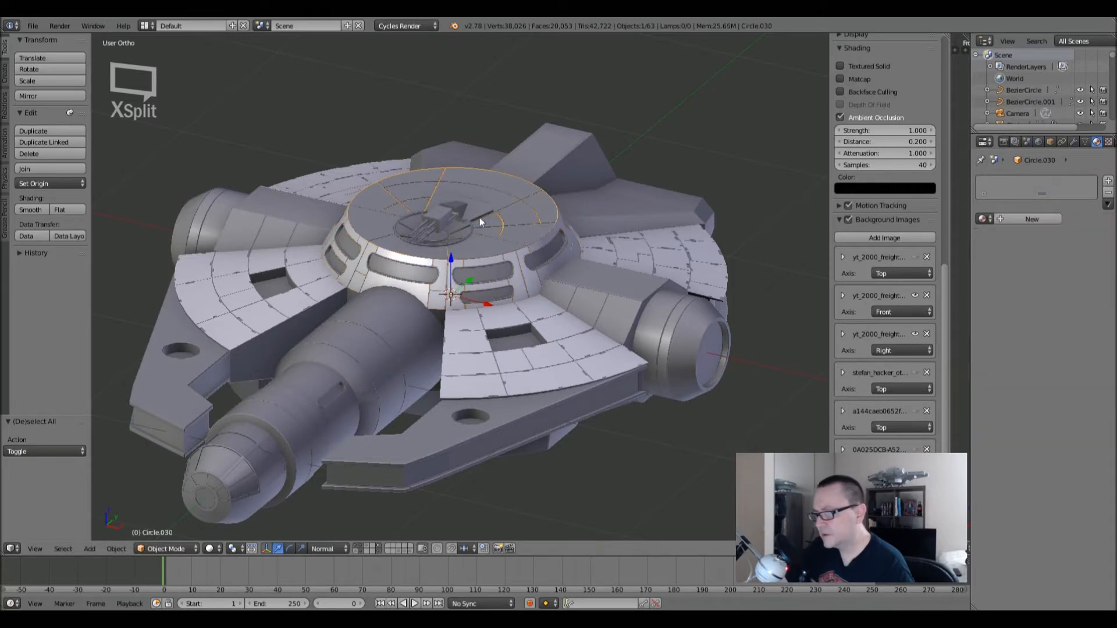
{"action": "key", "text": "g"}
{"action": "right_click", "coordinate": [469, 177]}
{"action": "left_click", "coordinate": [981, 219]}
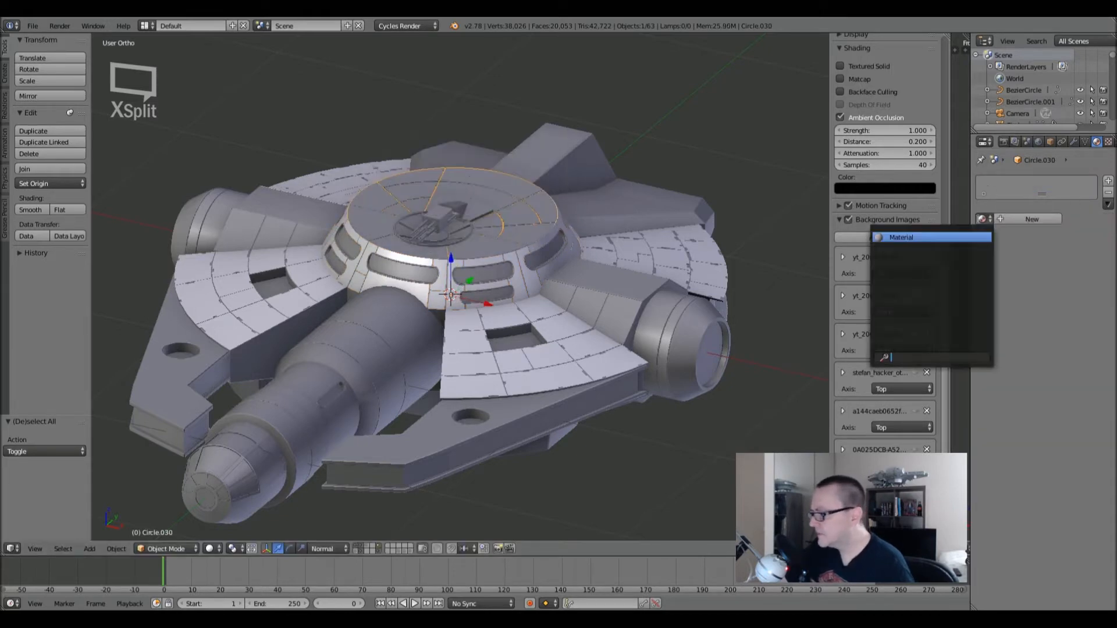
{"action": "left_click", "coordinate": [971, 239]}
{"action": "key", "text": "a"}
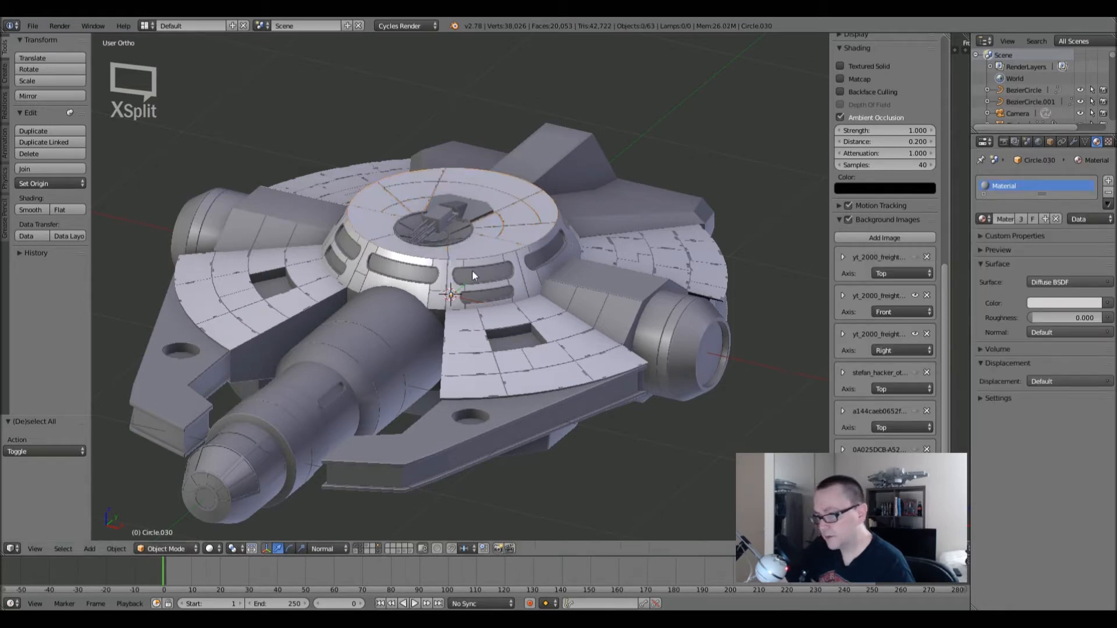
- Select the front and rear raised hull blocks together on the ship's underside
{"action": "middle_click_drag", "start_coordinate": [481, 246], "coordinate": [438, 496]}
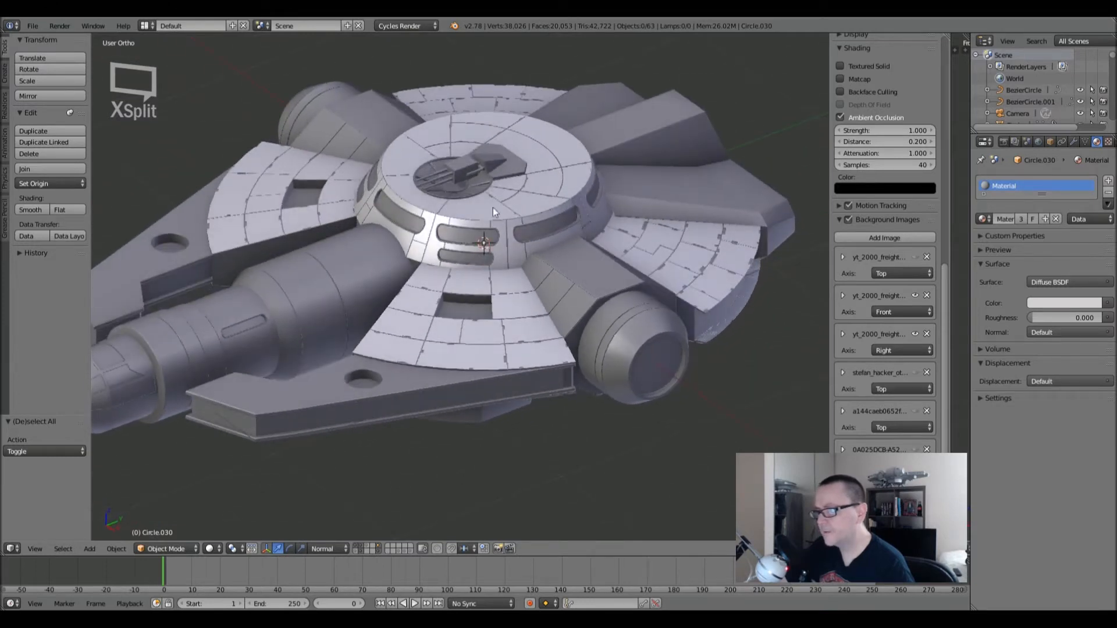
{"action": "middle_click_drag", "start_coordinate": [531, 166], "coordinate": [458, 170], "text": "shift"}
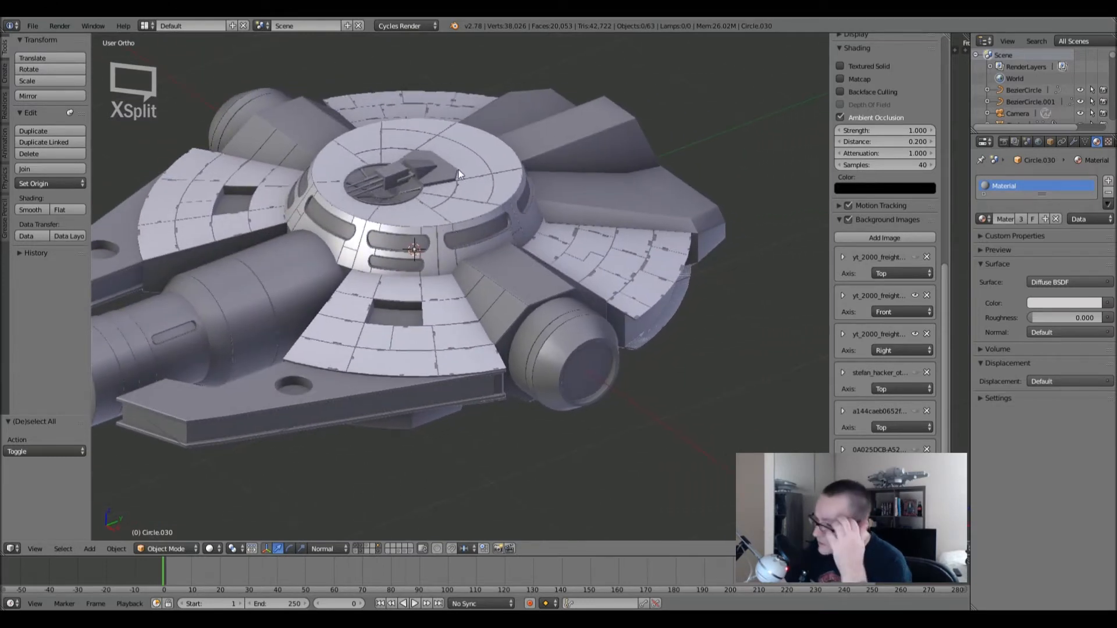
{"action": "middle_click_drag", "start_coordinate": [470, 172], "coordinate": [453, 134]}
{"action": "scroll", "coordinate": [476, 263], "scroll_direction": "up", "scroll_amount": 2}
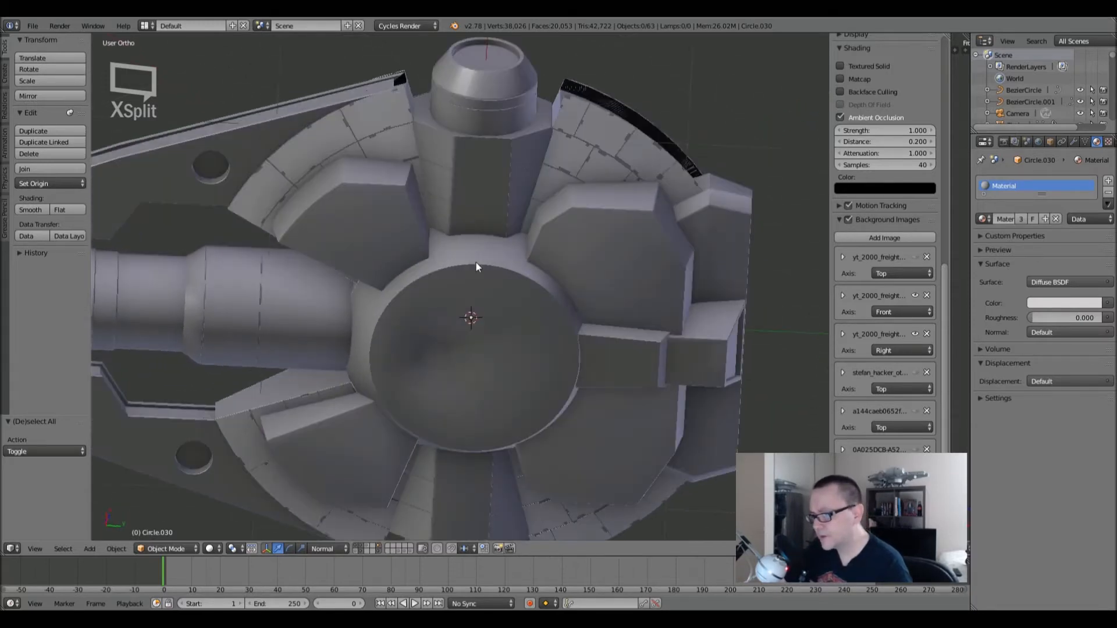
{"action": "right_click", "coordinate": [380, 179]}
{"action": "right_click", "coordinate": [617, 230], "text": "shift"}
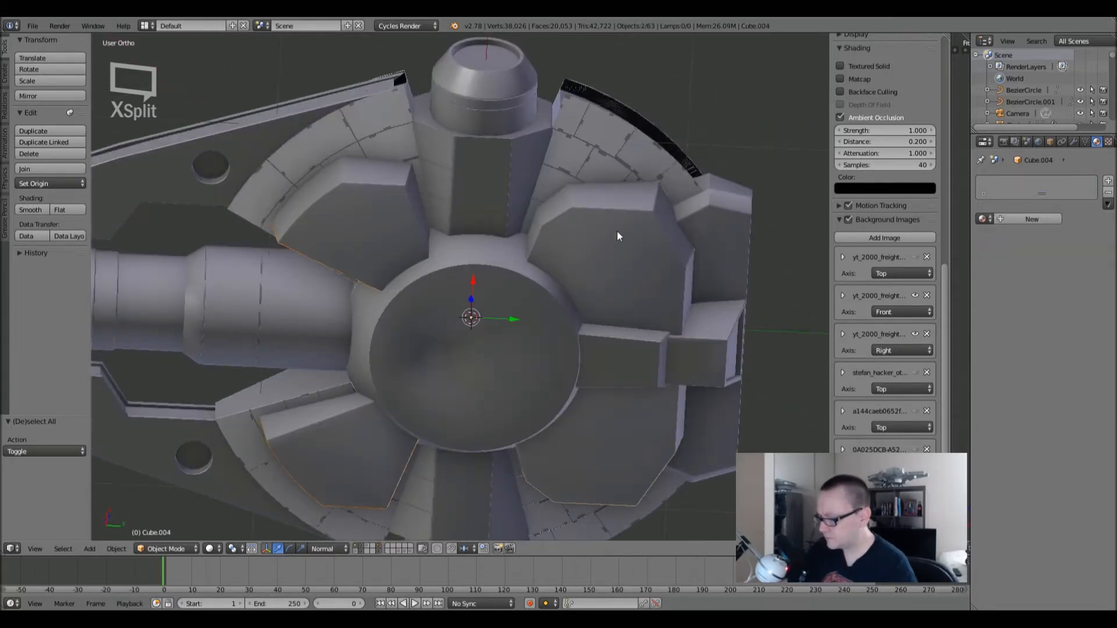
- Show the ship in the right orthographic view and hide the yt_2000_freight background image assigned to the Right axis
{"action": "key", "text": "KP_3"}
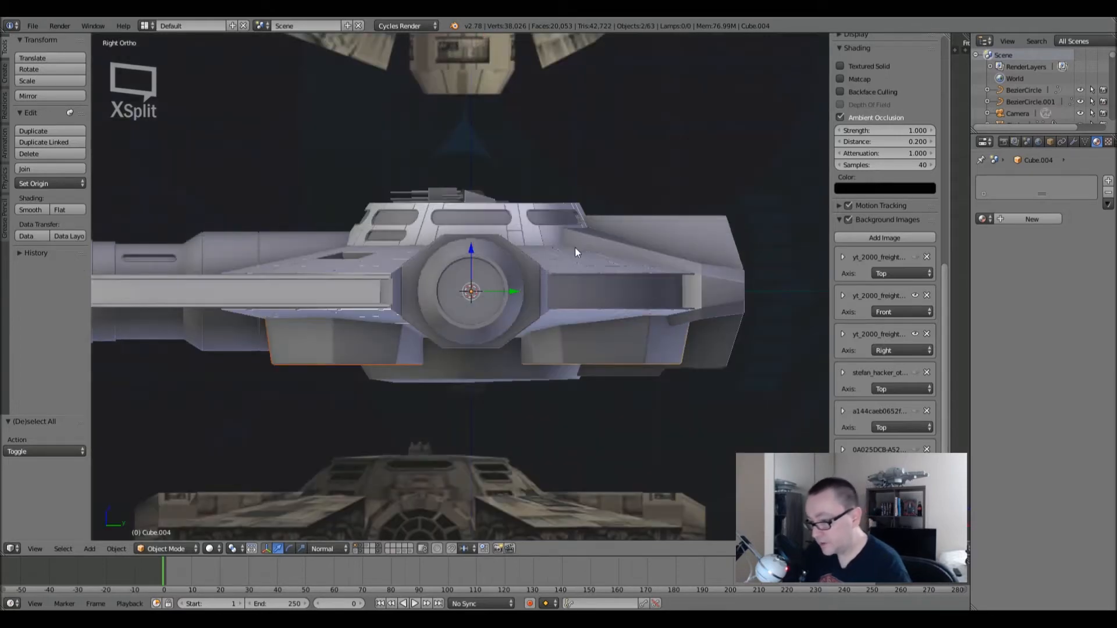
{"action": "scroll", "coordinate": [902, 291], "scroll_direction": "down", "scroll_amount": 6}
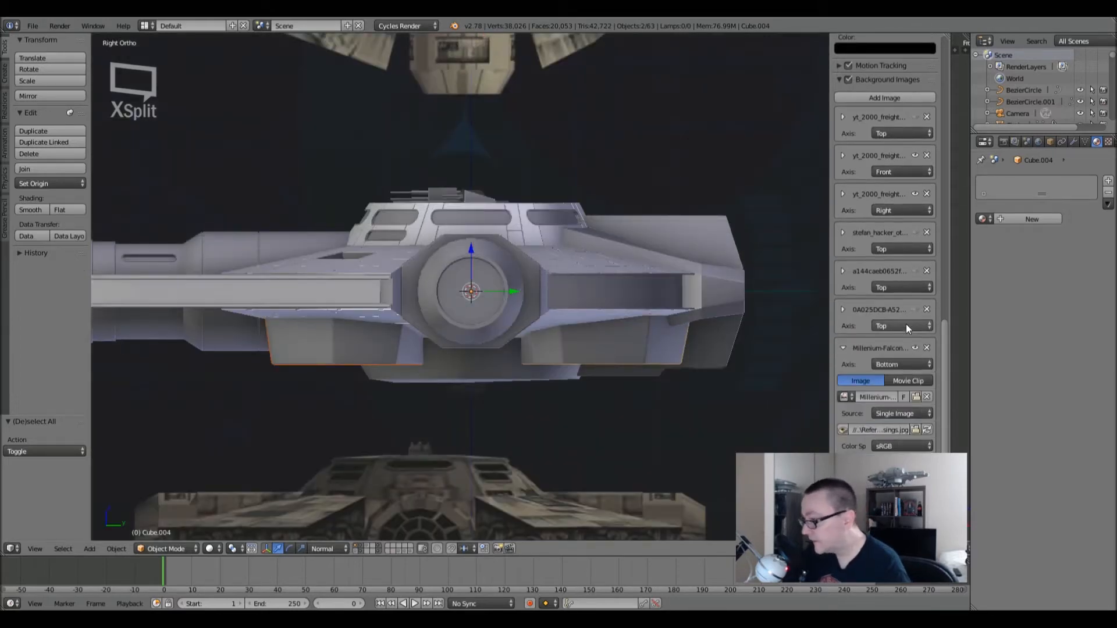
{"action": "left_click", "coordinate": [915, 193]}
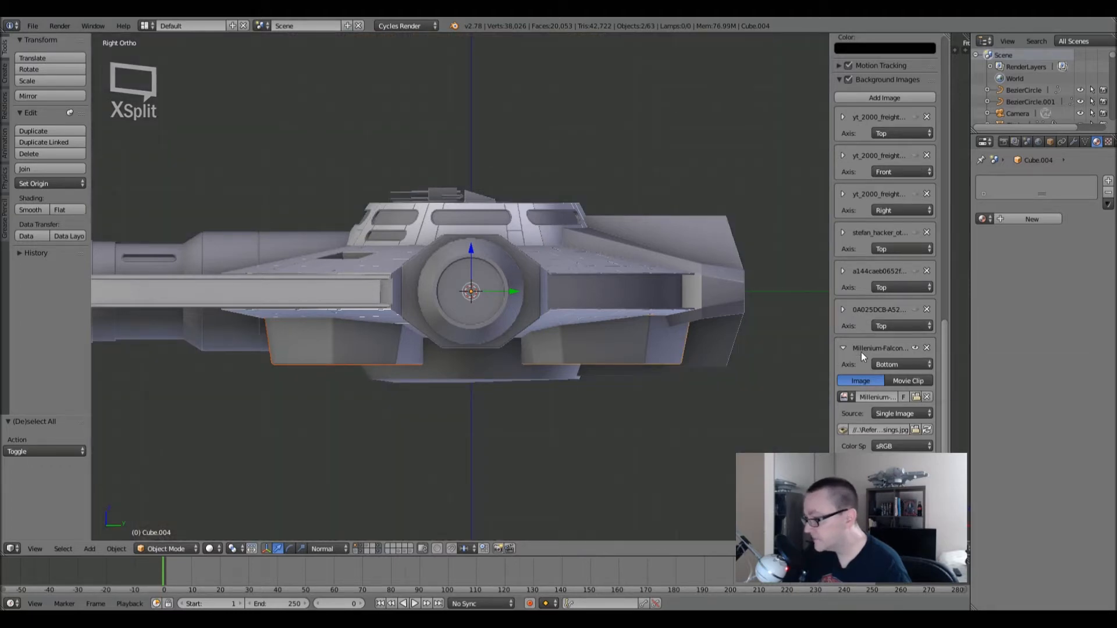
{"action": "scroll", "coordinate": [866, 353], "scroll_direction": "down", "scroll_amount": 2}
{"action": "scroll", "coordinate": [643, 366], "scroll_direction": "down", "scroll_amount": 6}
{"action": "scroll", "coordinate": [643, 367], "scroll_direction": "up", "scroll_amount": 4}
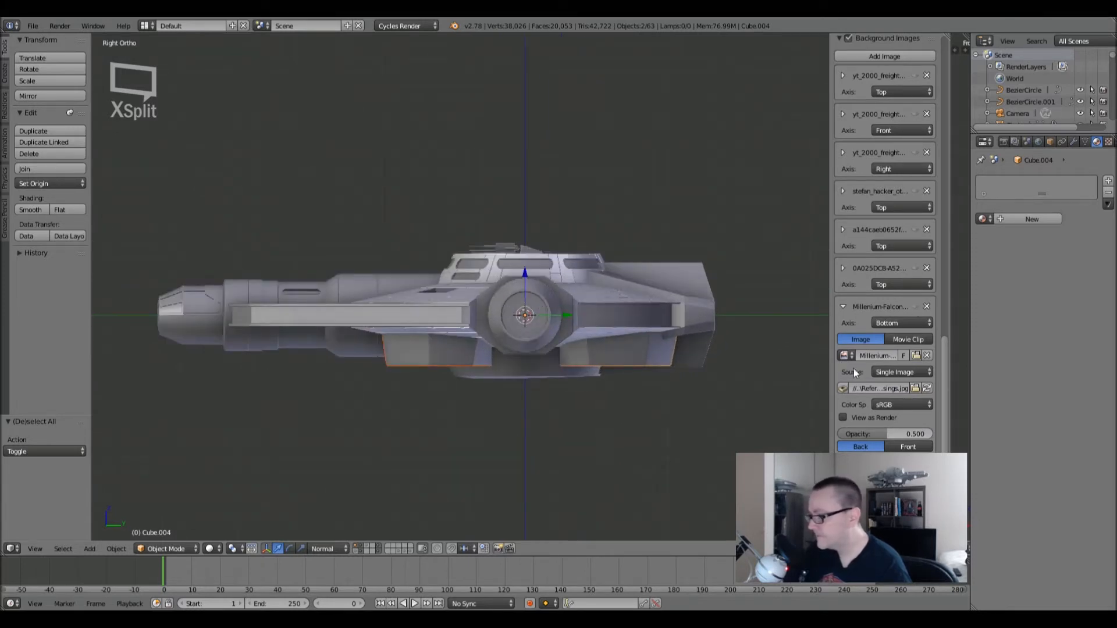
{"action": "scroll", "coordinate": [854, 368], "scroll_direction": "up", "scroll_amount": 6}
{"action": "scroll", "coordinate": [554, 381], "scroll_direction": "up", "scroll_amount": 3}
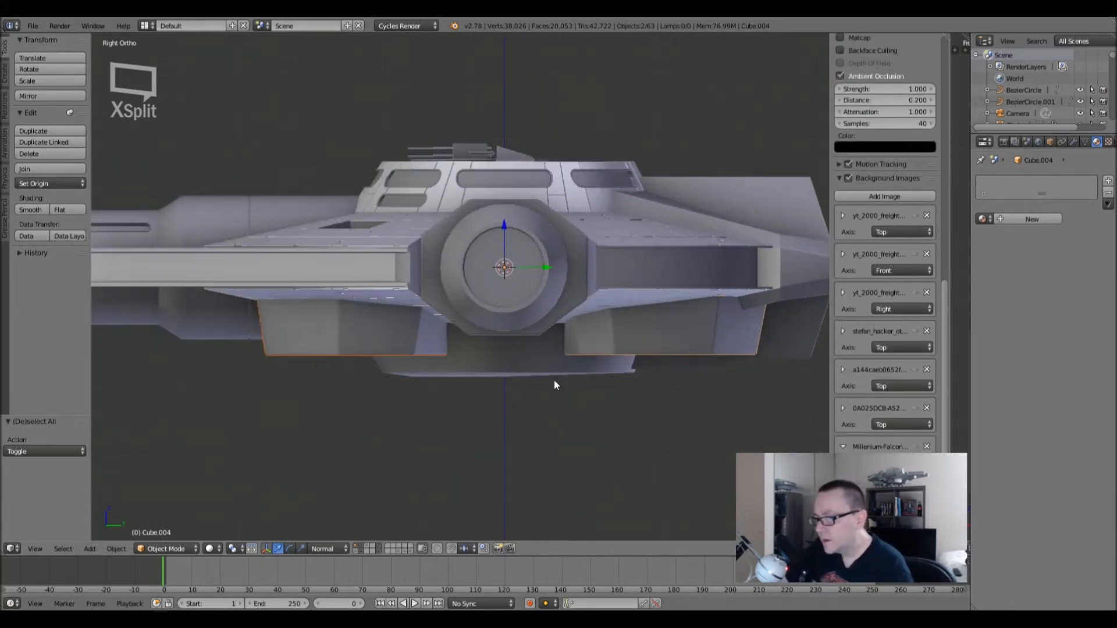
- Raise the selected front and rear underside hull blocks 0.109 along Z
{"action": "middle_click_drag", "start_coordinate": [554, 381], "coordinate": [491, 397], "text": "shift"}
{"action": "key", "text": "z"}
{"action": "key", "text": "z"}
{"action": "left_click_drag", "start_coordinate": [423, 241], "coordinate": [423, 215]}
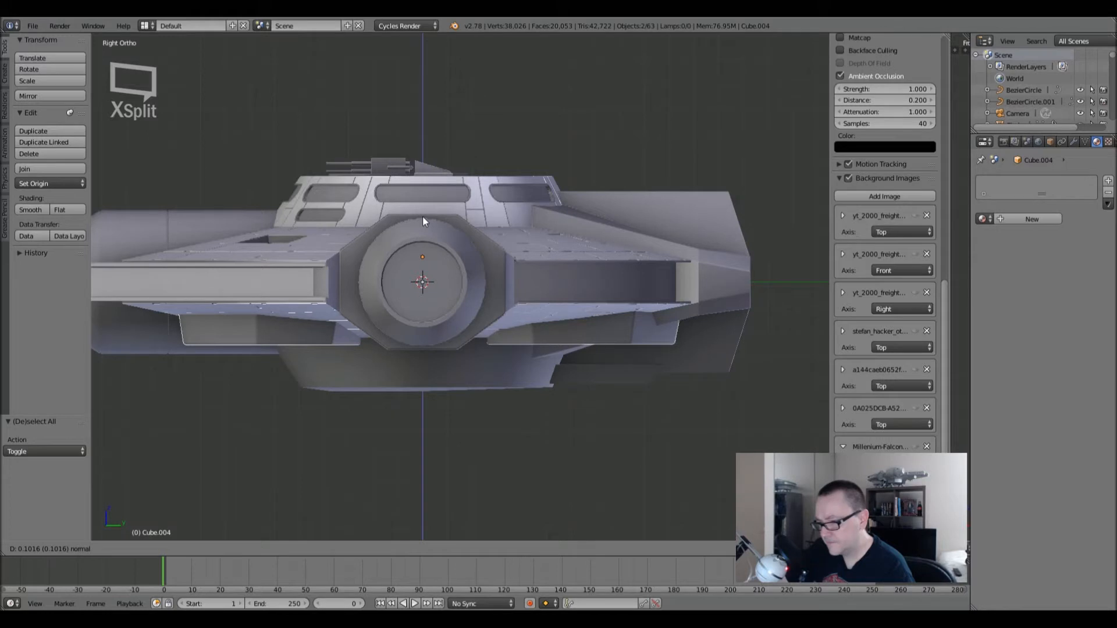
{"action": "mouse_move", "coordinate": [422, 217]}
{"action": "left_mouse_down"}
{"action": "mouse_move", "coordinate": [421, 229]}
{"action": "mouse_move", "coordinate": [421, 214]}
{"action": "left_mouse_up"}
{"action": "scroll", "coordinate": [420, 228], "scroll_direction": "down", "scroll_amount": 4}
- Lower the raised underside hull blocks slightly along Z and clear the selection
{"action": "middle_click_drag", "start_coordinate": [438, 272], "coordinate": [521, 201]}
{"action": "scroll", "coordinate": [521, 201], "scroll_direction": "up", "scroll_amount": 3}
{"action": "scroll", "coordinate": [468, 241], "scroll_direction": "up", "scroll_amount": 4}
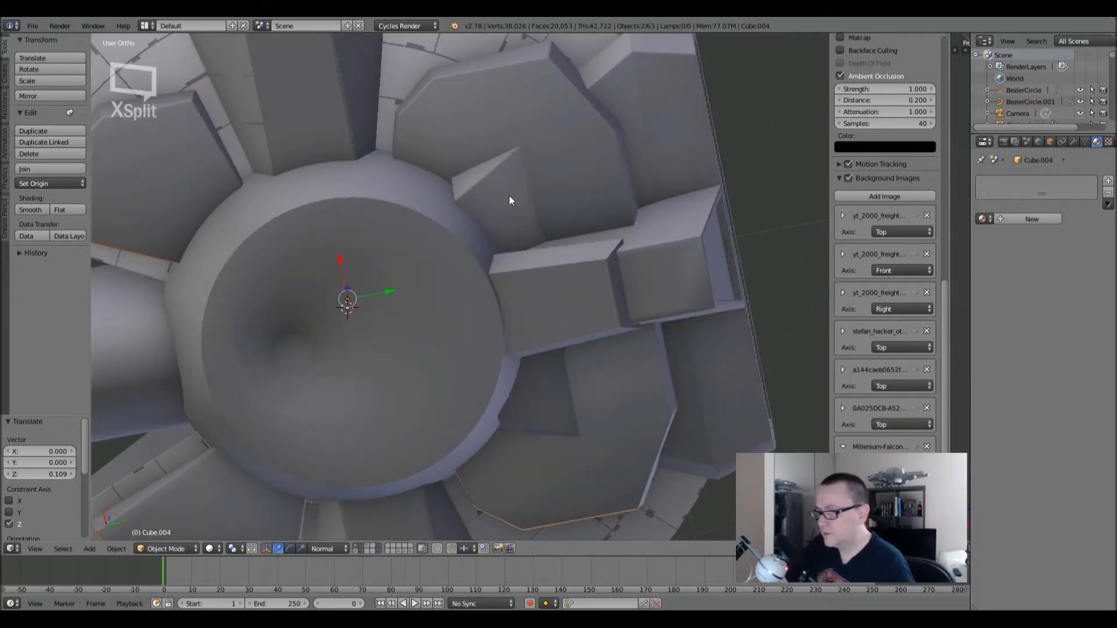
{"action": "middle_click_drag", "start_coordinate": [499, 170], "coordinate": [459, 184]}
{"action": "left_click_drag", "start_coordinate": [497, 180], "coordinate": [497, 197]}
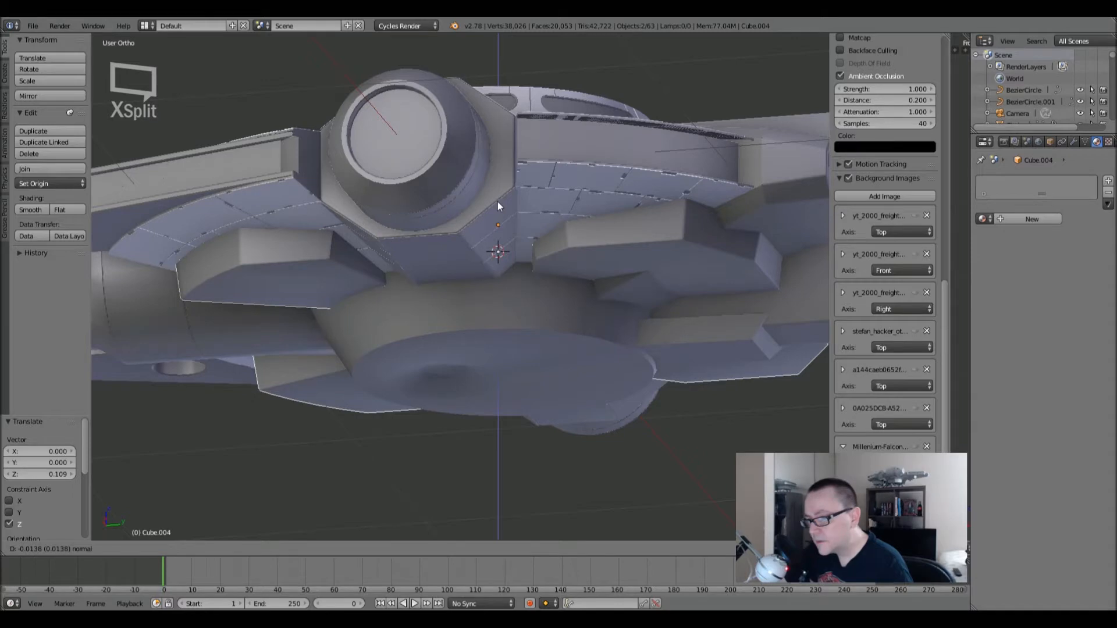
{"action": "left_click_drag", "start_coordinate": [497, 201], "coordinate": [497, 201]}
{"action": "middle_click_drag", "start_coordinate": [482, 225], "coordinate": [465, 400]}
{"action": "key", "text": "a"}
- Open the sloped hull wedge that pokes through the rear underside block for mesh editing
{"action": "middle_click_drag", "start_coordinate": [469, 354], "coordinate": [572, 255]}
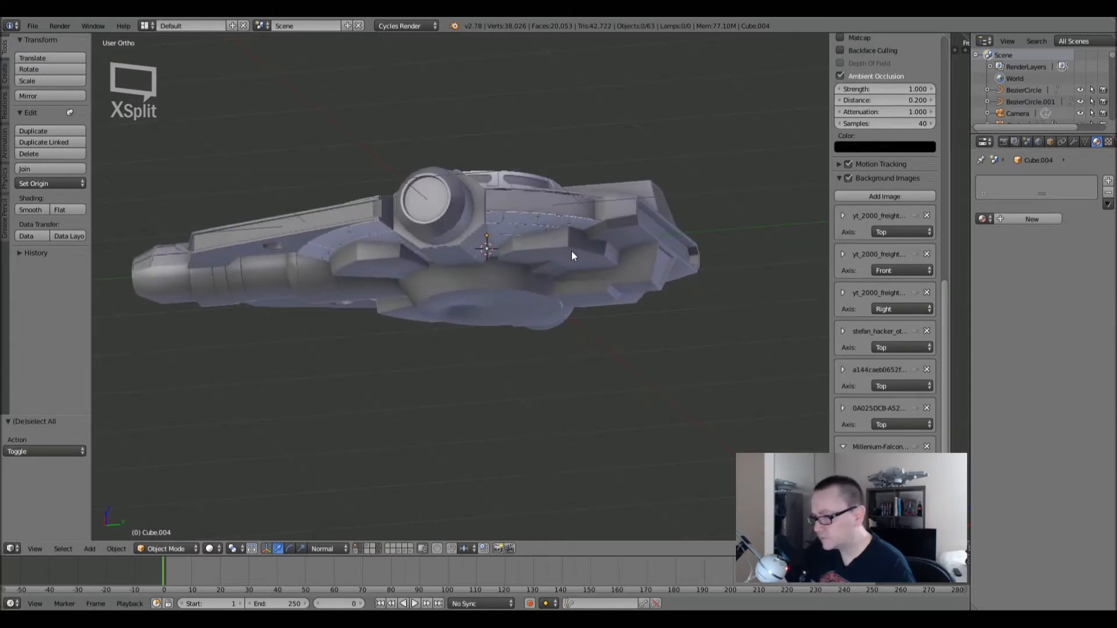
{"action": "right_click", "coordinate": [610, 214]}
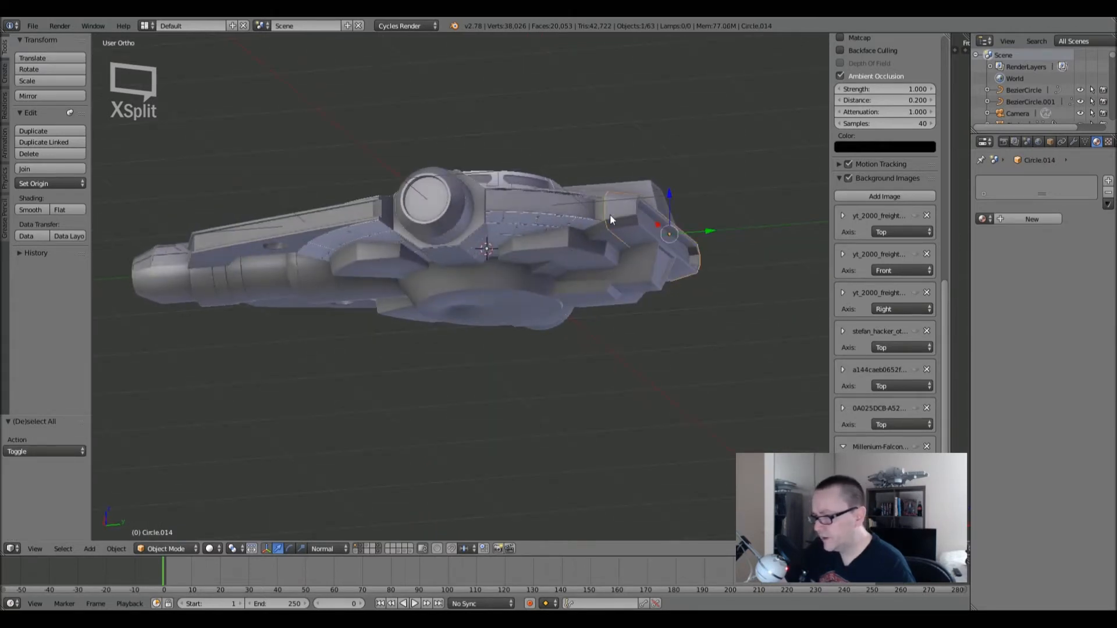
{"action": "right_click", "coordinate": [598, 242]}
{"action": "key", "text": "Tab"}
{"action": "scroll", "coordinate": [594, 247], "scroll_direction": "up", "scroll_amount": 6}
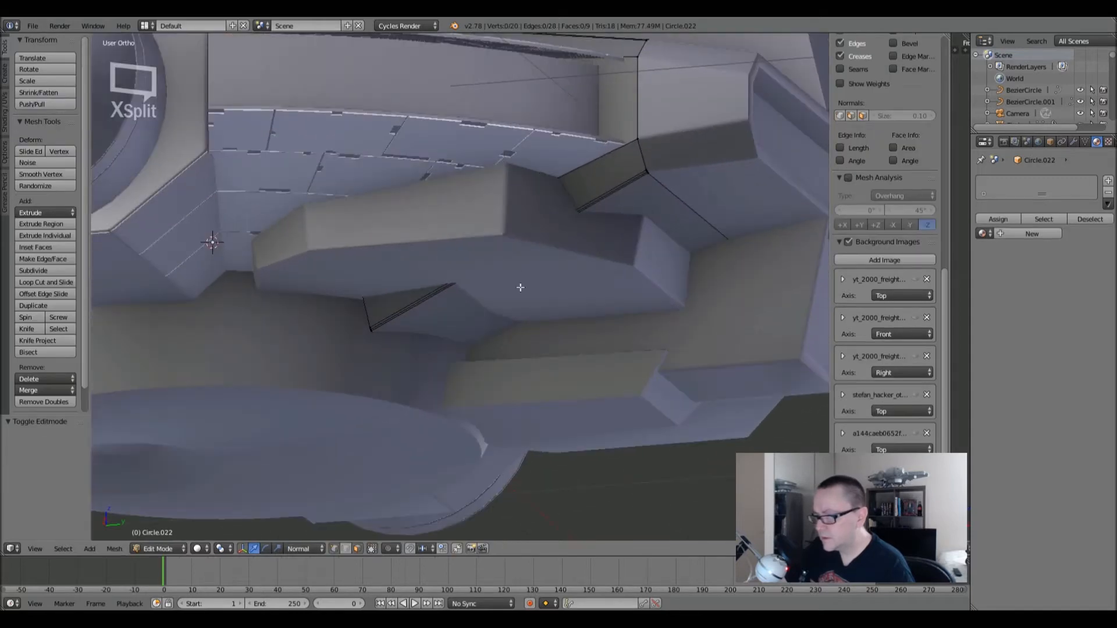
- Add a loop cut across the sloped wedge near the tip poking through the underside block, with an edge slide of about -0.14
{"action": "scroll", "coordinate": [481, 279], "scroll_direction": "down", "scroll_amount": 3}
{"action": "mouse_move", "coordinate": [481, 280]}
{"action": "middle_mouse_down"}
{"action": "mouse_move", "coordinate": [469, 245]}
{"action": "mouse_move", "coordinate": [498, 219]}
{"action": "mouse_move", "coordinate": [501, 182]}
{"action": "mouse_move", "coordinate": [496, 307]}
{"action": "middle_mouse_up"}
{"action": "key", "text": "z"}
{"action": "key", "text": "z"}
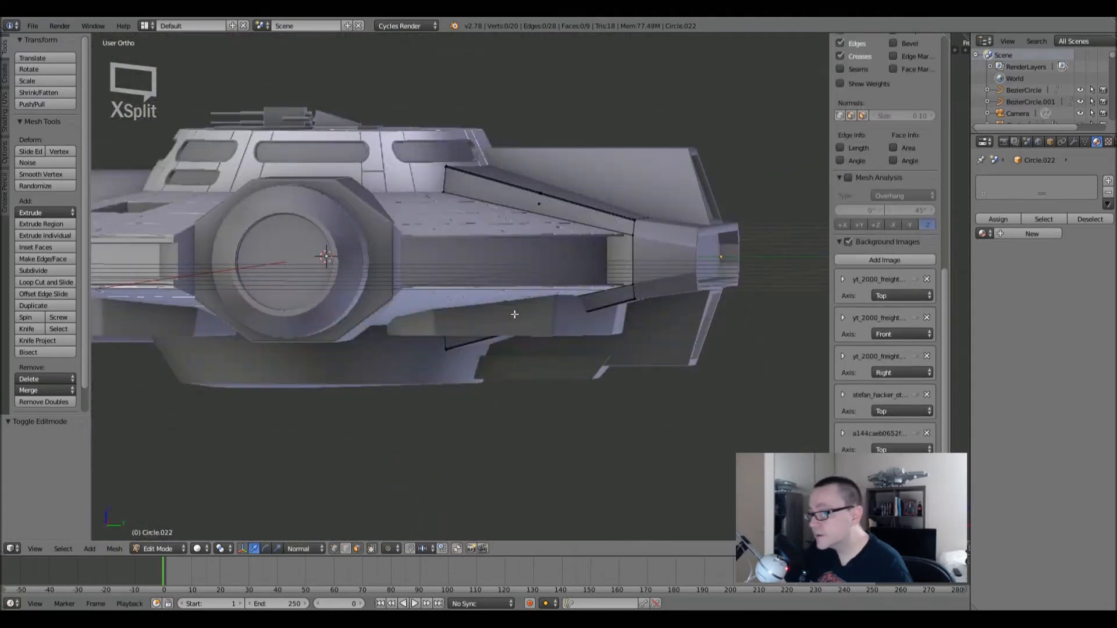
{"action": "key", "text": "z"}
{"action": "scroll", "coordinate": [513, 315], "scroll_direction": "up", "scroll_amount": 4}
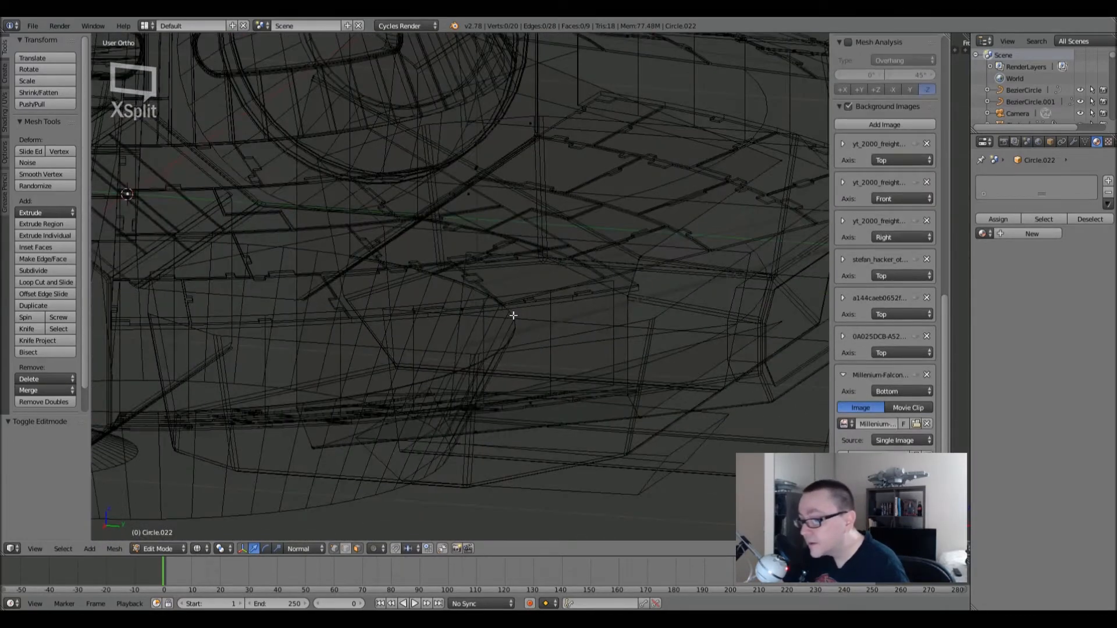
{"action": "key", "text": "z"}
{"action": "right_click", "coordinate": [605, 324]}
{"action": "middle_click_drag", "start_coordinate": [605, 401], "coordinate": [594, 309]}
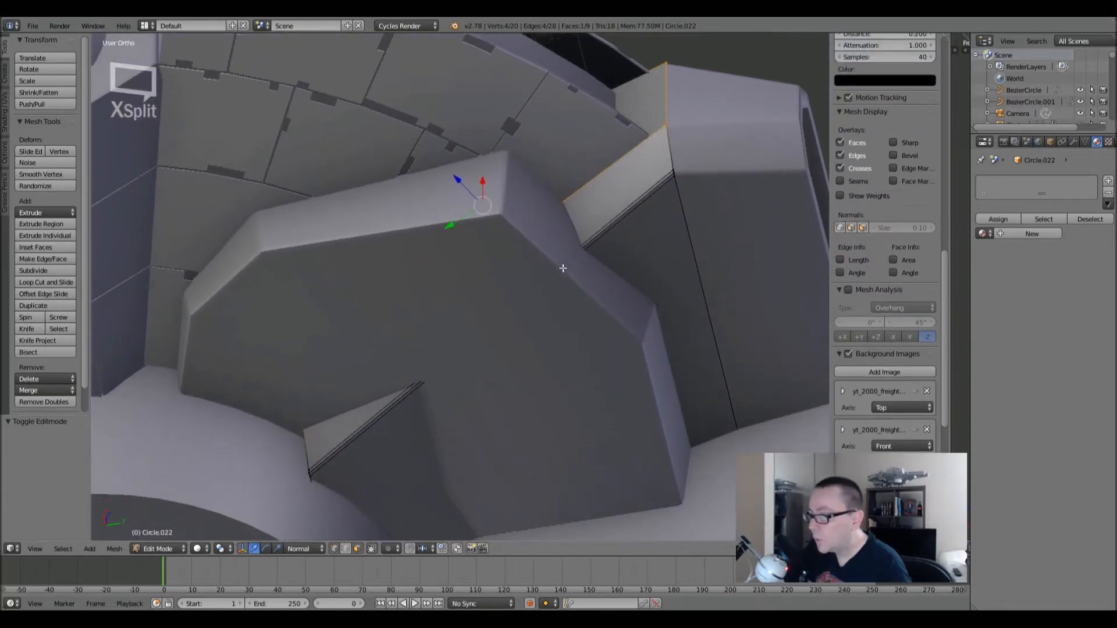
{"action": "middle_click_drag", "start_coordinate": [459, 373], "coordinate": [463, 235], "text": "shift"}
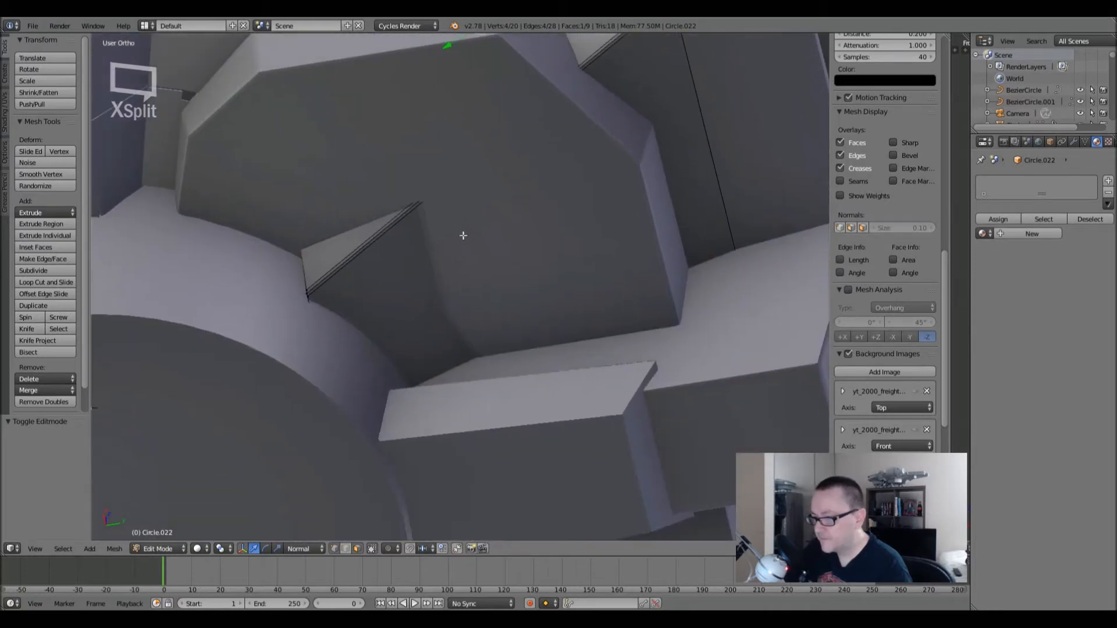
{"action": "key", "text": "ctrl+r"}
{"action": "left_click", "coordinate": [418, 217]}
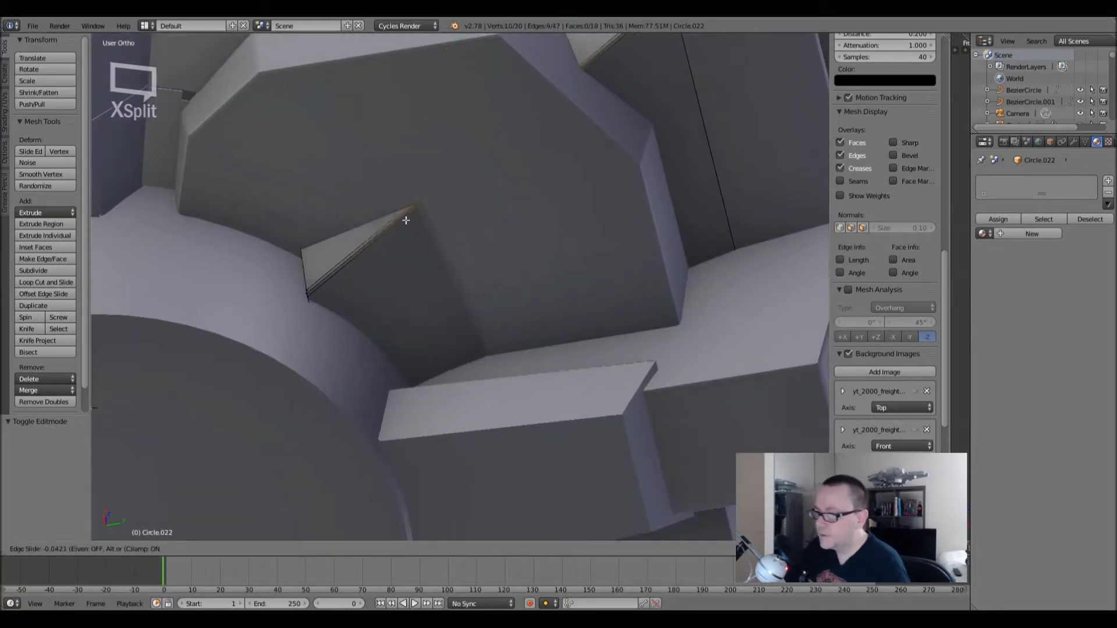
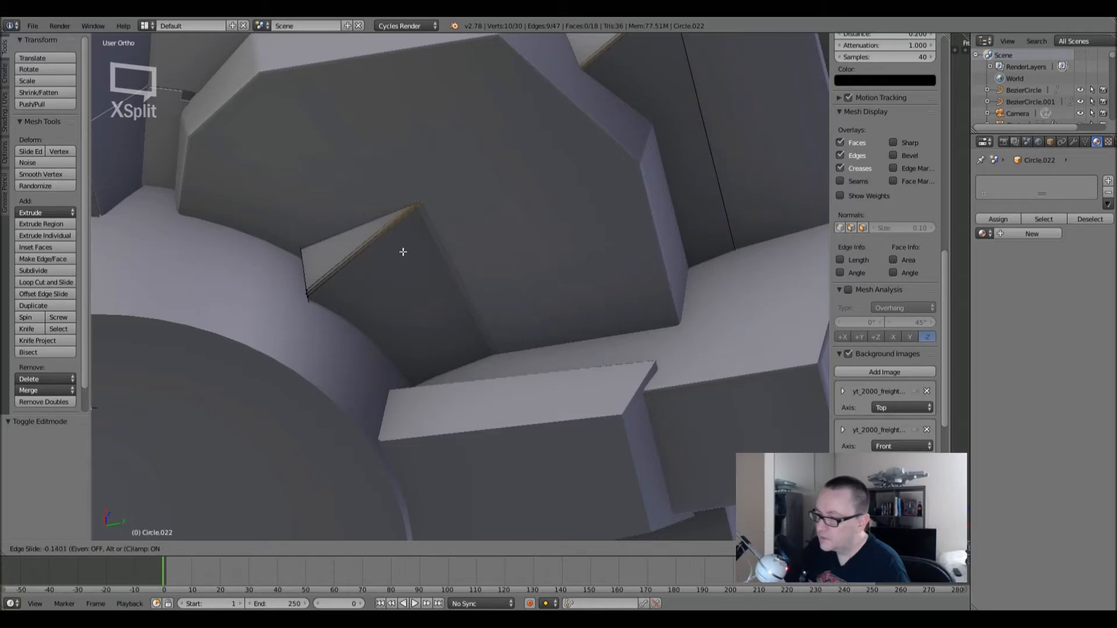
{"action": "left_click", "coordinate": [403, 251]}
- Delete the wedge faces that form the tip protruding through the rear underside block, and leave mesh editing with nothing selected
{"action": "scroll", "coordinate": [493, 235], "scroll_direction": "down", "scroll_amount": 2}
{"action": "key", "text": "z"}
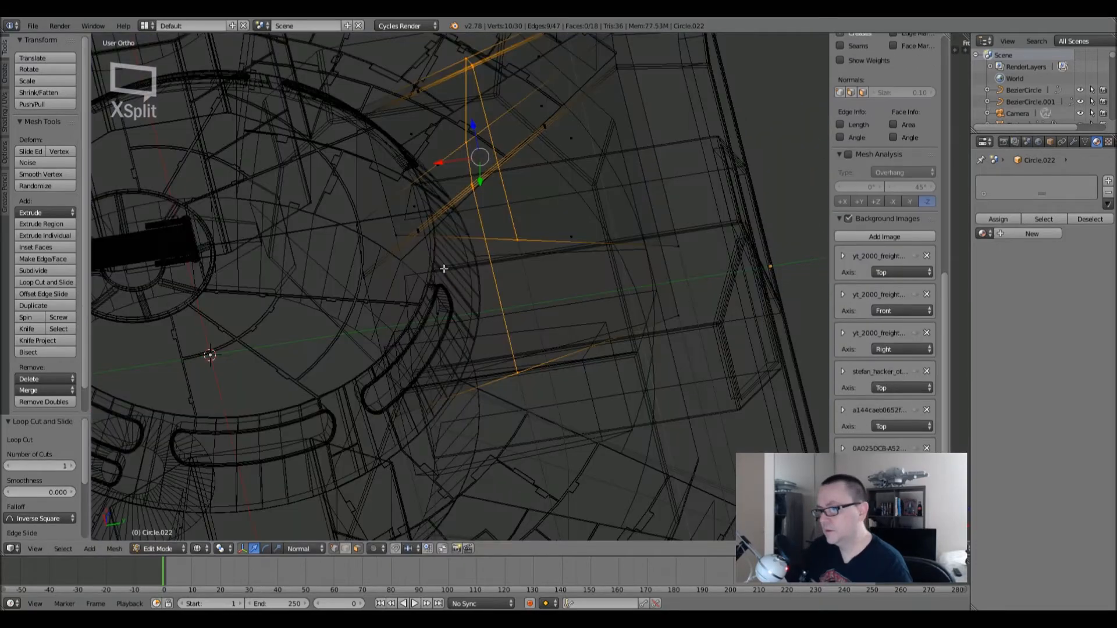
{"action": "right_click", "coordinate": [418, 229]}
{"action": "mouse_move", "coordinate": [429, 227]}
{"action": "middle_mouse_down"}
{"action": "mouse_move", "coordinate": [483, 224]}
{"action": "mouse_move", "coordinate": [497, 274]}
{"action": "mouse_move", "coordinate": [481, 308]}
{"action": "mouse_move", "coordinate": [413, 216]}
{"action": "mouse_move", "coordinate": [444, 244]}
{"action": "mouse_move", "coordinate": [432, 238]}
{"action": "middle_mouse_up"}
{"action": "right_click", "coordinate": [411, 211], "text": "shift"}
{"action": "scroll", "coordinate": [432, 238], "scroll_direction": "up", "scroll_amount": 5}
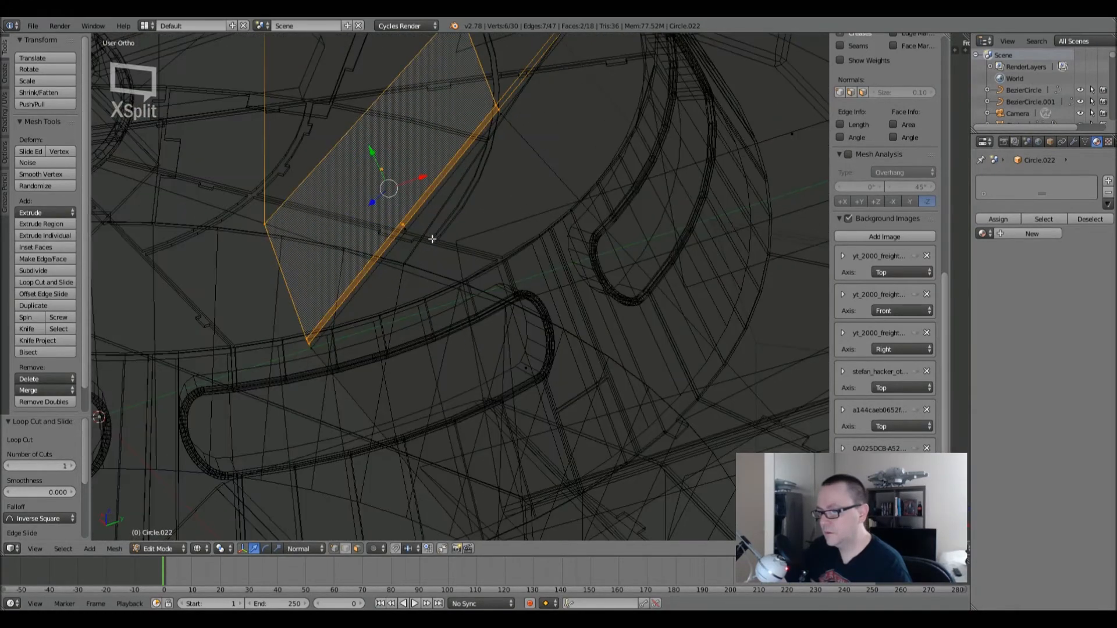
{"action": "right_click", "coordinate": [418, 241], "text": "shift"}
{"action": "right_click", "coordinate": [529, 367], "text": "shift"}
{"action": "scroll", "coordinate": [529, 368], "scroll_direction": "down", "scroll_amount": 4}
{"action": "mouse_move", "coordinate": [528, 369]}
{"action": "middle_mouse_down"}
{"action": "mouse_move", "coordinate": [527, 438]}
{"action": "mouse_move", "coordinate": [456, 417]}
{"action": "mouse_move", "coordinate": [618, 380]}
{"action": "mouse_move", "coordinate": [610, 394]}
{"action": "mouse_move", "coordinate": [588, 347]}
{"action": "mouse_move", "coordinate": [601, 352]}
{"action": "middle_mouse_up"}
{"action": "key", "text": "z"}
{"action": "key", "text": "z"}
{"action": "key", "text": "x"}
{"action": "left_click", "coordinate": [602, 351]}
{"action": "key", "text": "z"}
{"action": "key", "text": "z"}
{"action": "mouse_move", "coordinate": [604, 350]}
{"action": "middle_mouse_down"}
{"action": "mouse_move", "coordinate": [623, 366]}
{"action": "mouse_move", "coordinate": [625, 391]}
{"action": "mouse_move", "coordinate": [601, 347]}
{"action": "mouse_move", "coordinate": [576, 227]}
{"action": "mouse_move", "coordinate": [582, 307]}
{"action": "mouse_move", "coordinate": [575, 210]}
{"action": "mouse_move", "coordinate": [533, 186]}
{"action": "mouse_move", "coordinate": [640, 174]}
{"action": "mouse_move", "coordinate": [654, 210]}
{"action": "mouse_move", "coordinate": [626, 364]}
{"action": "mouse_move", "coordinate": [599, 294]}
{"action": "middle_mouse_up"}
{"action": "key", "text": "z"}
{"action": "key", "text": "Tab"}
{"action": "key", "text": "a"}
{"action": "scroll", "coordinate": [576, 228], "scroll_direction": "down", "scroll_amount": 6}
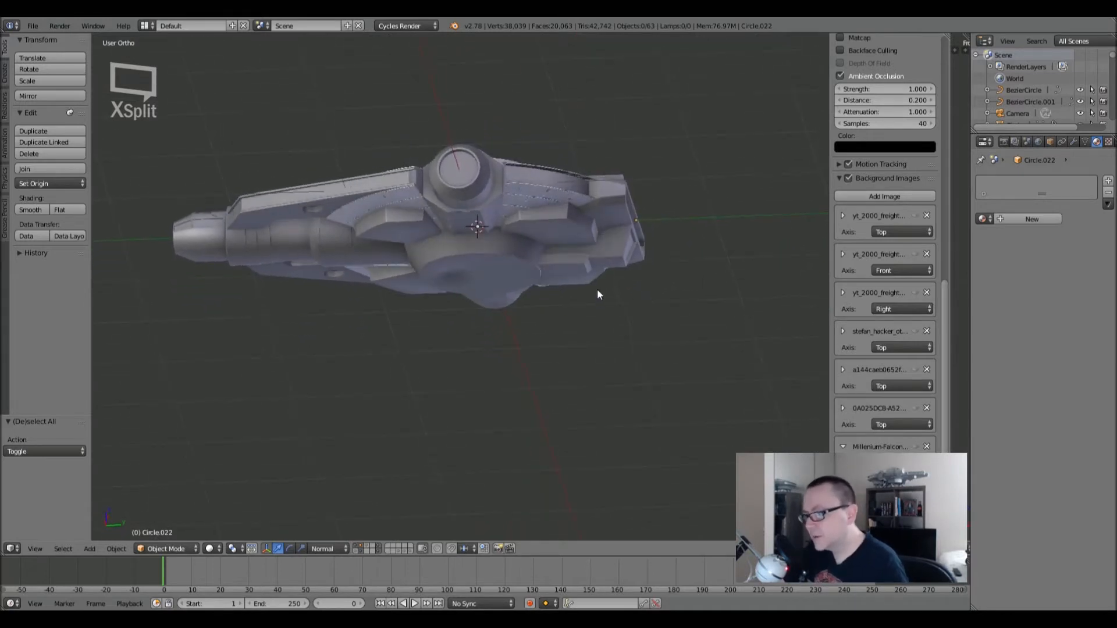
- Reselect the front and rear underside blocks, shift them slightly down along Z in the right orthographic view, and clear the selection
{"action": "scroll", "coordinate": [577, 250], "scroll_direction": "up", "scroll_amount": 3}
{"action": "middle_click_drag", "start_coordinate": [577, 250], "coordinate": [495, 238]}
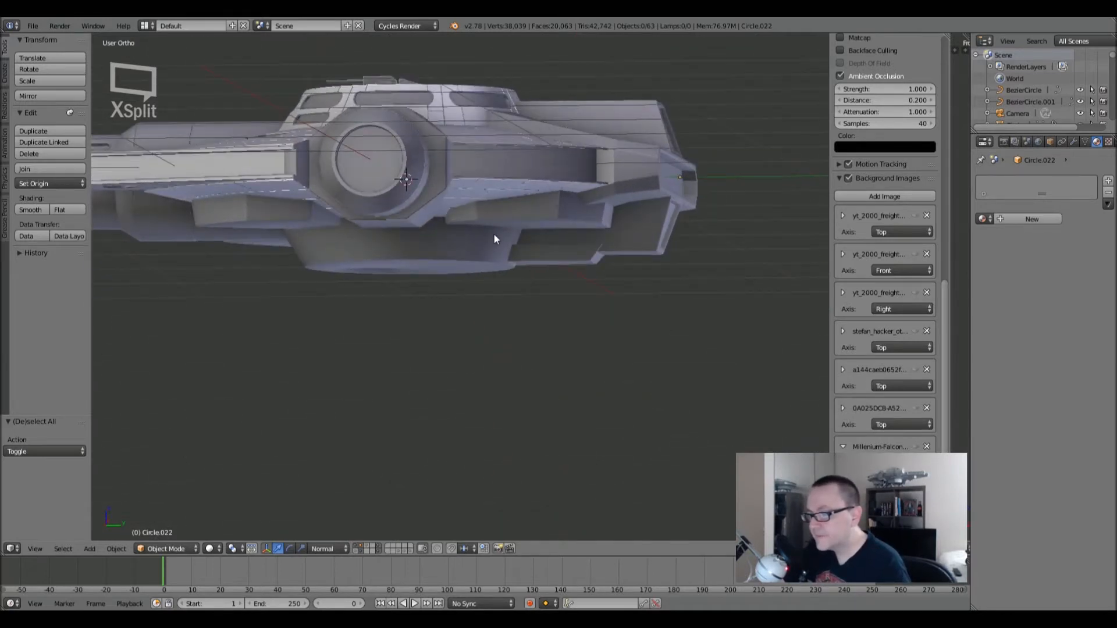
{"action": "right_click", "coordinate": [495, 206]}
{"action": "middle_click_drag", "start_coordinate": [267, 207], "coordinate": [415, 173]}
{"action": "key", "text": "a"}
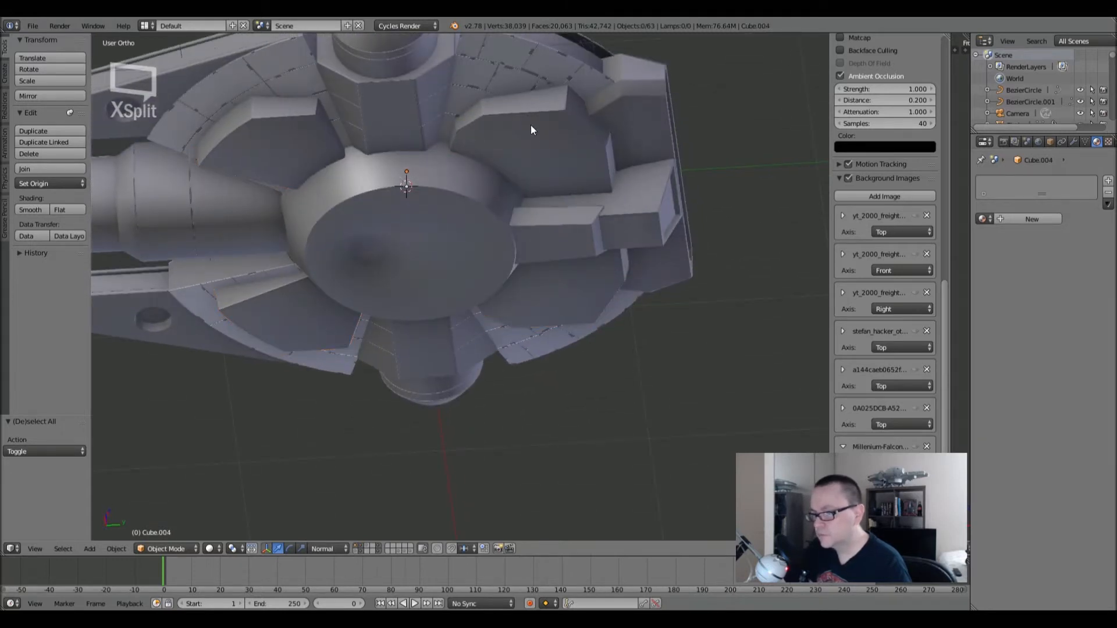
{"action": "right_click", "coordinate": [536, 123]}
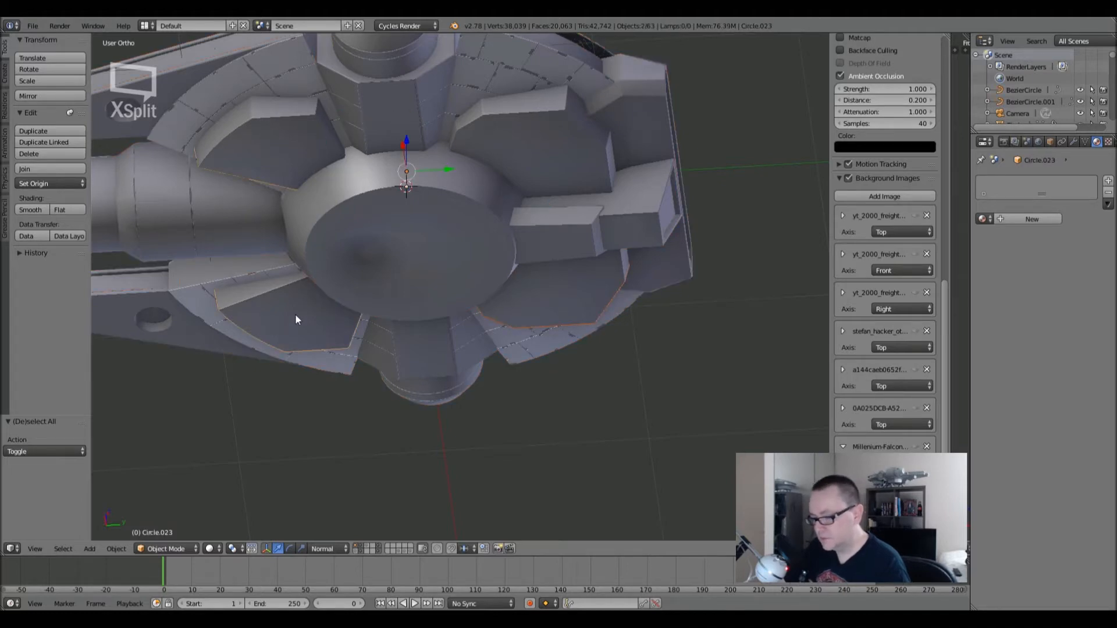
{"action": "key", "text": "z"}
{"action": "key", "text": "z"}
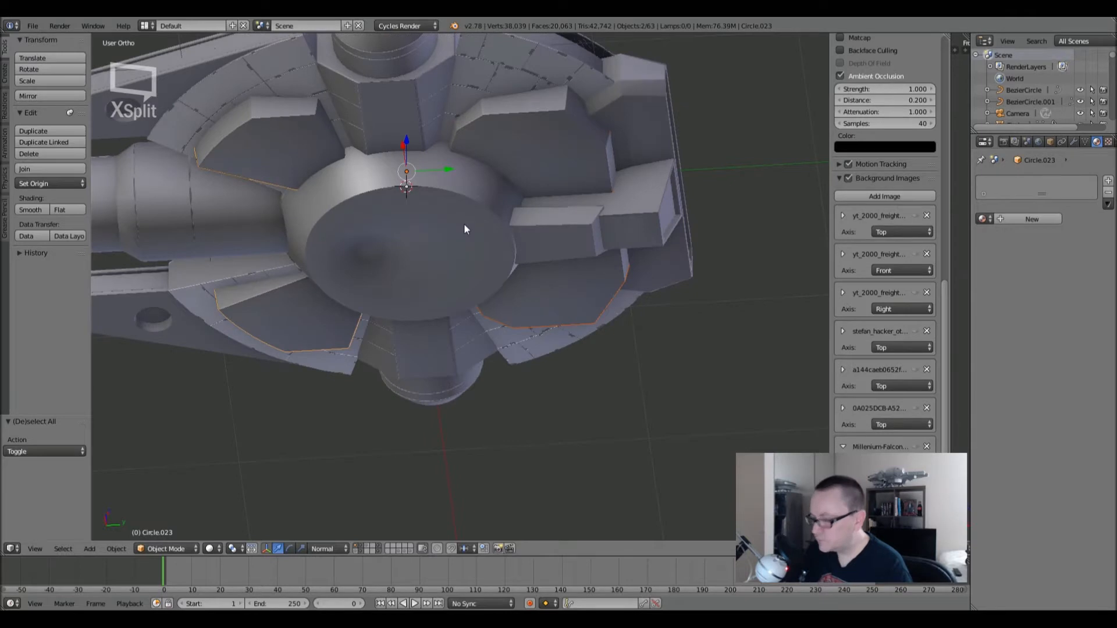
{"action": "key", "text": "KP_3"}
{"action": "left_click_drag", "start_coordinate": [406, 120], "coordinate": [407, 145]}
{"action": "middle_click_drag", "start_coordinate": [552, 279], "coordinate": [498, 221], "text": "shift"}
{"action": "key", "text": "a"}
- Move the hidden base face of the central rear underside block 0.064 along its normal, deeper into the hull
{"action": "right_click", "coordinate": [490, 228]}
{"action": "key", "text": "Tab"}
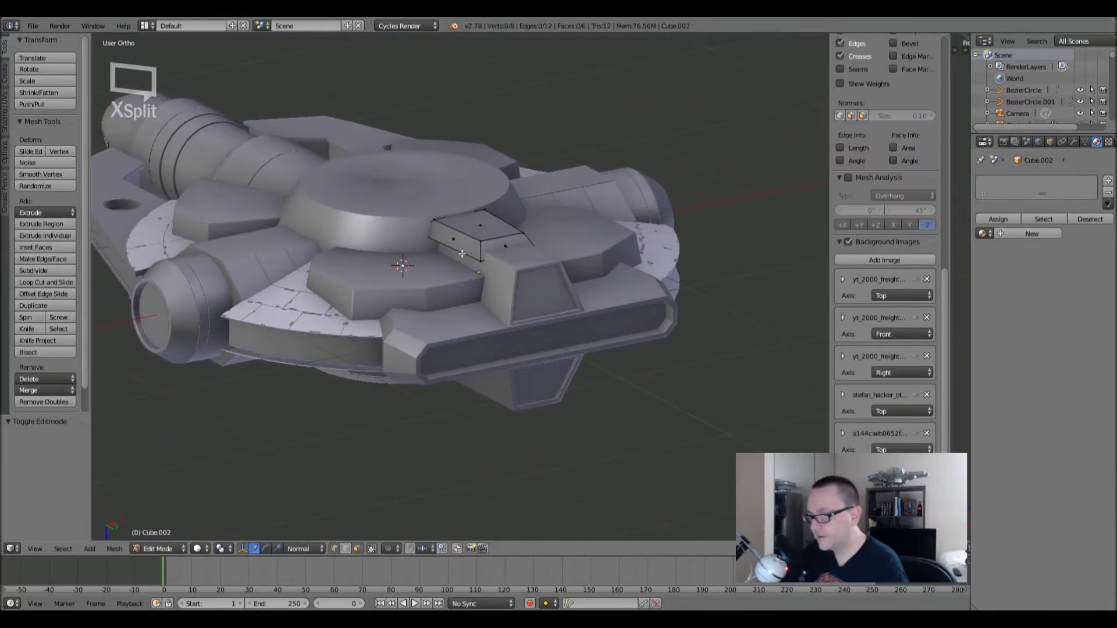
{"action": "scroll", "coordinate": [487, 252], "scroll_direction": "up", "scroll_amount": 4}
{"action": "key", "text": "z"}
{"action": "right_click", "coordinate": [490, 241]}
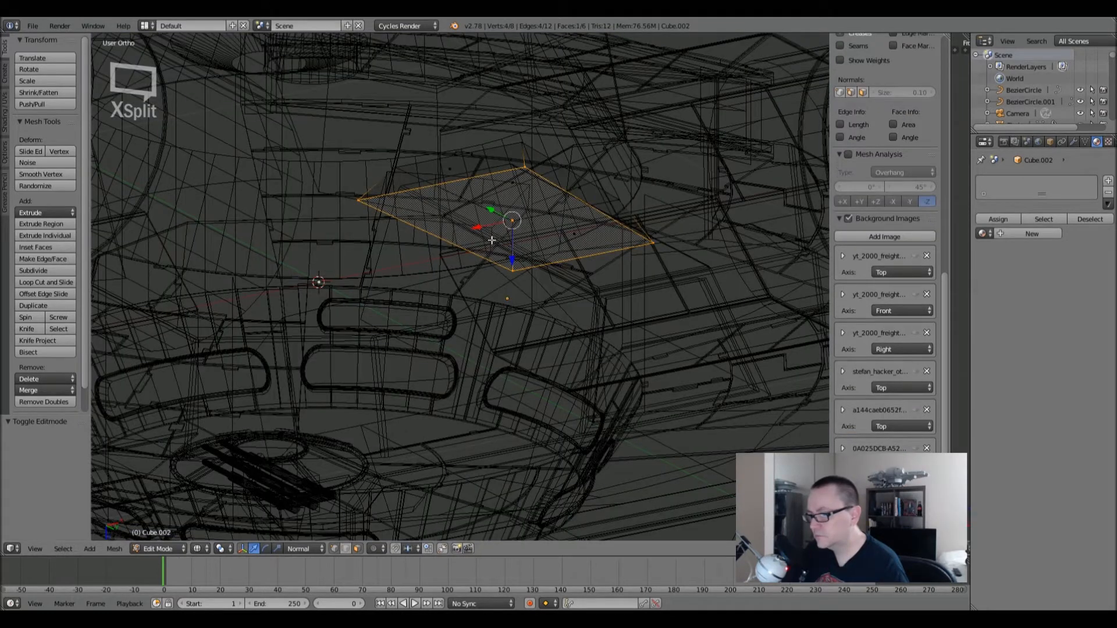
{"action": "key", "text": "z"}
{"action": "key", "text": "e"}
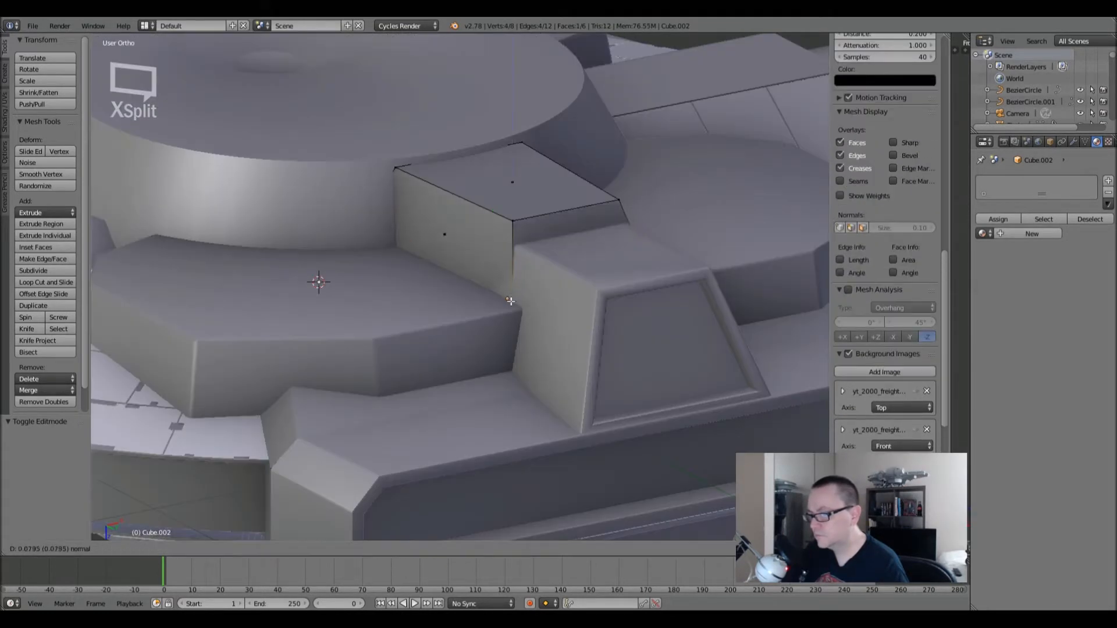
{"action": "left_click", "coordinate": [511, 294]}
{"action": "key", "text": "e"}
{"action": "left_click", "coordinate": [511, 292]}
- Scale the central block's base face by about 1.189 along global X
{"action": "middle_click_drag", "start_coordinate": [511, 292], "coordinate": [528, 297]}
{"action": "key", "text": "s"}
{"action": "key", "text": "x"}
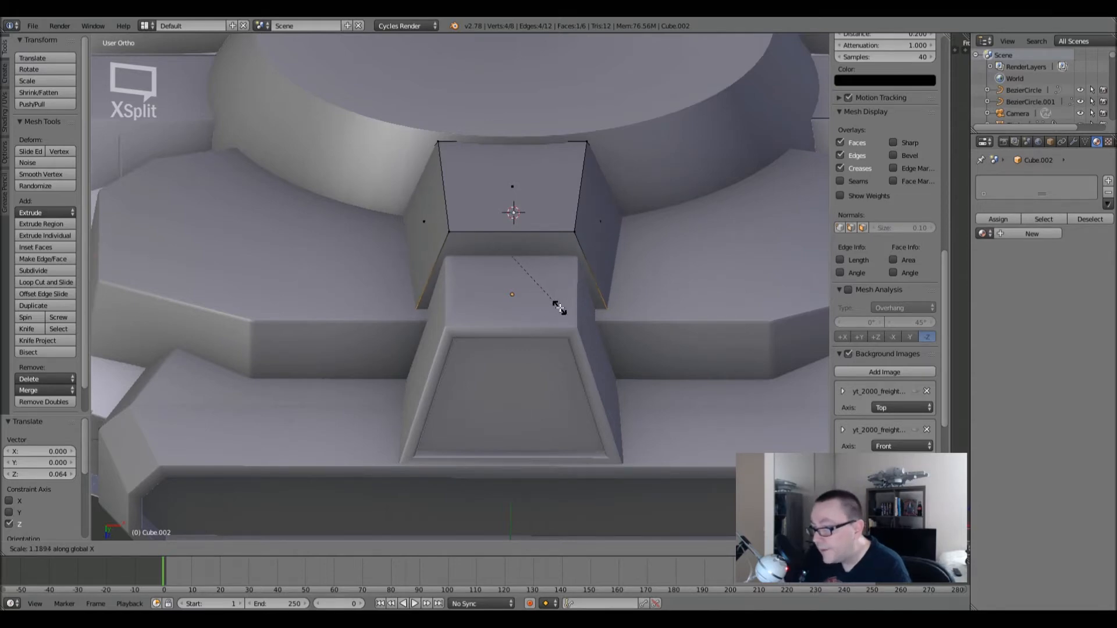
{"action": "left_click", "coordinate": [559, 308]}
- Move the central block's outer edge, next to the rear housing, 0.033 along Z
{"action": "middle_click_drag", "start_coordinate": [559, 309], "coordinate": [561, 275]}
{"action": "right_click", "coordinate": [593, 196]}
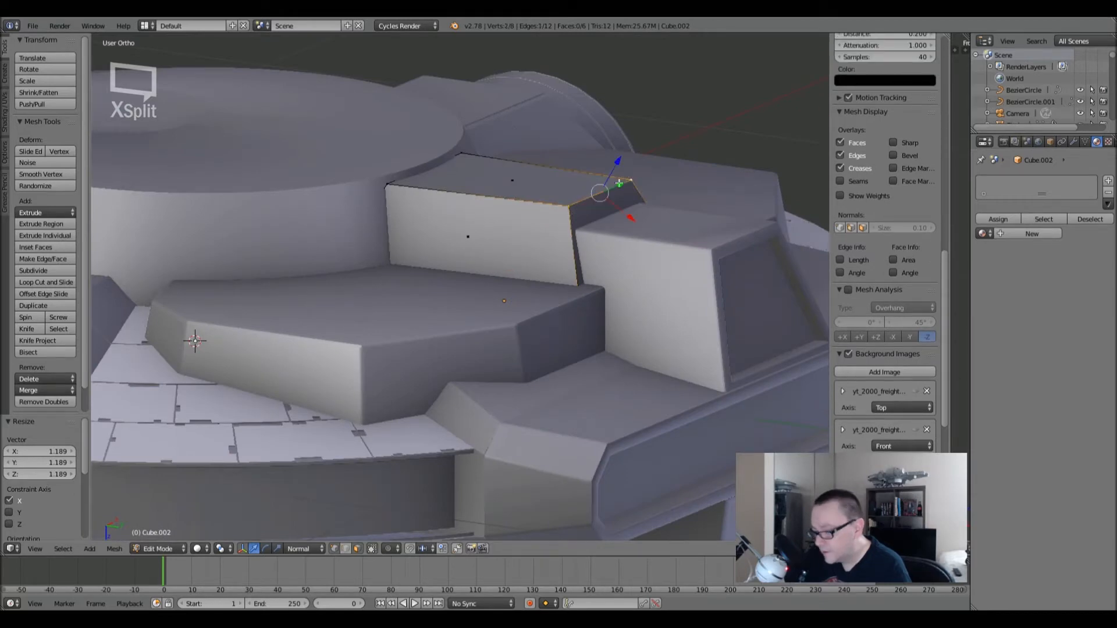
{"action": "key", "text": "g"}
{"action": "key", "text": "z"}
{"action": "left_click", "coordinate": [613, 217]}
- Widen the same outer edge along global X, leave mesh editing, and clear the selection in the right orthographic view
{"action": "middle_click_drag", "start_coordinate": [613, 217], "coordinate": [521, 260]}
{"action": "scroll", "coordinate": [524, 258], "scroll_direction": "up", "scroll_amount": 2}
{"action": "key", "text": "s"}
{"action": "key", "text": "x"}
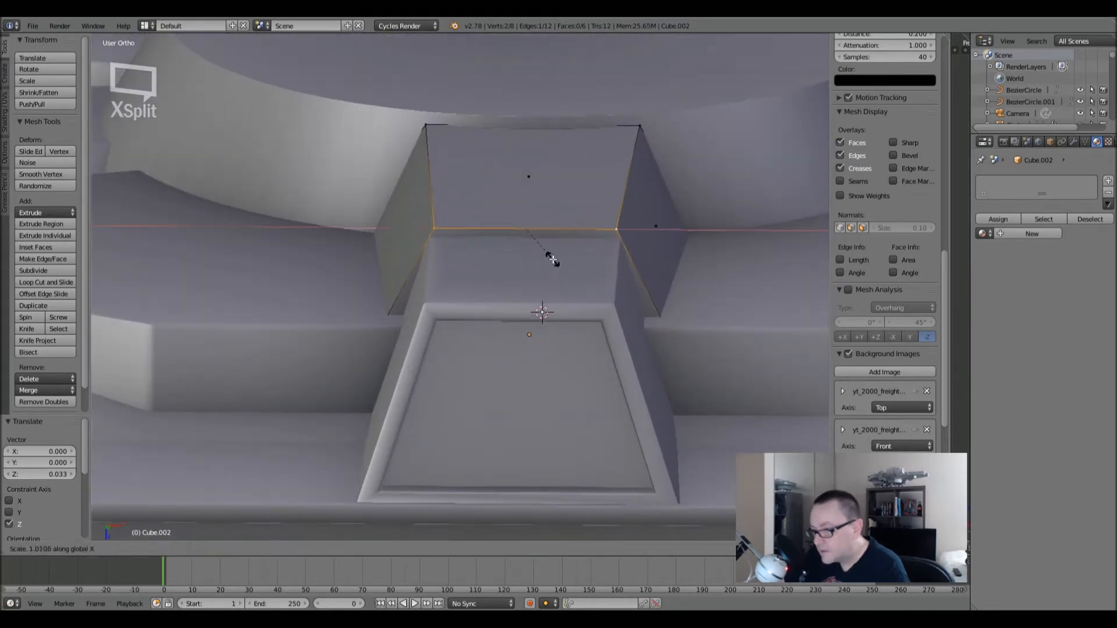
{"action": "left_click", "coordinate": [624, 265]}
{"action": "key", "text": "Tab"}
{"action": "scroll", "coordinate": [624, 265], "scroll_direction": "down", "scroll_amount": 5}
{"action": "middle_click_drag", "start_coordinate": [624, 265], "coordinate": [598, 197]}
{"action": "scroll", "coordinate": [600, 203], "scroll_direction": "down", "scroll_amount": 2}
{"action": "key", "text": "KP_3"}
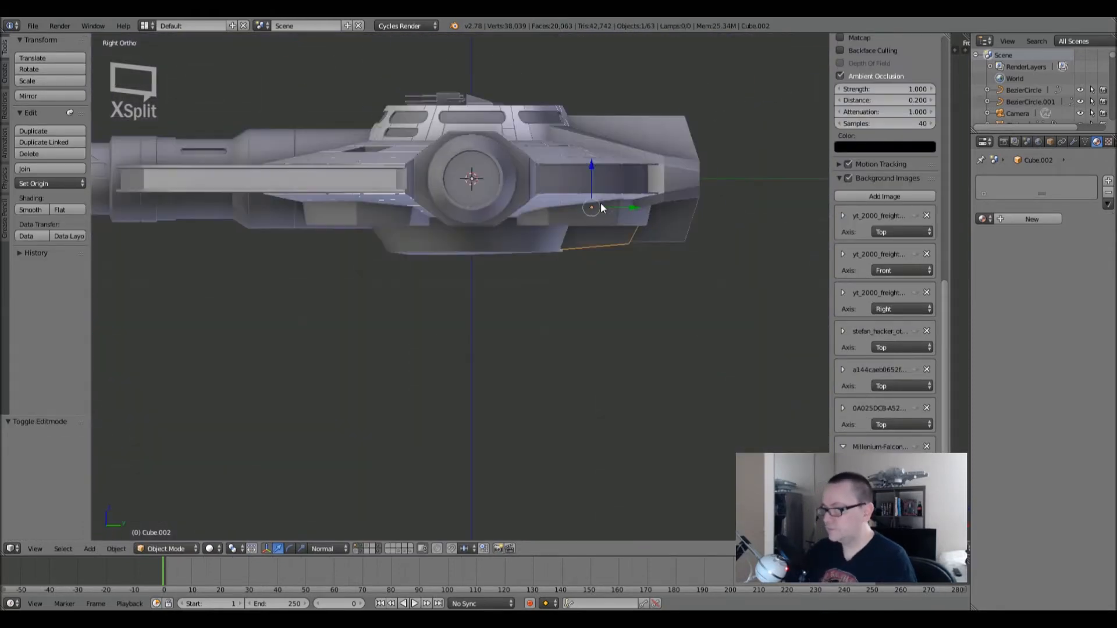
{"action": "key", "text": "a"}
{"action": "middle_click_drag", "start_coordinate": [595, 253], "coordinate": [504, 235]}
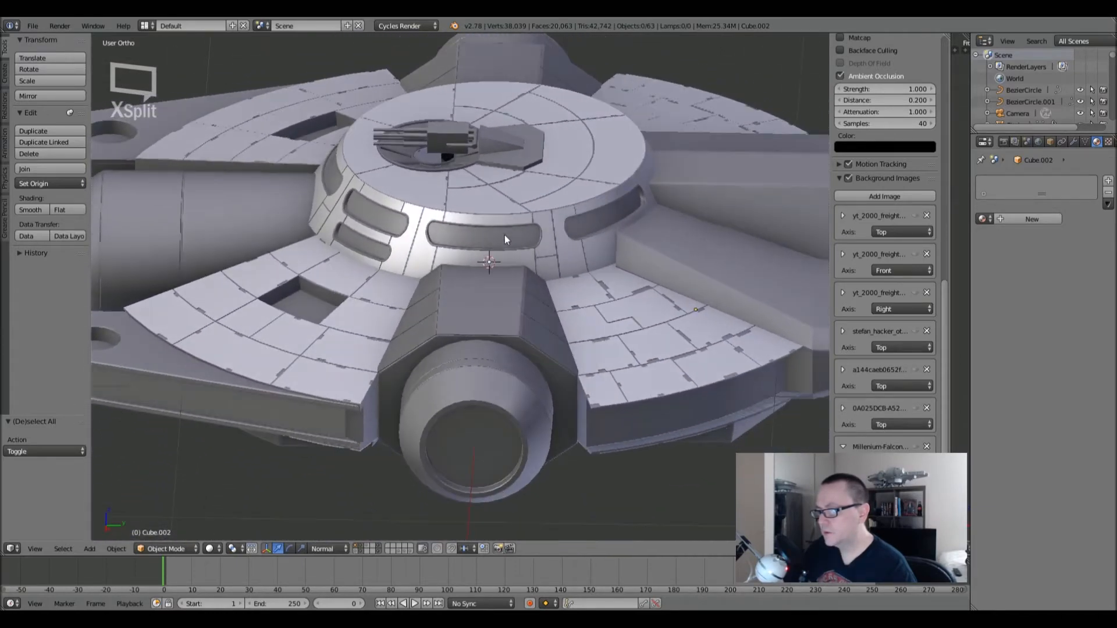
{"action": "scroll", "coordinate": [448, 163], "scroll_direction": "up", "scroll_amount": 8}
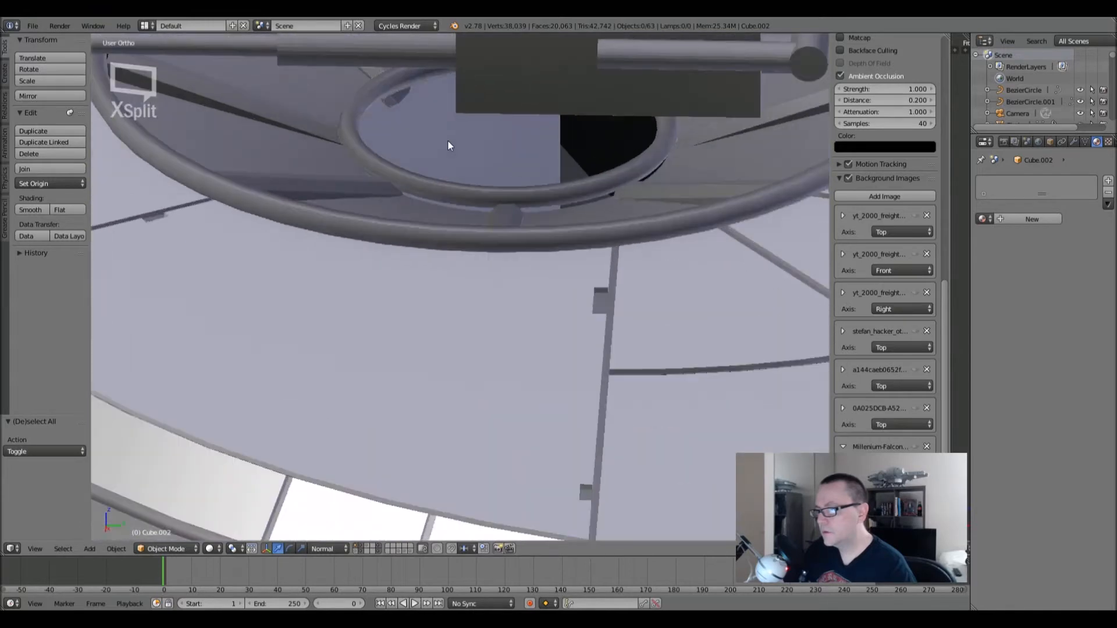
{"action": "right_click", "coordinate": [345, 94]}
{"action": "key", "text": "g"}
{"action": "key", "text": "Escape"}
{"action": "scroll", "coordinate": [428, 327], "scroll_direction": "down", "scroll_amount": 8}
- Open the three sloped panels beside the paneled top deck for mesh editing with the middle panel's face selected
{"action": "middle_click_drag", "start_coordinate": [428, 324], "coordinate": [538, 266]}
{"action": "scroll", "coordinate": [540, 267], "scroll_direction": "up", "scroll_amount": 10}
{"action": "right_click", "coordinate": [584, 323]}
{"action": "key", "text": "Tab"}
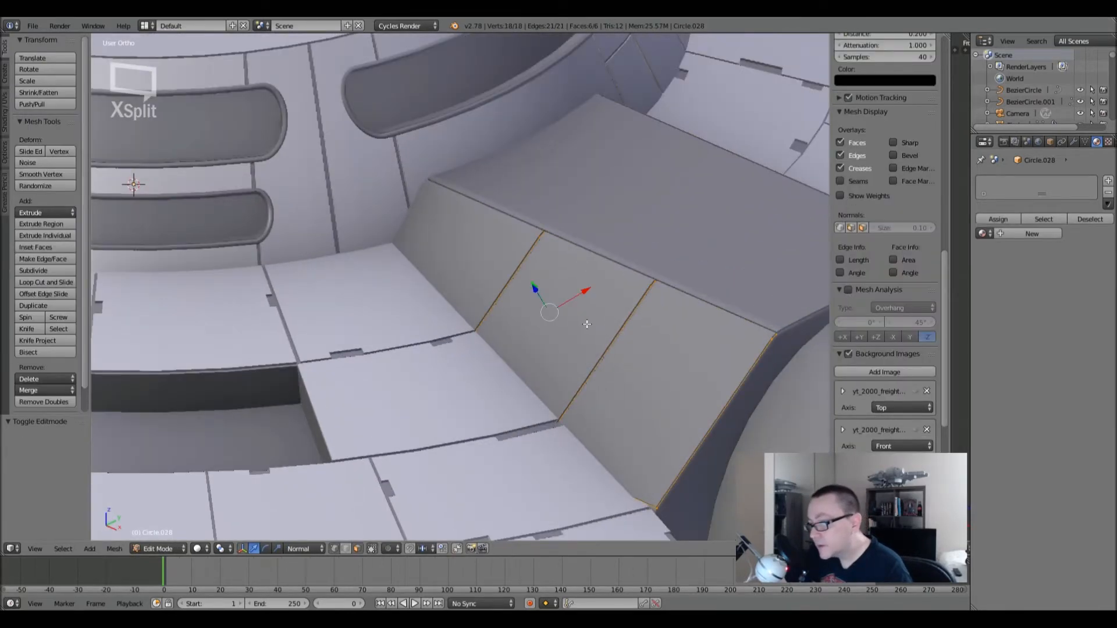
{"action": "middle_click_drag", "start_coordinate": [586, 324], "coordinate": [542, 288], "text": "shift"}
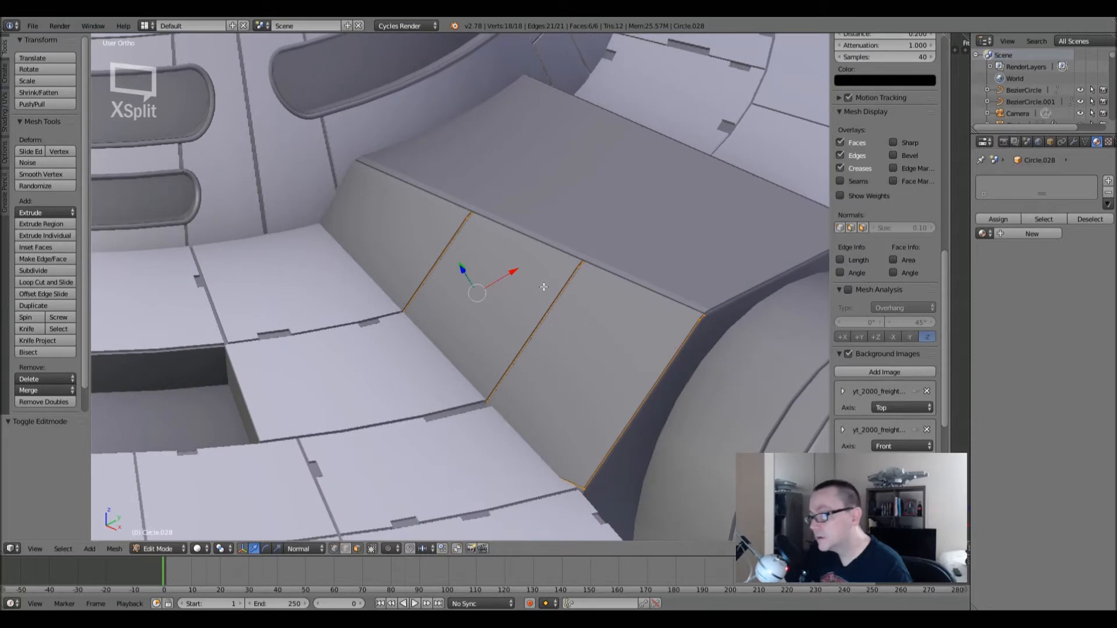
{"action": "key", "text": "Tab"}
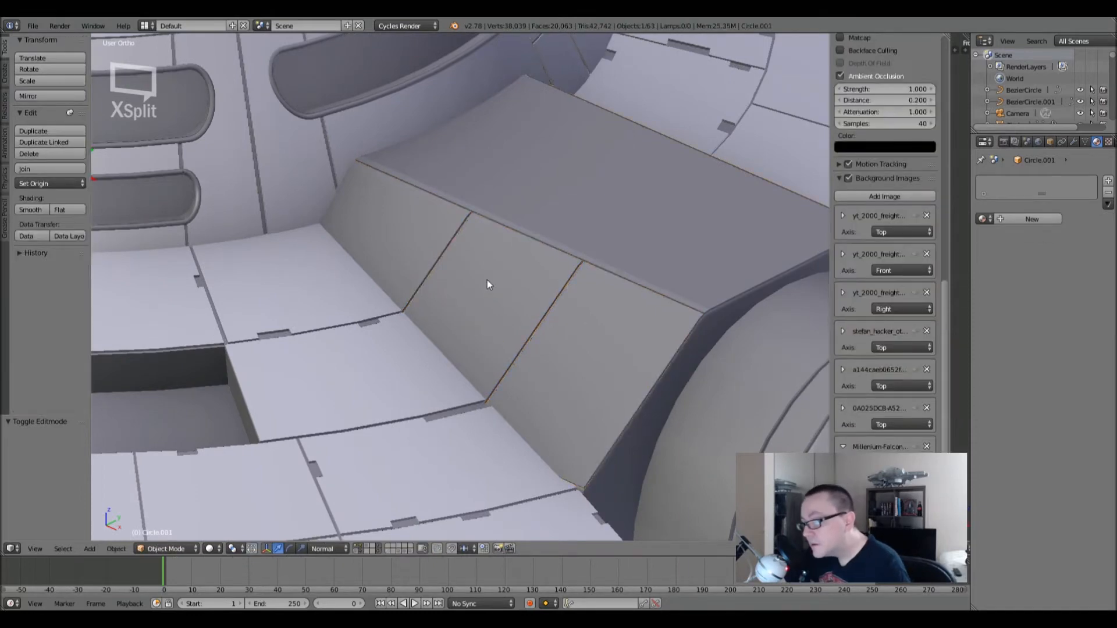
{"action": "key", "text": "shift+d"}
{"action": "key", "text": "Escape"}
{"action": "key", "text": "Tab"}
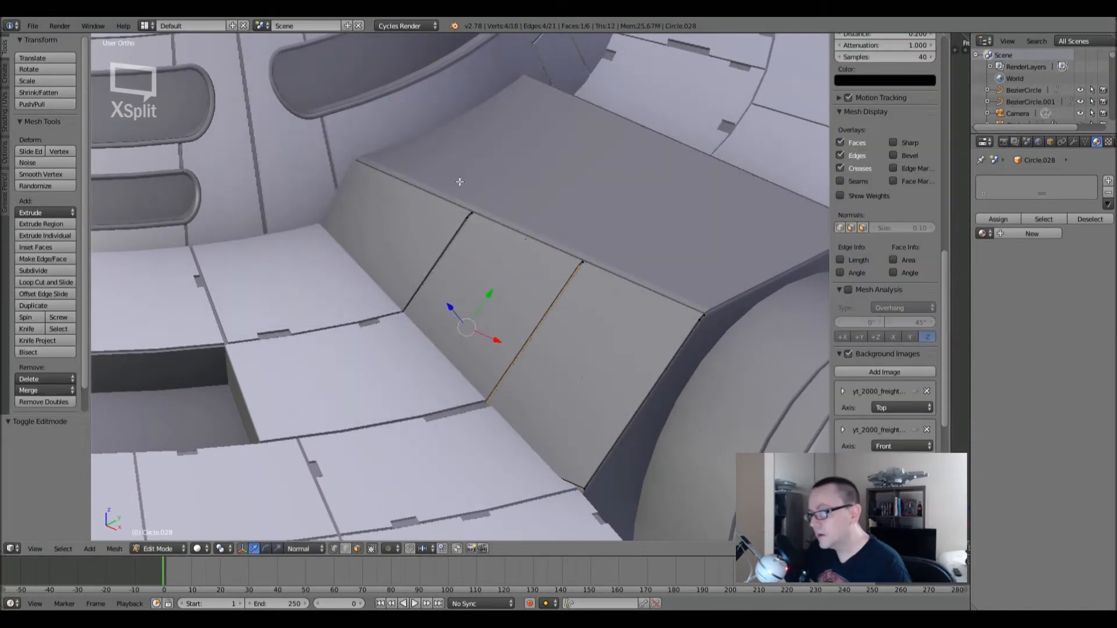
- Turn off the viewport display of the Solidify modifier on the sloped side panels
{"action": "left_click", "coordinate": [1072, 142]}
{"action": "left_click", "coordinate": [1041, 339]}
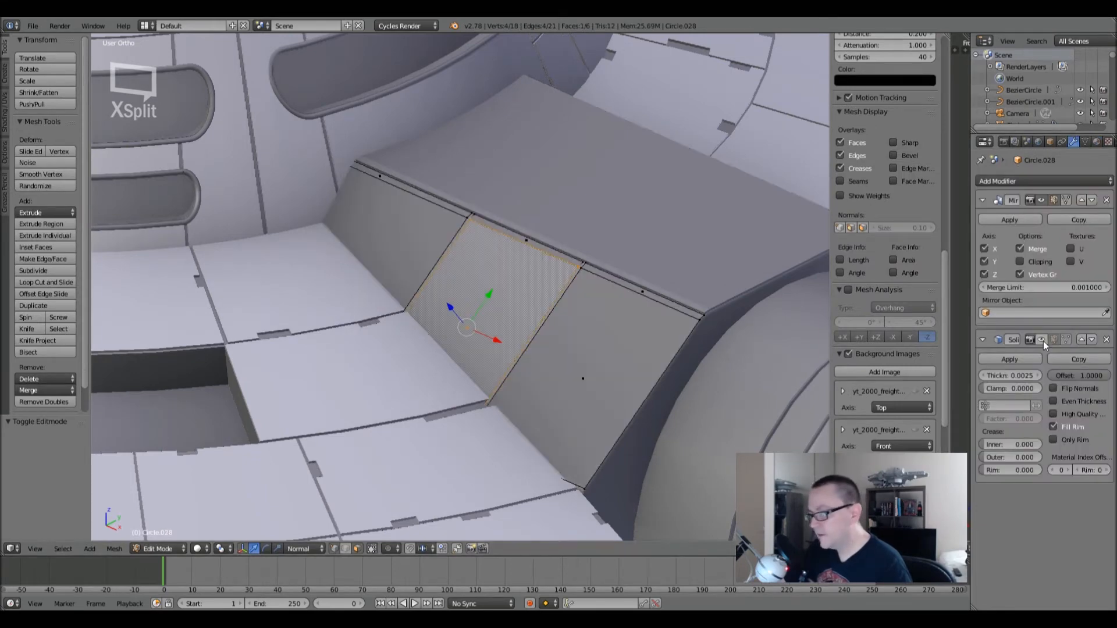
{"action": "key", "text": "Tab"}
{"action": "scroll", "coordinate": [522, 266], "scroll_direction": "up", "scroll_amount": 3}
{"action": "key", "text": "Tab"}
{"action": "scroll", "coordinate": [523, 271], "scroll_direction": "up", "scroll_amount": 1}
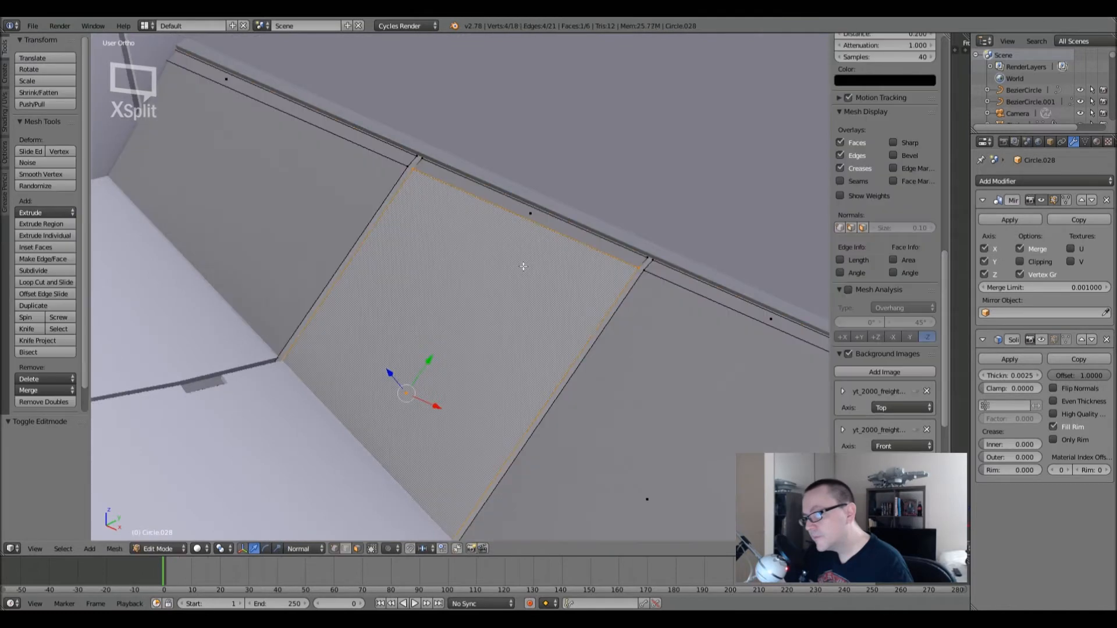
{"action": "mouse_move", "coordinate": [507, 282]}
{"action": "middle_mouse_down"}
{"action": "mouse_move", "coordinate": [541, 288]}
{"action": "mouse_move", "coordinate": [550, 314]}
{"action": "mouse_move", "coordinate": [502, 292]}
{"action": "middle_mouse_up"}
{"action": "scroll", "coordinate": [470, 236], "scroll_direction": "up", "scroll_amount": 2}
{"action": "scroll", "coordinate": [470, 237], "scroll_direction": "up", "scroll_amount": 1}
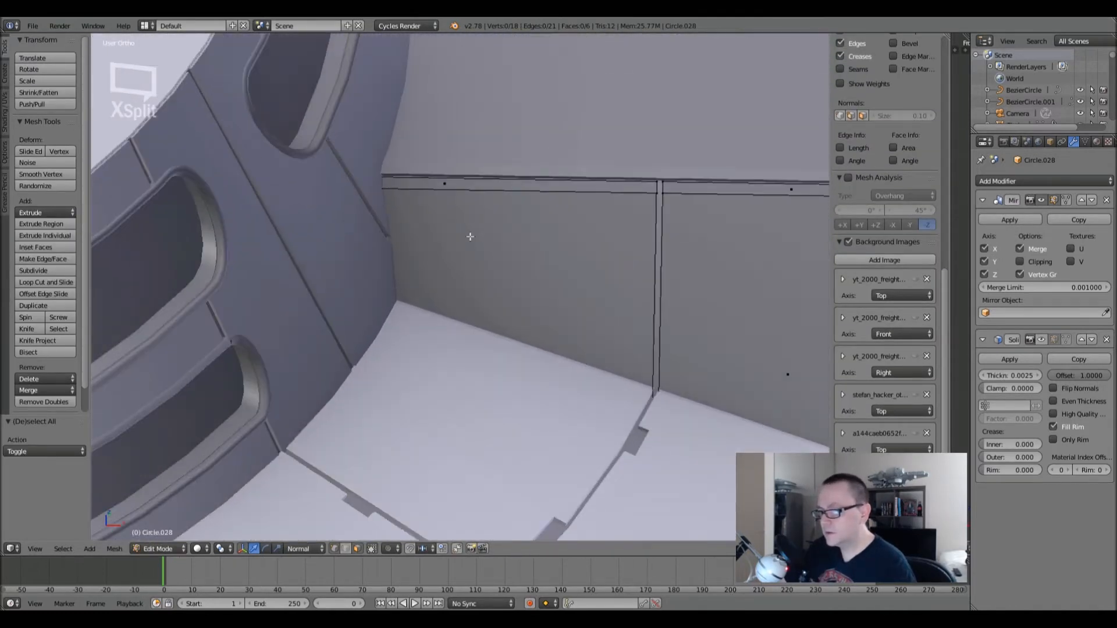
- Add a loop cut across the sloped panel nearest the round upper hull, slid close to where the panel meets it
{"action": "key", "text": "z"}
{"action": "key", "text": "z"}
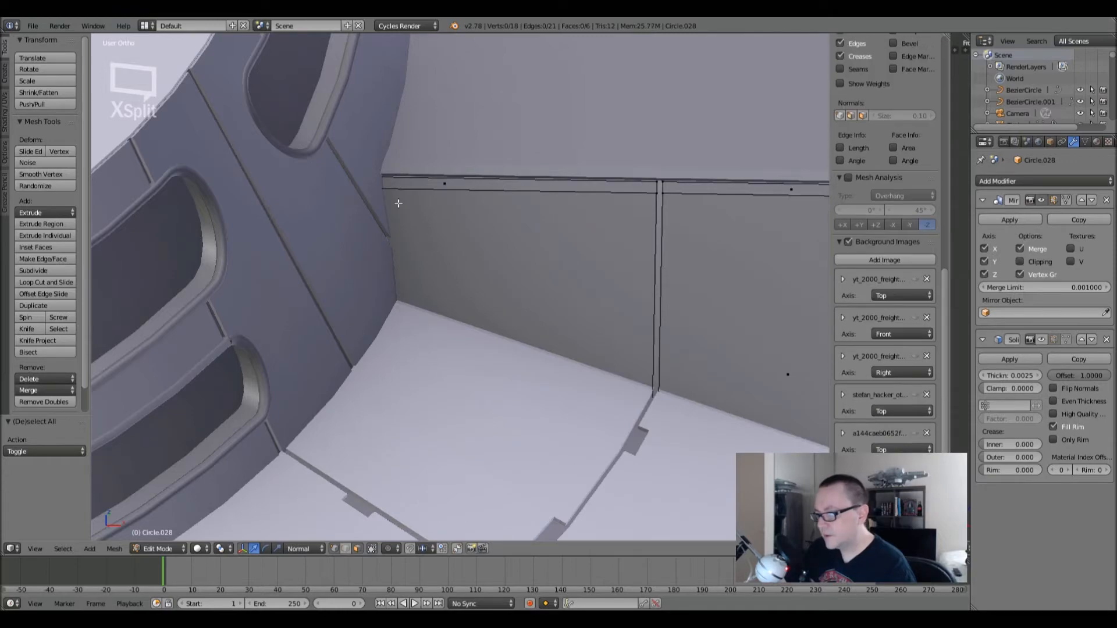
{"action": "key", "text": "a"}
{"action": "key", "text": "z"}
{"action": "key", "text": "z"}
{"action": "scroll", "coordinate": [403, 224], "scroll_direction": "down", "scroll_amount": 4}
{"action": "middle_click_drag", "start_coordinate": [403, 224], "coordinate": [472, 248]}
{"action": "key", "text": "KP_1"}
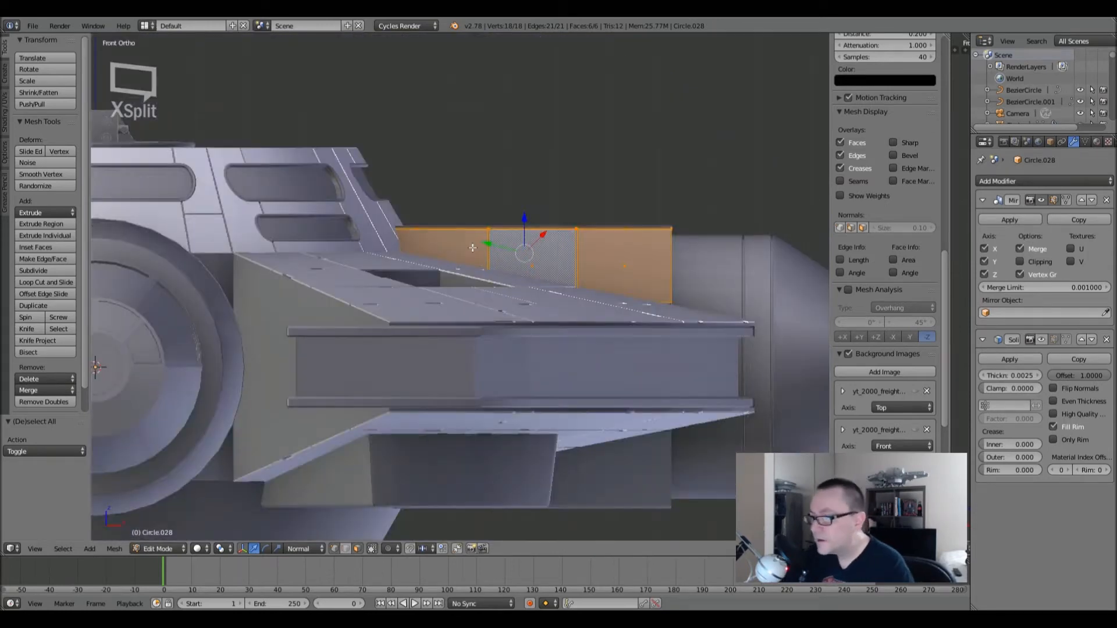
{"action": "key", "text": "z"}
{"action": "scroll", "coordinate": [407, 250], "scroll_direction": "up", "scroll_amount": 6}
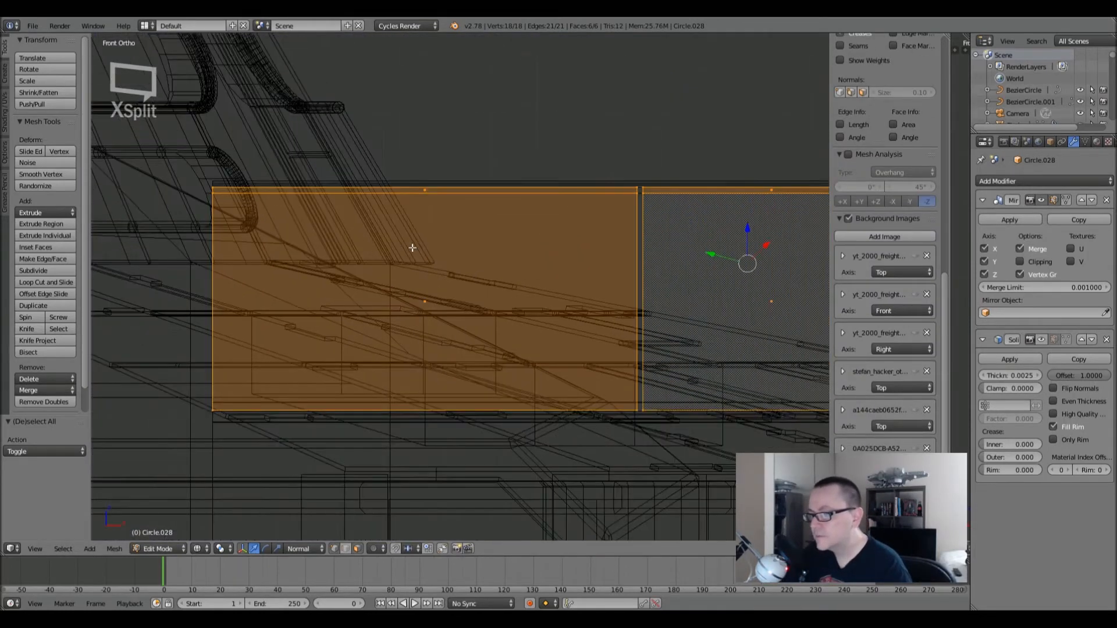
{"action": "key", "text": "z"}
{"action": "key", "text": "ctrl+r"}
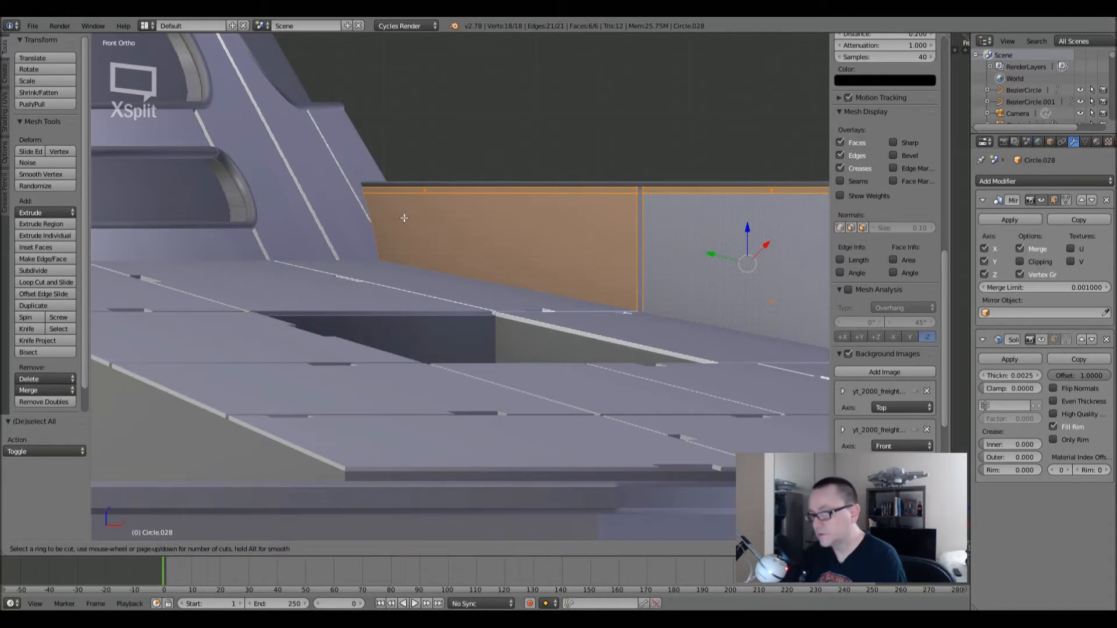
{"action": "left_click", "coordinate": [450, 176]}
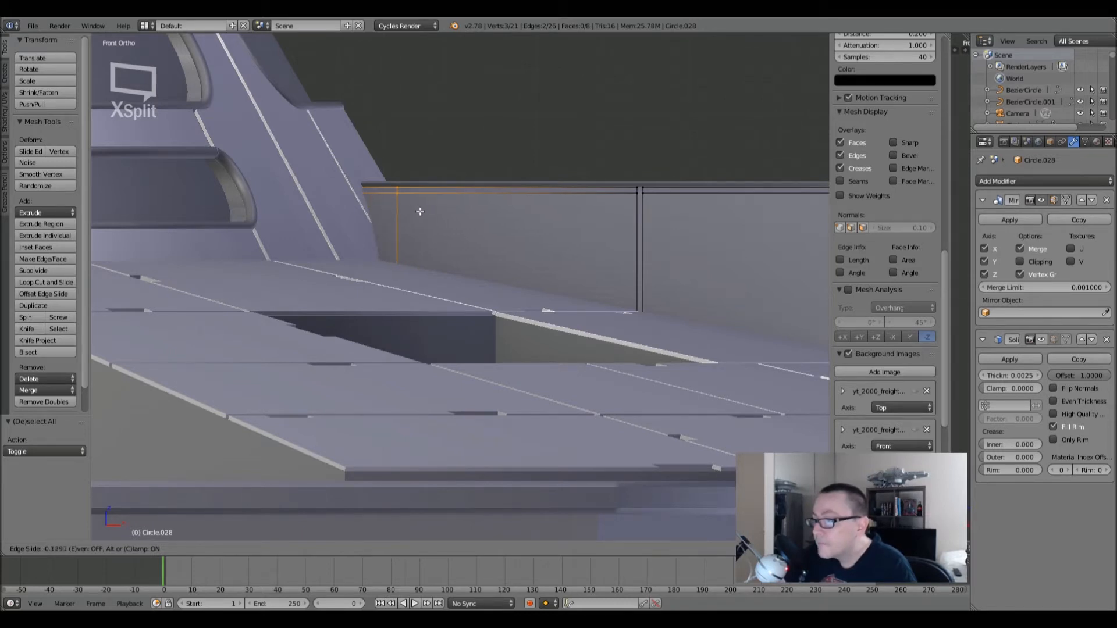
{"action": "left_click", "coordinate": [386, 216]}
- Move the lower vertex of the new cut 0.040 along global X in the top view to follow the round hull
{"action": "middle_click_drag", "start_coordinate": [387, 215], "coordinate": [347, 327]}
{"action": "key", "text": "z"}
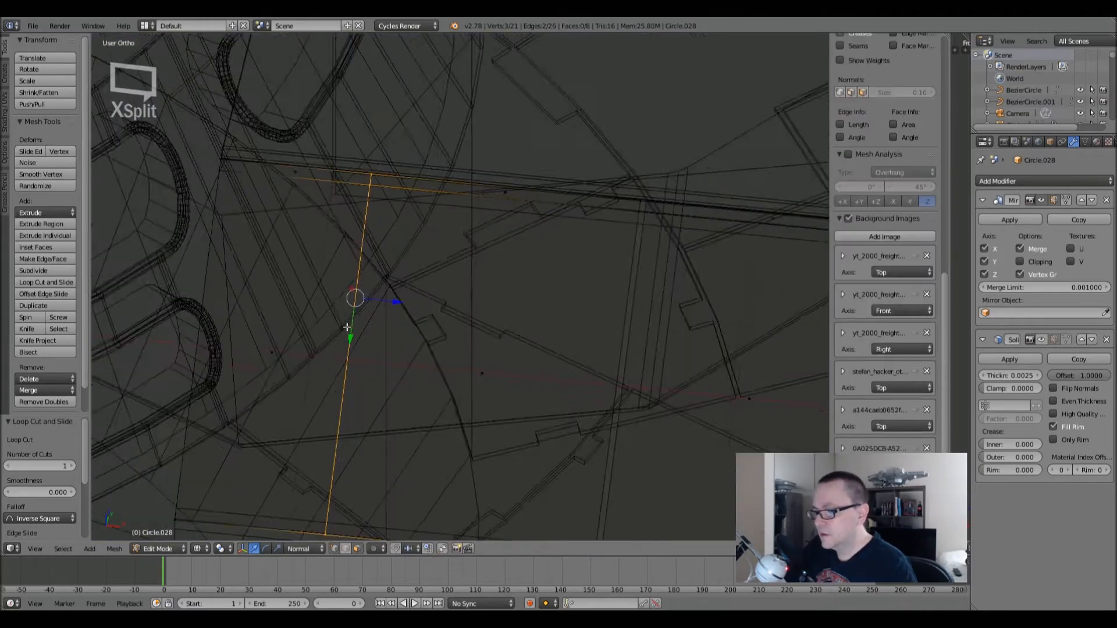
{"action": "scroll", "coordinate": [346, 328], "scroll_direction": "down", "scroll_amount": 3}
{"action": "middle_click_drag", "start_coordinate": [359, 385], "coordinate": [353, 339], "text": "shift"}
{"action": "right_click", "coordinate": [331, 387]}
{"action": "middle_click_drag", "start_coordinate": [368, 414], "coordinate": [306, 410]}
{"action": "key", "text": "KP_7"}
{"action": "key", "text": "z"}
{"action": "scroll", "coordinate": [313, 349], "scroll_direction": "up", "scroll_amount": 5}
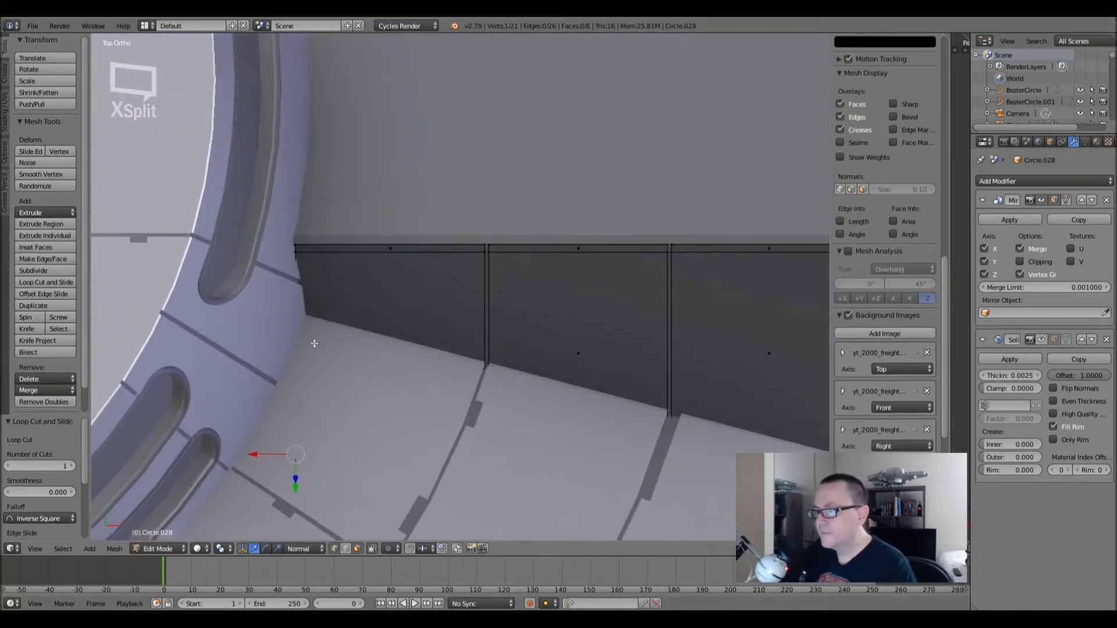
{"action": "scroll", "coordinate": [331, 369], "scroll_direction": "up", "scroll_amount": 2}
{"action": "key", "text": "g"}
{"action": "key", "text": "x"}
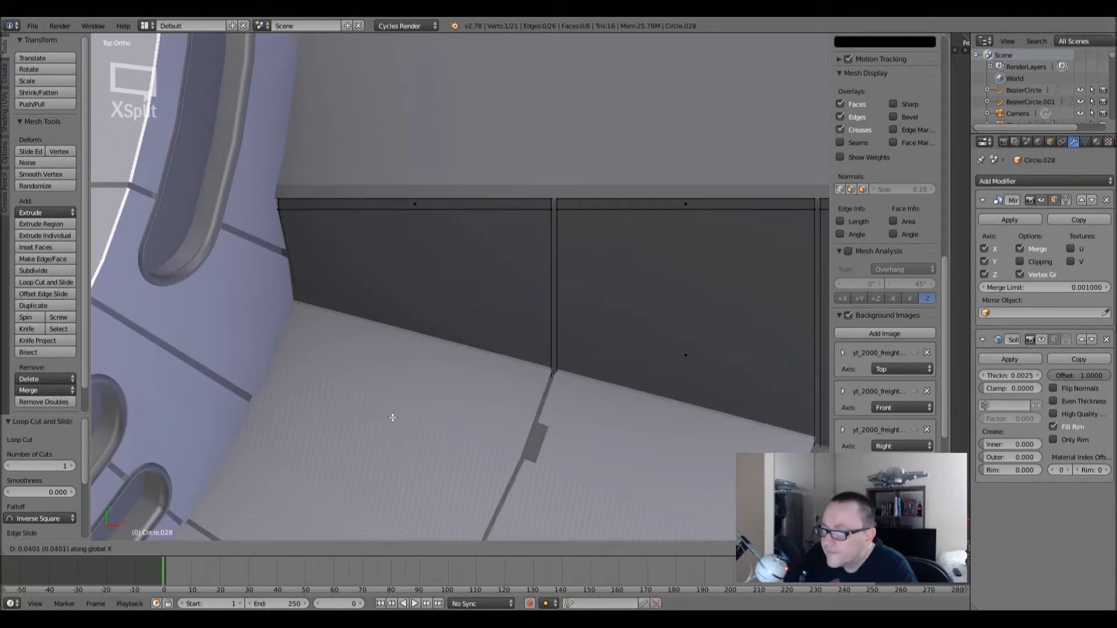
{"action": "left_click", "coordinate": [393, 417]}
- Slide the short upper edge of the cut by a factor of 0.005 along the panel's top strip
{"action": "middle_click_drag", "start_coordinate": [391, 416], "coordinate": [327, 303]}
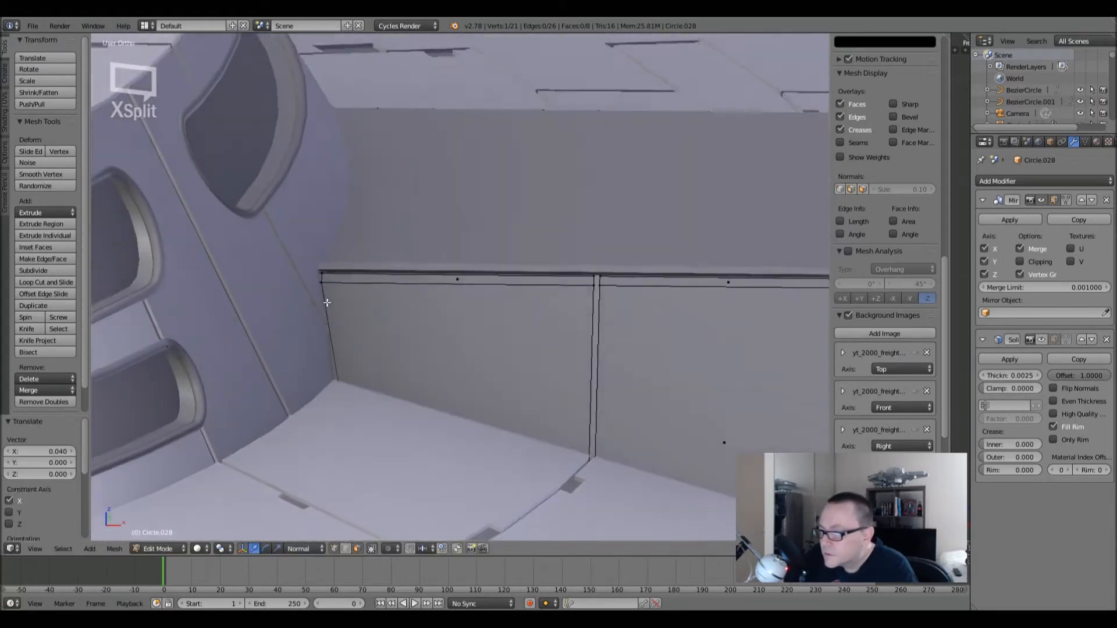
{"action": "scroll", "coordinate": [326, 303], "scroll_direction": "up", "scroll_amount": 4}
{"action": "right_click", "coordinate": [319, 245], "text": "shift"}
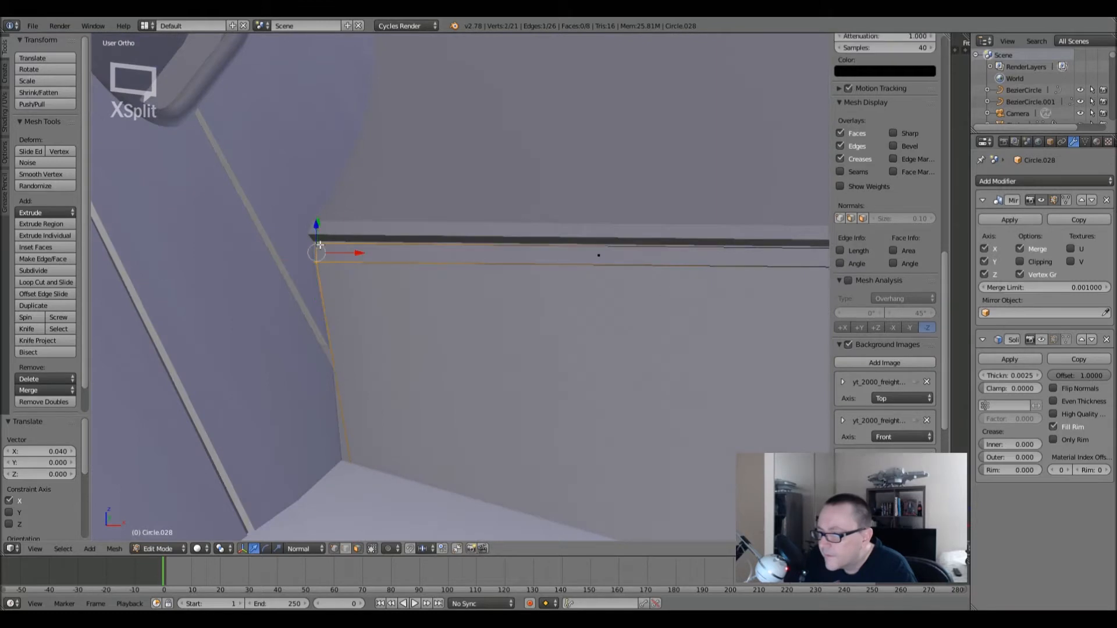
{"action": "key", "text": "ctrl+e"}
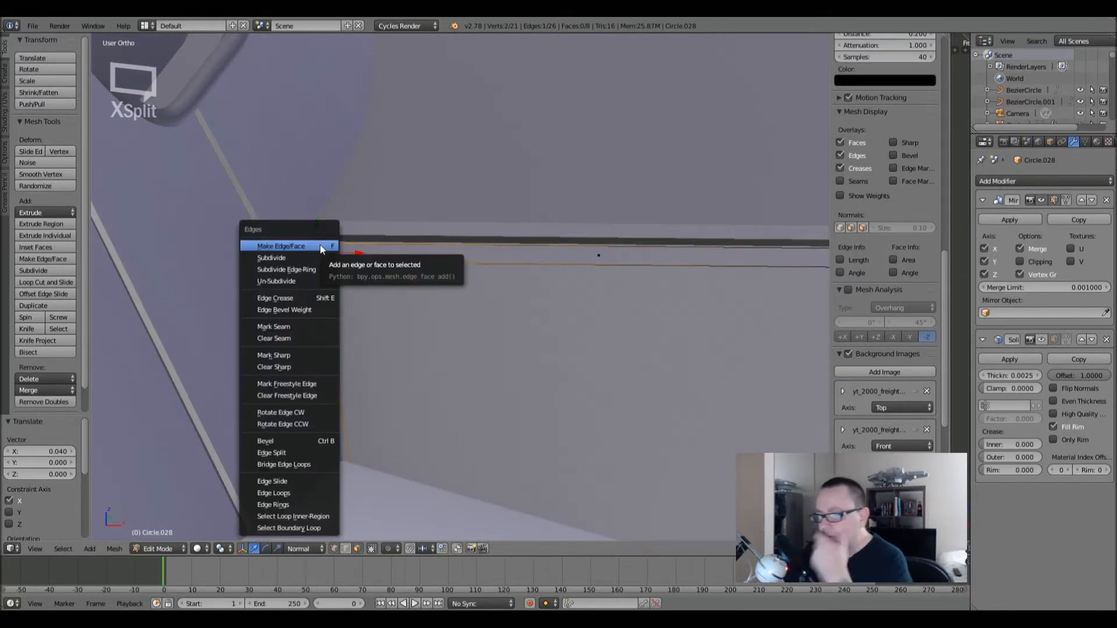
{"action": "left_click", "coordinate": [274, 481]}
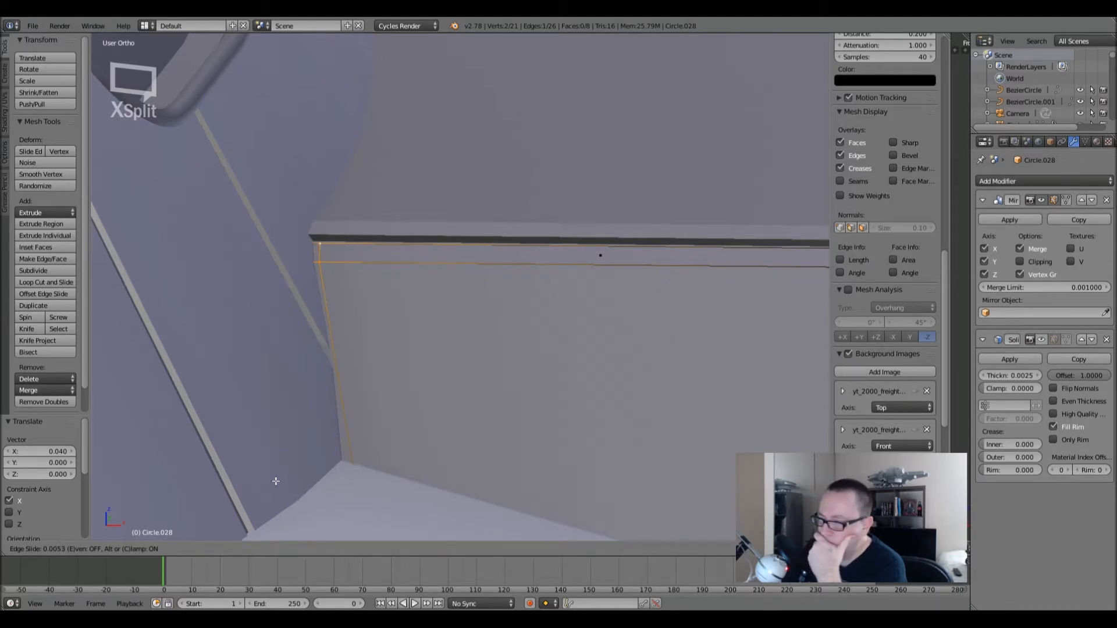
{"action": "left_click", "coordinate": [276, 481]}
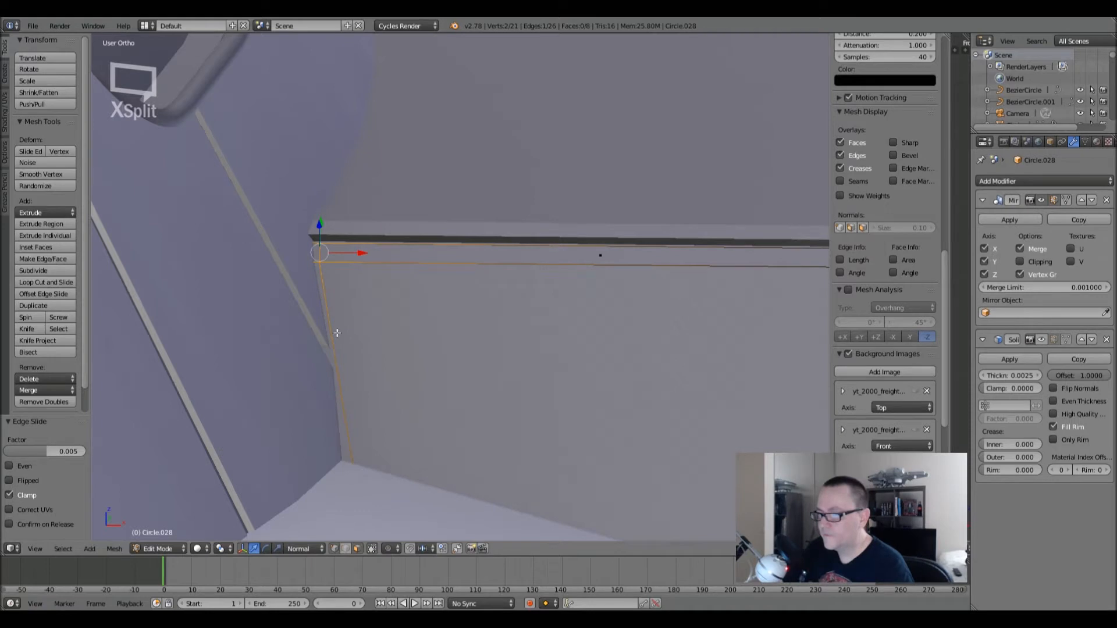
- Nudge the cut's topmost vertex slightly along global X, in the negative direction, to align it with the round hull
{"action": "right_click", "coordinate": [319, 244]}
{"action": "key", "text": "shift+v"}
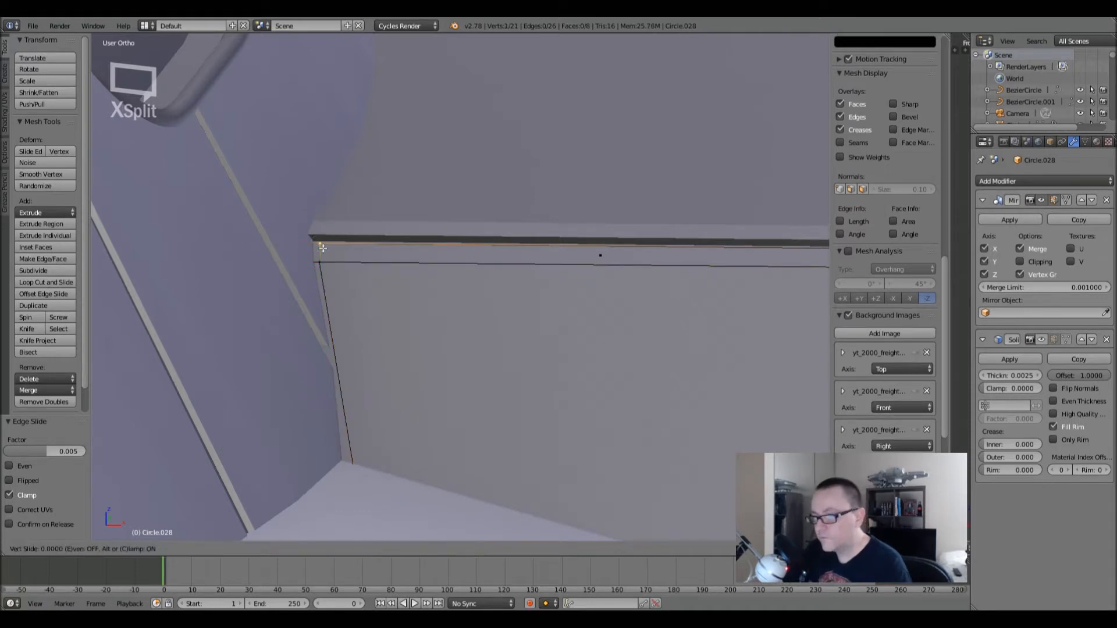
{"action": "right_click", "coordinate": [319, 249]}
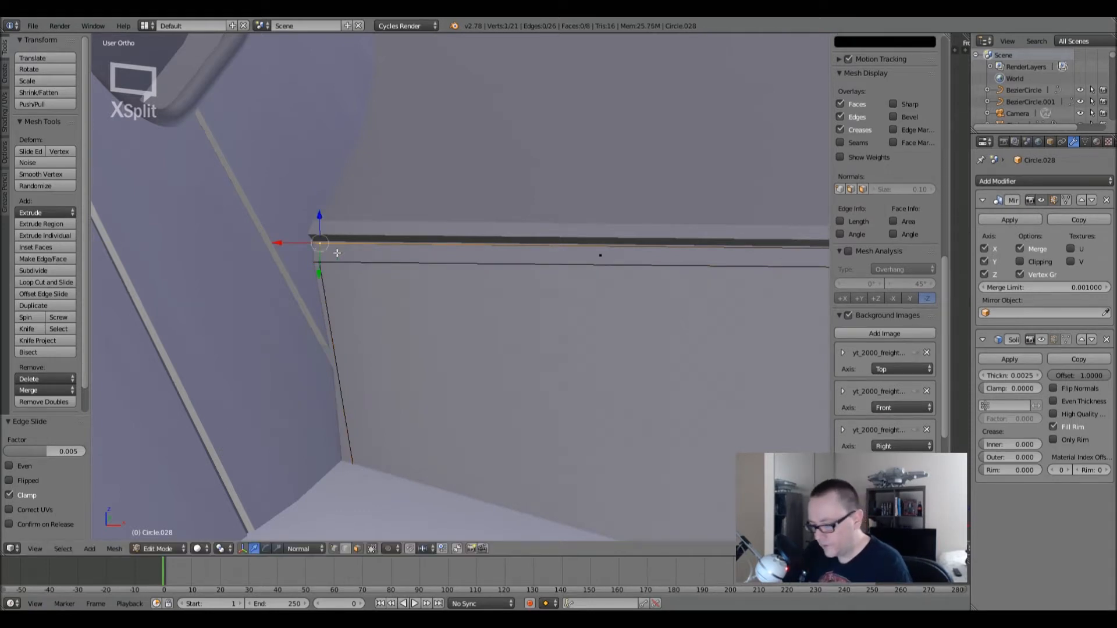
{"action": "key", "text": "g"}
{"action": "key", "text": "x"}
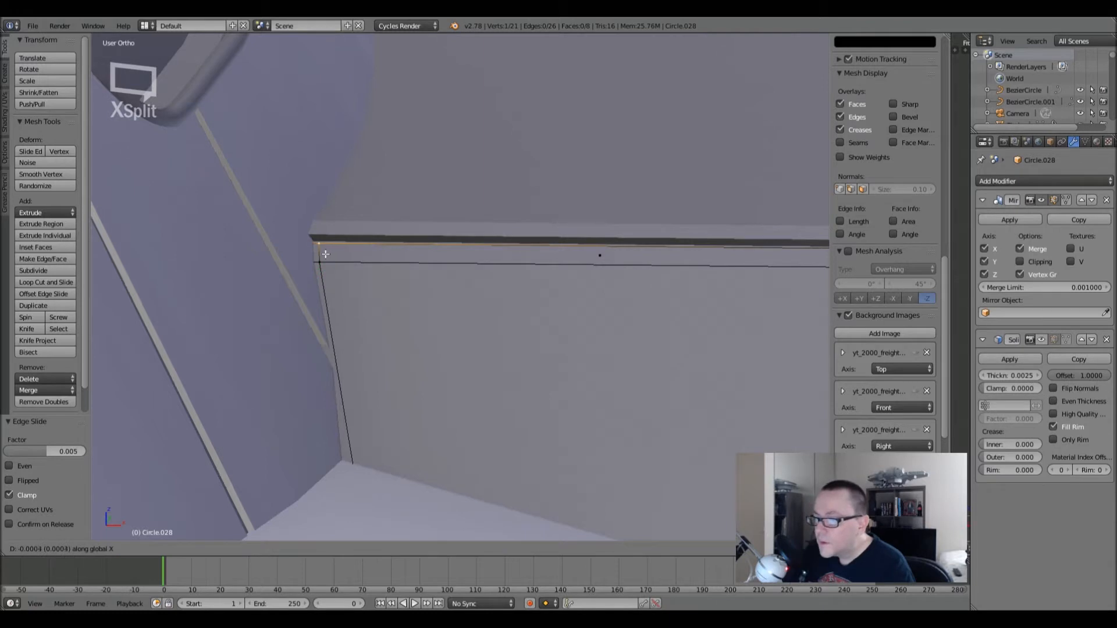
{"action": "left_click", "coordinate": [322, 254]}
{"action": "middle_click_drag", "start_coordinate": [335, 255], "coordinate": [375, 304]}
- Delete the two cut-off faces of the sloped panel that lie inside the round upper hull
{"action": "key", "text": "a"}
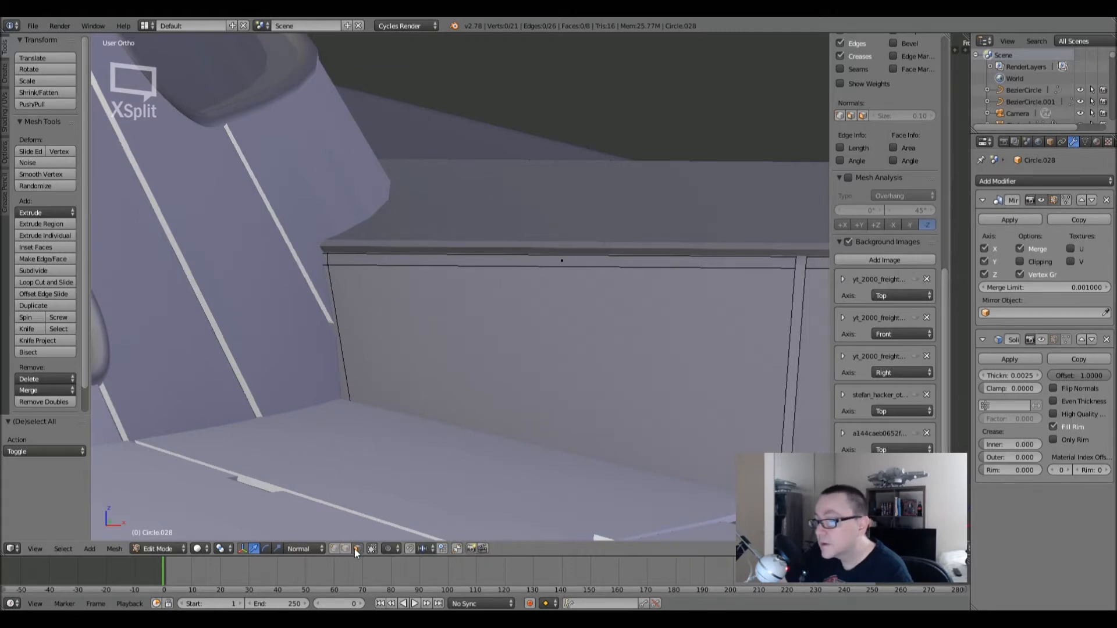
{"action": "key", "text": "z"}
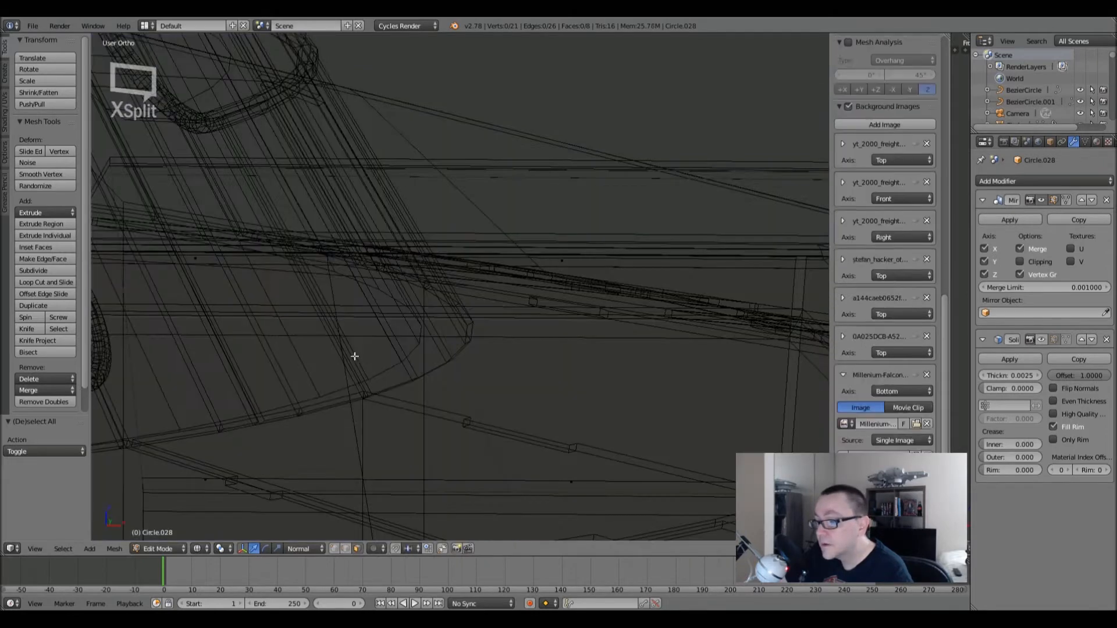
{"action": "right_click", "coordinate": [198, 260], "text": "alt"}
{"action": "scroll", "coordinate": [197, 259], "scroll_direction": "down", "scroll_amount": 7}
{"action": "key", "text": "z"}
{"action": "mouse_move", "coordinate": [197, 259]}
{"action": "middle_mouse_down"}
{"action": "mouse_move", "coordinate": [192, 352]}
{"action": "mouse_move", "coordinate": [206, 315]}
{"action": "middle_mouse_up"}
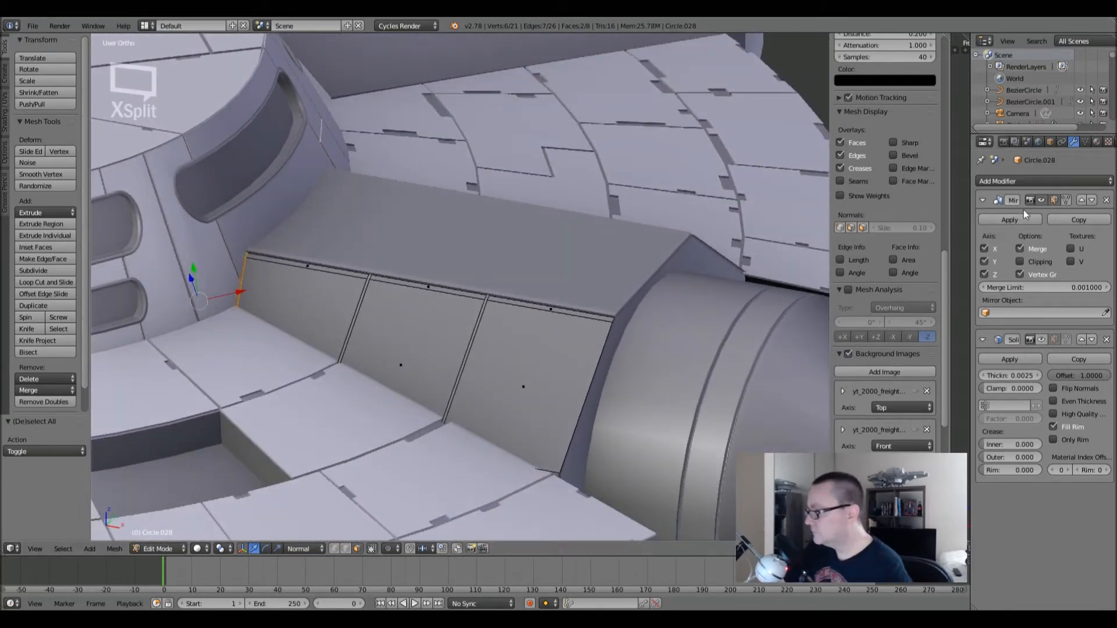
{"action": "left_click", "coordinate": [1053, 339]}
{"action": "scroll", "coordinate": [259, 267], "scroll_direction": "up", "scroll_amount": 3}
{"action": "key", "text": "z"}
{"action": "key", "text": "z"}
{"action": "key", "text": "x"}
{"action": "left_click", "coordinate": [267, 270]}
{"action": "mouse_move", "coordinate": [231, 256]}
{"action": "middle_mouse_down"}
{"action": "mouse_move", "coordinate": [310, 272]}
{"action": "mouse_move", "coordinate": [237, 249]}
{"action": "middle_mouse_up"}
{"action": "scroll", "coordinate": [189, 242], "scroll_direction": "up", "scroll_amount": 8}
{"action": "mouse_move", "coordinate": [246, 355]}
{"action": "middle_mouse_down", "text": "shift"}
{"action": "mouse_move", "coordinate": [222, 163]}
{"action": "mouse_move", "coordinate": [244, 189]}
{"action": "mouse_move", "coordinate": [202, 235]}
{"action": "mouse_move", "coordinate": [209, 274]}
{"action": "mouse_move", "coordinate": [219, 269]}
{"action": "mouse_move", "coordinate": [201, 232]}
{"action": "mouse_move", "coordinate": [242, 210]}
{"action": "mouse_move", "coordinate": [251, 161]}
{"action": "mouse_move", "coordinate": [266, 175]}
{"action": "mouse_move", "coordinate": [237, 199]}
{"action": "mouse_move", "coordinate": [314, 281]}
{"action": "mouse_move", "coordinate": [316, 321]}
{"action": "mouse_move", "coordinate": [324, 305]}
{"action": "middle_mouse_up", "text": "shift"}
{"action": "scroll", "coordinate": [227, 167], "scroll_direction": "down", "scroll_amount": 2}
{"action": "key", "text": "z"}
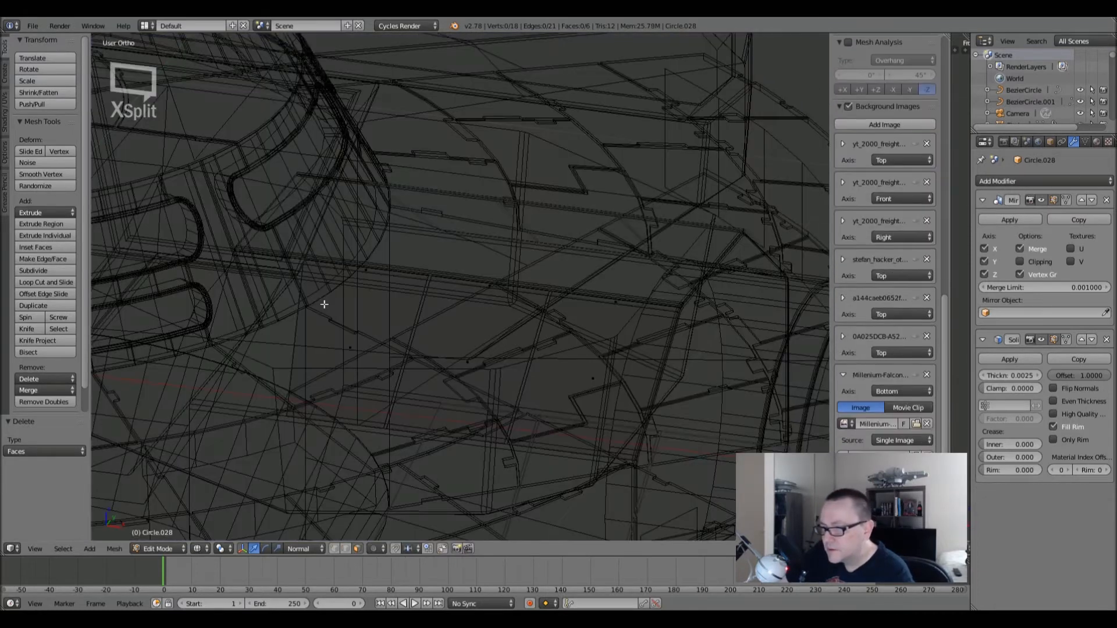
- Undo the face deletion, vertex moves, edge slide and loop cut on the sloped panels
{"action": "key", "text": "ctrl+z"}
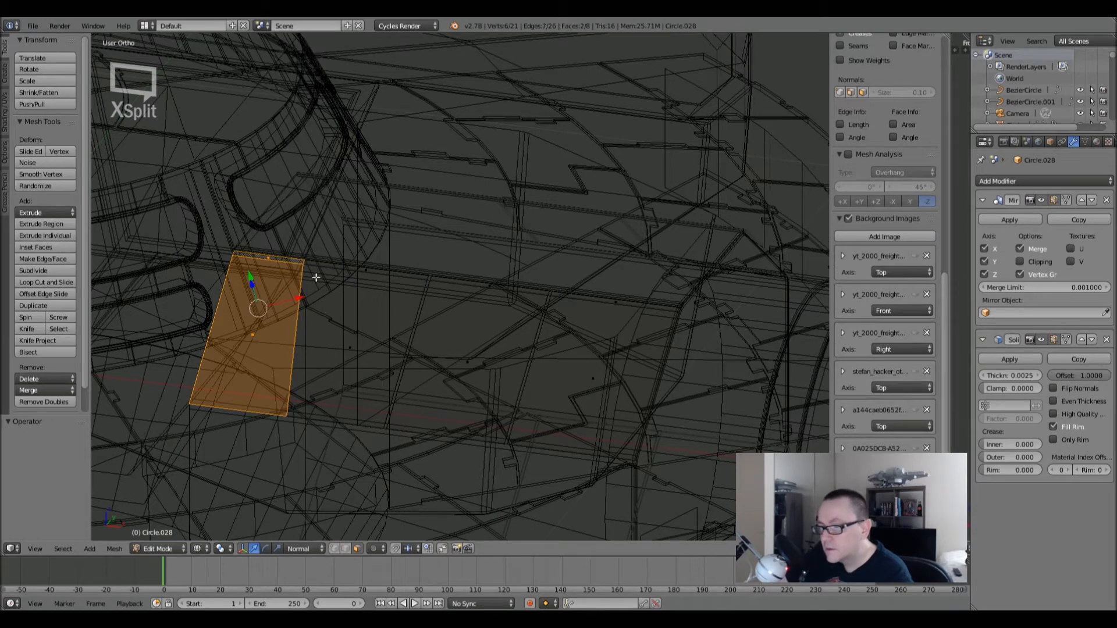
{"action": "key", "text": "a"}
{"action": "key", "text": "ctrl+z"}
{"action": "key", "text": "ctrl+z"}
{"action": "key", "text": "ctrl+z"}
{"action": "key", "text": "ctrl+z"}
{"action": "key", "text": "ctrl+z"}
{"action": "key", "text": "ctrl+z"}
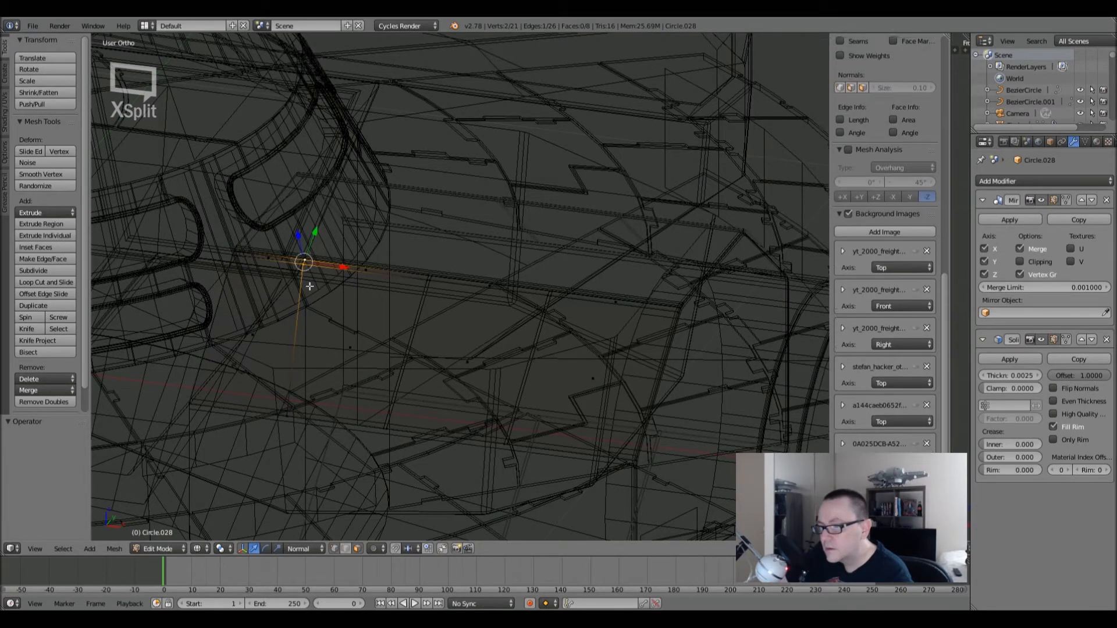
{"action": "key", "text": "ctrl+z"}
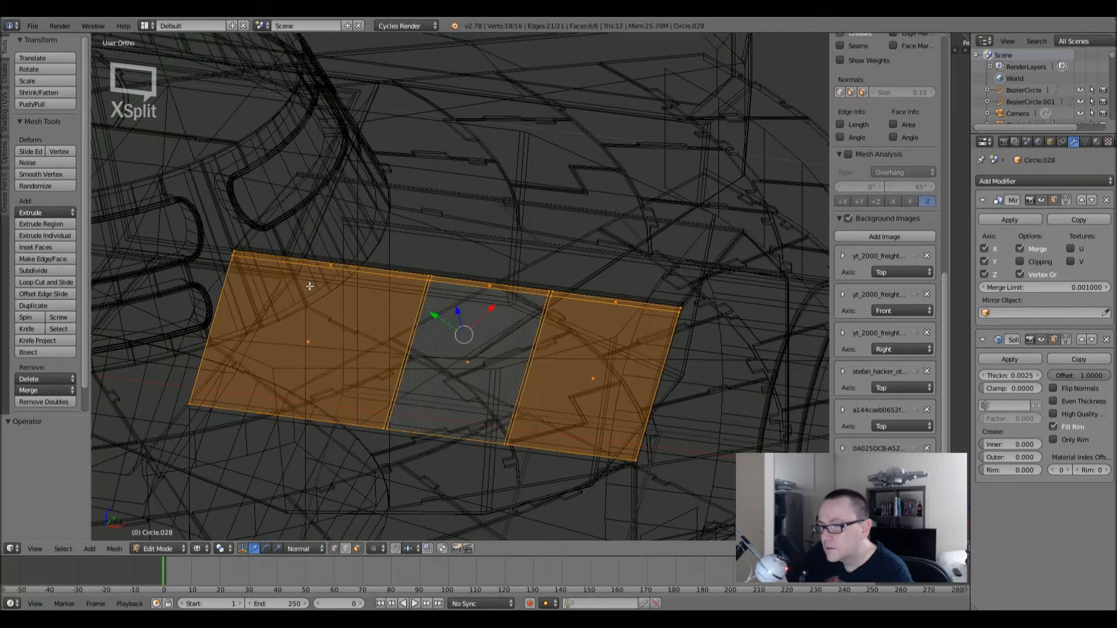
- Clear the selection and leave mesh editing of the sloped side panels, returning to the solid view
{"action": "key", "text": "a"}
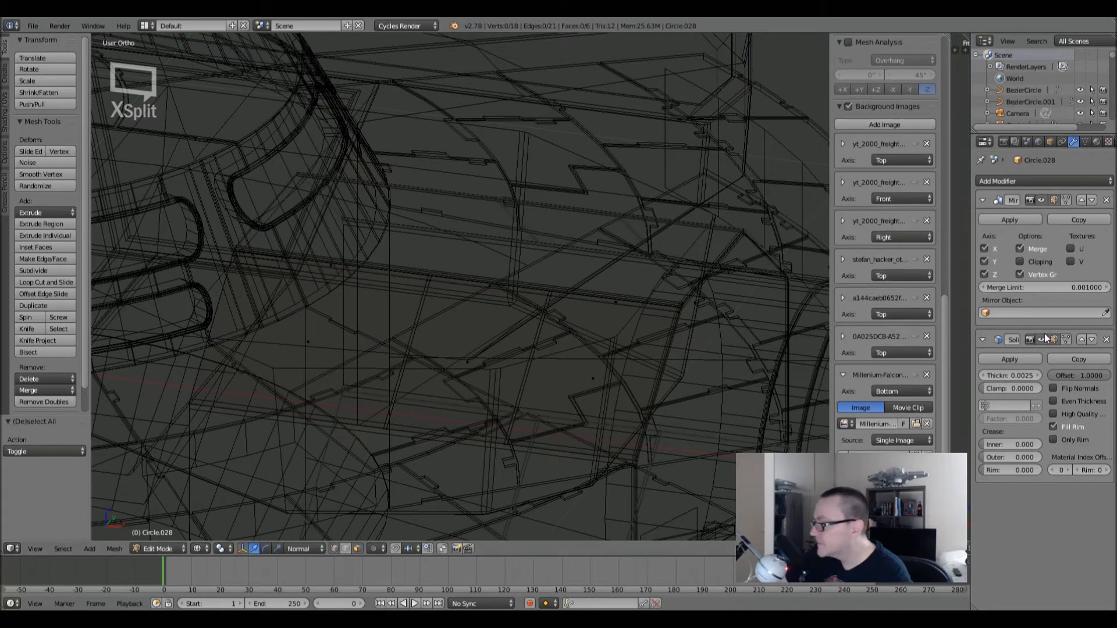
{"action": "key", "text": "Tab"}
{"action": "key", "text": "z"}
{"action": "middle_click_drag", "start_coordinate": [355, 278], "coordinate": [313, 277]}
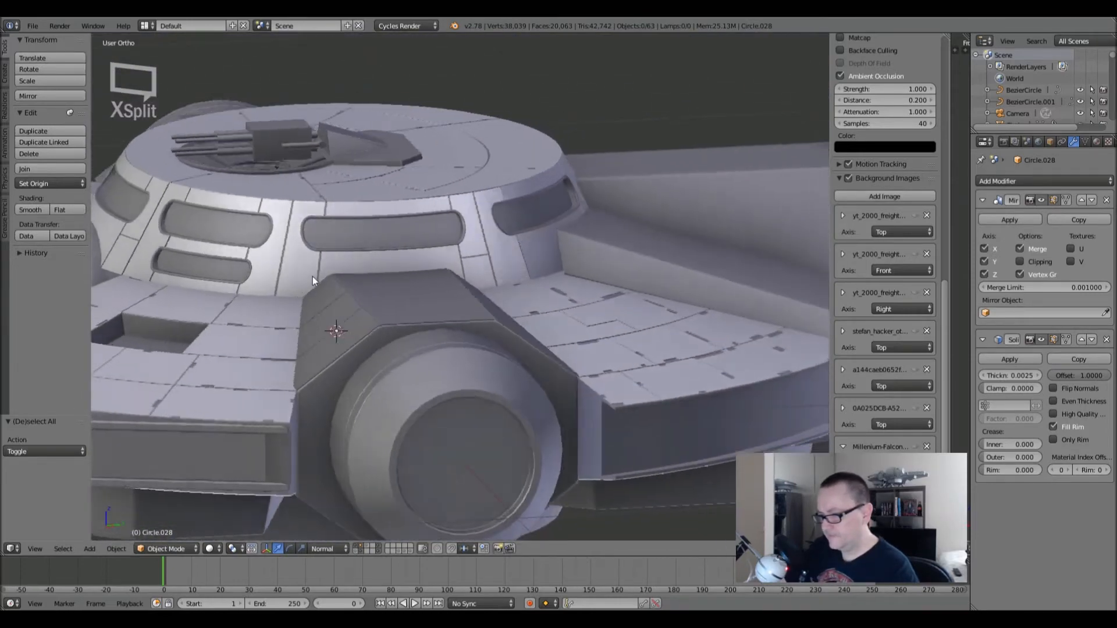
- Assign the existing Material to the sloped side plates beside the docking ring corridors
{"action": "scroll", "coordinate": [333, 277], "scroll_direction": "down", "scroll_amount": 6}
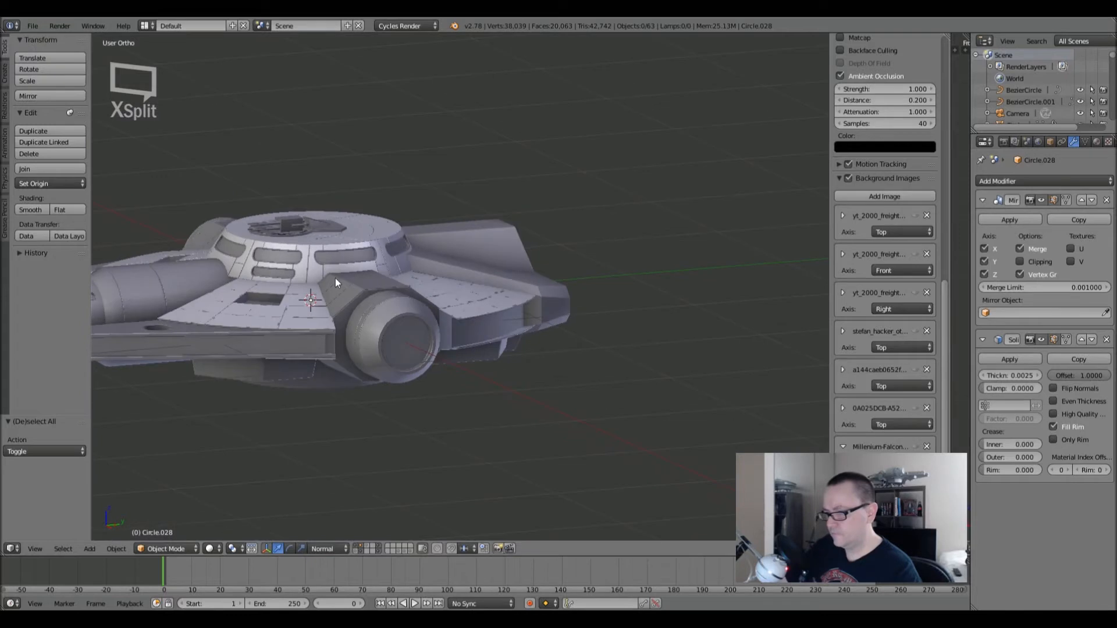
{"action": "middle_click_drag", "start_coordinate": [336, 282], "coordinate": [456, 352]}
{"action": "right_click", "coordinate": [495, 336]}
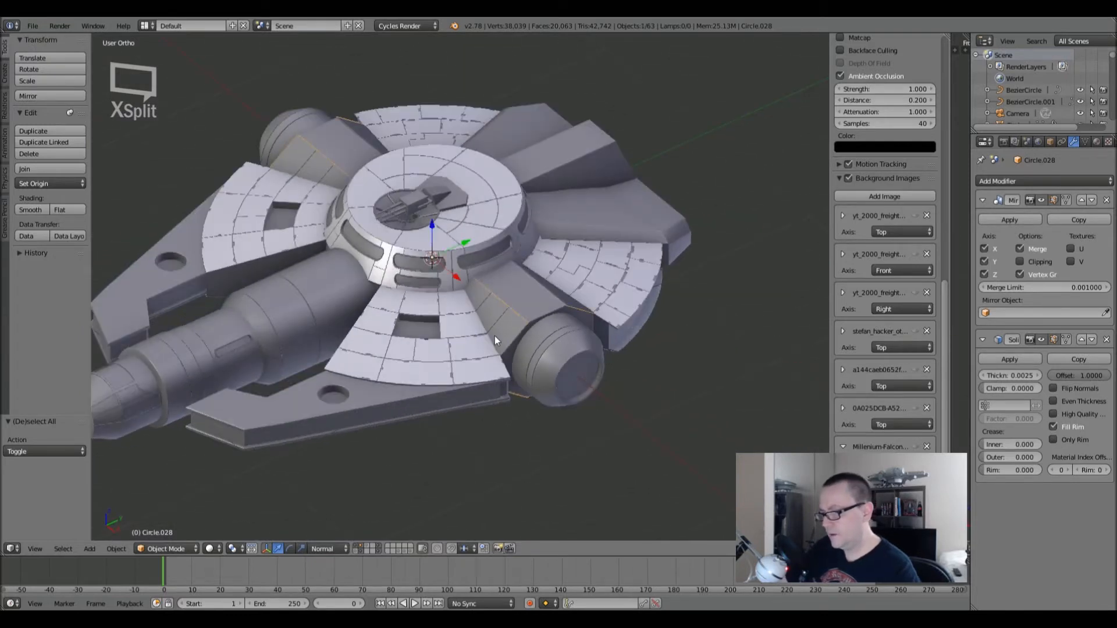
{"action": "left_click", "coordinate": [1095, 142]}
{"action": "left_click", "coordinate": [993, 218]}
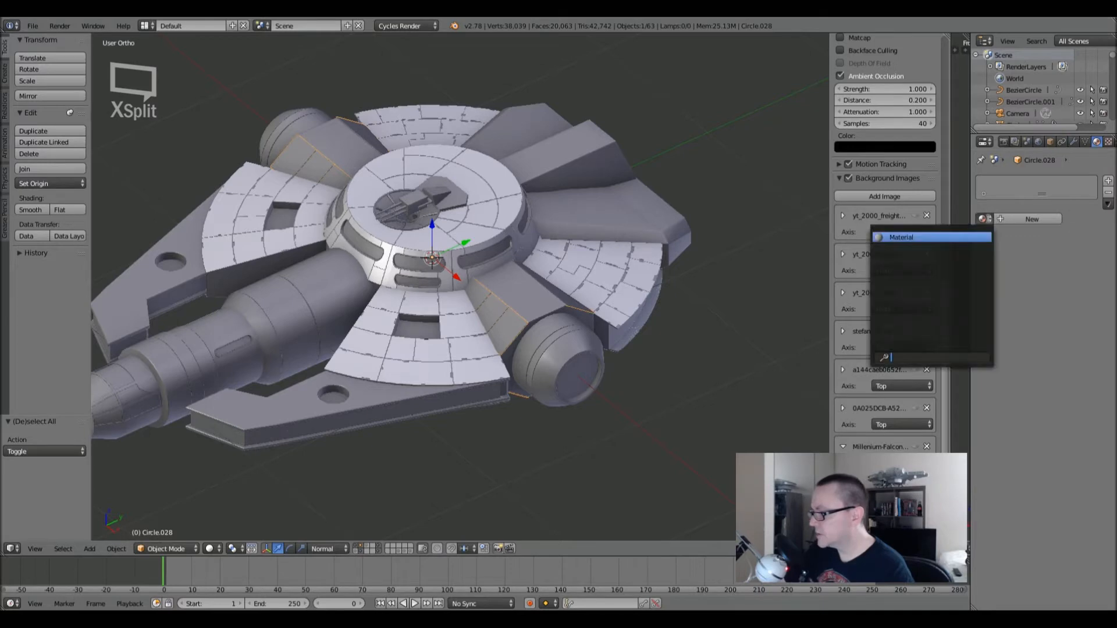
{"action": "left_click", "coordinate": [956, 236]}
- Assign the existing Material to the flat top plates of the docking ring corridors
{"action": "right_click", "coordinate": [521, 287]}
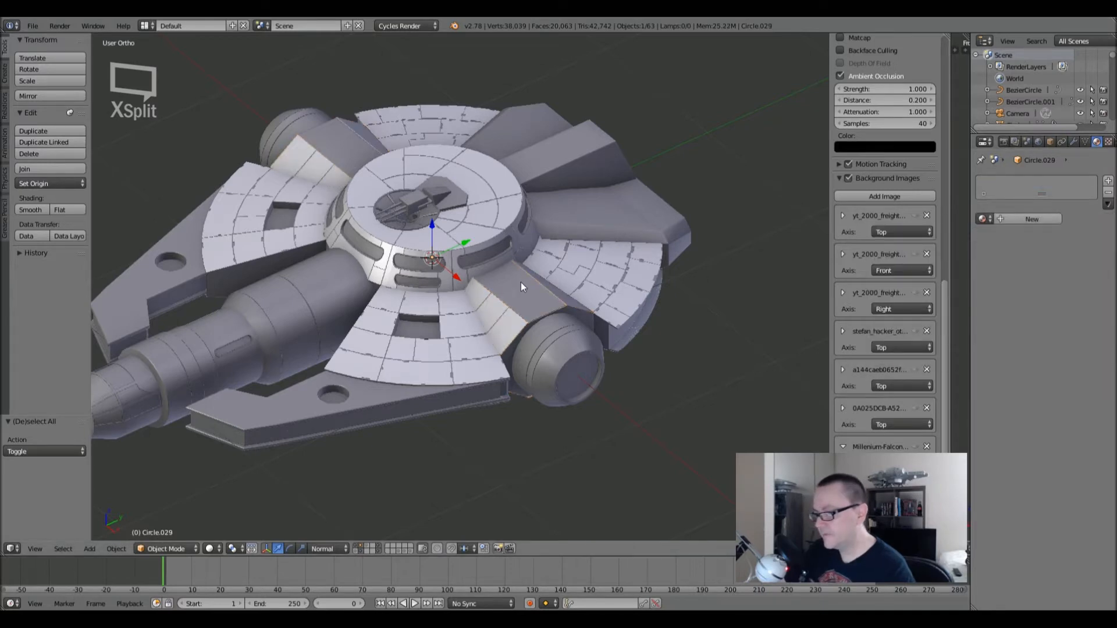
{"action": "left_click", "coordinate": [982, 219]}
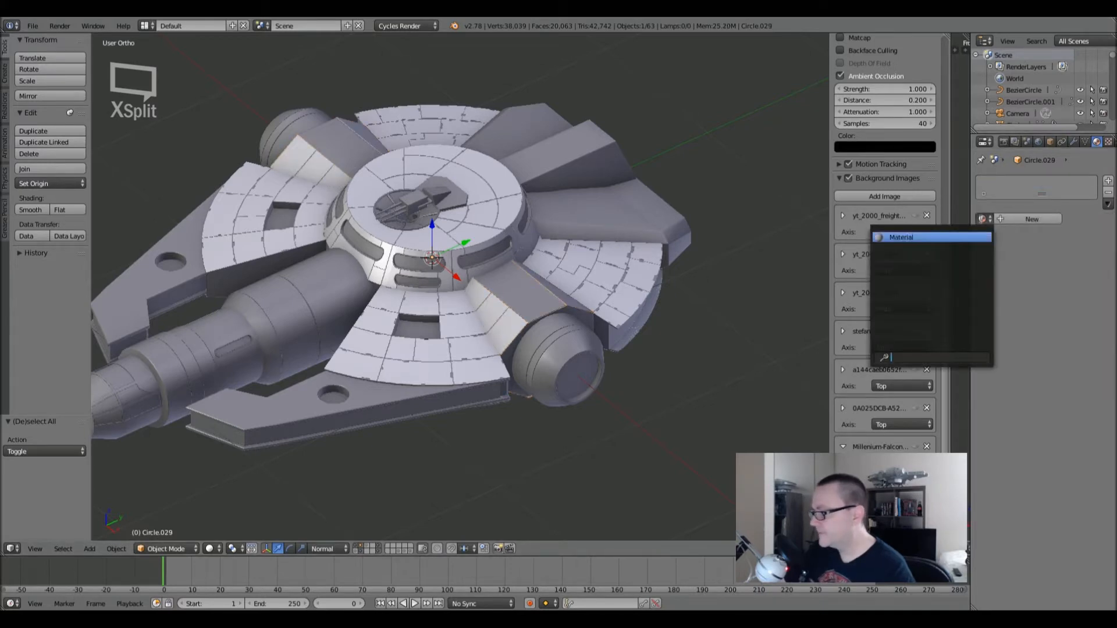
{"action": "left_click", "coordinate": [936, 238]}
- Enable the X and Y axes in the Mirror modifier of the docking corridor's top plates
{"action": "left_click", "coordinate": [1075, 144]}
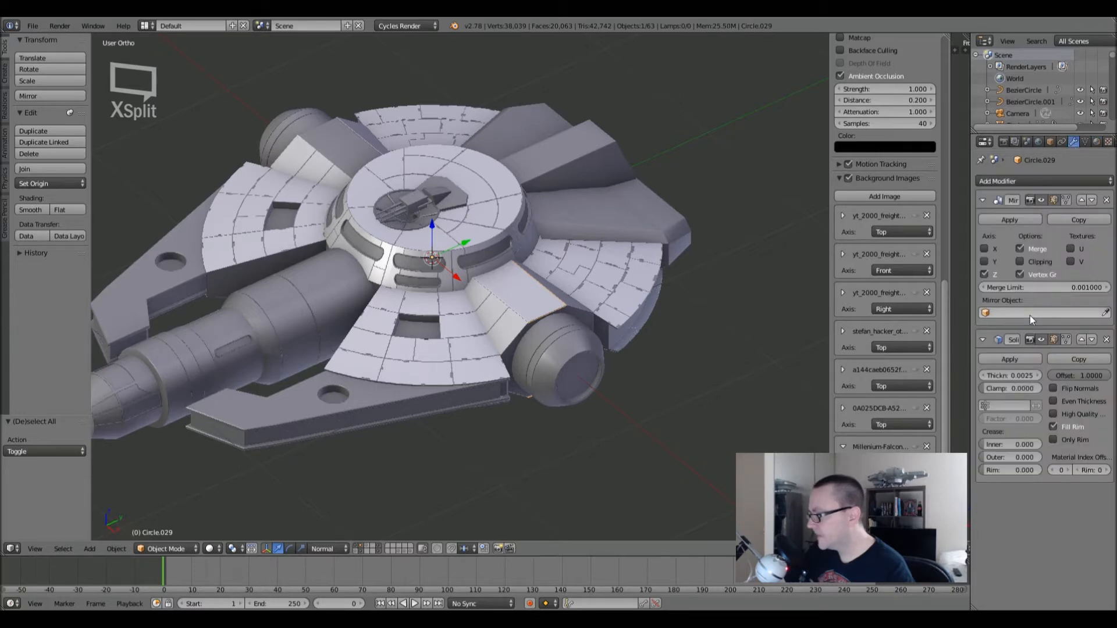
{"action": "key", "text": "a"}
{"action": "mouse_move", "coordinate": [553, 310]}
{"action": "middle_mouse_down"}
{"action": "mouse_move", "coordinate": [429, 303]}
{"action": "mouse_move", "coordinate": [539, 284]}
{"action": "mouse_move", "coordinate": [392, 292]}
{"action": "mouse_move", "coordinate": [546, 291]}
{"action": "middle_mouse_up"}
{"action": "left_click", "coordinate": [984, 262]}
{"action": "left_click", "coordinate": [984, 248]}
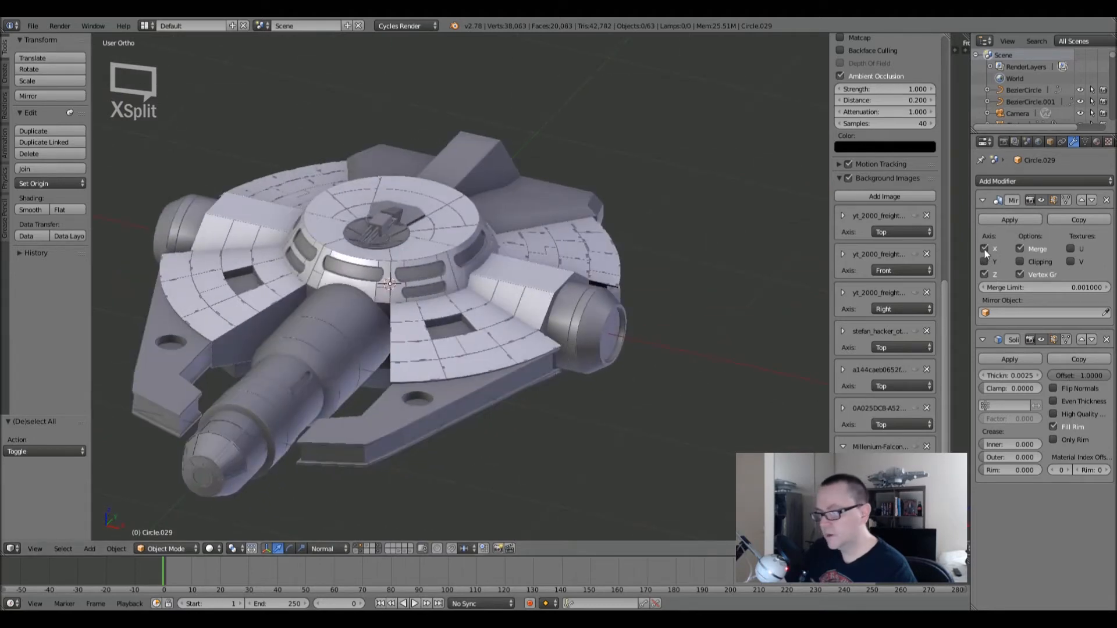
{"action": "middle_click_drag", "start_coordinate": [648, 295], "coordinate": [485, 341]}
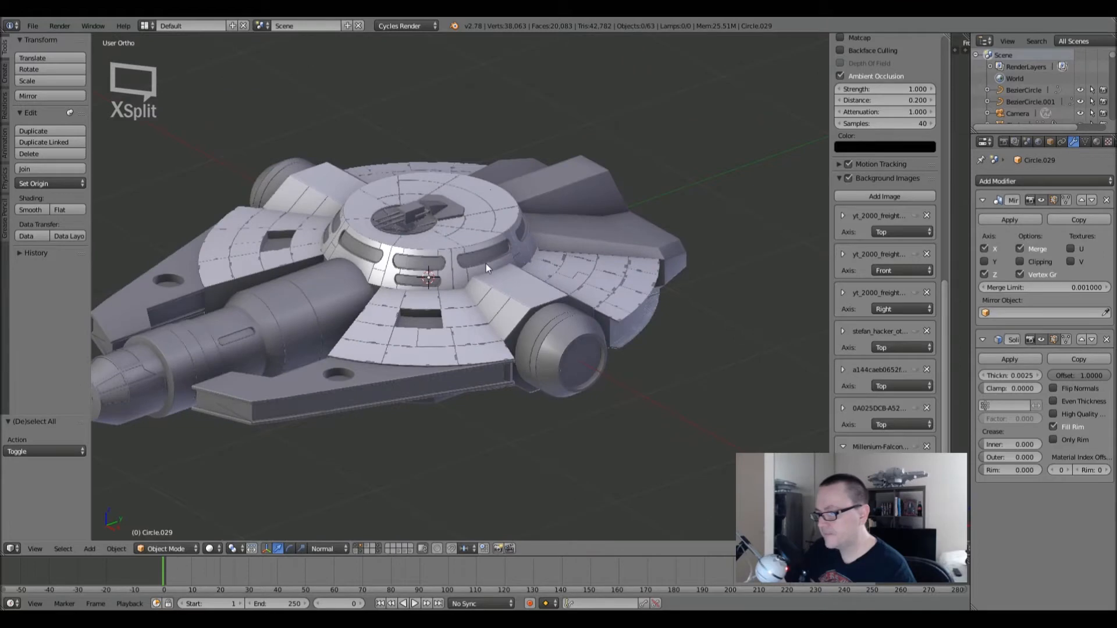
- Try mirroring the round plating on top of the central dome along the Z axis
{"action": "right_click", "coordinate": [482, 221]}
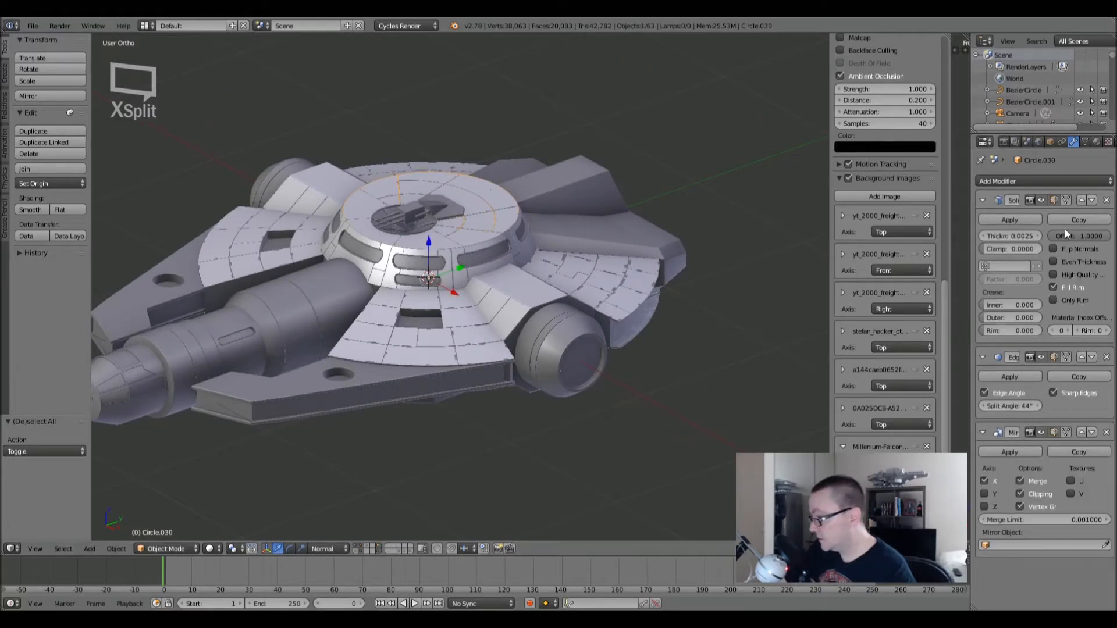
{"action": "left_click", "coordinate": [984, 506]}
{"action": "middle_click_drag", "start_coordinate": [384, 221], "coordinate": [449, 316]}
{"action": "scroll", "coordinate": [445, 319], "scroll_direction": "up", "scroll_amount": 4}
{"action": "scroll", "coordinate": [449, 322], "scroll_direction": "down", "scroll_amount": 4}
- Try mirroring the windowed side wall plating of the central dome along Z and inspect the ship's underside
{"action": "right_click", "coordinate": [449, 277]}
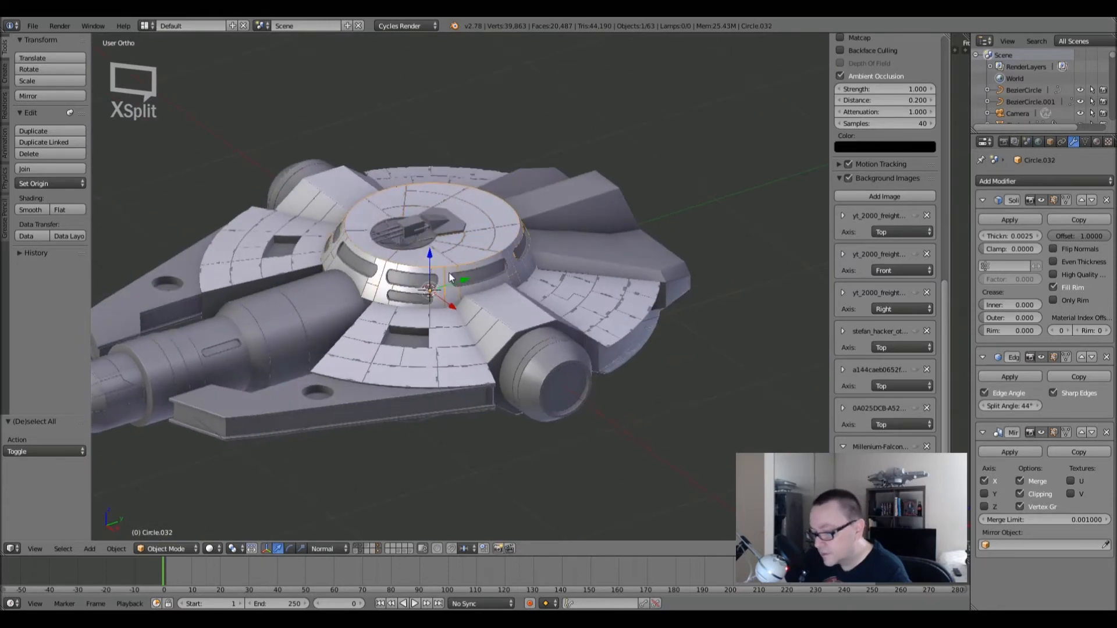
{"action": "middle_click_drag", "start_coordinate": [445, 213], "coordinate": [681, 269]}
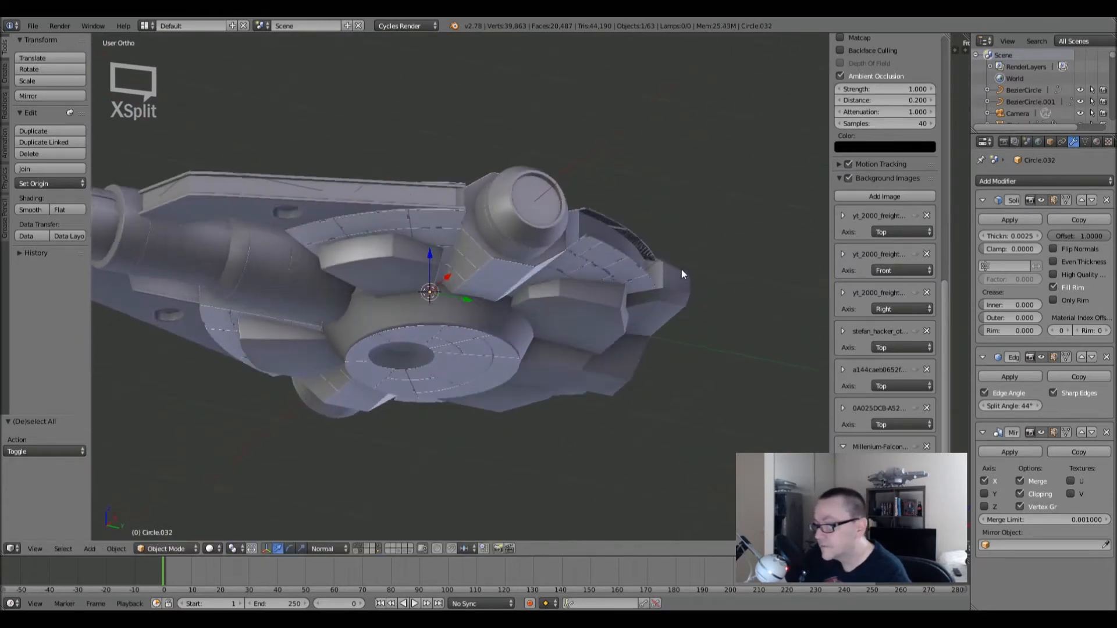
{"action": "left_click", "coordinate": [984, 507]}
{"action": "scroll", "coordinate": [492, 322], "scroll_direction": "up", "scroll_amount": 8}
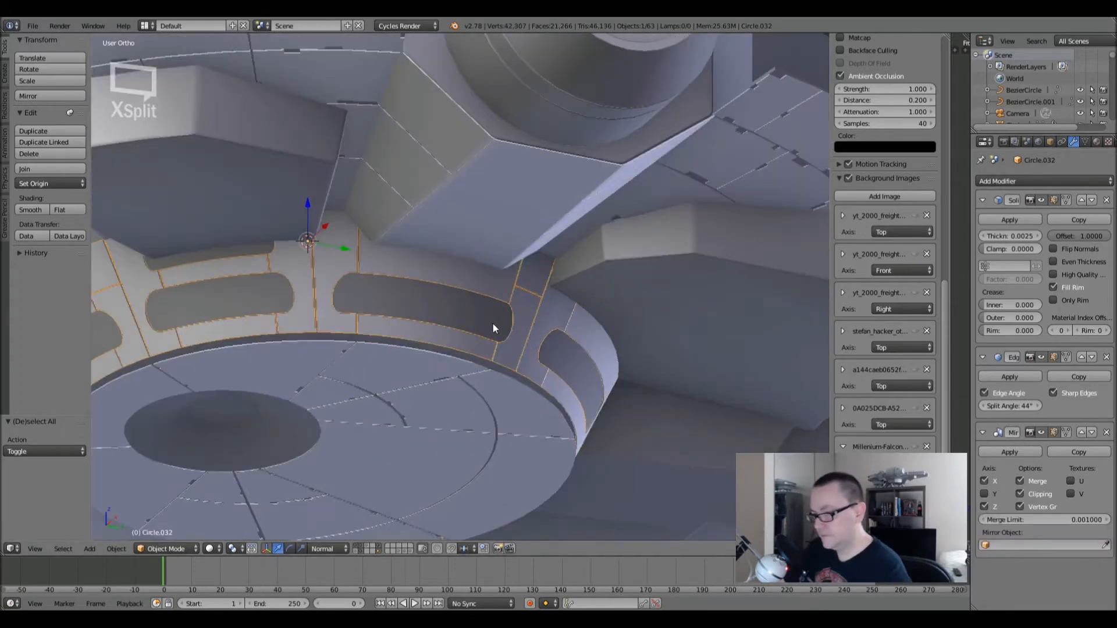
{"action": "middle_click_drag", "start_coordinate": [492, 323], "coordinate": [521, 364]}
{"action": "scroll", "coordinate": [556, 357], "scroll_direction": "down", "scroll_amount": 8}
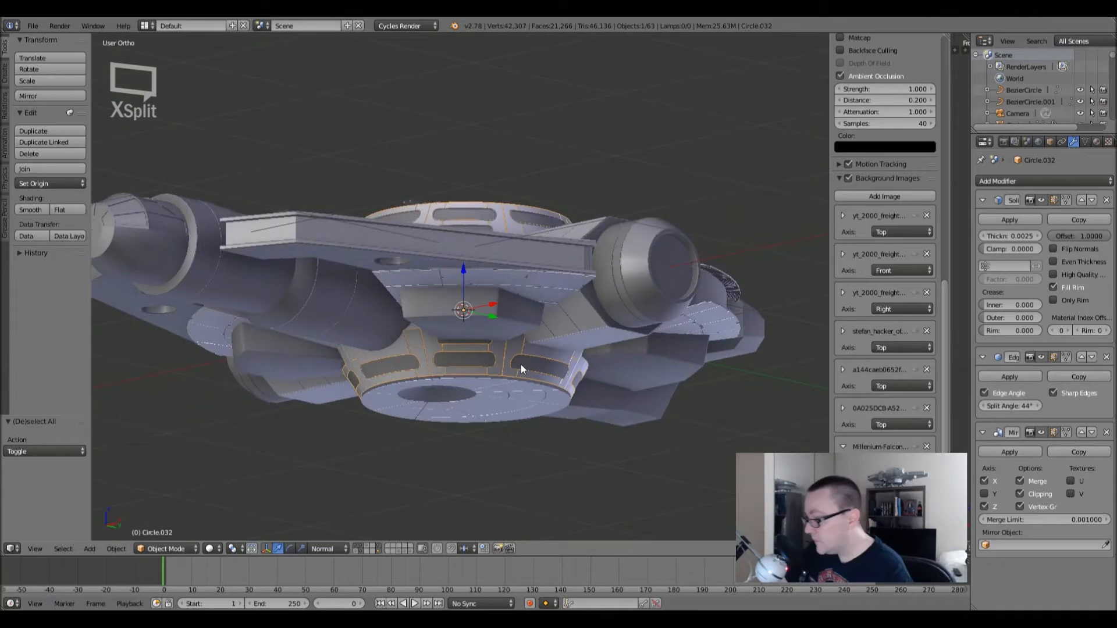
- Turn off Z mirroring for the dome's side wall plating and its round top plating, and clear the selection
{"action": "left_click", "coordinate": [984, 507]}
{"action": "middle_click_drag", "start_coordinate": [539, 441], "coordinate": [532, 348]}
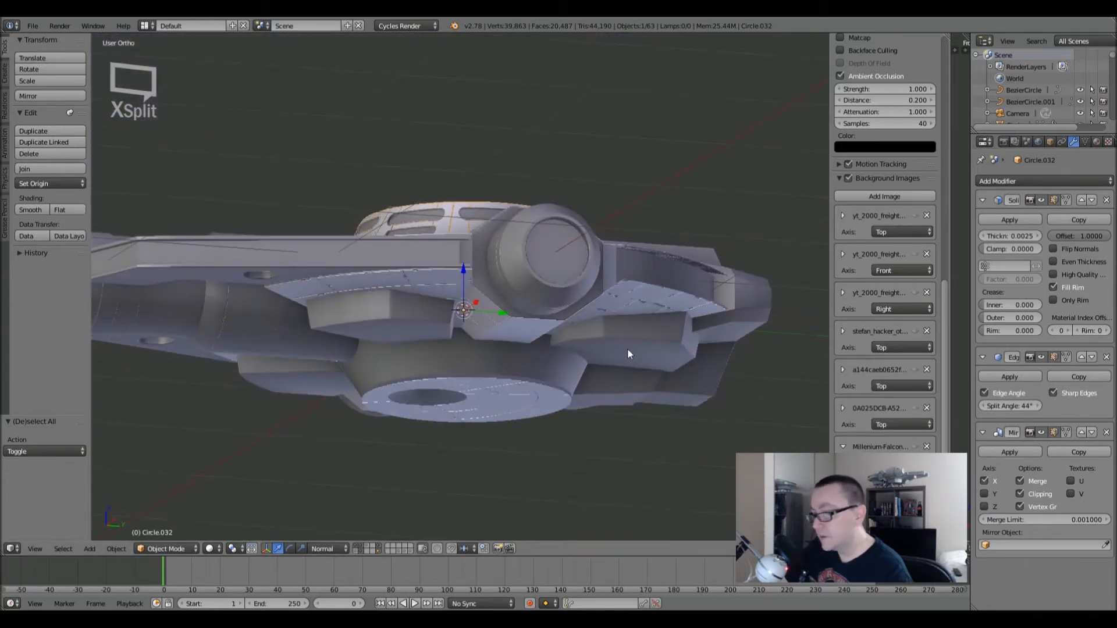
{"action": "middle_click_drag", "start_coordinate": [464, 357], "coordinate": [447, 450]}
{"action": "right_click", "coordinate": [504, 291]}
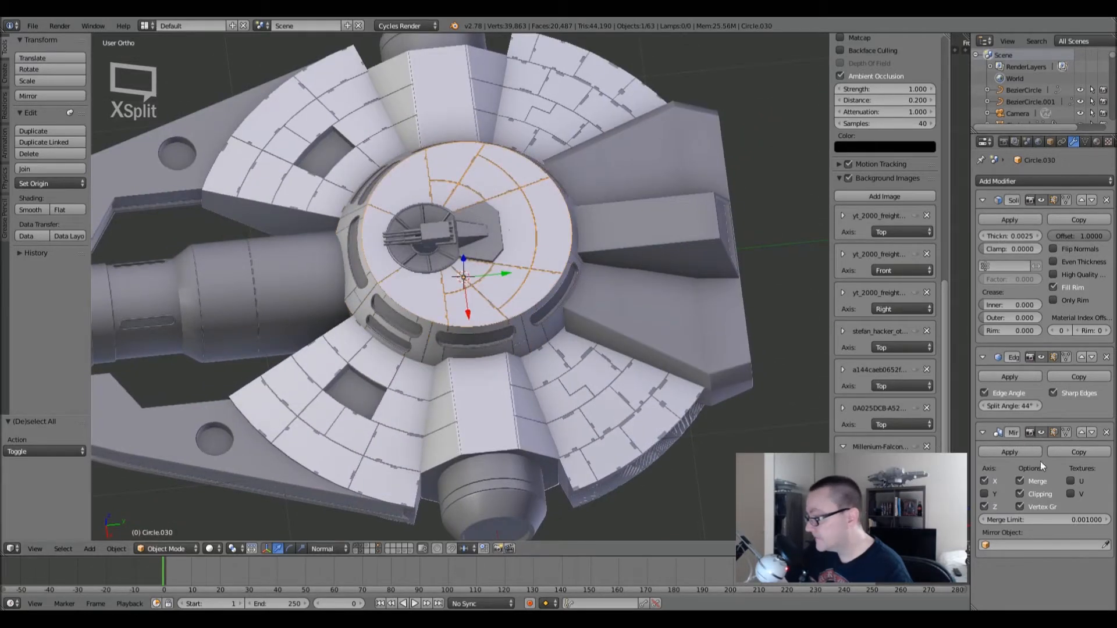
{"action": "left_click", "coordinate": [988, 506]}
{"action": "middle_click_drag", "start_coordinate": [825, 427], "coordinate": [644, 314]}
{"action": "key", "text": "a"}
- Examine the ship's hull from the side, from close up and from below
{"action": "middle_click_drag", "start_coordinate": [563, 207], "coordinate": [573, 344]}
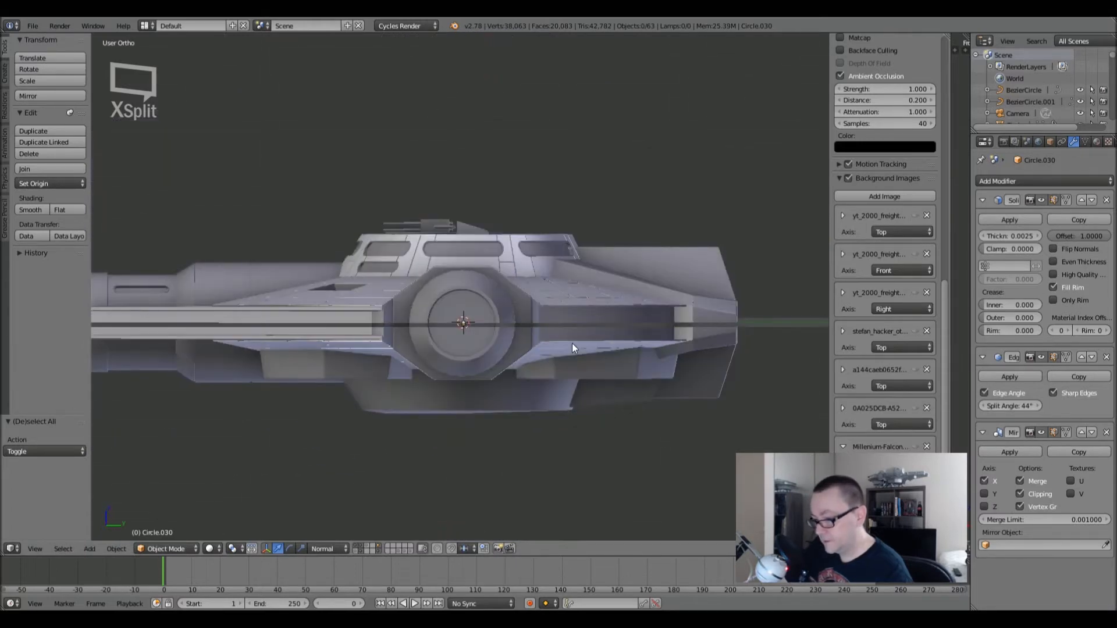
{"action": "key", "text": "KP_3"}
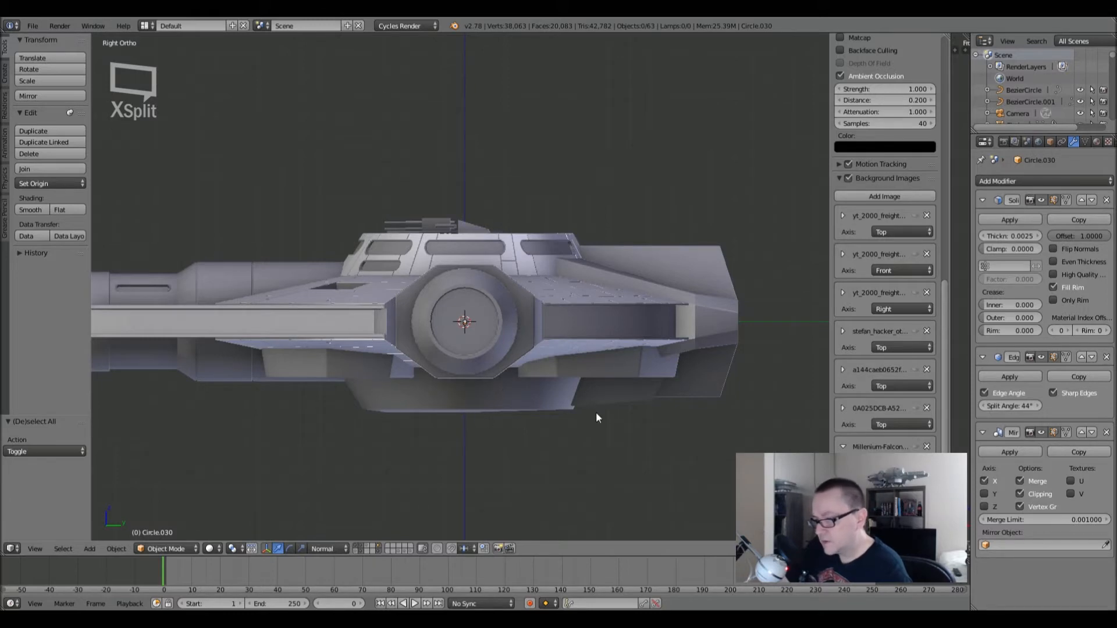
{"action": "scroll", "coordinate": [516, 417], "scroll_direction": "down", "scroll_amount": 1}
{"action": "scroll", "coordinate": [498, 307], "scroll_direction": "down", "scroll_amount": 1}
{"action": "middle_click_drag", "start_coordinate": [497, 289], "coordinate": [522, 339]}
{"action": "scroll", "coordinate": [495, 266], "scroll_direction": "up", "scroll_amount": 6}
{"action": "scroll", "coordinate": [500, 332], "scroll_direction": "down", "scroll_amount": 5}
{"action": "scroll", "coordinate": [603, 437], "scroll_direction": "up", "scroll_amount": 5}
{"action": "scroll", "coordinate": [603, 438], "scroll_direction": "down", "scroll_amount": 5}
{"action": "middle_click_drag", "start_coordinate": [602, 437], "coordinate": [543, 372]}
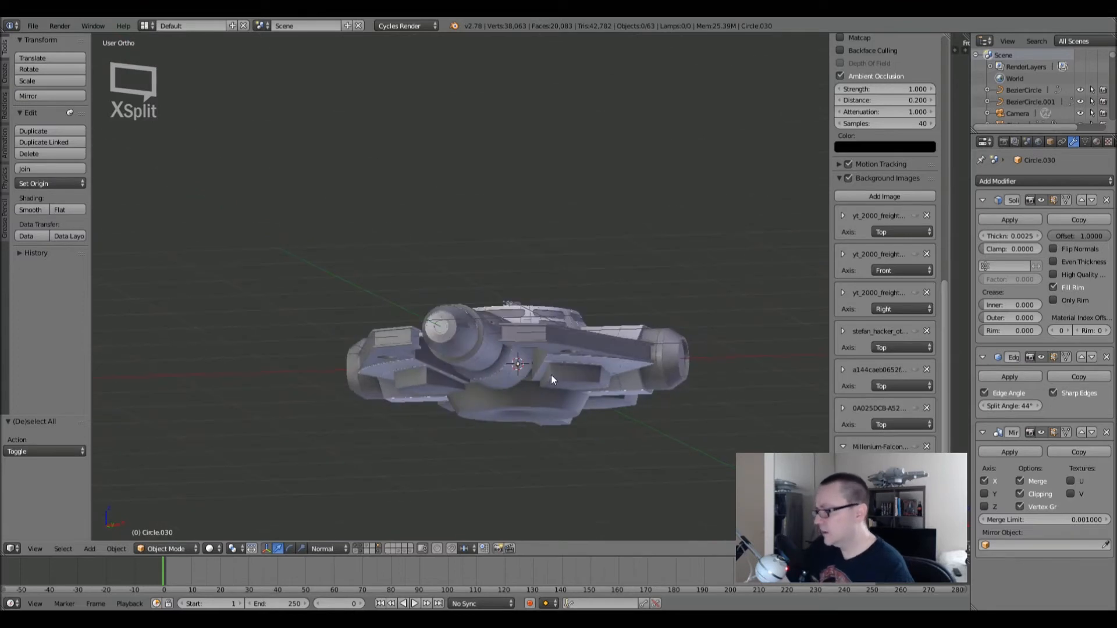
- Enlarge the second viewport and switch it to the UV/Image Editor
{"action": "left_click_drag", "start_coordinate": [950, 105], "coordinate": [553, 150]}
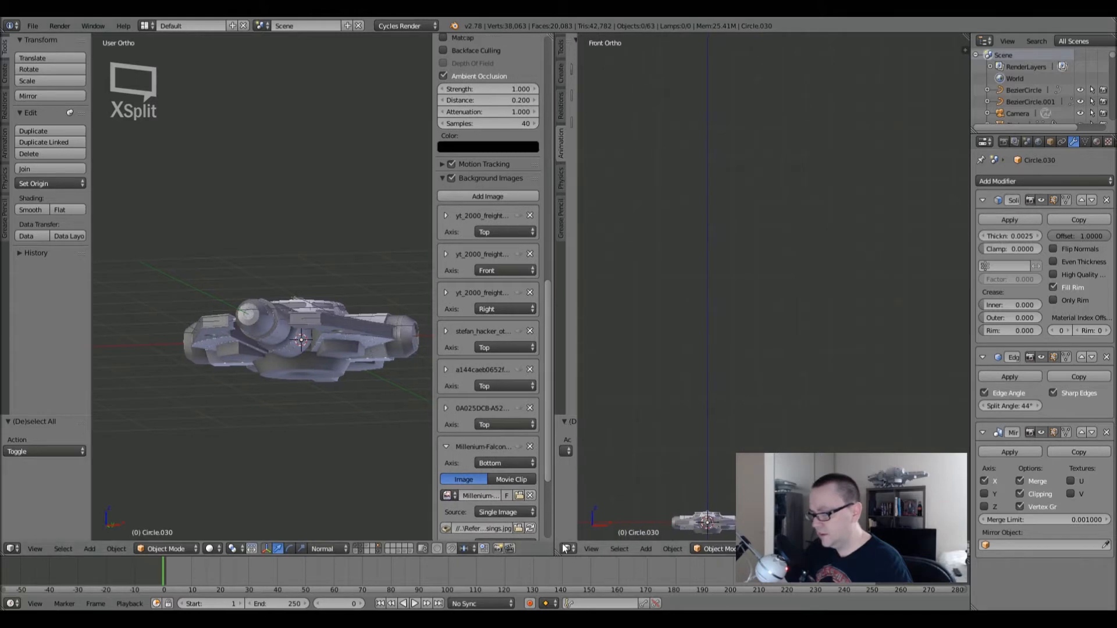
{"action": "left_click", "coordinate": [567, 549]}
{"action": "left_click", "coordinate": [591, 456]}
{"action": "scroll", "coordinate": [780, 303], "scroll_direction": "down", "scroll_amount": 4}
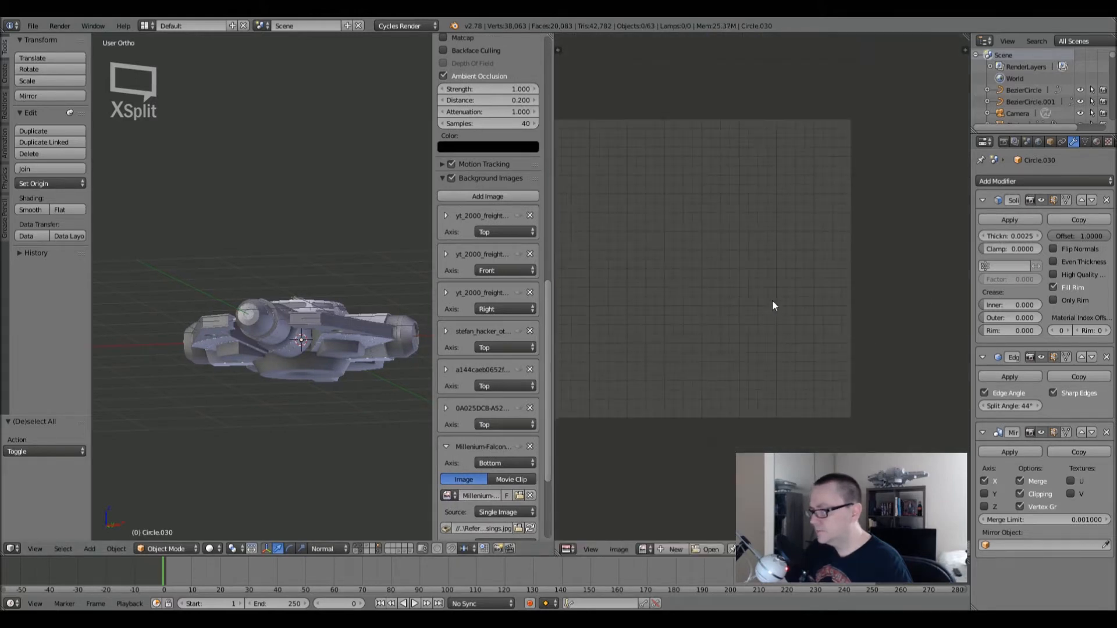
- Create a new blank image named UV Grid, 2048 px wide and 2048 px high
{"action": "left_click", "coordinate": [671, 549]}
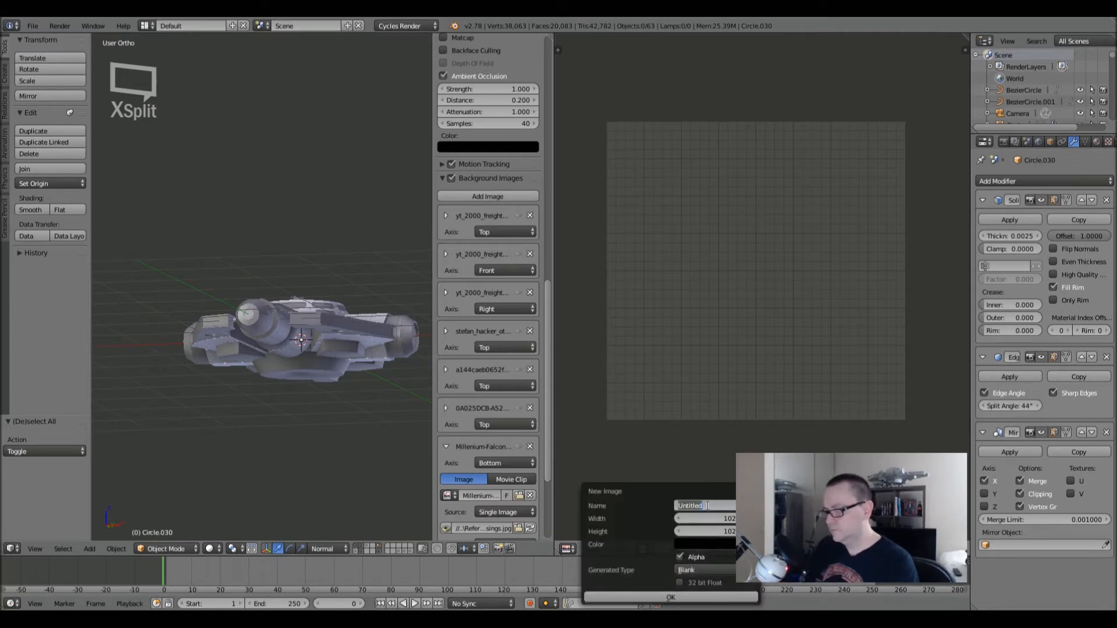
{"action": "type", "text": "f"}
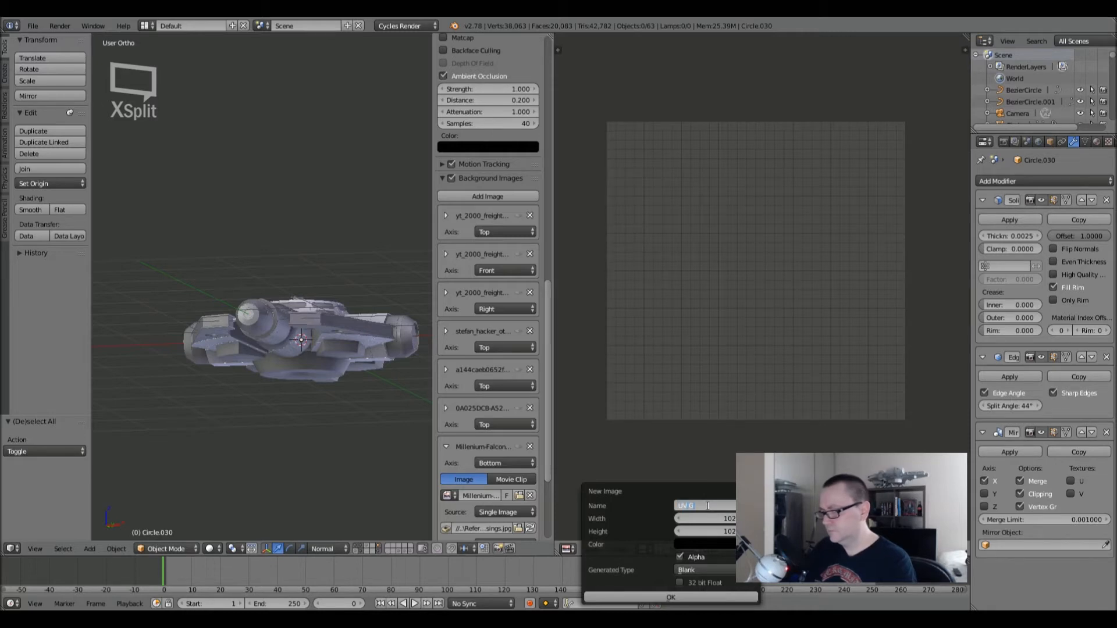
{"action": "key", "text": "Tab"}
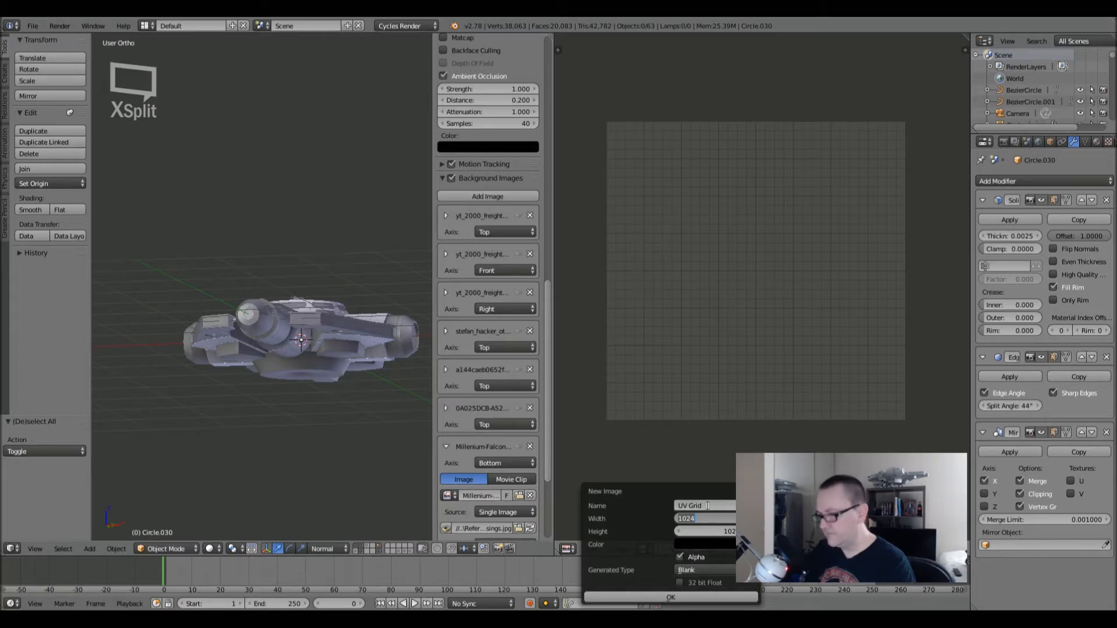
{"action": "type", "text": "2048"}
{"action": "key", "text": "Tab"}
{"action": "type", "text": "20"}
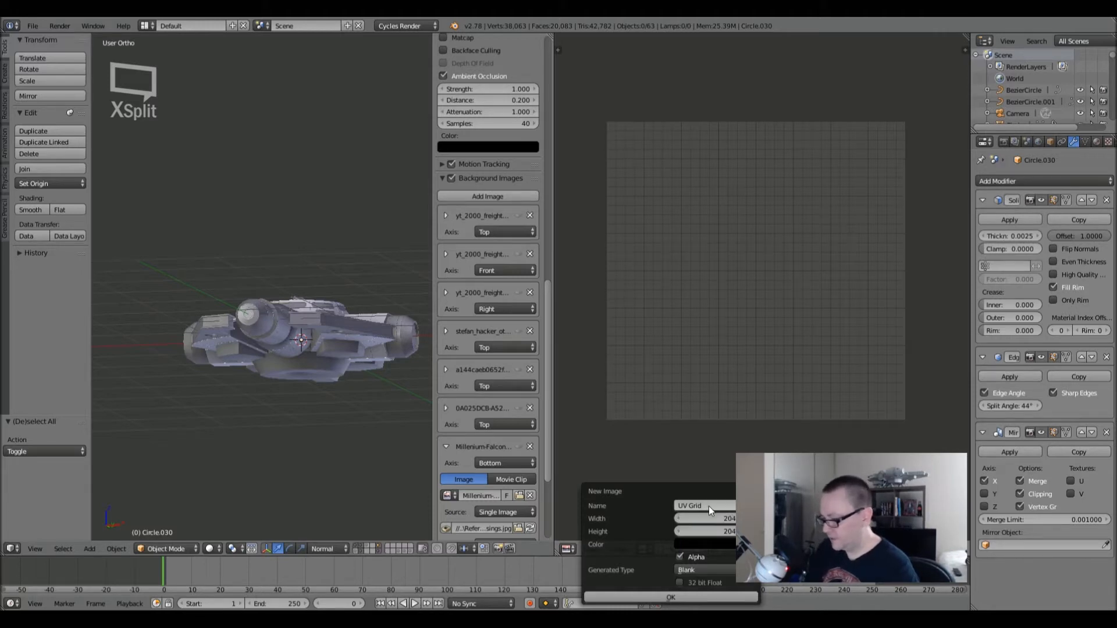
{"action": "left_click", "coordinate": [669, 593]}
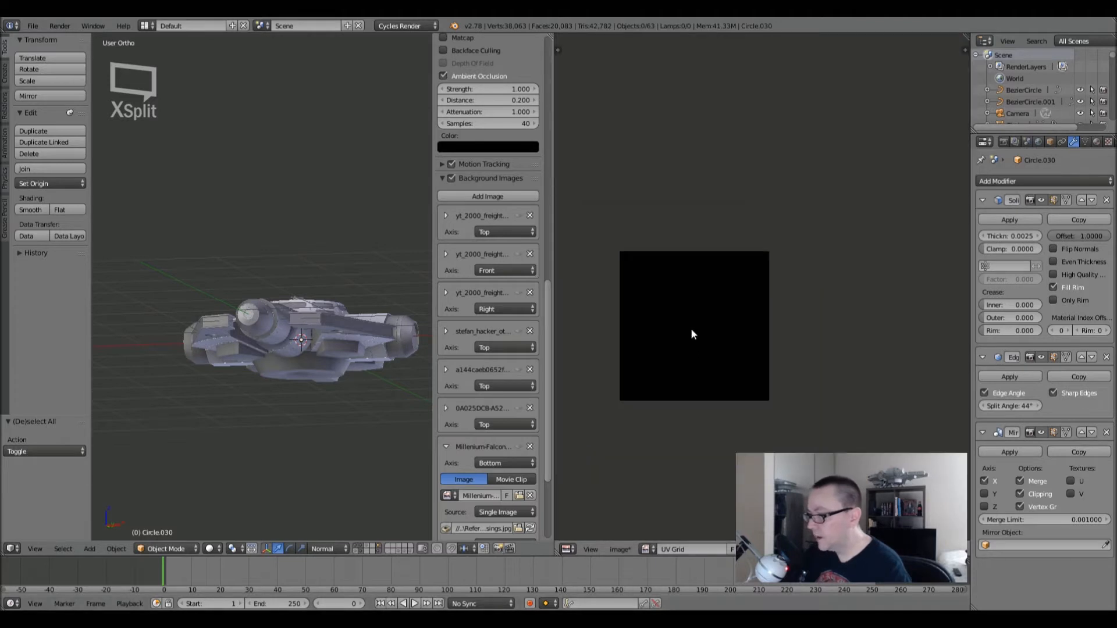
{"action": "middle_click_drag", "start_coordinate": [690, 330], "coordinate": [722, 297]}
{"action": "scroll", "coordinate": [726, 310], "scroll_direction": "up", "scroll_amount": 5}
{"action": "scroll", "coordinate": [727, 317], "scroll_direction": "down", "scroll_amount": 2}
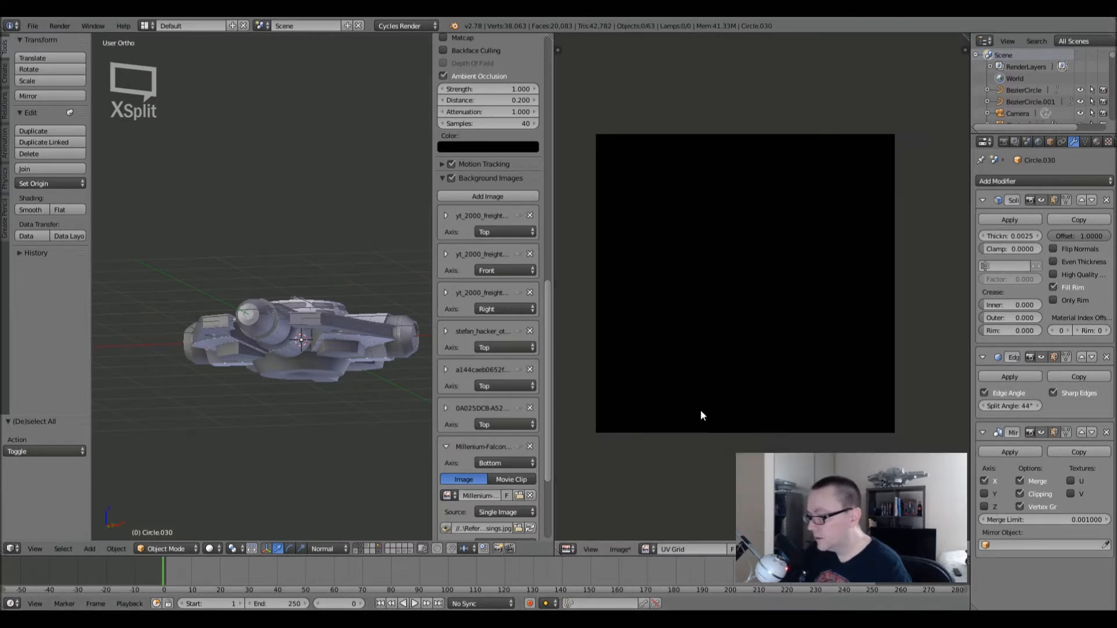
{"action": "left_click", "coordinate": [647, 551]}
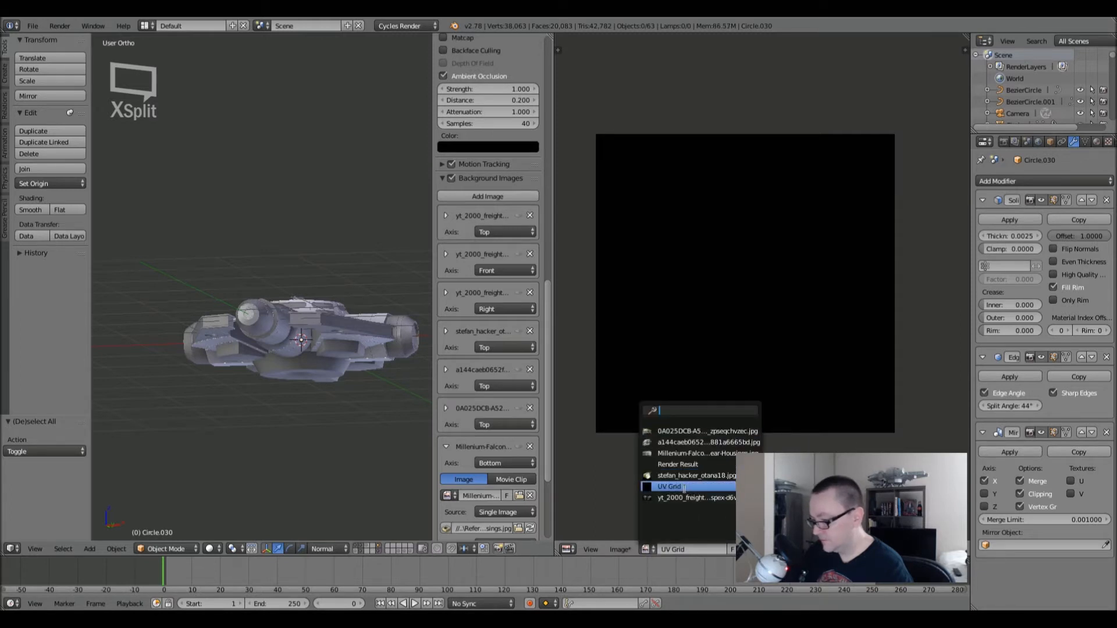
{"action": "left_click", "coordinate": [684, 487]}
{"action": "left_click", "coordinate": [644, 549]}
{"action": "left_click", "coordinate": [611, 549]}
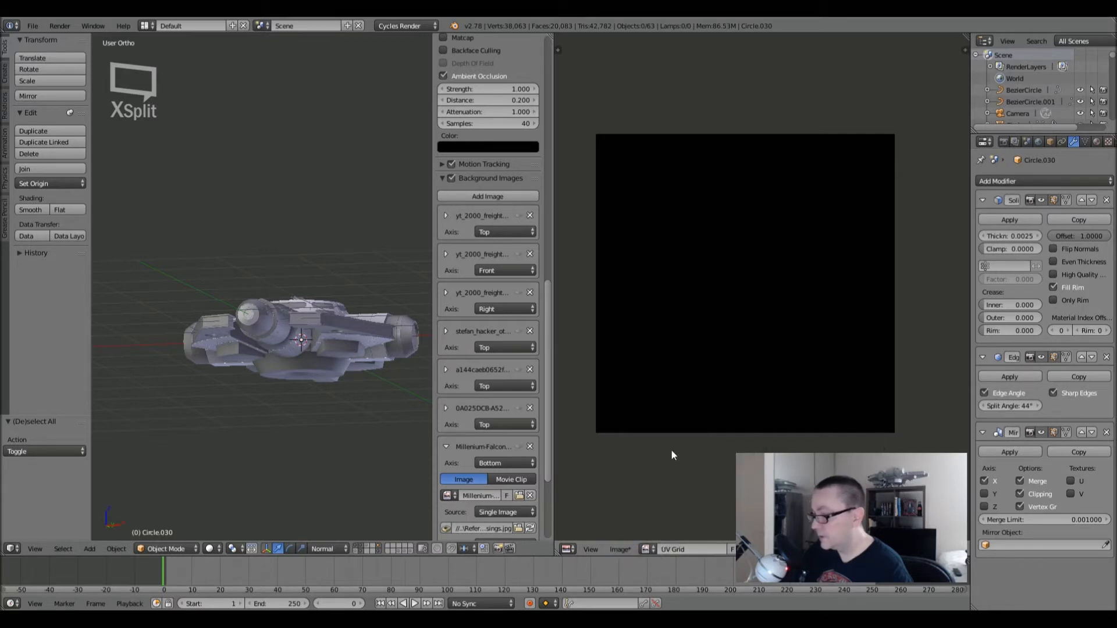
{"action": "scroll", "coordinate": [644, 552], "scroll_direction": "down", "scroll_amount": 1}
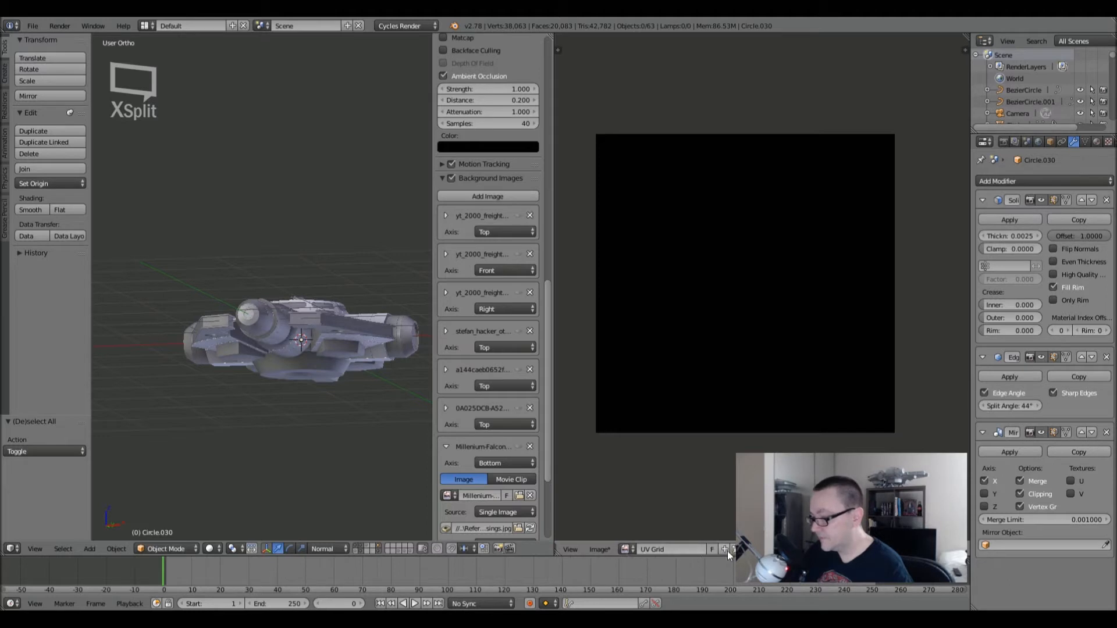
- Widen the image editor area and unlink the blank UV Grid image from it
{"action": "left_click_drag", "start_coordinate": [555, 522], "coordinate": [379, 523]}
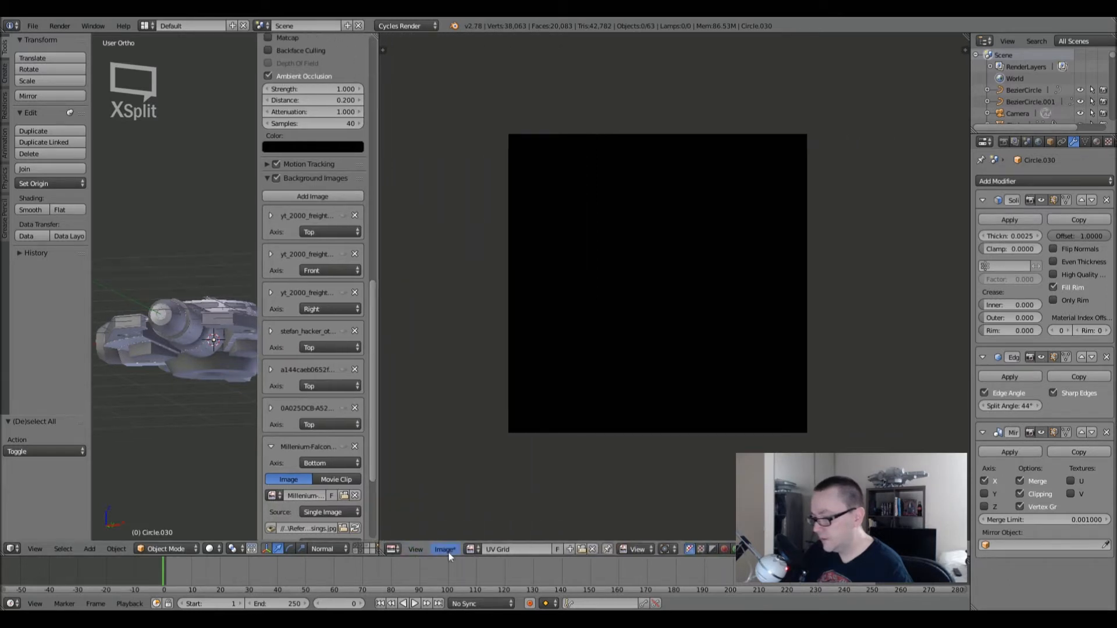
{"action": "left_click", "coordinate": [593, 549]}
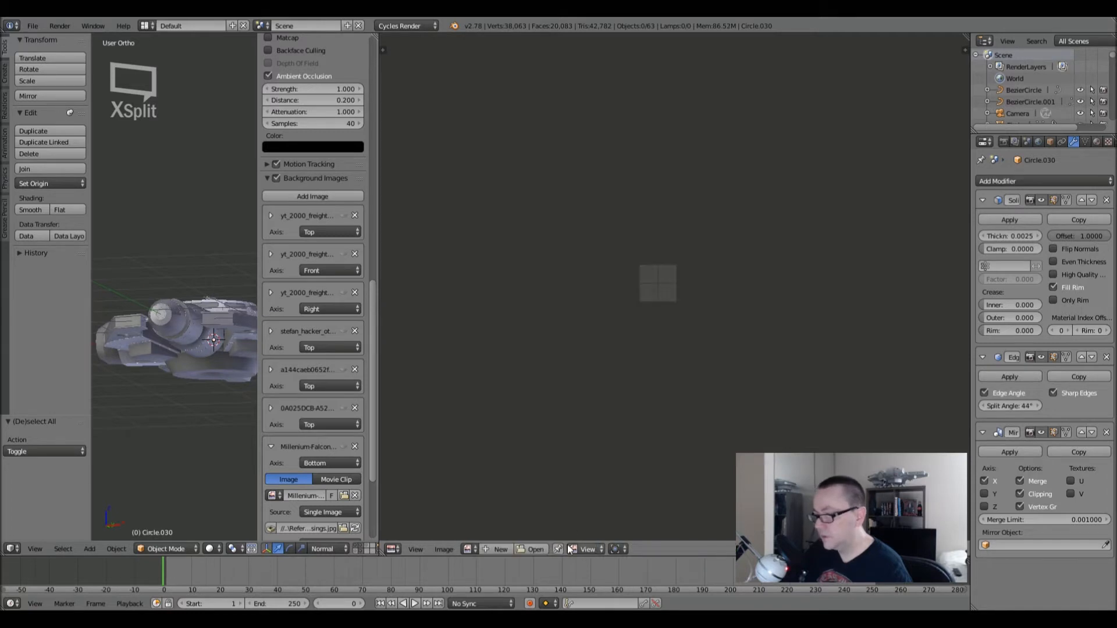
{"action": "scroll", "coordinate": [646, 265], "scroll_direction": "up", "scroll_amount": 7}
{"action": "middle_click_drag", "start_coordinate": [694, 426], "coordinate": [583, 361]}
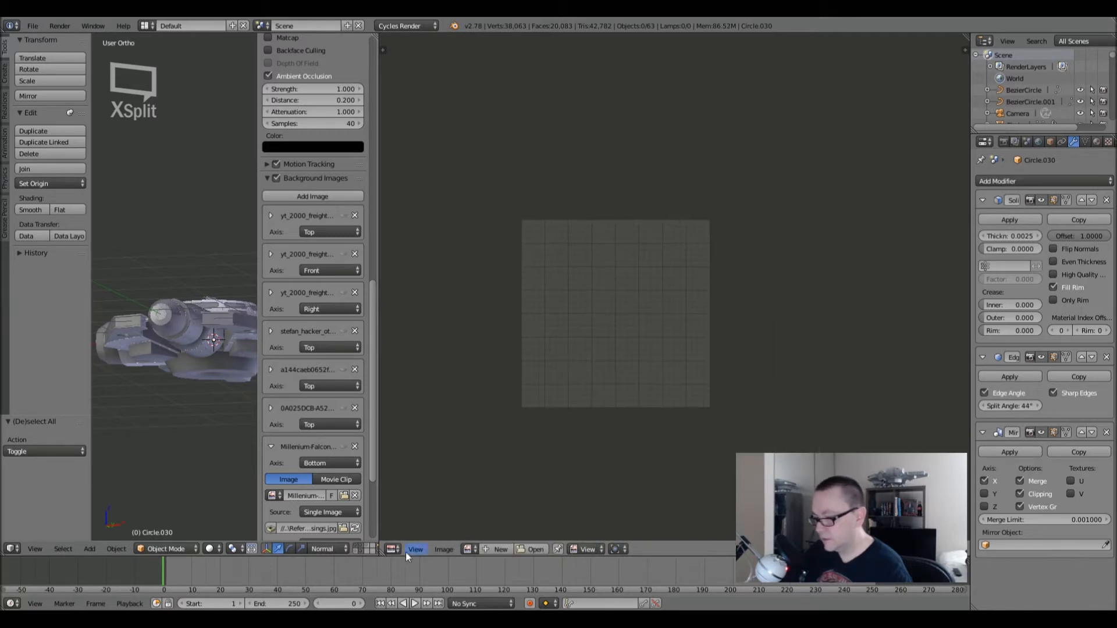
- Create a new 2048 px image named UVGrid with the UV Grid generated type
{"action": "left_click", "coordinate": [498, 549]}
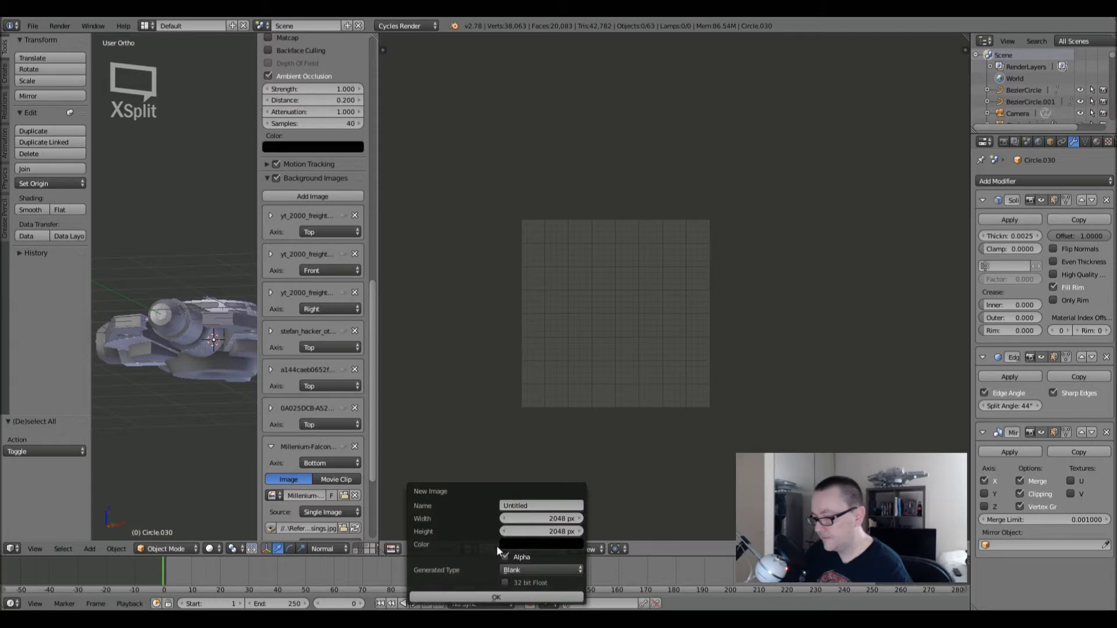
{"action": "left_click", "coordinate": [542, 506]}
{"action": "type", "text": "UVG"}
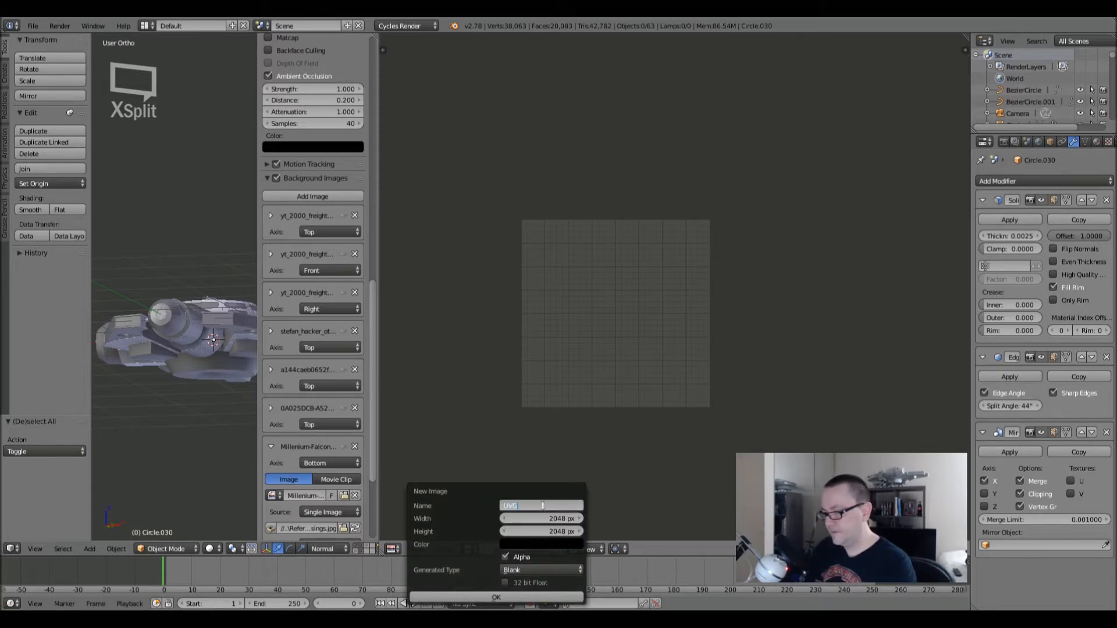
{"action": "type", "text": "rid"}
{"action": "key", "text": "Tab"}
{"action": "left_click", "coordinate": [521, 568]}
{"action": "left_click", "coordinate": [522, 568]}
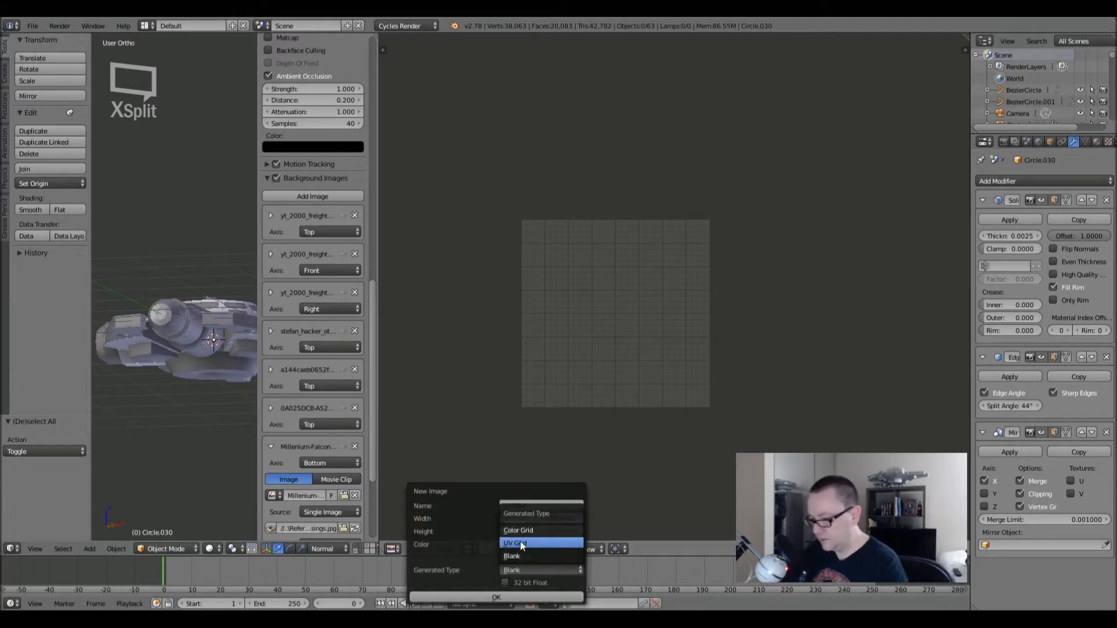
{"action": "left_click", "coordinate": [521, 542]}
{"action": "left_click", "coordinate": [498, 596]}
{"action": "scroll", "coordinate": [610, 400], "scroll_direction": "down", "scroll_amount": 6}
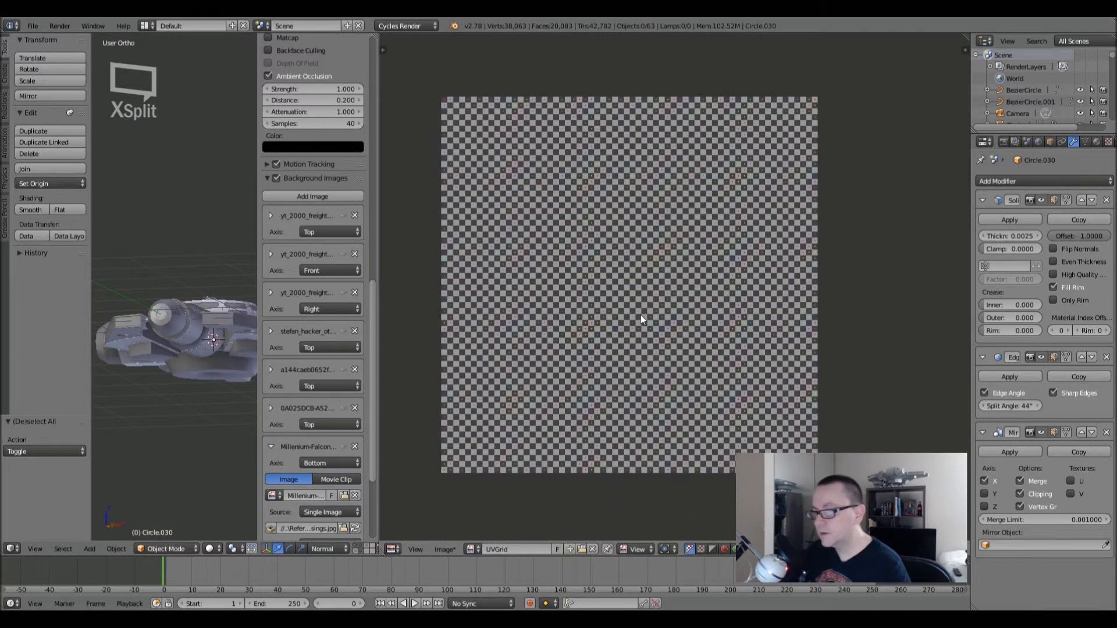
- Narrow the image editor to widen the 3D view and hide the 3D view's properties sidebar
{"action": "left_click_drag", "start_coordinate": [376, 319], "coordinate": [595, 318]}
{"action": "middle_click_drag", "start_coordinate": [680, 319], "coordinate": [720, 313]}
{"action": "scroll", "coordinate": [720, 312], "scroll_direction": "down", "scroll_amount": 1}
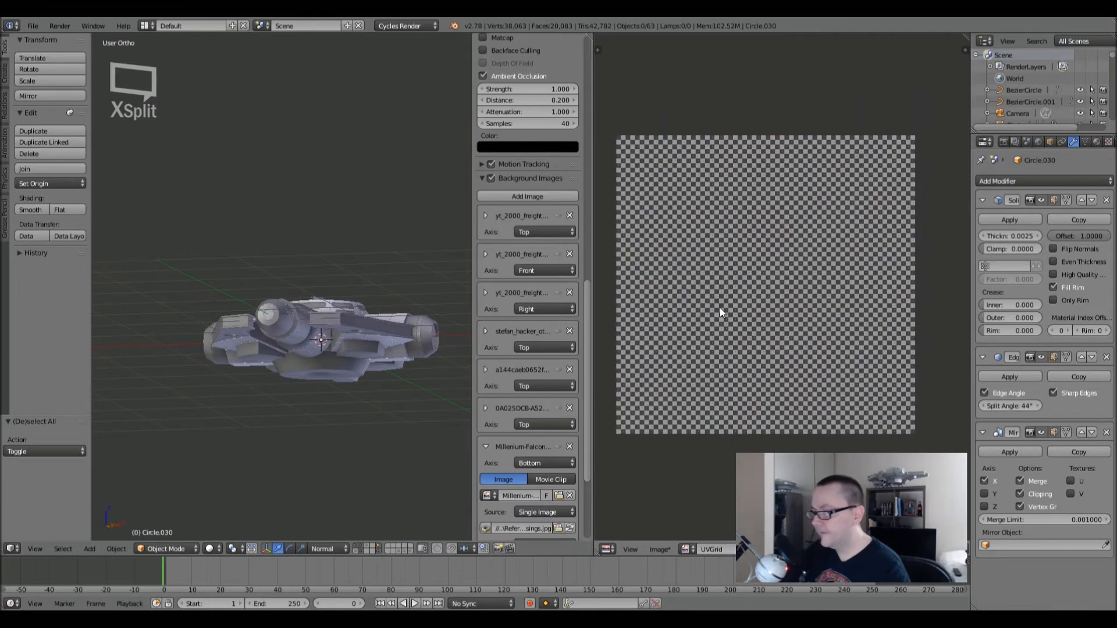
{"action": "left_click_drag", "start_coordinate": [593, 323], "coordinate": [570, 324]}
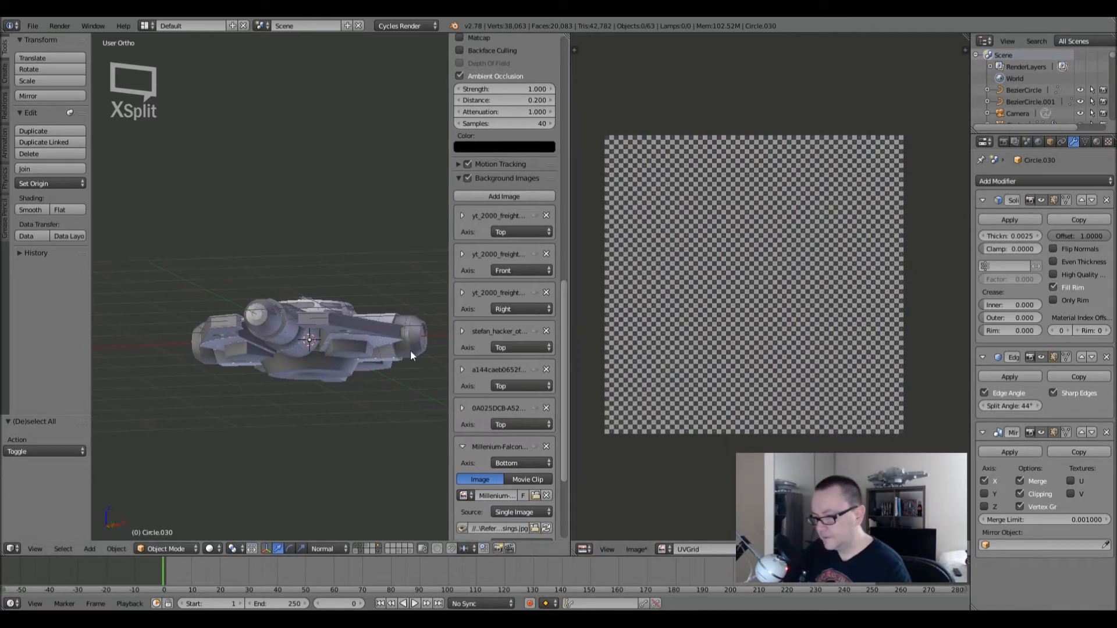
{"action": "left_click_drag", "start_coordinate": [448, 309], "coordinate": [661, 318]}
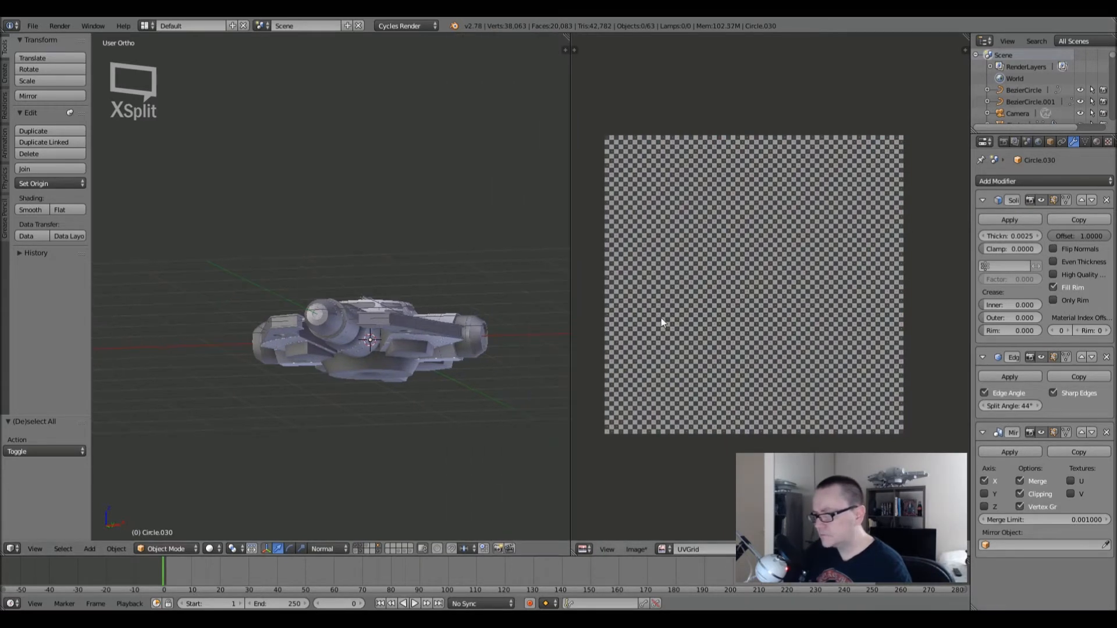
- Enlarge the 3D view until only a narrow strip of the image editor remains, and save the file
{"action": "middle_click_drag", "start_coordinate": [540, 344], "coordinate": [433, 243]}
{"action": "scroll", "coordinate": [375, 367], "scroll_direction": "up", "scroll_amount": 5}
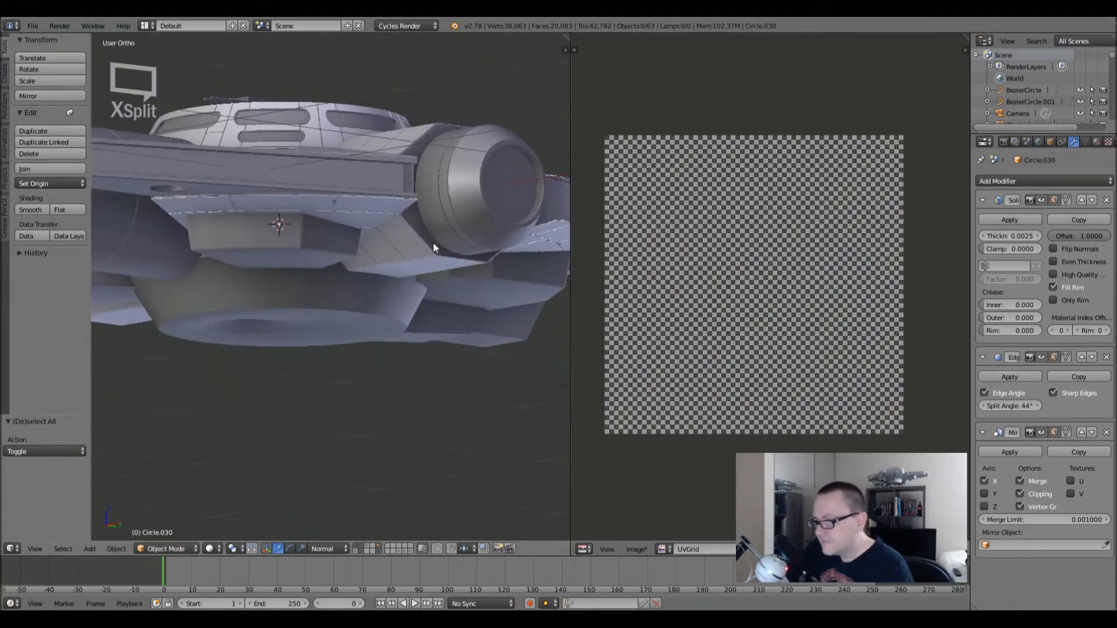
{"action": "left_click_drag", "start_coordinate": [571, 270], "coordinate": [852, 273]}
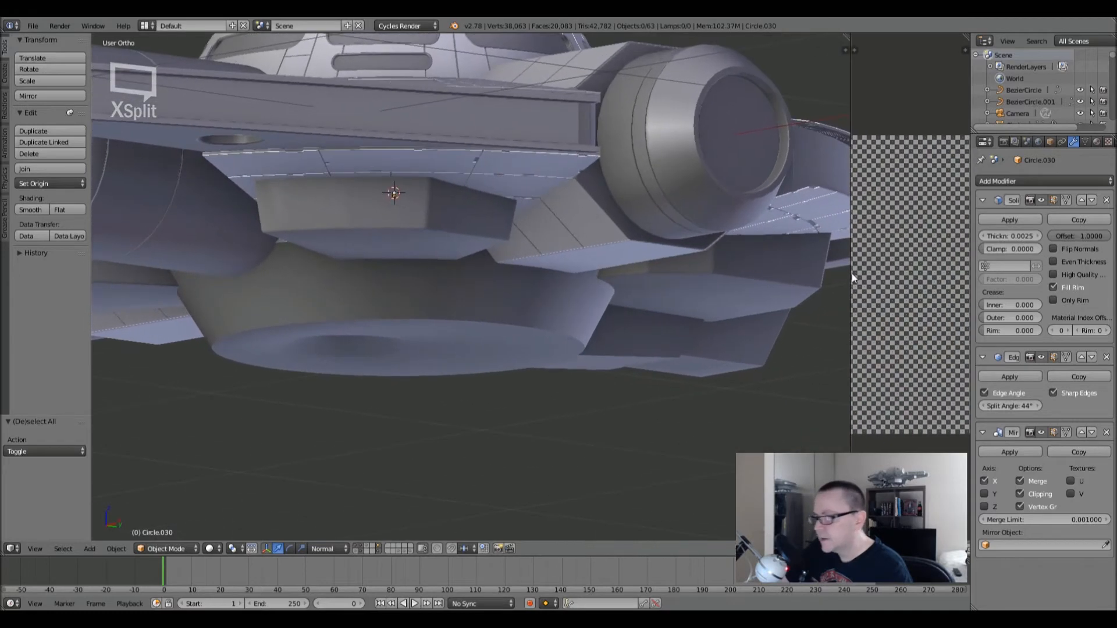
{"action": "left_click", "coordinate": [33, 26]}
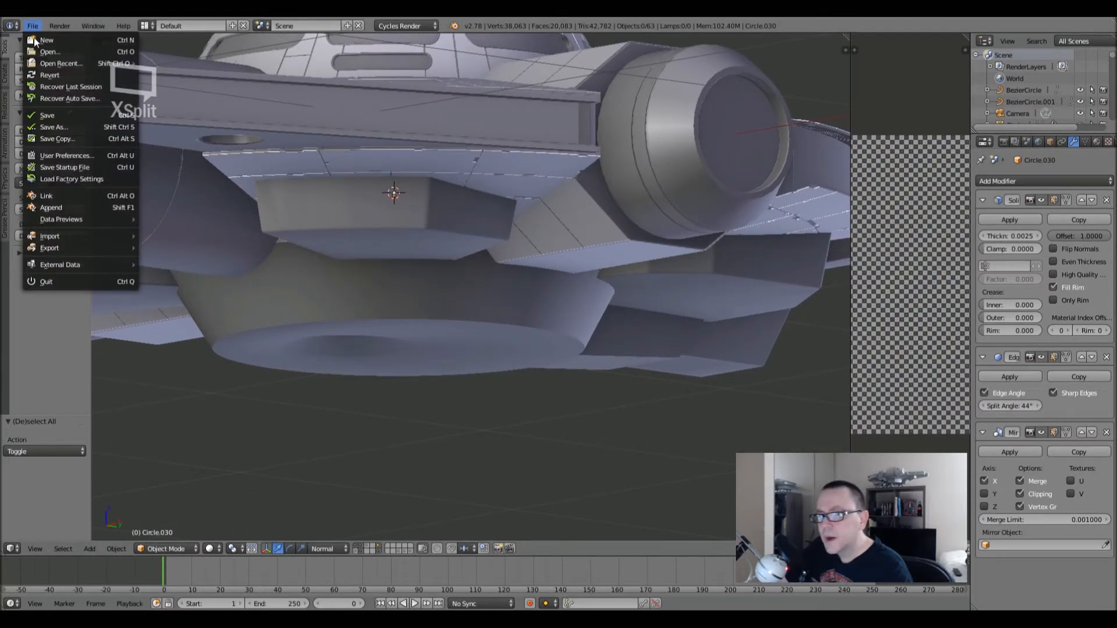
{"action": "left_click", "coordinate": [52, 115]}
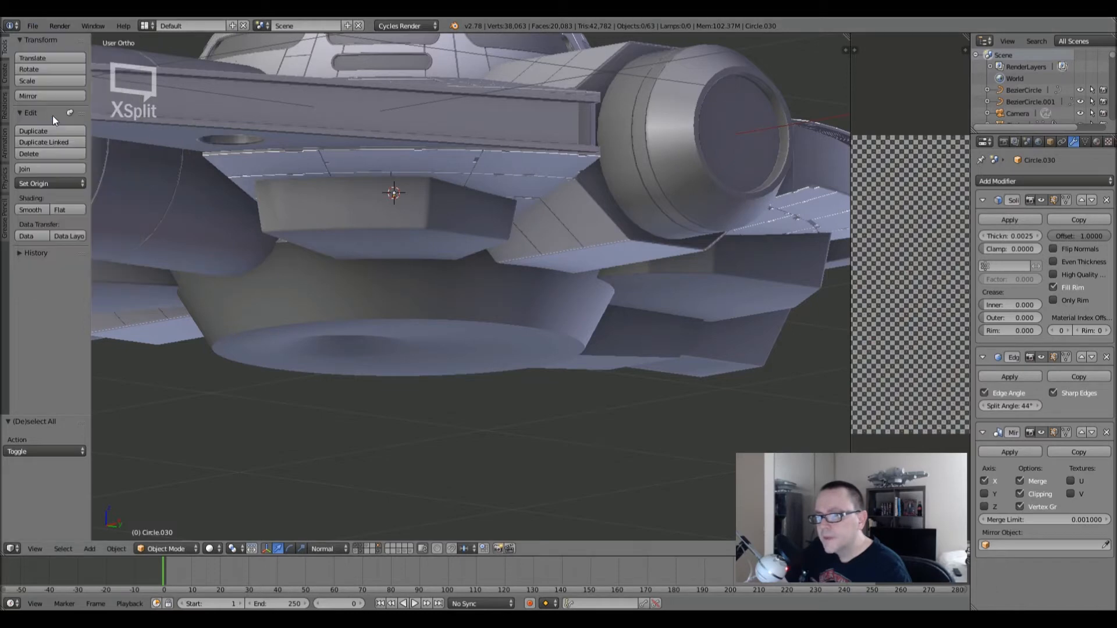
- Select the raised panel beside the long cylinder on the ship's underside in object mode
{"action": "mouse_move", "coordinate": [483, 249]}
{"action": "middle_mouse_down"}
{"action": "mouse_move", "coordinate": [449, 249]}
{"action": "mouse_move", "coordinate": [508, 269]}
{"action": "mouse_move", "coordinate": [498, 224]}
{"action": "mouse_move", "coordinate": [494, 261]}
{"action": "mouse_move", "coordinate": [484, 229]}
{"action": "middle_mouse_up"}
{"action": "right_click", "coordinate": [482, 225]}
{"action": "key", "text": "Tab"}
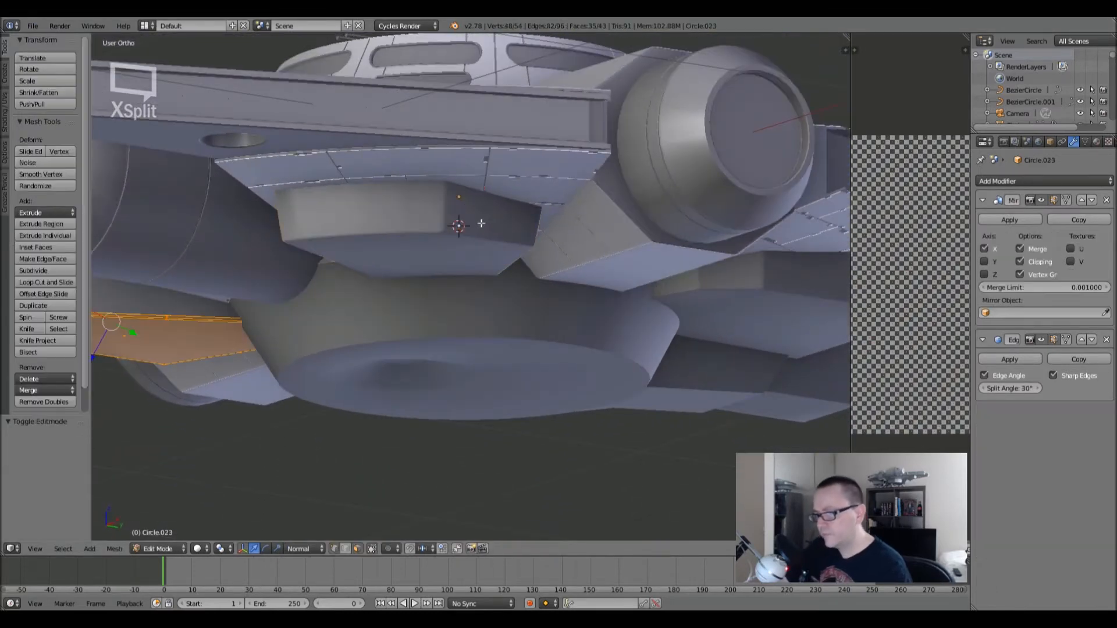
{"action": "scroll", "coordinate": [483, 233], "scroll_direction": "down", "scroll_amount": 6}
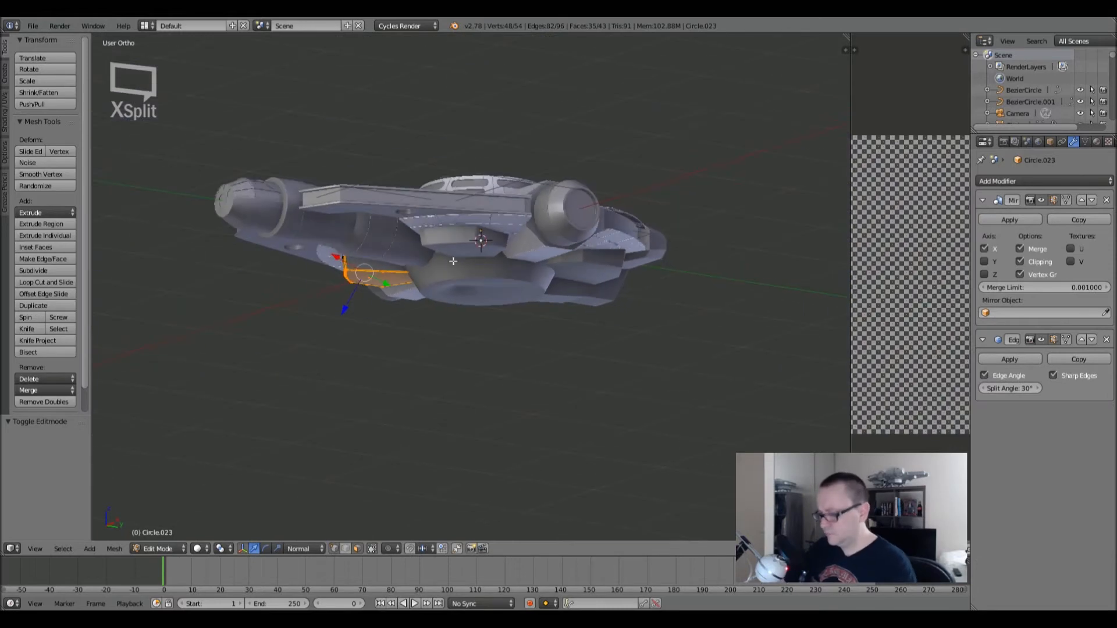
{"action": "key", "text": "KP_1"}
{"action": "key", "text": "a"}
{"action": "middle_click_drag", "start_coordinate": [377, 307], "coordinate": [432, 266]}
{"action": "key", "text": "Tab"}
{"action": "right_click", "coordinate": [281, 335]}
{"action": "key", "text": "Tab"}
{"action": "key", "text": "Tab"}
{"action": "right_click", "coordinate": [381, 266]}
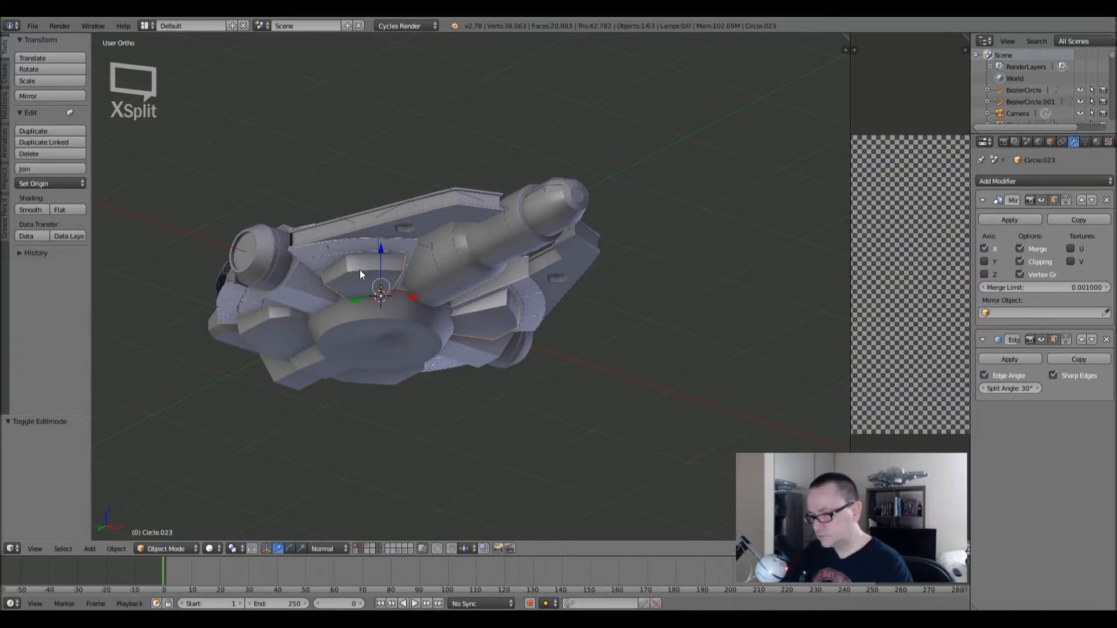
- Open the raised underside panel's mesh for editing with all geometry selected, in bottom wireframe view
{"action": "key", "text": "KP_Decimal"}
{"action": "middle_click_drag", "start_coordinate": [364, 270], "coordinate": [361, 212]}
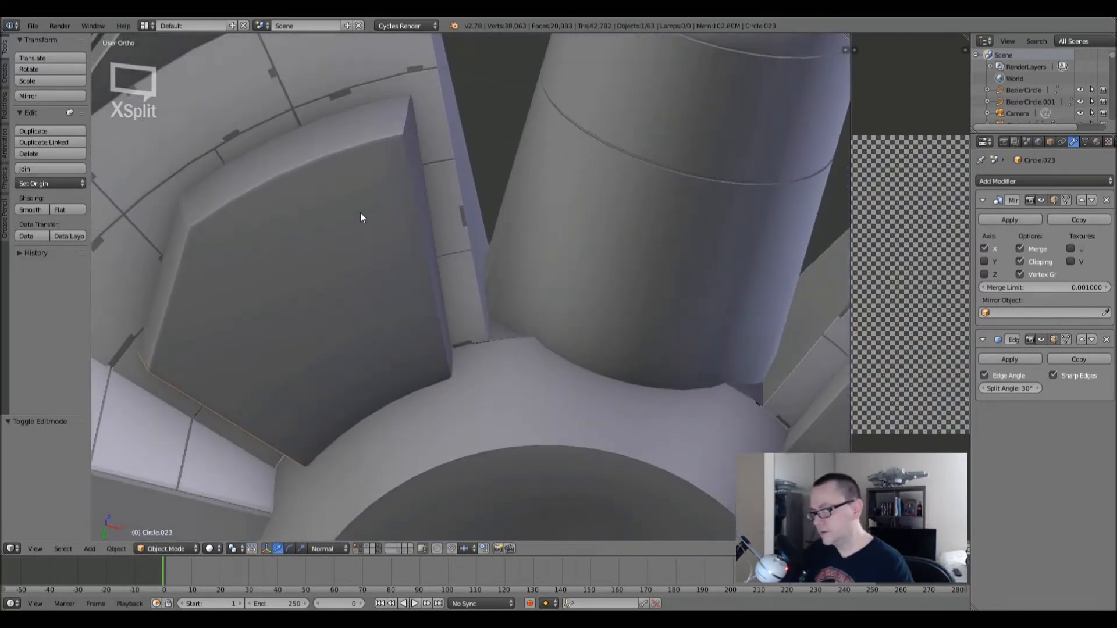
{"action": "scroll", "coordinate": [361, 211], "scroll_direction": "down", "scroll_amount": 4}
{"action": "key", "text": "Tab"}
{"action": "key", "text": "a"}
{"action": "key", "text": "KP_7"}
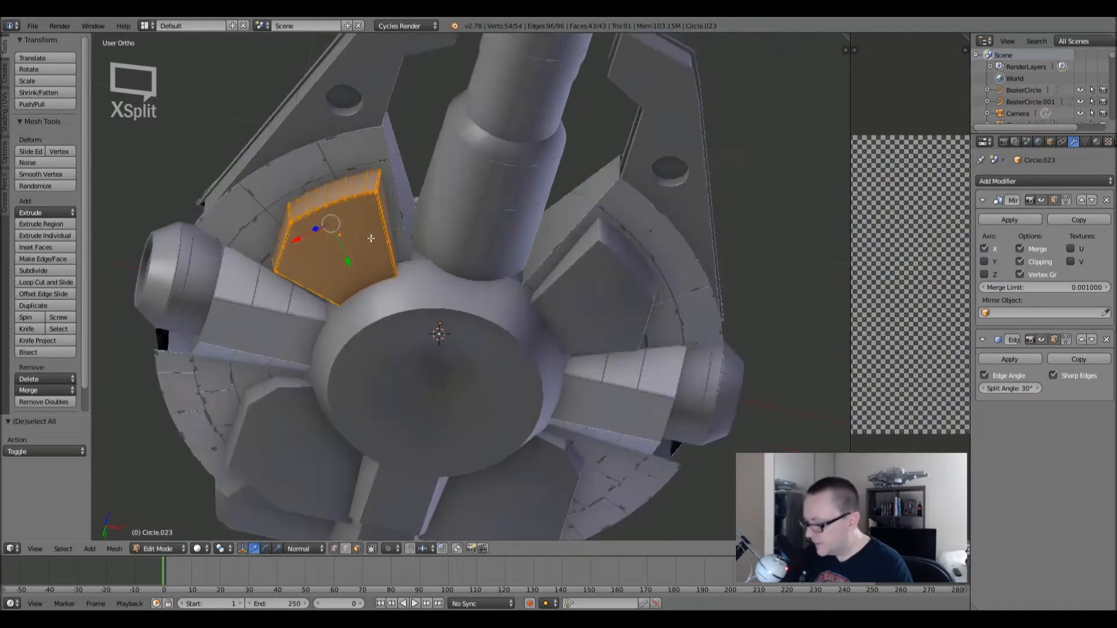
{"action": "key", "text": "ctrl+KP_7"}
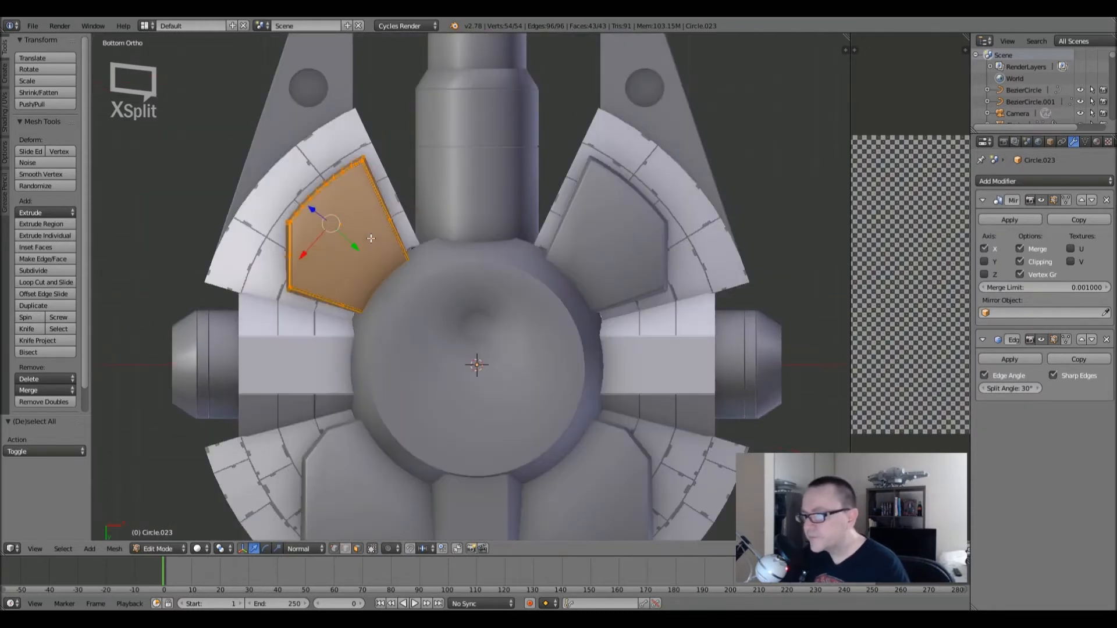
{"action": "scroll", "coordinate": [371, 239], "scroll_direction": "up", "scroll_amount": 4}
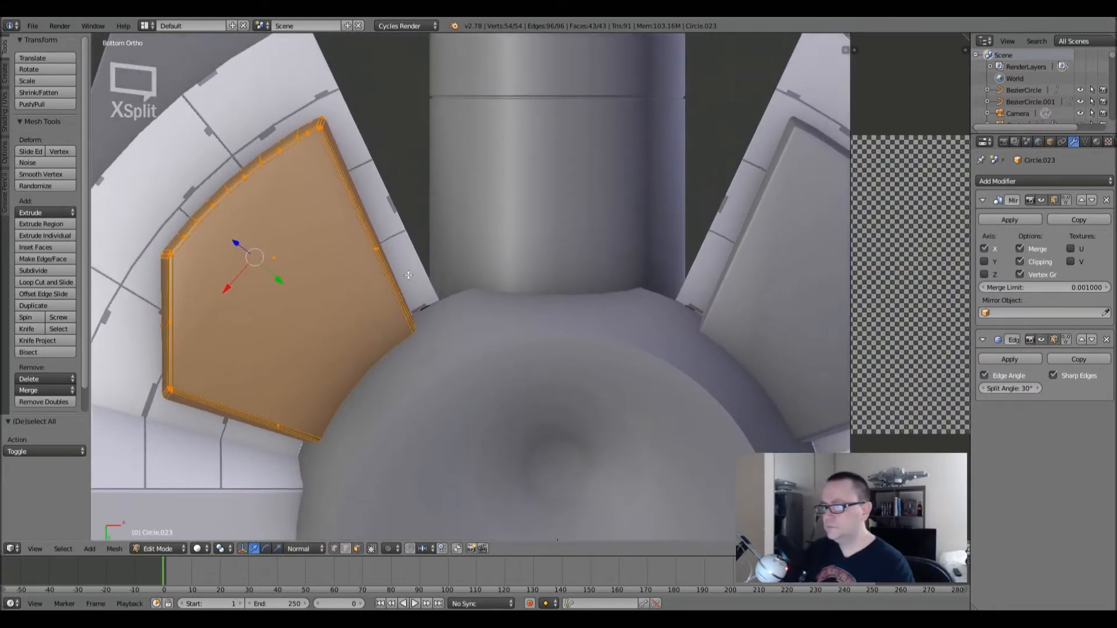
{"action": "key", "text": "z"}
{"action": "scroll", "coordinate": [413, 302], "scroll_direction": "up", "scroll_amount": 2}
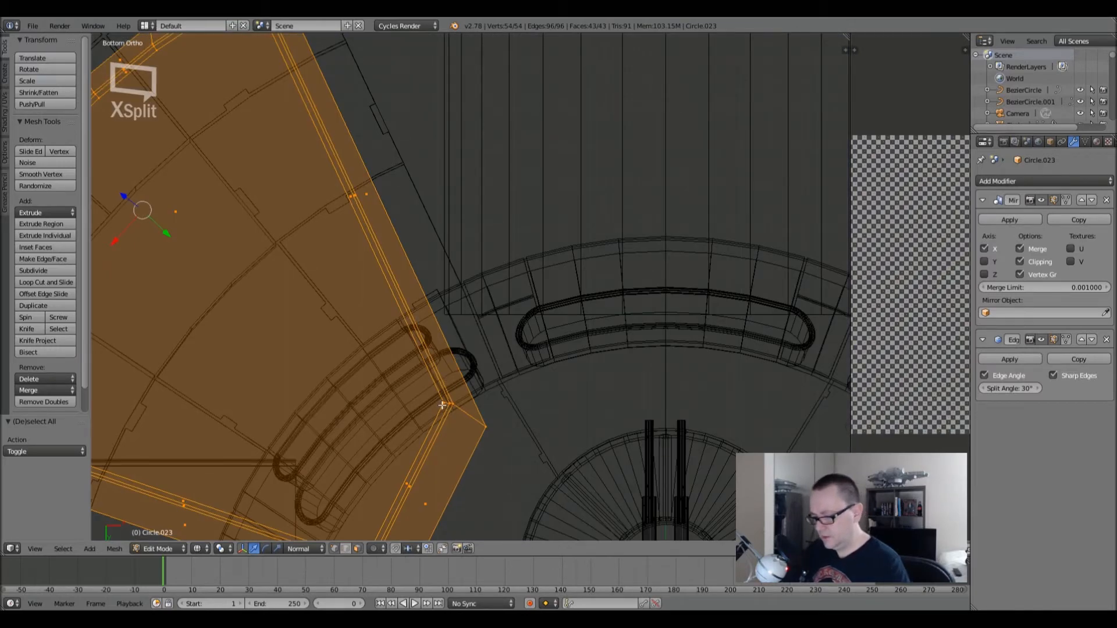
- Select the panel's four corner vertices beside the central dome and move them about 0.016 in X and -0.010 in Y
{"action": "key", "text": "a"}
{"action": "key", "text": "c"}
{"action": "left_click_drag", "start_coordinate": [445, 405], "coordinate": [491, 439]}
{"action": "right_click", "coordinate": [526, 451]}
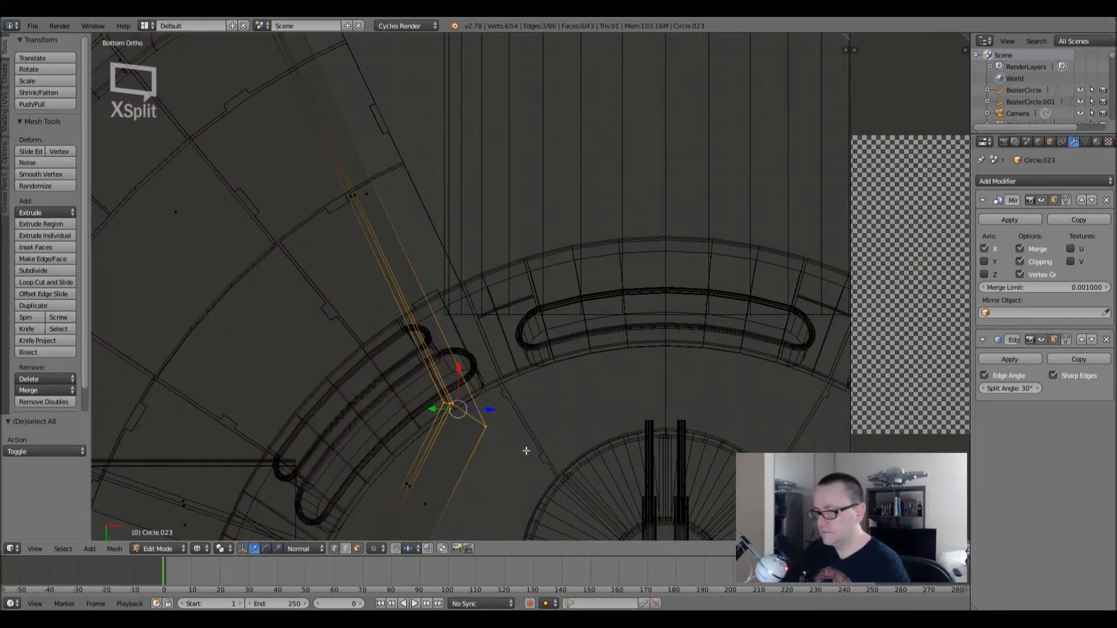
{"action": "key", "text": "z"}
{"action": "key", "text": "g"}
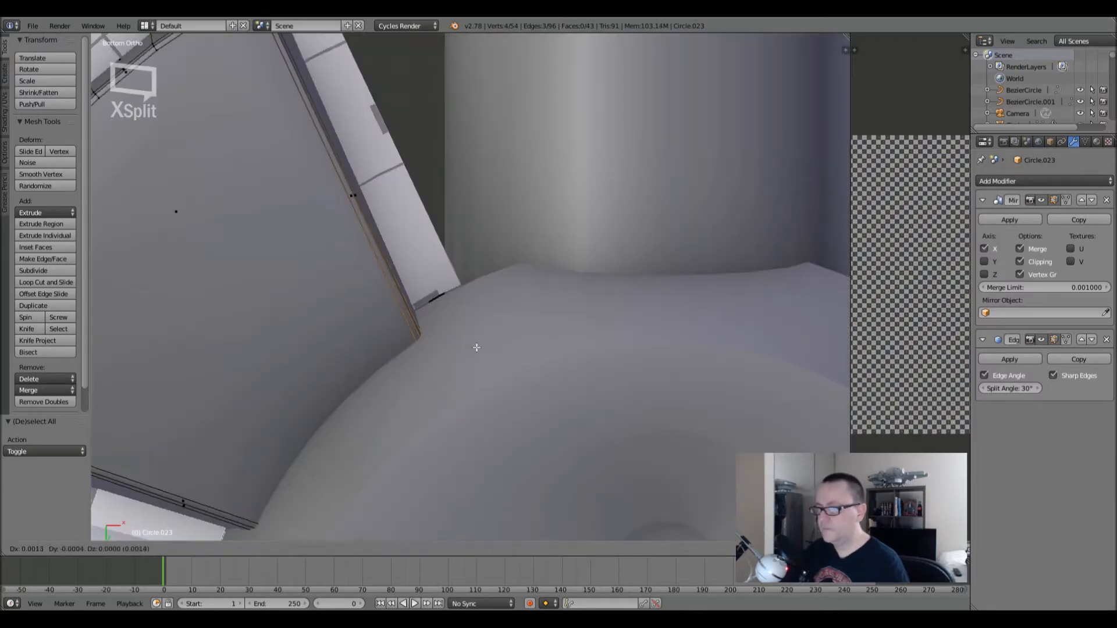
{"action": "left_click", "coordinate": [589, 275]}
{"action": "scroll", "coordinate": [458, 385], "scroll_direction": "up", "scroll_amount": 2}
{"action": "key", "text": "z"}
{"action": "right_click", "coordinate": [512, 432], "text": "shift"}
{"action": "key", "text": "z"}
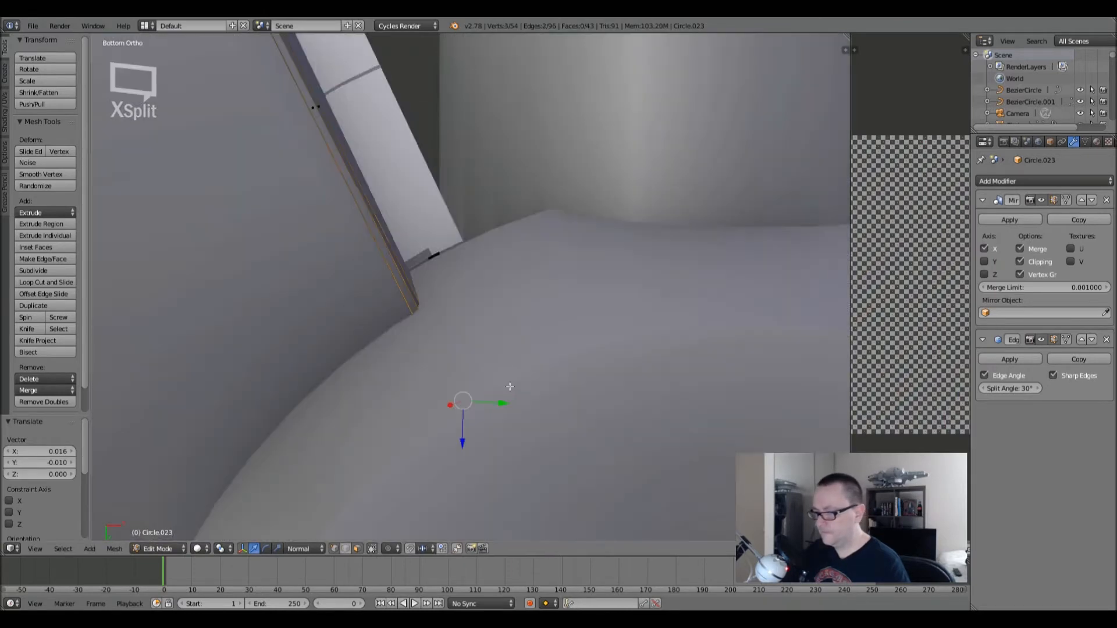
{"action": "key", "text": "g"}
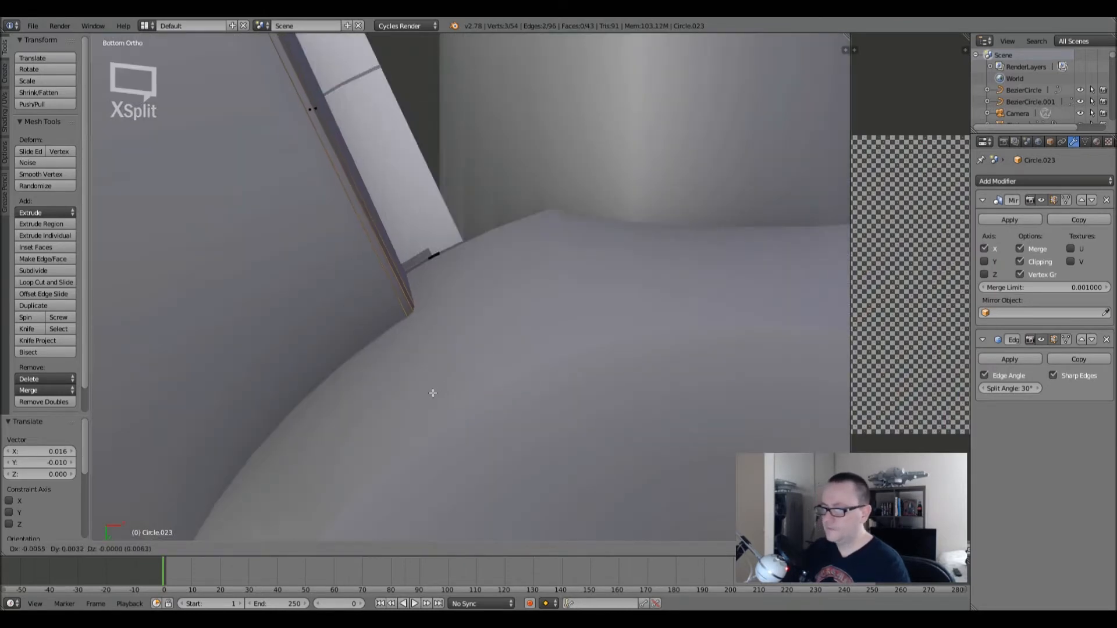
{"action": "right_click", "coordinate": [268, 472]}
{"action": "scroll", "coordinate": [397, 256], "scroll_direction": "down", "scroll_amount": 3}
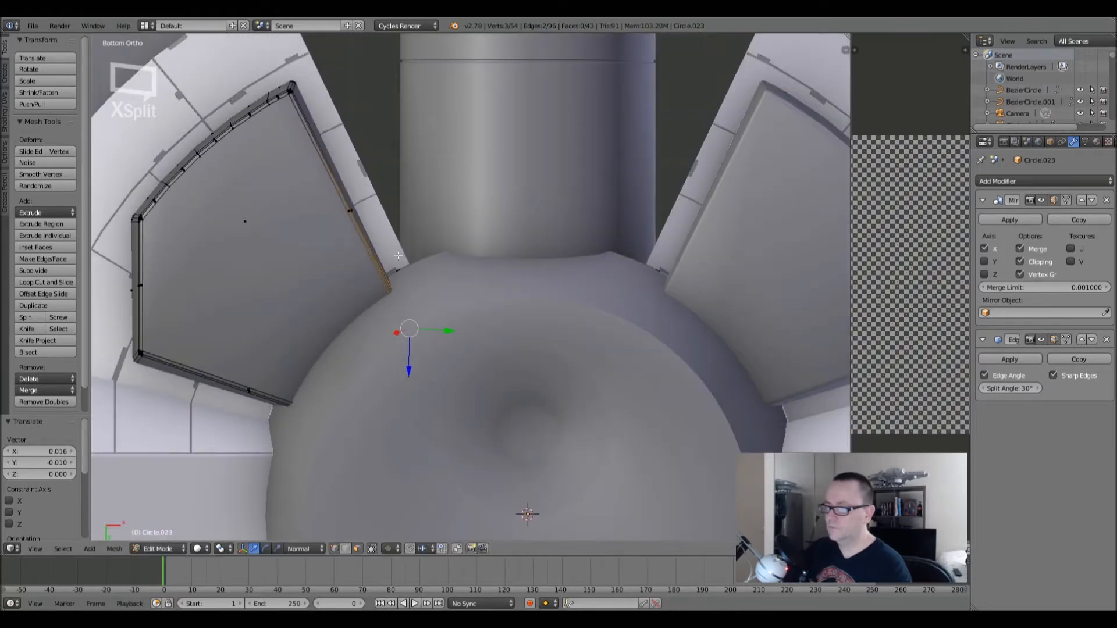
{"action": "key", "text": "Tab"}
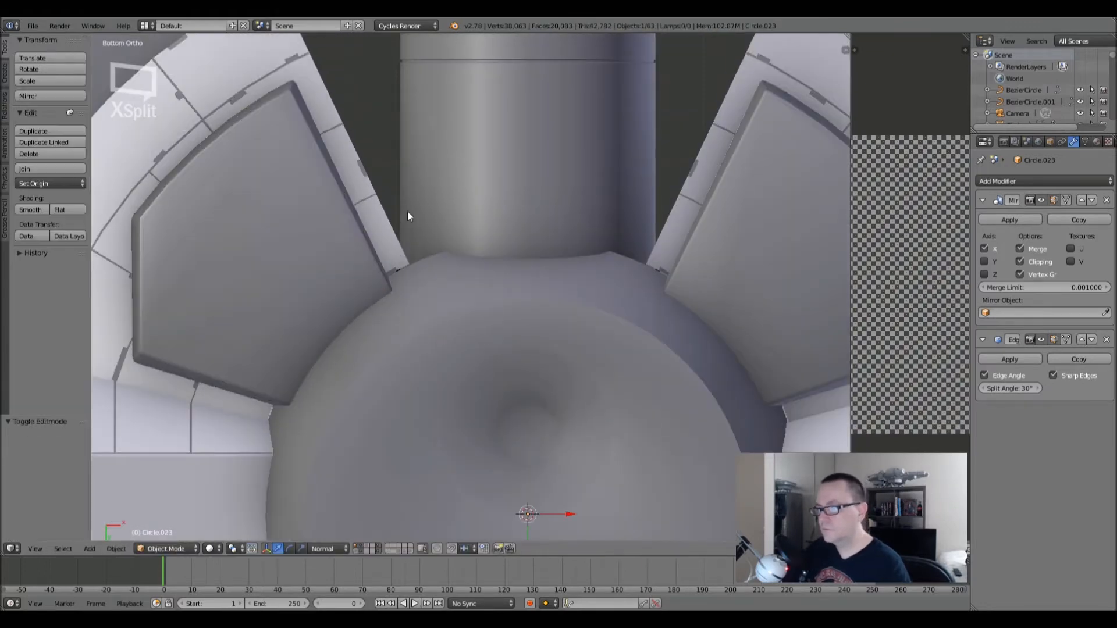
{"action": "key", "text": "Tab"}
{"action": "key", "text": "Tab"}
{"action": "middle_click_drag", "start_coordinate": [387, 163], "coordinate": [414, 168]}
{"action": "key", "text": "ctrl+KP_1"}
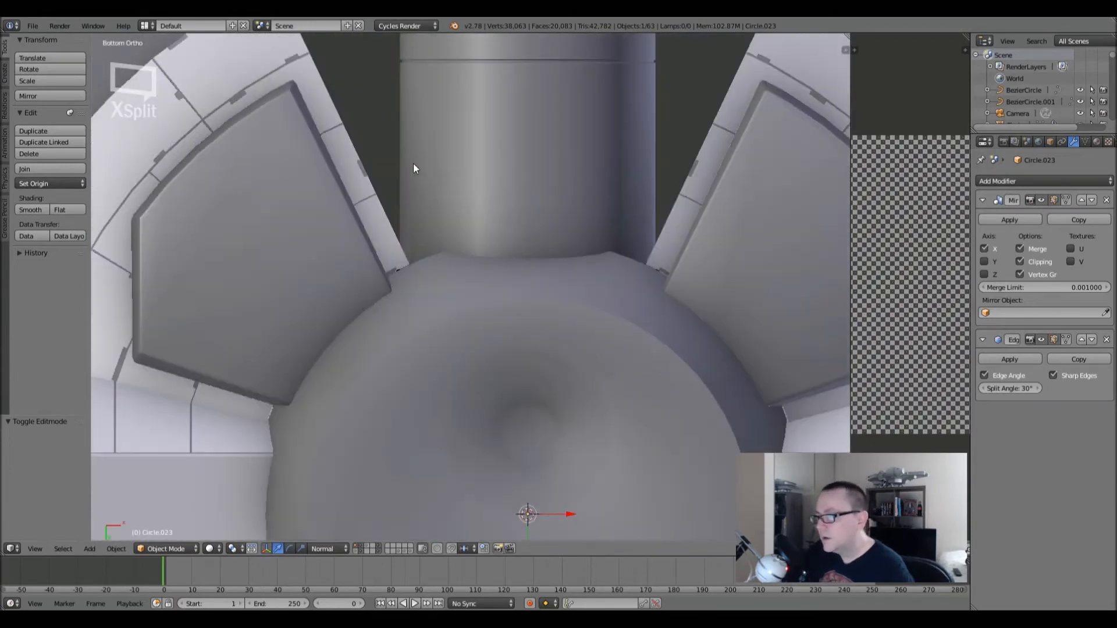
{"action": "scroll", "coordinate": [413, 169], "scroll_direction": "down", "scroll_amount": 2}
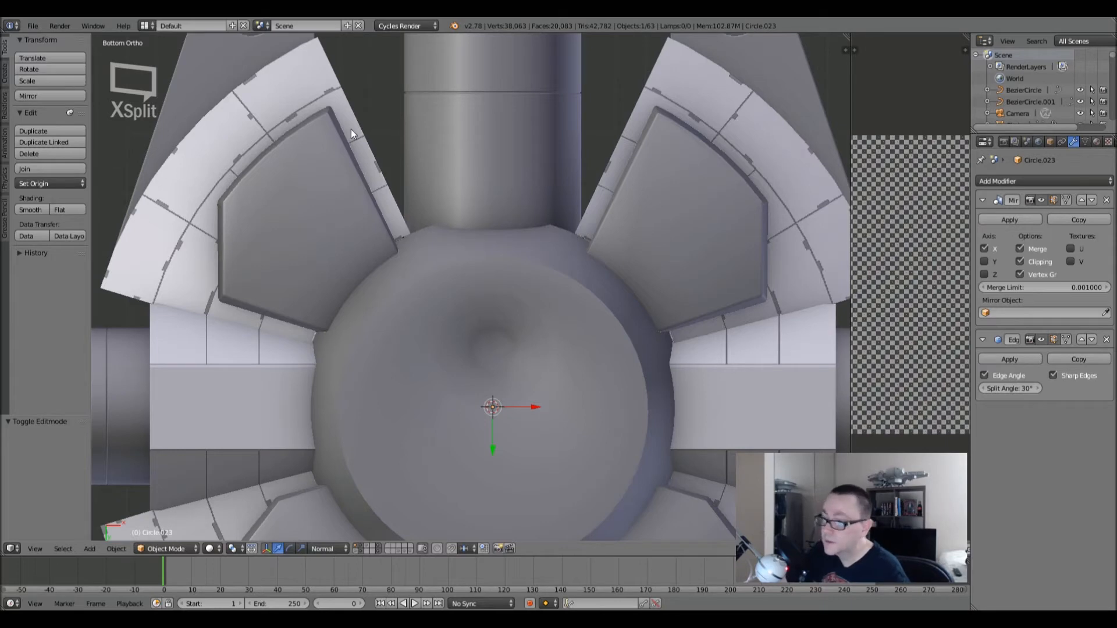
- Reselect the panel's four corner vertices near the dome and move them about 0.009 in X and -0.006 in Y
{"action": "scroll", "coordinate": [398, 243], "scroll_direction": "up", "scroll_amount": 3}
{"action": "key", "text": "Tab"}
{"action": "key", "text": "z"}
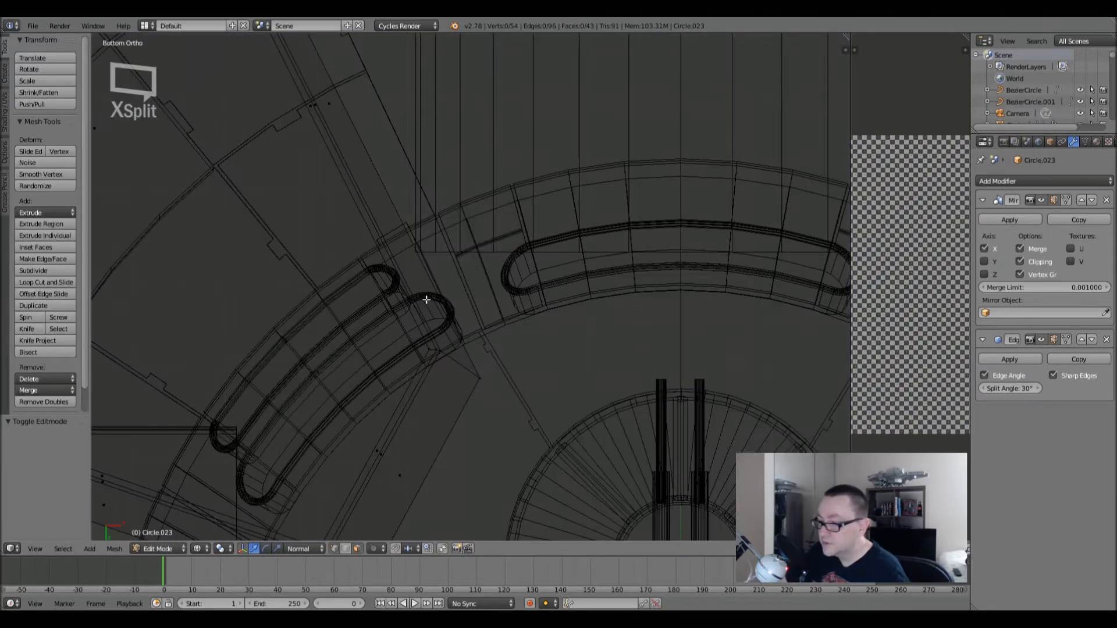
{"action": "right_click", "coordinate": [424, 349], "text": "alt"}
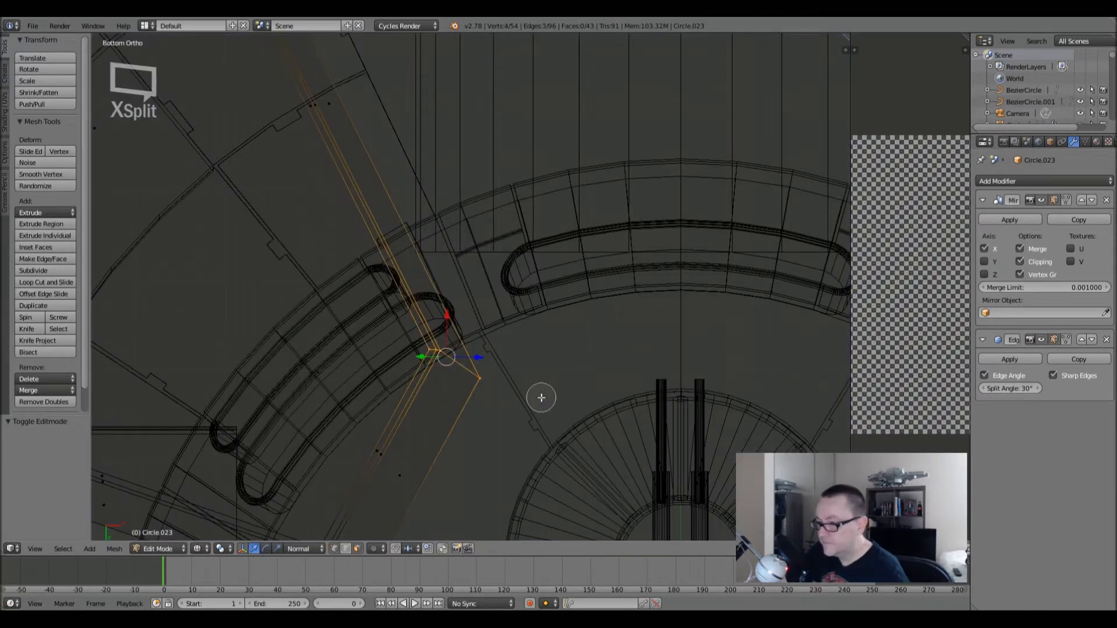
{"action": "key", "text": "z"}
{"action": "scroll", "coordinate": [542, 393], "scroll_direction": "down", "scroll_amount": 4}
{"action": "middle_click_drag", "start_coordinate": [454, 253], "coordinate": [465, 357], "text": "shift"}
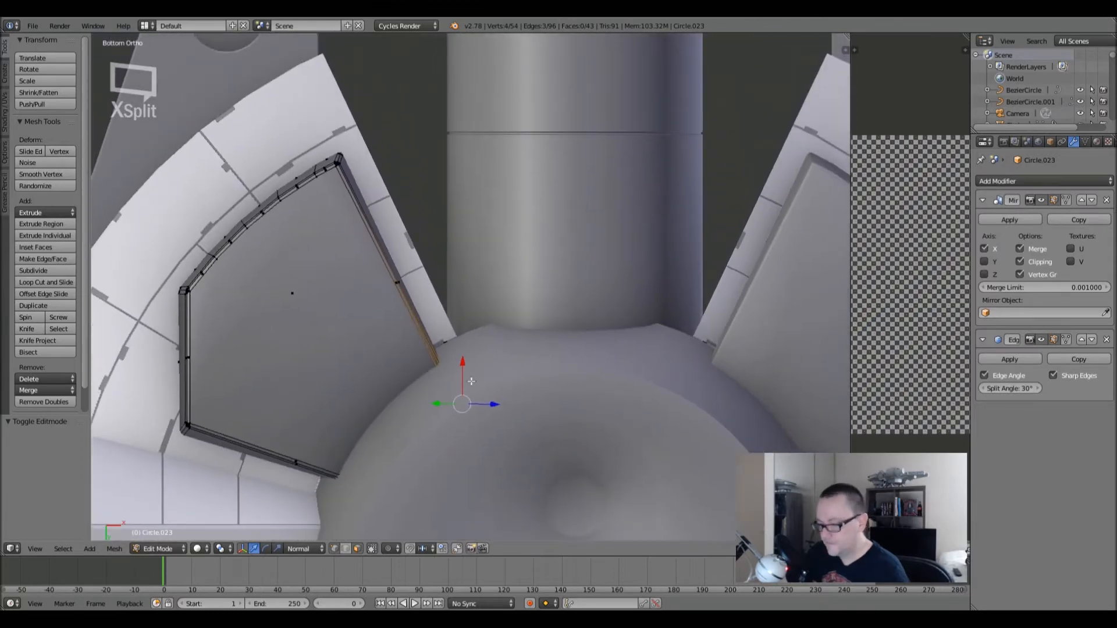
{"action": "key", "text": "g"}
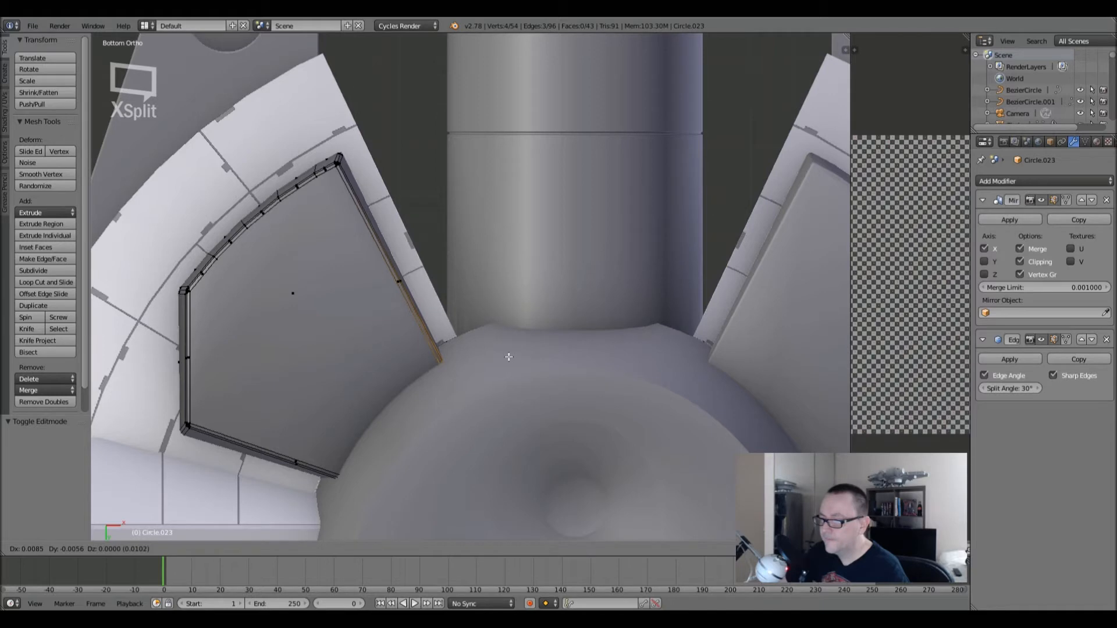
{"action": "left_click", "coordinate": [508, 356]}
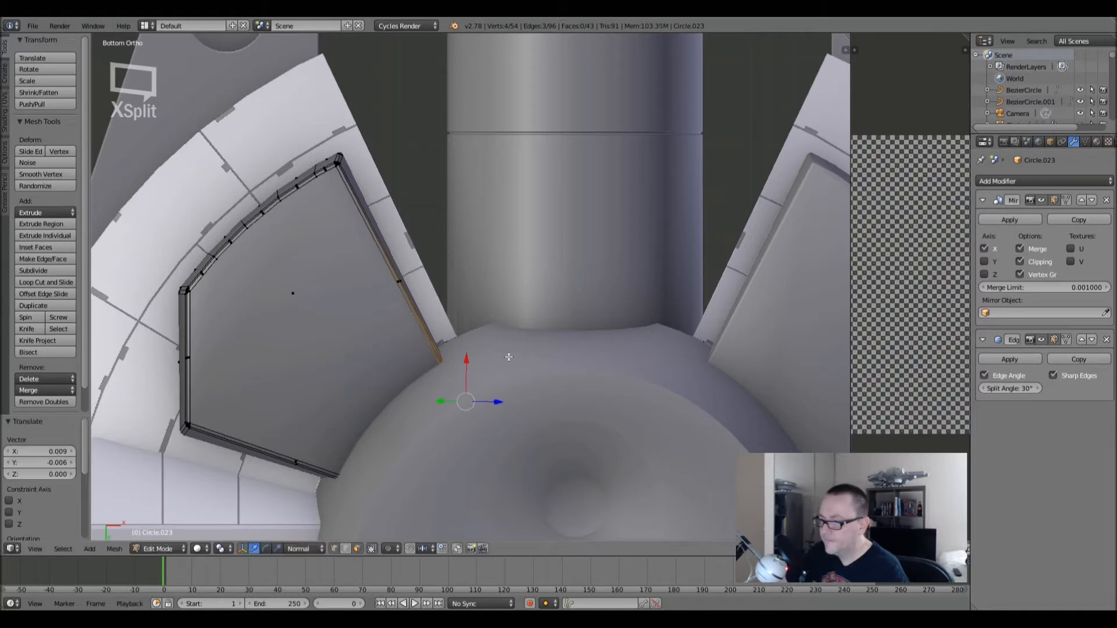
{"action": "scroll", "coordinate": [479, 365], "scroll_direction": "up", "scroll_amount": 2}
{"action": "key", "text": "z"}
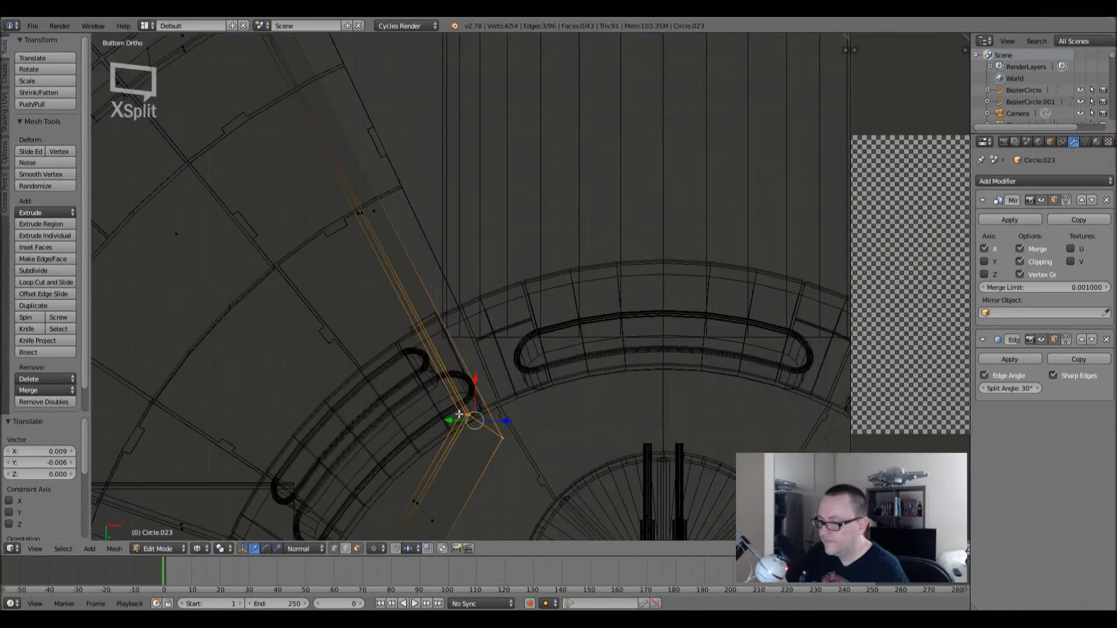
{"action": "right_click", "coordinate": [484, 440], "text": "shift"}
{"action": "key", "text": "z"}
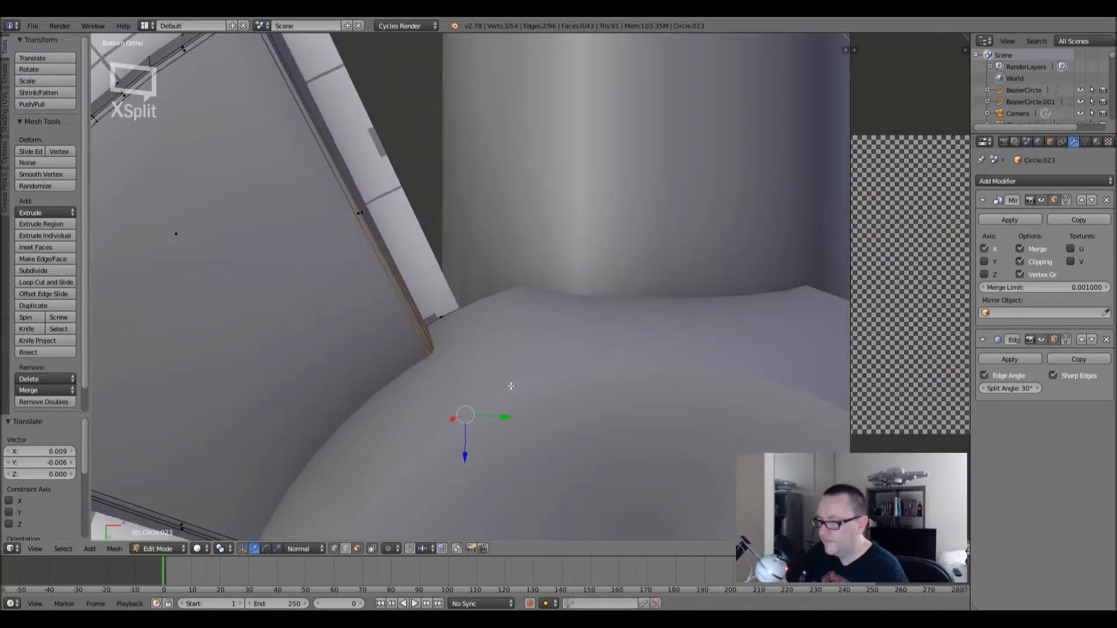
{"action": "scroll", "coordinate": [504, 367], "scroll_direction": "down", "scroll_amount": 3}
{"action": "key", "text": "g"}
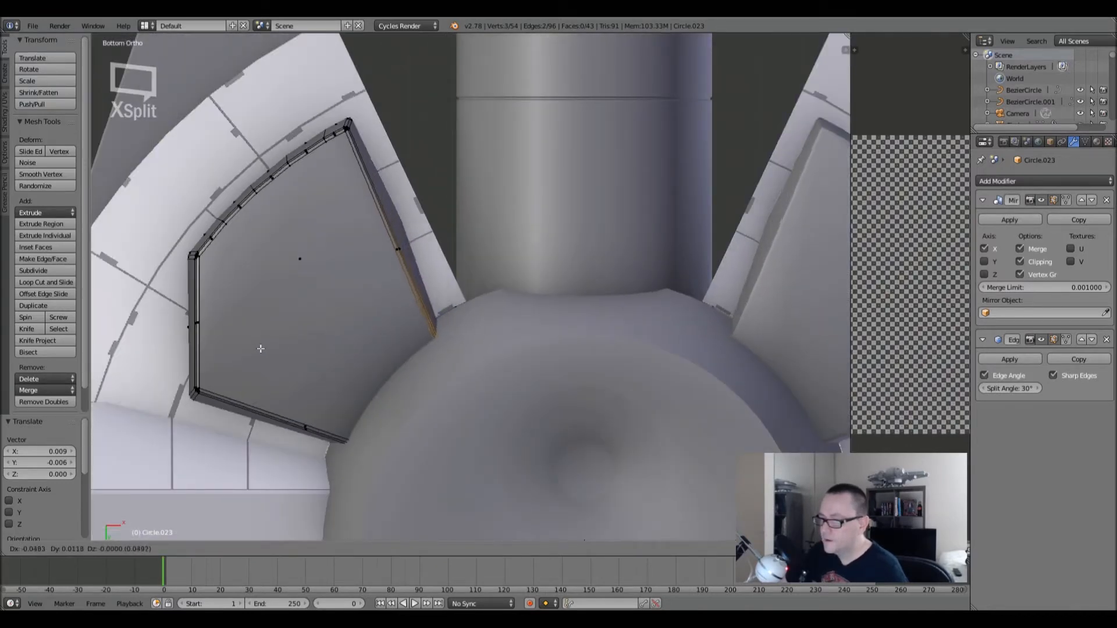
{"action": "right_click", "coordinate": [254, 349]}
- Select the edge loop where the raised panel meets the hull and lower it along global Z in left view
{"action": "key", "text": "z"}
{"action": "middle_click_drag", "start_coordinate": [449, 350], "coordinate": [478, 384]}
{"action": "key", "text": "a"}
{"action": "mouse_move", "coordinate": [483, 339]}
{"action": "middle_mouse_down"}
{"action": "mouse_move", "coordinate": [454, 314]}
{"action": "mouse_move", "coordinate": [449, 266]}
{"action": "middle_mouse_up"}
{"action": "key", "text": "z"}
{"action": "key", "text": "z"}
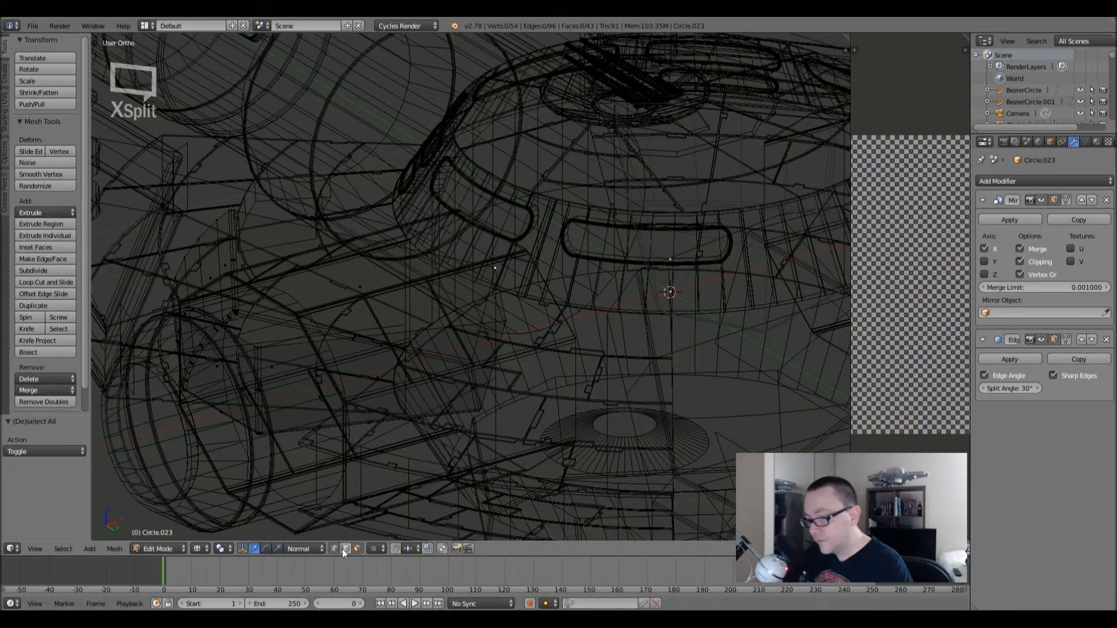
{"action": "right_click", "coordinate": [398, 245], "text": "alt"}
{"action": "mouse_move", "coordinate": [429, 262]}
{"action": "middle_mouse_down"}
{"action": "mouse_move", "coordinate": [396, 309]}
{"action": "mouse_move", "coordinate": [429, 299]}
{"action": "mouse_move", "coordinate": [448, 257]}
{"action": "middle_mouse_up"}
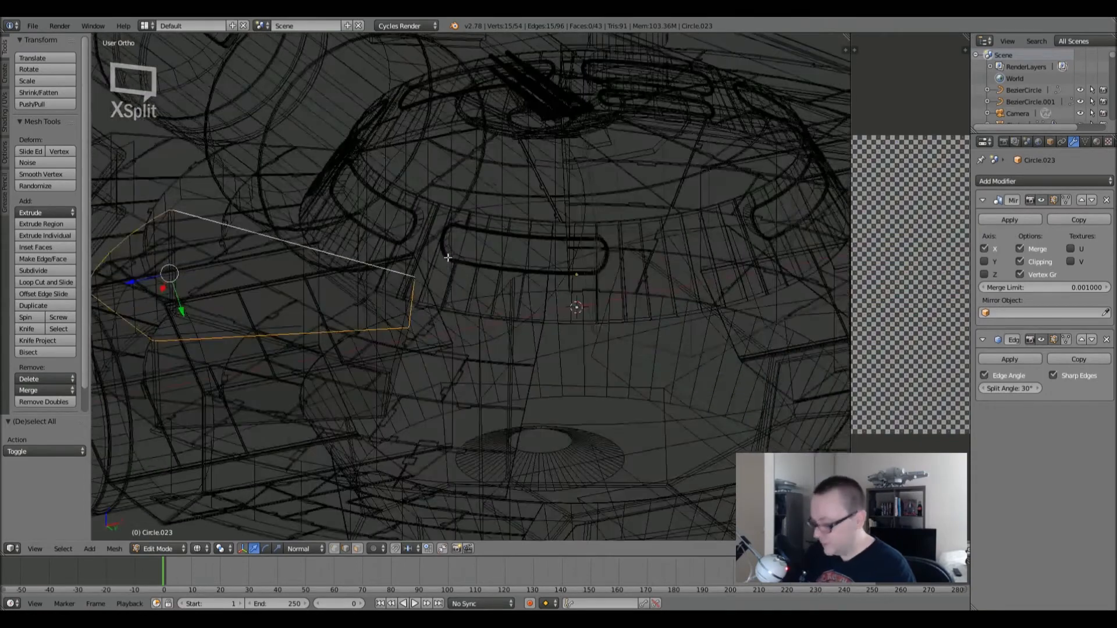
{"action": "key", "text": "KP_3"}
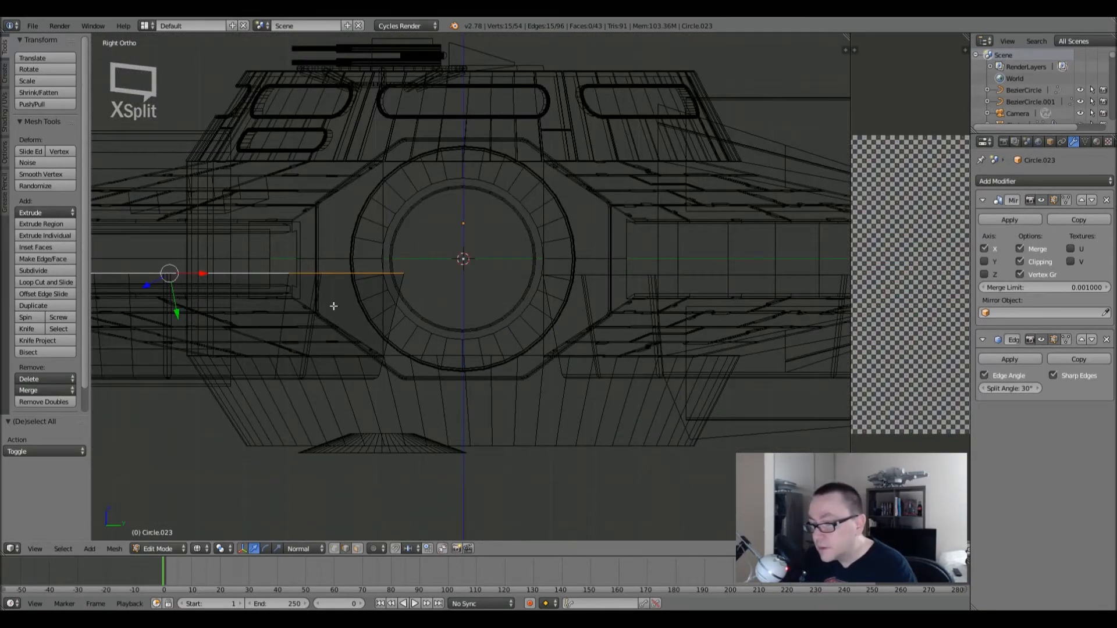
{"action": "middle_click_drag", "start_coordinate": [333, 305], "coordinate": [513, 309], "text": "shift"}
{"action": "key", "text": "z"}
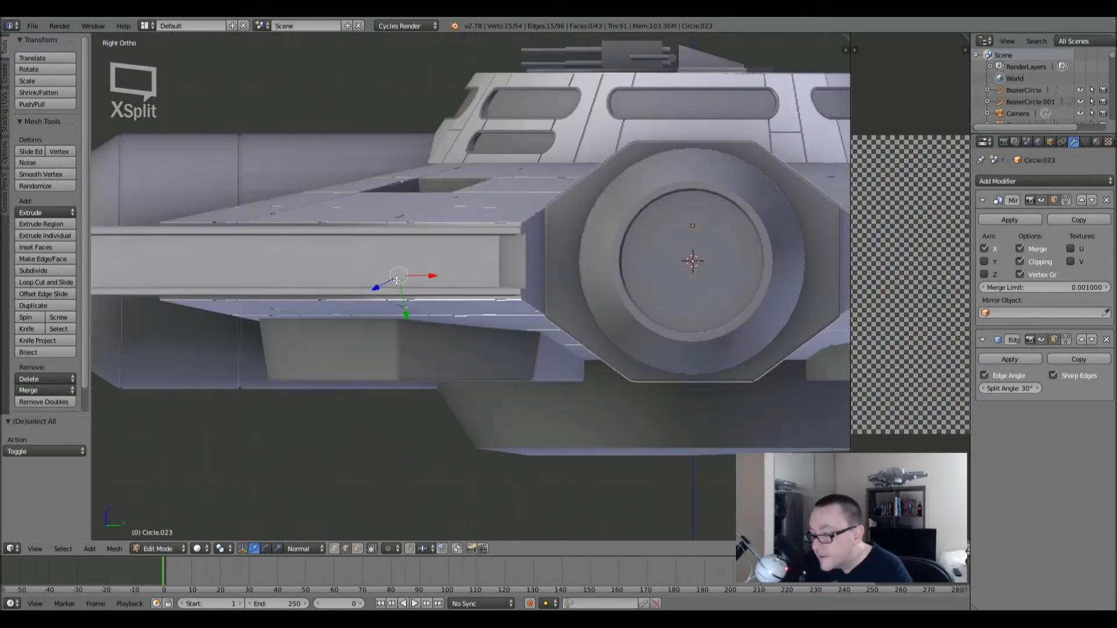
{"action": "key", "text": "ctrl+KP_3"}
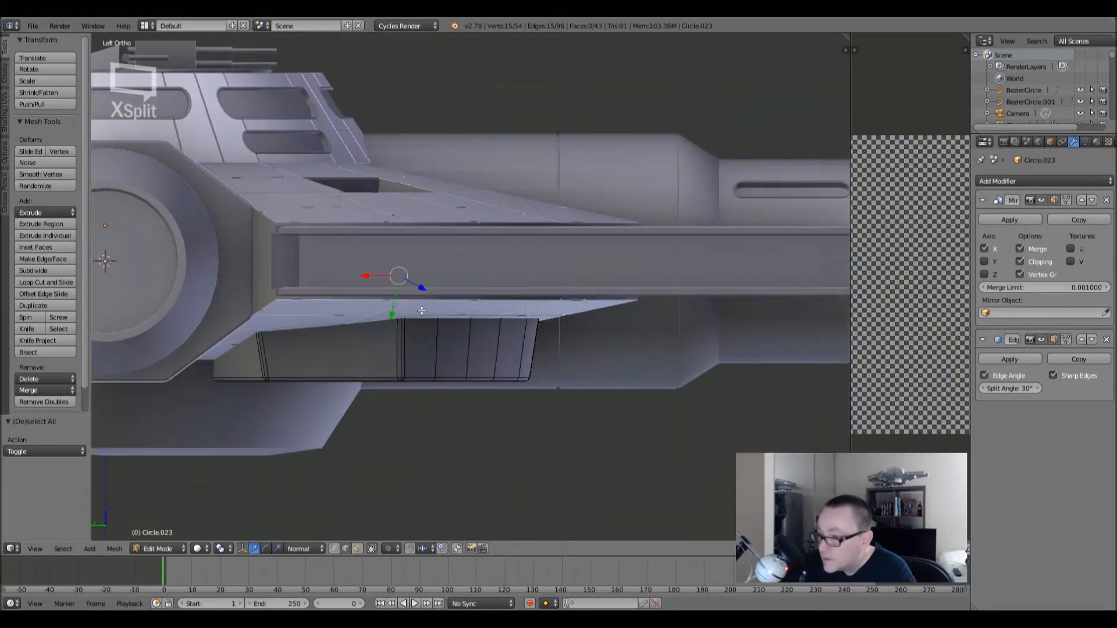
{"action": "key", "text": "g"}
{"action": "key", "text": "z"}
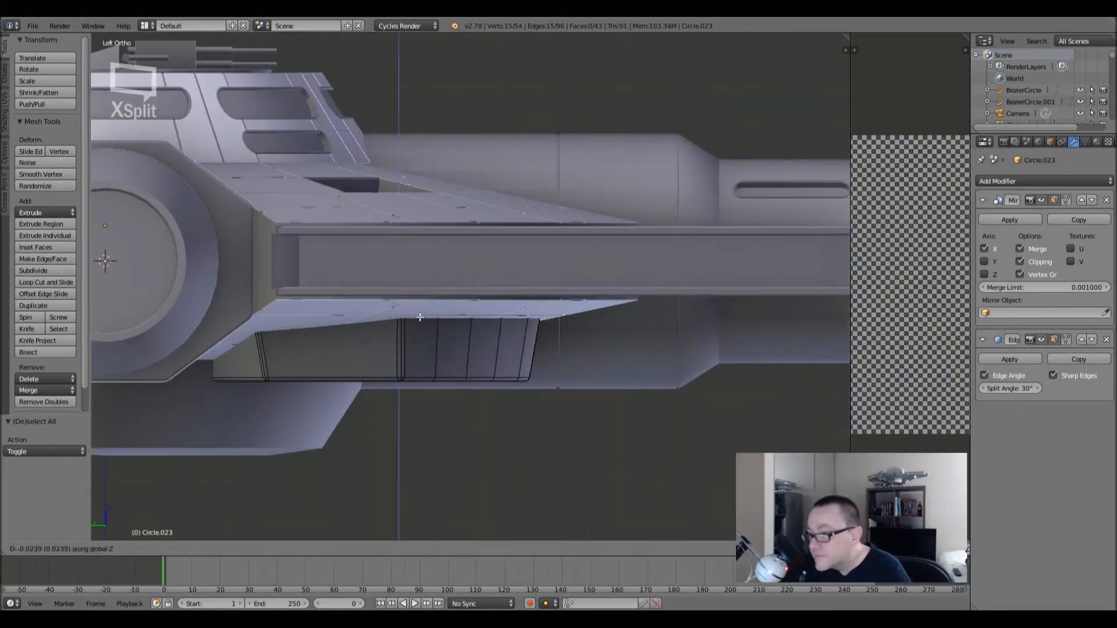
{"action": "left_click", "coordinate": [416, 347]}
{"action": "key", "text": "Tab"}
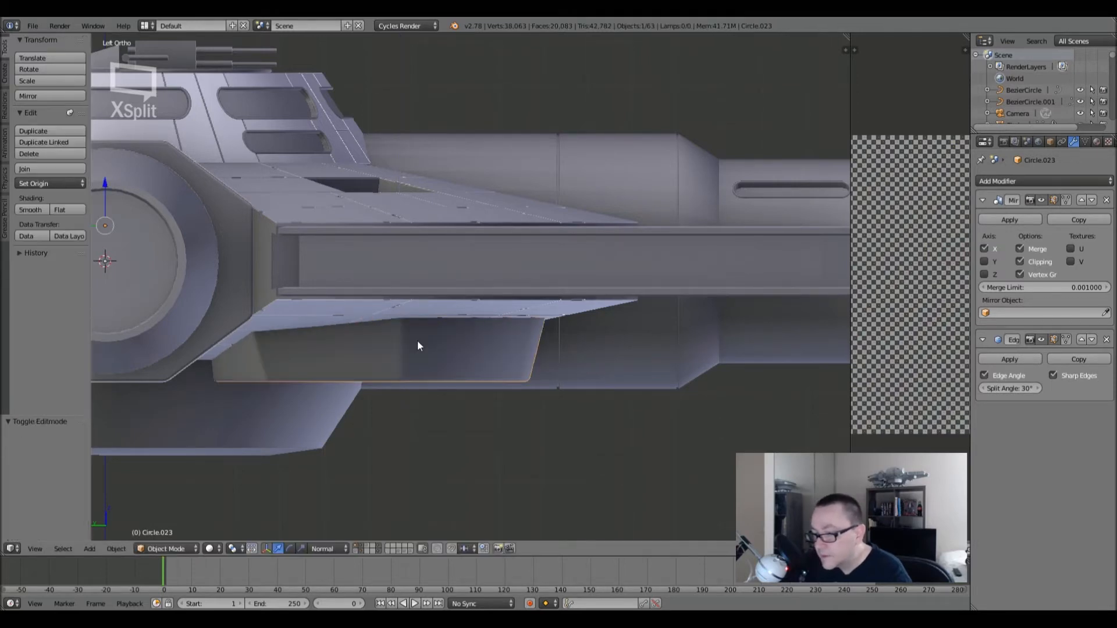
- Move the three vertices at the panel's corner between dome and cylinder about -0.015 in X and 0.011 in Y
{"action": "middle_click_drag", "start_coordinate": [415, 361], "coordinate": [604, 301]}
{"action": "key", "text": "ctrl+KP_7"}
{"action": "scroll", "coordinate": [434, 320], "scroll_direction": "up", "scroll_amount": 1}
{"action": "key", "text": "Tab"}
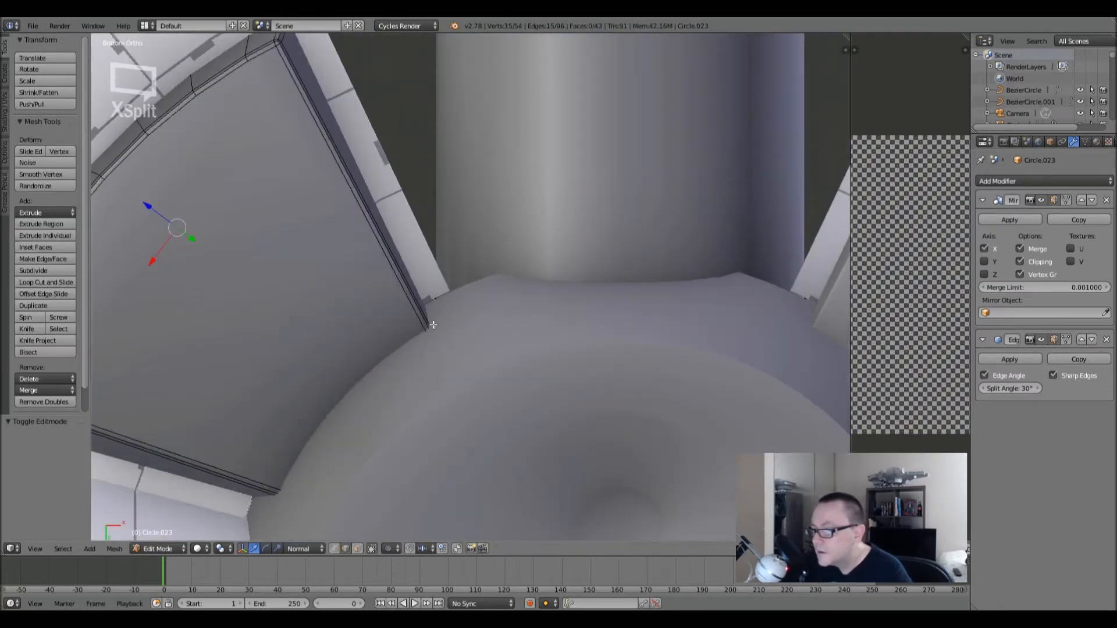
{"action": "key", "text": "z"}
{"action": "left_click", "coordinate": [335, 549]}
{"action": "key", "text": "a"}
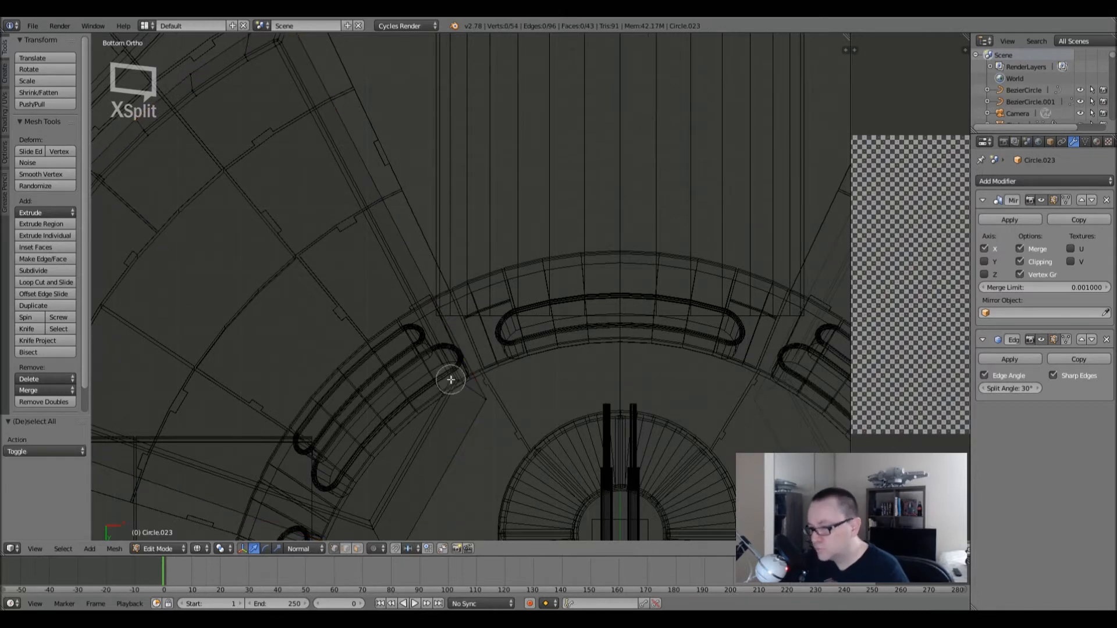
{"action": "right_click", "coordinate": [451, 382]}
{"action": "key", "text": "z"}
{"action": "key", "text": "g"}
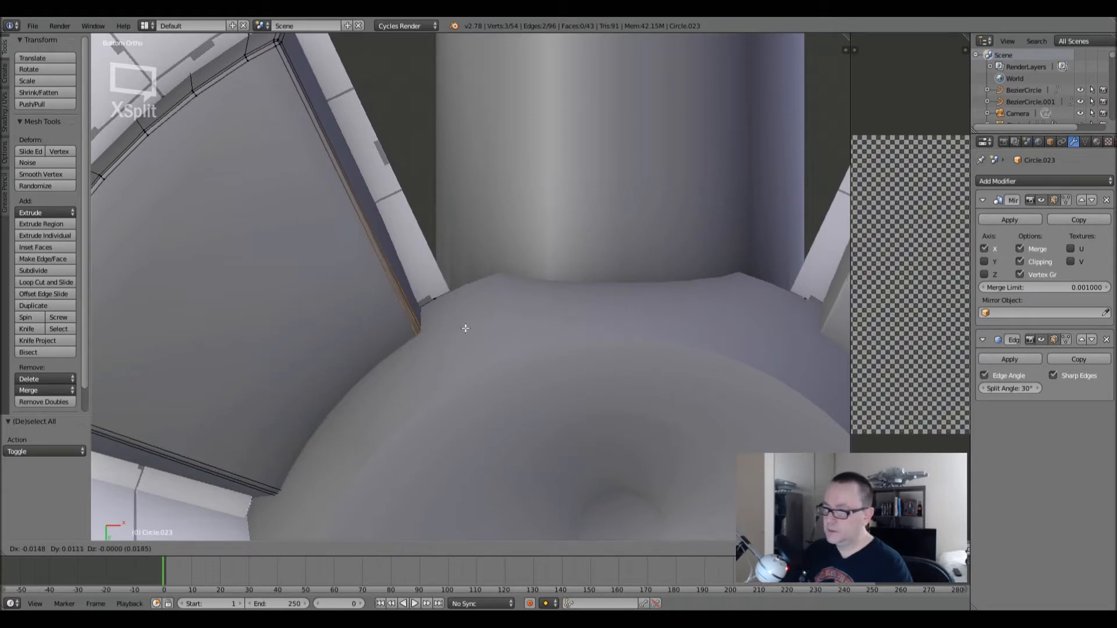
{"action": "left_click", "coordinate": [466, 328]}
{"action": "key", "text": "Tab"}
- Examine how the raised panel meets the hull and dome from below and in left view
{"action": "scroll", "coordinate": [465, 328], "scroll_direction": "down", "scroll_amount": 3}
{"action": "middle_click_drag", "start_coordinate": [465, 328], "coordinate": [461, 267]}
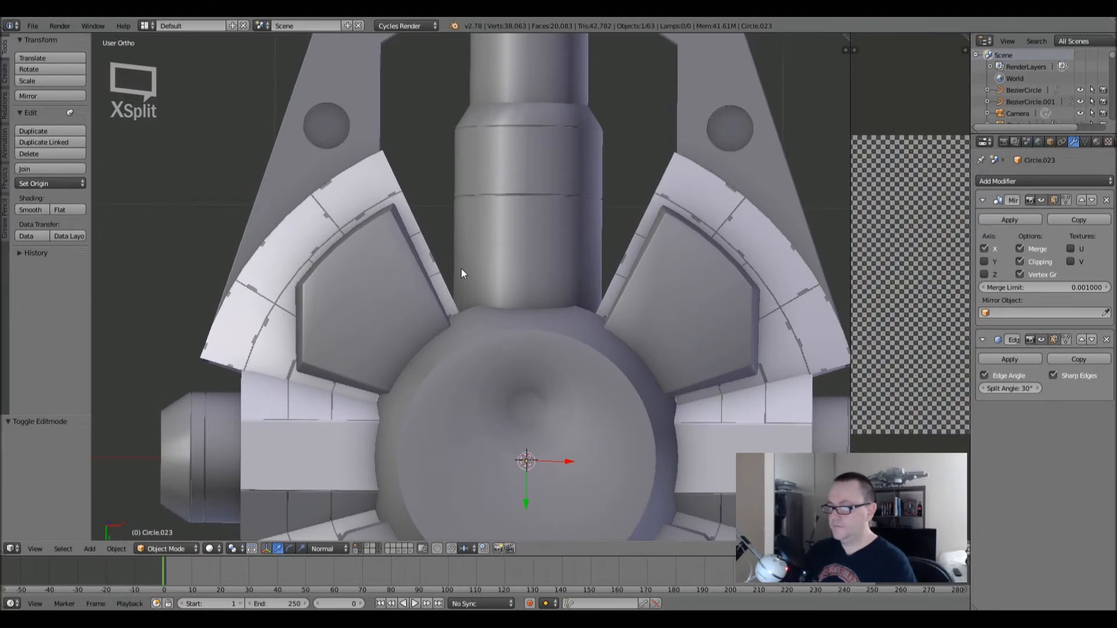
{"action": "key", "text": "ctrl+KP_7"}
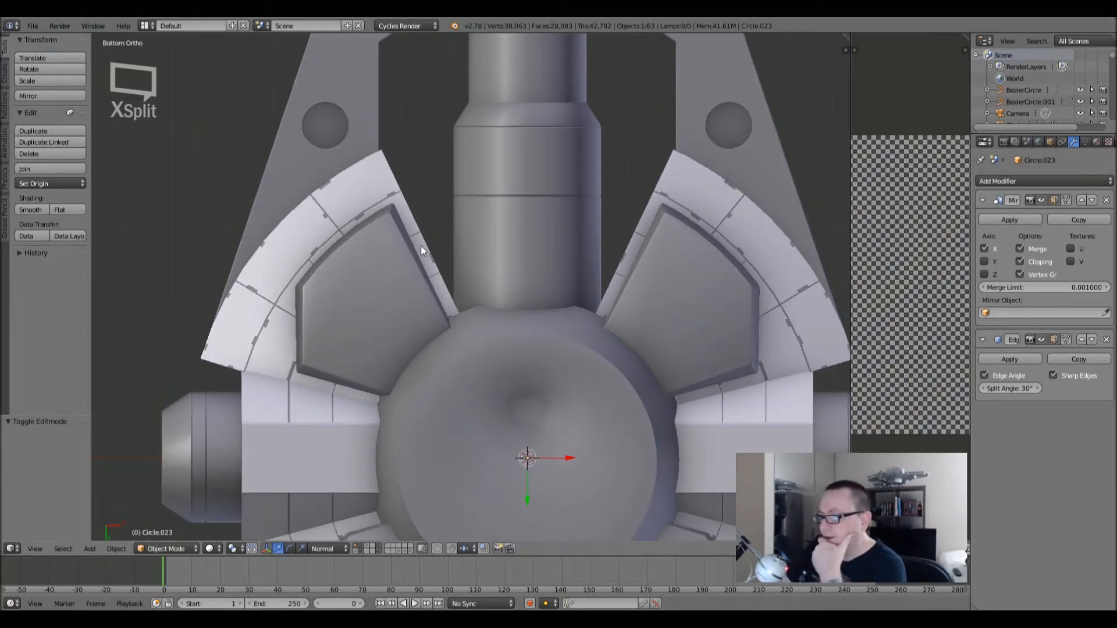
{"action": "scroll", "coordinate": [410, 270], "scroll_direction": "up", "scroll_amount": 4}
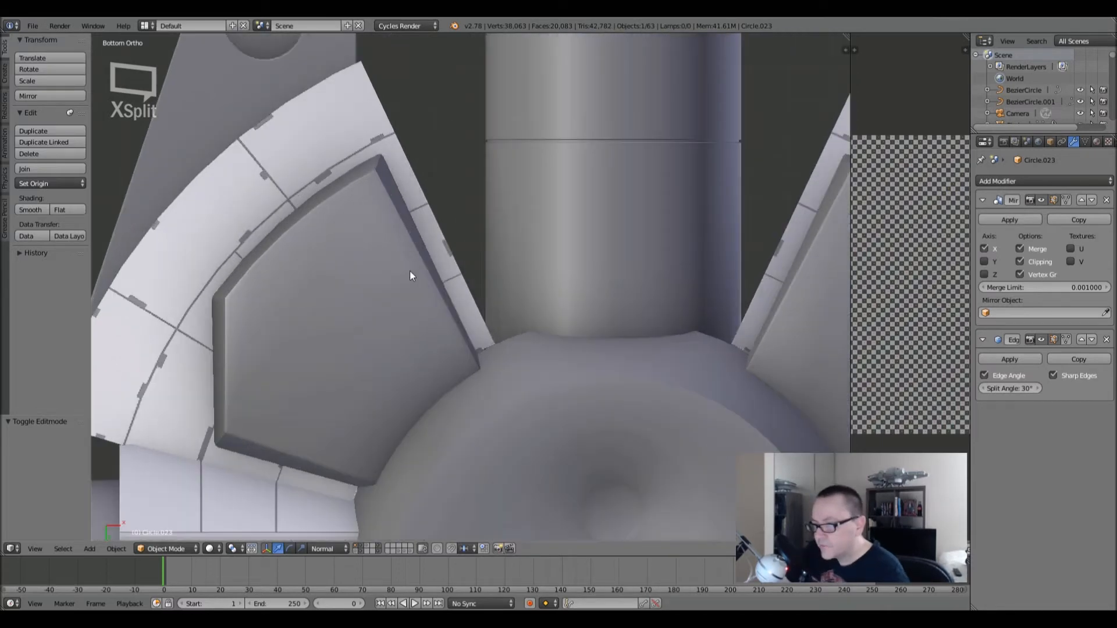
{"action": "key", "text": "Tab"}
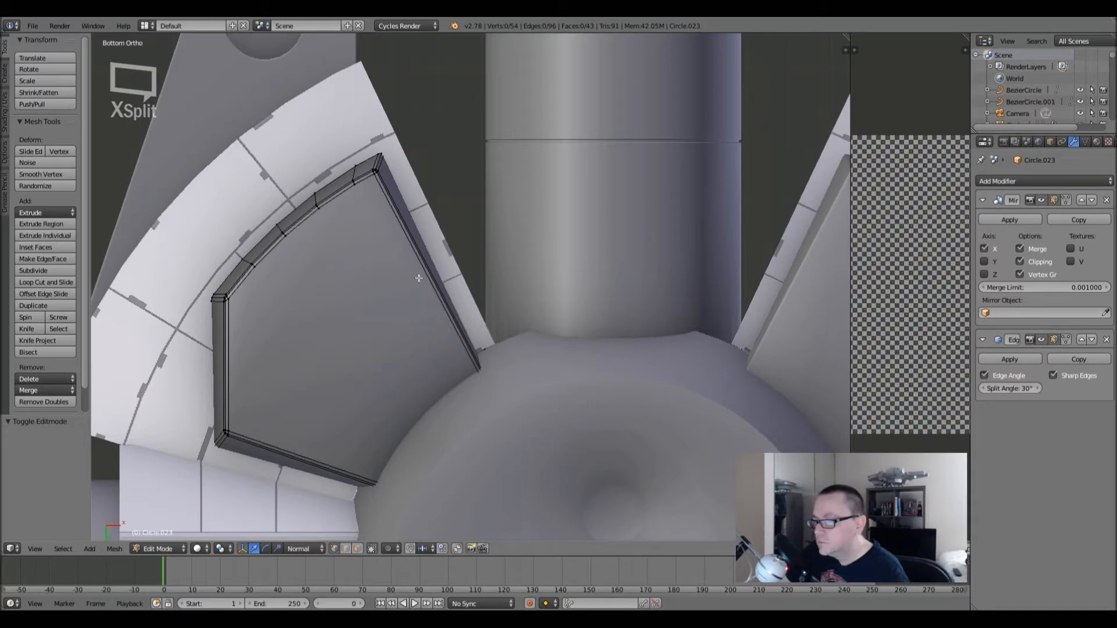
{"action": "middle_click_drag", "start_coordinate": [431, 327], "coordinate": [478, 382]}
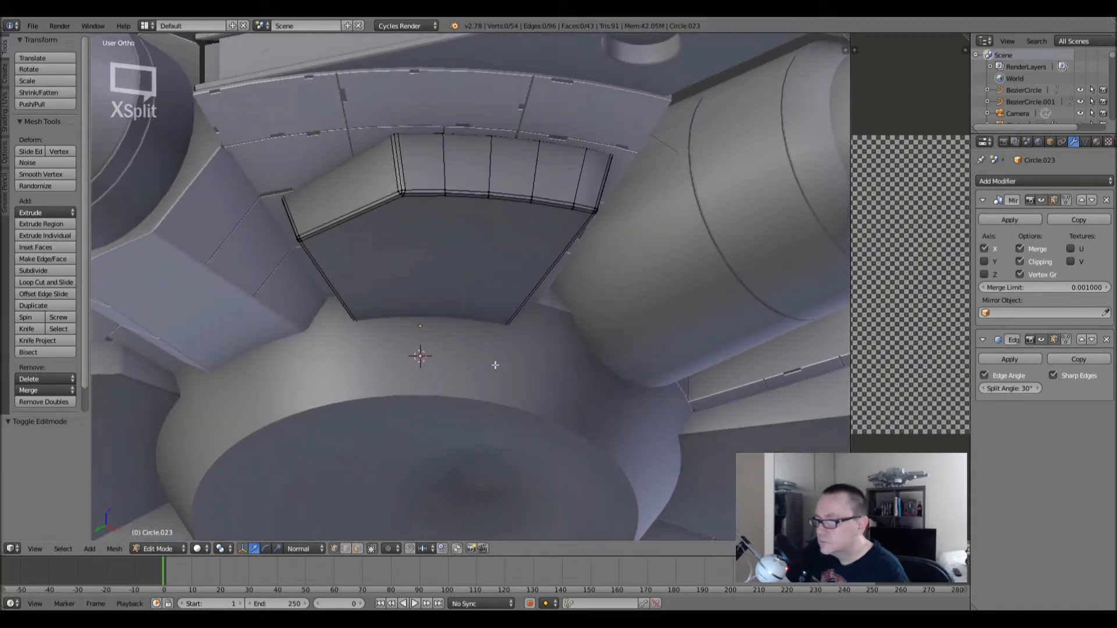
{"action": "key", "text": "KP_3"}
{"action": "key", "text": "ctrl+KP_3"}
{"action": "key", "text": "z"}
{"action": "mouse_move", "coordinate": [481, 449]}
{"action": "middle_mouse_down", "text": "shift"}
{"action": "mouse_move", "coordinate": [518, 295]}
{"action": "mouse_move", "coordinate": [491, 256]}
{"action": "mouse_move", "coordinate": [429, 263]}
{"action": "middle_mouse_up", "text": "shift"}
{"action": "middle_click_drag", "start_coordinate": [326, 275], "coordinate": [270, 279], "text": "shift"}
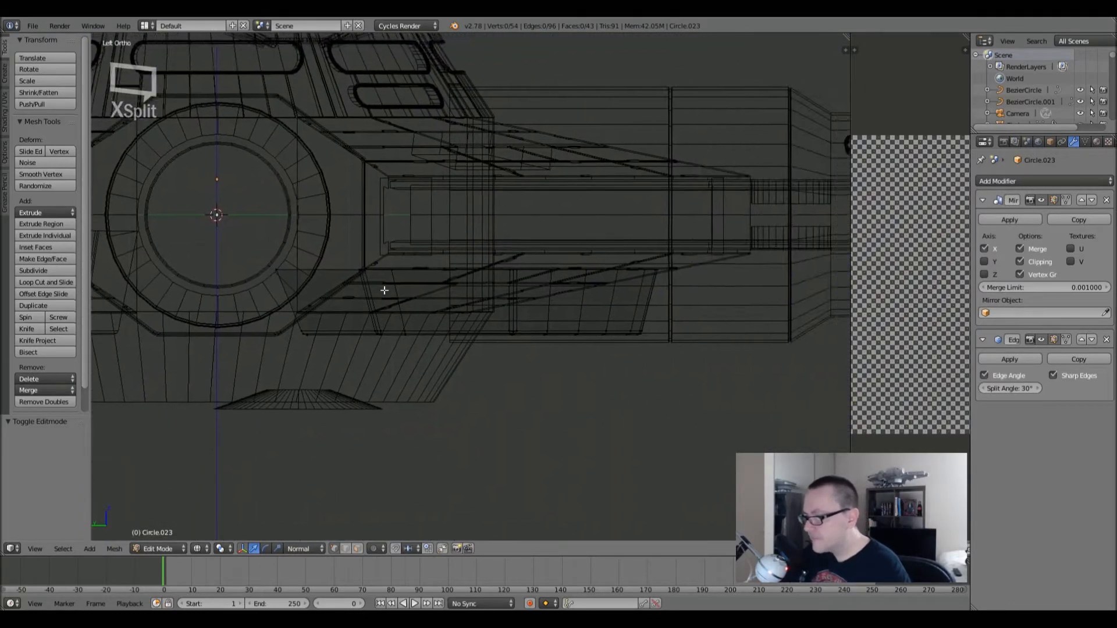
{"action": "key", "text": "z"}
- Select the panel's upper edge loop against the hull in left wireframe view
{"action": "scroll", "coordinate": [535, 269], "scroll_direction": "up", "scroll_amount": 4}
{"action": "key", "text": "z"}
{"action": "right_click", "coordinate": [511, 262], "text": "alt"}
{"action": "middle_click_drag", "start_coordinate": [502, 304], "coordinate": [603, 304], "text": "shift"}
{"action": "scroll", "coordinate": [605, 299], "scroll_direction": "down", "scroll_amount": 1}
{"action": "key", "text": "z"}
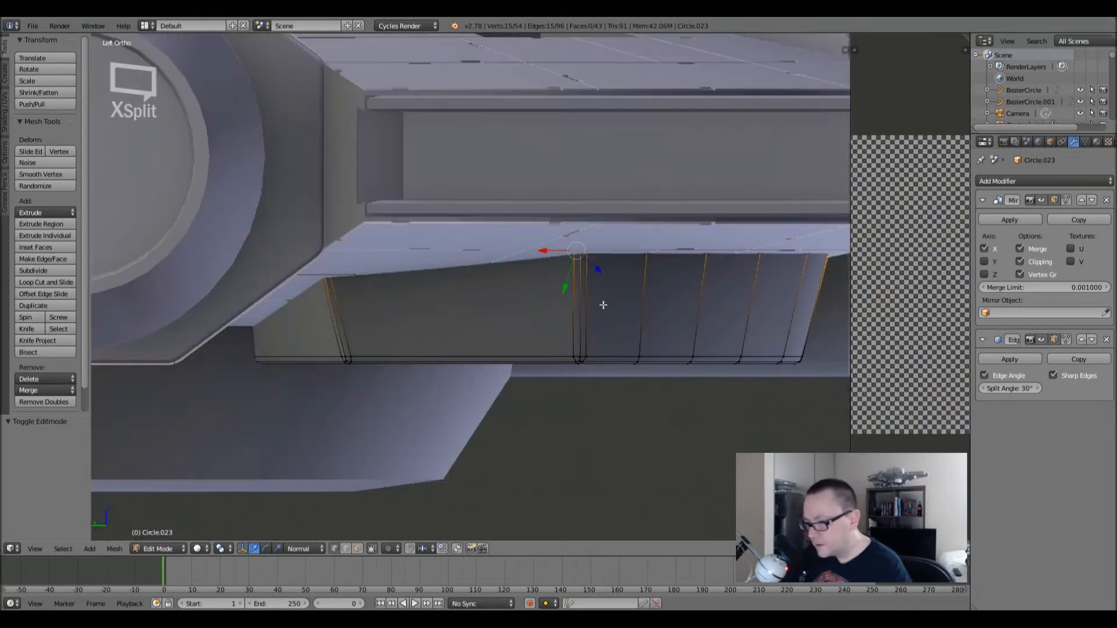
{"action": "scroll", "coordinate": [603, 308], "scroll_direction": "down", "scroll_amount": 1}
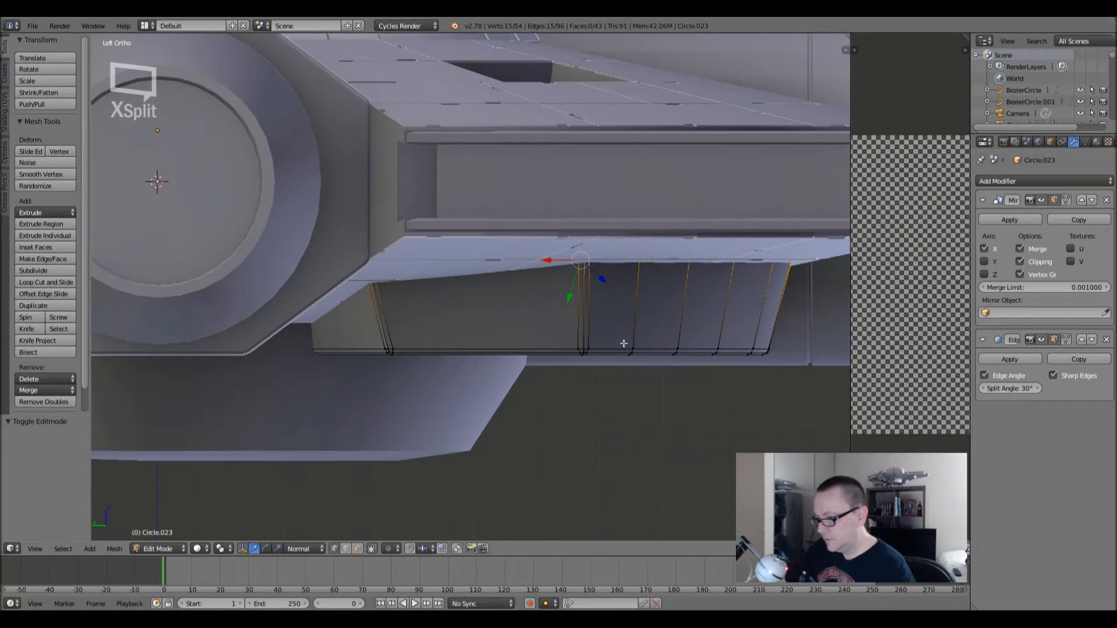
{"action": "scroll", "coordinate": [623, 344], "scroll_direction": "down", "scroll_amount": 5}
{"action": "key", "text": "Tab"}
- Delete the panel's lower vertices in left wireframe view, keeping only the edge loop against the hull
{"action": "middle_click_drag", "start_coordinate": [622, 342], "coordinate": [595, 288]}
{"action": "scroll", "coordinate": [583, 246], "scroll_direction": "up", "scroll_amount": 2}
{"action": "middle_click_drag", "start_coordinate": [582, 241], "coordinate": [552, 227]}
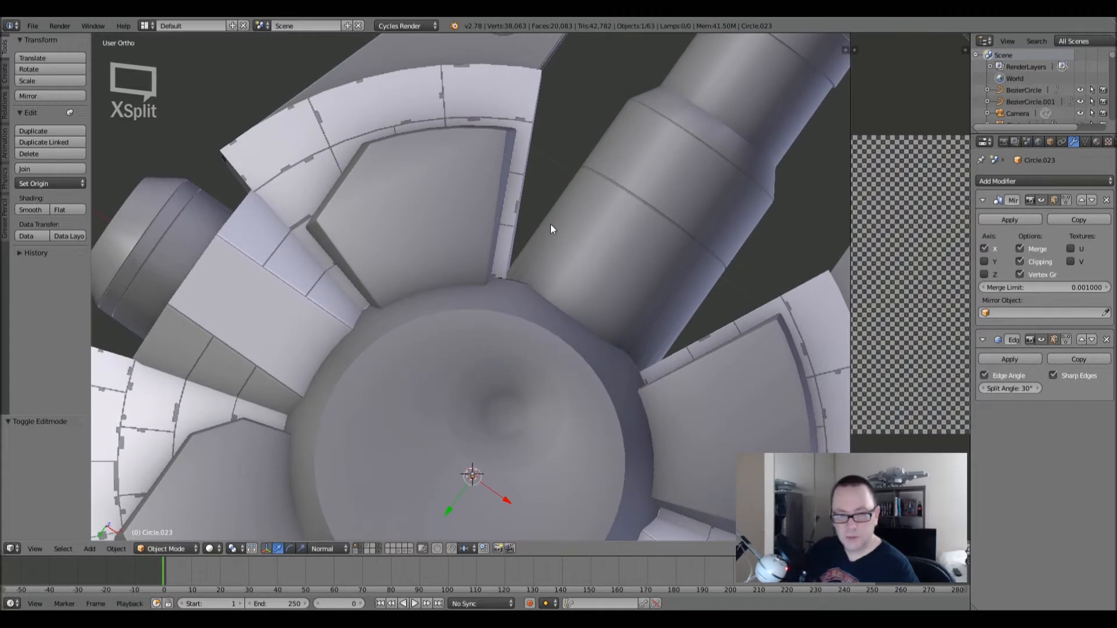
{"action": "key", "text": "ctrl+KP_3"}
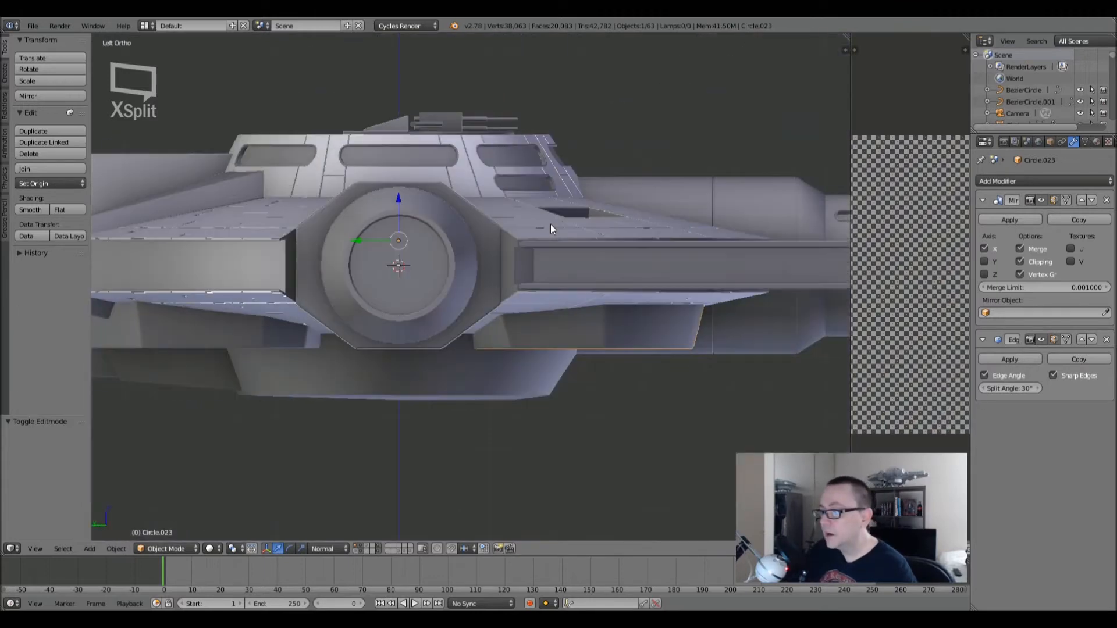
{"action": "key", "text": "Tab"}
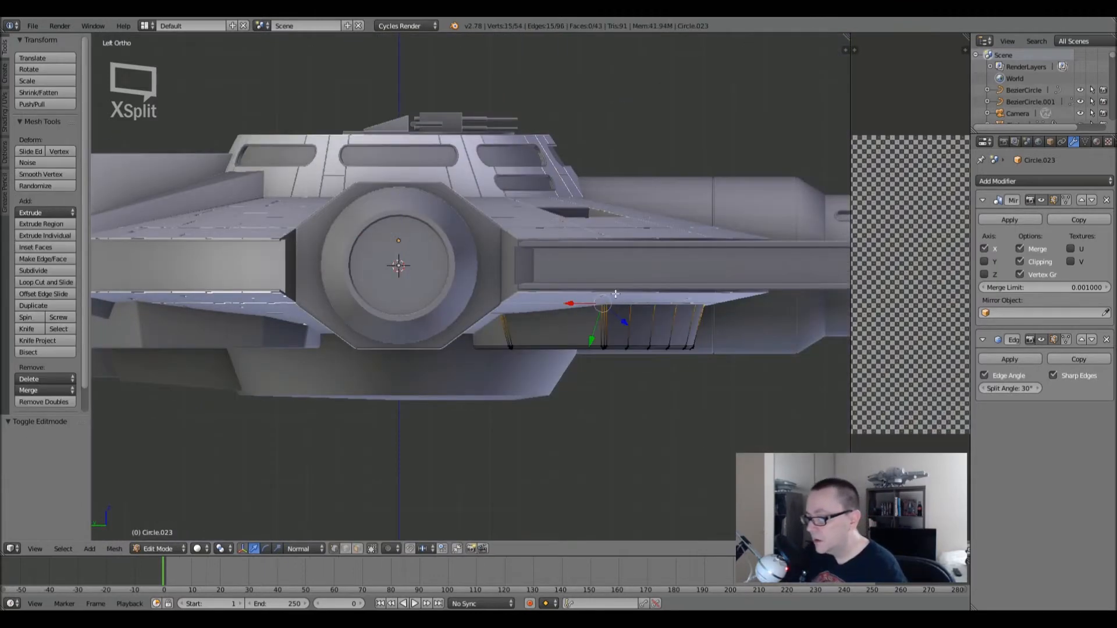
{"action": "key", "text": "a"}
{"action": "middle_click_drag", "start_coordinate": [636, 346], "coordinate": [567, 339], "text": "shift"}
{"action": "key", "text": "z"}
{"action": "key", "text": "a"}
{"action": "key", "text": "a"}
{"action": "key", "text": "b"}
{"action": "left_click_drag", "start_coordinate": [349, 318], "coordinate": [669, 402]}
{"action": "key", "text": "x"}
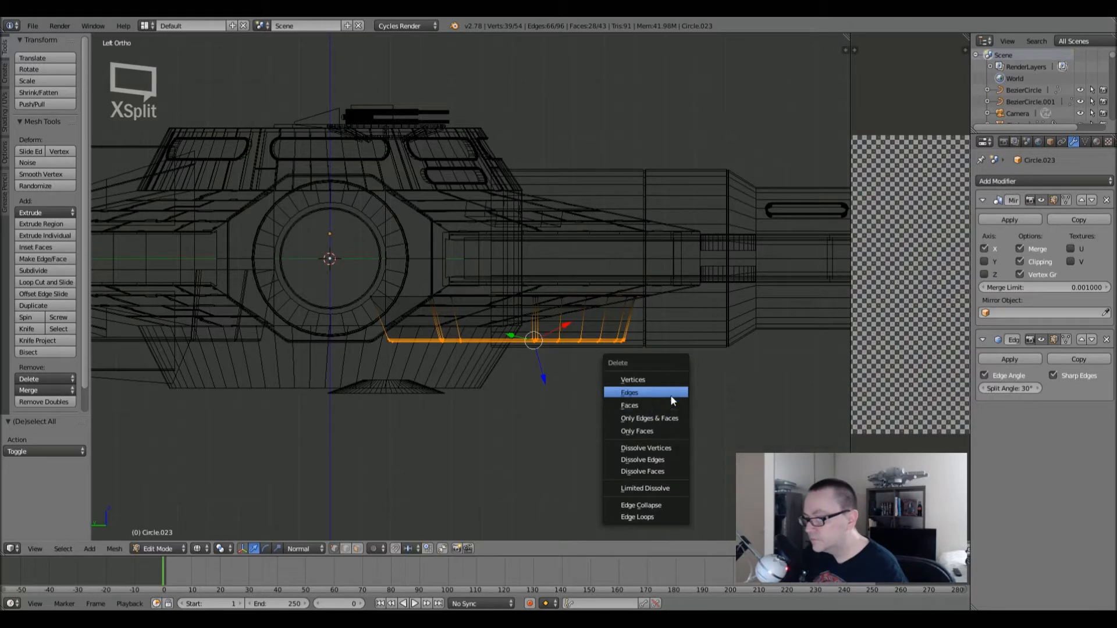
{"action": "left_click", "coordinate": [666, 380]}
- Extrude the whole remaining edge loop straight down along global Z by about 0.116
{"action": "key", "text": "a"}
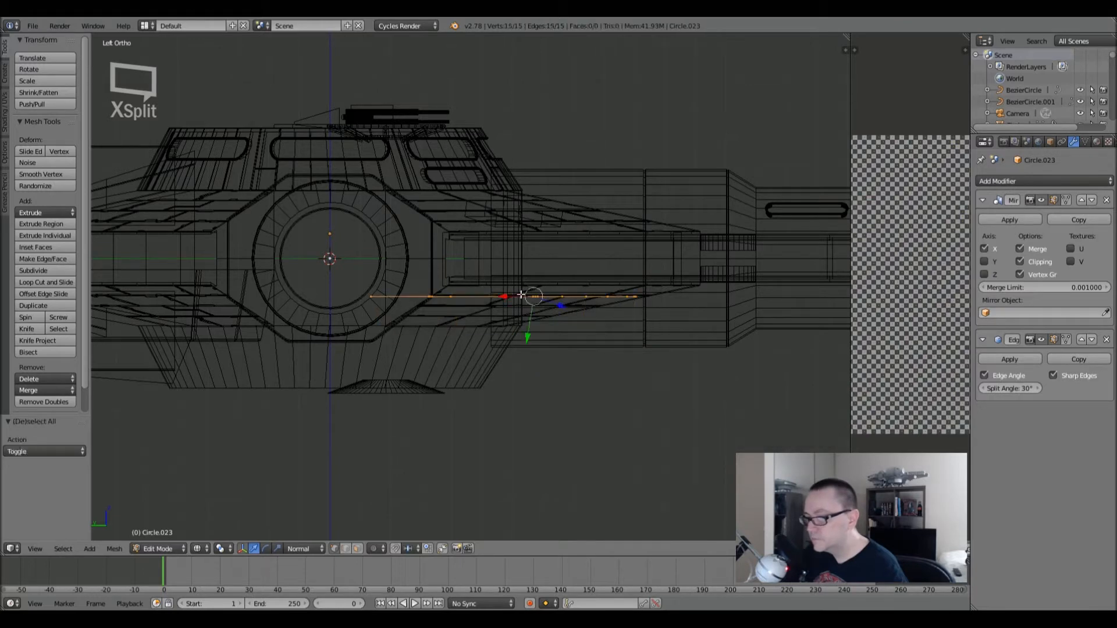
{"action": "scroll", "coordinate": [524, 303], "scroll_direction": "up", "scroll_amount": 4}
{"action": "key", "text": "z"}
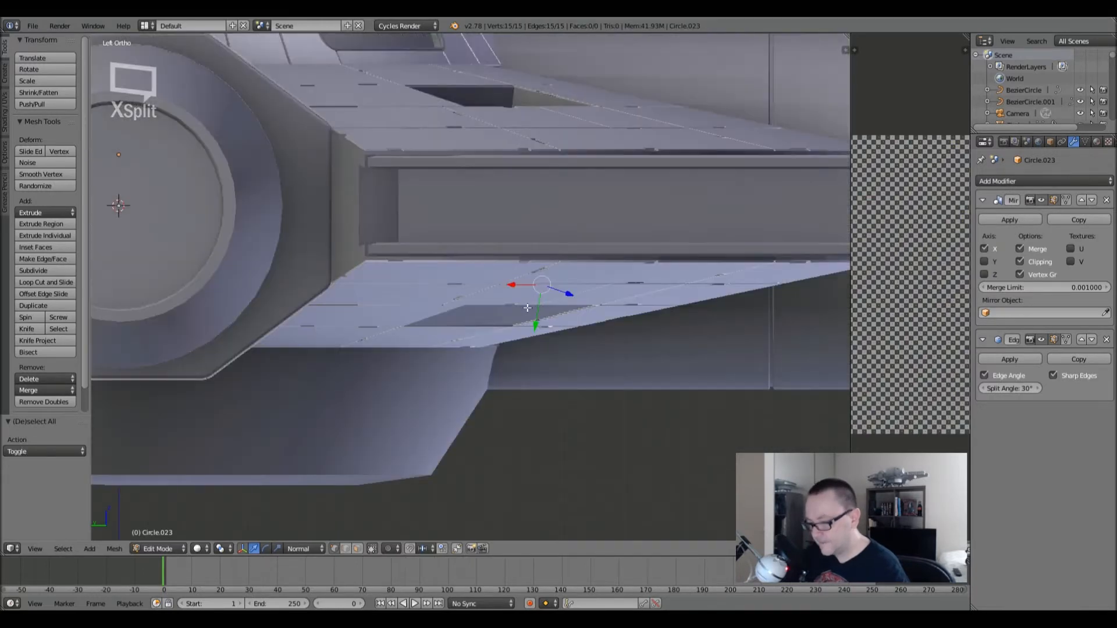
{"action": "key", "text": "e"}
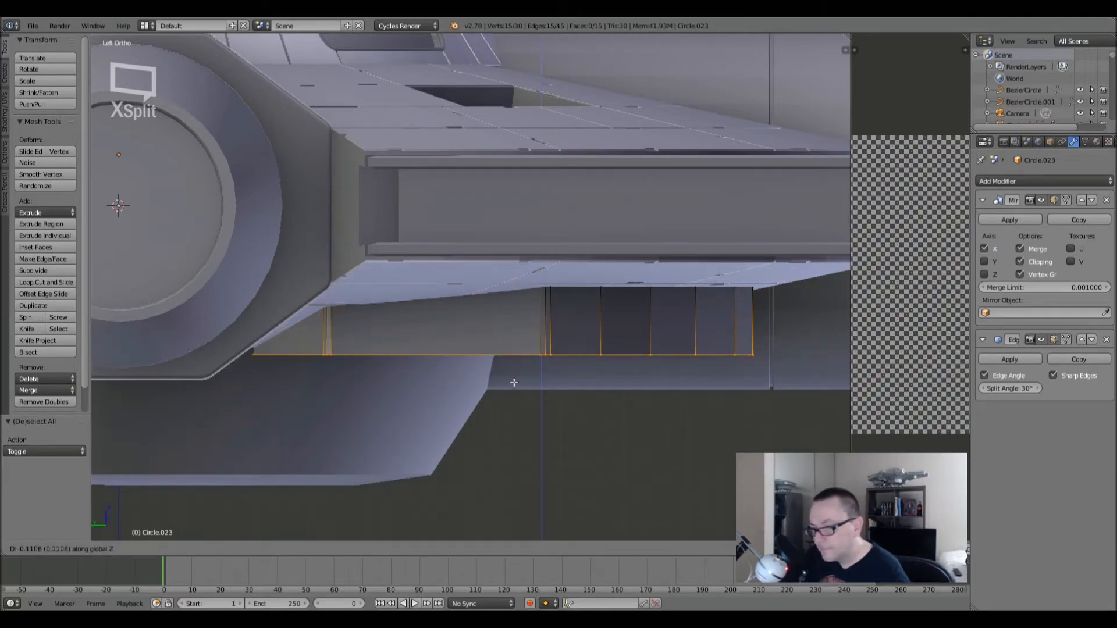
{"action": "left_click", "coordinate": [512, 385]}
- Lower the extruded bottom loop by a further 0.029 or so along its normal Y axis
{"action": "scroll", "coordinate": [491, 394], "scroll_direction": "down", "scroll_amount": 4}
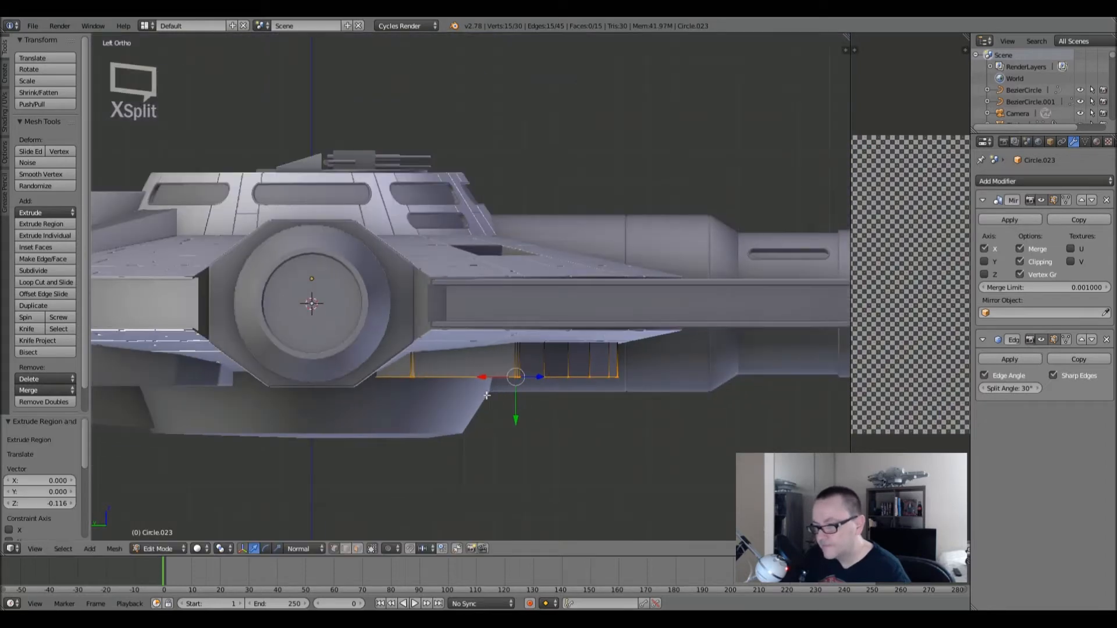
{"action": "middle_click_drag", "start_coordinate": [491, 394], "coordinate": [499, 395], "text": "shift"}
{"action": "key", "text": "e"}
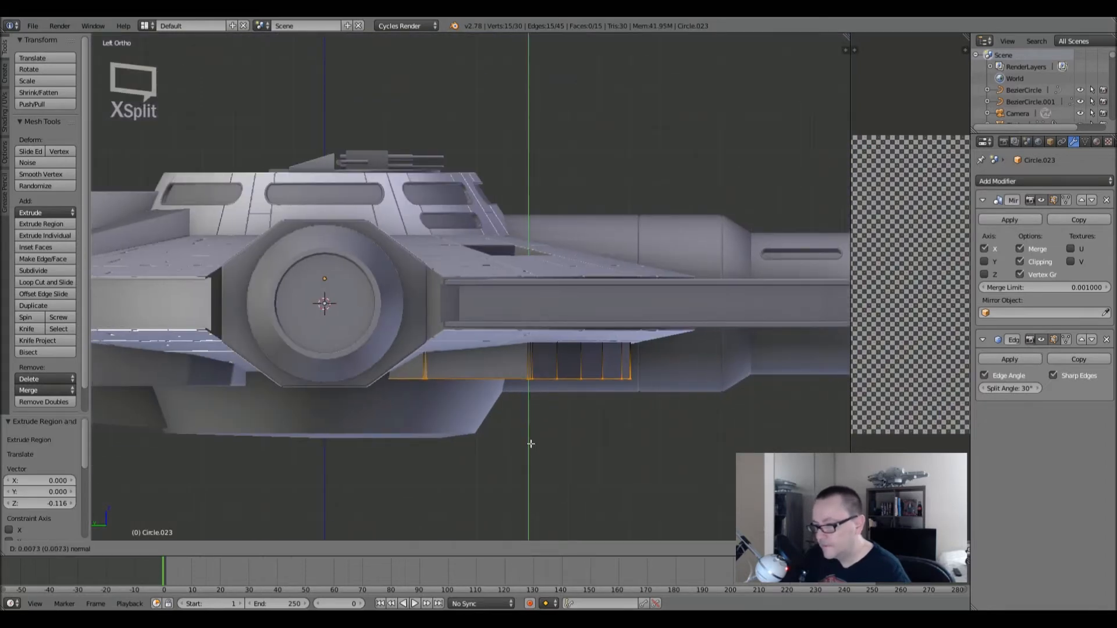
{"action": "left_click", "coordinate": [530, 511]}
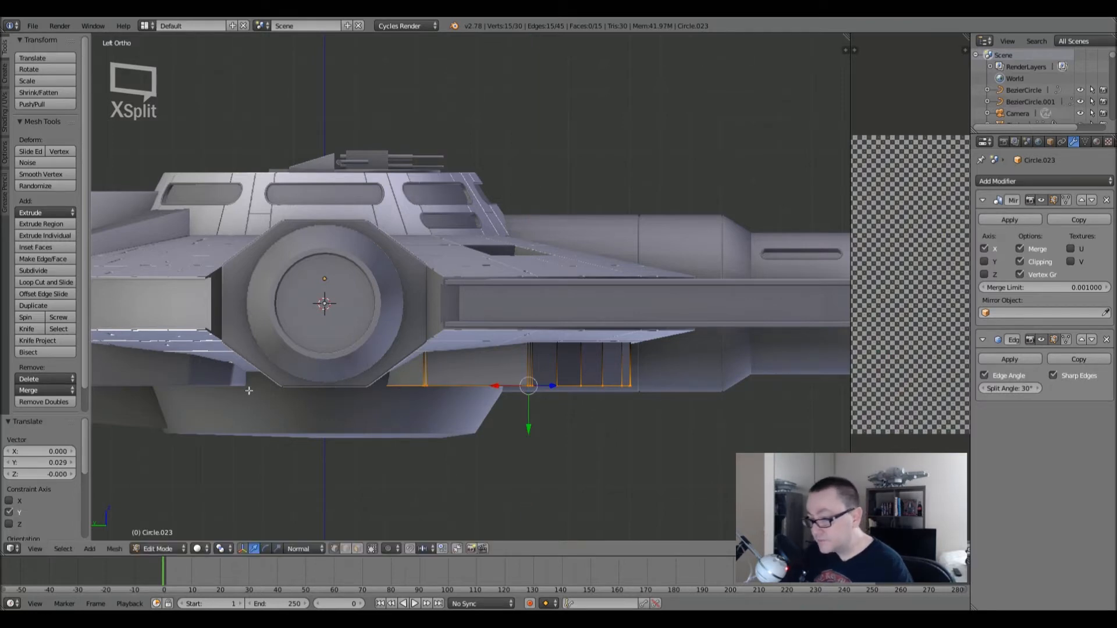
- Apply smooth shading to the rebuilt panel in object mode and show it in bottom wireframe view
{"action": "key", "text": "Tab"}
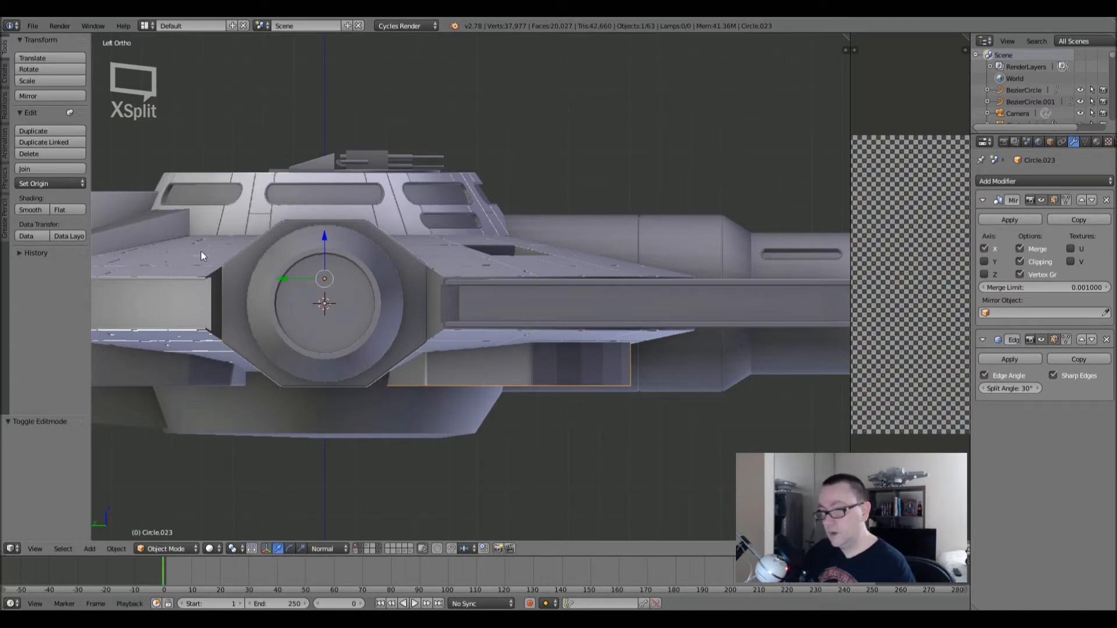
{"action": "left_click", "coordinate": [41, 209]}
{"action": "middle_click_drag", "start_coordinate": [497, 235], "coordinate": [436, 227]}
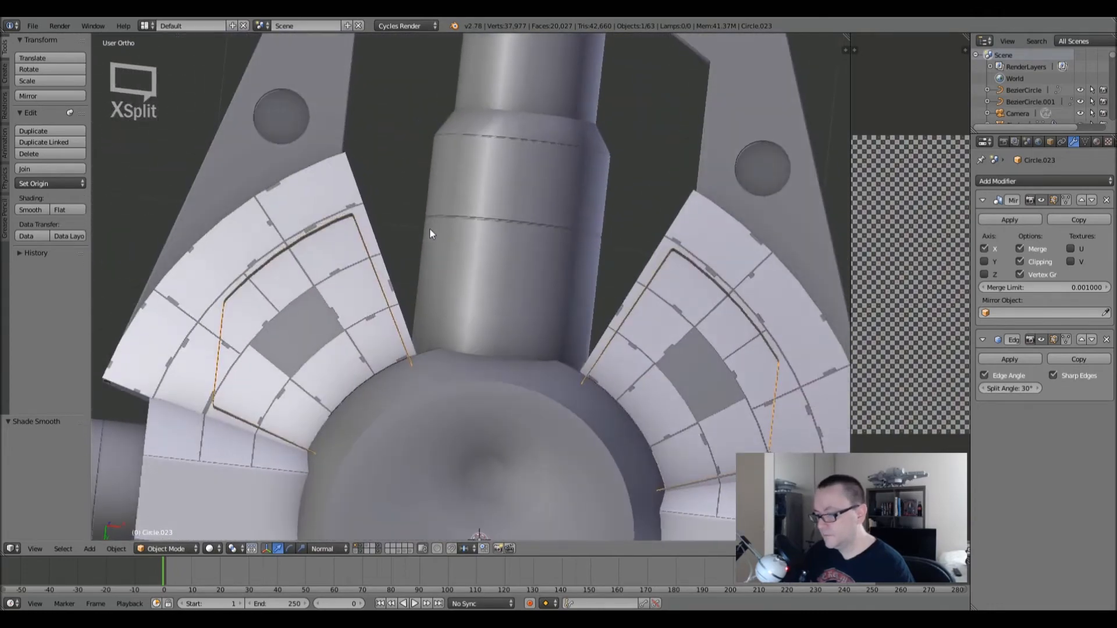
{"action": "key", "text": "KP_7"}
{"action": "key", "text": "ctrl+KP_7"}
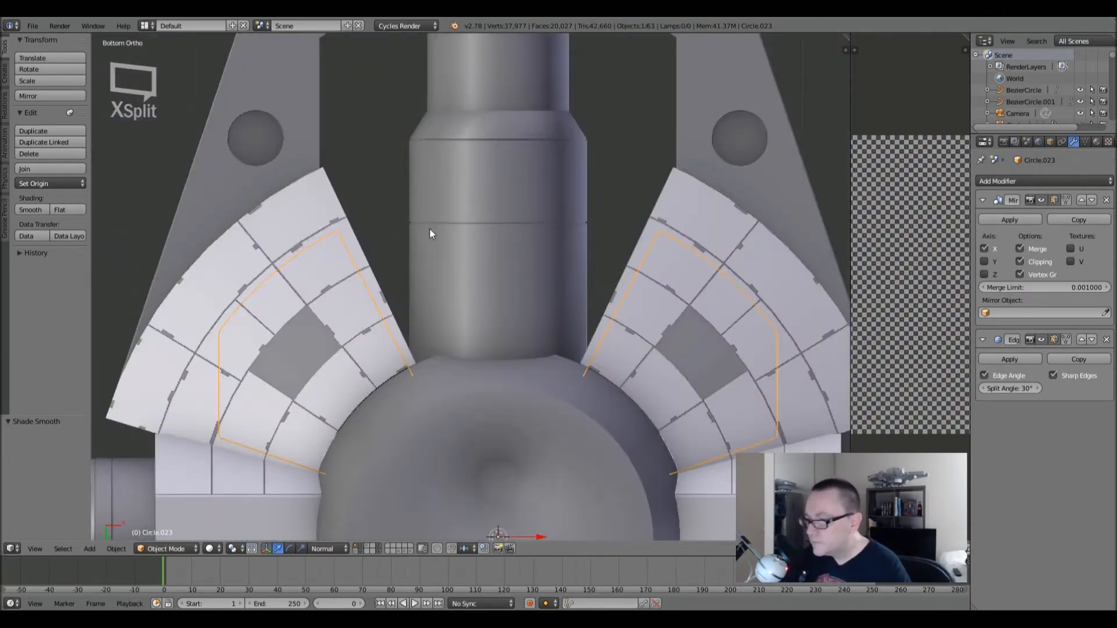
{"action": "scroll", "coordinate": [386, 341], "scroll_direction": "up", "scroll_amount": 3}
{"action": "key", "text": "z"}
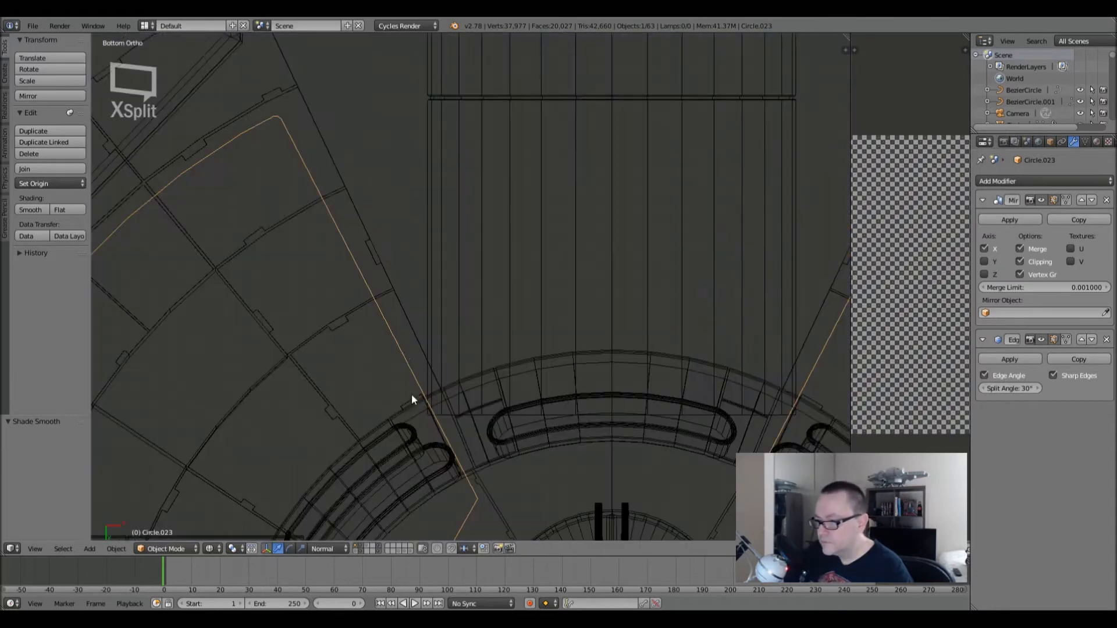
- Move the two panel vertices at the inner corner beside the central dome by about -0.009 in X and 0.005 in Y
{"action": "key", "text": "z"}
{"action": "middle_click_drag", "start_coordinate": [444, 443], "coordinate": [456, 402], "text": "shift"}
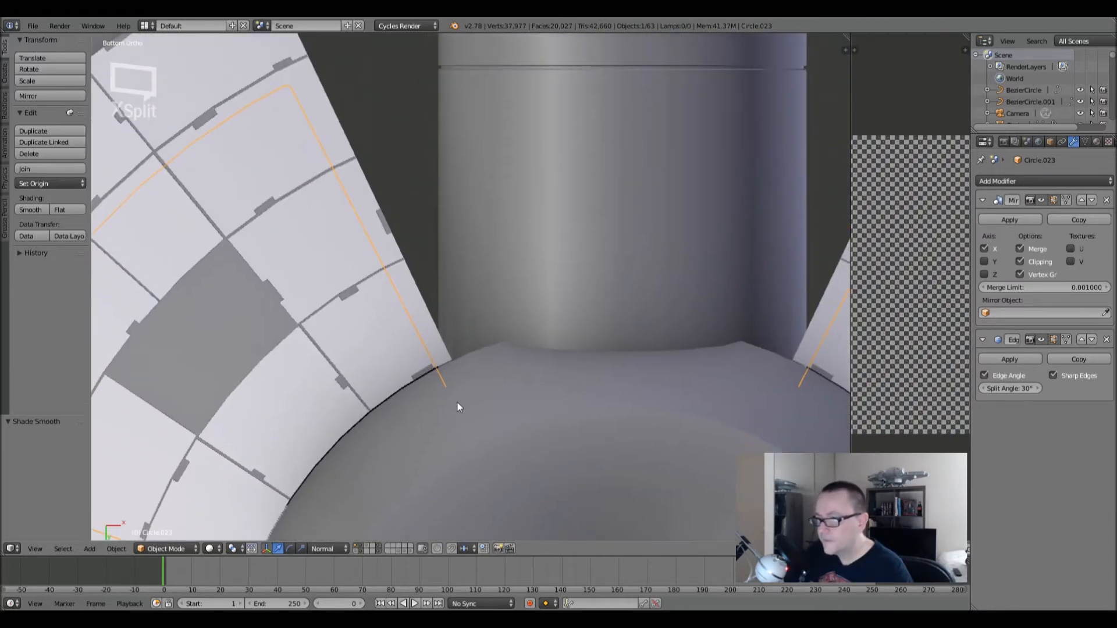
{"action": "key", "text": "Tab"}
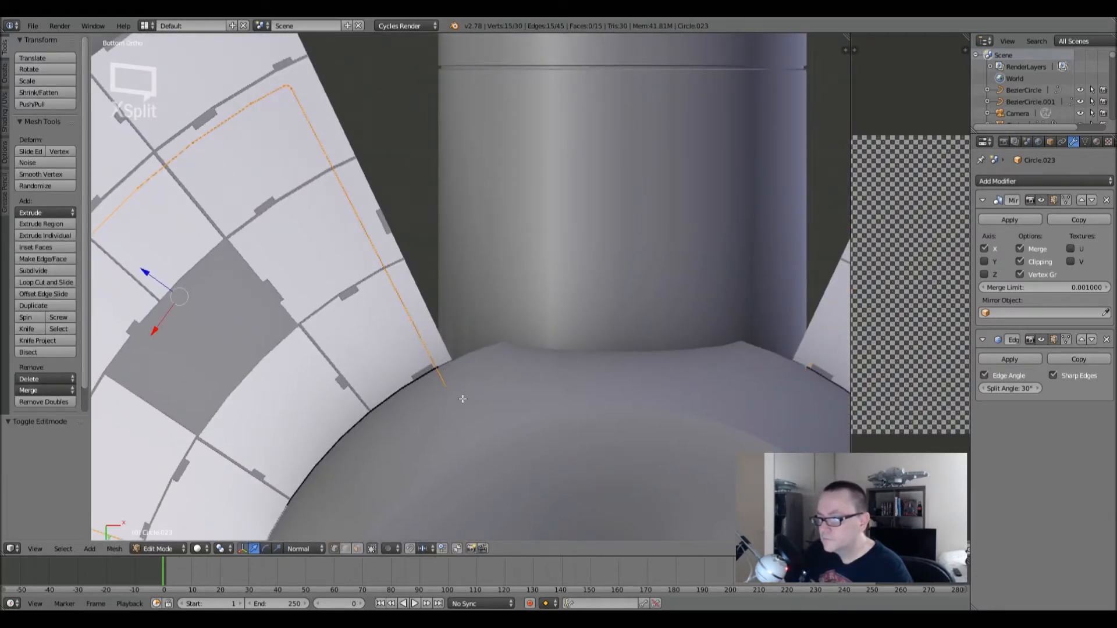
{"action": "key", "text": "z"}
{"action": "scroll", "coordinate": [482, 453], "scroll_direction": "down", "scroll_amount": 3}
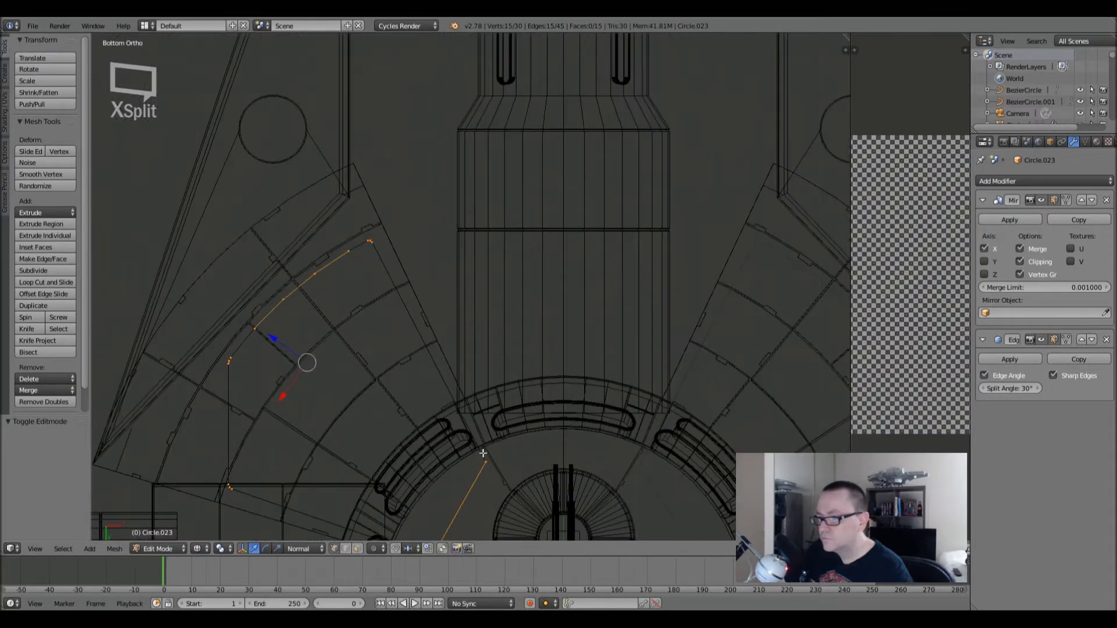
{"action": "key", "text": "a"}
{"action": "key", "text": "z"}
{"action": "middle_click_drag", "start_coordinate": [483, 453], "coordinate": [484, 441], "text": "shift"}
{"action": "key", "text": "z"}
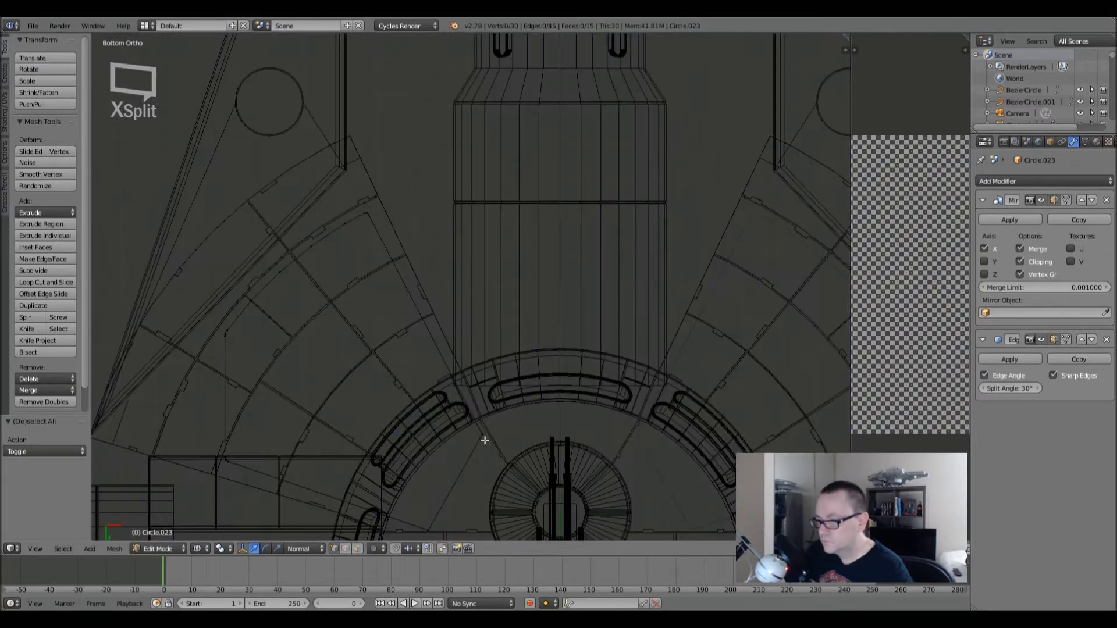
{"action": "scroll", "coordinate": [493, 438], "scroll_direction": "up", "scroll_amount": 2}
{"action": "key", "text": "Tab"}
{"action": "key", "text": "Tab"}
{"action": "key", "text": "b"}
{"action": "left_click_drag", "start_coordinate": [474, 411], "coordinate": [531, 481]}
{"action": "key", "text": "z"}
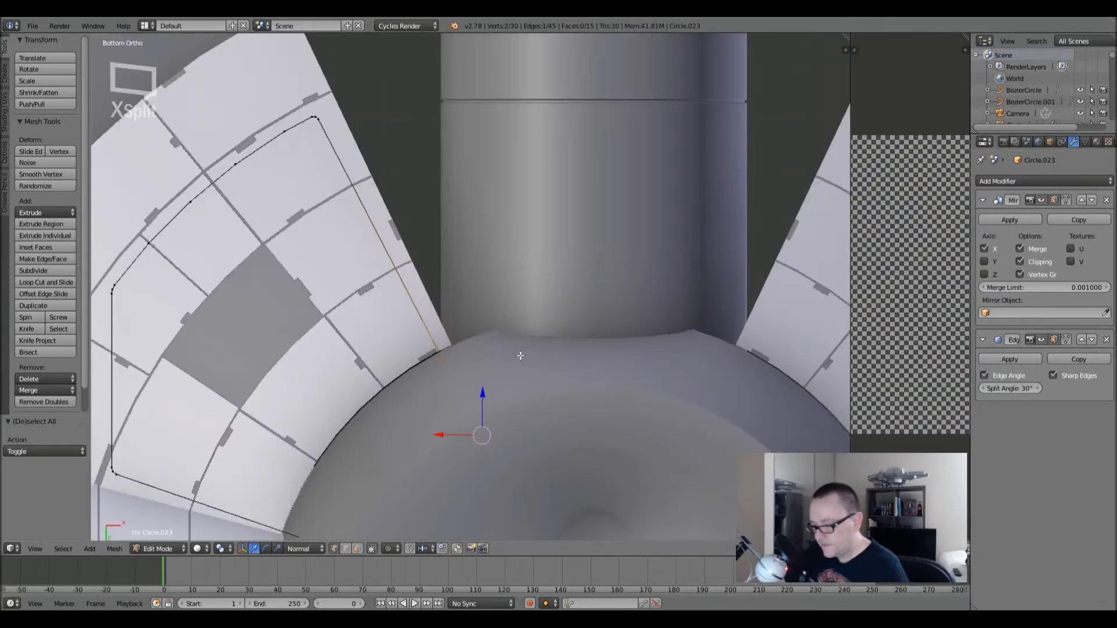
{"action": "key", "text": "g"}
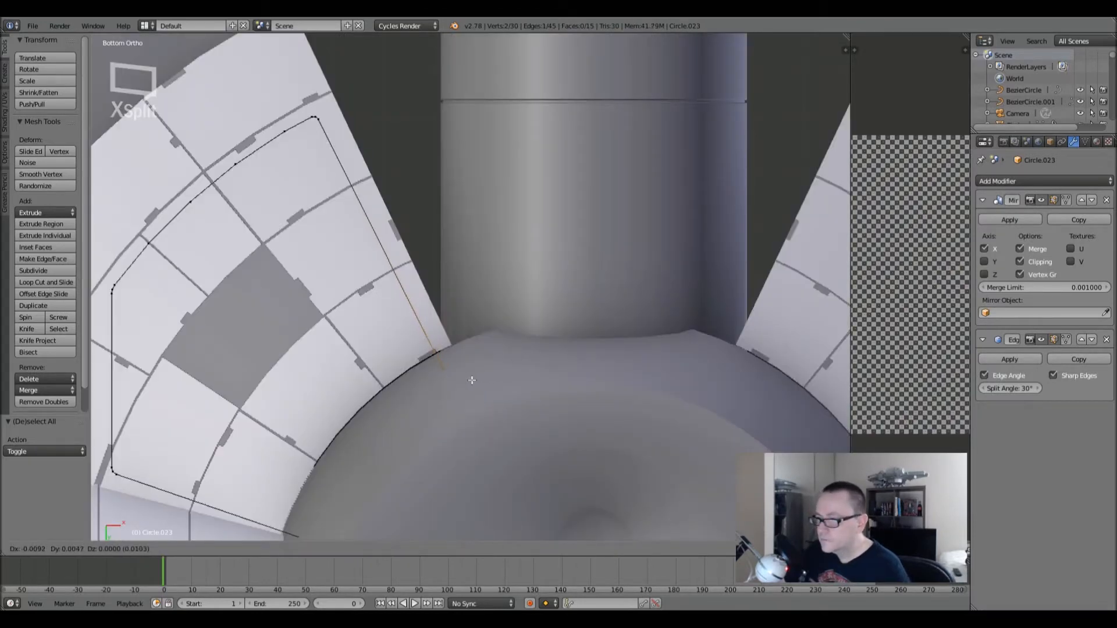
{"action": "left_click", "coordinate": [473, 380]}
{"action": "scroll", "coordinate": [476, 378], "scroll_direction": "down", "scroll_amount": 3}
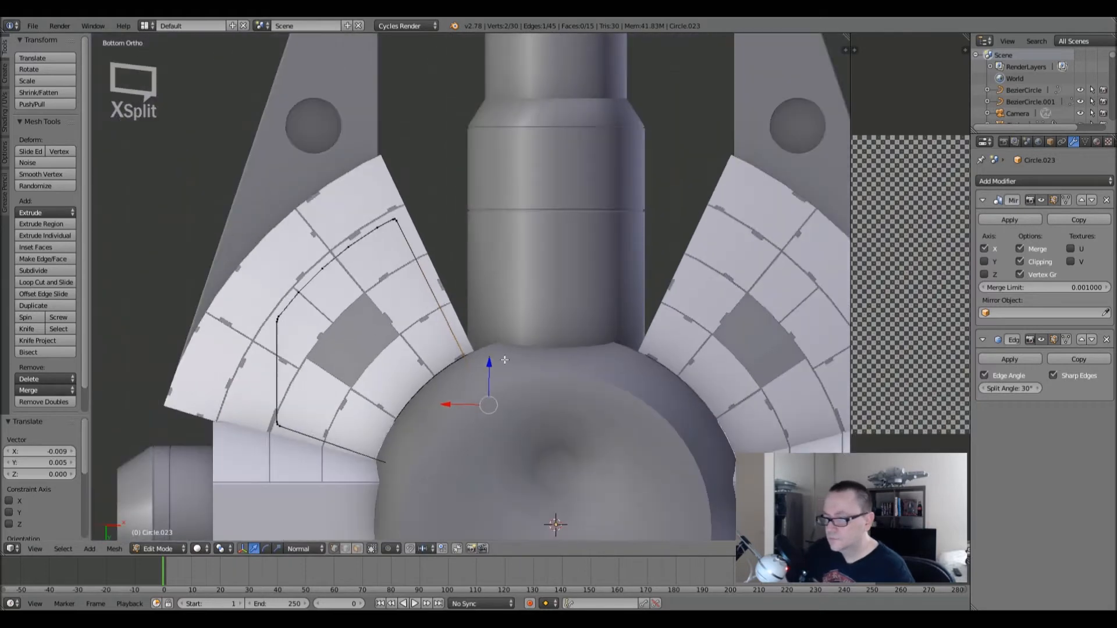
- Select the extruded open loop of the panel and fill it with a single cap face
{"action": "key", "text": "a"}
{"action": "middle_click_drag", "start_coordinate": [519, 361], "coordinate": [468, 207], "text": "shift"}
{"action": "key", "text": "a"}
{"action": "right_click", "coordinate": [392, 188], "text": "alt"}
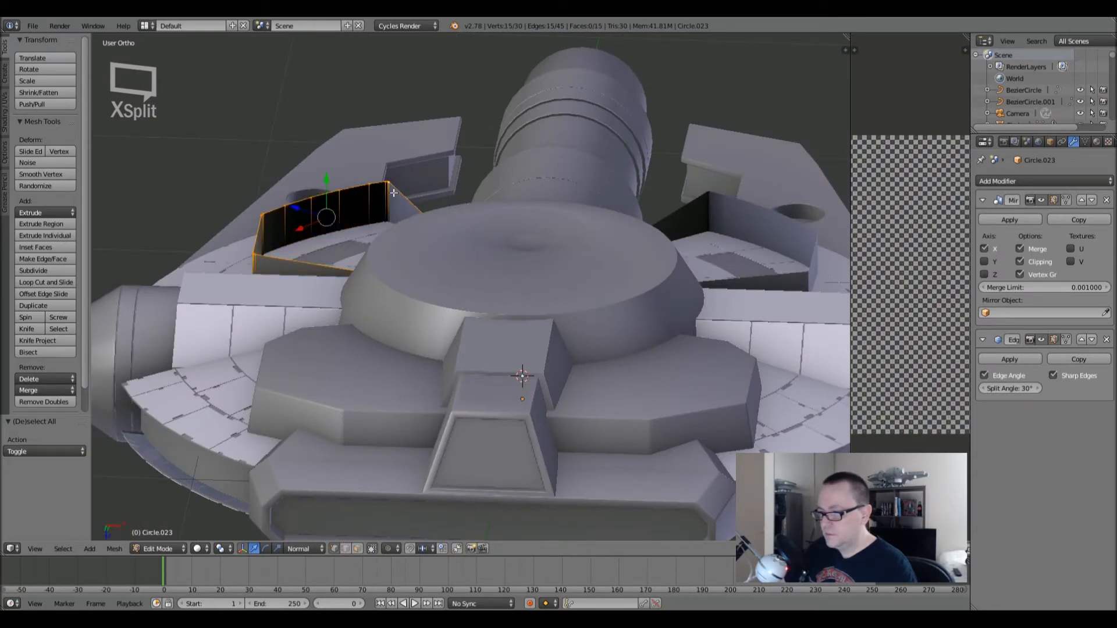
{"action": "key", "text": "f"}
{"action": "scroll", "coordinate": [353, 202], "scroll_direction": "up", "scroll_amount": 4}
{"action": "middle_click_drag", "start_coordinate": [349, 204], "coordinate": [412, 225]}
{"action": "scroll", "coordinate": [304, 283], "scroll_direction": "up", "scroll_amount": 2}
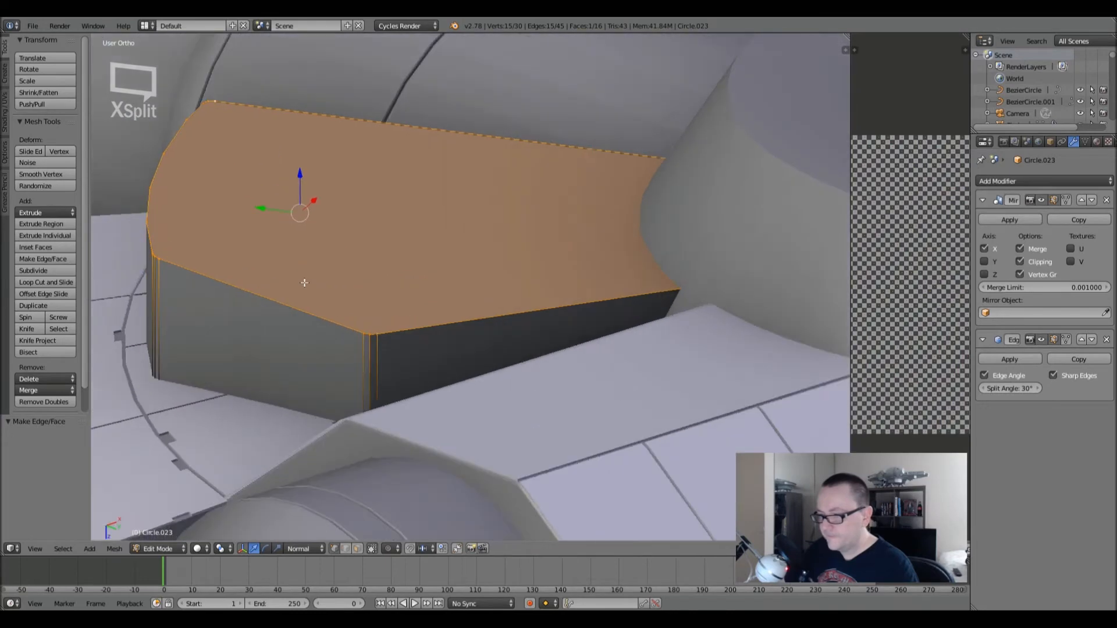
- Try a single-segment bevel of about 0.018 on the edges around the cap face
{"action": "left_click", "coordinate": [345, 548]}
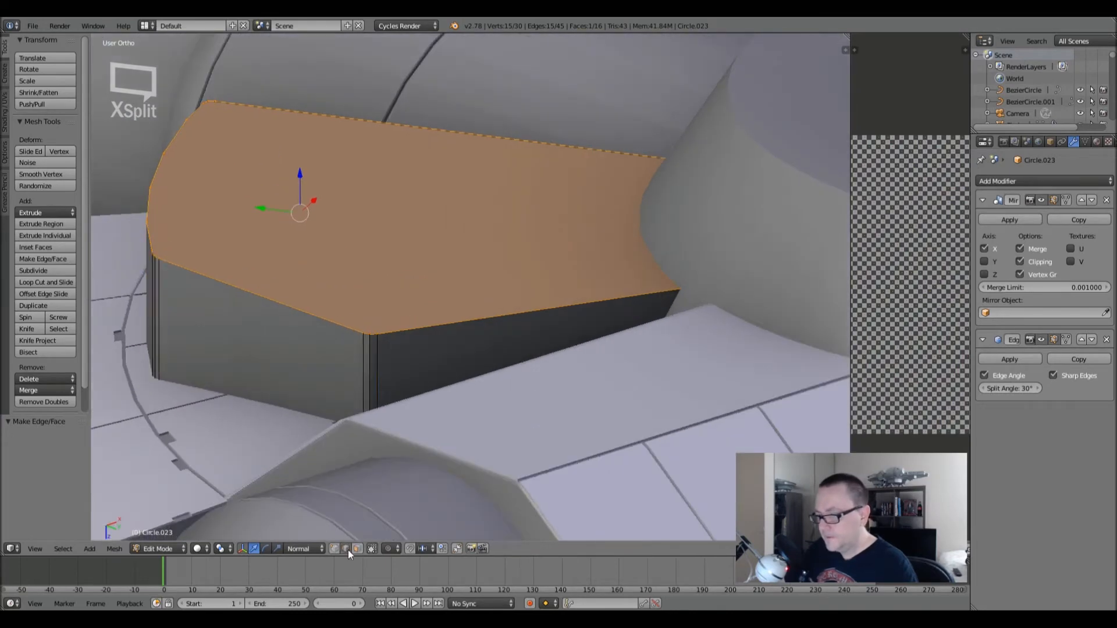
{"action": "left_click", "coordinate": [343, 327], "text": "shift"}
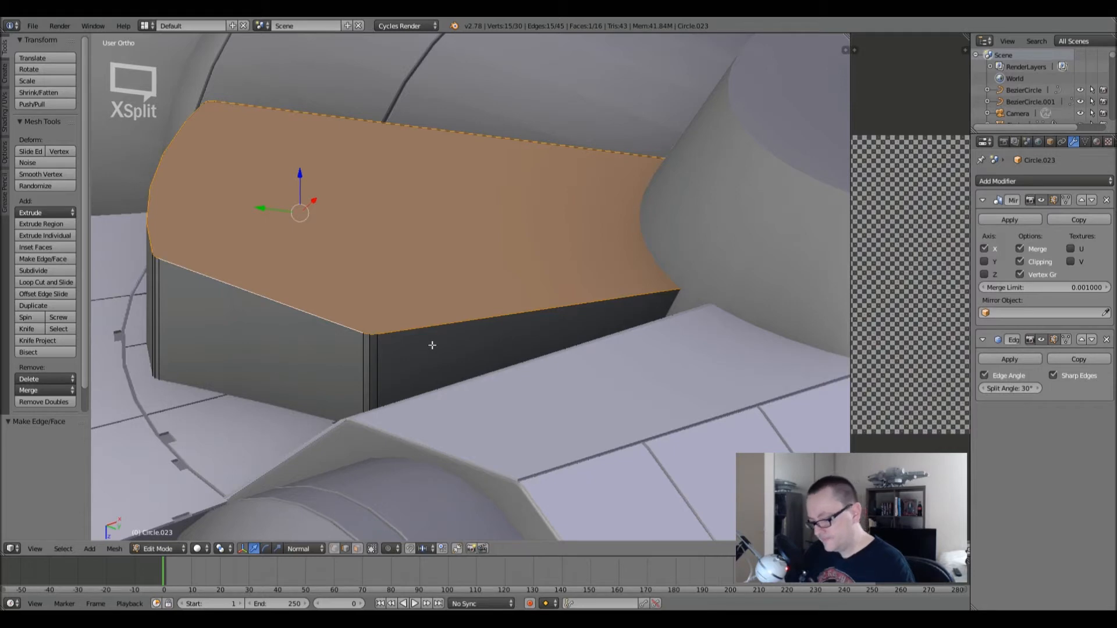
{"action": "key", "text": "ctrl+b"}
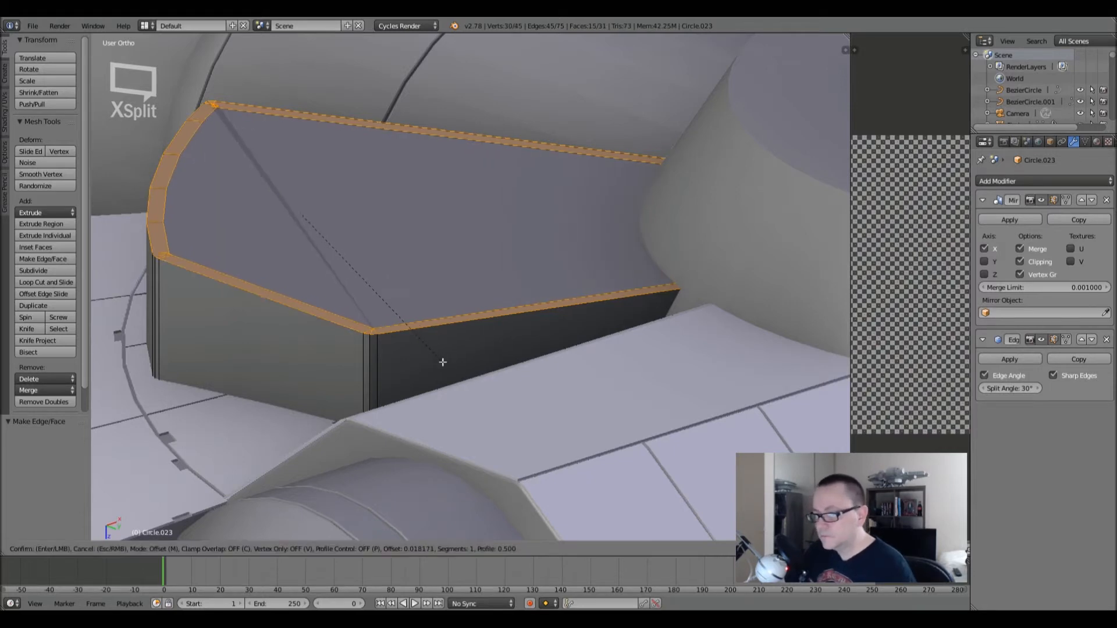
{"action": "left_click", "coordinate": [434, 357]}
- Apply the panel's rotation and scale in object mode
{"action": "key", "text": "Tab"}
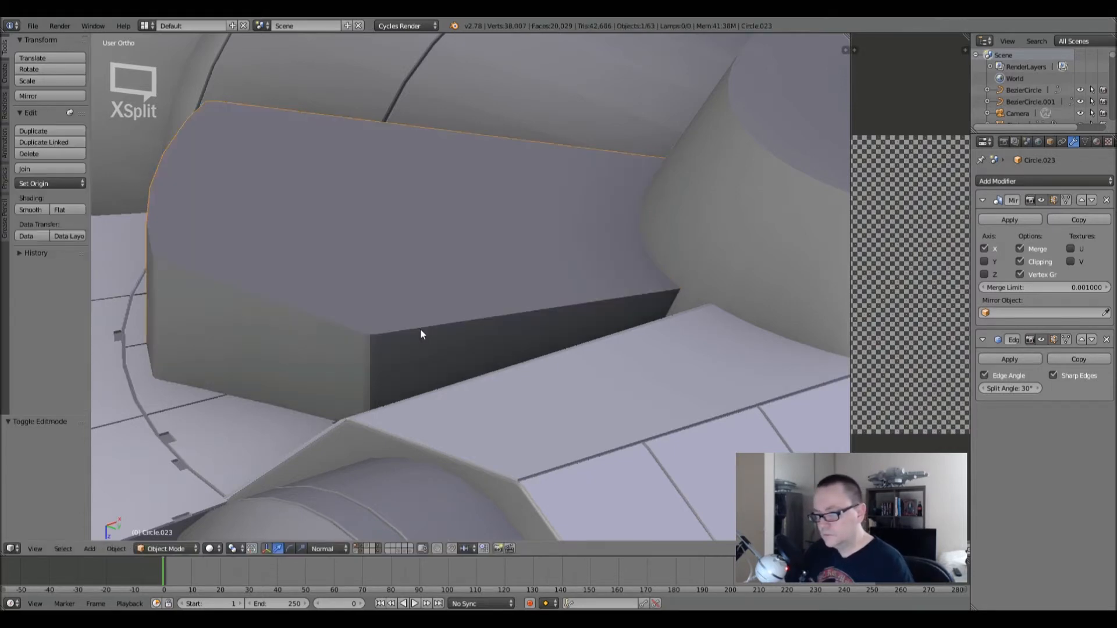
{"action": "key", "text": "ctrl+a"}
{"action": "left_click", "coordinate": [416, 365]}
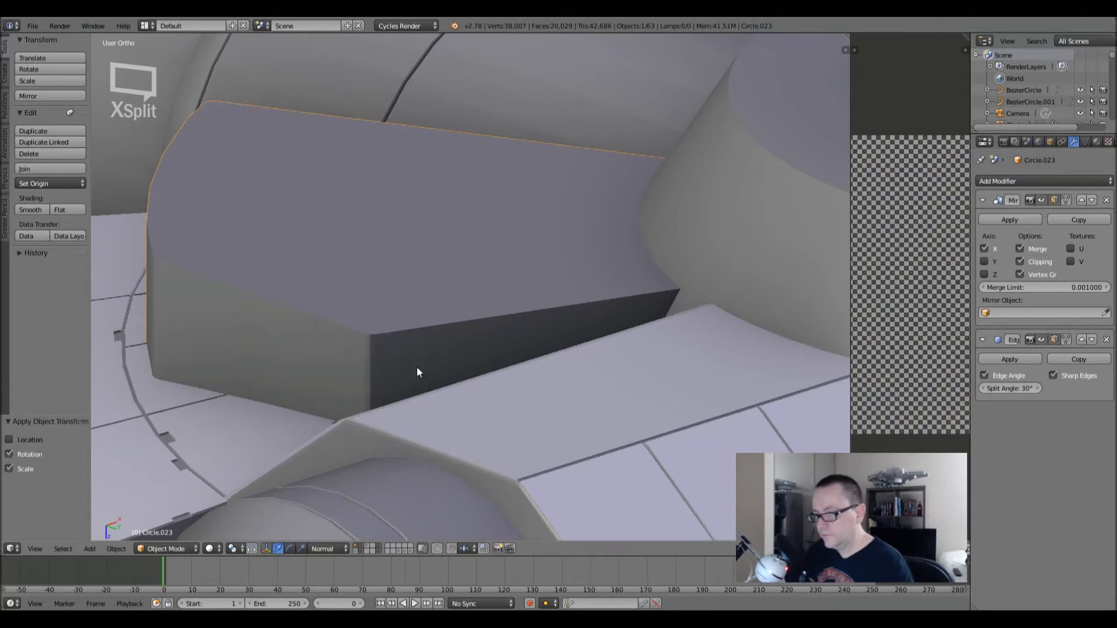
- Try beveling the cap face's rim again in edit mode, with an offset of about 0.011 and six segments
{"action": "key", "text": "Tab"}
{"action": "key", "text": "ctrl+b"}
{"action": "scroll", "coordinate": [427, 343], "scroll_direction": "up", "scroll_amount": 1}
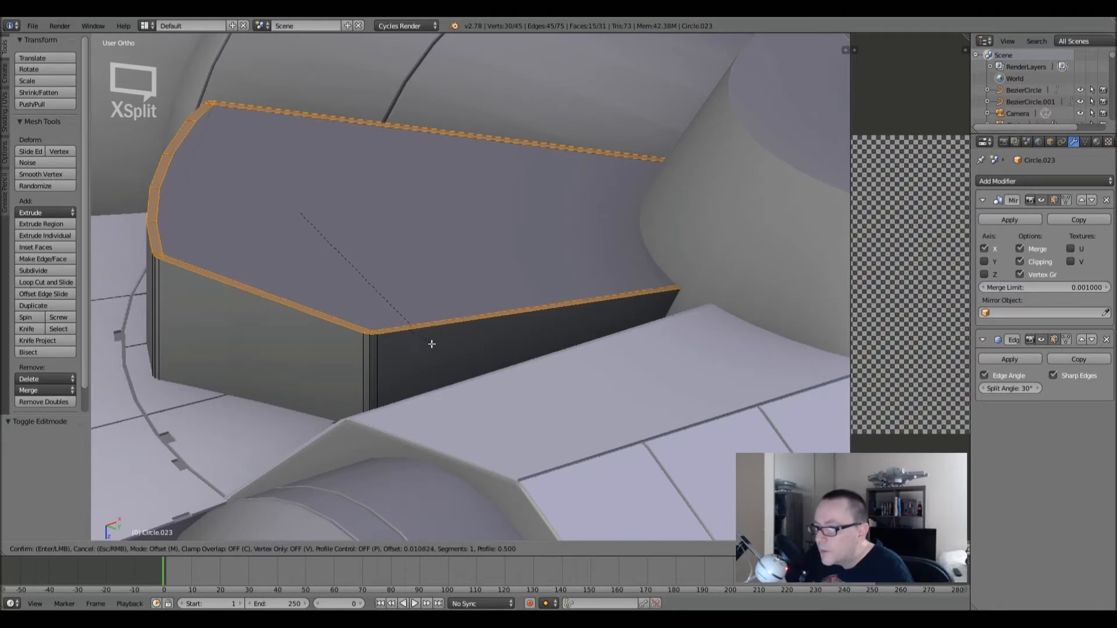
{"action": "right_click", "coordinate": [430, 349]}
{"action": "middle_click_drag", "start_coordinate": [419, 330], "coordinate": [523, 349]}
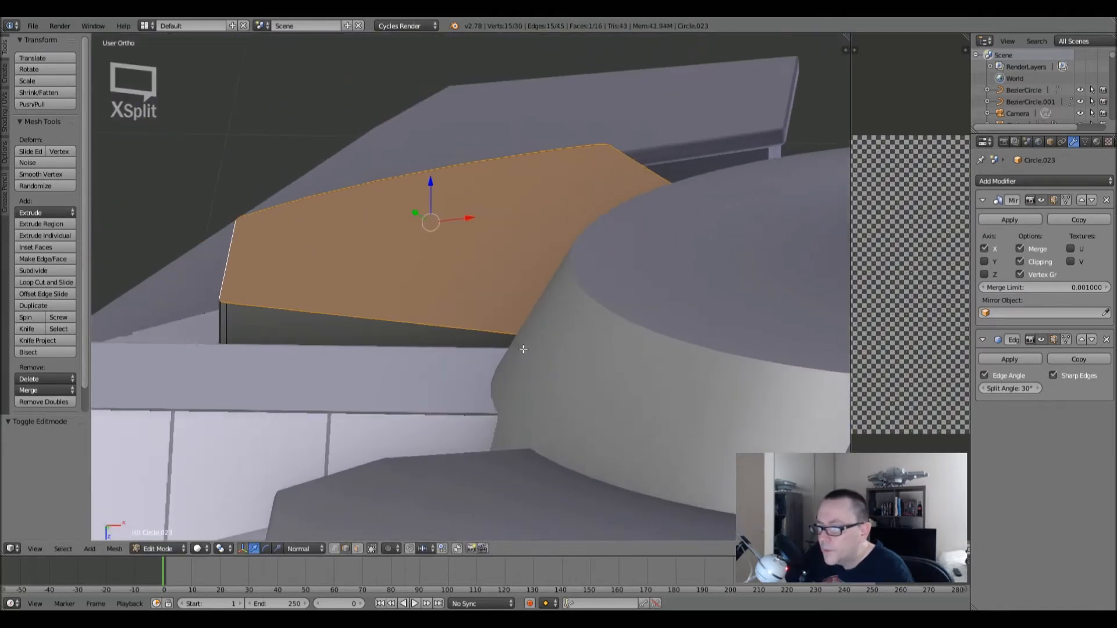
{"action": "middle_click_drag", "start_coordinate": [197, 319], "coordinate": [262, 326], "text": "shift"}
{"action": "scroll", "coordinate": [342, 341], "scroll_direction": "up", "scroll_amount": 6}
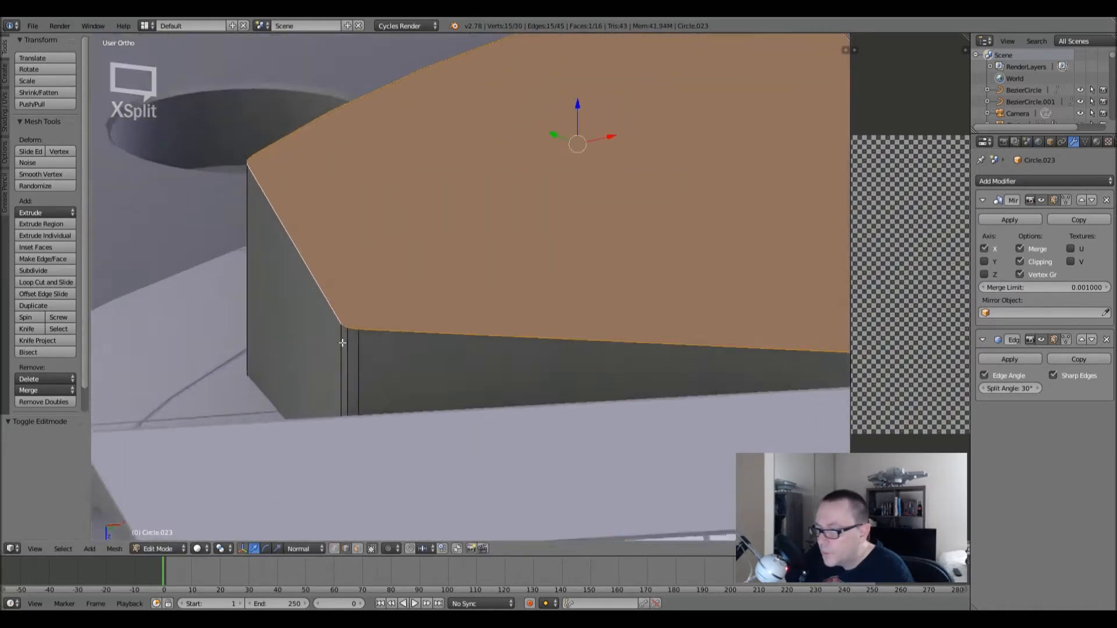
{"action": "middle_click_drag", "start_coordinate": [344, 343], "coordinate": [356, 352]}
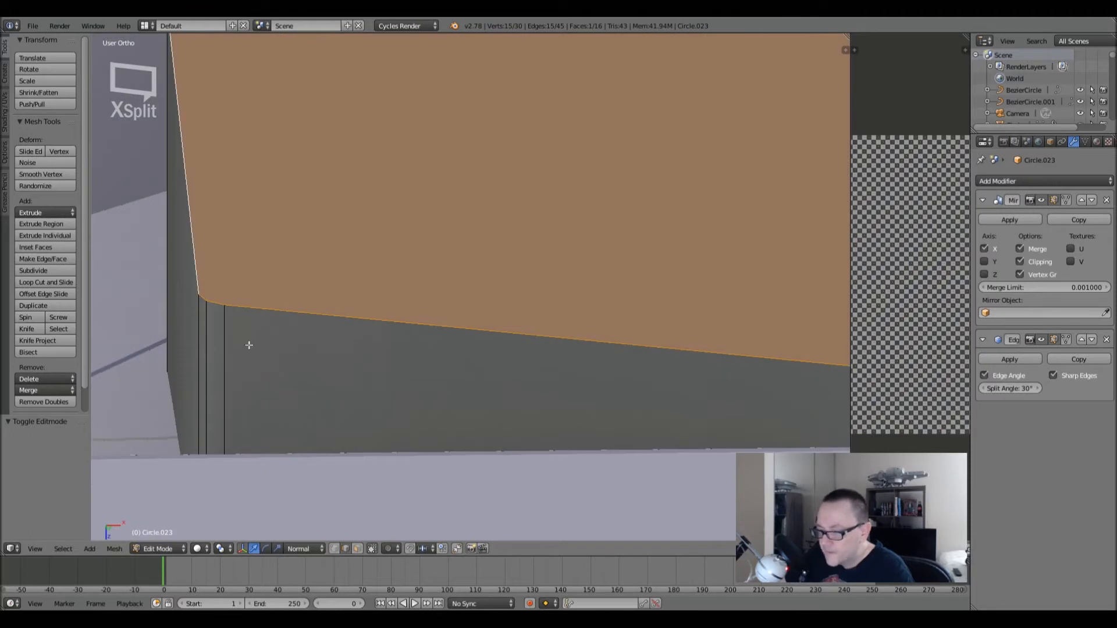
{"action": "key", "text": "ctrl+b"}
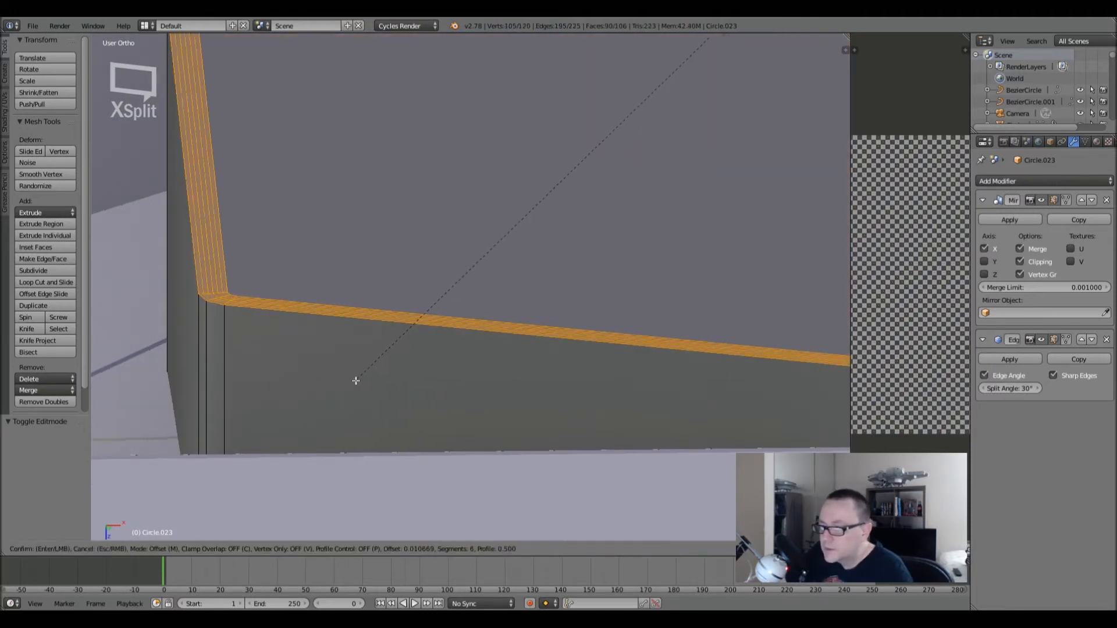
{"action": "right_click", "coordinate": [428, 382]}
{"action": "key", "text": "KP_Decimal"}
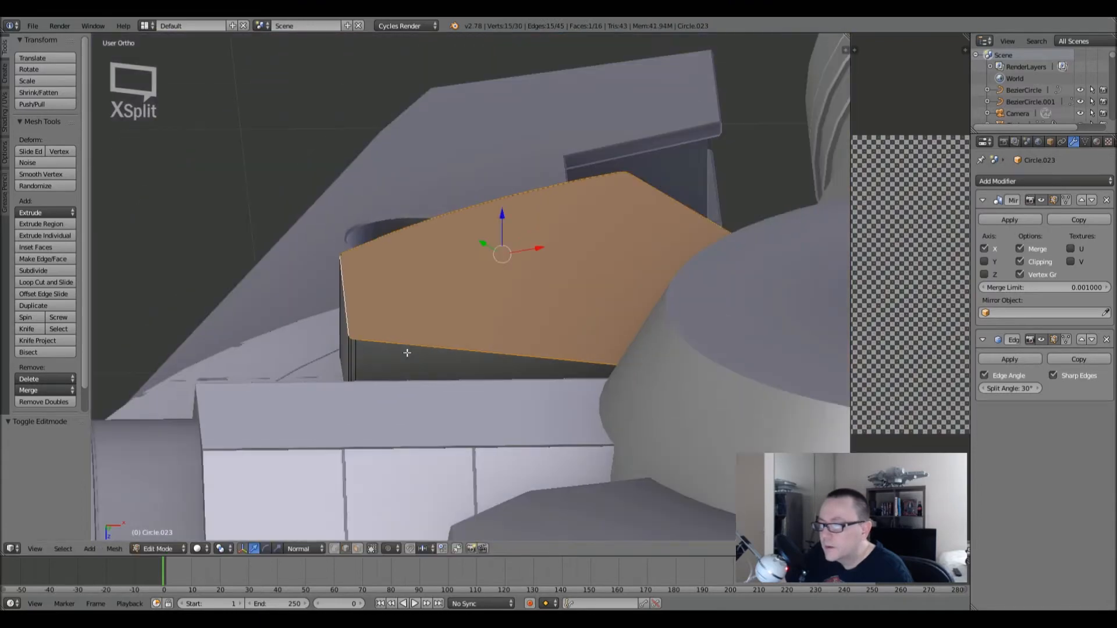
- Delete the panel's capped bottom vertices in left wireframe view, keeping only the edge loop against the hull
{"action": "mouse_move", "coordinate": [487, 351]}
{"action": "middle_mouse_down"}
{"action": "mouse_move", "coordinate": [447, 427]}
{"action": "mouse_move", "coordinate": [481, 379]}
{"action": "mouse_move", "coordinate": [524, 399]}
{"action": "mouse_move", "coordinate": [530, 382]}
{"action": "mouse_move", "coordinate": [539, 407]}
{"action": "mouse_move", "coordinate": [628, 392]}
{"action": "mouse_move", "coordinate": [522, 391]}
{"action": "mouse_move", "coordinate": [534, 402]}
{"action": "middle_mouse_up"}
{"action": "key", "text": "z"}
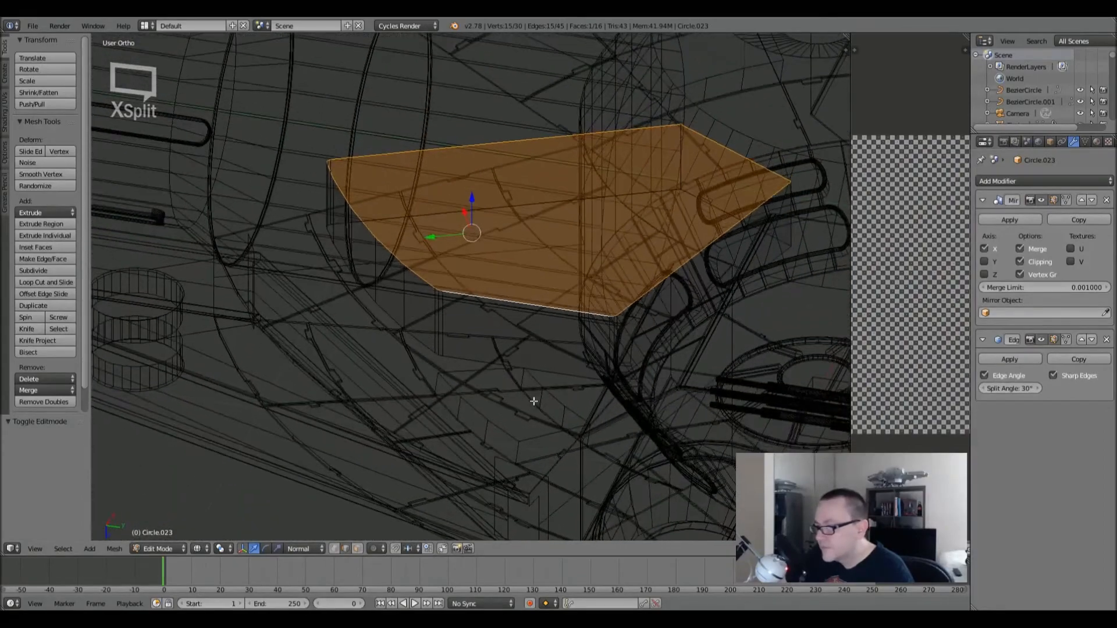
{"action": "key", "text": "KP_7"}
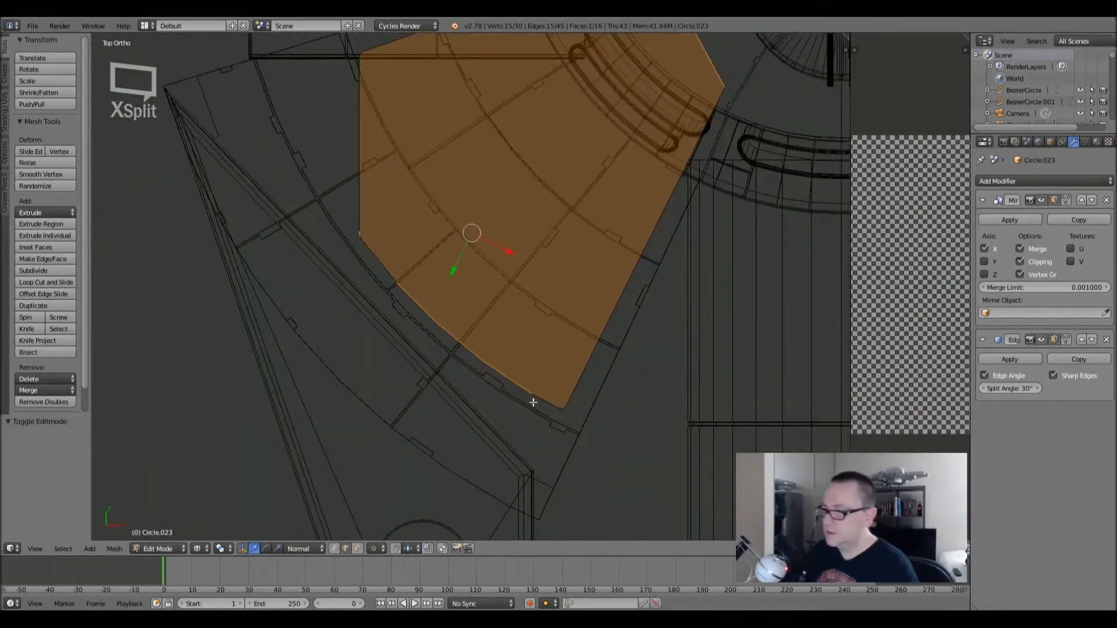
{"action": "middle_click_drag", "start_coordinate": [557, 348], "coordinate": [517, 461], "text": "shift"}
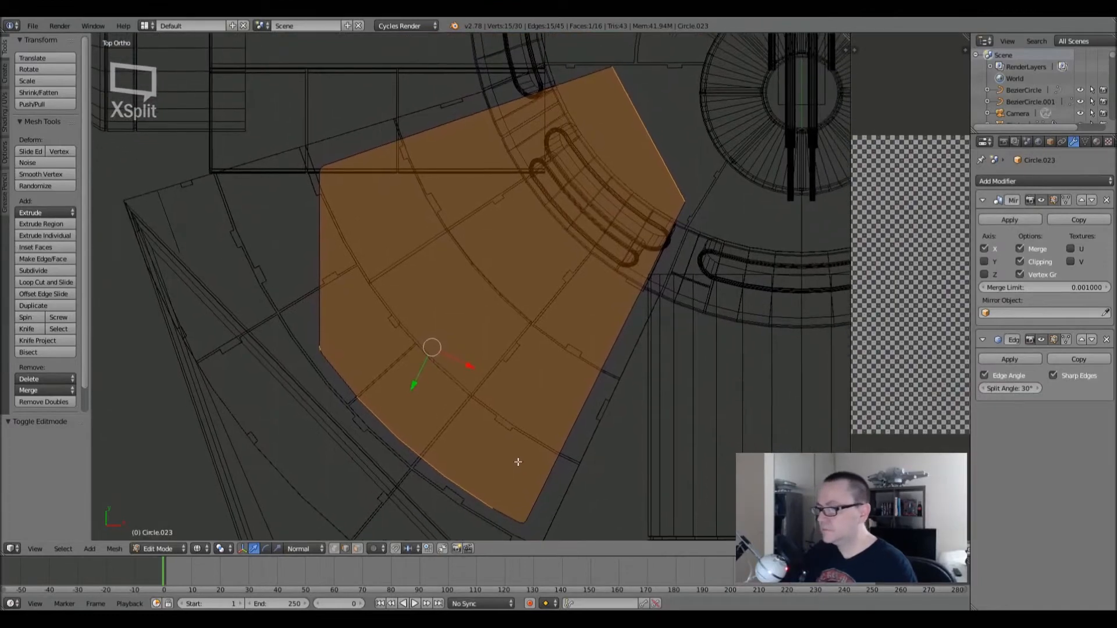
{"action": "key", "text": "KP_3"}
{"action": "key", "text": "z"}
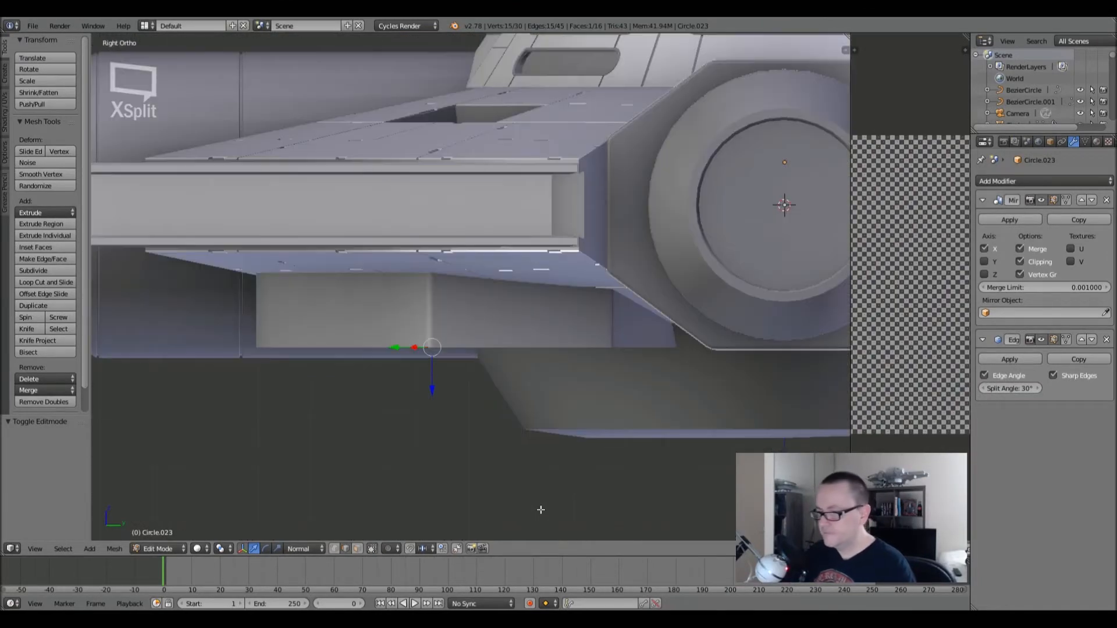
{"action": "key", "text": "ctrl+KP_3"}
{"action": "key", "text": "z"}
{"action": "key", "text": "z"}
{"action": "key", "text": "a"}
{"action": "key", "text": "z"}
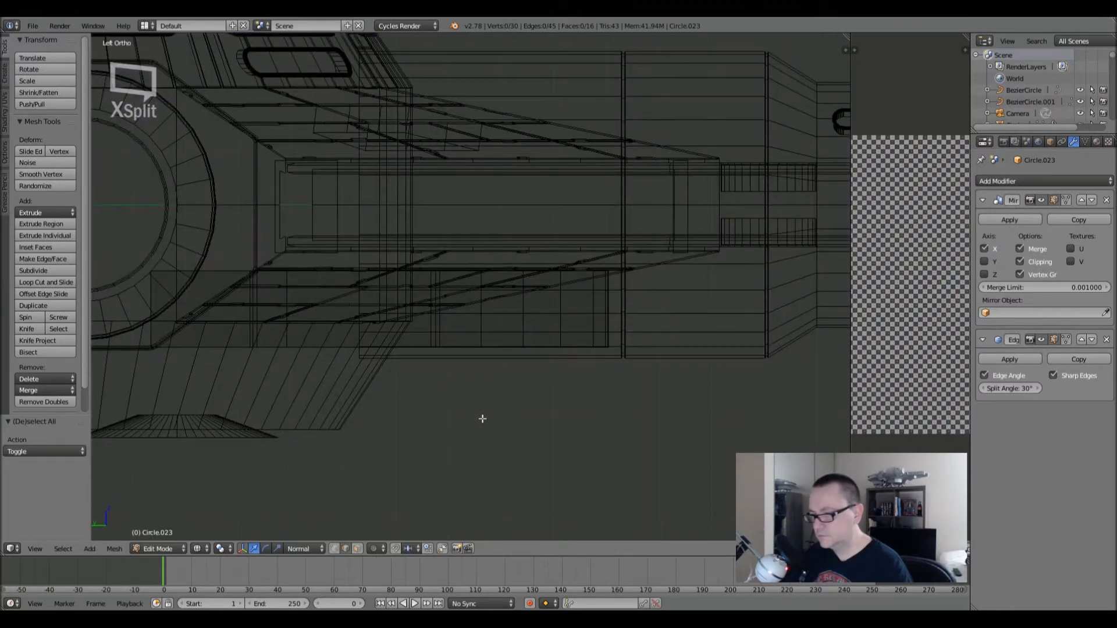
{"action": "key", "text": "b"}
{"action": "left_click_drag", "start_coordinate": [126, 325], "coordinate": [669, 380]}
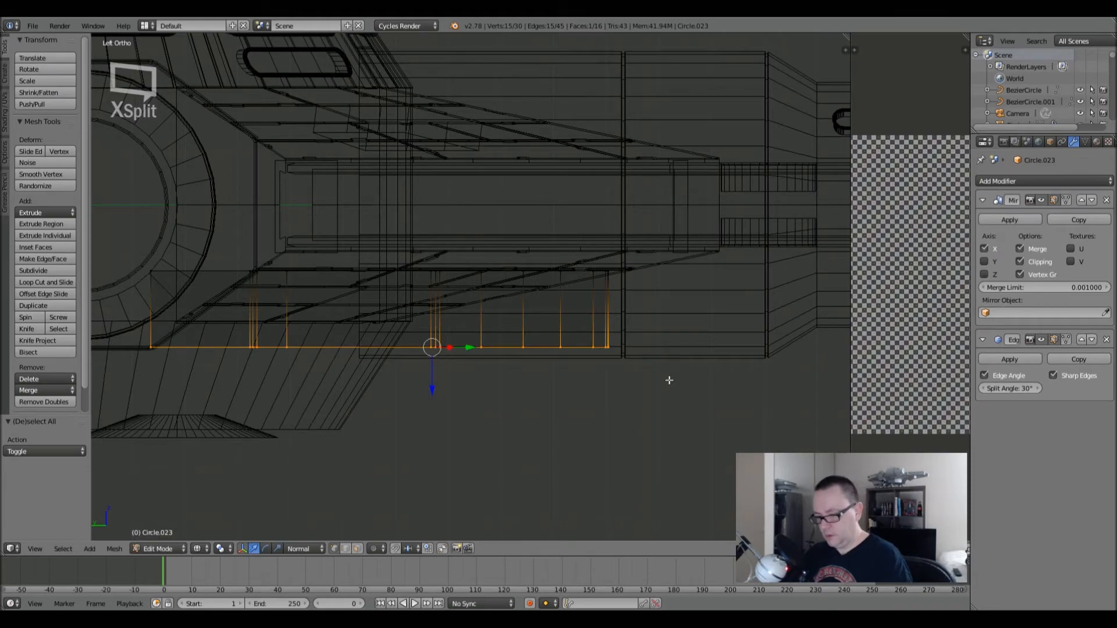
{"action": "key", "text": "x"}
{"action": "left_click", "coordinate": [669, 380]}
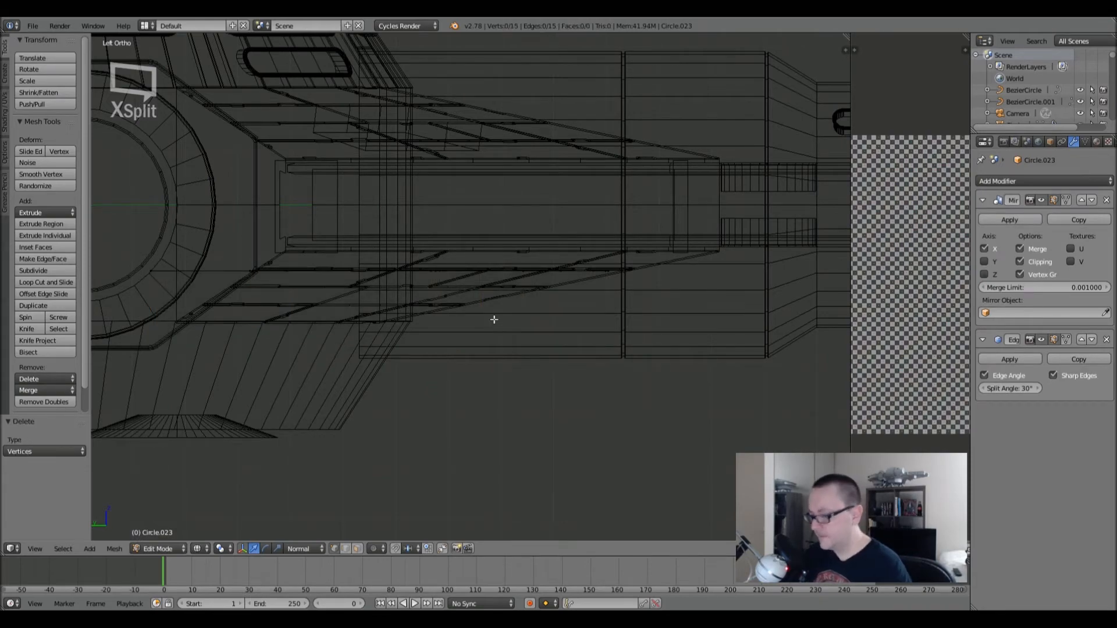
- Merge the three vertices rounding the loop's outer corner nearest the long cylinder into the middle one, using At Last, in bottom view
{"action": "key", "text": "ctrl+KP_7"}
{"action": "key", "text": "a"}
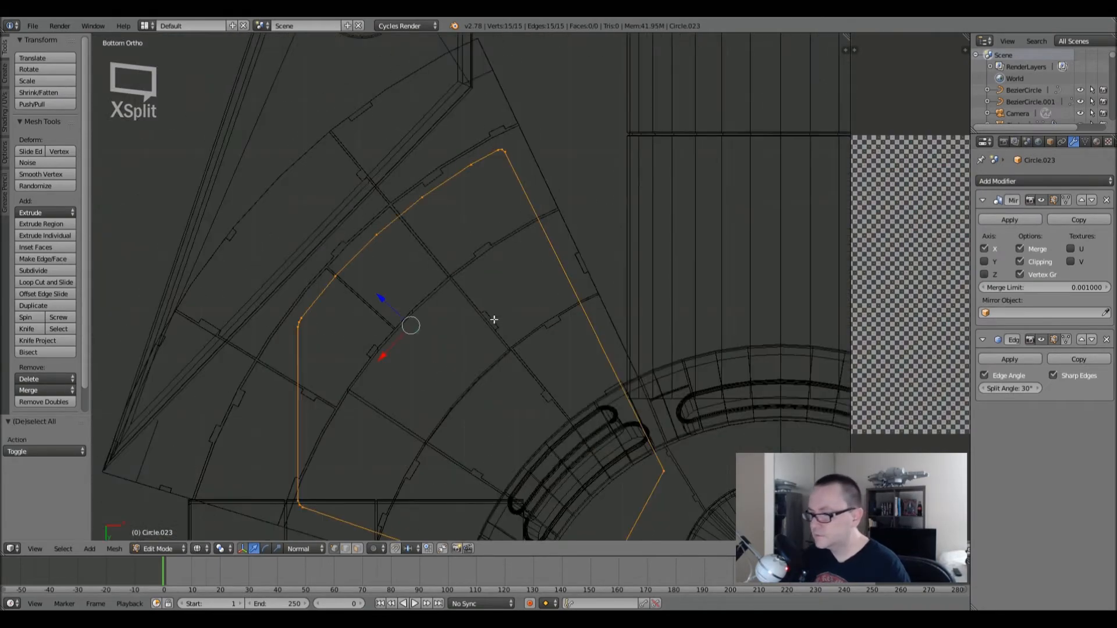
{"action": "scroll", "coordinate": [488, 154], "scroll_direction": "up", "scroll_amount": 6}
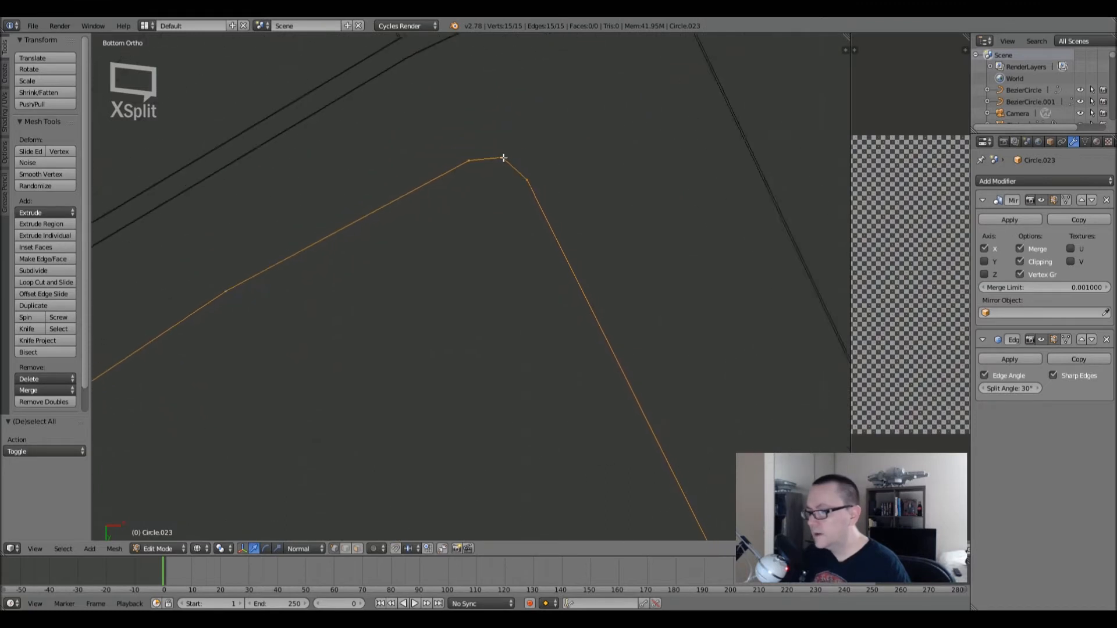
{"action": "right_click", "coordinate": [465, 159]}
{"action": "right_click", "coordinate": [502, 157], "text": "shift"}
{"action": "right_click", "coordinate": [531, 184], "text": "shift"}
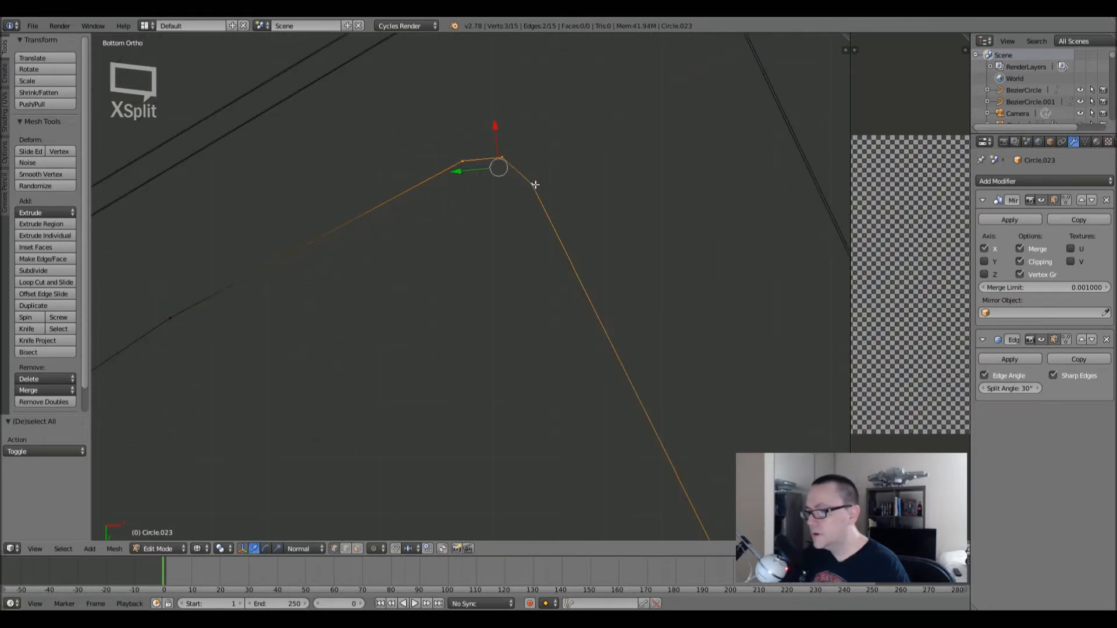
{"action": "right_click", "coordinate": [531, 183]}
{"action": "right_click", "coordinate": [499, 154], "text": "shift"}
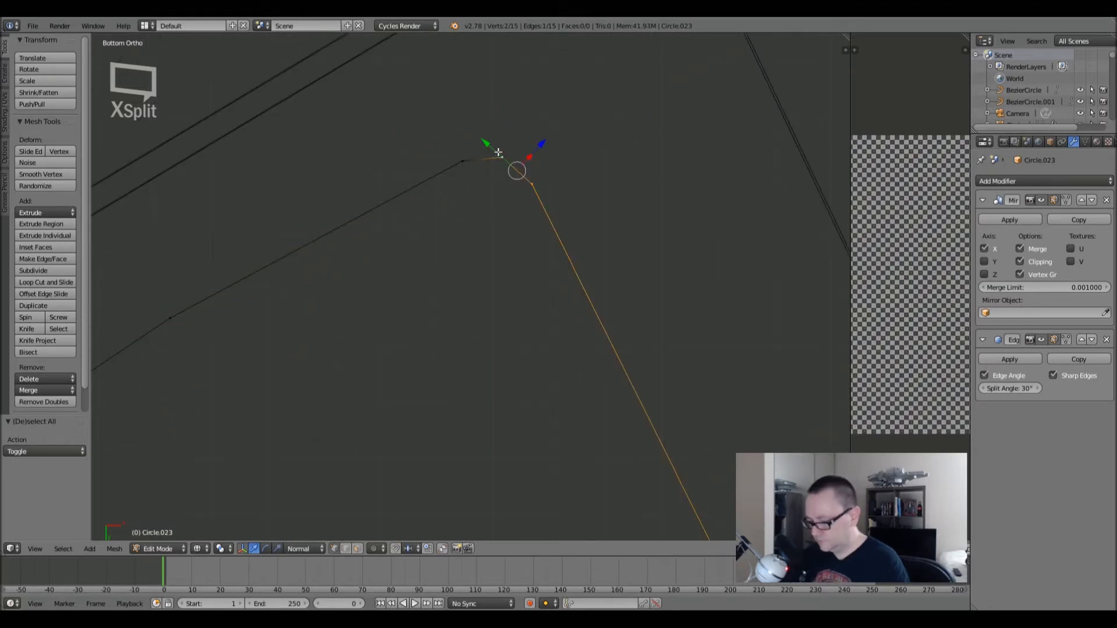
{"action": "key", "text": "alt+m"}
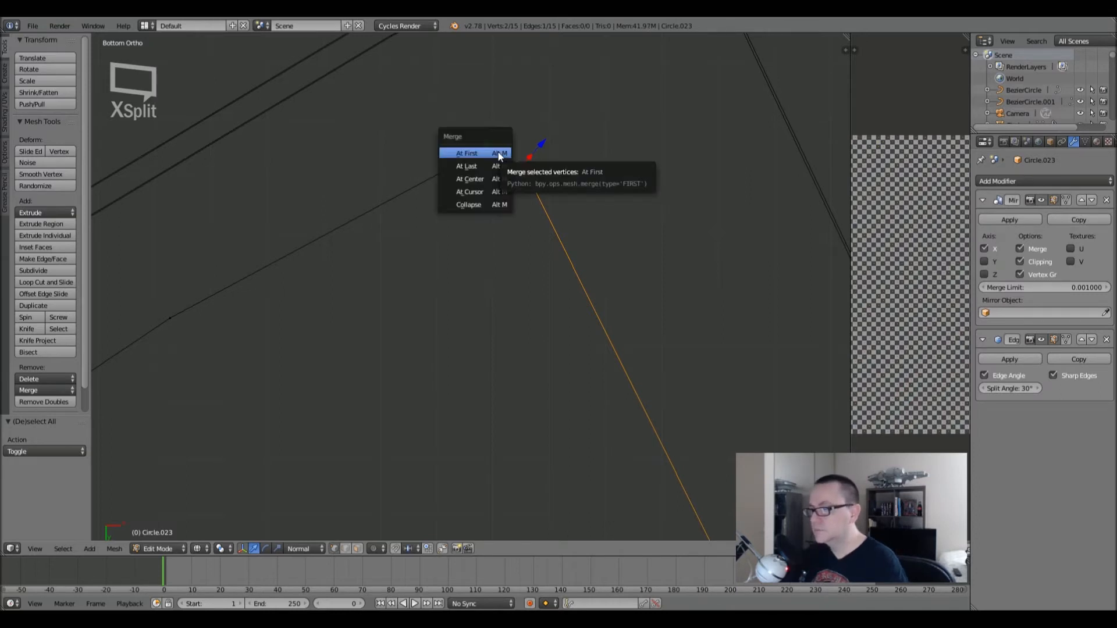
{"action": "left_click", "coordinate": [499, 165]}
{"action": "right_click", "coordinate": [463, 161]}
{"action": "right_click", "coordinate": [501, 158], "text": "shift"}
{"action": "key", "text": "alt+m"}
{"action": "left_click", "coordinate": [500, 159]}
- Merge the three vertices at the corner where the outer arc meets the straight side edge into one vertex
{"action": "scroll", "coordinate": [492, 186], "scroll_direction": "down", "scroll_amount": 5}
{"action": "middle_click_drag", "start_coordinate": [477, 220], "coordinate": [545, 148], "text": "shift"}
{"action": "scroll", "coordinate": [370, 159], "scroll_direction": "up", "scroll_amount": 4}
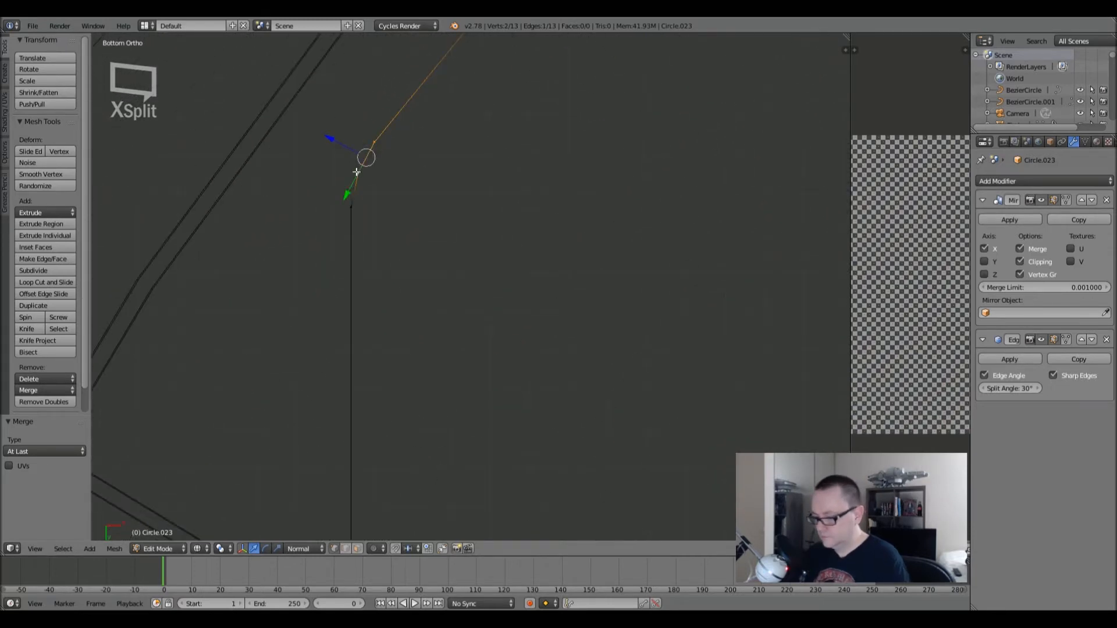
{"action": "key", "text": "alt+m"}
{"action": "left_click", "coordinate": [356, 173]}
{"action": "key", "text": "alt+m"}
{"action": "left_click", "coordinate": [346, 170]}
- Merge the three vertices at the opposite end of the straight side edge into one sharp corner vertex
{"action": "scroll", "coordinate": [347, 179], "scroll_direction": "down", "scroll_amount": 5}
{"action": "scroll", "coordinate": [311, 273], "scroll_direction": "up", "scroll_amount": 3}
{"action": "left_click", "coordinate": [297, 294], "text": "shift"}
{"action": "key", "text": "alt+m"}
{"action": "left_click", "coordinate": [303, 326]}
{"action": "left_click", "coordinate": [330, 342]}
{"action": "left_click", "coordinate": [307, 328], "text": "shift"}
{"action": "key", "text": "alt+m"}
{"action": "left_click", "coordinate": [307, 326]}
- Select the whole panel loop and remove doubles with a merge distance of 0.0001
{"action": "scroll", "coordinate": [444, 352], "scroll_direction": "down", "scroll_amount": 4}
{"action": "key", "text": "a"}
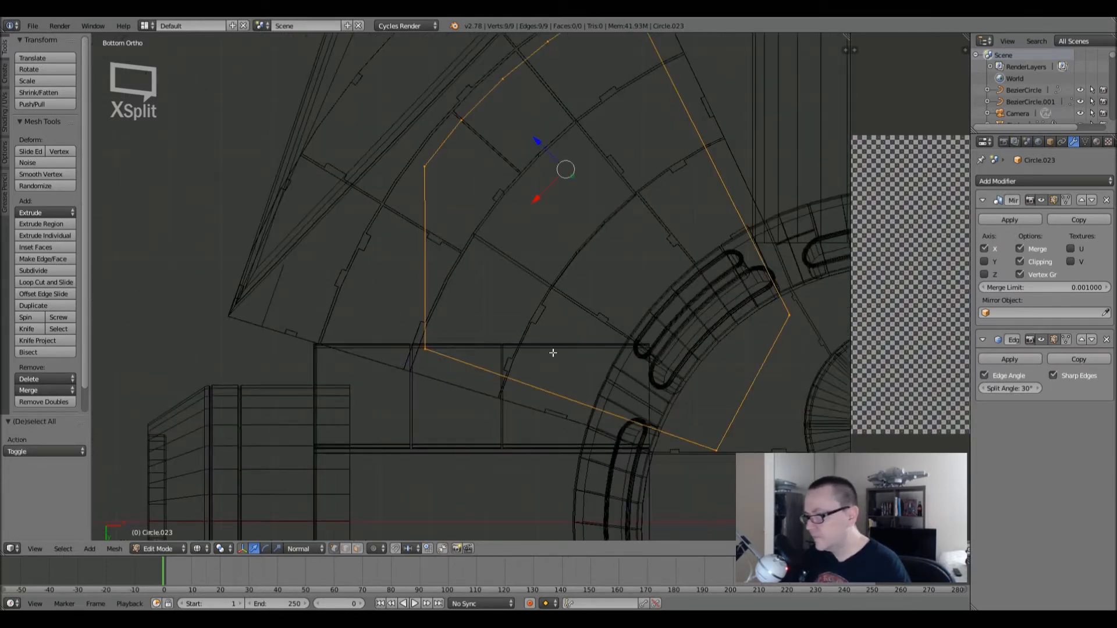
{"action": "left_click", "coordinate": [39, 402]}
{"action": "scroll", "coordinate": [386, 312], "scroll_direction": "down", "scroll_amount": 4, "text": "ctrl"}
{"action": "scroll", "coordinate": [403, 327], "scroll_direction": "up", "scroll_amount": 2, "text": "shift"}
{"action": "scroll", "coordinate": [403, 327], "scroll_direction": "up", "scroll_amount": 1, "text": "shift"}
{"action": "key", "text": "z"}
{"action": "key", "text": "z"}
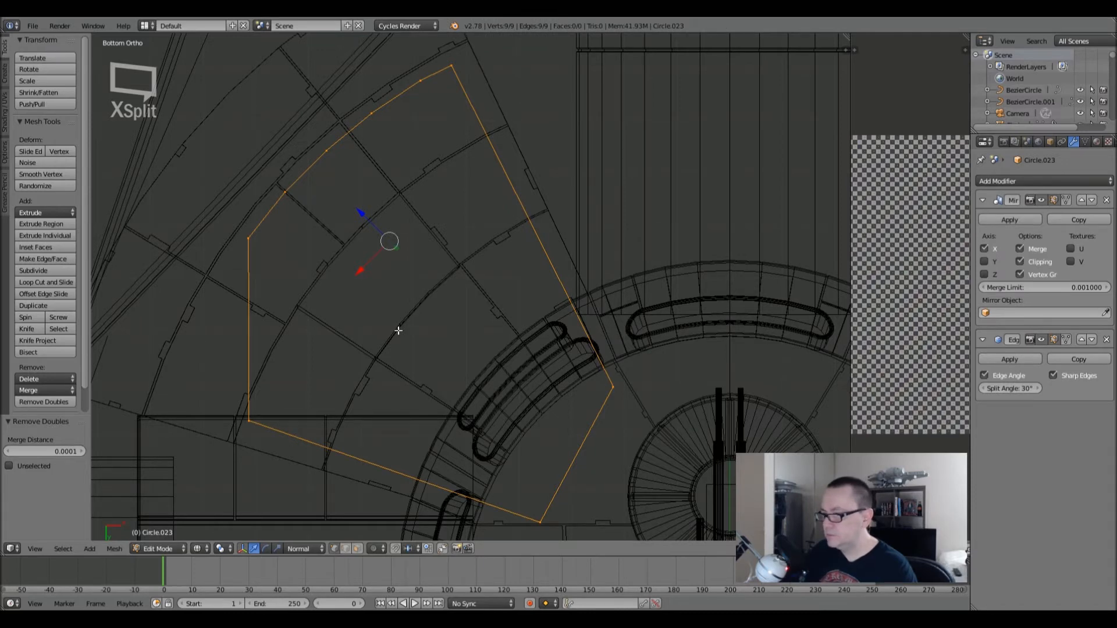
- Extrude the panel loop straight down along global Z by about 0.134 in side view
{"action": "key", "text": "ctrl+KP_3"}
{"action": "key", "text": "z"}
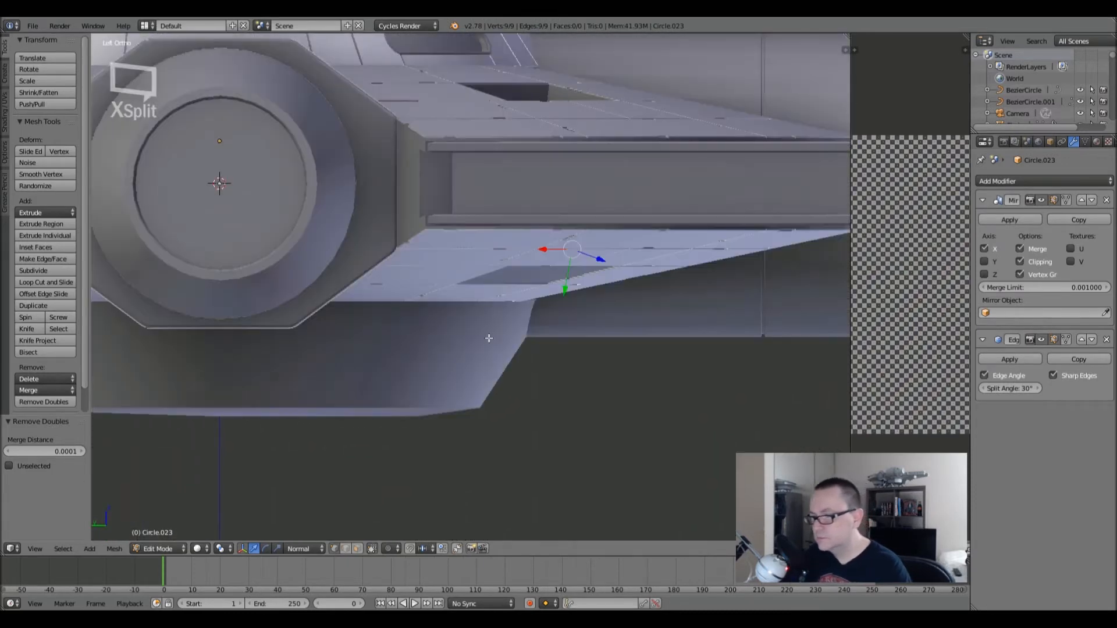
{"action": "key", "text": "e"}
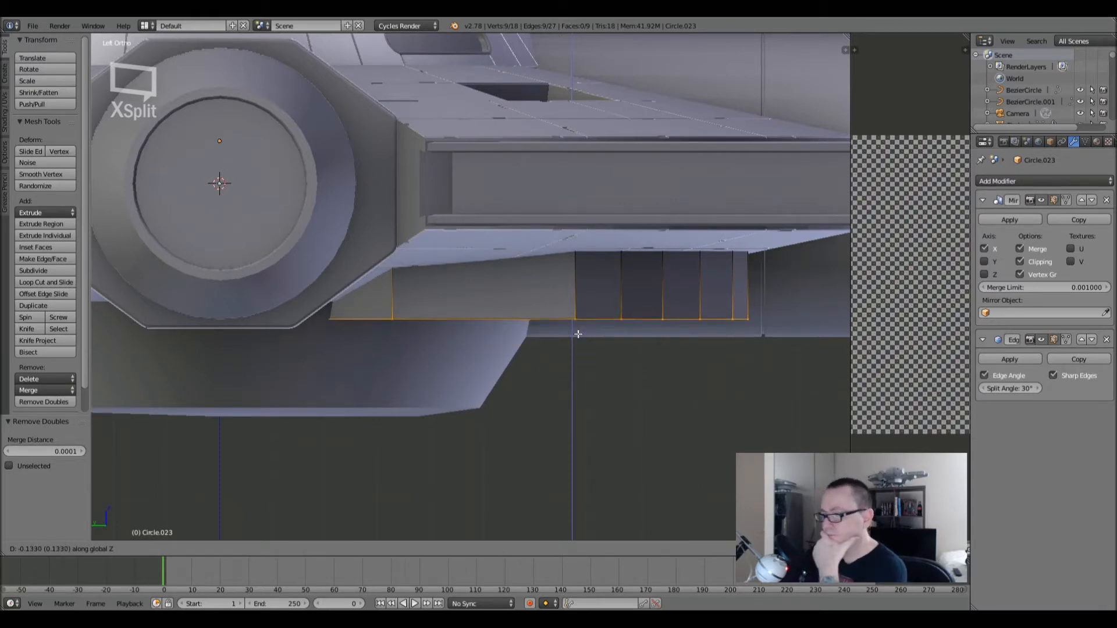
{"action": "left_click", "coordinate": [577, 334]}
{"action": "scroll", "coordinate": [578, 335], "scroll_direction": "down", "scroll_amount": 2}
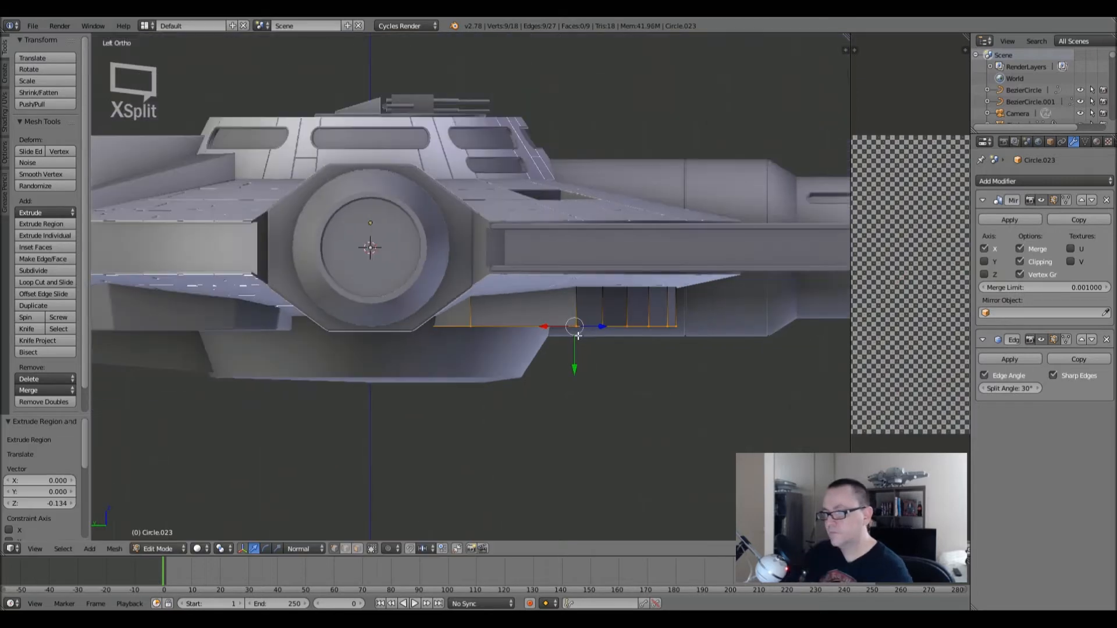
{"action": "key", "text": "Tab"}
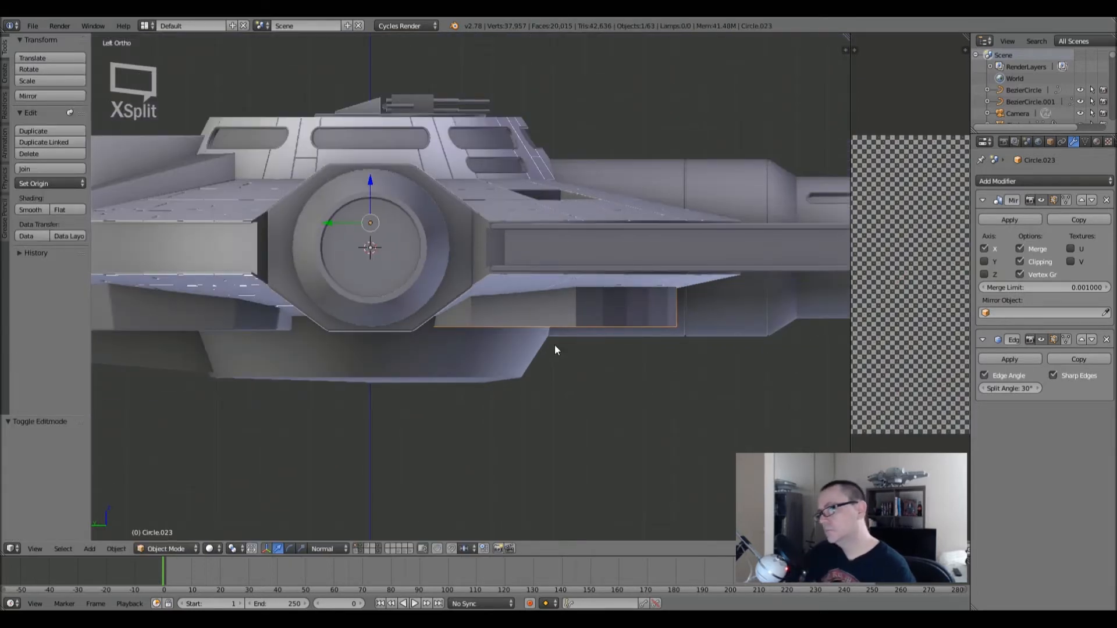
{"action": "middle_click_drag", "start_coordinate": [557, 351], "coordinate": [575, 370]}
{"action": "key", "text": "KP_1"}
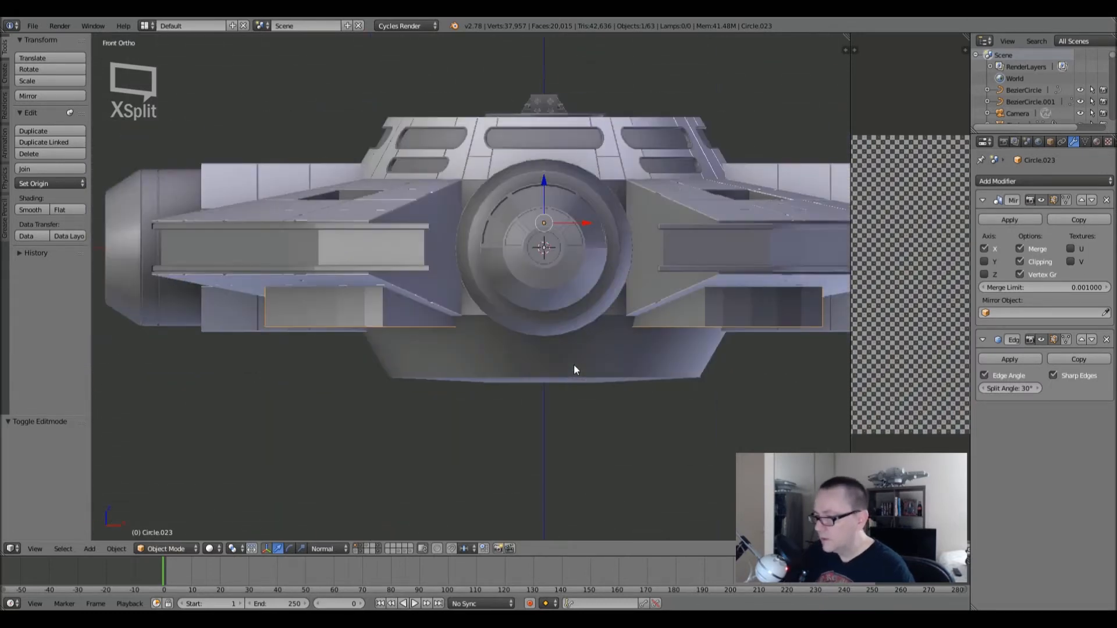
- Fill the open underside of the extruded panel loop with a single face
{"action": "key", "text": "ctrl+KP_3"}
{"action": "key", "text": "Tab"}
{"action": "scroll", "coordinate": [574, 365], "scroll_direction": "up", "scroll_amount": 3}
{"action": "middle_click_drag", "start_coordinate": [574, 365], "coordinate": [573, 322]}
{"action": "key", "text": "f"}
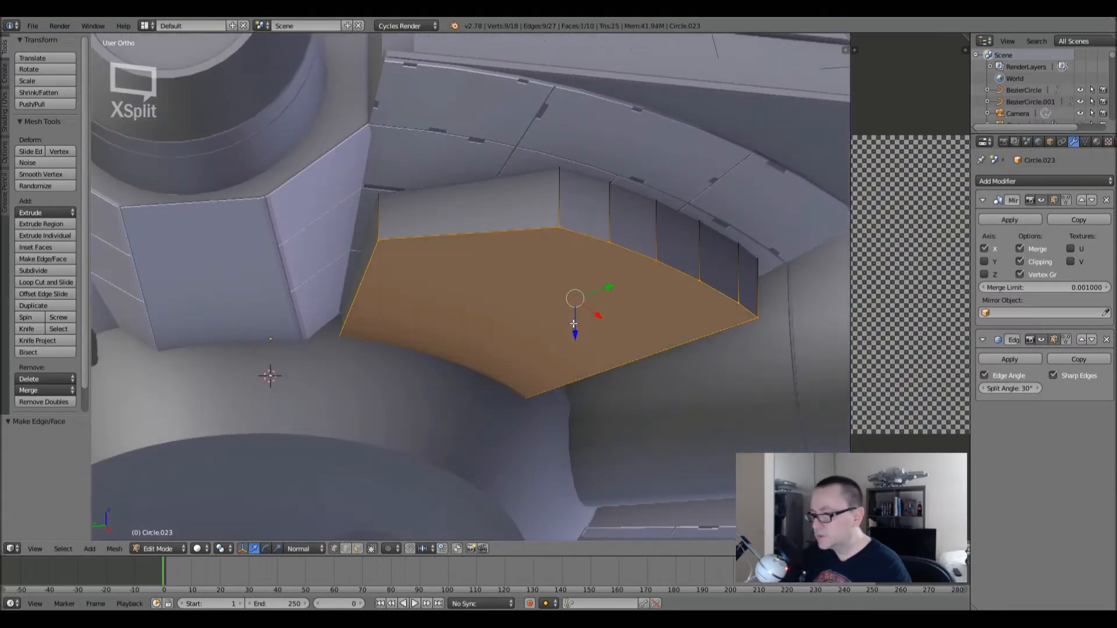
{"action": "left_click", "coordinate": [344, 549]}
{"action": "right_click", "coordinate": [377, 221], "text": "shift"}
{"action": "right_click", "coordinate": [569, 178], "text": "shift"}
{"action": "middle_click_drag", "start_coordinate": [568, 178], "coordinate": [652, 265]}
{"action": "right_click", "coordinate": [600, 160], "text": "shift"}
{"action": "key", "text": "ctrl+z"}
{"action": "key", "text": "ctrl+z"}
{"action": "key", "text": "ctrl+z"}
- Scale the panel's bottom face down to about 0.945 in bottom view so the side walls taper inward
{"action": "mouse_move", "coordinate": [611, 261]}
{"action": "middle_mouse_down"}
{"action": "mouse_move", "coordinate": [631, 246]}
{"action": "mouse_move", "coordinate": [614, 252]}
{"action": "middle_mouse_up"}
{"action": "key", "text": "ctrl+KP_7"}
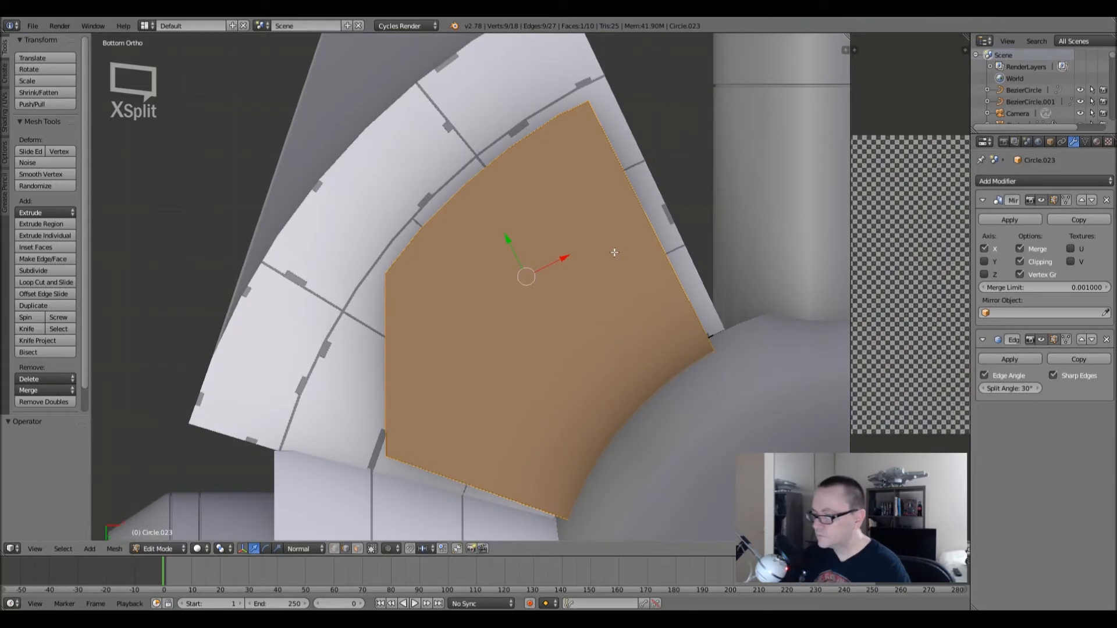
{"action": "key", "text": "s"}
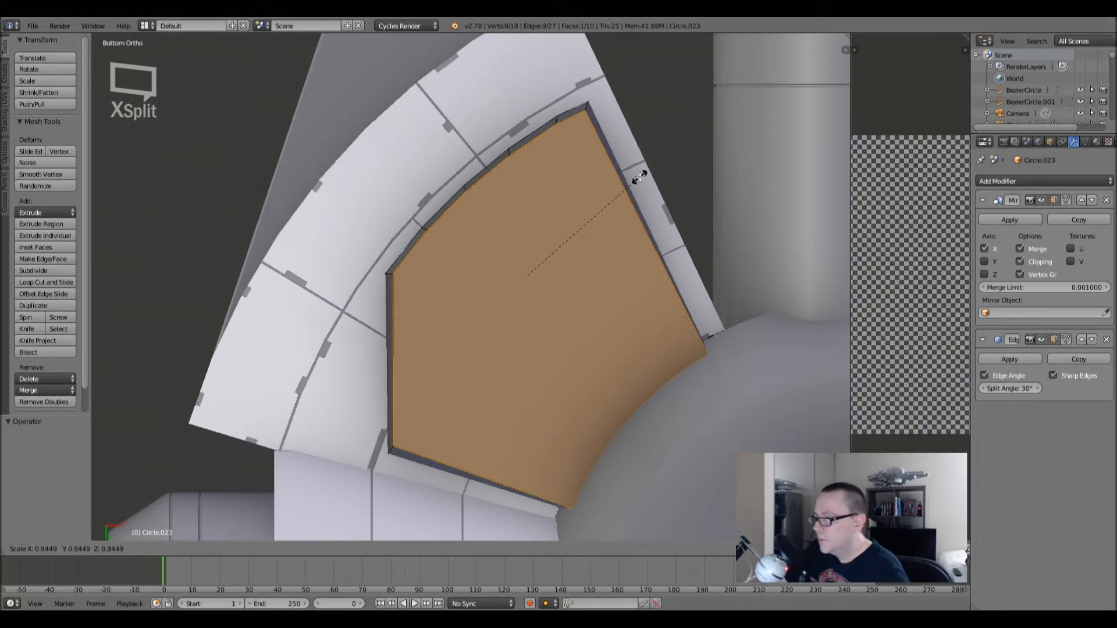
{"action": "left_click", "coordinate": [639, 178]}
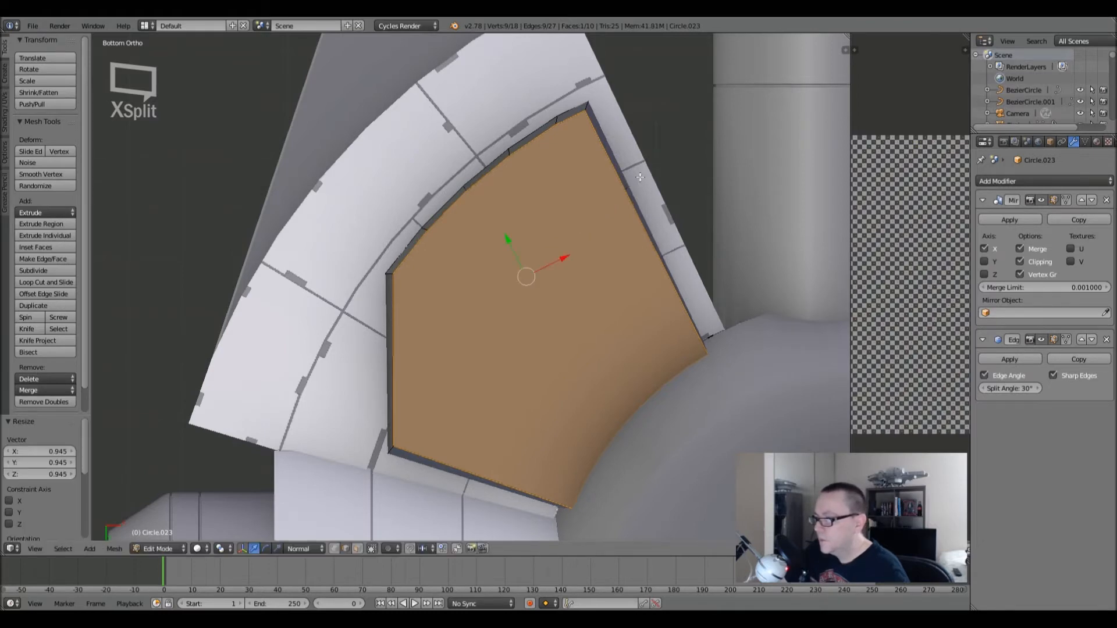
- Move the bottom face's outer corner vertex at the lower end of the straight side edge by about 0.010 in X and 0.002 in Y
{"action": "right_click", "coordinate": [398, 445]}
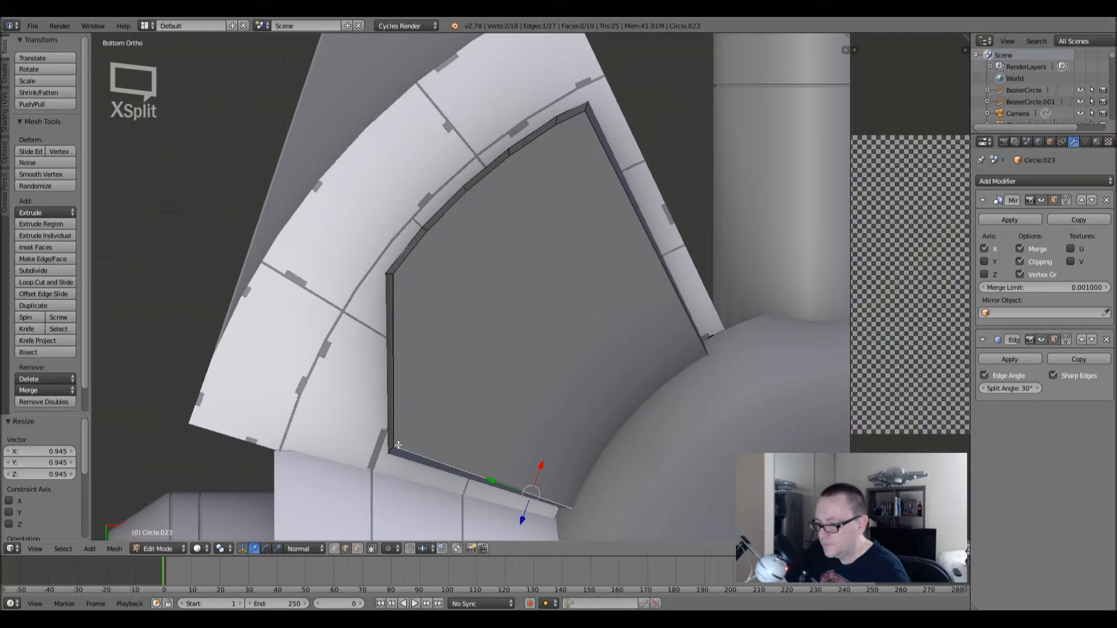
{"action": "scroll", "coordinate": [398, 445], "scroll_direction": "up", "scroll_amount": 1}
{"action": "left_click", "coordinate": [334, 547]}
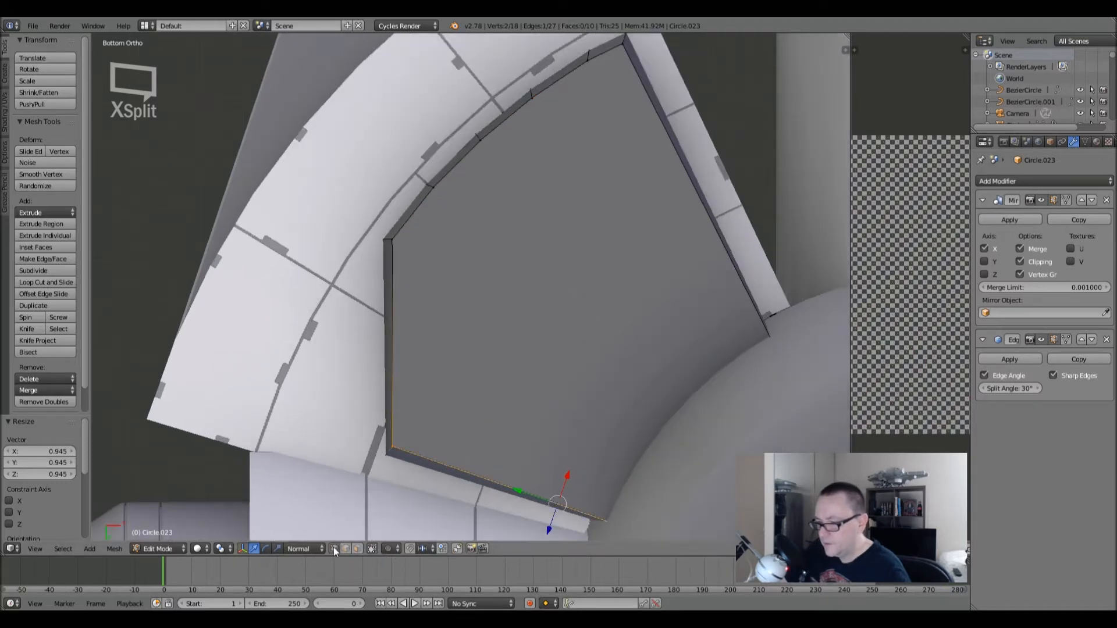
{"action": "right_click", "coordinate": [393, 443]}
{"action": "key", "text": "g"}
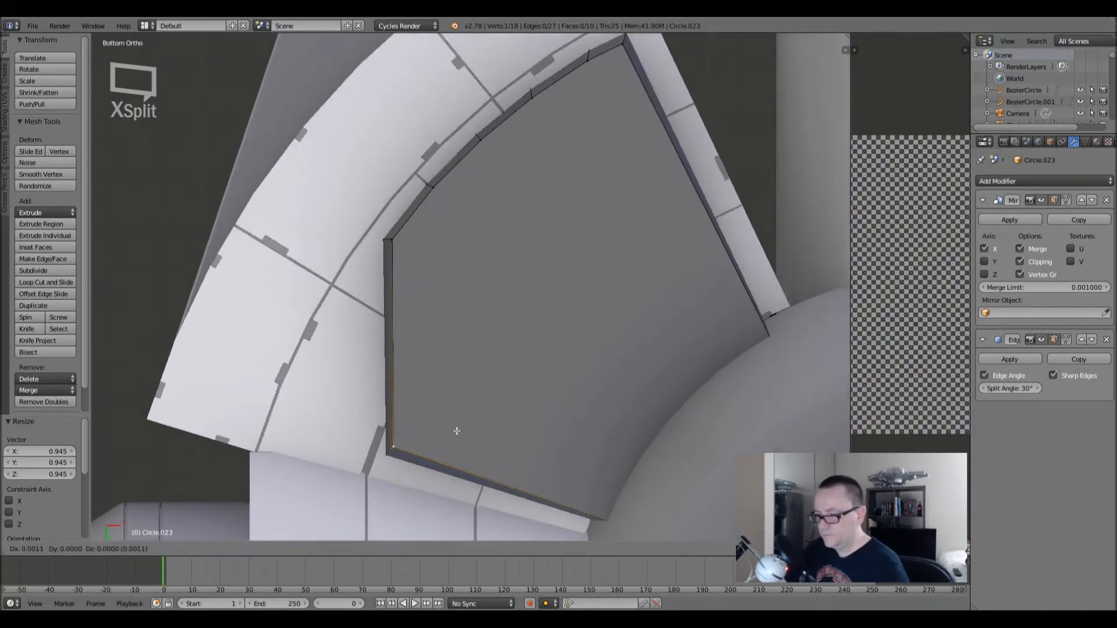
{"action": "left_click", "coordinate": [515, 444]}
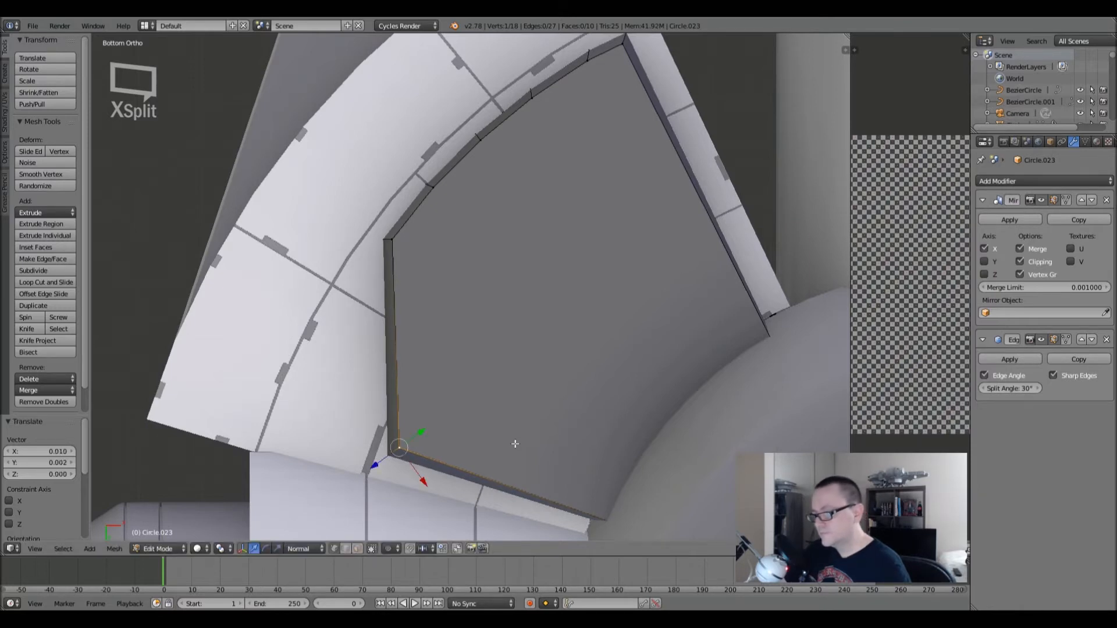
{"action": "middle_click_drag", "start_coordinate": [620, 492], "coordinate": [588, 382], "text": "shift"}
{"action": "key", "text": "z"}
{"action": "right_click", "coordinate": [661, 415]}
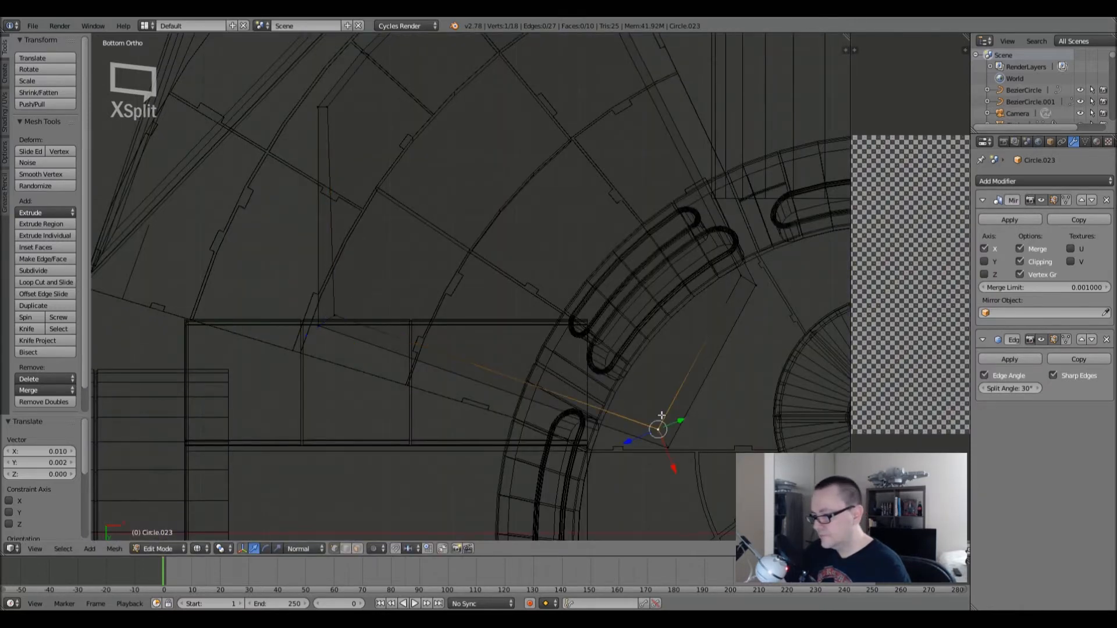
{"action": "key", "text": "z"}
{"action": "key", "text": "g"}
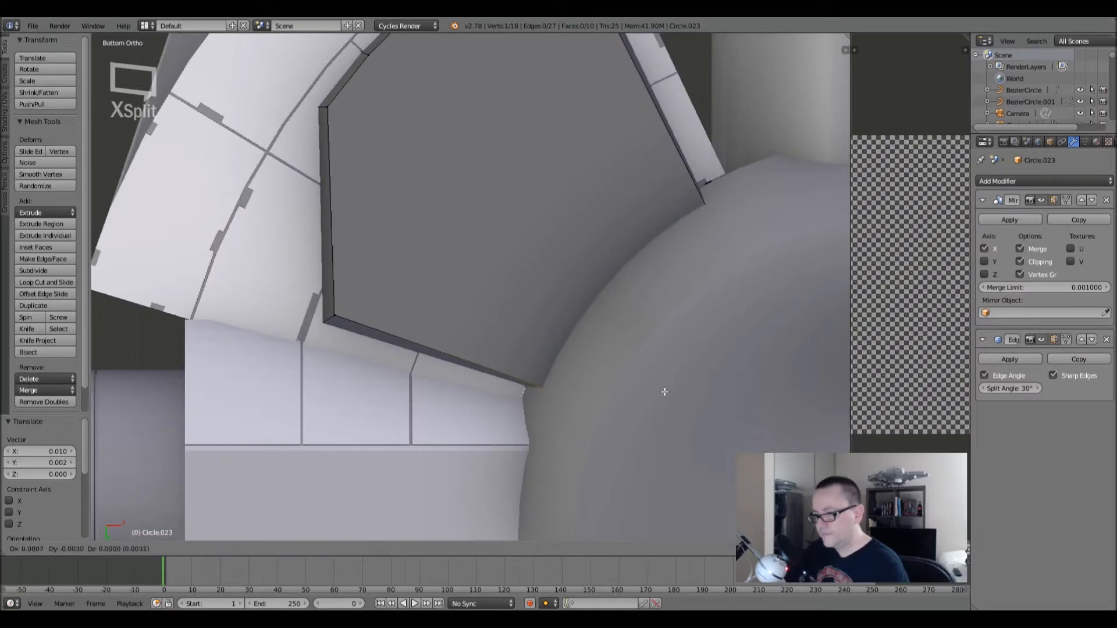
{"action": "right_click", "coordinate": [644, 399]}
{"action": "key", "text": "z"}
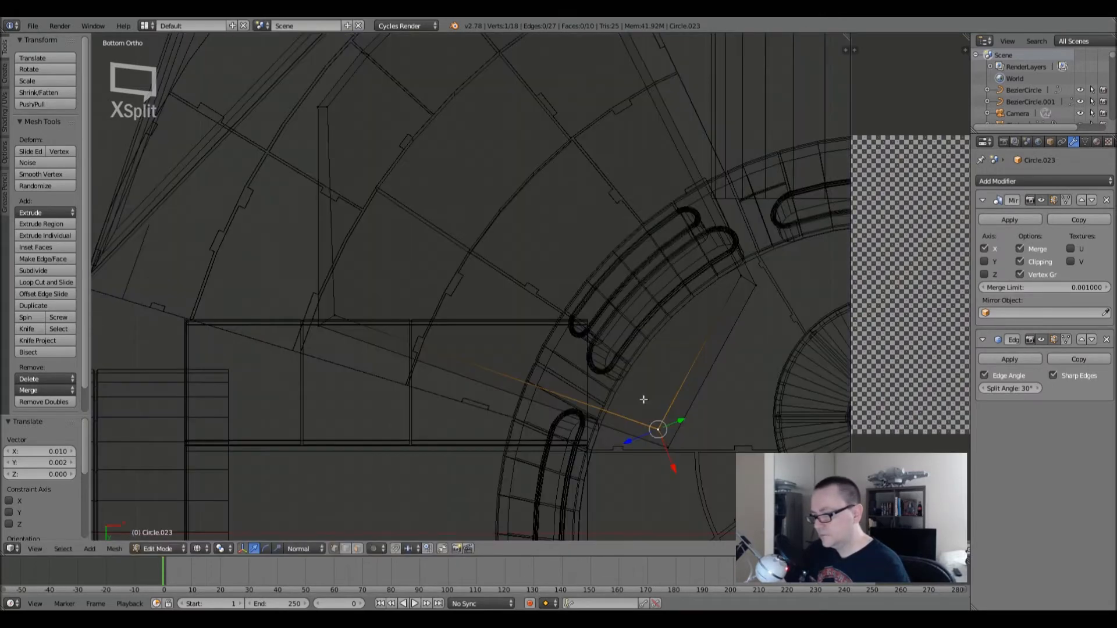
{"action": "key", "text": "z"}
{"action": "middle_click_drag", "start_coordinate": [655, 417], "coordinate": [591, 204]}
{"action": "key", "text": "z"}
{"action": "middle_click_drag", "start_coordinate": [637, 330], "coordinate": [737, 259]}
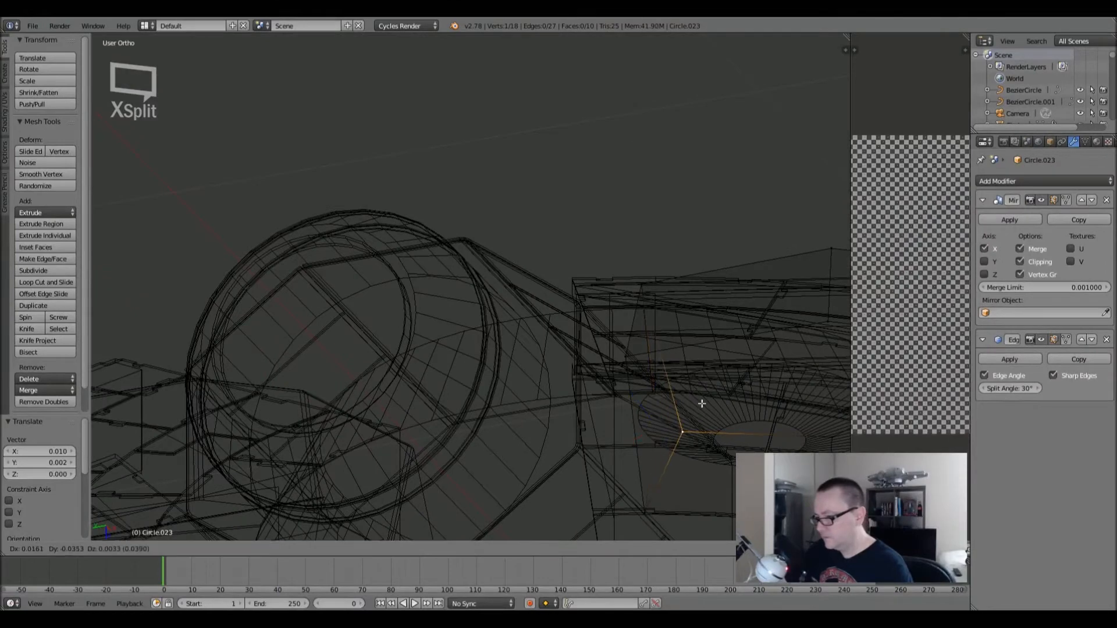
{"action": "key", "text": "z"}
{"action": "scroll", "coordinate": [692, 406], "scroll_direction": "up", "scroll_amount": 5}
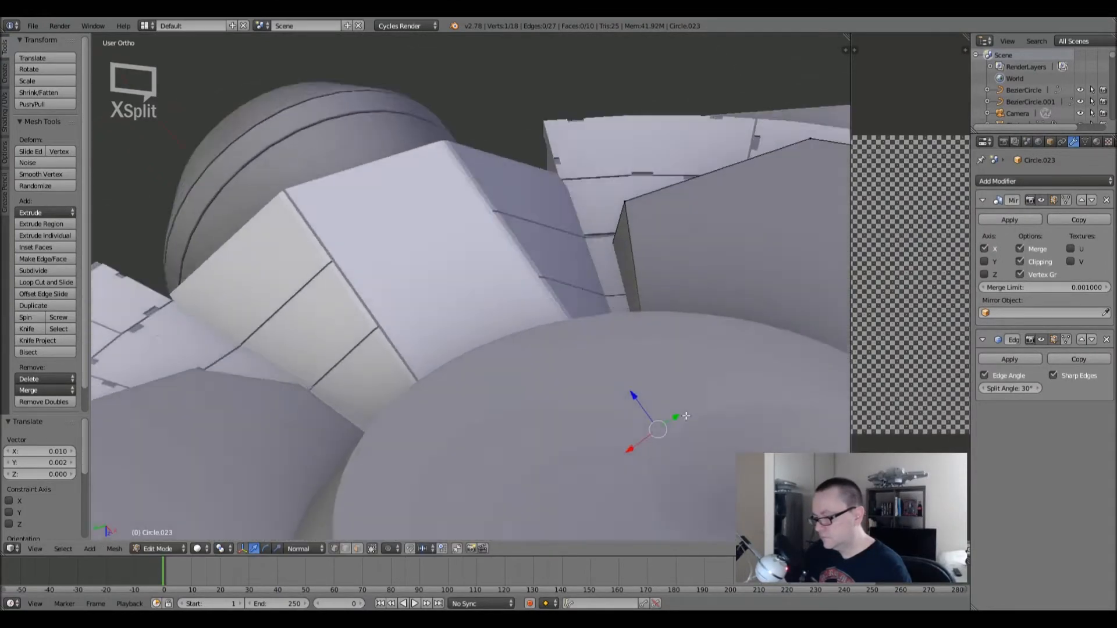
{"action": "key", "text": "g"}
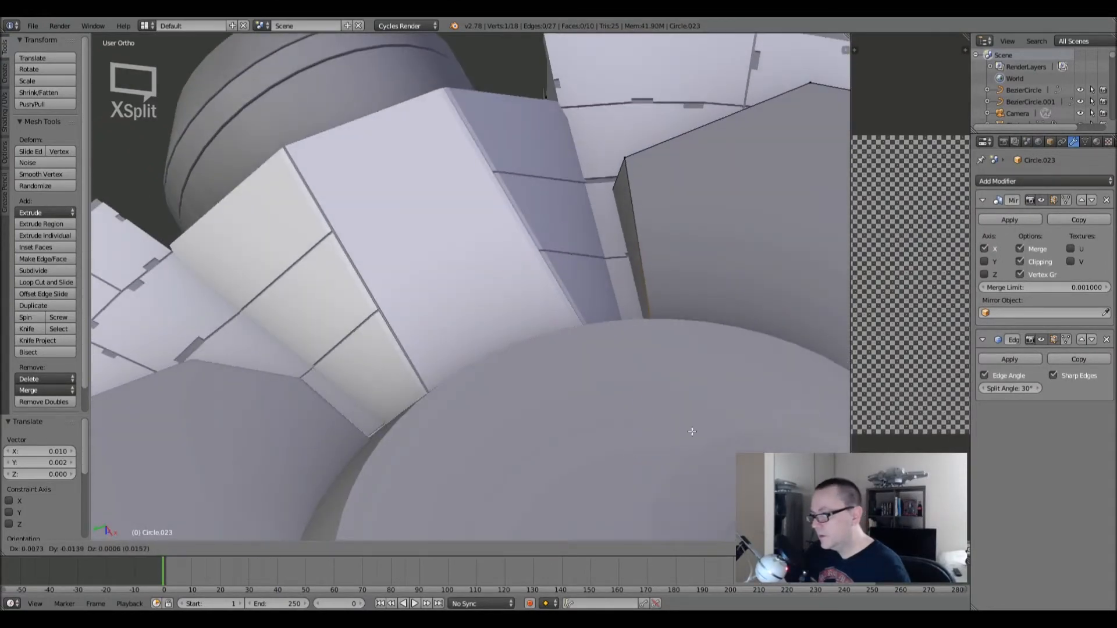
{"action": "key", "text": "Escape"}
{"action": "key", "text": "ctrl+KP_7"}
{"action": "key", "text": "a"}
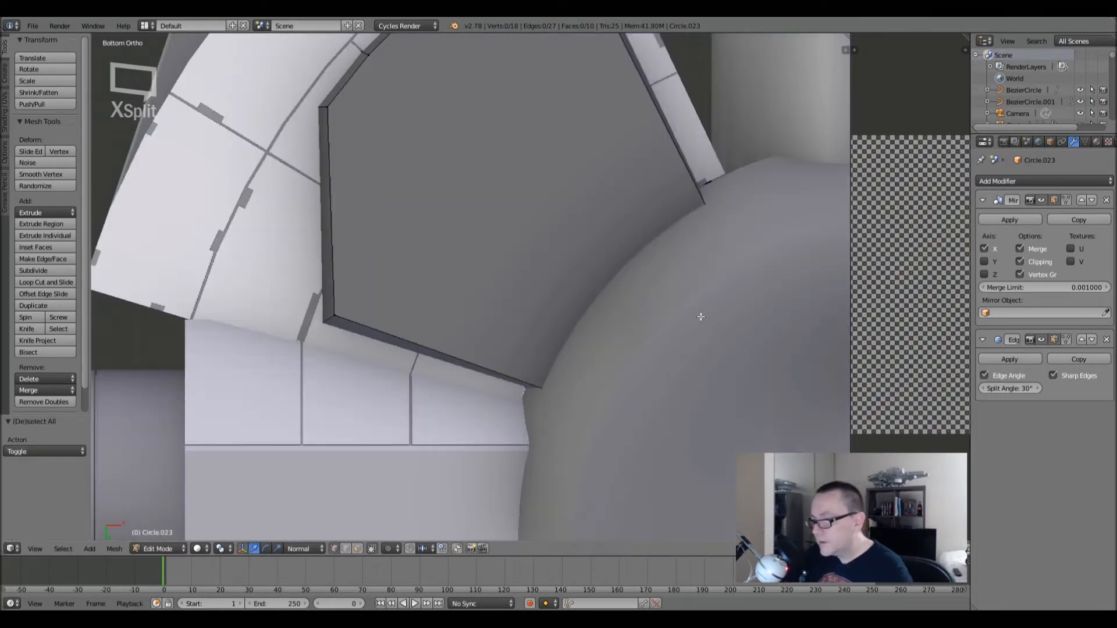
- Move the bottom face's inner corner vertex nearest the long cylinder by about -0.011 in X and 0.009 in Y
{"action": "scroll", "coordinate": [700, 316], "scroll_direction": "down", "scroll_amount": 5}
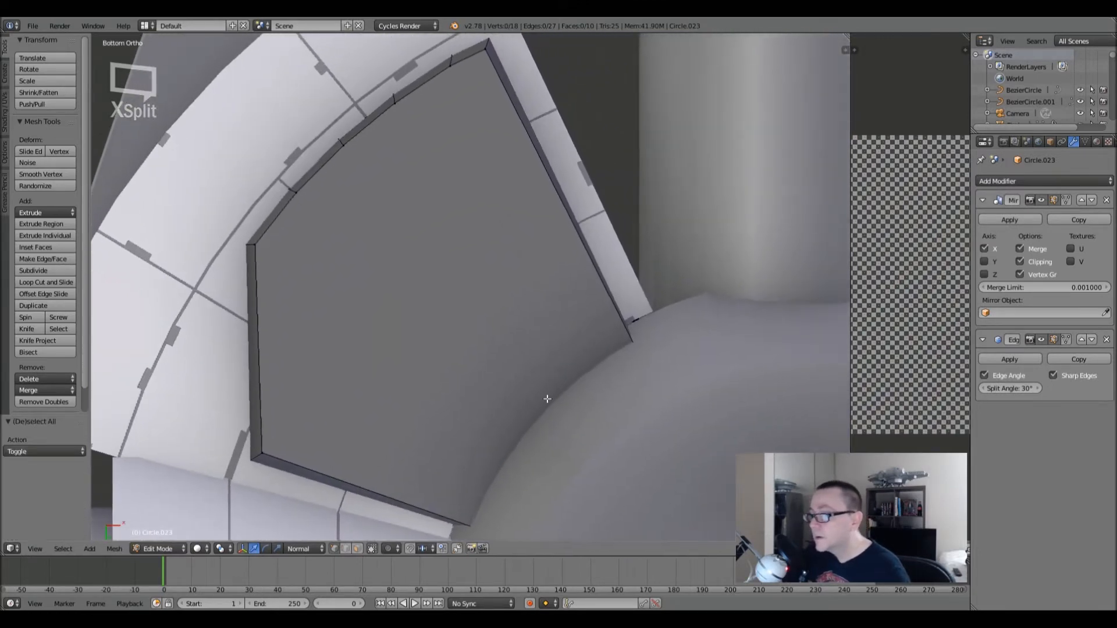
{"action": "key", "text": "z"}
{"action": "right_click", "coordinate": [656, 391]}
{"action": "key", "text": "z"}
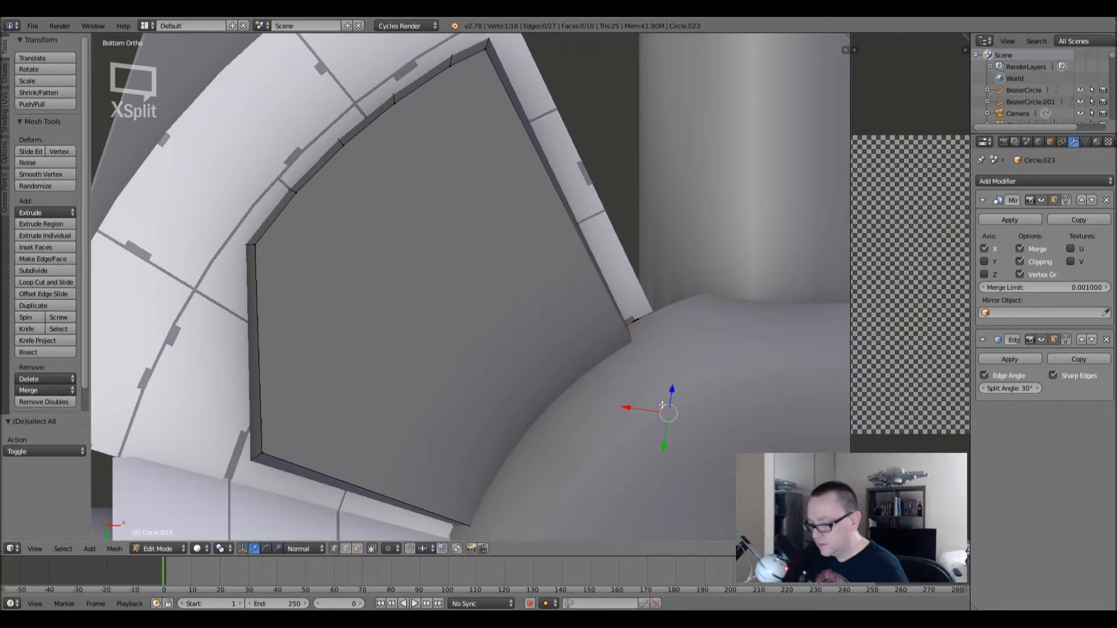
{"action": "key", "text": "g"}
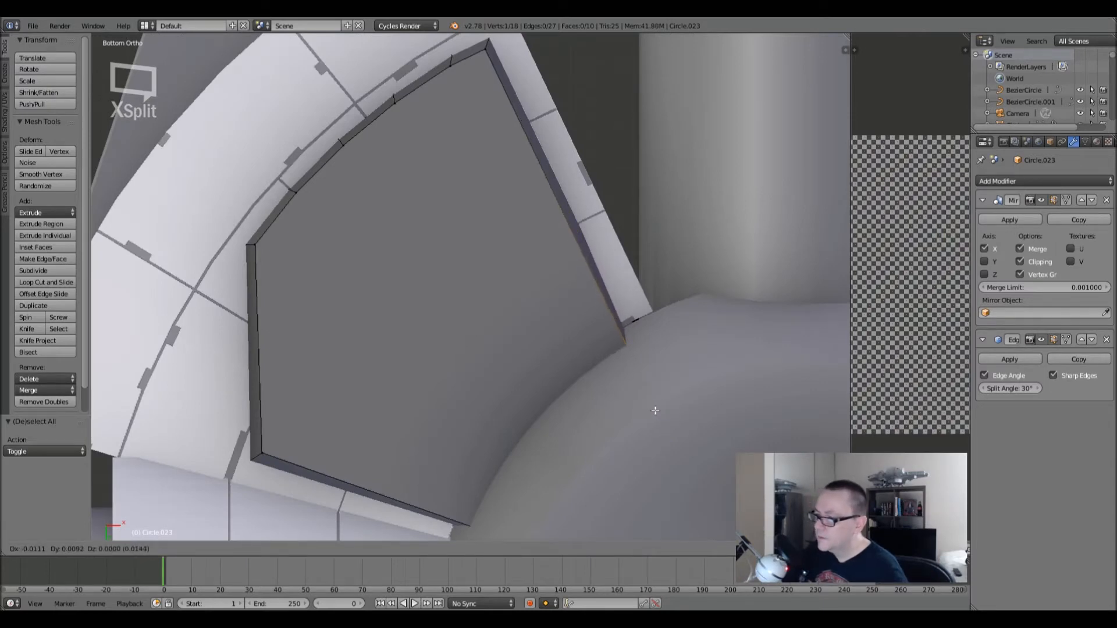
{"action": "left_click", "coordinate": [655, 411]}
{"action": "key", "text": "Tab"}
{"action": "scroll", "coordinate": [655, 410], "scroll_direction": "down", "scroll_amount": 3}
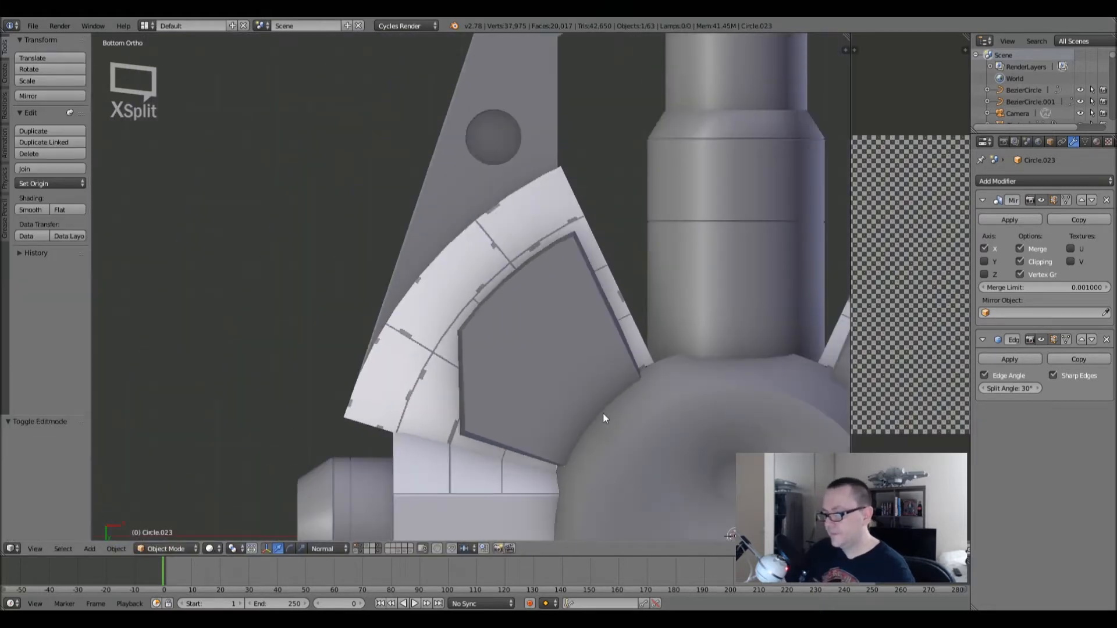
{"action": "scroll", "coordinate": [580, 424], "scroll_direction": "up", "scroll_amount": 2}
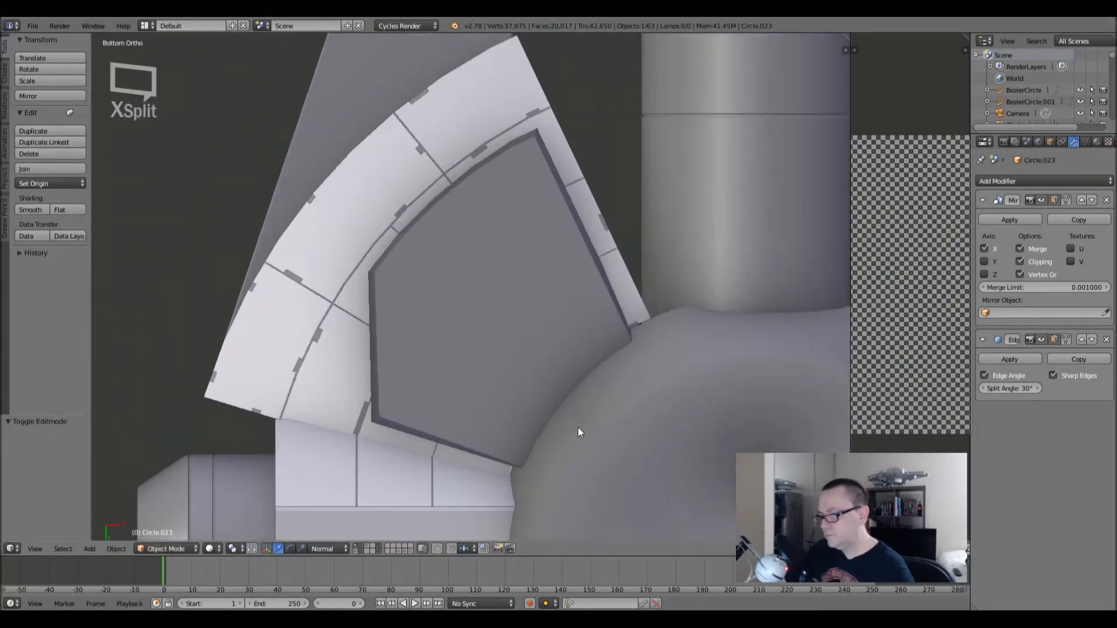
{"action": "key", "text": "Tab"}
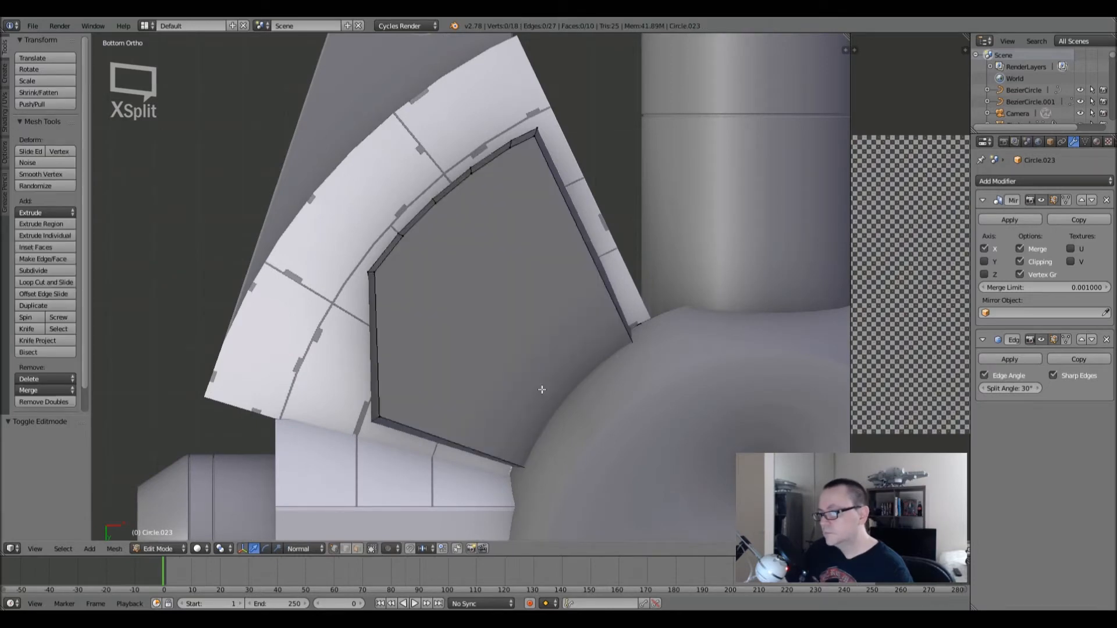
{"action": "key", "text": "Tab"}
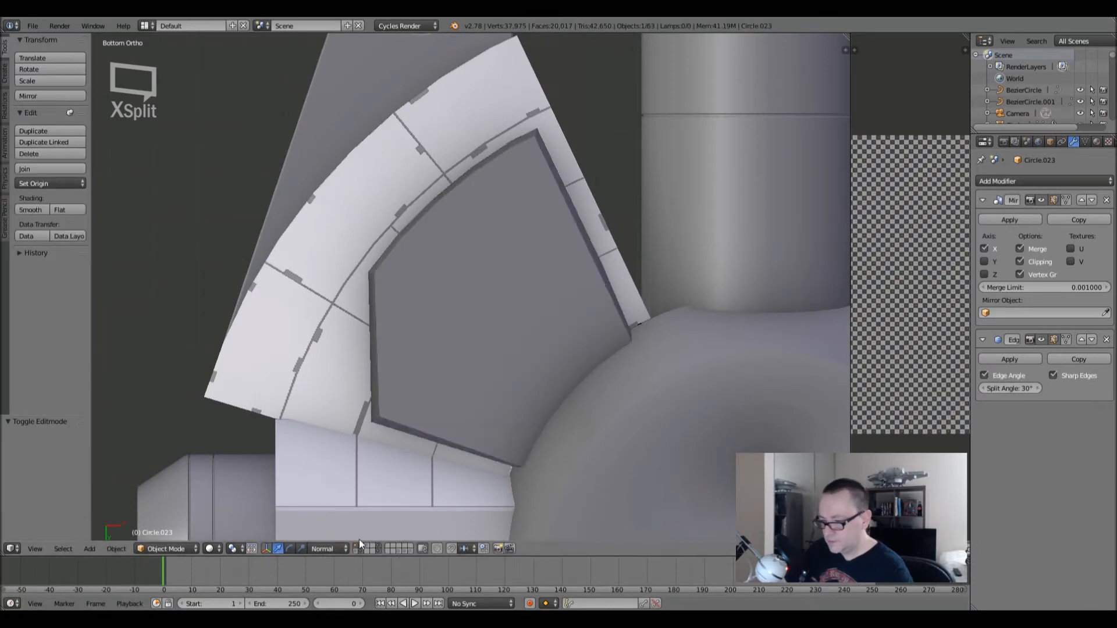
- Bevel the bottom face's border and the panel's three outer vertical corner edges with one segment and an offset of about 0.003
{"action": "key", "text": "Tab"}
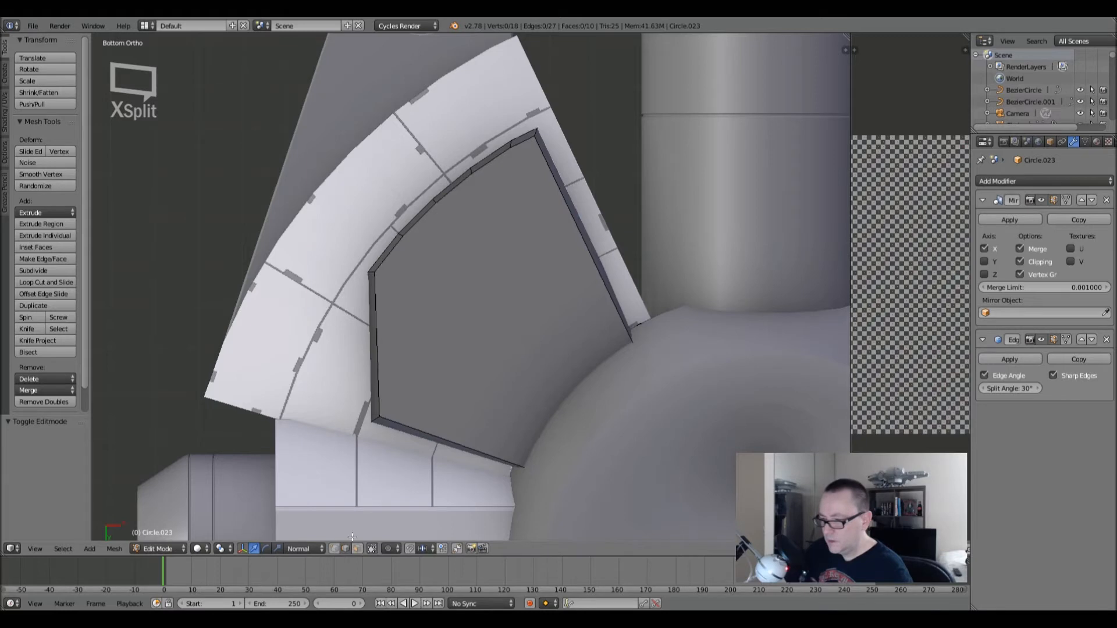
{"action": "right_click", "coordinate": [382, 393]}
{"action": "right_click", "coordinate": [375, 419], "text": "shift"}
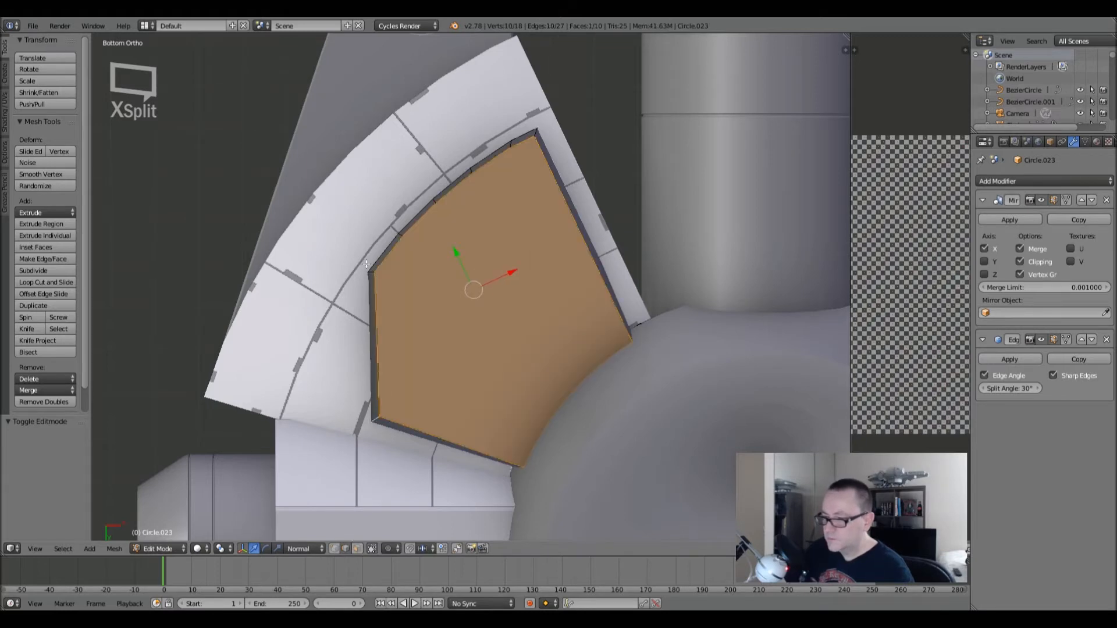
{"action": "scroll", "coordinate": [377, 280], "scroll_direction": "up", "scroll_amount": 6}
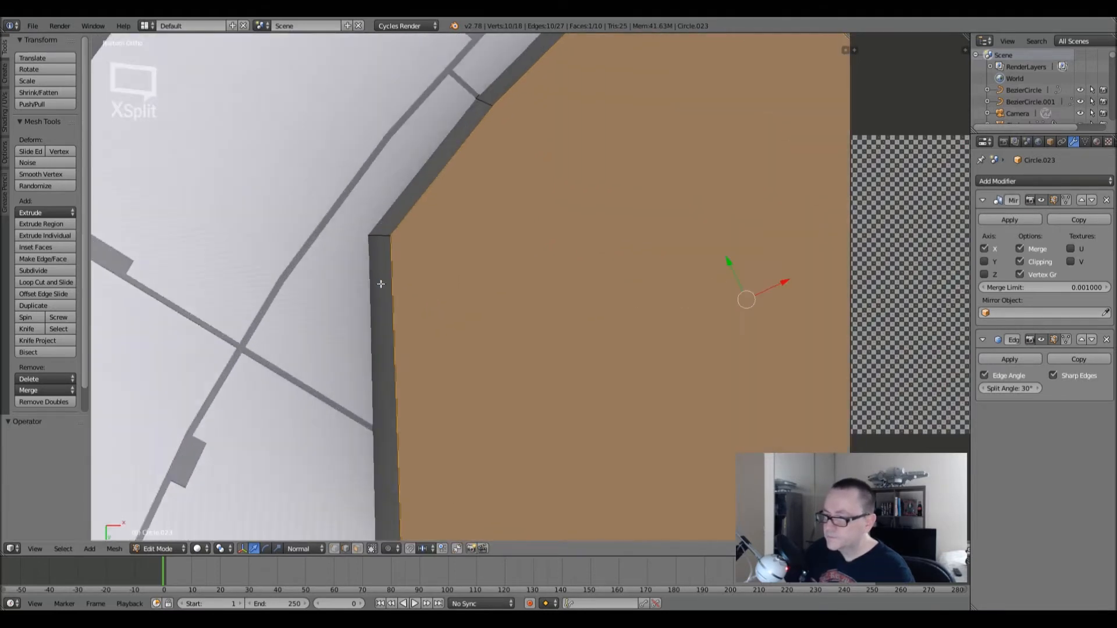
{"action": "right_click", "coordinate": [381, 228], "text": "shift"}
{"action": "scroll", "coordinate": [397, 241], "scroll_direction": "down", "scroll_amount": 7}
{"action": "middle_click_drag", "start_coordinate": [476, 232], "coordinate": [446, 284], "text": "shift"}
{"action": "middle_click_drag", "start_coordinate": [445, 285], "coordinate": [446, 348]}
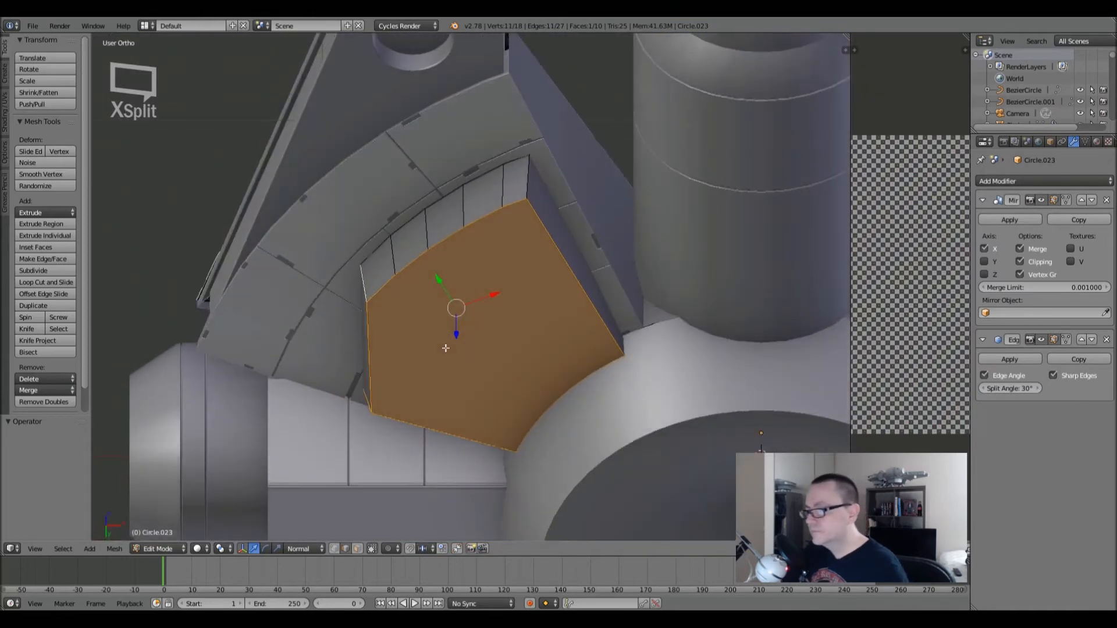
{"action": "right_click", "coordinate": [510, 215], "text": "shift"}
{"action": "middle_click_drag", "start_coordinate": [542, 252], "coordinate": [544, 293]}
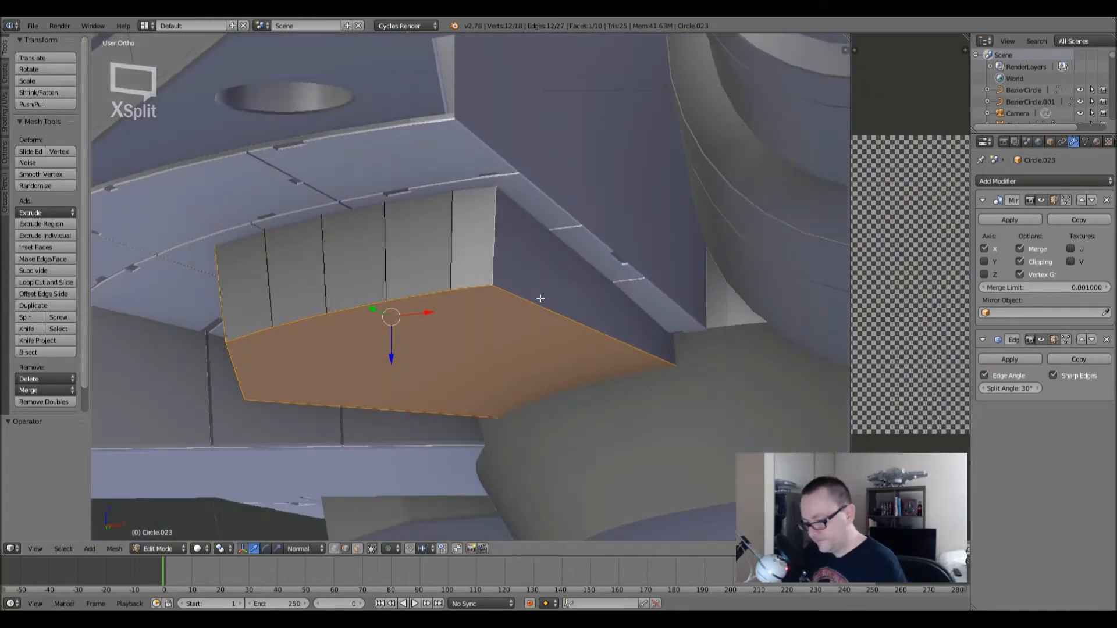
{"action": "key", "text": "ctrl+b"}
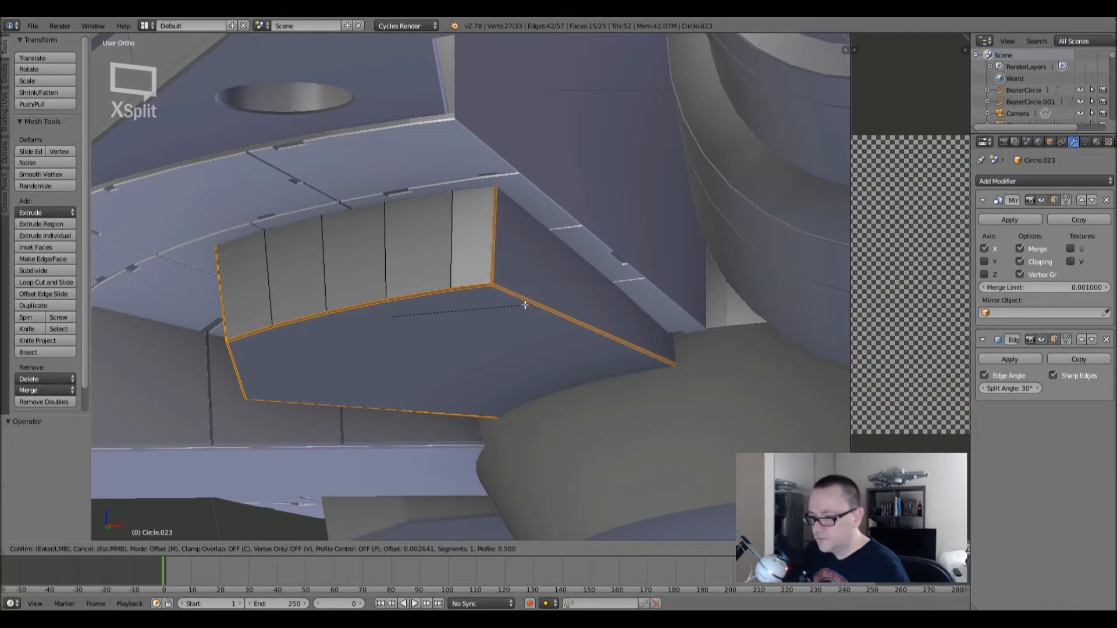
{"action": "left_click", "coordinate": [523, 306]}
- Apply smooth shading to the mirrored underside panels in Object Mode
{"action": "key", "text": "Tab"}
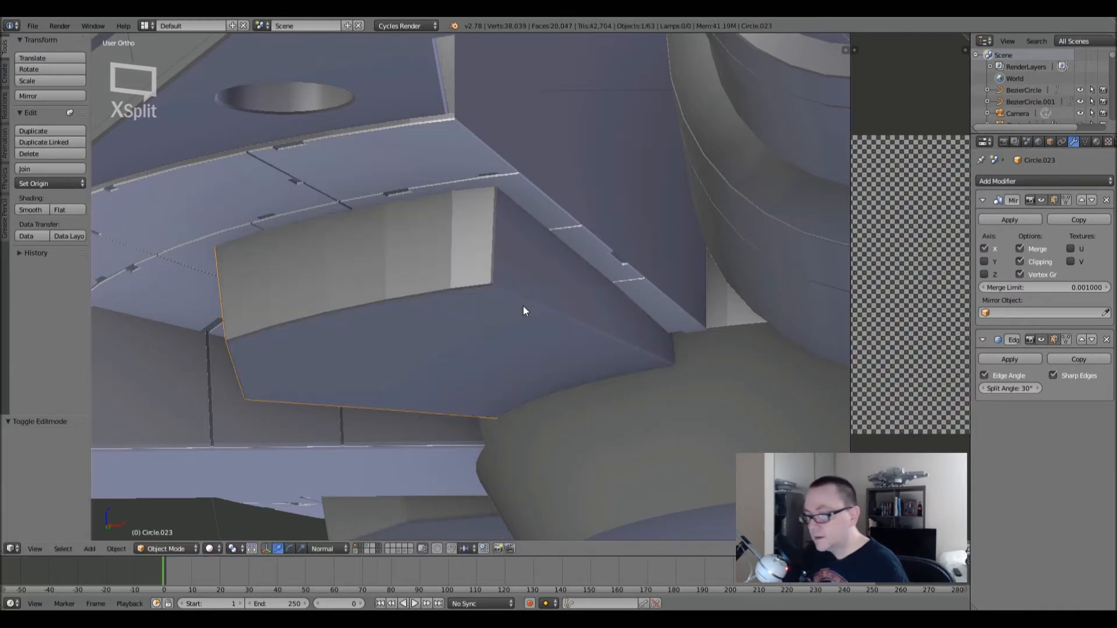
{"action": "left_click", "coordinate": [35, 208]}
{"action": "scroll", "coordinate": [416, 292], "scroll_direction": "down", "scroll_amount": 2}
{"action": "mouse_move", "coordinate": [416, 292]}
{"action": "middle_mouse_down"}
{"action": "mouse_move", "coordinate": [491, 293]}
{"action": "mouse_move", "coordinate": [514, 307]}
{"action": "mouse_move", "coordinate": [494, 270]}
{"action": "middle_mouse_up"}
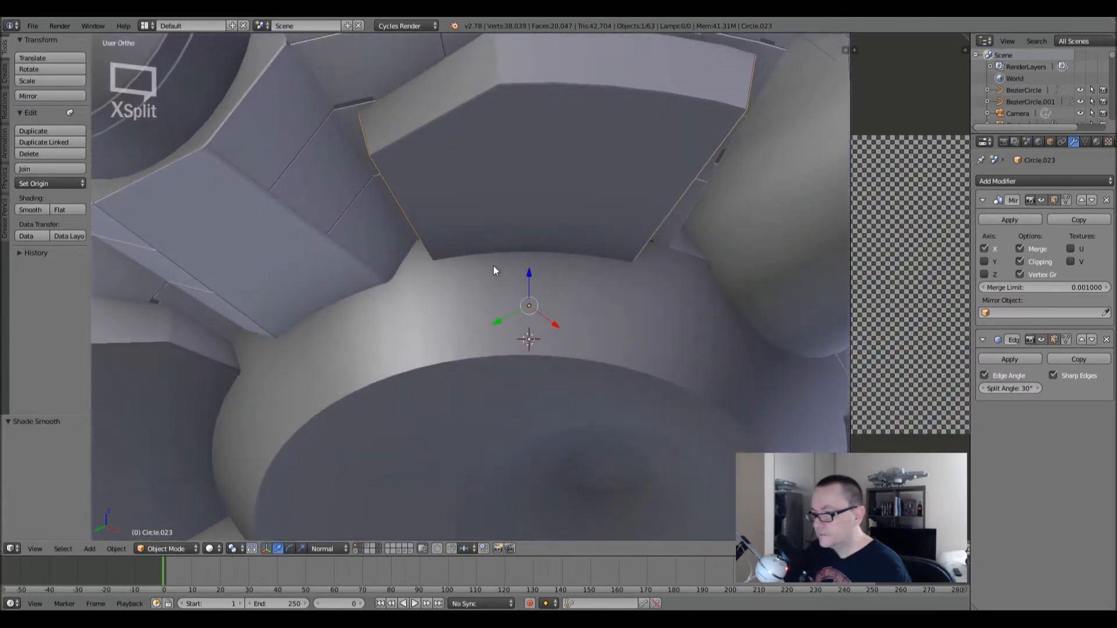
- Check the curved-edge underside panel's mesh in Edit Mode and reapply smooth shading to the object
{"action": "key", "text": "Tab"}
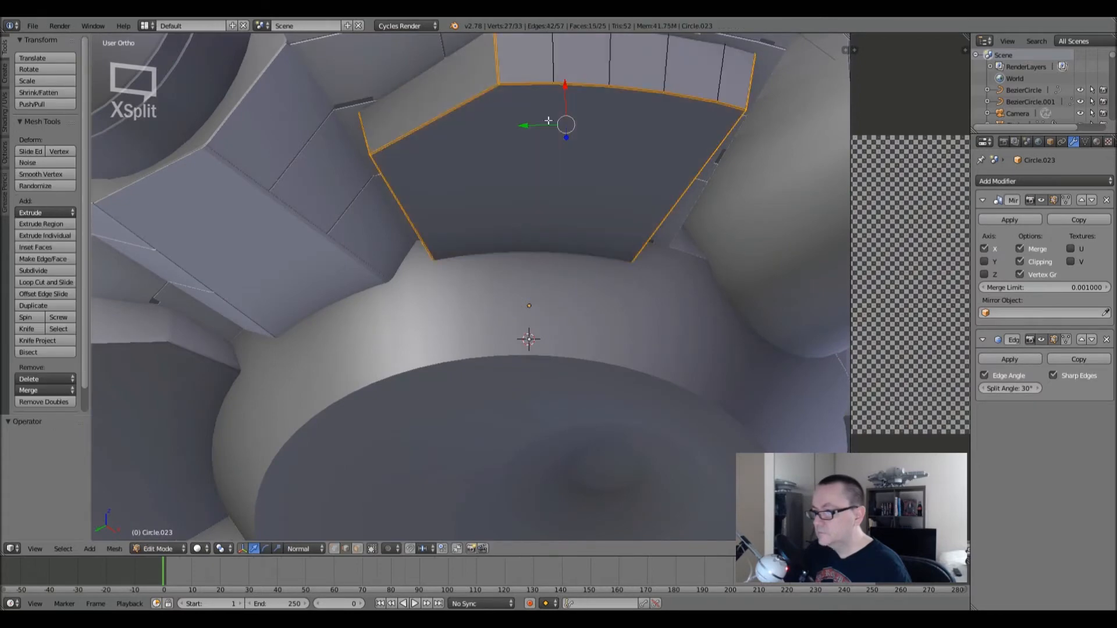
{"action": "middle_click_drag", "start_coordinate": [554, 140], "coordinate": [541, 254]}
{"action": "key", "text": "Tab"}
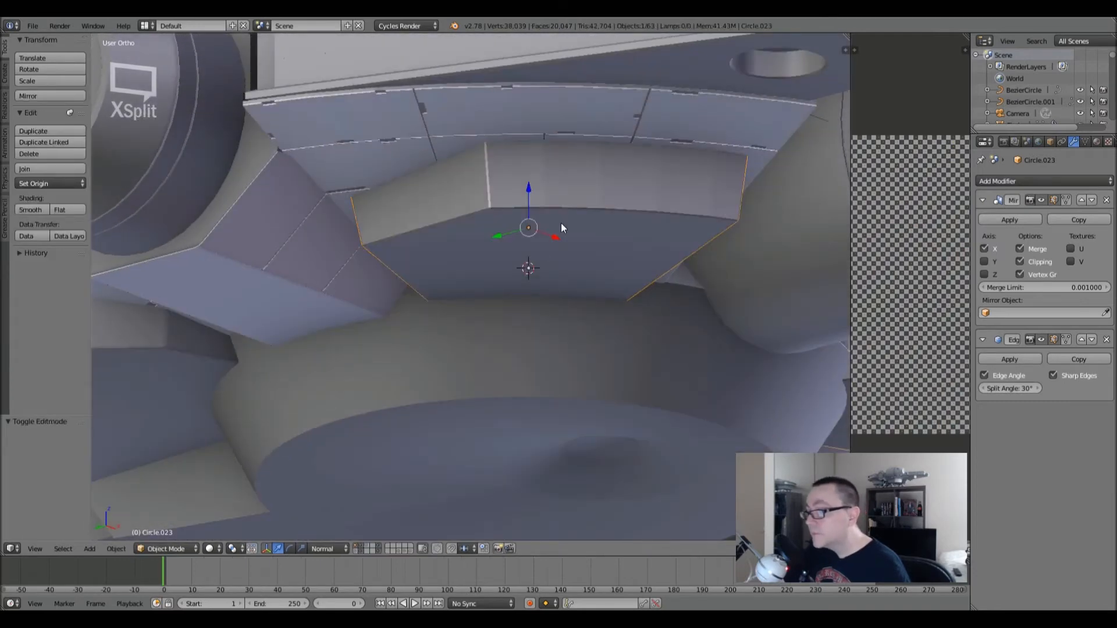
{"action": "left_click", "coordinate": [22, 211]}
{"action": "middle_click_drag", "start_coordinate": [104, 216], "coordinate": [404, 264]}
{"action": "key", "text": "a"}
- Lower the upper vertices of the angular underside panel (Cube.004) by about 0.058 along global Z
{"action": "scroll", "coordinate": [507, 225], "scroll_direction": "down", "scroll_amount": 5}
{"action": "key", "text": "KP_3"}
{"action": "key", "text": "ctrl+KP_3"}
{"action": "right_click", "coordinate": [365, 262]}
{"action": "key", "text": "Tab"}
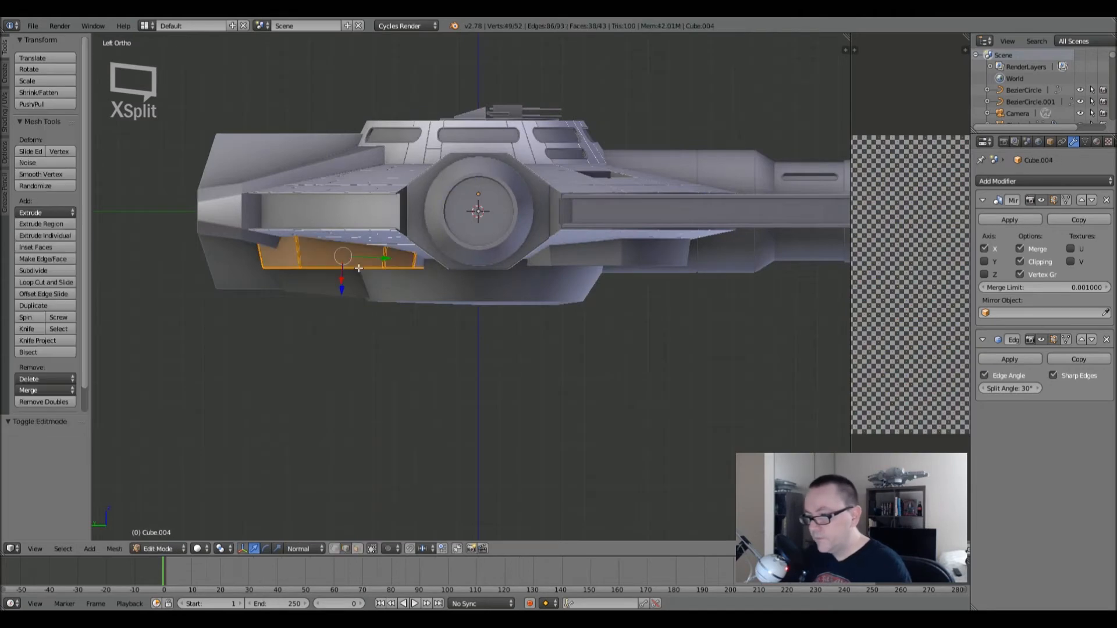
{"action": "scroll", "coordinate": [359, 268], "scroll_direction": "up", "scroll_amount": 4}
{"action": "key", "text": "z"}
{"action": "middle_click_drag", "start_coordinate": [355, 242], "coordinate": [411, 270], "text": "shift"}
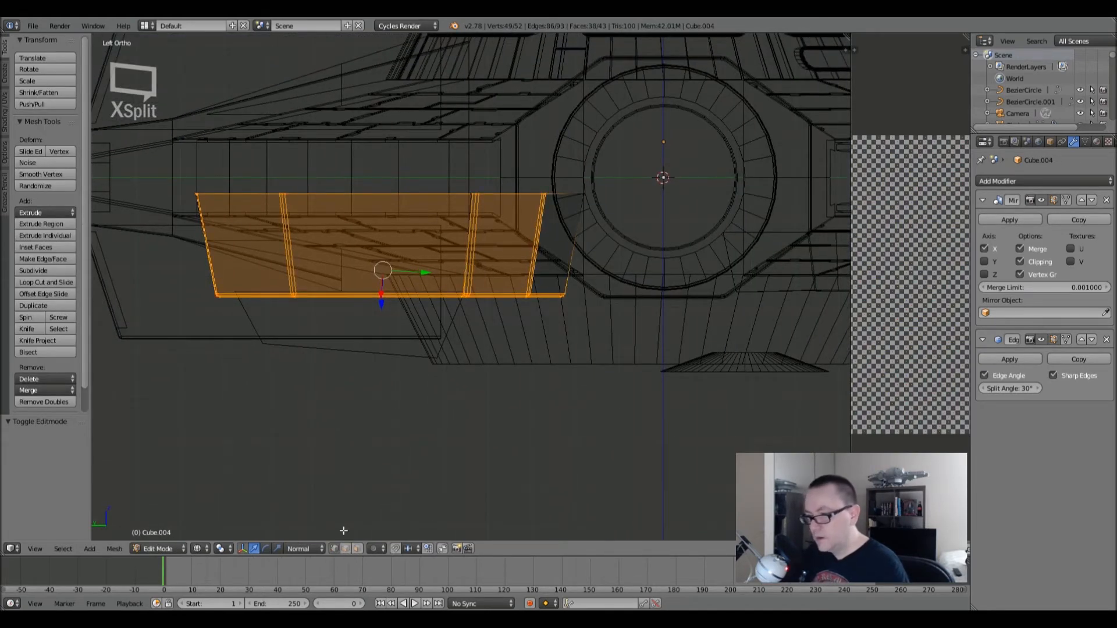
{"action": "key", "text": "a"}
{"action": "key", "text": "b"}
{"action": "mouse_move", "coordinate": [156, 161]}
{"action": "left_mouse_down"}
{"action": "mouse_move", "coordinate": [586, 201]}
{"action": "mouse_move", "coordinate": [669, 220]}
{"action": "left_mouse_up"}
{"action": "key", "text": "z"}
{"action": "scroll", "coordinate": [492, 245], "scroll_direction": "up", "scroll_amount": 2}
{"action": "middle_click_drag", "start_coordinate": [388, 204], "coordinate": [517, 200], "text": "shift"}
{"action": "scroll", "coordinate": [495, 192], "scroll_direction": "down", "scroll_amount": 1}
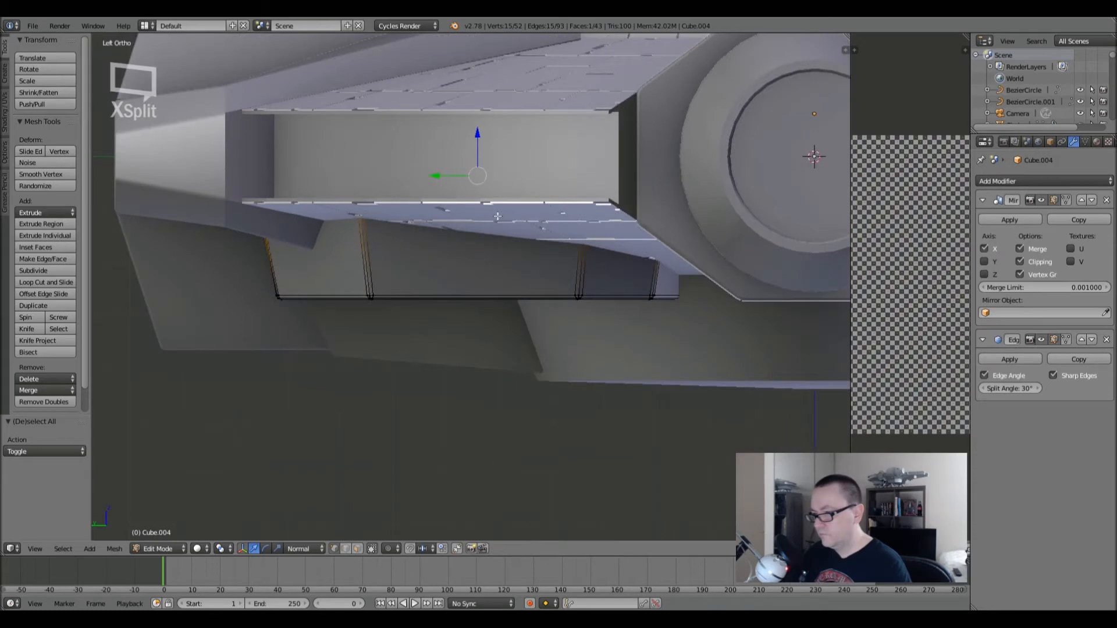
{"action": "key", "text": "ctrl+KP_7"}
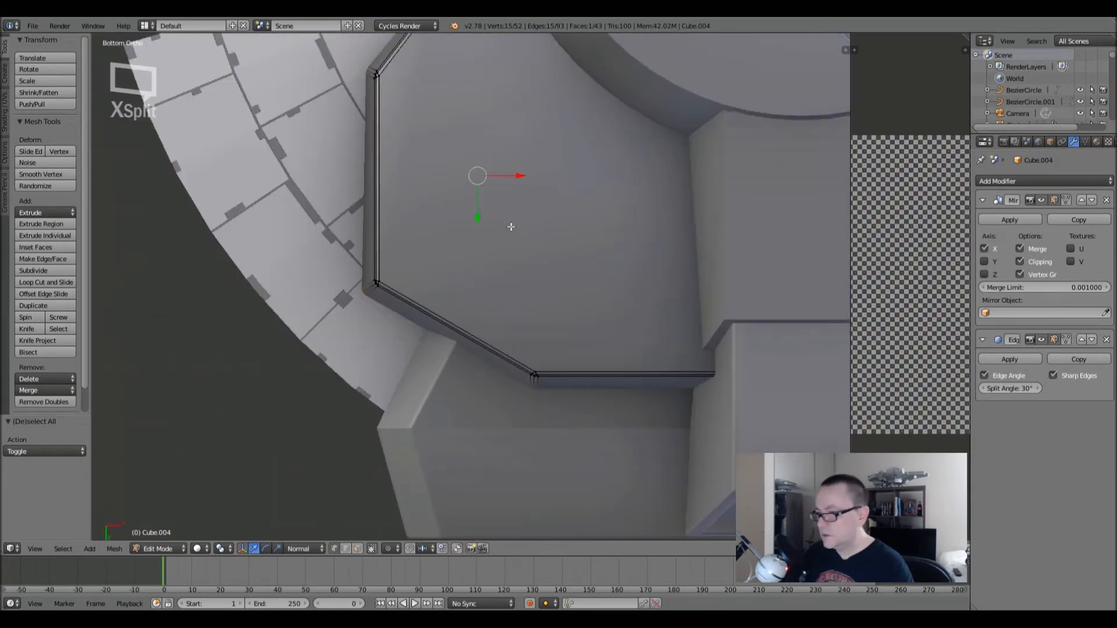
{"action": "scroll", "coordinate": [511, 227], "scroll_direction": "down", "scroll_amount": 1}
{"action": "middle_click_drag", "start_coordinate": [574, 237], "coordinate": [417, 141], "text": "shift"}
{"action": "key", "text": "g"}
{"action": "key", "text": "z"}
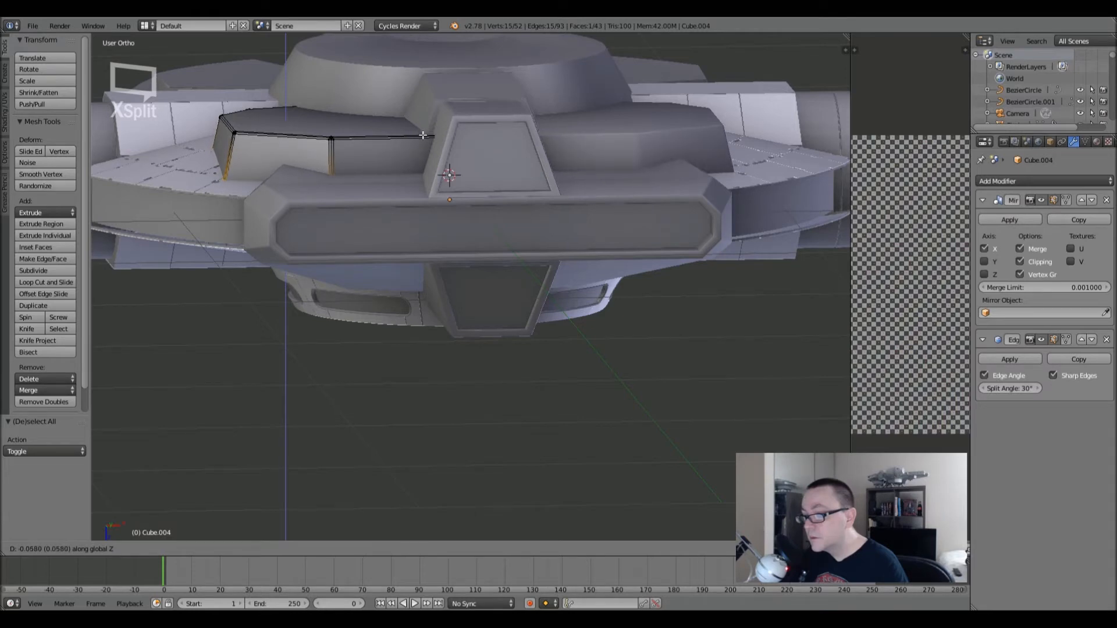
{"action": "left_click", "coordinate": [423, 135]}
{"action": "key", "text": "Tab"}
- Raise all bottom-face vertices of the angular underside panel (Cube.004) by about 0.004 along global Z
{"action": "scroll", "coordinate": [483, 137], "scroll_direction": "down", "scroll_amount": 3}
{"action": "mouse_move", "coordinate": [484, 138]}
{"action": "middle_mouse_down"}
{"action": "mouse_move", "coordinate": [471, 270]}
{"action": "mouse_move", "coordinate": [496, 152]}
{"action": "mouse_move", "coordinate": [525, 205]}
{"action": "mouse_move", "coordinate": [491, 159]}
{"action": "middle_mouse_up"}
{"action": "scroll", "coordinate": [480, 190], "scroll_direction": "up", "scroll_amount": 3}
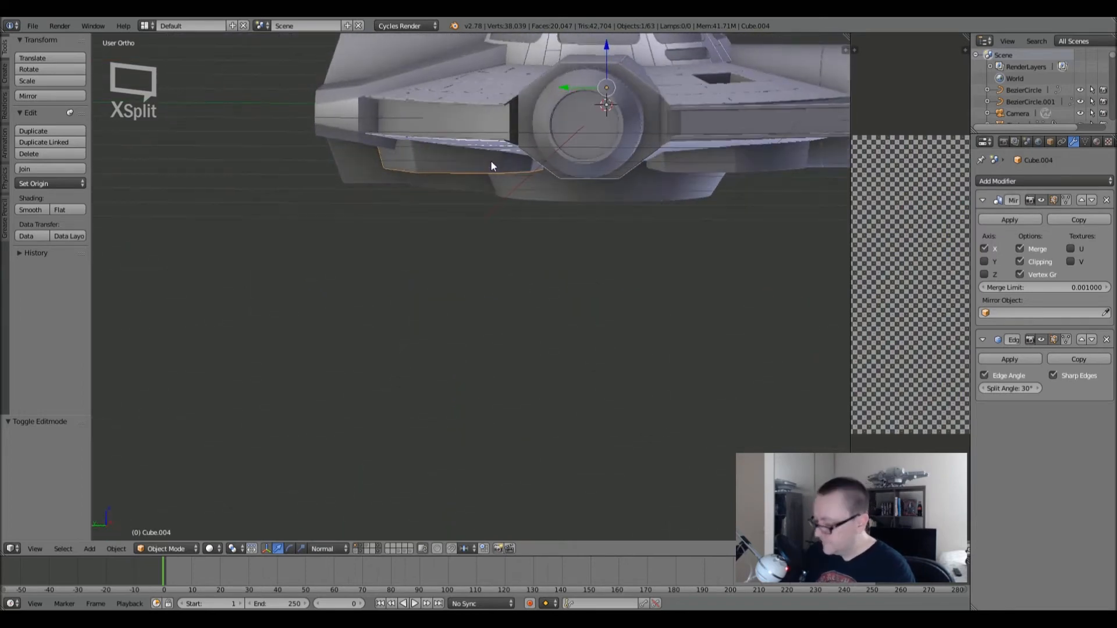
{"action": "key", "text": "KP_3"}
{"action": "key", "text": "a"}
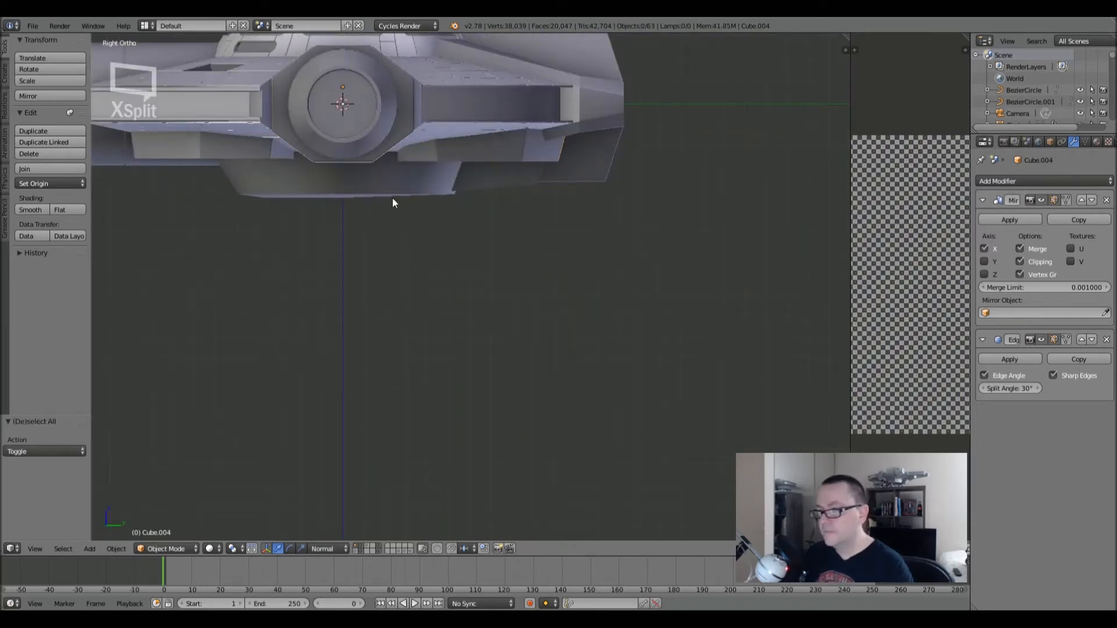
{"action": "middle_click_drag", "start_coordinate": [394, 204], "coordinate": [458, 243], "text": "shift"}
{"action": "scroll", "coordinate": [500, 198], "scroll_direction": "up", "scroll_amount": 4}
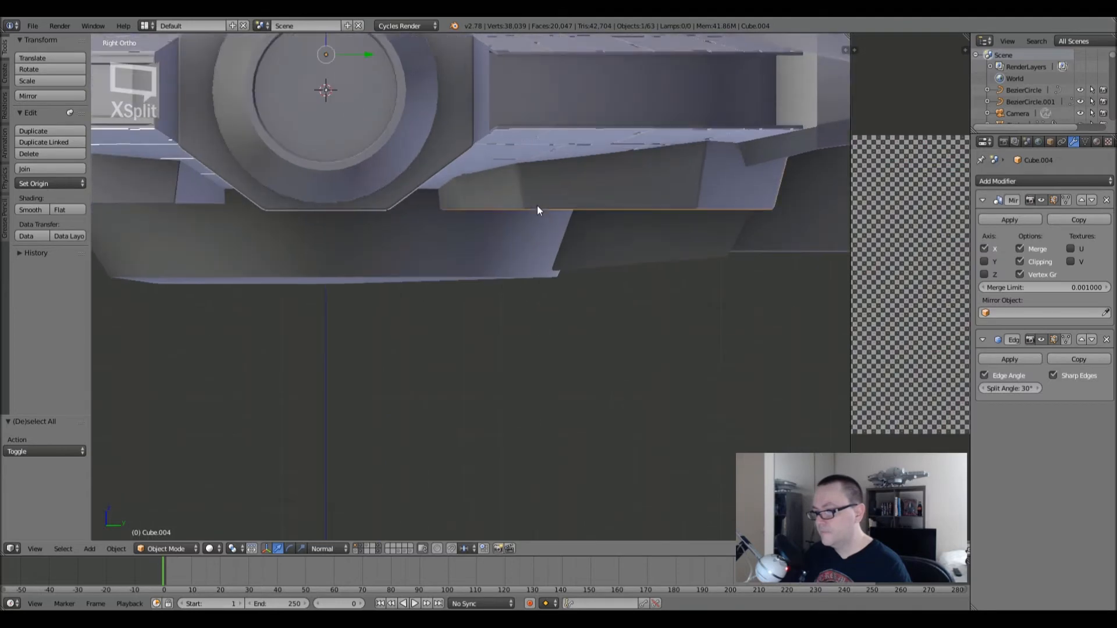
{"action": "key", "text": "Tab"}
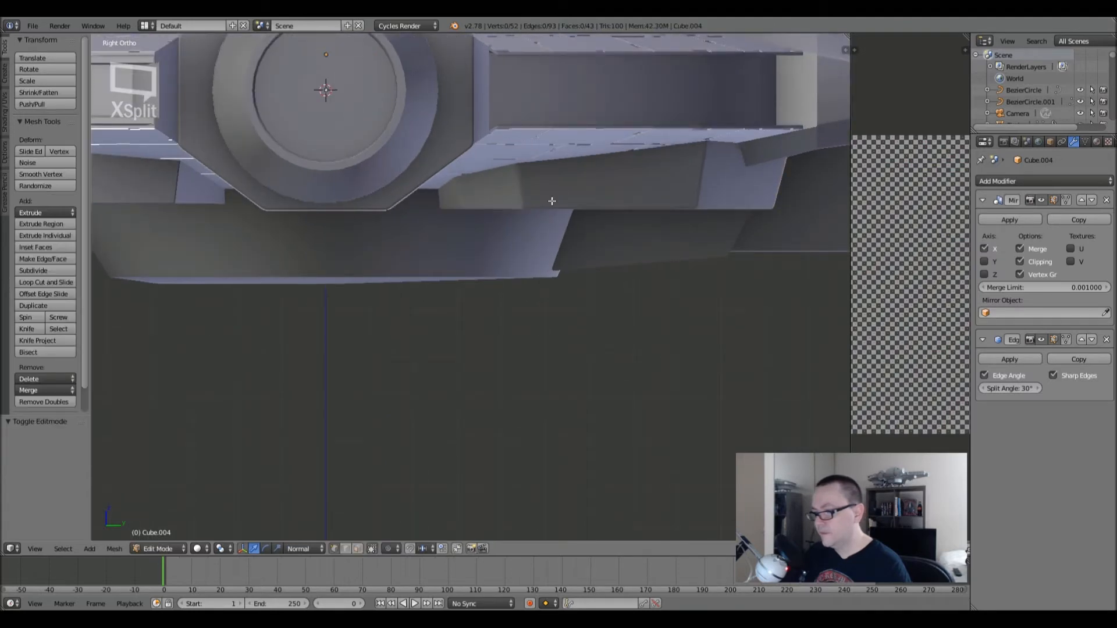
{"action": "key", "text": "z"}
{"action": "key", "text": "a"}
{"action": "key", "text": "a"}
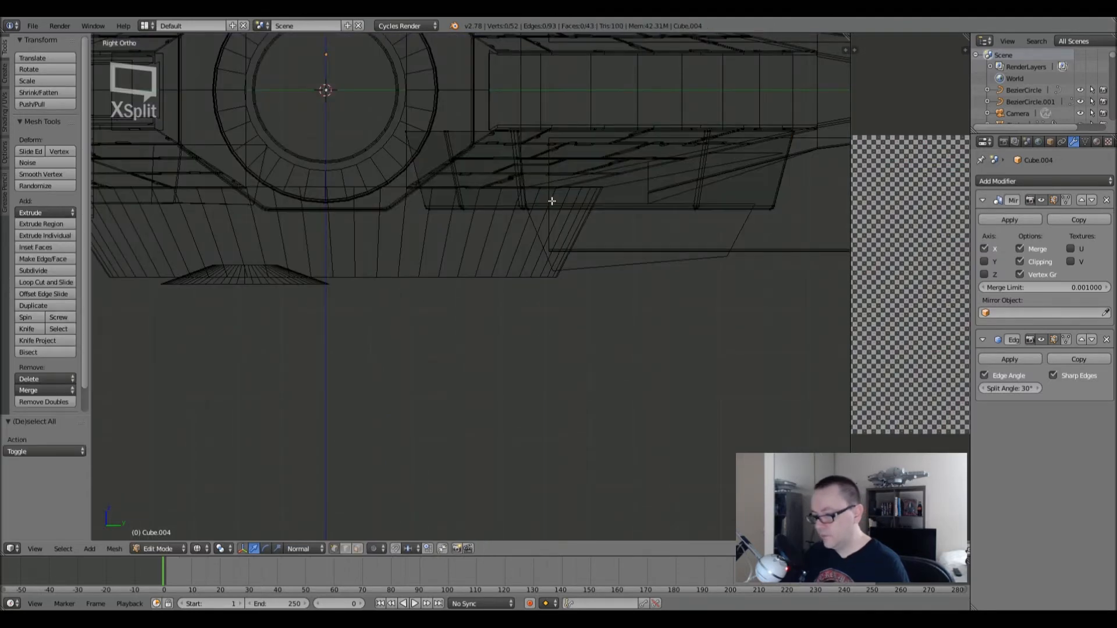
{"action": "left_click_drag", "start_coordinate": [380, 181], "coordinate": [847, 259]}
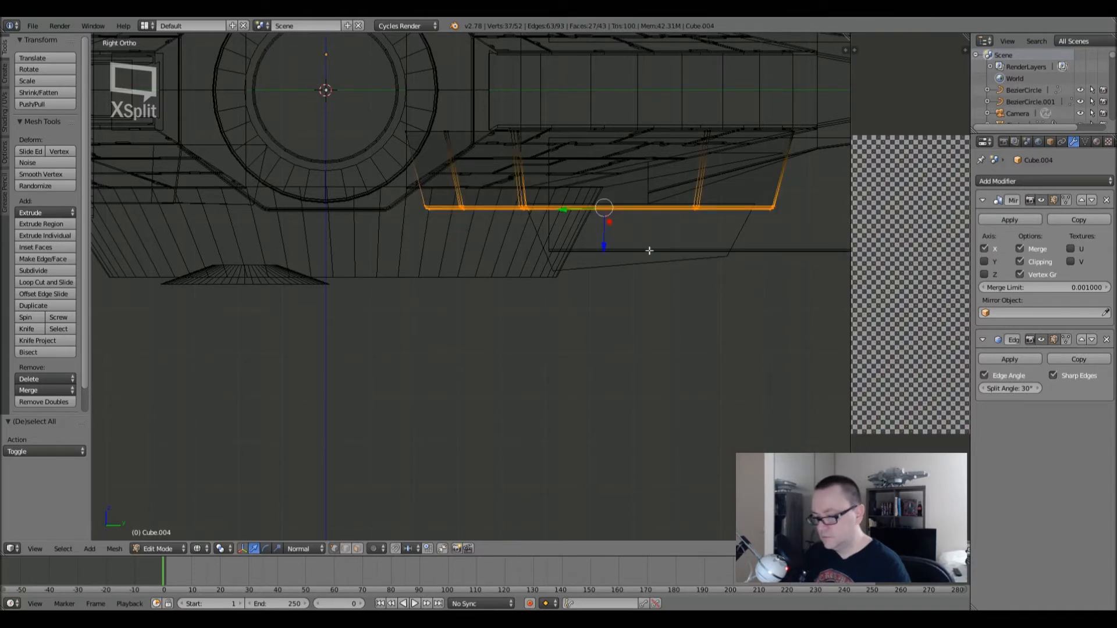
{"action": "key", "text": "z"}
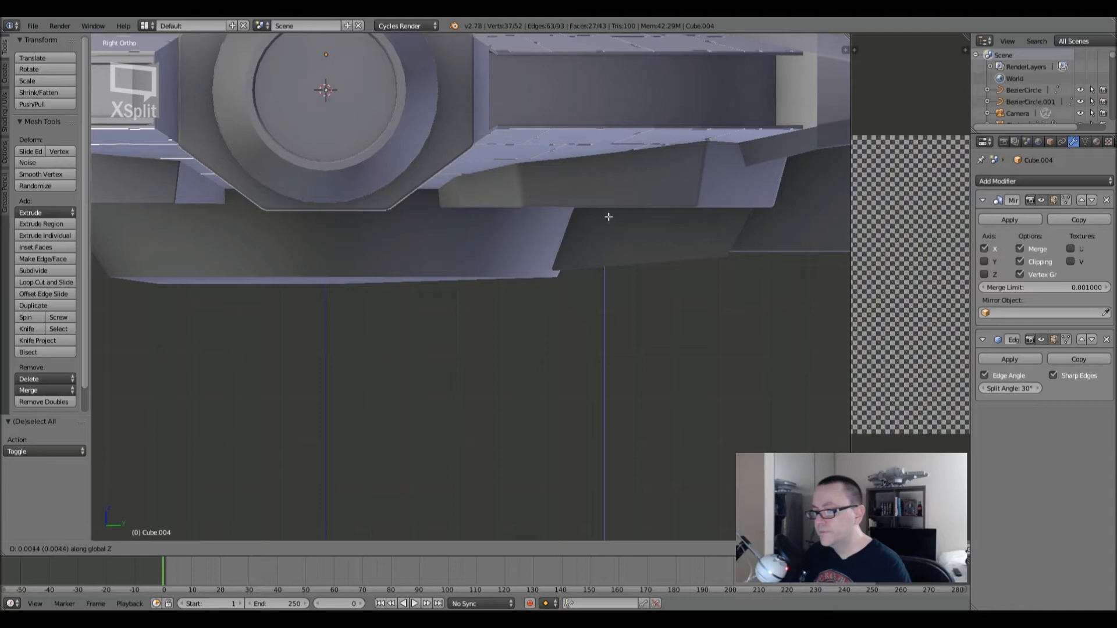
{"action": "left_click", "coordinate": [608, 216]}
{"action": "key", "text": "Tab"}
{"action": "scroll", "coordinate": [608, 210], "scroll_direction": "down", "scroll_amount": 3}
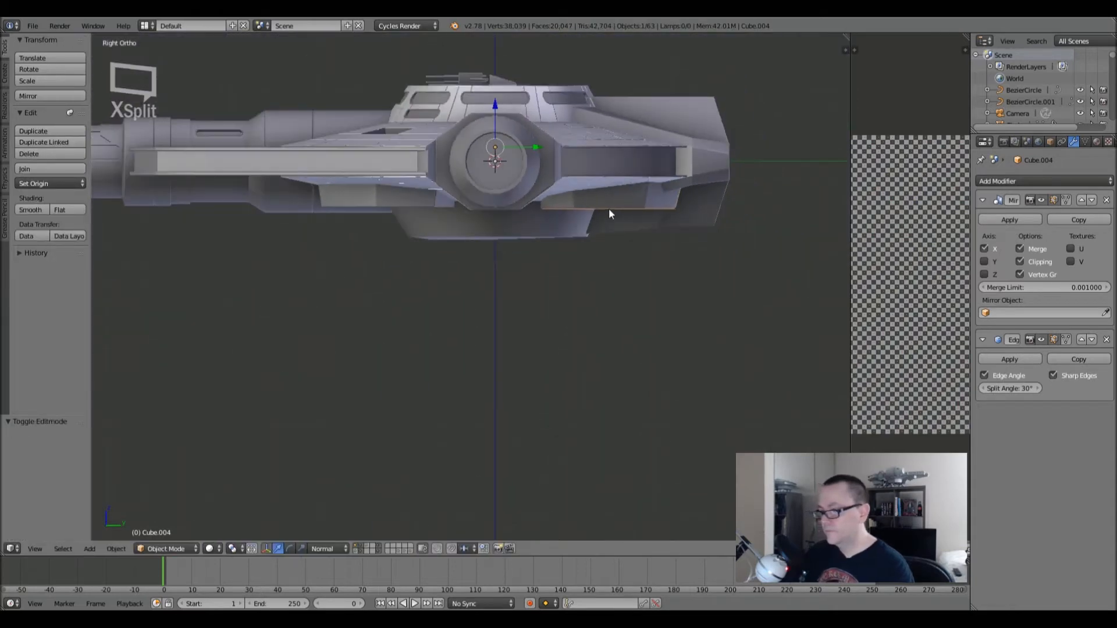
{"action": "key", "text": "a"}
- Lower all bottom-face vertices of the curved-edge underside panel (Circle.023) by about 0.007 along global Z
{"action": "middle_click_drag", "start_coordinate": [492, 254], "coordinate": [424, 183]}
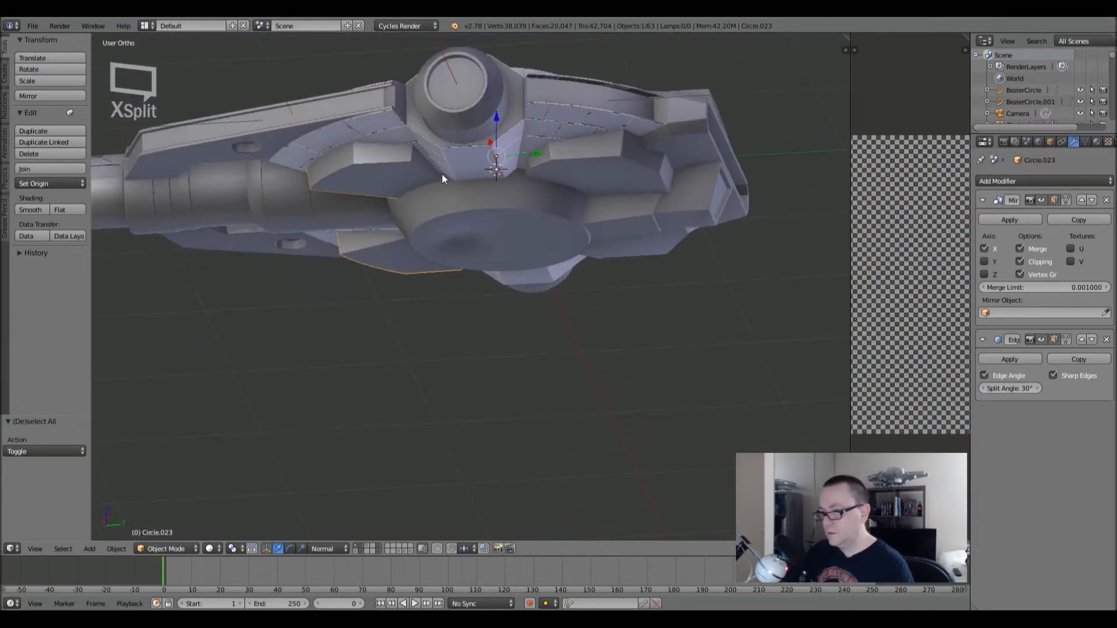
{"action": "key", "text": "Tab"}
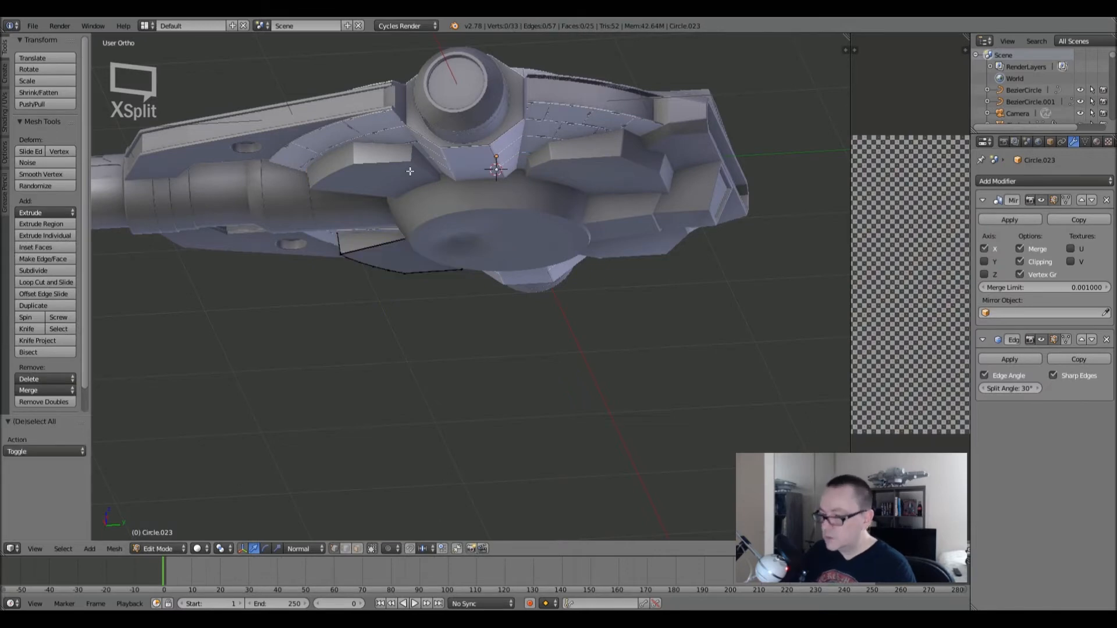
{"action": "key", "text": "ctrl+KP_3"}
{"action": "key", "text": "z"}
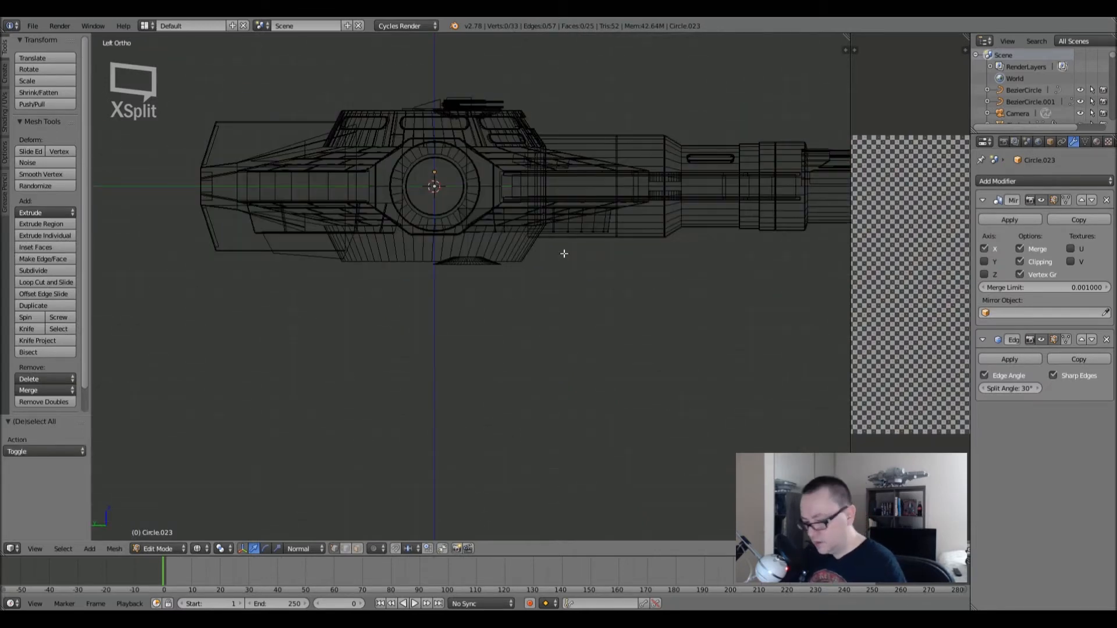
{"action": "left_click_drag", "start_coordinate": [445, 228], "coordinate": [736, 276]}
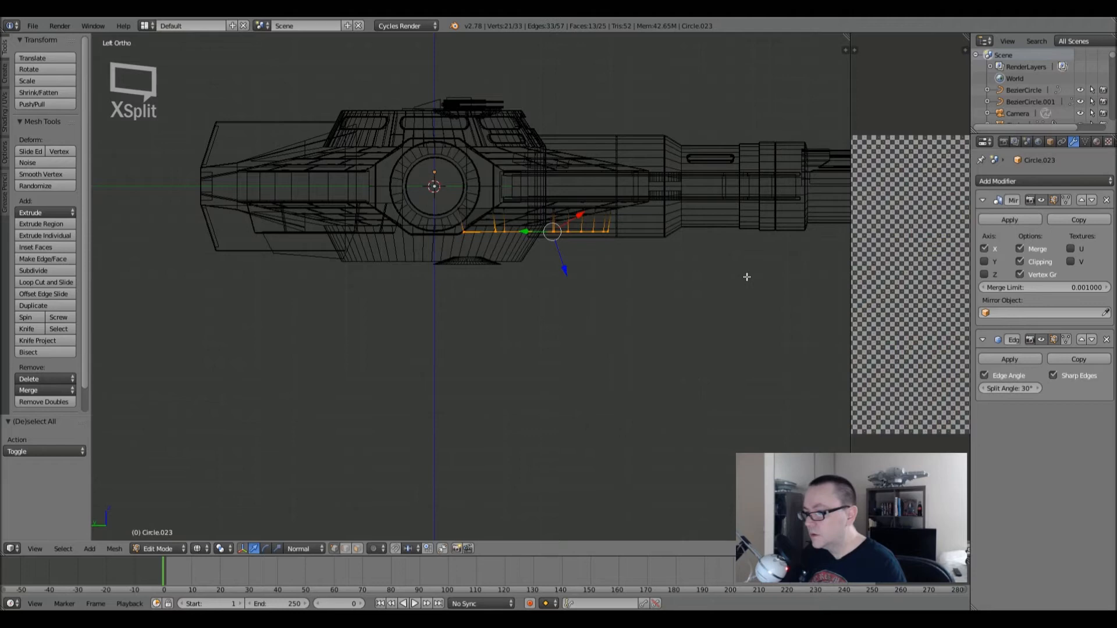
{"action": "key", "text": "z"}
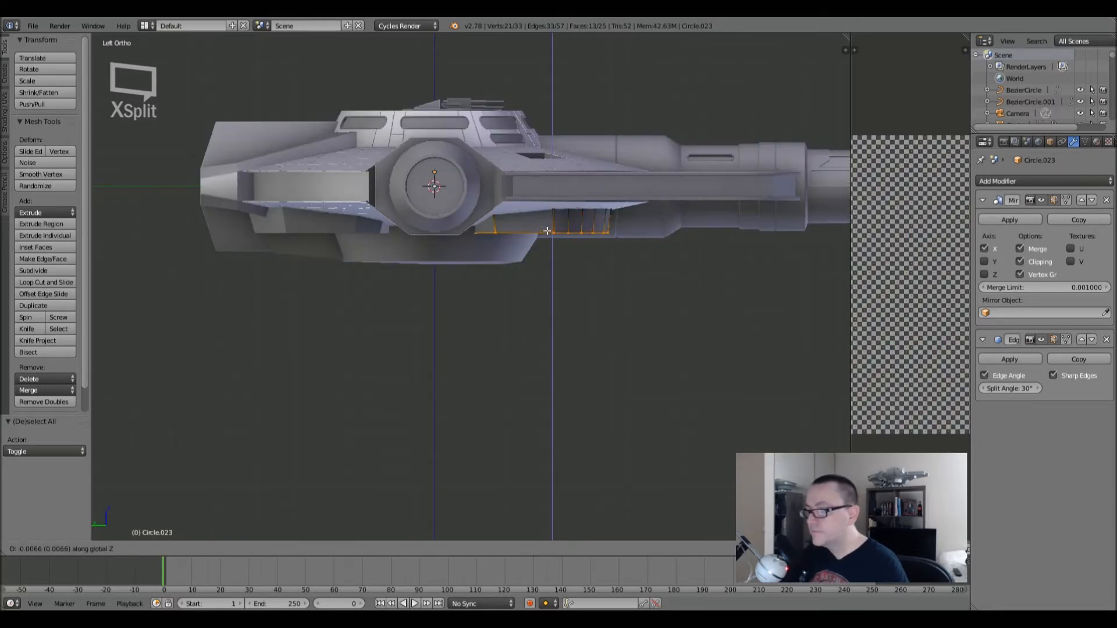
{"action": "left_click", "coordinate": [547, 231]}
{"action": "key", "text": "Tab"}
- Move the bottom-face vertices of the angular underside panel (Cube.004) by about -0.005 along global Z
{"action": "right_click", "coordinate": [365, 236]}
{"action": "key", "text": "Tab"}
{"action": "key", "text": "z"}
{"action": "key", "text": "a"}
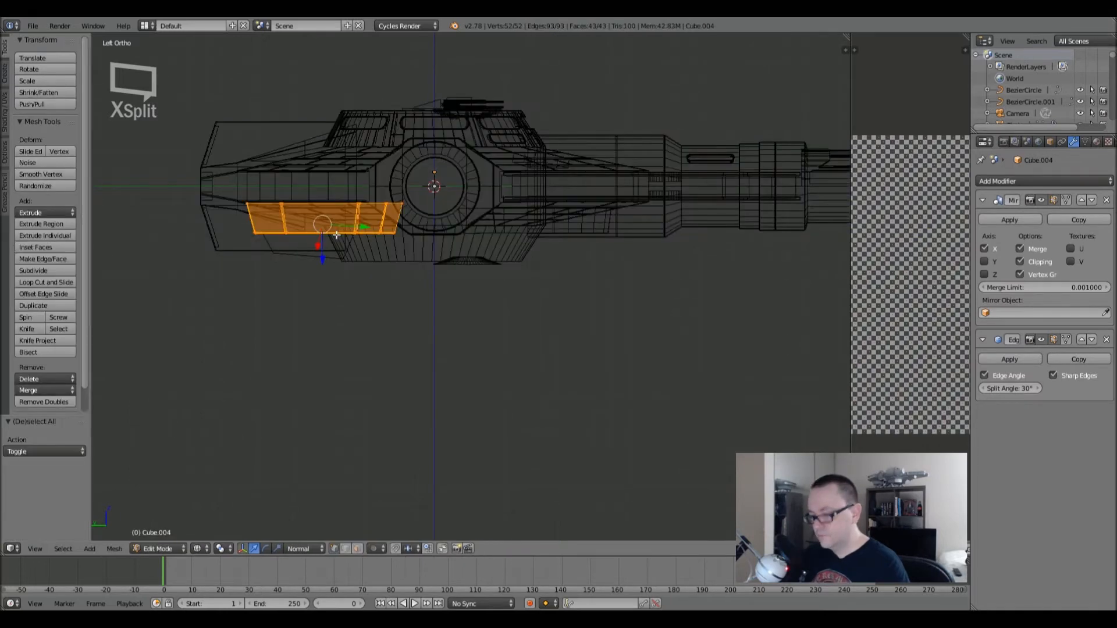
{"action": "key", "text": "a"}
{"action": "key", "text": "b"}
{"action": "left_click_drag", "start_coordinate": [192, 218], "coordinate": [317, 280]}
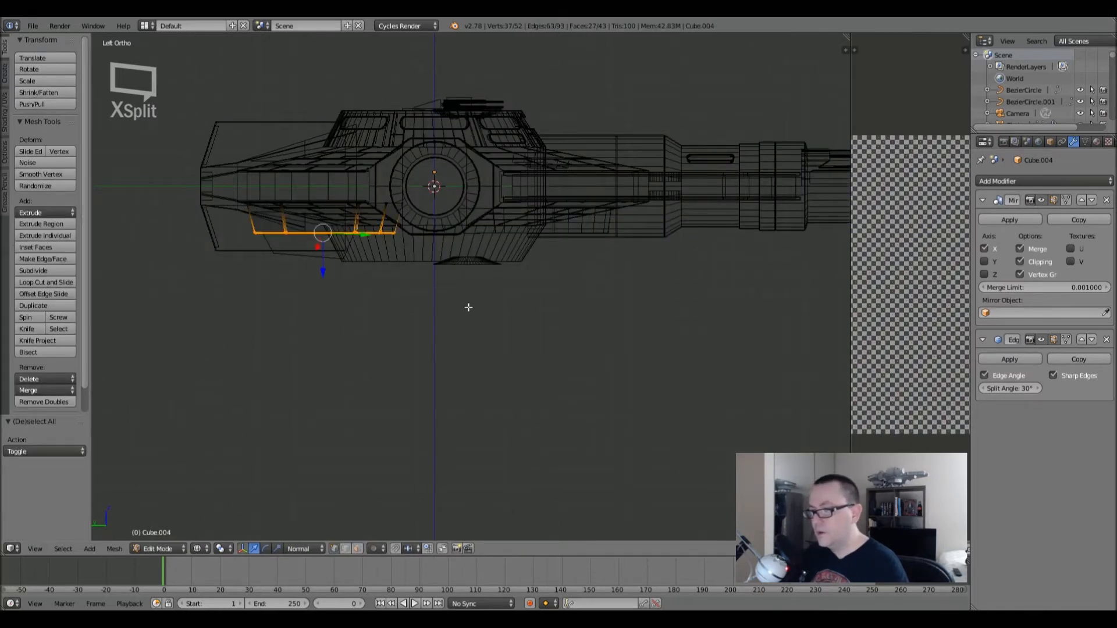
{"action": "key", "text": "z"}
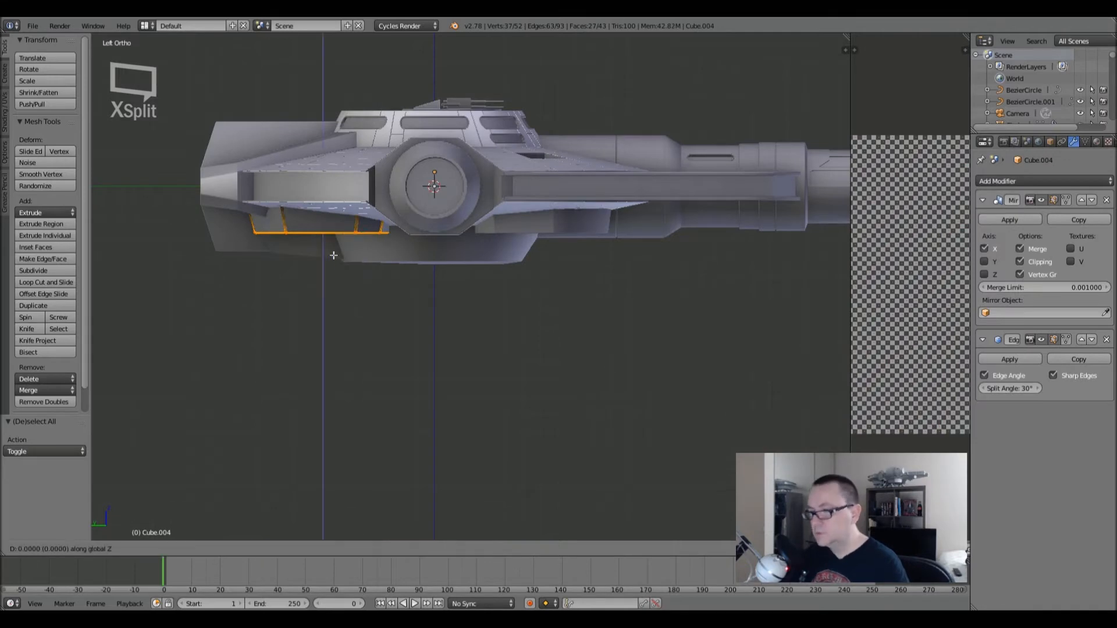
{"action": "left_click", "coordinate": [335, 263]}
{"action": "key", "text": "shift+a"}
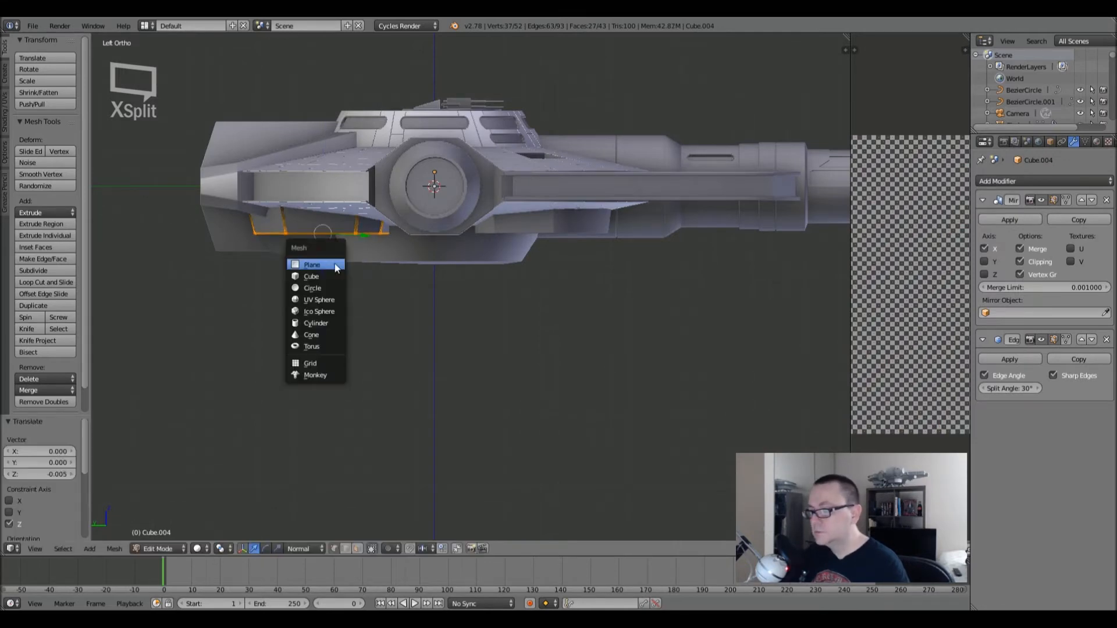
{"action": "key", "text": "Tab"}
{"action": "key", "text": "a"}
- Examine the hull plates and sloped panels around the side docking cylinder from below, the side and above
{"action": "middle_click_drag", "start_coordinate": [454, 278], "coordinate": [384, 225]}
{"action": "scroll", "coordinate": [407, 177], "scroll_direction": "up", "scroll_amount": 6}
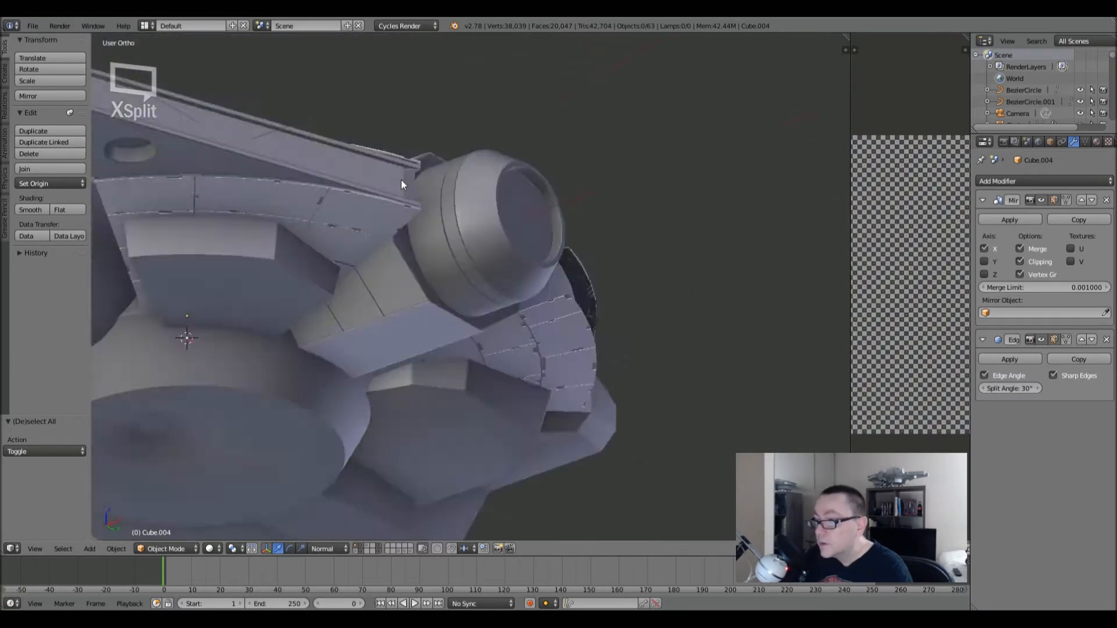
{"action": "middle_click_drag", "start_coordinate": [434, 276], "coordinate": [474, 329]}
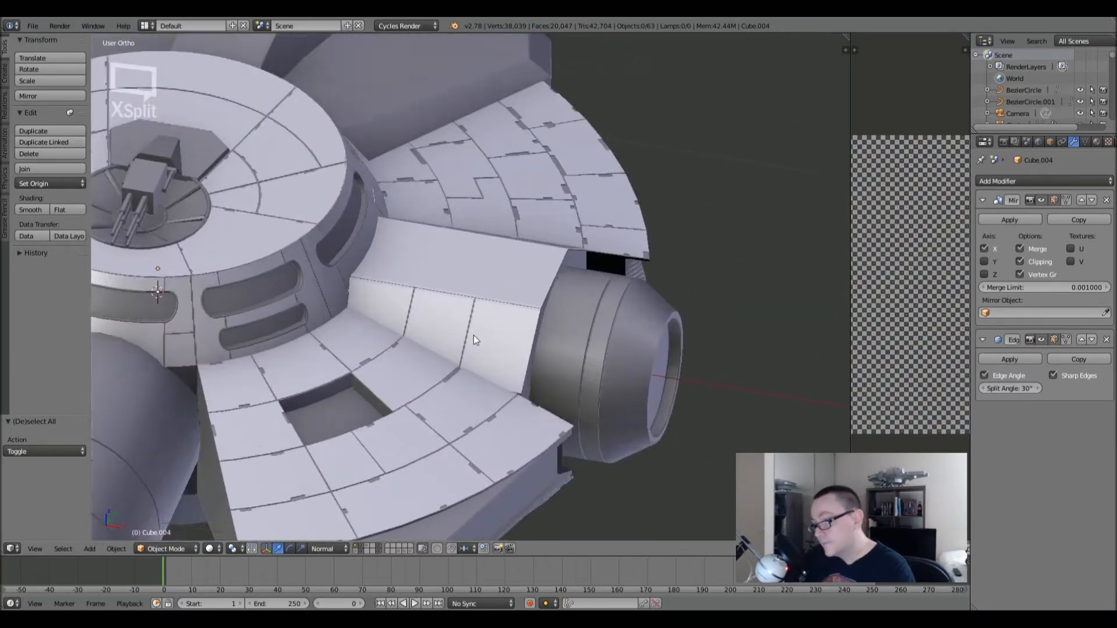
{"action": "scroll", "coordinate": [473, 335], "scroll_direction": "up", "scroll_amount": 4}
{"action": "scroll", "coordinate": [474, 330], "scroll_direction": "down", "scroll_amount": 3}
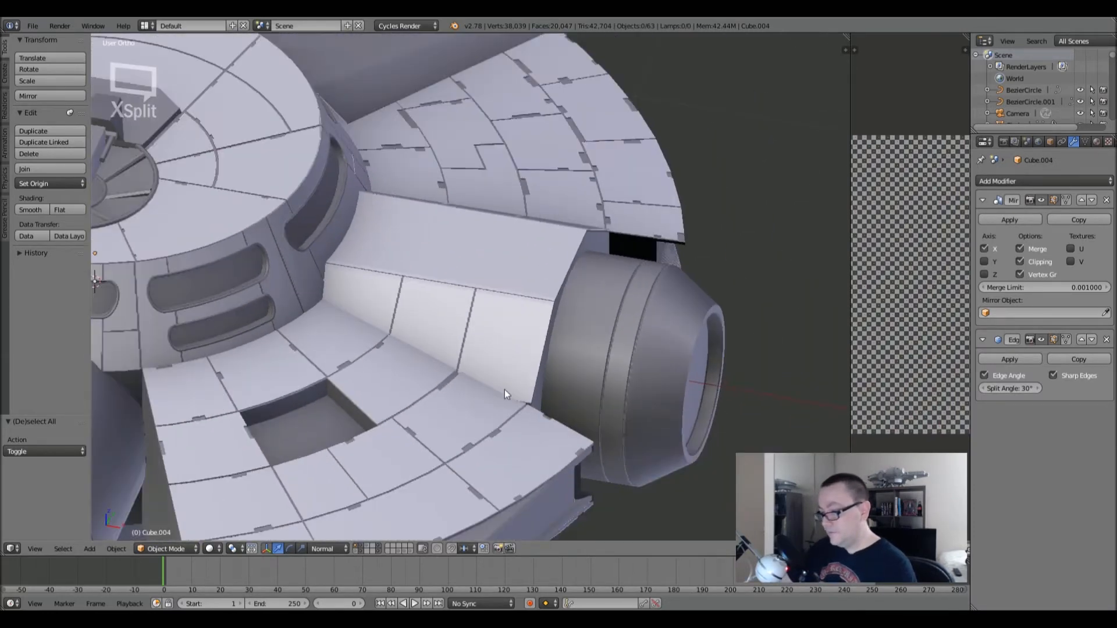
{"action": "scroll", "coordinate": [524, 398], "scroll_direction": "up", "scroll_amount": 5}
{"action": "right_click", "coordinate": [525, 408]}
{"action": "middle_click_drag", "start_coordinate": [525, 406], "coordinate": [582, 378]}
{"action": "scroll", "coordinate": [585, 322], "scroll_direction": "down", "scroll_amount": 5}
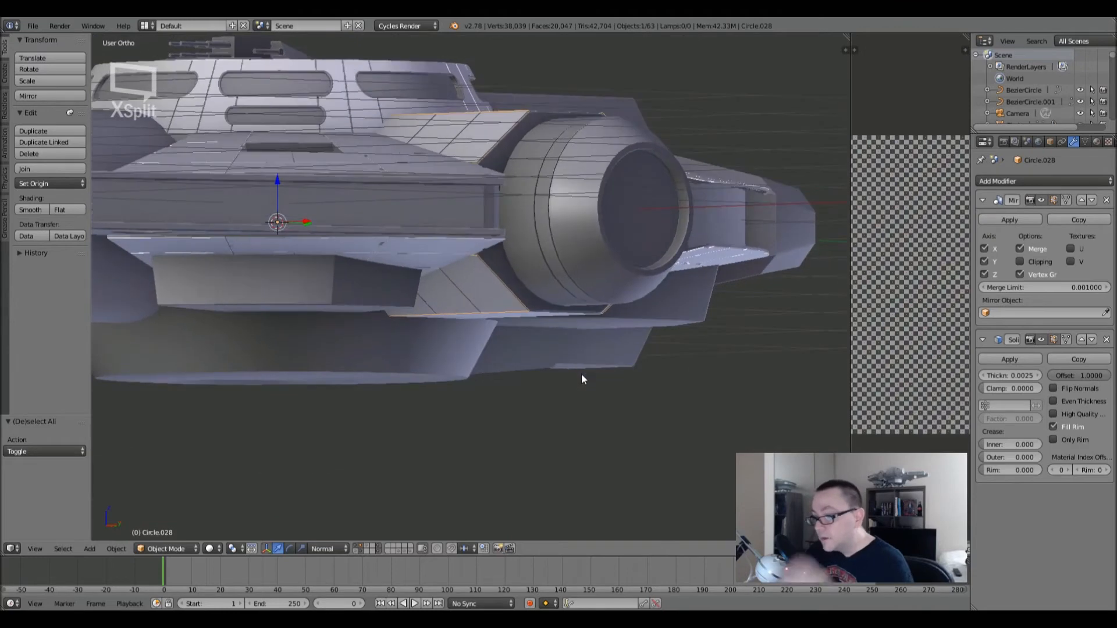
{"action": "scroll", "coordinate": [531, 136], "scroll_direction": "up", "scroll_amount": 5}
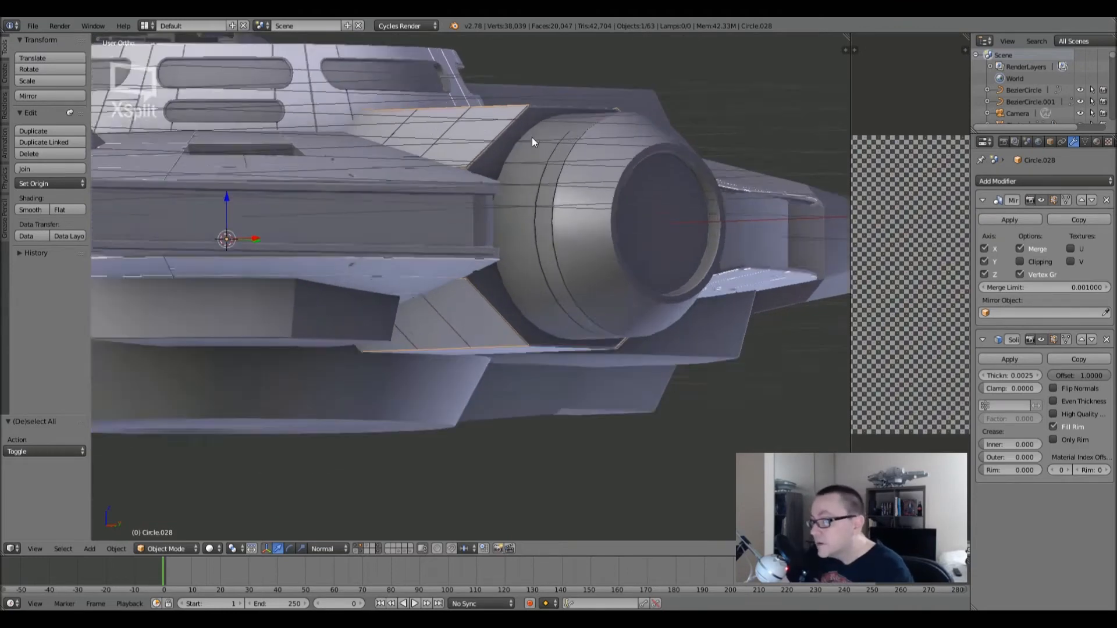
{"action": "scroll", "coordinate": [530, 133], "scroll_direction": "down", "scroll_amount": 4}
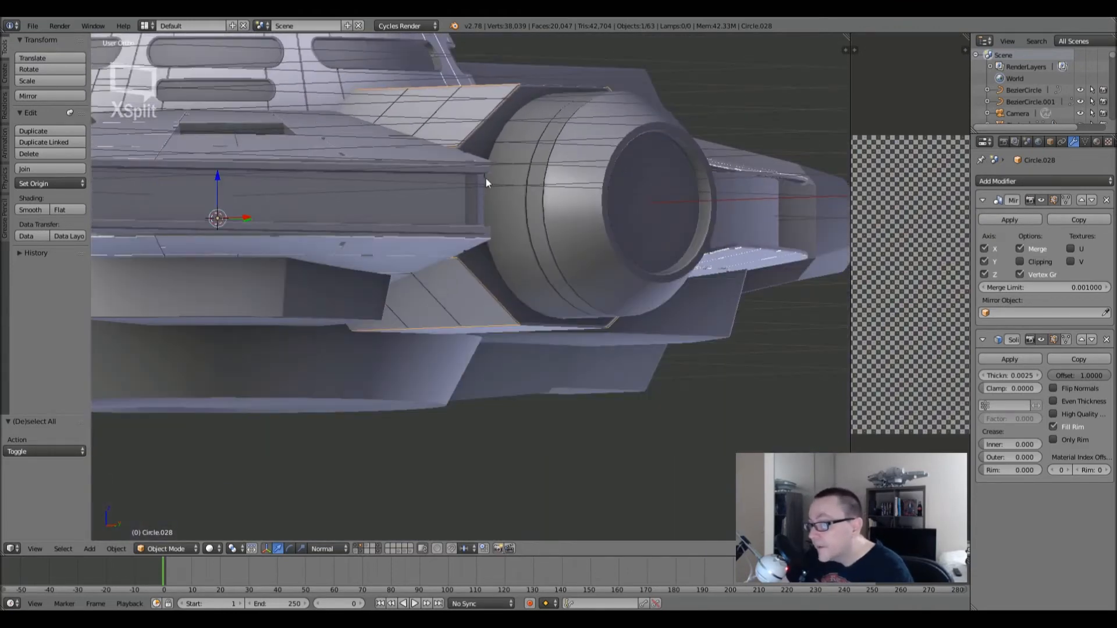
{"action": "right_click", "coordinate": [454, 149]}
{"action": "middle_click_drag", "start_coordinate": [455, 149], "coordinate": [484, 220]}
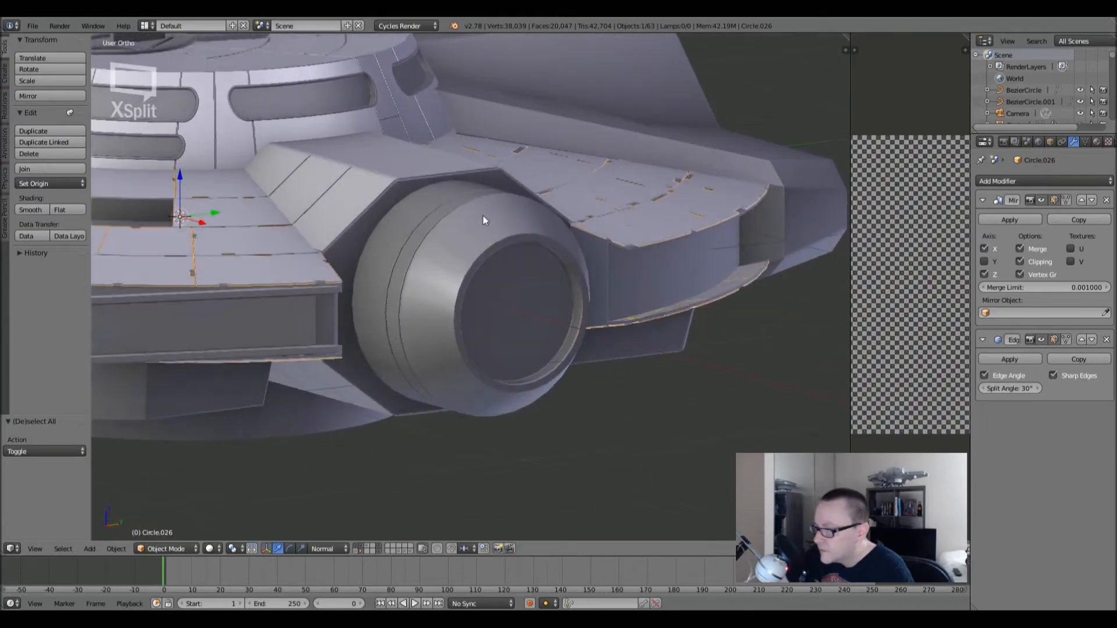
{"action": "scroll", "coordinate": [698, 268], "scroll_direction": "up", "scroll_amount": 3}
{"action": "scroll", "coordinate": [750, 273], "scroll_direction": "up", "scroll_amount": 2}
{"action": "middle_click_drag", "start_coordinate": [760, 277], "coordinate": [569, 298]}
{"action": "scroll", "coordinate": [727, 269], "scroll_direction": "down", "scroll_amount": 5}
{"action": "key", "text": "a"}
{"action": "scroll", "coordinate": [556, 277], "scroll_direction": "up", "scroll_amount": 3}
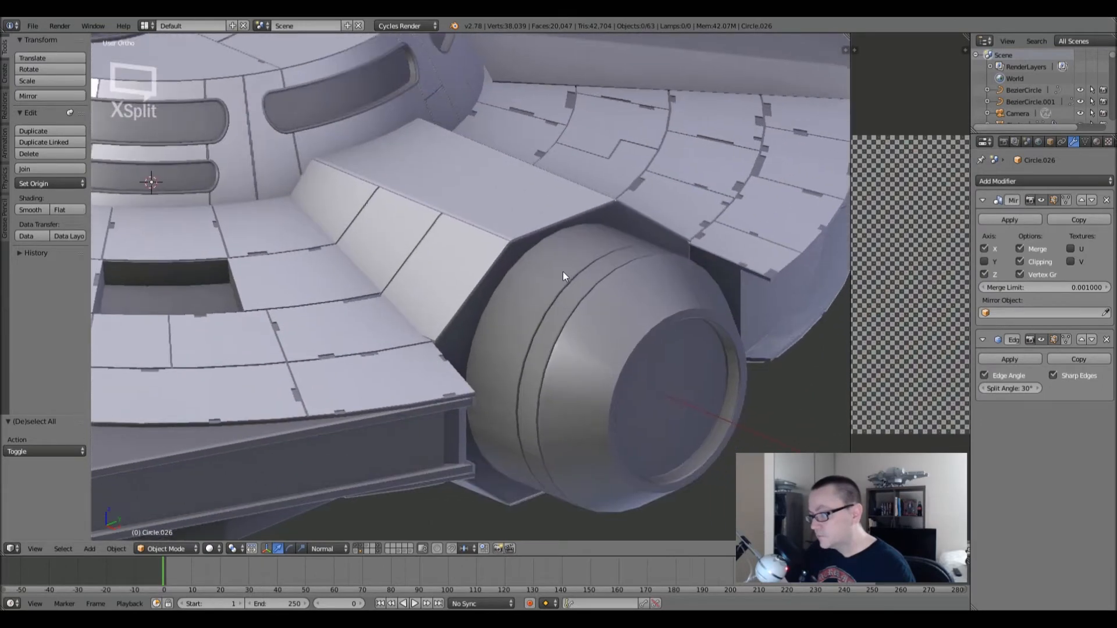
- Move the outer-edge vertices of the sloped panel beside the docking cylinder (Circle.028) by about 0.01 along global X
{"action": "right_click", "coordinate": [456, 262]}
{"action": "key", "text": "Tab"}
{"action": "scroll", "coordinate": [466, 253], "scroll_direction": "up", "scroll_amount": 2}
{"action": "scroll", "coordinate": [466, 253], "scroll_direction": "up", "scroll_amount": 1}
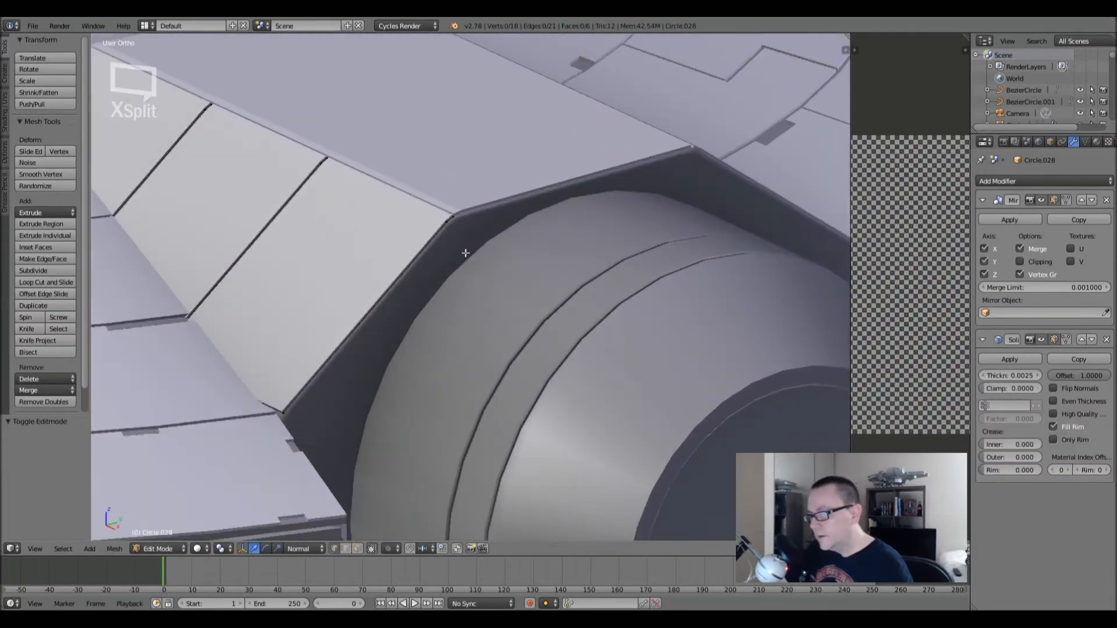
{"action": "key", "text": "z"}
{"action": "scroll", "coordinate": [455, 251], "scroll_direction": "down", "scroll_amount": 5}
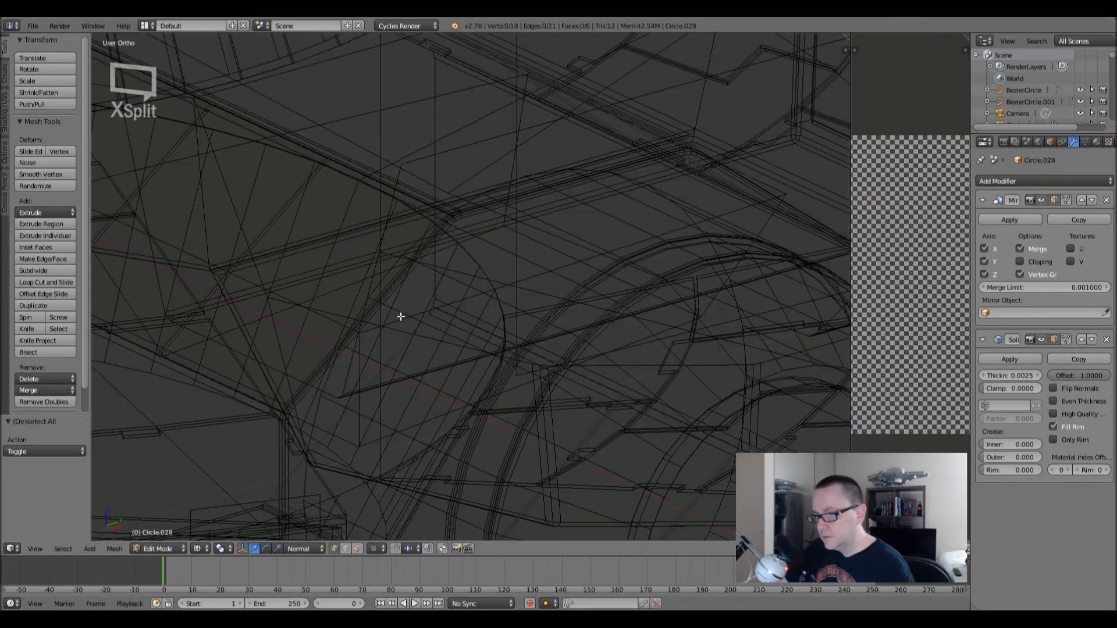
{"action": "key", "text": "z"}
{"action": "key", "text": "z"}
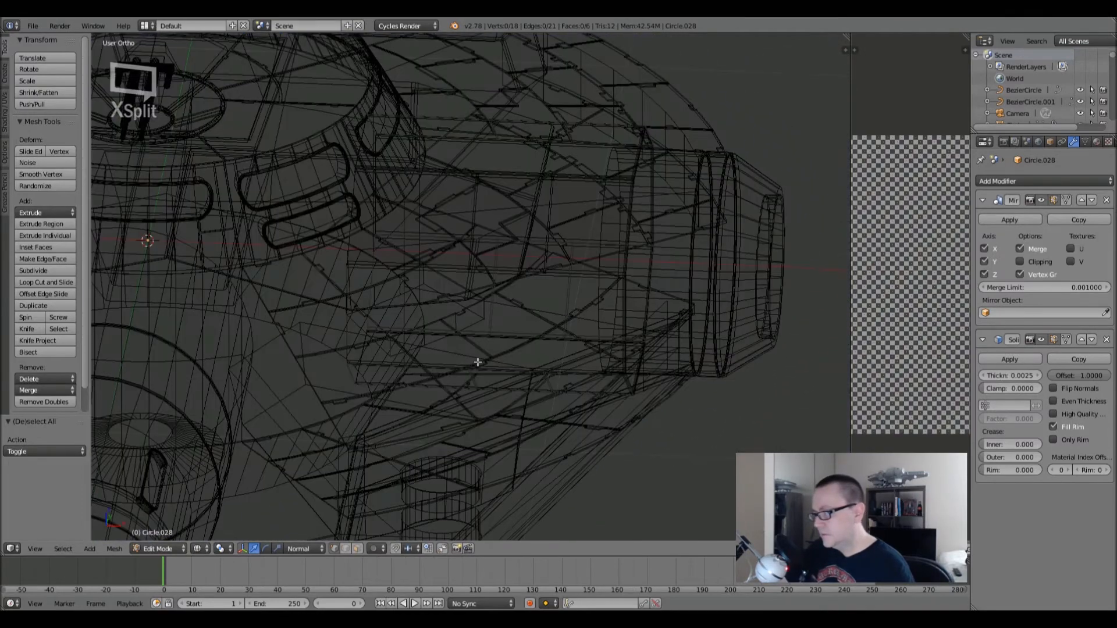
{"action": "left_click_drag", "start_coordinate": [672, 131], "coordinate": [614, 279]}
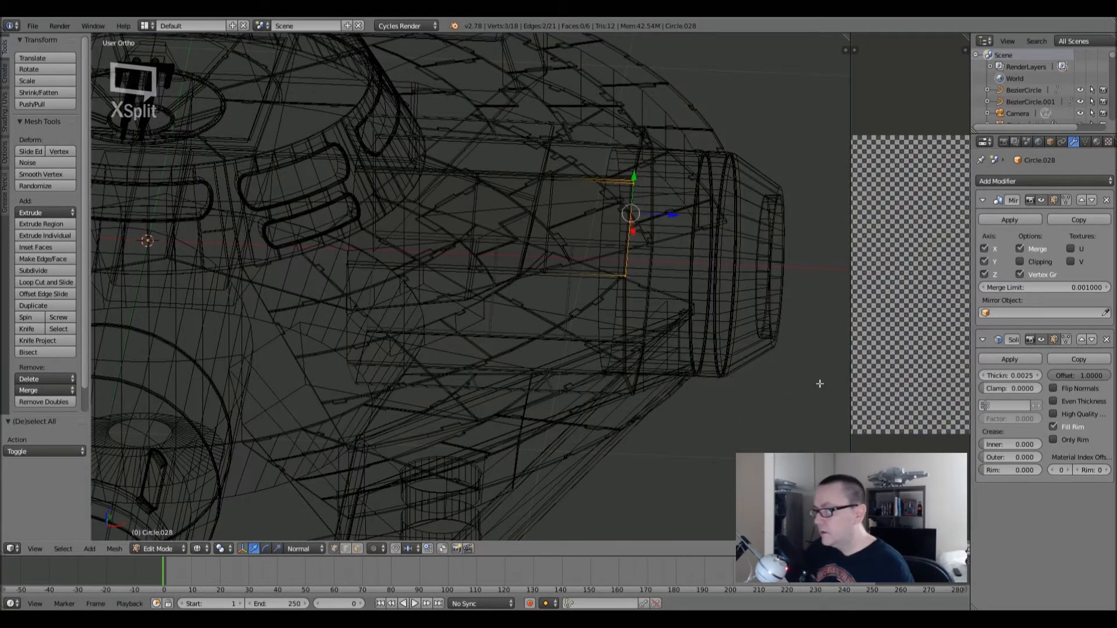
{"action": "key", "text": "z"}
{"action": "mouse_move", "coordinate": [715, 339]}
{"action": "middle_mouse_down"}
{"action": "mouse_move", "coordinate": [669, 269]}
{"action": "mouse_move", "coordinate": [631, 264]}
{"action": "mouse_move", "coordinate": [637, 254]}
{"action": "middle_mouse_up"}
{"action": "scroll", "coordinate": [638, 254], "scroll_direction": "up", "scroll_amount": 3}
{"action": "scroll", "coordinate": [638, 254], "scroll_direction": "up", "scroll_amount": 3}
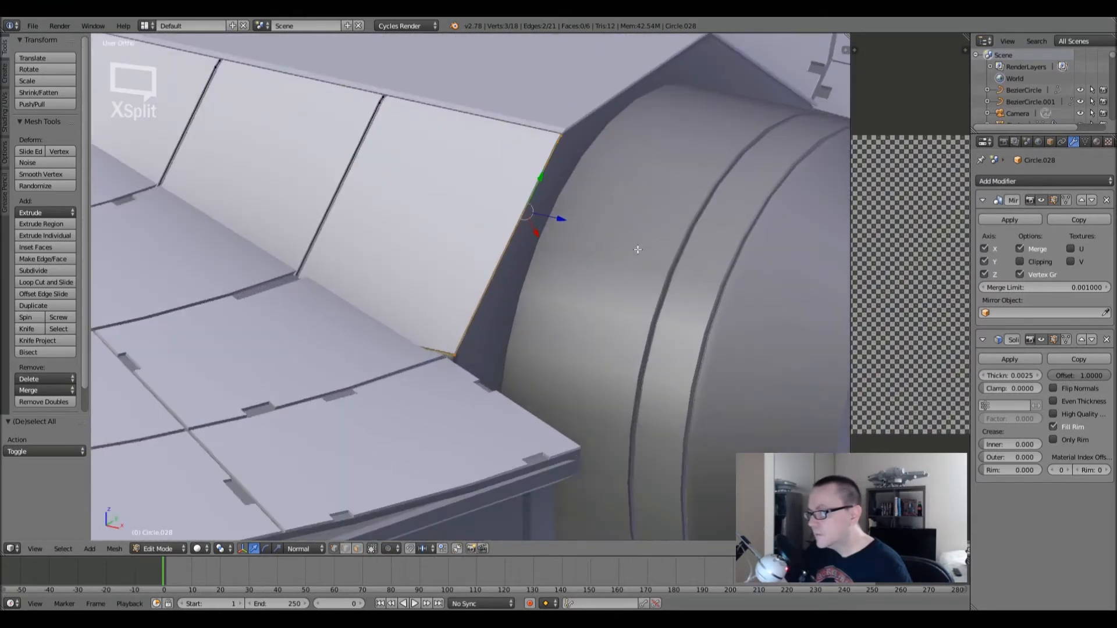
{"action": "left_click", "coordinate": [576, 220]}
{"action": "middle_click_drag", "start_coordinate": [605, 227], "coordinate": [438, 255]}
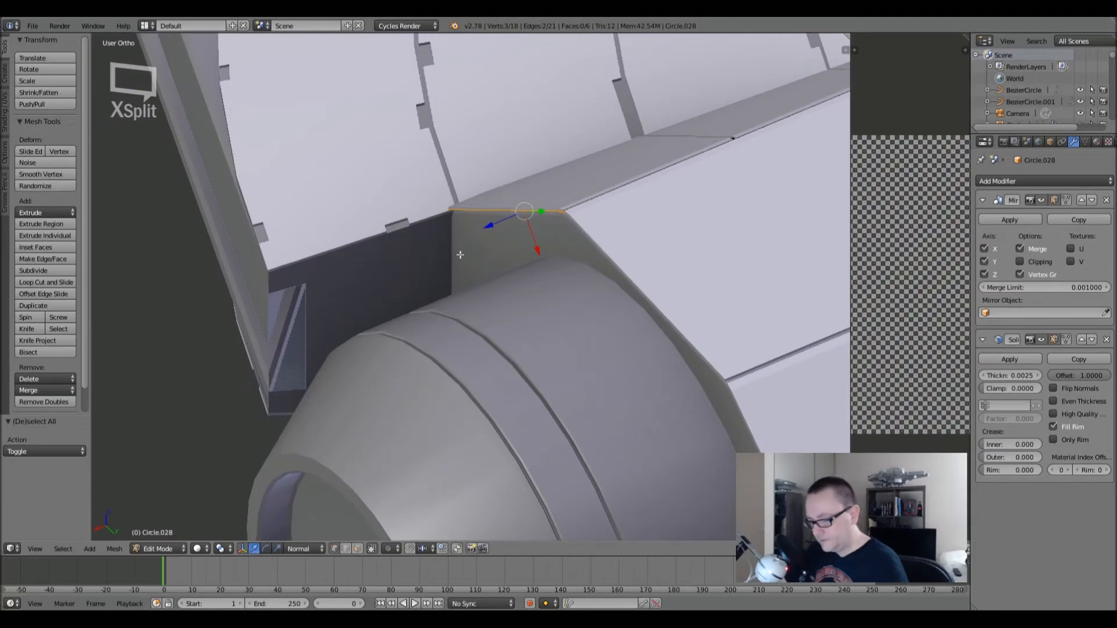
{"action": "key", "text": "g"}
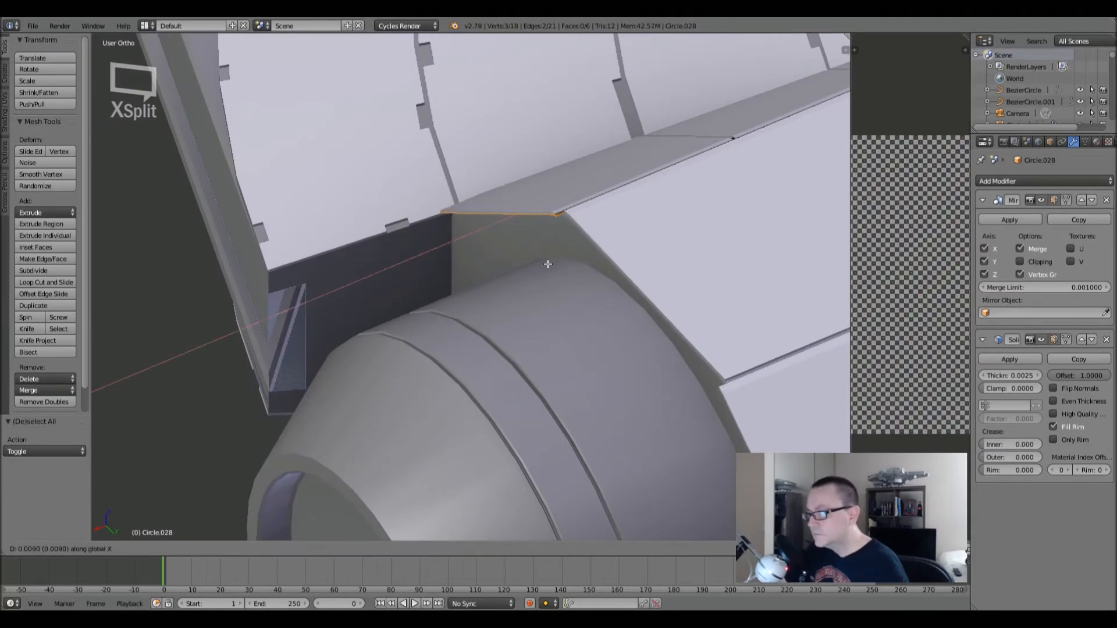
{"action": "left_click", "coordinate": [547, 264]}
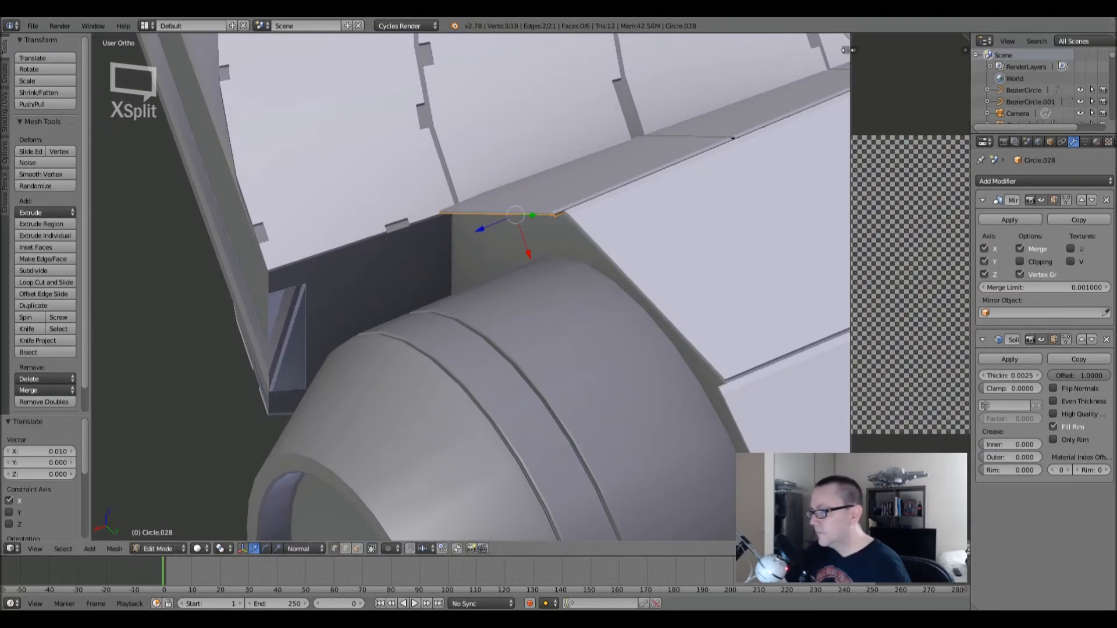
{"action": "key", "text": "Tab"}
- Move the outer-edge vertices of the flat top plate above the docking cylinder (Circle.029) outward, flush with the adjoining sloped panels
{"action": "right_click", "coordinate": [632, 228]}
{"action": "key", "text": "Tab"}
{"action": "key", "text": "a"}
{"action": "key", "text": "a"}
{"action": "key", "text": "z"}
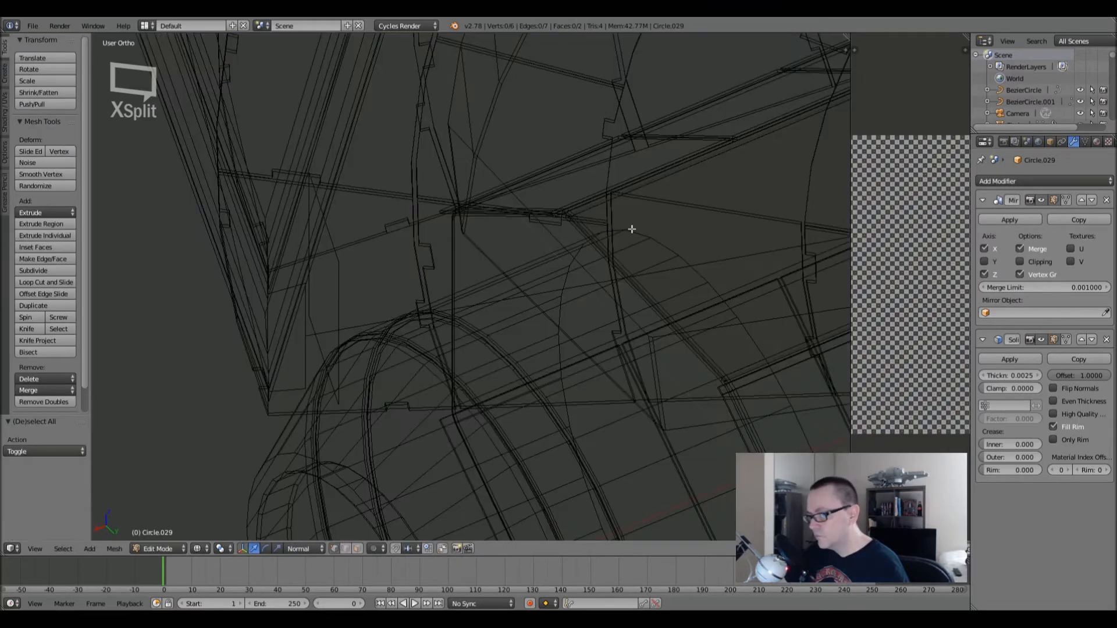
{"action": "left_click_drag", "start_coordinate": [550, 210], "coordinate": [722, 358]}
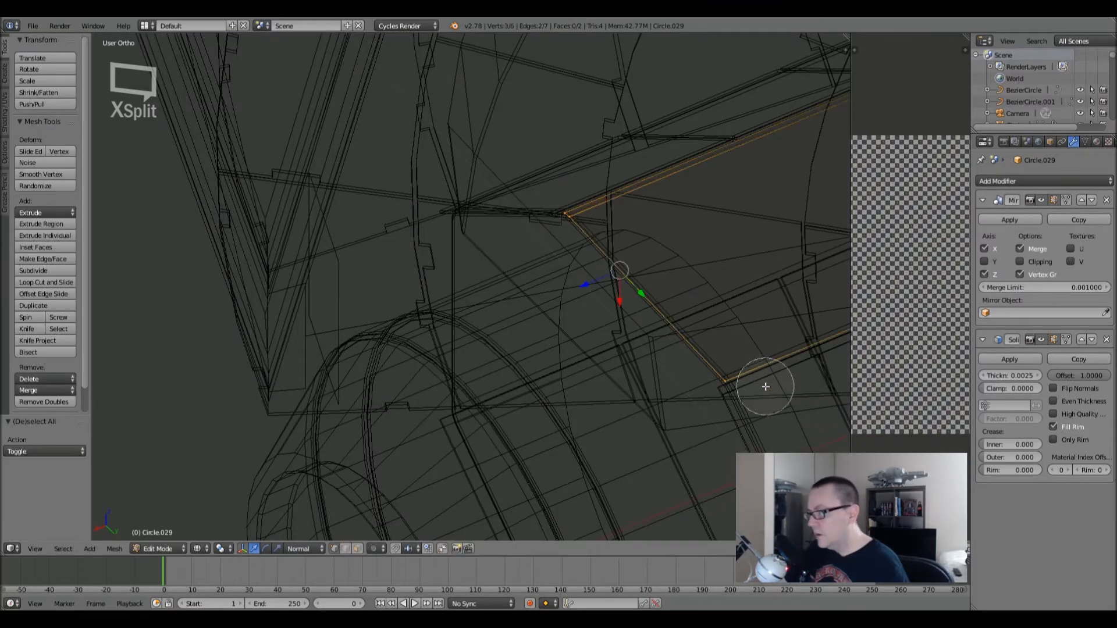
{"action": "key", "text": "z"}
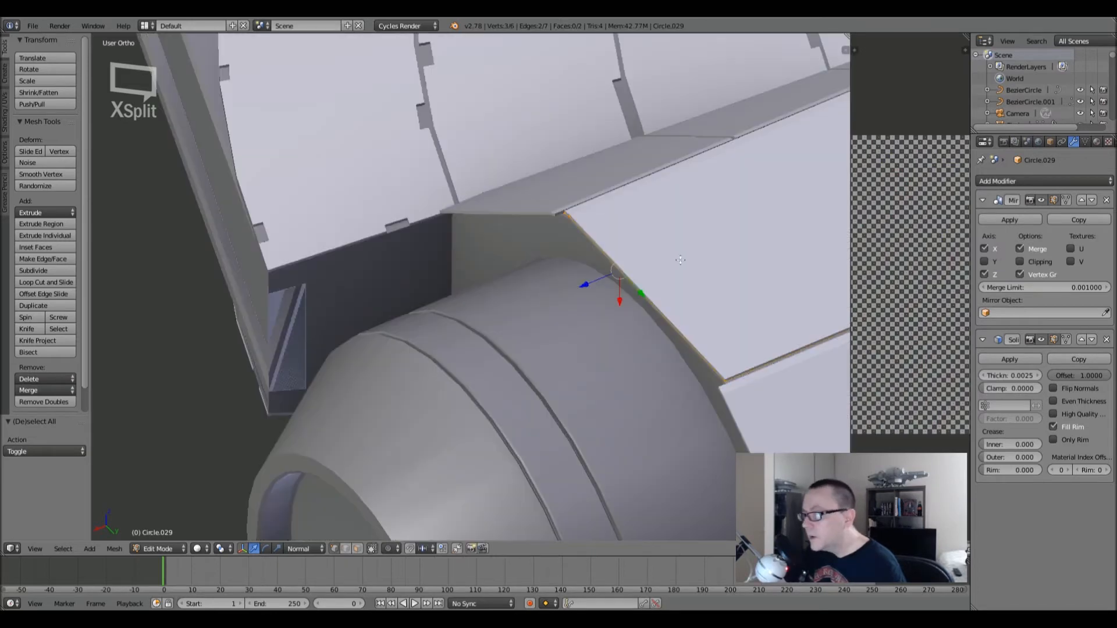
{"action": "mouse_move", "coordinate": [677, 260]}
{"action": "middle_mouse_down"}
{"action": "mouse_move", "coordinate": [582, 288]}
{"action": "mouse_move", "coordinate": [655, 280]}
{"action": "middle_mouse_up"}
{"action": "key", "text": "KP_7"}
{"action": "middle_click_drag", "start_coordinate": [651, 236], "coordinate": [624, 336], "text": "shift"}
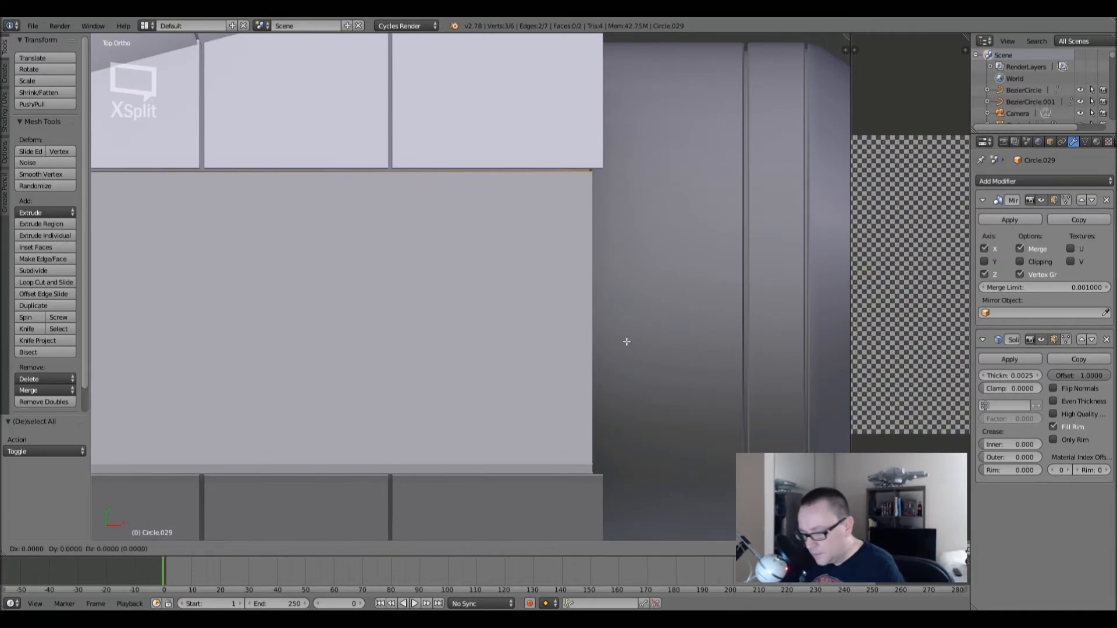
{"action": "left_click", "coordinate": [727, 349]}
{"action": "key", "text": "a"}
{"action": "scroll", "coordinate": [727, 348], "scroll_direction": "down", "scroll_amount": 7}
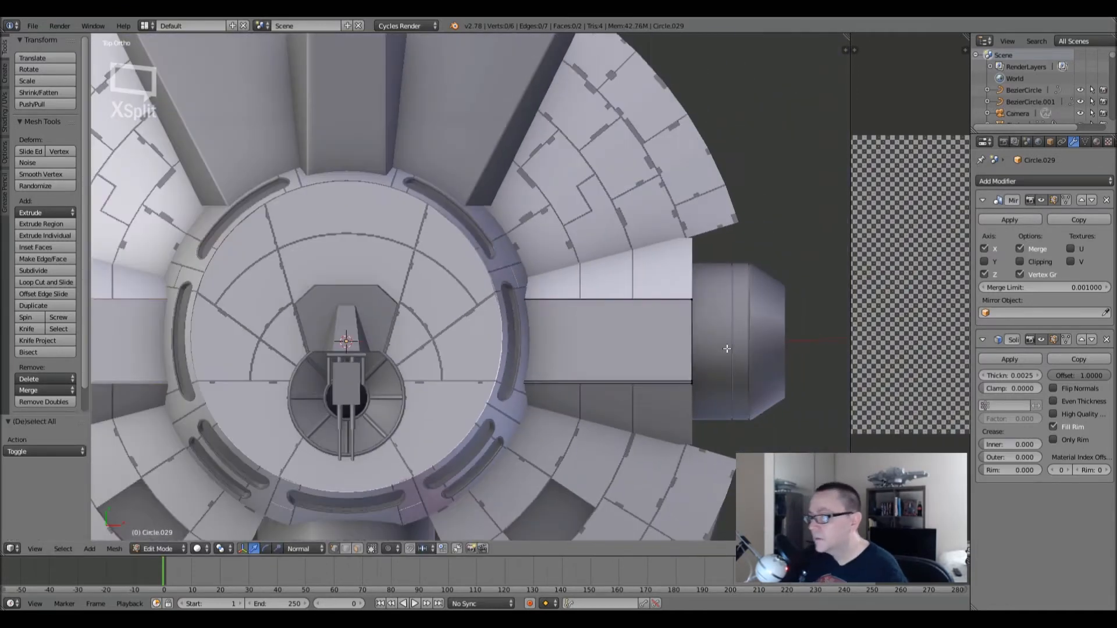
{"action": "key", "text": "Tab"}
{"action": "key", "text": "a"}
- Examine the hull plates, underside panels and docking cylinder from several angles
{"action": "middle_click_drag", "start_coordinate": [727, 348], "coordinate": [579, 241]}
{"action": "scroll", "coordinate": [709, 388], "scroll_direction": "down", "scroll_amount": 2}
{"action": "scroll", "coordinate": [298, 155], "scroll_direction": "up", "scroll_amount": 5}
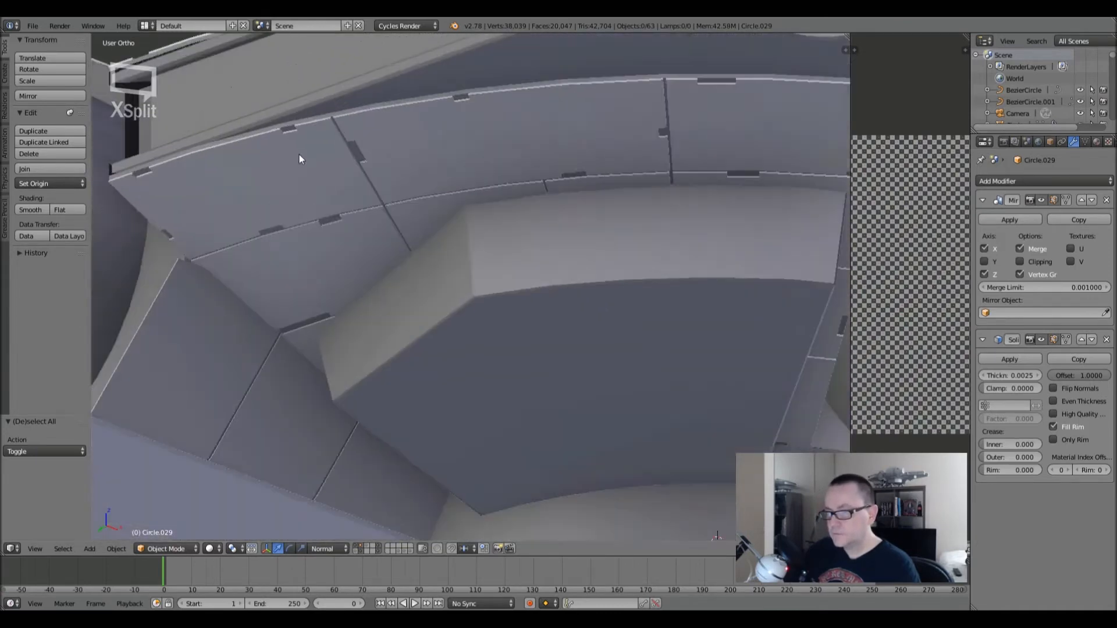
{"action": "middle_click_drag", "start_coordinate": [248, 135], "coordinate": [264, 282]}
{"action": "scroll", "coordinate": [280, 168], "scroll_direction": "down", "scroll_amount": 5}
{"action": "middle_click_drag", "start_coordinate": [431, 300], "coordinate": [653, 288]}
{"action": "scroll", "coordinate": [587, 302], "scroll_direction": "up", "scroll_amount": 4}
- Select the face loop of the docking cylinder's middle band (Cylinder.002) together with the thin face loops bordering it
{"action": "right_click", "coordinate": [653, 287]}
{"action": "key", "text": "Tab"}
{"action": "scroll", "coordinate": [637, 296], "scroll_direction": "up", "scroll_amount": 2}
{"action": "scroll", "coordinate": [637, 296], "scroll_direction": "up", "scroll_amount": 2}
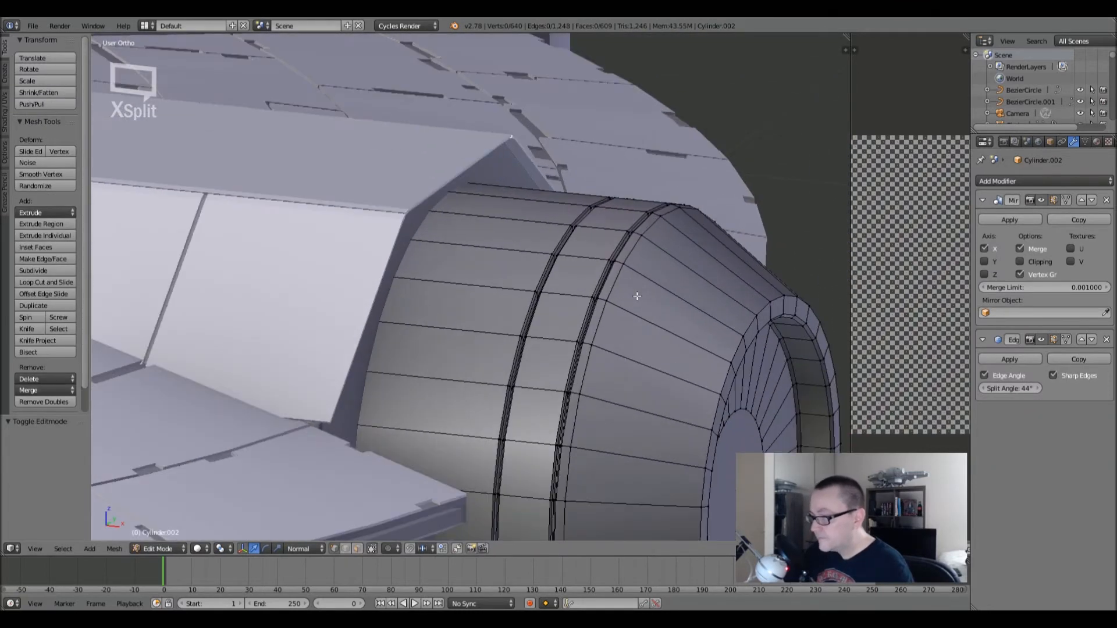
{"action": "left_click", "coordinate": [357, 548]}
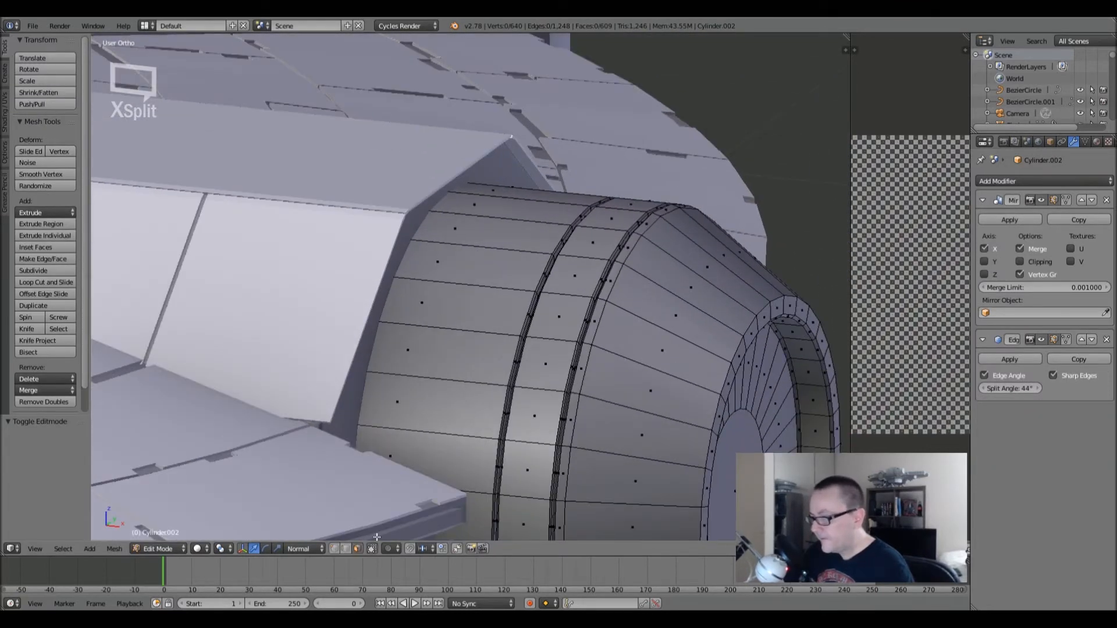
{"action": "right_click", "coordinate": [575, 331], "text": "alt"}
{"action": "scroll", "coordinate": [575, 329], "scroll_direction": "up", "scroll_amount": 8}
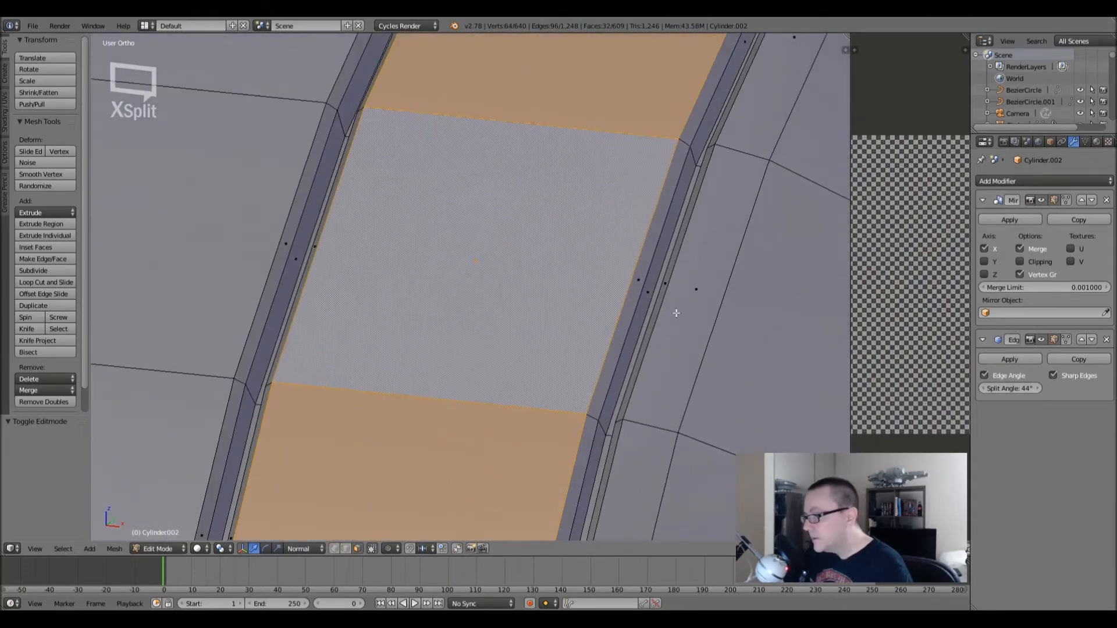
{"action": "right_click", "coordinate": [682, 141], "text": "alt+shift"}
{"action": "middle_click_drag", "start_coordinate": [634, 167], "coordinate": [476, 189]}
{"action": "scroll", "coordinate": [602, 151], "scroll_direction": "down", "scroll_amount": 13}
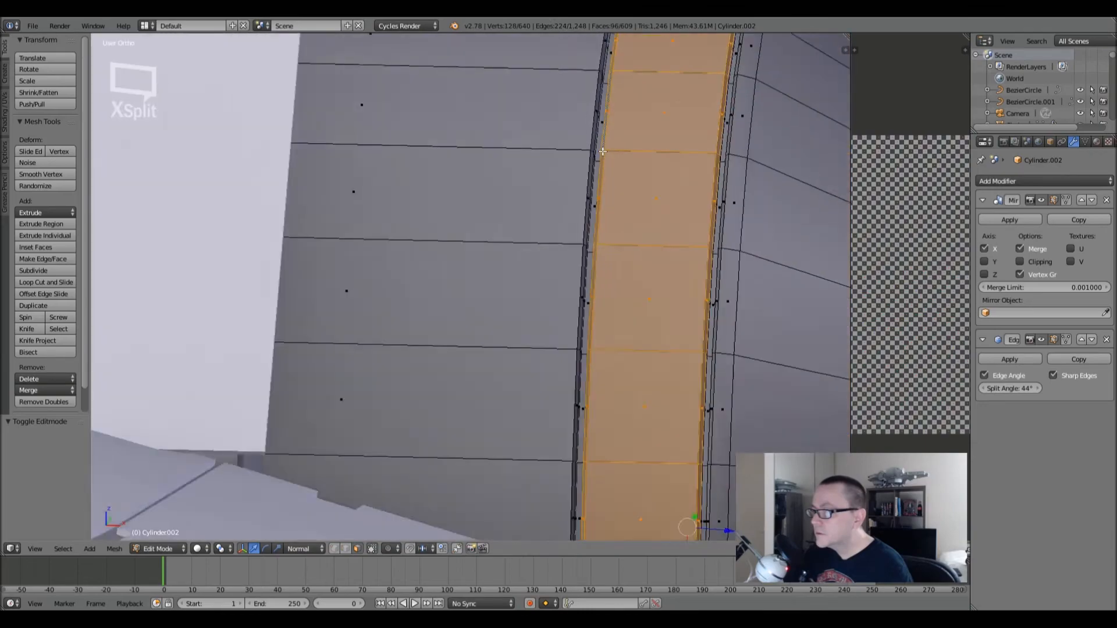
{"action": "mouse_move", "coordinate": [642, 165]}
{"action": "middle_mouse_down"}
{"action": "mouse_move", "coordinate": [605, 189]}
{"action": "mouse_move", "coordinate": [548, 189]}
{"action": "mouse_move", "coordinate": [577, 205]}
{"action": "mouse_move", "coordinate": [581, 189]}
{"action": "mouse_move", "coordinate": [644, 185]}
{"action": "middle_mouse_up"}
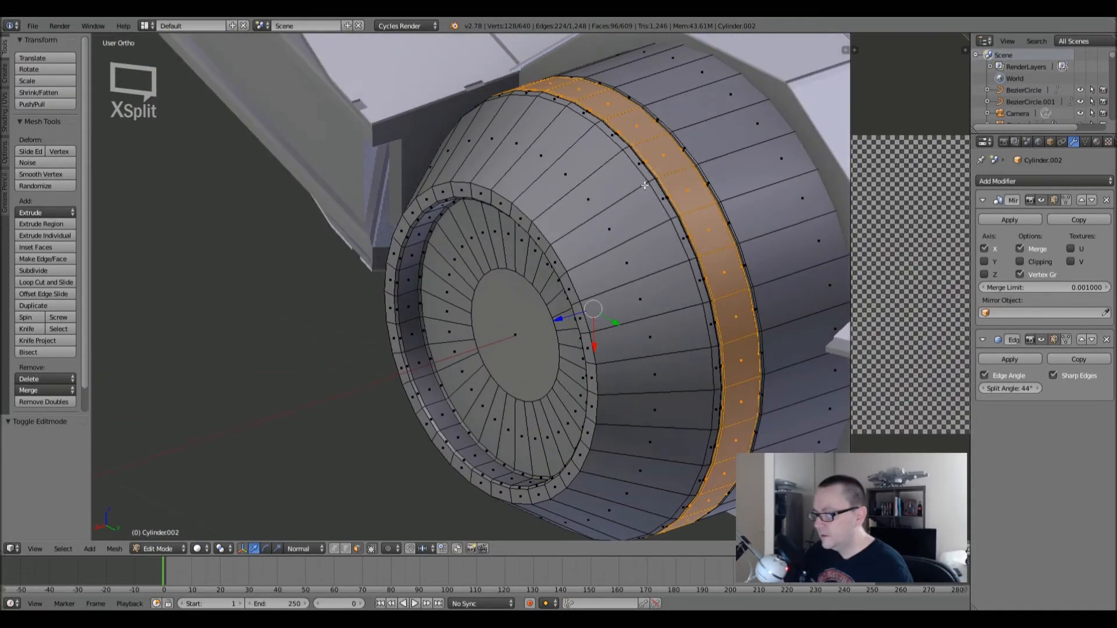
- Show the cylinder in right orthographic view and turn the enlarged UV/Image Editor area into a second 3D view framing it at an angle
{"action": "key", "text": "ctrl+KP_3"}
{"action": "key", "text": "KP_3"}
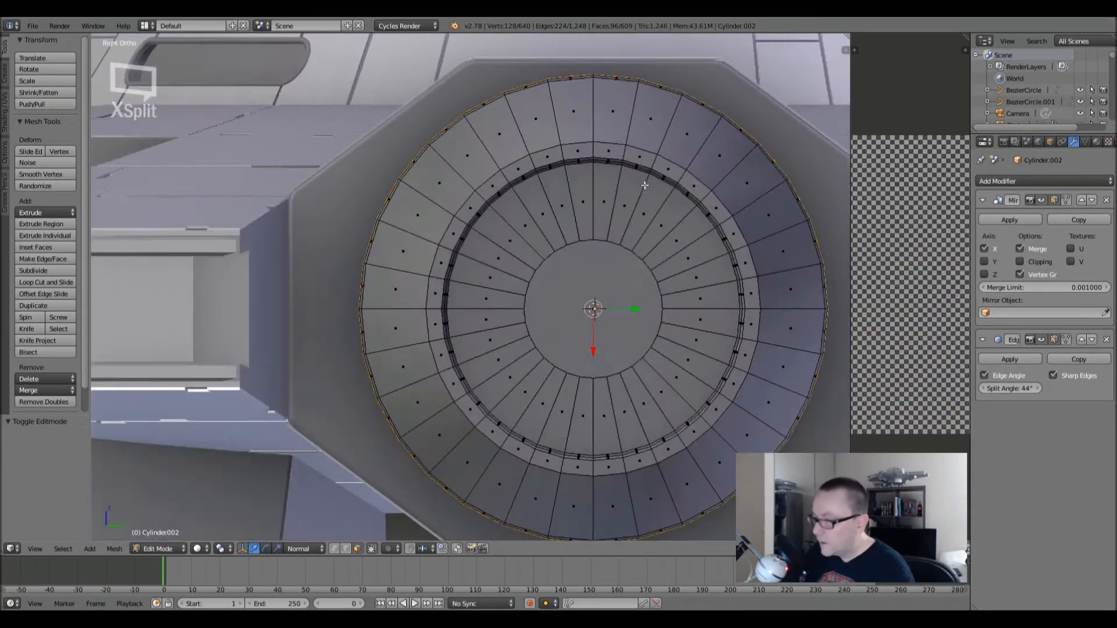
{"action": "middle_click_drag", "start_coordinate": [644, 182], "coordinate": [486, 155], "text": "shift"}
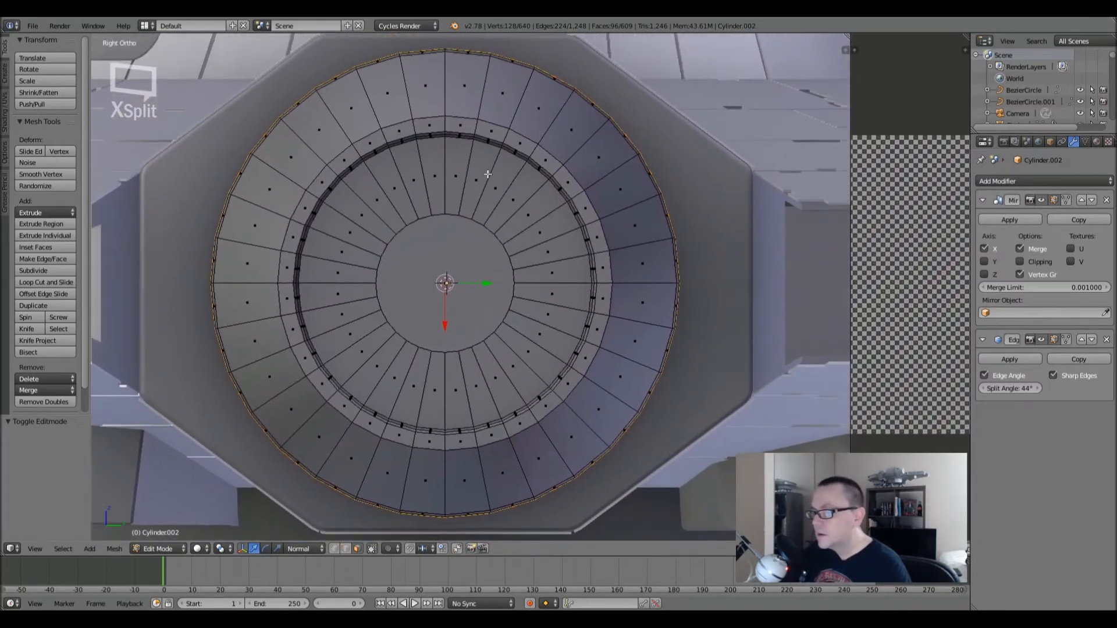
{"action": "scroll", "coordinate": [493, 175], "scroll_direction": "down", "scroll_amount": 2}
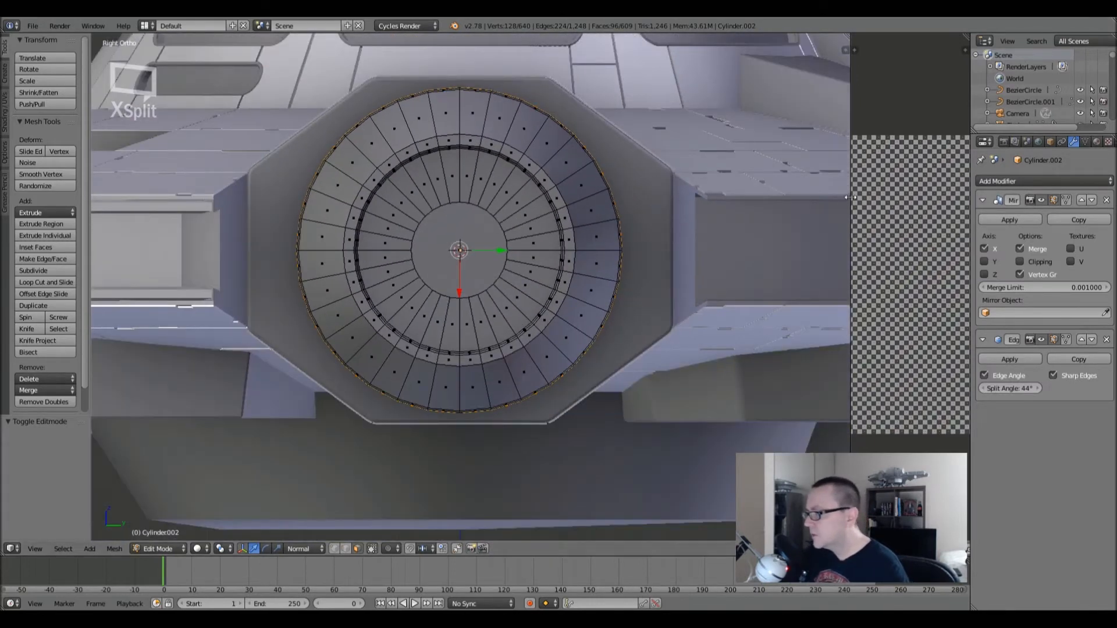
{"action": "left_click_drag", "start_coordinate": [847, 198], "coordinate": [613, 226]}
{"action": "left_click", "coordinate": [625, 549]}
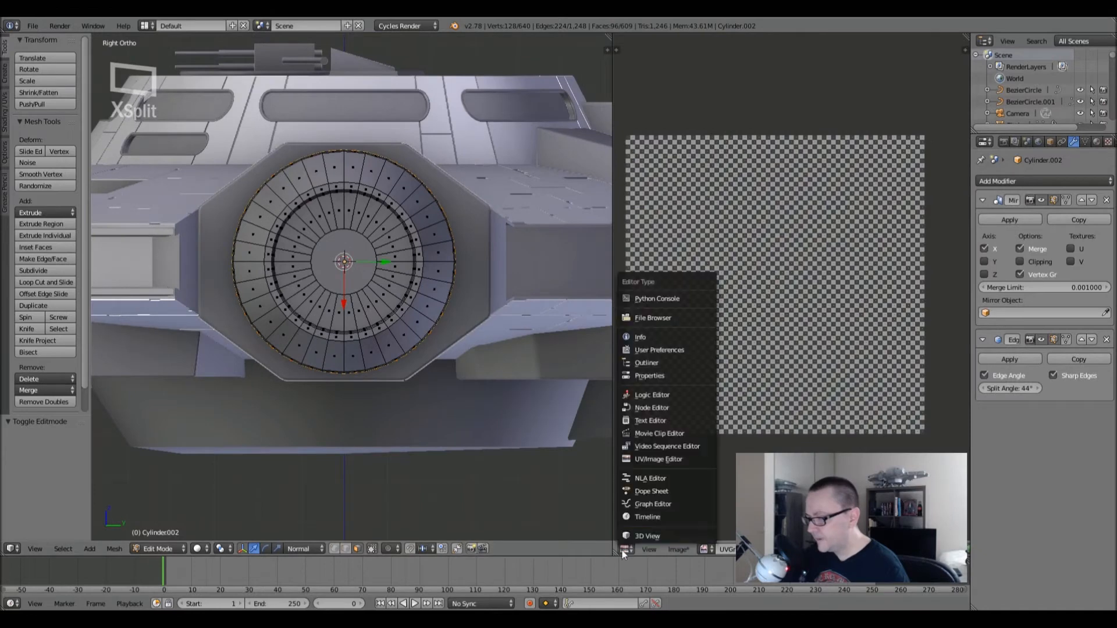
{"action": "left_click", "coordinate": [628, 541]}
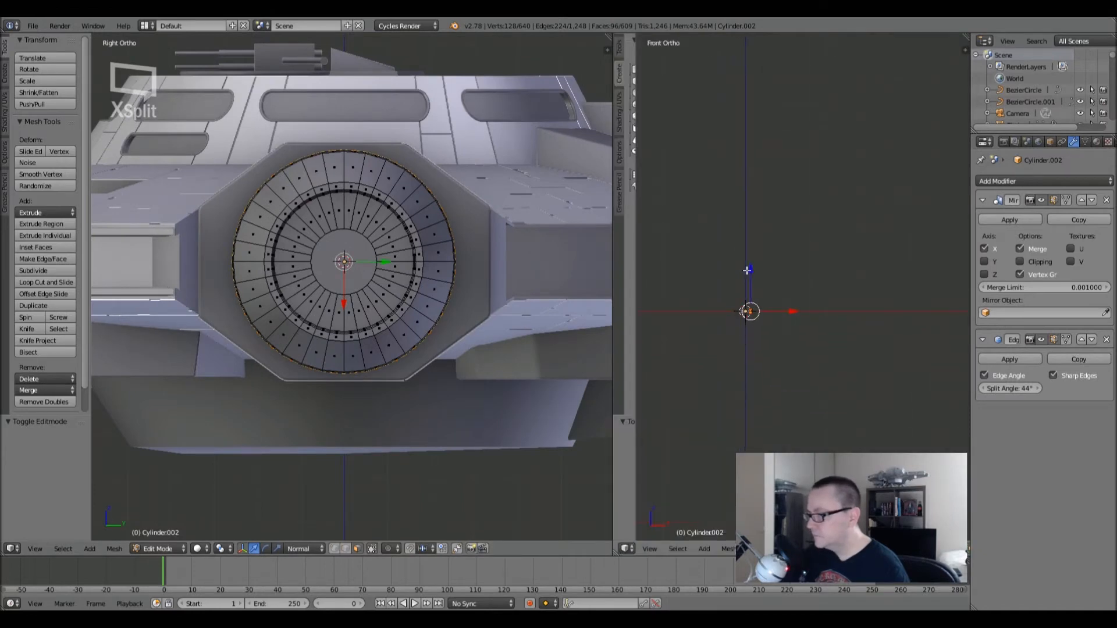
{"action": "scroll", "coordinate": [768, 279], "scroll_direction": "up", "scroll_amount": 10}
{"action": "middle_click_drag", "start_coordinate": [762, 320], "coordinate": [746, 181]}
{"action": "scroll", "coordinate": [763, 288], "scroll_direction": "up", "scroll_amount": 5}
{"action": "middle_click_drag", "start_coordinate": [764, 287], "coordinate": [768, 263], "text": "shift"}
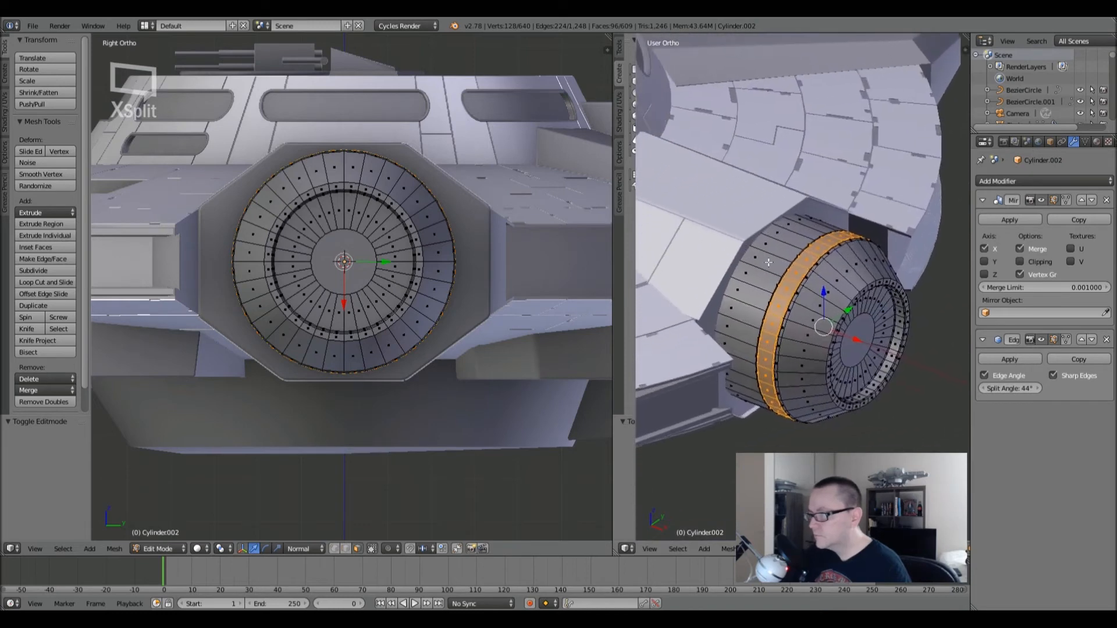
- Scale the docking cylinder's selected middle band to about 0.98 with the global X axis locked
{"action": "key", "text": "s"}
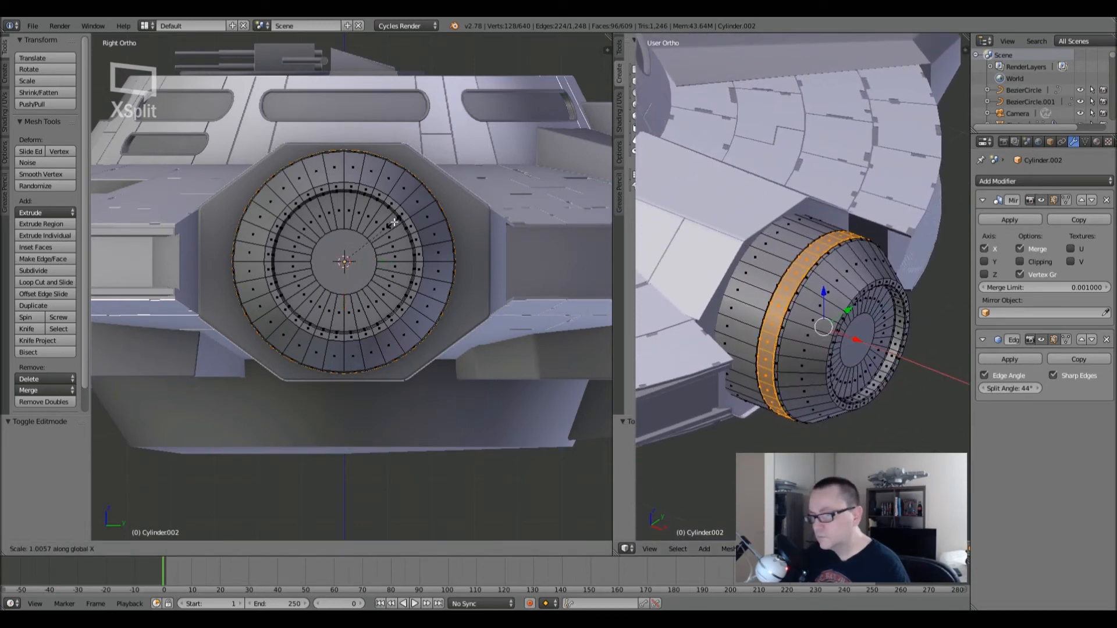
{"action": "left_click", "coordinate": [395, 222]}
{"action": "key", "text": "z"}
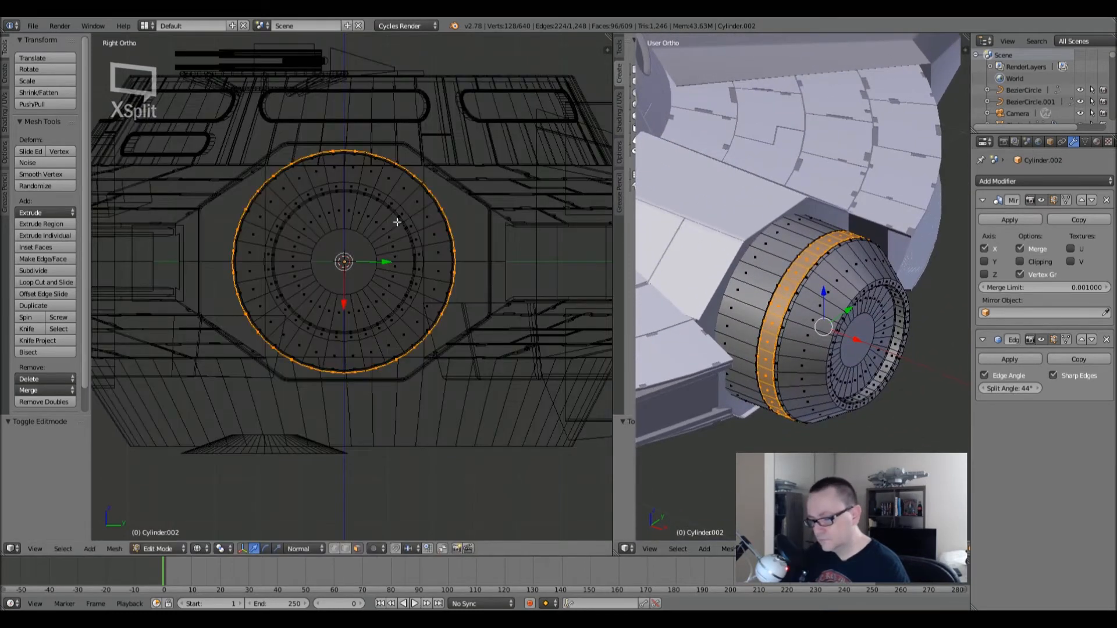
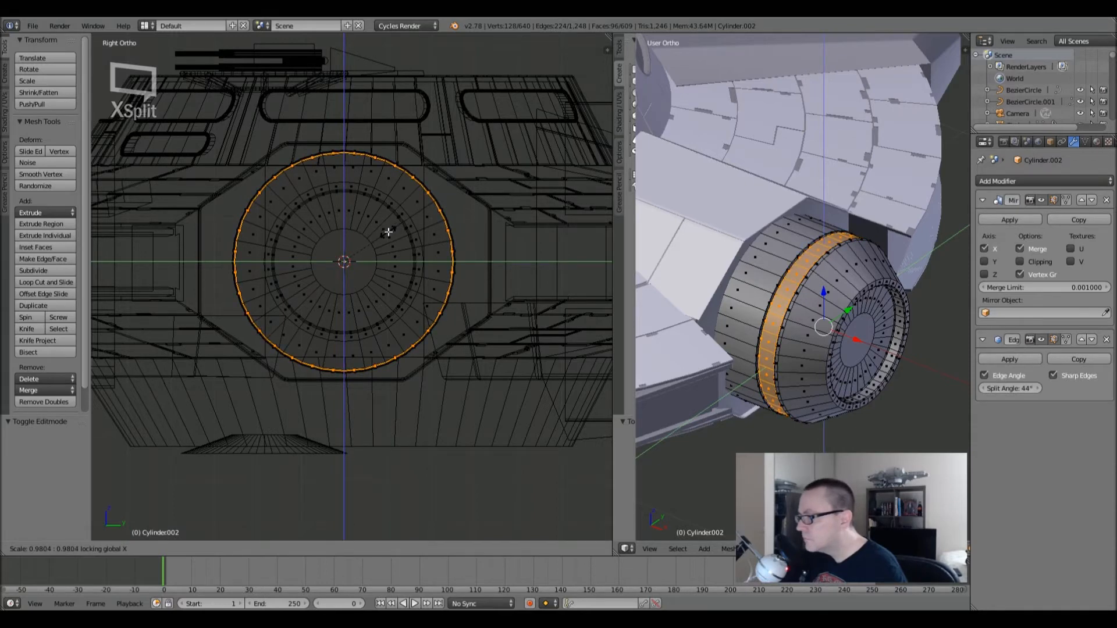
{"action": "left_click", "coordinate": [388, 232]}
{"action": "key", "text": "Tab"}
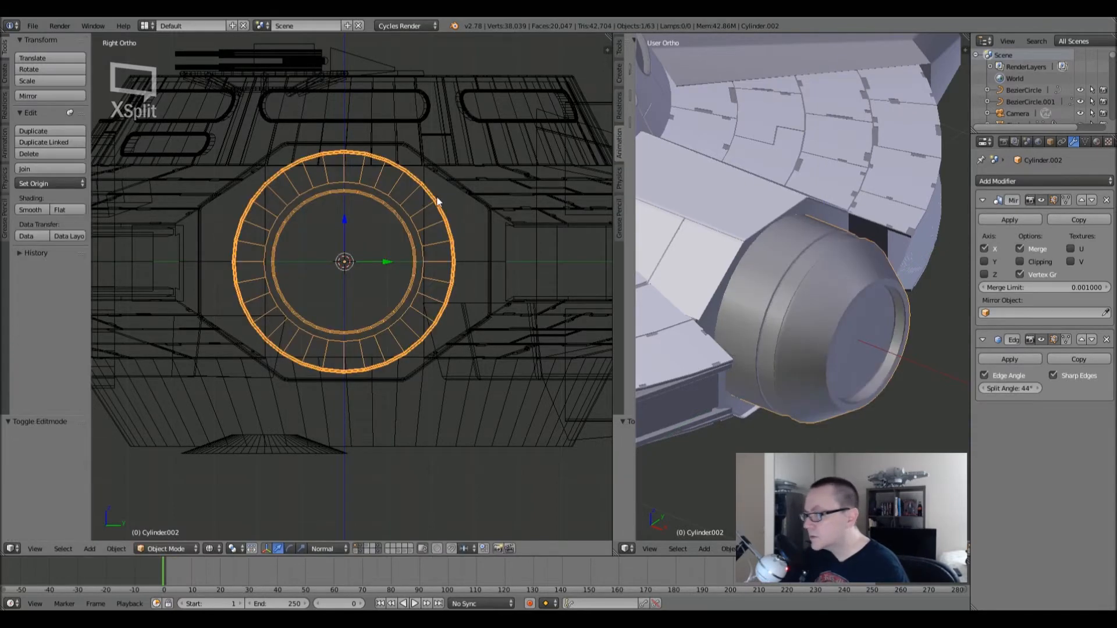
{"action": "key", "text": "Tab"}
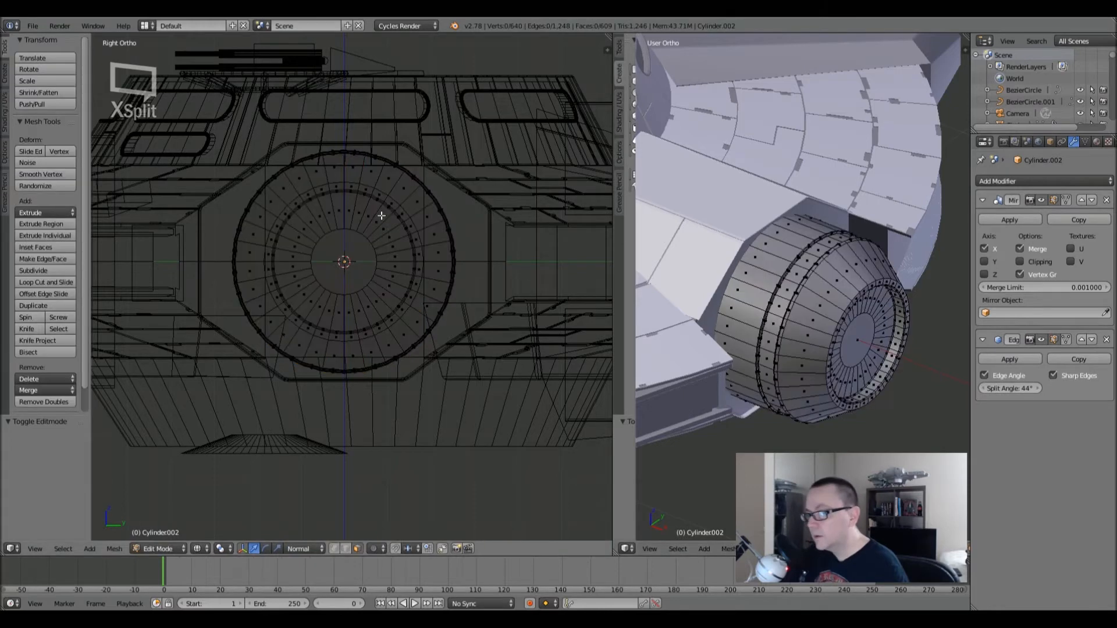
{"action": "key", "text": "a"}
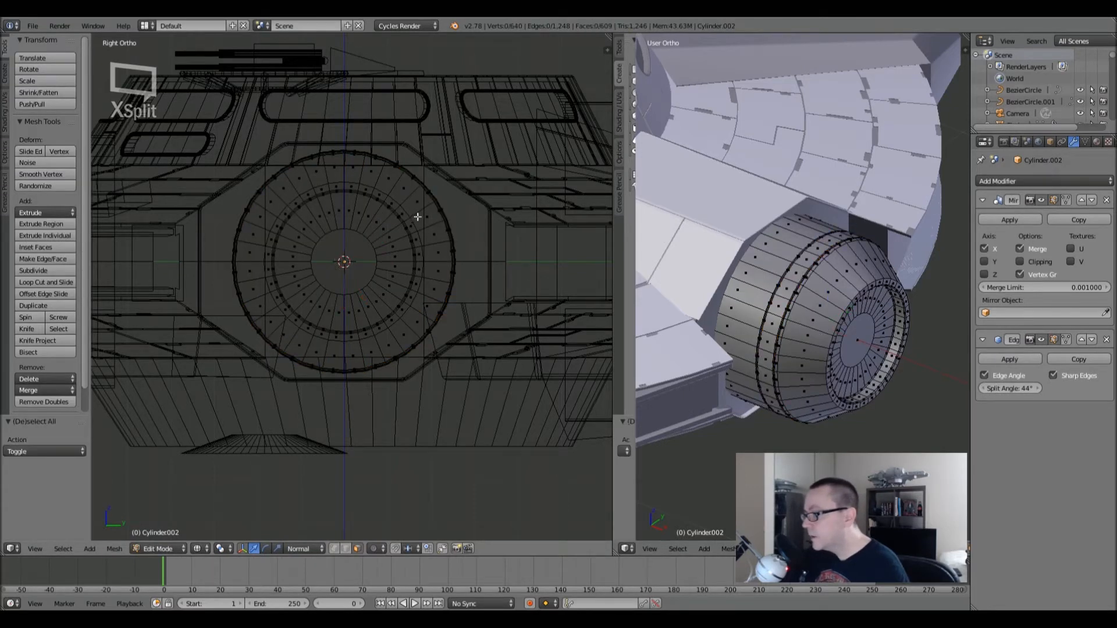
{"action": "key", "text": "Tab"}
- Widen the main 3D view, return it to solid shading and look over the whole ship from the front and side
{"action": "scroll", "coordinate": [369, 260], "scroll_direction": "down", "scroll_amount": 2}
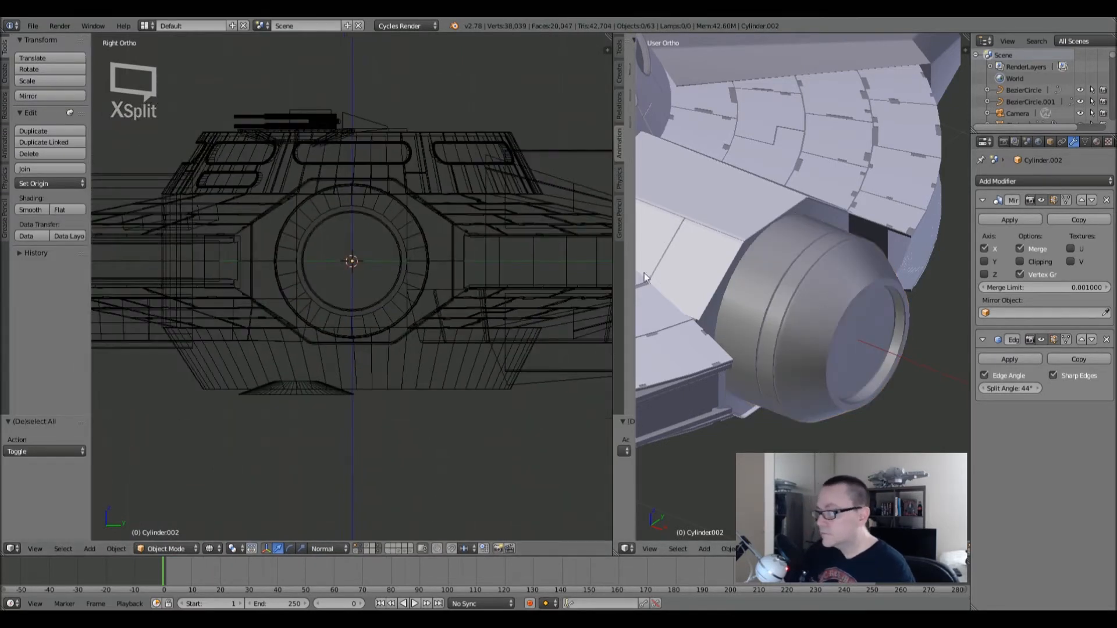
{"action": "left_click_drag", "start_coordinate": [612, 282], "coordinate": [804, 283]}
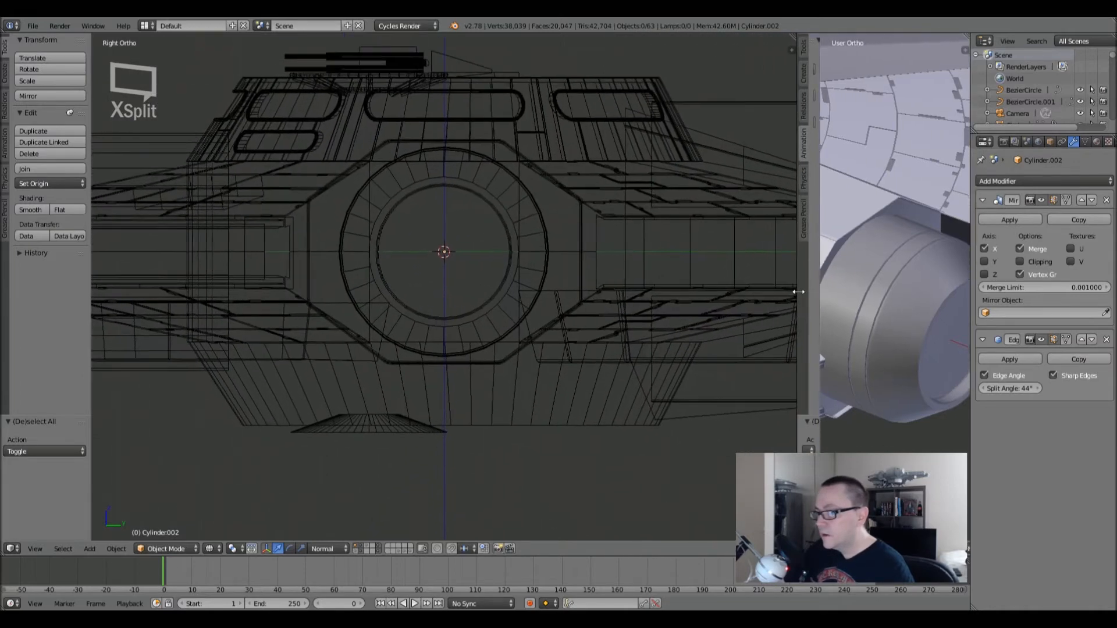
{"action": "key", "text": "z"}
{"action": "middle_click_drag", "start_coordinate": [433, 256], "coordinate": [518, 291]}
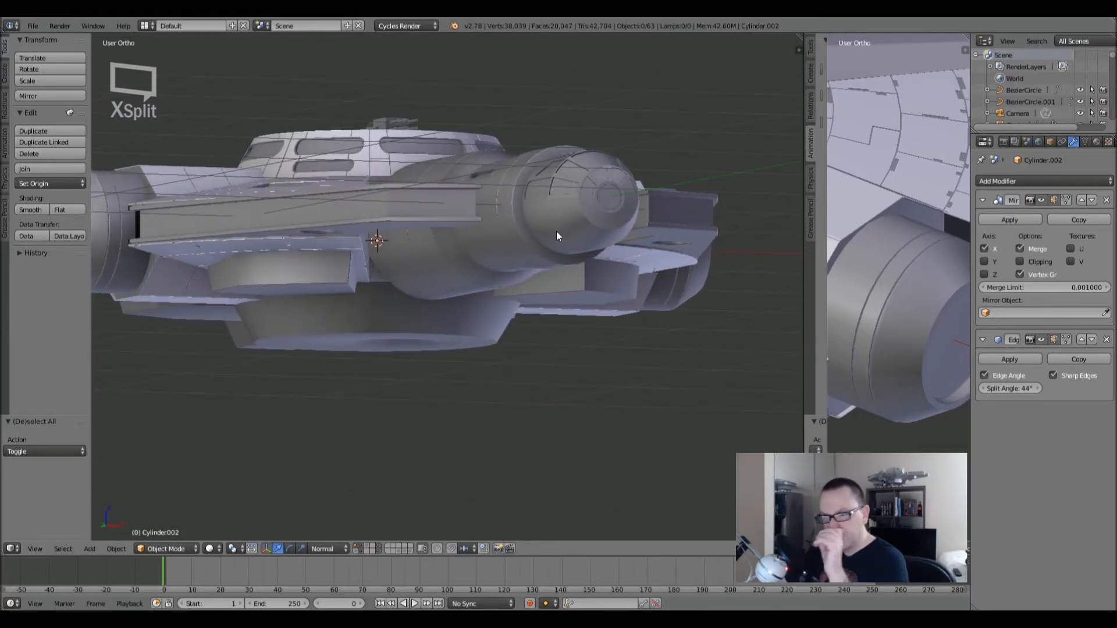
{"action": "middle_click_drag", "start_coordinate": [556, 232], "coordinate": [484, 290]}
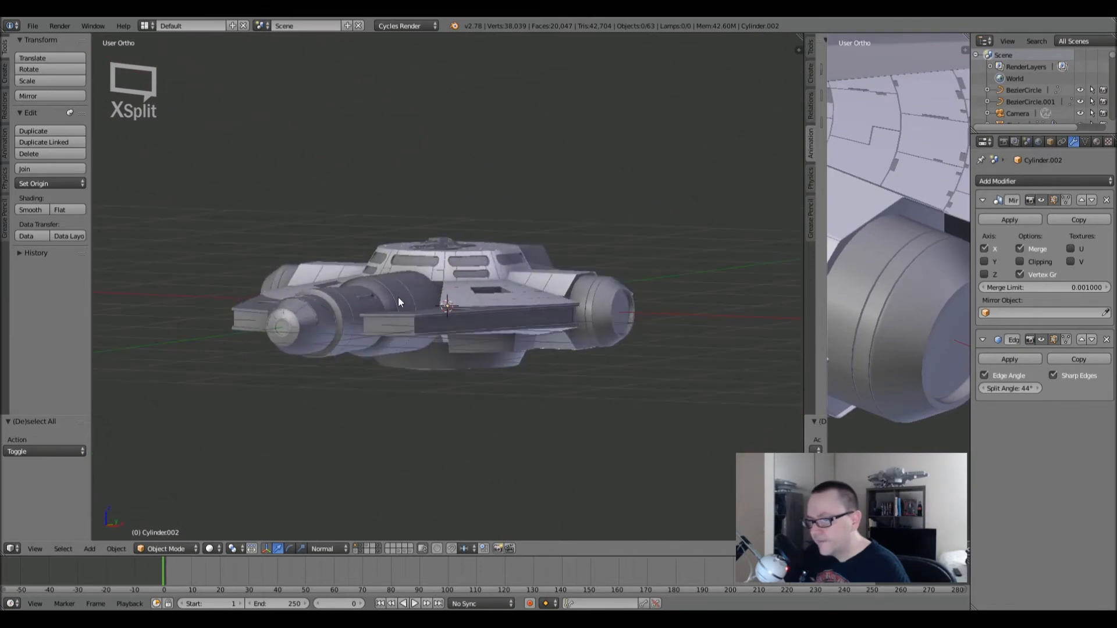
- Shrink all faces of the cockpit cone's lower shell (Cylinder.013) inward by about 0.02 with Shrink/Fatten
{"action": "right_click", "coordinate": [301, 331]}
{"action": "key", "text": "Tab"}
{"action": "scroll", "coordinate": [301, 331], "scroll_direction": "up", "scroll_amount": 10}
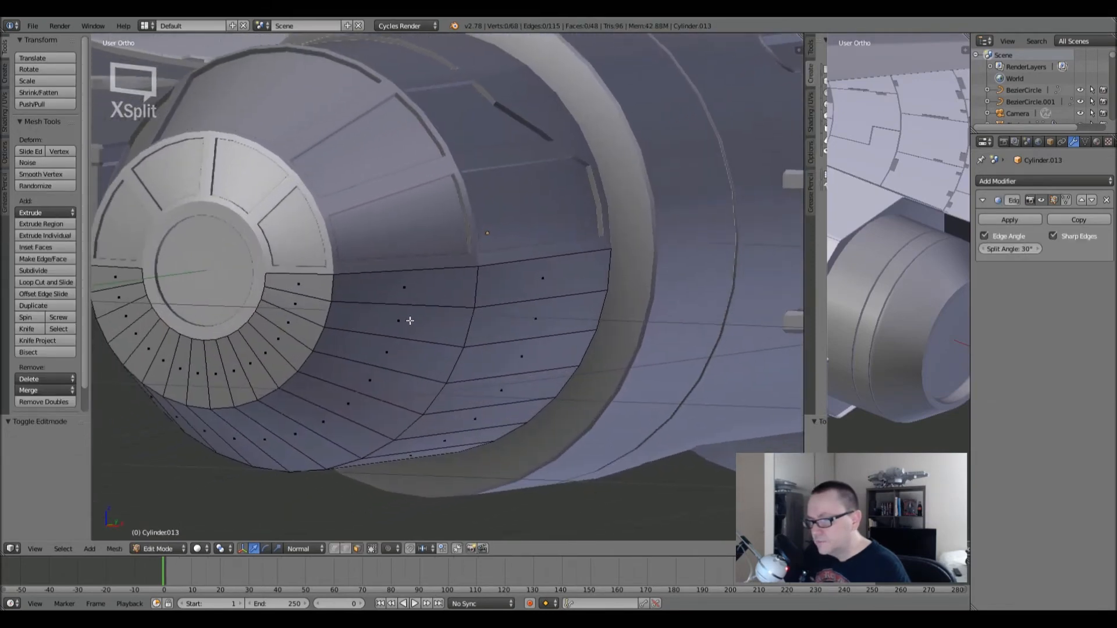
{"action": "scroll", "coordinate": [464, 295], "scroll_direction": "down", "scroll_amount": 3}
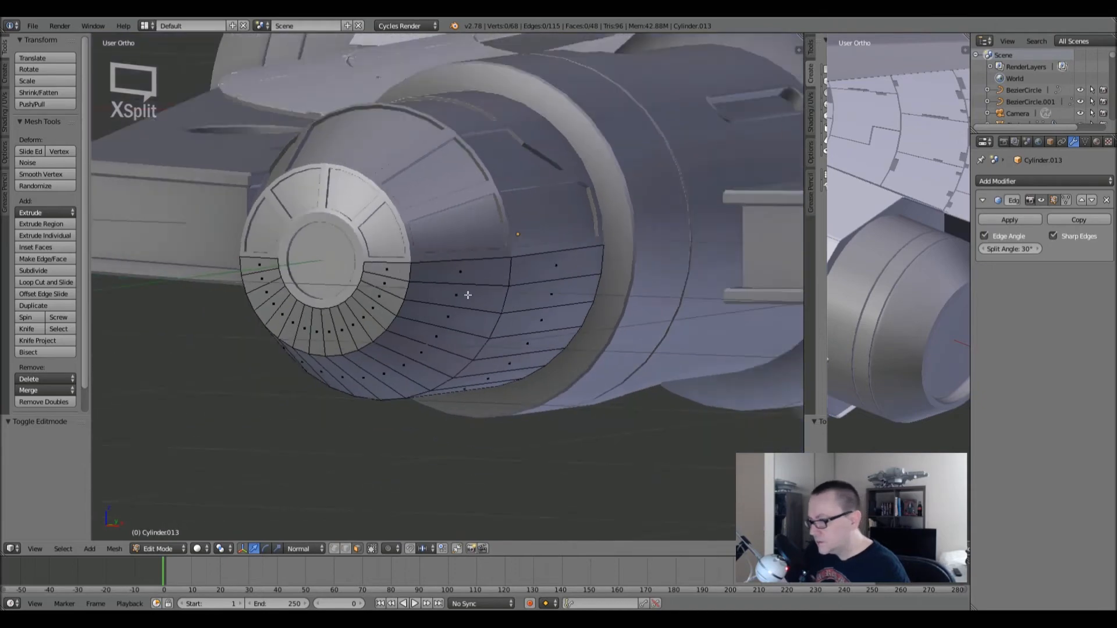
{"action": "scroll", "coordinate": [479, 295], "scroll_direction": "up", "scroll_amount": 5}
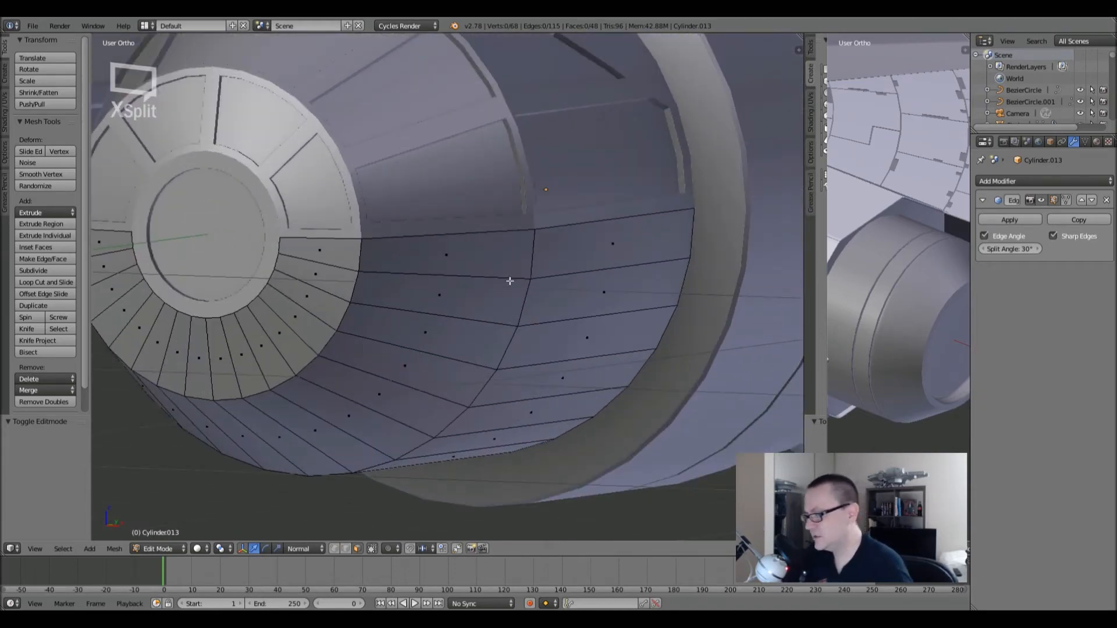
{"action": "mouse_move", "coordinate": [461, 255]}
{"action": "middle_mouse_down"}
{"action": "mouse_move", "coordinate": [465, 236]}
{"action": "mouse_move", "coordinate": [462, 267]}
{"action": "middle_mouse_up"}
{"action": "right_click", "coordinate": [438, 393]}
{"action": "middle_click_drag", "start_coordinate": [438, 393], "coordinate": [601, 334]}
{"action": "key", "text": "a"}
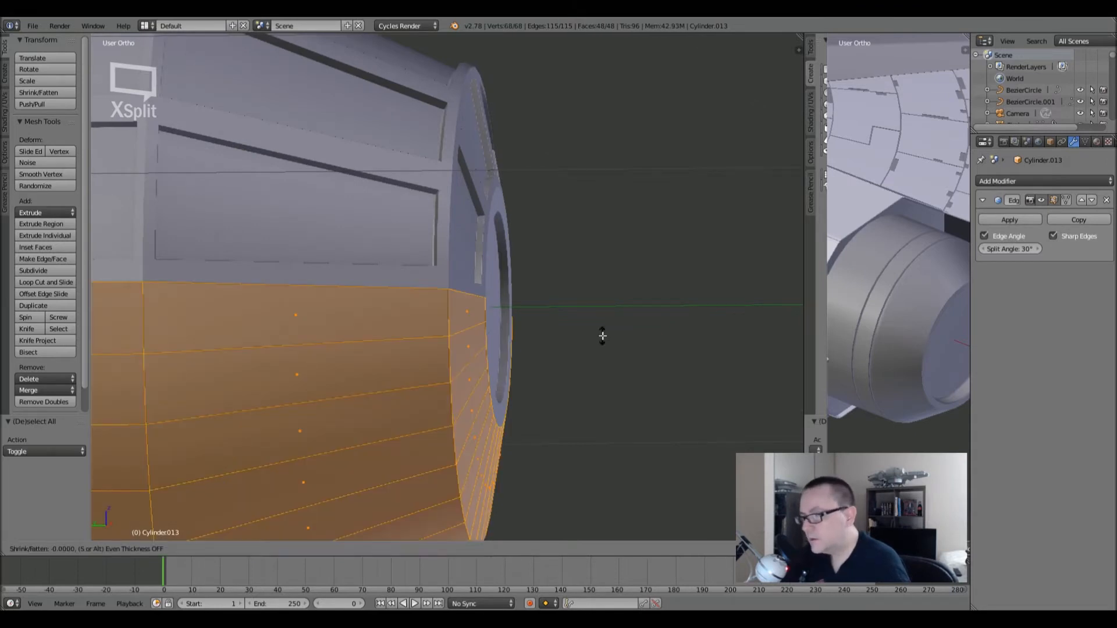
{"action": "key", "text": "alt+s"}
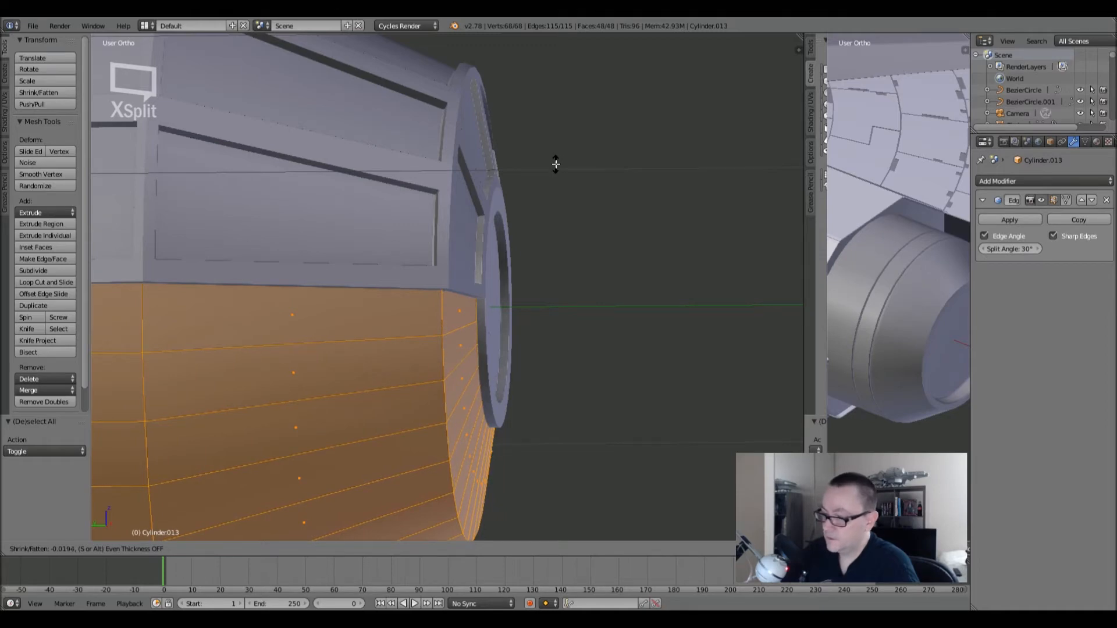
{"action": "left_click", "coordinate": [555, 165]}
- Duplicate the lower cockpit shell's faces in place and separate the copy into its own object
{"action": "scroll", "coordinate": [553, 163], "scroll_direction": "down", "scroll_amount": 2}
{"action": "middle_click_drag", "start_coordinate": [552, 164], "coordinate": [424, 176]}
{"action": "key", "text": "shift+d"}
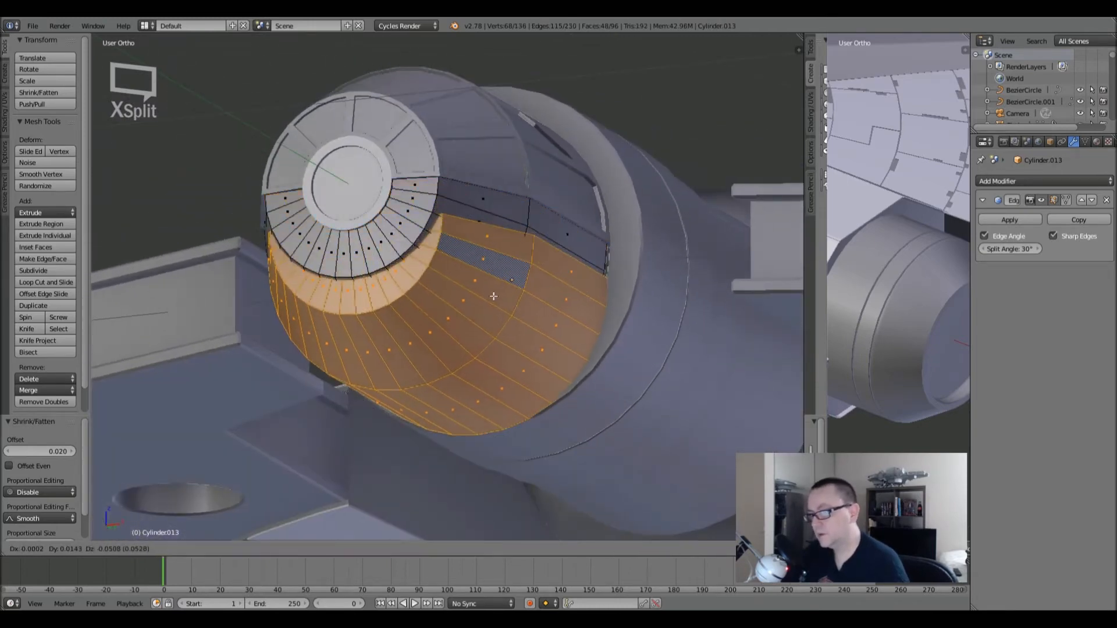
{"action": "right_click", "coordinate": [493, 296]}
{"action": "key", "text": "p"}
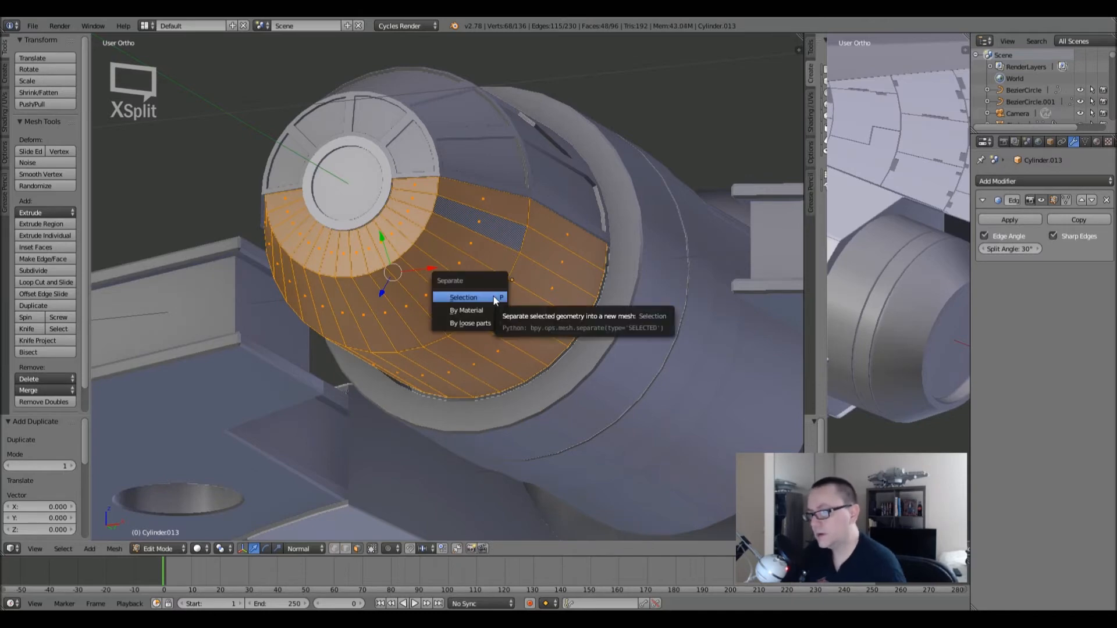
{"action": "left_click", "coordinate": [493, 296]}
{"action": "key", "text": "Tab"}
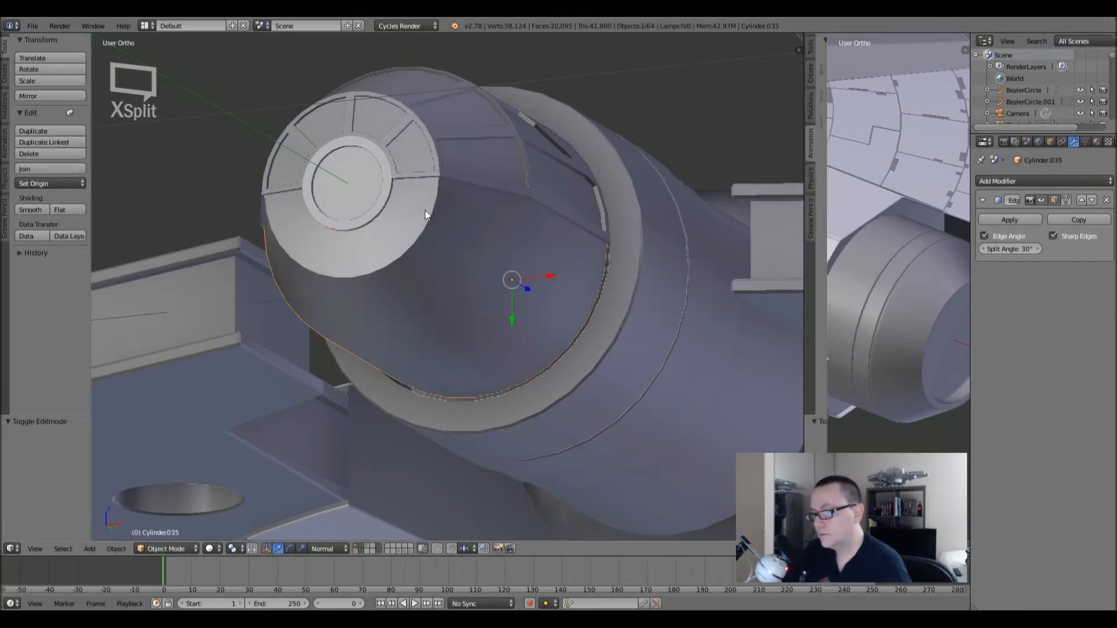
{"action": "right_click", "coordinate": [437, 218]}
{"action": "key", "text": "g"}
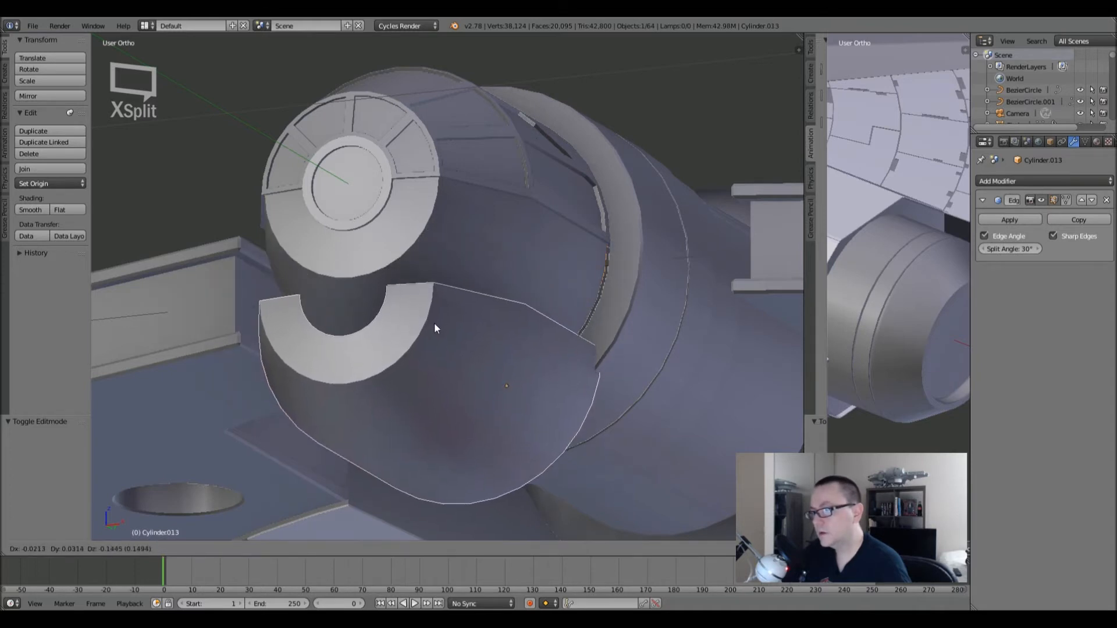
{"action": "right_click", "coordinate": [433, 322]}
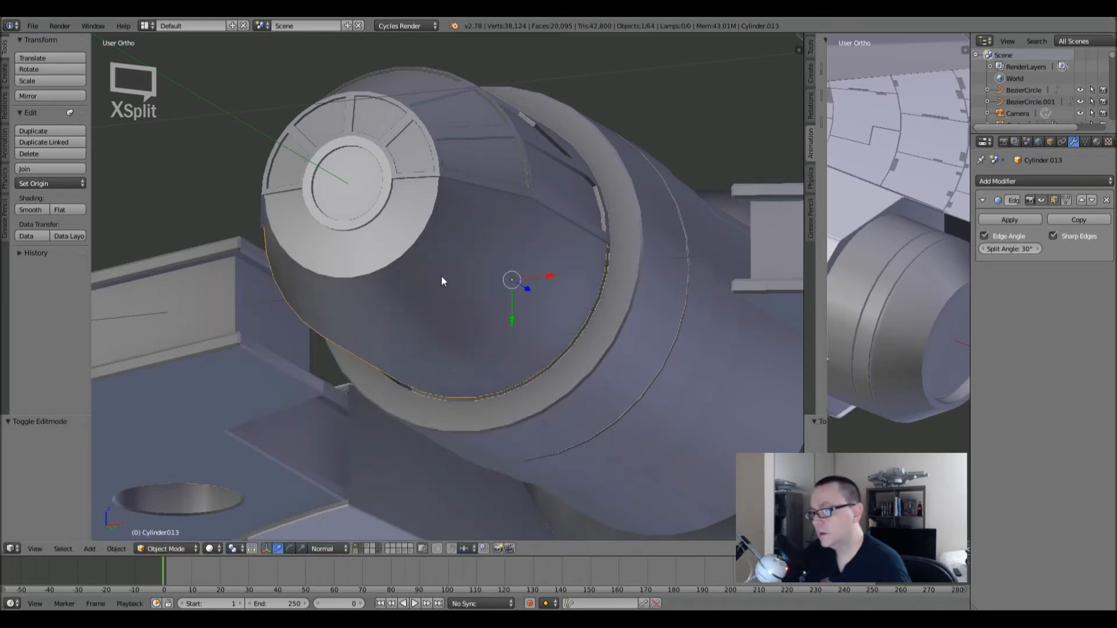
- Select the separated lower cockpit shell (Cylinder.035) and move it to the fourth layer
{"action": "right_click", "coordinate": [449, 245]}
{"action": "key", "text": "g"}
{"action": "right_click", "coordinate": [440, 384]}
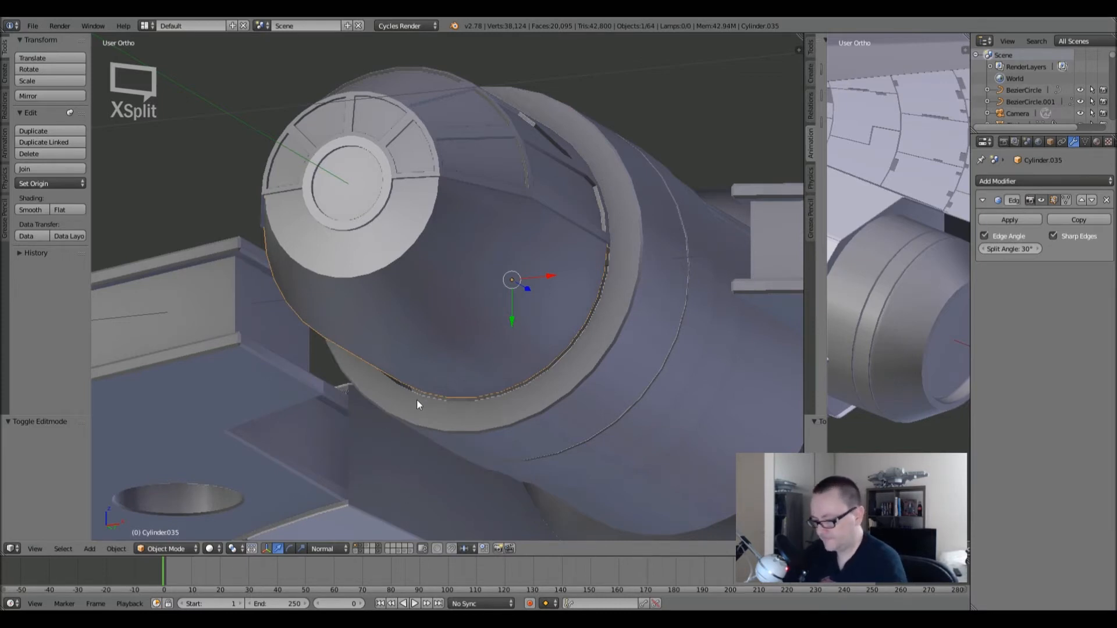
{"action": "key", "text": "m"}
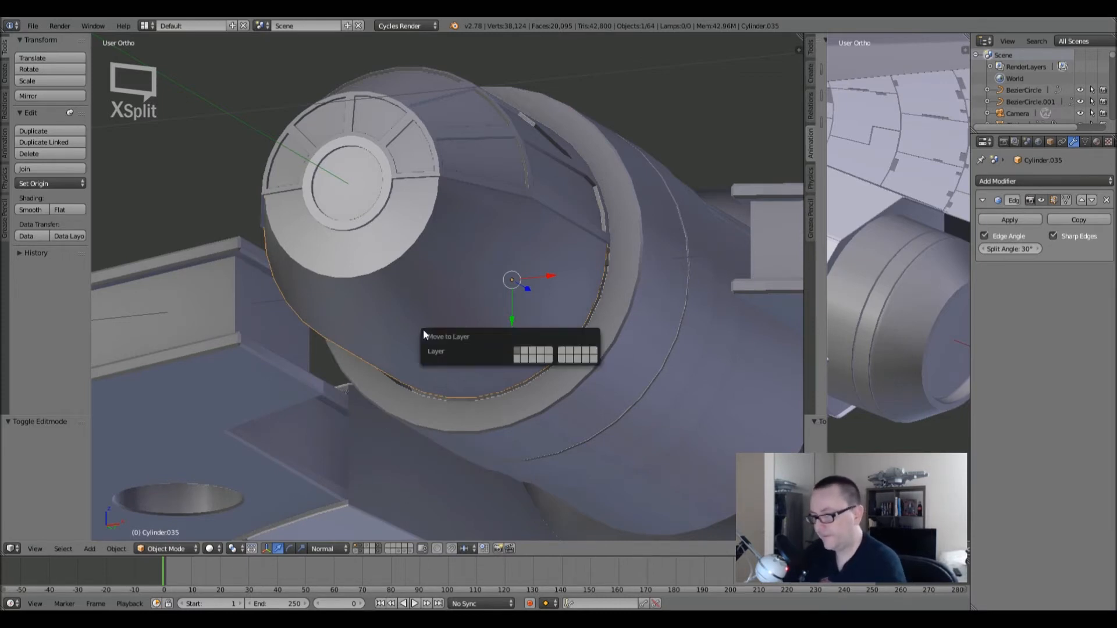
{"action": "left_click", "coordinate": [541, 351]}
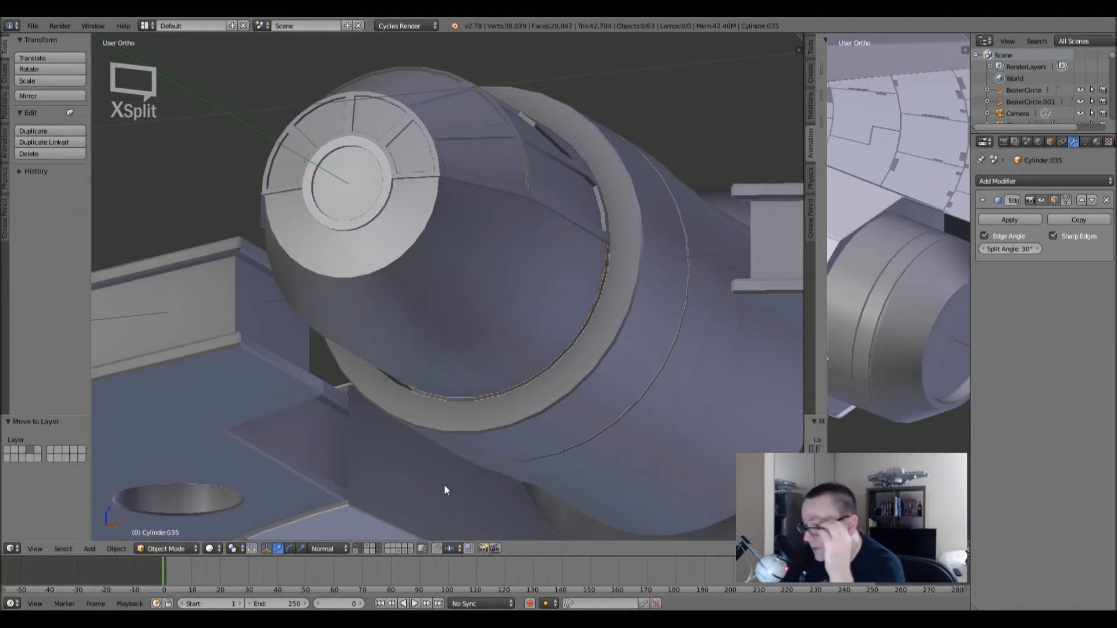
- Show only the fourth layer and open the separated shell for mesh editing in right orthographic view
{"action": "left_click", "coordinate": [373, 547]}
{"action": "key", "text": "Tab"}
{"action": "middle_click_drag", "start_coordinate": [481, 260], "coordinate": [459, 270]}
{"action": "key", "text": "KP_3"}
{"action": "scroll", "coordinate": [456, 271], "scroll_direction": "down", "scroll_amount": 8}
{"action": "middle_click_drag", "start_coordinate": [318, 247], "coordinate": [437, 283], "text": "shift"}
{"action": "scroll", "coordinate": [406, 271], "scroll_direction": "up", "scroll_amount": 10}
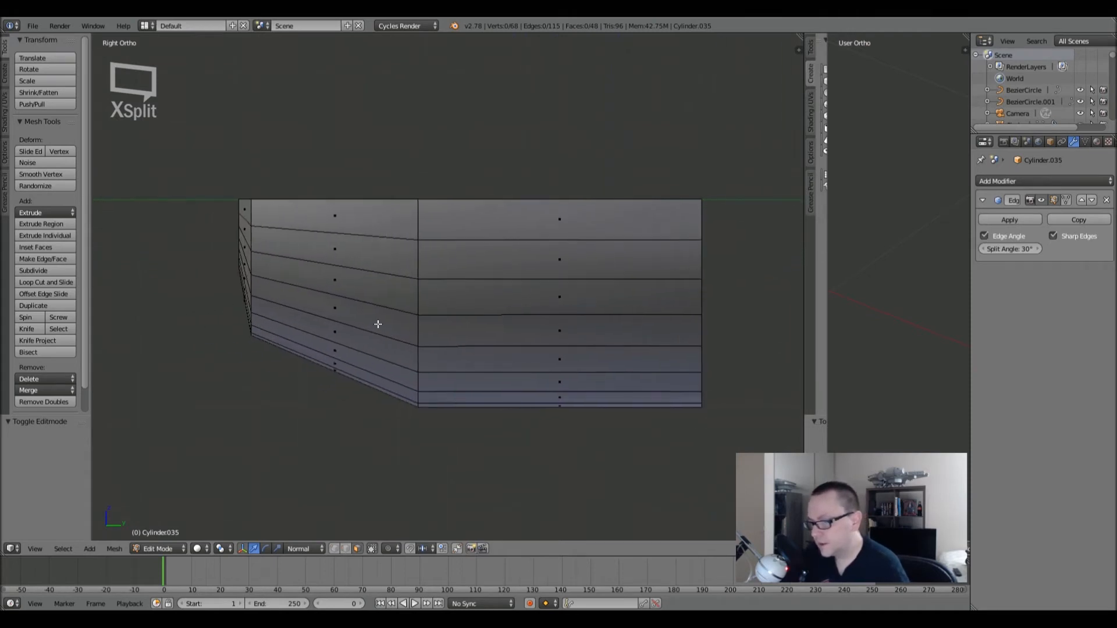
- Add a loop cut around the shell's straight section, slid about -0.97 to sit right beside the tapered section's edge
{"action": "key", "text": "Tab"}
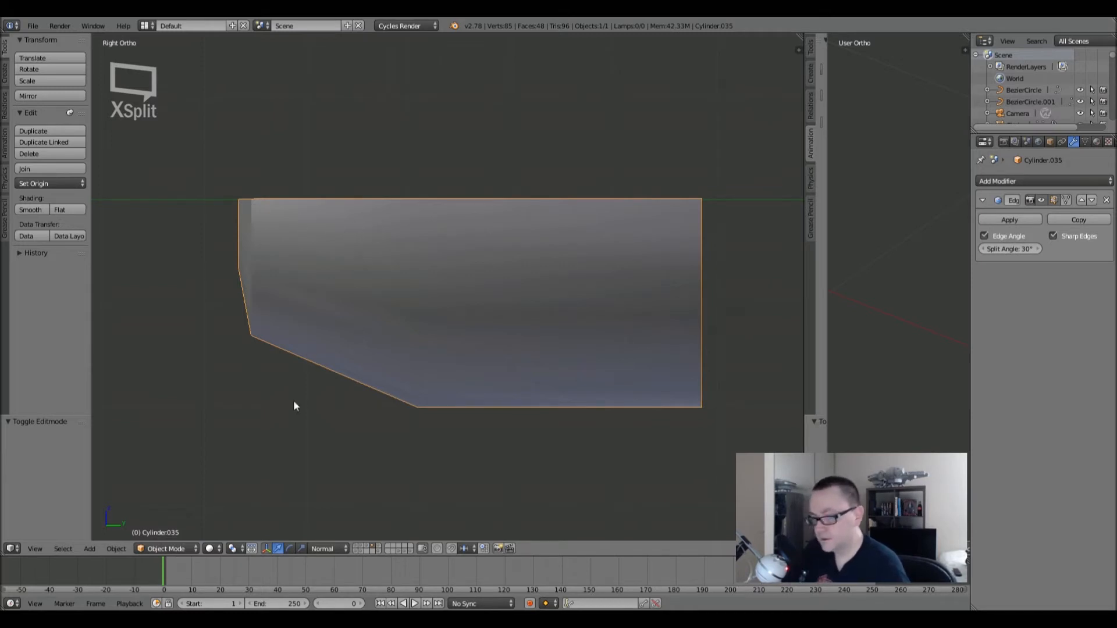
{"action": "middle_click_drag", "start_coordinate": [384, 270], "coordinate": [361, 290], "text": "shift"}
{"action": "key", "text": "Tab"}
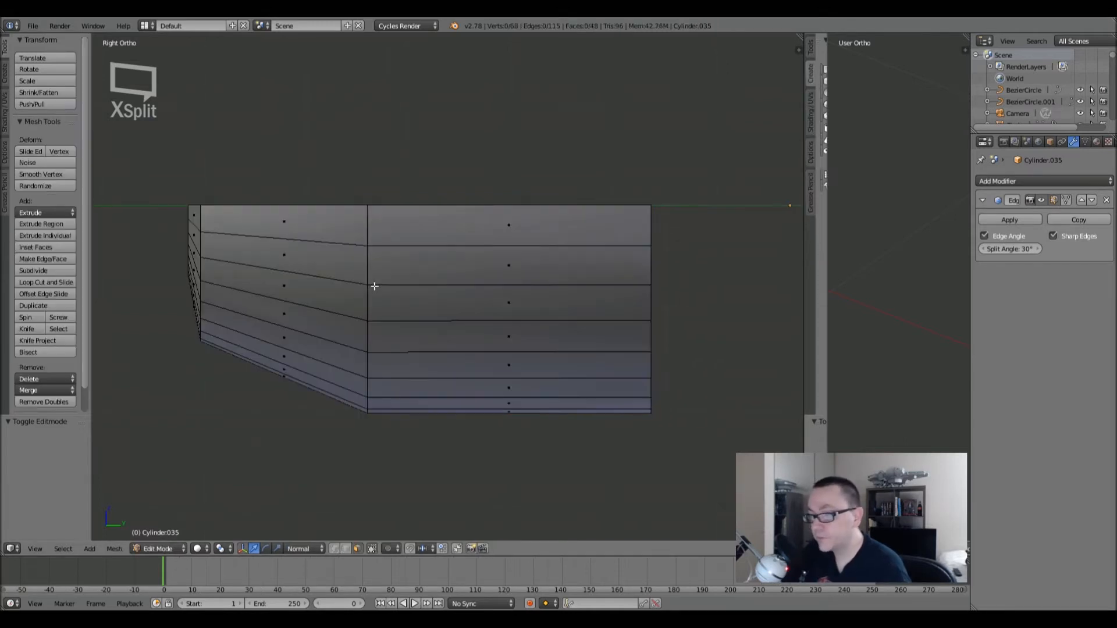
{"action": "scroll", "coordinate": [394, 268], "scroll_direction": "up", "scroll_amount": 1}
{"action": "mouse_move", "coordinate": [451, 258]}
{"action": "middle_mouse_down", "text": "shift"}
{"action": "mouse_move", "coordinate": [427, 249]}
{"action": "mouse_move", "coordinate": [440, 248]}
{"action": "middle_mouse_up", "text": "shift"}
{"action": "key", "text": "ctrl+r"}
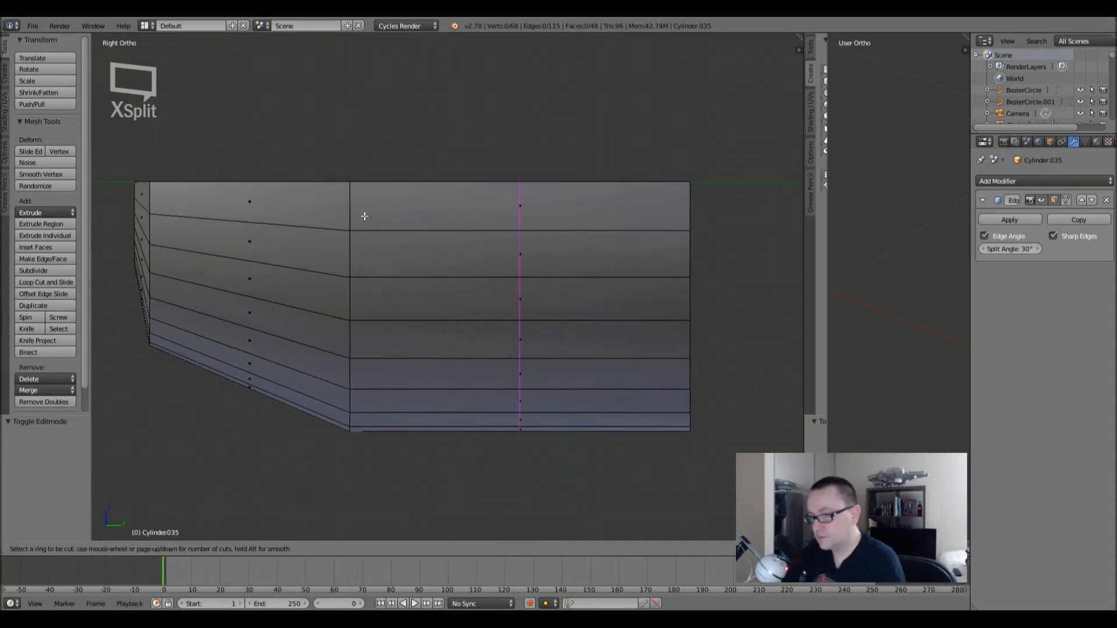
{"action": "left_click", "coordinate": [359, 183]}
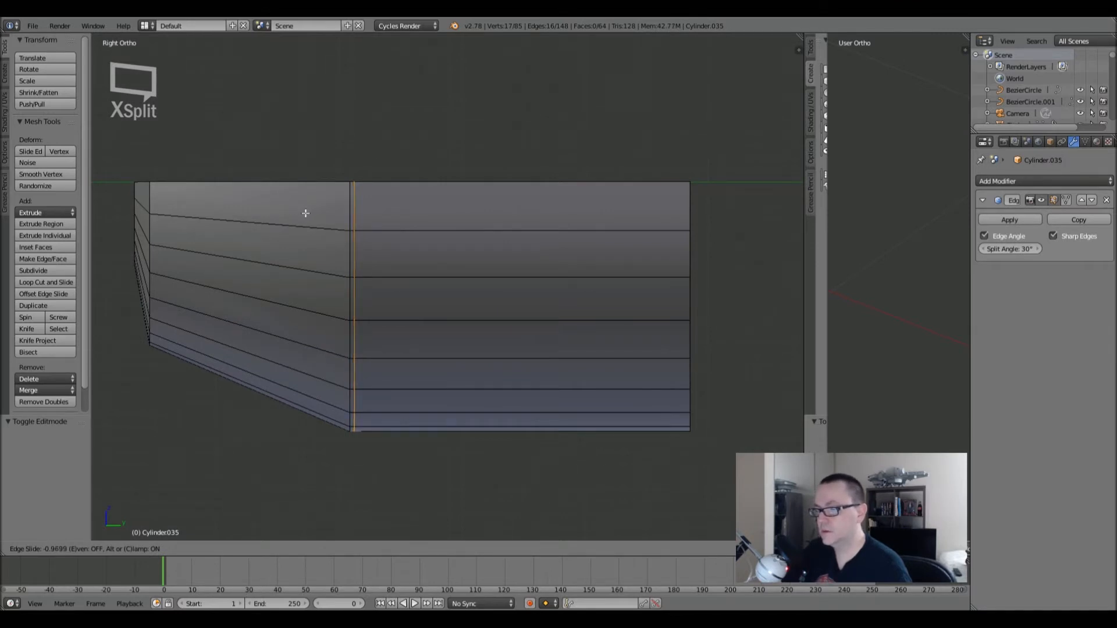
{"action": "left_click", "coordinate": [304, 212]}
- Delete the narrow face loop between the shell's tapered and straight sections to leave a thin gap
{"action": "scroll", "coordinate": [343, 215], "scroll_direction": "down", "scroll_amount": 5}
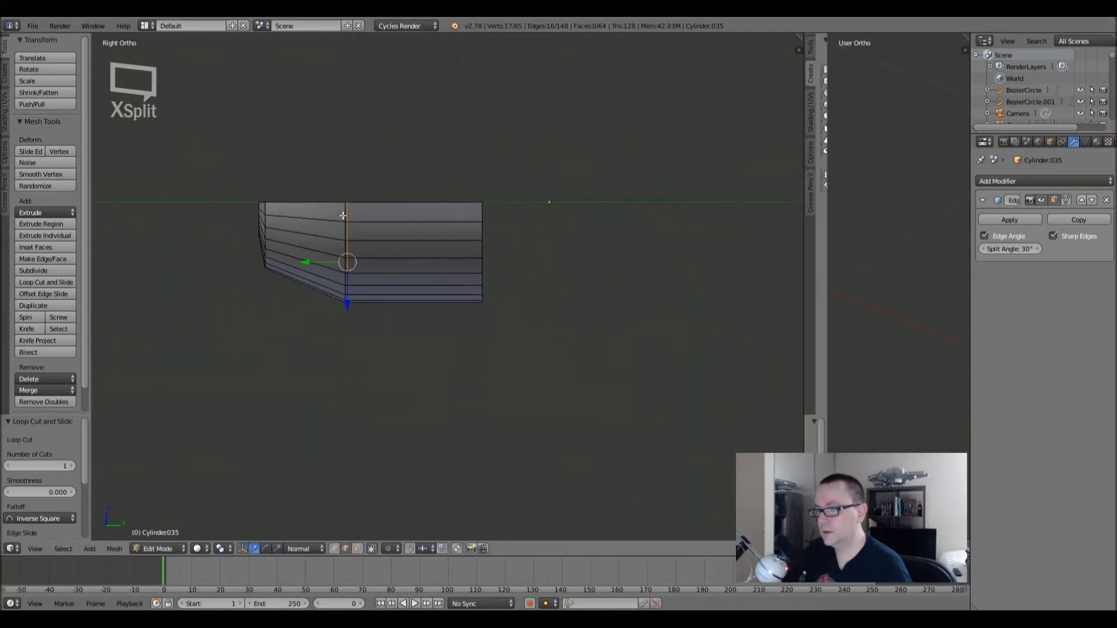
{"action": "scroll", "coordinate": [343, 222], "scroll_direction": "up", "scroll_amount": 6}
{"action": "left_click", "coordinate": [357, 548]}
{"action": "left_click", "coordinate": [354, 221], "text": "alt"}
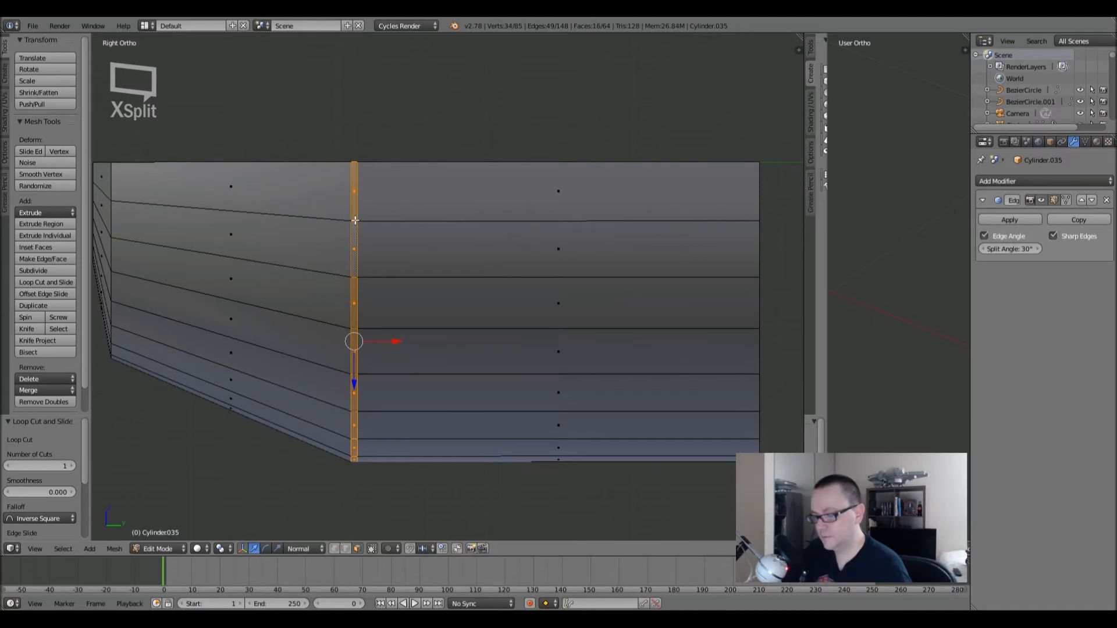
{"action": "key", "text": "x"}
{"action": "left_click", "coordinate": [350, 248]}
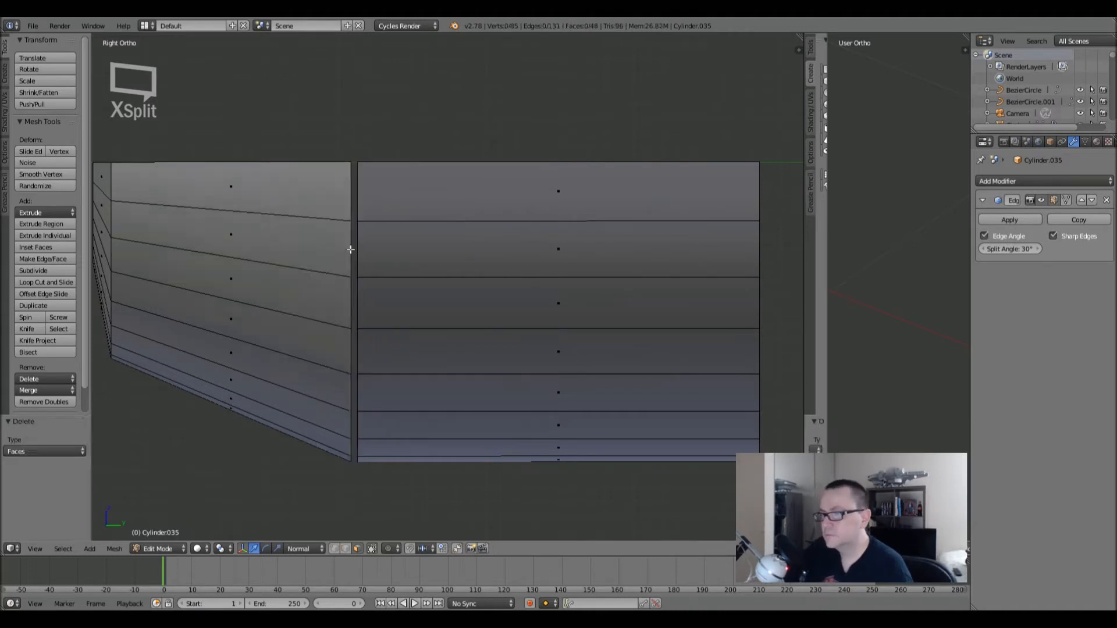
{"action": "key", "text": "Tab"}
{"action": "scroll", "coordinate": [449, 259], "scroll_direction": "down", "scroll_amount": 6}
{"action": "scroll", "coordinate": [450, 273], "scroll_direction": "up", "scroll_amount": 5}
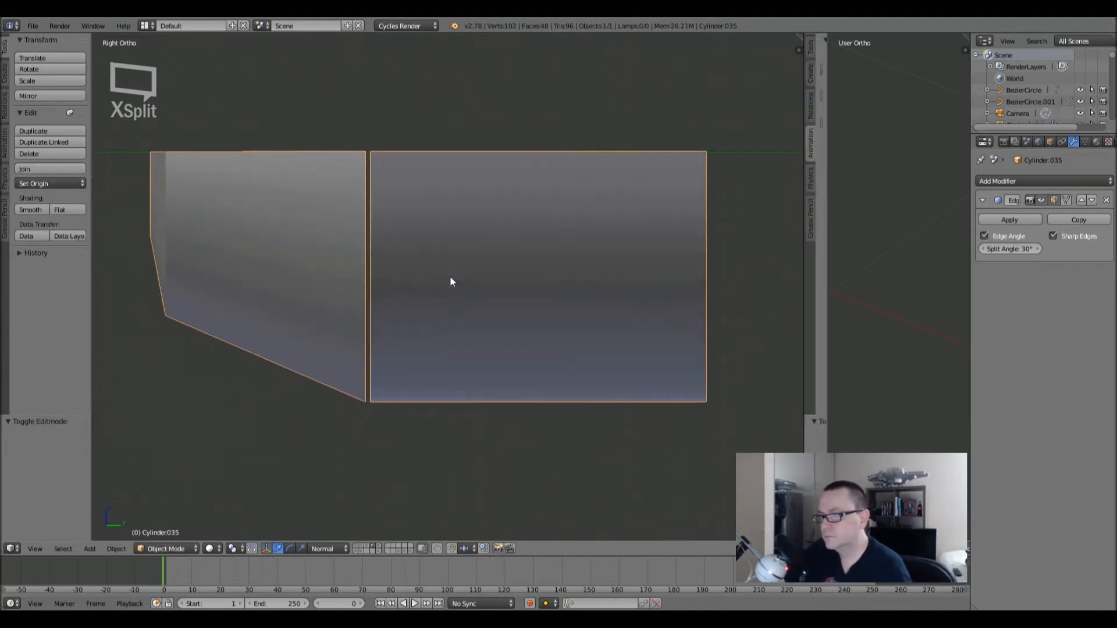
{"action": "key", "text": "Tab"}
{"action": "middle_click_drag", "start_coordinate": [561, 235], "coordinate": [499, 235], "text": "shift"}
{"action": "key", "text": "ctrl+r"}
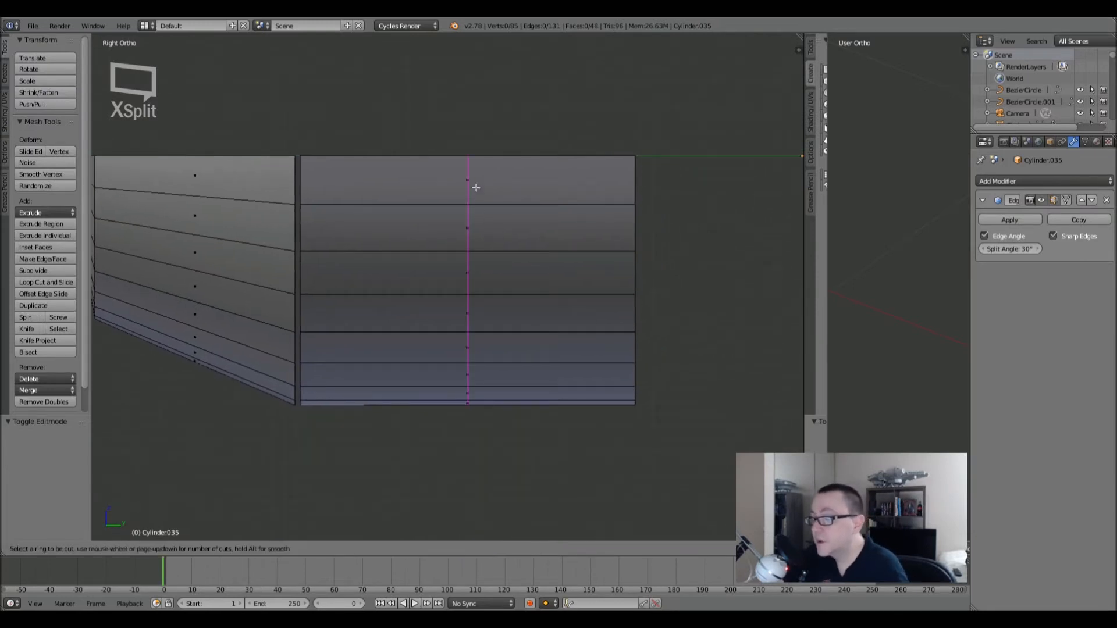
{"action": "left_click", "coordinate": [480, 189]}
{"action": "right_click", "coordinate": [479, 188]}
{"action": "key", "text": "Tab"}
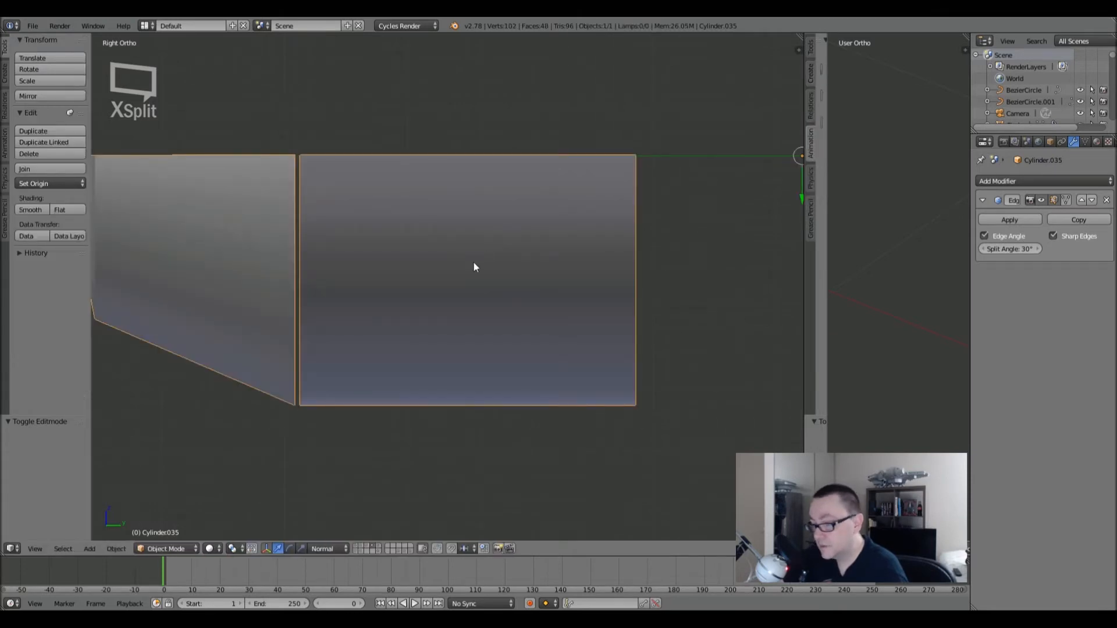
- Compare the split shell with the ship geometry on the first layer and return to the fourth layer alone
{"action": "left_click", "coordinate": [357, 547]}
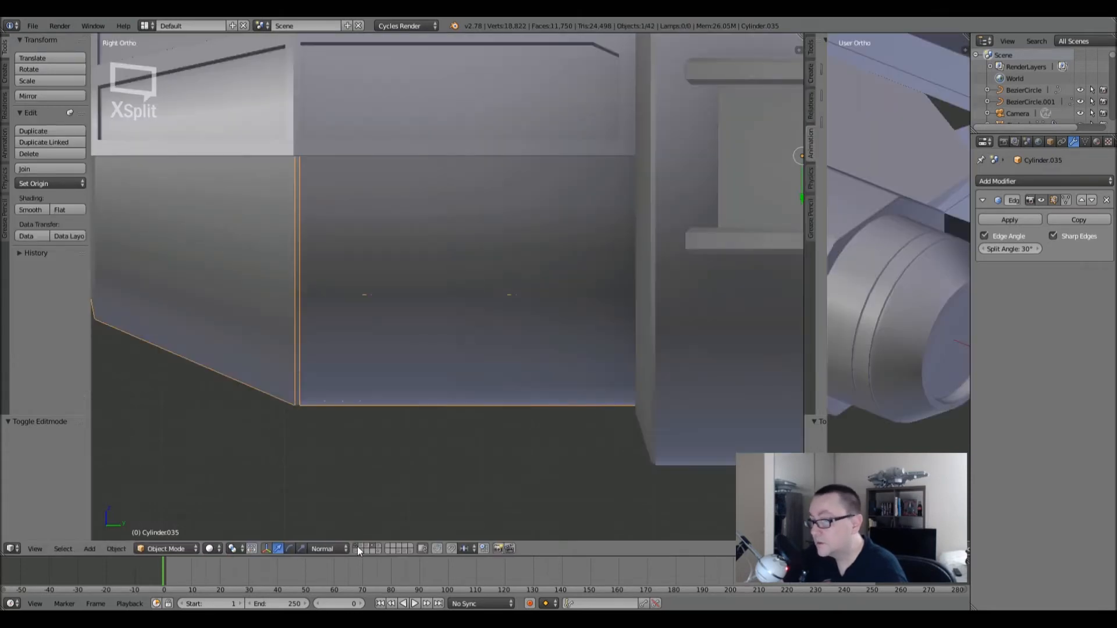
{"action": "key", "text": "z"}
{"action": "key", "text": "z"}
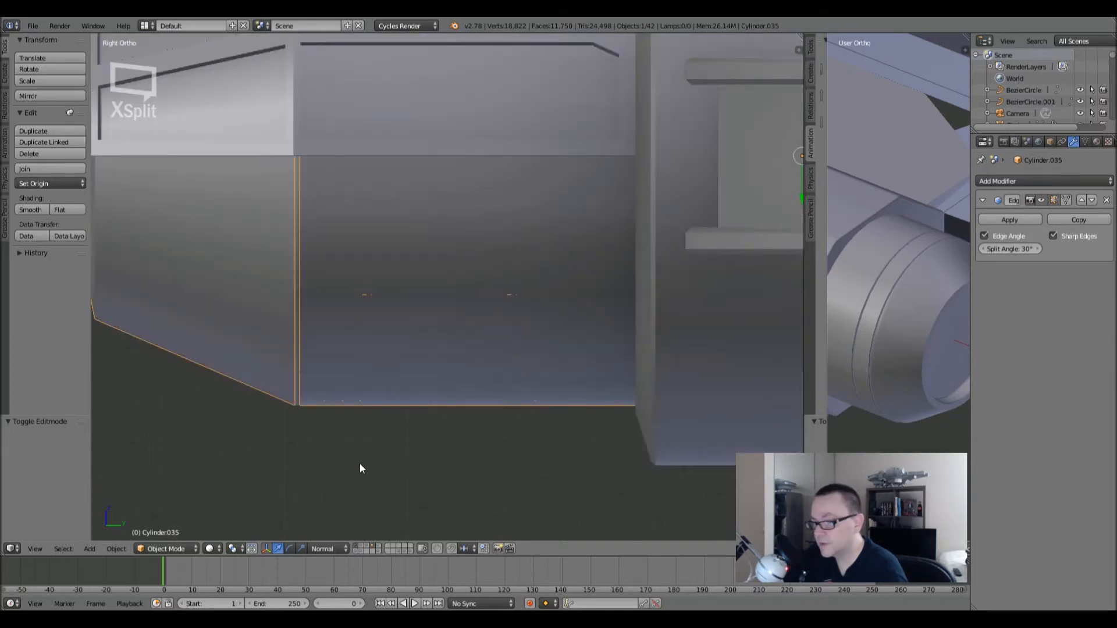
{"action": "left_click", "coordinate": [372, 547]}
- In wireframe, add two closely spaced loop cuts around the shell's straight section near its rear end
{"action": "key", "text": "z"}
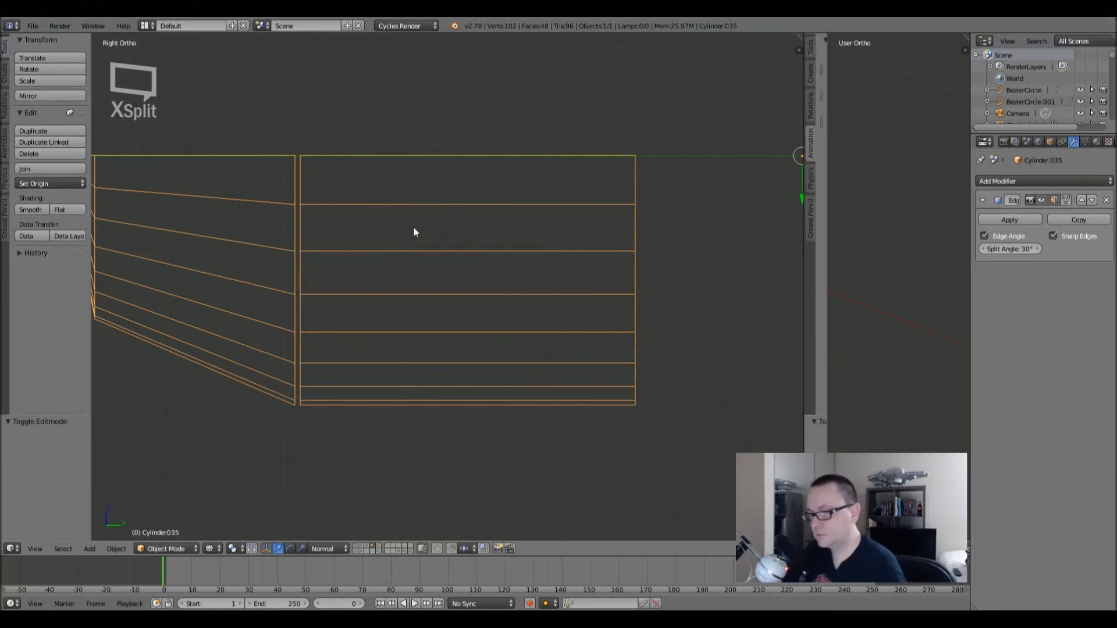
{"action": "key", "text": "Tab"}
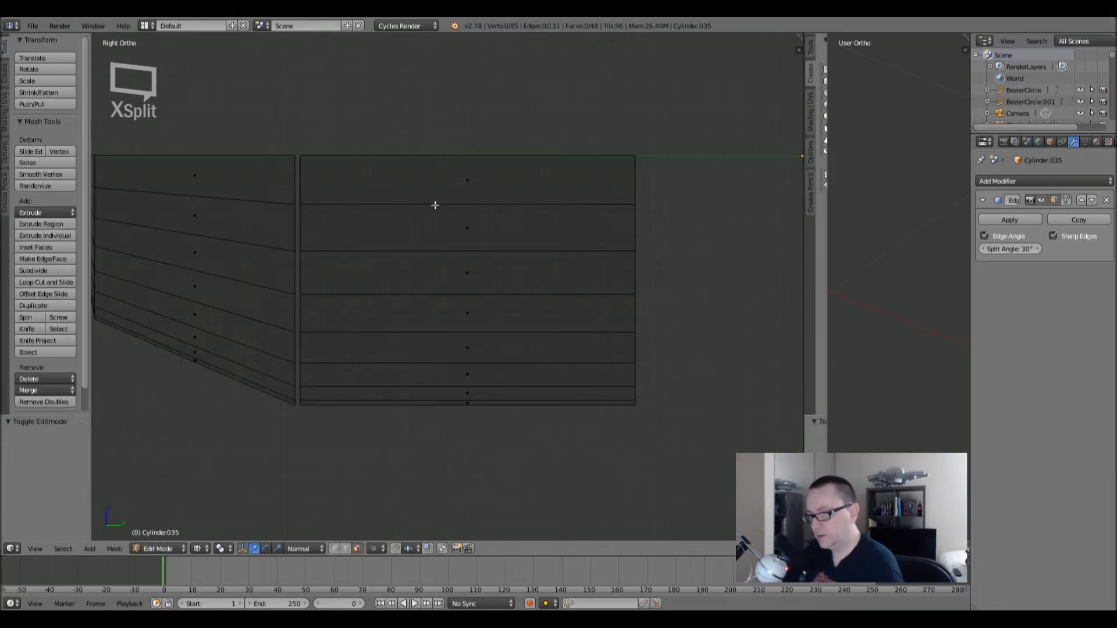
{"action": "key", "text": "ctrl+r"}
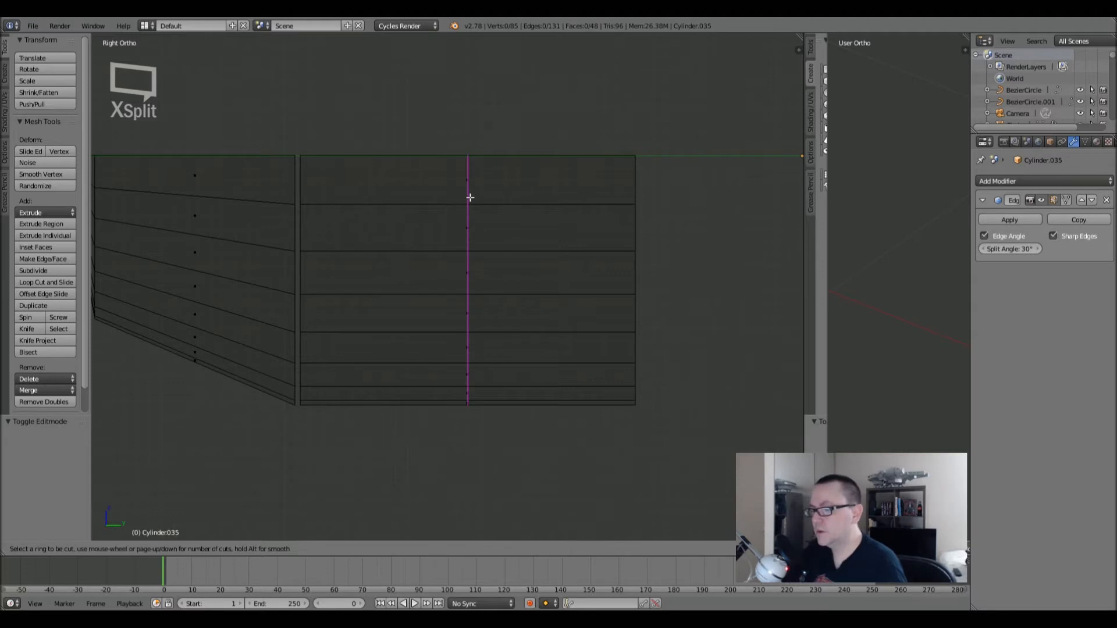
{"action": "left_click", "coordinate": [469, 233]}
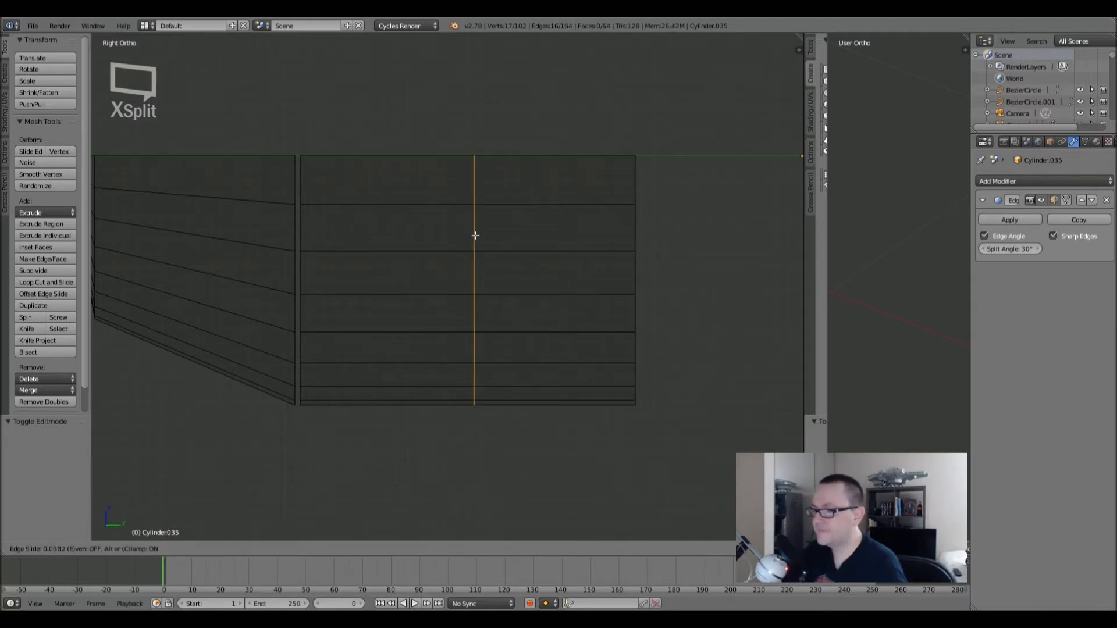
{"action": "left_click", "coordinate": [559, 244]}
{"action": "key", "text": "ctrl+r"}
{"action": "left_click", "coordinate": [587, 211]}
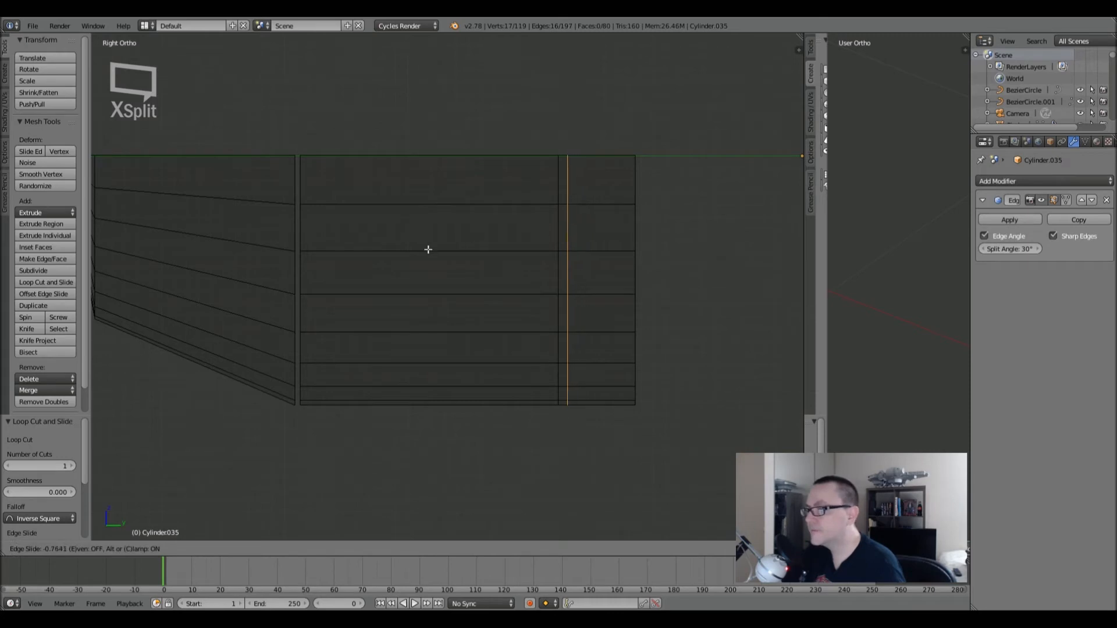
{"action": "left_click", "coordinate": [382, 261]}
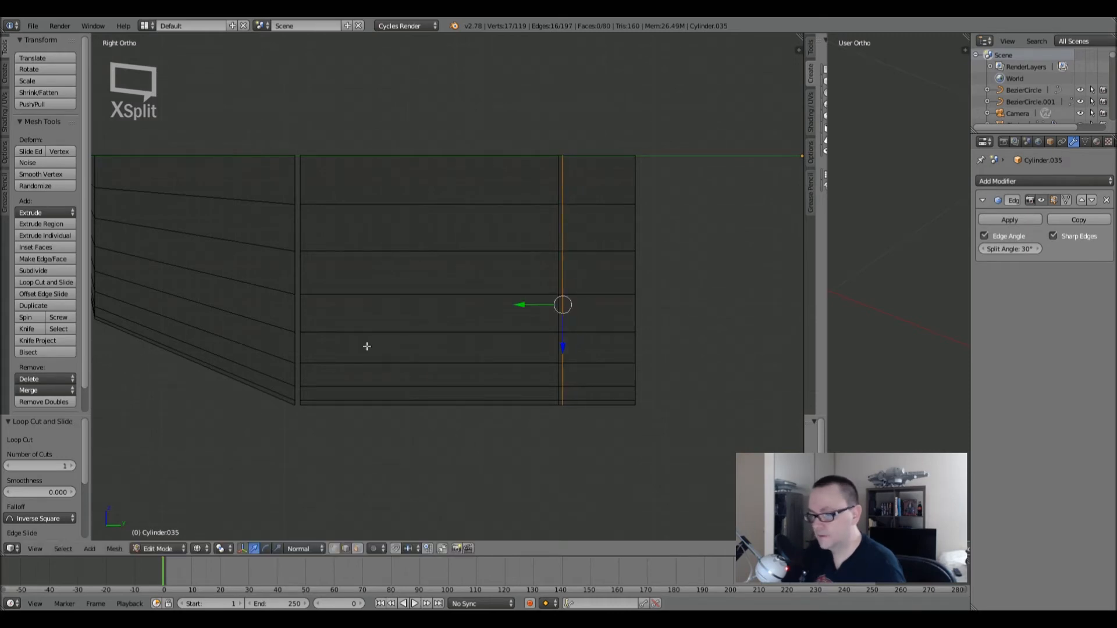
- Display the first layer's ship geometry in wireframe behind the shell and resume editing the shell's mesh
{"action": "key", "text": "Tab"}
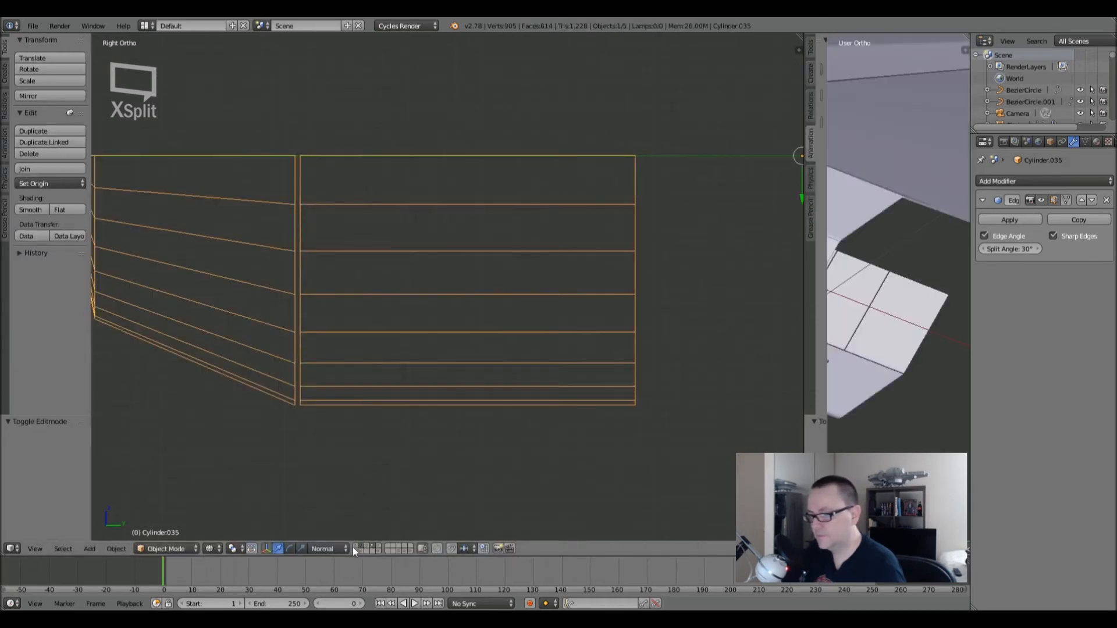
{"action": "left_click", "coordinate": [361, 547], "text": "shift"}
{"action": "left_click", "coordinate": [356, 545], "text": "shift"}
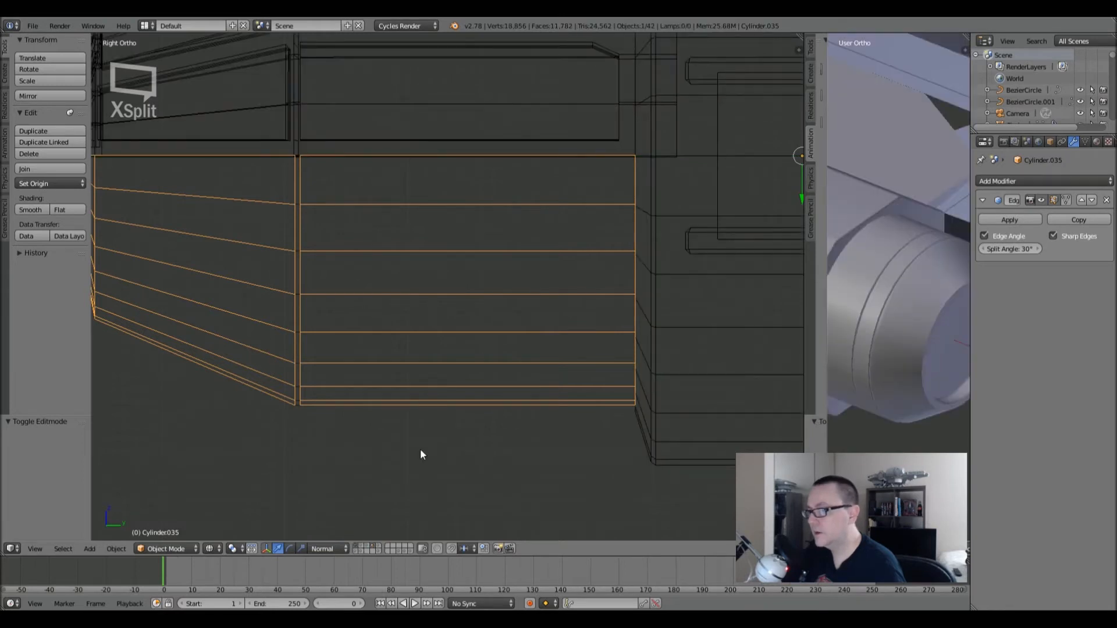
{"action": "key", "text": "Tab"}
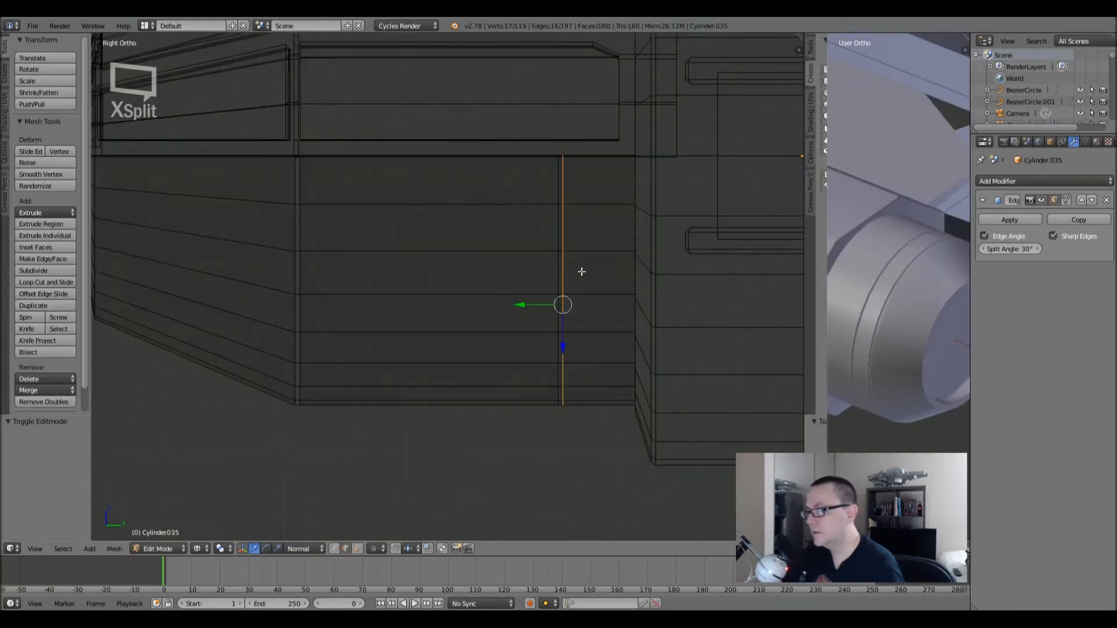
- Undo the last two loop cuts and add two closely spaced loop cuts nearer the rear end of the shell's straight section
{"action": "key", "text": "ctrl+z"}
{"action": "key", "text": "ctrl+z"}
{"action": "key", "text": "ctrl+z"}
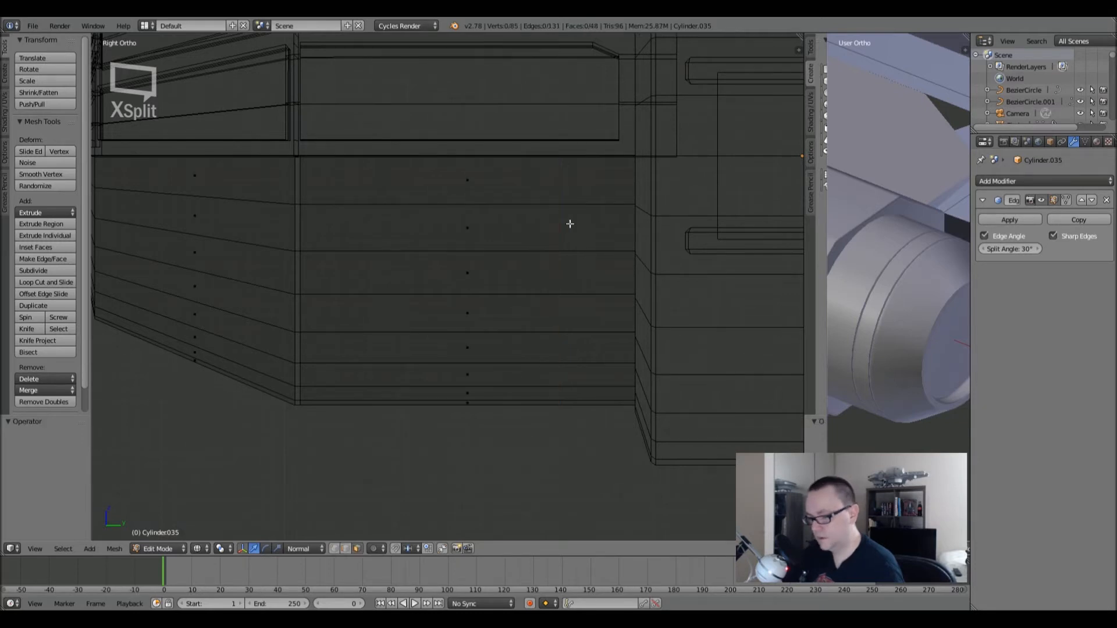
{"action": "key", "text": "ctrl+r"}
{"action": "left_click", "coordinate": [560, 208]}
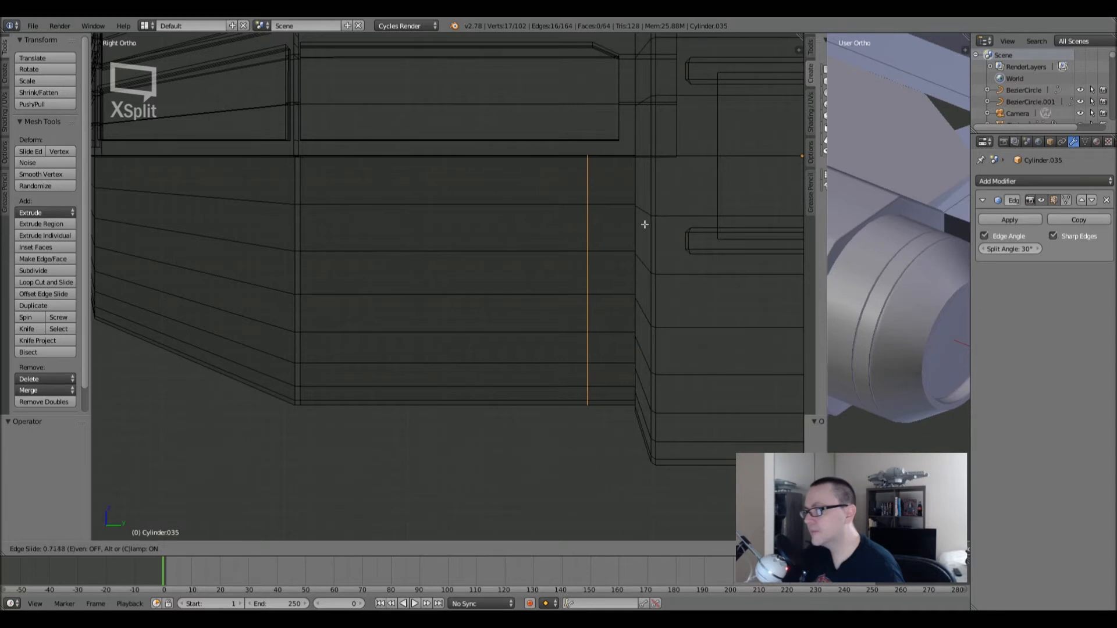
{"action": "left_click", "coordinate": [643, 225]}
{"action": "key", "text": "ctrl+r"}
{"action": "left_click", "coordinate": [516, 190]}
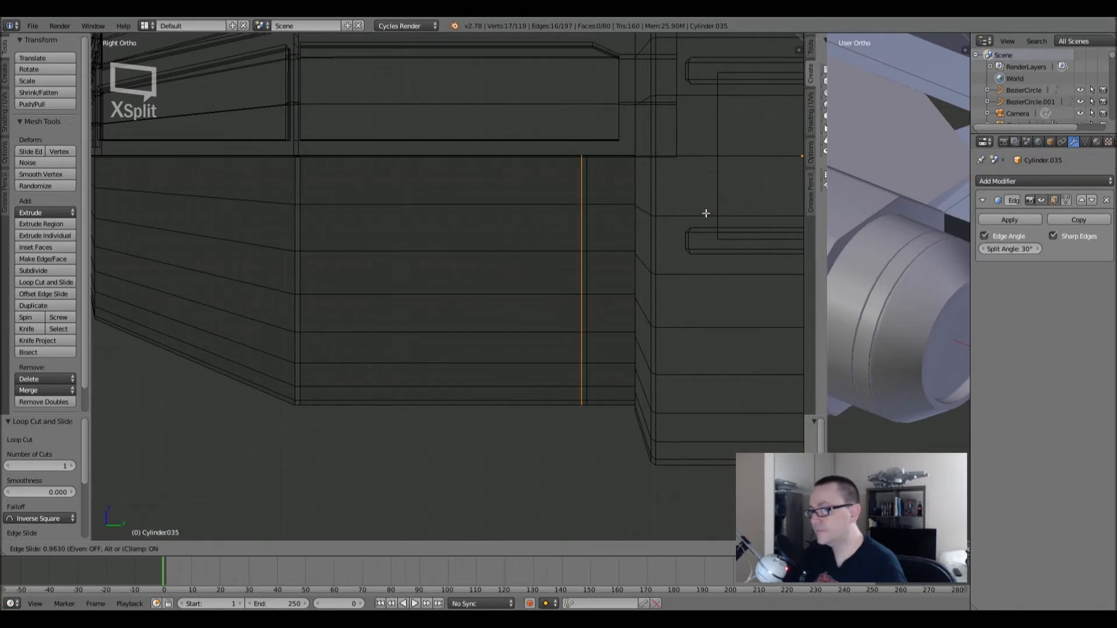
{"action": "left_click", "coordinate": [707, 213]}
- Delete the narrow face loop between the two new cuts near the straight section's rear end
{"action": "left_click", "coordinate": [357, 547]}
{"action": "right_click", "coordinate": [585, 202], "text": "alt"}
{"action": "right_click", "coordinate": [585, 202], "text": "alt"}
{"action": "right_click", "coordinate": [585, 202], "text": "alt"}
{"action": "right_click", "coordinate": [583, 240], "text": "alt"}
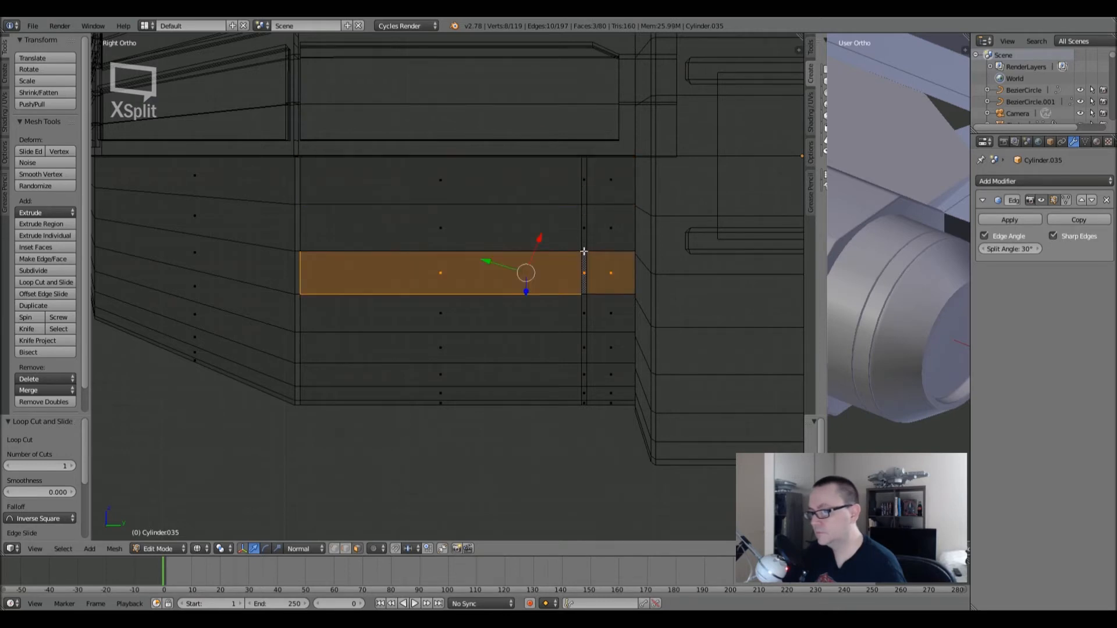
{"action": "right_click", "coordinate": [583, 252], "text": "alt"}
{"action": "scroll", "coordinate": [583, 252], "scroll_direction": "up", "scroll_amount": 6}
{"action": "right_click", "coordinate": [574, 241], "text": "alt"}
{"action": "scroll", "coordinate": [573, 241], "scroll_direction": "down", "scroll_amount": 6}
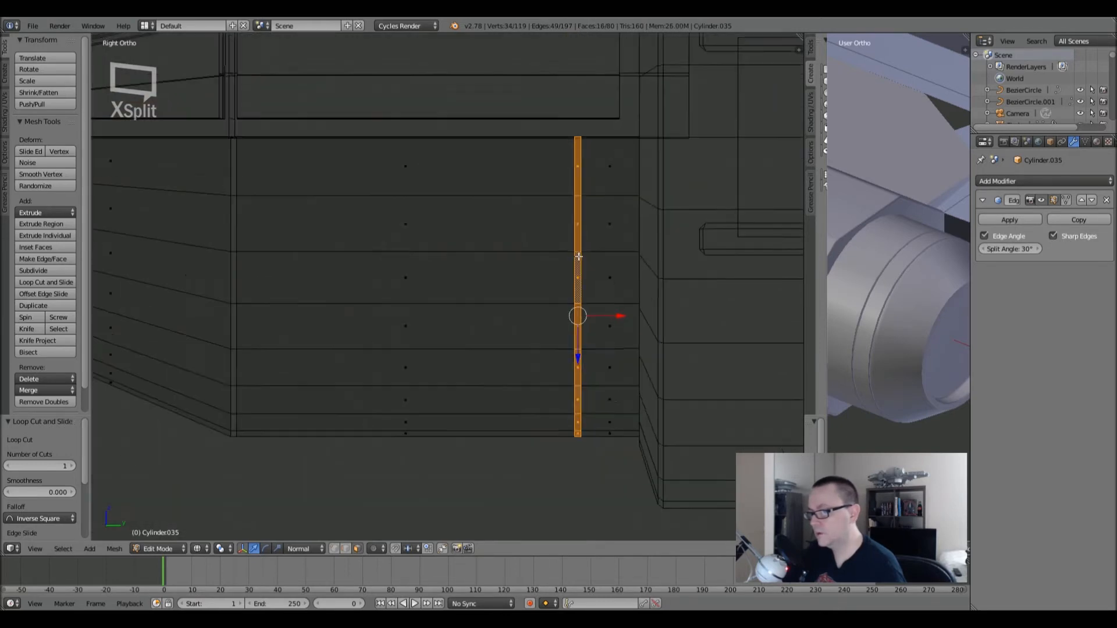
{"action": "left_click", "coordinate": [548, 293]}
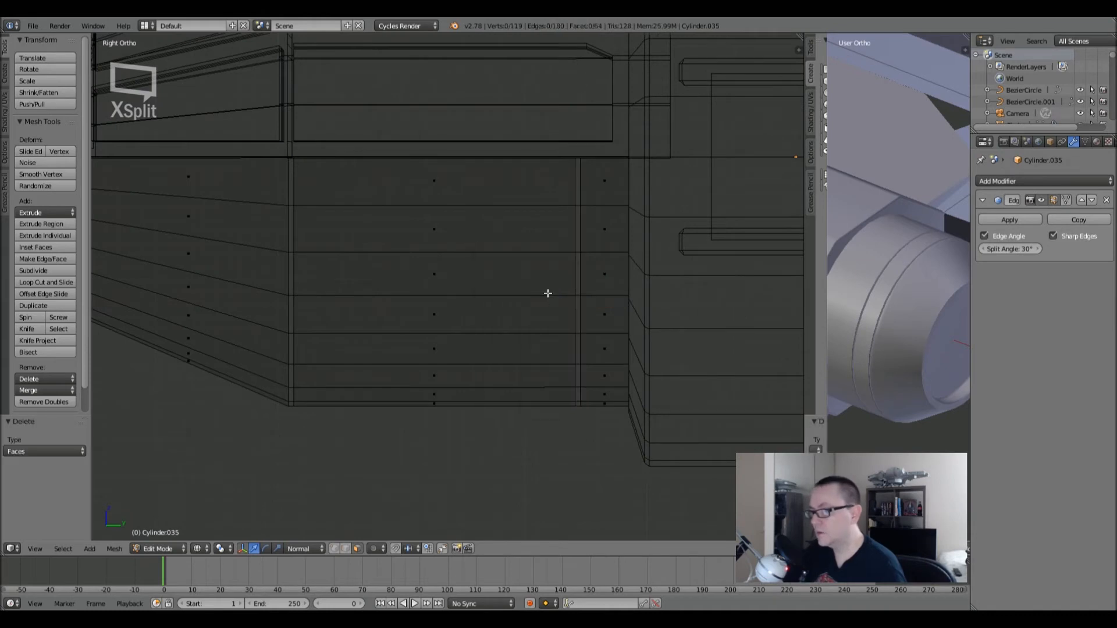
- Add a lengthwise cut just above the straight section's second edge and delete the resulting thin face strip to form a panel gap
{"action": "middle_click_drag", "start_coordinate": [443, 329], "coordinate": [482, 344], "text": "shift"}
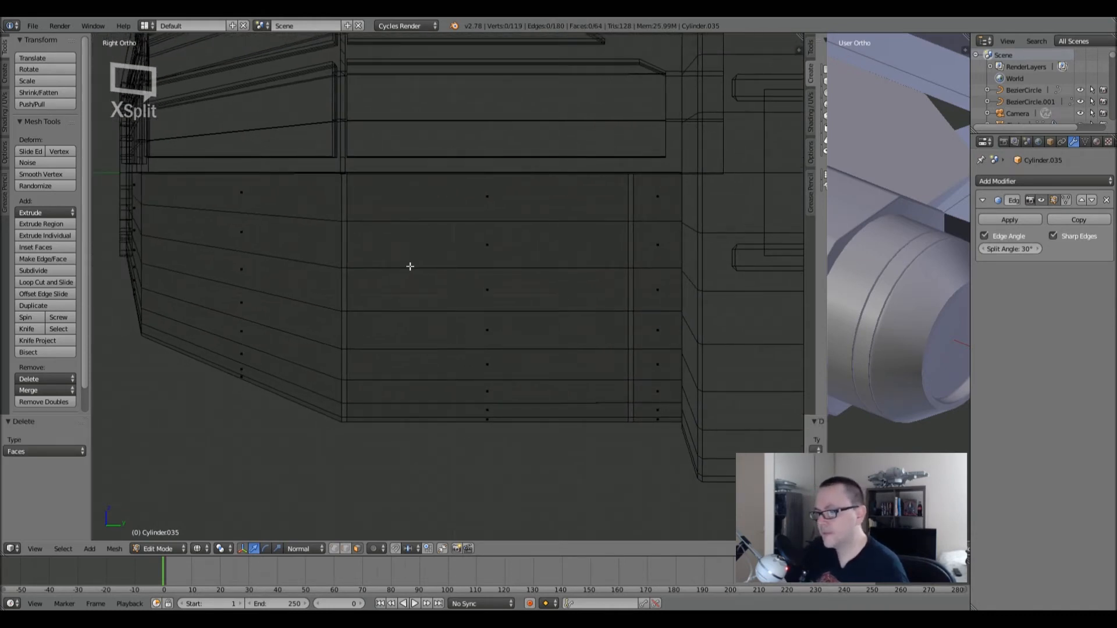
{"action": "key", "text": "ctrl+r"}
{"action": "left_click", "coordinate": [347, 242]}
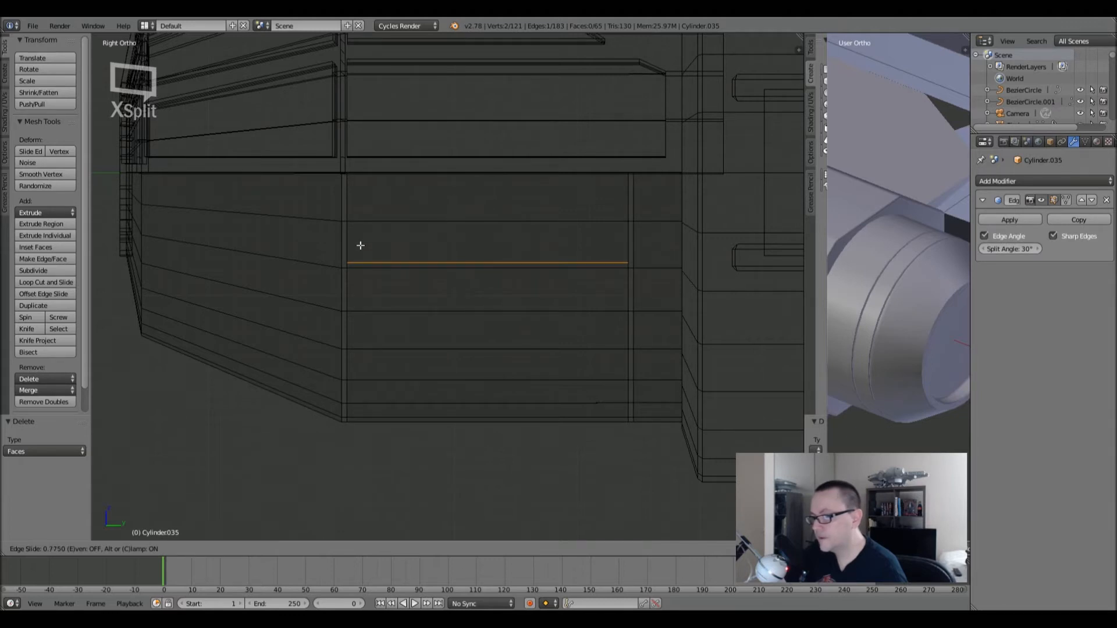
{"action": "left_click", "coordinate": [360, 246]}
{"action": "key", "text": "a"}
{"action": "right_click", "coordinate": [484, 269]}
{"action": "key", "text": "x"}
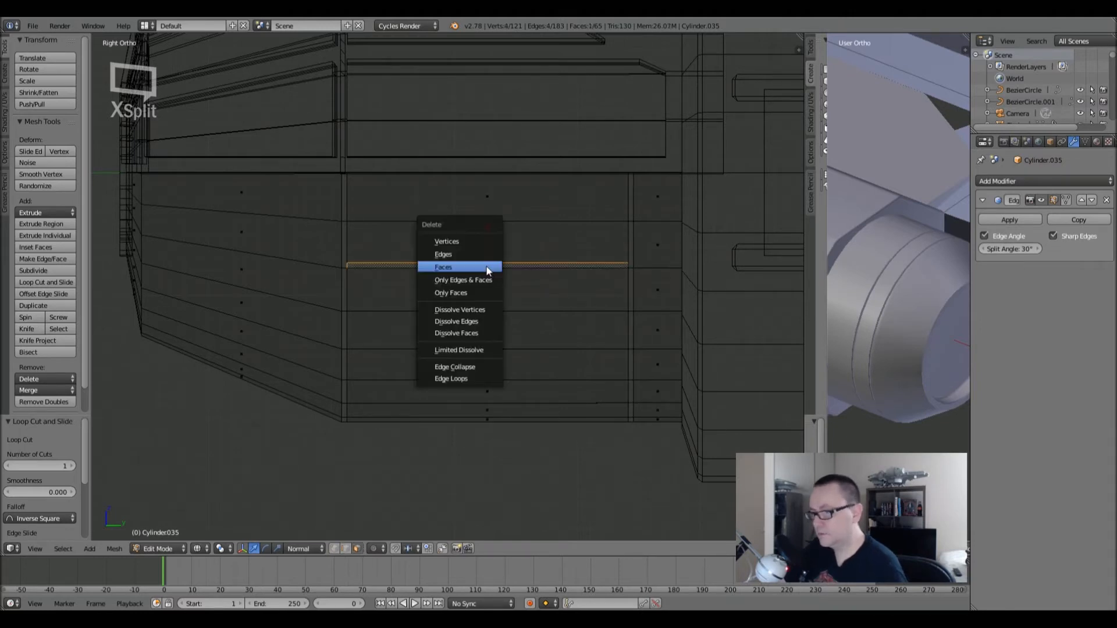
{"action": "left_click", "coordinate": [486, 265]}
- From the front view, box-select the half of the shell on one side of its vertical centreline and delete its faces
{"action": "middle_click_drag", "start_coordinate": [531, 386], "coordinate": [526, 353], "text": "shift"}
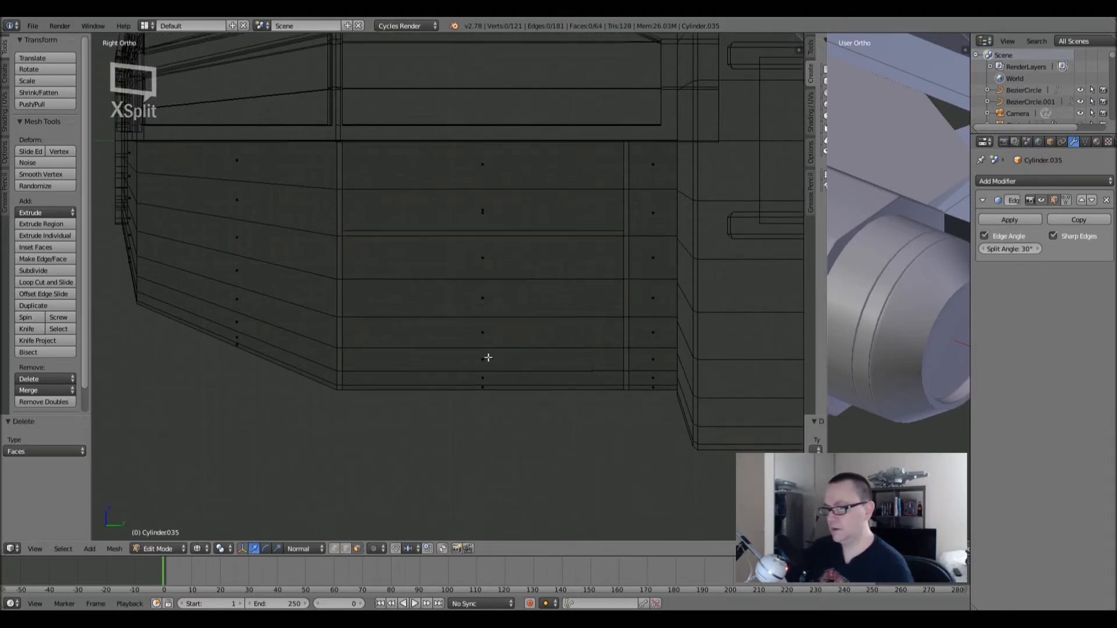
{"action": "key", "text": "KP_1"}
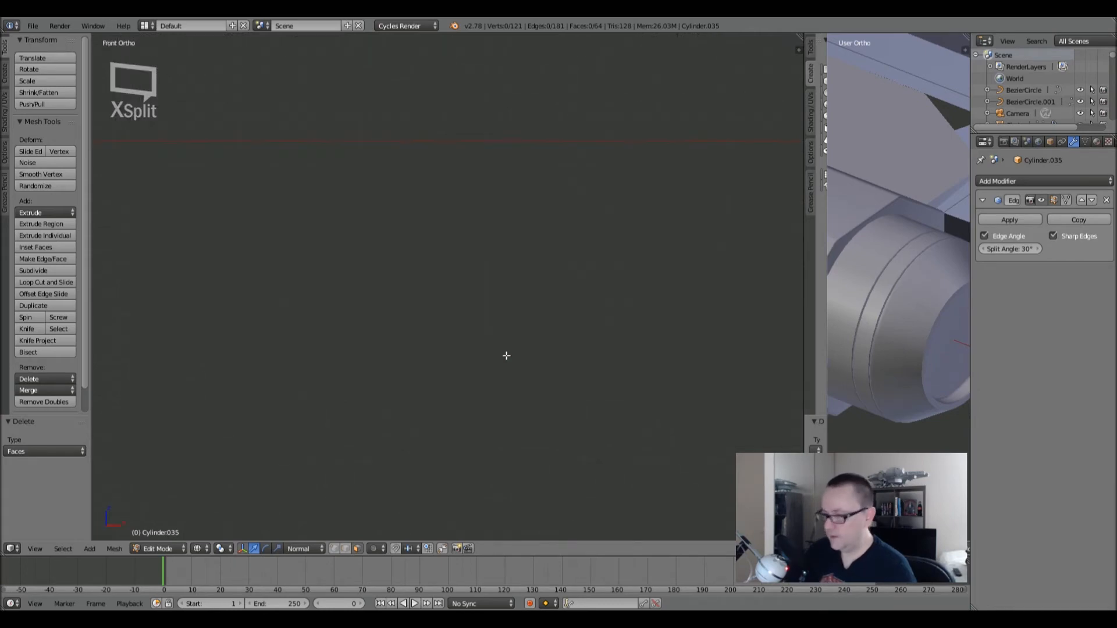
{"action": "scroll", "coordinate": [506, 356], "scroll_direction": "down", "scroll_amount": 7}
{"action": "mouse_move", "coordinate": [506, 355]}
{"action": "middle_mouse_down", "text": "shift"}
{"action": "mouse_move", "coordinate": [234, 333]}
{"action": "mouse_move", "coordinate": [244, 333]}
{"action": "middle_mouse_up", "text": "shift"}
{"action": "key", "text": "a"}
{"action": "scroll", "coordinate": [564, 317], "scroll_direction": "up", "scroll_amount": 5}
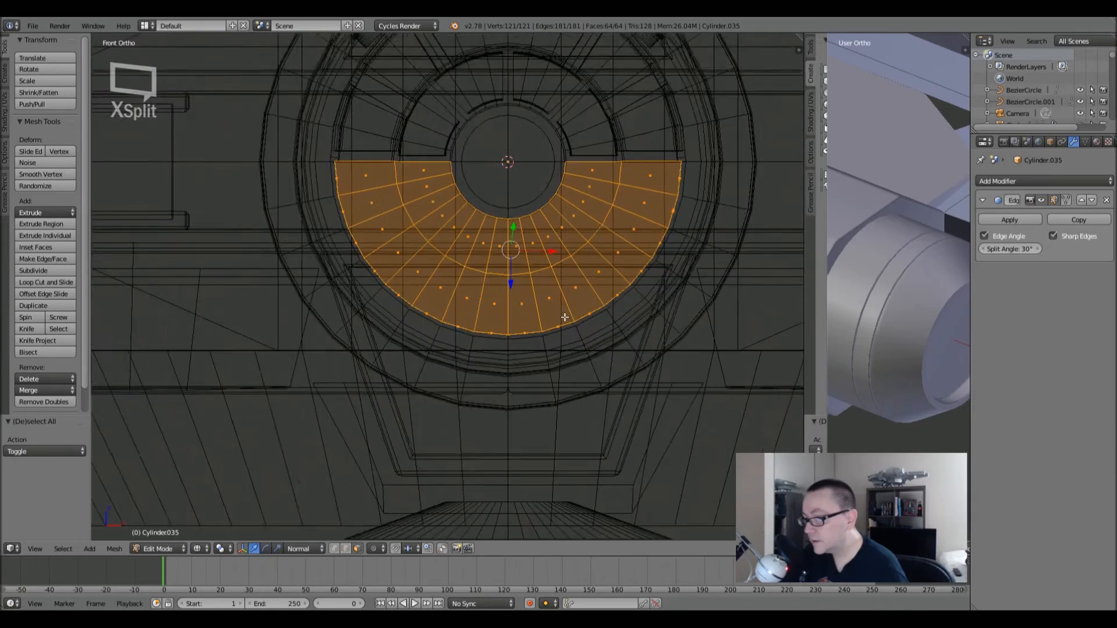
{"action": "key", "text": "a"}
{"action": "key", "text": "b"}
{"action": "left_click_drag", "start_coordinate": [230, 48], "coordinate": [499, 445]}
{"action": "key", "text": "x"}
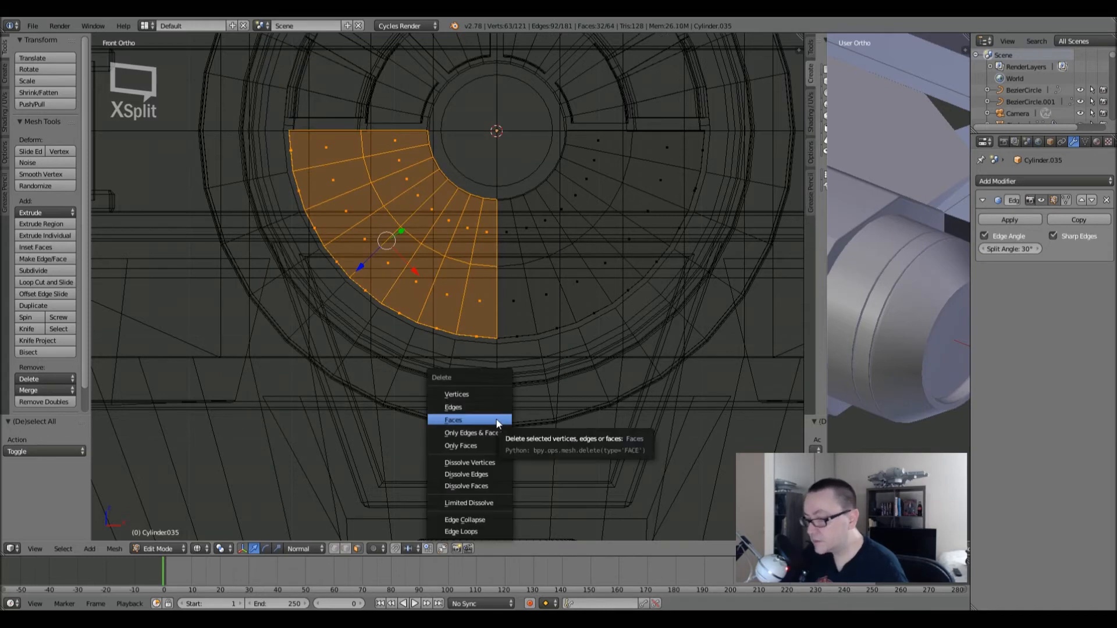
{"action": "left_click", "coordinate": [496, 419]}
- Apply the shell's rotation and scale and add a Mirror modifier on X with Clipping enabled
{"action": "key", "text": "Tab"}
{"action": "key", "text": "ctrl+a"}
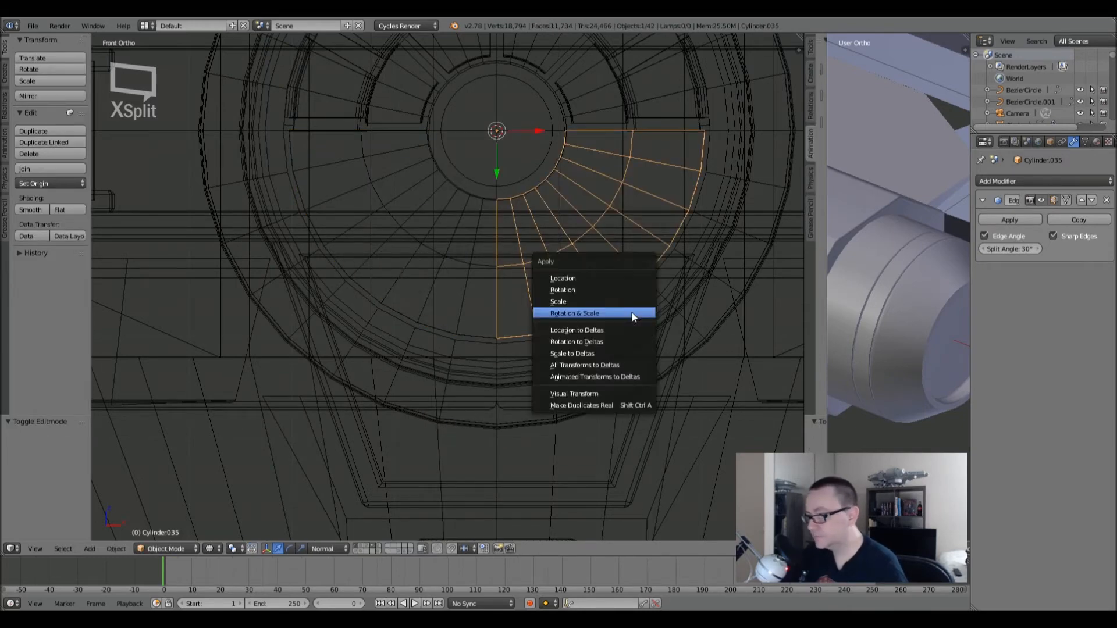
{"action": "left_click", "coordinate": [630, 312]}
{"action": "left_click", "coordinate": [1035, 180]}
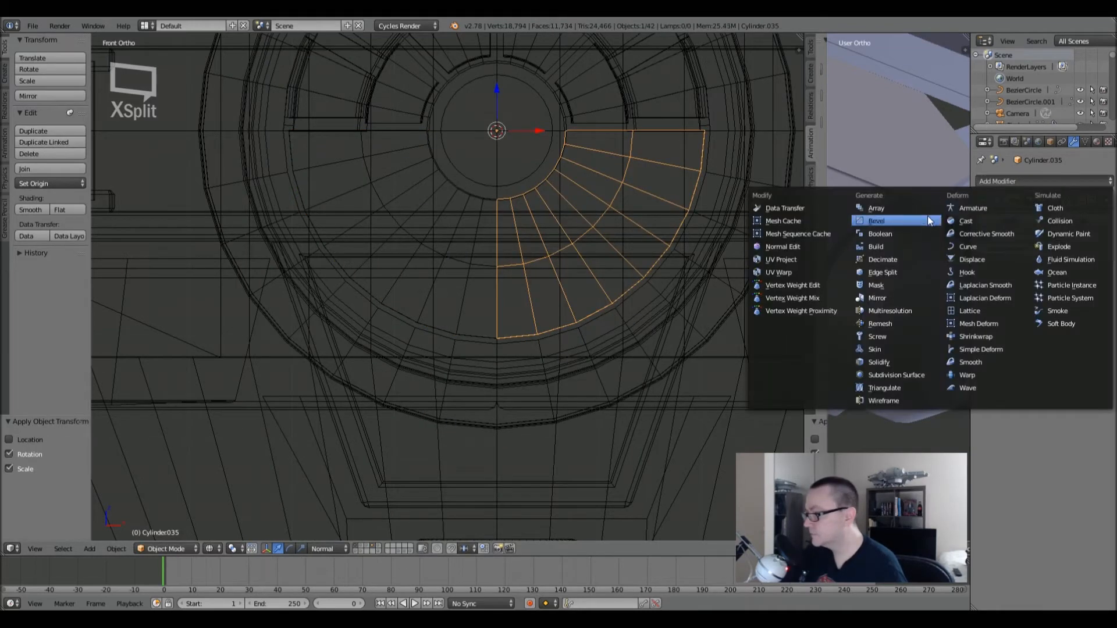
{"action": "left_click", "coordinate": [894, 297]}
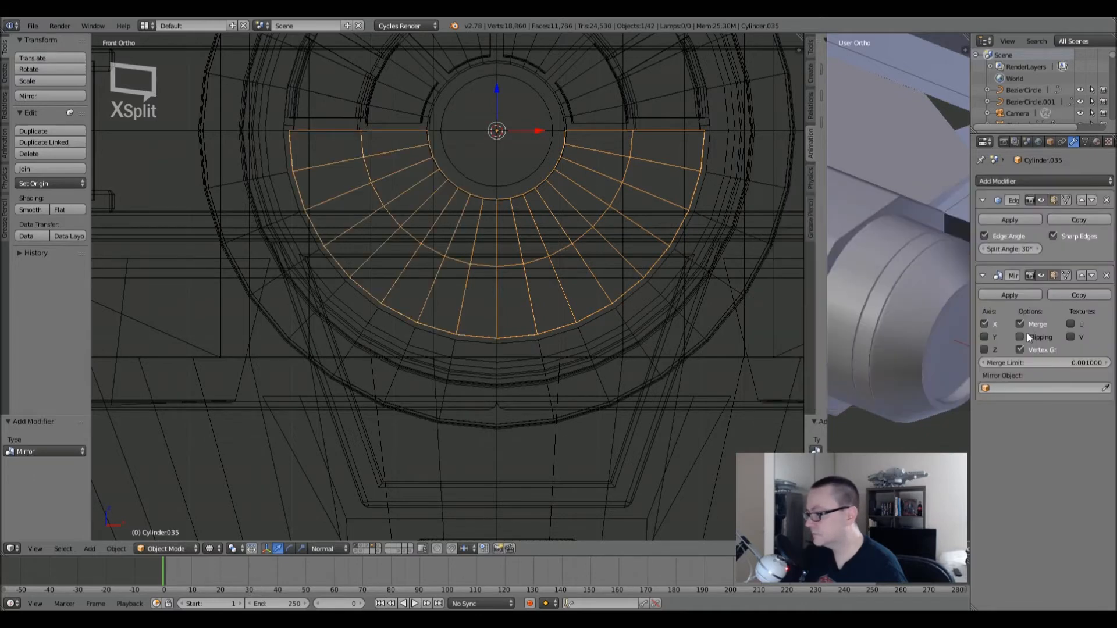
{"action": "key", "text": "z"}
{"action": "key", "text": "z"}
- Resume editing the shell's mesh from the side in solid shading and examine its panel rows from slightly below
{"action": "key", "text": "KP_3"}
{"action": "key", "text": "Tab"}
{"action": "scroll", "coordinate": [523, 252], "scroll_direction": "up", "scroll_amount": 3}
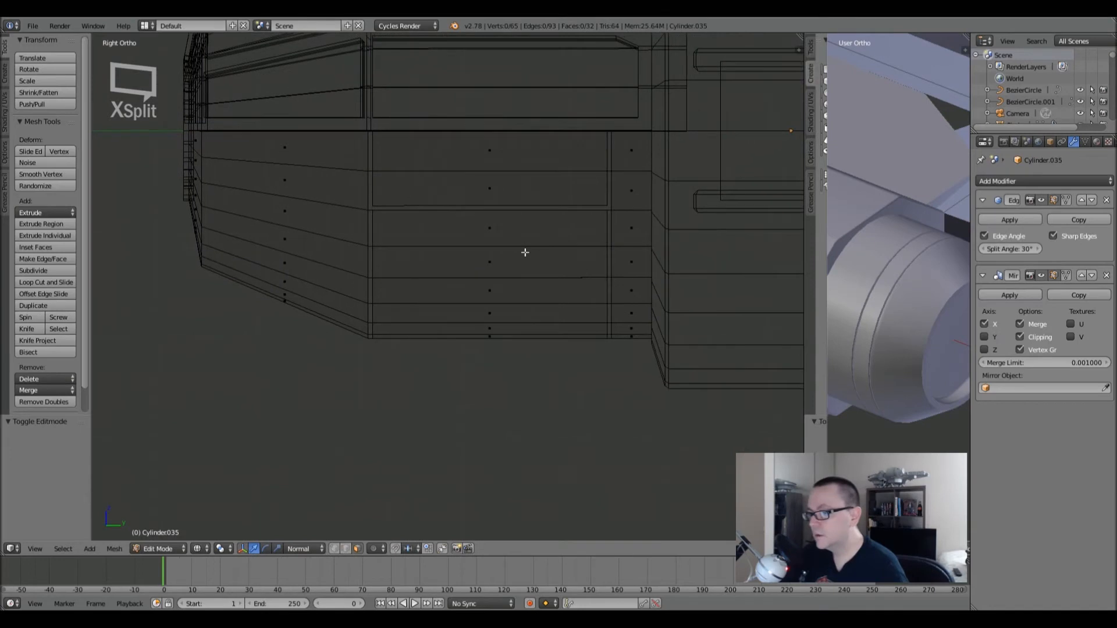
{"action": "scroll", "coordinate": [512, 250], "scroll_direction": "down", "scroll_amount": 2}
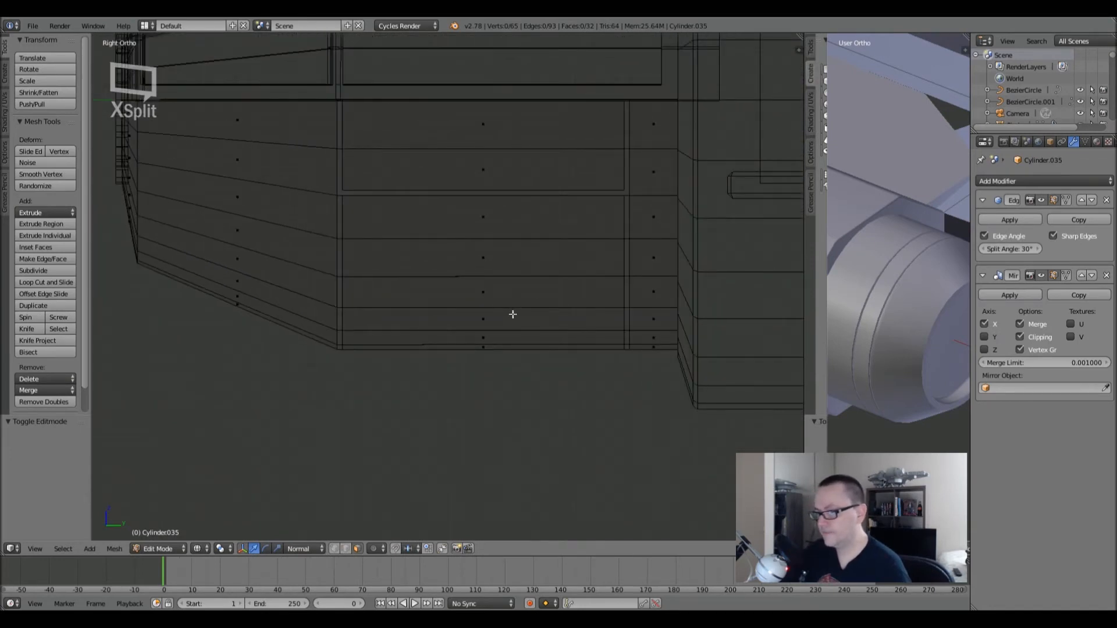
{"action": "key", "text": "KP_6"}
{"action": "key", "text": "KP_4"}
{"action": "key", "text": "KP_8"}
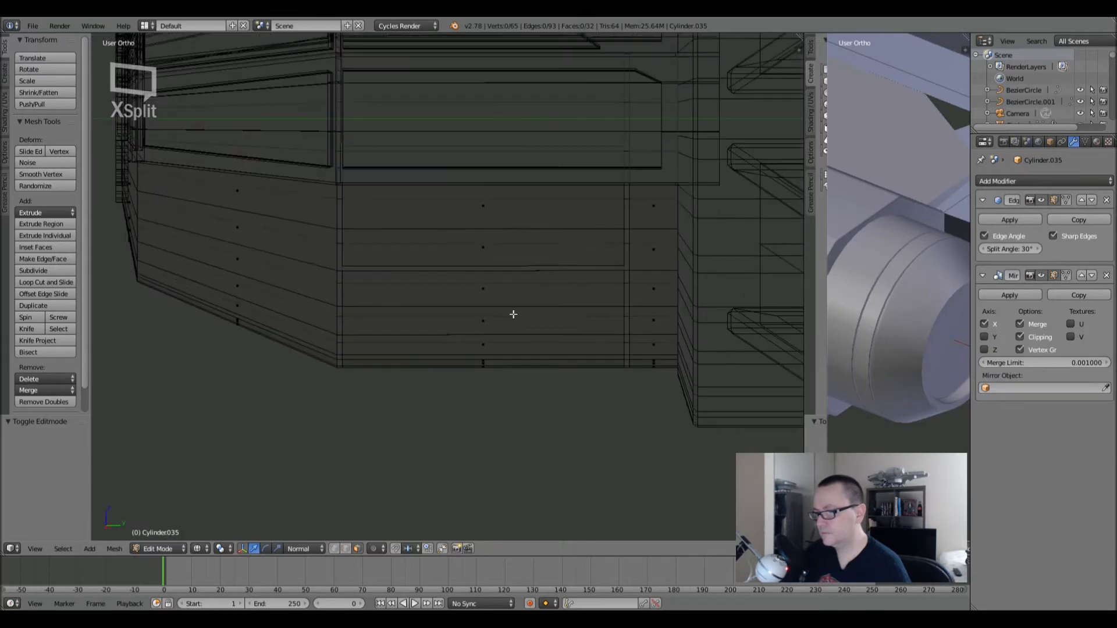
{"action": "key", "text": "KP_2"}
{"action": "key", "text": "KP_2"}
{"action": "key", "text": "z"}
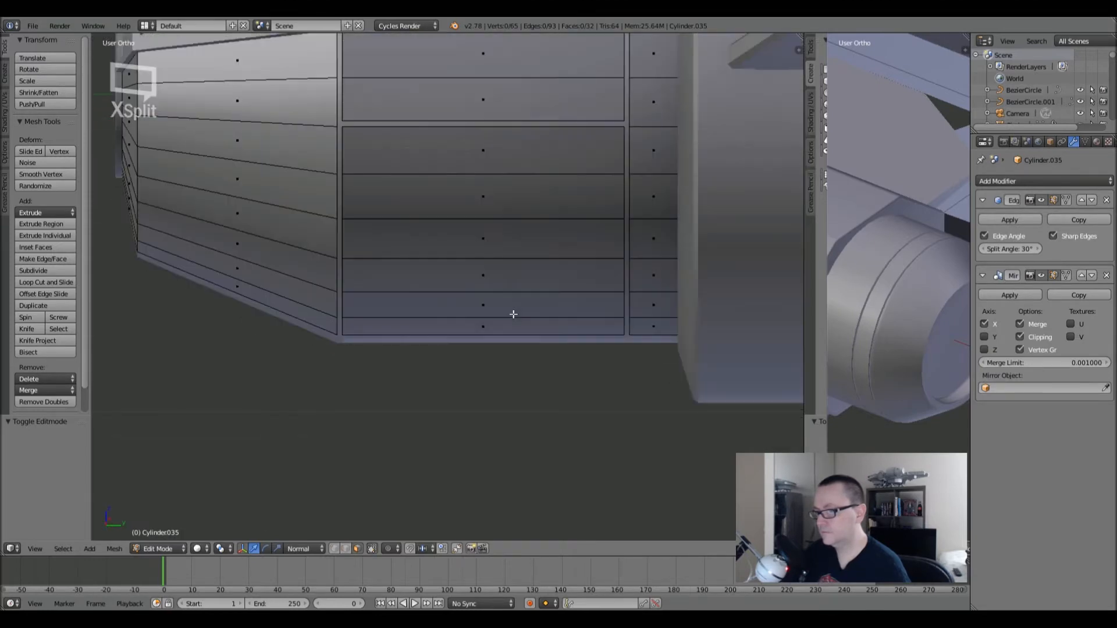
{"action": "middle_click_drag", "start_coordinate": [514, 286], "coordinate": [507, 367], "text": "shift"}
{"action": "key", "text": "KP_6"}
{"action": "key", "text": "KP_4"}
{"action": "key", "text": "KP_8"}
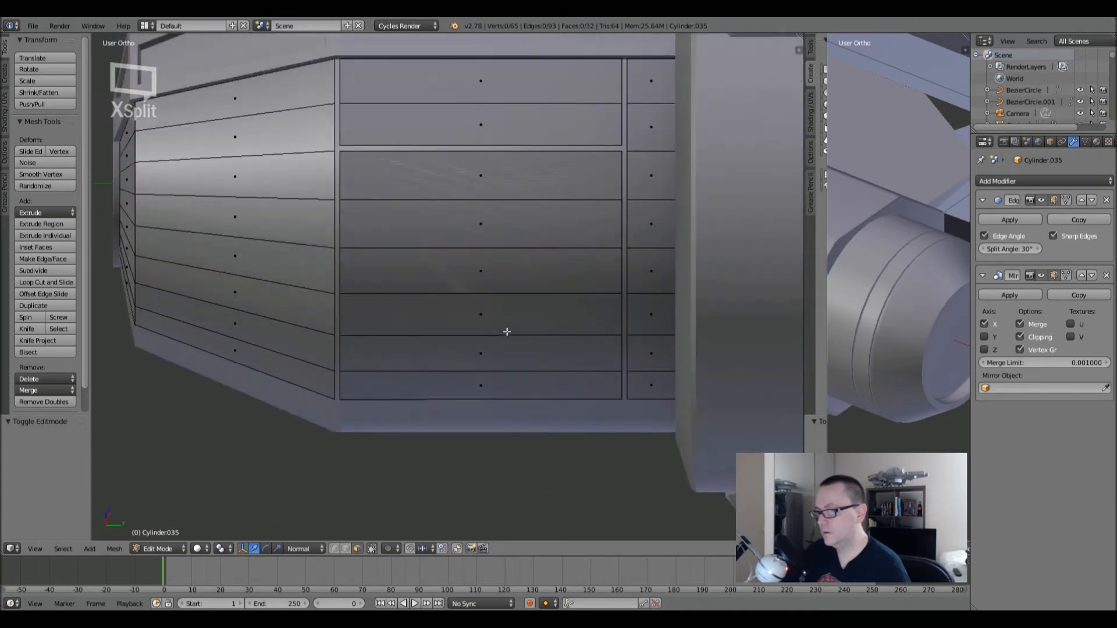
{"action": "middle_click_drag", "start_coordinate": [506, 317], "coordinate": [503, 279], "text": "shift"}
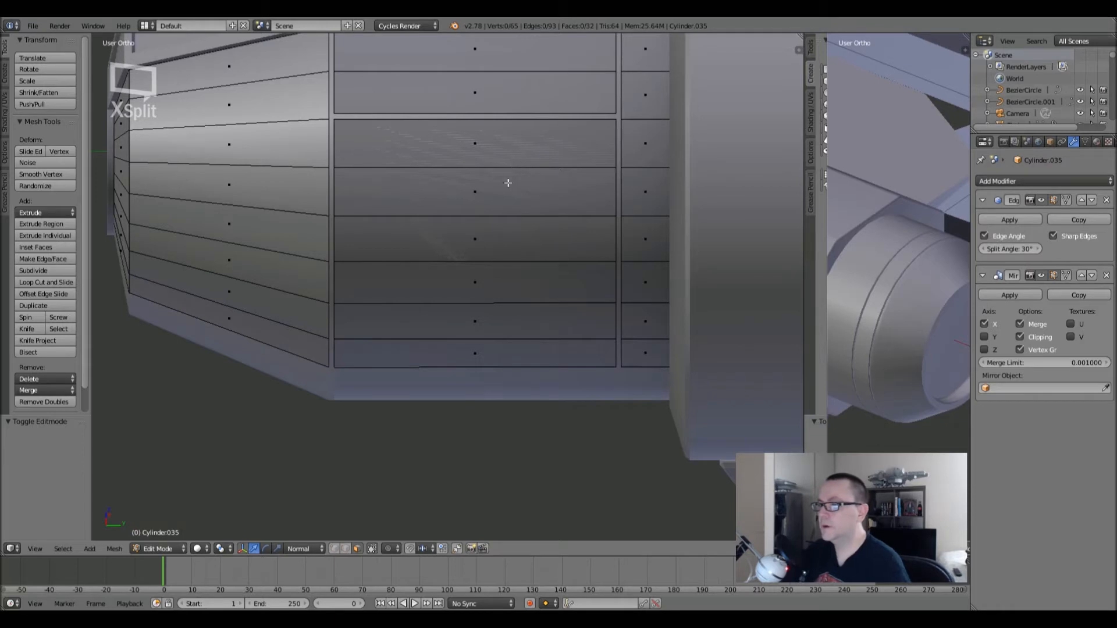
{"action": "scroll", "coordinate": [506, 182], "scroll_direction": "down", "scroll_amount": 1}
{"action": "middle_click_drag", "start_coordinate": [506, 182], "coordinate": [493, 234], "text": "shift"}
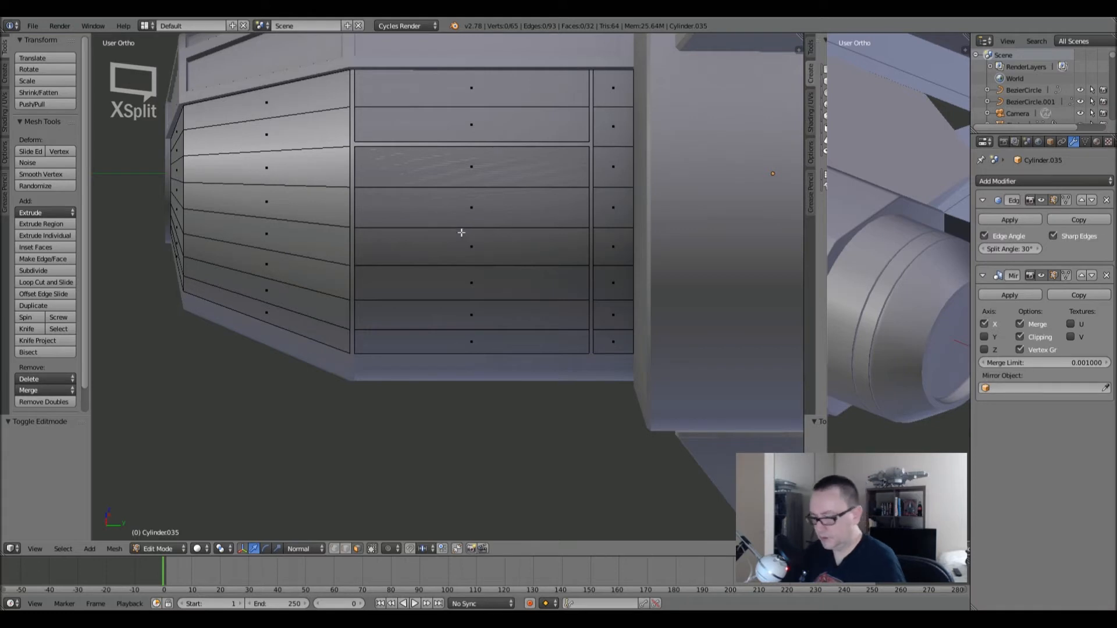
- Cut a thin lengthwise strip two rows below the existing panel gap, delete its face and check the mirrored shell
{"action": "key", "text": "ctrl+r"}
{"action": "left_click", "coordinate": [357, 232]}
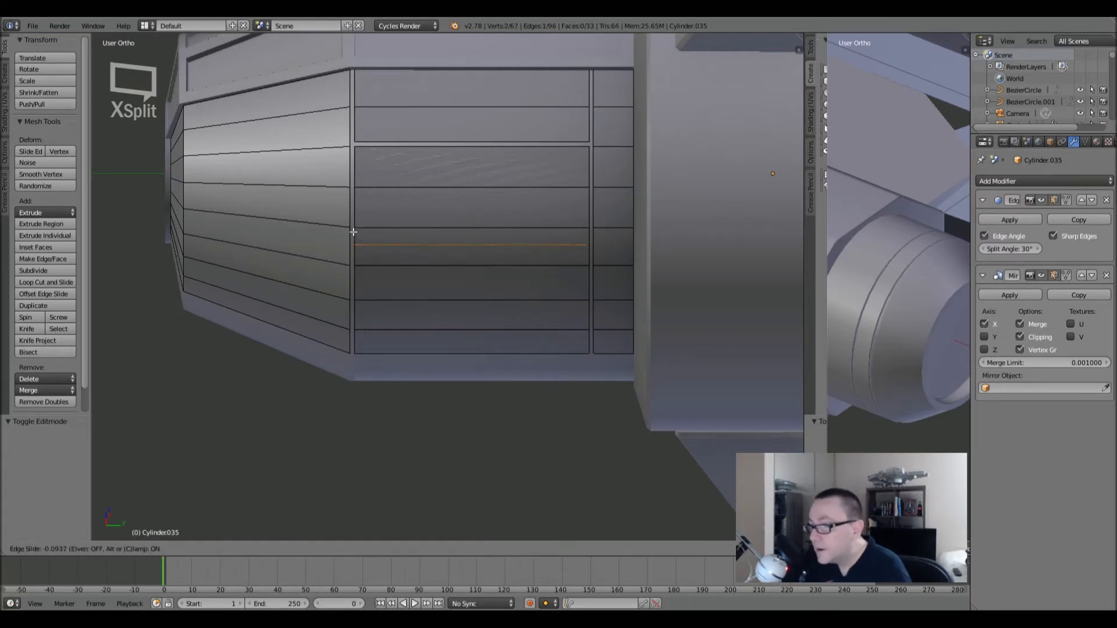
{"action": "left_click", "coordinate": [358, 183]}
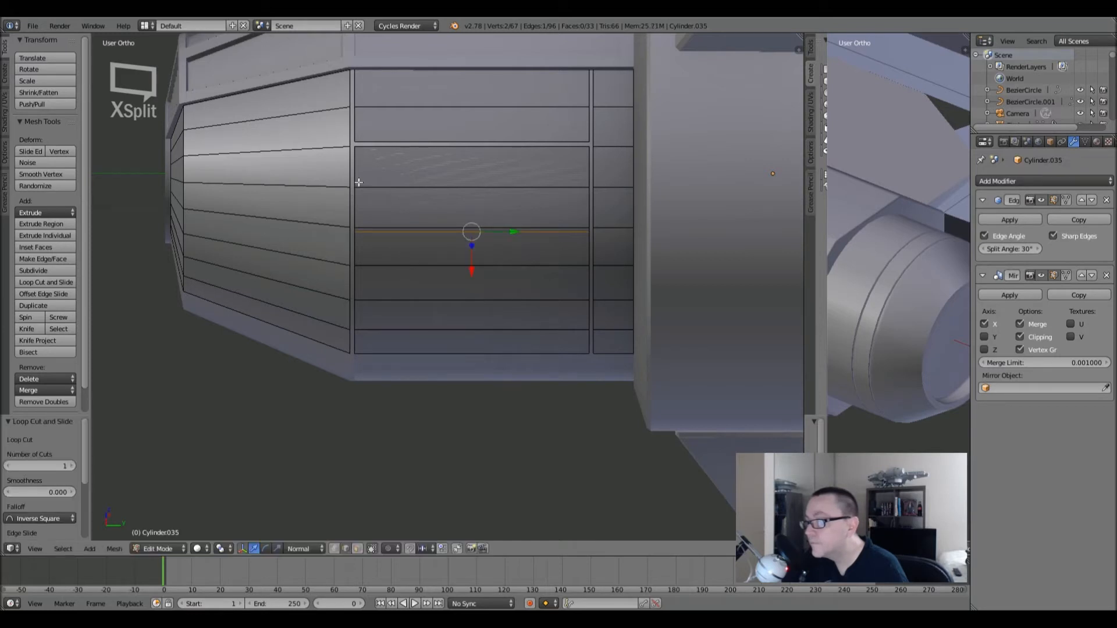
{"action": "left_click", "coordinate": [358, 549]}
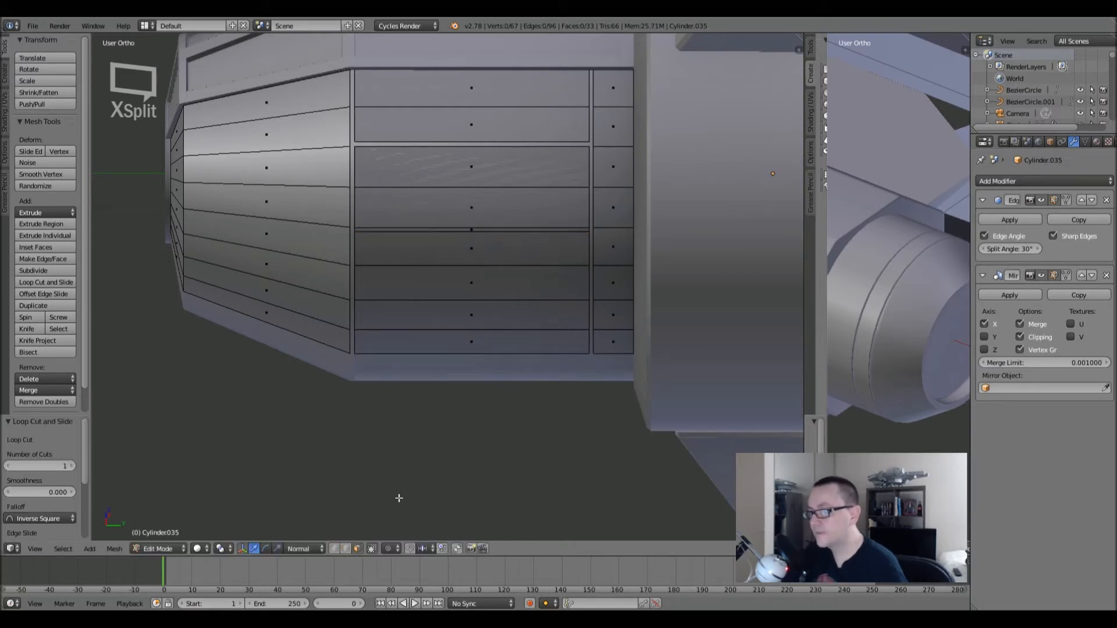
{"action": "right_click", "coordinate": [470, 229]}
{"action": "key", "text": "x"}
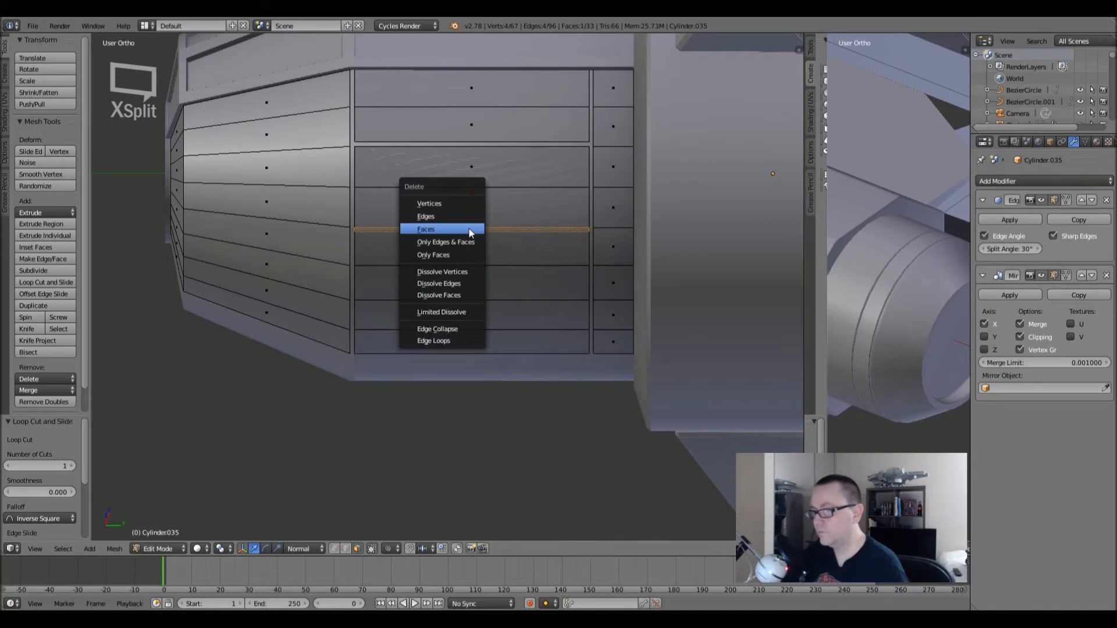
{"action": "left_click", "coordinate": [472, 227]}
{"action": "key", "text": "Tab"}
{"action": "middle_click_drag", "start_coordinate": [498, 229], "coordinate": [565, 225]}
{"action": "key", "text": "Tab"}
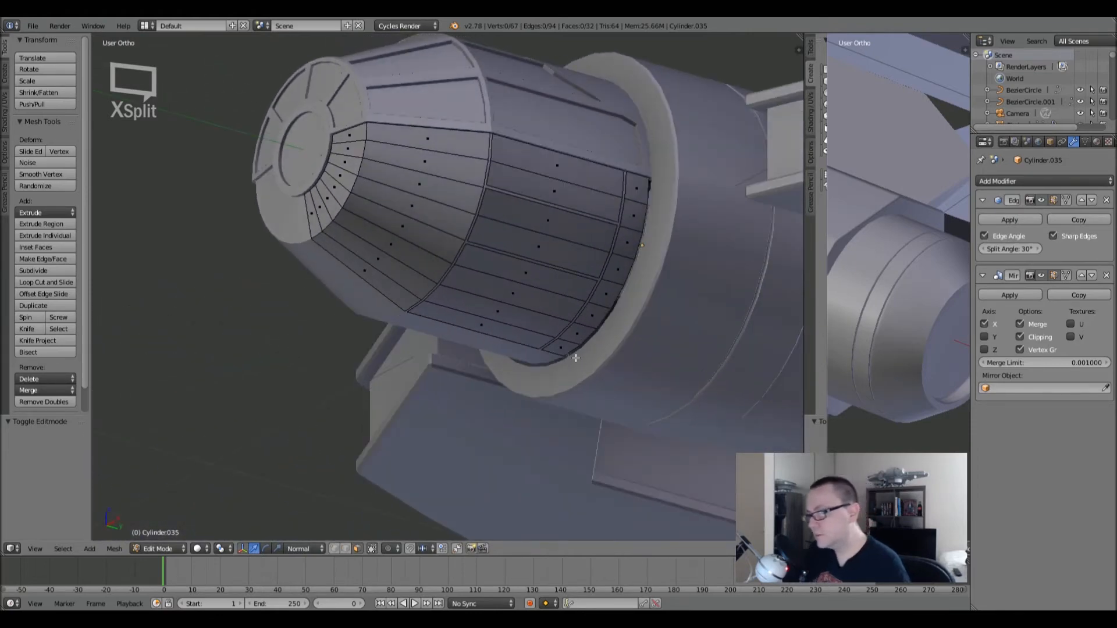
- Add two closely spaced crosswise loop cuts near the rear end of the straight section's middle panel
{"action": "middle_click_drag", "start_coordinate": [468, 321], "coordinate": [592, 254]}
{"action": "middle_click_drag", "start_coordinate": [495, 290], "coordinate": [445, 271]}
{"action": "scroll", "coordinate": [467, 194], "scroll_direction": "up", "scroll_amount": 6}
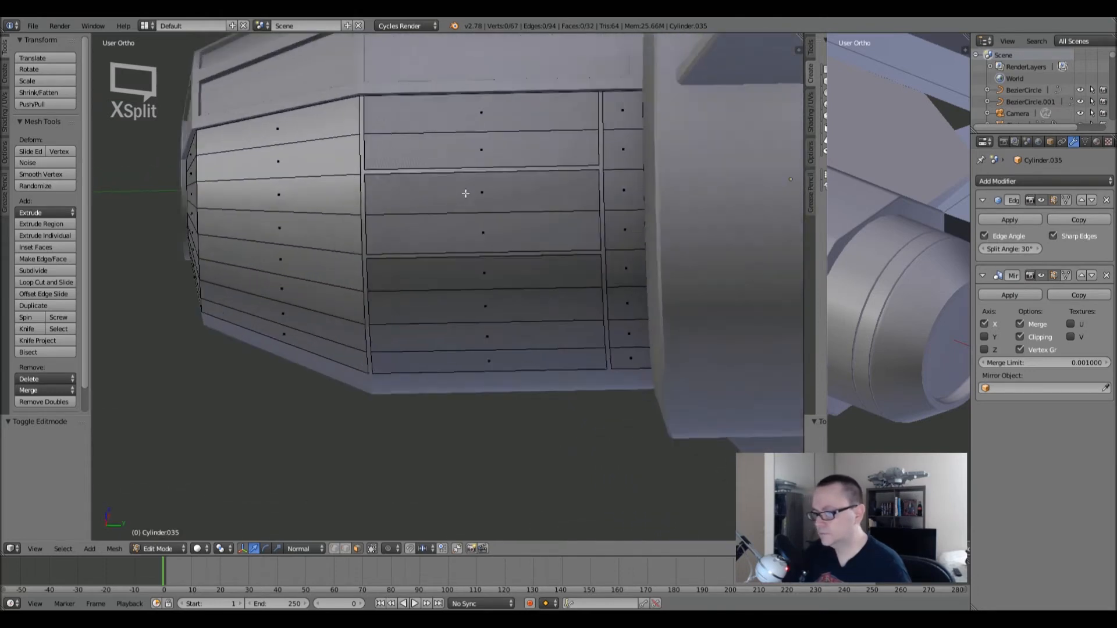
{"action": "middle_click_drag", "start_coordinate": [488, 181], "coordinate": [482, 227]}
{"action": "key", "text": "ctrl+r"}
{"action": "left_click", "coordinate": [476, 198]}
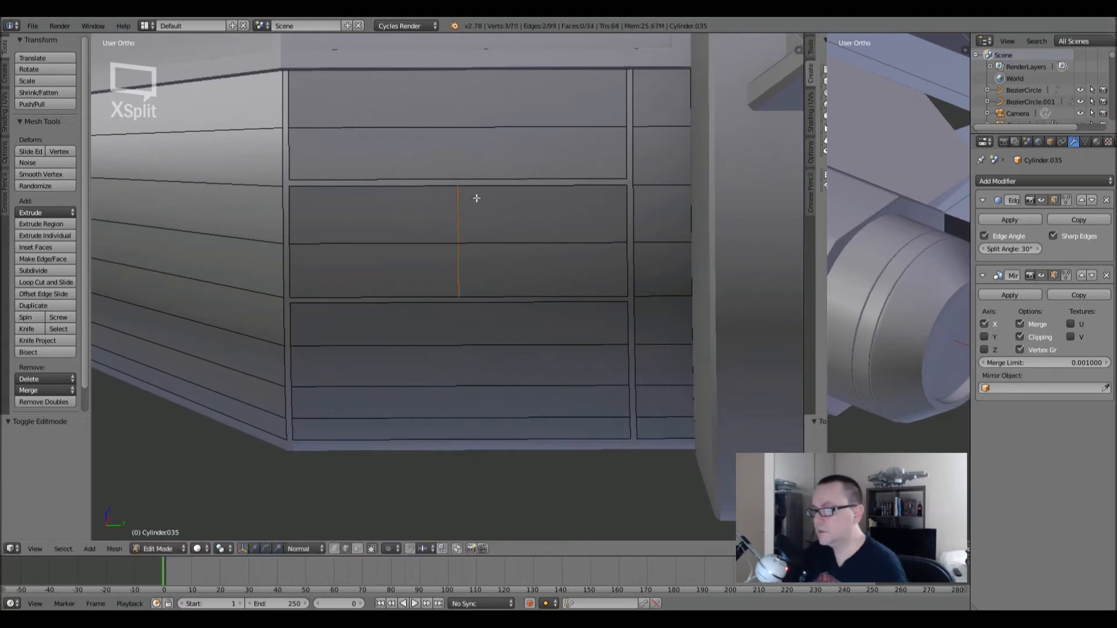
{"action": "left_click", "coordinate": [563, 208]}
{"action": "key", "text": "ctrl+r"}
{"action": "left_click", "coordinate": [520, 192]}
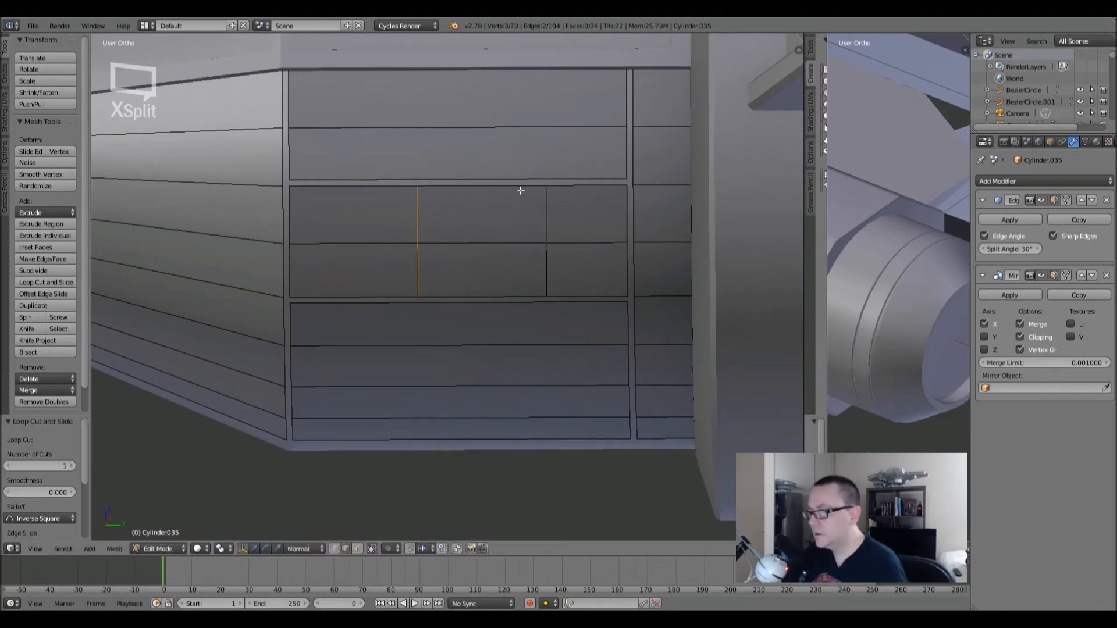
{"action": "left_click", "coordinate": [626, 205]}
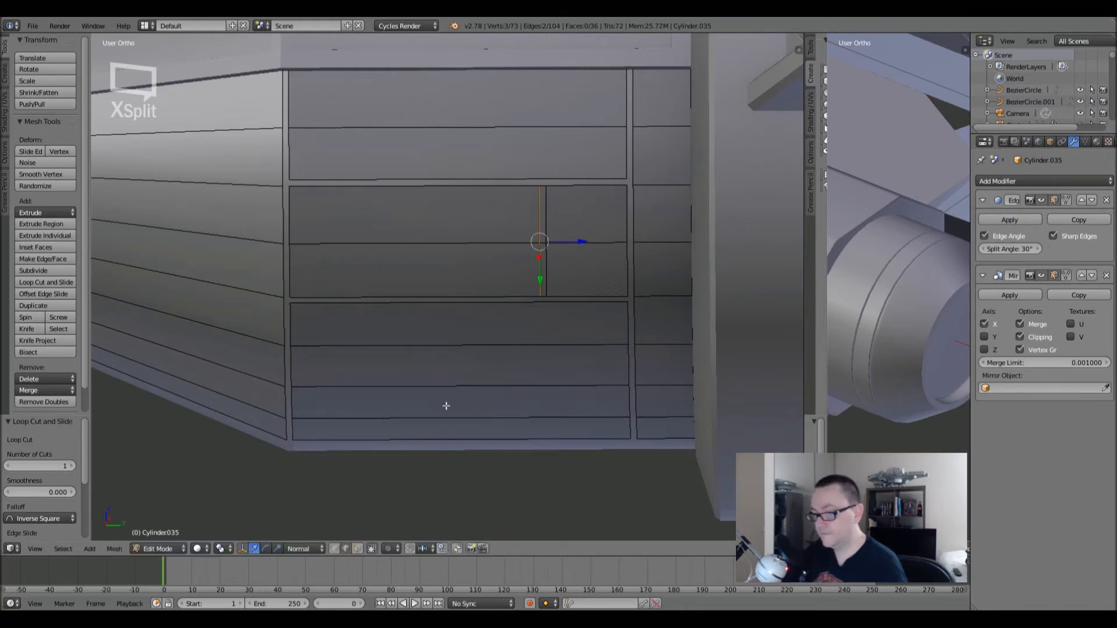
- Delete the narrow vertical strip of faces crossing the middle side panel to leave a panel-line gap
{"action": "left_click", "coordinate": [357, 548]}
{"action": "right_click", "coordinate": [542, 213]}
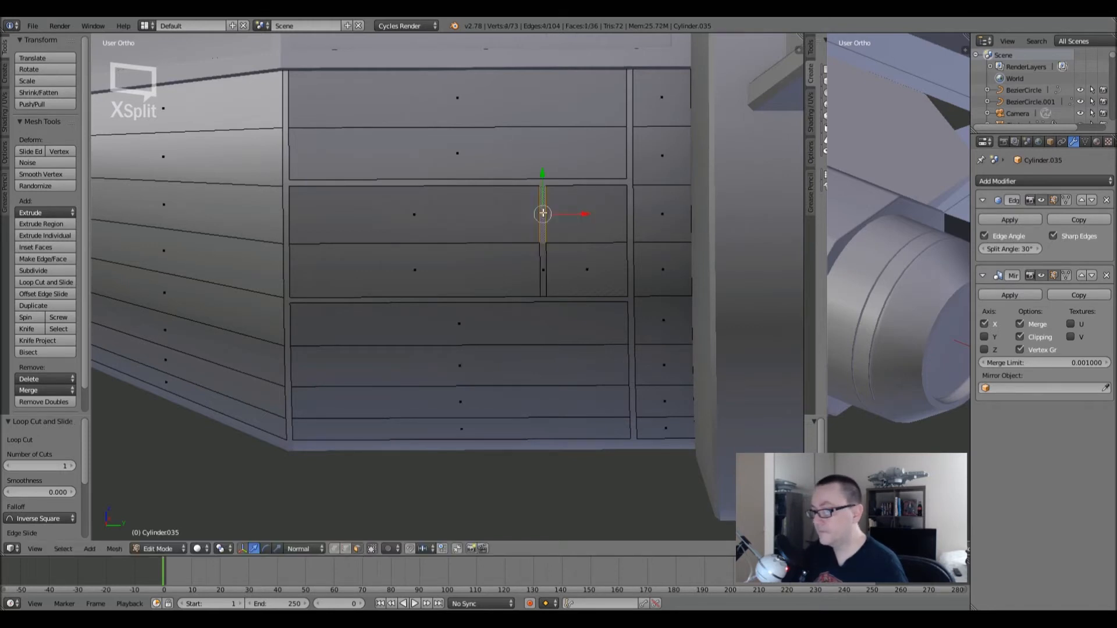
{"action": "key", "text": "x"}
{"action": "left_click", "coordinate": [543, 266]}
{"action": "scroll", "coordinate": [546, 274], "scroll_direction": "down", "scroll_amount": 2}
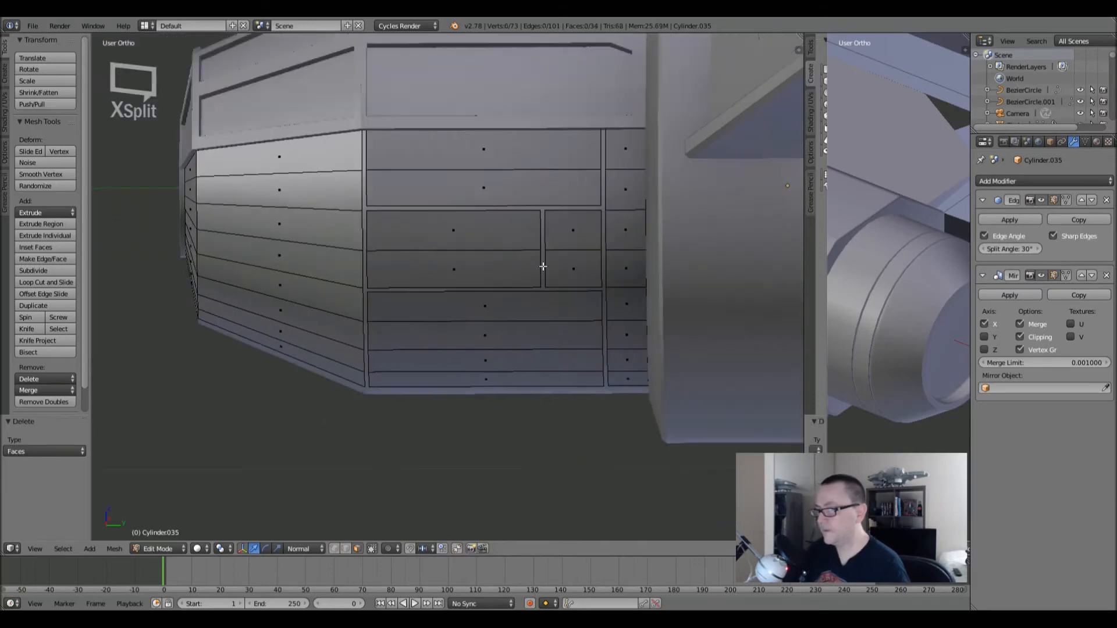
- Try to add a loop cut through the faces at the cylinder's front end, and undo it
{"action": "middle_click_drag", "start_coordinate": [559, 297], "coordinate": [560, 252]}
{"action": "scroll", "coordinate": [617, 303], "scroll_direction": "down", "scroll_amount": 4}
{"action": "scroll", "coordinate": [584, 291], "scroll_direction": "up", "scroll_amount": 5}
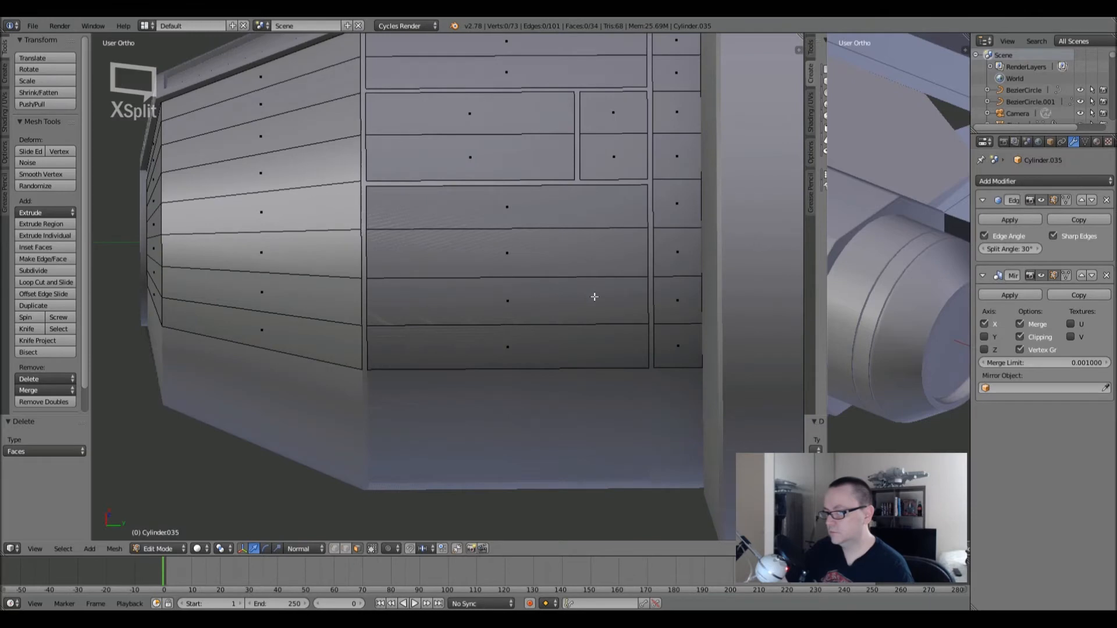
{"action": "scroll", "coordinate": [594, 297], "scroll_direction": "down", "scroll_amount": 2}
{"action": "middle_click_drag", "start_coordinate": [576, 267], "coordinate": [574, 240]}
{"action": "scroll", "coordinate": [596, 304], "scroll_direction": "down", "scroll_amount": 5}
{"action": "scroll", "coordinate": [498, 289], "scroll_direction": "up", "scroll_amount": 4}
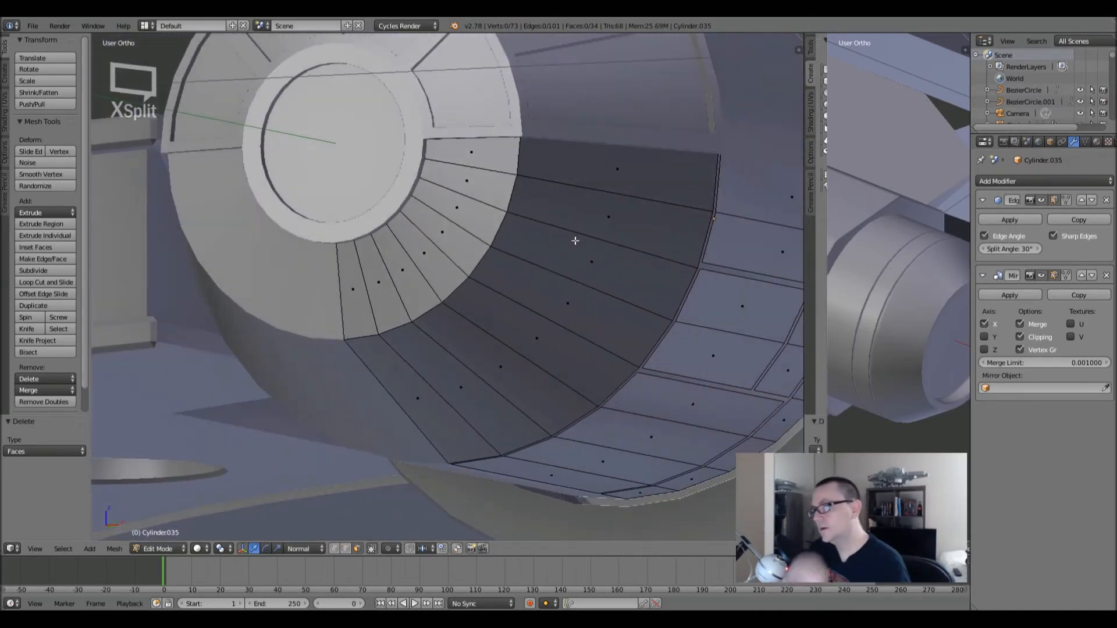
{"action": "middle_click_drag", "start_coordinate": [560, 240], "coordinate": [318, 209]}
{"action": "key", "text": "ctrl+r"}
{"action": "left_click", "coordinate": [316, 150]}
{"action": "right_click", "coordinate": [213, 171]}
{"action": "key", "text": "ctrl+z"}
- Add one loop cut around the flat front ring and slide it very close to the ring's outer edge
{"action": "middle_click_drag", "start_coordinate": [213, 171], "coordinate": [250, 234]}
{"action": "key", "text": "KP_1"}
{"action": "key", "text": "ctrl+r"}
{"action": "left_click", "coordinate": [523, 244]}
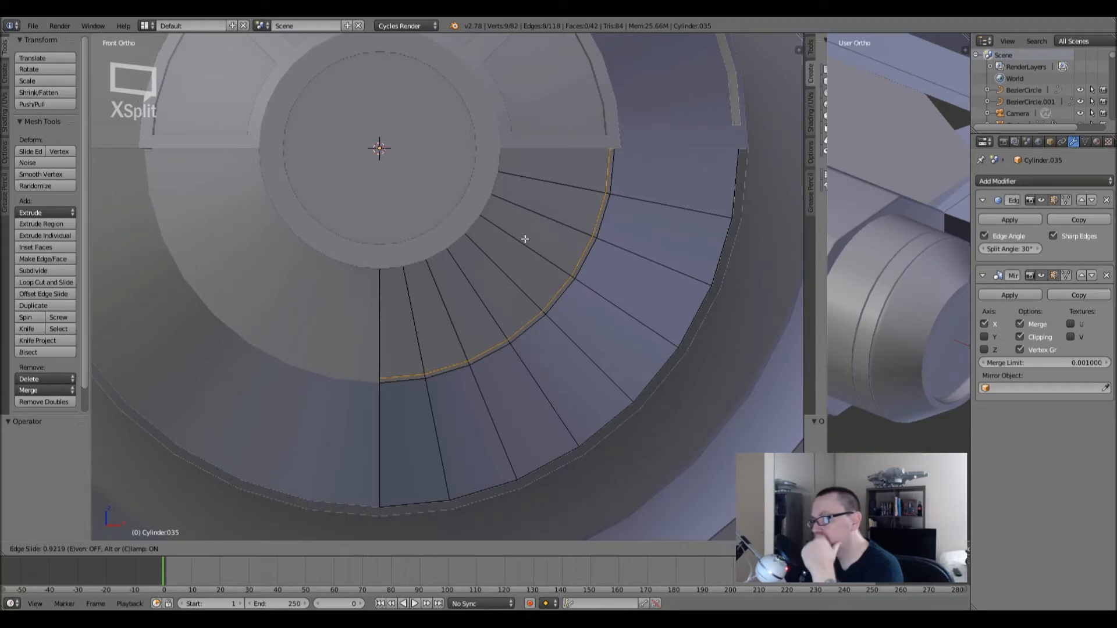
{"action": "left_click", "coordinate": [526, 241]}
{"action": "middle_click_drag", "start_coordinate": [526, 240], "coordinate": [549, 268]}
{"action": "scroll", "coordinate": [574, 317], "scroll_direction": "up", "scroll_amount": 4}
{"action": "middle_click_drag", "start_coordinate": [573, 317], "coordinate": [599, 267]}
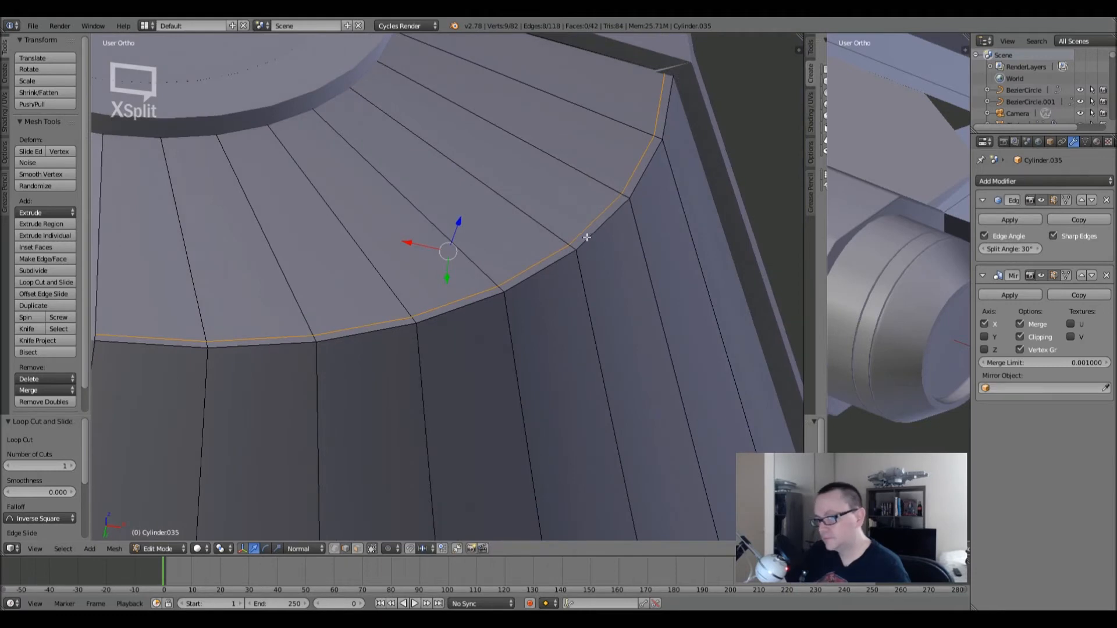
{"action": "key", "text": "g"}
{"action": "key", "text": "g"}
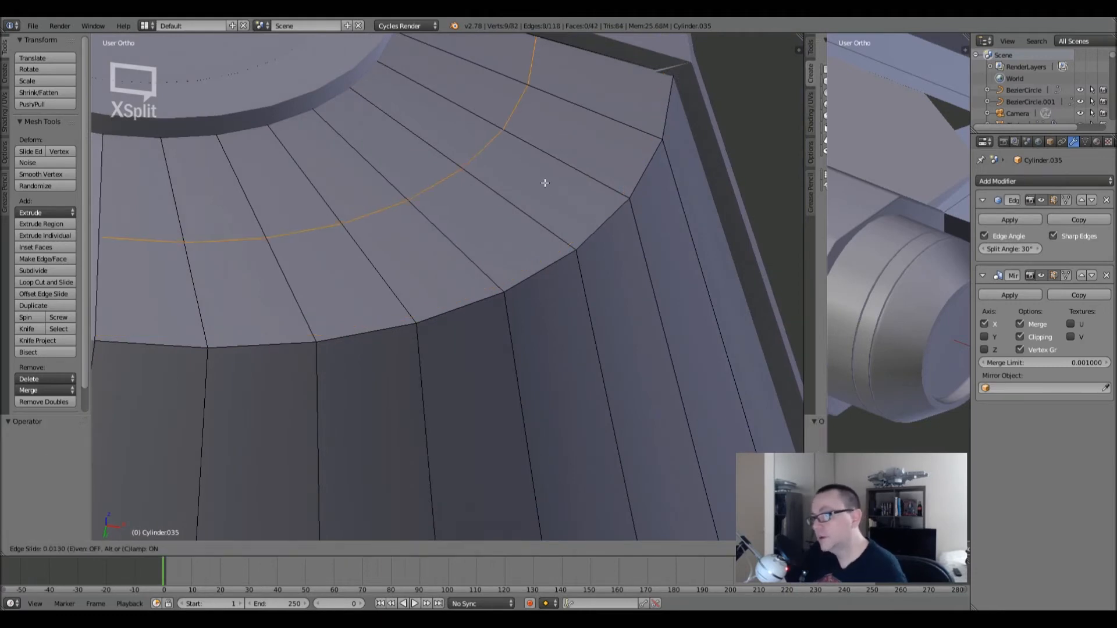
{"action": "left_click", "coordinate": [603, 267]}
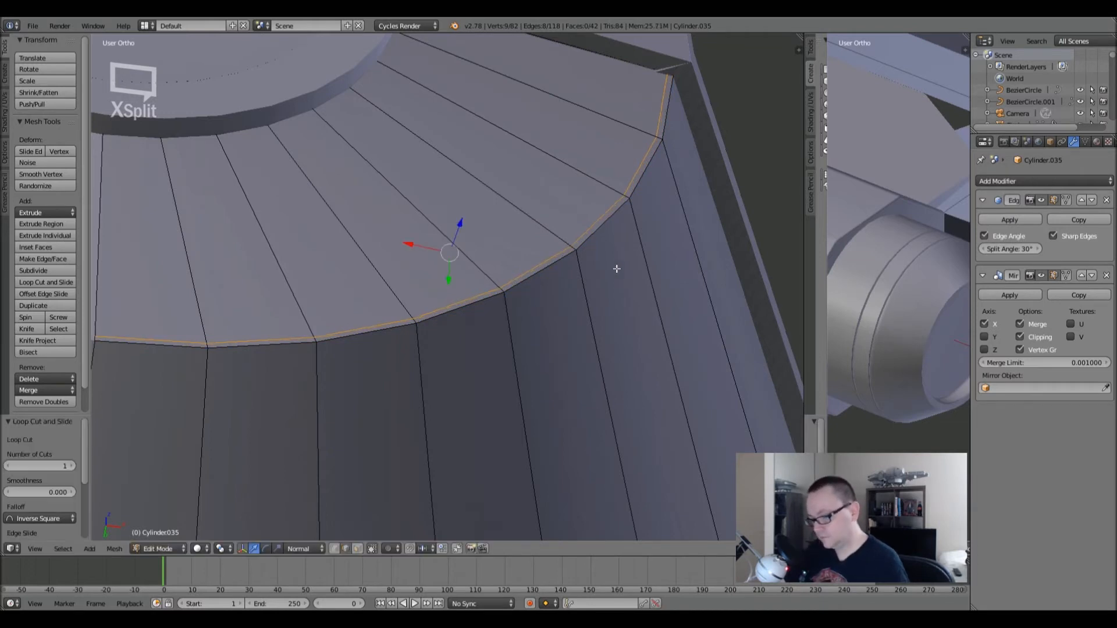
- Try a second loop cut on the tapered section beside the ring's rim, and undo both loop cuts
{"action": "key", "text": "ctrl+r"}
{"action": "left_click", "coordinate": [611, 249]}
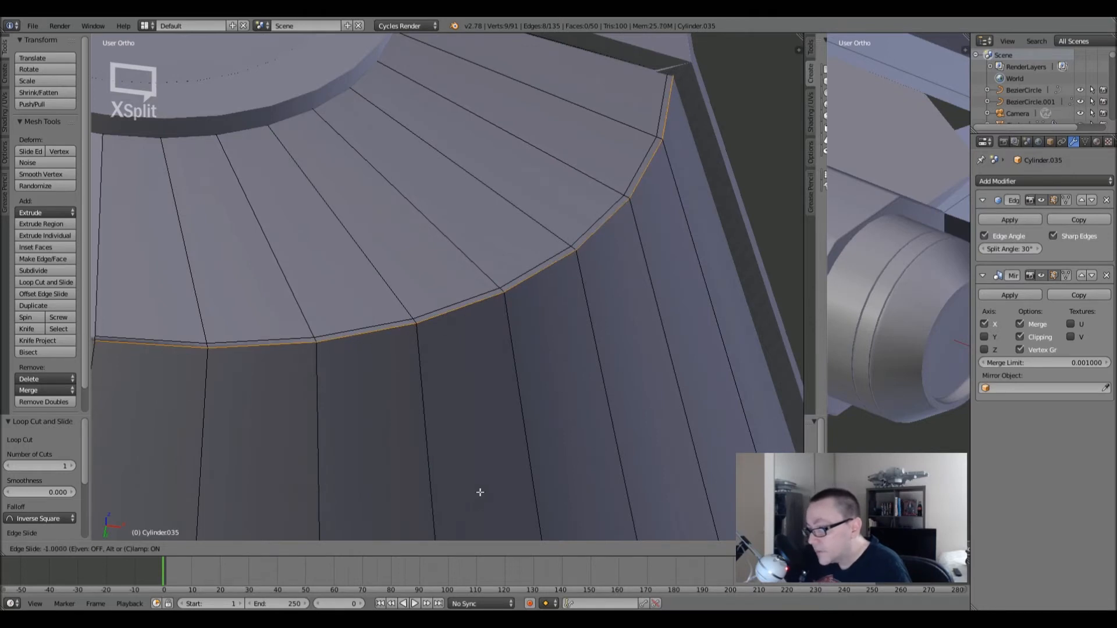
{"action": "right_click", "coordinate": [521, 476]}
{"action": "key", "text": "ctrl+z"}
{"action": "key", "text": "ctrl+z"}
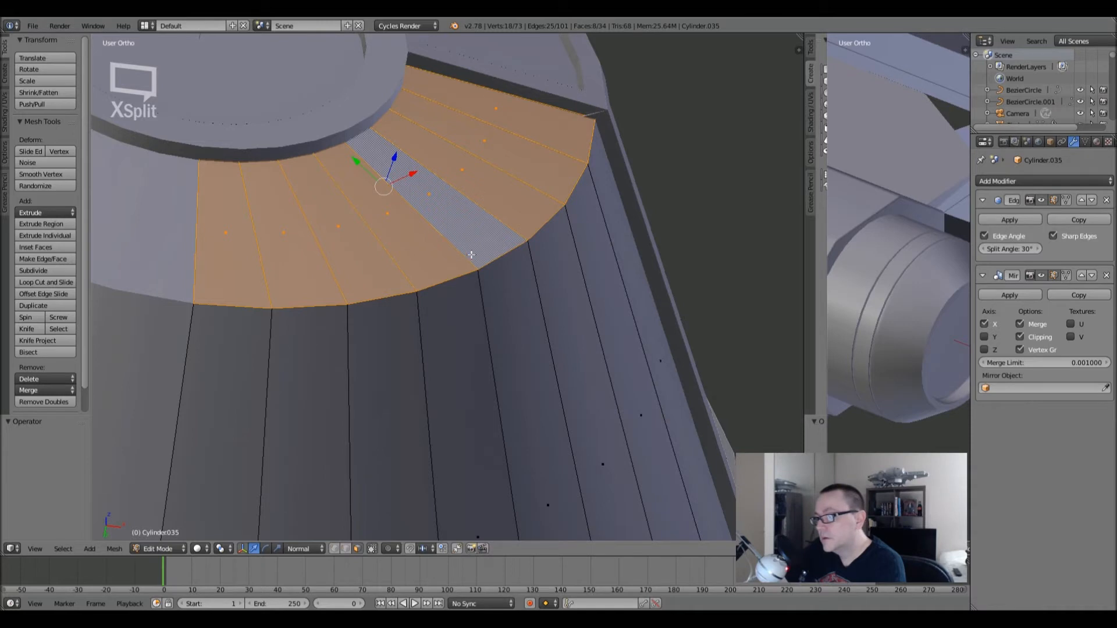
- Separate the selected front ring faces into their own object and open that object for mesh editing
{"action": "key", "text": "p"}
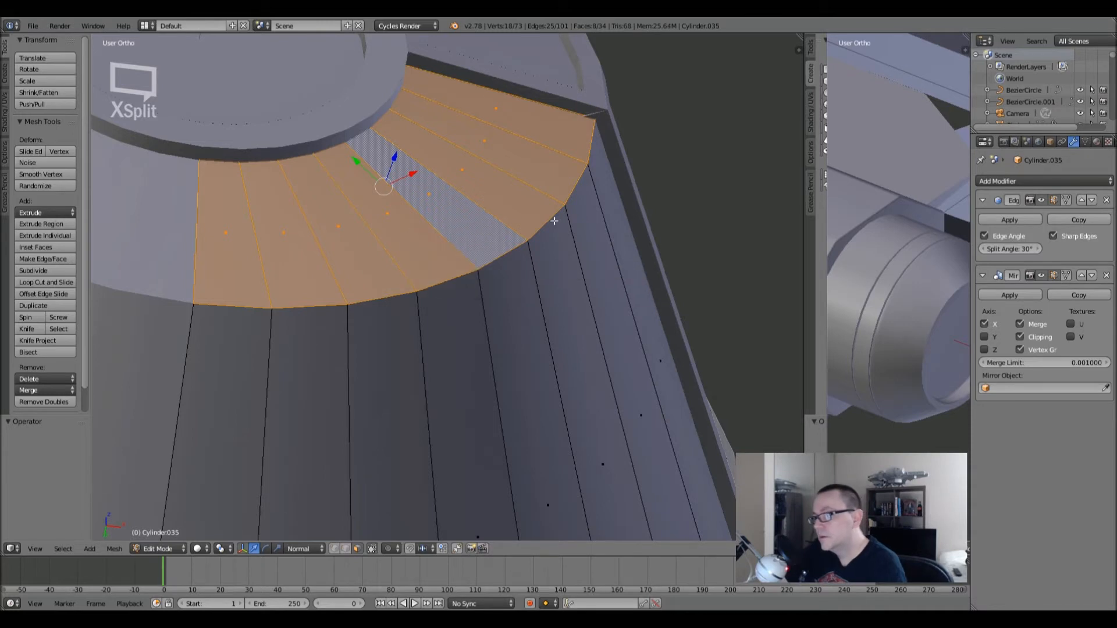
{"action": "key", "text": "p"}
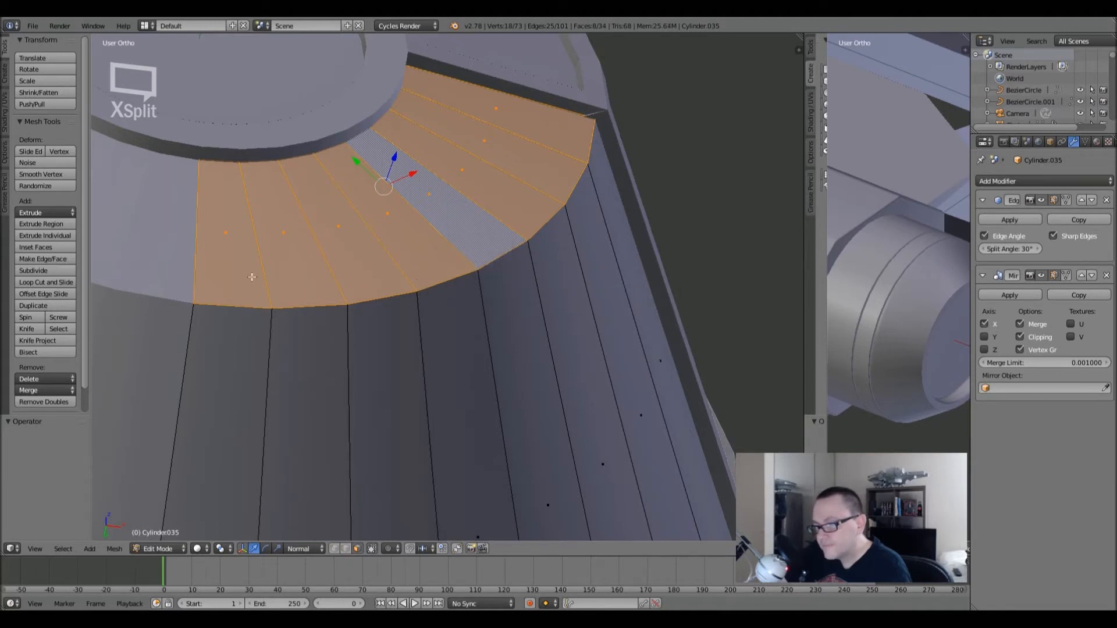
{"action": "key", "text": "p"}
{"action": "left_click", "coordinate": [359, 292]}
{"action": "key", "text": "Tab"}
{"action": "key", "text": "Tab"}
{"action": "key", "text": "Tab"}
{"action": "right_click", "coordinate": [436, 221]}
{"action": "key", "text": "Tab"}
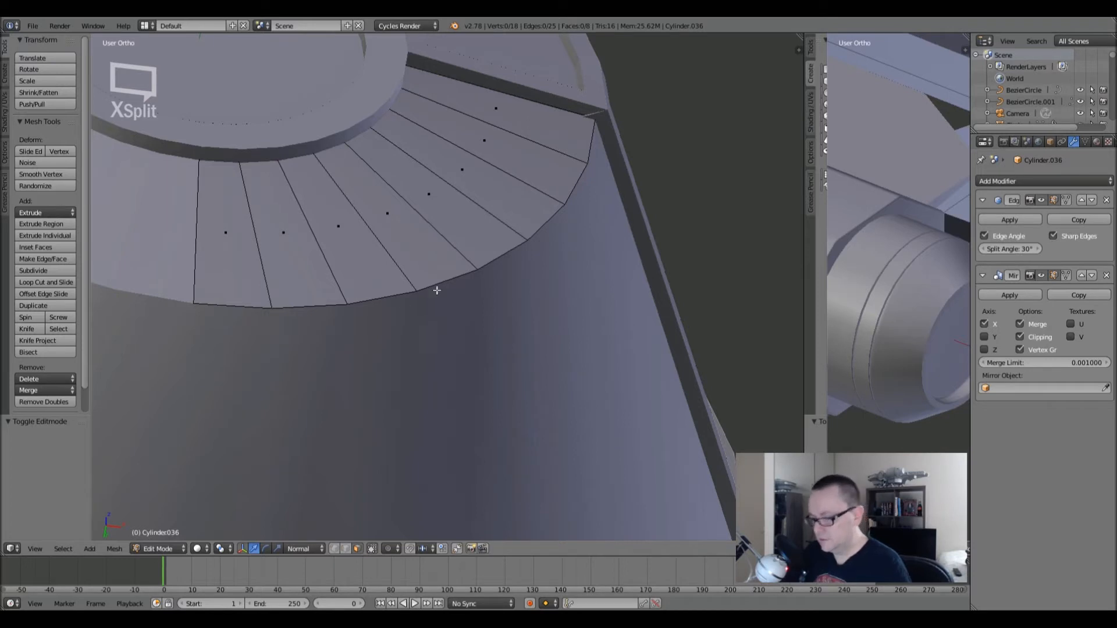
- Try to add a loop cut near the outer edge of the separated front ring, and undo it
{"action": "key", "text": "ctrl+r"}
{"action": "left_click", "coordinate": [481, 204]}
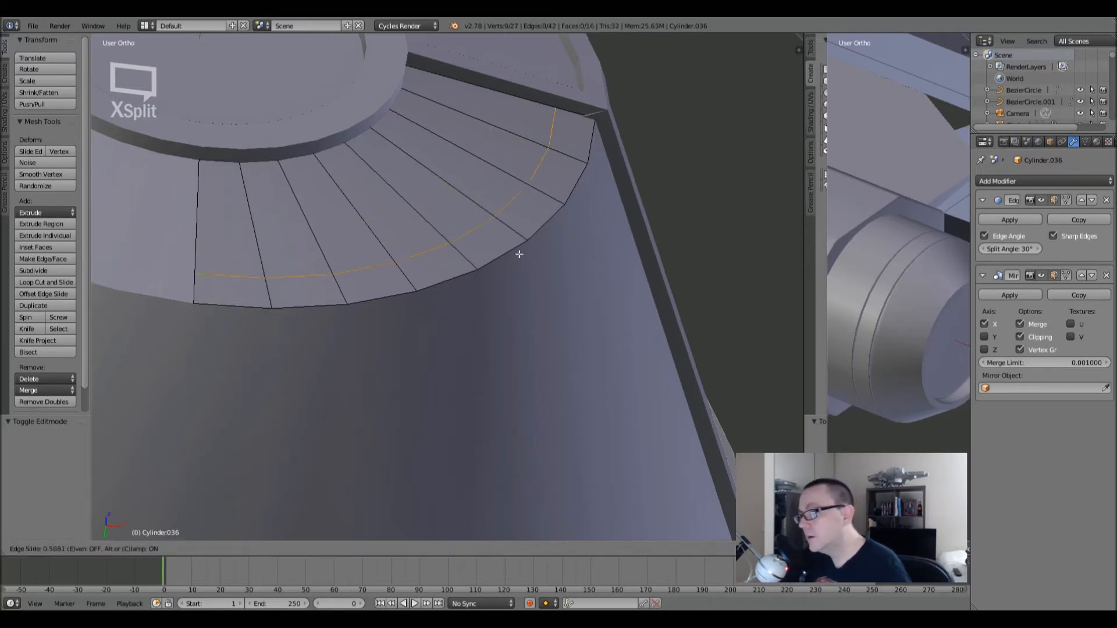
{"action": "right_click", "coordinate": [547, 276]}
{"action": "key", "text": "ctrl+z"}
{"action": "scroll", "coordinate": [531, 255], "scroll_direction": "up", "scroll_amount": 6}
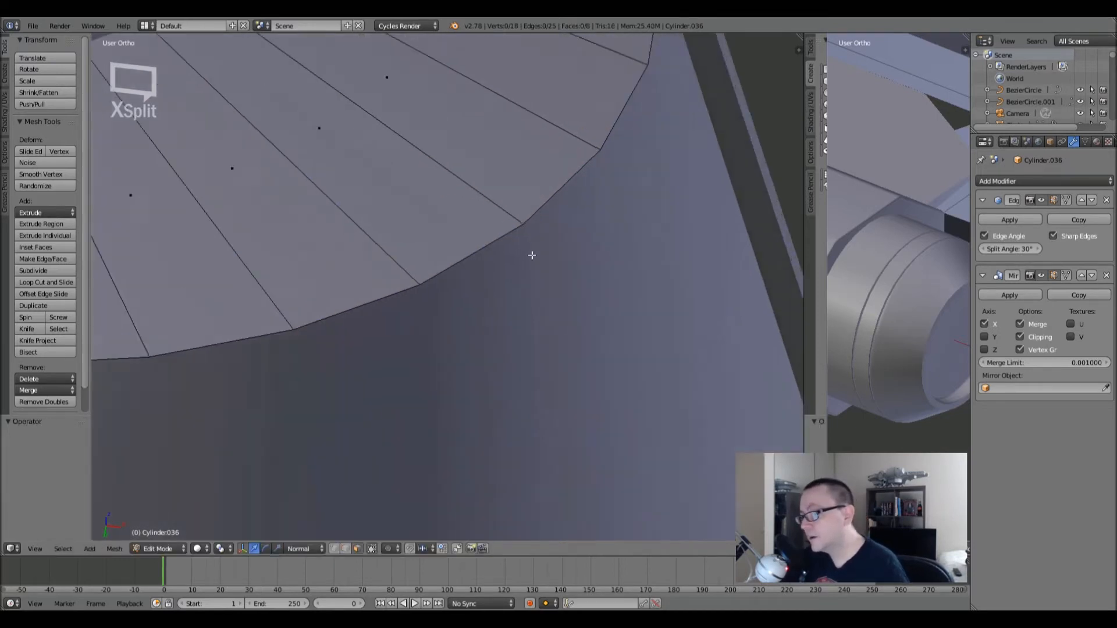
{"action": "scroll", "coordinate": [530, 254], "scroll_direction": "down", "scroll_amount": 5}
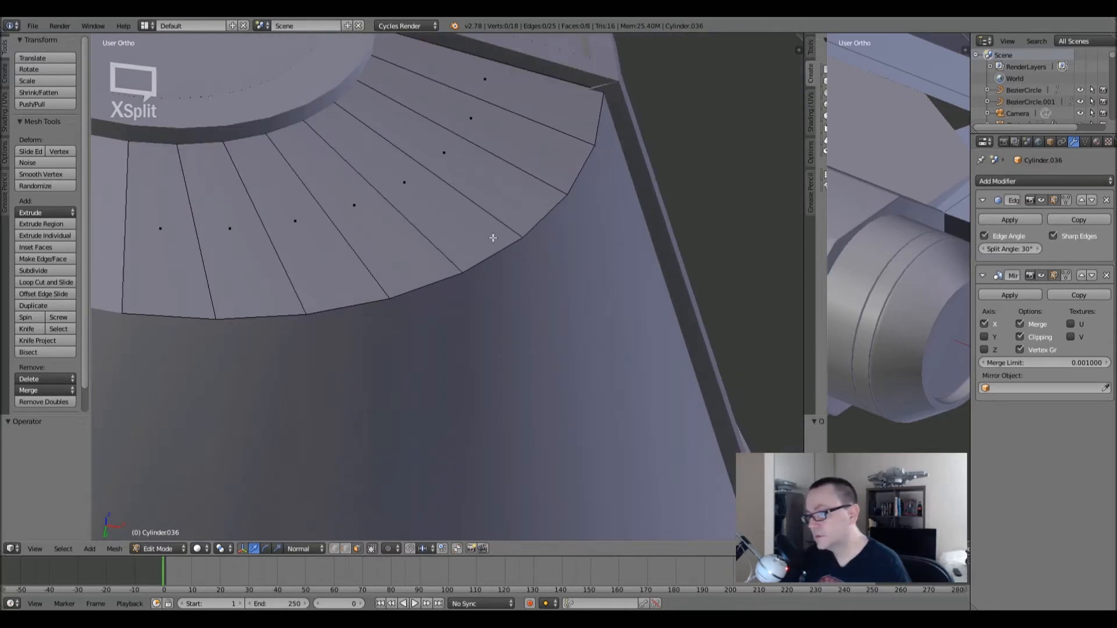
{"action": "scroll", "coordinate": [488, 239], "scroll_direction": "down", "scroll_amount": 4}
- Select the separated front ring together with the lower shell and isolate both objects in local view
{"action": "key", "text": "Tab"}
{"action": "key", "text": "z"}
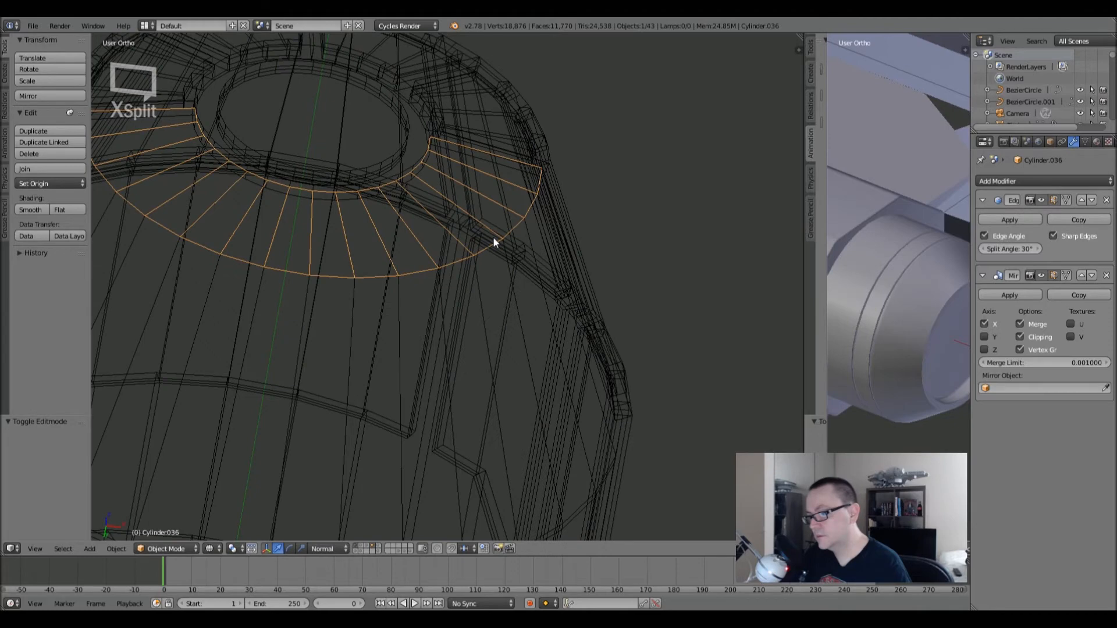
{"action": "right_click", "coordinate": [493, 236], "text": "shift"}
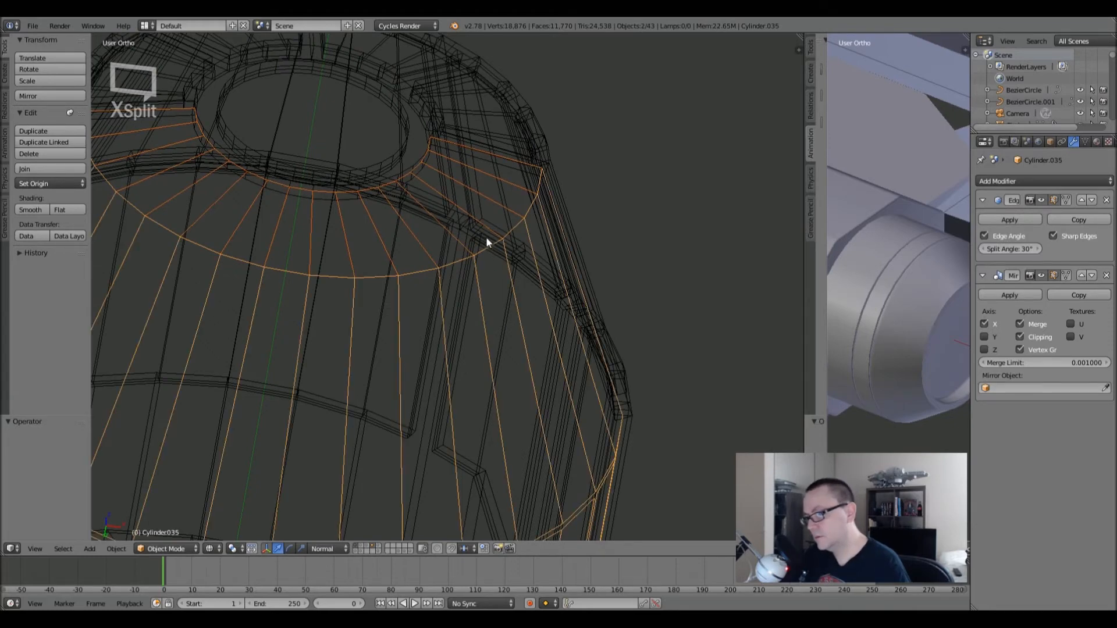
{"action": "right_click", "coordinate": [492, 259]}
{"action": "key", "text": "z"}
{"action": "right_click", "coordinate": [487, 238]}
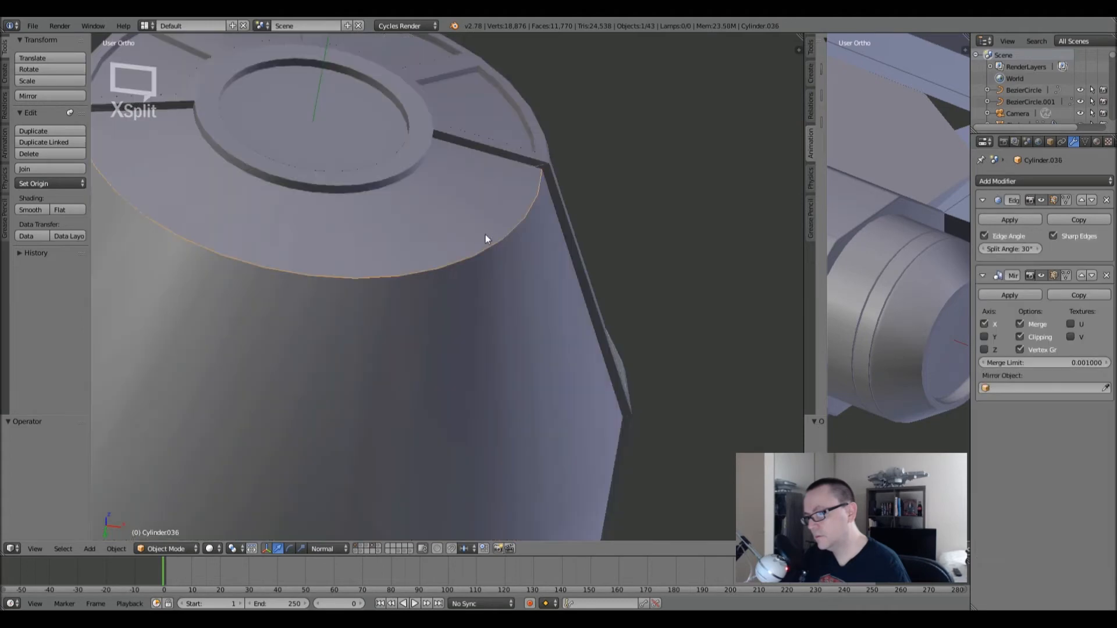
{"action": "right_click", "coordinate": [500, 260], "text": "shift"}
{"action": "middle_click_drag", "start_coordinate": [503, 257], "coordinate": [531, 183]}
{"action": "scroll", "coordinate": [494, 227], "scroll_direction": "down", "scroll_amount": 3}
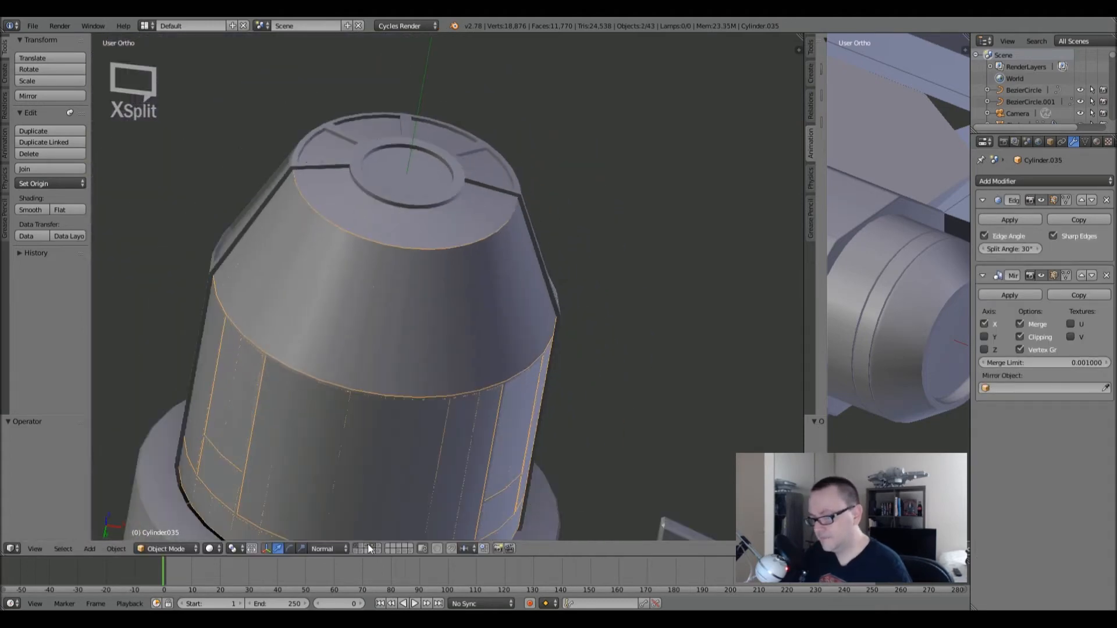
{"action": "key", "text": "KP_Divide"}
- Join the front ring back into the lower shell object and open the joined mesh for editing
{"action": "middle_click_drag", "start_coordinate": [372, 538], "coordinate": [421, 312]}
{"action": "right_click", "coordinate": [384, 240]}
{"action": "key", "text": "g"}
{"action": "right_click", "coordinate": [341, 193]}
{"action": "right_click", "coordinate": [436, 274], "text": "shift"}
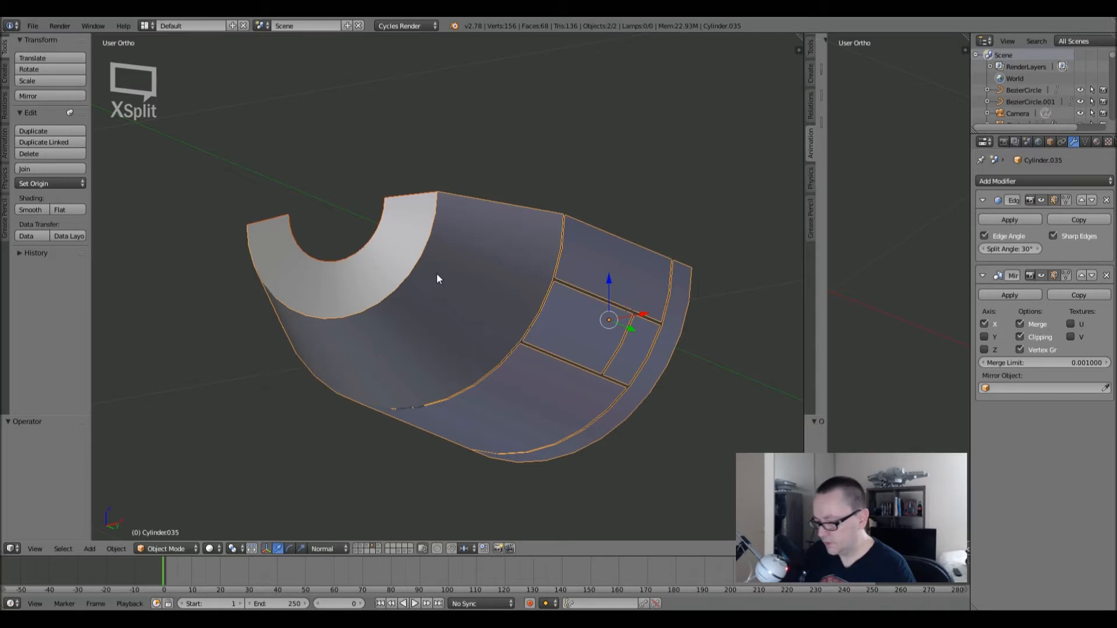
{"action": "key", "text": "ctrl+j"}
{"action": "key", "text": "Tab"}
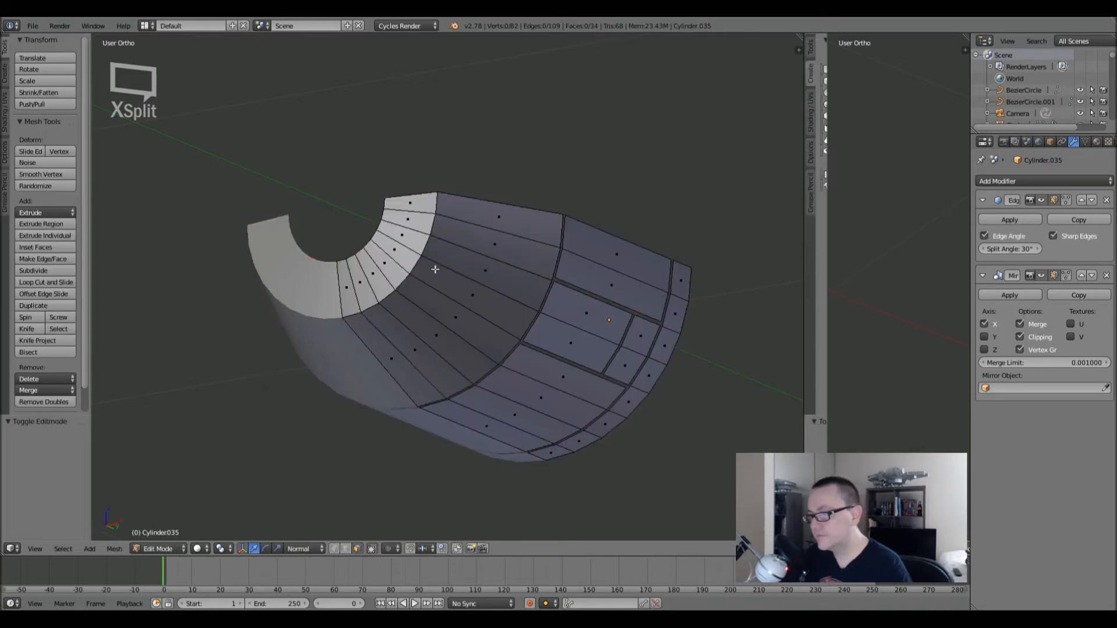
- Add a single loop cut around the front ring, slid close to its outer edge beside the tapered section
{"action": "scroll", "coordinate": [385, 251], "scroll_direction": "up", "scroll_amount": 4}
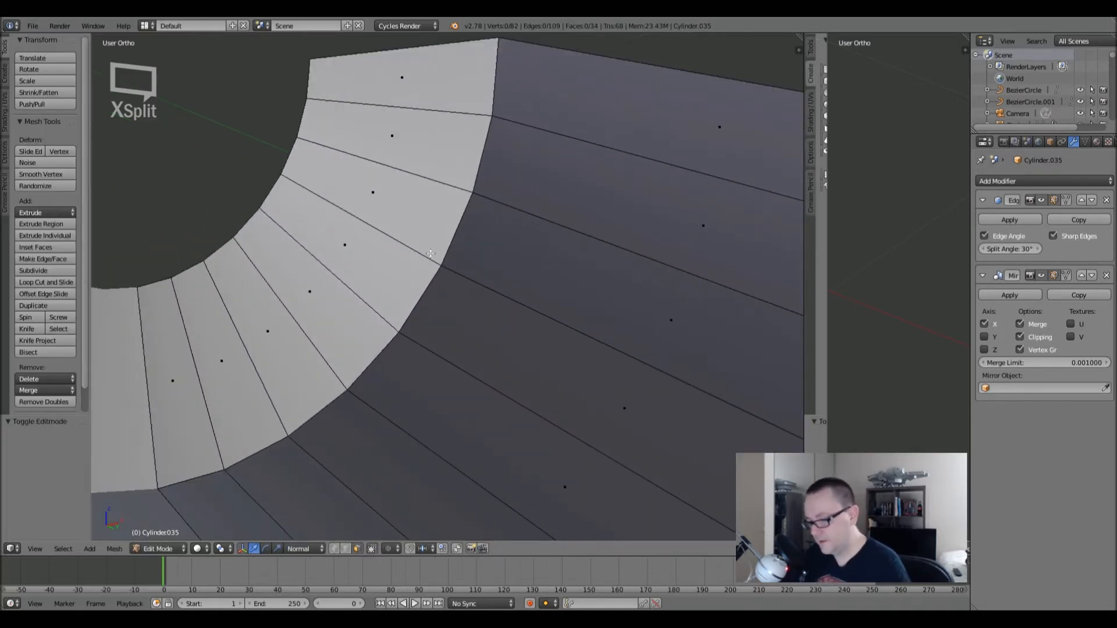
{"action": "scroll", "coordinate": [425, 252], "scroll_direction": "up", "scroll_amount": 4}
{"action": "scroll", "coordinate": [425, 252], "scroll_direction": "up", "scroll_amount": 1}
{"action": "key", "text": "ctrl+r"}
{"action": "left_click", "coordinate": [348, 196]}
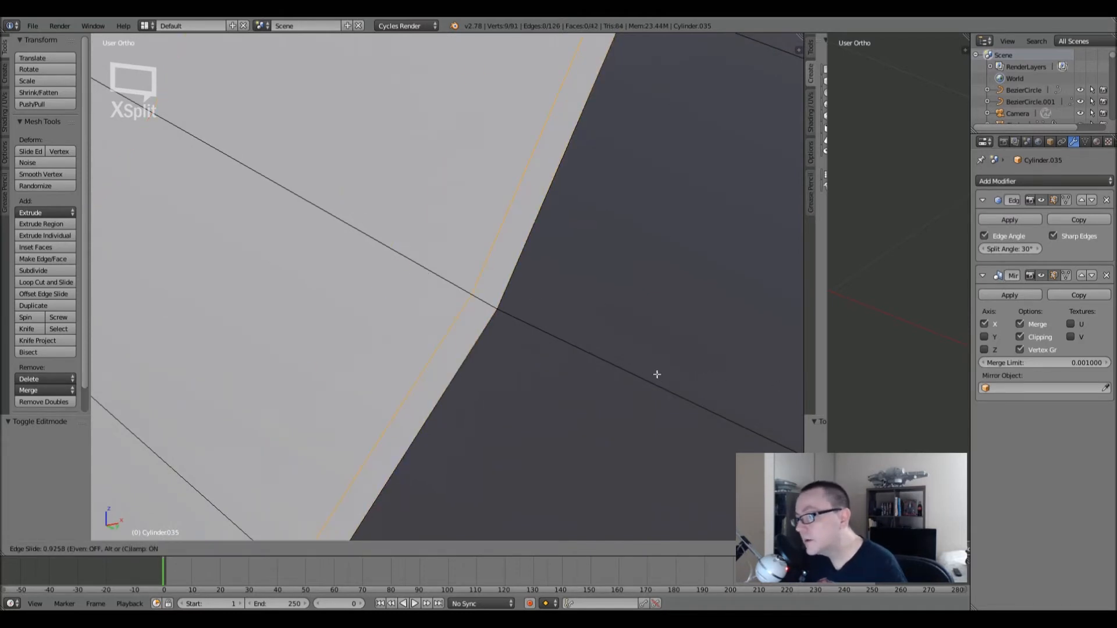
{"action": "left_click", "coordinate": [733, 407]}
{"action": "scroll", "coordinate": [539, 349], "scroll_direction": "up", "scroll_amount": 4}
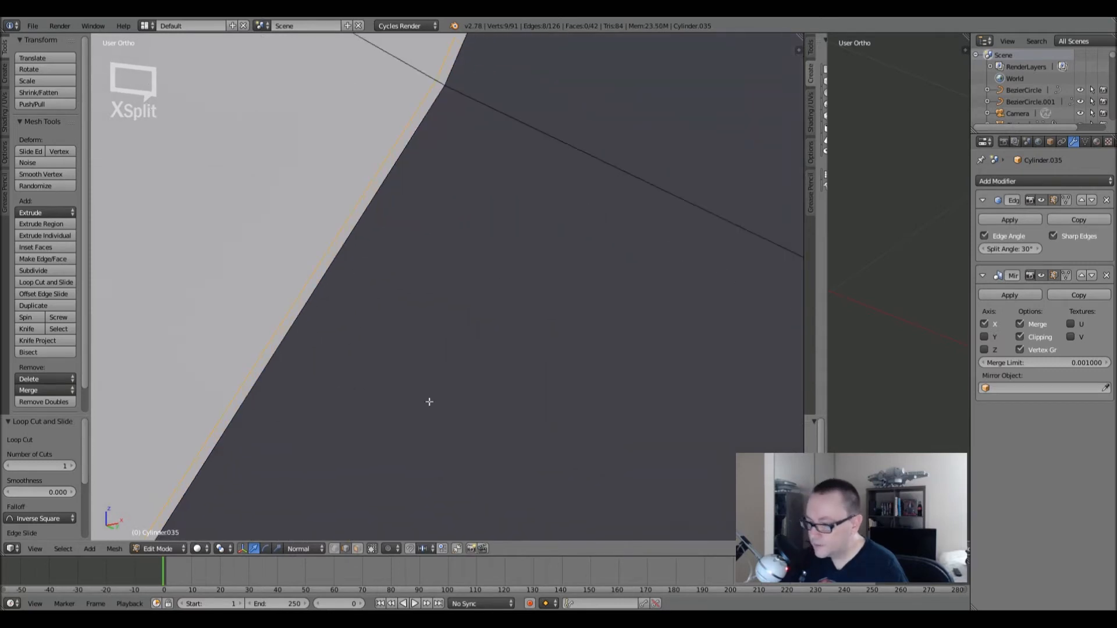
- Select the thin face loop along the ring's outer edge and delete its faces to leave a gap
{"action": "left_click", "coordinate": [357, 549]}
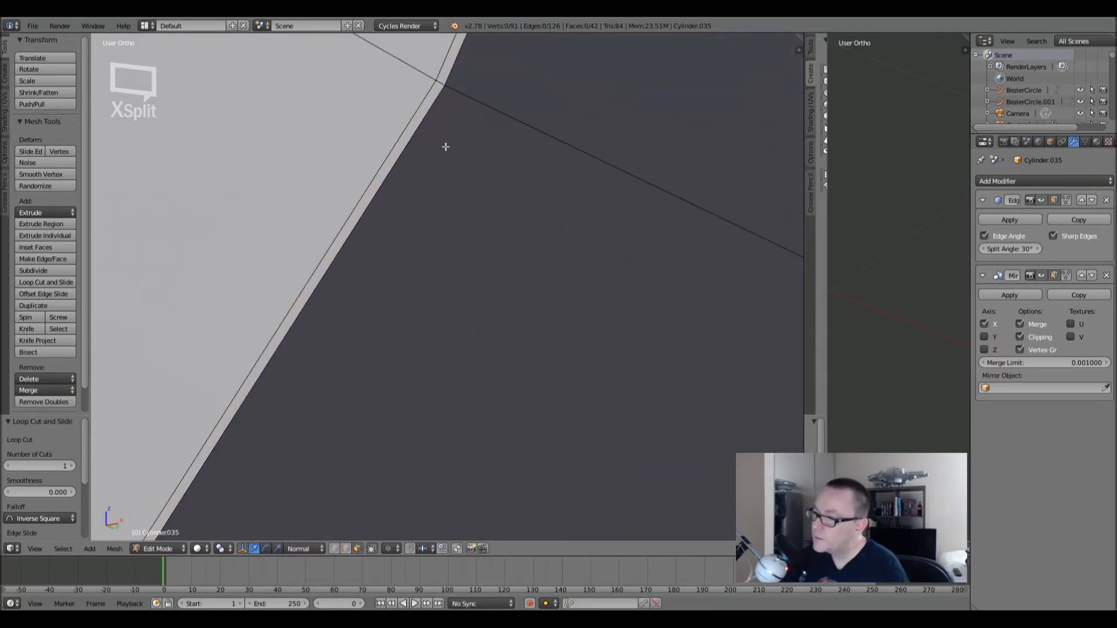
{"action": "right_click", "coordinate": [437, 85], "text": "alt"}
{"action": "right_click", "coordinate": [441, 82], "text": "alt"}
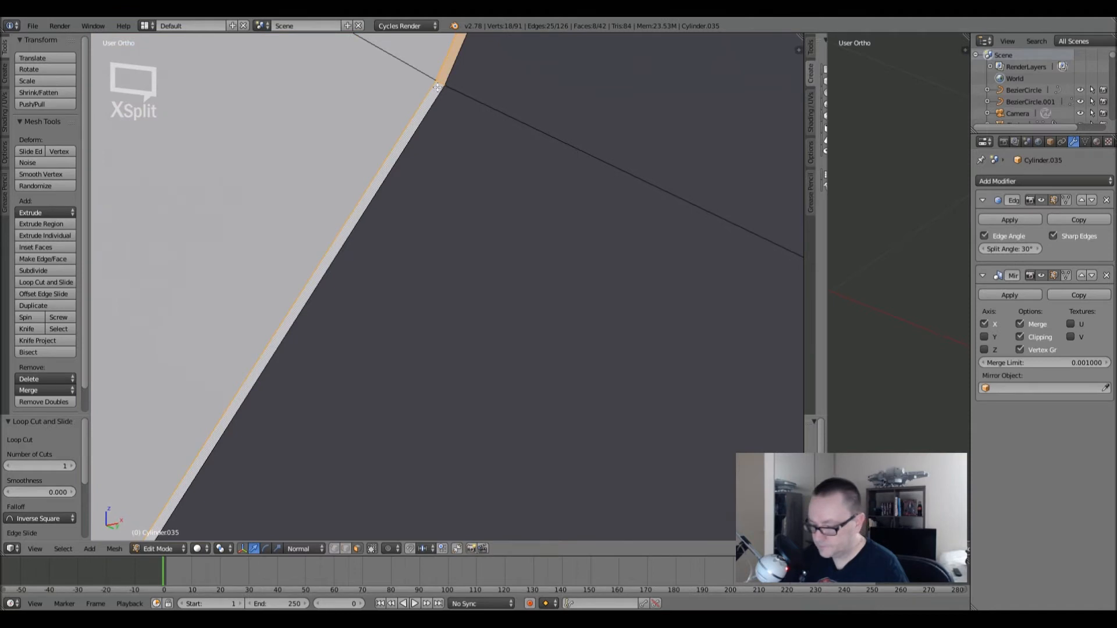
{"action": "key", "text": "x"}
{"action": "left_click", "coordinate": [438, 86]}
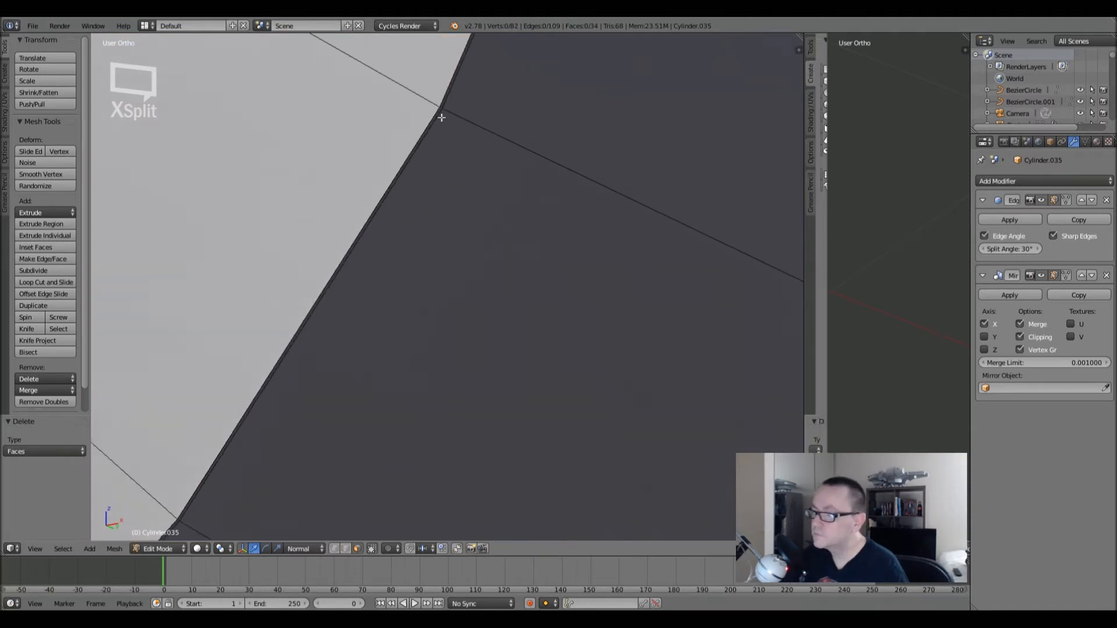
- Examine the front ring's gap and the tapered section's layout at an angle and in the right side view
{"action": "scroll", "coordinate": [441, 117], "scroll_direction": "down", "scroll_amount": 8}
{"action": "scroll", "coordinate": [470, 182], "scroll_direction": "down", "scroll_amount": 2}
{"action": "middle_click_drag", "start_coordinate": [470, 181], "coordinate": [466, 294], "text": "shift"}
{"action": "scroll", "coordinate": [466, 320], "scroll_direction": "down", "scroll_amount": 1}
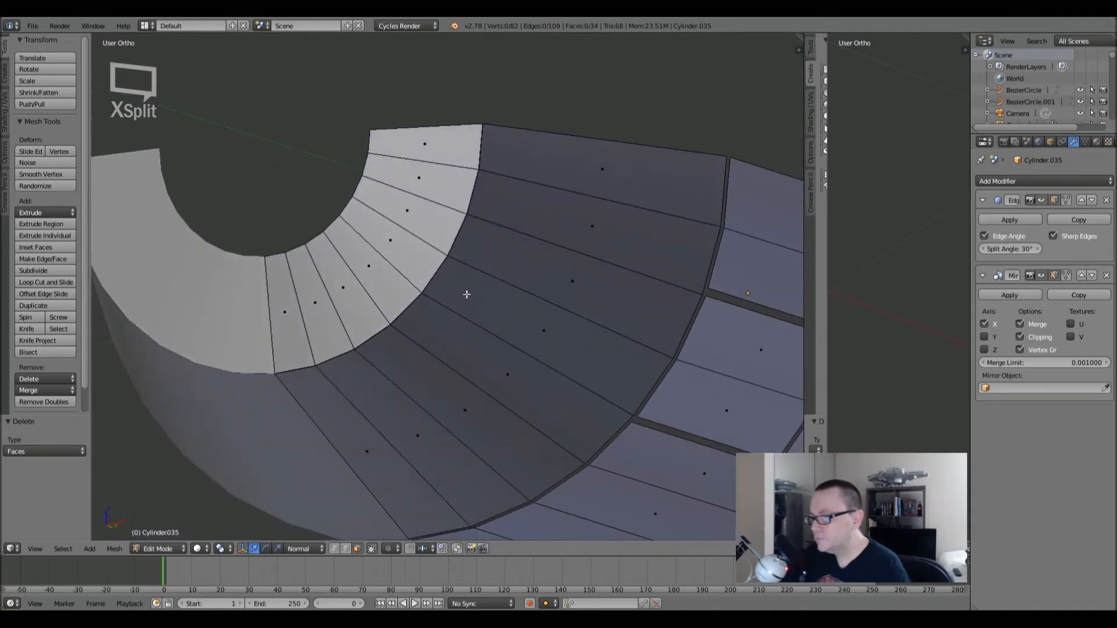
{"action": "key", "text": "KP_3"}
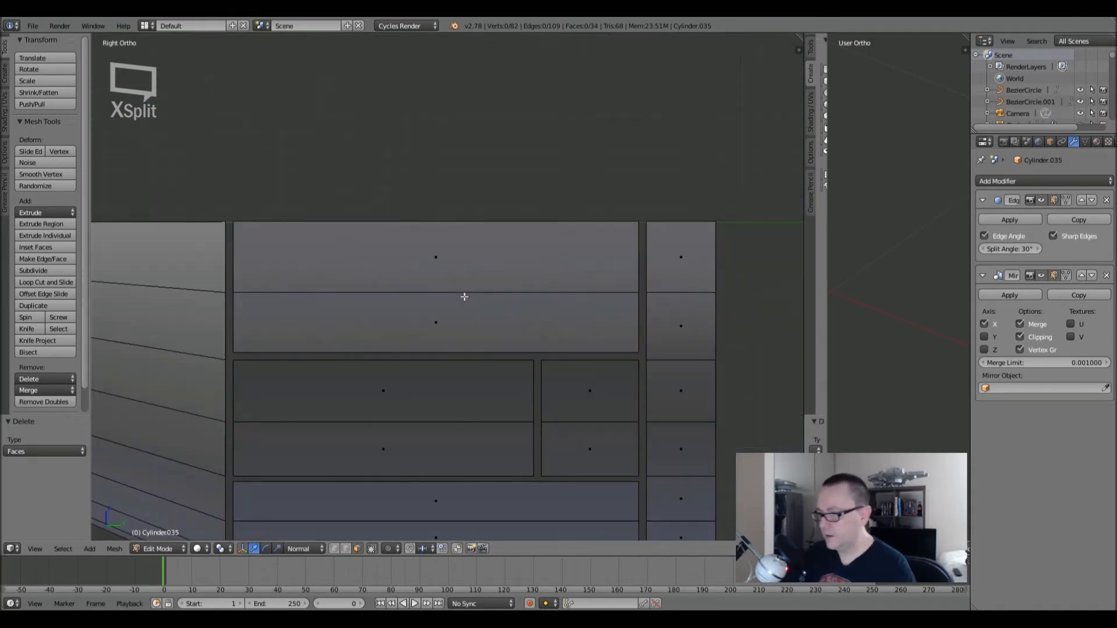
{"action": "middle_click_drag", "start_coordinate": [376, 299], "coordinate": [303, 310]}
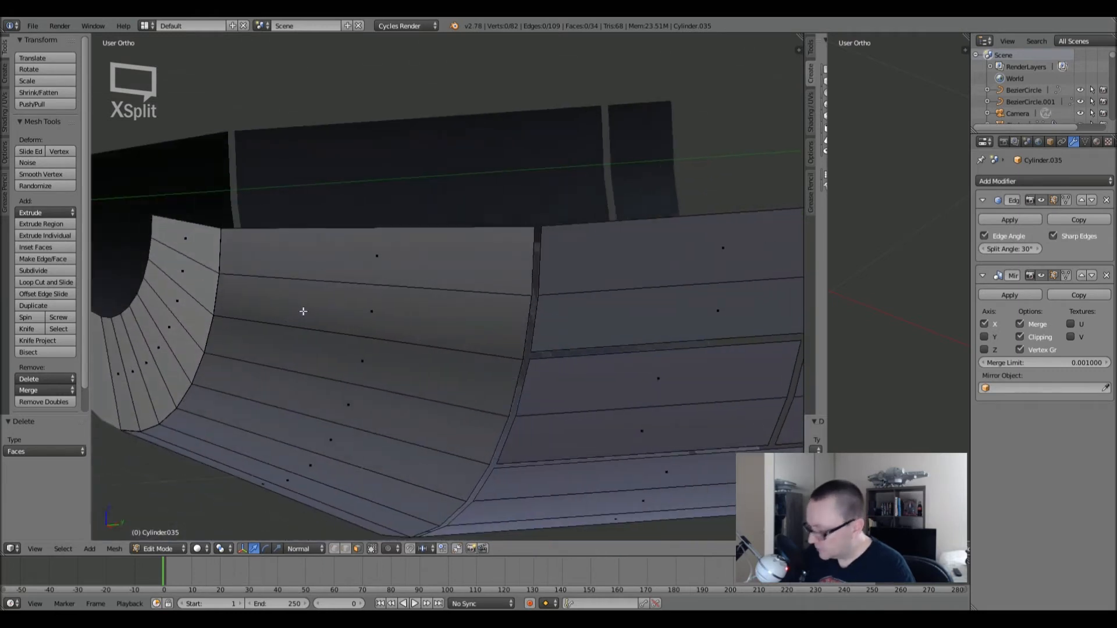
{"action": "key", "text": "KP_3"}
{"action": "middle_click_drag", "start_coordinate": [199, 308], "coordinate": [333, 314], "text": "shift"}
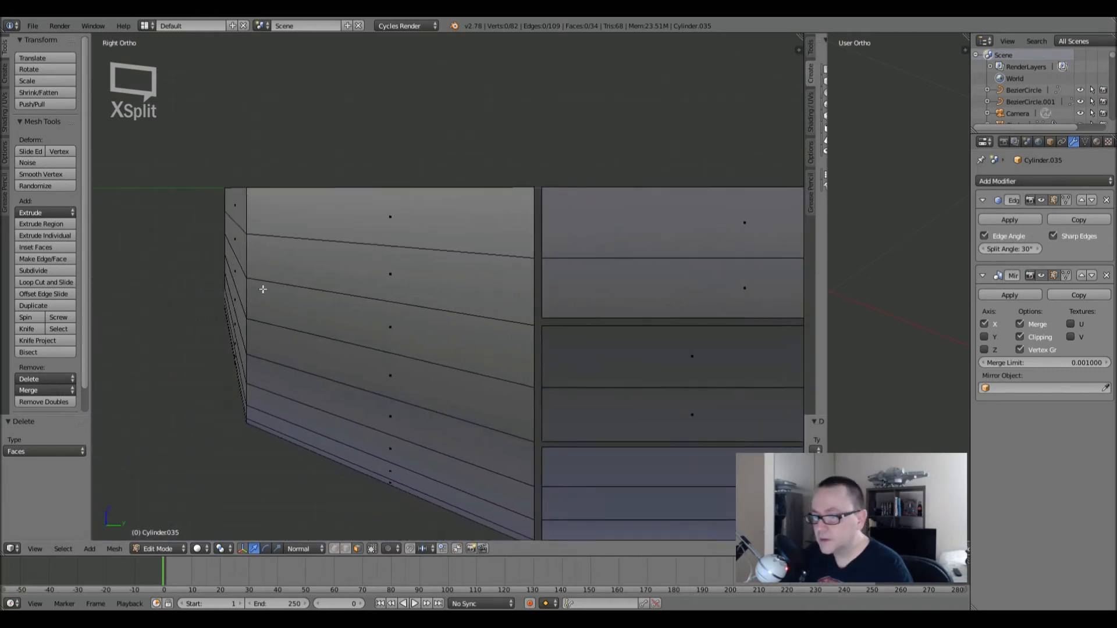
{"action": "scroll", "coordinate": [245, 237], "scroll_direction": "up", "scroll_amount": 1}
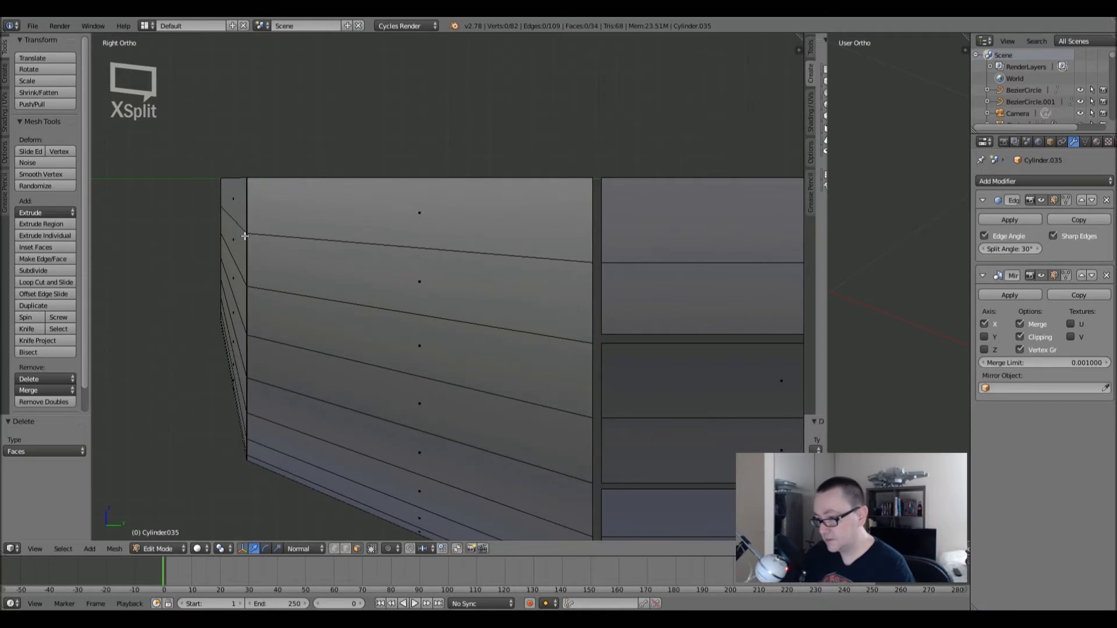
{"action": "middle_click_drag", "start_coordinate": [277, 272], "coordinate": [255, 226], "text": "shift"}
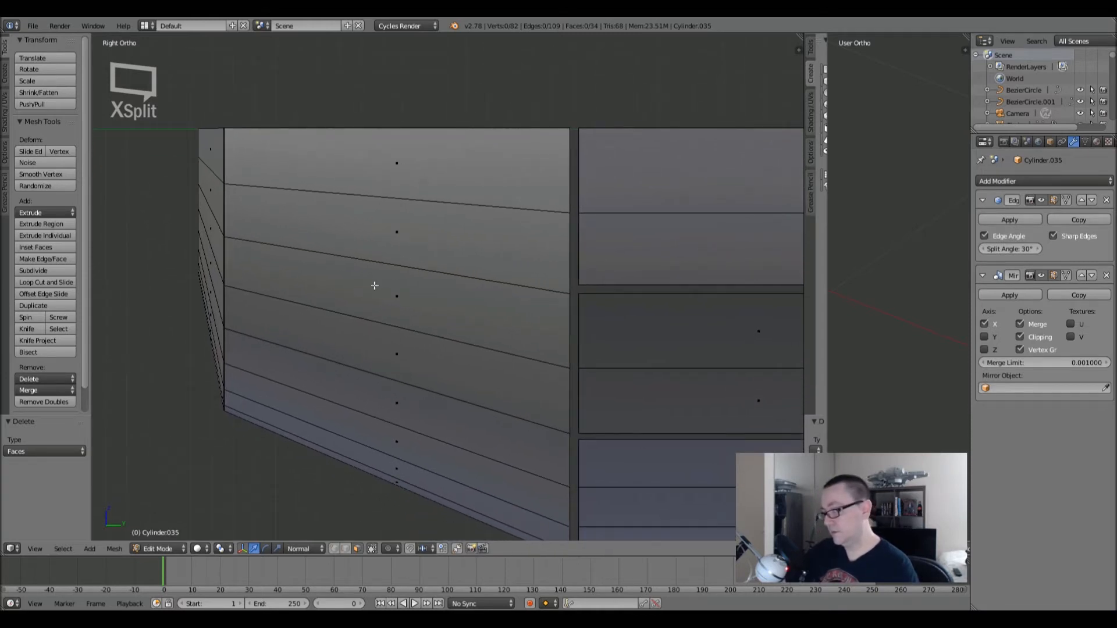
{"action": "scroll", "coordinate": [419, 311], "scroll_direction": "down", "scroll_amount": 3}
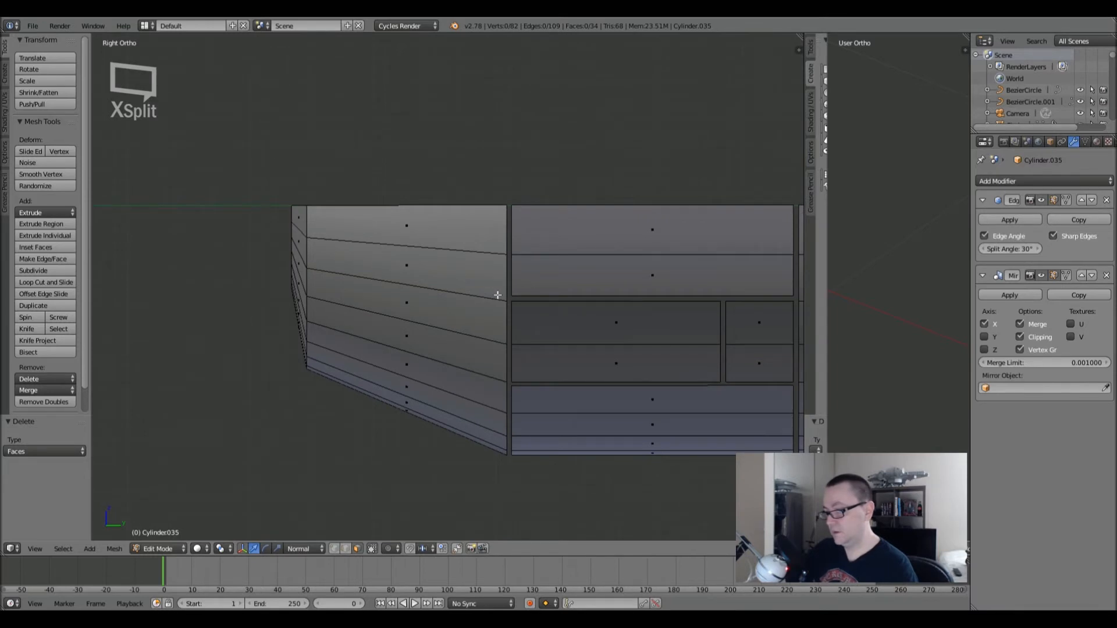
- Add a single loop cut along the tapered section, slid just above the lengthwise edge that lines up with the rear section's upper gap
{"action": "middle_click_drag", "start_coordinate": [497, 295], "coordinate": [536, 299]}
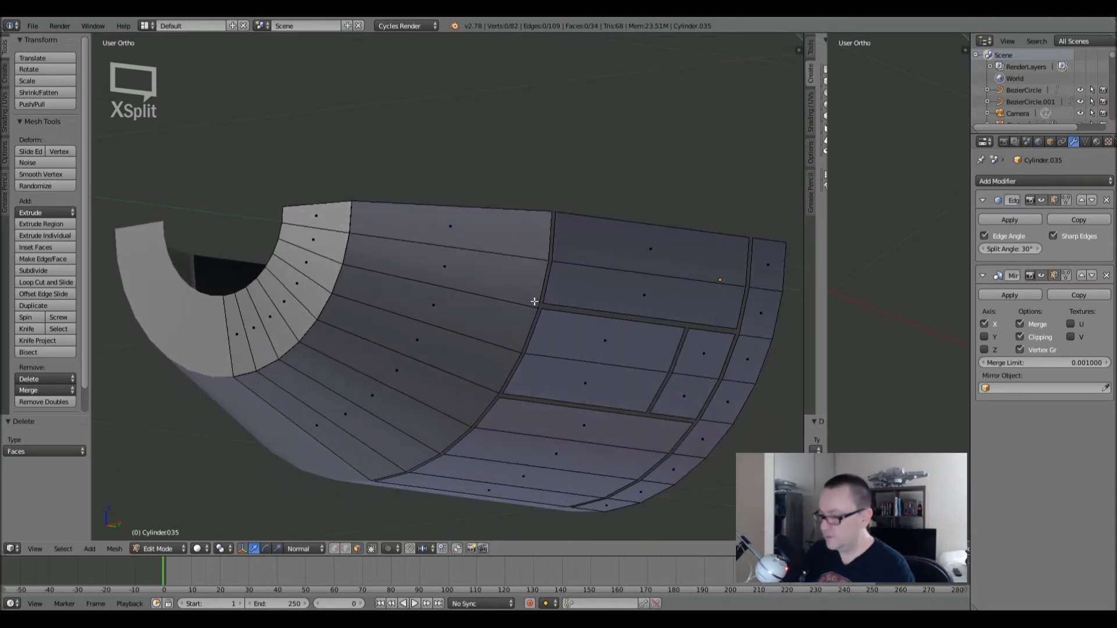
{"action": "key", "text": "KP_3"}
{"action": "scroll", "coordinate": [469, 309], "scroll_direction": "up", "scroll_amount": 4}
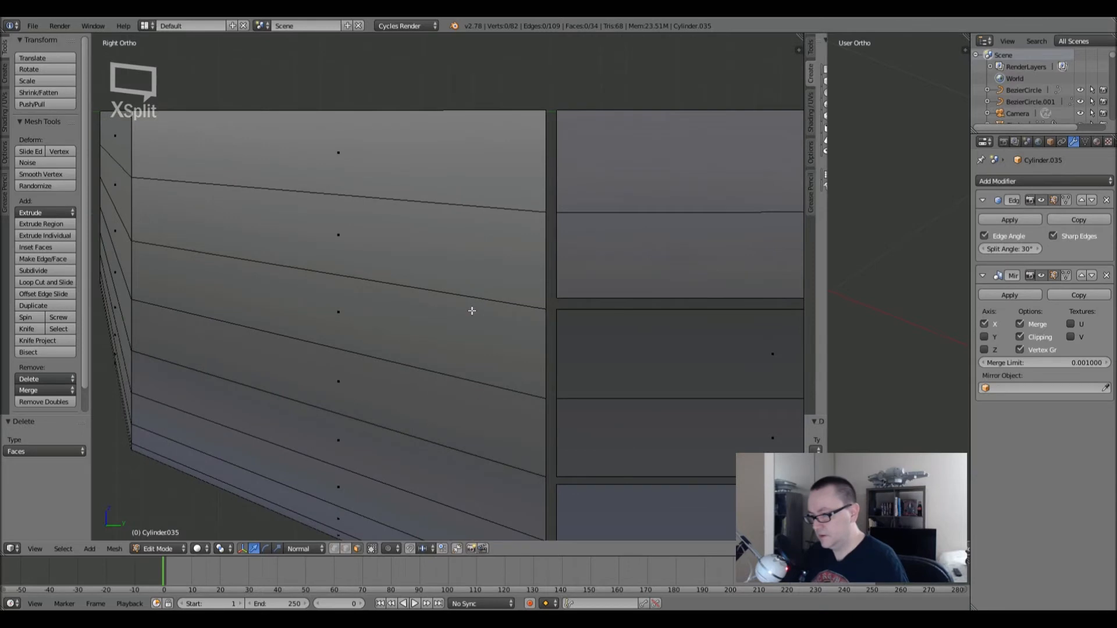
{"action": "scroll", "coordinate": [507, 309], "scroll_direction": "down", "scroll_amount": 1}
{"action": "key", "text": "ctrl+r"}
{"action": "left_click", "coordinate": [536, 278]}
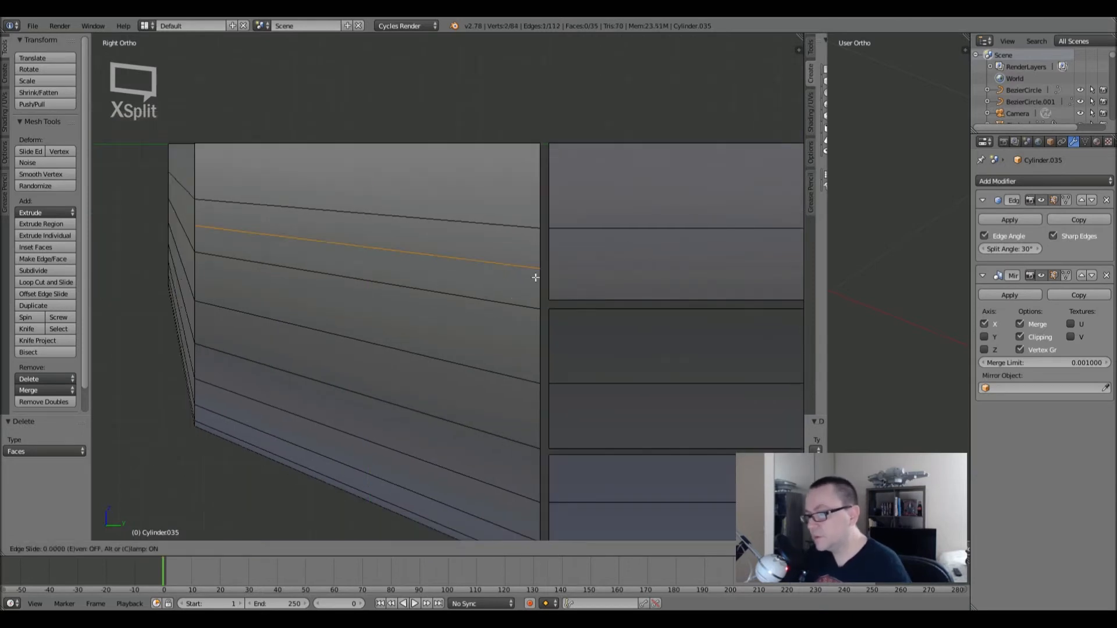
{"action": "left_click", "coordinate": [532, 413]}
- Switch to face selection and delete the thin face strip along the tapered section to extend the upper panel gap
{"action": "left_click", "coordinate": [356, 549]}
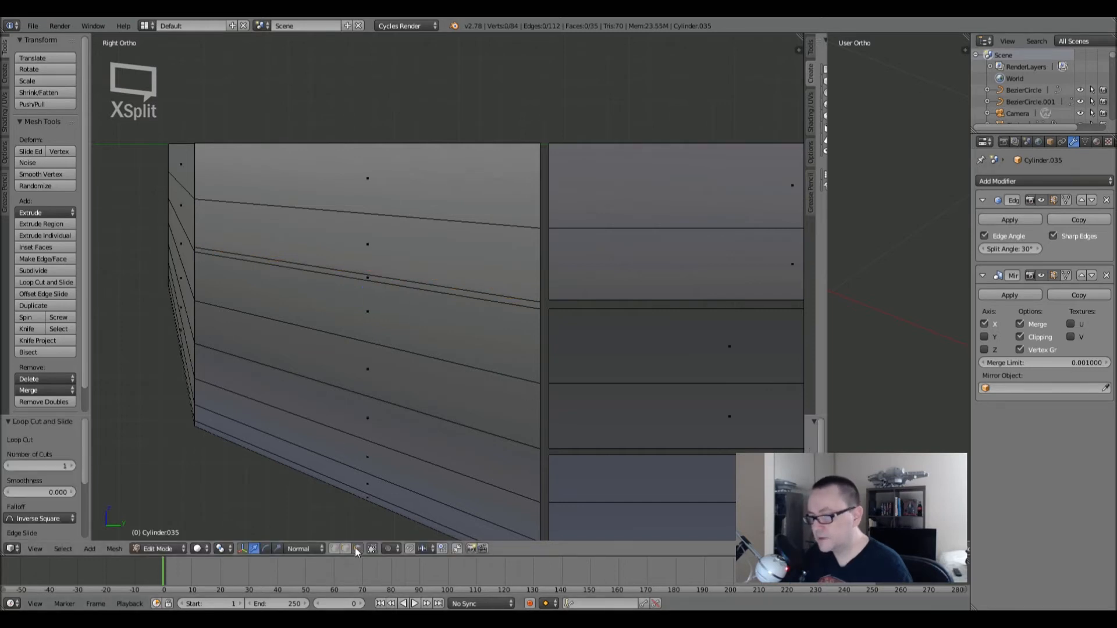
{"action": "right_click", "coordinate": [367, 276]}
{"action": "key", "text": "x"}
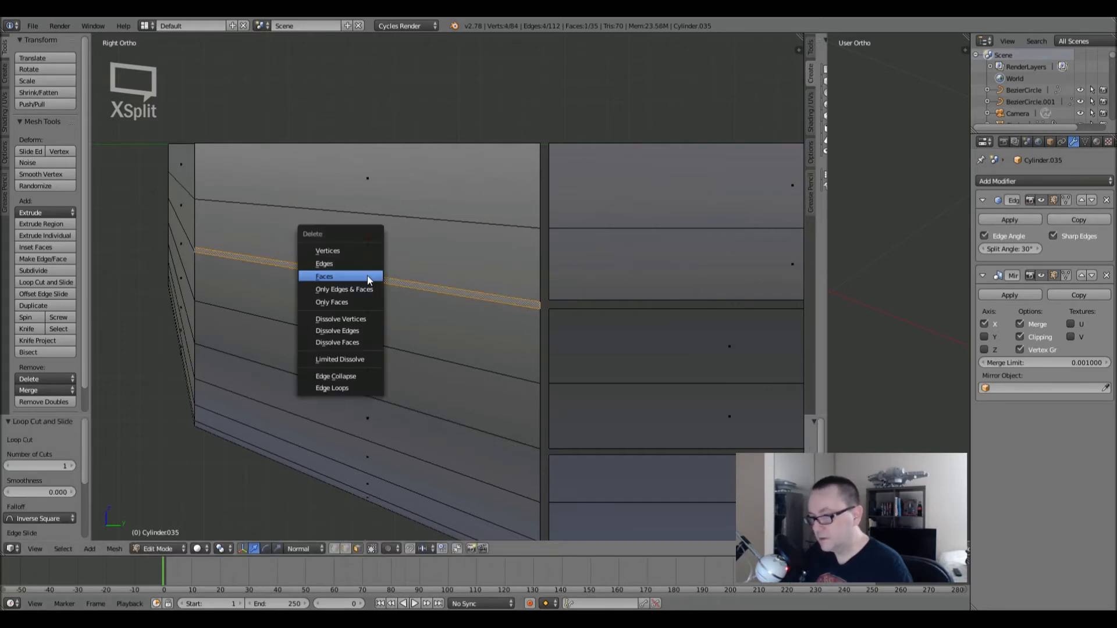
{"action": "left_click", "coordinate": [367, 275]}
- Try a loop cut just below the tapered section's lengthwise edge at the lower gap, then undo it
{"action": "middle_click_drag", "start_coordinate": [476, 408], "coordinate": [466, 299], "text": "shift"}
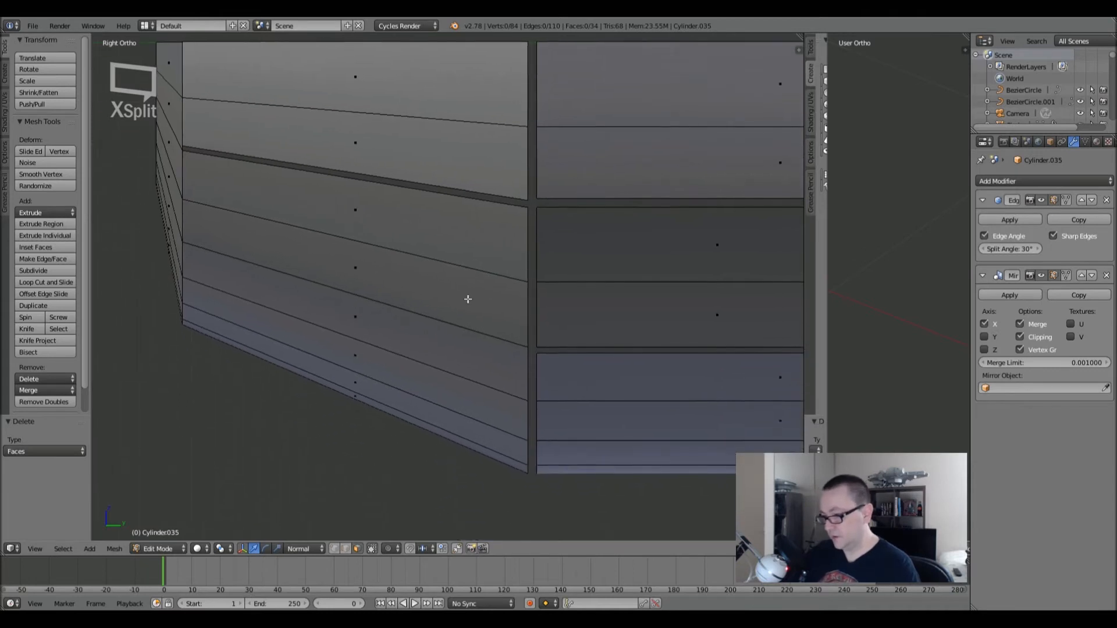
{"action": "key", "text": "ctrl+r"}
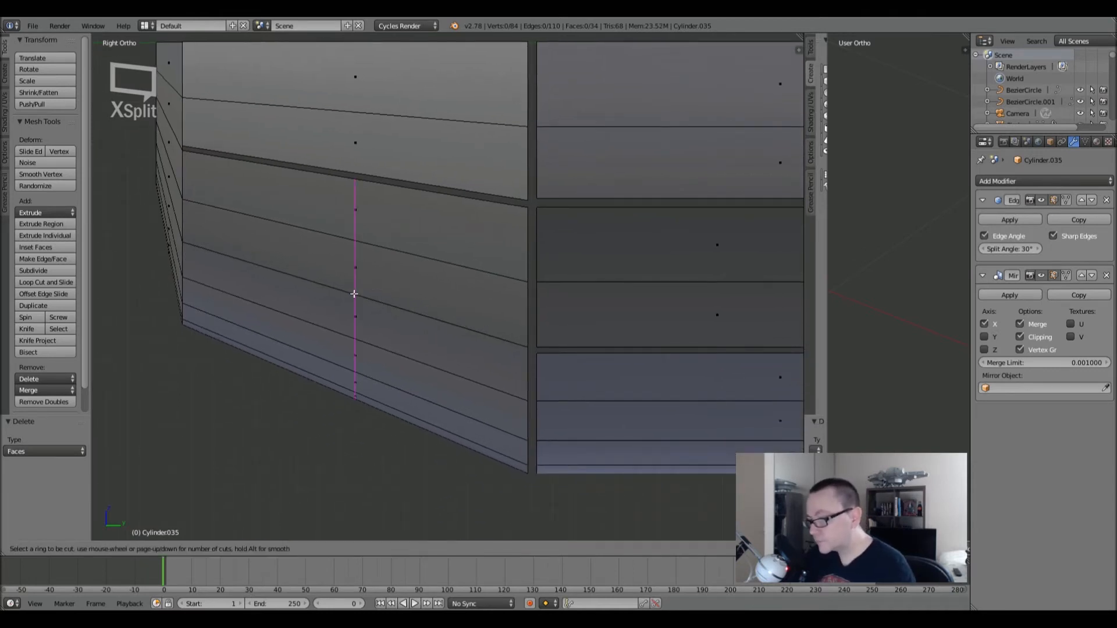
{"action": "left_click", "coordinate": [510, 369]}
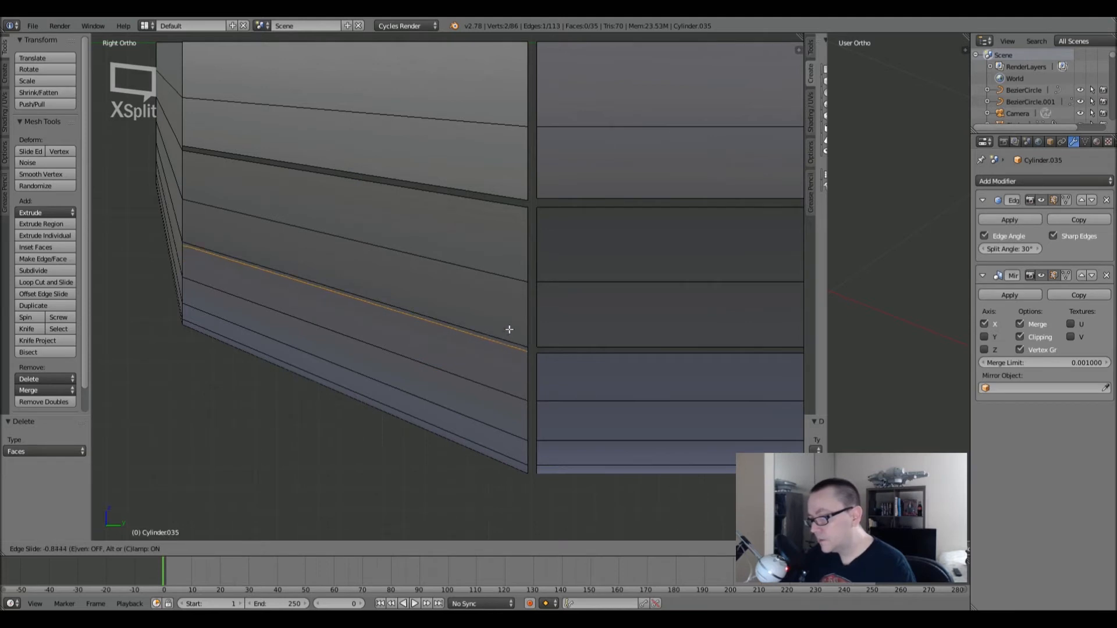
{"action": "left_click", "coordinate": [508, 329]}
{"action": "middle_click_drag", "start_coordinate": [509, 327], "coordinate": [523, 297]}
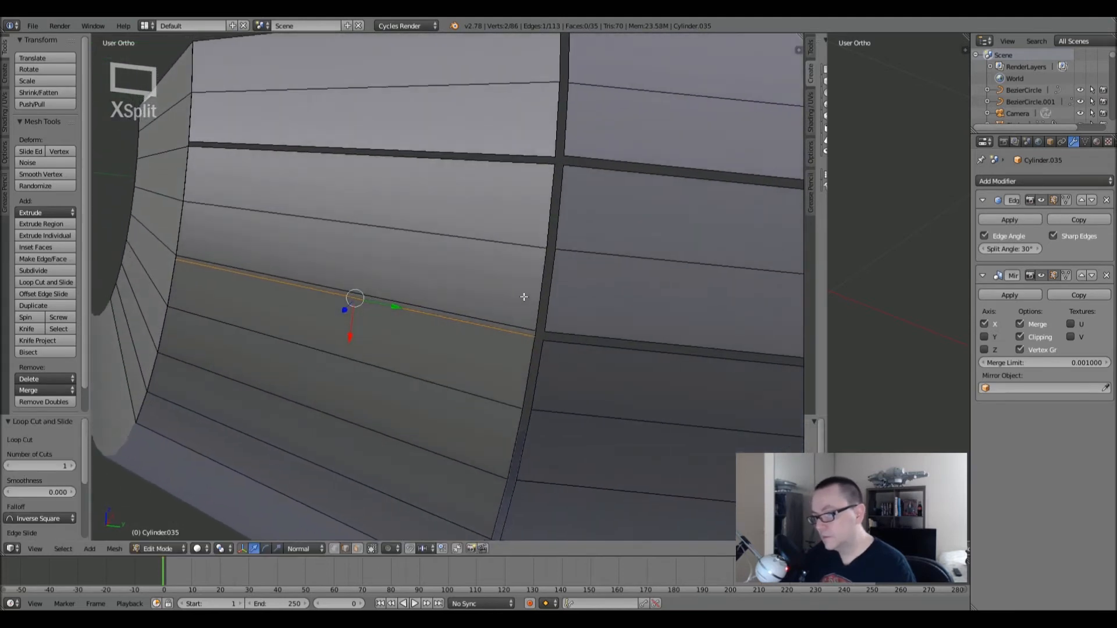
{"action": "key", "text": "ctrl+z"}
{"action": "key", "text": "ctrl+z"}
- Add a loop cut just below the tapered section's lengthwise edge at the lower gap and delete the resulting thin face strip
{"action": "key", "text": "ctrl+r"}
{"action": "left_click", "coordinate": [519, 360]}
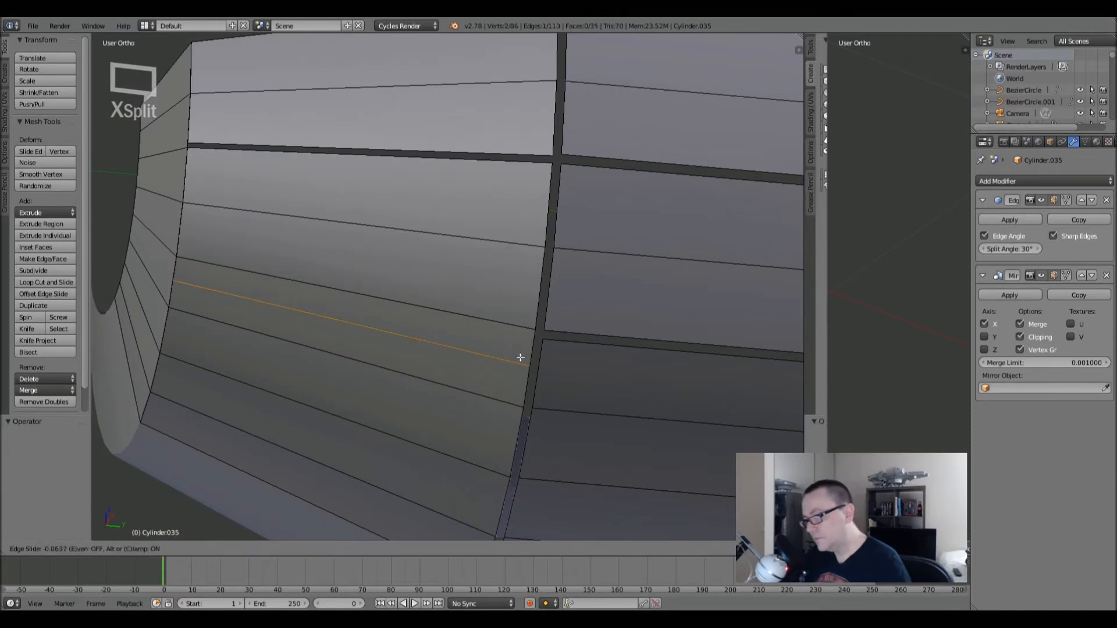
{"action": "left_click", "coordinate": [528, 304]}
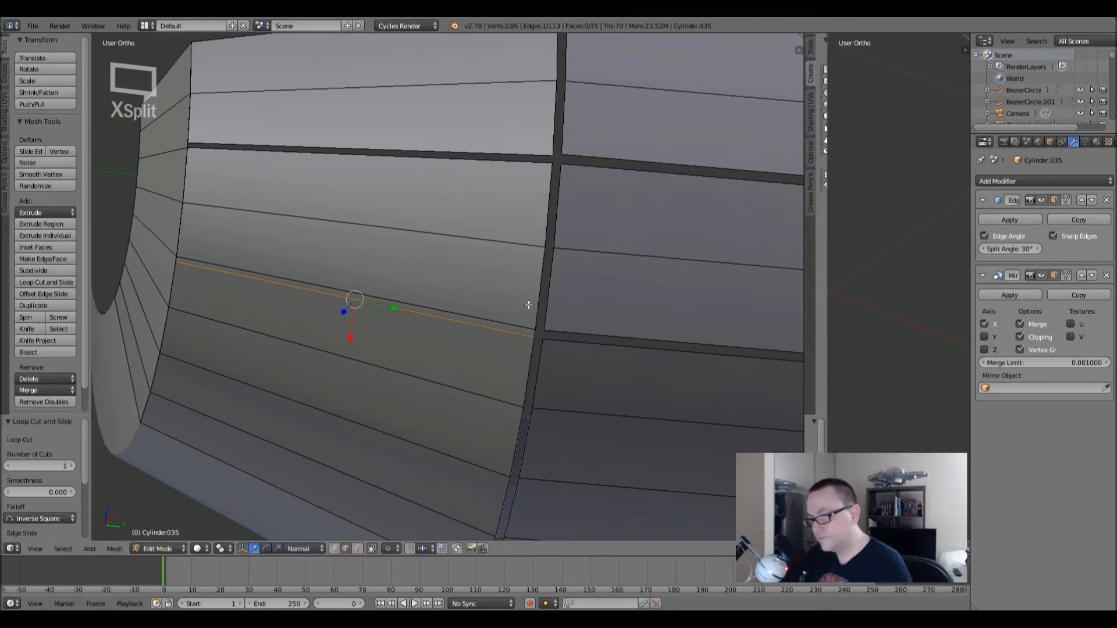
{"action": "left_click", "coordinate": [357, 548]}
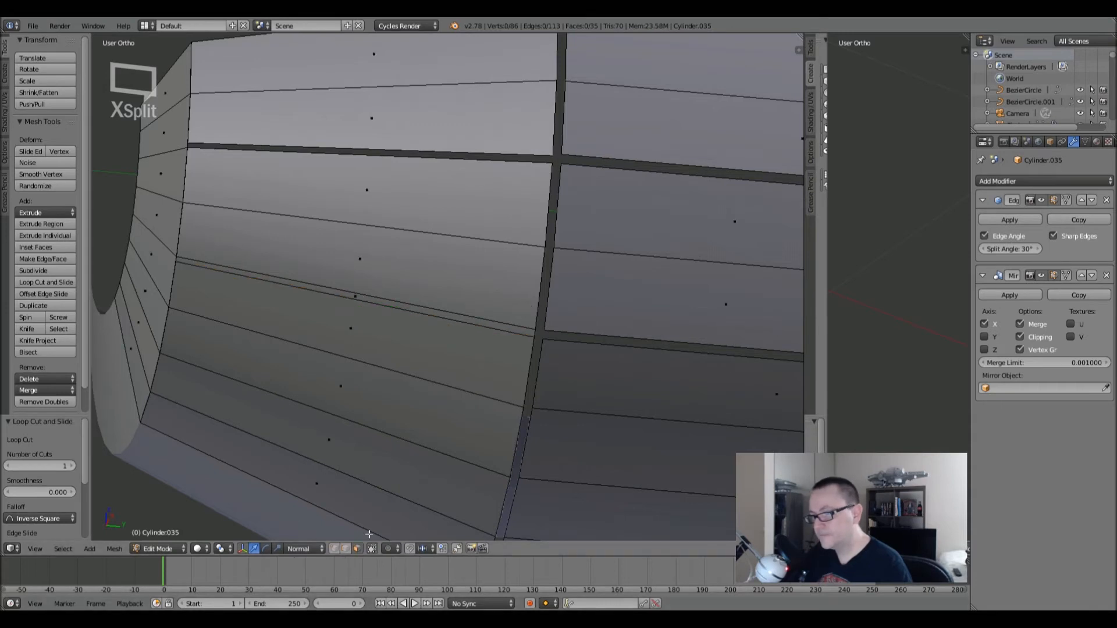
{"action": "right_click", "coordinate": [362, 294], "text": "alt"}
{"action": "key", "text": "x"}
{"action": "left_click", "coordinate": [354, 293]}
- Add a loop cut across the light inner front face, slid close to the radial edge that meets the tapered section's lower gap
{"action": "scroll", "coordinate": [354, 293], "scroll_direction": "down", "scroll_amount": 5}
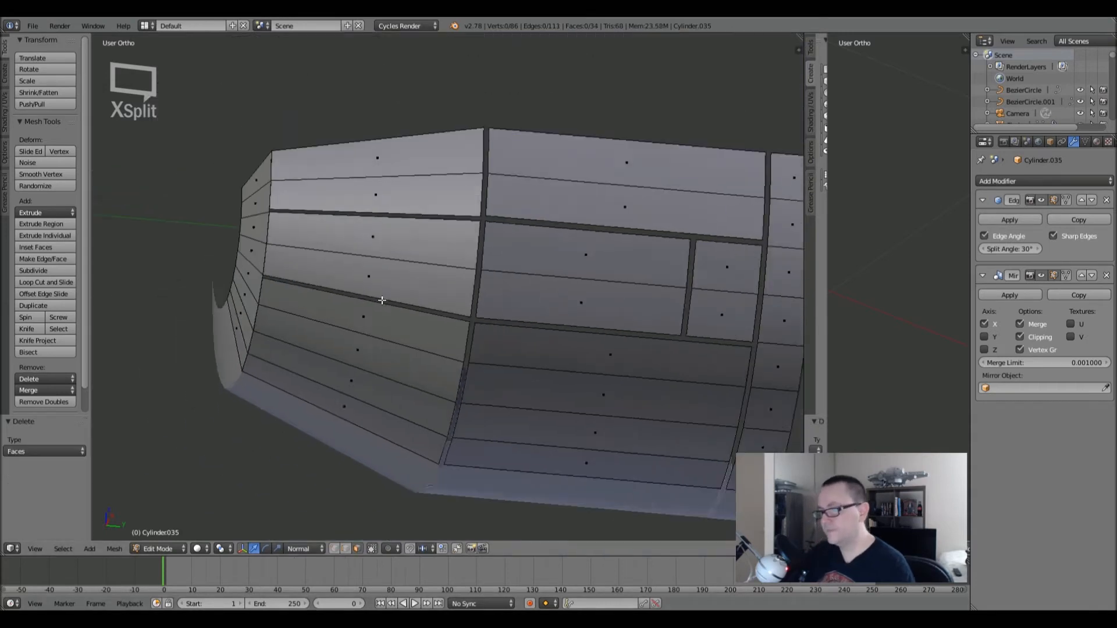
{"action": "middle_click_drag", "start_coordinate": [380, 325], "coordinate": [370, 259]}
{"action": "key", "text": "Tab"}
{"action": "key", "text": "Tab"}
{"action": "scroll", "coordinate": [389, 232], "scroll_direction": "up", "scroll_amount": 5}
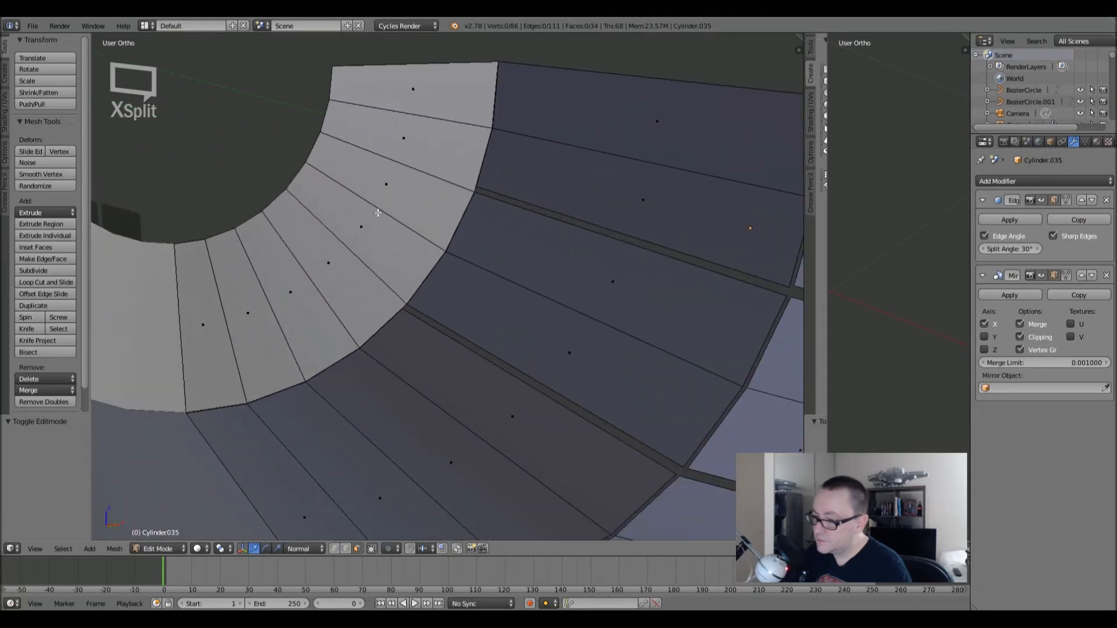
{"action": "scroll", "coordinate": [390, 232], "scroll_direction": "up", "scroll_amount": 3}
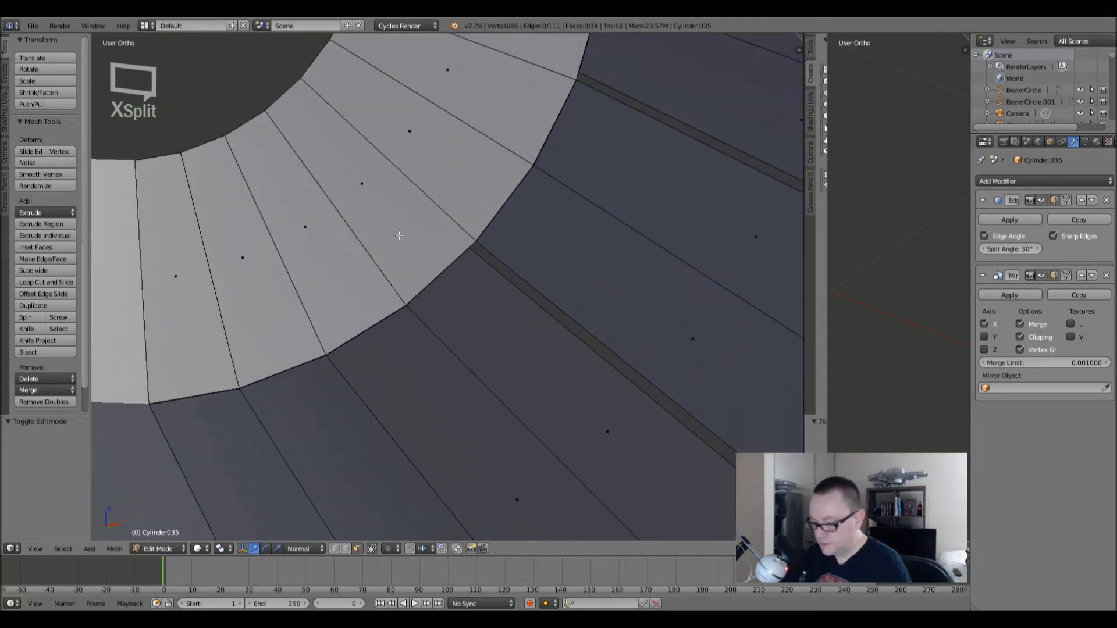
{"action": "scroll", "coordinate": [379, 173], "scroll_direction": "up", "scroll_amount": 1}
{"action": "key", "text": "ctrl+r"}
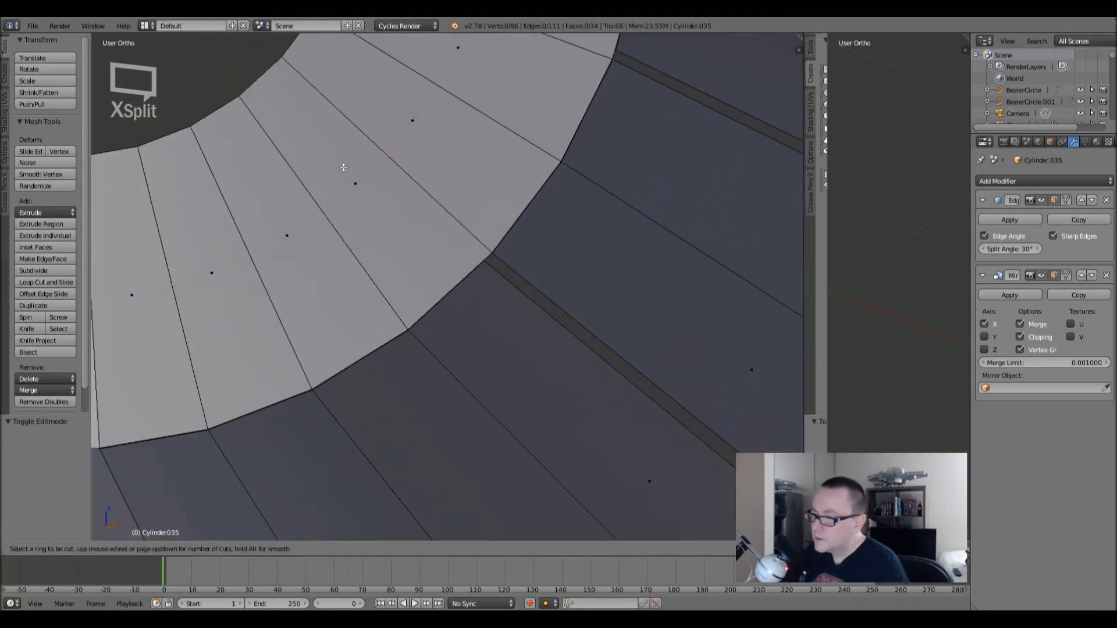
{"action": "left_click", "coordinate": [276, 105]}
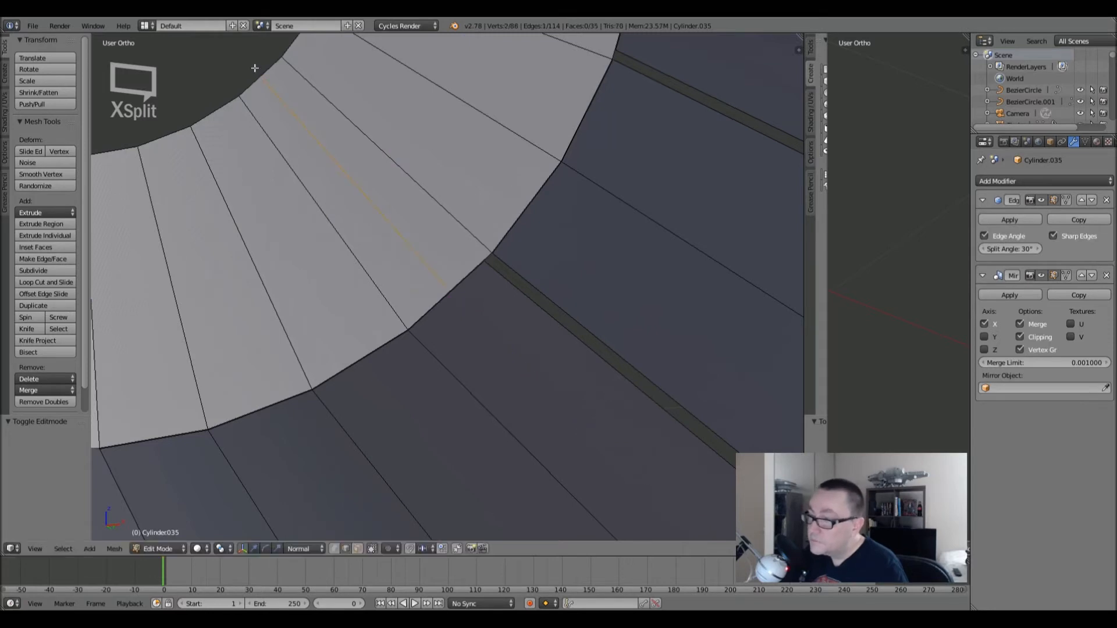
{"action": "left_click", "coordinate": [286, 74]}
- Try a loop cut across the inner front face above the radial edge at the upper gap, then undo it
{"action": "middle_click_drag", "start_coordinate": [396, 157], "coordinate": [371, 307], "text": "shift"}
{"action": "key", "text": "ctrl+r"}
{"action": "left_click", "coordinate": [345, 75]}
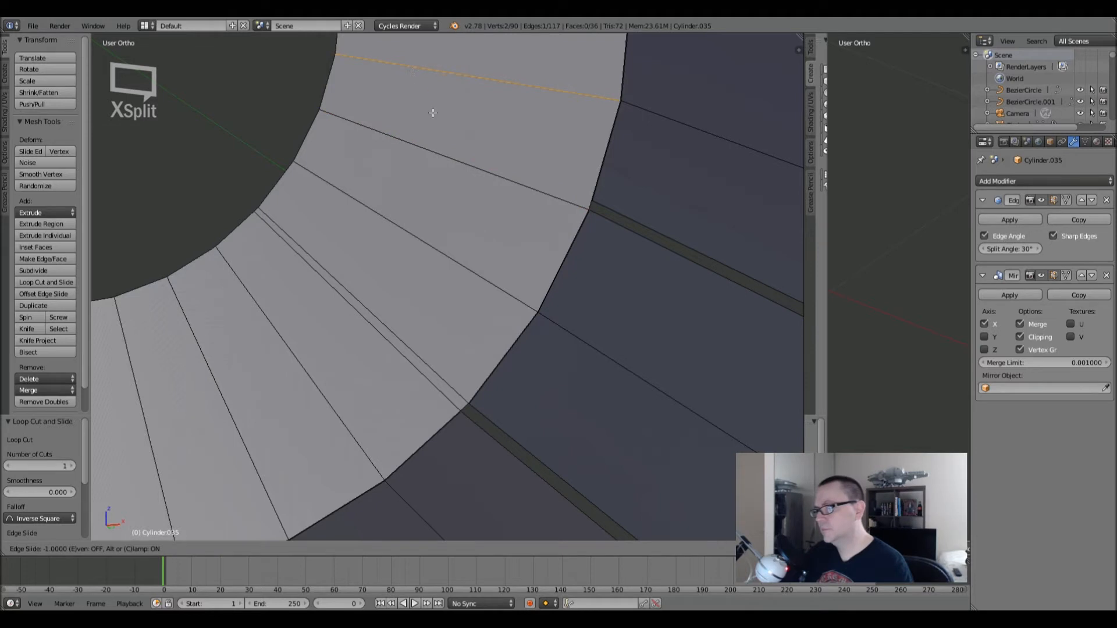
{"action": "left_click", "coordinate": [404, 232]}
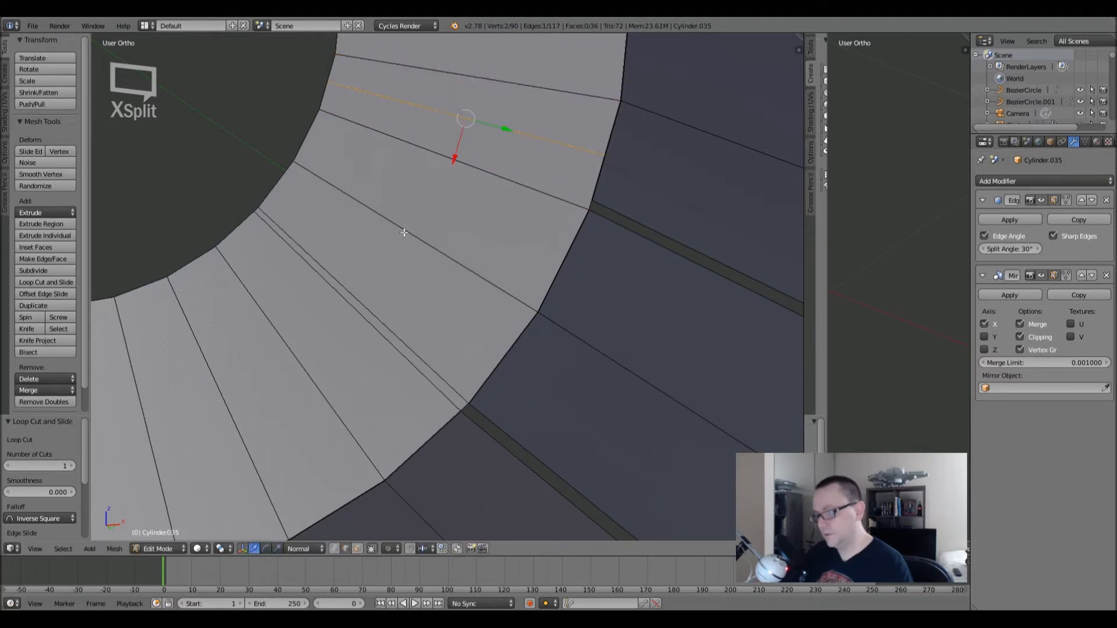
{"action": "key", "text": "ctrl+z"}
- Add a loop cut across the inner front face, slid close to the radial edge that meets the tapered section's upper gap
{"action": "key", "text": "ctrl+r"}
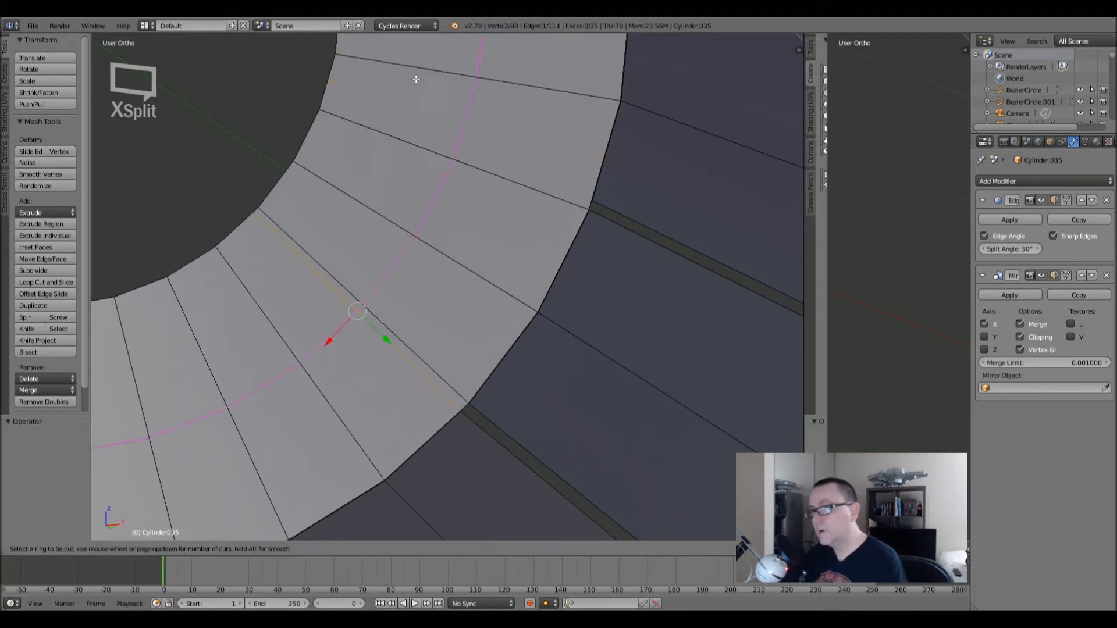
{"action": "left_click", "coordinate": [329, 90]}
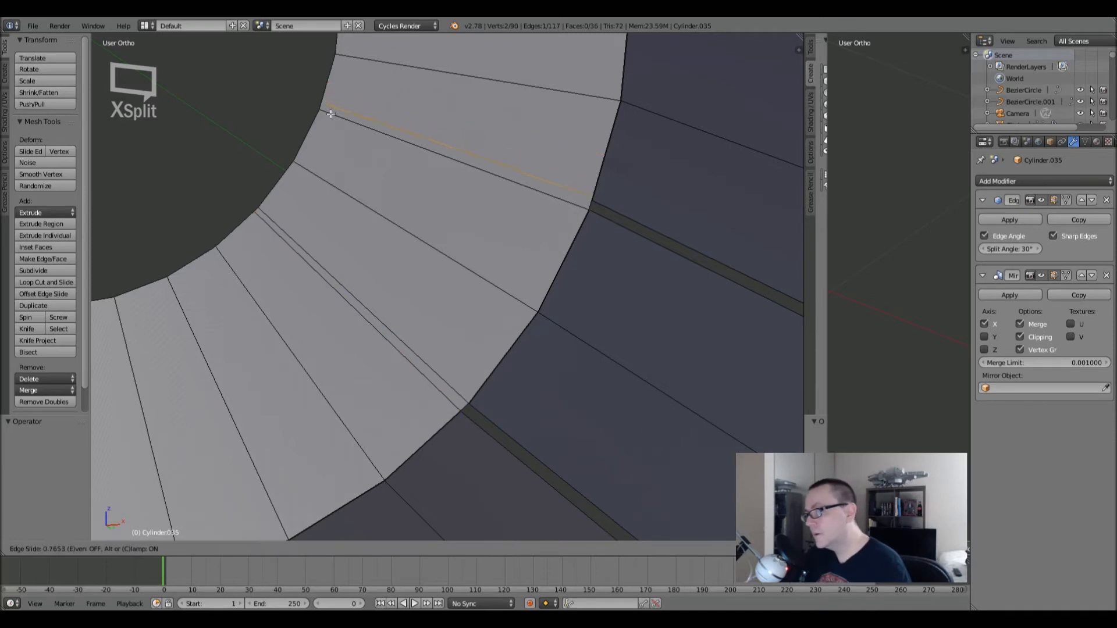
{"action": "left_click", "coordinate": [331, 132]}
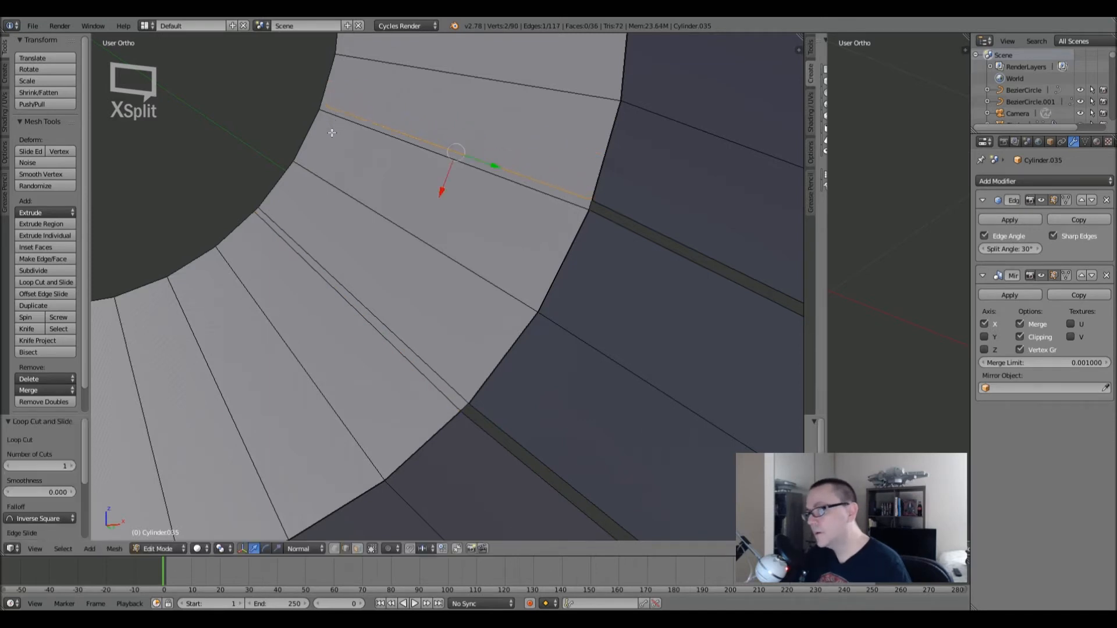
- Select the two thin radial strips on the inner front face and delete their faces to continue both panel gaps
{"action": "left_click", "coordinate": [357, 548]}
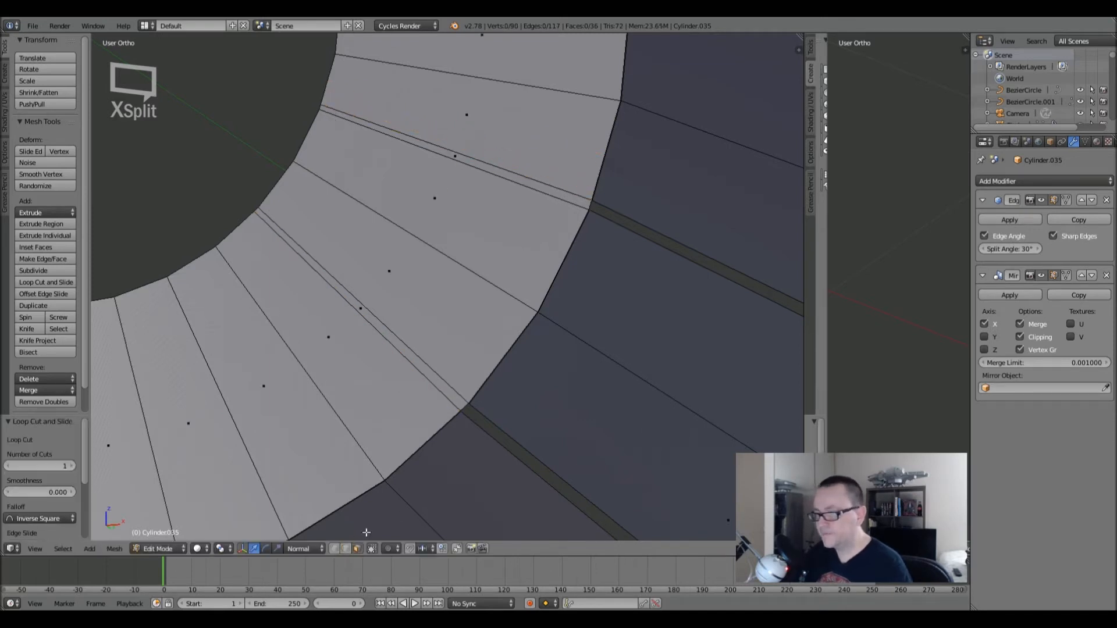
{"action": "left_click", "coordinate": [360, 308]}
{"action": "left_click", "coordinate": [456, 157], "text": "shift"}
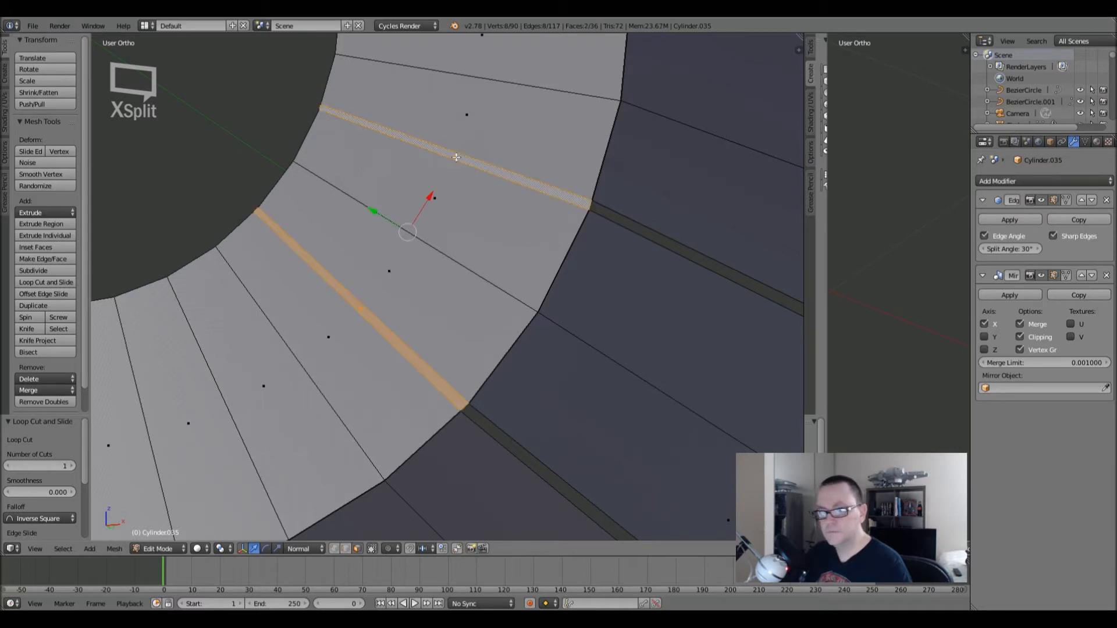
{"action": "key", "text": "x"}
{"action": "left_click", "coordinate": [456, 157]}
- Check the gapped lower shell from the front and side, and apply its rotation and scale in Object Mode
{"action": "middle_click_drag", "start_coordinate": [456, 157], "coordinate": [517, 195]}
{"action": "key", "text": "Tab"}
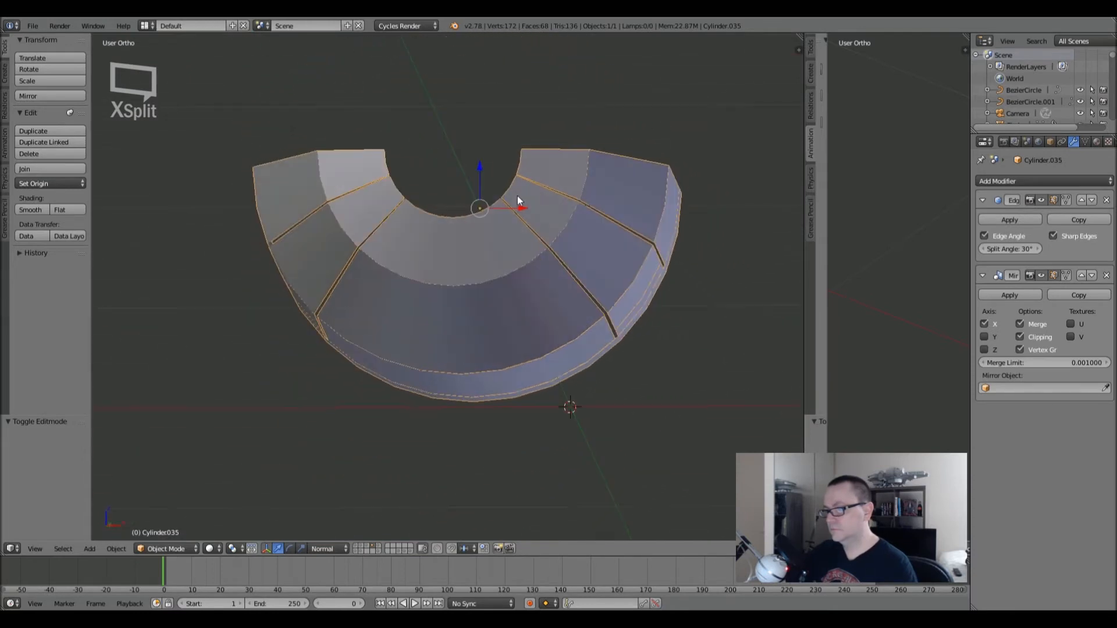
{"action": "key", "text": "Tab"}
{"action": "middle_click_drag", "start_coordinate": [456, 246], "coordinate": [458, 286]}
{"action": "key", "text": "Tab"}
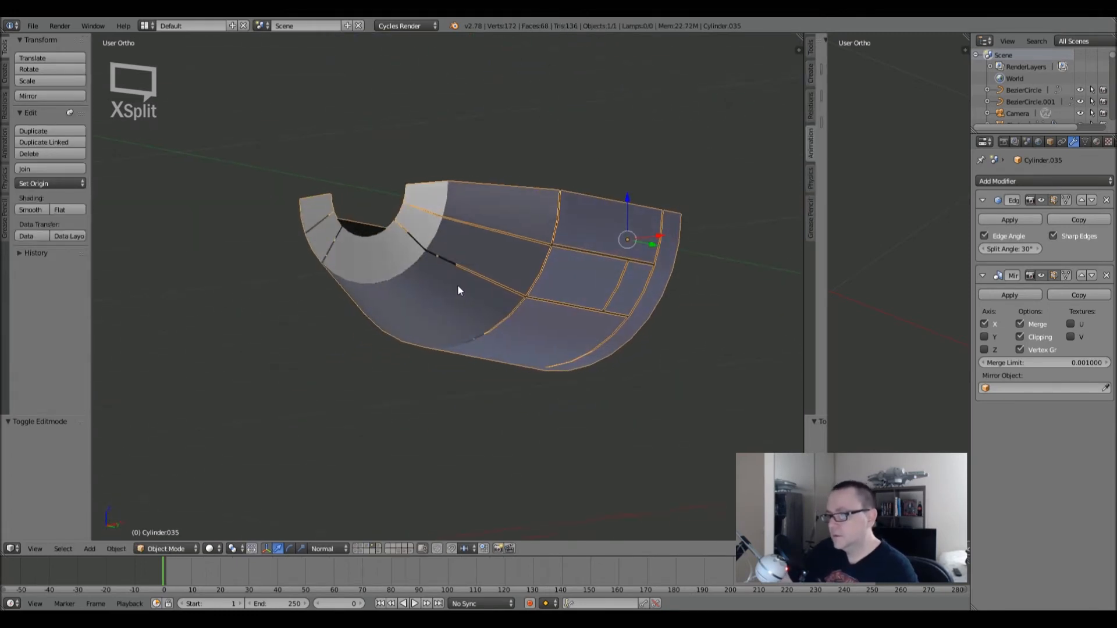
{"action": "key", "text": "ctrl+a"}
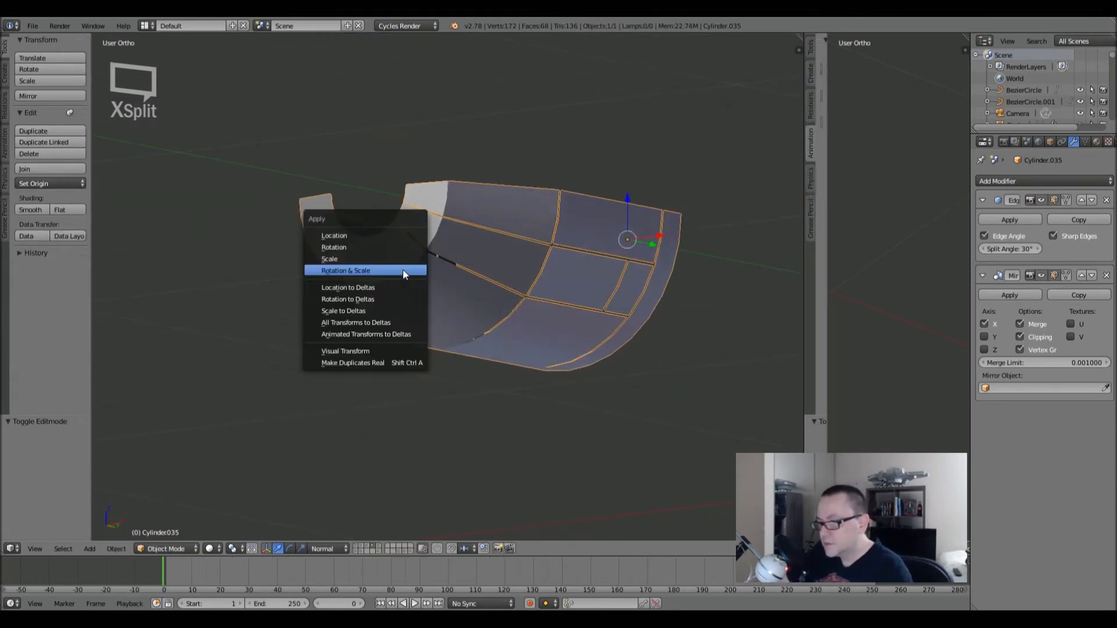
{"action": "left_click", "coordinate": [402, 270]}
{"action": "key", "text": "Tab"}
{"action": "key", "text": "Tab"}
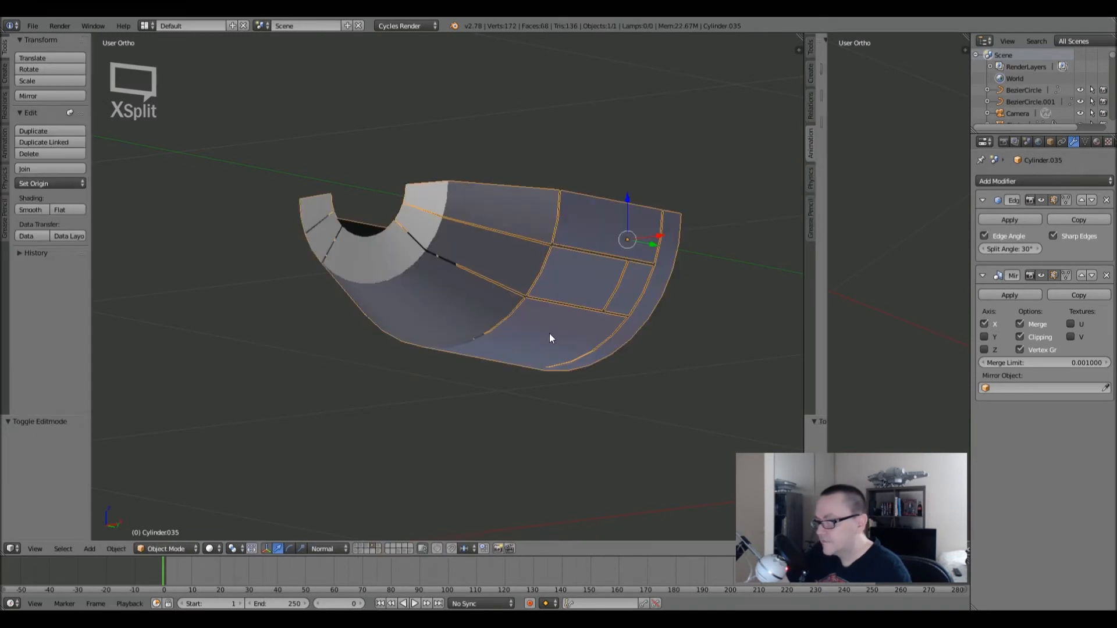
- Switch to the layers holding the ship's hull and examine the finished hull plating's gaps and mesh for reference
{"action": "middle_click_drag", "start_coordinate": [549, 333], "coordinate": [508, 393]}
{"action": "left_click", "coordinate": [360, 546]}
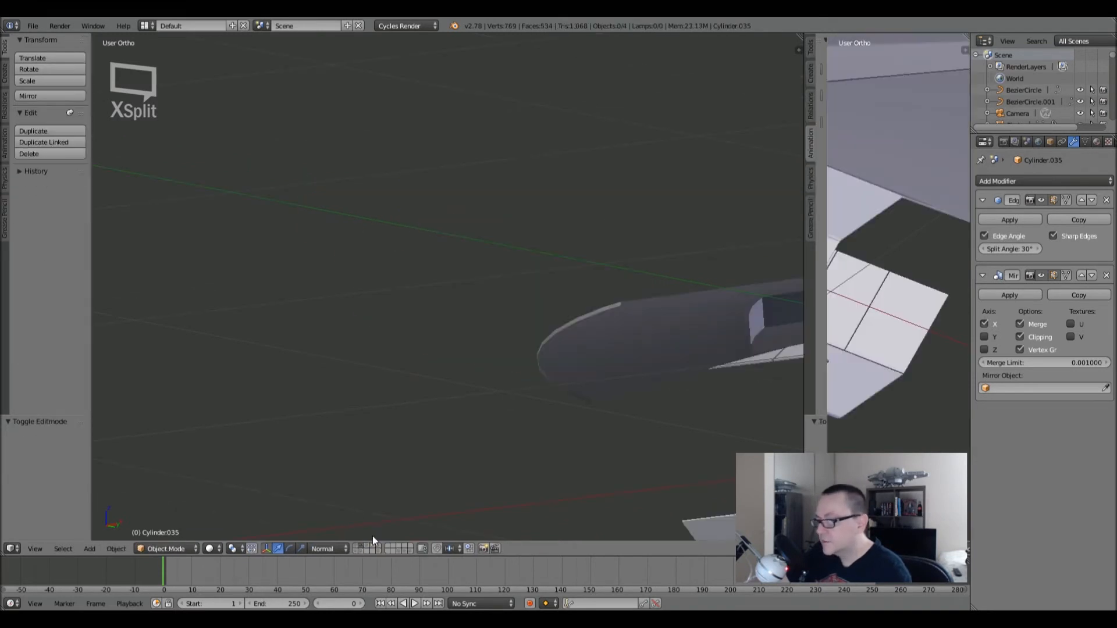
{"action": "scroll", "coordinate": [432, 438], "scroll_direction": "down", "scroll_amount": 7}
{"action": "middle_click_drag", "start_coordinate": [550, 431], "coordinate": [468, 362]}
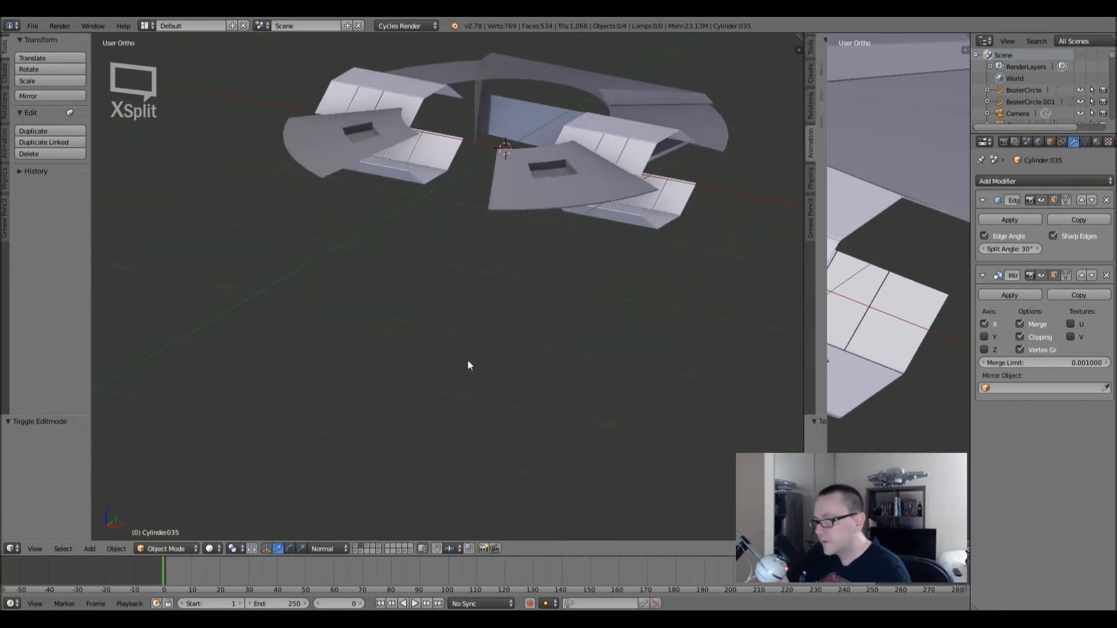
{"action": "left_click", "coordinate": [361, 551]}
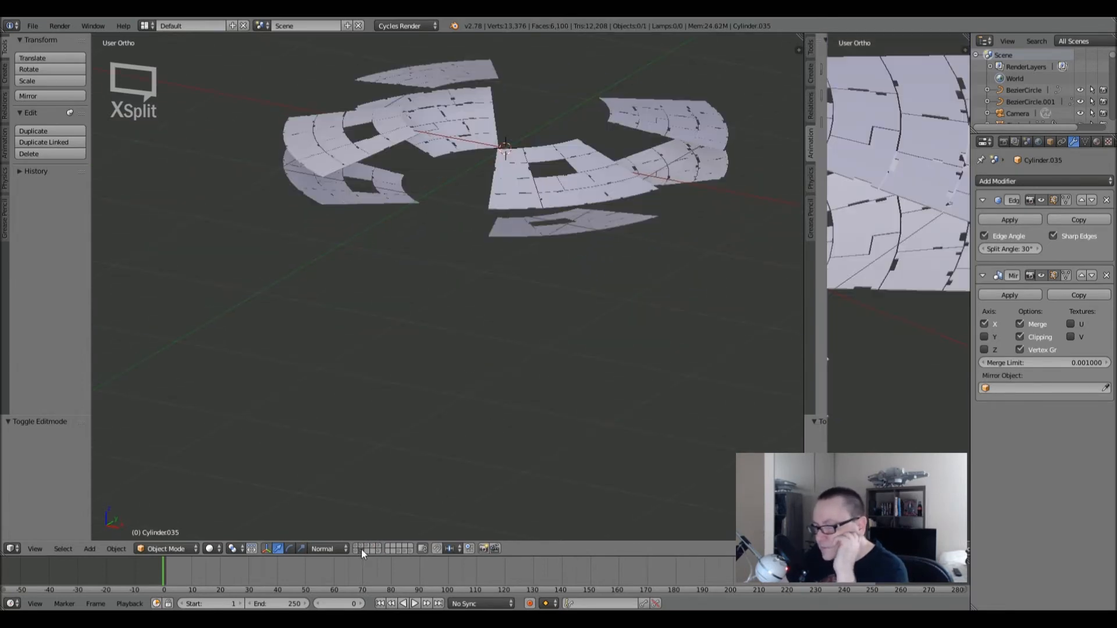
{"action": "right_click", "coordinate": [509, 227]}
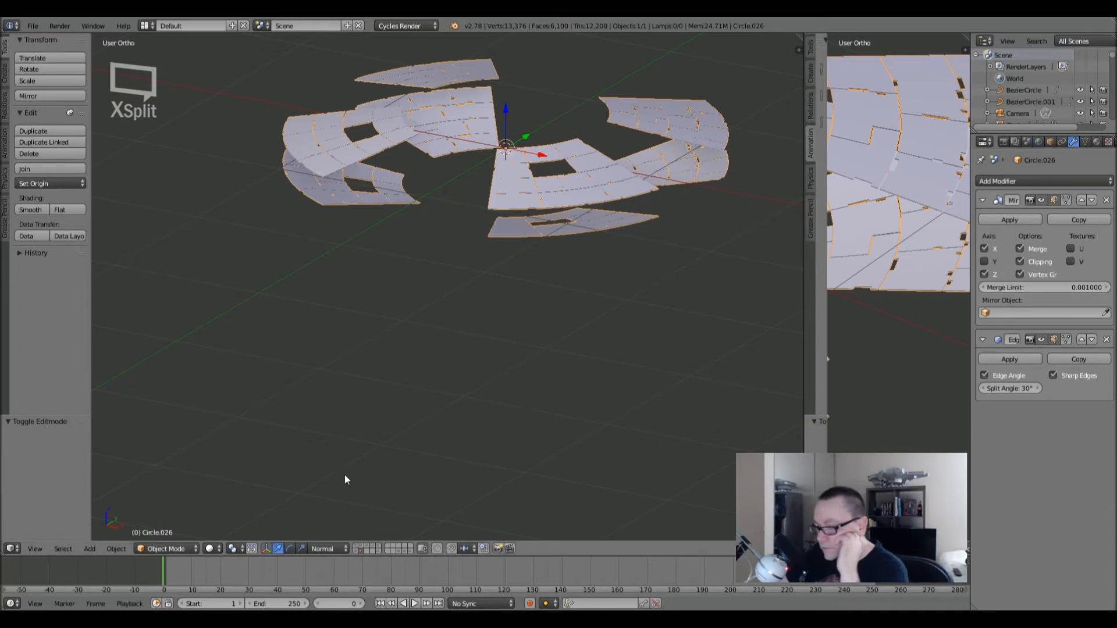
{"action": "scroll", "coordinate": [516, 170], "scroll_direction": "up", "scroll_amount": 6}
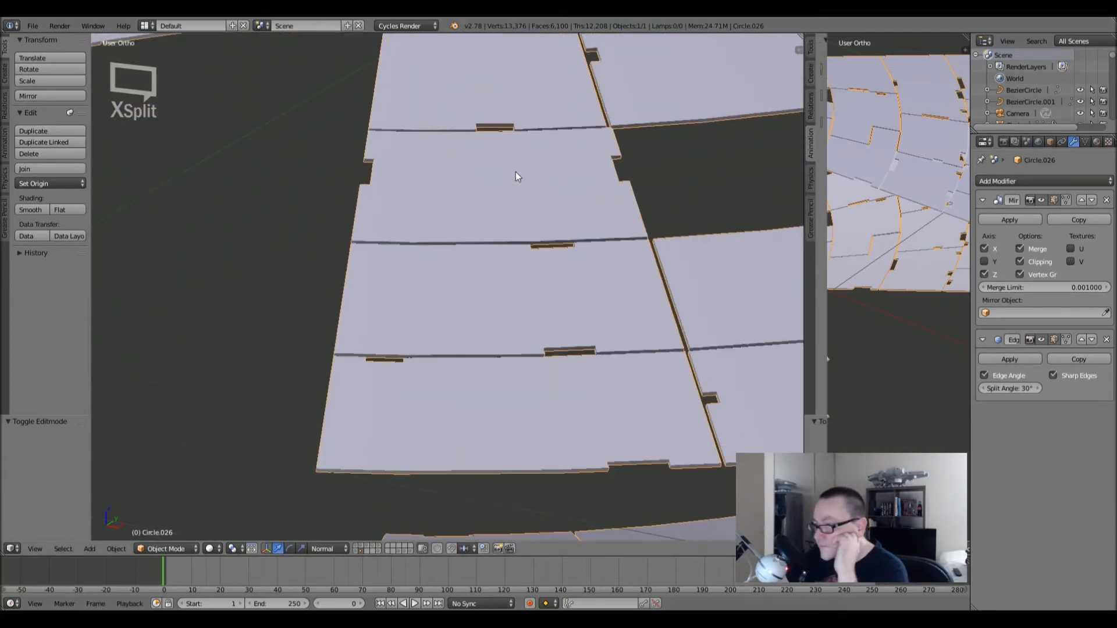
{"action": "key", "text": "Tab"}
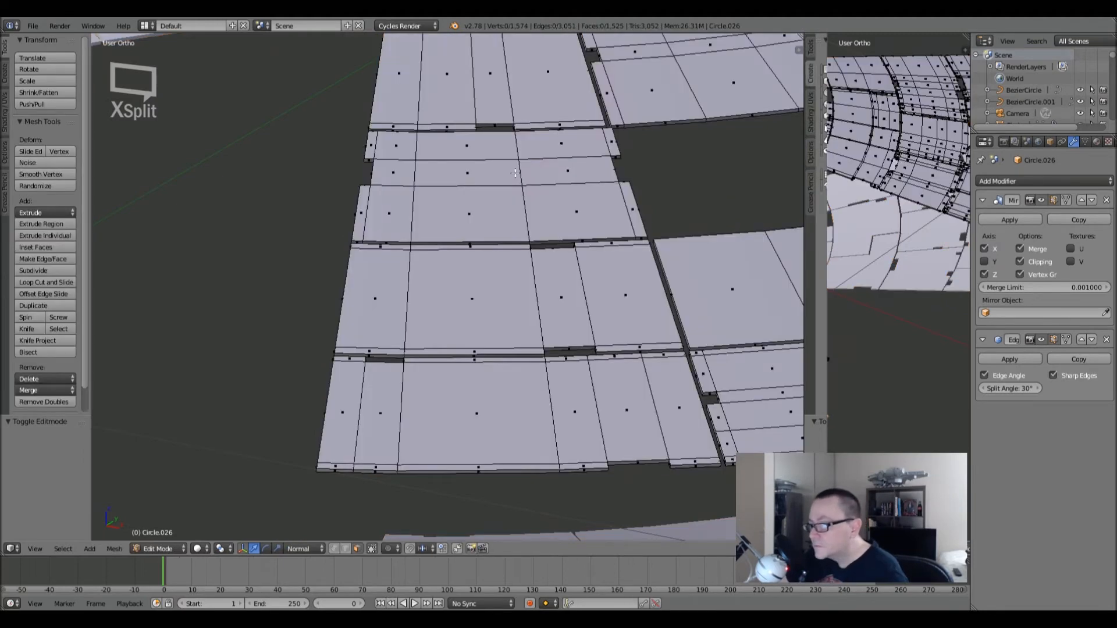
{"action": "key", "text": "Tab"}
{"action": "scroll", "coordinate": [514, 173], "scroll_direction": "down", "scroll_amount": 6}
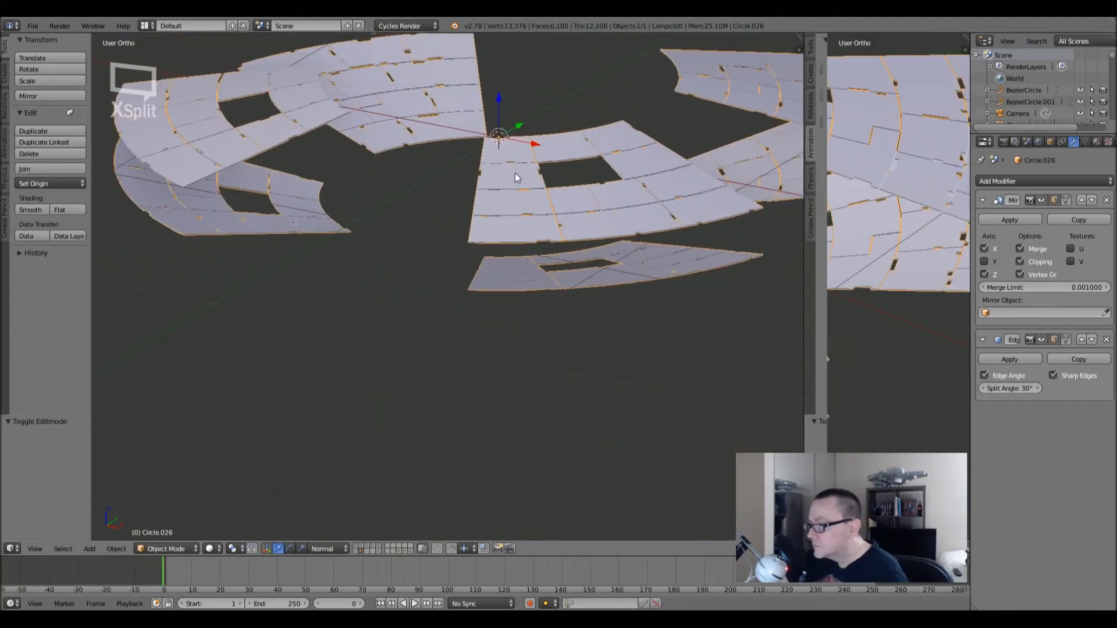
- Browse the scene layers and examine the saucer-shaped disc plating's Solidify, Edge Split and Mirror modifier settings for reference
{"action": "left_click", "coordinate": [358, 548]}
{"action": "left_click", "coordinate": [356, 549]}
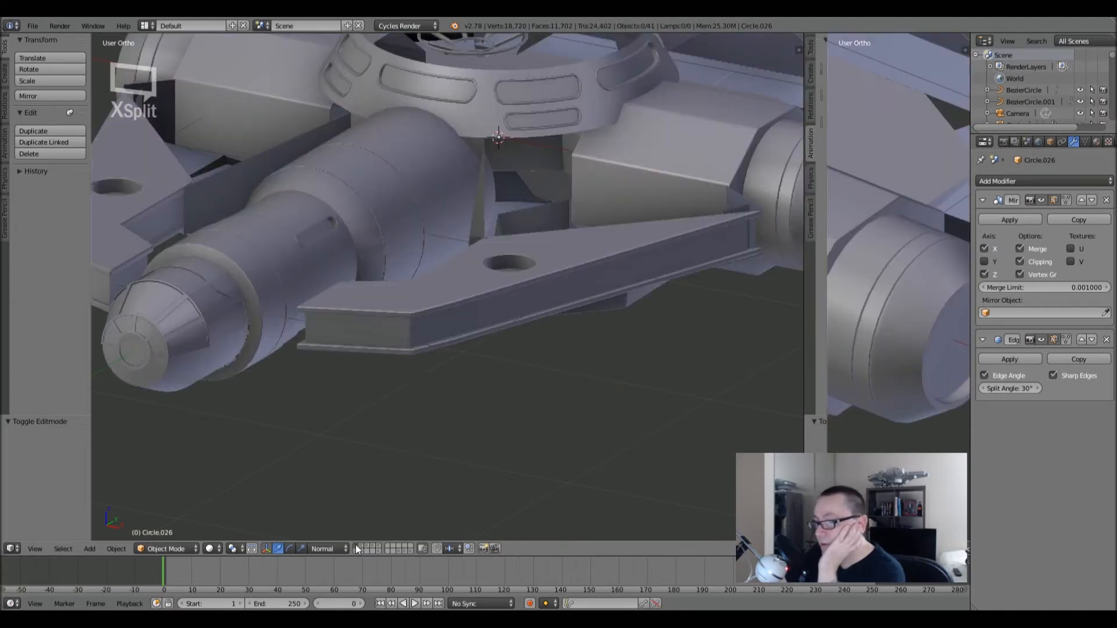
{"action": "left_click", "coordinate": [367, 546]}
{"action": "left_click", "coordinate": [372, 545]}
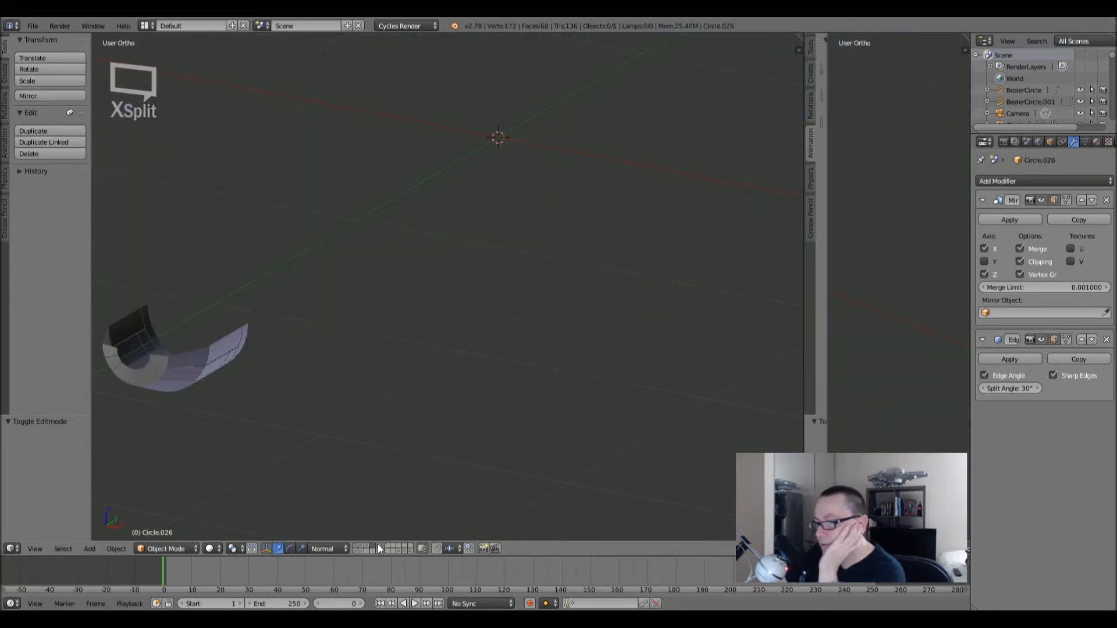
{"action": "left_click", "coordinate": [378, 545]}
{"action": "scroll", "coordinate": [532, 190], "scroll_direction": "up", "scroll_amount": 5, "text": "shift"}
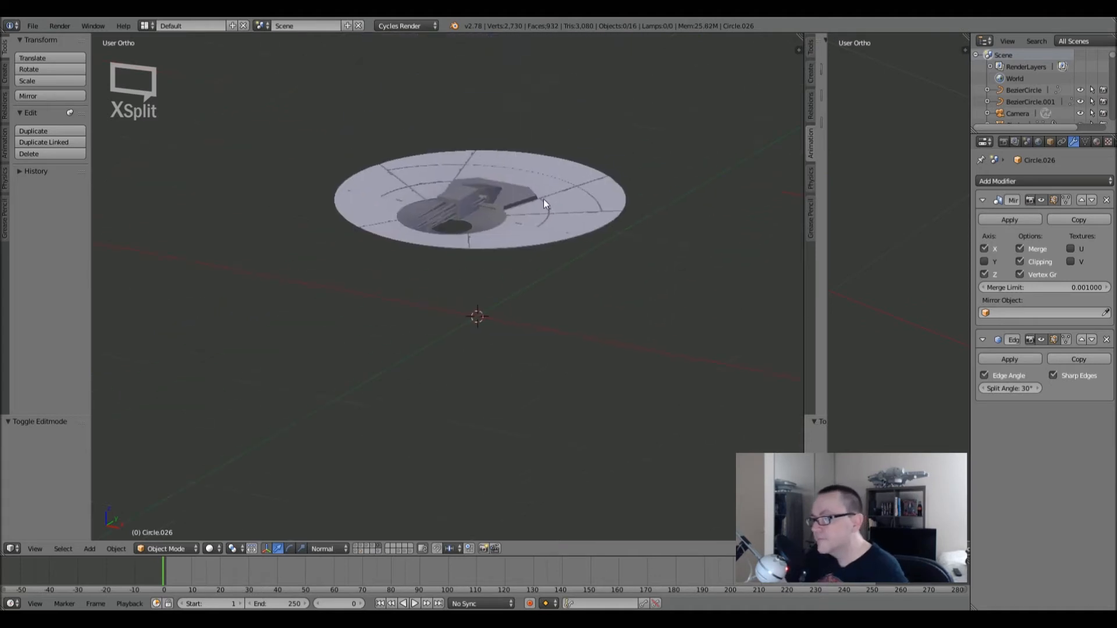
{"action": "right_click", "coordinate": [553, 187]}
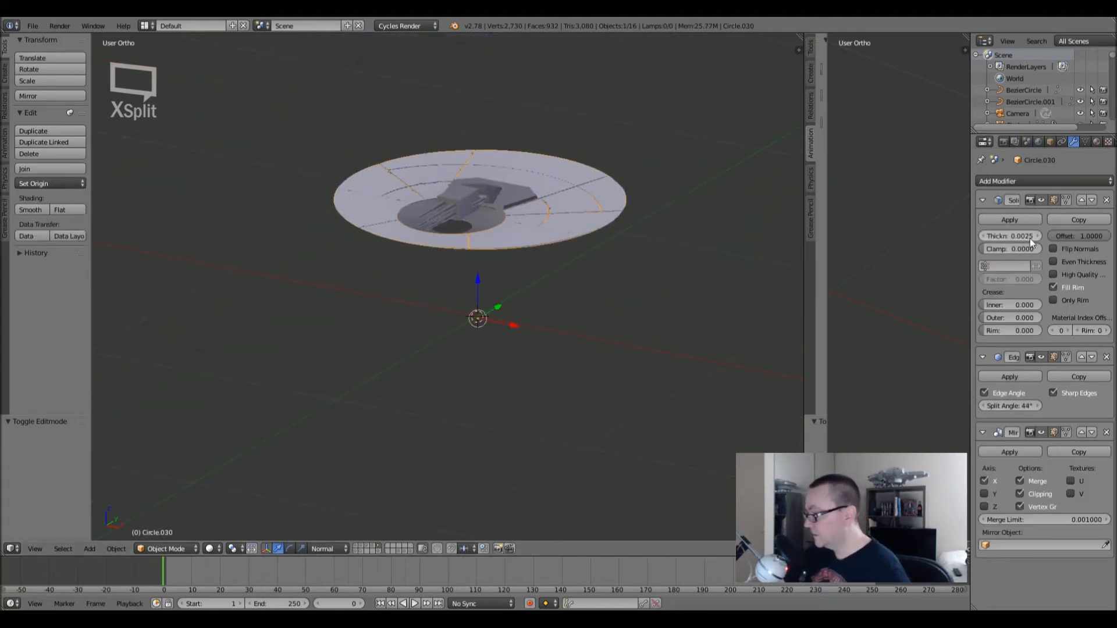
{"action": "scroll", "coordinate": [525, 183], "scroll_direction": "up", "scroll_amount": 5}
{"action": "scroll", "coordinate": [527, 214], "scroll_direction": "down", "scroll_amount": 5}
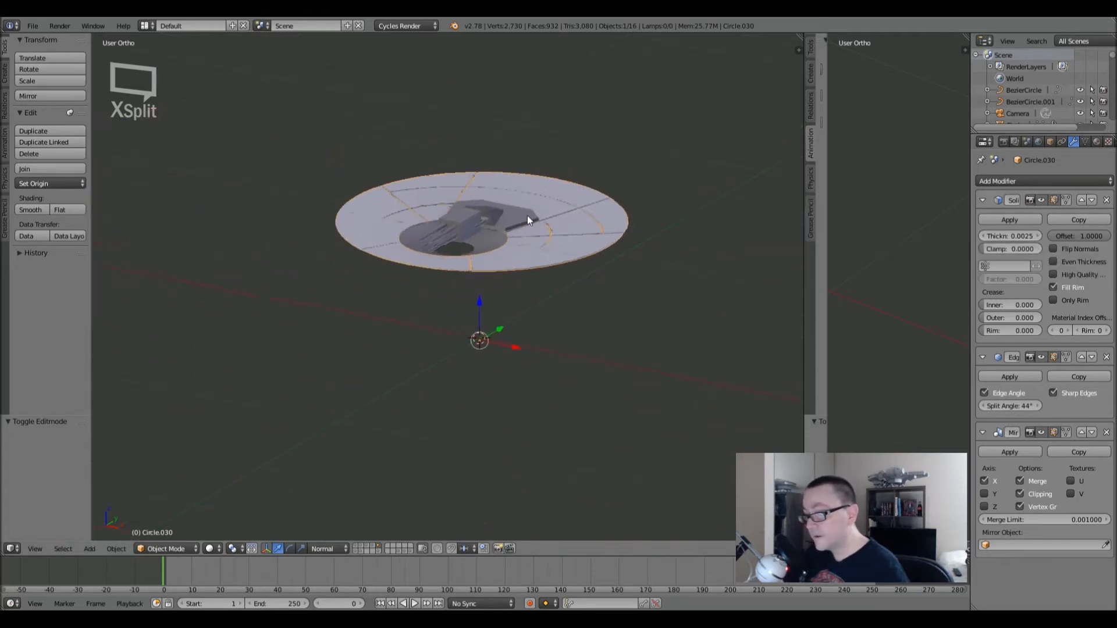
{"action": "key", "text": "a"}
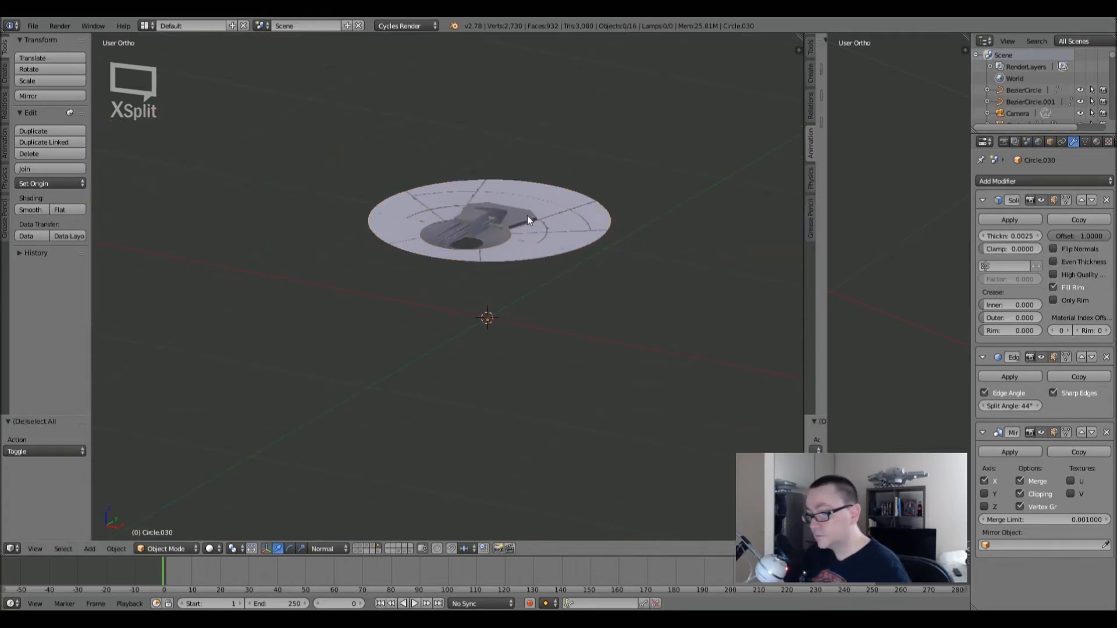
- Return to the layer holding the gapped lower shell and select the shell
{"action": "left_click", "coordinate": [373, 547]}
{"action": "middle_click_drag", "start_coordinate": [376, 479], "coordinate": [395, 338], "text": "shift"}
{"action": "left_click", "coordinate": [357, 548]}
{"action": "middle_click_drag", "start_coordinate": [357, 533], "coordinate": [406, 324]}
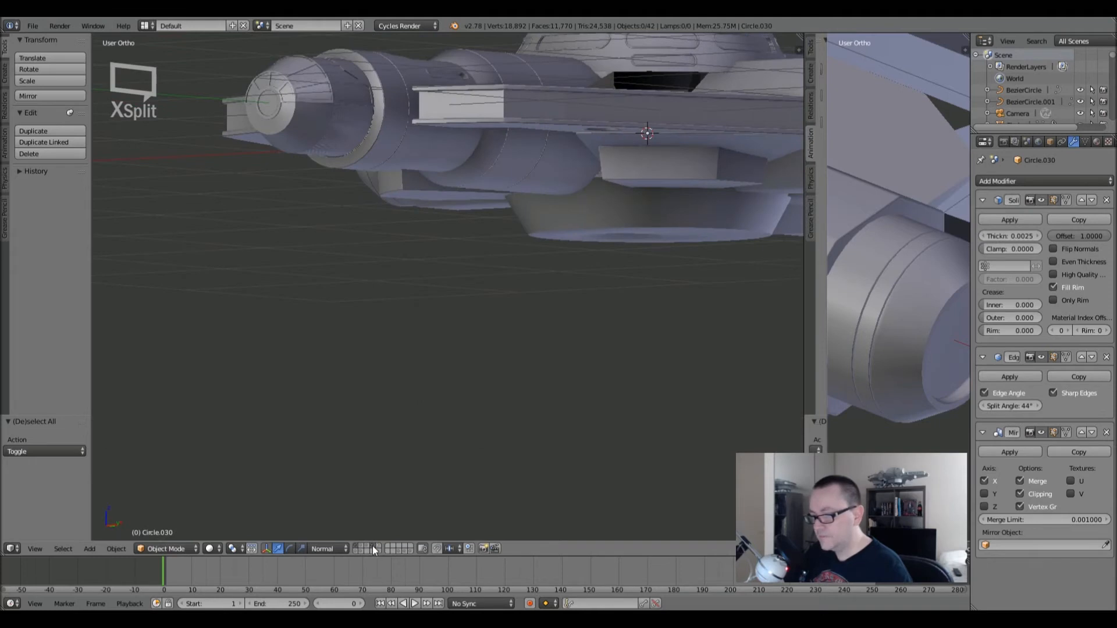
{"action": "left_click", "coordinate": [372, 549]}
{"action": "right_click", "coordinate": [334, 136]}
{"action": "scroll", "coordinate": [326, 133], "scroll_direction": "up", "scroll_amount": 5}
{"action": "scroll", "coordinate": [309, 124], "scroll_direction": "up", "scroll_amount": 2}
{"action": "middle_click_drag", "start_coordinate": [309, 125], "coordinate": [378, 218], "text": "shift"}
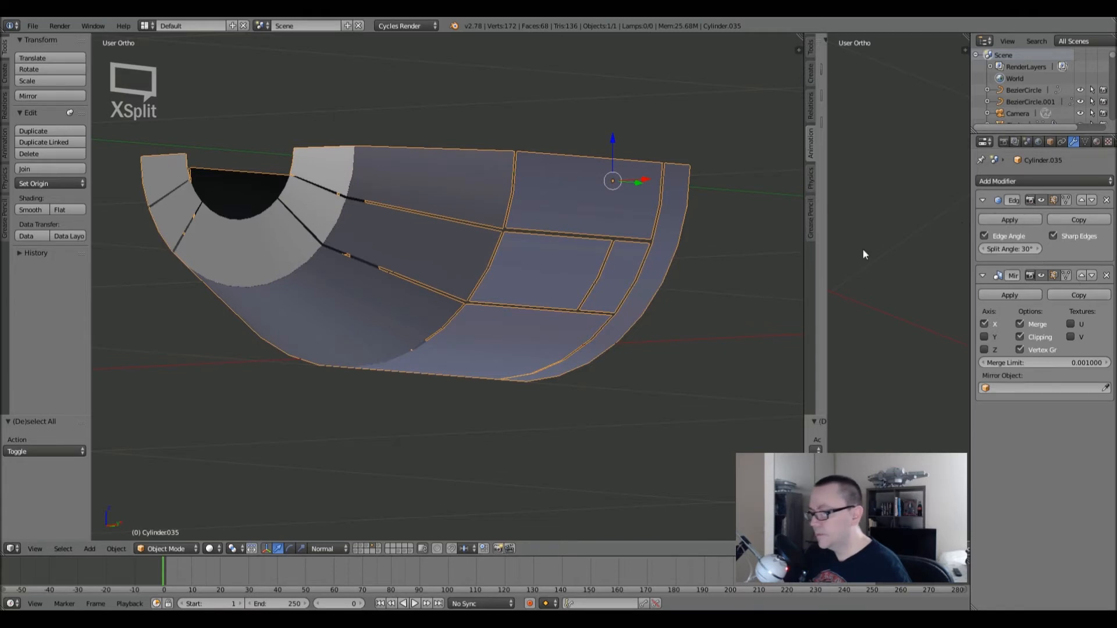
- Show the layer with the main ship parts and add a Solidify modifier with offset 1 to the lower shell
{"action": "left_click", "coordinate": [357, 548]}
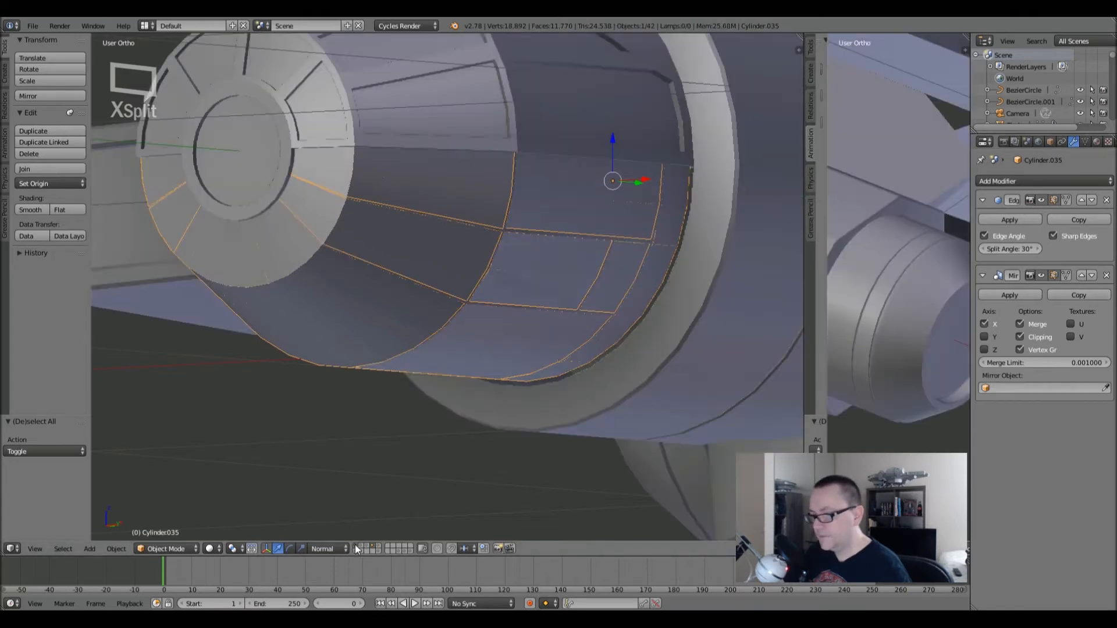
{"action": "left_click", "coordinate": [1040, 180]}
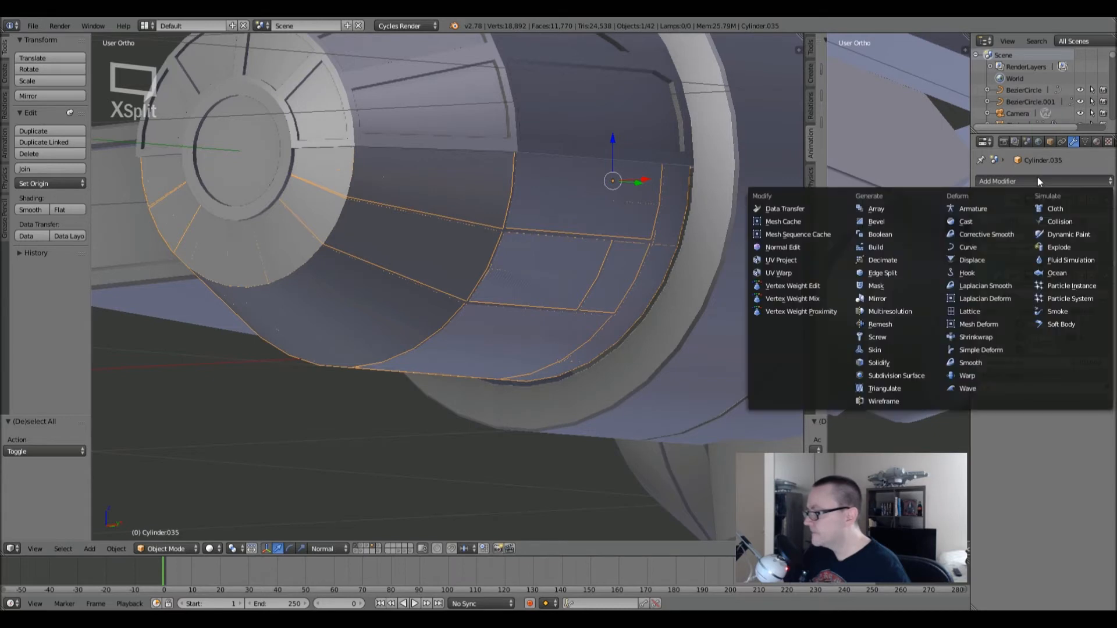
{"action": "left_click", "coordinate": [879, 363]}
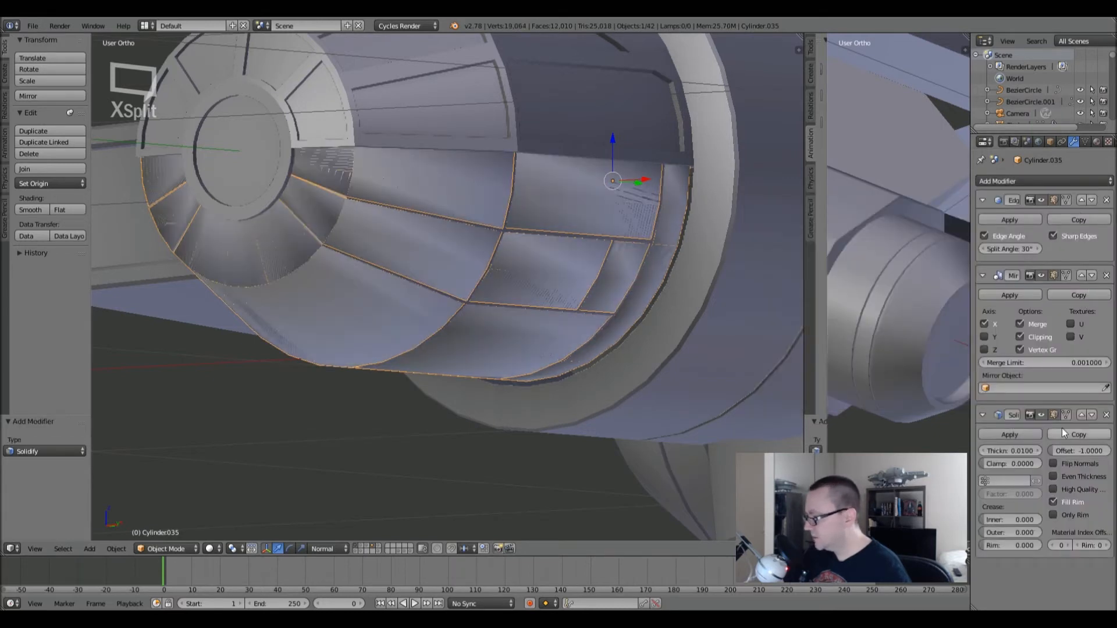
{"action": "left_click", "coordinate": [1081, 450]}
{"action": "type", "text": "1"}
{"action": "key", "text": "Return"}
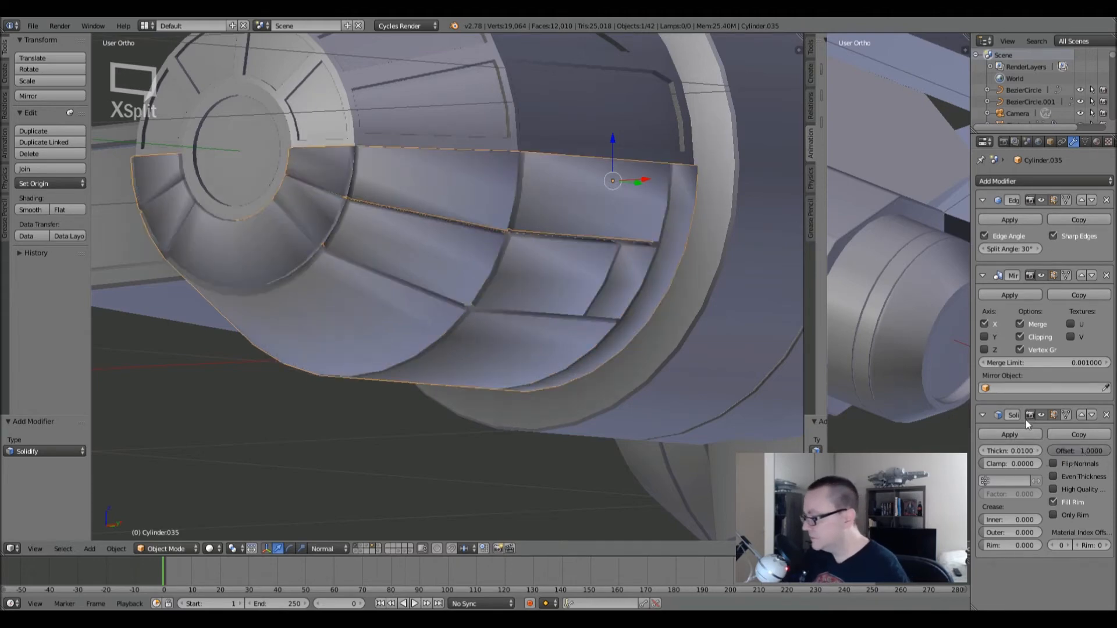
- Move the Solidify modifier to the top of the shell's modifier stack and set its thickness to 0.0025
{"action": "left_click", "coordinate": [1081, 415]}
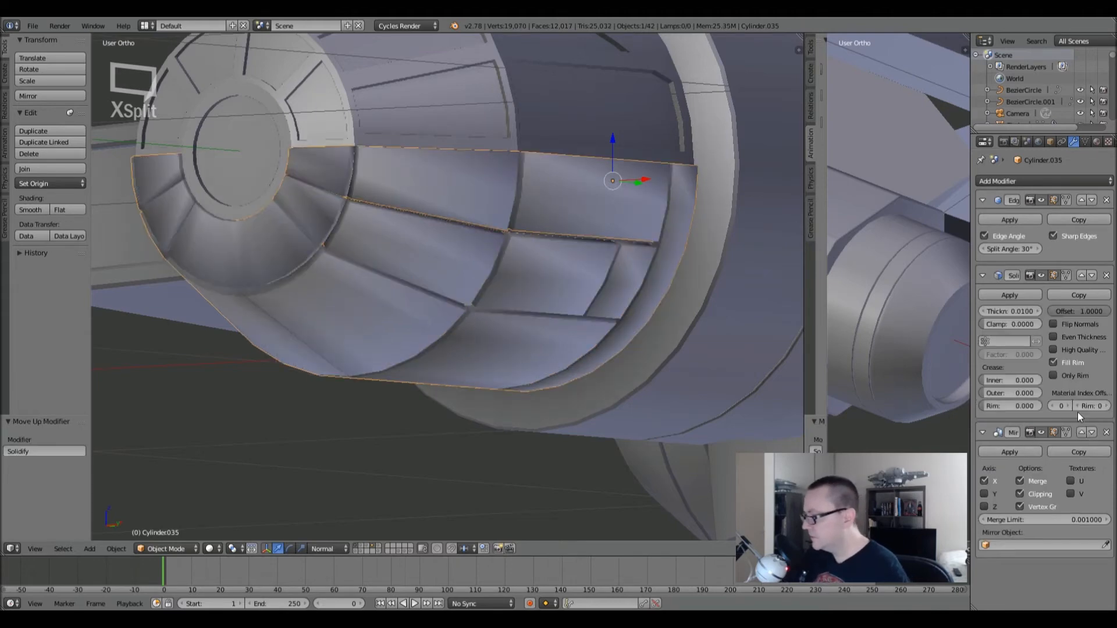
{"action": "left_click", "coordinate": [1081, 276]}
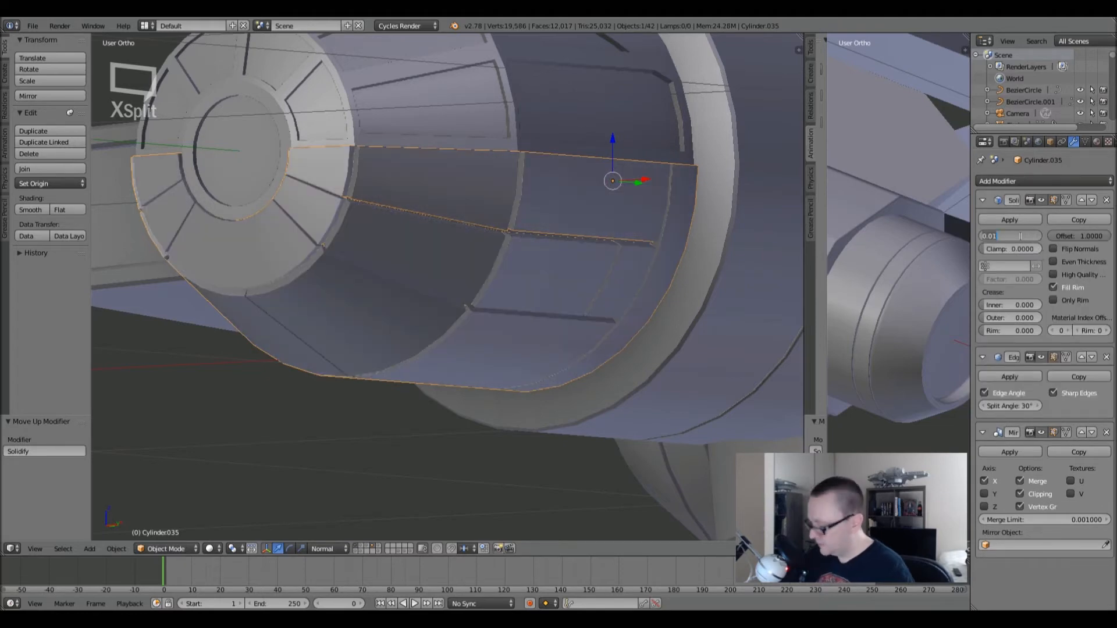
{"action": "type", "text": ".0"}
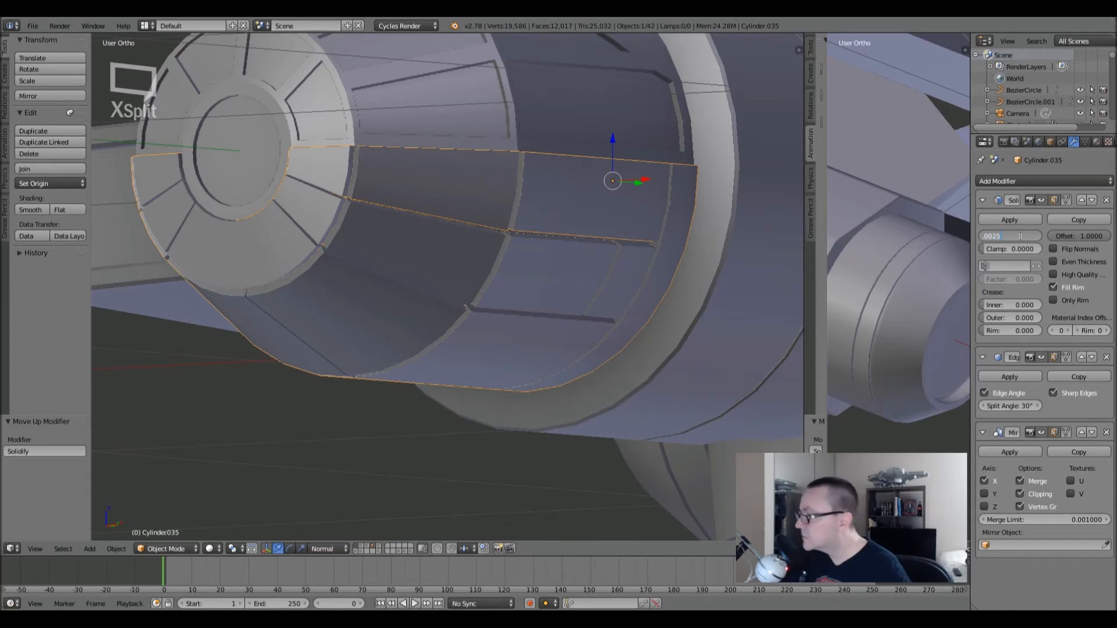
{"action": "type", "text": "025"}
{"action": "key", "text": "Return"}
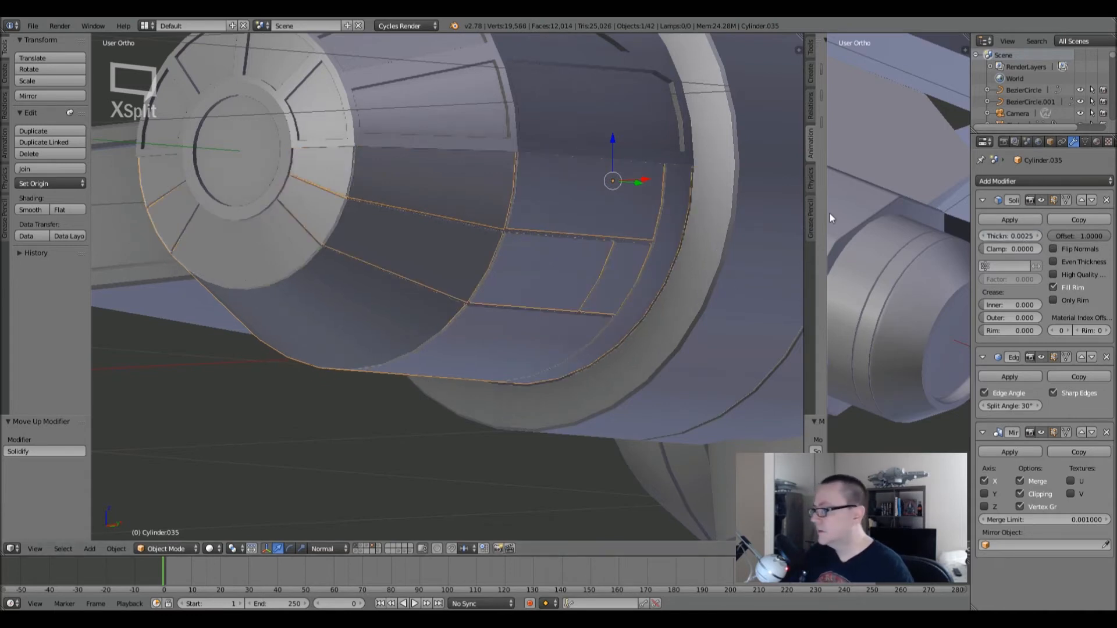
- Assign the existing material named Material to the lower shell
{"action": "left_click", "coordinate": [1096, 143]}
{"action": "left_click", "coordinate": [983, 220]}
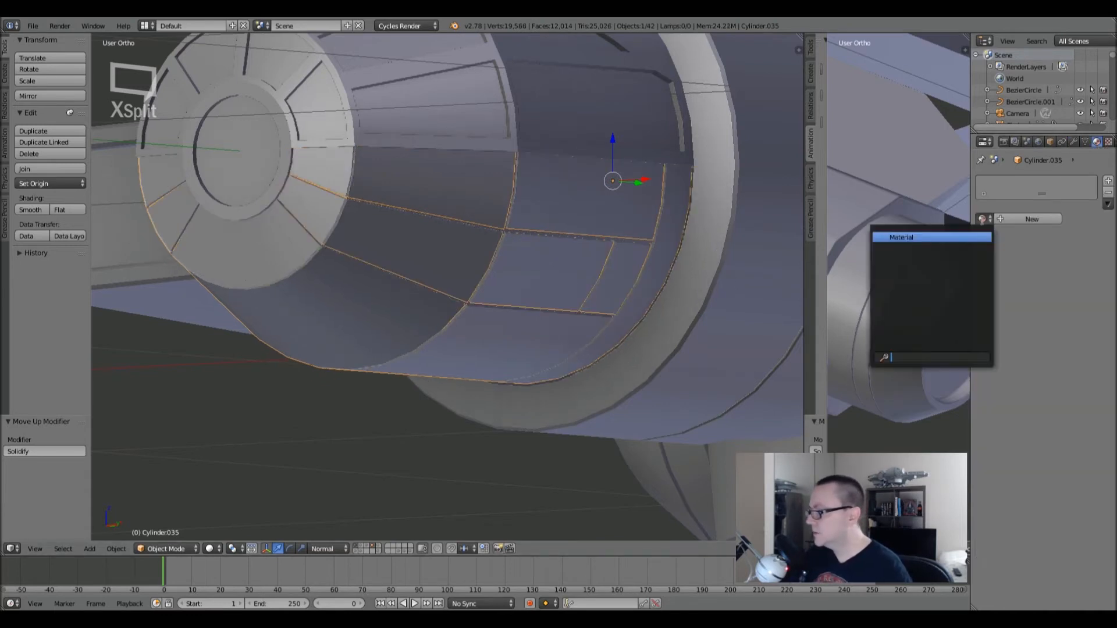
{"action": "left_click", "coordinate": [969, 238]}
- Inspect the thickened lower shell's panel gaps up close and against the surrounding ship parts from the front and side
{"action": "scroll", "coordinate": [477, 204], "scroll_direction": "down", "scroll_amount": 3}
{"action": "key", "text": "Tab"}
{"action": "key", "text": "a"}
{"action": "key", "text": "a"}
{"action": "key", "text": "Tab"}
{"action": "scroll", "coordinate": [480, 207], "scroll_direction": "down", "scroll_amount": 2}
{"action": "middle_click_drag", "start_coordinate": [483, 211], "coordinate": [432, 226]}
{"action": "scroll", "coordinate": [432, 226], "scroll_direction": "up", "scroll_amount": 6}
{"action": "key", "text": "Tab"}
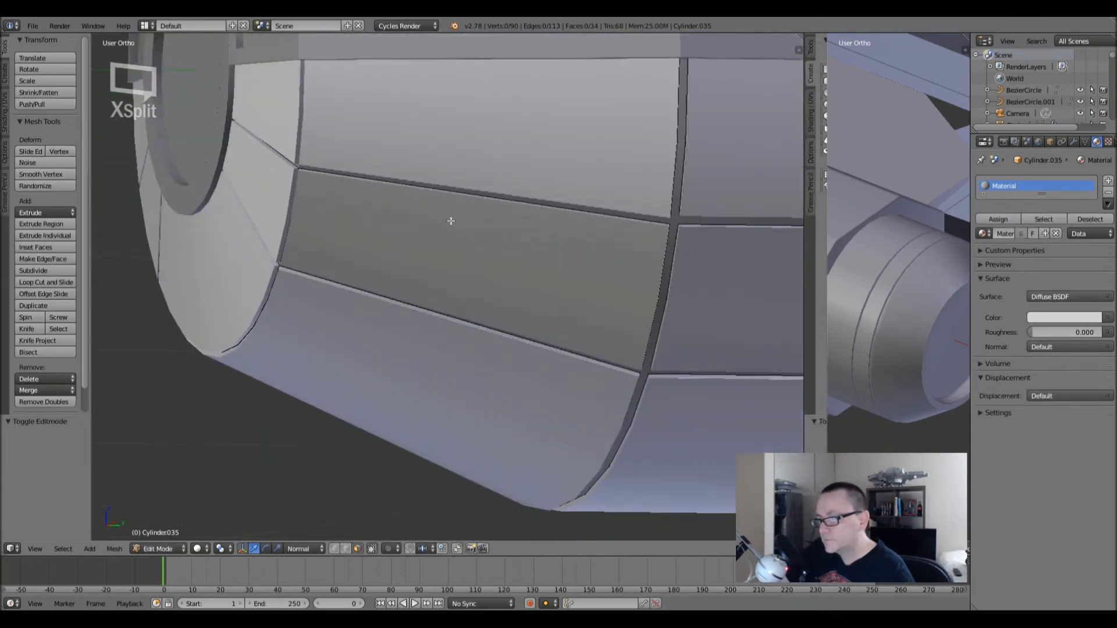
{"action": "scroll", "coordinate": [452, 222], "scroll_direction": "down", "scroll_amount": 4}
{"action": "key", "text": "Tab"}
{"action": "middle_click_drag", "start_coordinate": [452, 221], "coordinate": [529, 278]}
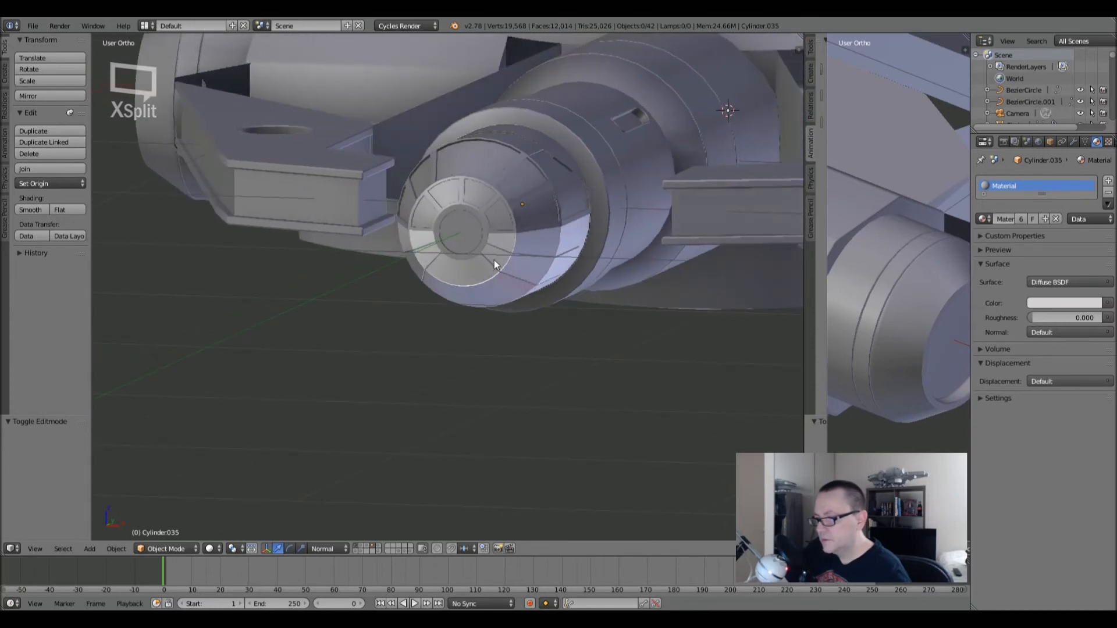
{"action": "middle_click_drag", "start_coordinate": [543, 257], "coordinate": [498, 257]}
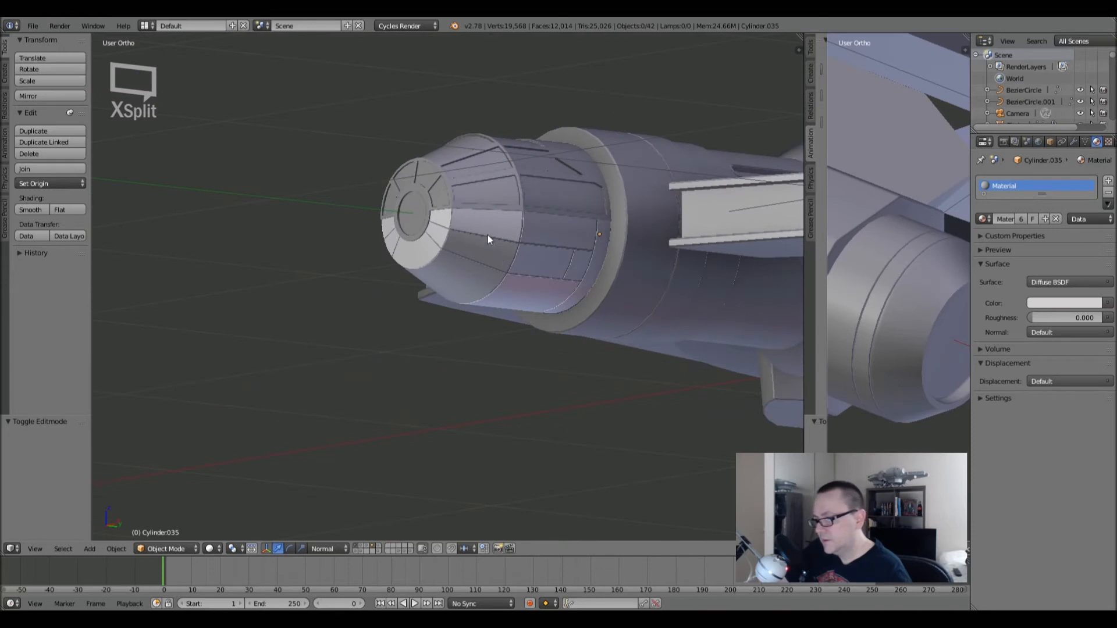
{"action": "middle_click_drag", "start_coordinate": [473, 231], "coordinate": [487, 272]}
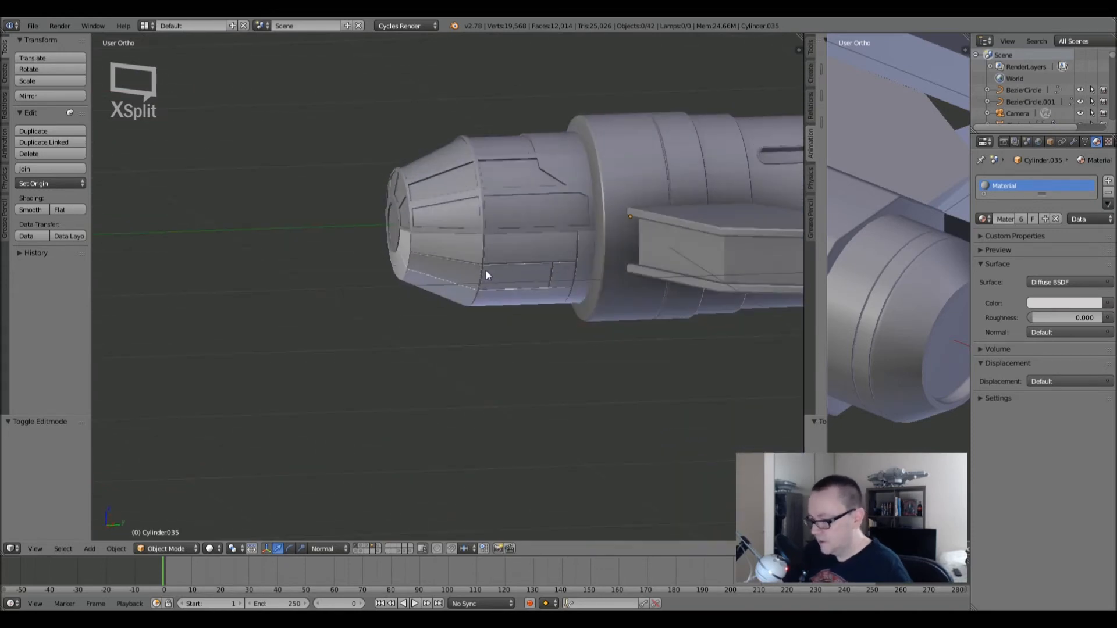
- Isolate the lower shell and turn off its Solidify modifier's viewport display
{"action": "key", "text": "KP_Divide"}
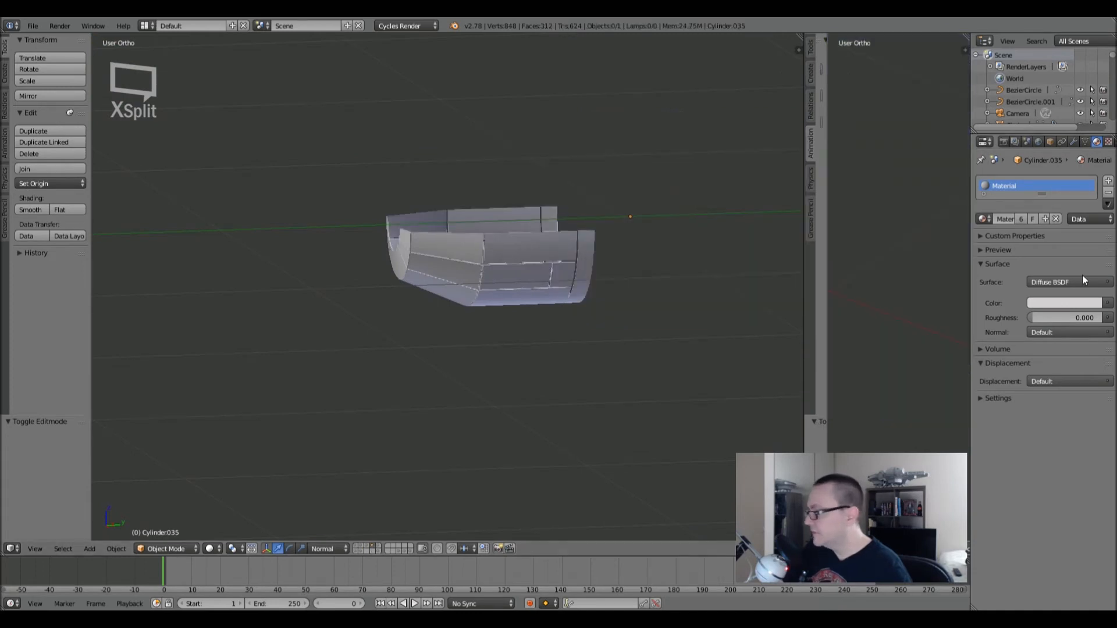
{"action": "left_click", "coordinate": [1072, 141]}
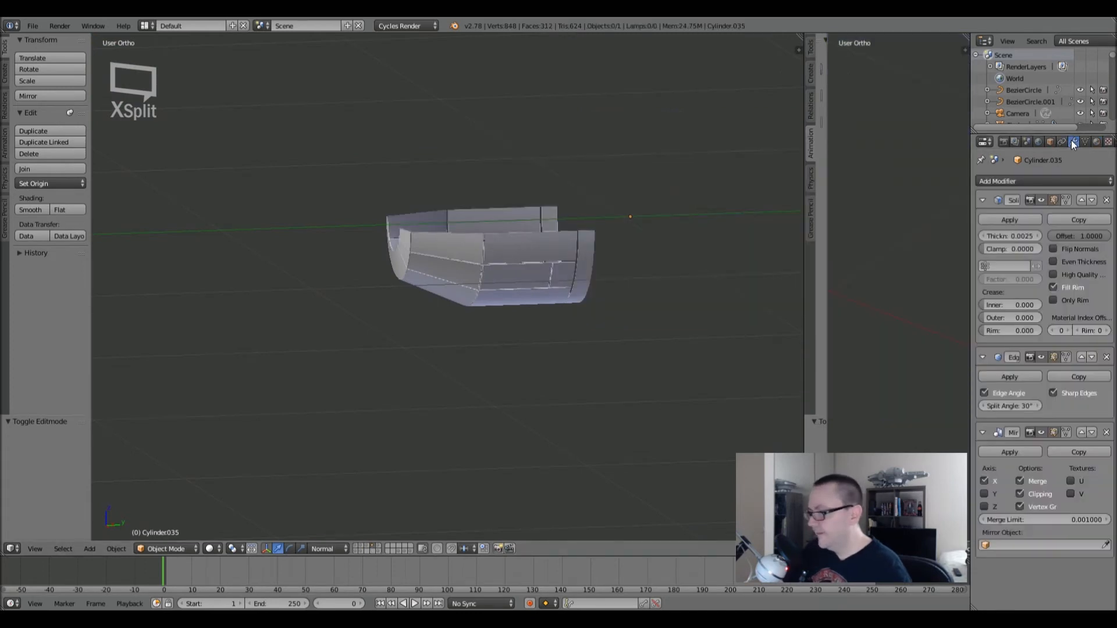
{"action": "left_click", "coordinate": [1046, 200]}
- In Edit Mode, add a crosswise loop cut midway along the tapered section's uppermost panel
{"action": "key", "text": "KP_3"}
{"action": "key", "text": "z"}
{"action": "scroll", "coordinate": [518, 292], "scroll_direction": "up", "scroll_amount": 6}
{"action": "key", "text": "z"}
{"action": "key", "text": "Tab"}
{"action": "middle_click_drag", "start_coordinate": [351, 276], "coordinate": [441, 267]}
{"action": "mouse_move", "coordinate": [414, 213]}
{"action": "middle_mouse_down", "text": "shift"}
{"action": "mouse_move", "coordinate": [421, 271]}
{"action": "mouse_move", "coordinate": [396, 247]}
{"action": "mouse_move", "coordinate": [400, 274]}
{"action": "mouse_move", "coordinate": [411, 224]}
{"action": "middle_mouse_up", "text": "shift"}
{"action": "scroll", "coordinate": [396, 247], "scroll_direction": "up", "scroll_amount": 2}
{"action": "scroll", "coordinate": [396, 262], "scroll_direction": "down", "scroll_amount": 1}
{"action": "scroll", "coordinate": [396, 262], "scroll_direction": "down", "scroll_amount": 1}
{"action": "key", "text": "ctrl+r"}
{"action": "left_click", "coordinate": [394, 229]}
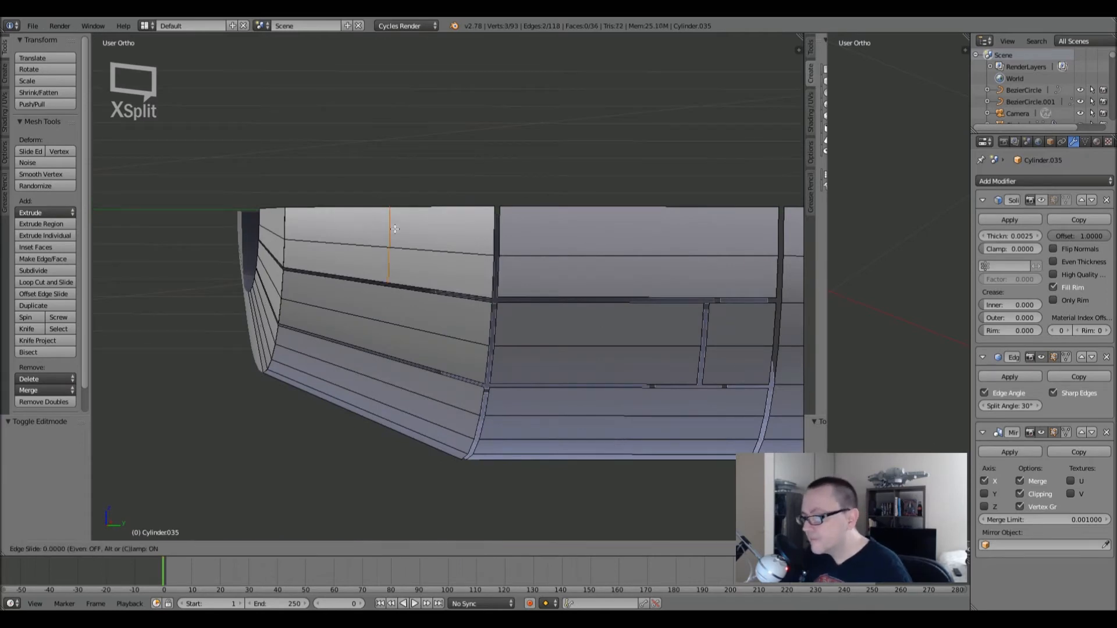
{"action": "left_click", "coordinate": [391, 229]}
- Add a second loop cut on the uppermost tapered panel, slid close to the first to form a thin strip
{"action": "scroll", "coordinate": [384, 230], "scroll_direction": "up", "scroll_amount": 3}
{"action": "key", "text": "ctrl+r"}
{"action": "left_click", "coordinate": [402, 208]}
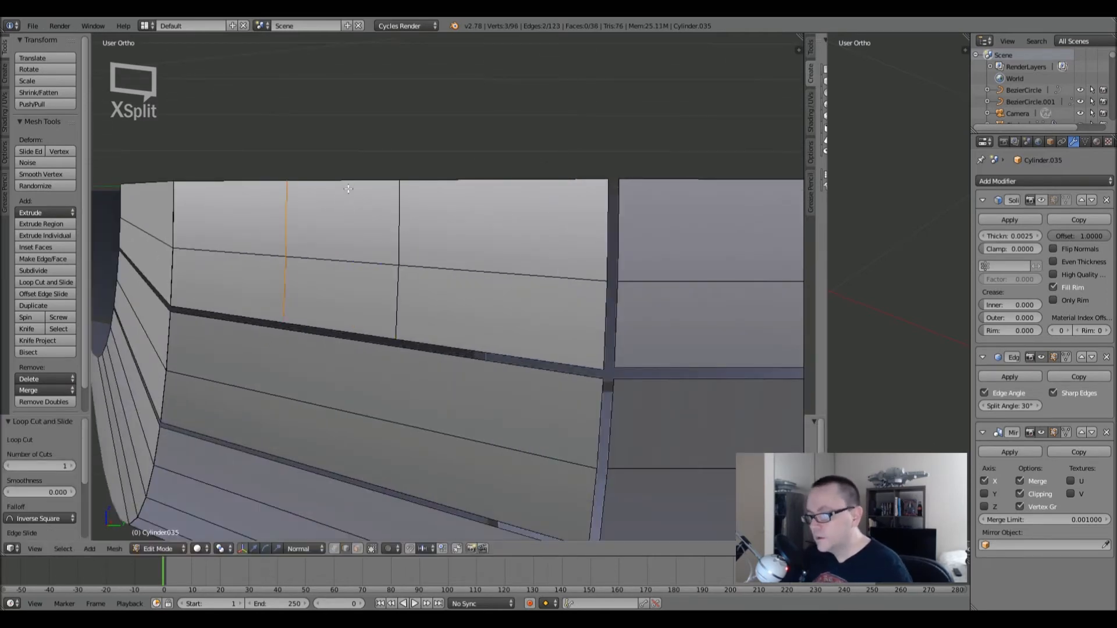
{"action": "left_click", "coordinate": [460, 217]}
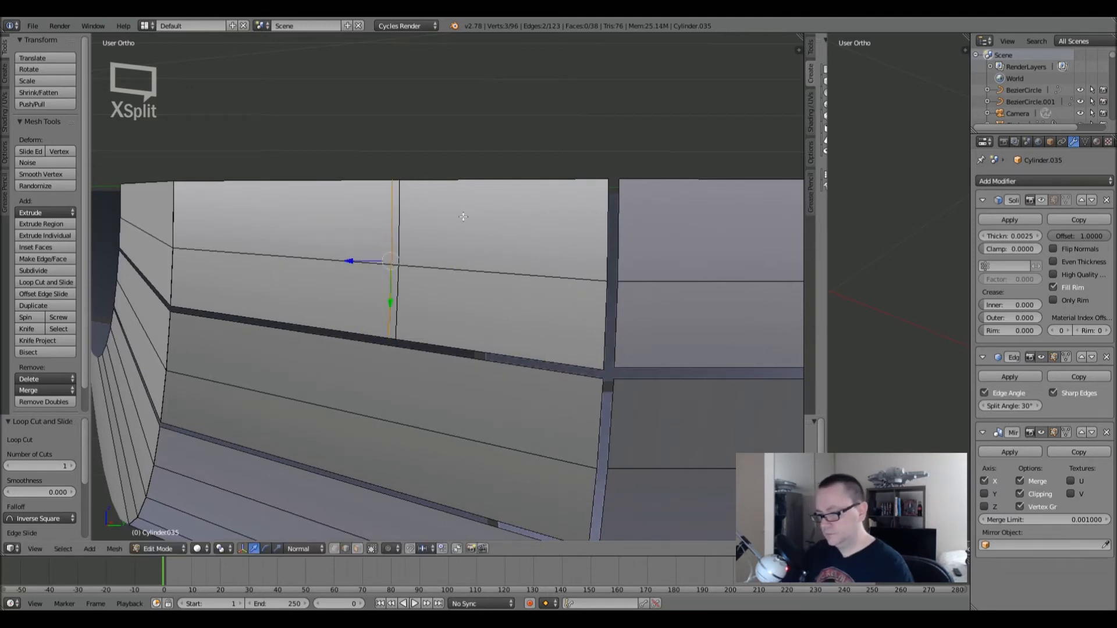
- Delete the faces of the thin crosswise strip on the uppermost tapered panel and return to Object Mode
{"action": "left_click", "coordinate": [358, 548]}
{"action": "right_click", "coordinate": [393, 299]}
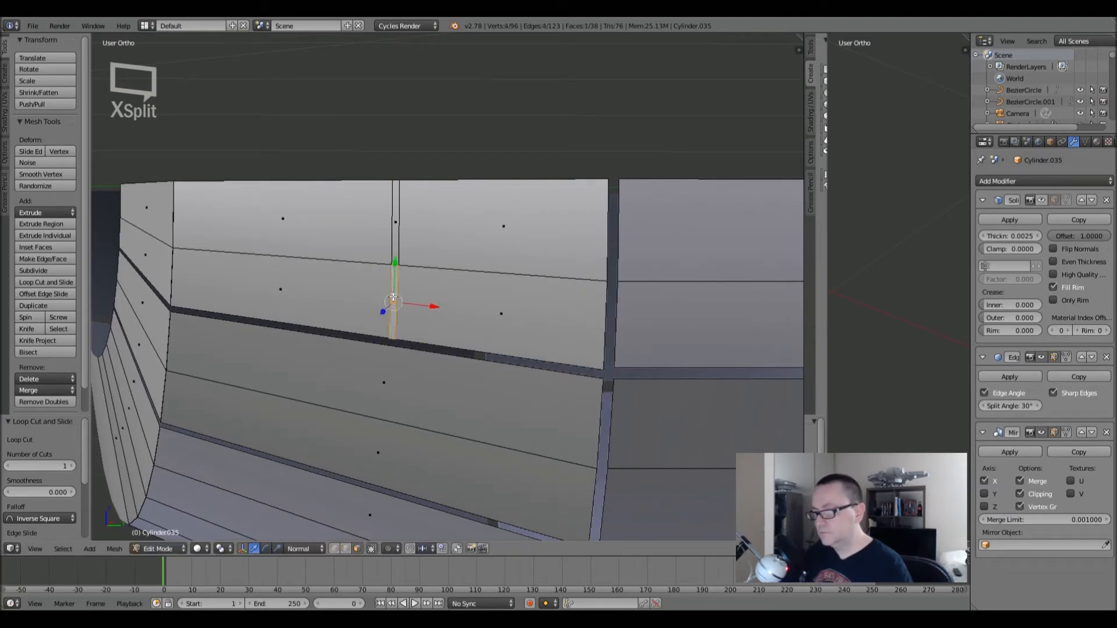
{"action": "key", "text": "x"}
{"action": "left_click", "coordinate": [398, 221]}
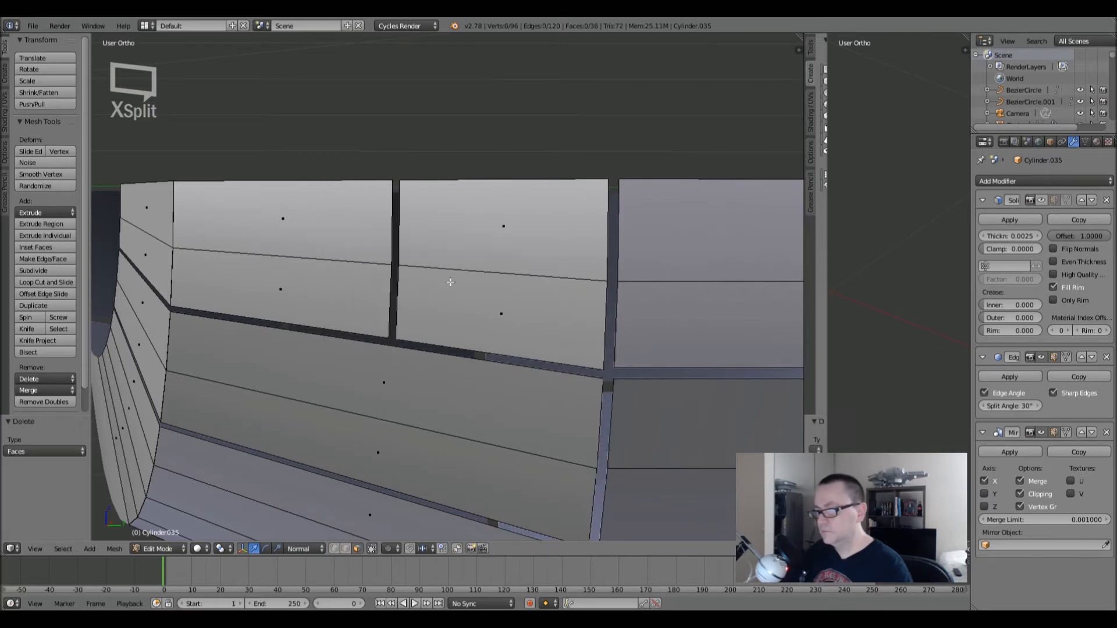
{"action": "scroll", "coordinate": [447, 283], "scroll_direction": "down", "scroll_amount": 2}
{"action": "scroll", "coordinate": [436, 348], "scroll_direction": "down", "scroll_amount": 5}
{"action": "mouse_move", "coordinate": [435, 364]}
{"action": "middle_mouse_down"}
{"action": "mouse_move", "coordinate": [487, 364]}
{"action": "mouse_move", "coordinate": [486, 343]}
{"action": "mouse_move", "coordinate": [461, 348]}
{"action": "mouse_move", "coordinate": [494, 360]}
{"action": "mouse_move", "coordinate": [385, 360]}
{"action": "mouse_move", "coordinate": [432, 357]}
{"action": "middle_mouse_up"}
{"action": "key", "text": "Tab"}
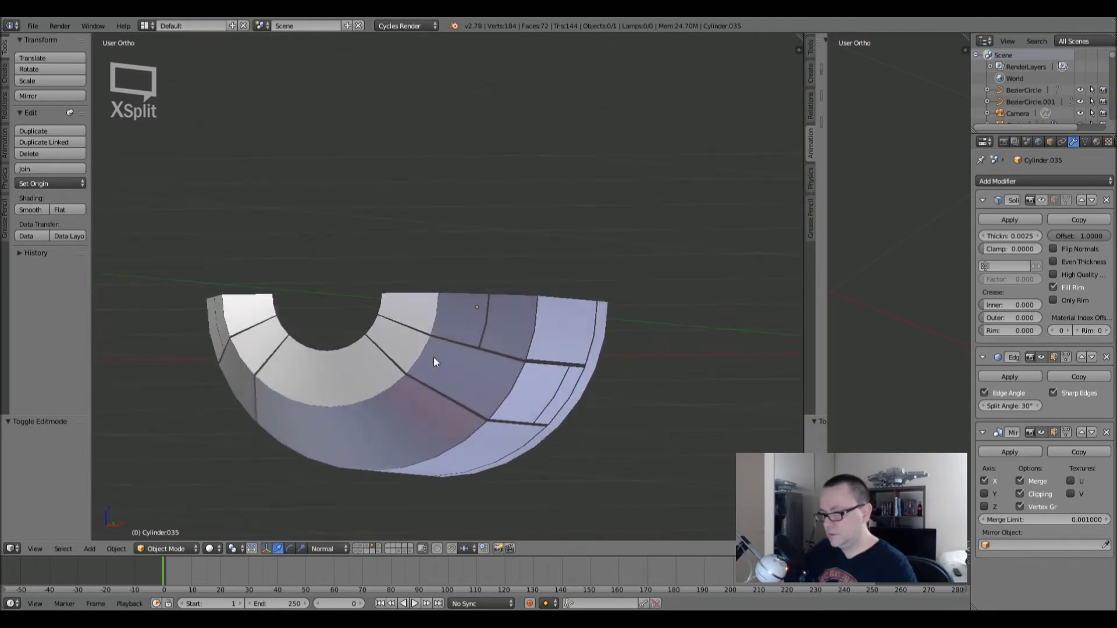
- In Edit Mode, add a loop cut midway across the inner front face's segment between the two radial gaps
{"action": "scroll", "coordinate": [407, 308], "scroll_direction": "up", "scroll_amount": 3}
{"action": "mouse_move", "coordinate": [406, 308]}
{"action": "middle_mouse_down"}
{"action": "mouse_move", "coordinate": [436, 349]}
{"action": "mouse_move", "coordinate": [431, 372]}
{"action": "mouse_move", "coordinate": [430, 316]}
{"action": "middle_mouse_up"}
{"action": "scroll", "coordinate": [423, 309], "scroll_direction": "up", "scroll_amount": 1}
{"action": "scroll", "coordinate": [422, 309], "scroll_direction": "down", "scroll_amount": 2}
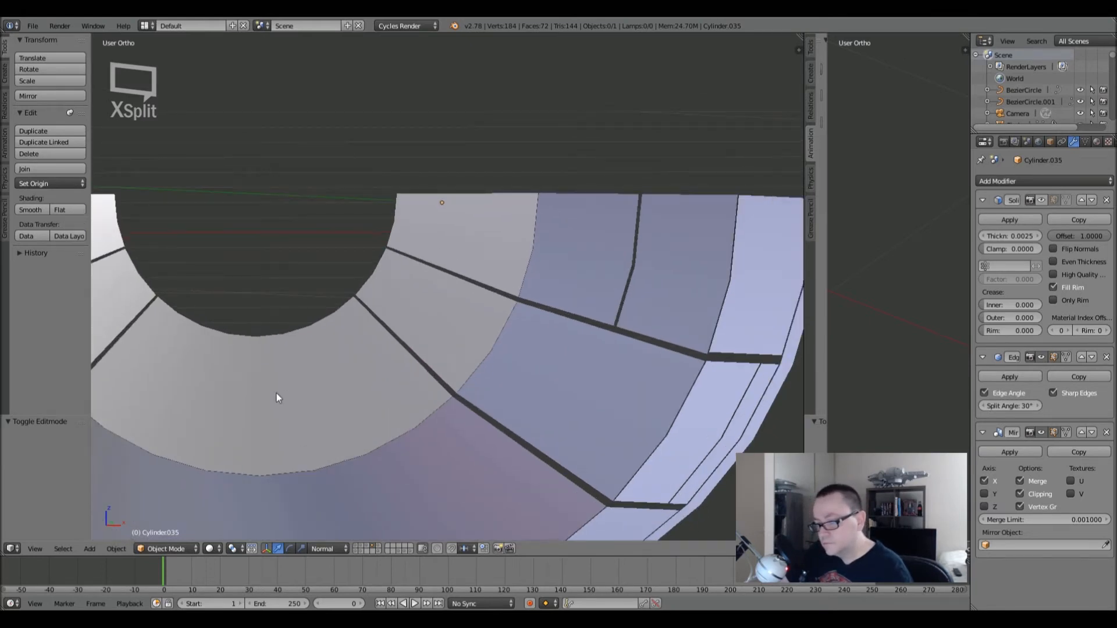
{"action": "scroll", "coordinate": [276, 398], "scroll_direction": "down", "scroll_amount": 2}
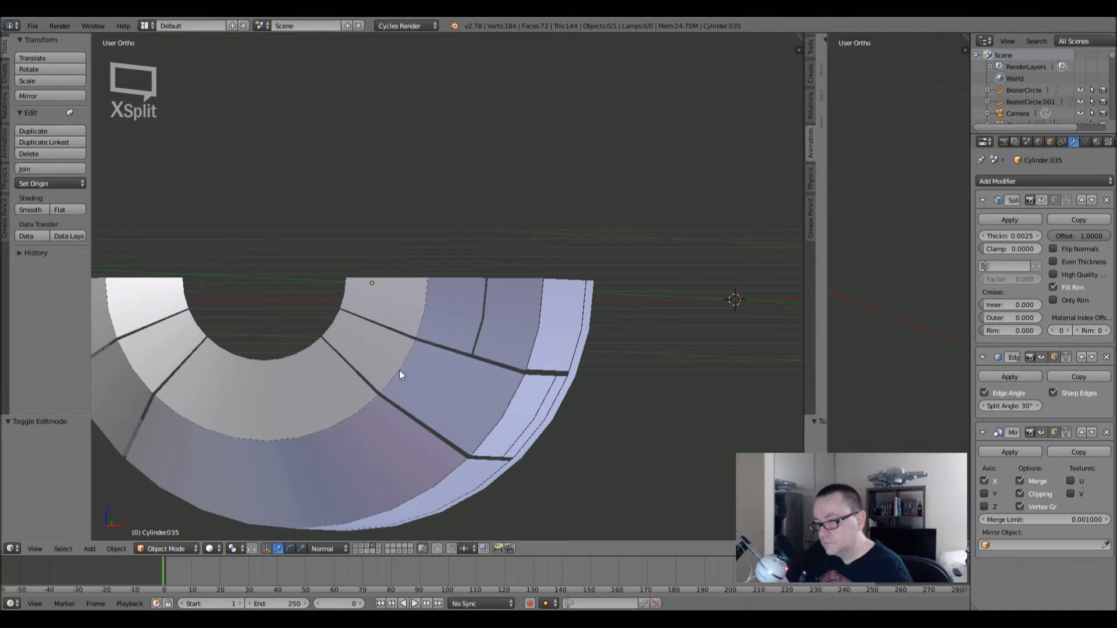
{"action": "scroll", "coordinate": [399, 372], "scroll_direction": "up", "scroll_amount": 2}
{"action": "key", "text": "Tab"}
{"action": "scroll", "coordinate": [366, 331], "scroll_direction": "up", "scroll_amount": 2}
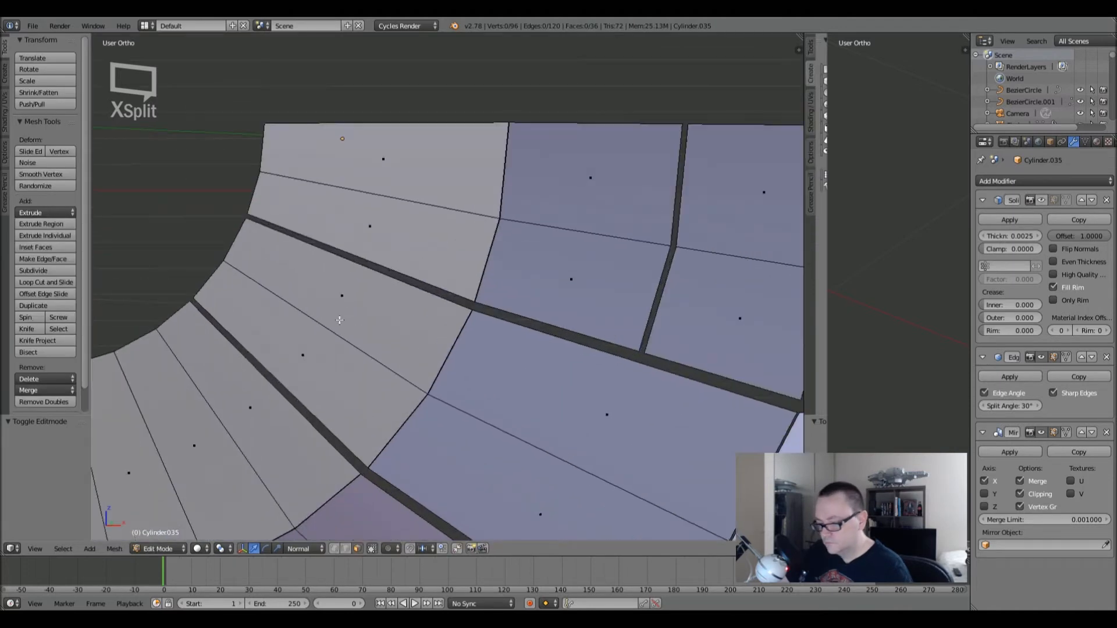
{"action": "key", "text": "ctrl+r"}
{"action": "left_click", "coordinate": [336, 303]}
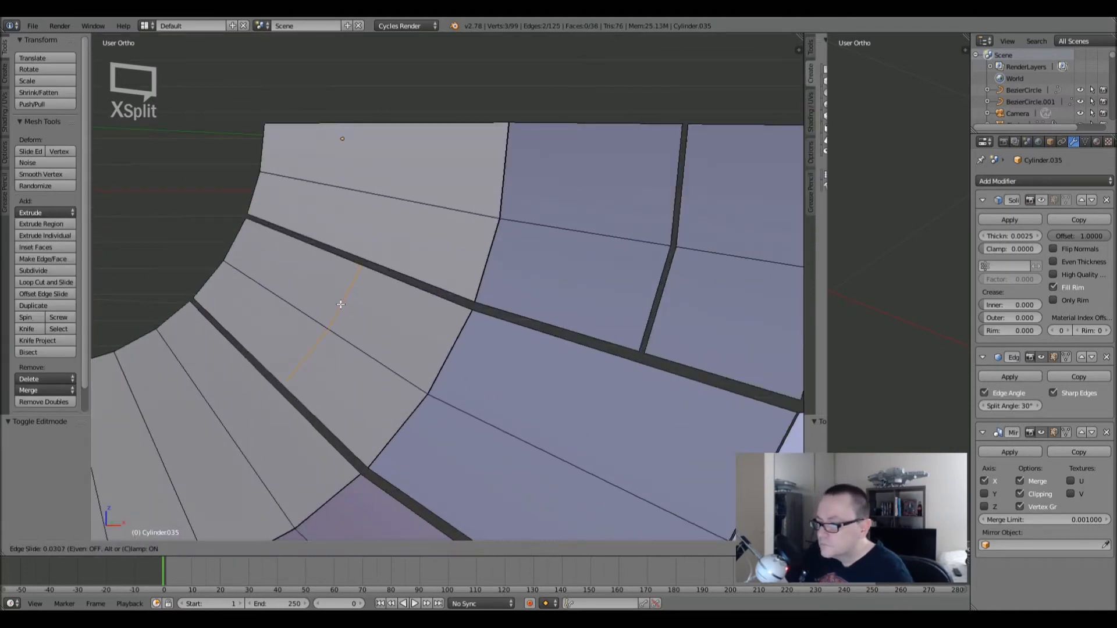
{"action": "left_click", "coordinate": [342, 305]}
{"action": "key", "text": "ctrl+r"}
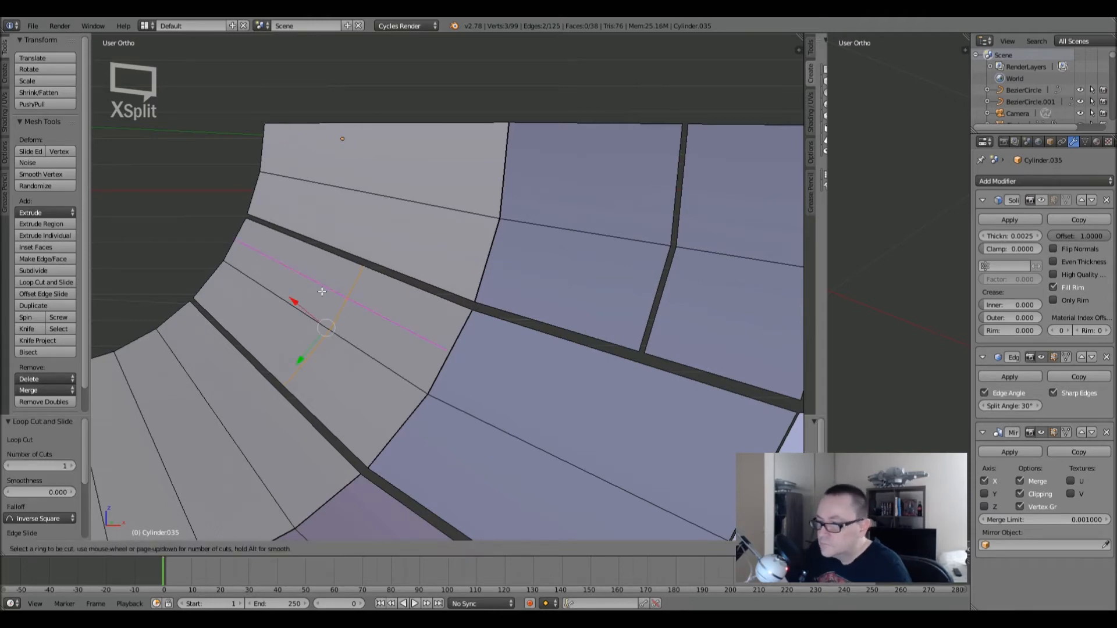
{"action": "key", "text": "Escape"}
{"action": "key", "text": "KP_1"}
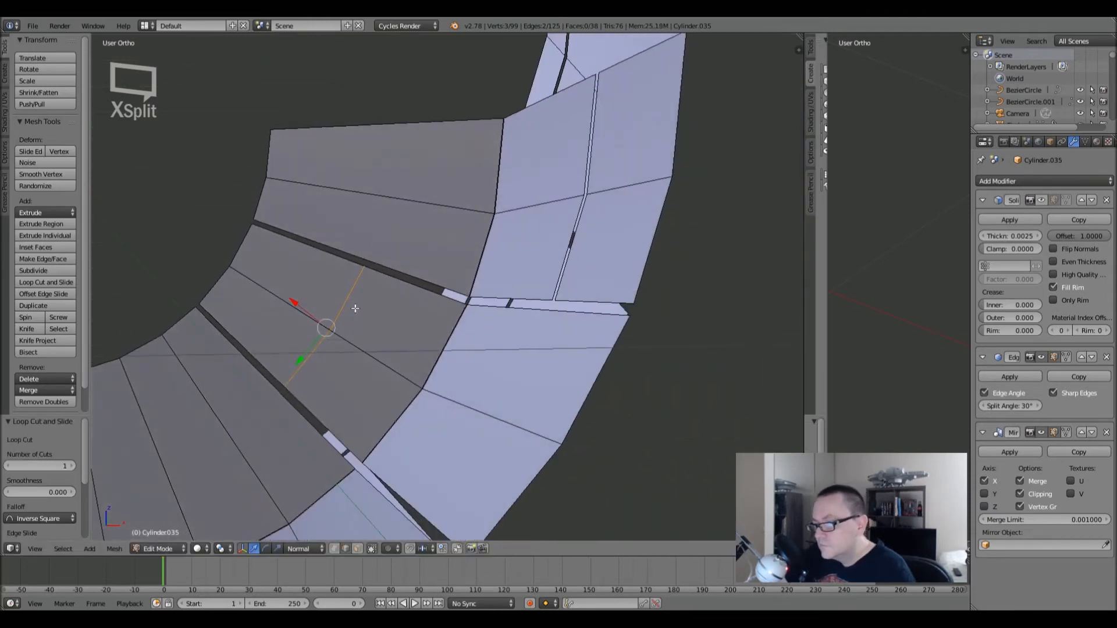
- Add a second loop cut on the inner front face's segment between the radial gaps, slid close to the first to form a thin strip
{"action": "scroll", "coordinate": [355, 313], "scroll_direction": "up", "scroll_amount": 3}
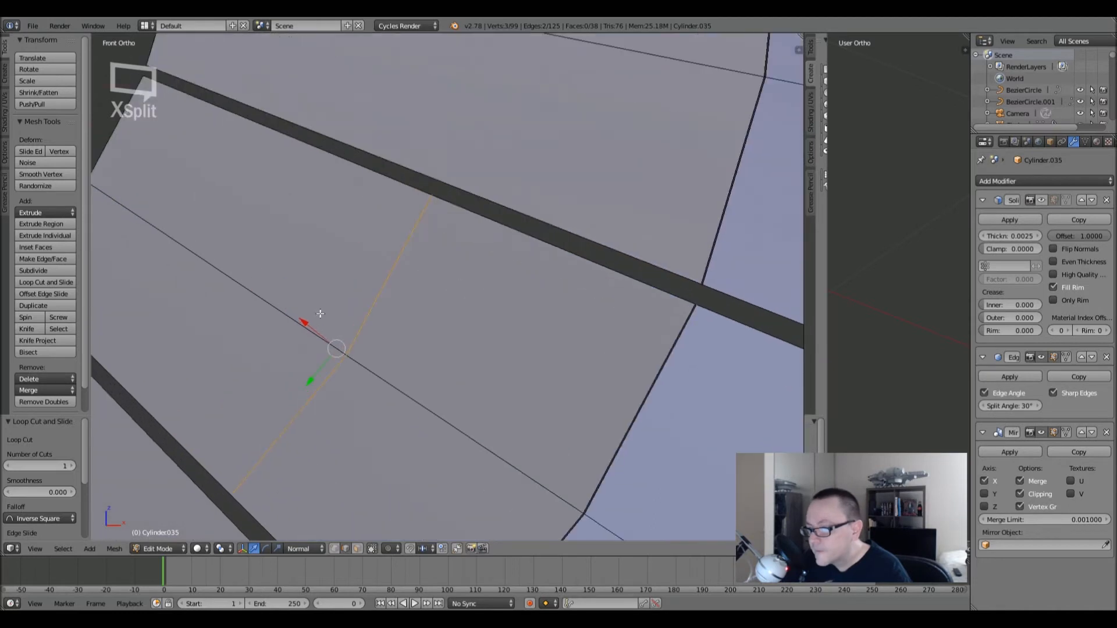
{"action": "key", "text": "ctrl+r"}
{"action": "left_click", "coordinate": [215, 294]}
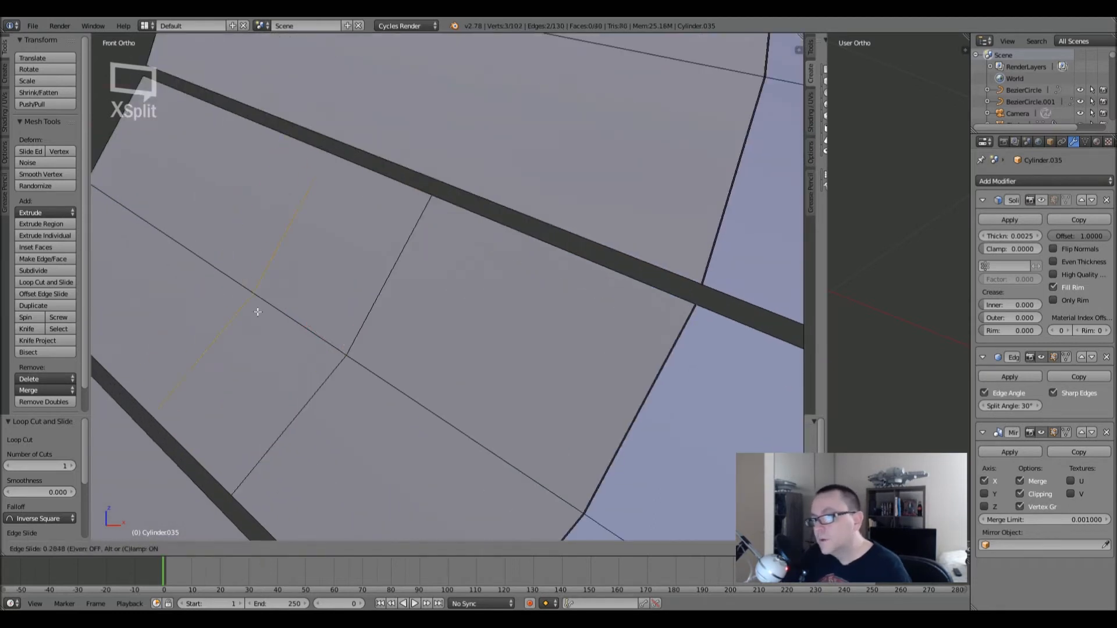
{"action": "left_click", "coordinate": [297, 322]}
- Delete the two faces of the thin strip between the radial gaps on the inner front face and return to Object Mode
{"action": "scroll", "coordinate": [297, 322], "scroll_direction": "down", "scroll_amount": 4}
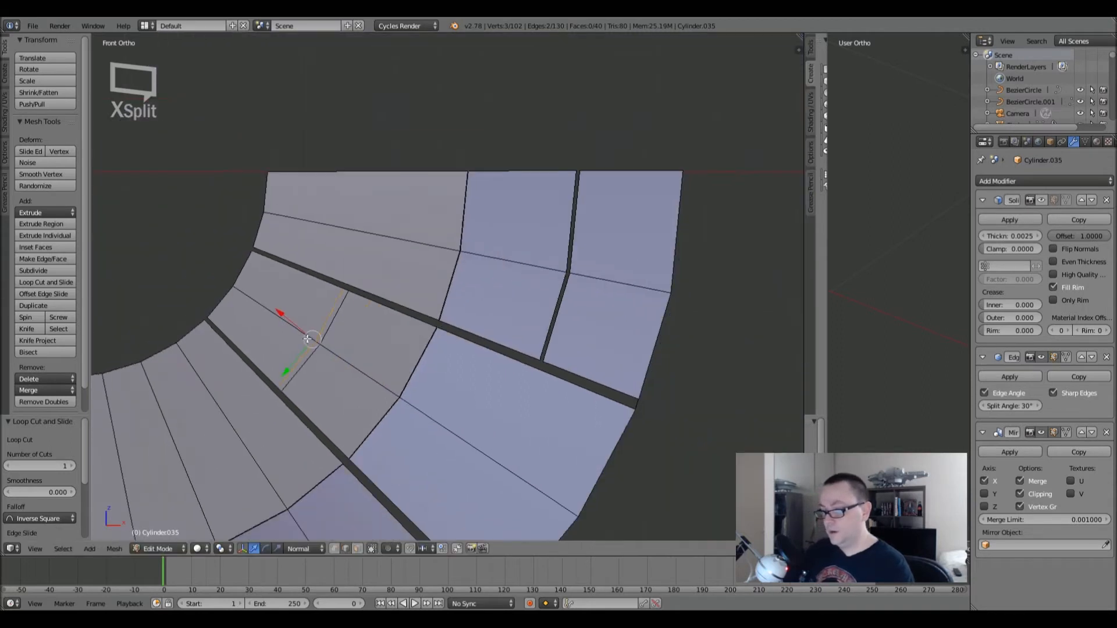
{"action": "left_click", "coordinate": [357, 548]}
{"action": "right_click", "coordinate": [303, 363]}
{"action": "right_click", "coordinate": [327, 318], "text": "shift"}
{"action": "key", "text": "x"}
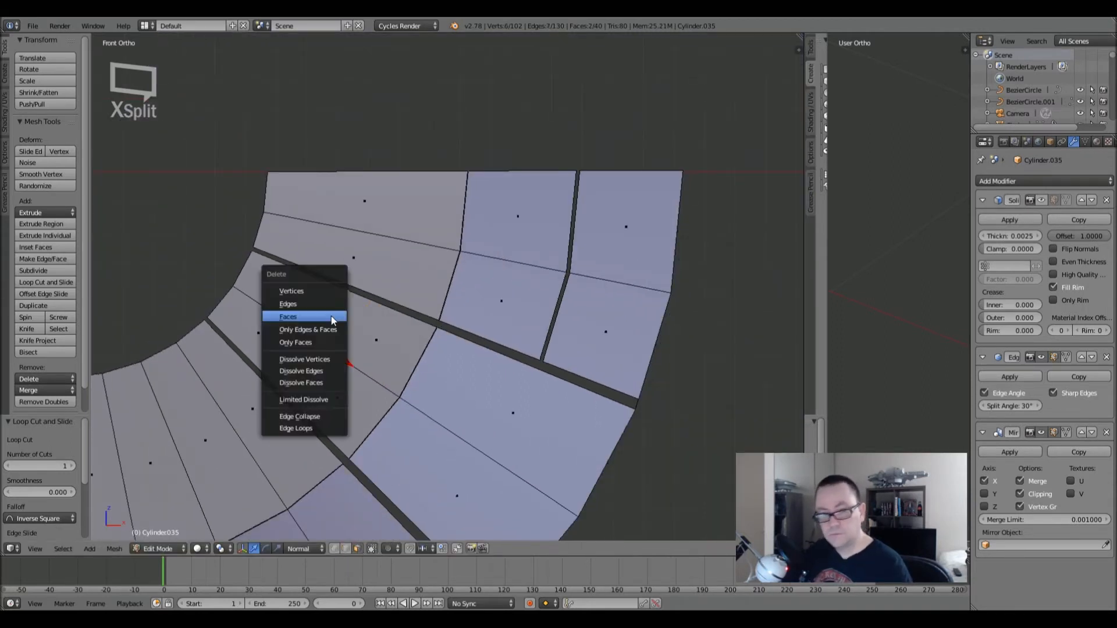
{"action": "left_click", "coordinate": [332, 318]}
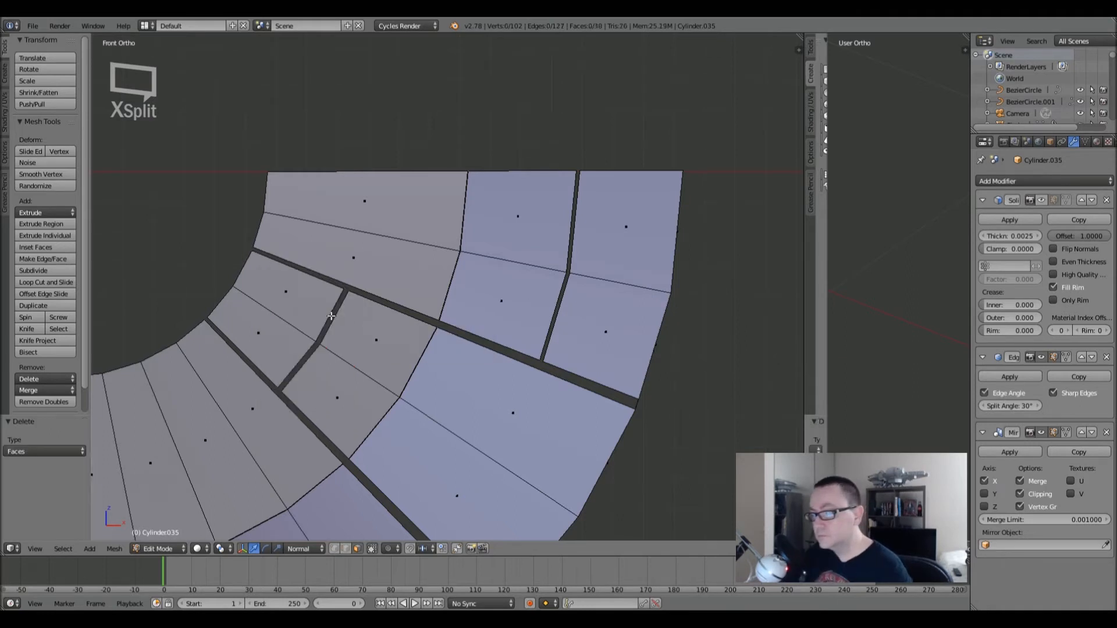
{"action": "scroll", "coordinate": [331, 316], "scroll_direction": "down", "scroll_amount": 5}
{"action": "key", "text": "Tab"}
- Leave local view with the Solidify thickness displayed and inspect the shell's panel gaps against the surrounding hull
{"action": "middle_click_drag", "start_coordinate": [333, 320], "coordinate": [383, 355]}
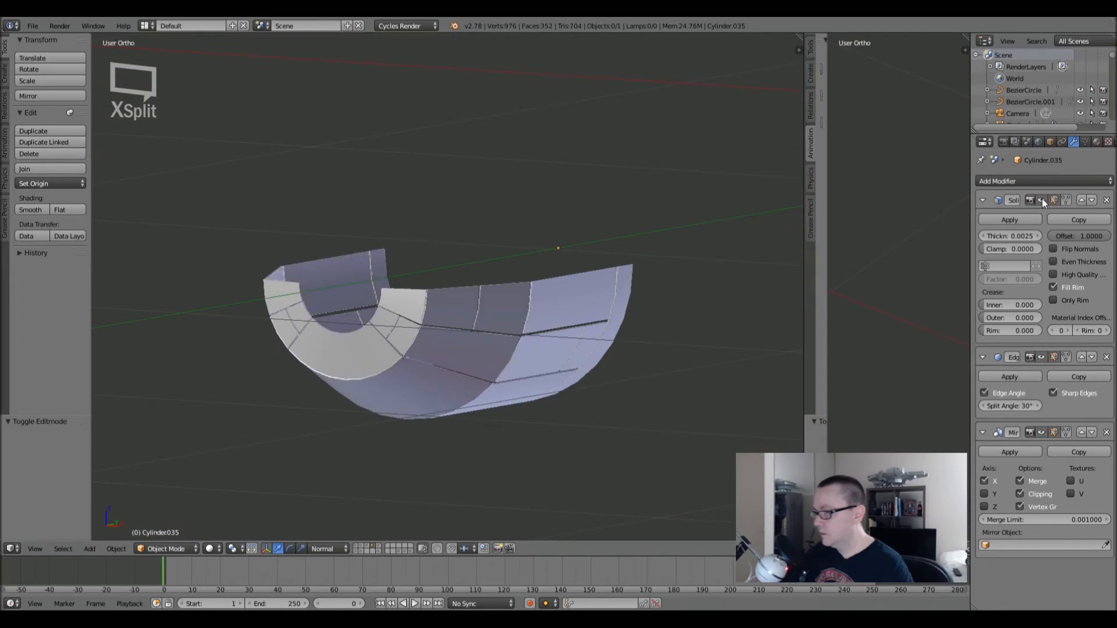
{"action": "left_click", "coordinate": [357, 547]}
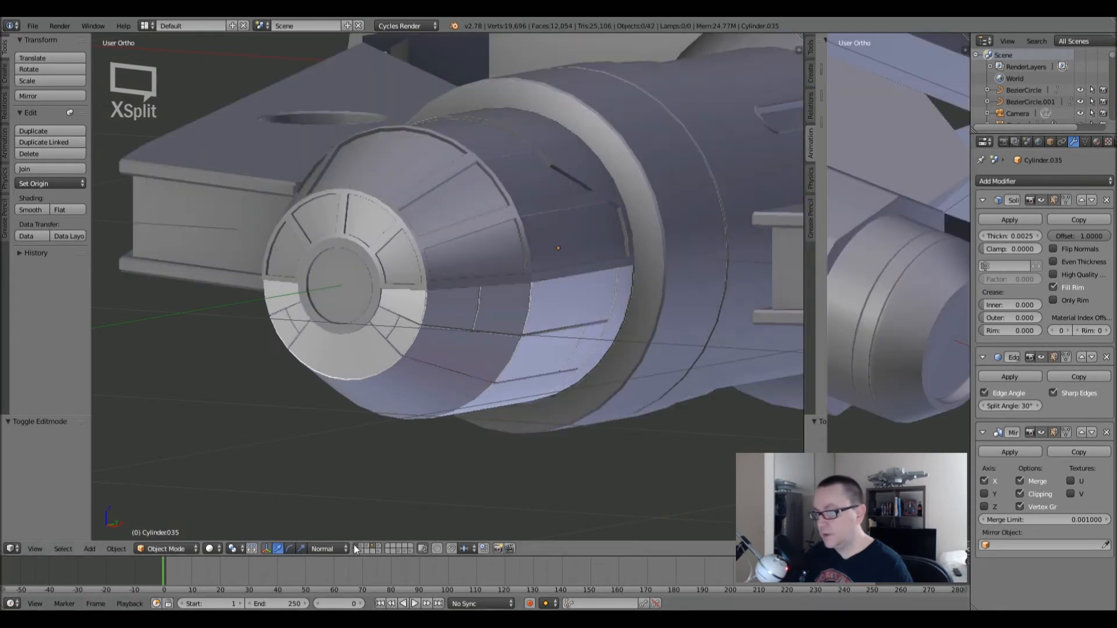
{"action": "middle_click_drag", "start_coordinate": [486, 436], "coordinate": [527, 414]}
{"action": "mouse_move", "coordinate": [510, 375]}
{"action": "middle_mouse_down"}
{"action": "mouse_move", "coordinate": [546, 331]}
{"action": "mouse_move", "coordinate": [582, 354]}
{"action": "mouse_move", "coordinate": [595, 384]}
{"action": "mouse_move", "coordinate": [471, 390]}
{"action": "mouse_move", "coordinate": [472, 348]}
{"action": "mouse_move", "coordinate": [494, 306]}
{"action": "mouse_move", "coordinate": [511, 299]}
{"action": "mouse_move", "coordinate": [537, 311]}
{"action": "mouse_move", "coordinate": [523, 374]}
{"action": "mouse_move", "coordinate": [513, 374]}
{"action": "middle_mouse_up"}
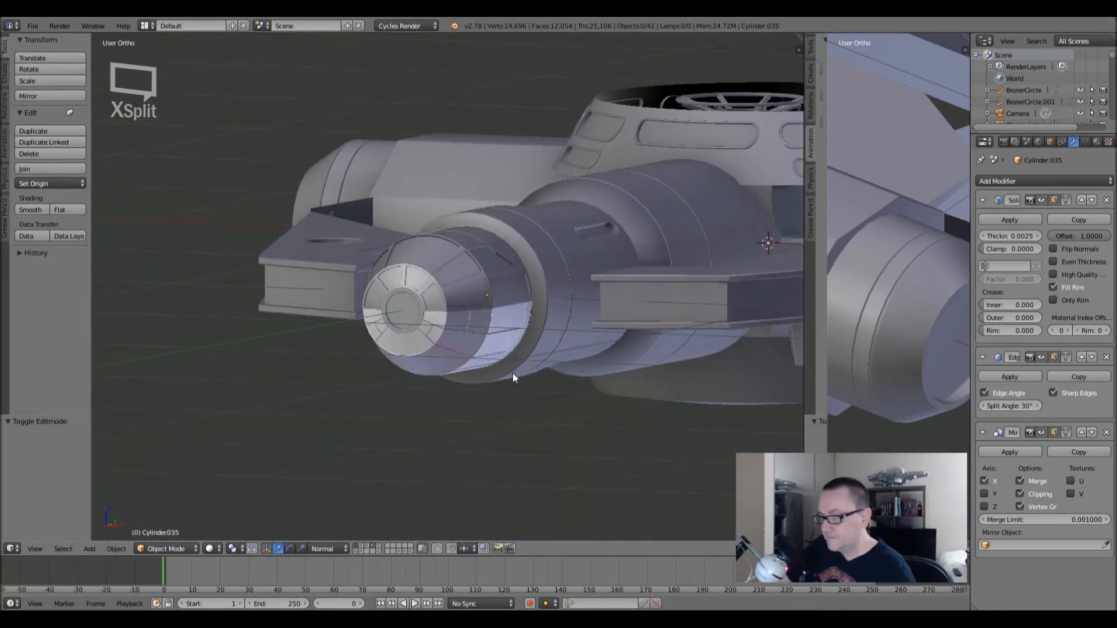
{"action": "scroll", "coordinate": [412, 325], "scroll_direction": "up", "scroll_amount": 5}
{"action": "scroll", "coordinate": [412, 326], "scroll_direction": "down", "scroll_amount": 3}
{"action": "scroll", "coordinate": [413, 326], "scroll_direction": "down", "scroll_amount": 1}
{"action": "middle_click_drag", "start_coordinate": [456, 350], "coordinate": [408, 313], "text": "shift"}
{"action": "scroll", "coordinate": [408, 313], "scroll_direction": "up", "scroll_amount": 5}
{"action": "key", "text": "Tab"}
{"action": "scroll", "coordinate": [386, 310], "scroll_direction": "down", "scroll_amount": 4}
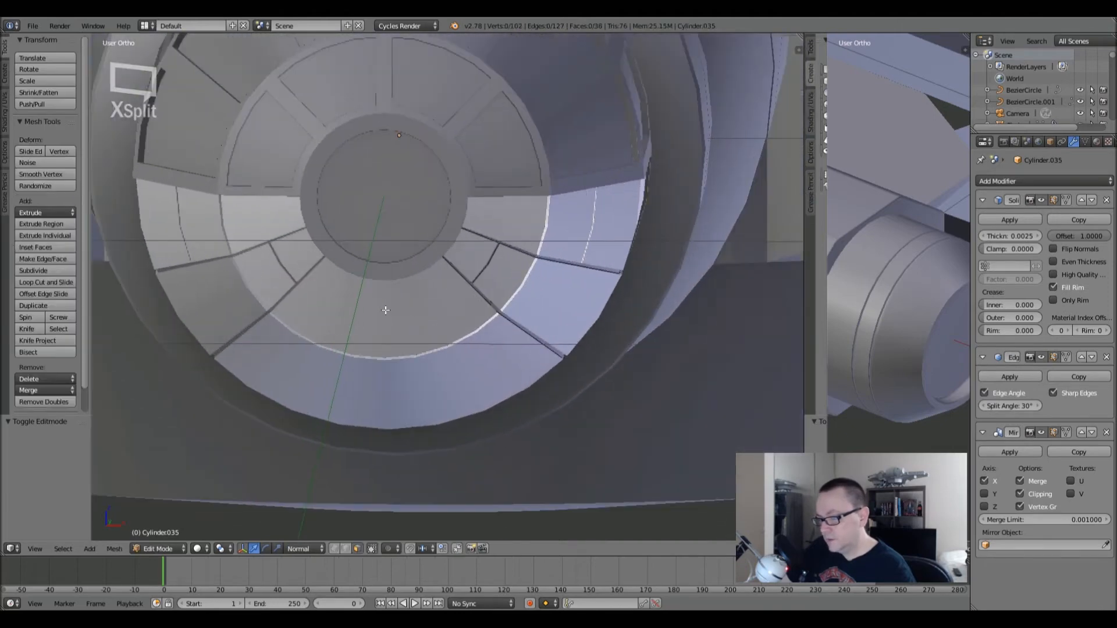
{"action": "scroll", "coordinate": [390, 313], "scroll_direction": "up", "scroll_amount": 7}
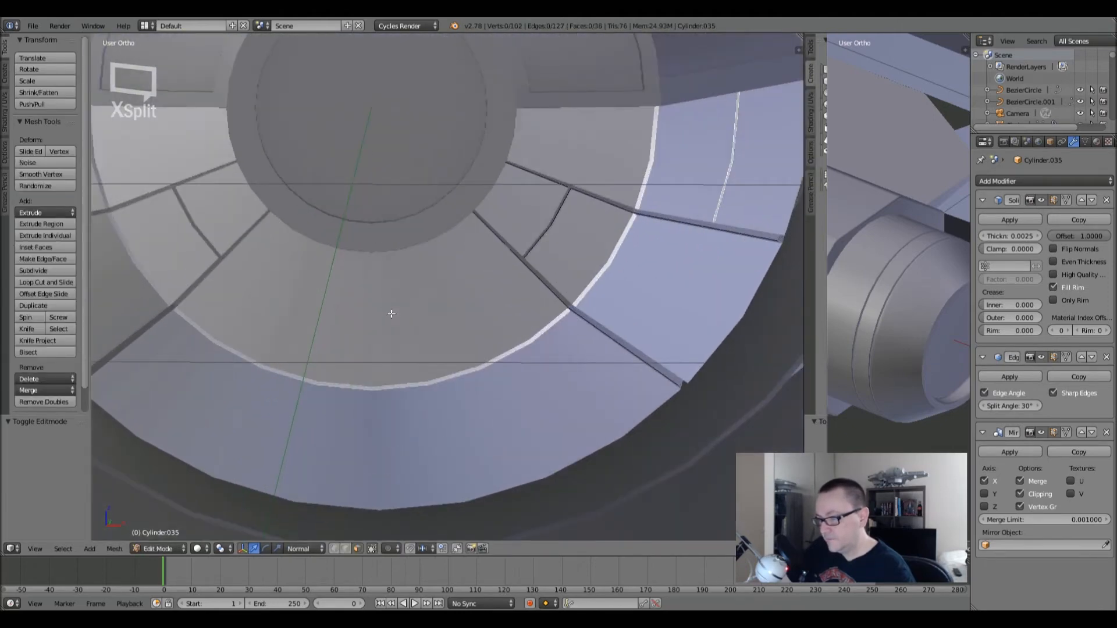
{"action": "scroll", "coordinate": [392, 314], "scroll_direction": "down", "scroll_amount": 2}
{"action": "key", "text": "Tab"}
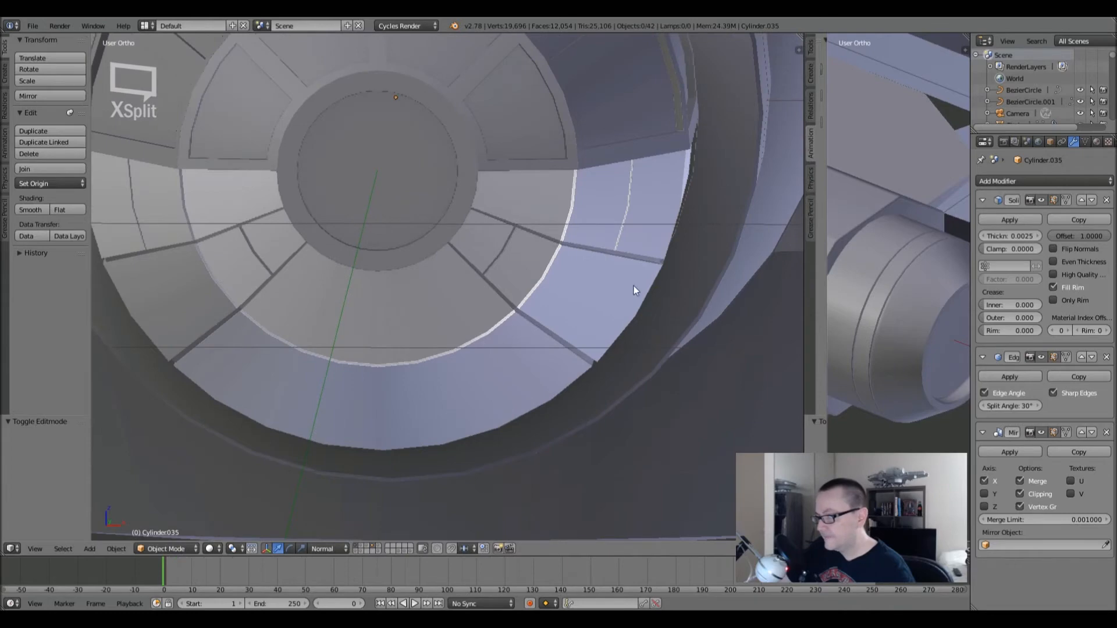
- With Solidify hidden, add a radial loop cut on the inner front face in Edit Mode, slid close to the mirror centre line
{"action": "left_click", "coordinate": [1040, 200]}
{"action": "key", "text": "Tab"}
{"action": "scroll", "coordinate": [389, 304], "scroll_direction": "up", "scroll_amount": 5}
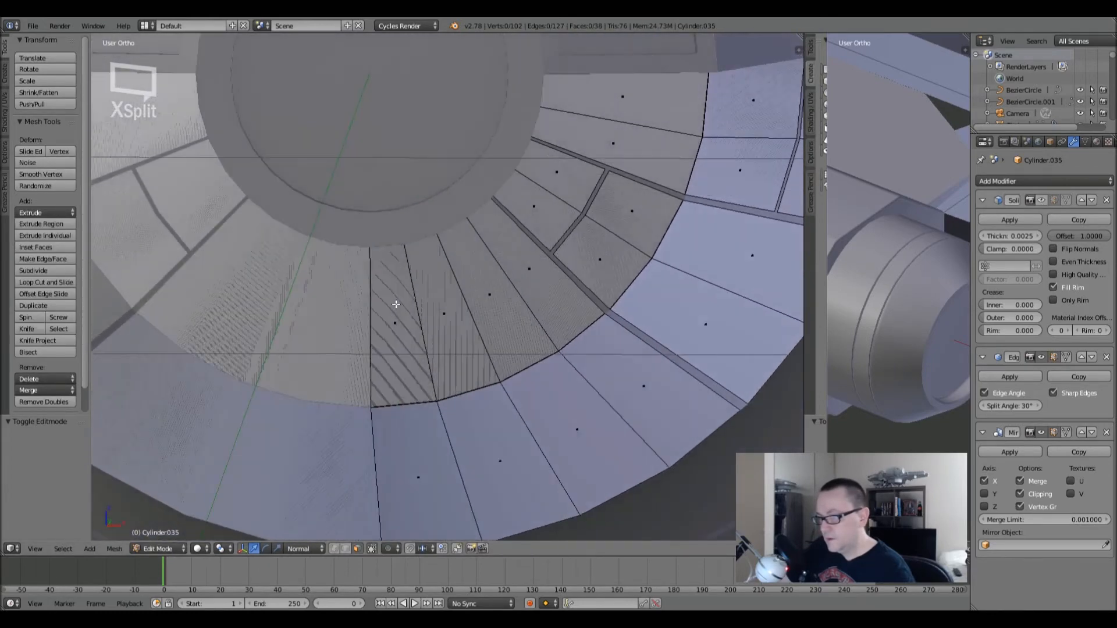
{"action": "mouse_move", "coordinate": [396, 304]}
{"action": "middle_mouse_down"}
{"action": "mouse_move", "coordinate": [394, 222]}
{"action": "mouse_move", "coordinate": [396, 297]}
{"action": "middle_mouse_up"}
{"action": "scroll", "coordinate": [396, 297], "scroll_direction": "down", "scroll_amount": 5}
{"action": "scroll", "coordinate": [394, 297], "scroll_direction": "up", "scroll_amount": 5}
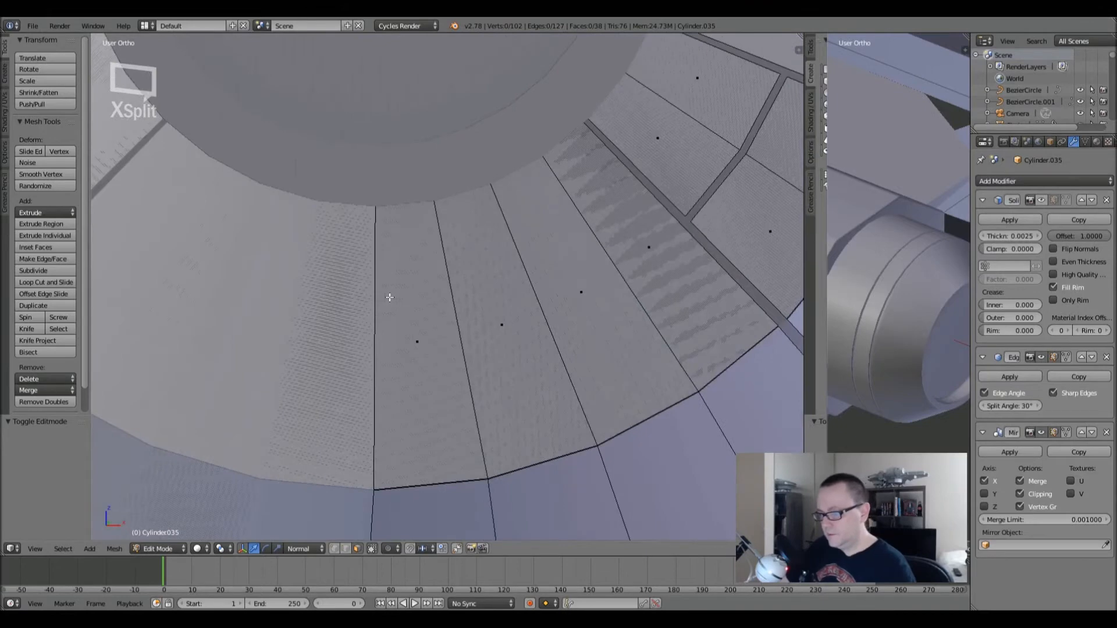
{"action": "key", "text": "KP_1"}
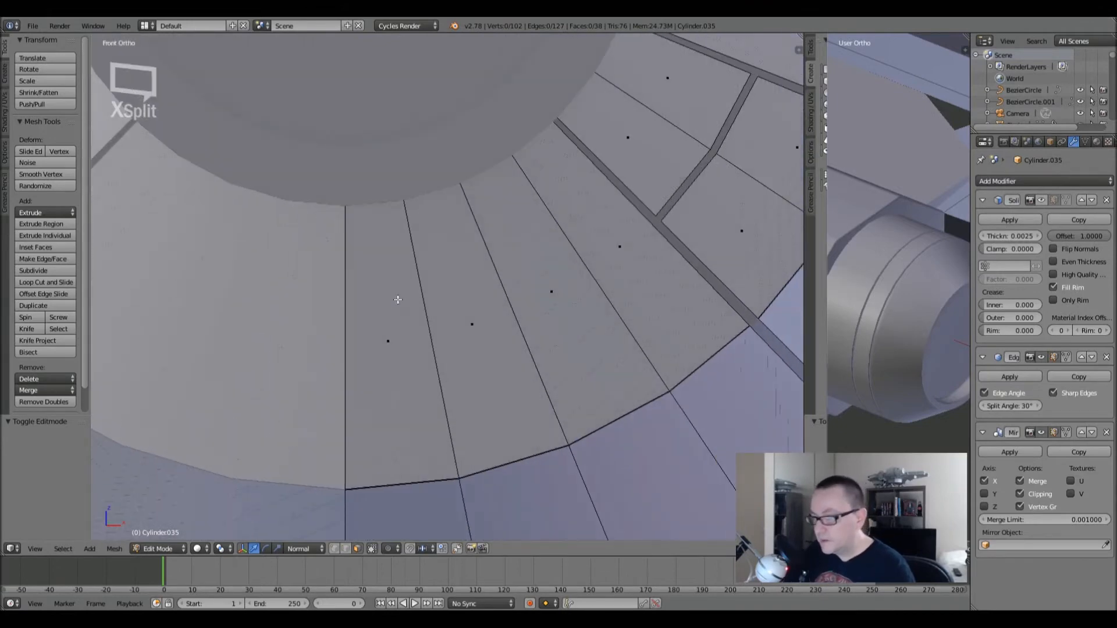
{"action": "key", "text": "ctrl+r"}
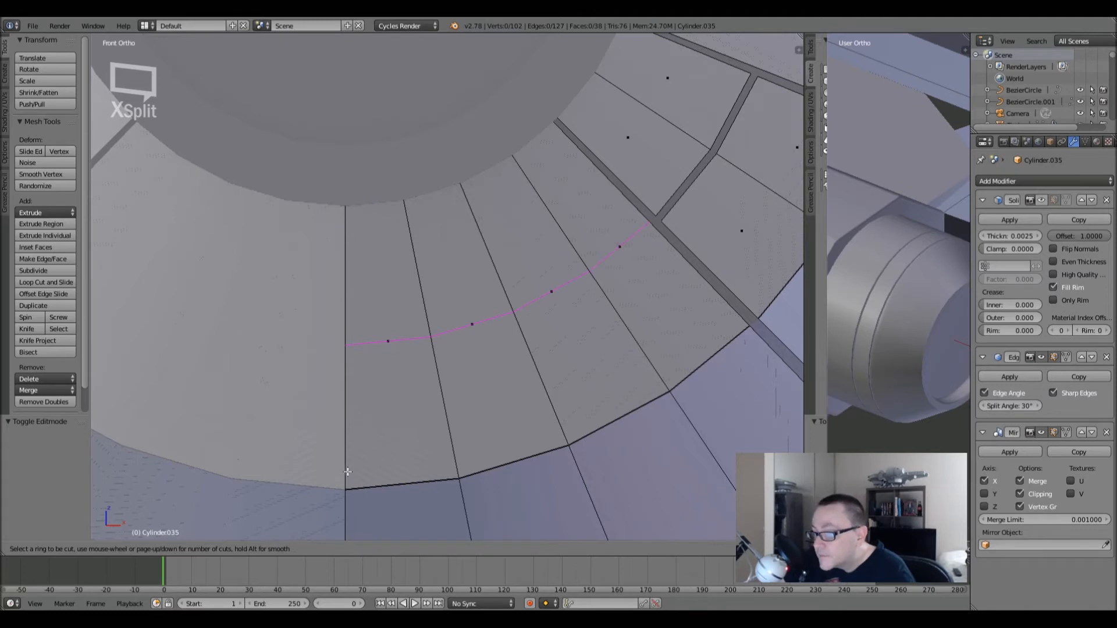
{"action": "left_click", "coordinate": [368, 196]}
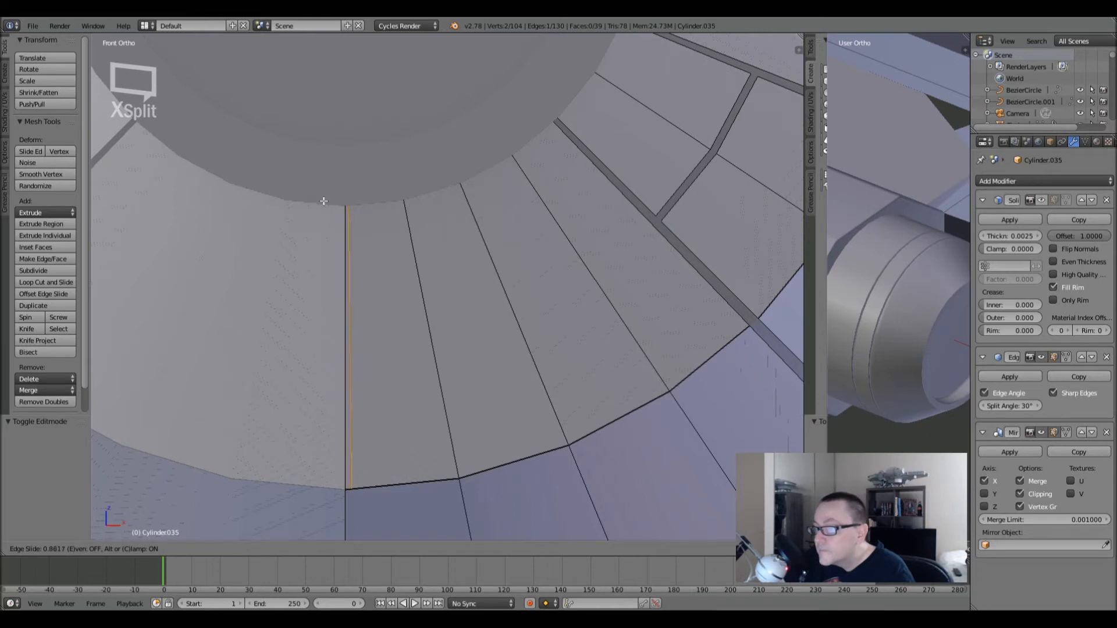
{"action": "left_click", "coordinate": [324, 201]}
{"action": "key", "text": "a"}
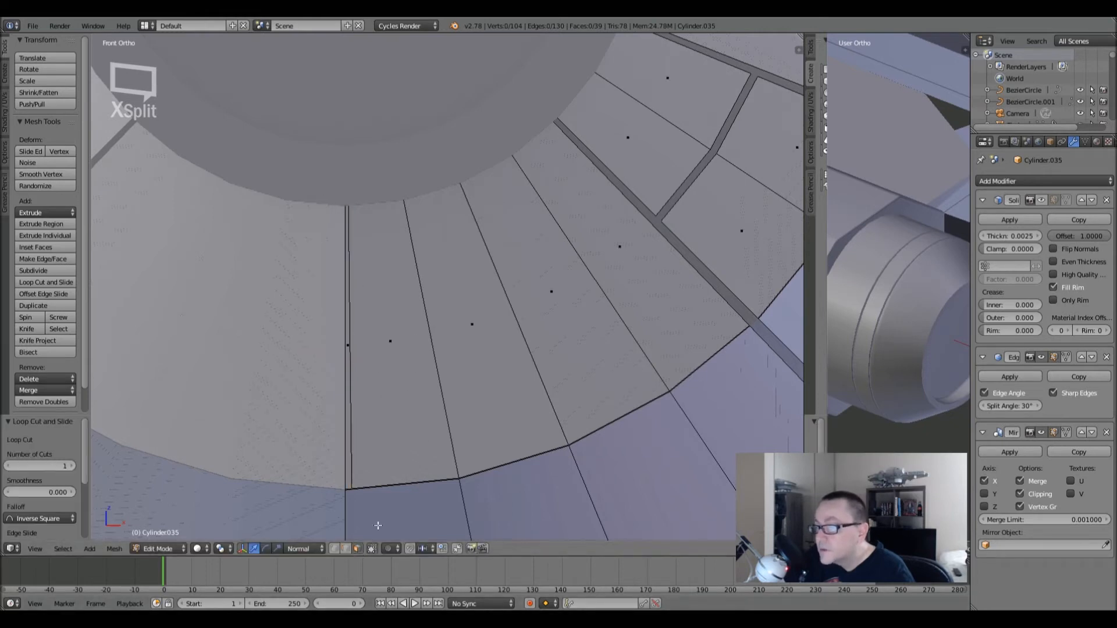
- Delete the narrow face along the inner front face's centre line, return to Object Mode and display Solidify again
{"action": "right_click", "coordinate": [348, 344]}
{"action": "key", "text": "x"}
{"action": "left_click", "coordinate": [430, 347]}
{"action": "key", "text": "Tab"}
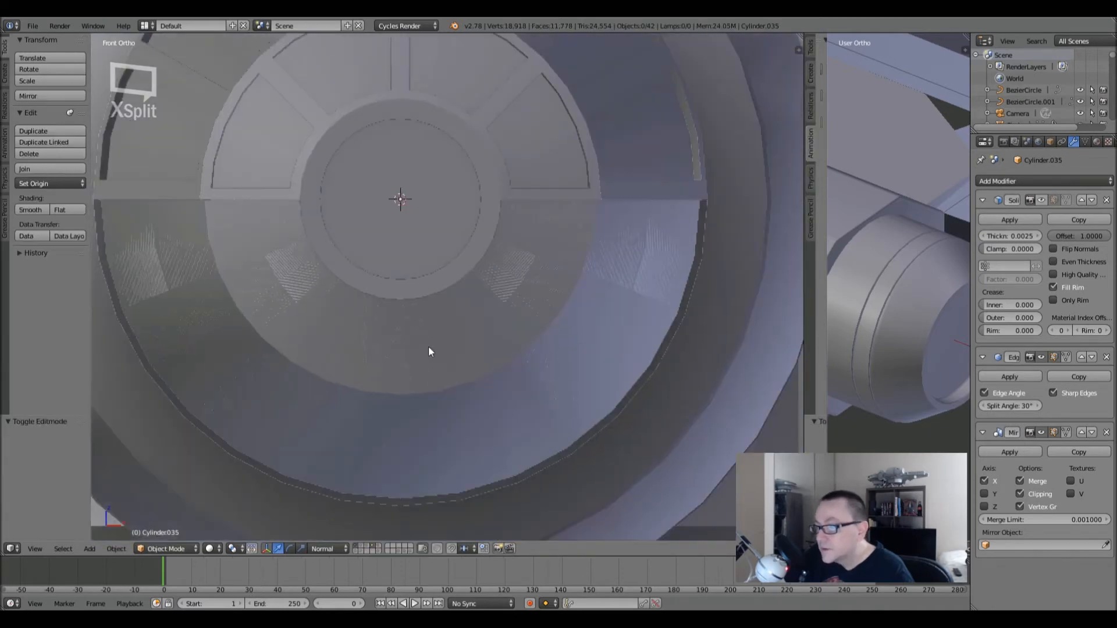
{"action": "left_click", "coordinate": [1041, 200]}
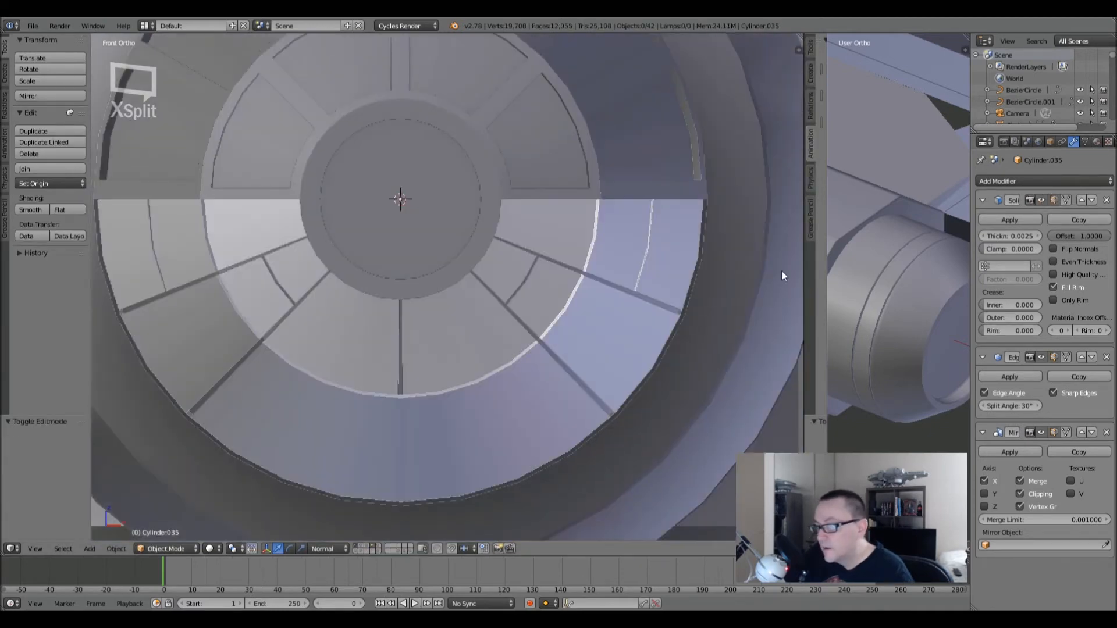
- Examine the centre-line gap on the inner front face together with the rest of the ship from several angles and distances
{"action": "scroll", "coordinate": [460, 313], "scroll_direction": "down", "scroll_amount": 3}
{"action": "middle_click_drag", "start_coordinate": [460, 313], "coordinate": [550, 282]}
{"action": "middle_click_drag", "start_coordinate": [533, 298], "coordinate": [508, 247]}
{"action": "scroll", "coordinate": [564, 349], "scroll_direction": "down", "scroll_amount": 5}
{"action": "scroll", "coordinate": [501, 346], "scroll_direction": "up", "scroll_amount": 12}
{"action": "scroll", "coordinate": [510, 230], "scroll_direction": "down", "scroll_amount": 3}
{"action": "scroll", "coordinate": [511, 250], "scroll_direction": "up", "scroll_amount": 4}
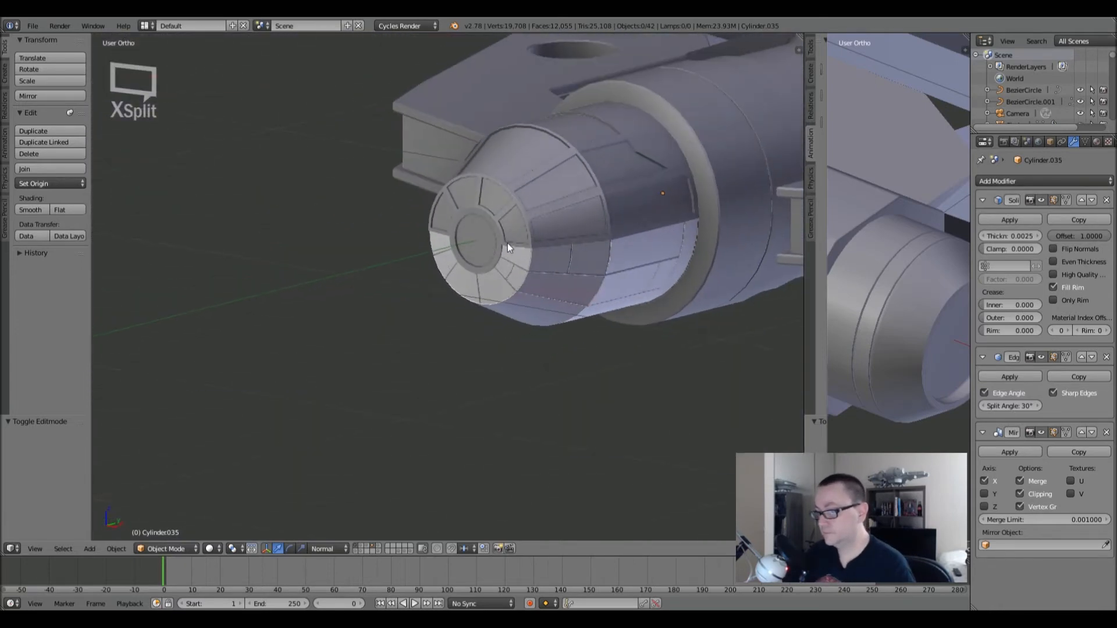
{"action": "scroll", "coordinate": [507, 243], "scroll_direction": "down", "scroll_amount": 1}
{"action": "scroll", "coordinate": [504, 287], "scroll_direction": "up", "scroll_amount": 7}
- Undo the centre-line gap on the inner front face and return to Object Mode with solid shading
{"action": "key", "text": "Tab"}
{"action": "key", "text": "KP_1"}
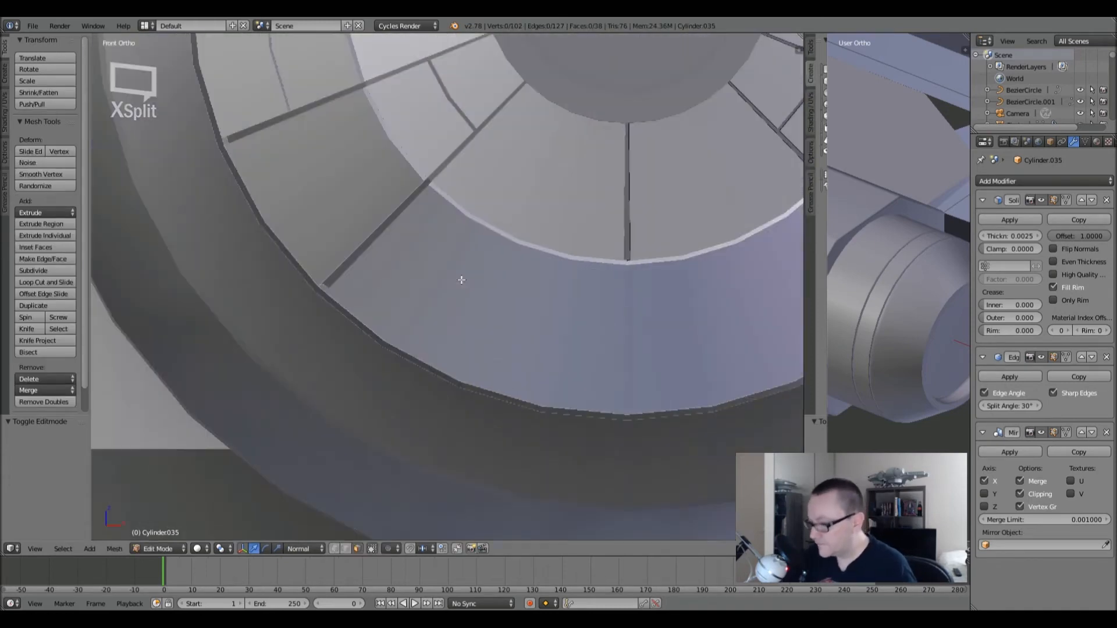
{"action": "key", "text": "z"}
{"action": "scroll", "coordinate": [636, 209], "scroll_direction": "up", "scroll_amount": 6}
{"action": "key", "text": "ctrl+z"}
{"action": "key", "text": "ctrl+z"}
{"action": "key", "text": "ctrl+z"}
{"action": "key", "text": "ctrl+shift+z"}
{"action": "key", "text": "ctrl+shift+z"}
{"action": "key", "text": "a"}
{"action": "scroll", "coordinate": [637, 208], "scroll_direction": "down", "scroll_amount": 8}
{"action": "key", "text": "z"}
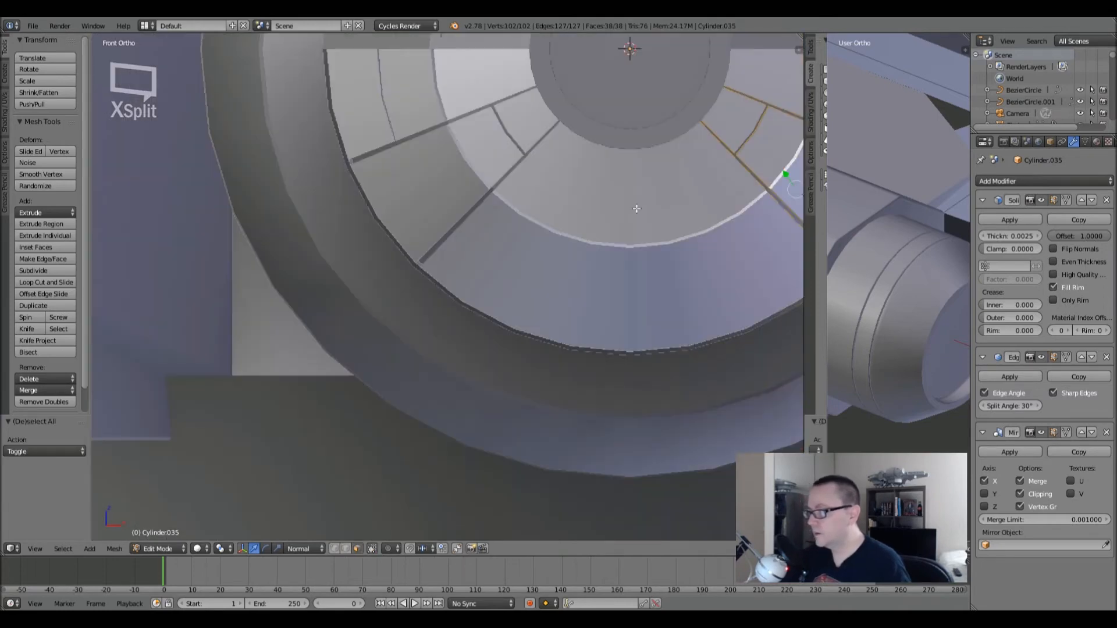
{"action": "scroll", "coordinate": [637, 209], "scroll_direction": "down", "scroll_amount": 5}
{"action": "key", "text": "a"}
{"action": "key", "text": "Tab"}
- View the shell from underneath, enter Edit Mode and turn off the Solidify display for editing
{"action": "middle_click_drag", "start_coordinate": [676, 194], "coordinate": [377, 323]}
{"action": "scroll", "coordinate": [611, 193], "scroll_direction": "up", "scroll_amount": 5}
{"action": "scroll", "coordinate": [518, 218], "scroll_direction": "down", "scroll_amount": 7}
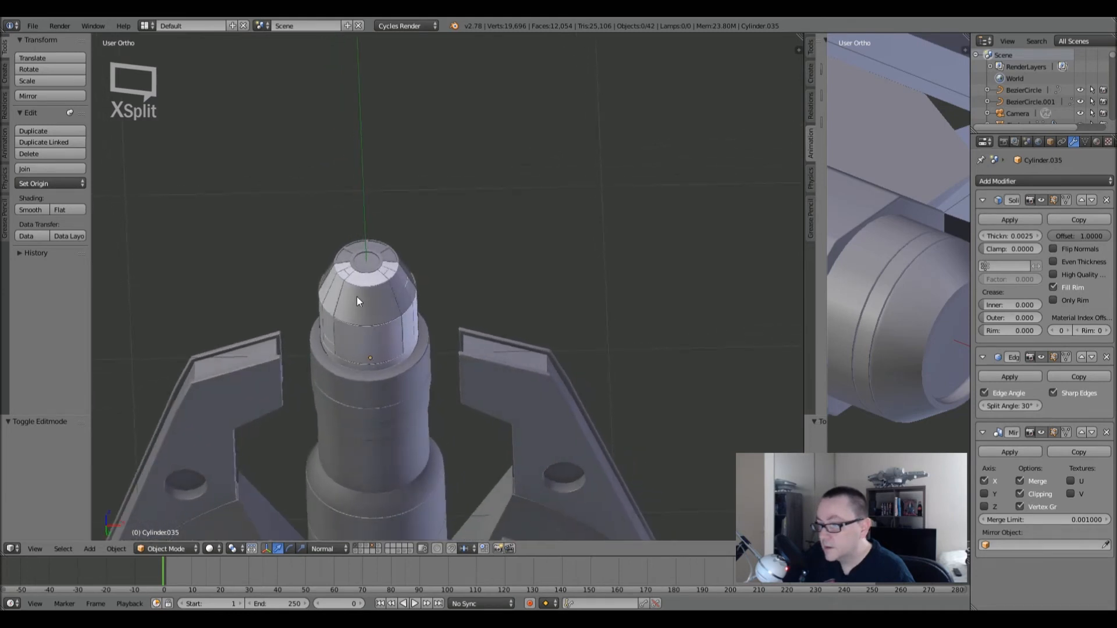
{"action": "scroll", "coordinate": [361, 285], "scroll_direction": "up", "scroll_amount": 6}
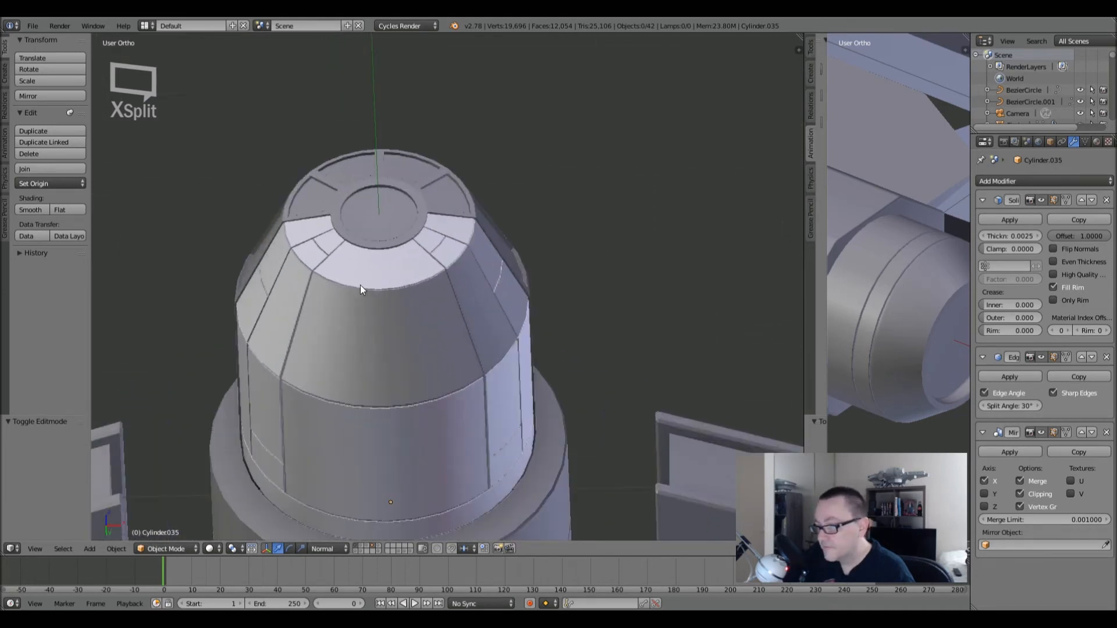
{"action": "scroll", "coordinate": [361, 285], "scroll_direction": "up", "scroll_amount": 2}
{"action": "middle_click_drag", "start_coordinate": [365, 324], "coordinate": [369, 305]}
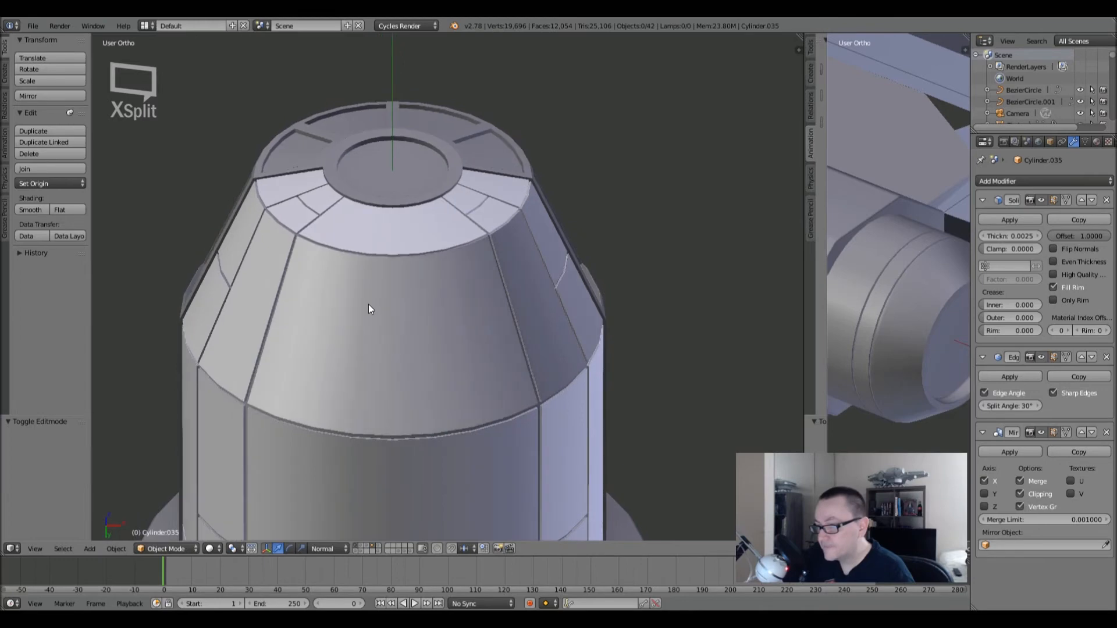
{"action": "key", "text": "Tab"}
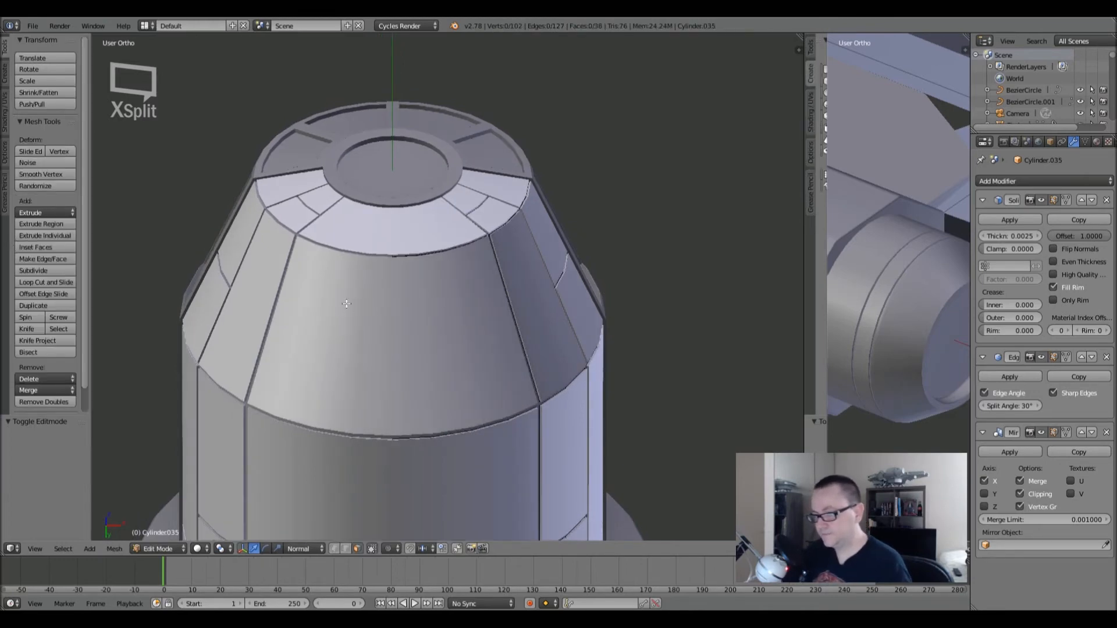
{"action": "key", "text": "z"}
{"action": "key", "text": "z"}
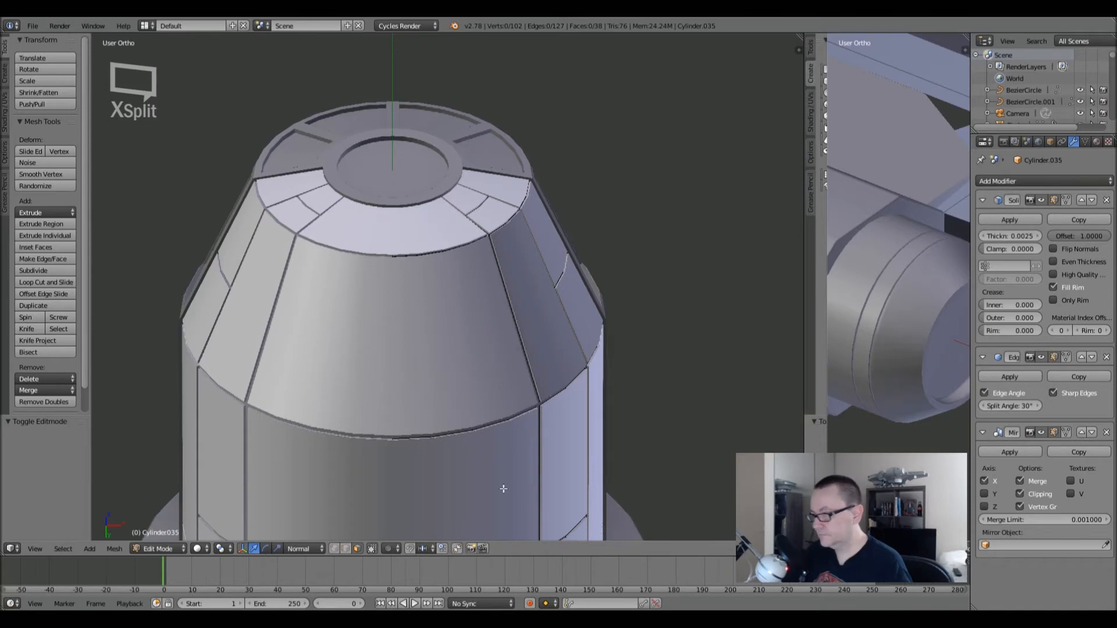
{"action": "left_click", "coordinate": [1052, 200]}
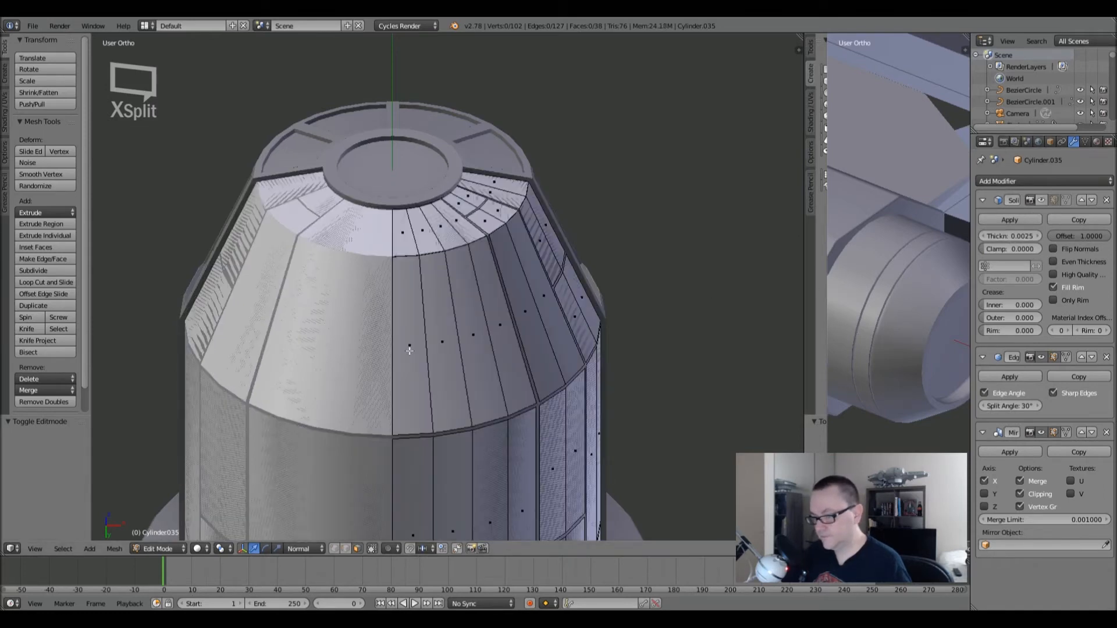
- Add a crosswise loop cut on the tapered section's wide bottom panel, slid from the middle toward the front face
{"action": "key", "text": "ctrl+r"}
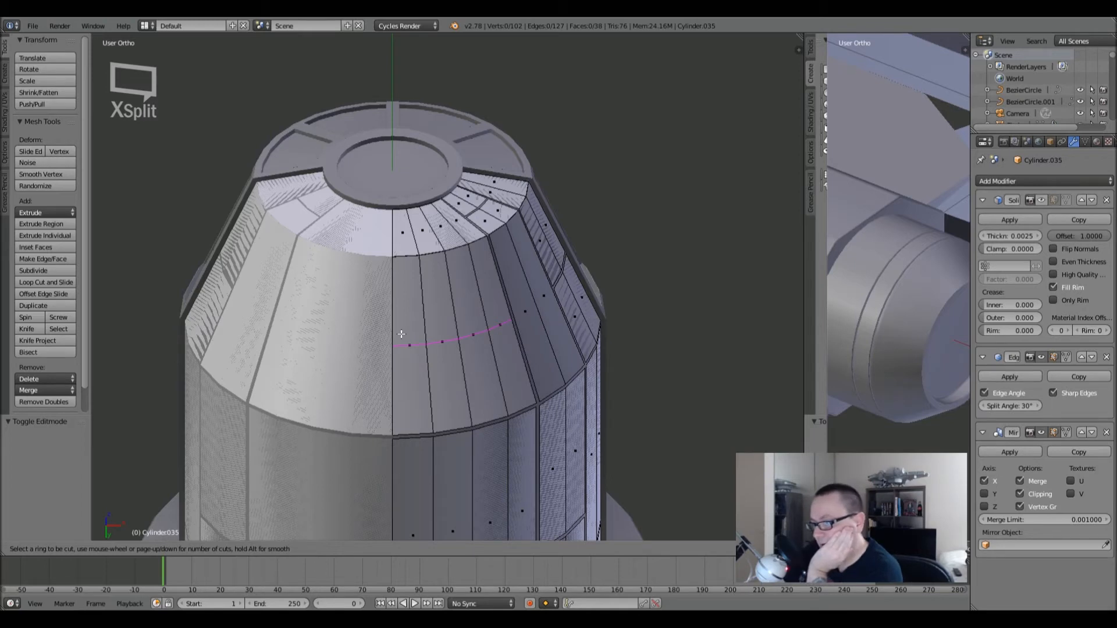
{"action": "key", "text": "Escape"}
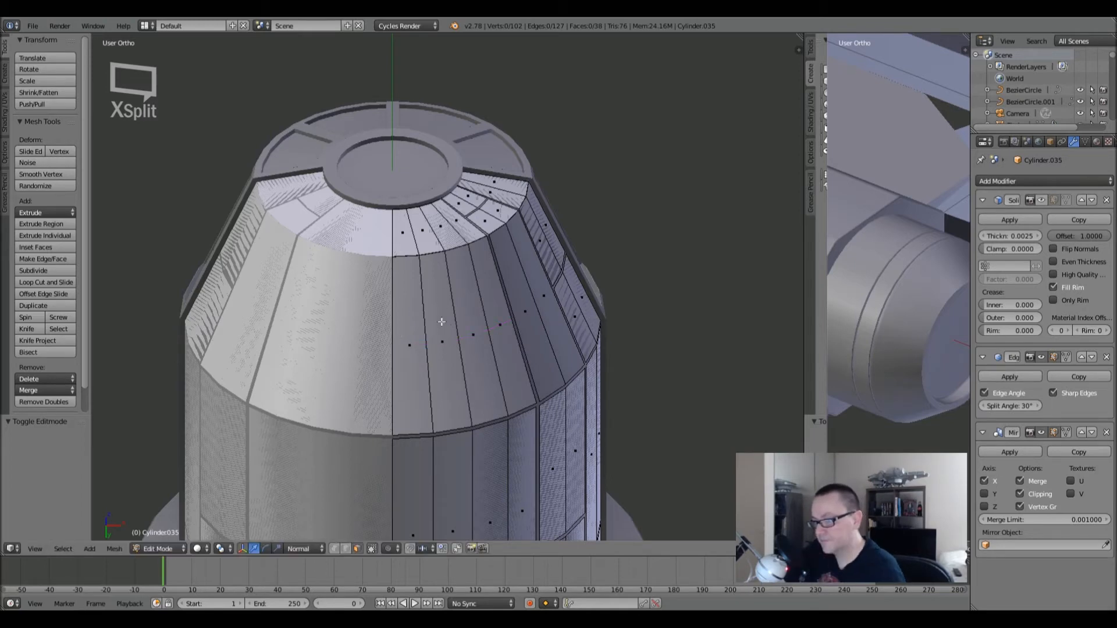
{"action": "middle_click_drag", "start_coordinate": [462, 338], "coordinate": [415, 339]}
{"action": "key", "text": "ctrl+r"}
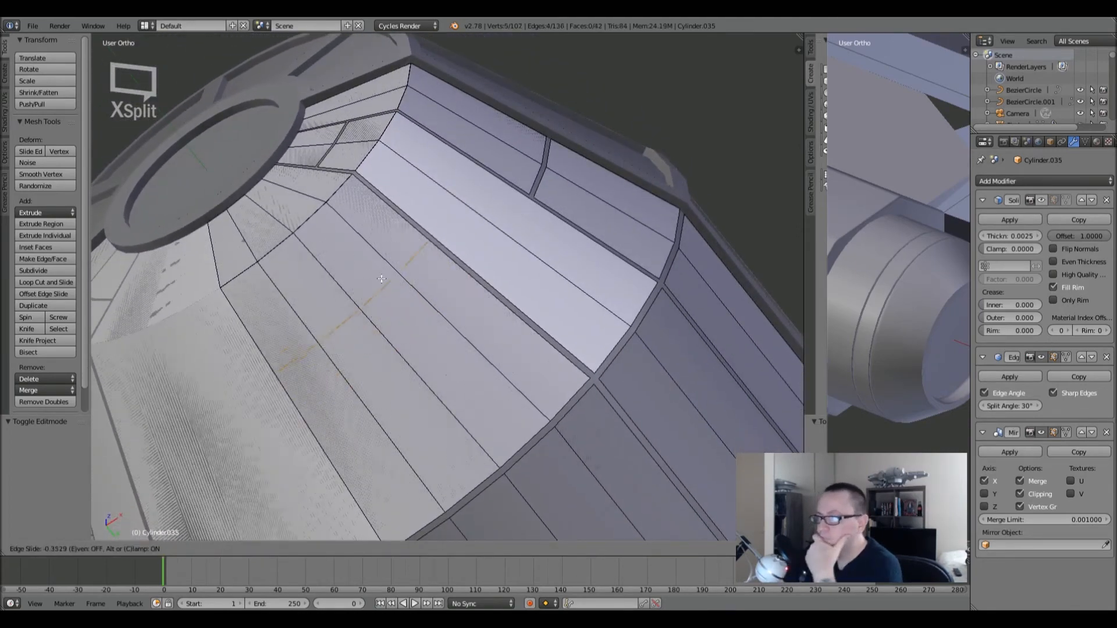
{"action": "left_click", "coordinate": [366, 285]}
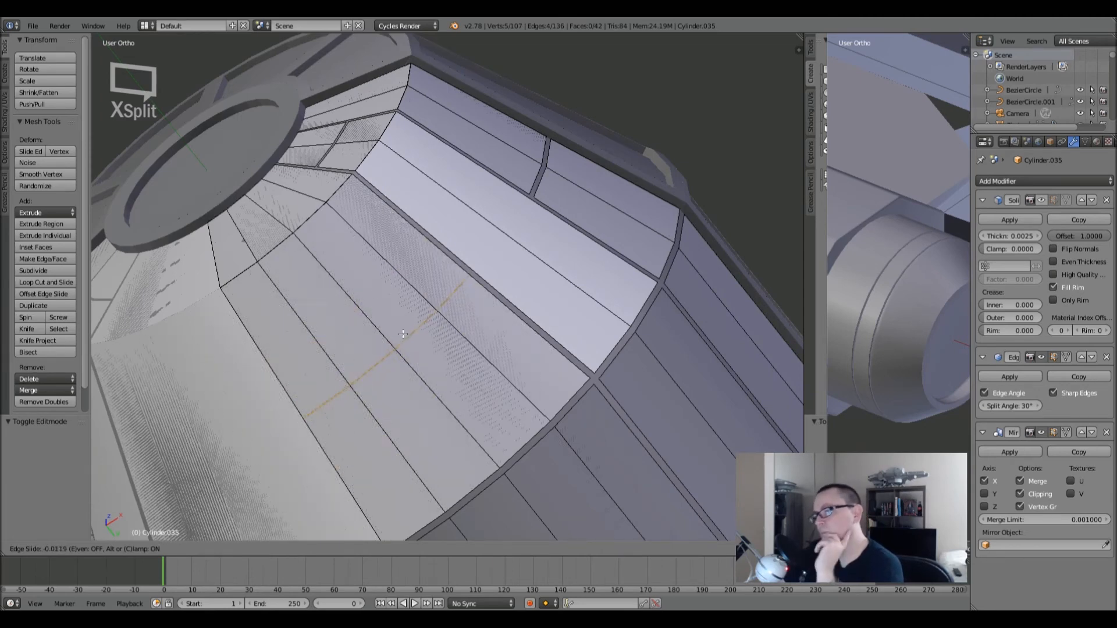
{"action": "left_click", "coordinate": [379, 295]}
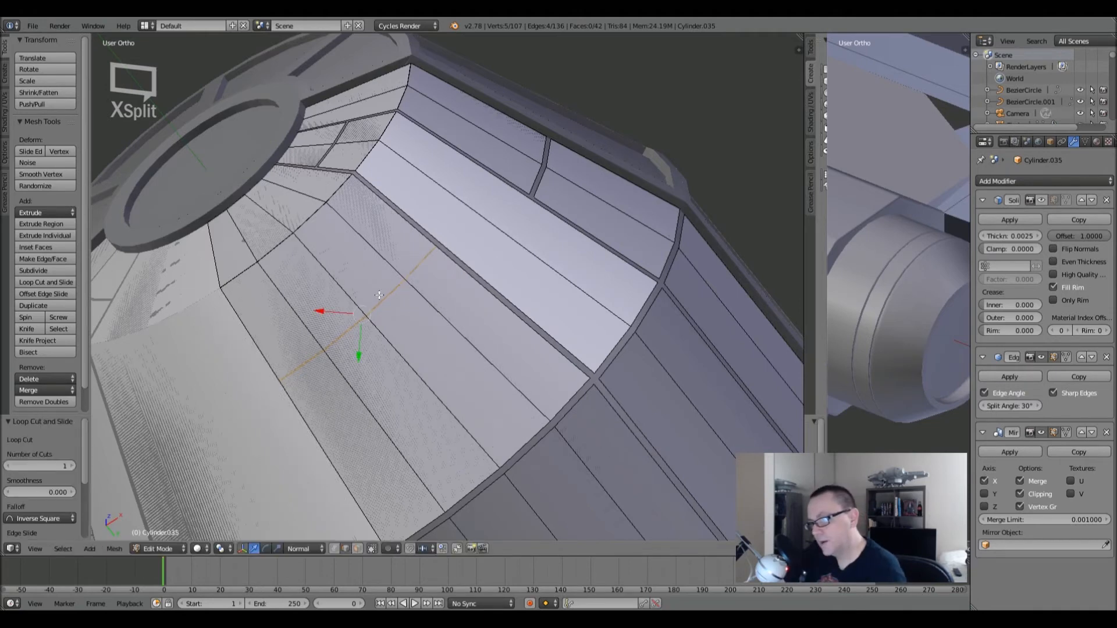
- Add a second crosswise loop cut on the wide bottom panel, slid close to the first as a thin strip, and switch to face selection
{"action": "key", "text": "ctrl+r"}
{"action": "left_click", "coordinate": [463, 300]}
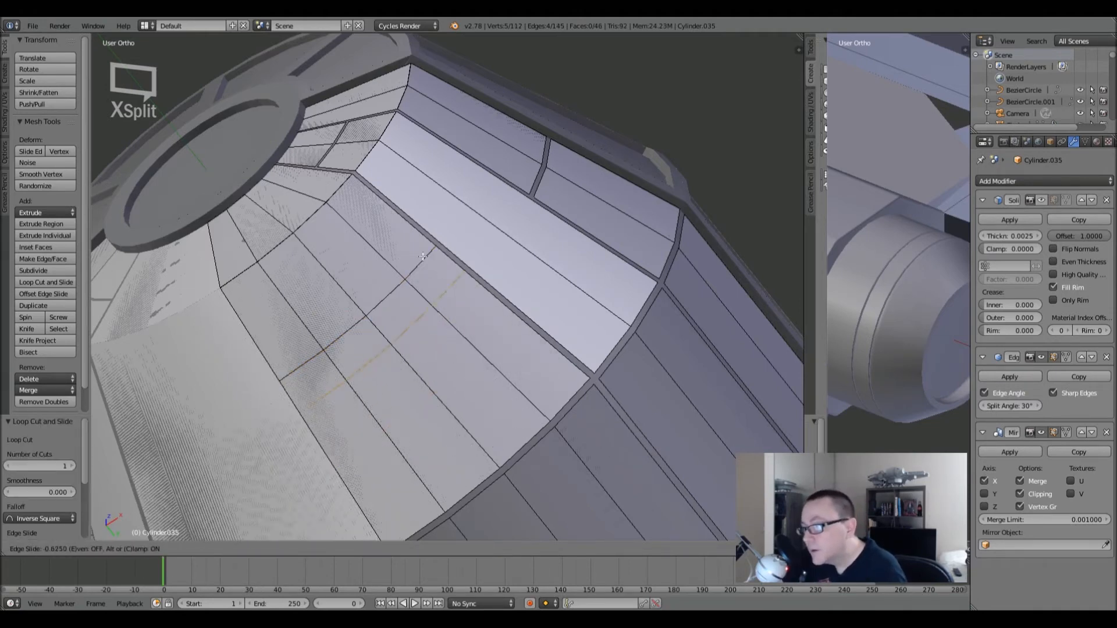
{"action": "left_click", "coordinate": [375, 176]}
{"action": "left_click", "coordinate": [357, 548]}
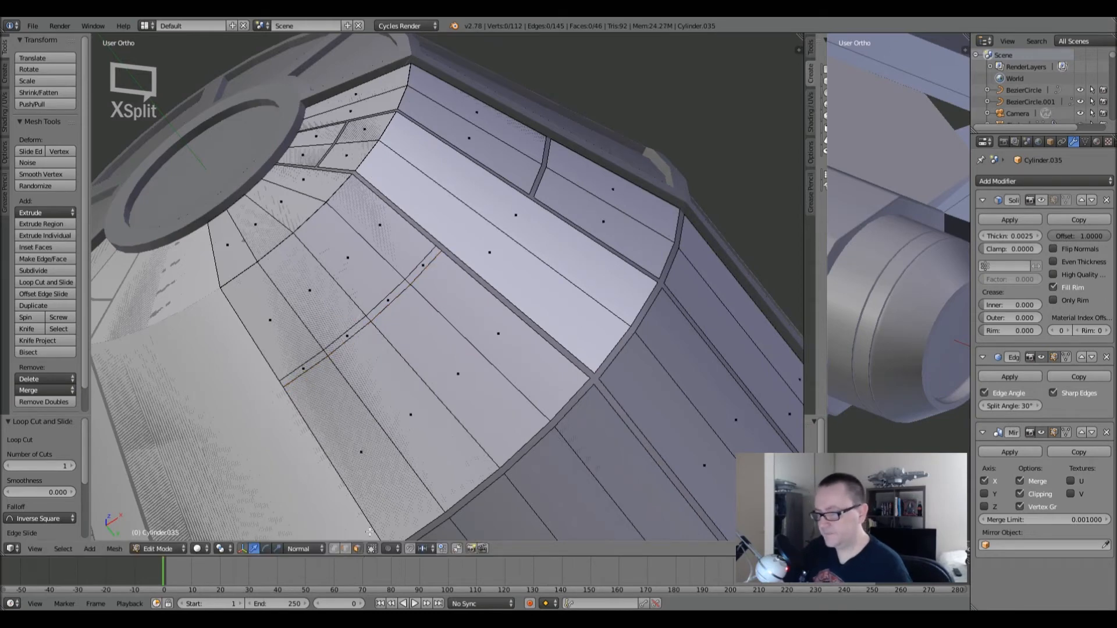
- Delete the thin crosswise strip of faces on the wide bottom panel to cut a panel gap, and return to Object Mode
{"action": "right_click", "coordinate": [373, 318], "text": "alt"}
{"action": "right_click", "coordinate": [370, 319], "text": "alt"}
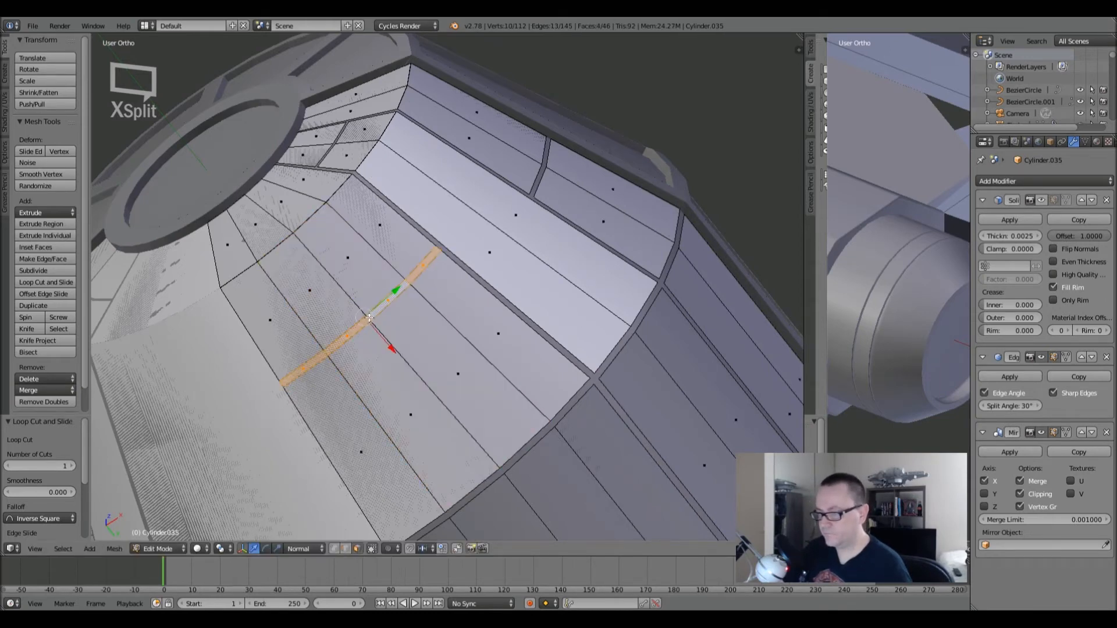
{"action": "key", "text": "x"}
{"action": "left_click", "coordinate": [370, 319]}
{"action": "key", "text": "Tab"}
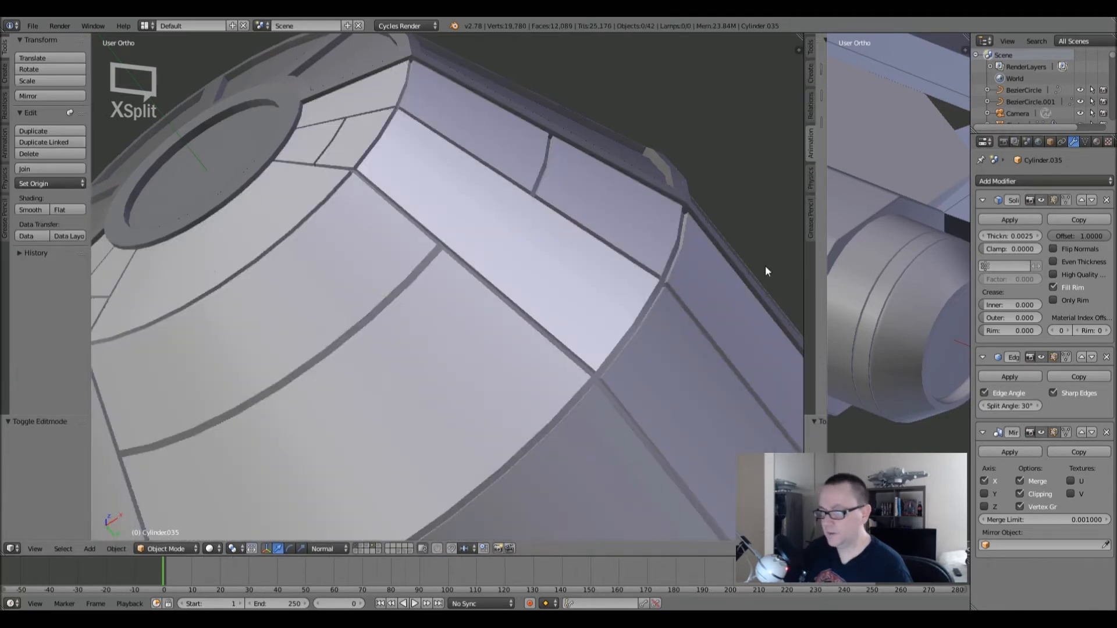
- Examine the panel gaps on the lower nose shell from underneath, from the side and as part of the whole ship
{"action": "scroll", "coordinate": [766, 266], "scroll_direction": "down", "scroll_amount": 5}
{"action": "middle_click_drag", "start_coordinate": [389, 259], "coordinate": [347, 369]}
{"action": "scroll", "coordinate": [382, 312], "scroll_direction": "up", "scroll_amount": 6}
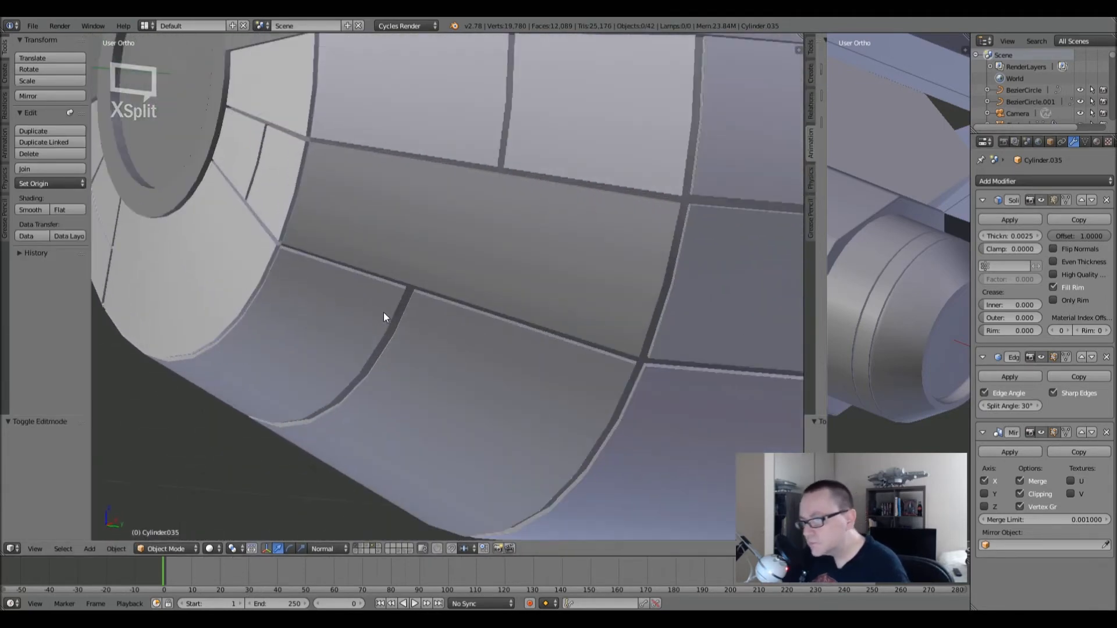
{"action": "scroll", "coordinate": [411, 308], "scroll_direction": "down", "scroll_amount": 5}
{"action": "middle_click_drag", "start_coordinate": [411, 308], "coordinate": [459, 241]}
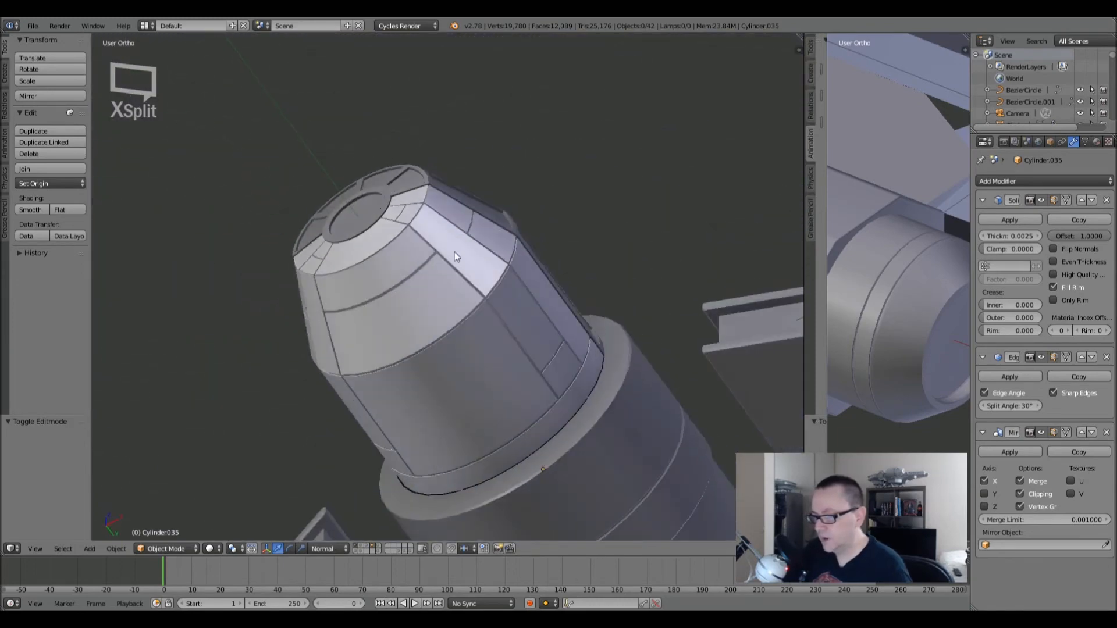
{"action": "middle_click_drag", "start_coordinate": [418, 310], "coordinate": [413, 436]}
{"action": "scroll", "coordinate": [423, 358], "scroll_direction": "down", "scroll_amount": 5}
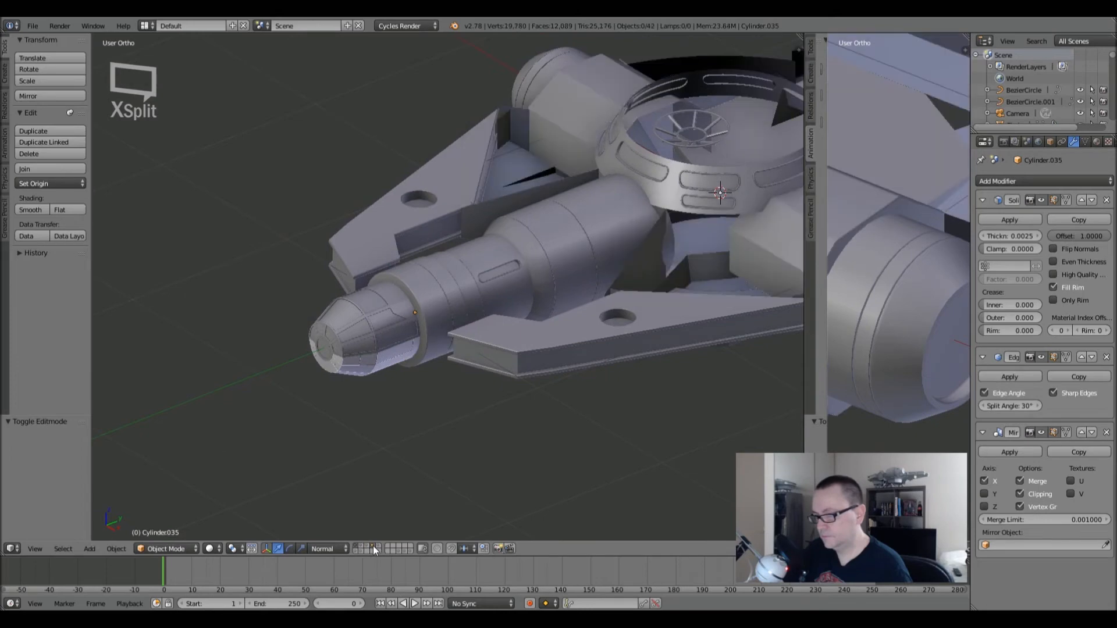
- Make the other ship layers visible, including the hull plating, window ring, top disc with gun, and the camera and lamp
{"action": "left_click", "coordinate": [365, 547], "text": "shift"}
{"action": "left_click", "coordinate": [378, 549], "text": "shift"}
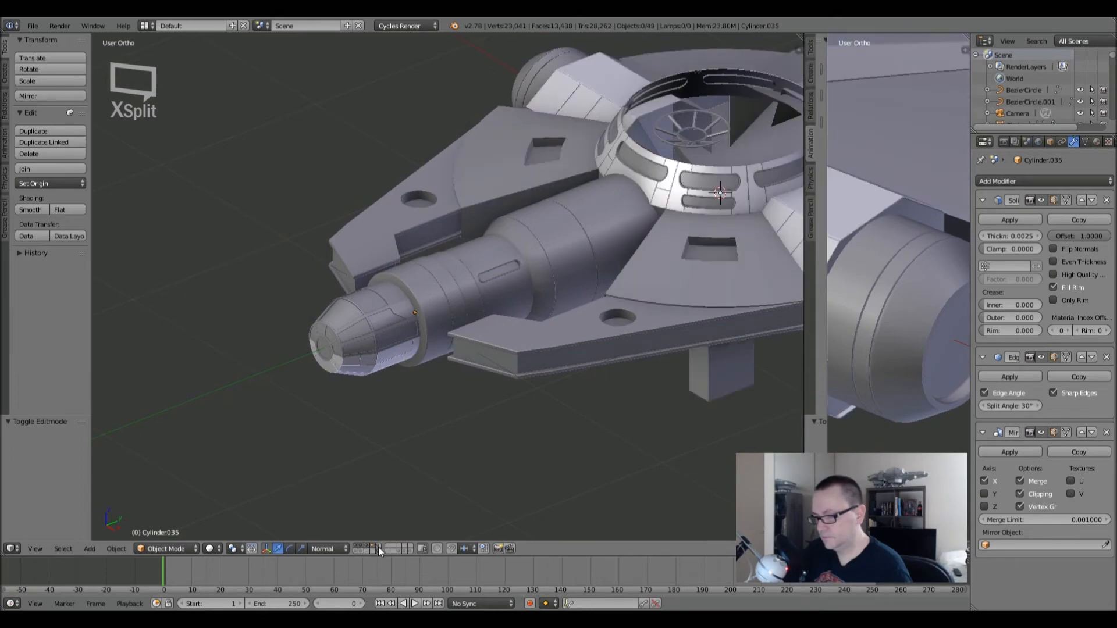
{"action": "left_click", "coordinate": [378, 545], "text": "shift"}
{"action": "middle_click_drag", "start_coordinate": [511, 397], "coordinate": [414, 400], "text": "shift"}
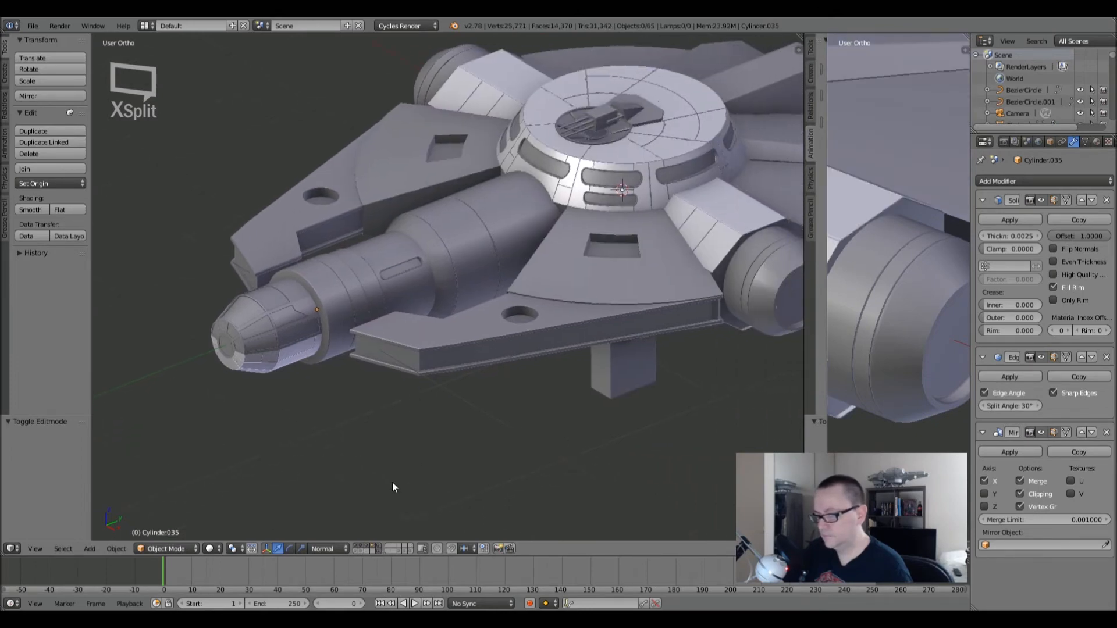
{"action": "left_click", "coordinate": [367, 549], "text": "shift"}
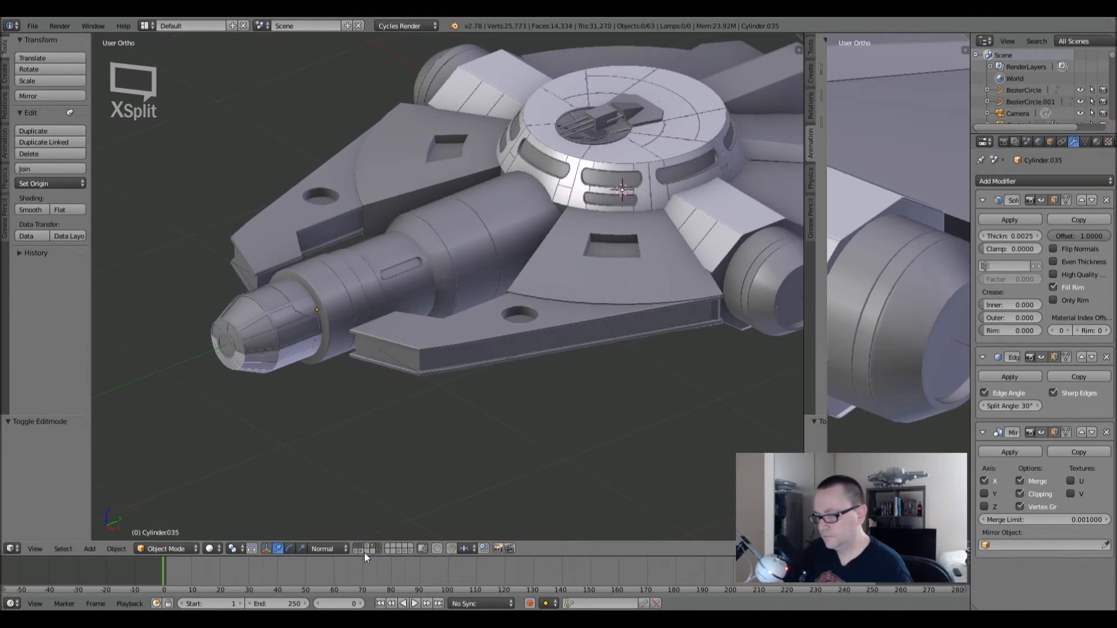
{"action": "left_click", "coordinate": [362, 550], "text": "shift"}
{"action": "mouse_move", "coordinate": [484, 378]}
{"action": "middle_mouse_down"}
{"action": "mouse_move", "coordinate": [422, 345]}
{"action": "mouse_move", "coordinate": [448, 315]}
{"action": "mouse_move", "coordinate": [470, 325]}
{"action": "mouse_move", "coordinate": [440, 379]}
{"action": "mouse_move", "coordinate": [468, 380]}
{"action": "middle_mouse_up"}
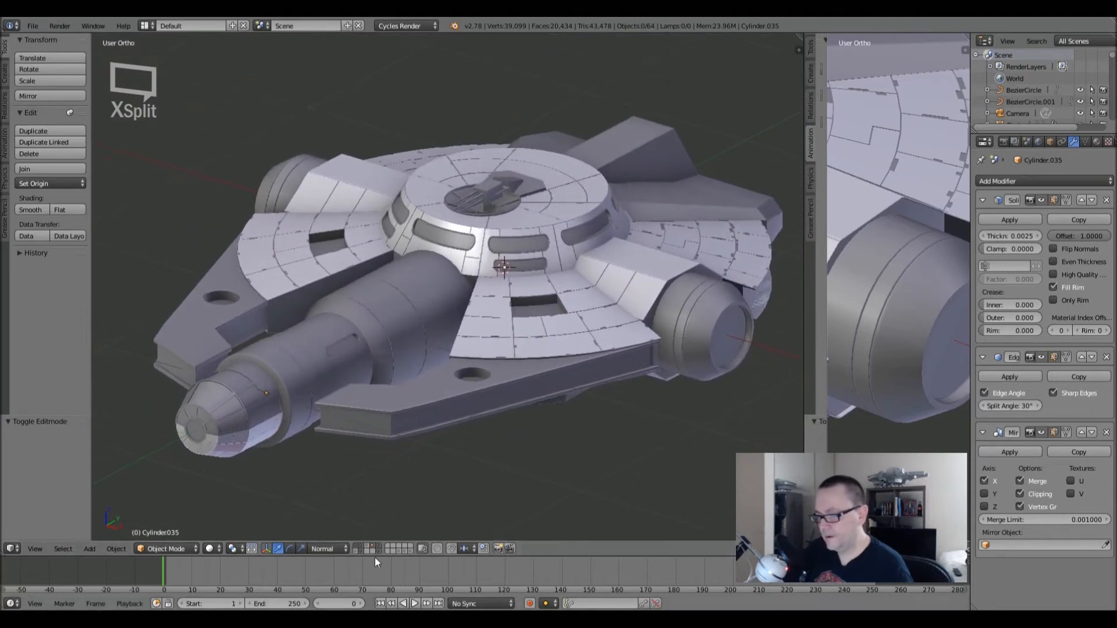
{"action": "left_click", "coordinate": [357, 551], "text": "shift"}
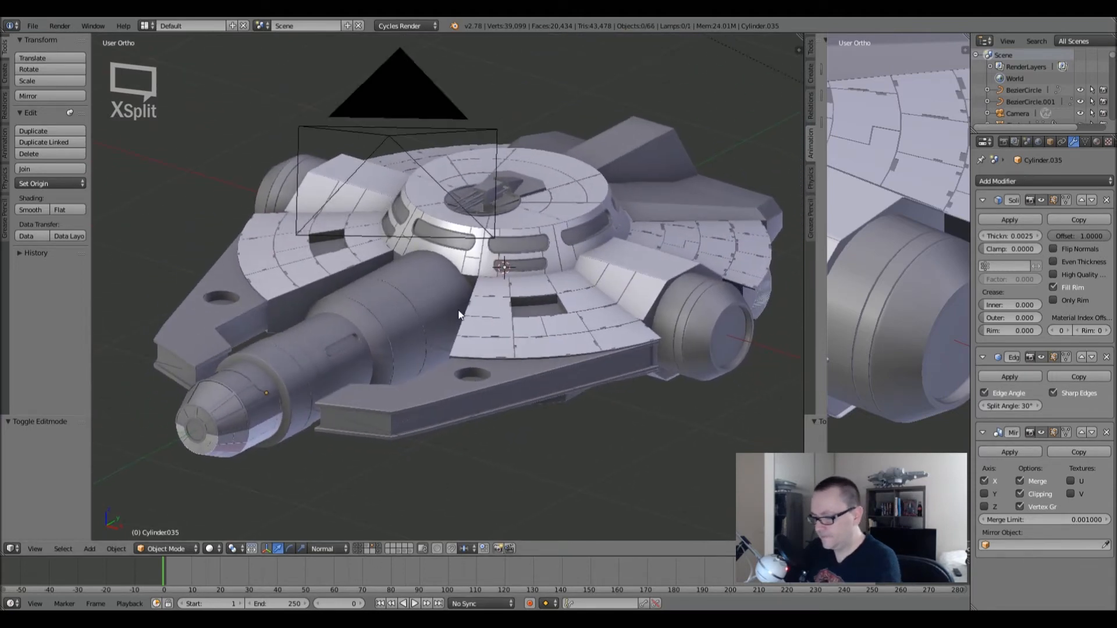
- Preview the ship in Rendered viewport shading, examine the nose plating from above, the side and underneath, and return to solid shading
{"action": "left_click", "coordinate": [214, 548]}
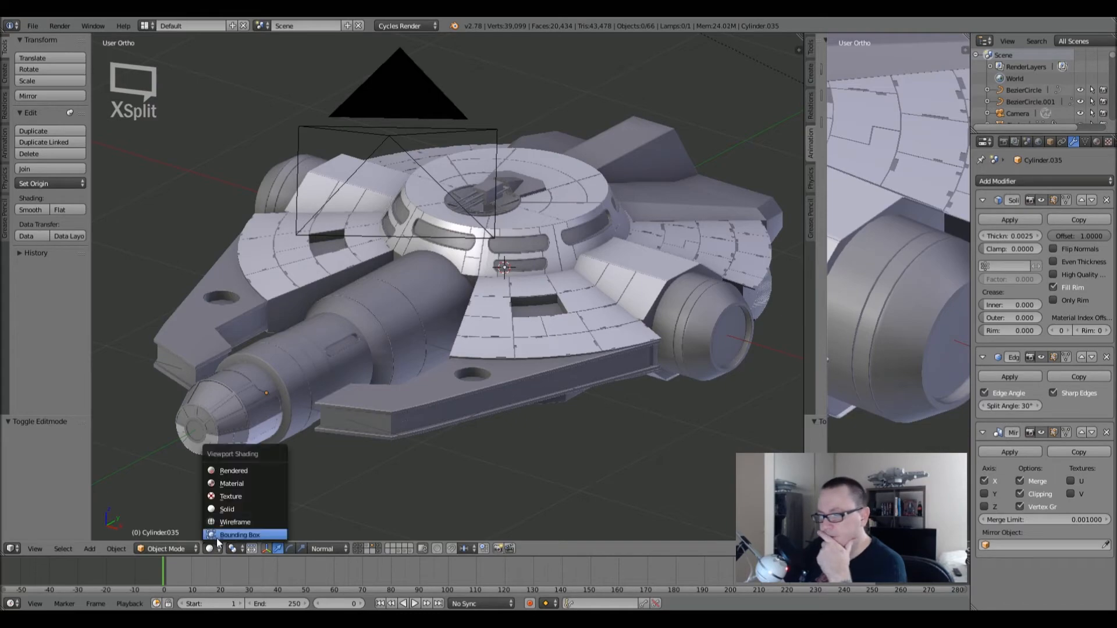
{"action": "left_click", "coordinate": [231, 469]}
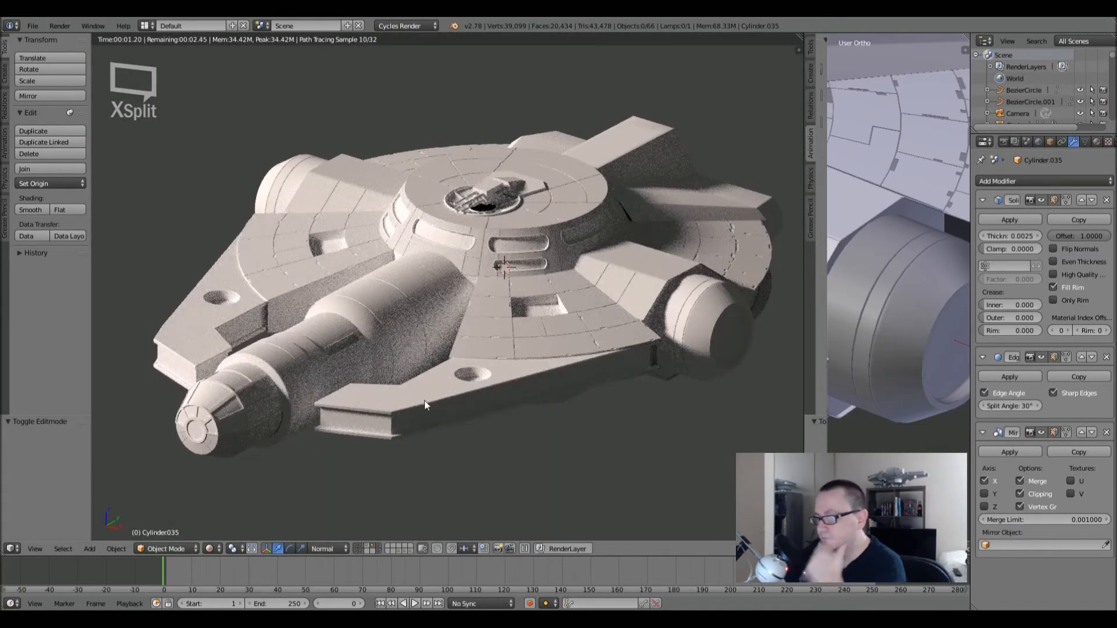
{"action": "middle_click_drag", "start_coordinate": [502, 380], "coordinate": [472, 327]}
{"action": "middle_click_drag", "start_coordinate": [284, 430], "coordinate": [355, 451]}
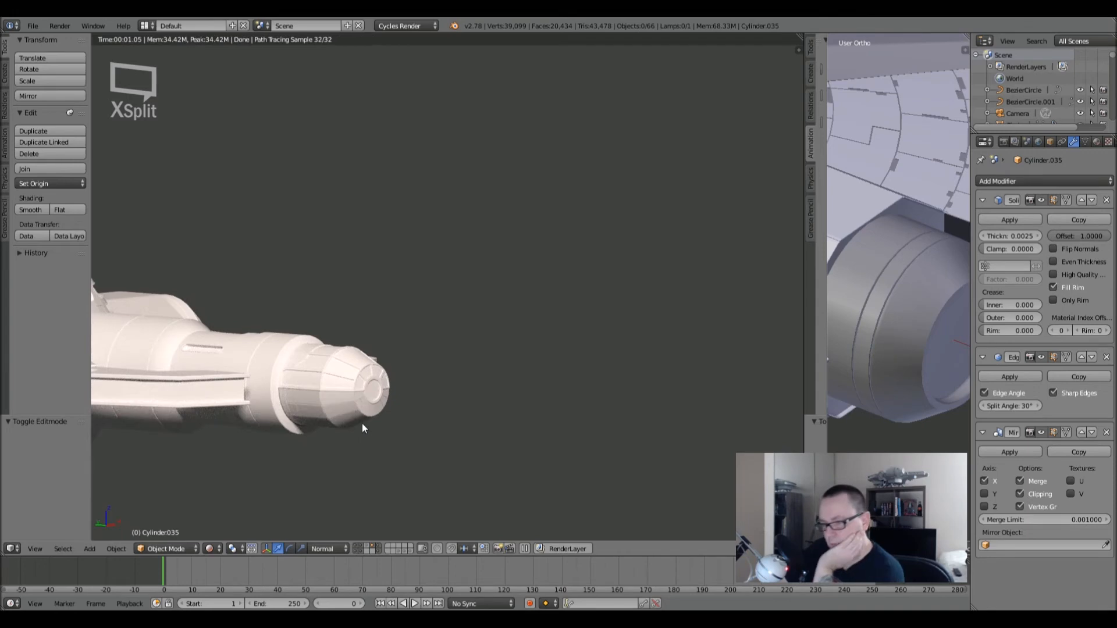
{"action": "scroll", "coordinate": [366, 422], "scroll_direction": "up", "scroll_amount": 3}
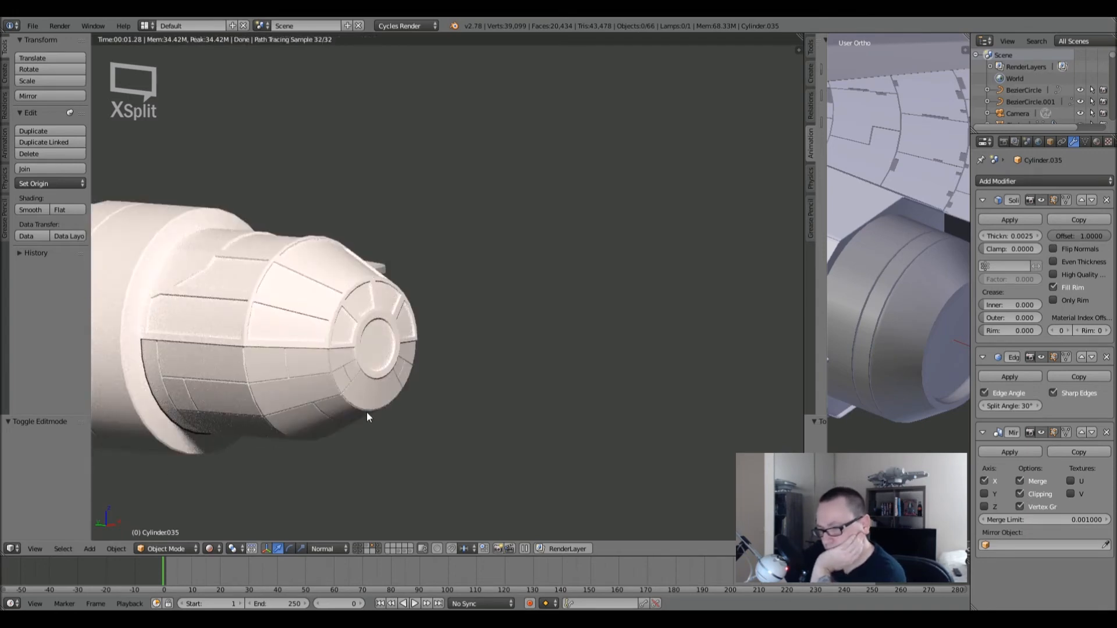
{"action": "middle_click_drag", "start_coordinate": [375, 432], "coordinate": [390, 363]}
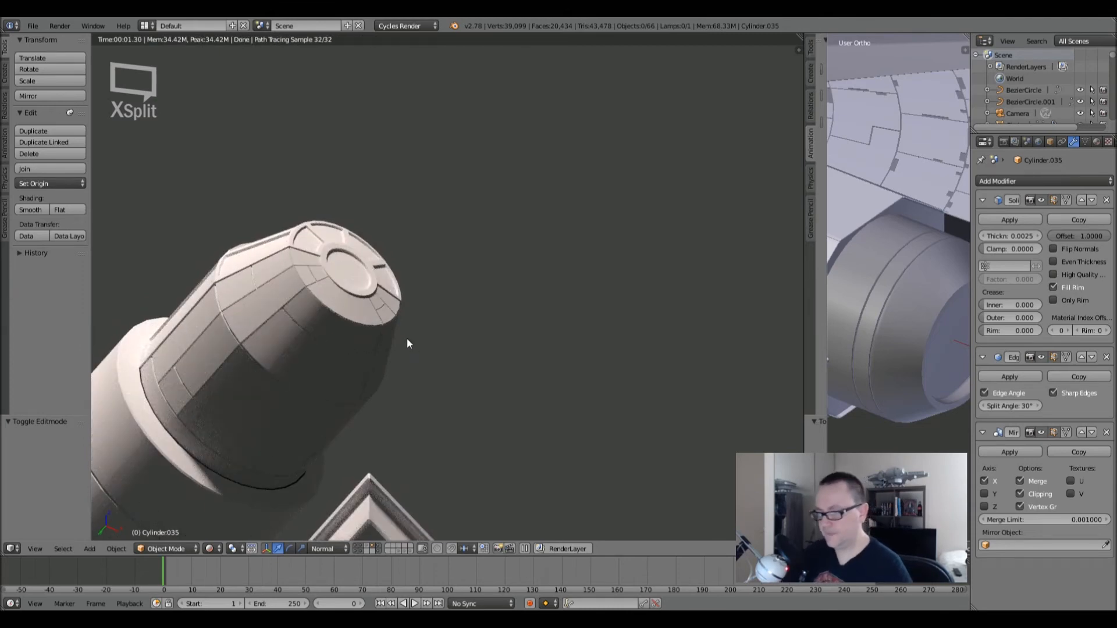
{"action": "scroll", "coordinate": [406, 337], "scroll_direction": "down", "scroll_amount": 5}
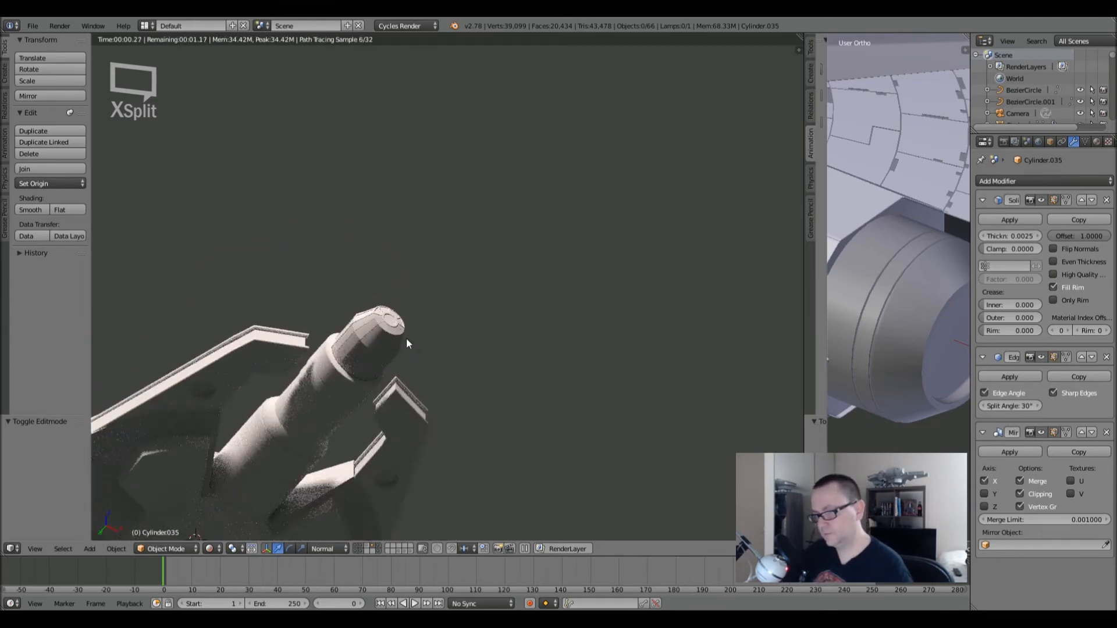
{"action": "middle_click_drag", "start_coordinate": [389, 316], "coordinate": [386, 385]}
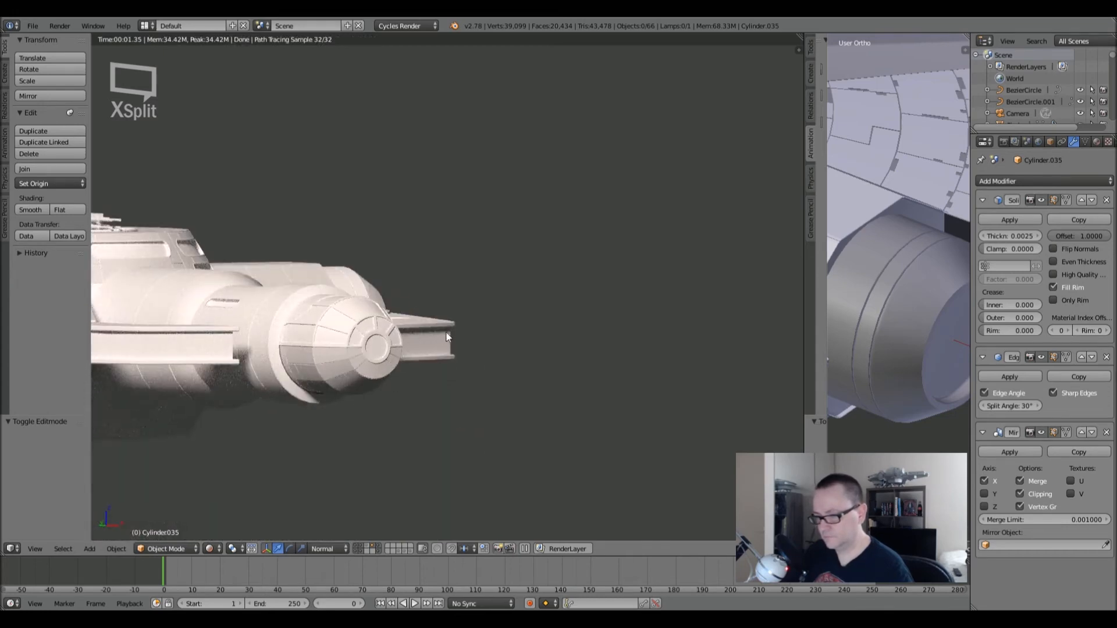
{"action": "middle_click_drag", "start_coordinate": [447, 336], "coordinate": [399, 312]}
{"action": "scroll", "coordinate": [407, 322], "scroll_direction": "up", "scroll_amount": 4}
{"action": "scroll", "coordinate": [349, 326], "scroll_direction": "down", "scroll_amount": 4}
{"action": "scroll", "coordinate": [442, 314], "scroll_direction": "up", "scroll_amount": 4}
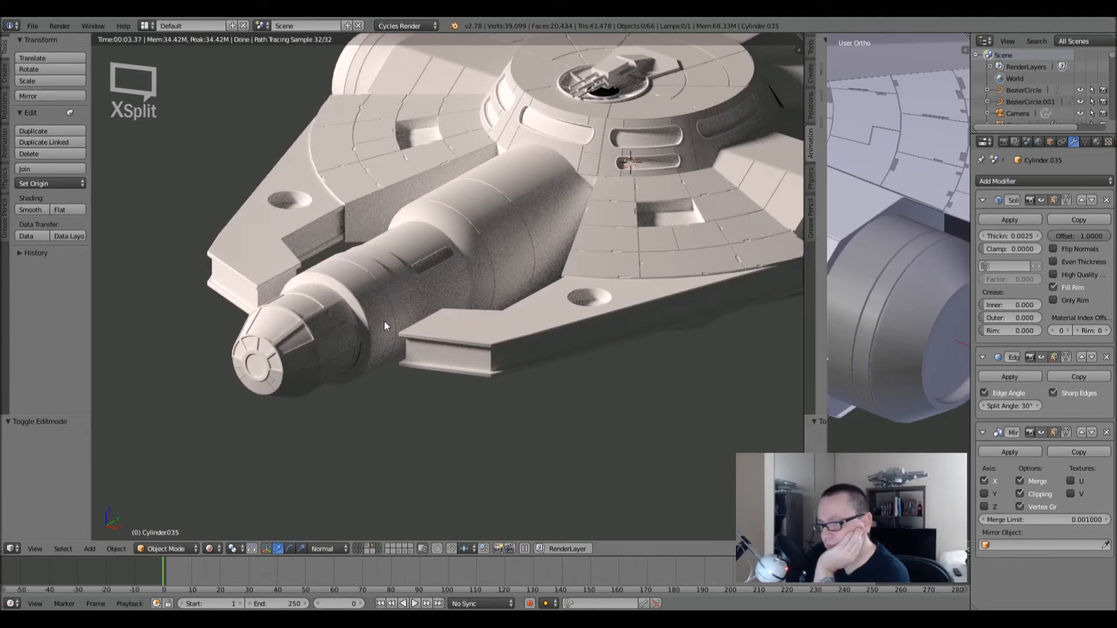
{"action": "scroll", "coordinate": [377, 323], "scroll_direction": "up", "scroll_amount": 5}
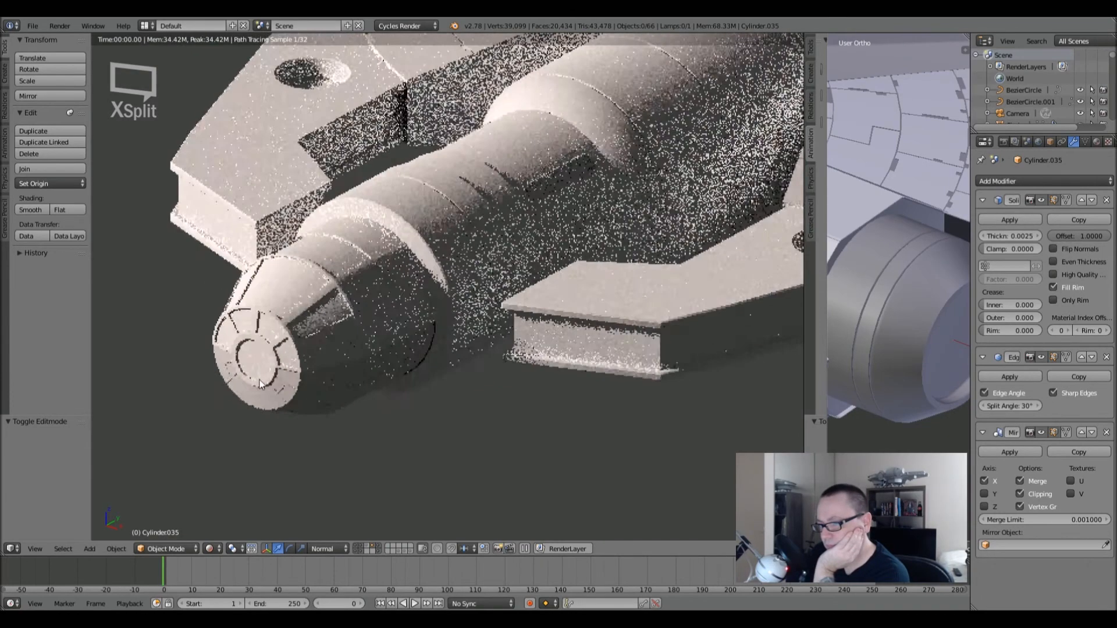
{"action": "middle_click_drag", "start_coordinate": [260, 385], "coordinate": [240, 327]}
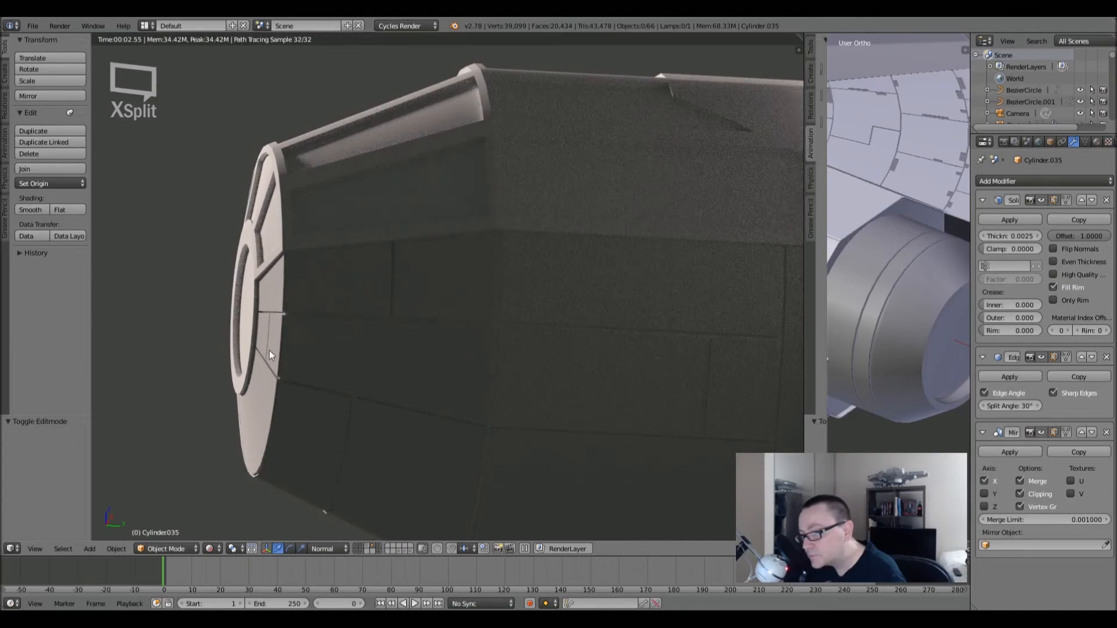
{"action": "mouse_move", "coordinate": [269, 350]}
{"action": "middle_mouse_down"}
{"action": "mouse_move", "coordinate": [322, 329]}
{"action": "mouse_move", "coordinate": [438, 391]}
{"action": "mouse_move", "coordinate": [423, 330]}
{"action": "mouse_move", "coordinate": [370, 314]}
{"action": "middle_mouse_up"}
{"action": "scroll", "coordinate": [322, 330], "scroll_direction": "down", "scroll_amount": 5}
{"action": "key", "text": "z"}
{"action": "key", "text": "z"}
- Open the collar ring behind the nose in Edit Mode, examine its mesh and return to Object Mode
{"action": "right_click", "coordinate": [423, 330]}
{"action": "key", "text": "Tab"}
{"action": "scroll", "coordinate": [372, 314], "scroll_direction": "up", "scroll_amount": 8}
{"action": "middle_click_drag", "start_coordinate": [523, 325], "coordinate": [501, 250], "text": "shift"}
{"action": "scroll", "coordinate": [465, 254], "scroll_direction": "down", "scroll_amount": 5}
{"action": "scroll", "coordinate": [499, 248], "scroll_direction": "down", "scroll_amount": 4}
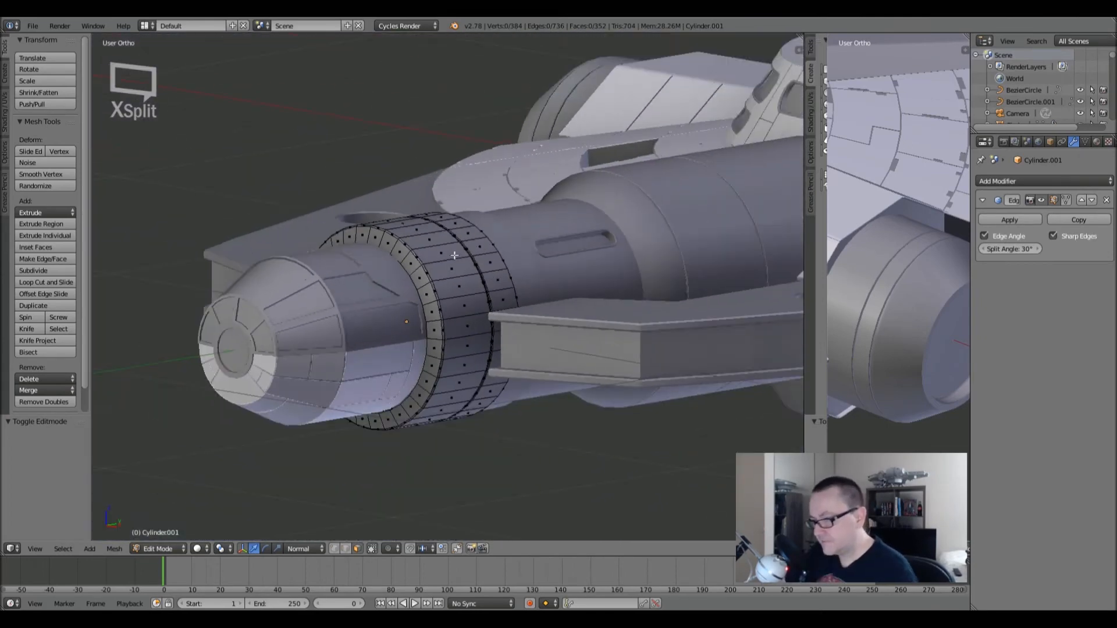
{"action": "middle_click_drag", "start_coordinate": [454, 255], "coordinate": [486, 299]}
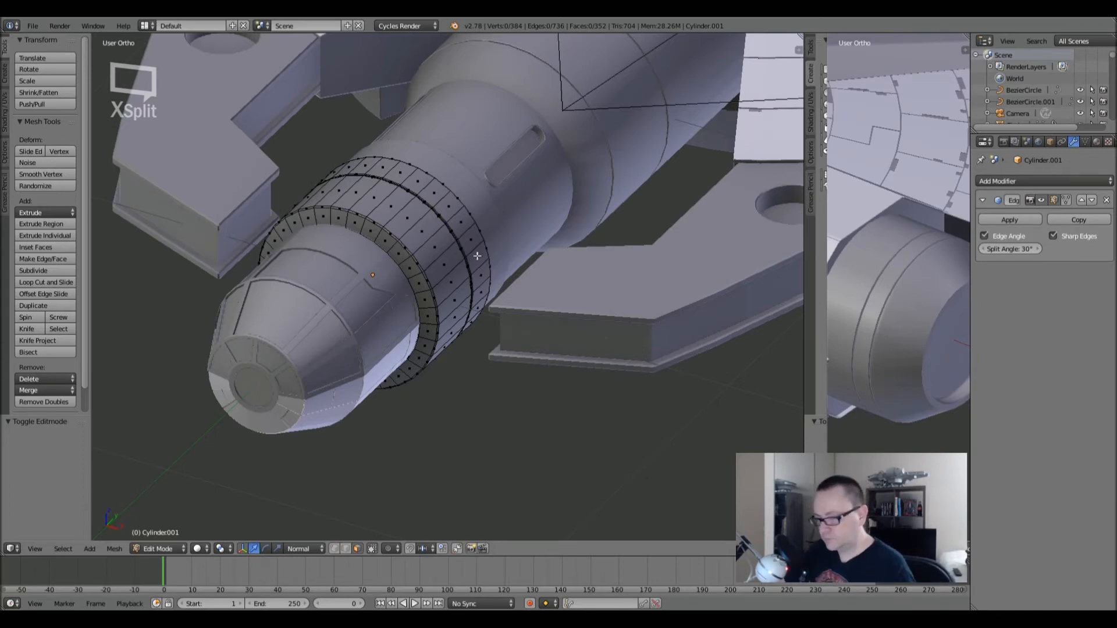
{"action": "middle_click_drag", "start_coordinate": [477, 256], "coordinate": [475, 296], "text": "shift"}
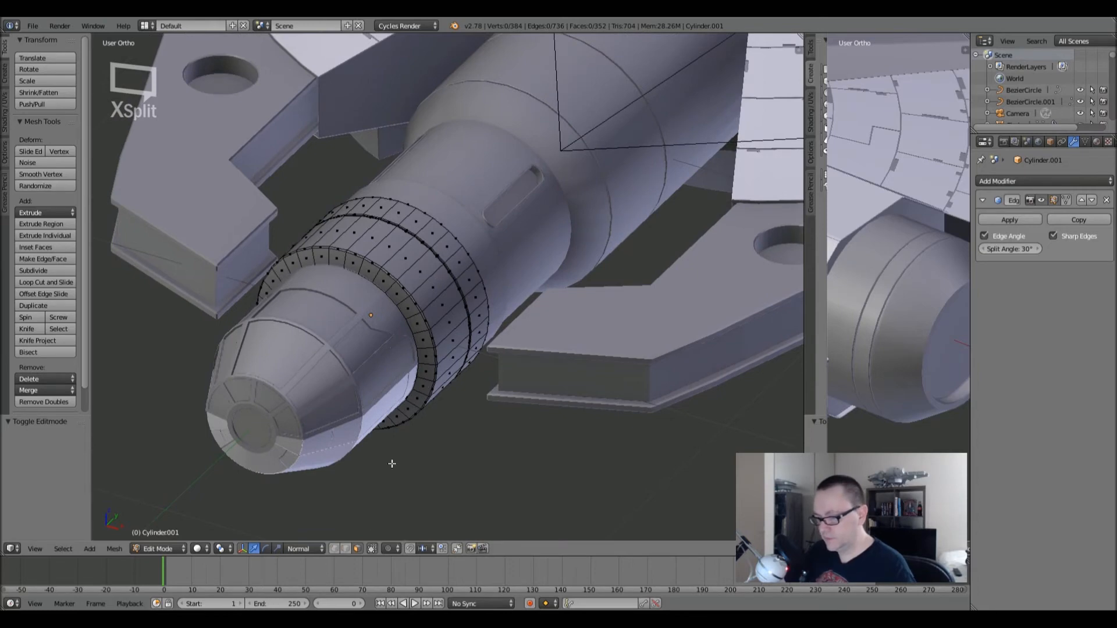
{"action": "key", "text": "Tab"}
- Isolate the lower nose shell's layer, move the shell to layer 1, and show layer 1 with nothing selected
{"action": "left_click", "coordinate": [376, 546]}
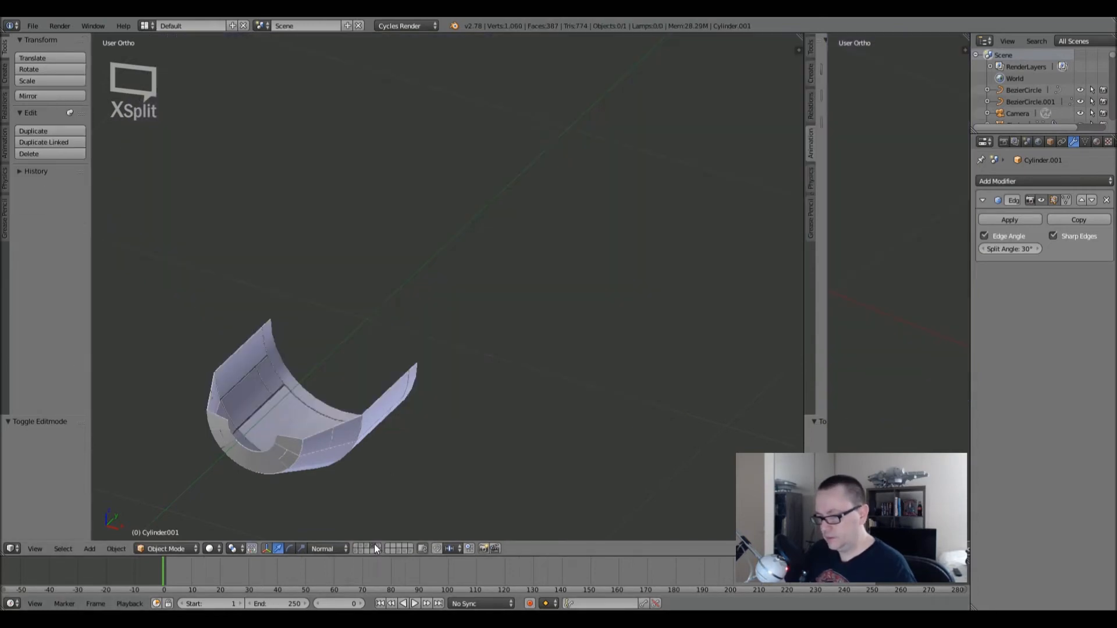
{"action": "key", "text": "a"}
{"action": "key", "text": "m"}
{"action": "key", "text": "1"}
{"action": "key", "text": "Return"}
{"action": "key", "text": "1"}
{"action": "key", "text": "a"}
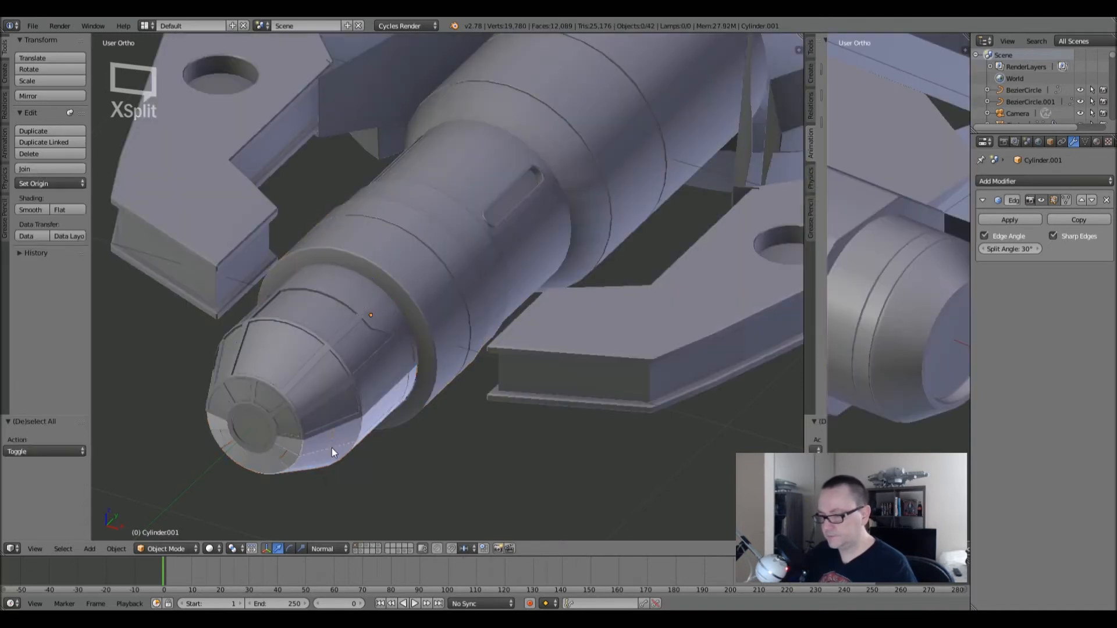
- Isolate the layer holding the top disc plating and gun, and move all of its objects to layer 1
{"action": "left_click", "coordinate": [380, 548]}
{"action": "key", "text": "Home"}
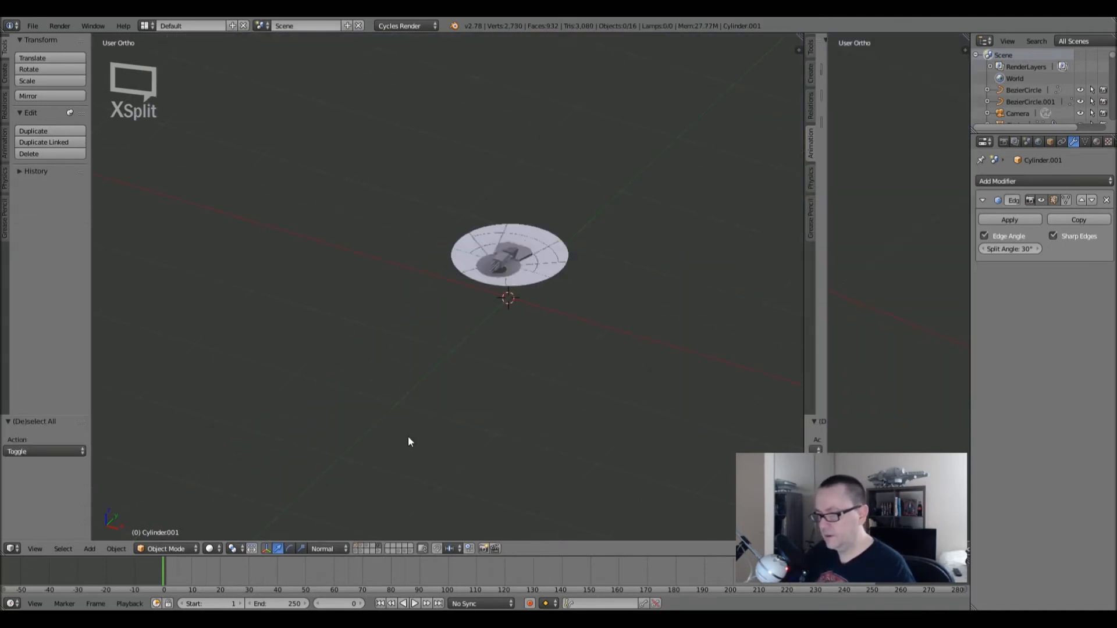
{"action": "key", "text": "a"}
{"action": "key", "text": "a"}
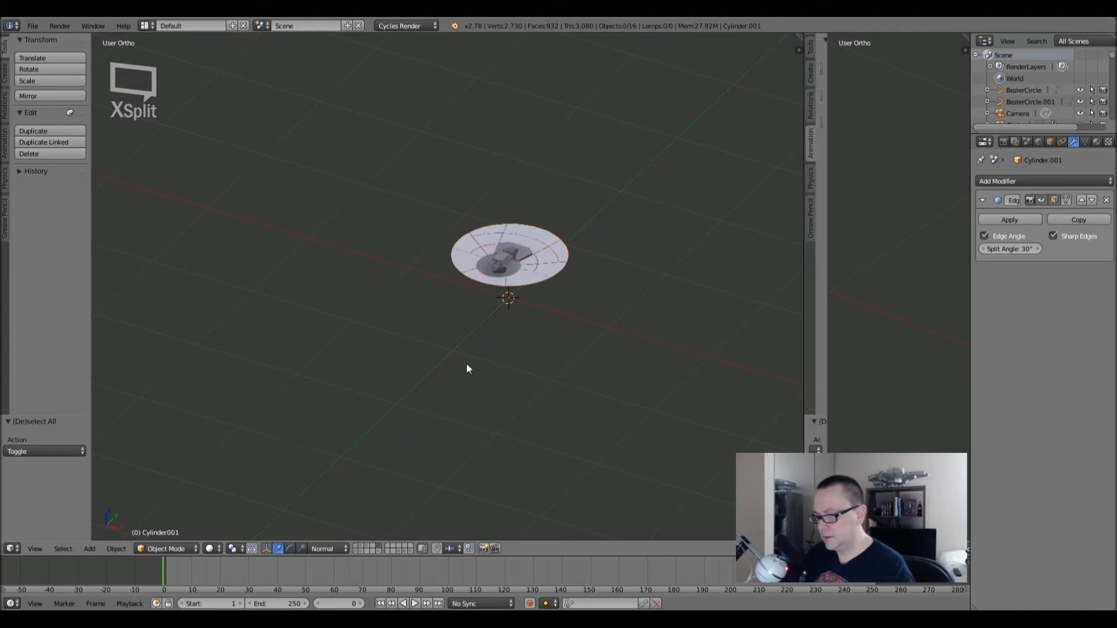
{"action": "left_click", "coordinate": [357, 546]}
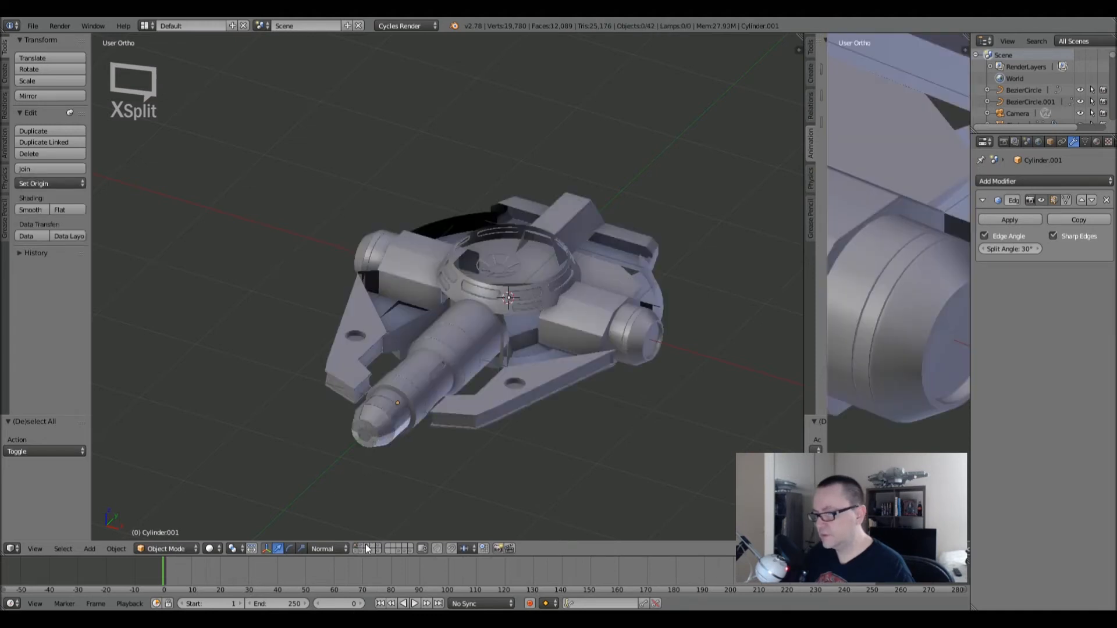
{"action": "left_click", "coordinate": [378, 548]}
{"action": "key", "text": "a"}
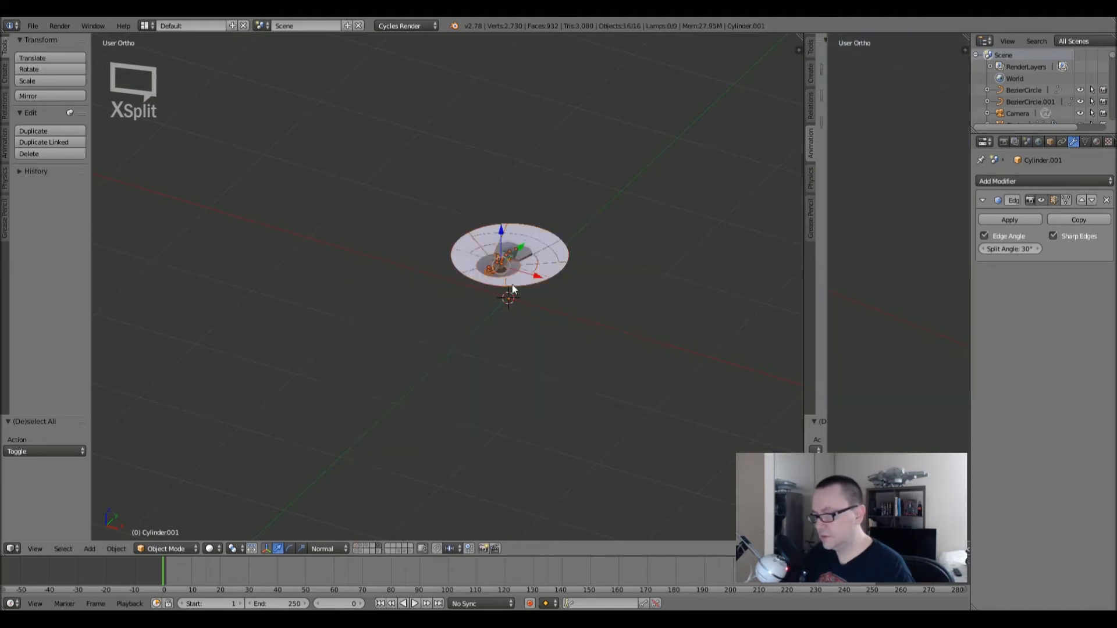
{"action": "key", "text": "m"}
{"action": "key", "text": "1"}
{"action": "key", "text": "Return"}
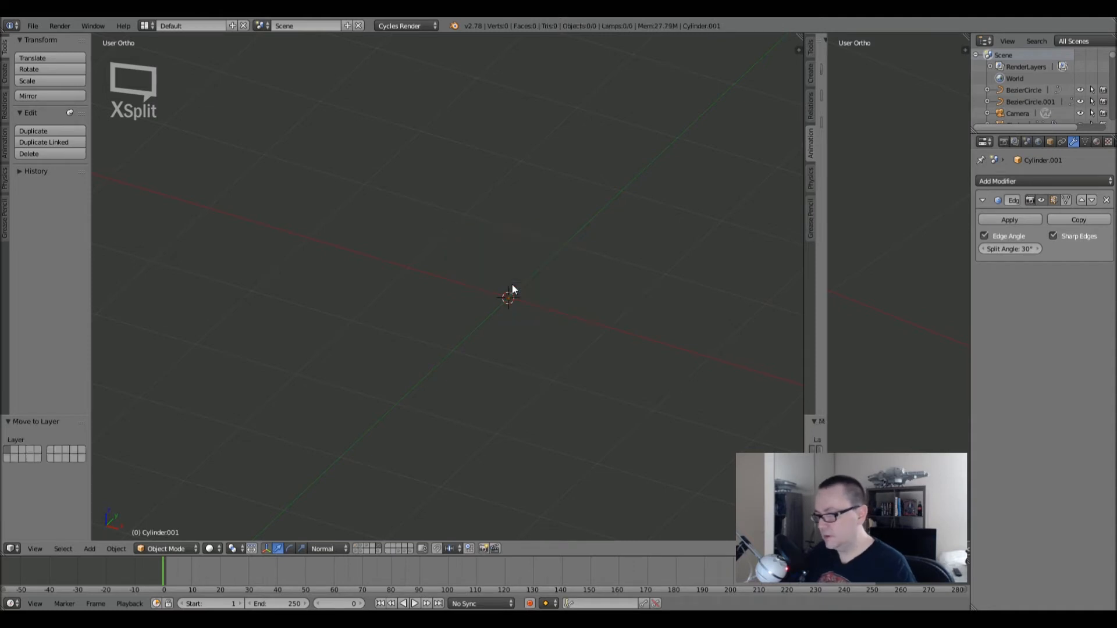
- Isolate the window ring's layer, move the ring to layer 1, and show layer 1 with everything deselected
{"action": "left_click", "coordinate": [377, 549]}
{"action": "key", "text": "a"}
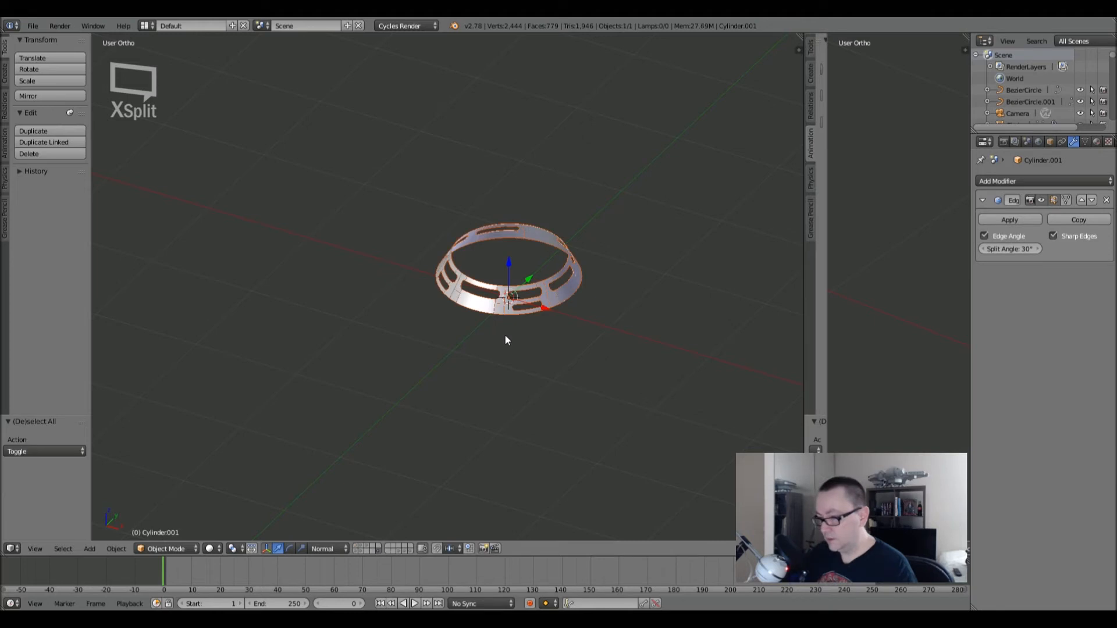
{"action": "key", "text": "m"}
{"action": "key", "text": "2"}
{"action": "key", "text": "2"}
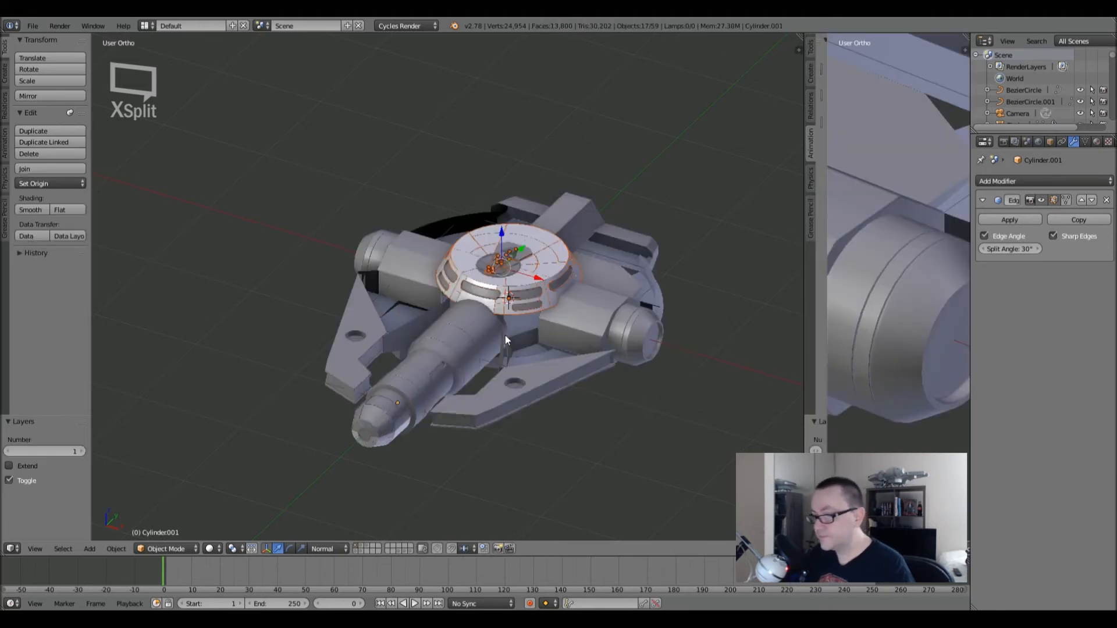
{"action": "key", "text": "a"}
- Make the remaining hull layers visible alongside layer 1, including the detailed plating on the saucer sections
{"action": "middle_click_drag", "start_coordinate": [513, 313], "coordinate": [540, 301]}
{"action": "scroll", "coordinate": [525, 333], "scroll_direction": "up", "scroll_amount": 5}
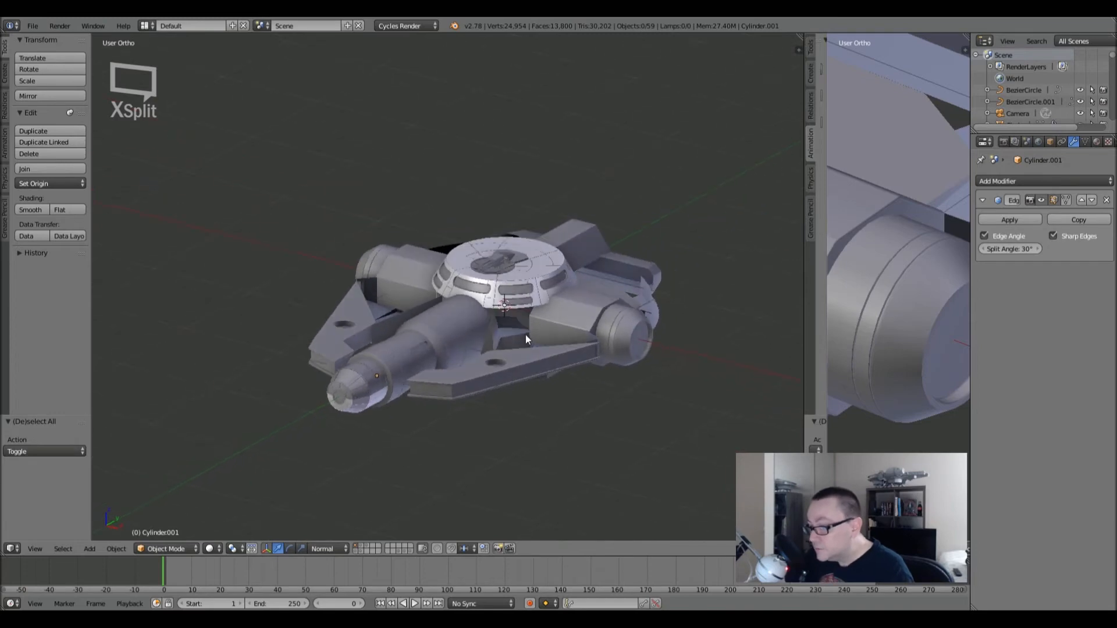
{"action": "left_click", "coordinate": [363, 549], "text": "shift"}
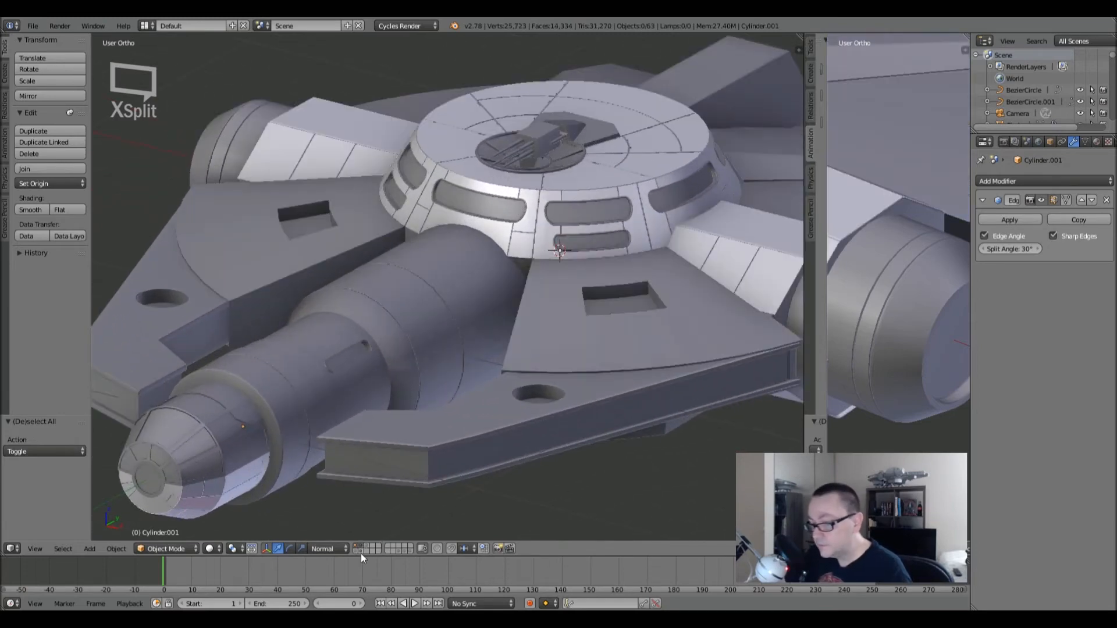
{"action": "left_click", "coordinate": [361, 553], "text": "shift"}
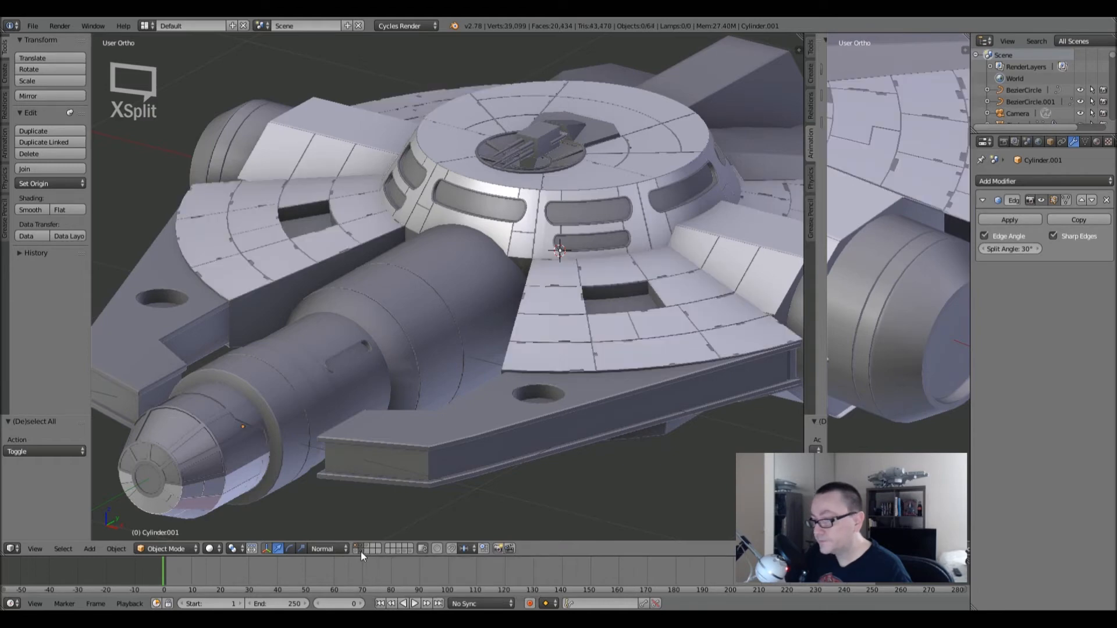
- Examine which separate cylinder sections make up the stepped front barrel
{"action": "right_click", "coordinate": [281, 399]}
{"action": "mouse_move", "coordinate": [281, 399]}
{"action": "middle_mouse_down"}
{"action": "mouse_move", "coordinate": [332, 371]}
{"action": "mouse_move", "coordinate": [287, 386]}
{"action": "middle_mouse_up"}
{"action": "right_click", "coordinate": [344, 350]}
{"action": "scroll", "coordinate": [327, 368], "scroll_direction": "up", "scroll_amount": 4}
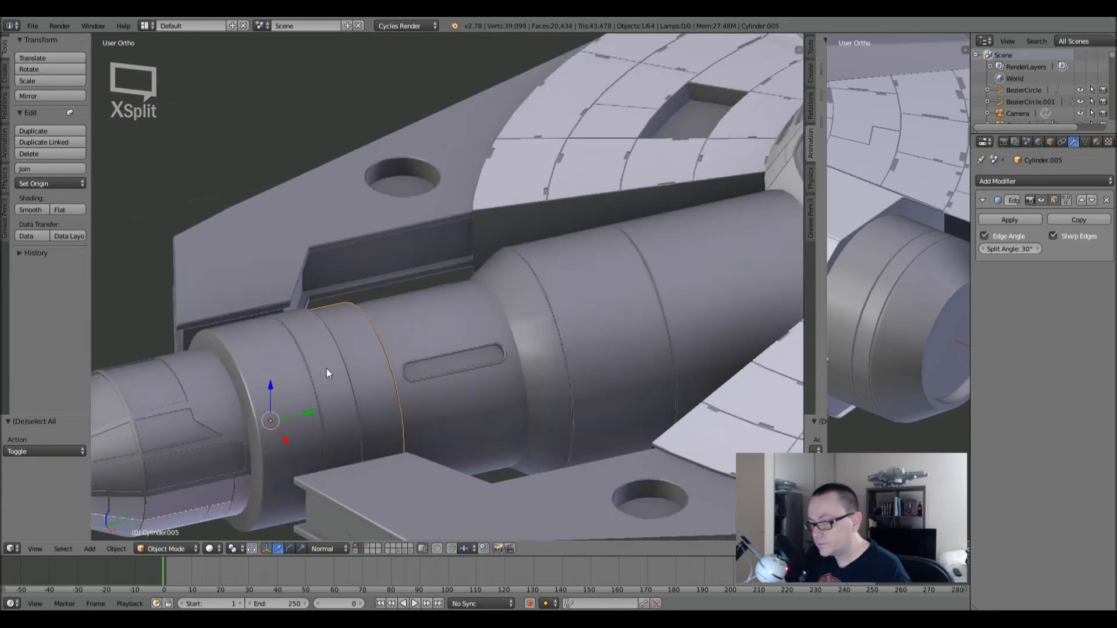
{"action": "right_click", "coordinate": [317, 381]}
{"action": "middle_click_drag", "start_coordinate": [303, 394], "coordinate": [331, 326], "text": "shift"}
{"action": "right_click", "coordinate": [297, 335]}
{"action": "key", "text": "g"}
{"action": "key", "text": "Escape"}
- Select four cylinder sections of the front barrel together, from the front ring to the large rear cylinder
{"action": "right_click", "coordinate": [309, 329]}
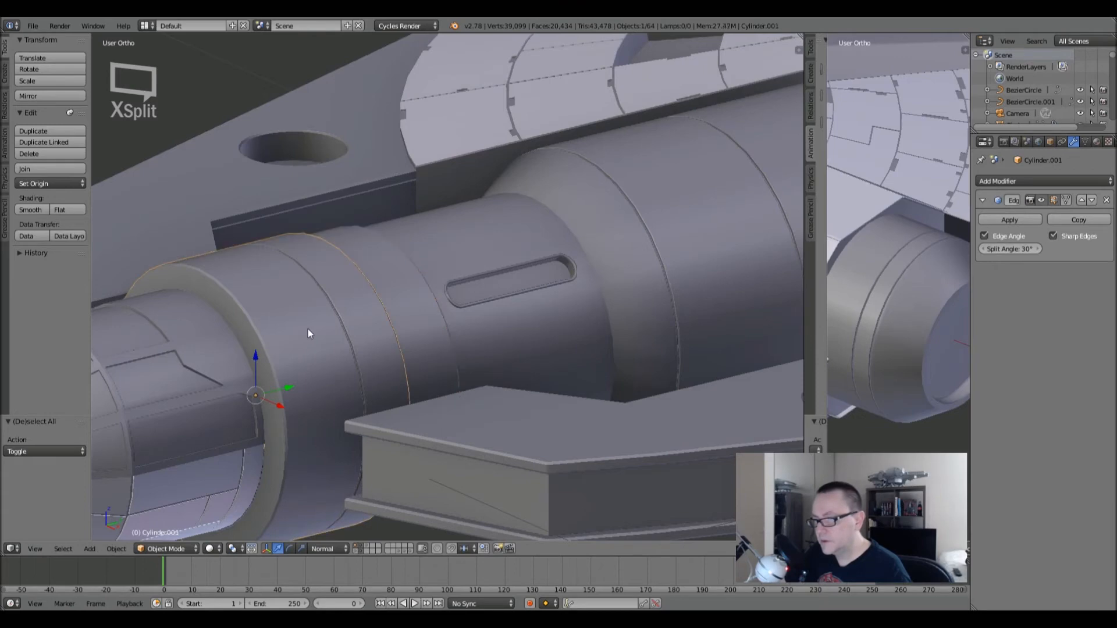
{"action": "key", "text": "g"}
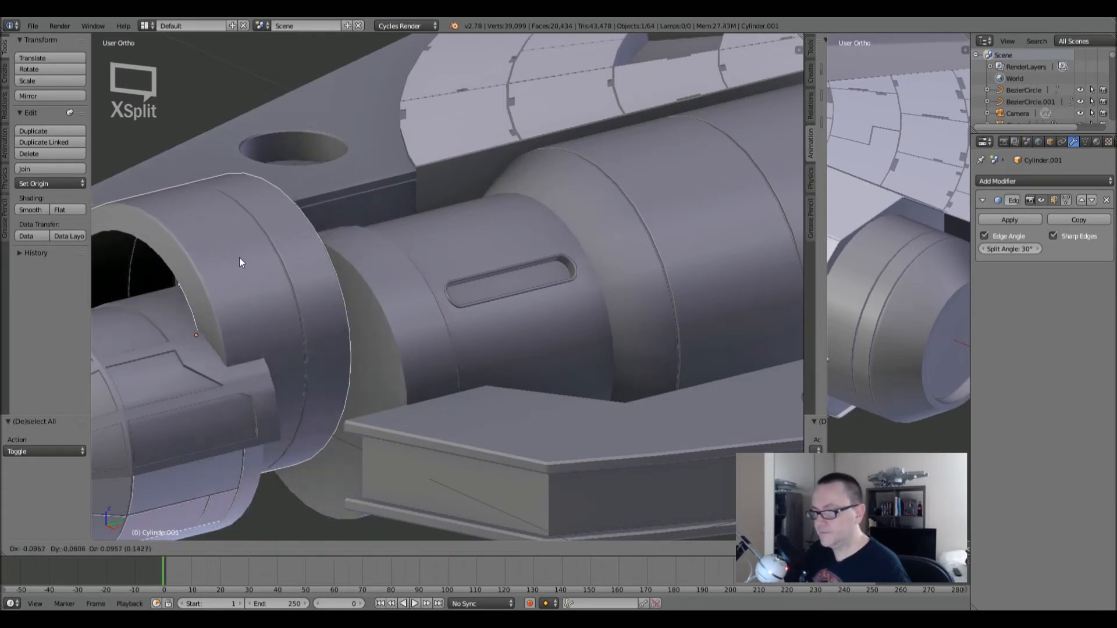
{"action": "key", "text": "Escape"}
{"action": "right_click", "coordinate": [397, 278], "text": "shift"}
{"action": "key", "text": "g"}
{"action": "key", "text": "Escape"}
{"action": "right_click", "coordinate": [389, 292], "text": "shift"}
{"action": "scroll", "coordinate": [389, 292], "scroll_direction": "down", "scroll_amount": 4}
{"action": "mouse_move", "coordinate": [390, 291]}
{"action": "middle_mouse_down"}
{"action": "mouse_move", "coordinate": [395, 282]}
{"action": "mouse_move", "coordinate": [403, 307]}
{"action": "middle_mouse_up"}
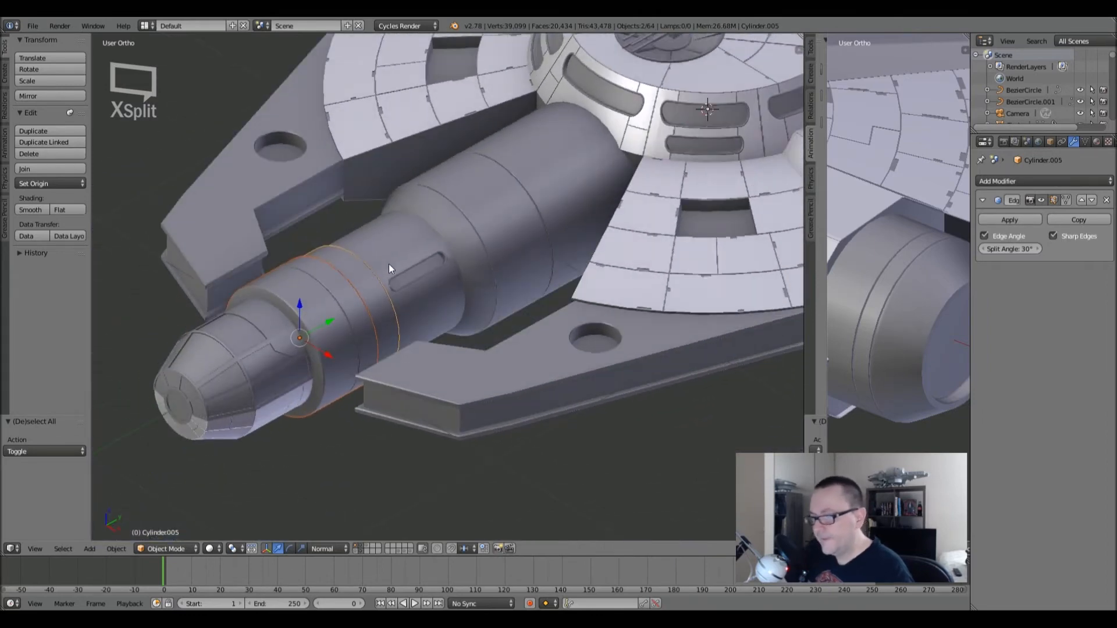
{"action": "right_click", "coordinate": [376, 256], "text": "shift"}
{"action": "right_click", "coordinate": [452, 192], "text": "shift"}
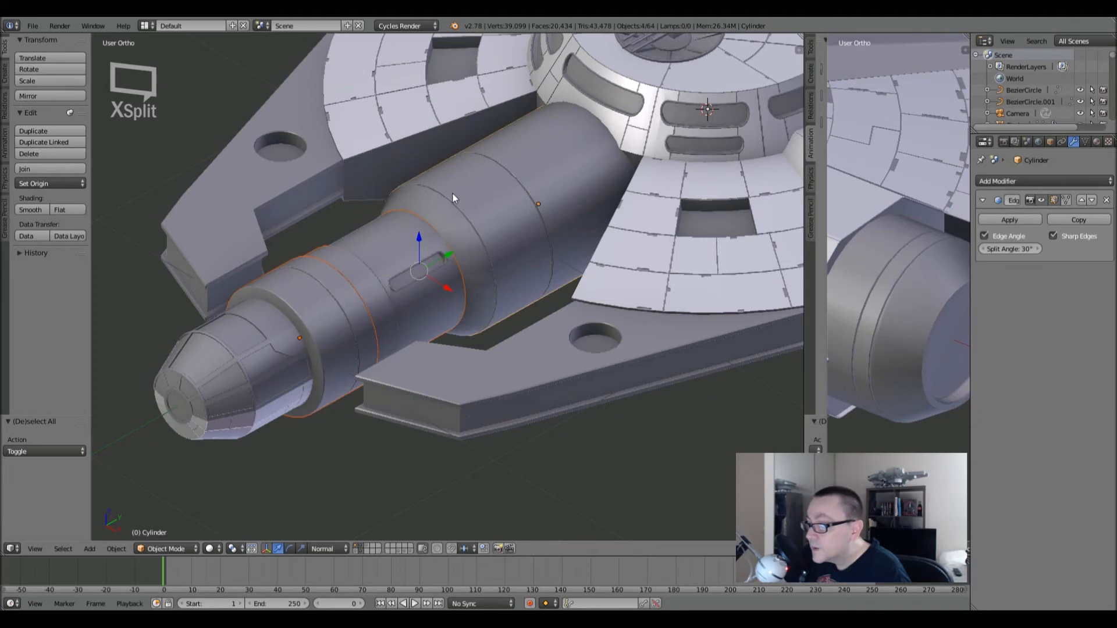
- Try to move the four selected barrel sections to layer 5
{"action": "key", "text": "m"}
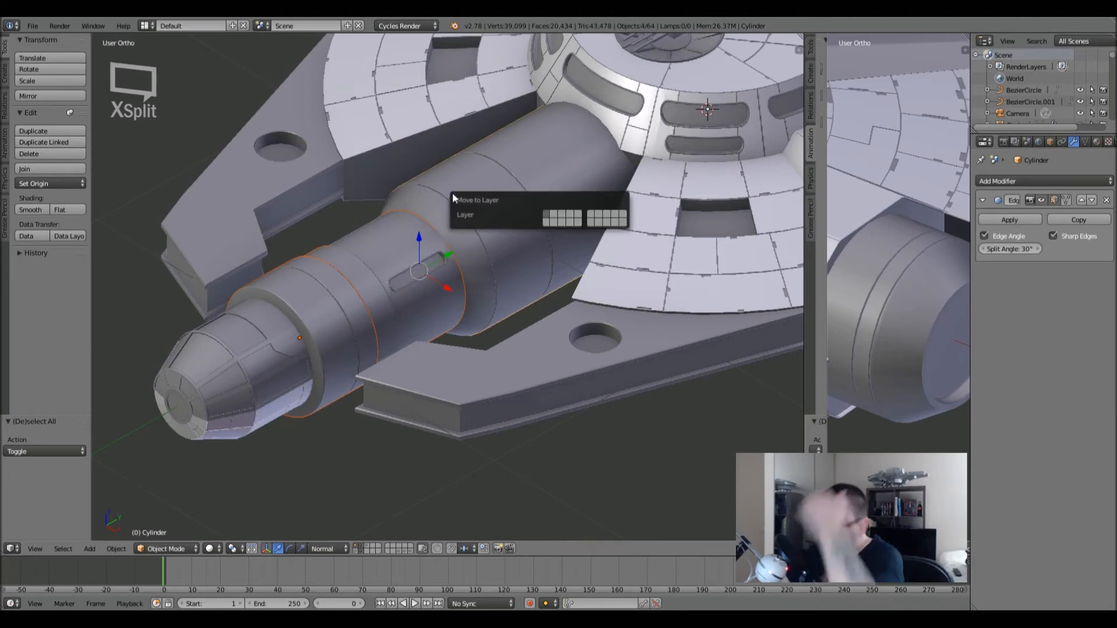
{"action": "left_click", "coordinate": [577, 218]}
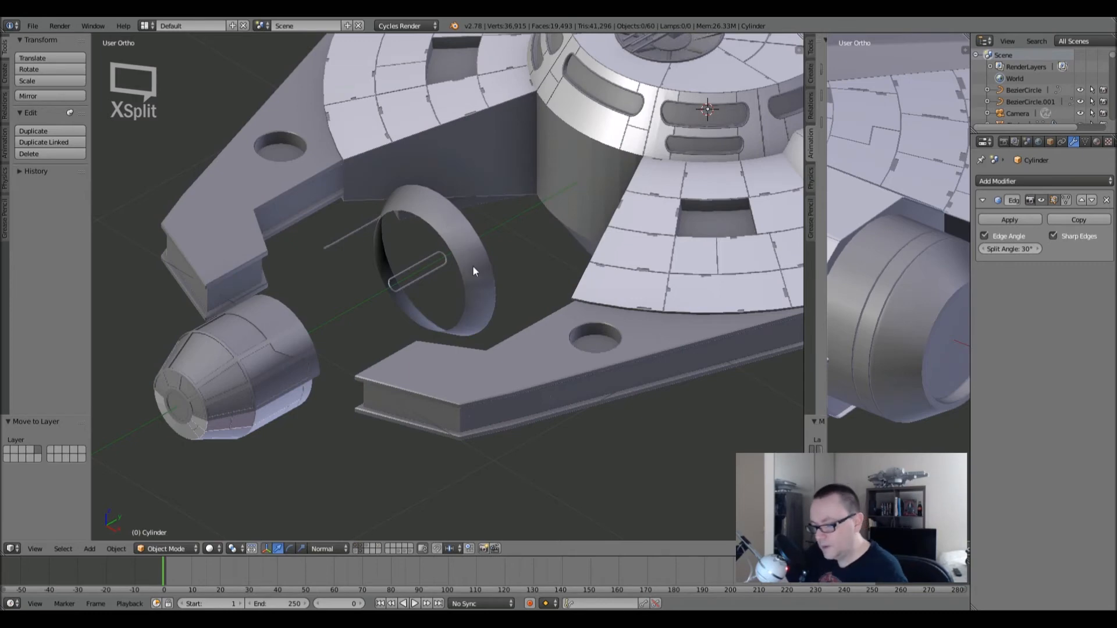
{"action": "key", "text": "ctrl+z"}
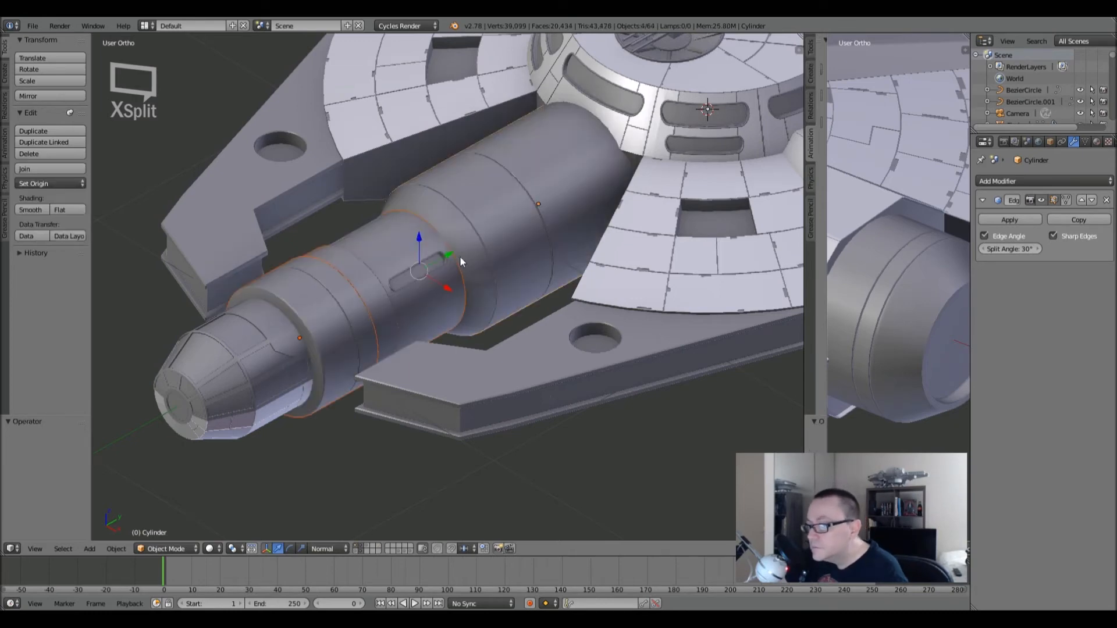
- Add the barrel's tapered collar to the selected sections and move all five objects to layer 5
{"action": "right_click", "coordinate": [453, 223], "text": "shift"}
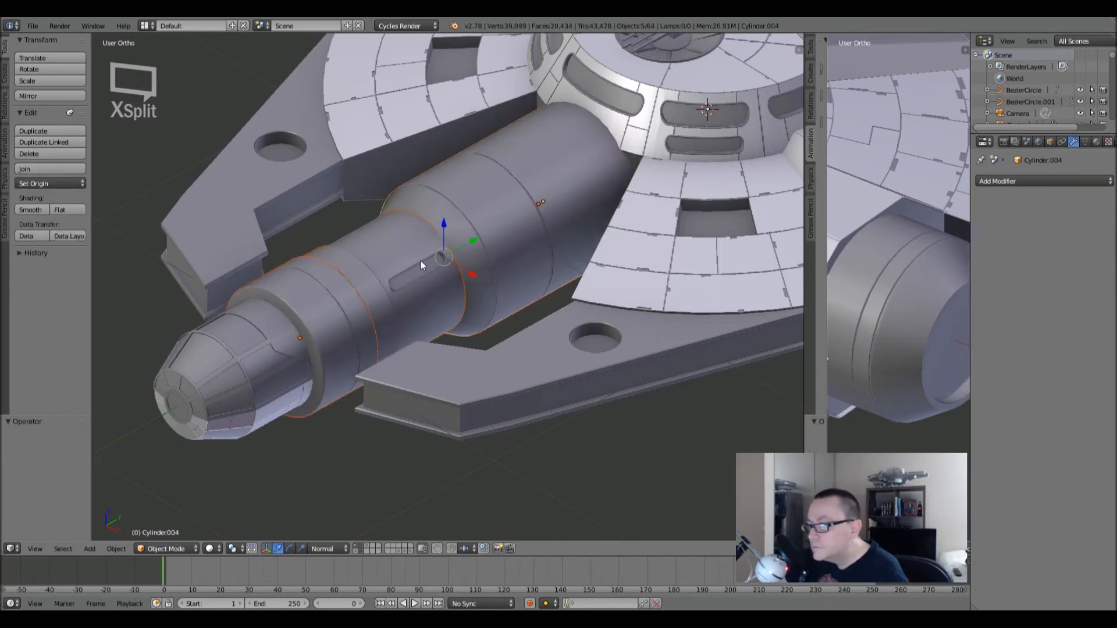
{"action": "key", "text": "m"}
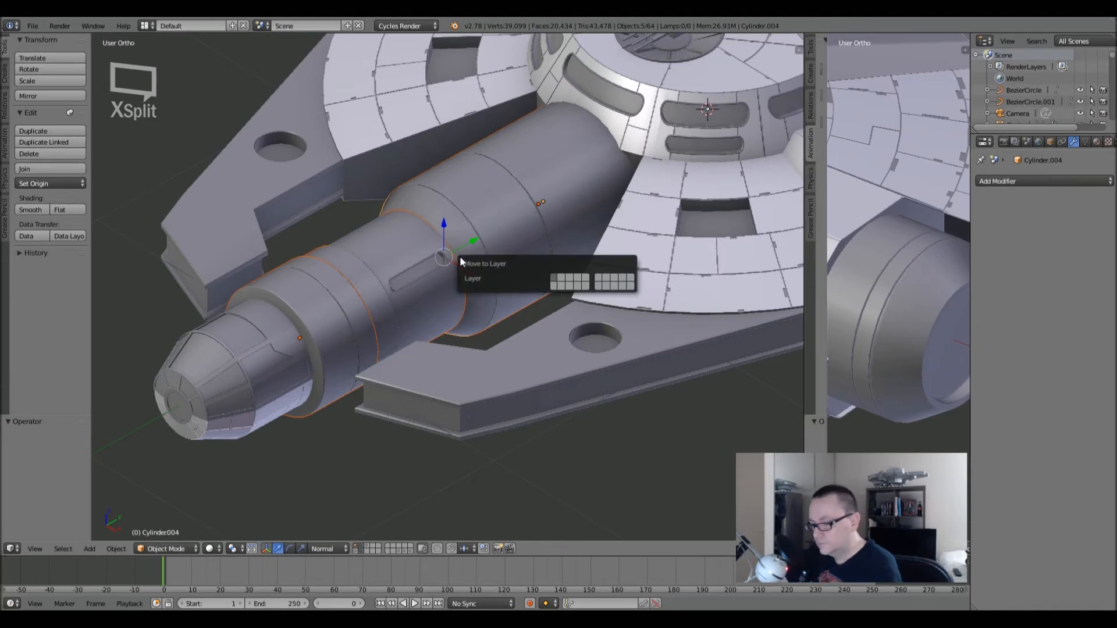
{"action": "key", "text": "5"}
{"action": "key", "text": "Return"}
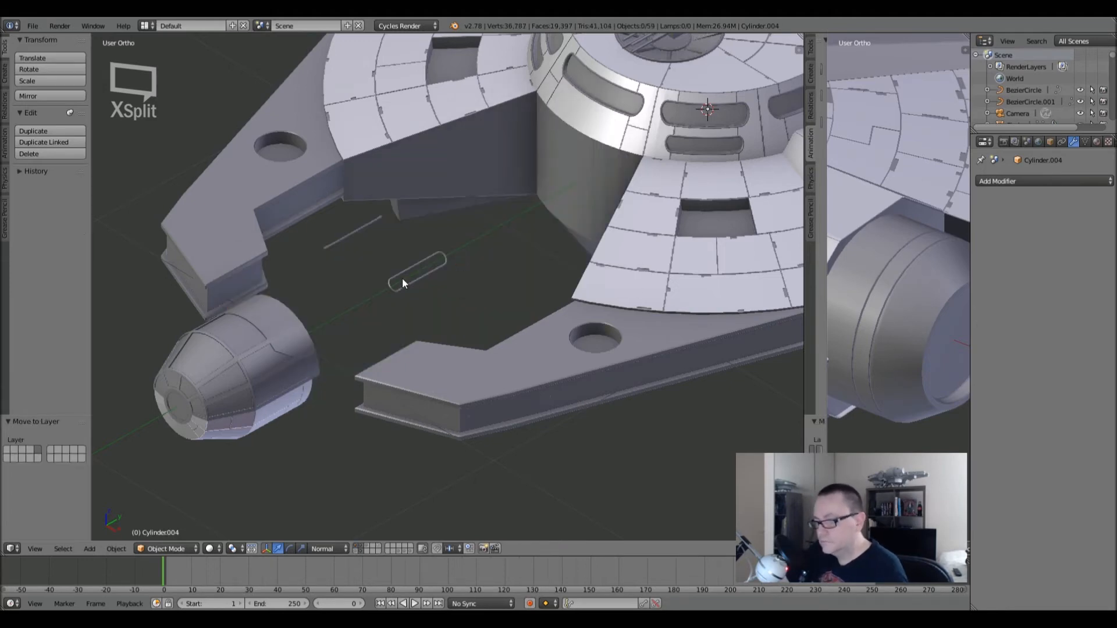
- Show only layer 5 and examine the isolated barrel's front ring, slotted section and tapered collar
{"action": "key", "text": "5"}
{"action": "key", "text": "a"}
{"action": "mouse_move", "coordinate": [435, 257]}
{"action": "middle_mouse_down"}
{"action": "mouse_move", "coordinate": [368, 221]}
{"action": "mouse_move", "coordinate": [424, 247]}
{"action": "middle_mouse_up"}
{"action": "right_click", "coordinate": [448, 227]}
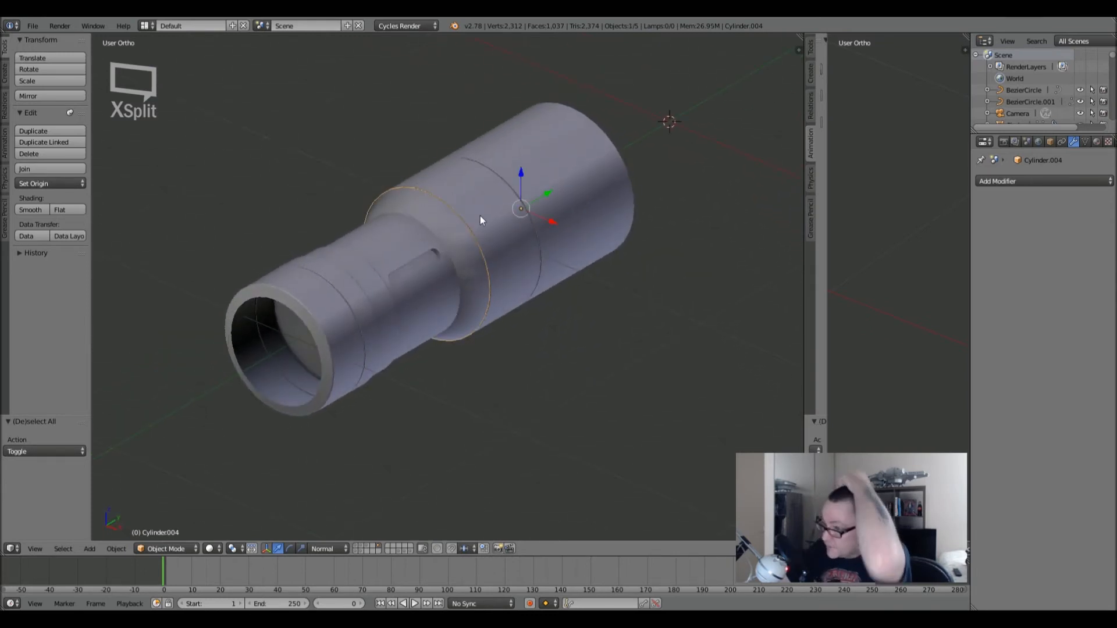
{"action": "key", "text": "a"}
{"action": "middle_click_drag", "start_coordinate": [399, 234], "coordinate": [351, 245]}
{"action": "middle_click_drag", "start_coordinate": [489, 285], "coordinate": [519, 337]}
{"action": "scroll", "coordinate": [413, 284], "scroll_direction": "up", "scroll_amount": 5}
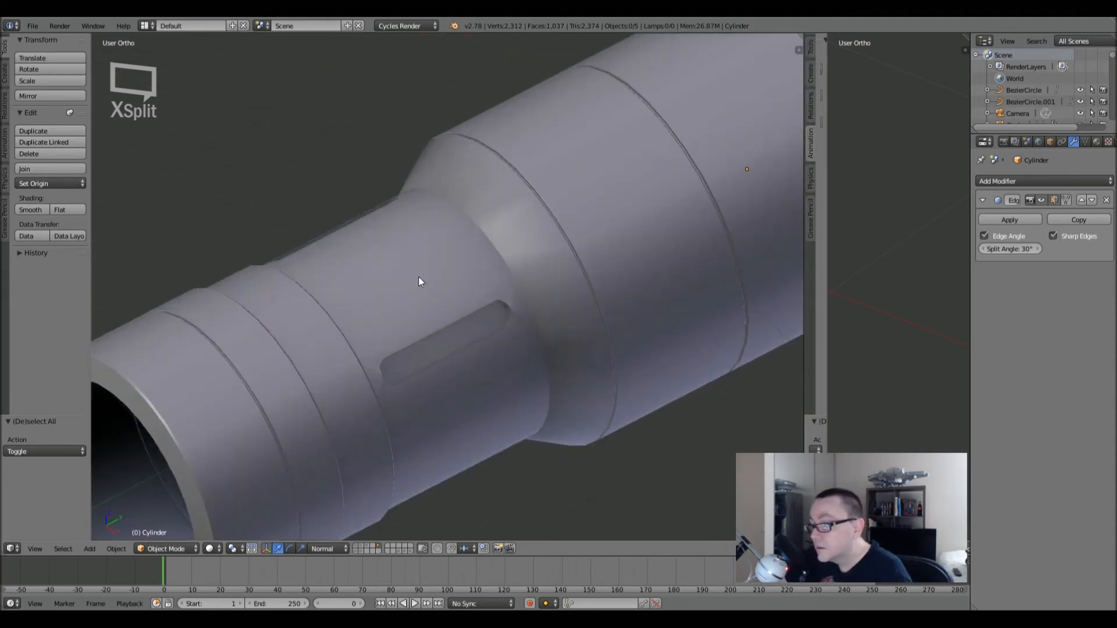
{"action": "right_click", "coordinate": [419, 278]}
{"action": "middle_click_drag", "start_coordinate": [462, 305], "coordinate": [467, 229]}
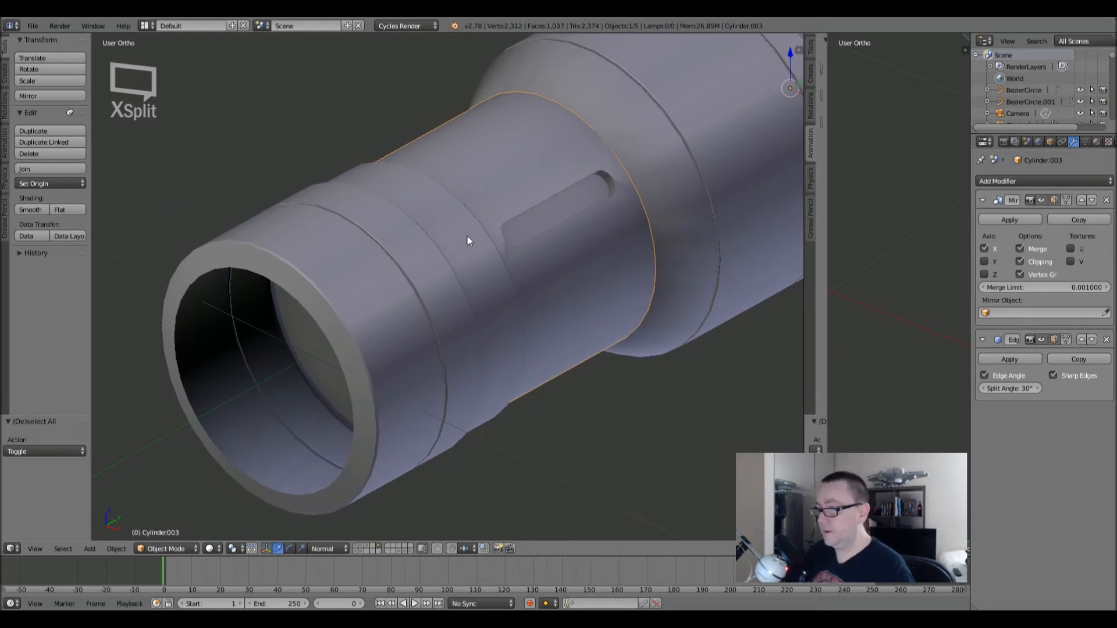
{"action": "right_click", "coordinate": [343, 267]}
{"action": "scroll", "coordinate": [343, 267], "scroll_direction": "down", "scroll_amount": 4}
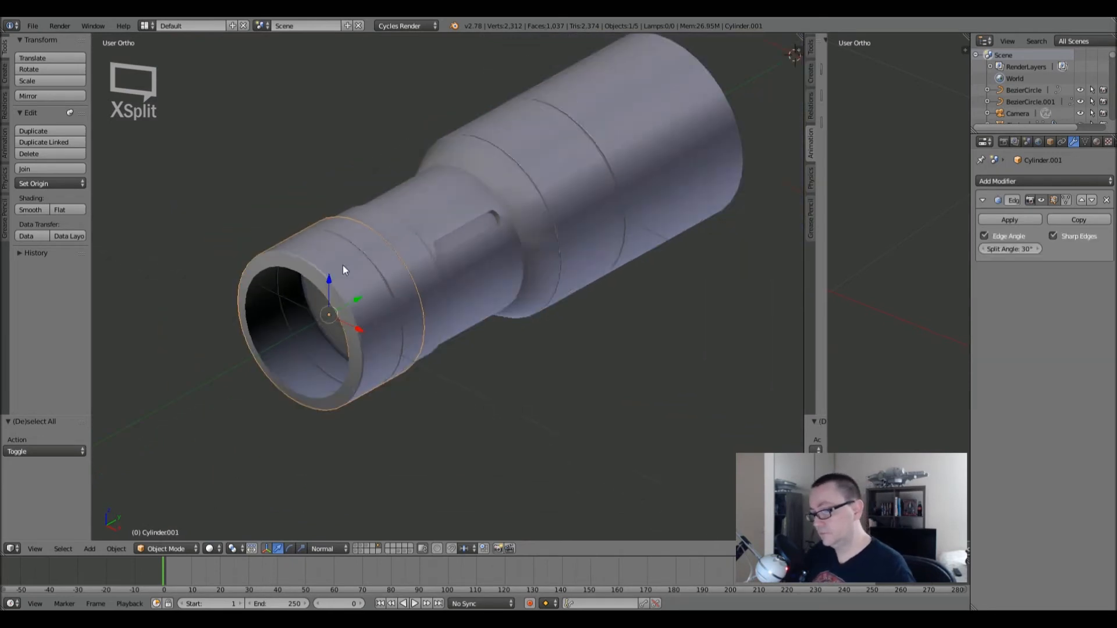
- Show layer 1 and the hull plating alongside the barrel, with nothing selected, to view the whole ship
{"action": "left_click", "coordinate": [356, 547]}
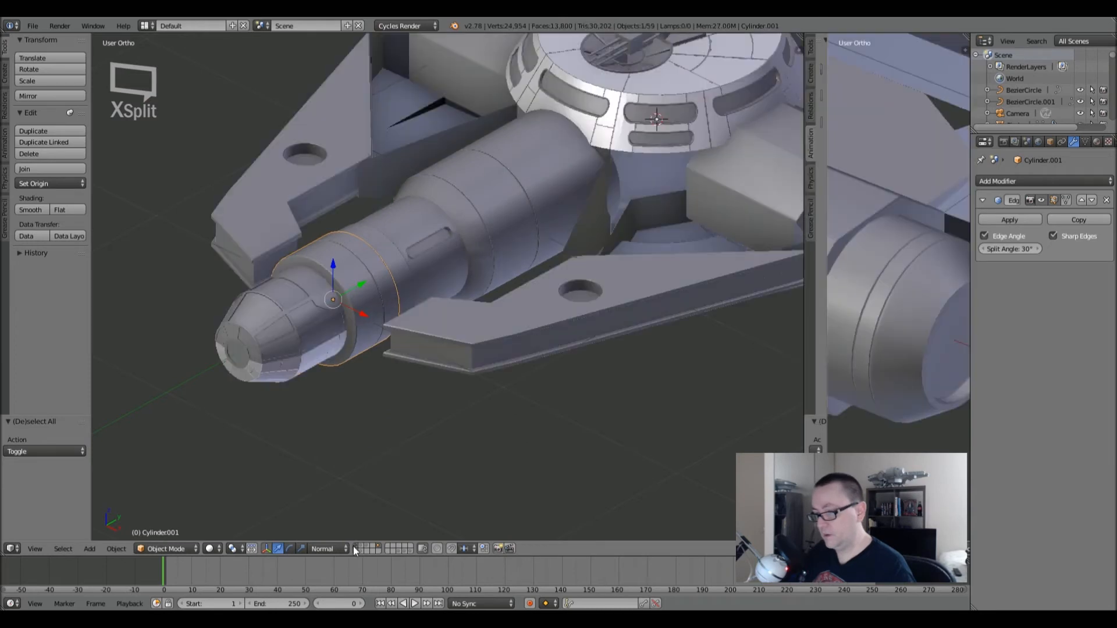
{"action": "key", "text": "a"}
{"action": "scroll", "coordinate": [394, 292], "scroll_direction": "down", "scroll_amount": 4}
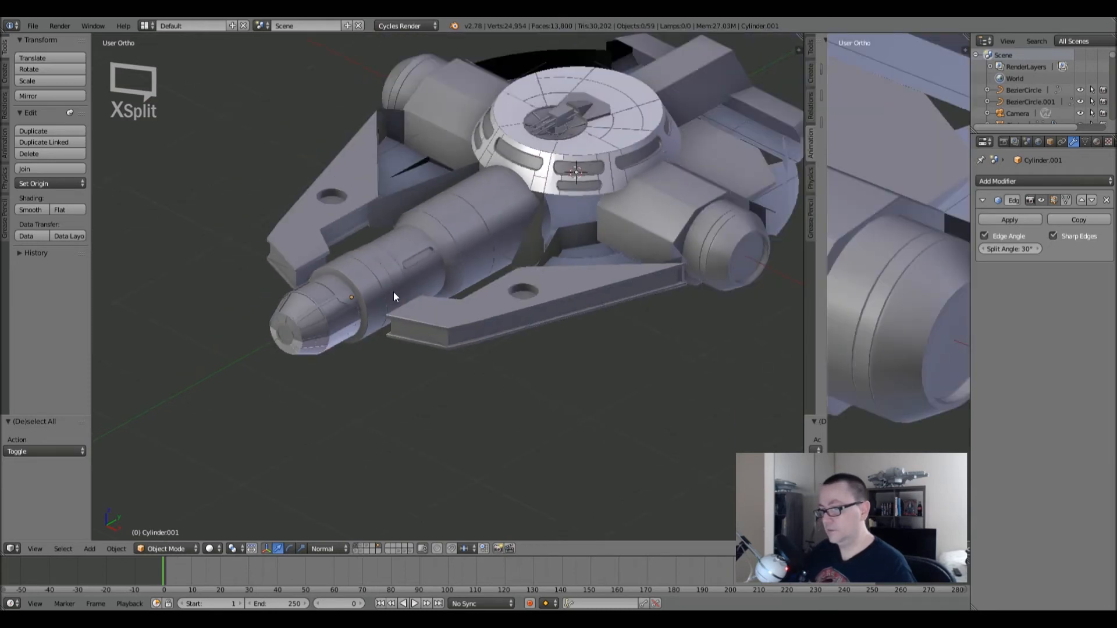
{"action": "middle_click_drag", "start_coordinate": [394, 292], "coordinate": [421, 327]}
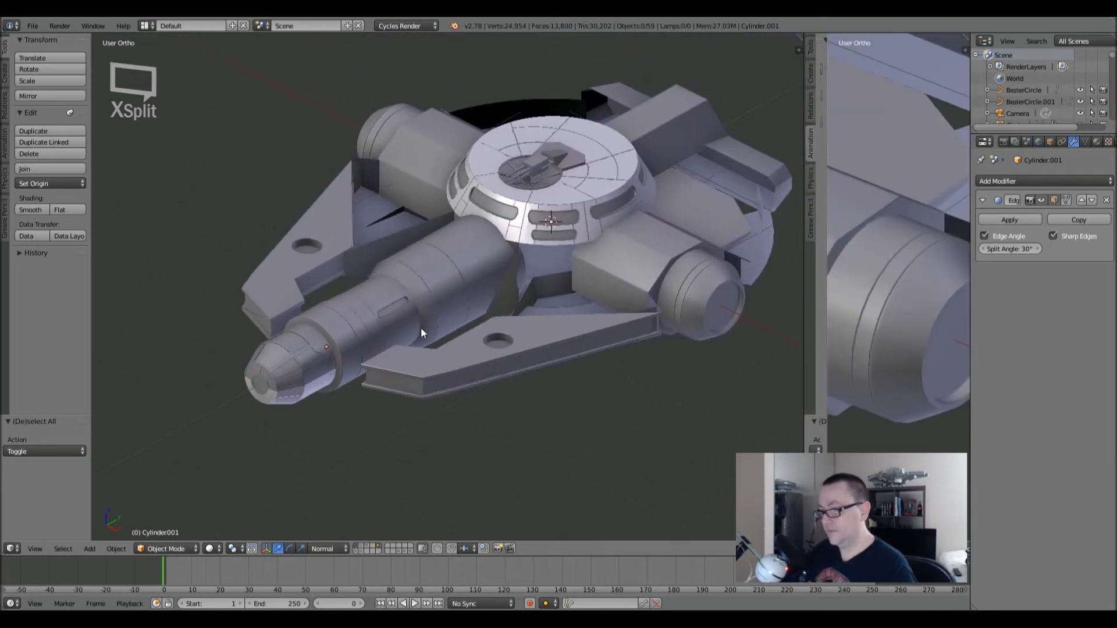
{"action": "left_click", "coordinate": [364, 552], "text": "shift"}
{"action": "left_click", "coordinate": [364, 551], "text": "shift"}
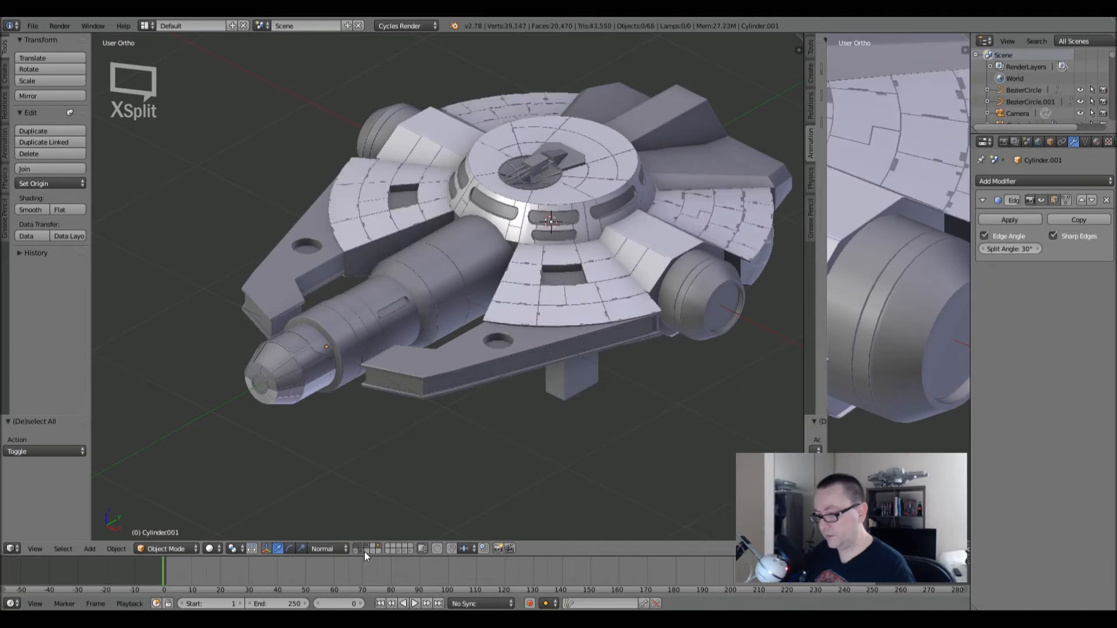
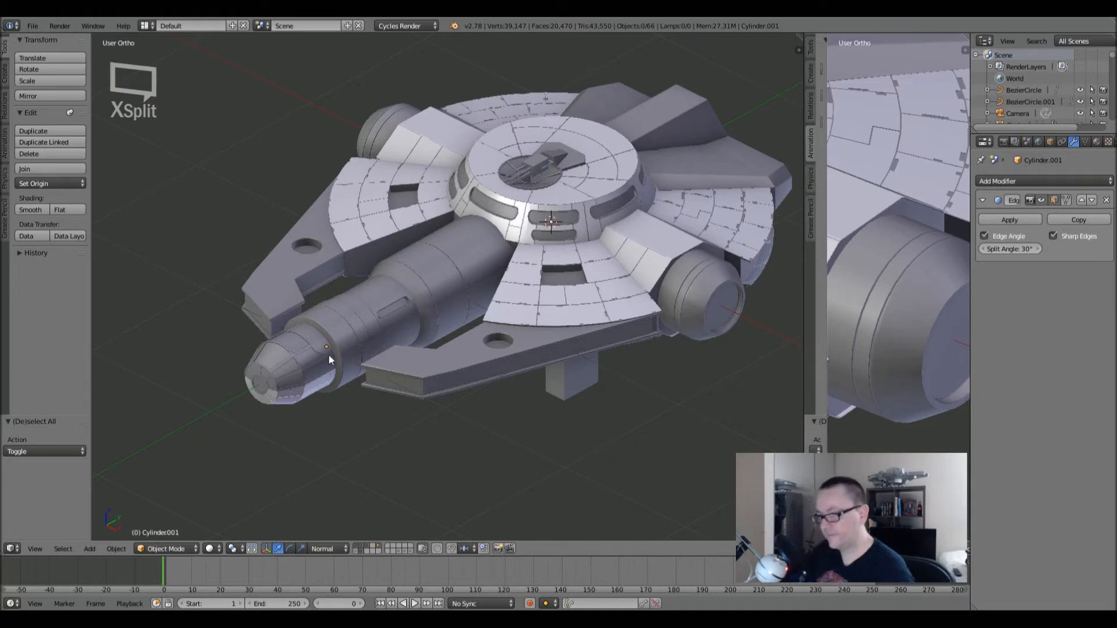
- Select the barrel's front ring, isolate layer 5, and open the ring's mesh for editing
{"action": "middle_click_drag", "start_coordinate": [344, 396], "coordinate": [333, 340], "text": "shift"}
{"action": "right_click", "coordinate": [331, 318]}
{"action": "left_click", "coordinate": [378, 546]}
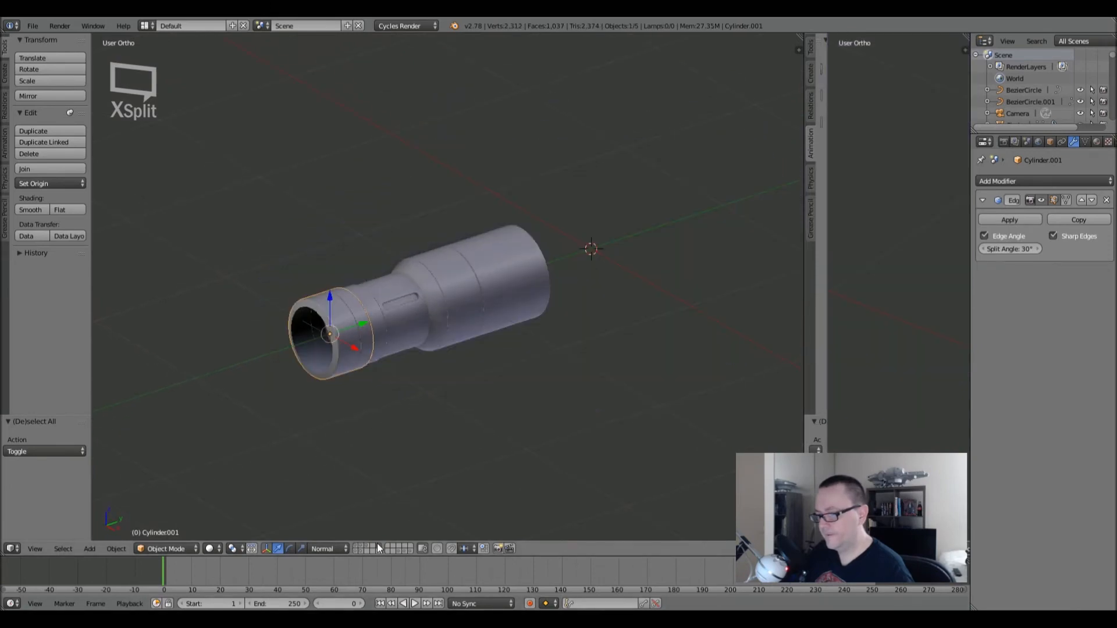
{"action": "right_click", "coordinate": [341, 310]}
{"action": "right_click", "coordinate": [341, 308]}
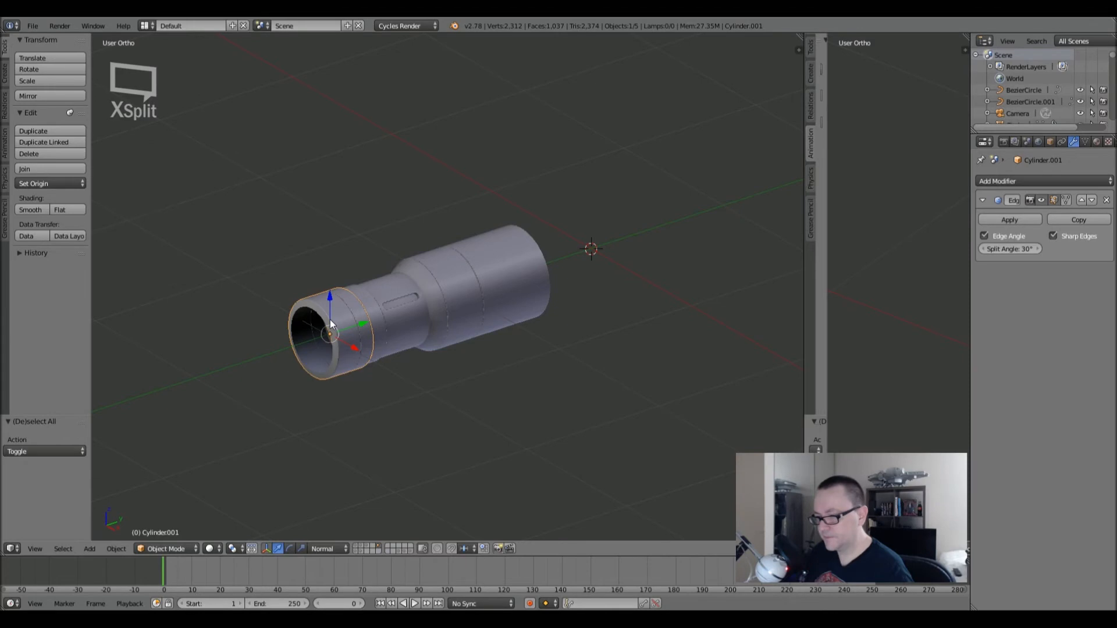
{"action": "key", "text": "KP_Decimal"}
{"action": "key", "text": "Tab"}
{"action": "middle_click_drag", "start_coordinate": [347, 306], "coordinate": [360, 290]}
{"action": "scroll", "coordinate": [360, 291], "scroll_direction": "down", "scroll_amount": 3}
{"action": "middle_click_drag", "start_coordinate": [337, 233], "coordinate": [416, 229]}
{"action": "scroll", "coordinate": [372, 273], "scroll_direction": "up", "scroll_amount": 5}
{"action": "scroll", "coordinate": [416, 230], "scroll_direction": "down", "scroll_amount": 4}
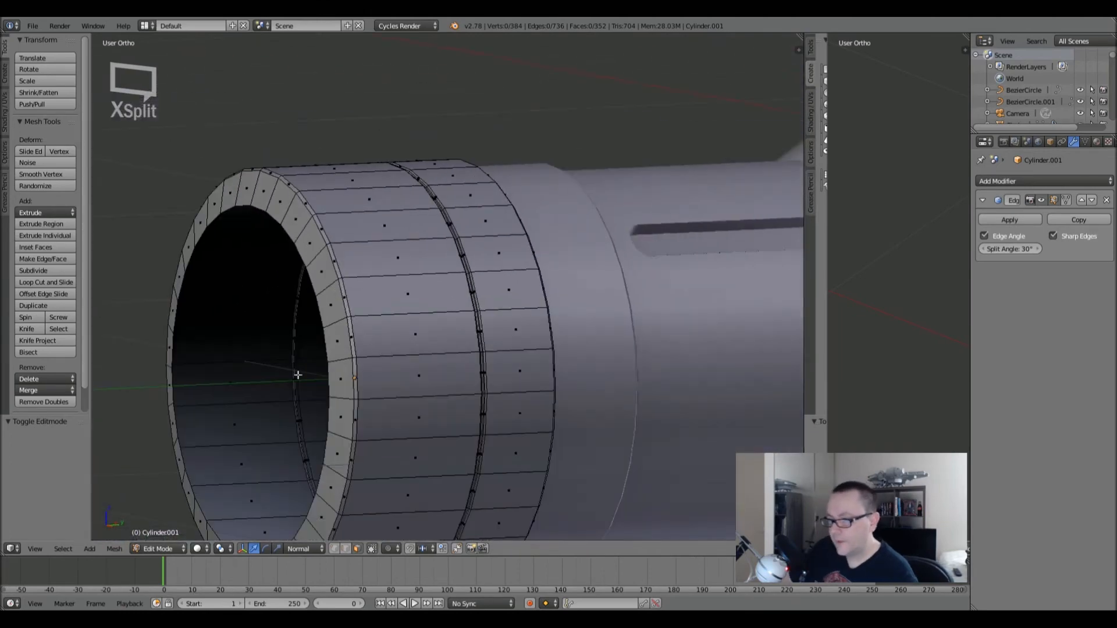
{"action": "key", "text": "Tab"}
{"action": "left_click", "coordinate": [357, 548]}
{"action": "left_click", "coordinate": [355, 546]}
{"action": "key", "text": "Tab"}
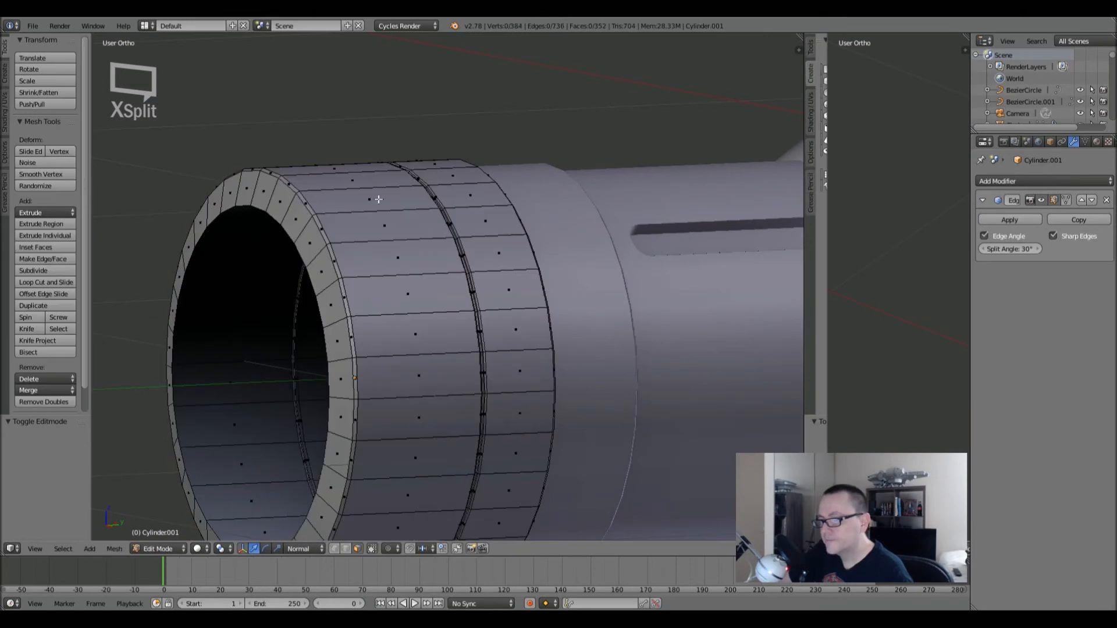
- Select the ring's front rim faces and the outer face bands on both sides of the groove, leaving the groove unselected
{"action": "middle_click_drag", "start_coordinate": [371, 262], "coordinate": [394, 256]}
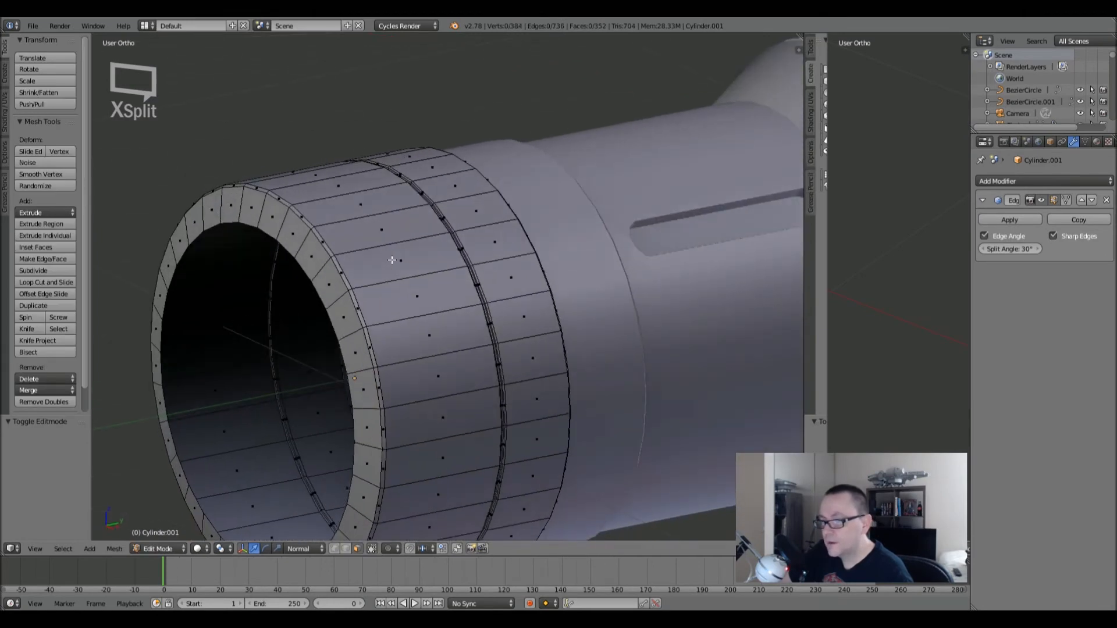
{"action": "left_click", "coordinate": [312, 244], "text": "alt"}
{"action": "scroll", "coordinate": [312, 244], "scroll_direction": "up", "scroll_amount": 4}
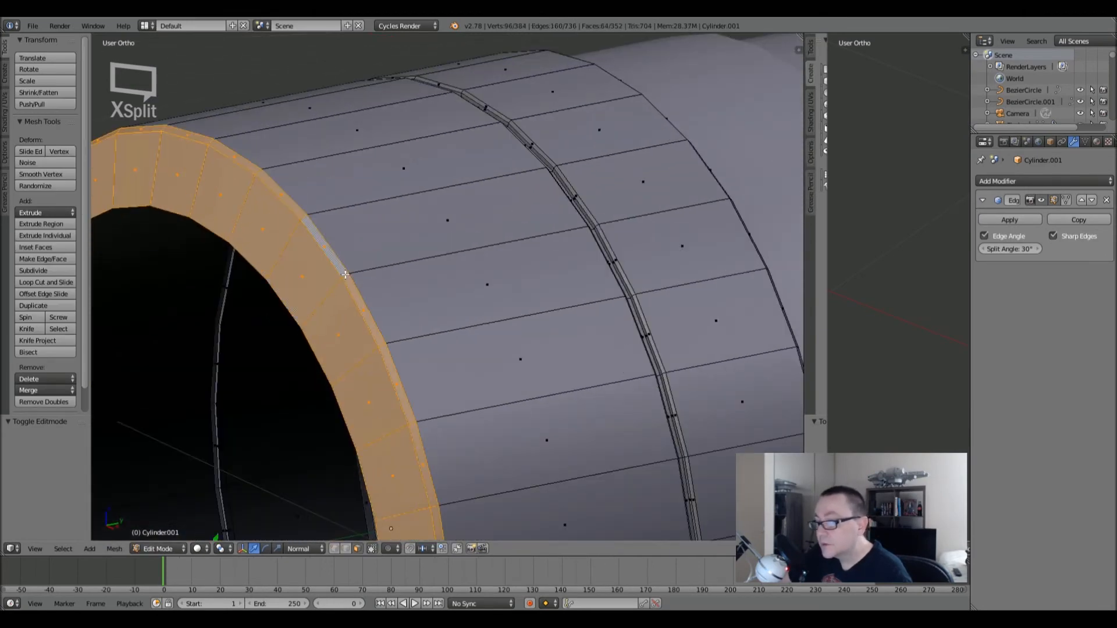
{"action": "key", "text": "ctrl+KP_Add"}
{"action": "scroll", "coordinate": [485, 242], "scroll_direction": "down", "scroll_amount": 3}
{"action": "middle_click_drag", "start_coordinate": [496, 247], "coordinate": [437, 238]}
{"action": "scroll", "coordinate": [436, 238], "scroll_direction": "up", "scroll_amount": 4}
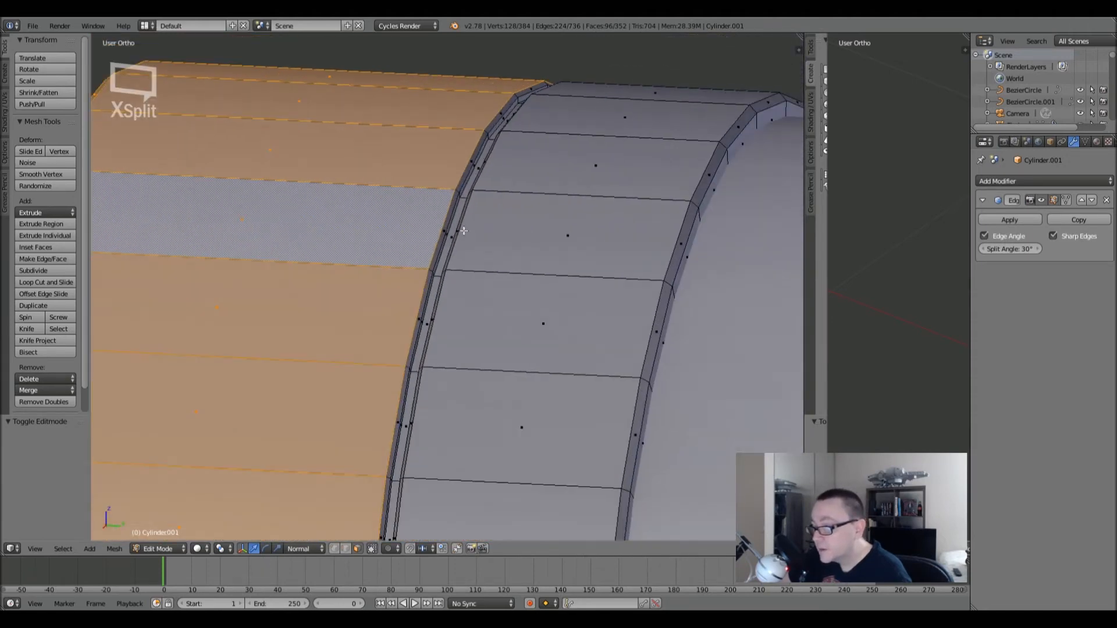
{"action": "scroll", "coordinate": [442, 233], "scroll_direction": "down", "scroll_amount": 3}
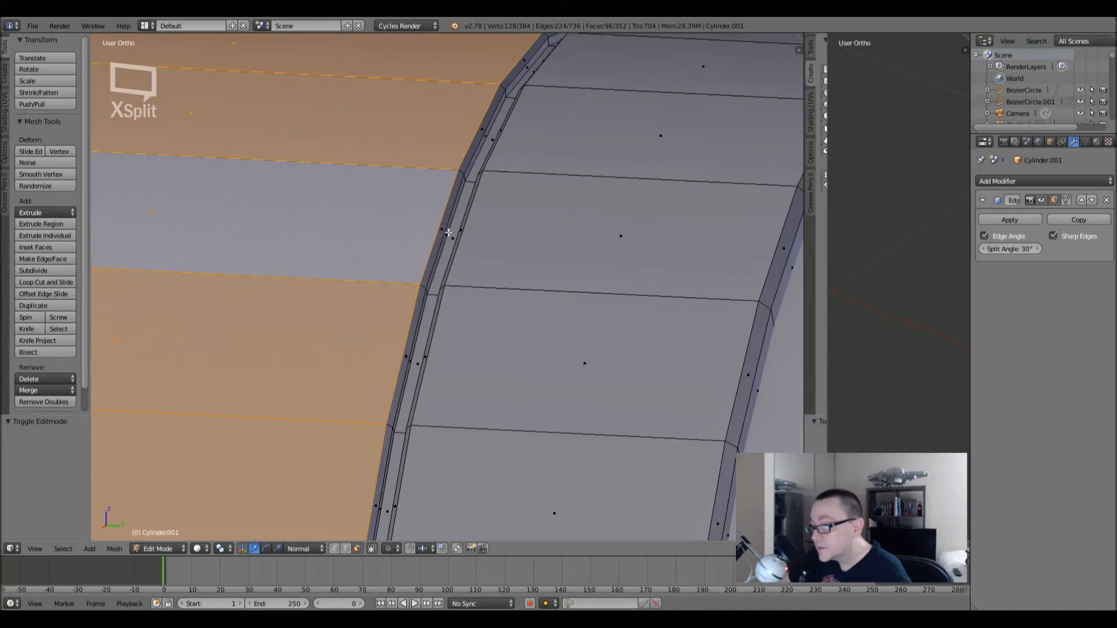
{"action": "middle_click_drag", "start_coordinate": [448, 233], "coordinate": [496, 253]}
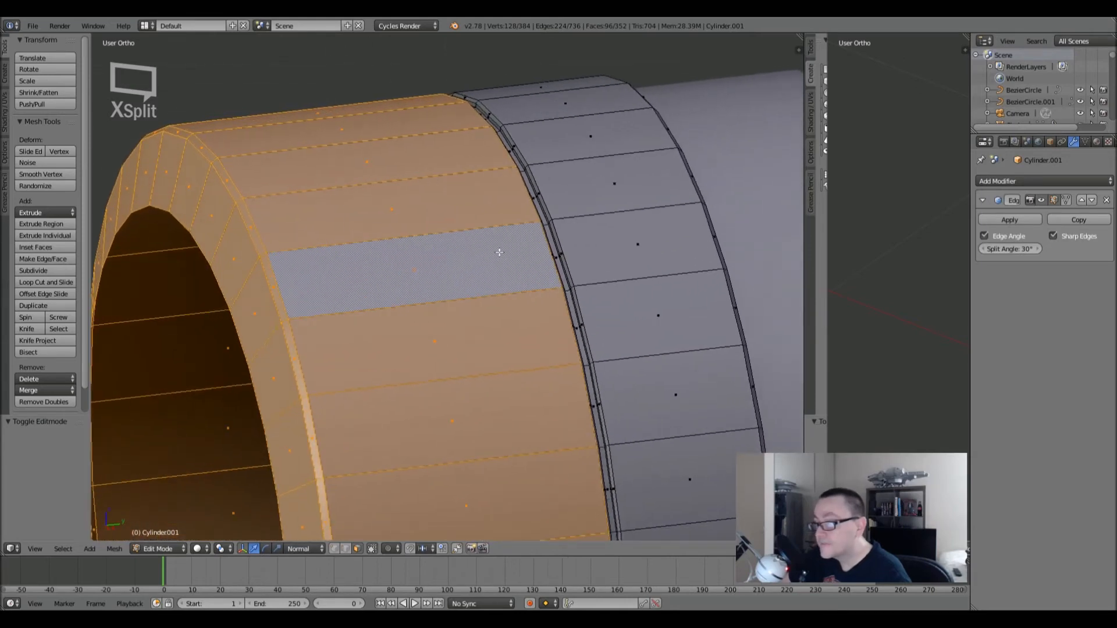
{"action": "scroll", "coordinate": [497, 253], "scroll_direction": "down", "scroll_amount": 3}
{"action": "right_click", "coordinate": [540, 188], "text": "alt+shift"}
{"action": "middle_click_drag", "start_coordinate": [540, 187], "coordinate": [550, 223]}
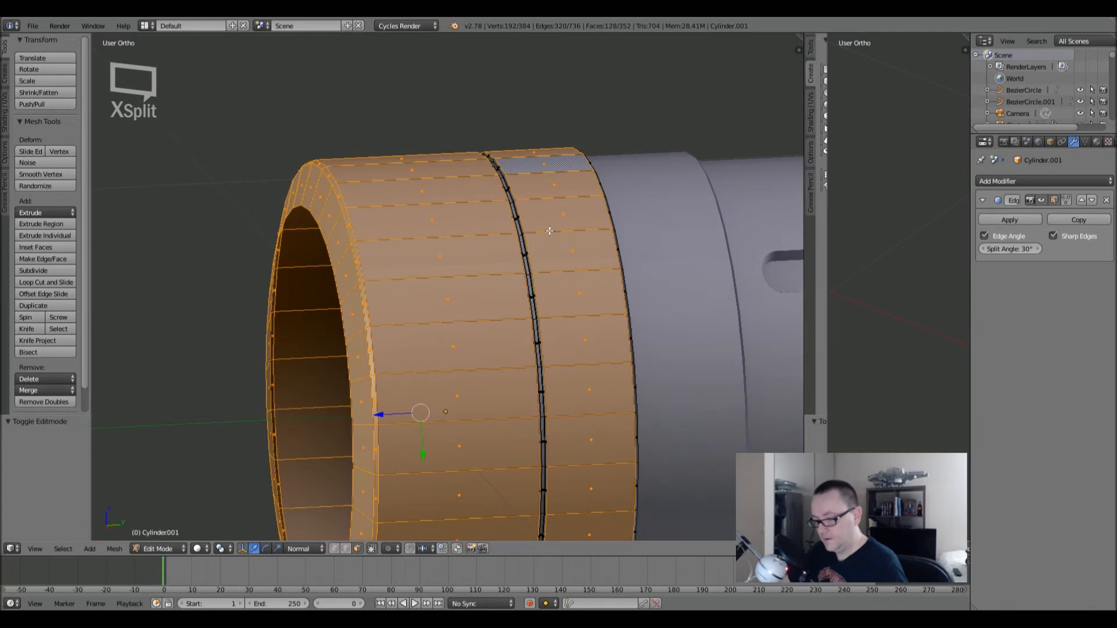
- Duplicate the selected ring faces in place, separate them into a new object, and select that object in Object Mode
{"action": "key", "text": "shift+d"}
{"action": "right_click", "coordinate": [495, 169]}
{"action": "key", "text": "p"}
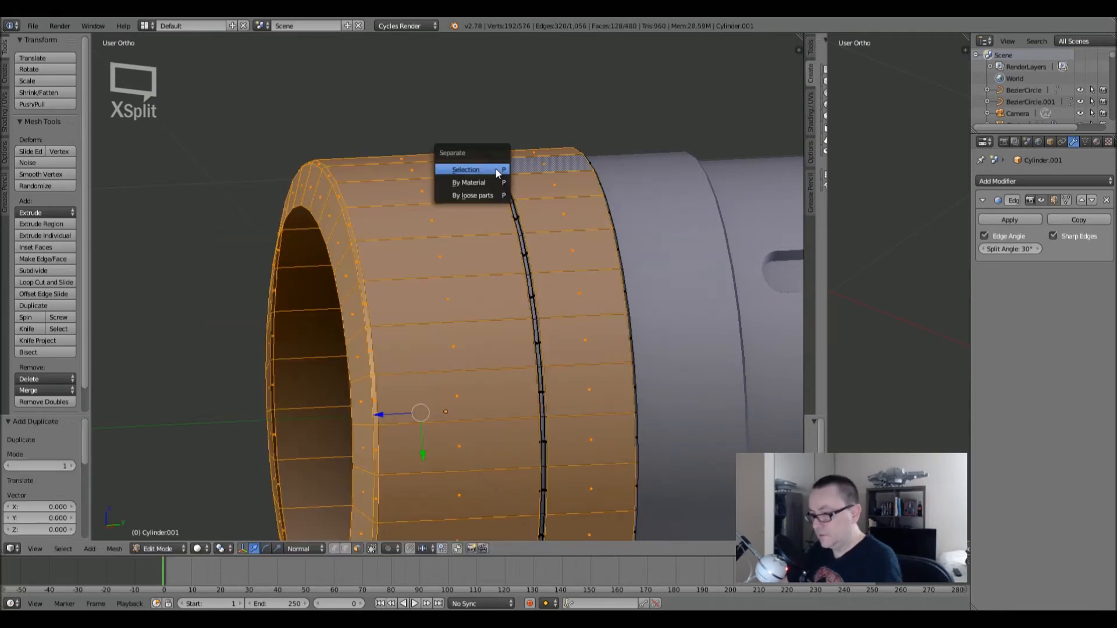
{"action": "left_click", "coordinate": [496, 169]}
{"action": "key", "text": "Tab"}
{"action": "right_click", "coordinate": [471, 193]}
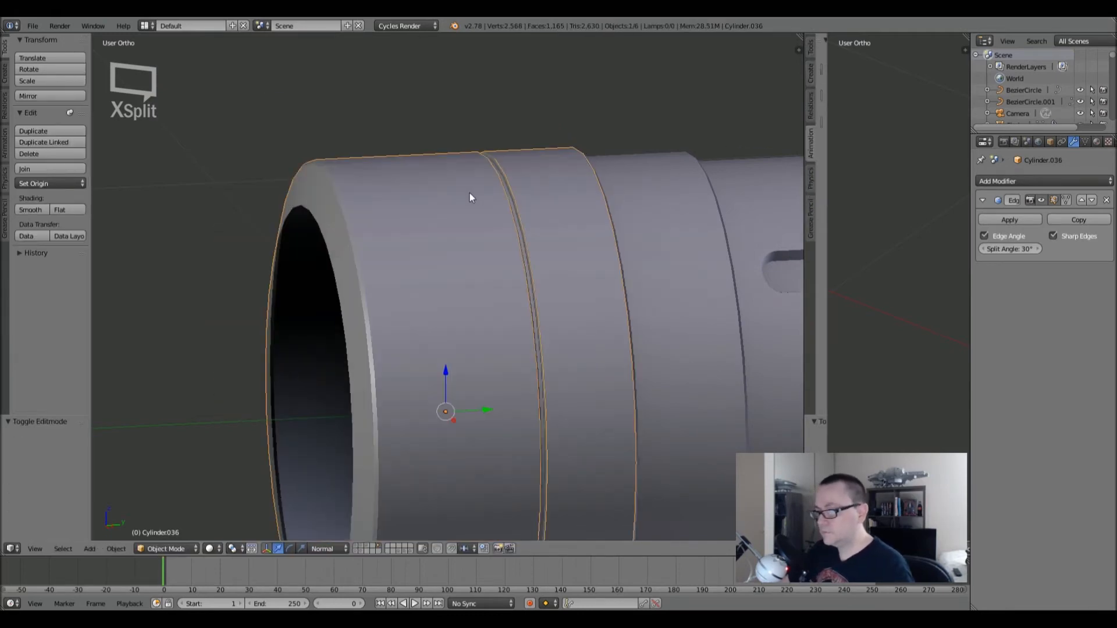
- Switch to wireframe display, select the original front ring, and move it to layer 1
{"action": "middle_click_drag", "start_coordinate": [470, 194], "coordinate": [434, 190]}
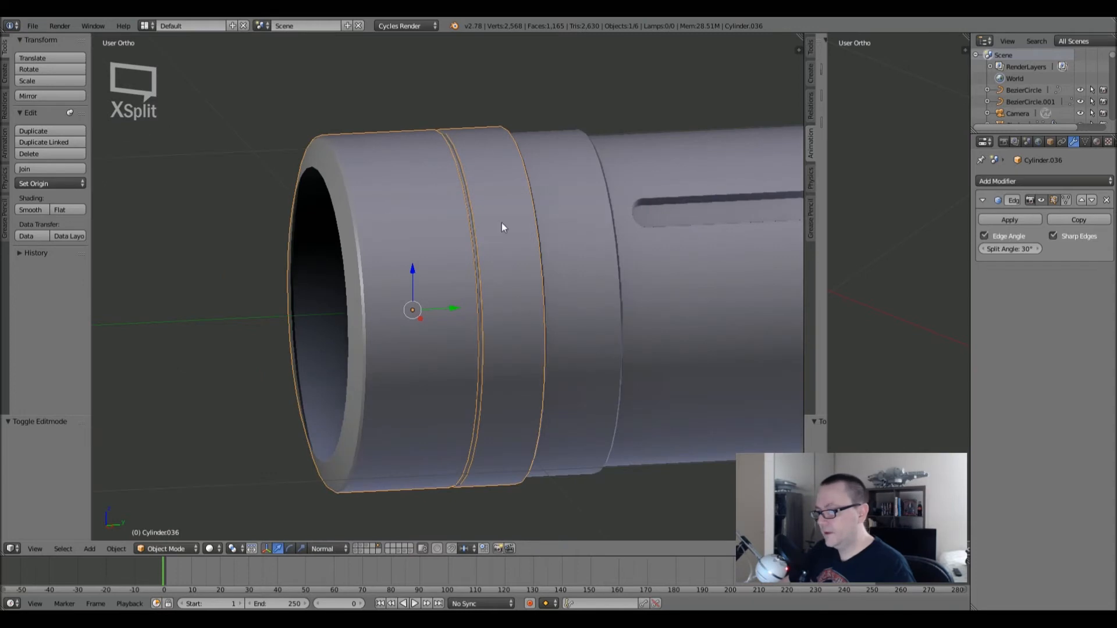
{"action": "key", "text": "z"}
{"action": "right_click", "coordinate": [391, 214]}
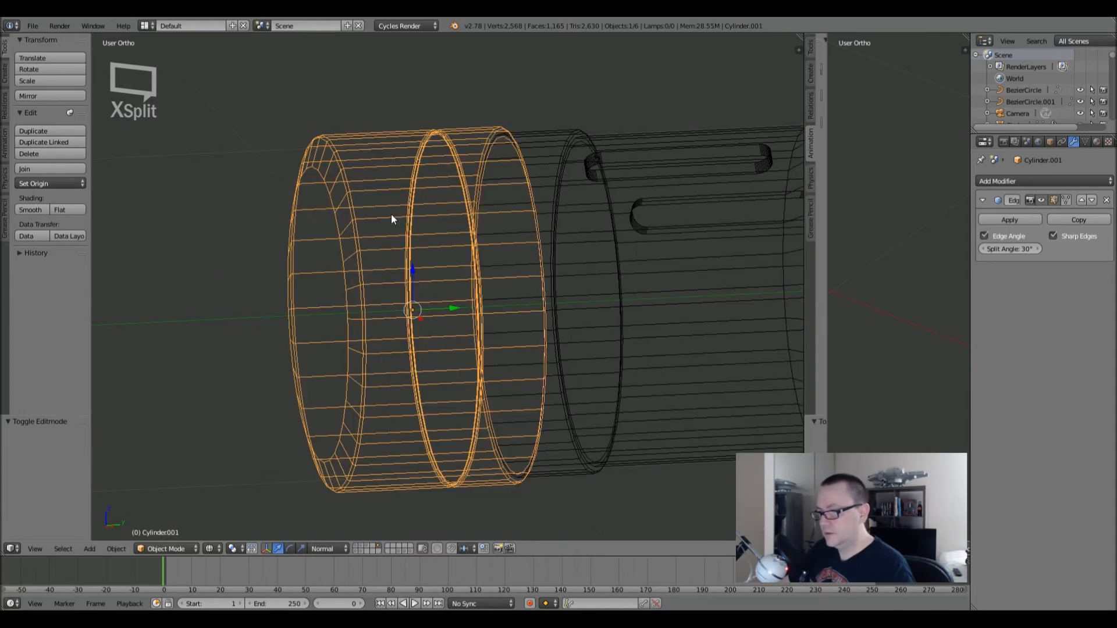
{"action": "key", "text": "m"}
{"action": "key", "text": "2"}
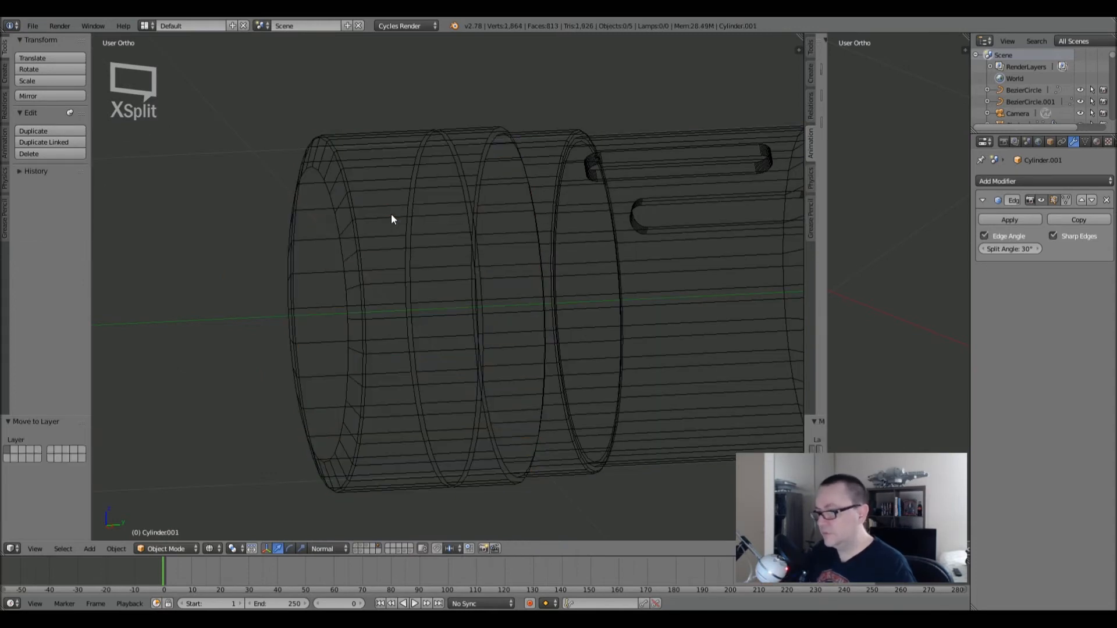
- Select the plain band directly behind the barrel's front ring, restore solid display, and move the band to layer 2
{"action": "mouse_move", "coordinate": [560, 210]}
{"action": "middle_mouse_down", "text": "shift"}
{"action": "mouse_move", "coordinate": [508, 201]}
{"action": "mouse_move", "coordinate": [466, 130]}
{"action": "mouse_move", "coordinate": [494, 152]}
{"action": "mouse_move", "coordinate": [452, 151]}
{"action": "mouse_move", "coordinate": [439, 165]}
{"action": "mouse_move", "coordinate": [453, 159]}
{"action": "mouse_move", "coordinate": [471, 195]}
{"action": "mouse_move", "coordinate": [462, 212]}
{"action": "mouse_move", "coordinate": [486, 233]}
{"action": "mouse_move", "coordinate": [487, 253]}
{"action": "mouse_move", "coordinate": [490, 129]}
{"action": "mouse_move", "coordinate": [448, 188]}
{"action": "mouse_move", "coordinate": [388, 196]}
{"action": "mouse_move", "coordinate": [526, 200]}
{"action": "middle_mouse_up", "text": "shift"}
{"action": "right_click", "coordinate": [508, 203]}
{"action": "right_click", "coordinate": [512, 210]}
{"action": "key", "text": "z"}
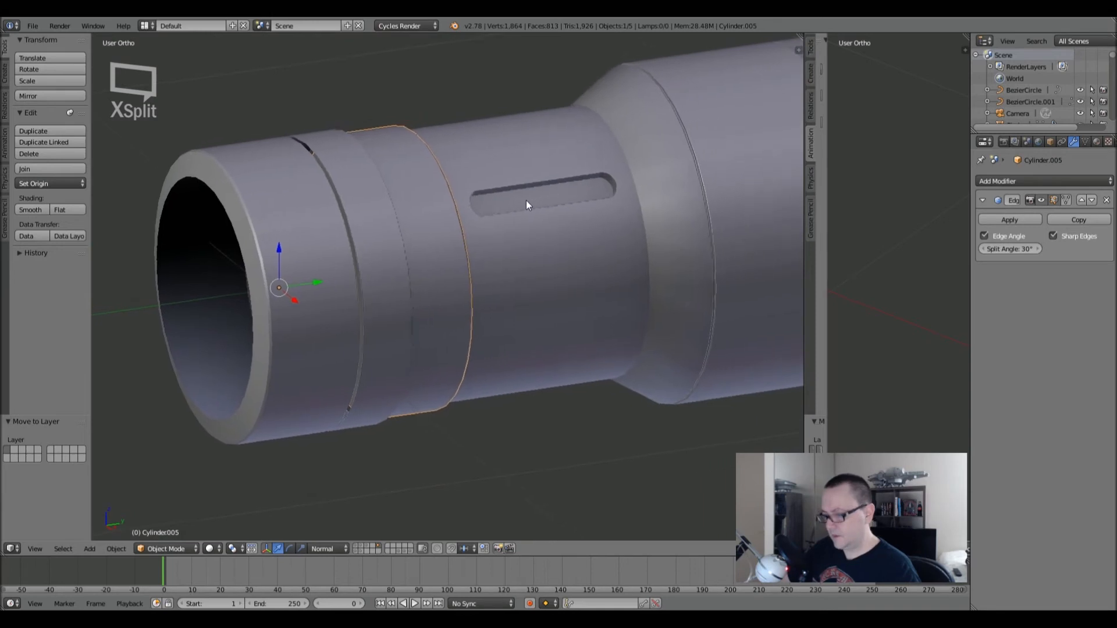
{"action": "key", "text": "m"}
{"action": "key", "text": "2"}
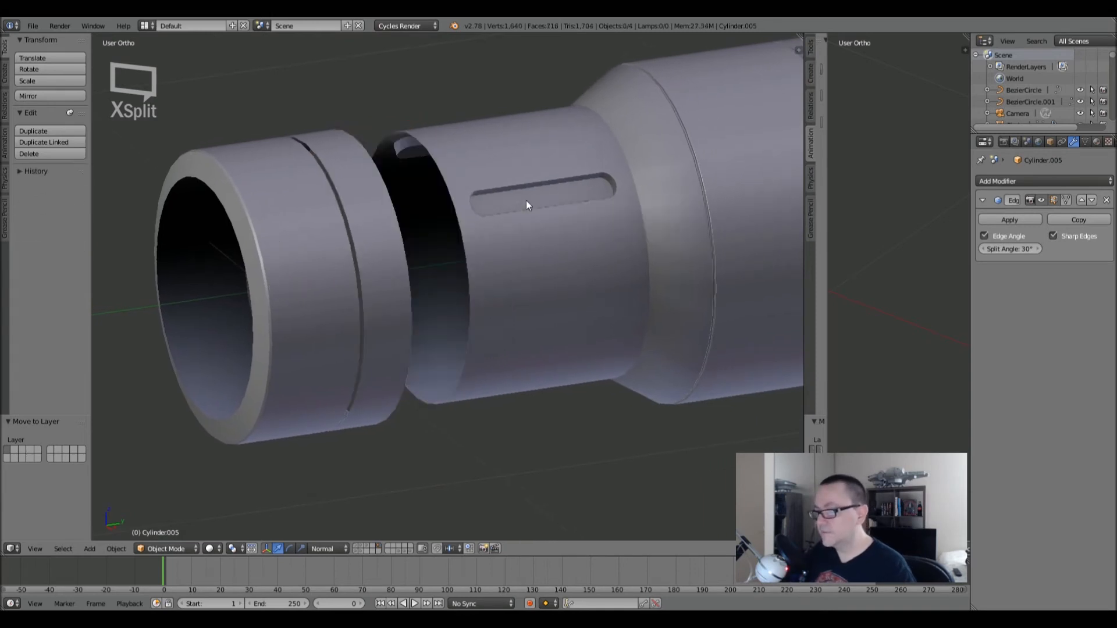
- Select the slotted barrel section in front of the tapered collar and move it to layer 1
{"action": "middle_click_drag", "start_coordinate": [542, 221], "coordinate": [570, 239]}
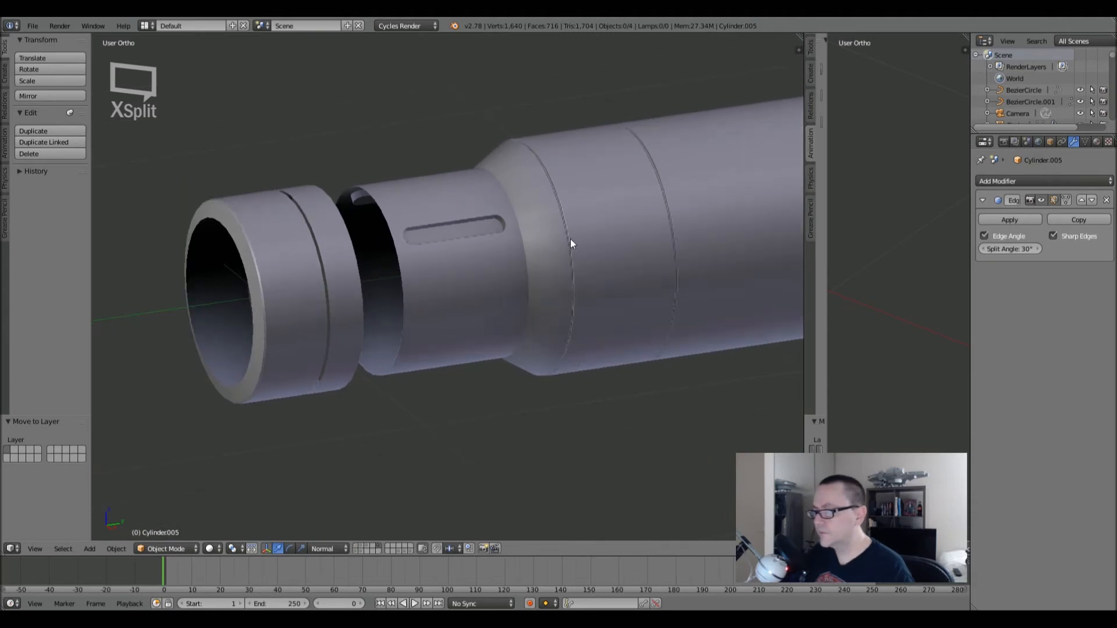
{"action": "right_click", "coordinate": [454, 283]}
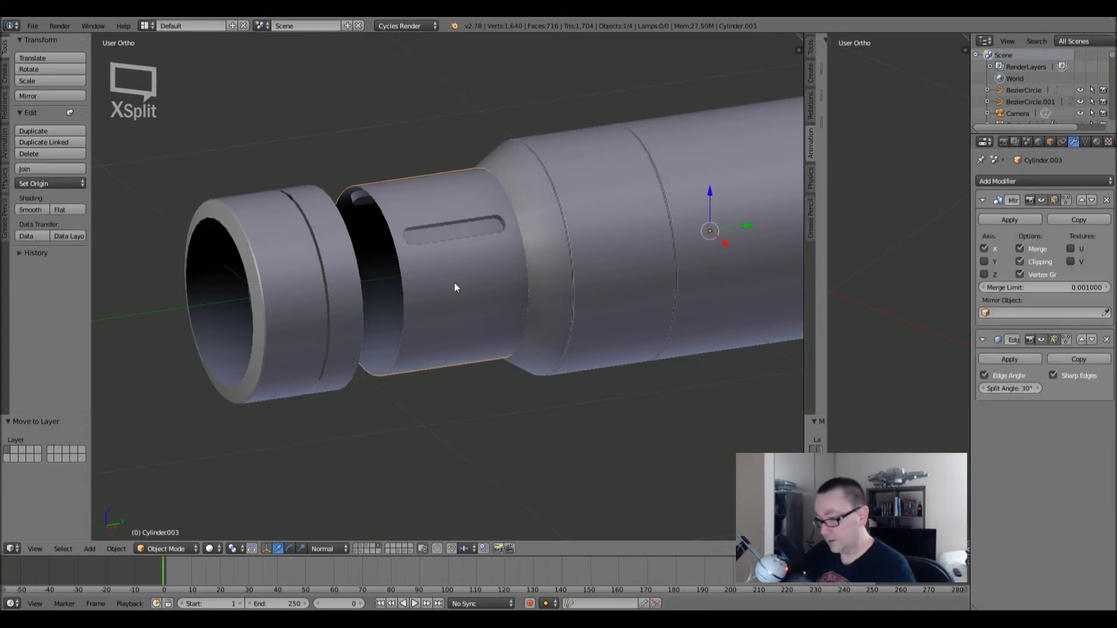
{"action": "key", "text": "m"}
{"action": "key", "text": "1"}
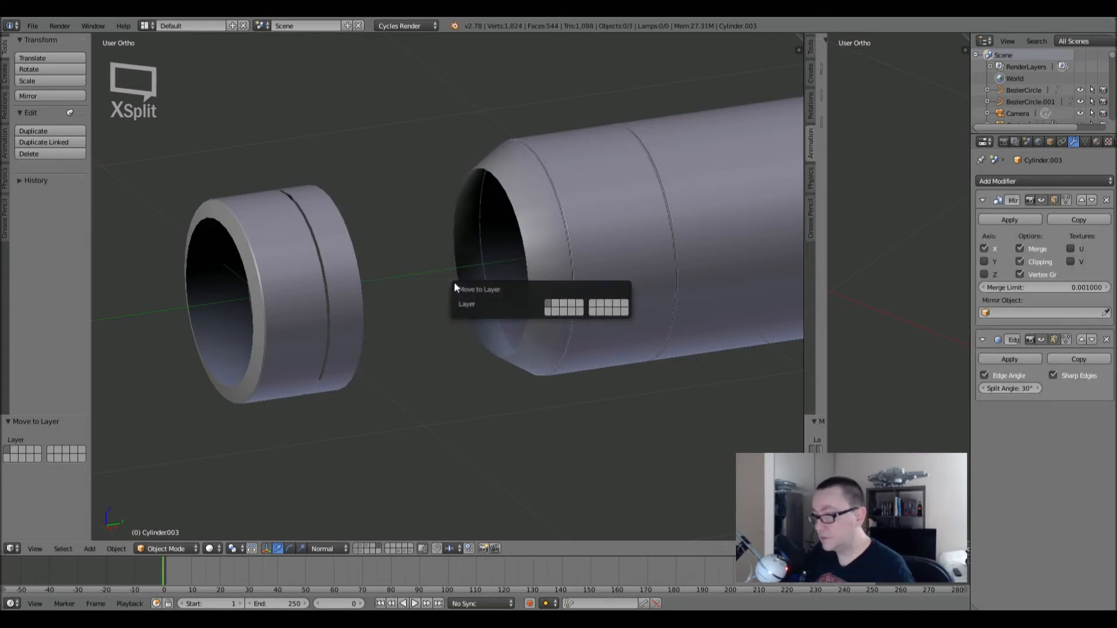
{"action": "key", "text": "Return"}
- Duplicate the tapered collar and the large sleeve behind it in place, and move the copies to layer 2
{"action": "right_click", "coordinate": [454, 281]}
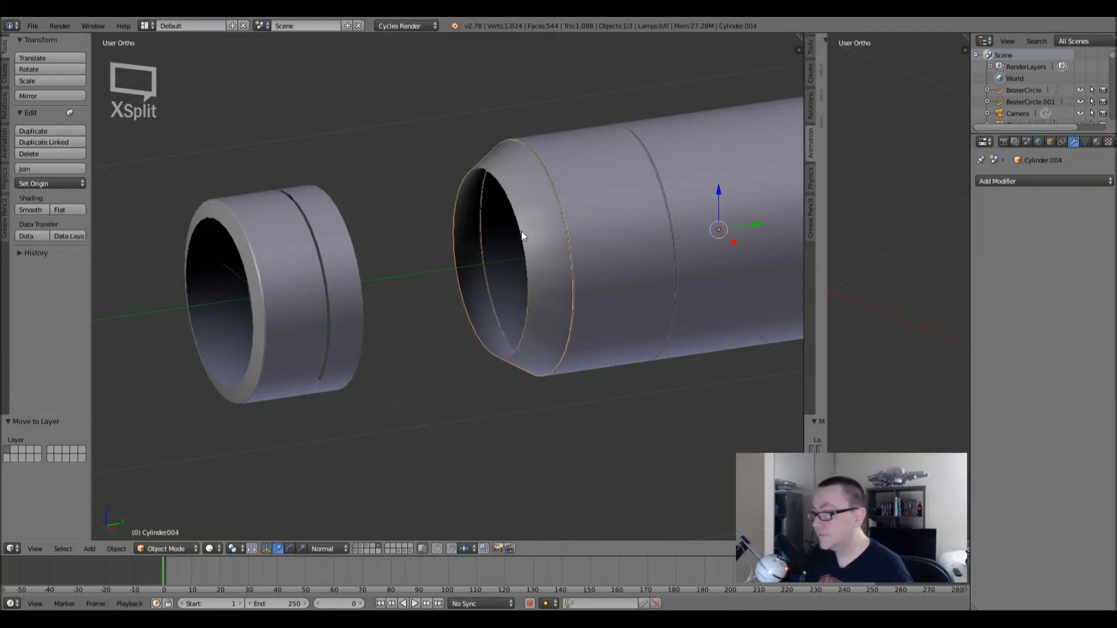
{"action": "key", "text": "KP_Decimal"}
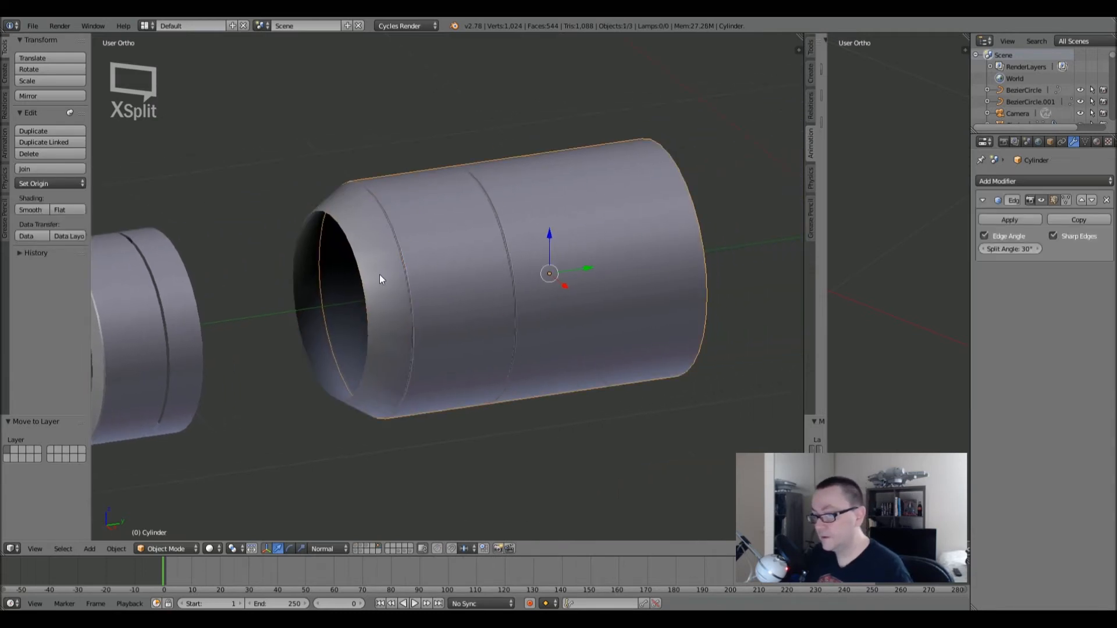
{"action": "right_click_drag", "start_coordinate": [381, 275], "coordinate": [330, 300]}
{"action": "right_click", "coordinate": [330, 300]}
{"action": "right_click_drag", "start_coordinate": [447, 266], "coordinate": [466, 314]}
{"action": "right_click", "coordinate": [466, 314]}
{"action": "right_click", "coordinate": [389, 297]}
{"action": "right_click", "coordinate": [477, 277], "text": "shift"}
{"action": "key", "text": "shift+d"}
{"action": "right_click", "coordinate": [470, 237]}
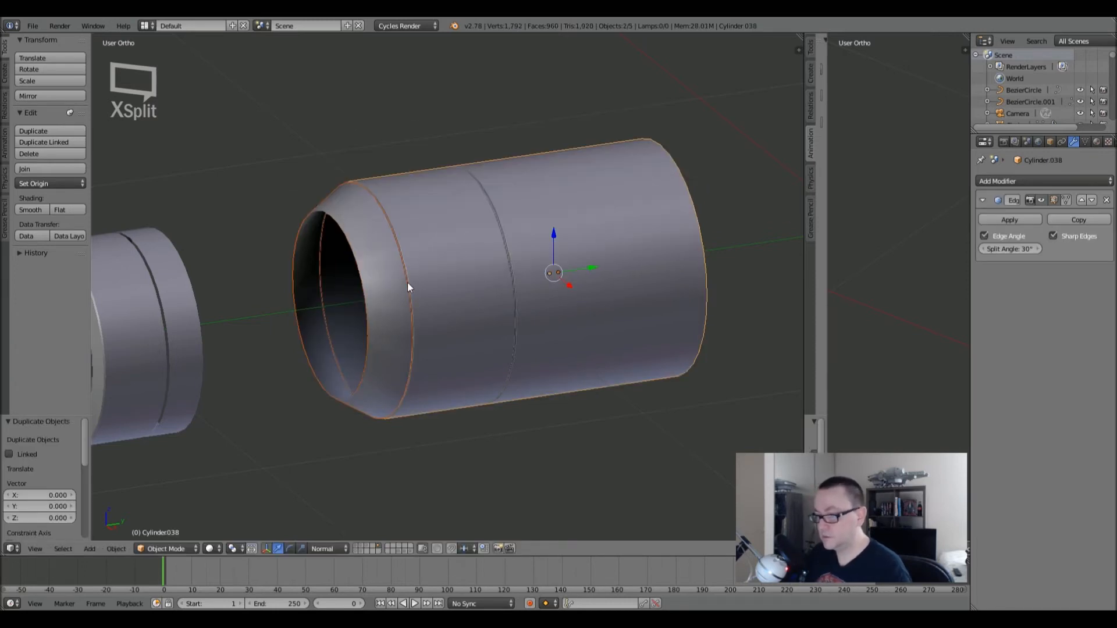
{"action": "key", "text": "m"}
{"action": "key", "text": "2"}
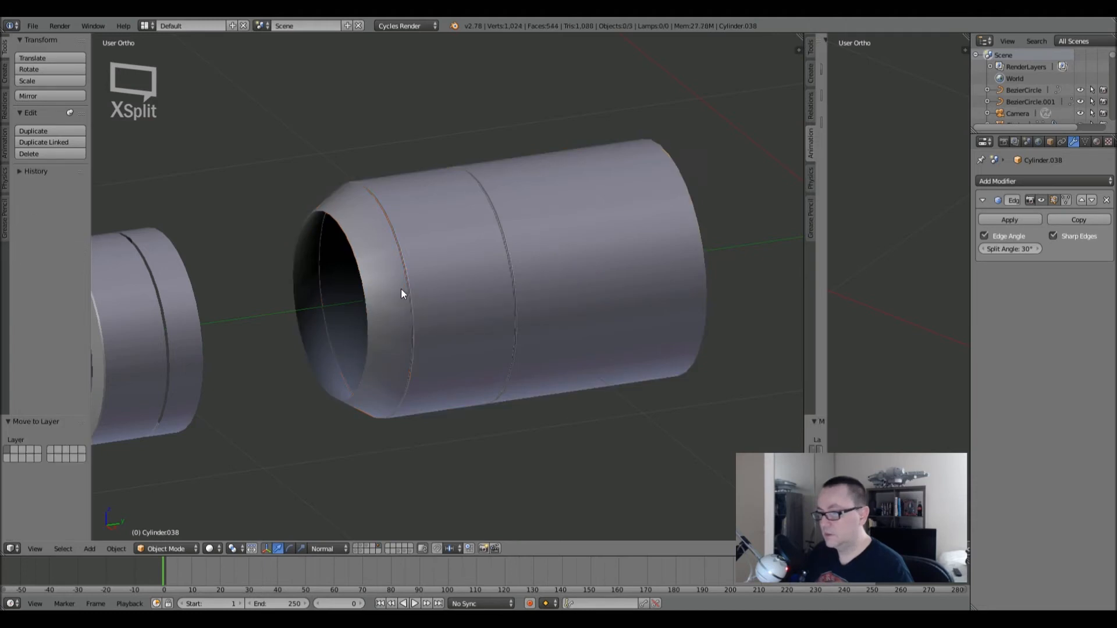
- Examine the tapered collar's mesh in Edit Mode with its faces selected and deselected
{"action": "key", "text": "Tab"}
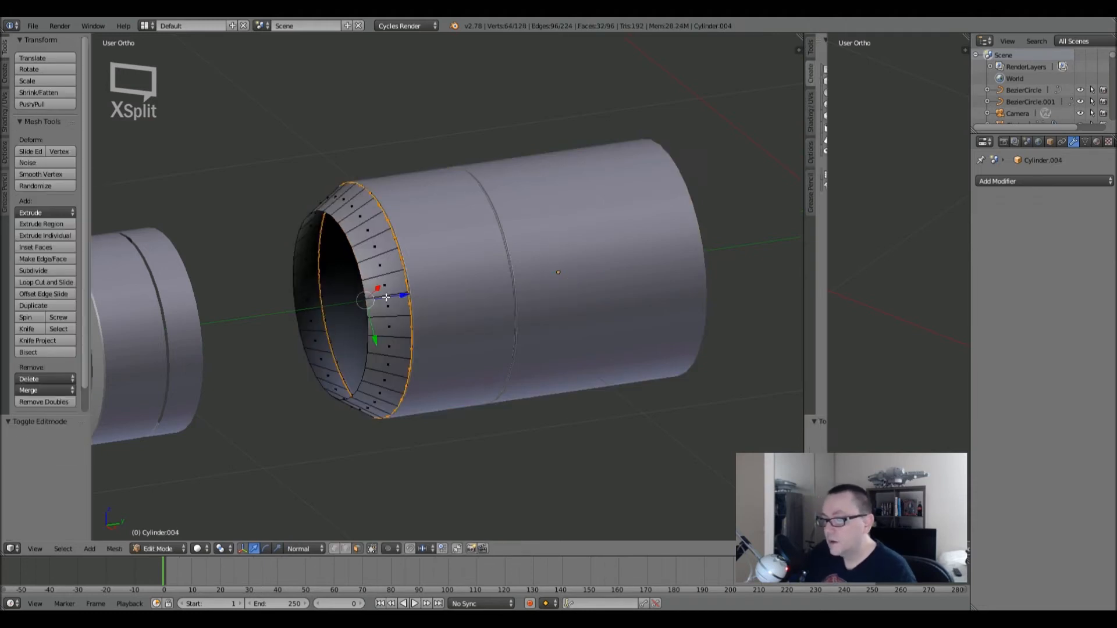
{"action": "key", "text": "a"}
{"action": "middle_click_drag", "start_coordinate": [419, 269], "coordinate": [346, 293]}
{"action": "scroll", "coordinate": [351, 267], "scroll_direction": "up", "scroll_amount": 1}
{"action": "scroll", "coordinate": [381, 285], "scroll_direction": "down", "scroll_amount": 4}
{"action": "key", "text": "a"}
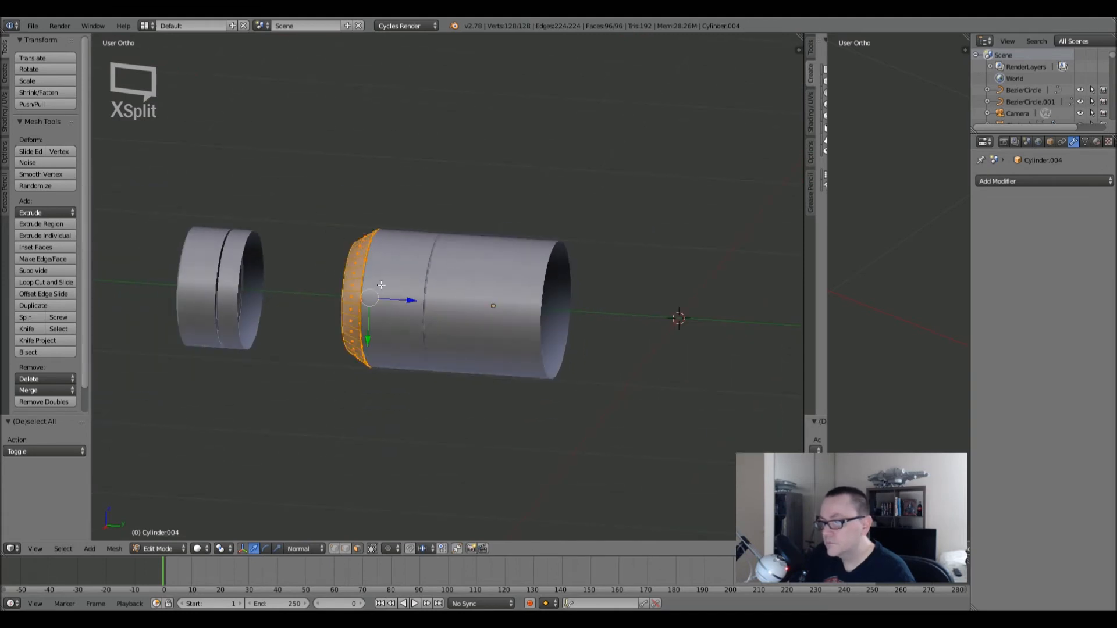
{"action": "key", "text": "Tab"}
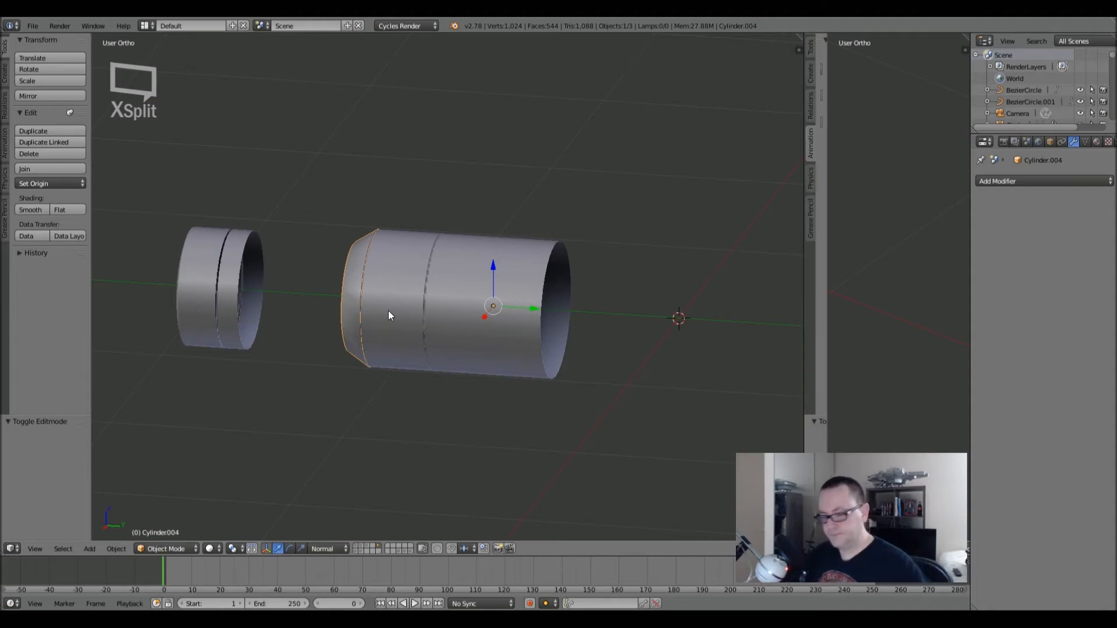
{"action": "key", "text": "a"}
- Open the front ring's mesh for editing and select the front rim's face loop plus the narrow bevel loop around it
{"action": "mouse_move", "coordinate": [374, 271]}
{"action": "middle_mouse_down"}
{"action": "mouse_move", "coordinate": [431, 271]}
{"action": "mouse_move", "coordinate": [387, 276]}
{"action": "middle_mouse_up"}
{"action": "right_click", "coordinate": [302, 280]}
{"action": "key", "text": "Tab"}
{"action": "scroll", "coordinate": [349, 290], "scroll_direction": "up", "scroll_amount": 7}
{"action": "middle_click_drag", "start_coordinate": [332, 306], "coordinate": [367, 280], "text": "shift"}
{"action": "scroll", "coordinate": [476, 215], "scroll_direction": "up", "scroll_amount": 2}
{"action": "scroll", "coordinate": [476, 215], "scroll_direction": "up", "scroll_amount": 2}
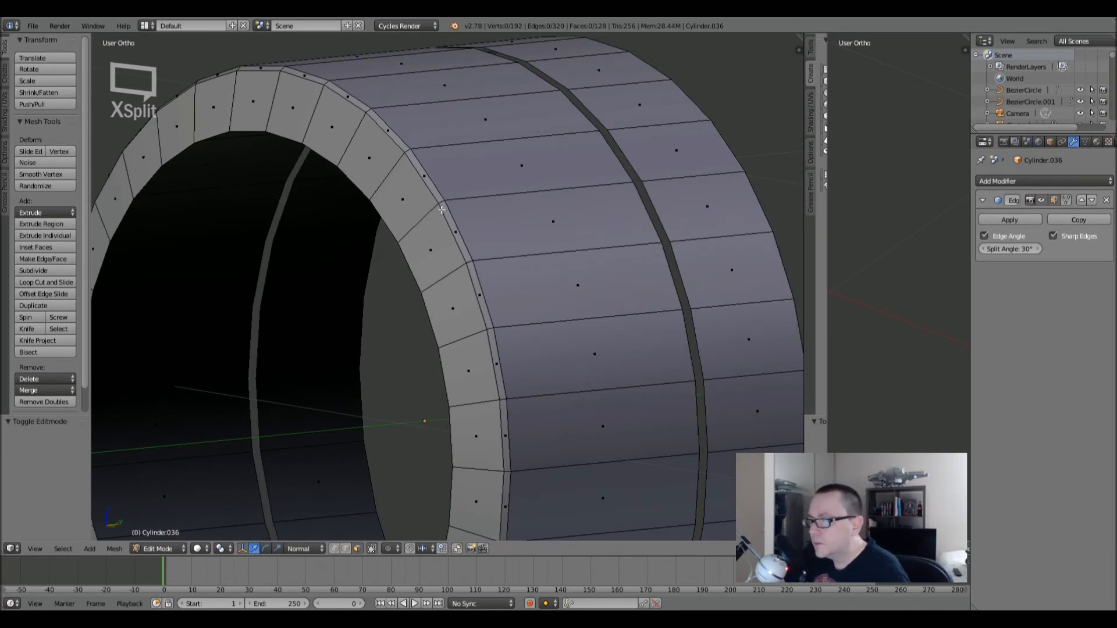
{"action": "right_click", "coordinate": [443, 204], "text": "alt"}
{"action": "right_click", "coordinate": [425, 212], "text": "alt+shift"}
{"action": "middle_click_drag", "start_coordinate": [513, 221], "coordinate": [459, 234]}
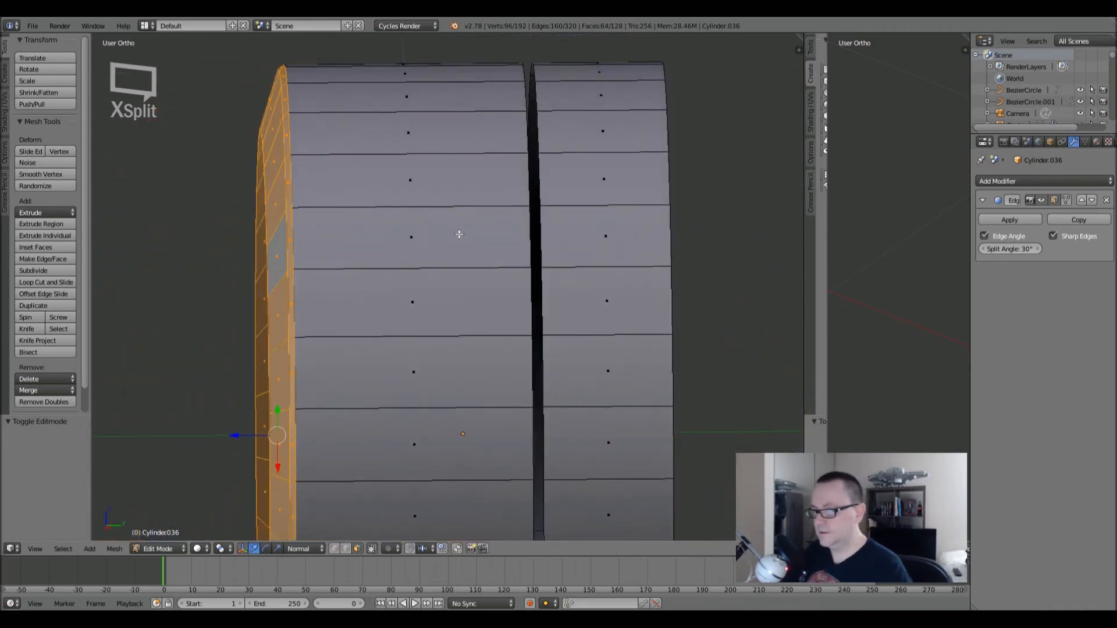
{"action": "middle_click_drag", "start_coordinate": [366, 239], "coordinate": [391, 242], "text": "shift"}
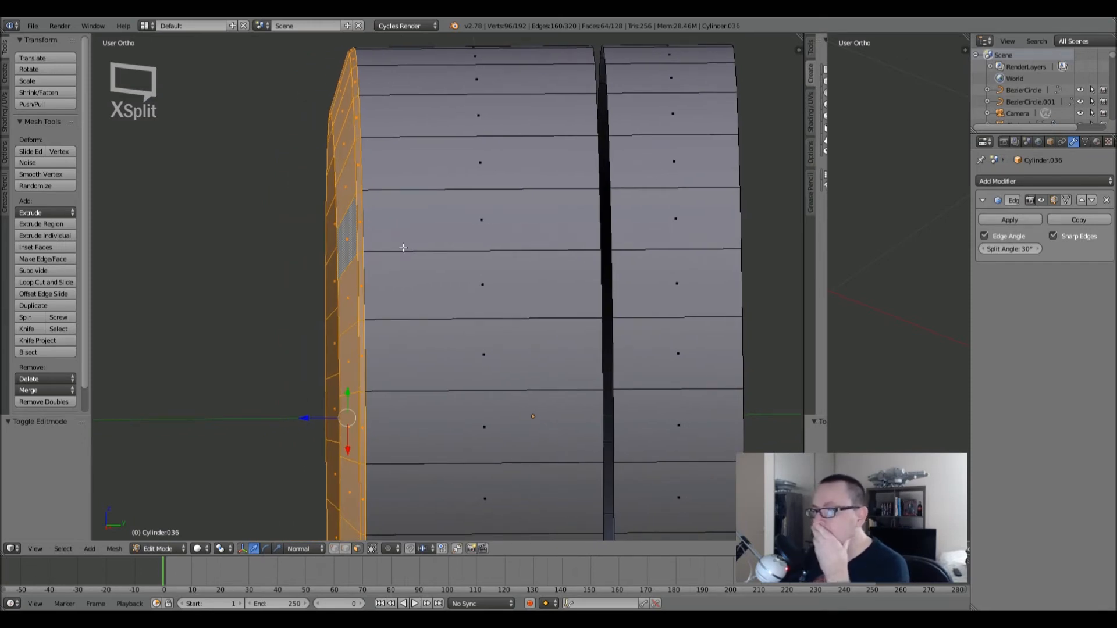
- Separate the selected rim and bevel faces into their own object and select that object in Object Mode
{"action": "key", "text": "p"}
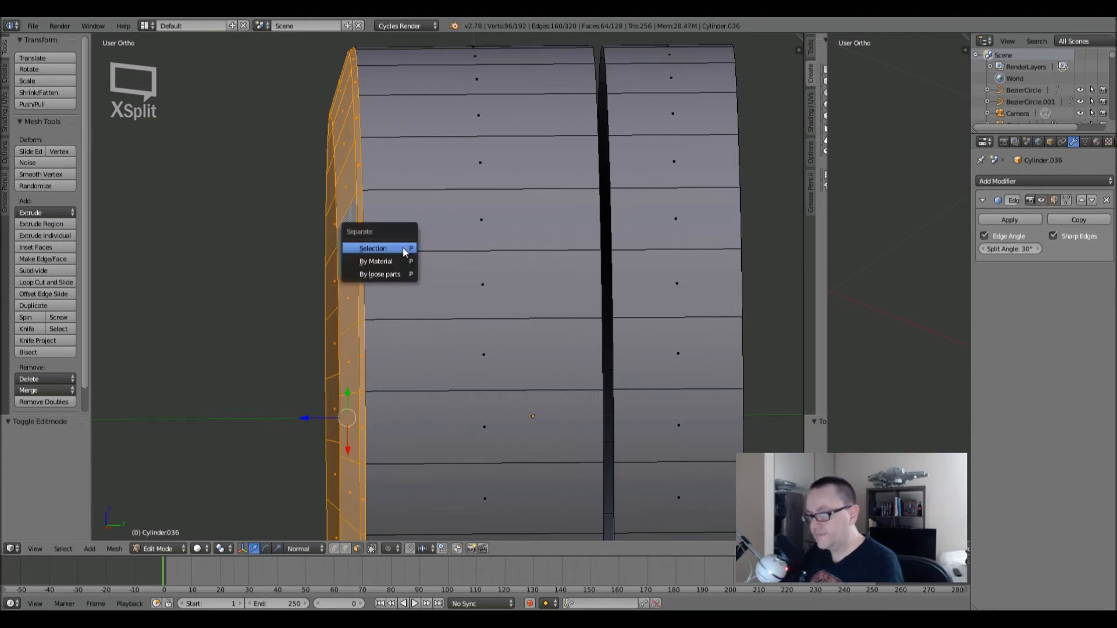
{"action": "left_click", "coordinate": [403, 247]}
{"action": "key", "text": "Tab"}
{"action": "right_click", "coordinate": [363, 221]}
- Open the separated rim's mesh for editing in a front wireframe view showing the whole ring
{"action": "key", "text": "Tab"}
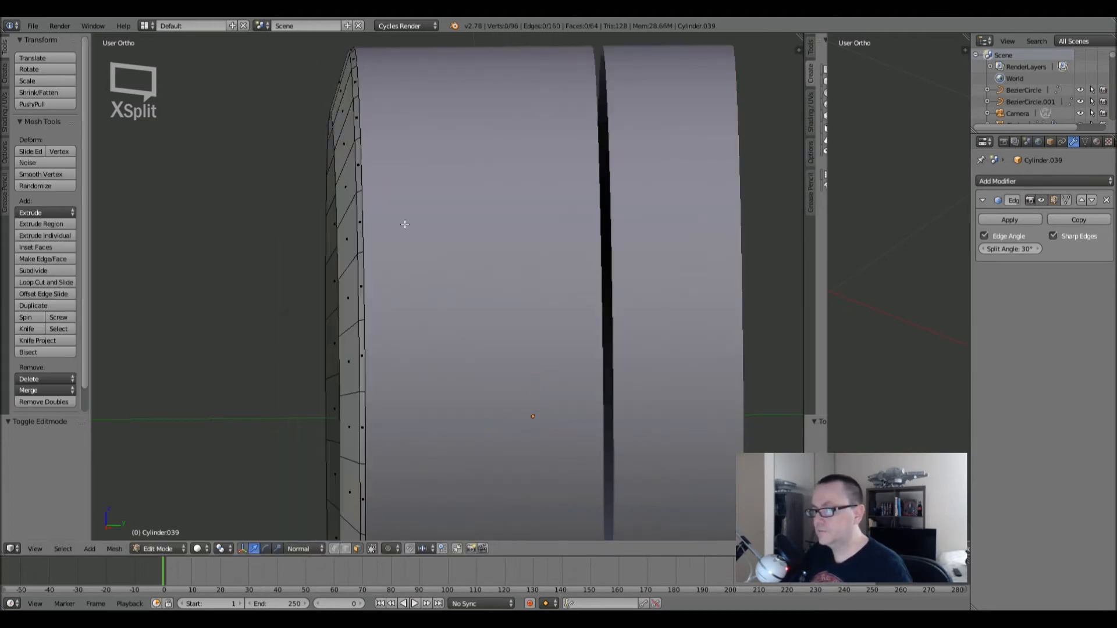
{"action": "middle_click_drag", "start_coordinate": [404, 226], "coordinate": [445, 232]}
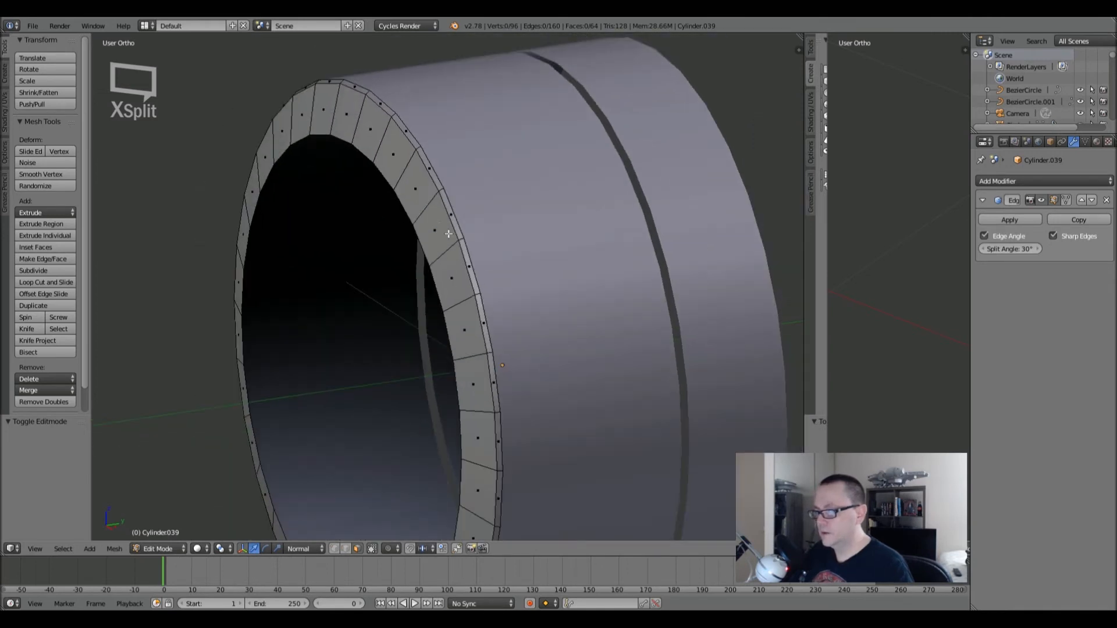
{"action": "key", "text": "KP_1"}
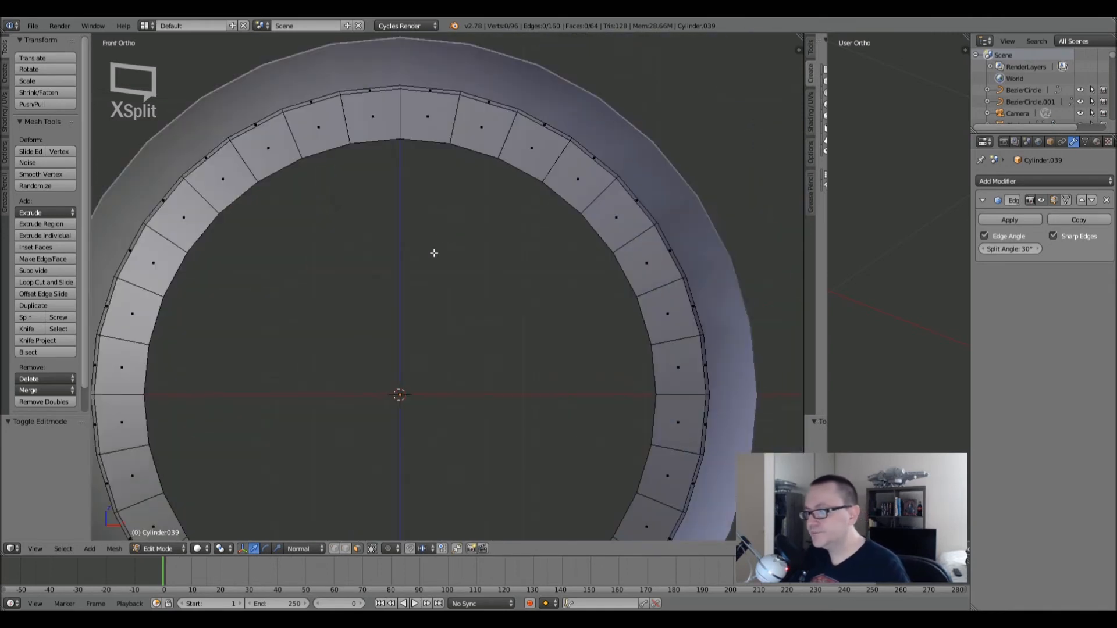
{"action": "scroll", "coordinate": [434, 252], "scroll_direction": "down", "scroll_amount": 1}
{"action": "scroll", "coordinate": [441, 247], "scroll_direction": "down", "scroll_amount": 1}
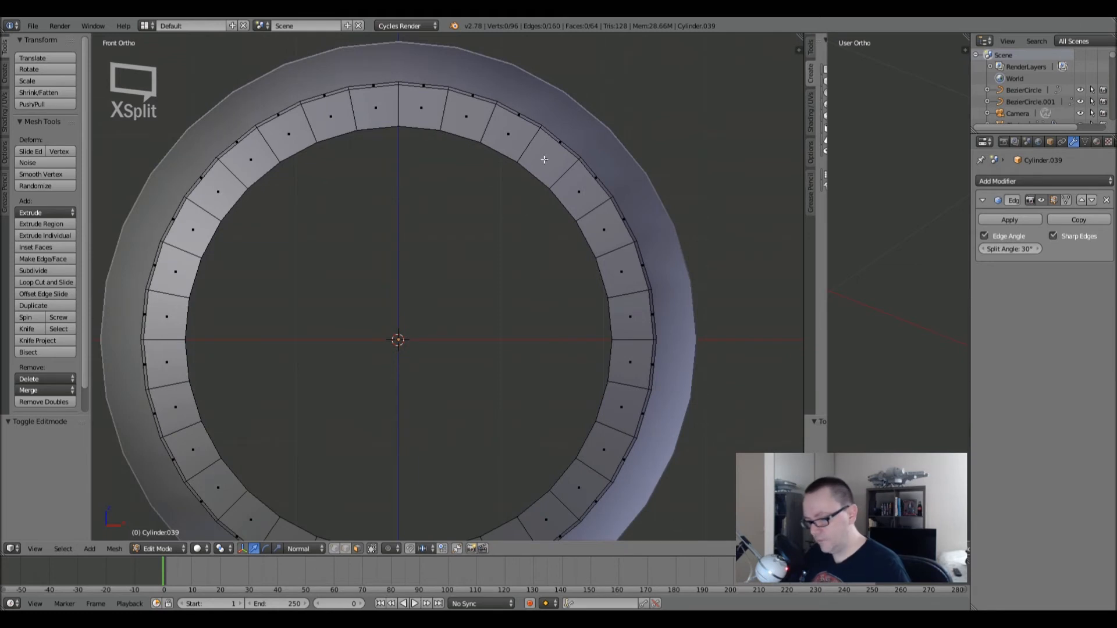
{"action": "scroll", "coordinate": [474, 186], "scroll_direction": "down", "scroll_amount": 2}
{"action": "key", "text": "z"}
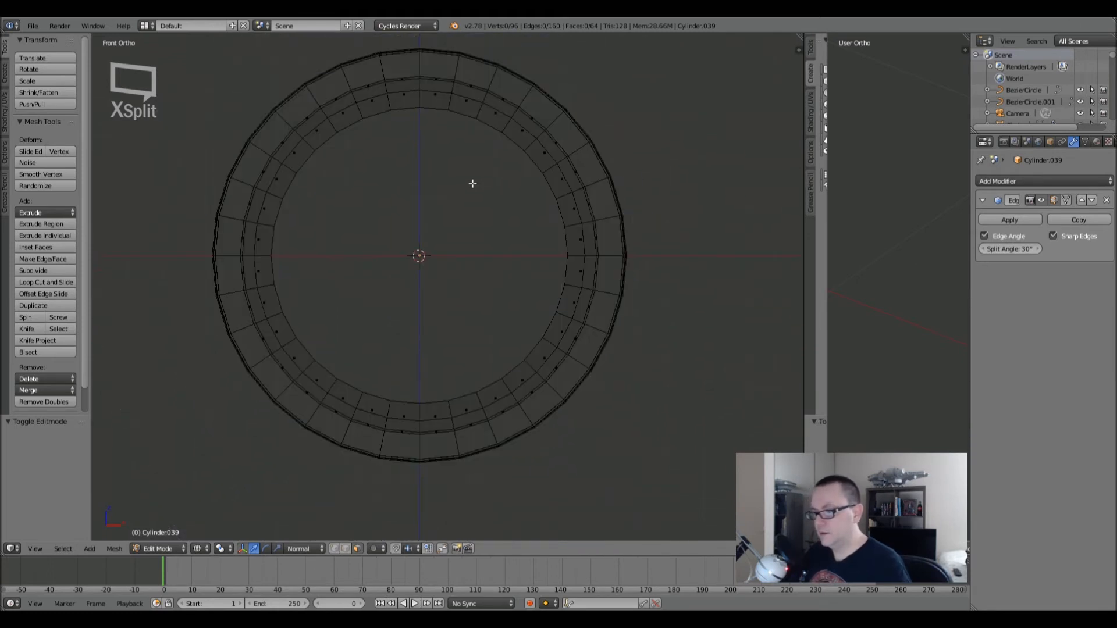
{"action": "key", "text": "a"}
{"action": "key", "text": "a"}
{"action": "key", "text": "b"}
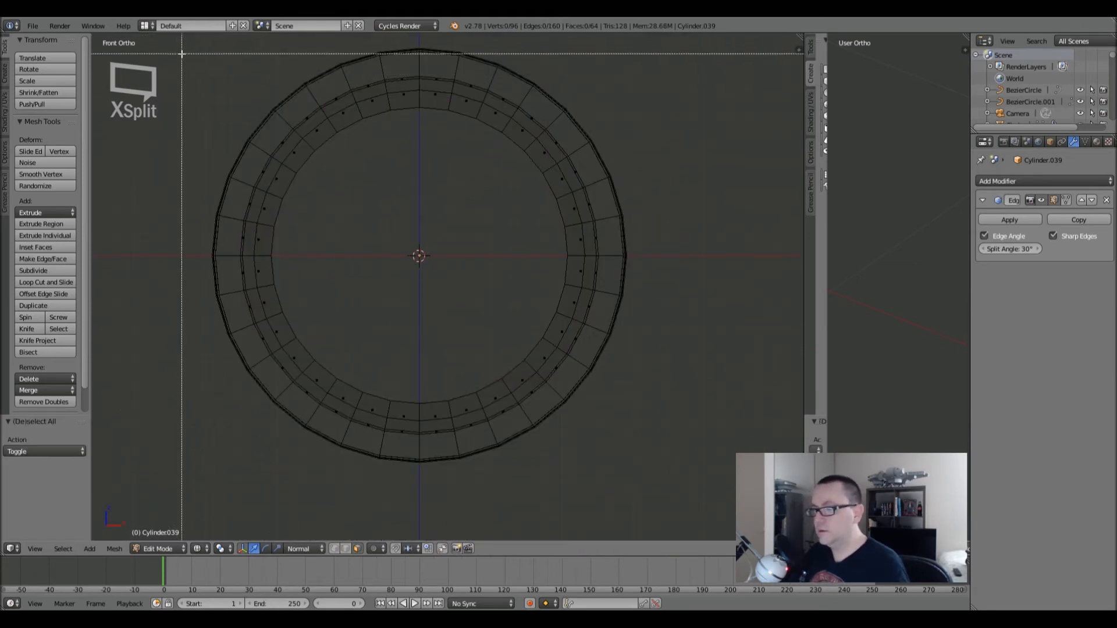
{"action": "left_click_drag", "start_coordinate": [199, 58], "coordinate": [323, 271]}
{"action": "key", "text": "b"}
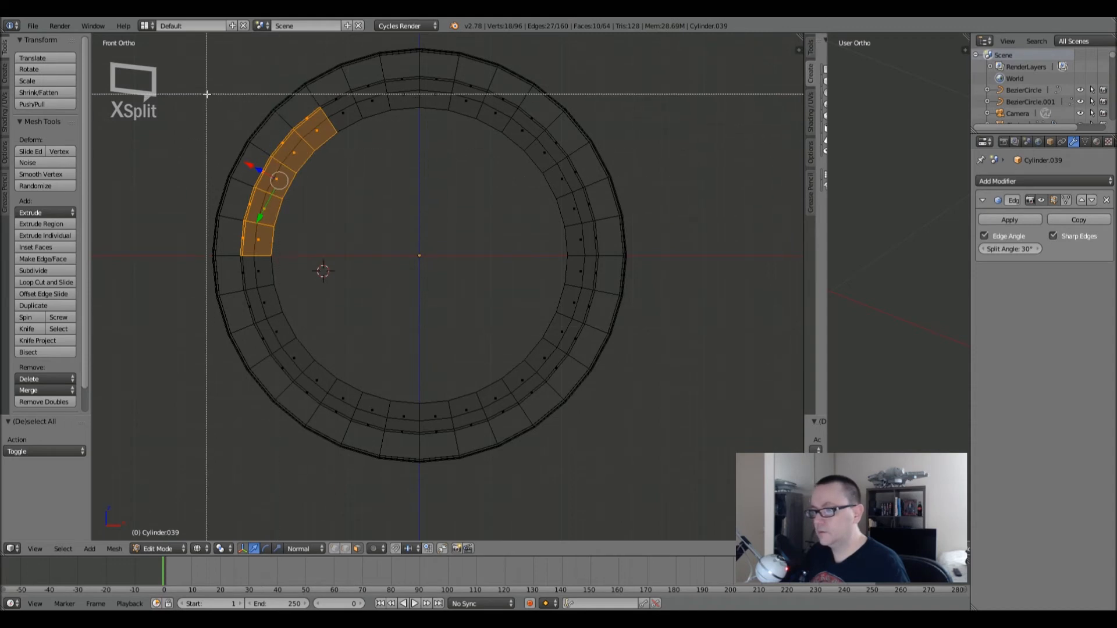
{"action": "left_click_drag", "start_coordinate": [179, 34], "coordinate": [423, 507]}
{"action": "right_click", "coordinate": [432, 417]}
{"action": "key", "text": "x"}
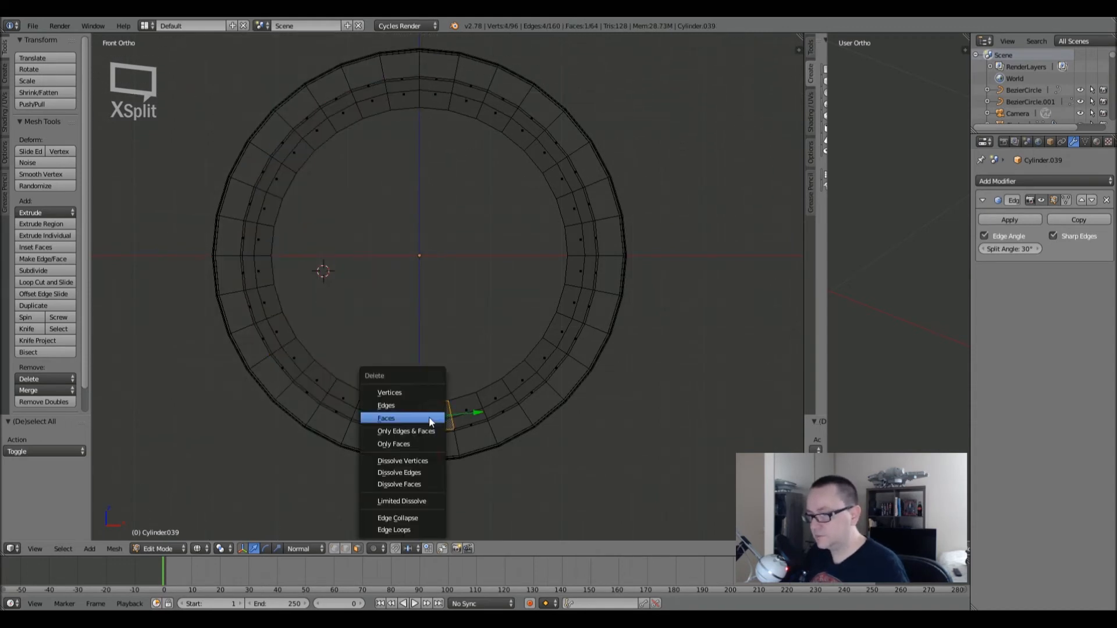
{"action": "key", "text": "a"}
- Select all faces on the negative X half of the rim, delete them, and return to Object Mode
{"action": "key", "text": "b"}
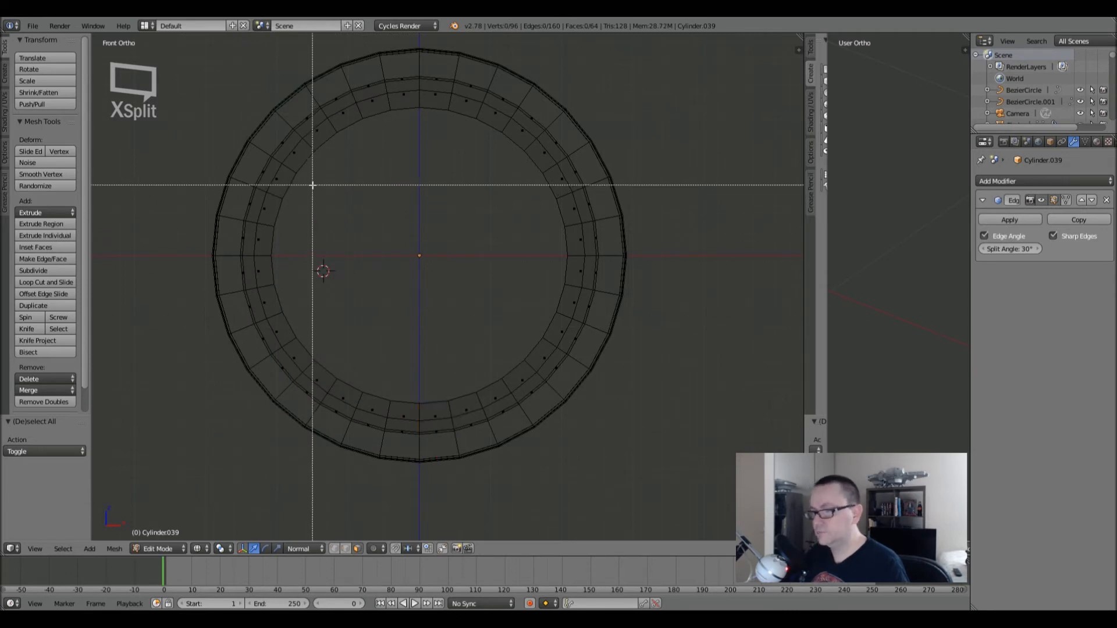
{"action": "left_click_drag", "start_coordinate": [171, 53], "coordinate": [422, 473]}
{"action": "key", "text": "x"}
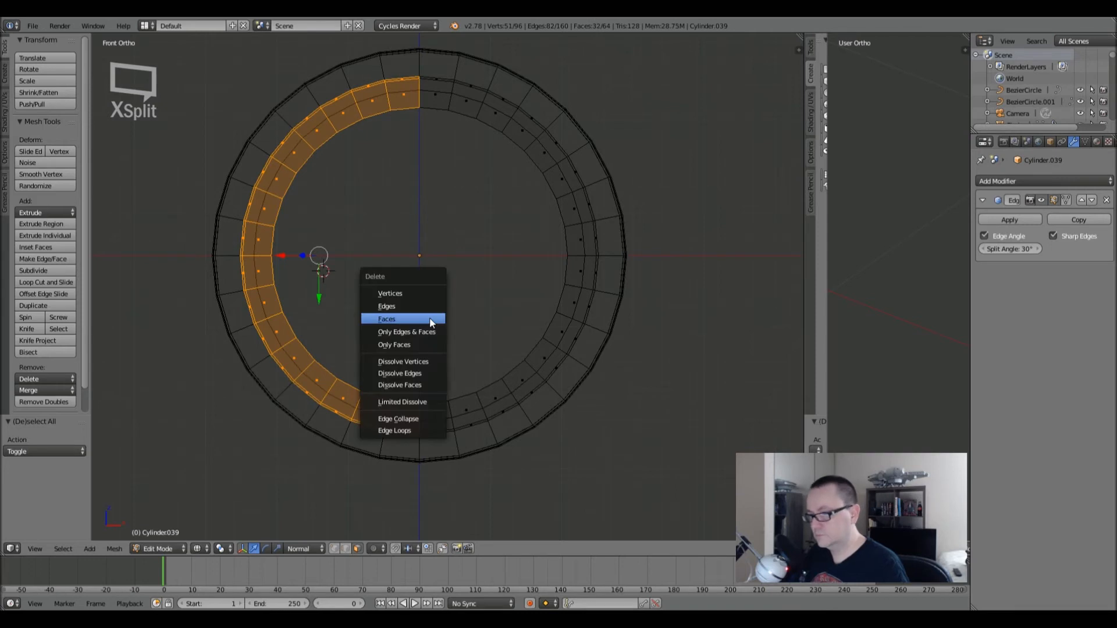
{"action": "left_click", "coordinate": [436, 320]}
{"action": "key", "text": "Tab"}
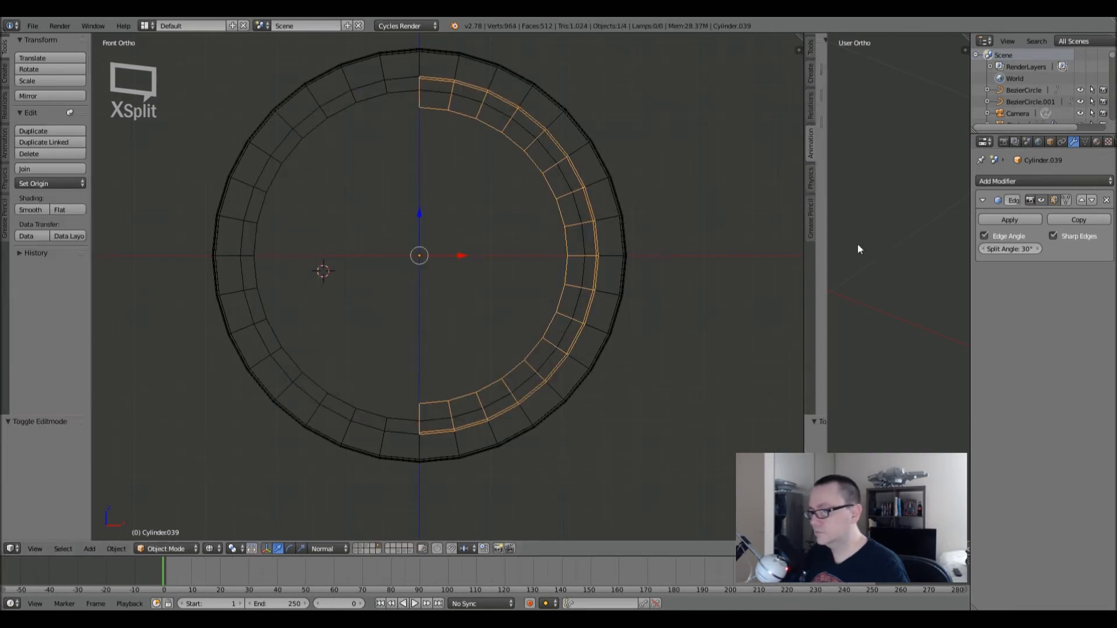
- Add a Mirror modifier to the half rim and enable its Clipping option
{"action": "left_click", "coordinate": [1045, 180]}
{"action": "left_click", "coordinate": [872, 299]}
{"action": "left_click", "coordinate": [1019, 338]}
- Select the front ring's outer bands and open their mesh for editing in a front wireframe view
{"action": "right_click", "coordinate": [563, 110]}
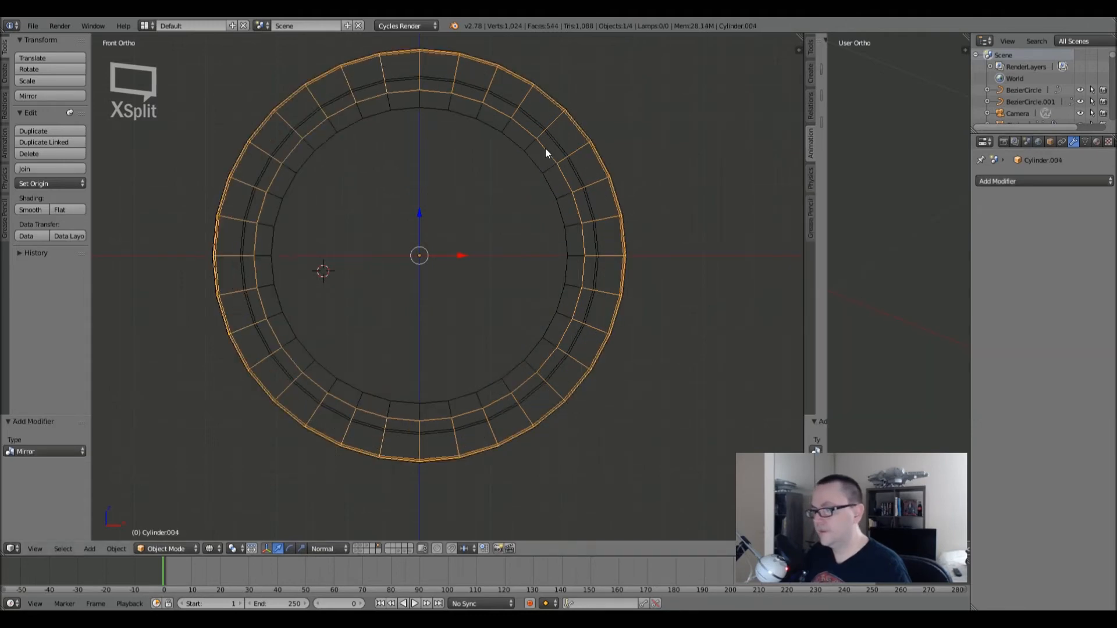
{"action": "key", "text": "z"}
{"action": "mouse_move", "coordinate": [591, 151]}
{"action": "middle_mouse_down"}
{"action": "mouse_move", "coordinate": [552, 169]}
{"action": "mouse_move", "coordinate": [521, 165]}
{"action": "middle_mouse_up"}
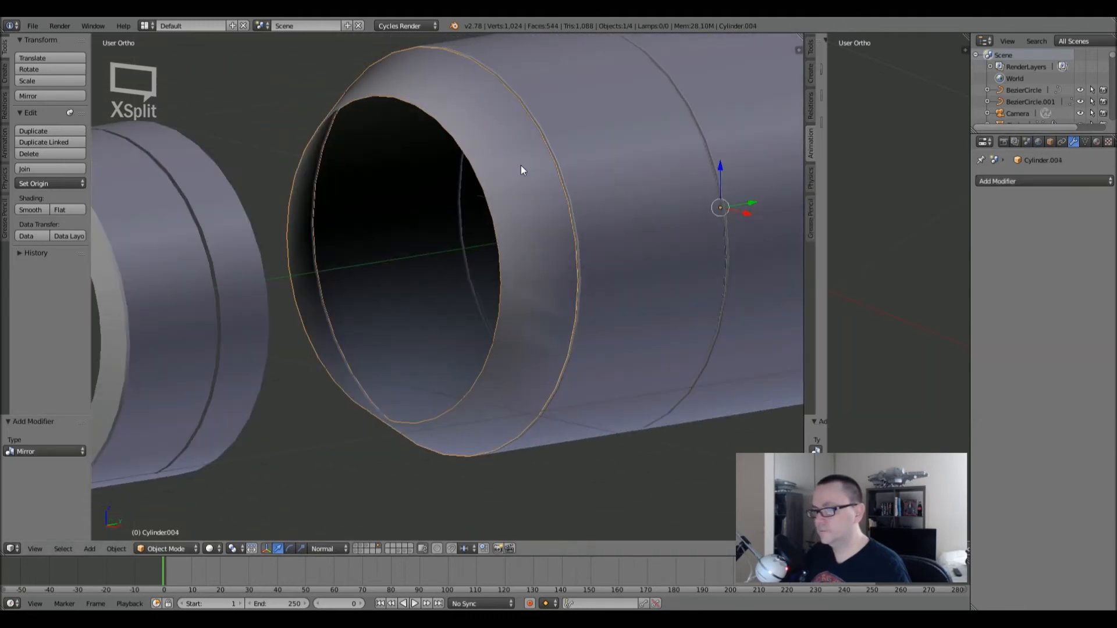
{"action": "right_click", "coordinate": [236, 198]}
{"action": "scroll", "coordinate": [249, 225], "scroll_direction": "down", "scroll_amount": 2}
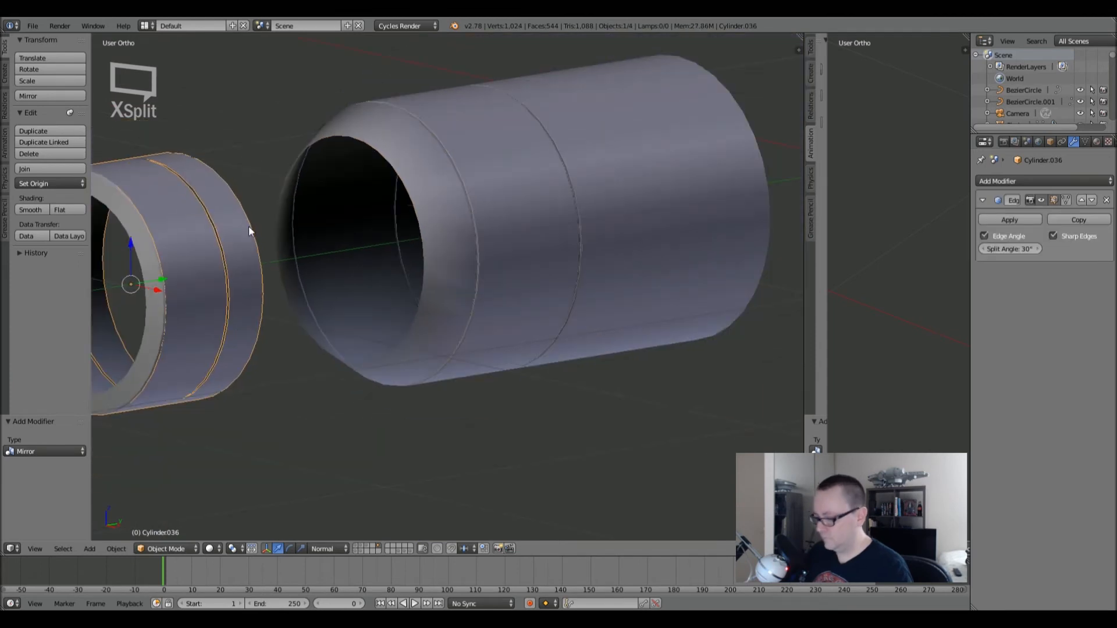
{"action": "key", "text": "KP_1"}
{"action": "key", "text": "z"}
{"action": "middle_click_drag", "start_coordinate": [244, 311], "coordinate": [473, 317], "text": "shift"}
{"action": "key", "text": "Tab"}
{"action": "key", "text": "a"}
{"action": "scroll", "coordinate": [347, 320], "scroll_direction": "up", "scroll_amount": 2}
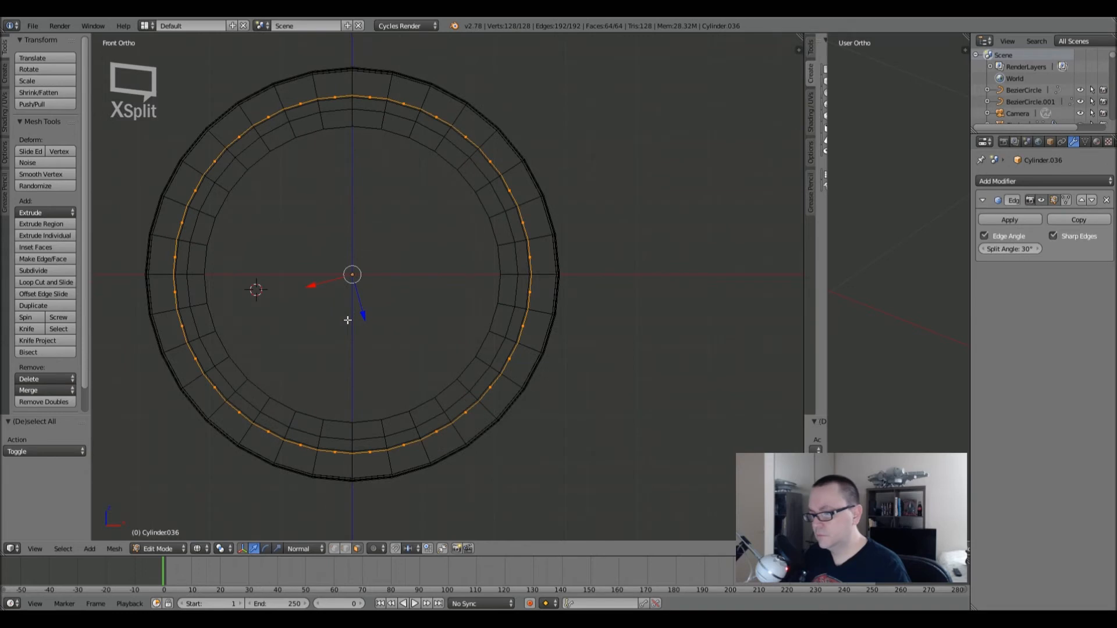
- Delete the negative X half of the outer bands' faces and add a Mirror modifier to the remaining half
{"action": "key", "text": "a"}
{"action": "key", "text": "b"}
{"action": "left_click_drag", "start_coordinate": [120, 50], "coordinate": [352, 510]}
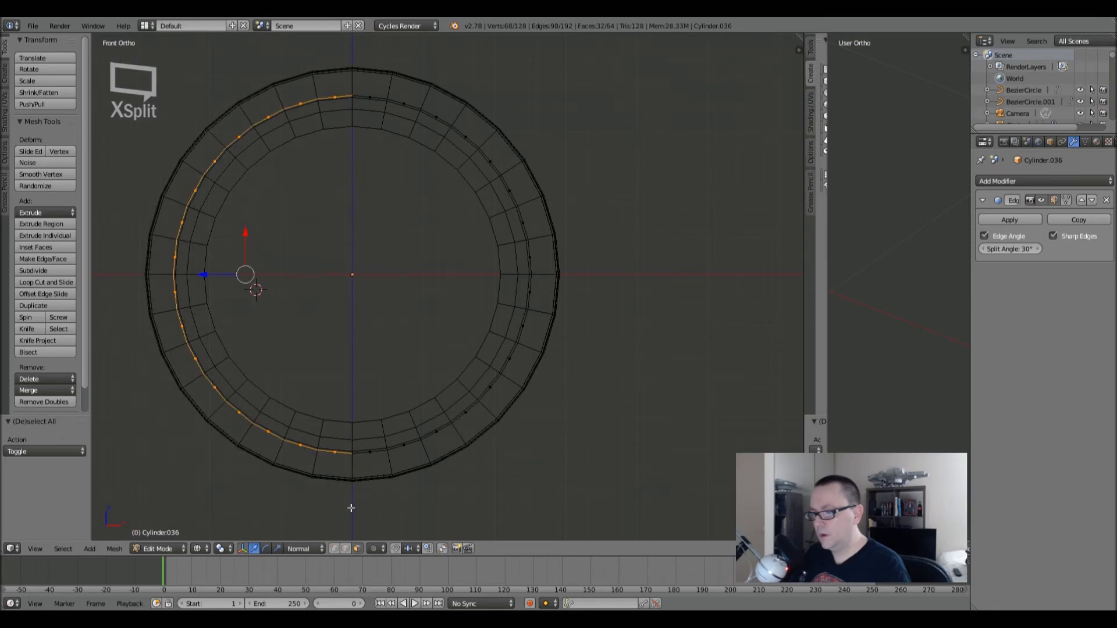
{"action": "key", "text": "x"}
{"action": "left_click", "coordinate": [433, 445]}
{"action": "key", "text": "Tab"}
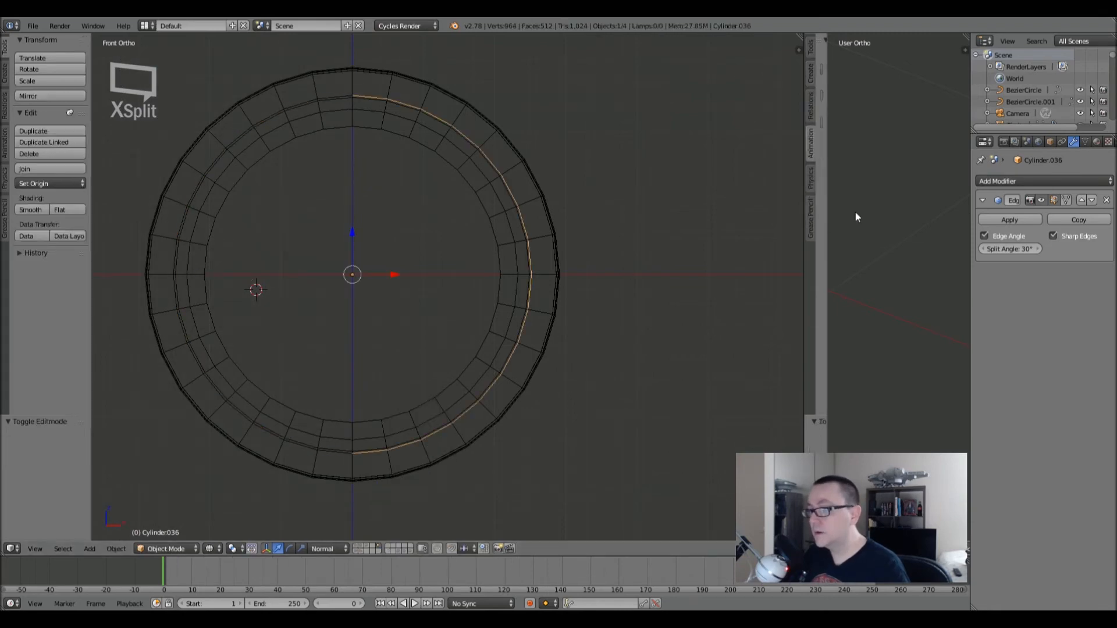
{"action": "left_click", "coordinate": [1024, 182]}
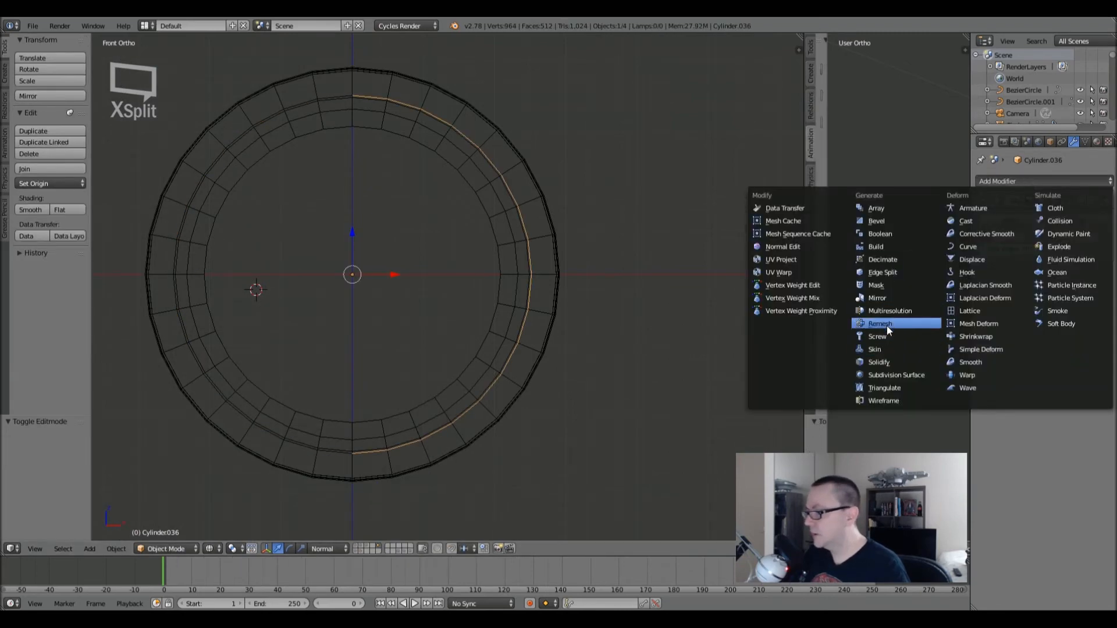
{"action": "left_click", "coordinate": [885, 298]}
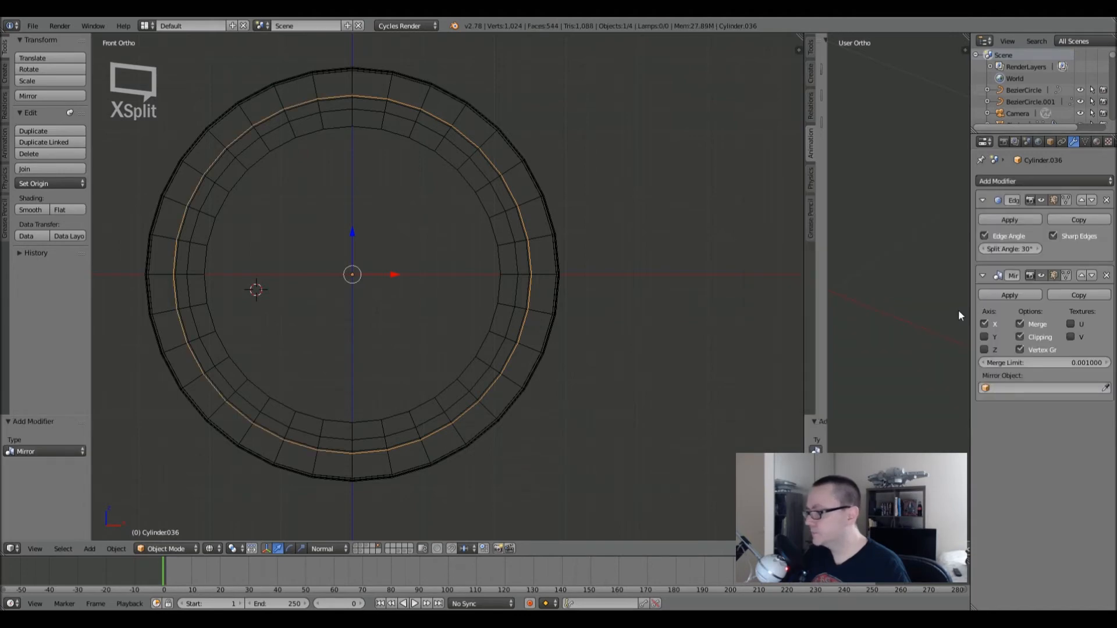
- Select the large cylinder's tapered front collar and open its mesh for editing with nothing selected
{"action": "mouse_move", "coordinate": [644, 287]}
{"action": "middle_mouse_down"}
{"action": "mouse_move", "coordinate": [522, 282]}
{"action": "mouse_move", "coordinate": [511, 312]}
{"action": "mouse_move", "coordinate": [555, 286]}
{"action": "mouse_move", "coordinate": [516, 277]}
{"action": "middle_mouse_up"}
{"action": "key", "text": "z"}
{"action": "scroll", "coordinate": [554, 281], "scroll_direction": "down", "scroll_amount": 4}
{"action": "right_click", "coordinate": [515, 277]}
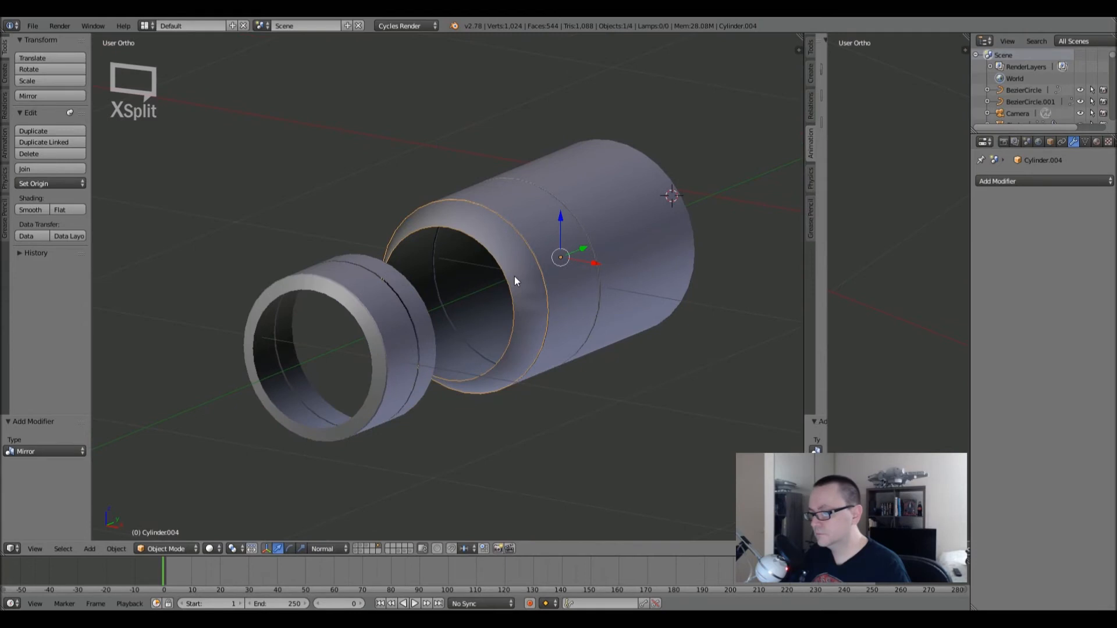
{"action": "key", "text": "Tab"}
{"action": "key", "text": "a"}
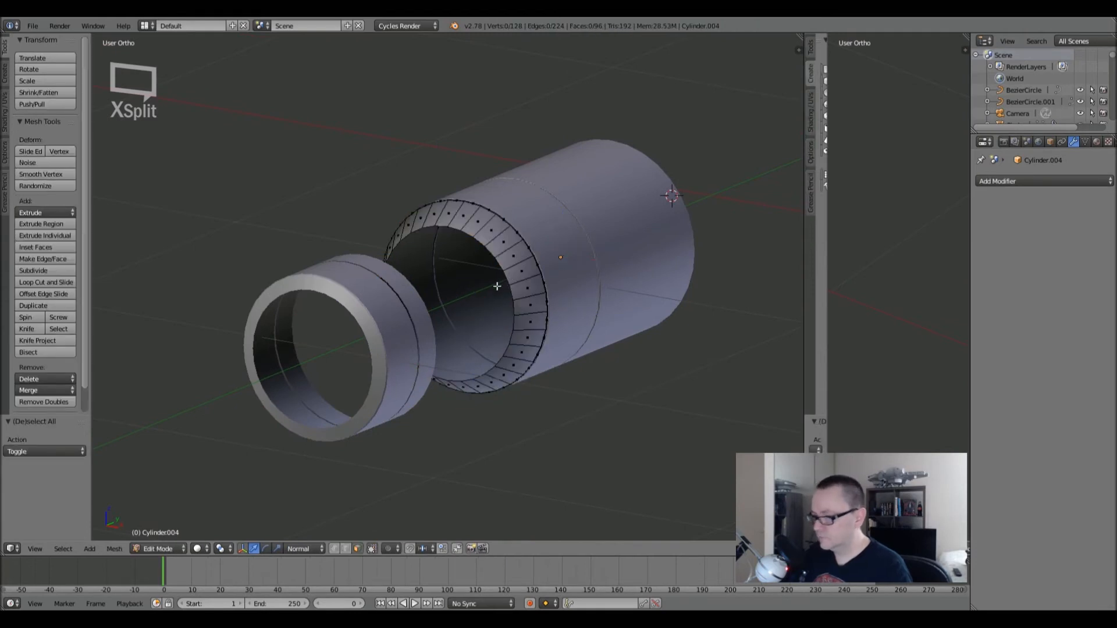
- Select all faces on the negative X half of the tapered collar in a top wireframe view and delete them
{"action": "key", "text": "KP_7"}
{"action": "key", "text": "z"}
{"action": "middle_click_drag", "start_coordinate": [457, 175], "coordinate": [497, 455], "text": "shift"}
{"action": "middle_click_drag", "start_coordinate": [508, 330], "coordinate": [531, 350], "text": "shift"}
{"action": "key", "text": "b"}
{"action": "left_click_drag", "start_coordinate": [200, 262], "coordinate": [372, 451]}
{"action": "key", "text": "x"}
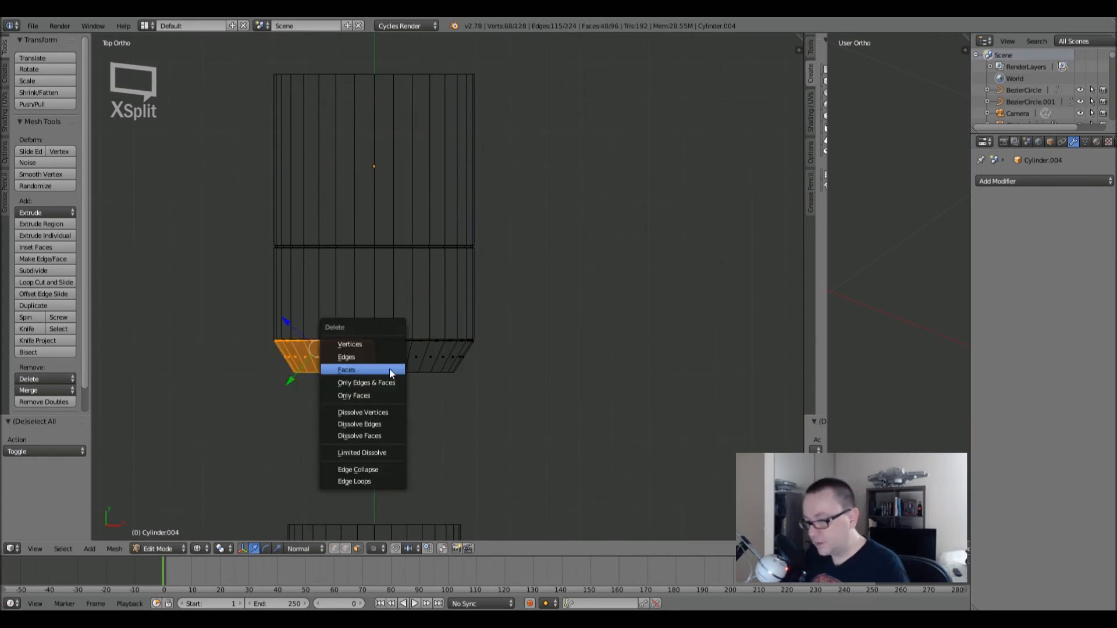
{"action": "left_click", "coordinate": [389, 369]}
- Return to Object Mode and add a Mirror modifier to the remaining half of the tapered collar
{"action": "key", "text": "Tab"}
{"action": "left_click", "coordinate": [1028, 182]}
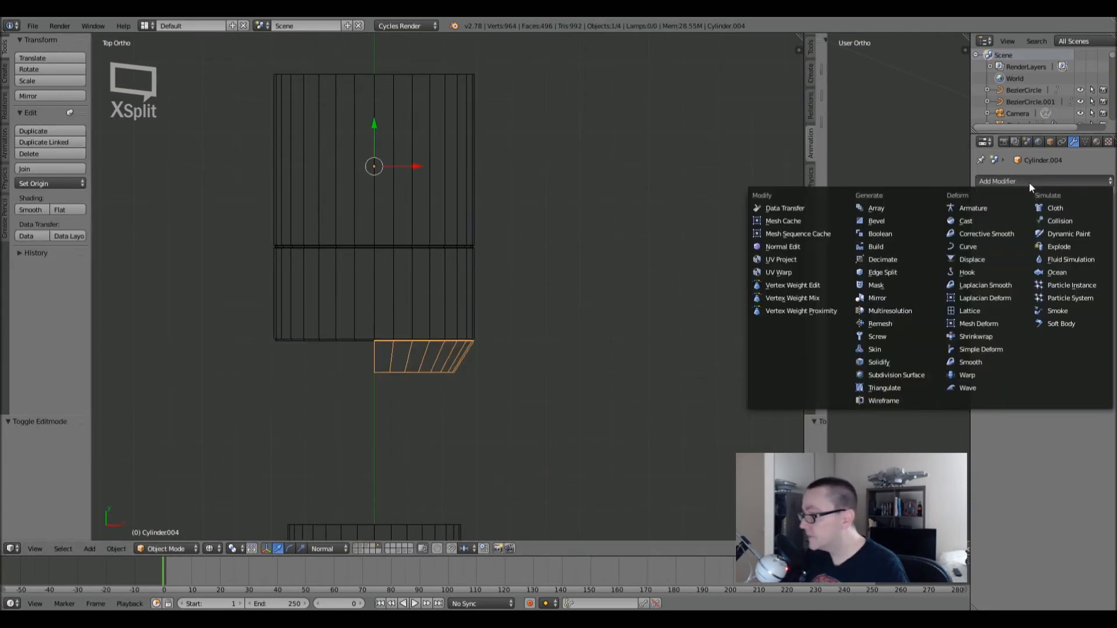
{"action": "left_click", "coordinate": [886, 294]}
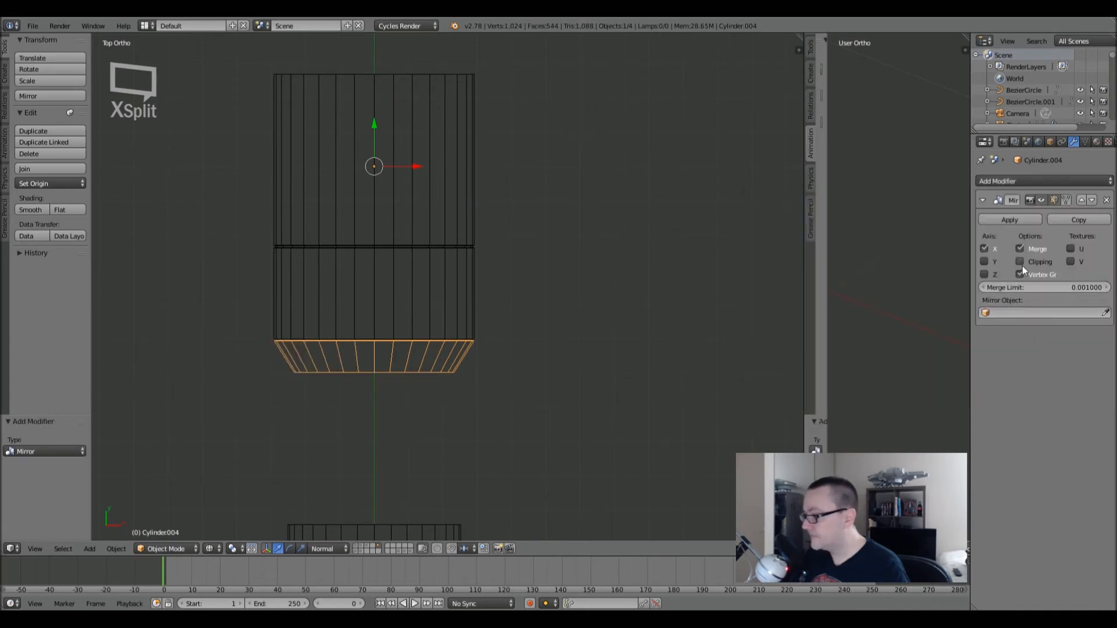
- Open the large cylinder's main outer bands for editing and delete the faces on their negative X half
{"action": "right_click", "coordinate": [459, 184]}
{"action": "key", "text": "Tab"}
{"action": "key", "text": "a"}
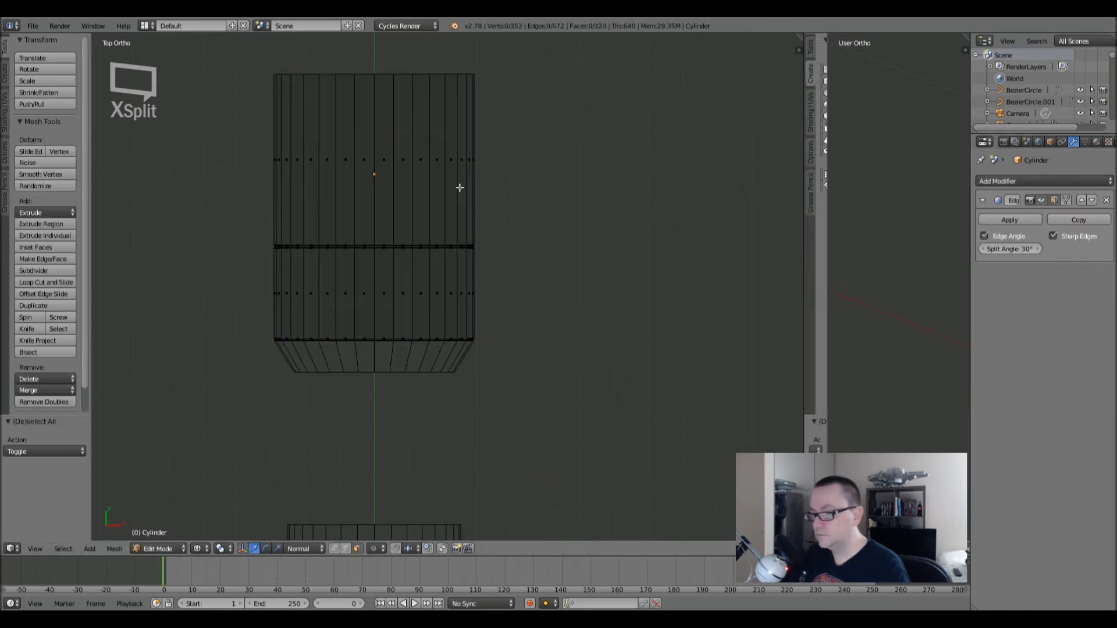
{"action": "key", "text": "b"}
{"action": "left_click_drag", "start_coordinate": [213, 54], "coordinate": [375, 439]}
{"action": "key", "text": "x"}
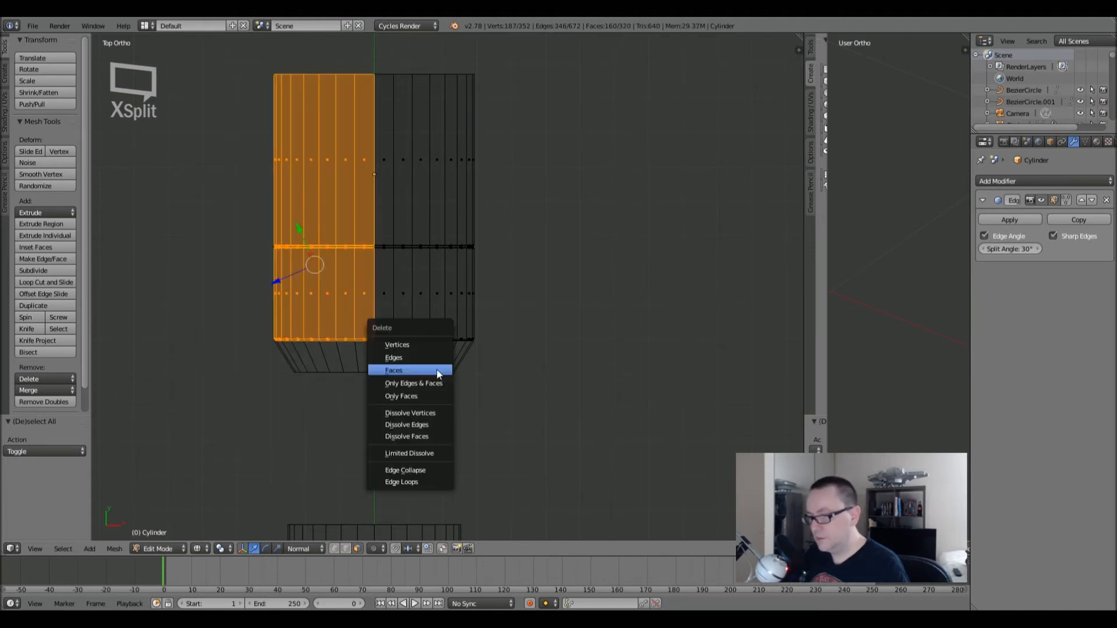
{"action": "left_click", "coordinate": [436, 370]}
- Return to Object Mode, add a Mirror modifier with Clipping to the large cylinder's half bands, and deselect everything
{"action": "scroll", "coordinate": [398, 359], "scroll_direction": "up", "scroll_amount": 10}
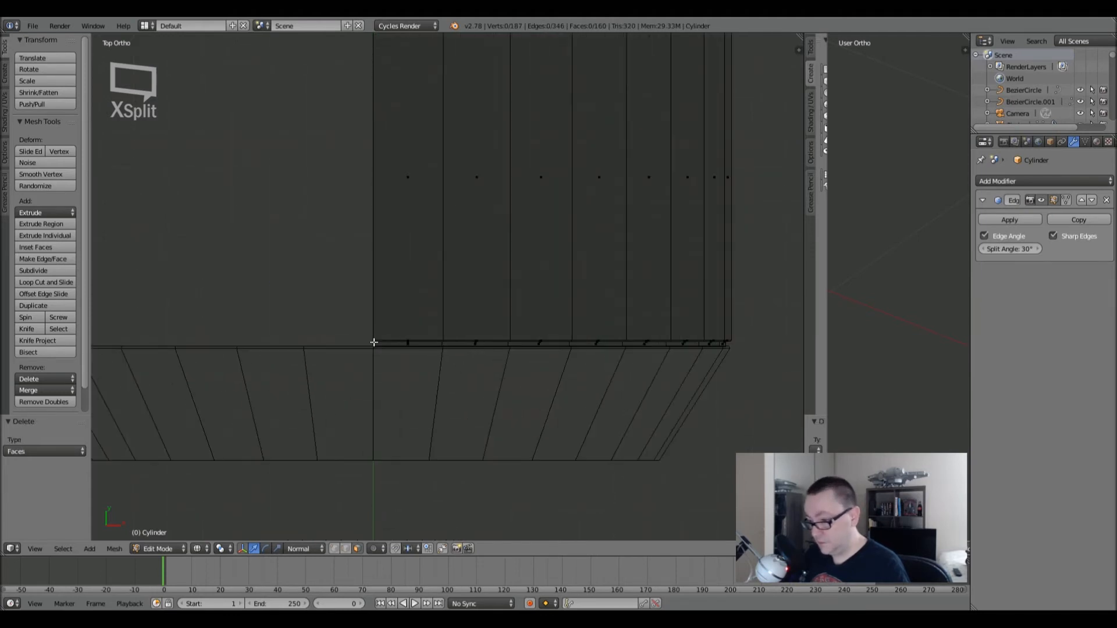
{"action": "key", "text": "Tab"}
{"action": "left_click", "coordinate": [1018, 181]}
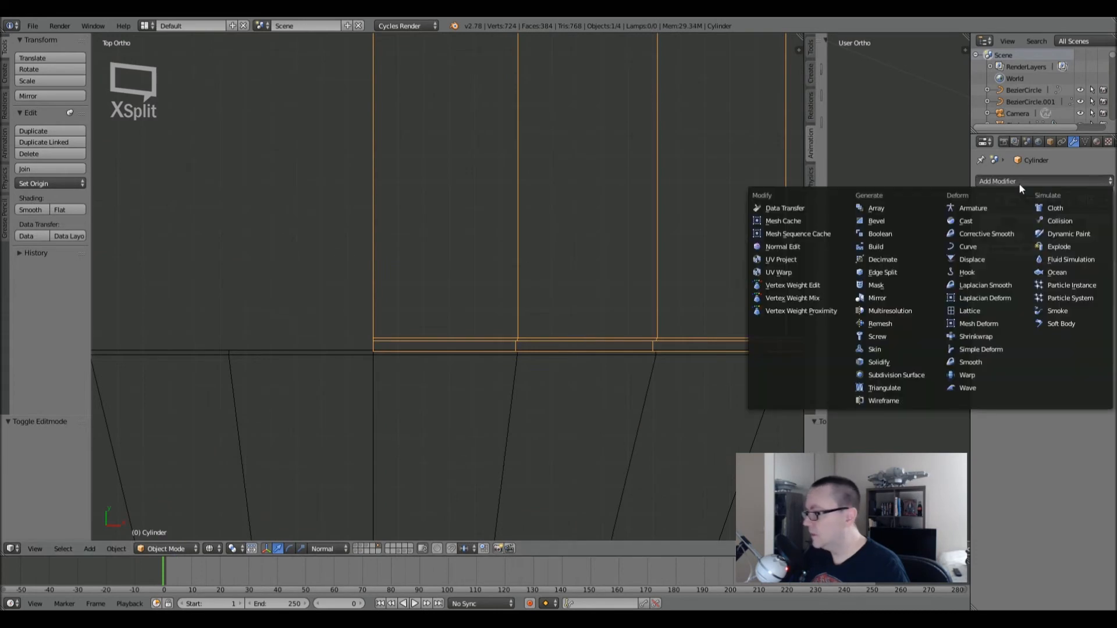
{"action": "left_click", "coordinate": [880, 299]}
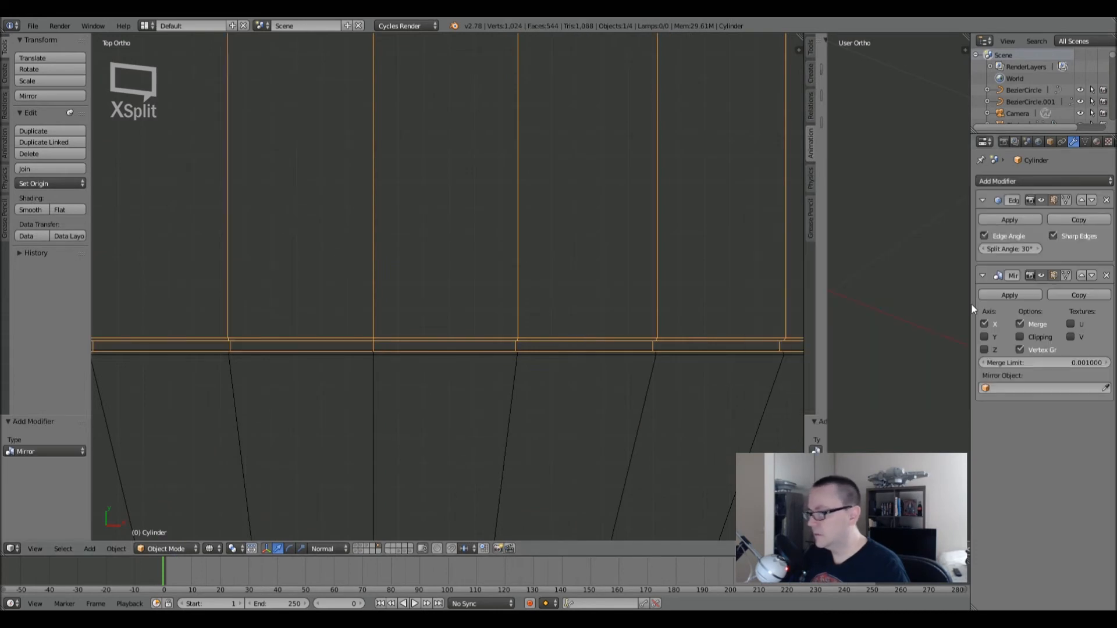
{"action": "left_click", "coordinate": [1019, 336]}
{"action": "scroll", "coordinate": [718, 255], "scroll_direction": "down", "scroll_amount": 5}
{"action": "key", "text": "a"}
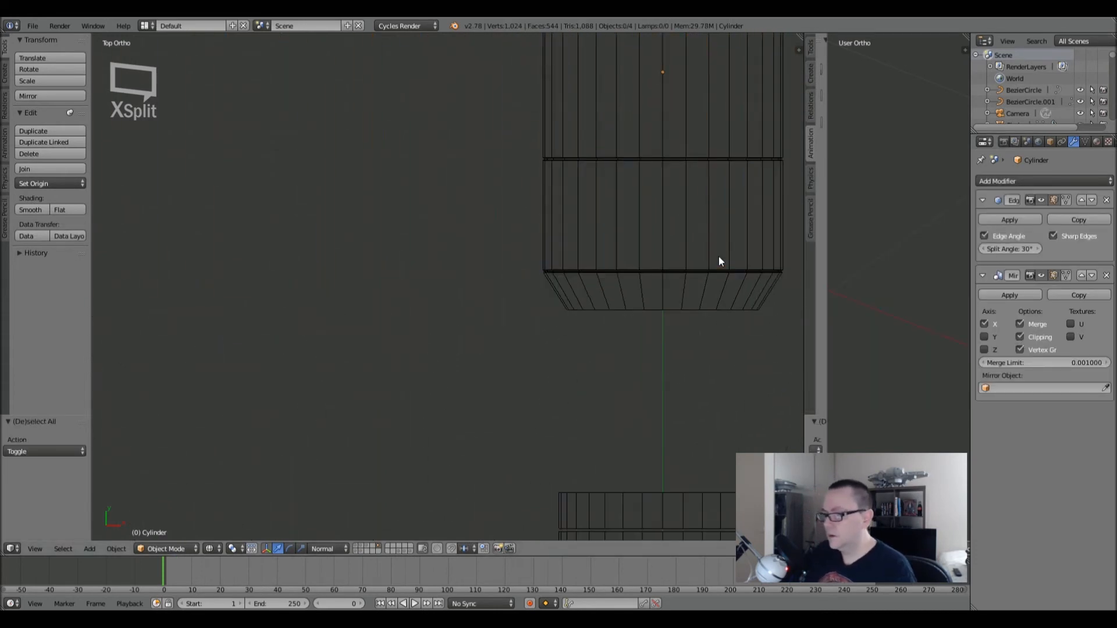
- Select the small ring's front rim and open its half mesh for editing in a solid-shaded front view
{"action": "middle_click_drag", "start_coordinate": [675, 289], "coordinate": [608, 247], "text": "shift"}
{"action": "scroll", "coordinate": [606, 354], "scroll_direction": "down", "scroll_amount": 2}
{"action": "right_click", "coordinate": [594, 444]}
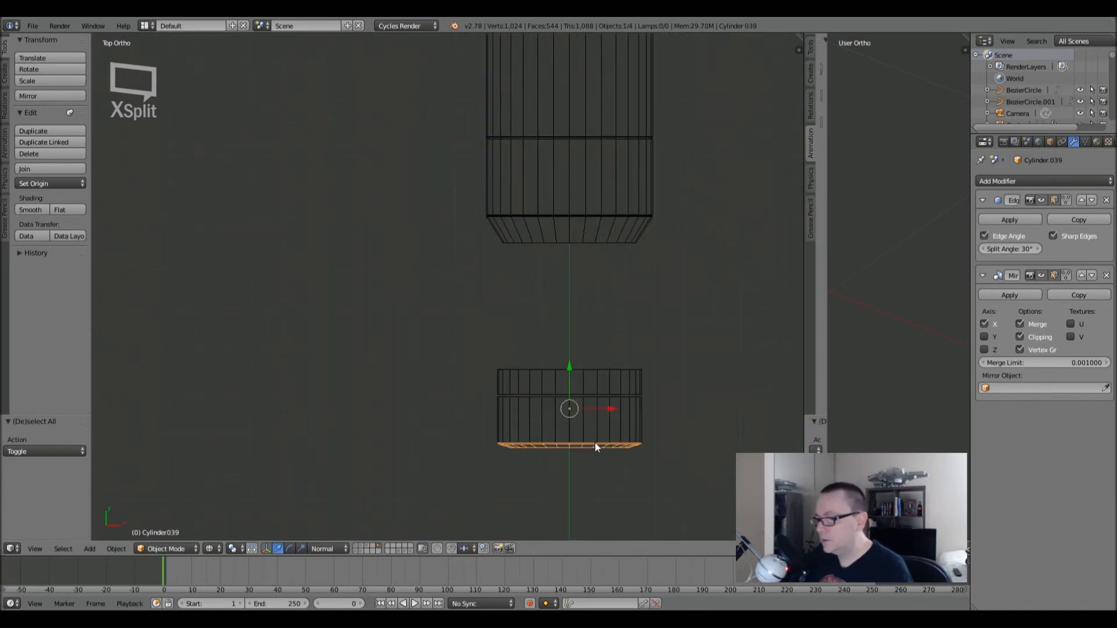
{"action": "key", "text": "KP_1"}
{"action": "key", "text": "Tab"}
{"action": "middle_click_drag", "start_coordinate": [594, 443], "coordinate": [506, 304], "text": "shift"}
{"action": "key", "text": "z"}
{"action": "scroll", "coordinate": [509, 289], "scroll_direction": "up", "scroll_amount": 7}
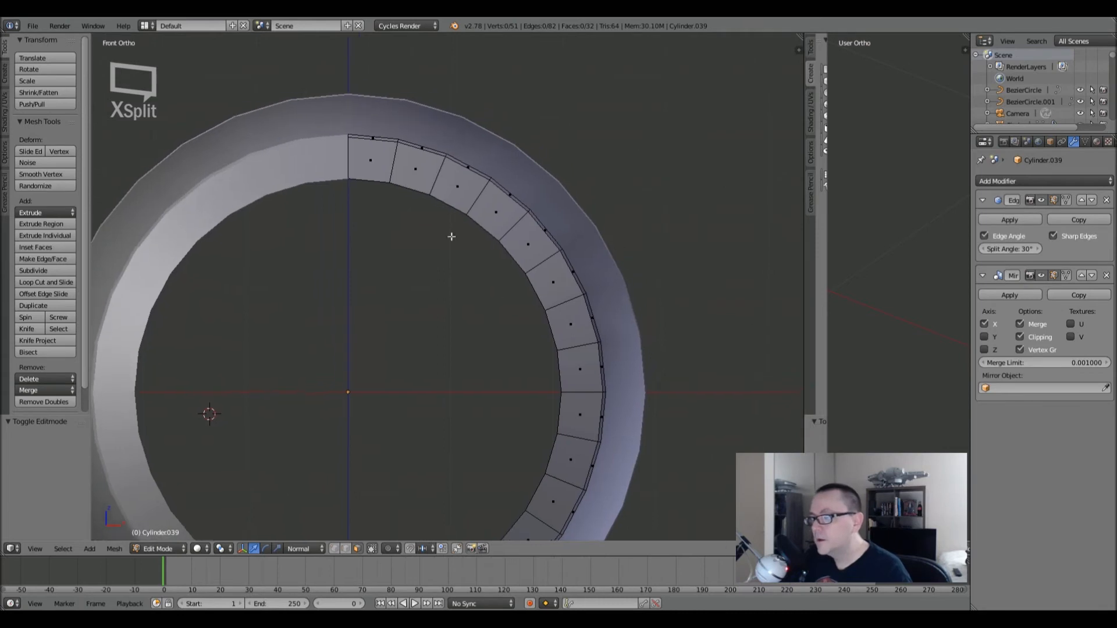
{"action": "middle_click_drag", "start_coordinate": [451, 236], "coordinate": [449, 244], "text": "shift"}
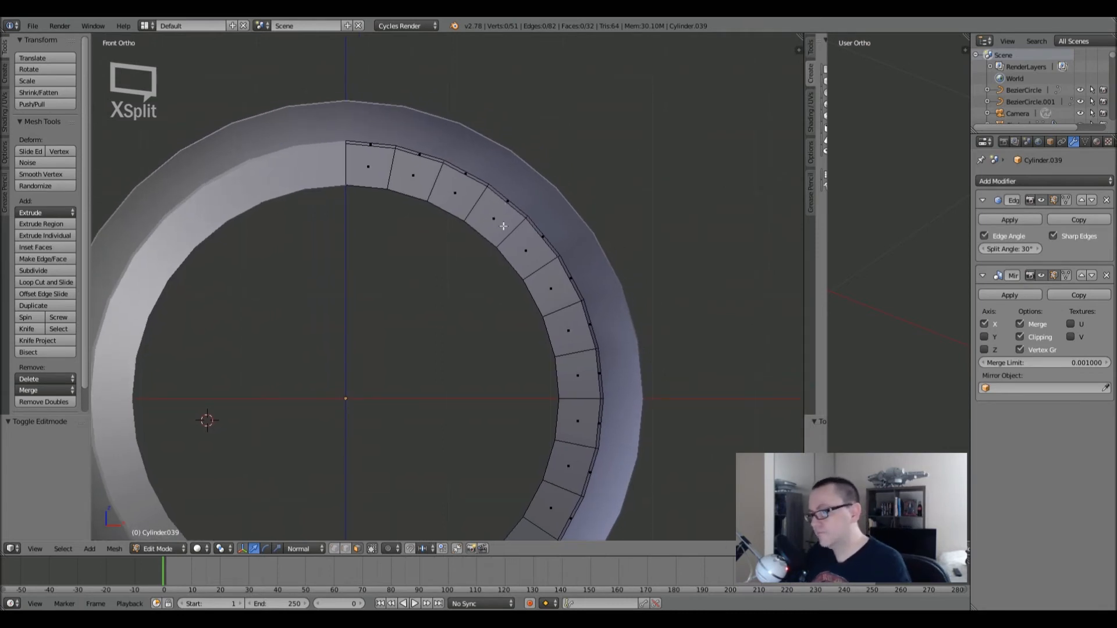
- Add a loop cut across the fourth segment from the rim's top, slid about -0.83 toward that segment's upper edge
{"action": "key", "text": "ctrl+r"}
{"action": "left_click", "coordinate": [505, 208]}
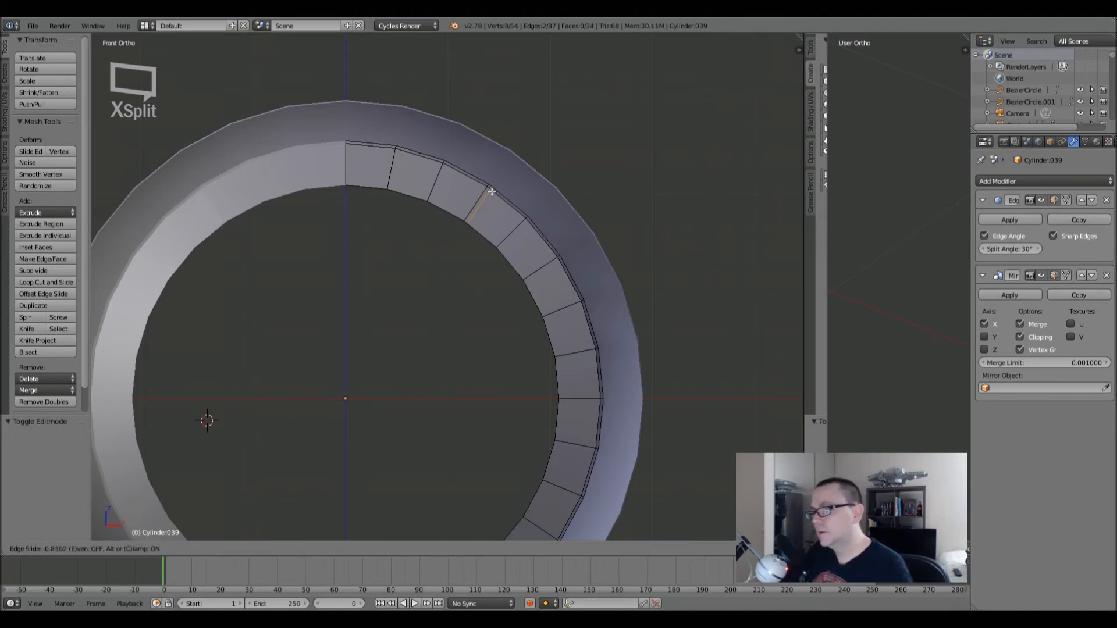
{"action": "left_click", "coordinate": [491, 190]}
{"action": "key", "text": "a"}
- Add a loop cut across the fifth segment from the rim's bottom, slid about 0.77 toward that segment's lower edge
{"action": "middle_click_drag", "start_coordinate": [521, 247], "coordinate": [475, 223], "text": "shift"}
{"action": "key", "text": "ctrl+r"}
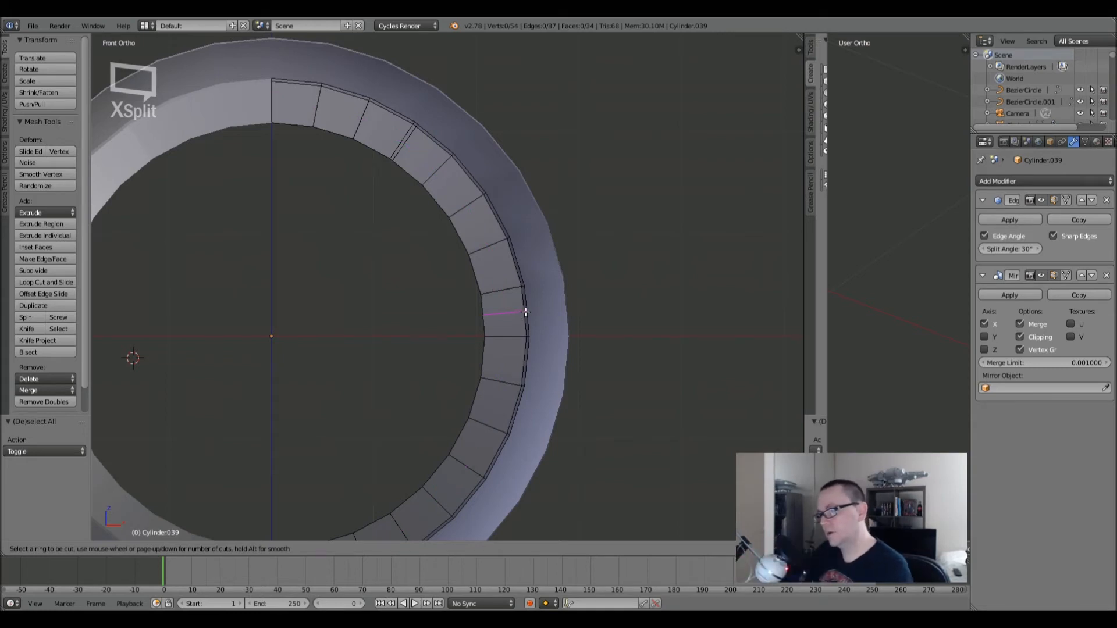
{"action": "key", "text": "Escape"}
{"action": "middle_click_drag", "start_coordinate": [530, 362], "coordinate": [535, 296], "text": "shift"}
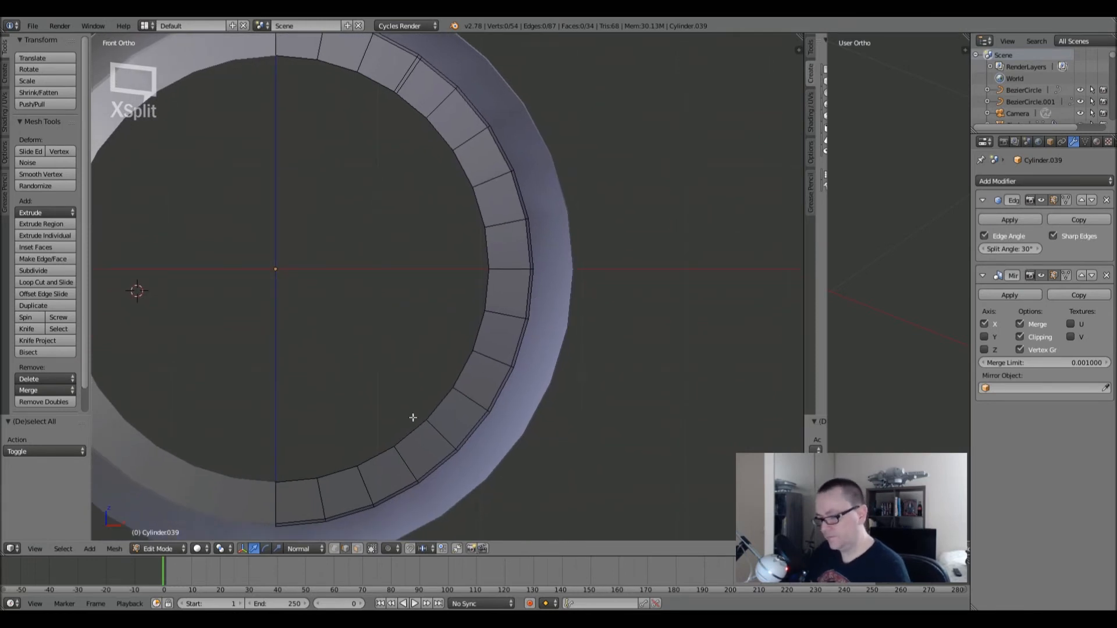
{"action": "key", "text": "ctrl+r"}
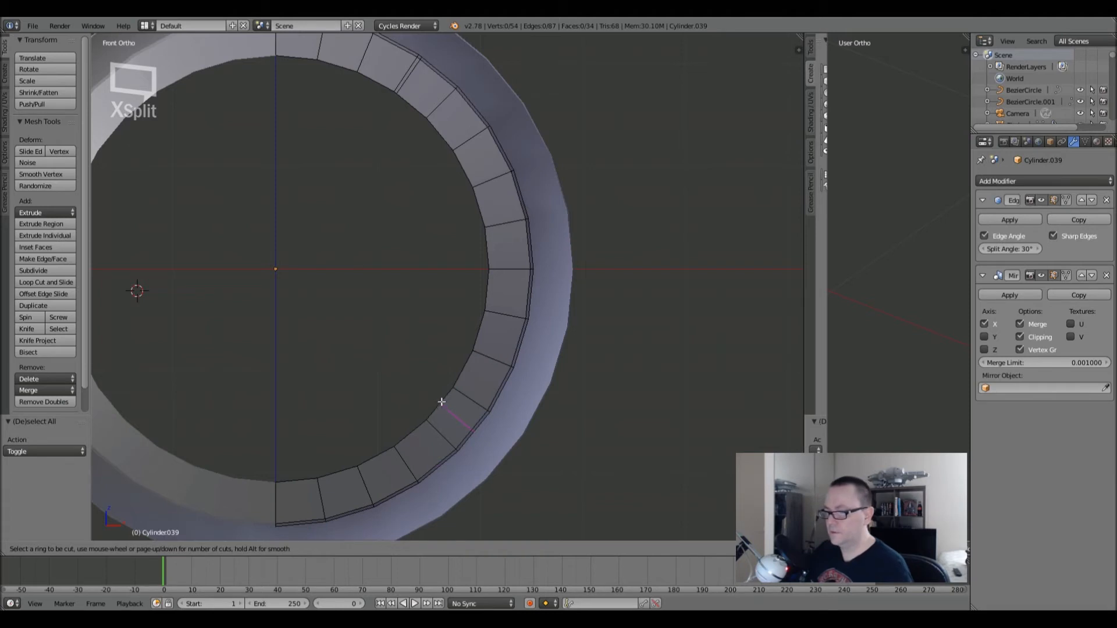
{"action": "left_click", "coordinate": [441, 403]}
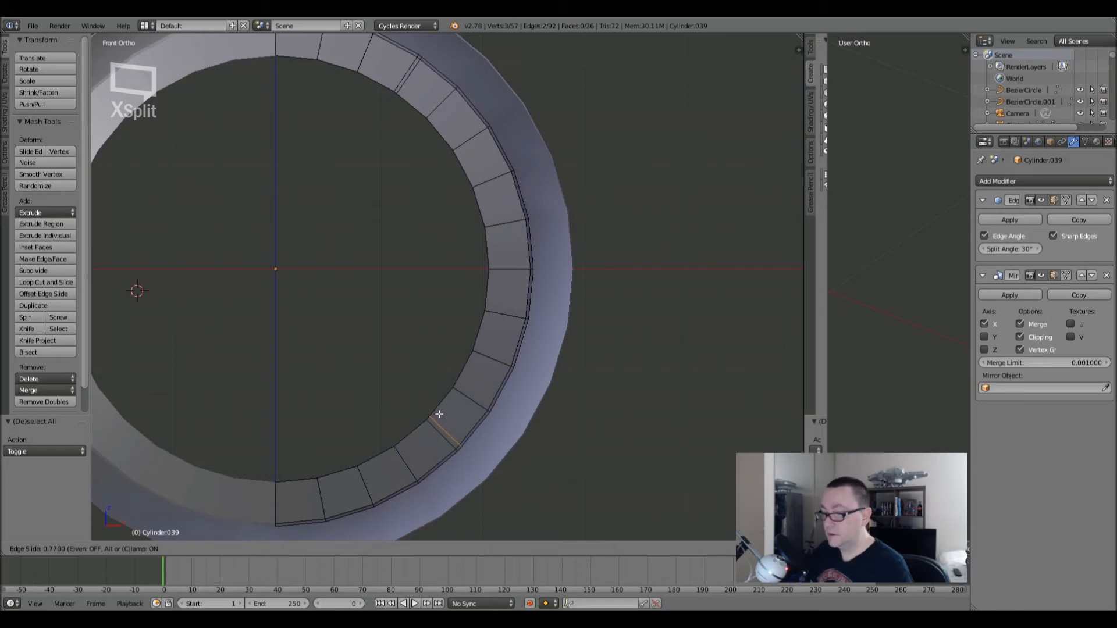
{"action": "left_click", "coordinate": [438, 414]}
{"action": "key", "text": "a"}
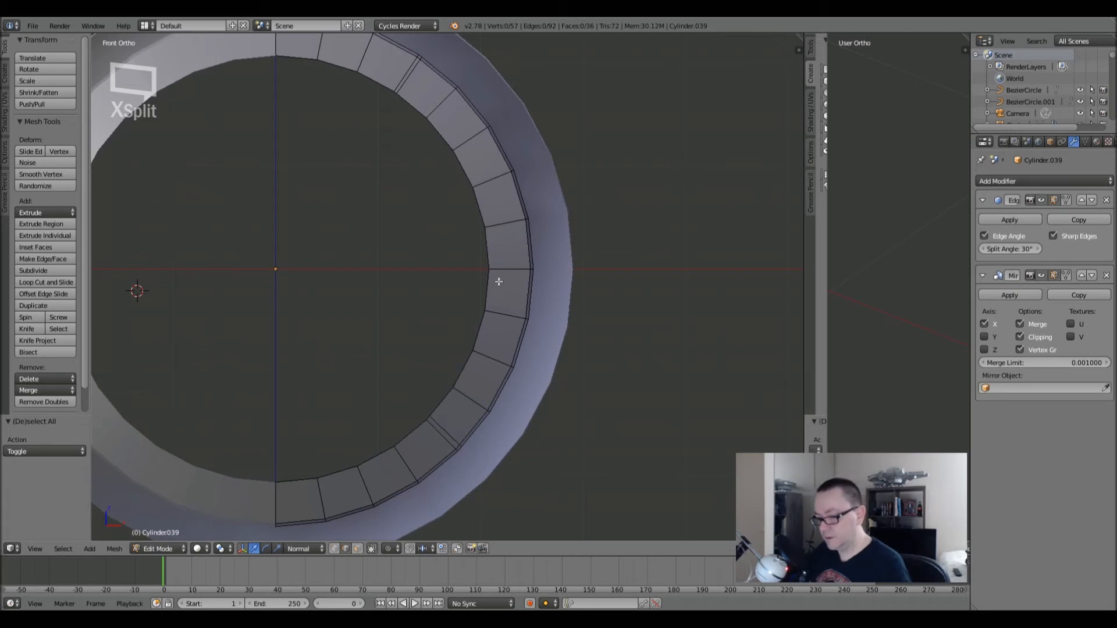
- Add a loop cut across the rim segment just above the X axis, slid close to the edge on the axis
{"action": "key", "text": "ctrl+r"}
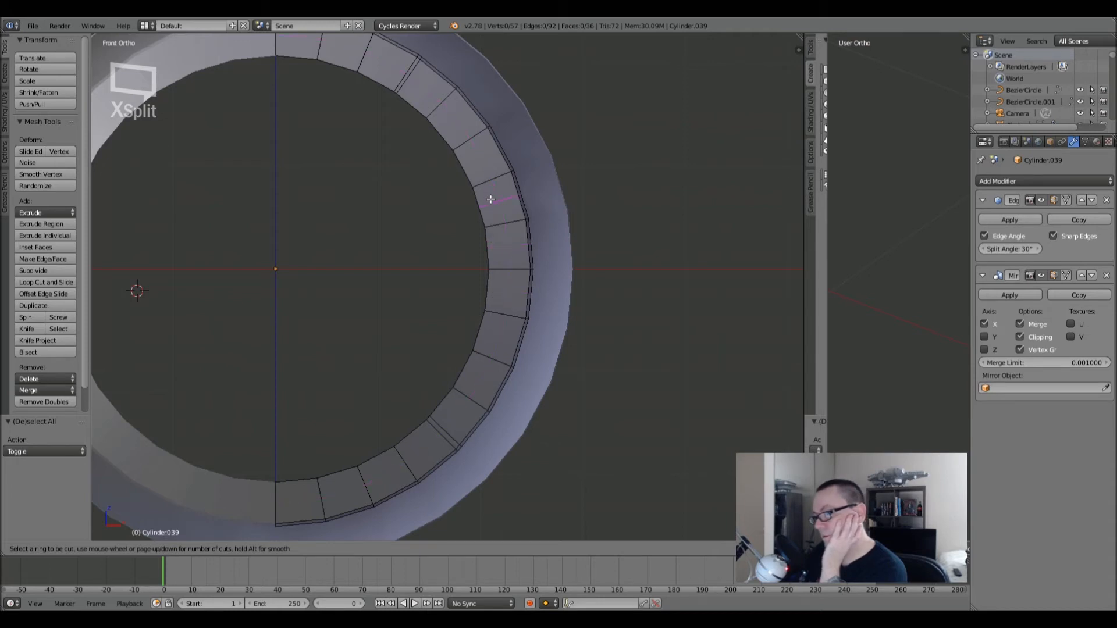
{"action": "left_click", "coordinate": [500, 251]}
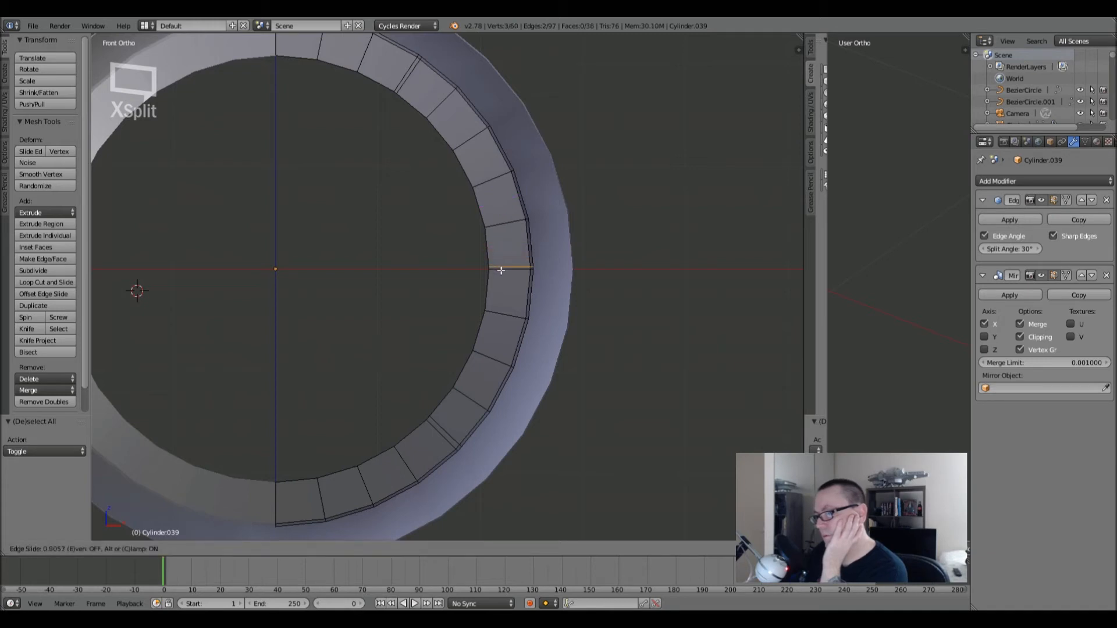
{"action": "left_click", "coordinate": [500, 269]}
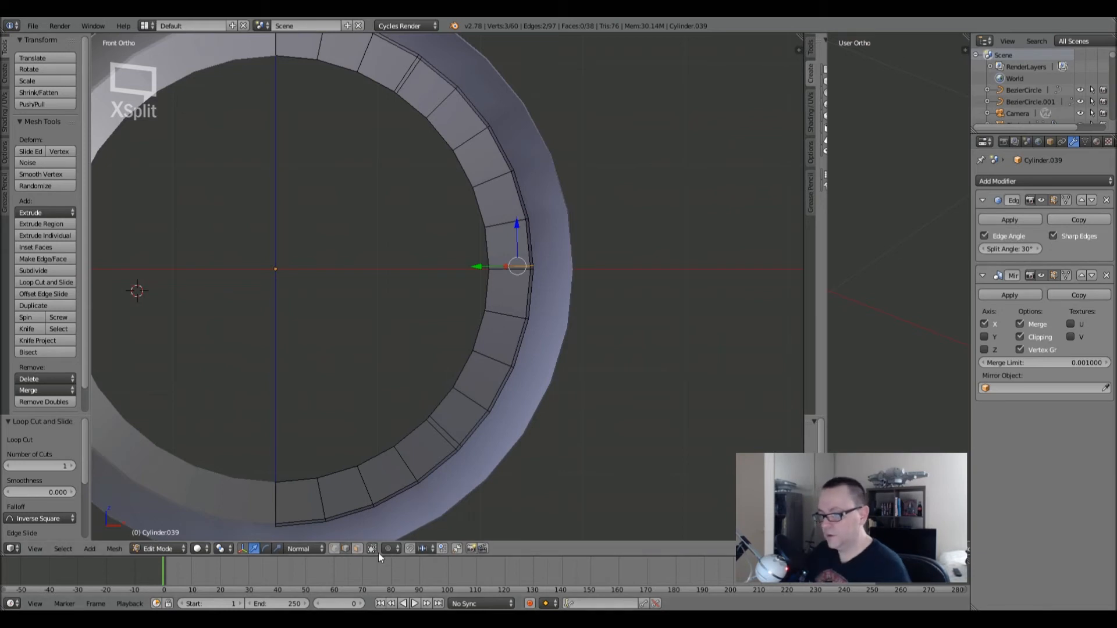
- Switch to face selection and select the narrow face strips made by the three loop cuts on the rim
{"action": "left_click", "coordinate": [357, 548]}
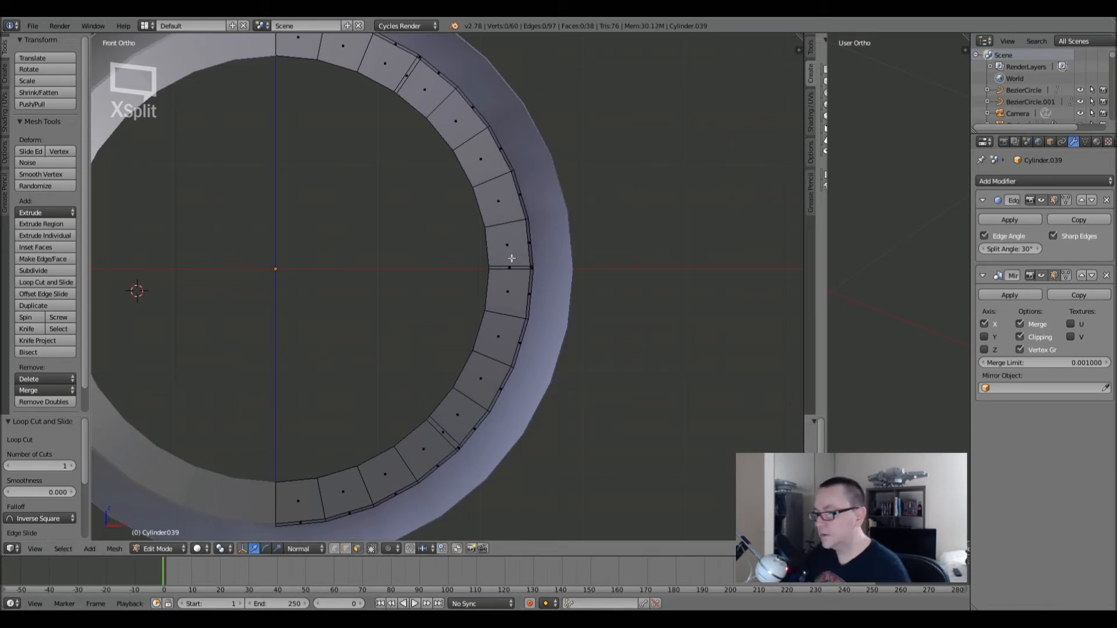
{"action": "left_click", "coordinate": [530, 267]}
{"action": "scroll", "coordinate": [406, 62], "scroll_direction": "up", "scroll_amount": 5}
{"action": "right_click", "coordinate": [414, 96], "text": "shift"}
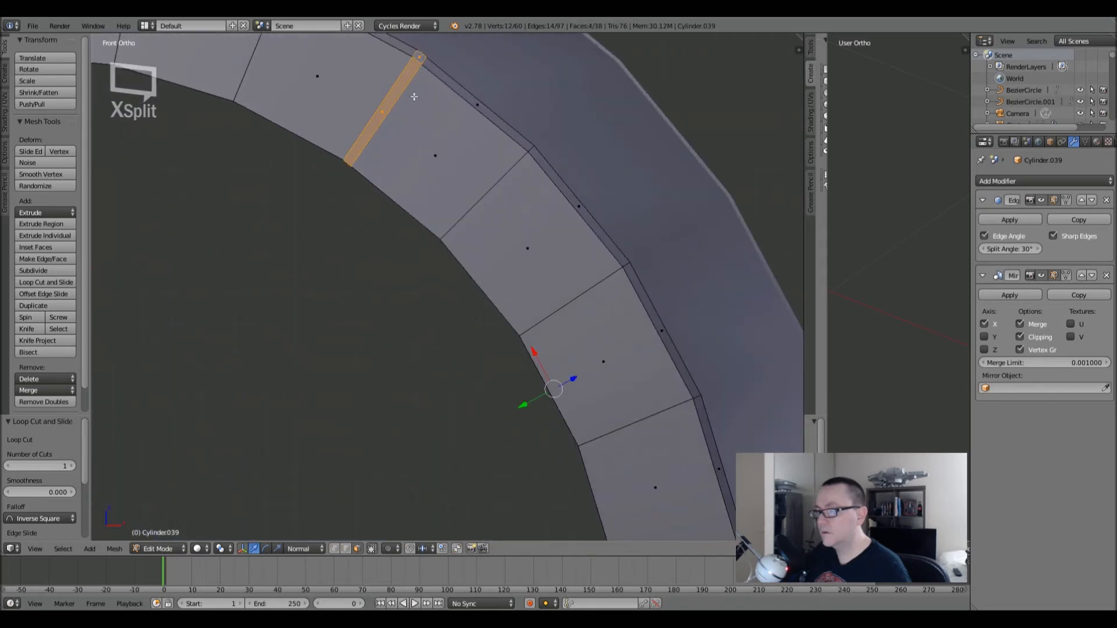
{"action": "scroll", "coordinate": [414, 99], "scroll_direction": "down", "scroll_amount": 6}
{"action": "middle_click_drag", "start_coordinate": [419, 256], "coordinate": [399, 142], "text": "shift"}
{"action": "scroll", "coordinate": [414, 358], "scroll_direction": "up", "scroll_amount": 5}
{"action": "right_click", "coordinate": [450, 371], "text": "shift"}
{"action": "scroll", "coordinate": [449, 369], "scroll_direction": "down", "scroll_amount": 5}
{"action": "middle_click_drag", "start_coordinate": [449, 369], "coordinate": [383, 376]}
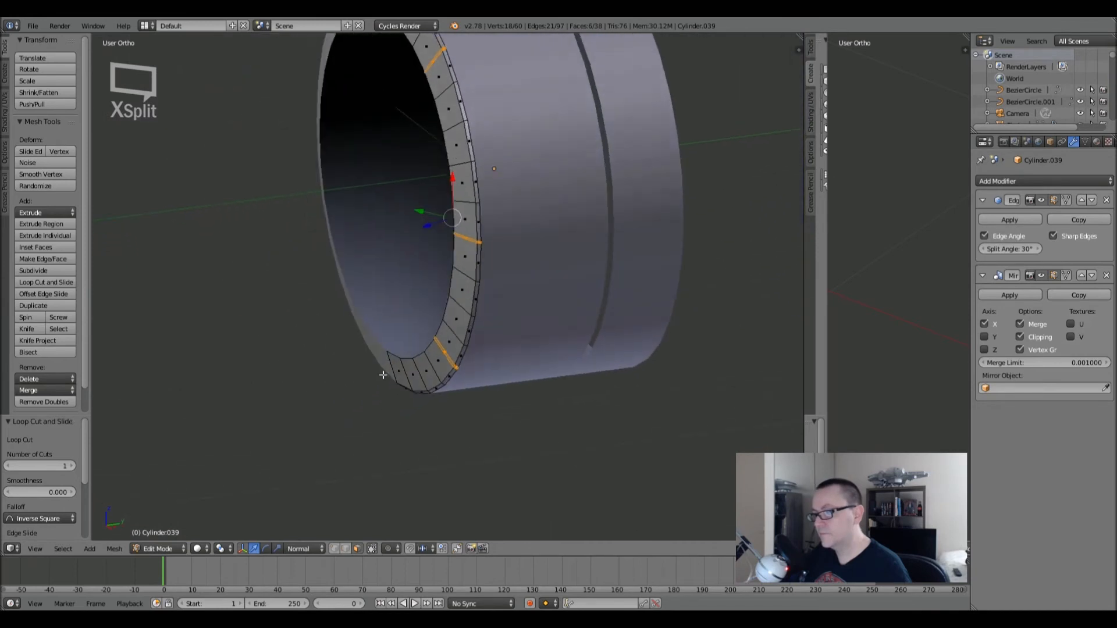
- Delete the selected narrow strips to leave panel gaps in the rim, and return to Object Mode
{"action": "middle_click_drag", "start_coordinate": [484, 213], "coordinate": [482, 285], "text": "shift"}
{"action": "key", "text": "z"}
{"action": "key", "text": "z"}
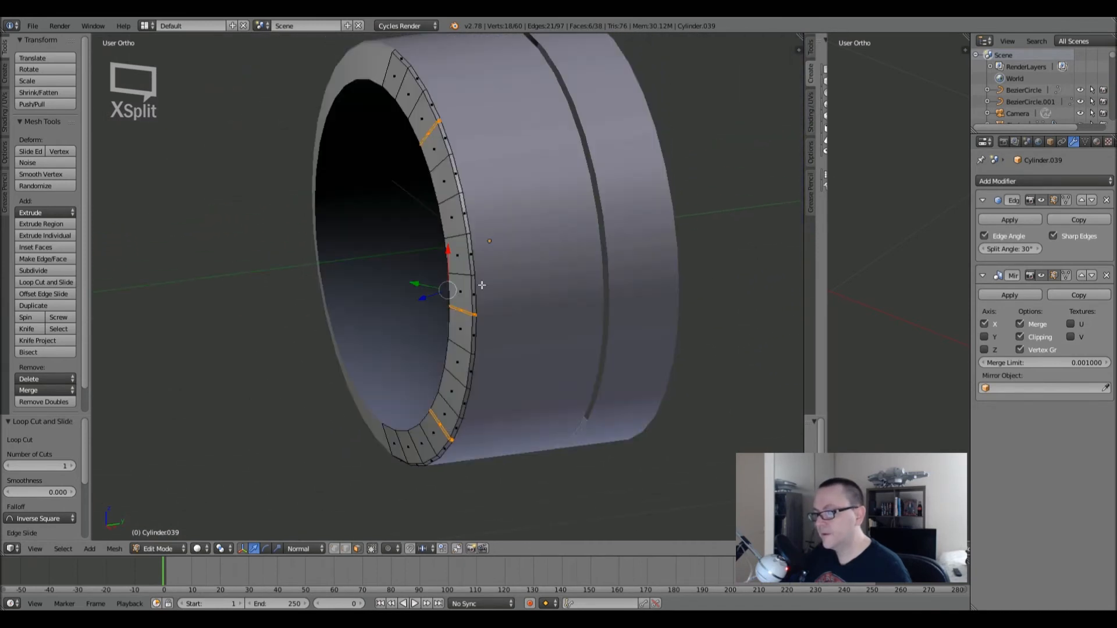
{"action": "key", "text": "ctrl+e"}
{"action": "left_click", "coordinate": [483, 286]}
{"action": "key", "text": "Tab"}
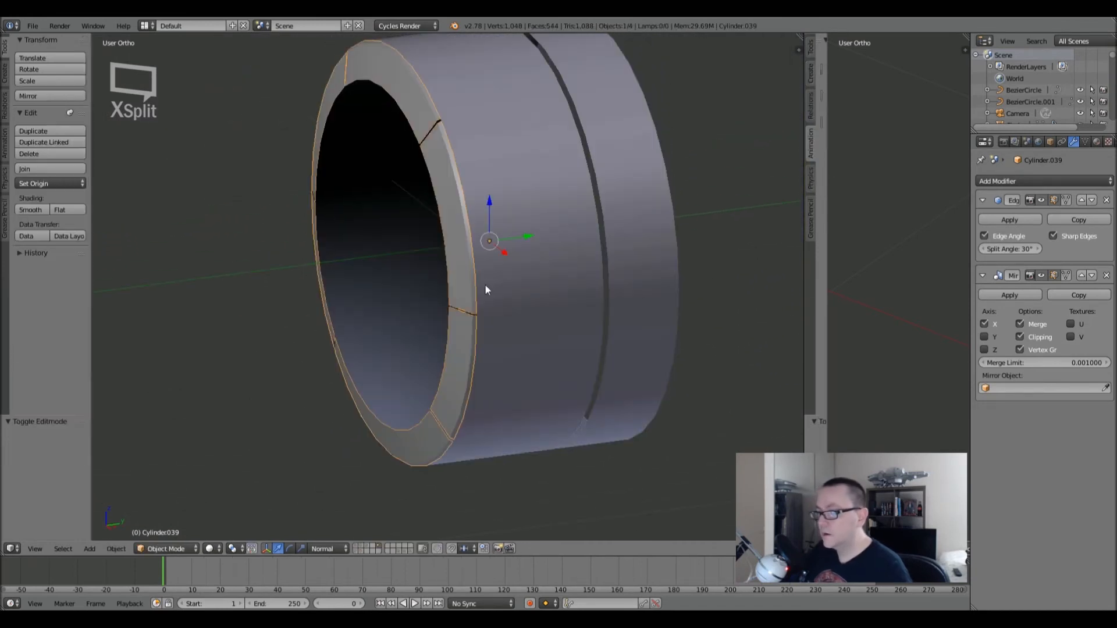
- Select the small ring's outer bands and open their mesh for editing
{"action": "scroll", "coordinate": [485, 285], "scroll_direction": "down", "scroll_amount": 2}
{"action": "middle_click_drag", "start_coordinate": [485, 285], "coordinate": [528, 278]}
{"action": "right_click", "coordinate": [526, 175]}
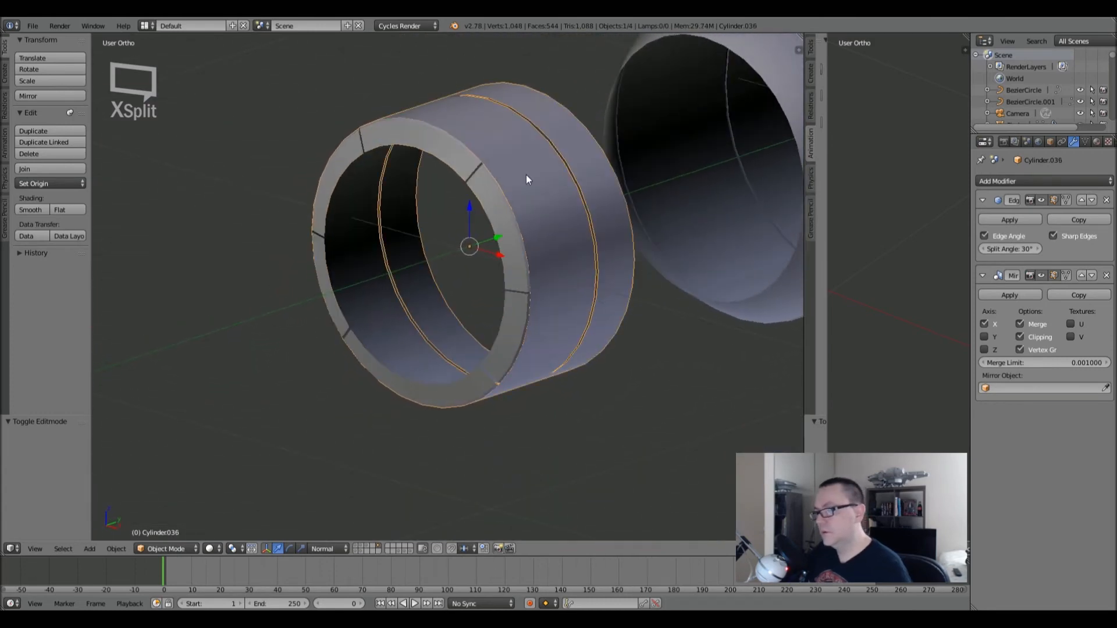
{"action": "key", "text": "Tab"}
- Examine the outer bands' faces and how their edges line up with the panel gaps in the front rim
{"action": "scroll", "coordinate": [518, 175], "scroll_direction": "up", "scroll_amount": 2}
{"action": "middle_click_drag", "start_coordinate": [523, 175], "coordinate": [471, 179]}
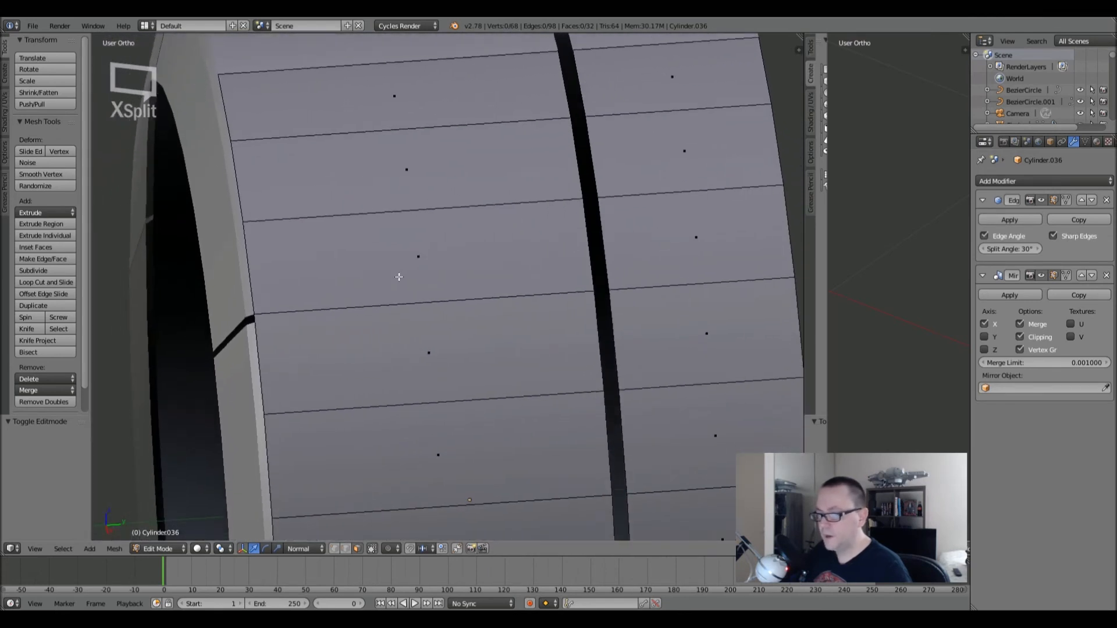
{"action": "middle_click_drag", "start_coordinate": [393, 355], "coordinate": [482, 304]}
{"action": "scroll", "coordinate": [396, 325], "scroll_direction": "down", "scroll_amount": 5}
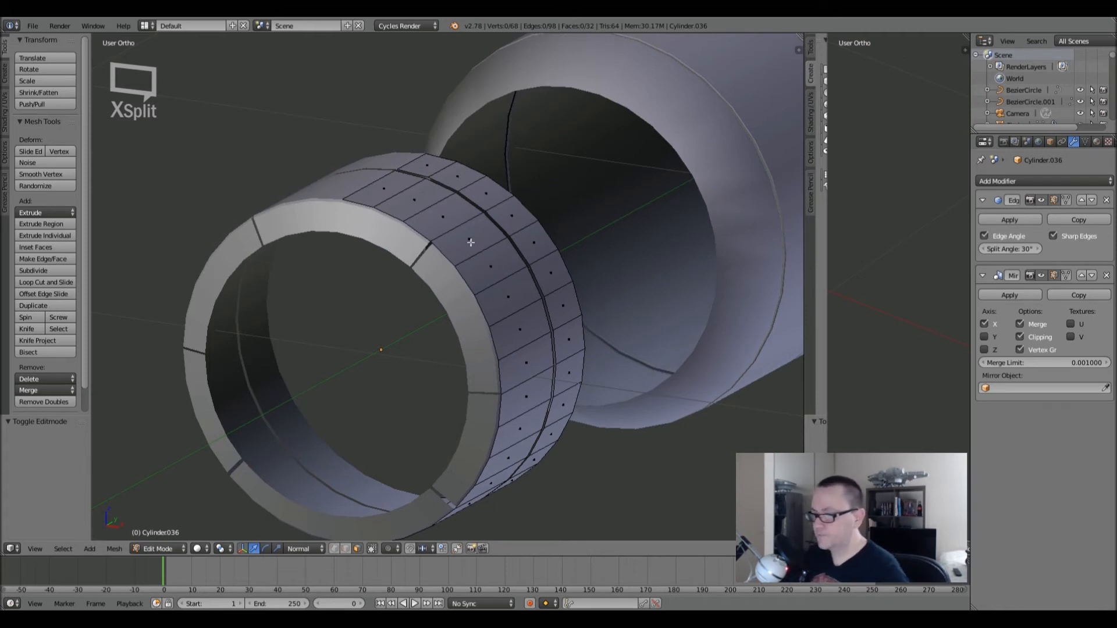
{"action": "mouse_move", "coordinate": [466, 242]}
{"action": "middle_mouse_down"}
{"action": "mouse_move", "coordinate": [431, 251]}
{"action": "mouse_move", "coordinate": [430, 281]}
{"action": "mouse_move", "coordinate": [429, 219]}
{"action": "mouse_move", "coordinate": [456, 174]}
{"action": "mouse_move", "coordinate": [461, 229]}
{"action": "mouse_move", "coordinate": [448, 229]}
{"action": "mouse_move", "coordinate": [499, 219]}
{"action": "mouse_move", "coordinate": [464, 229]}
{"action": "mouse_move", "coordinate": [476, 232]}
{"action": "middle_mouse_up"}
{"action": "scroll", "coordinate": [429, 256], "scroll_direction": "up", "scroll_amount": 4}
{"action": "scroll", "coordinate": [430, 283], "scroll_direction": "down", "scroll_amount": 4}
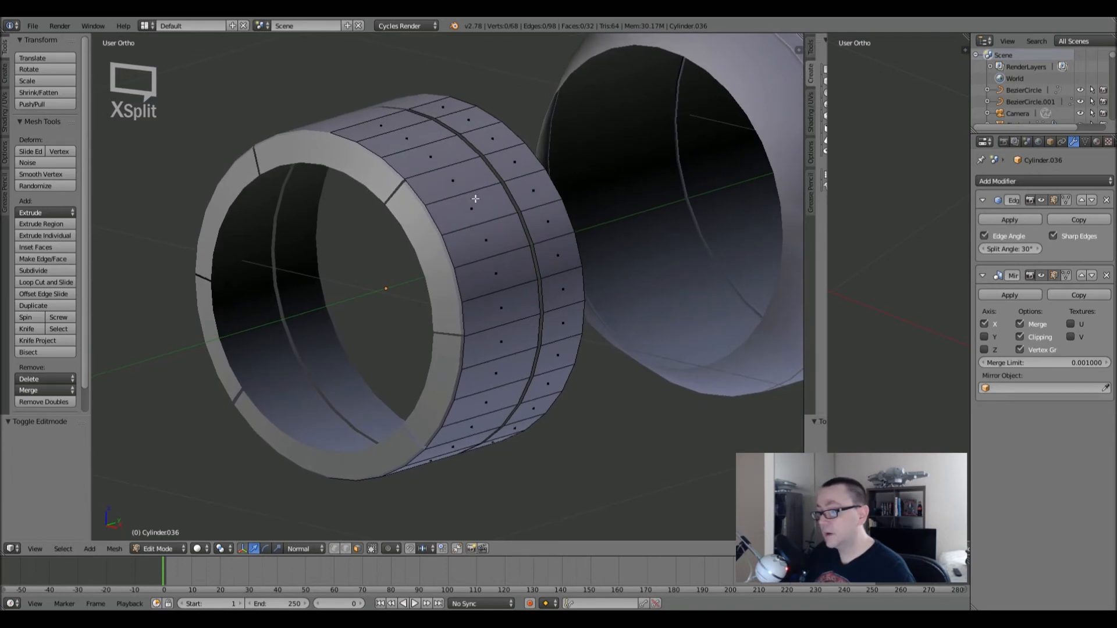
{"action": "middle_click_drag", "start_coordinate": [489, 232], "coordinate": [494, 229]}
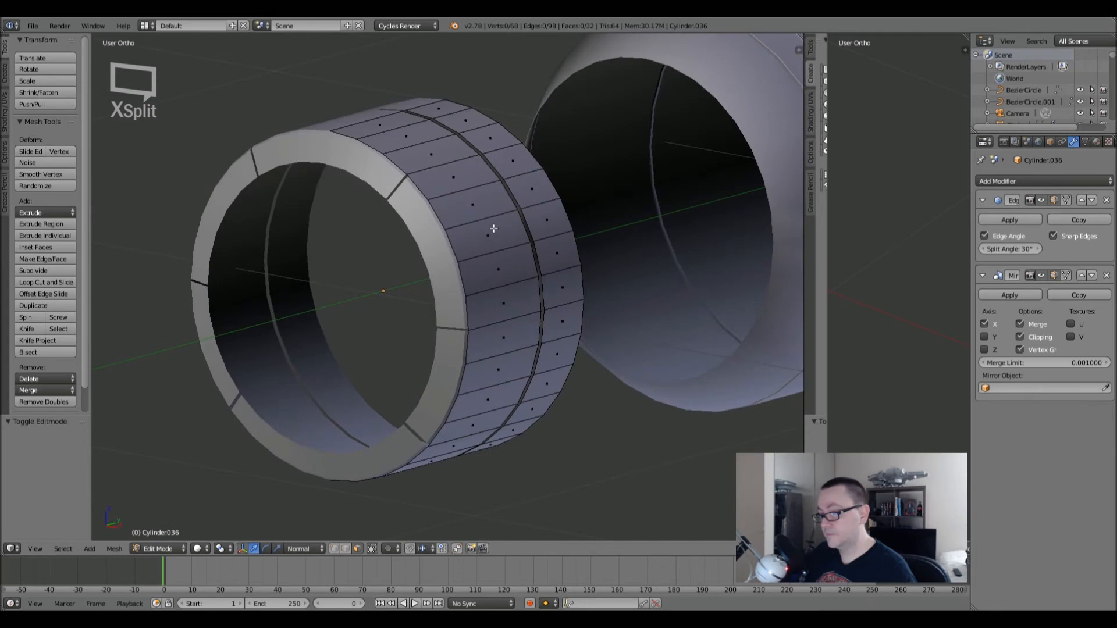
{"action": "scroll", "coordinate": [492, 228], "scroll_direction": "up", "scroll_amount": 1}
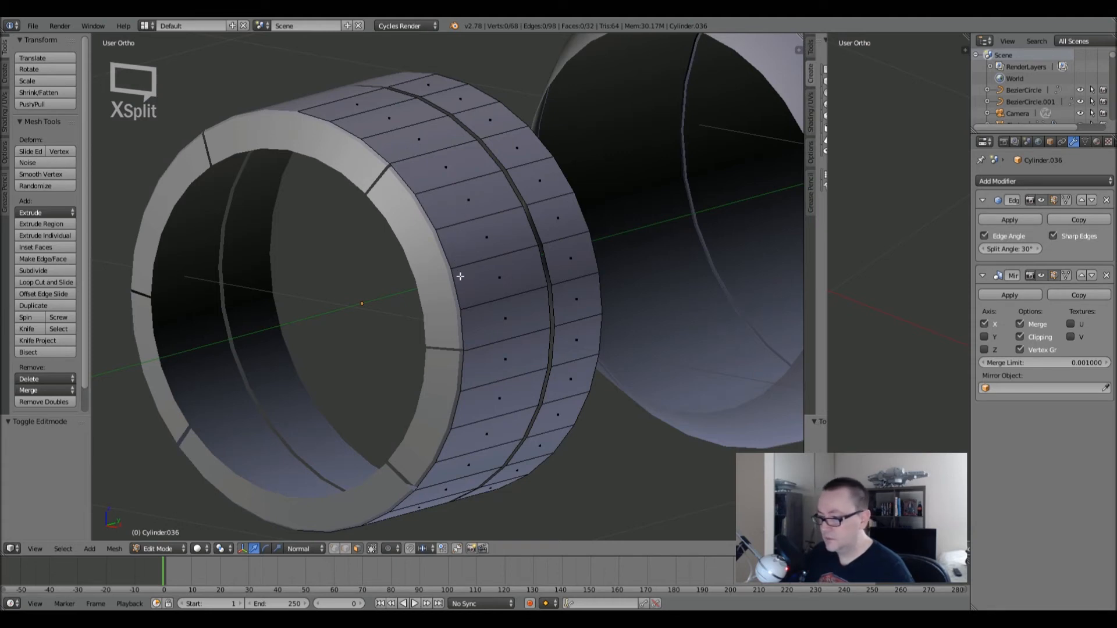
{"action": "key", "text": "ctrl+r"}
{"action": "key", "text": "Escape"}
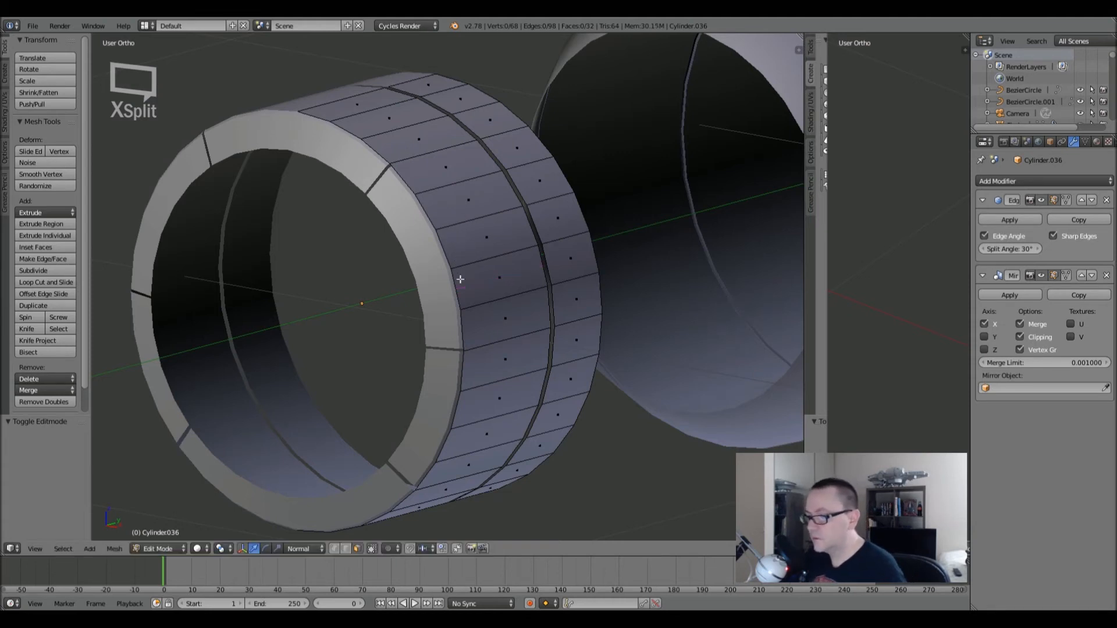
{"action": "scroll", "coordinate": [459, 279], "scroll_direction": "up", "scroll_amount": 5}
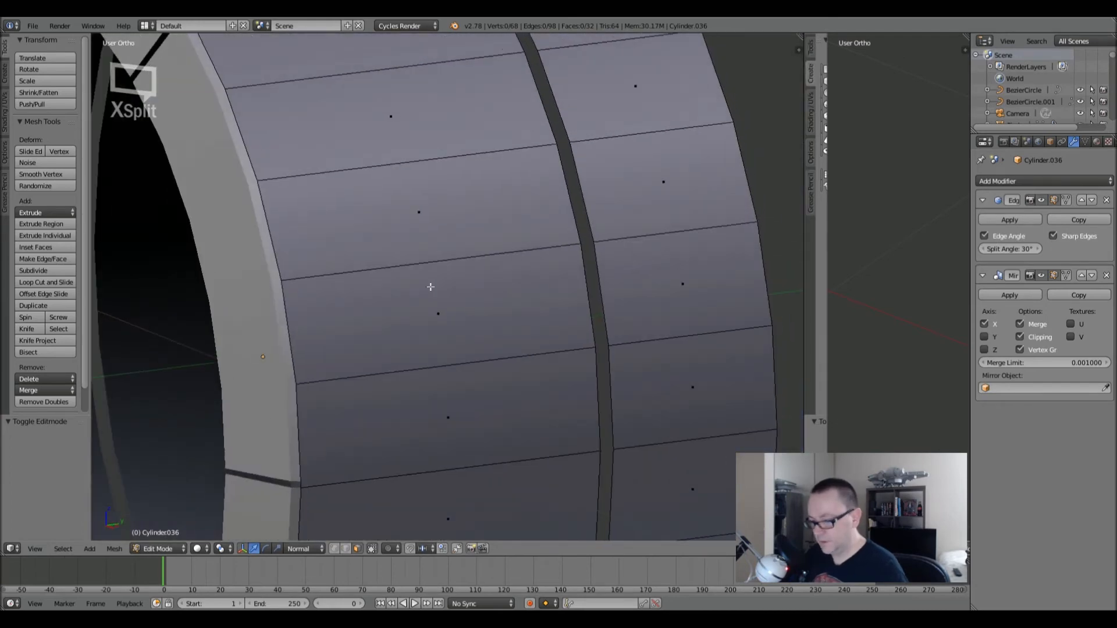
{"action": "key", "text": "ctrl+r"}
{"action": "left_click", "coordinate": [361, 302]}
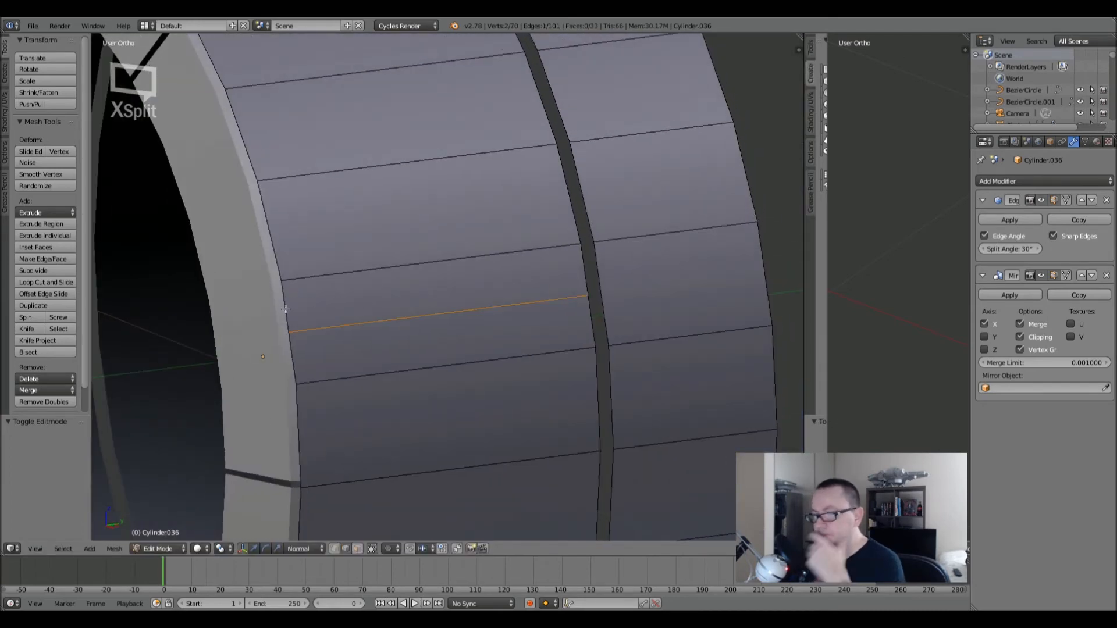
{"action": "left_click", "coordinate": [299, 260]}
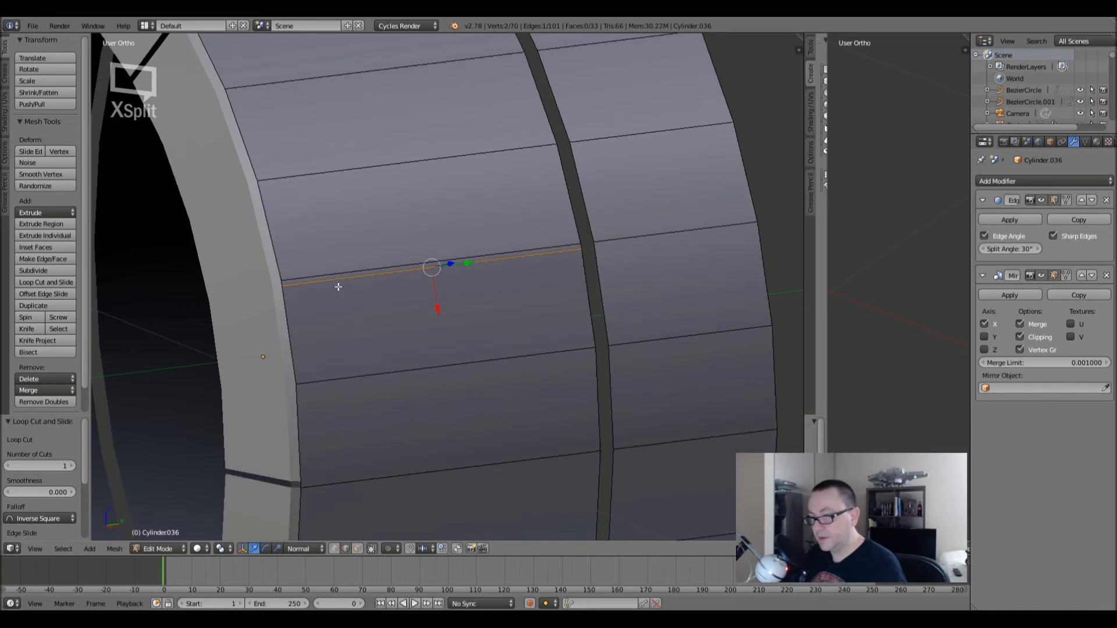
{"action": "key", "text": "ctrl+z"}
- Add one loop cut across a segment of the wider front band and slide it close to the segment's upper edge
{"action": "key", "text": "ctrl+r"}
{"action": "left_click", "coordinate": [290, 317]}
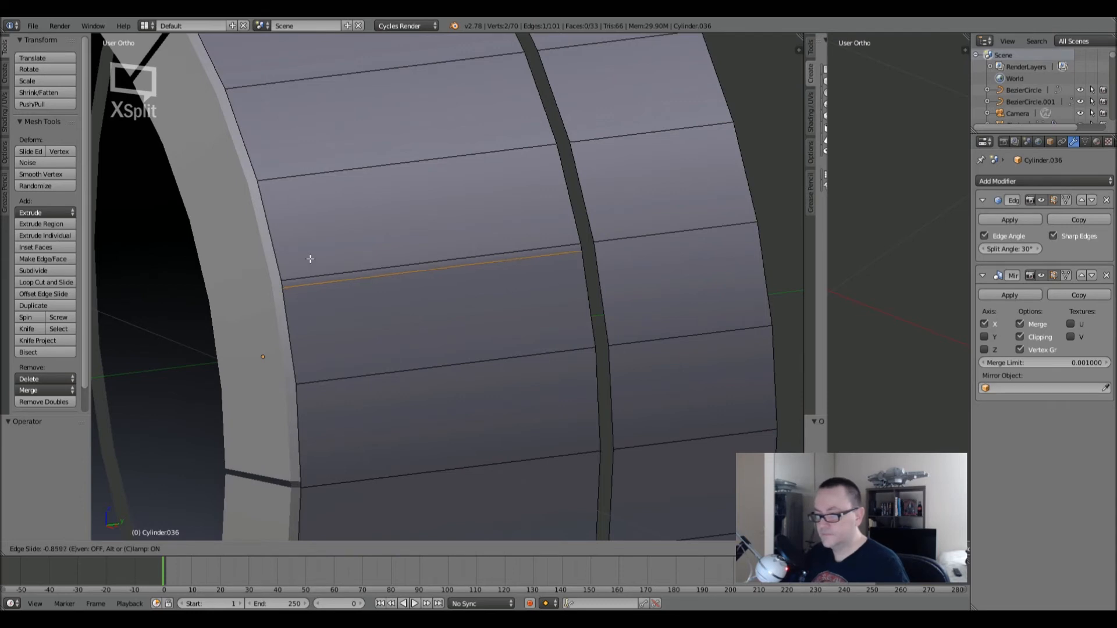
{"action": "left_click", "coordinate": [310, 252]}
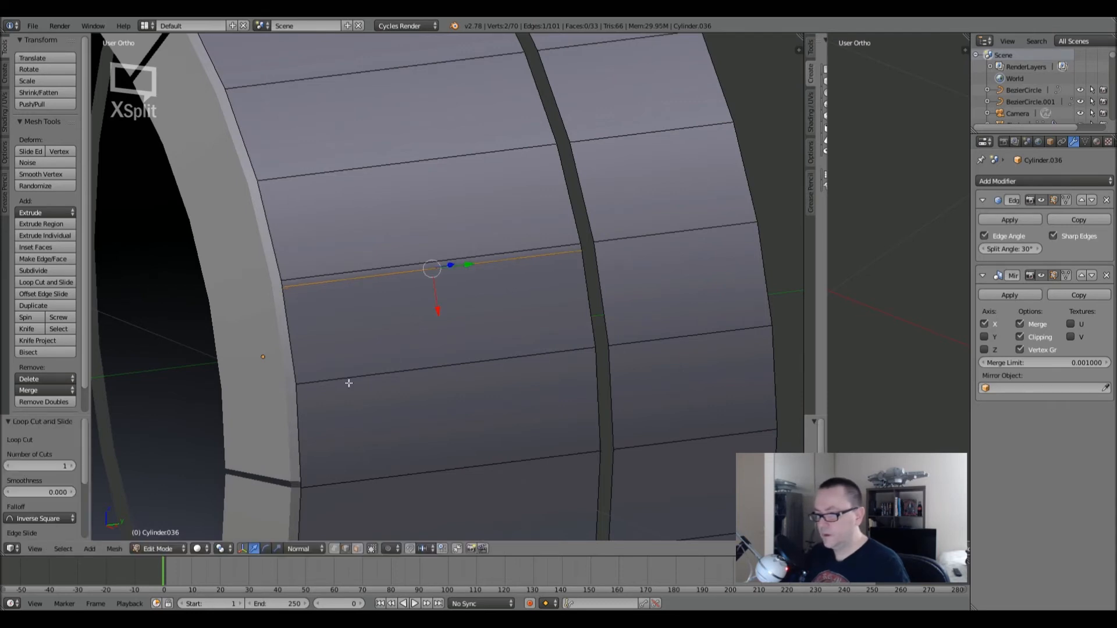
- Add one loop cut across another segment lower down the front band, sliding it close to that segment's upper edge
{"action": "scroll", "coordinate": [348, 383], "scroll_direction": "down", "scroll_amount": 4}
{"action": "middle_click_drag", "start_coordinate": [351, 387], "coordinate": [373, 216]}
{"action": "middle_click_drag", "start_coordinate": [361, 349], "coordinate": [373, 368]}
{"action": "scroll", "coordinate": [369, 366], "scroll_direction": "down", "scroll_amount": 3}
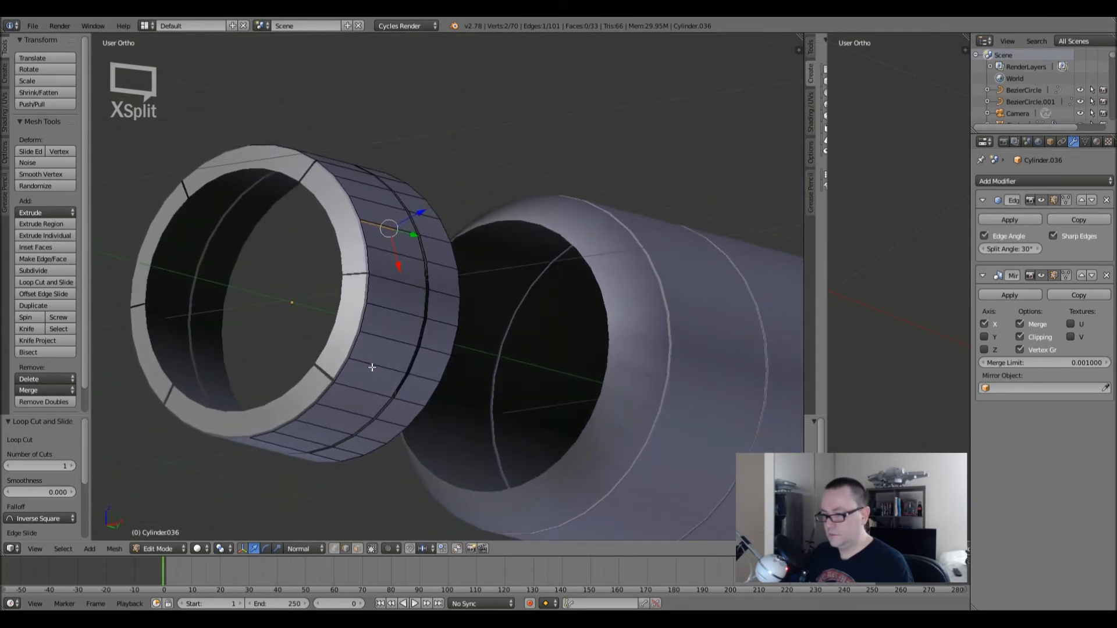
{"action": "scroll", "coordinate": [359, 372], "scroll_direction": "up", "scroll_amount": 3}
{"action": "scroll", "coordinate": [360, 372], "scroll_direction": "up", "scroll_amount": 1}
{"action": "scroll", "coordinate": [359, 372], "scroll_direction": "up", "scroll_amount": 1}
{"action": "key", "text": "ctrl+r"}
{"action": "left_click", "coordinate": [299, 344]}
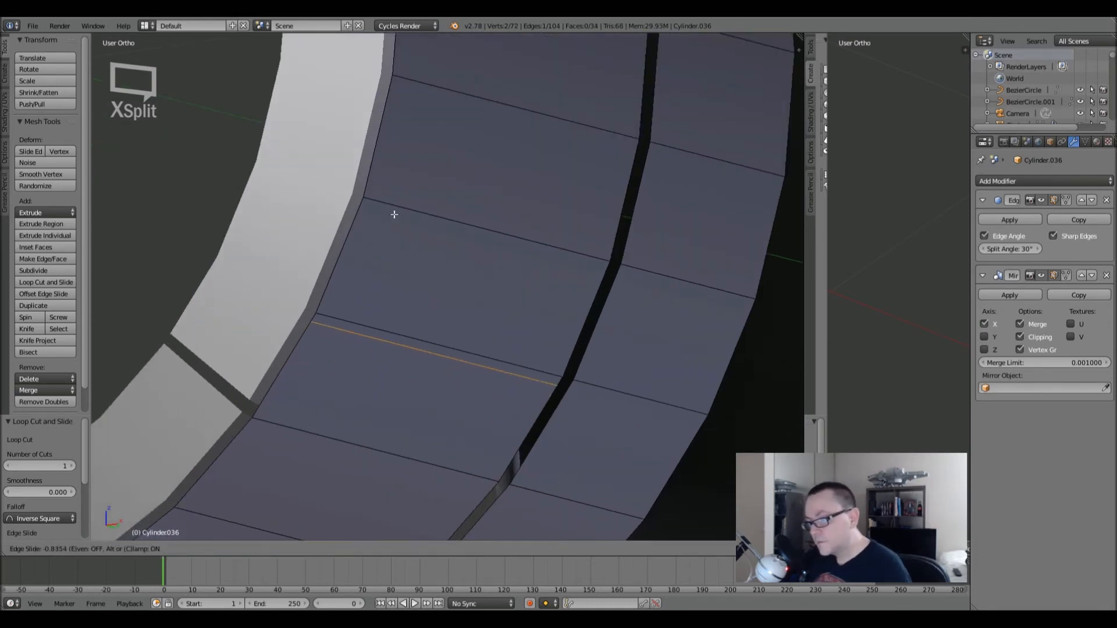
{"action": "left_click", "coordinate": [406, 164]}
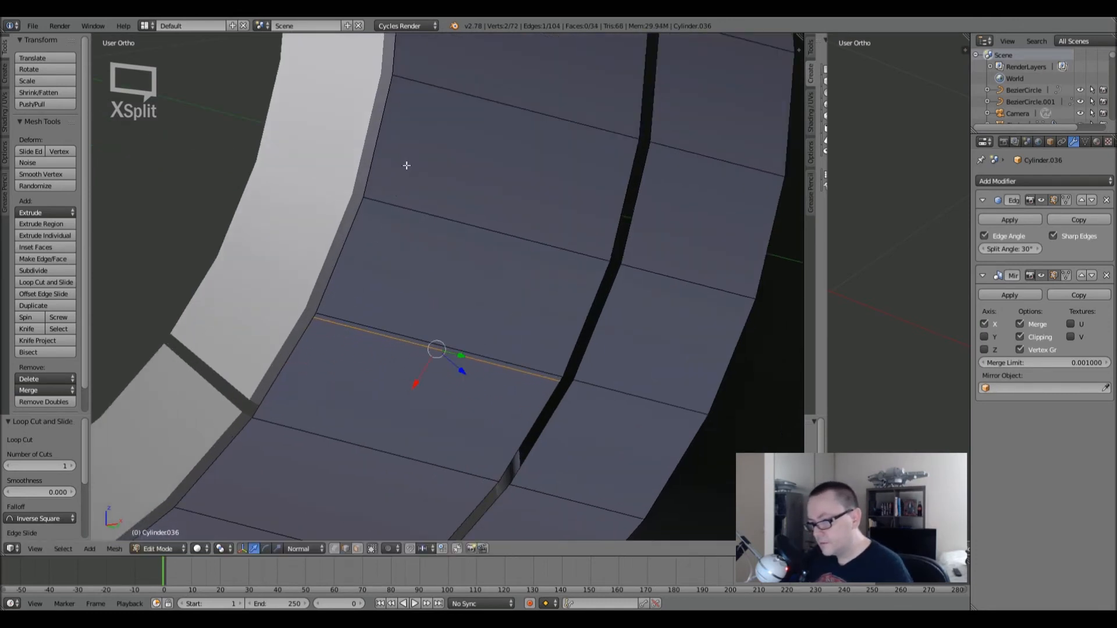
- Switch to face selection, select the two narrow strips on the front band and delete their faces to leave panel gaps
{"action": "left_click", "coordinate": [358, 549]}
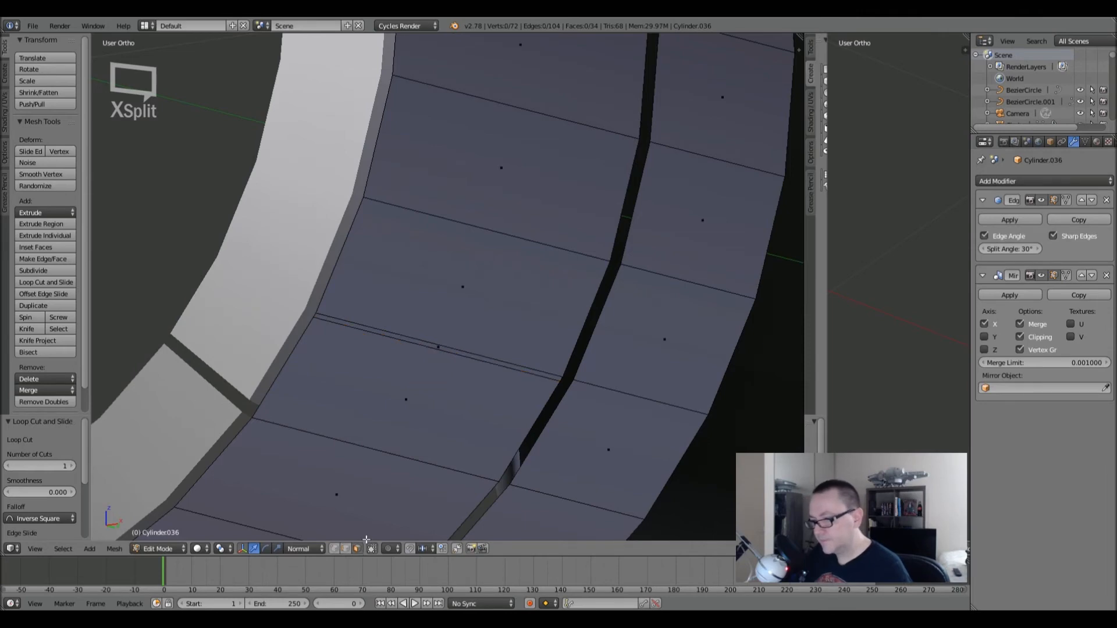
{"action": "right_click", "coordinate": [430, 345]}
{"action": "scroll", "coordinate": [431, 346], "scroll_direction": "down", "scroll_amount": 6}
{"action": "middle_click_drag", "start_coordinate": [464, 263], "coordinate": [445, 352]}
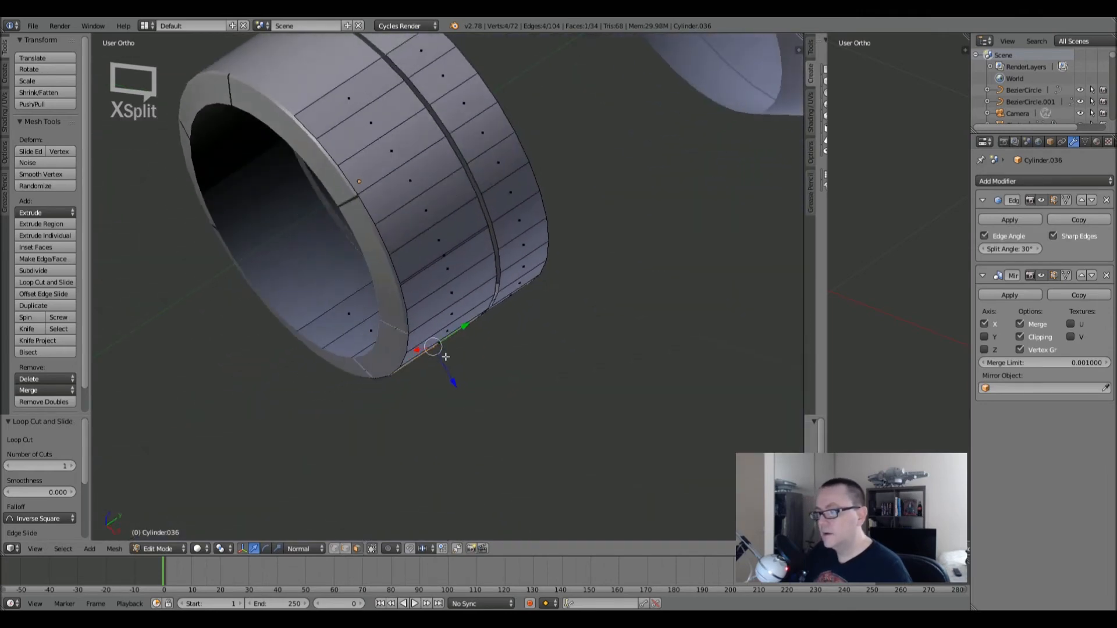
{"action": "middle_click_drag", "start_coordinate": [439, 280], "coordinate": [426, 247]}
{"action": "right_click", "coordinate": [443, 209], "text": "shift"}
{"action": "key", "text": "x"}
{"action": "left_click", "coordinate": [446, 209]}
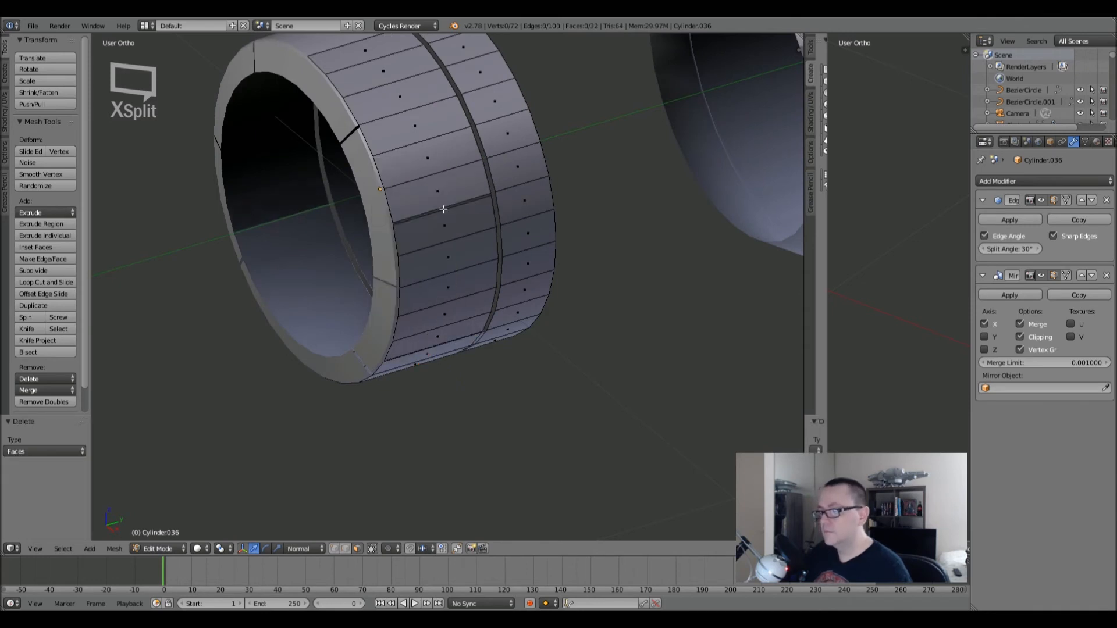
- Examine the spacing of the new panel gaps around the ring, comparing the mirrored result in Object Mode with the edited mesh
{"action": "key", "text": "Tab"}
{"action": "scroll", "coordinate": [458, 253], "scroll_direction": "down", "scroll_amount": 4}
{"action": "middle_click_drag", "start_coordinate": [481, 281], "coordinate": [485, 234]}
{"action": "scroll", "coordinate": [428, 148], "scroll_direction": "up", "scroll_amount": 5}
{"action": "key", "text": "Tab"}
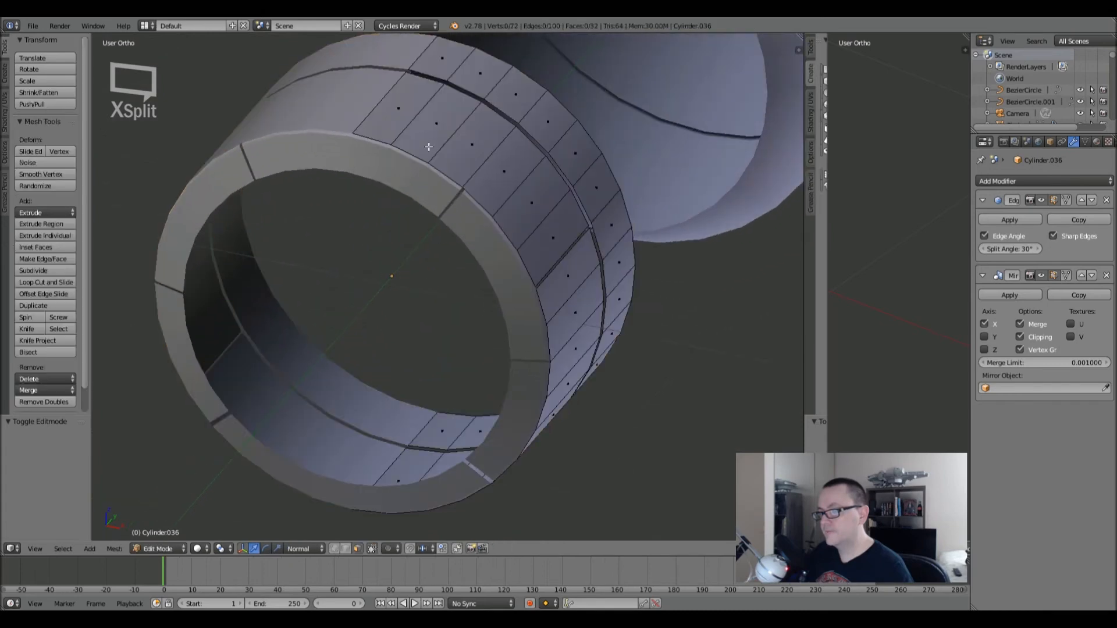
{"action": "middle_click_drag", "start_coordinate": [377, 107], "coordinate": [411, 155]}
{"action": "scroll", "coordinate": [409, 156], "scroll_direction": "up", "scroll_amount": 6}
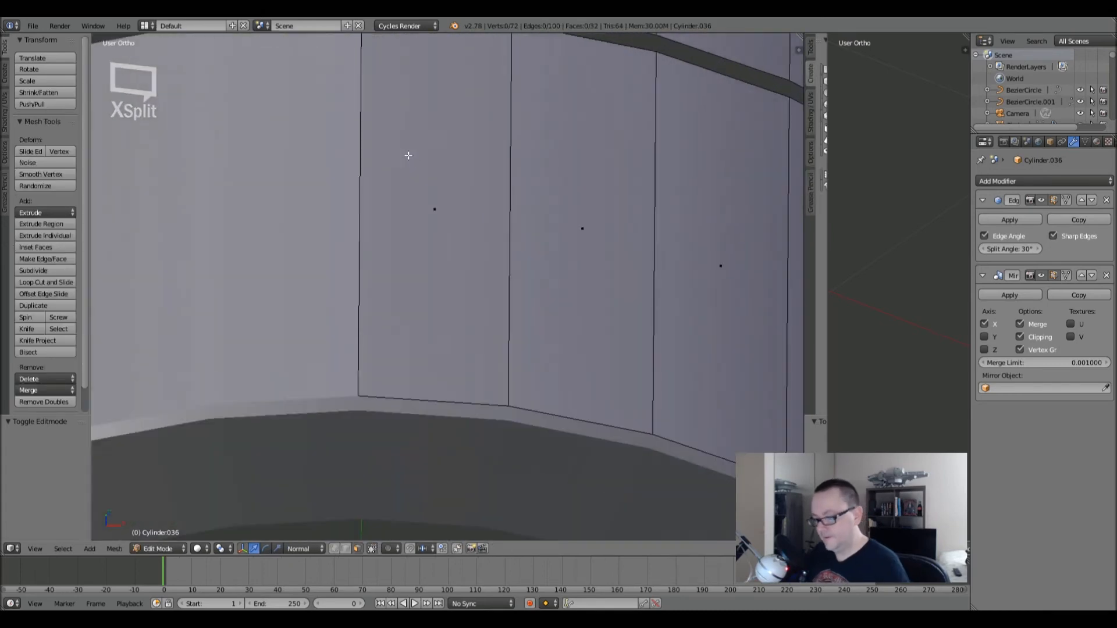
{"action": "scroll", "coordinate": [393, 148], "scroll_direction": "down", "scroll_amount": 3}
{"action": "scroll", "coordinate": [393, 148], "scroll_direction": "down", "scroll_amount": 5}
{"action": "key", "text": "Tab"}
{"action": "middle_click_drag", "start_coordinate": [393, 148], "coordinate": [418, 176]}
{"action": "scroll", "coordinate": [416, 174], "scroll_direction": "down", "scroll_amount": 3}
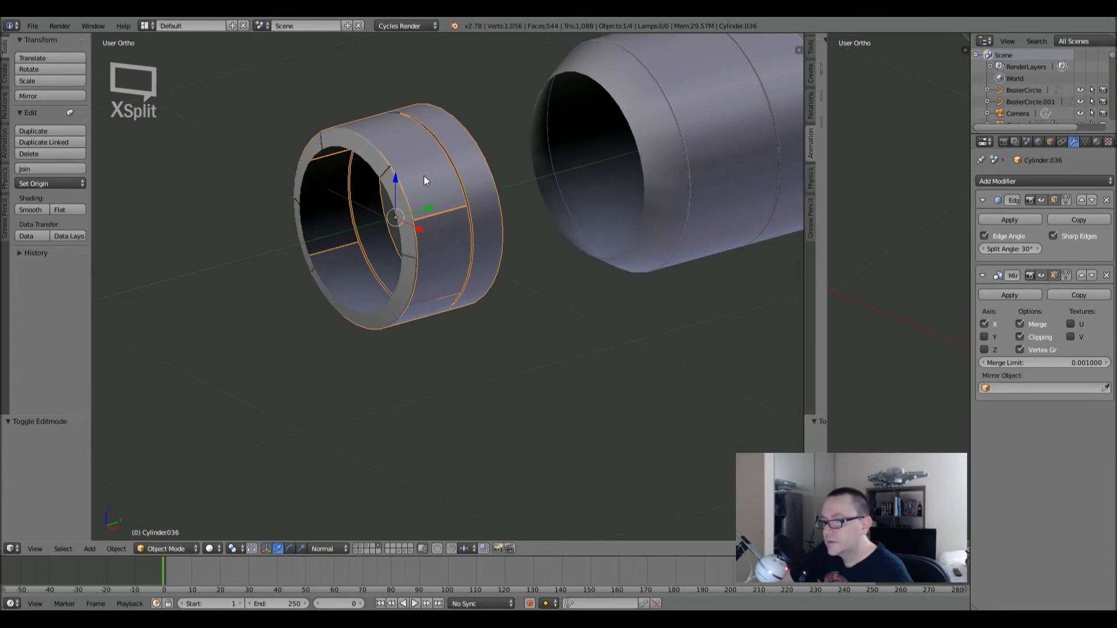
{"action": "key", "text": "Tab"}
{"action": "scroll", "coordinate": [474, 150], "scroll_direction": "up", "scroll_amount": 3}
{"action": "middle_click_drag", "start_coordinate": [485, 205], "coordinate": [529, 231]}
{"action": "key", "text": "Tab"}
{"action": "scroll", "coordinate": [482, 211], "scroll_direction": "down", "scroll_amount": 5}
{"action": "scroll", "coordinate": [481, 187], "scroll_direction": "up", "scroll_amount": 5}
{"action": "key", "text": "Tab"}
- Add one loop cut across a segment of the narrower rear band and slide it close to the segment's upper edge
{"action": "middle_click_drag", "start_coordinate": [482, 192], "coordinate": [313, 226]}
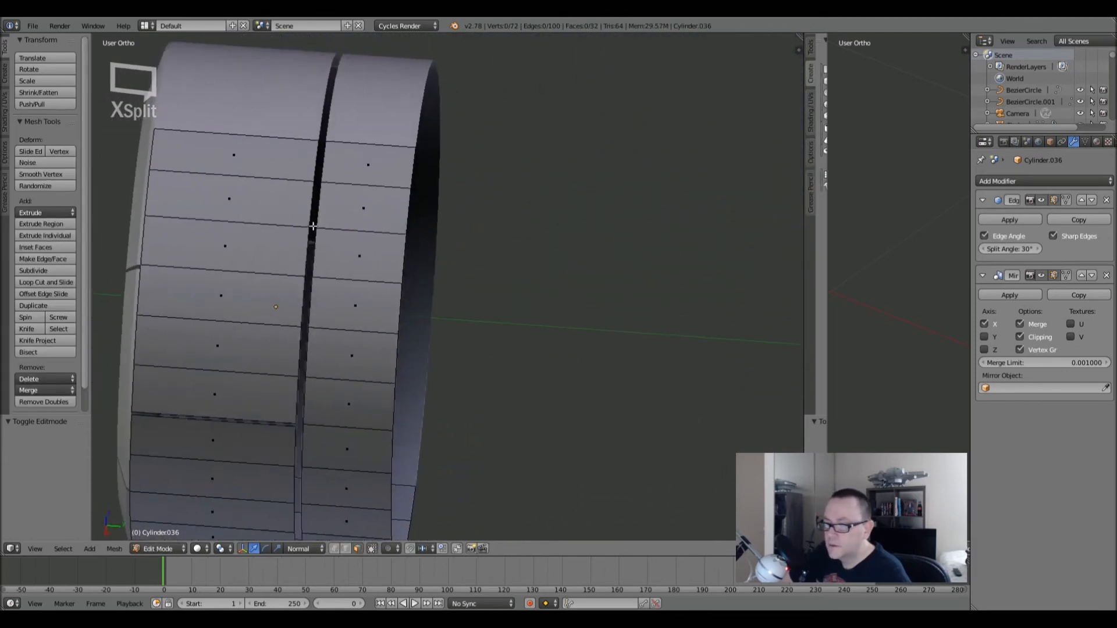
{"action": "scroll", "coordinate": [336, 304], "scroll_direction": "up", "scroll_amount": 2}
{"action": "middle_click_drag", "start_coordinate": [337, 304], "coordinate": [444, 296], "text": "shift"}
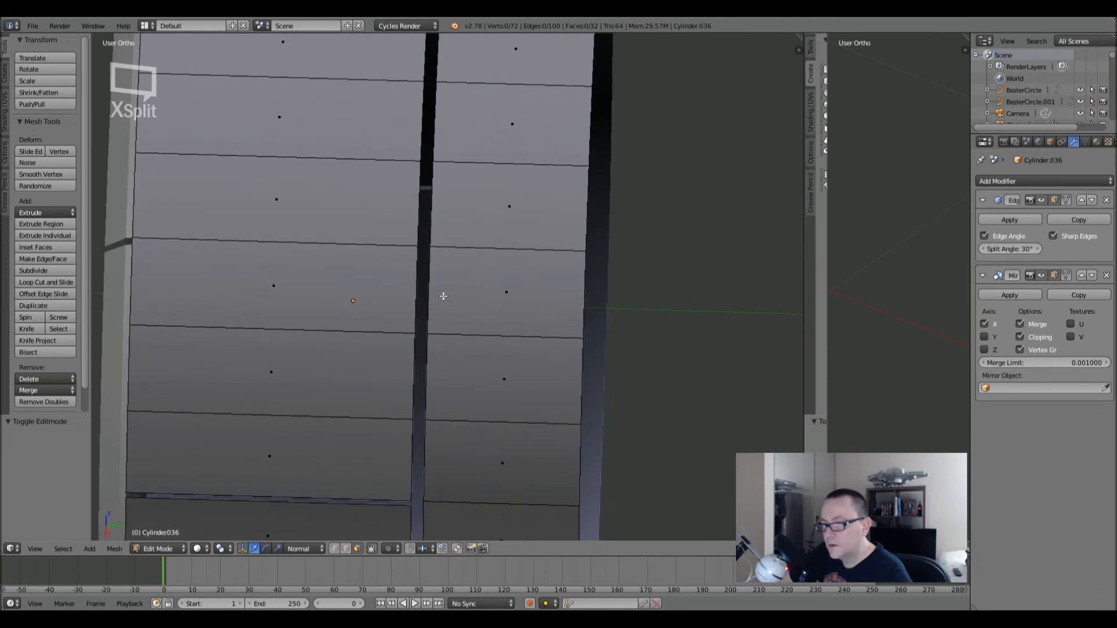
{"action": "key", "text": "ctrl+r"}
{"action": "left_click", "coordinate": [424, 269]}
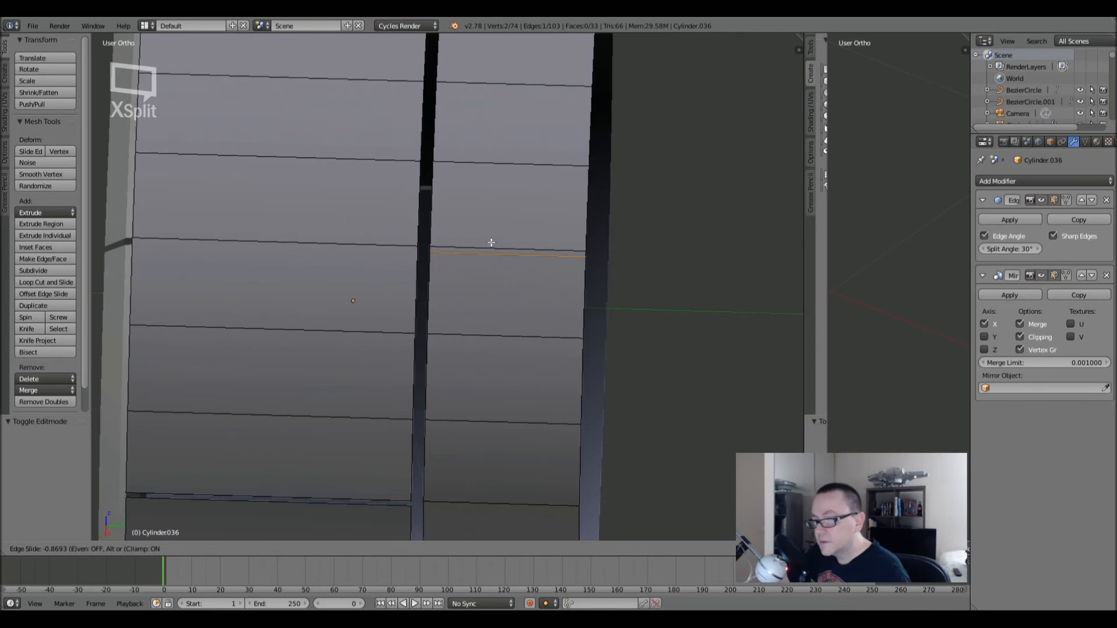
{"action": "left_click", "coordinate": [491, 247]}
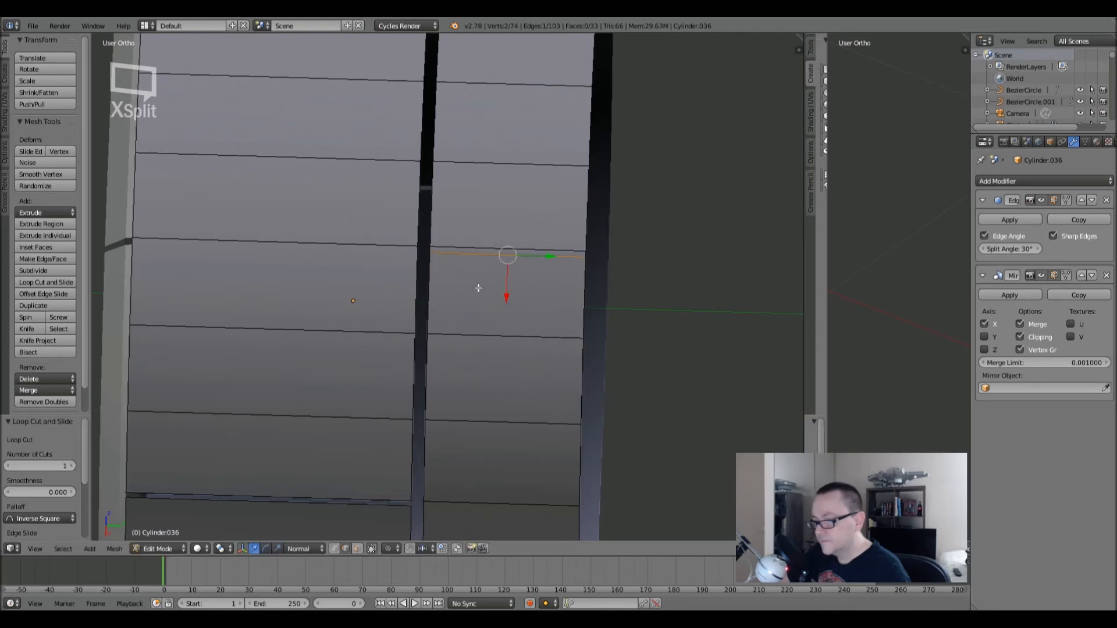
- Add a second loop cut across another rear band segment and slide it close to that segment's lower edge
{"action": "scroll", "coordinate": [463, 413], "scroll_direction": "down", "scroll_amount": 2}
{"action": "middle_click_drag", "start_coordinate": [462, 414], "coordinate": [470, 288], "text": "shift"}
{"action": "middle_click_drag", "start_coordinate": [466, 387], "coordinate": [465, 321]}
{"action": "middle_click_drag", "start_coordinate": [472, 430], "coordinate": [467, 327], "text": "shift"}
{"action": "scroll", "coordinate": [472, 359], "scroll_direction": "up", "scroll_amount": 3}
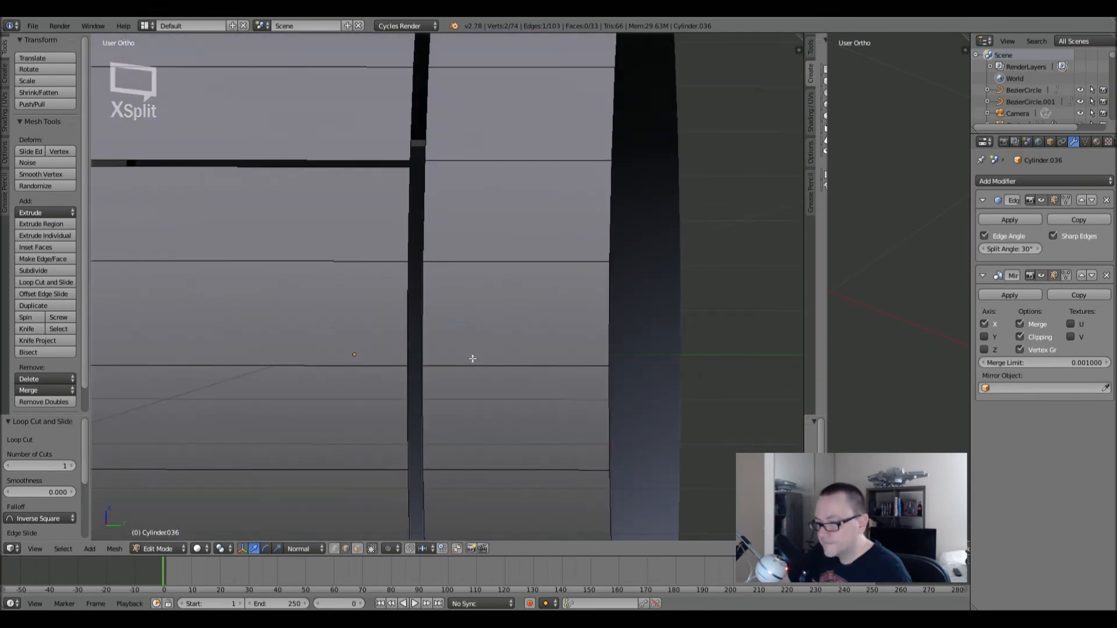
{"action": "middle_click_drag", "start_coordinate": [472, 380], "coordinate": [551, 376]}
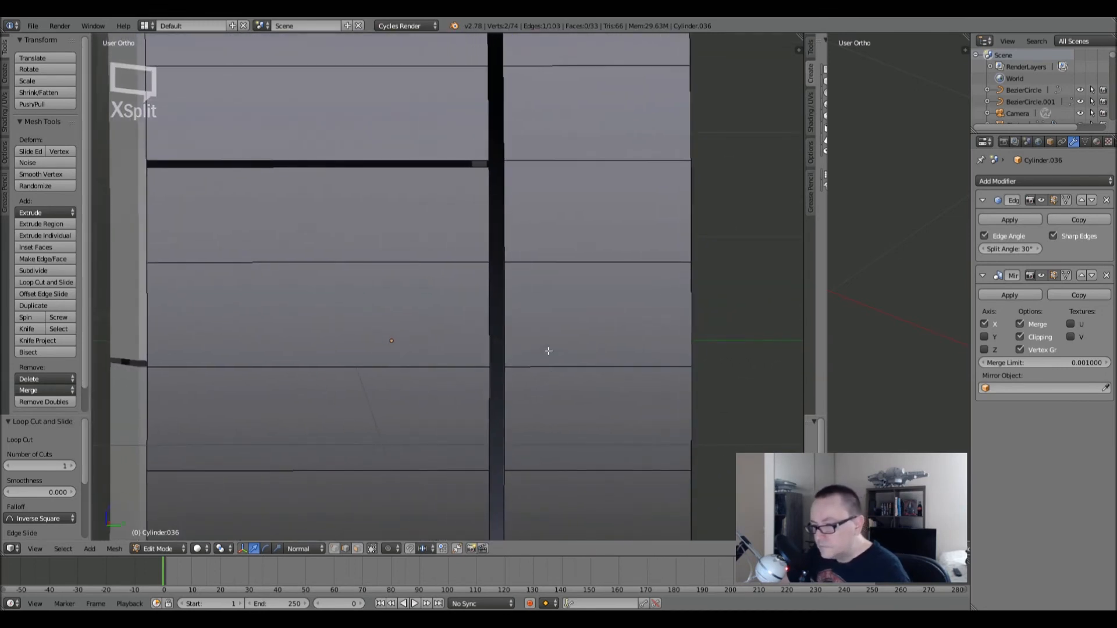
{"action": "key", "text": "ctrl+r"}
{"action": "left_click", "coordinate": [509, 346]}
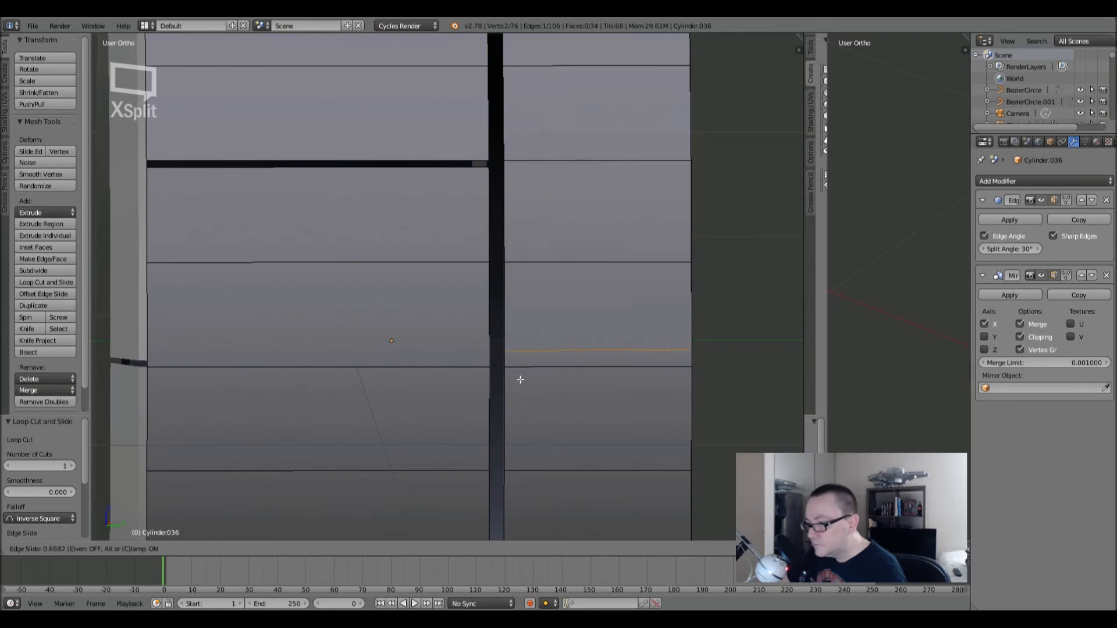
{"action": "left_click", "coordinate": [522, 481]}
{"action": "scroll", "coordinate": [521, 478], "scroll_direction": "down", "scroll_amount": 4}
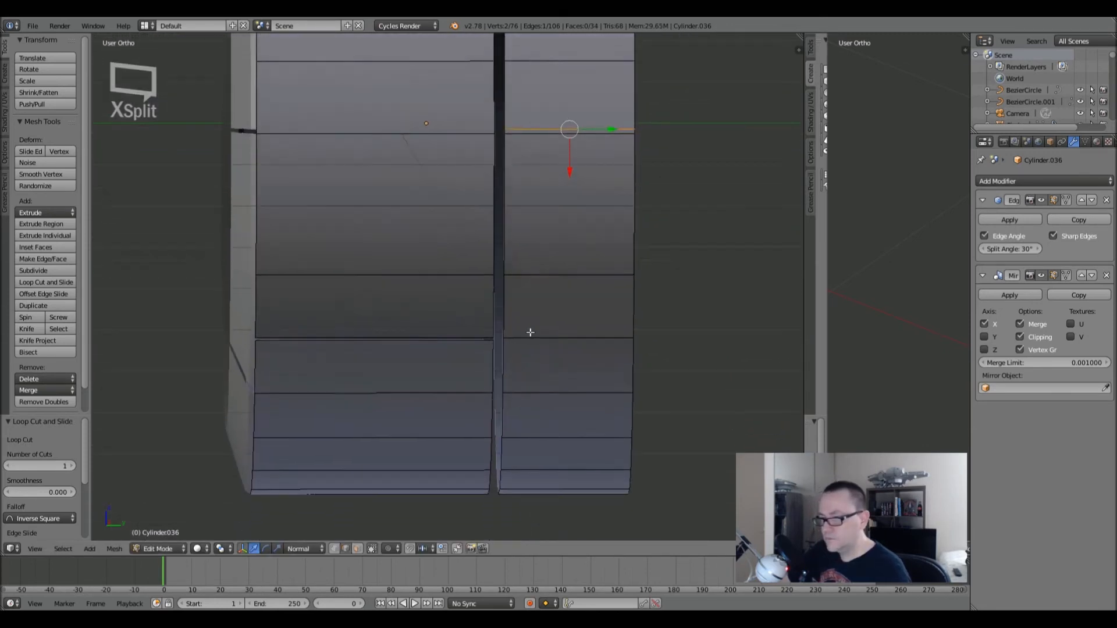
{"action": "scroll", "coordinate": [530, 337], "scroll_direction": "up", "scroll_amount": 2}
{"action": "scroll", "coordinate": [528, 340], "scroll_direction": "up", "scroll_amount": 3}
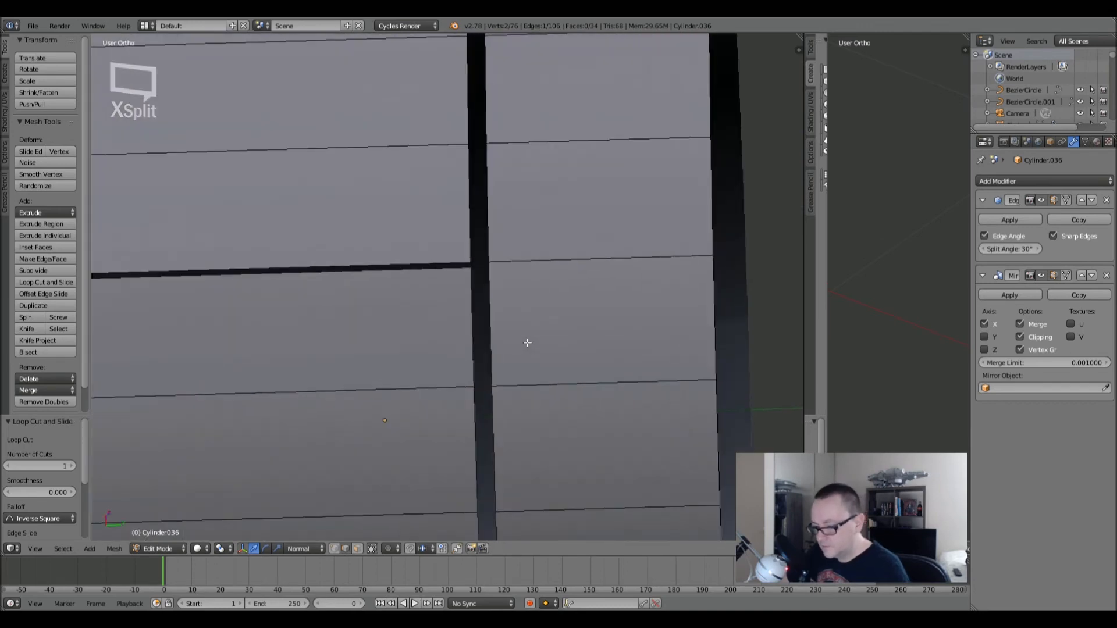
- Add a loop cut across the ring's narrow outer band, slid to about 0.84 so it sits just above an existing edge
{"action": "scroll", "coordinate": [489, 364], "scroll_direction": "down", "scroll_amount": 2}
{"action": "scroll", "coordinate": [496, 364], "scroll_direction": "up", "scroll_amount": 1}
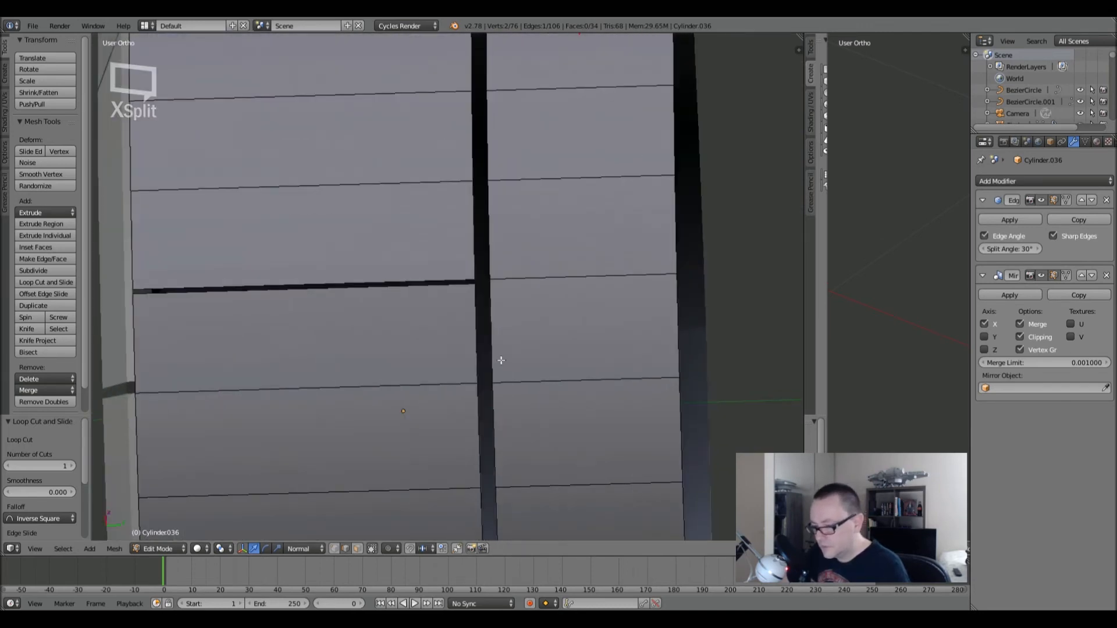
{"action": "key", "text": "ctrl+r"}
{"action": "left_click", "coordinate": [501, 360]}
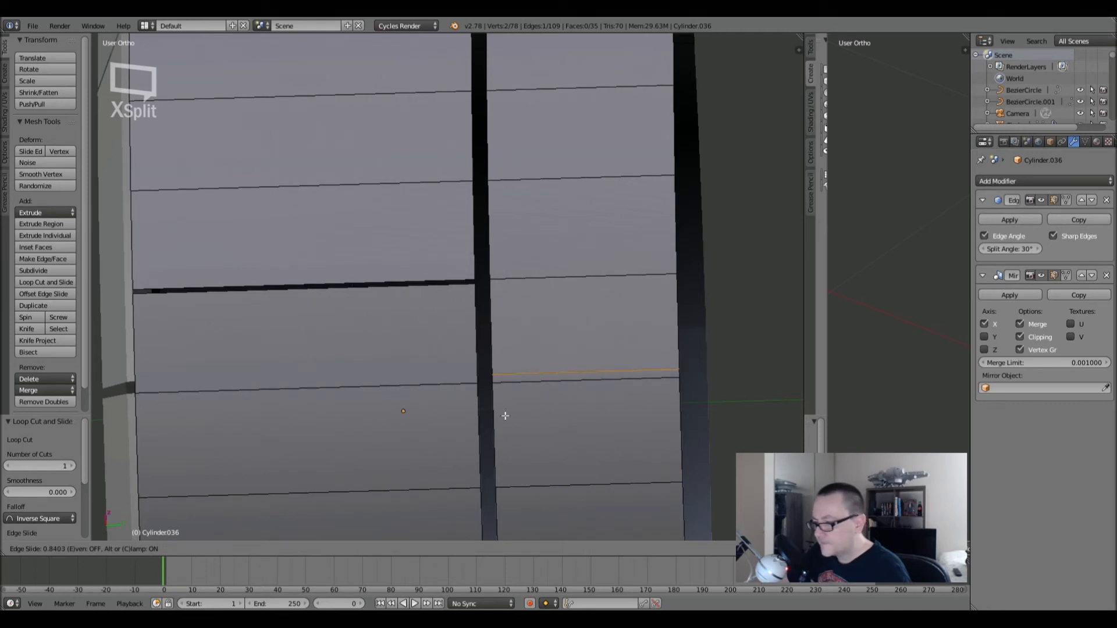
{"action": "left_click", "coordinate": [505, 416]}
- Delete the three thin faces spaced around the ring's narrow outer band to open panel gaps
{"action": "key", "text": "a"}
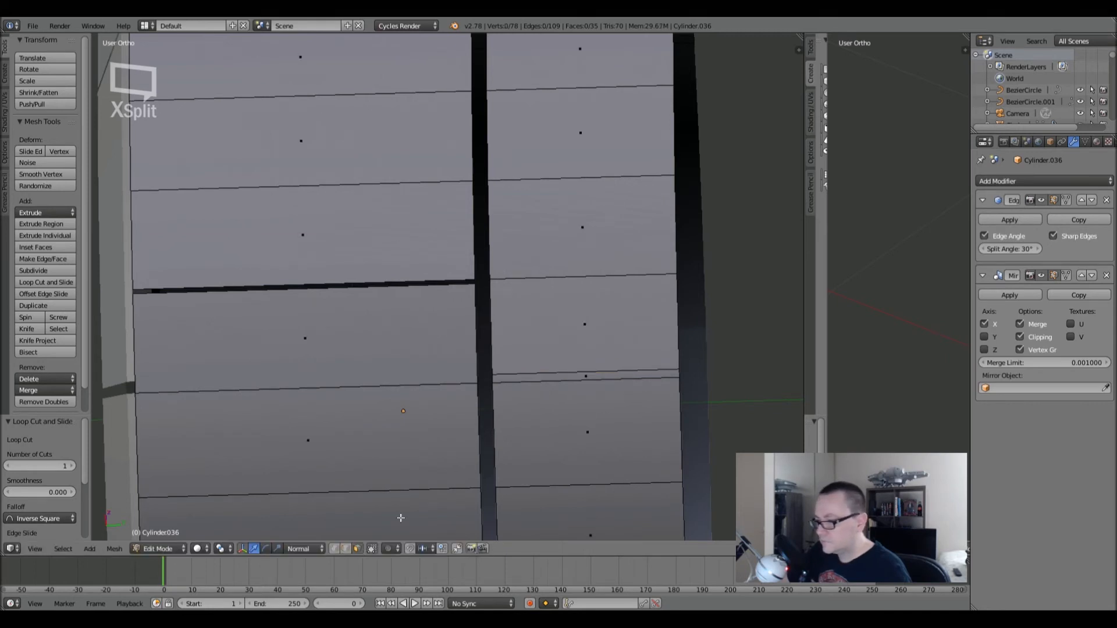
{"action": "right_click", "coordinate": [582, 375]}
{"action": "scroll", "coordinate": [583, 376], "scroll_direction": "down", "scroll_amount": 6}
{"action": "middle_click_drag", "start_coordinate": [598, 311], "coordinate": [583, 400]}
{"action": "middle_click_drag", "start_coordinate": [579, 194], "coordinate": [579, 305], "text": "shift"}
{"action": "scroll", "coordinate": [574, 392], "scroll_direction": "up", "scroll_amount": 4}
{"action": "right_click", "coordinate": [576, 394], "text": "shift"}
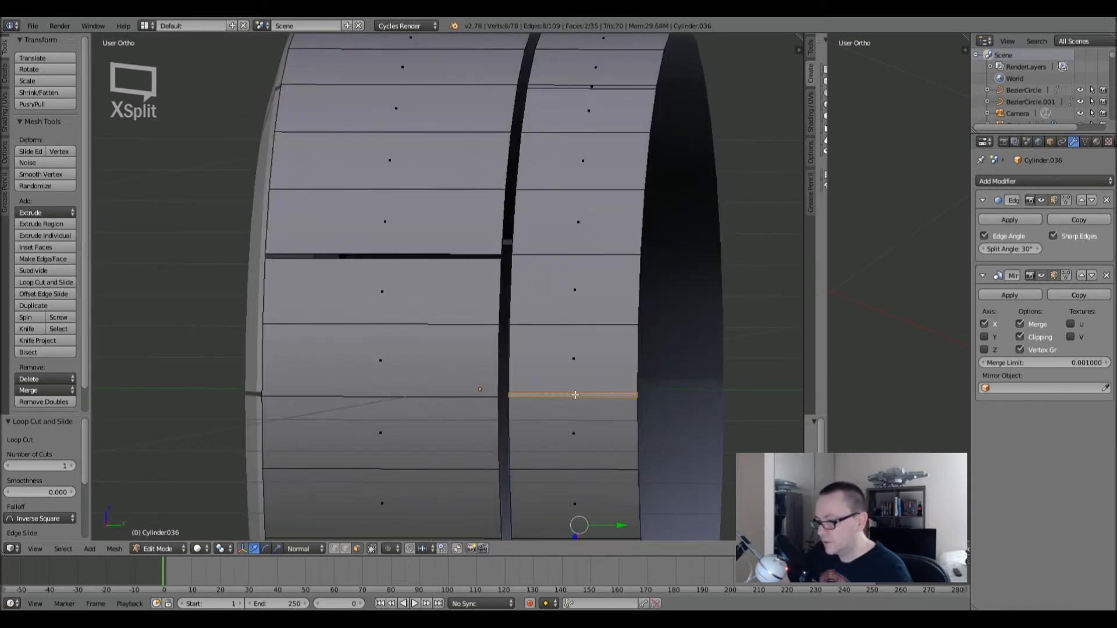
{"action": "middle_click_drag", "start_coordinate": [590, 236], "coordinate": [588, 303]}
{"action": "right_click", "coordinate": [595, 171], "text": "shift"}
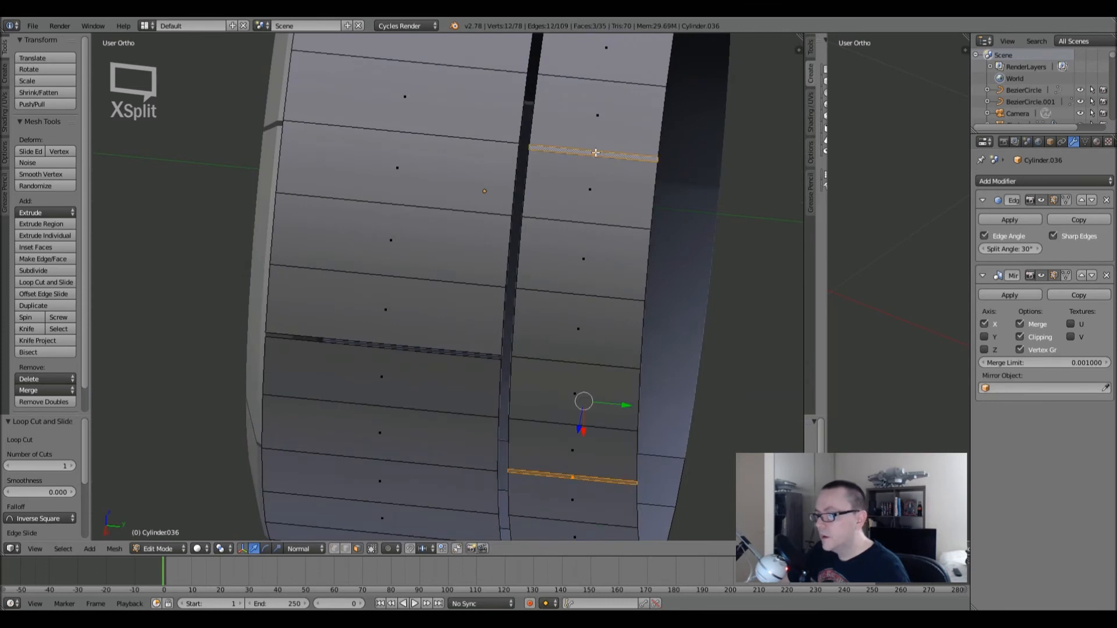
{"action": "key", "text": "x"}
{"action": "left_click", "coordinate": [597, 155]}
{"action": "scroll", "coordinate": [597, 172], "scroll_direction": "down", "scroll_amount": 5}
{"action": "key", "text": "Tab"}
- Add a Solidify modifier to the outer ring and place it first in the modifier stack, above Edge Split and Mirror
{"action": "middle_click_drag", "start_coordinate": [596, 171], "coordinate": [575, 242]}
{"action": "scroll", "coordinate": [716, 213], "scroll_direction": "down", "scroll_amount": 2}
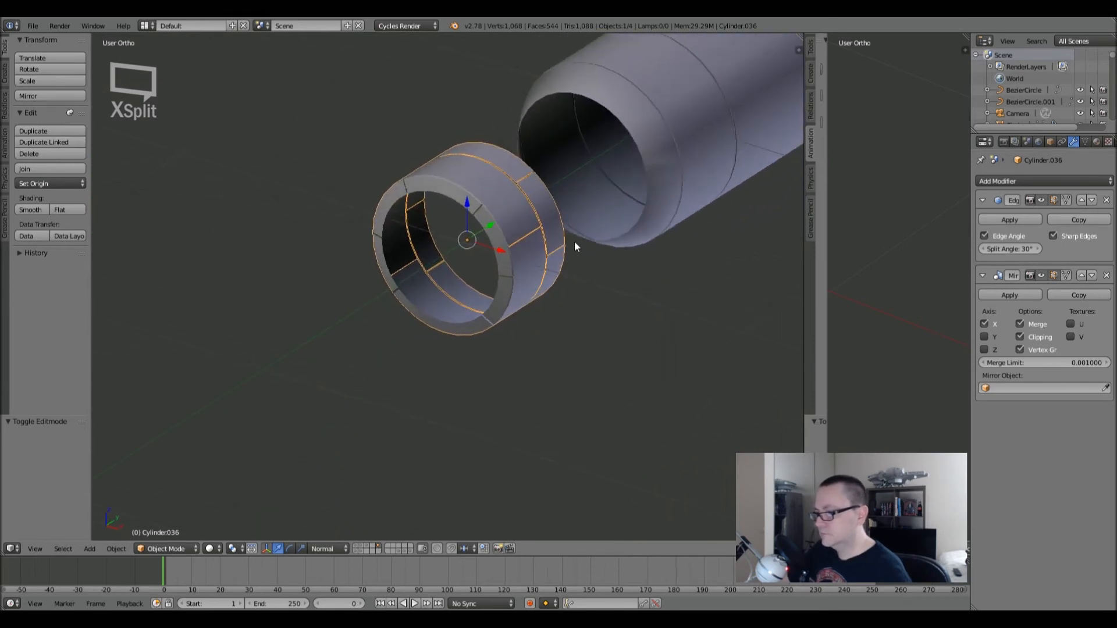
{"action": "left_click", "coordinate": [1034, 181]}
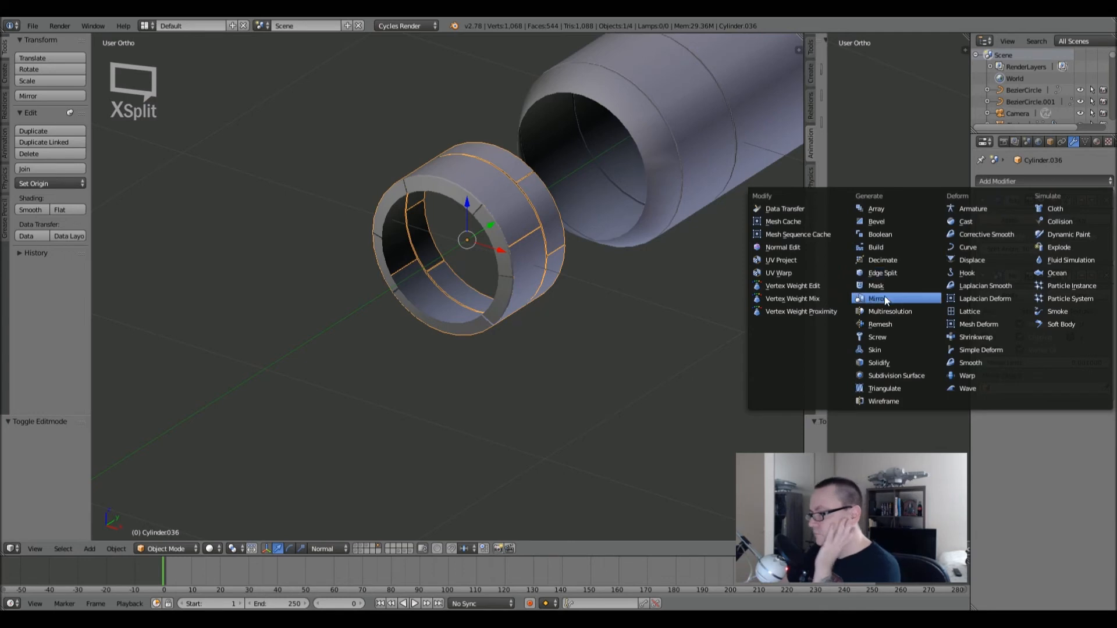
{"action": "left_click", "coordinate": [884, 364]}
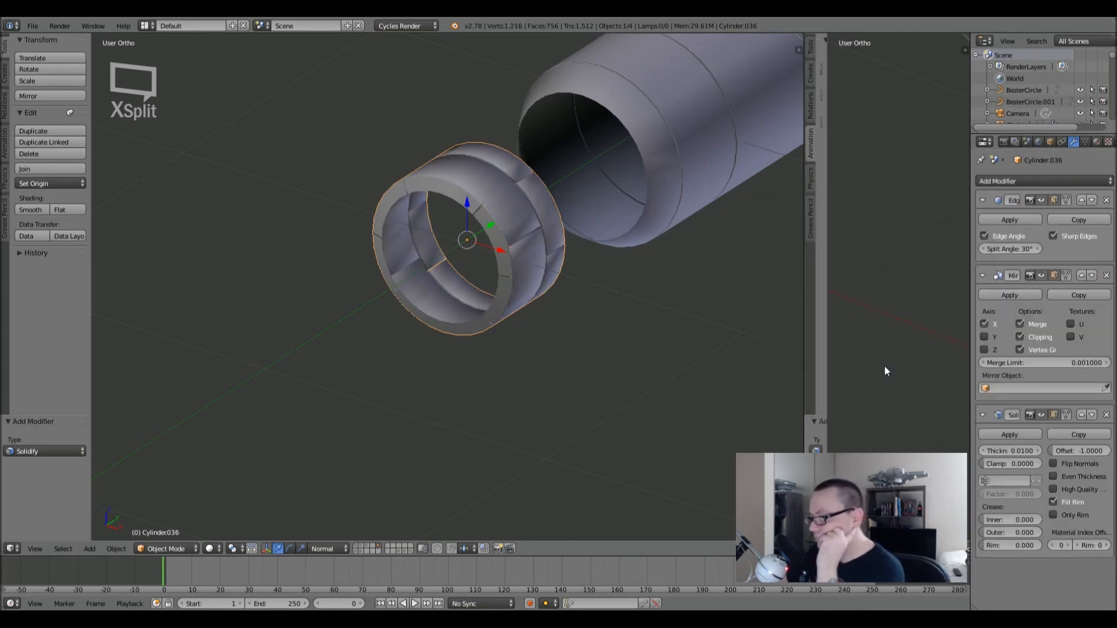
{"action": "left_click", "coordinate": [1081, 415]}
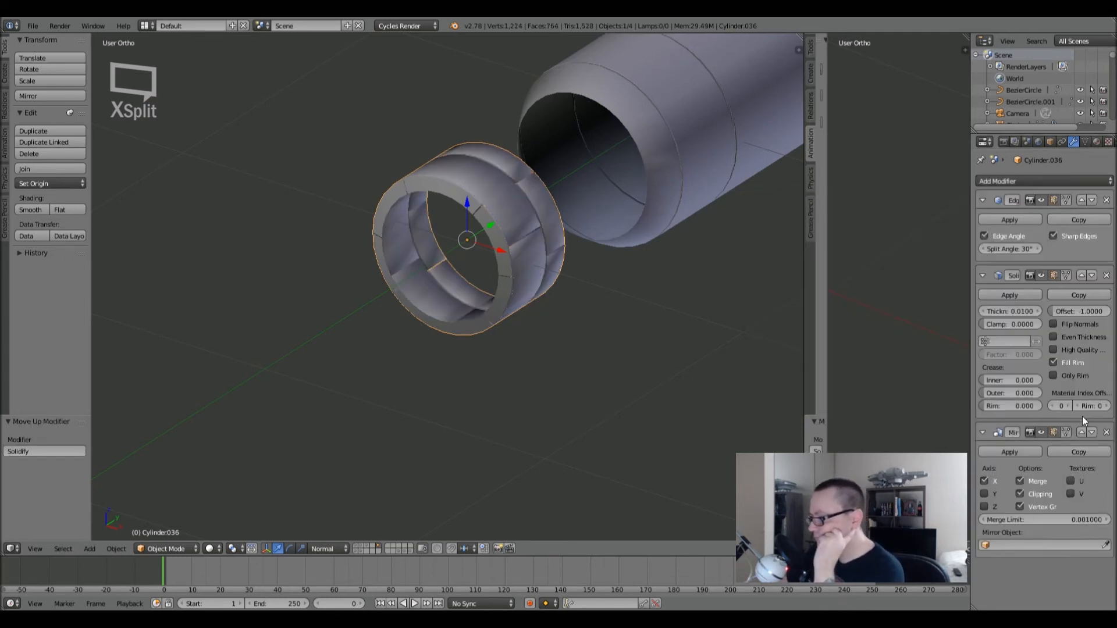
{"action": "left_click", "coordinate": [1080, 276]}
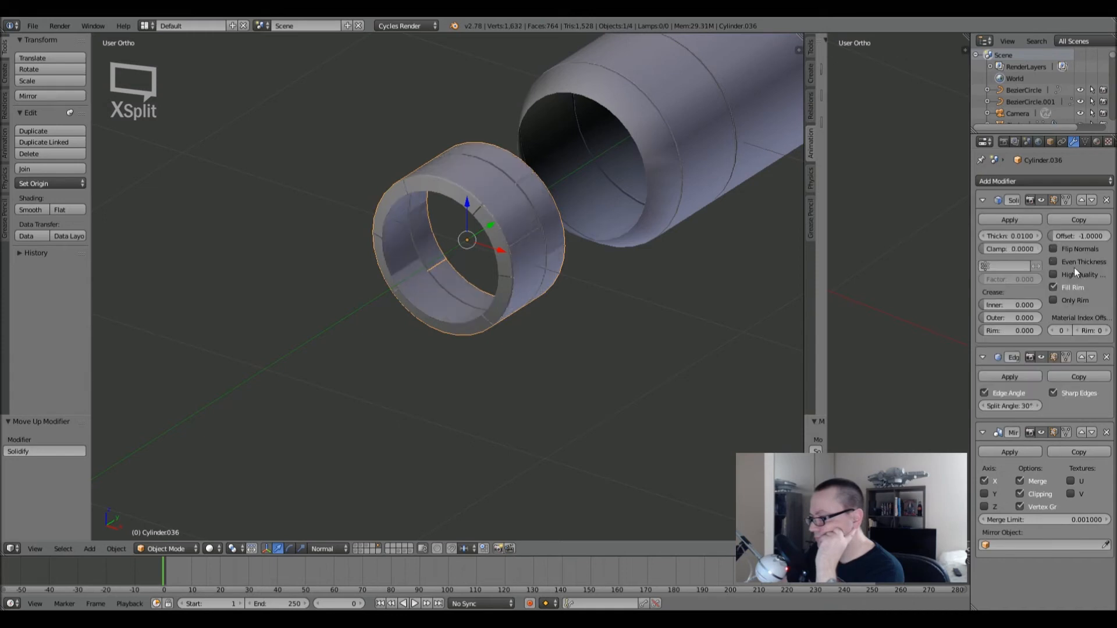
- Set the outer ring's Solidify offset to 1 and thickness to 0.0025
{"action": "left_click", "coordinate": [1069, 233]}
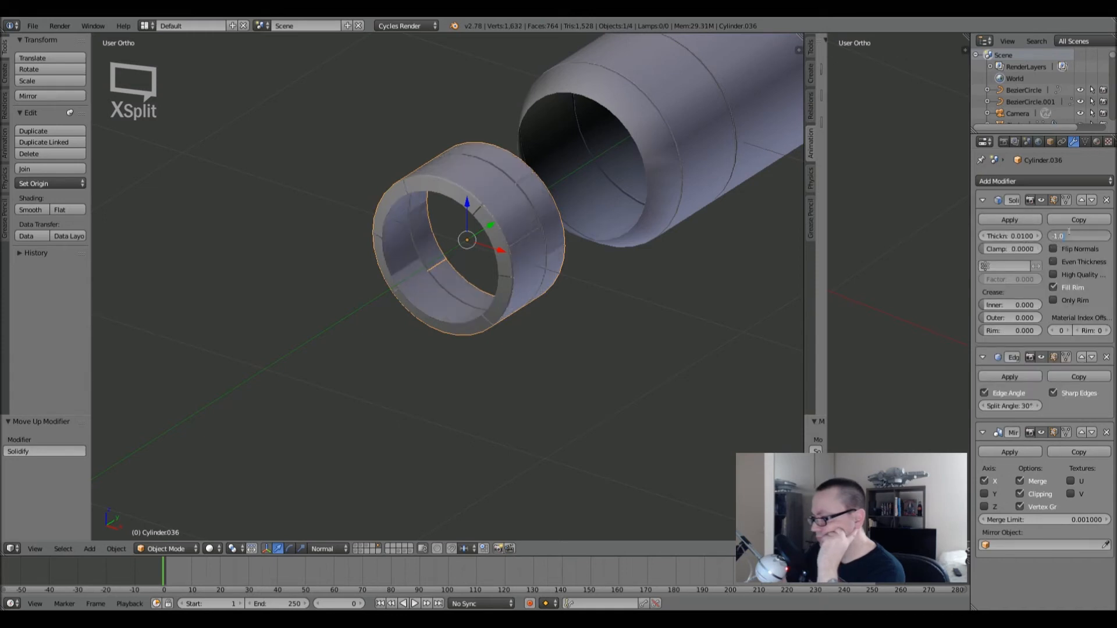
{"action": "type", "text": "1"}
{"action": "key", "text": "Return"}
{"action": "left_click", "coordinate": [1029, 237]}
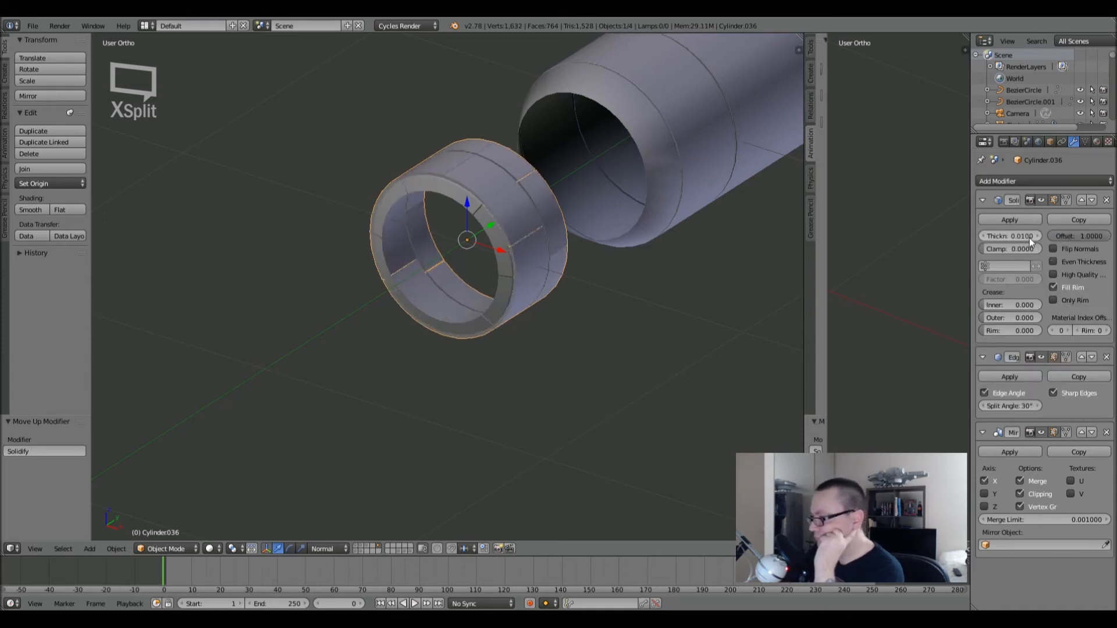
{"action": "key", "text": "BackSpace"}
{"action": "type", "text": ".0025"}
{"action": "key", "text": "Return"}
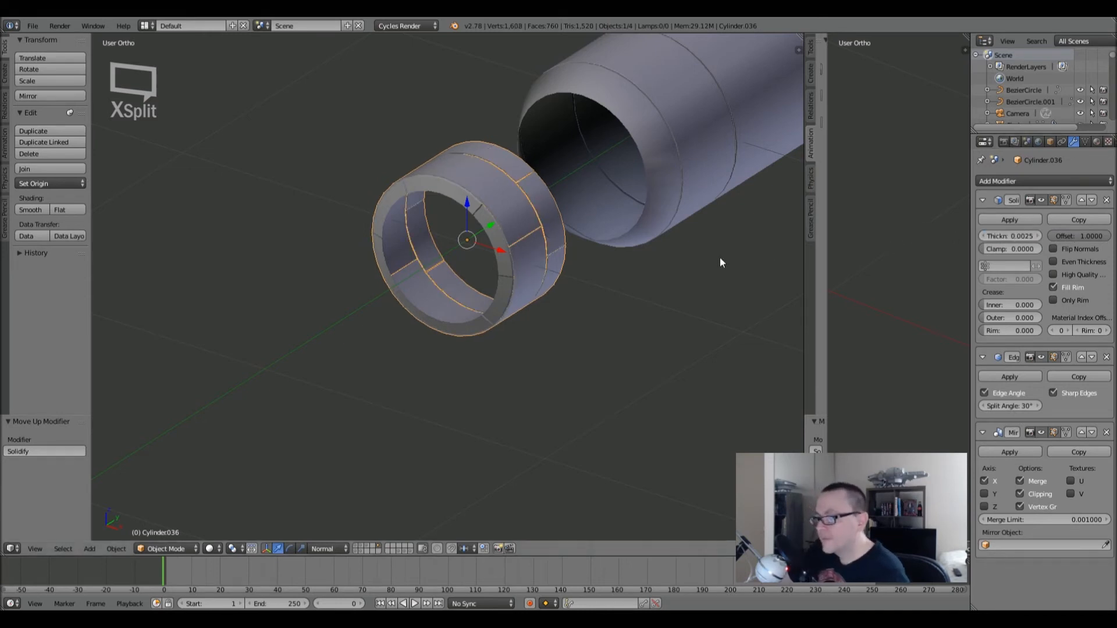
- Show the ship's main layer and assign the existing material "Material" to the outer ring
{"action": "left_click", "coordinate": [359, 550]}
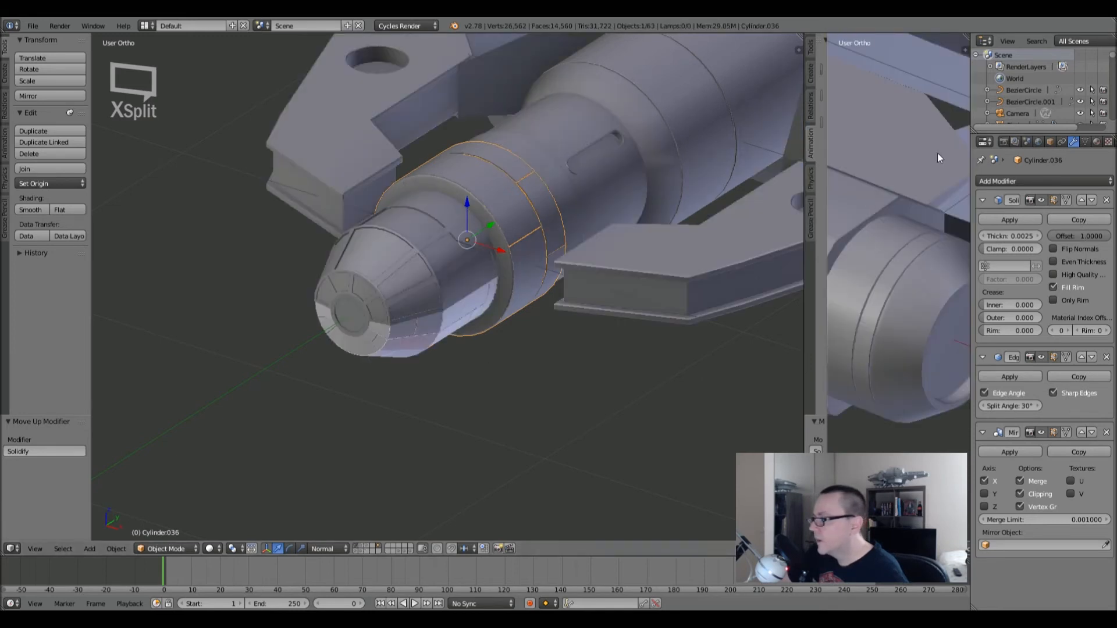
{"action": "left_click", "coordinate": [1097, 141]}
{"action": "left_click", "coordinate": [981, 219]}
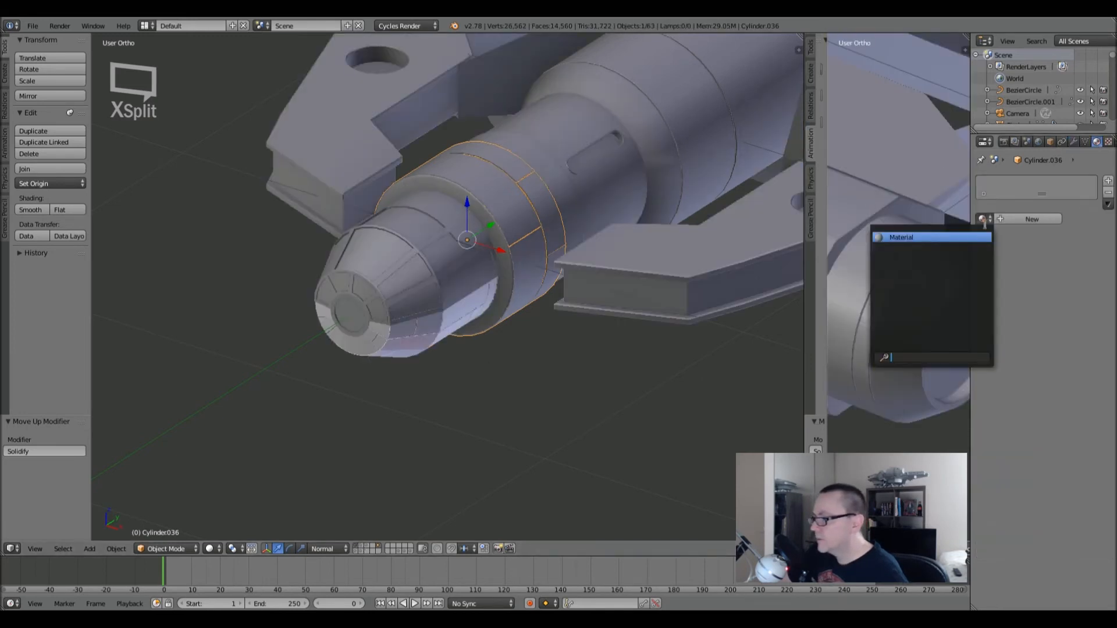
{"action": "left_click", "coordinate": [942, 242]}
{"action": "key", "text": "a"}
{"action": "middle_click_drag", "start_coordinate": [674, 264], "coordinate": [568, 277]}
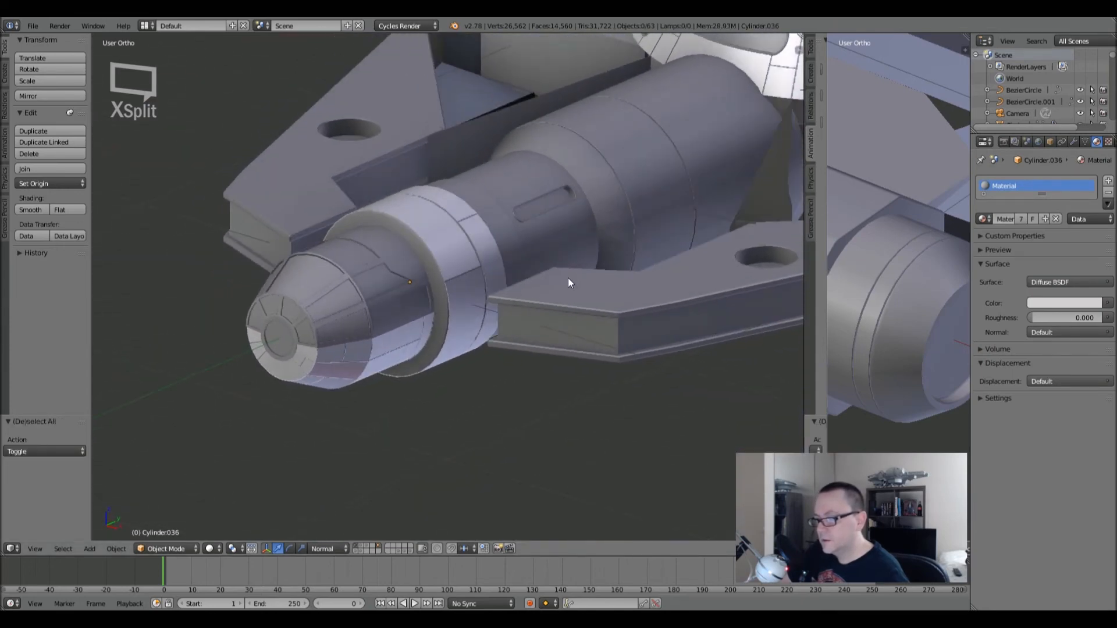
{"action": "key", "text": "Tab"}
{"action": "key", "text": "Tab"}
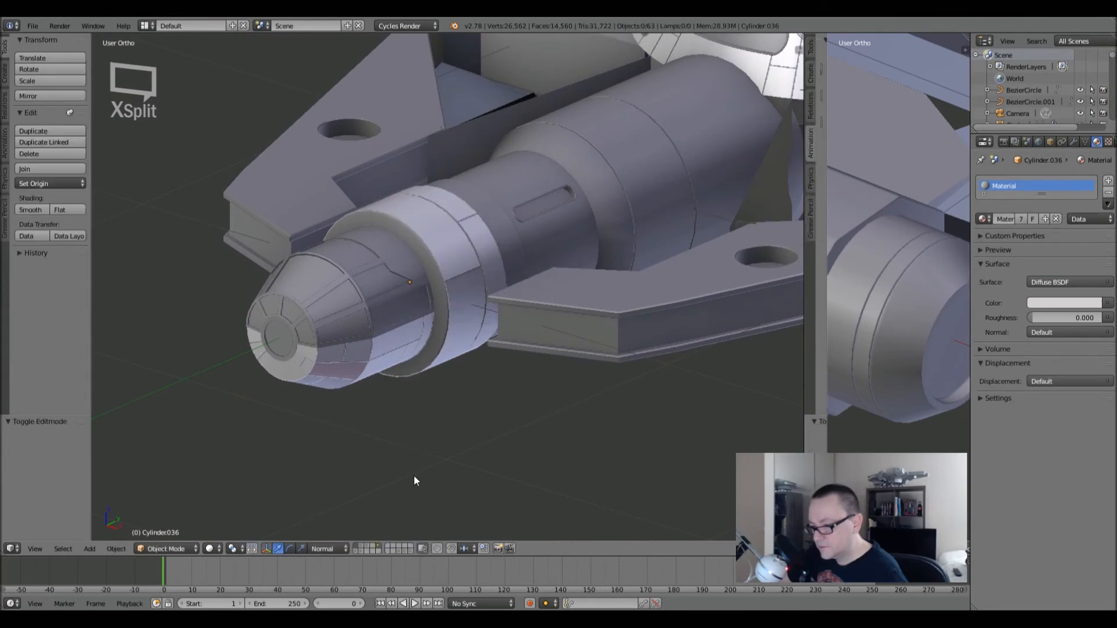
- Isolate the ring's layer and assign the existing material "Material" to the flat front rim, Cylinder.039
{"action": "left_click", "coordinate": [378, 547]}
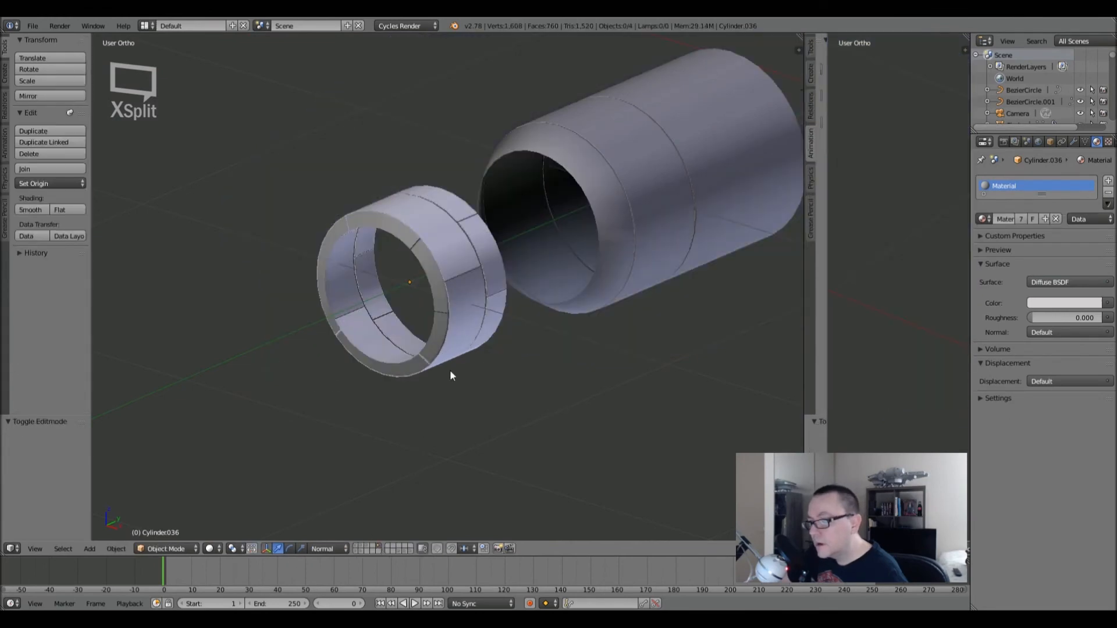
{"action": "right_click", "coordinate": [416, 248]}
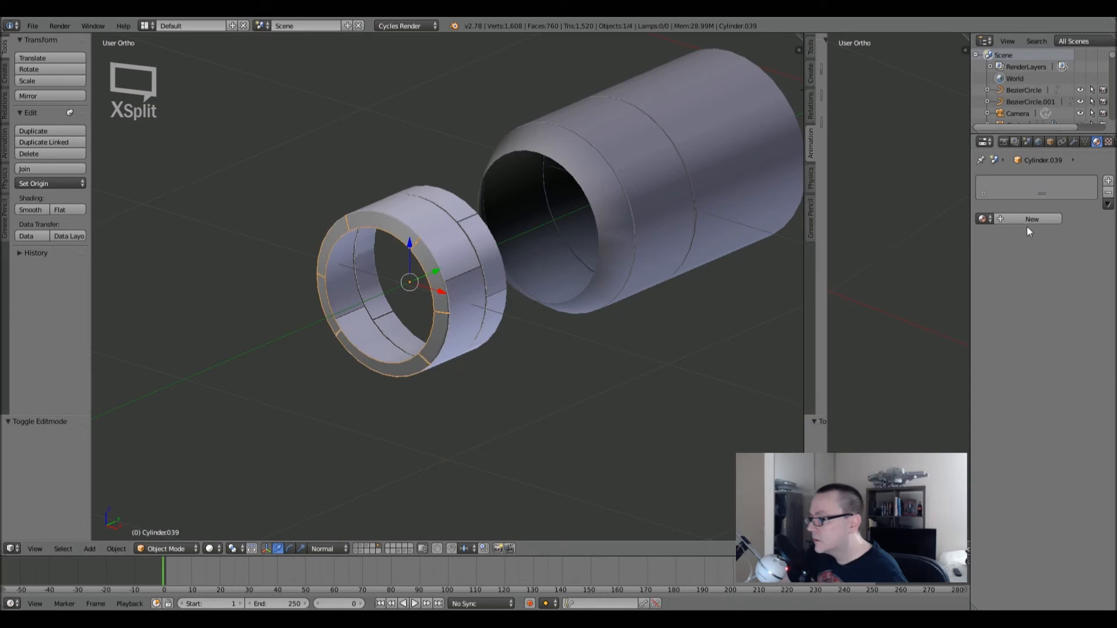
{"action": "left_click", "coordinate": [983, 220]}
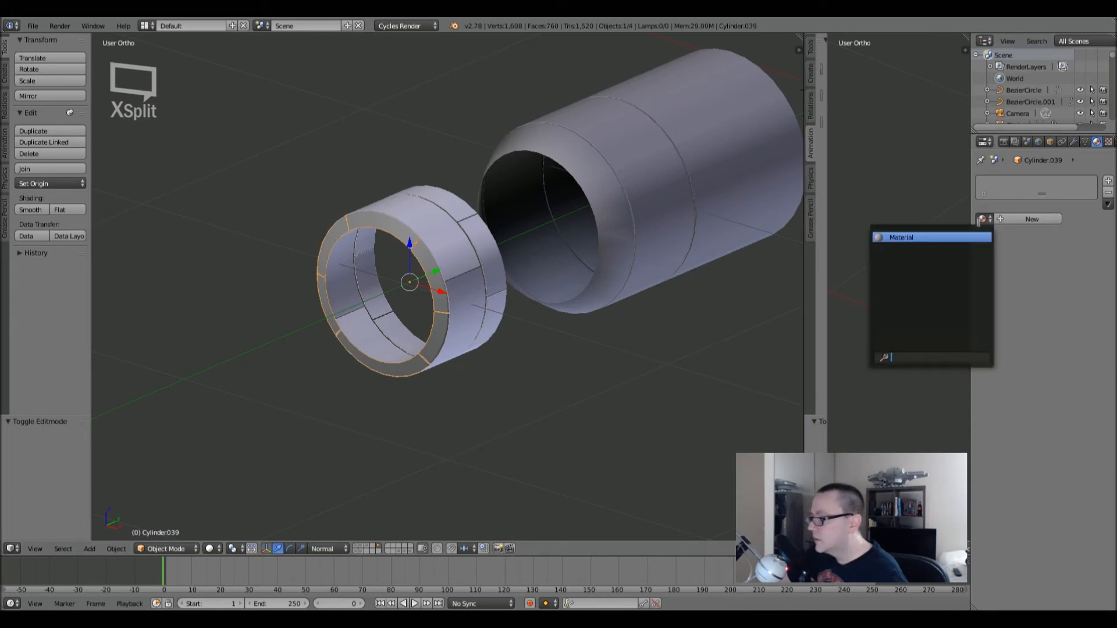
{"action": "left_click", "coordinate": [971, 237]}
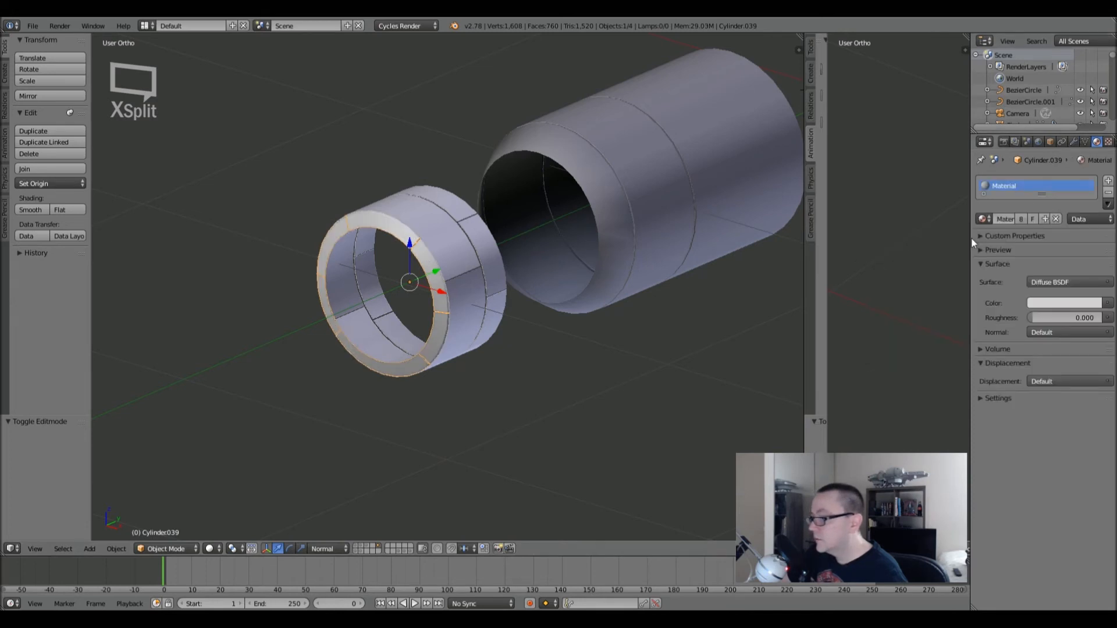
- Add a Solidify modifier to the front rim and place it above Edge Split and Mirror
{"action": "left_click", "coordinate": [1073, 142]}
{"action": "left_click", "coordinate": [1017, 180]}
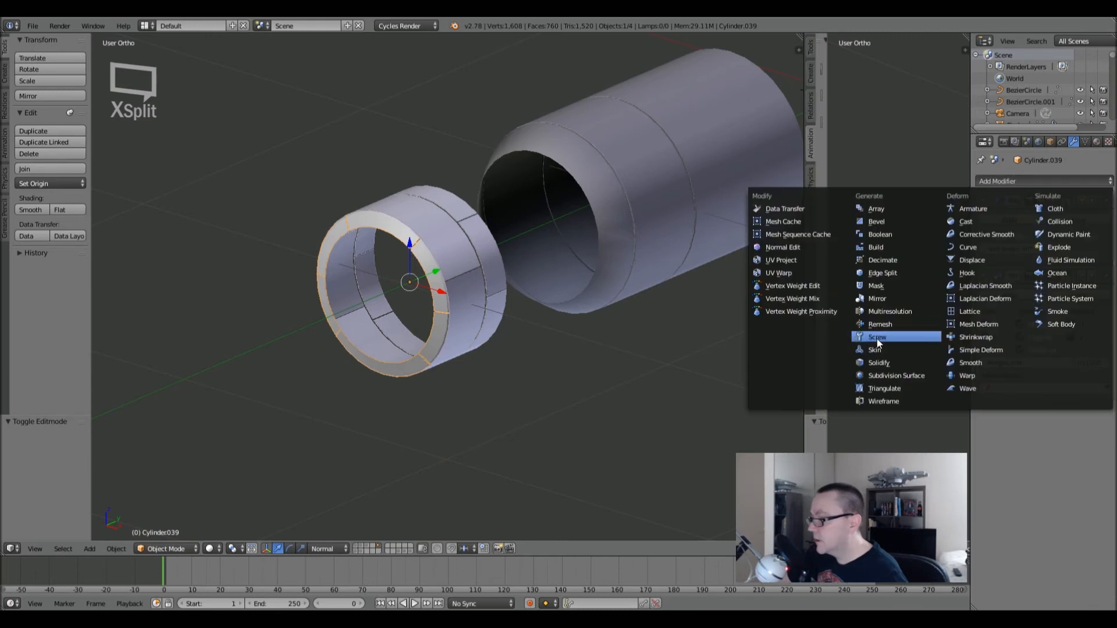
{"action": "left_click", "coordinate": [882, 361]}
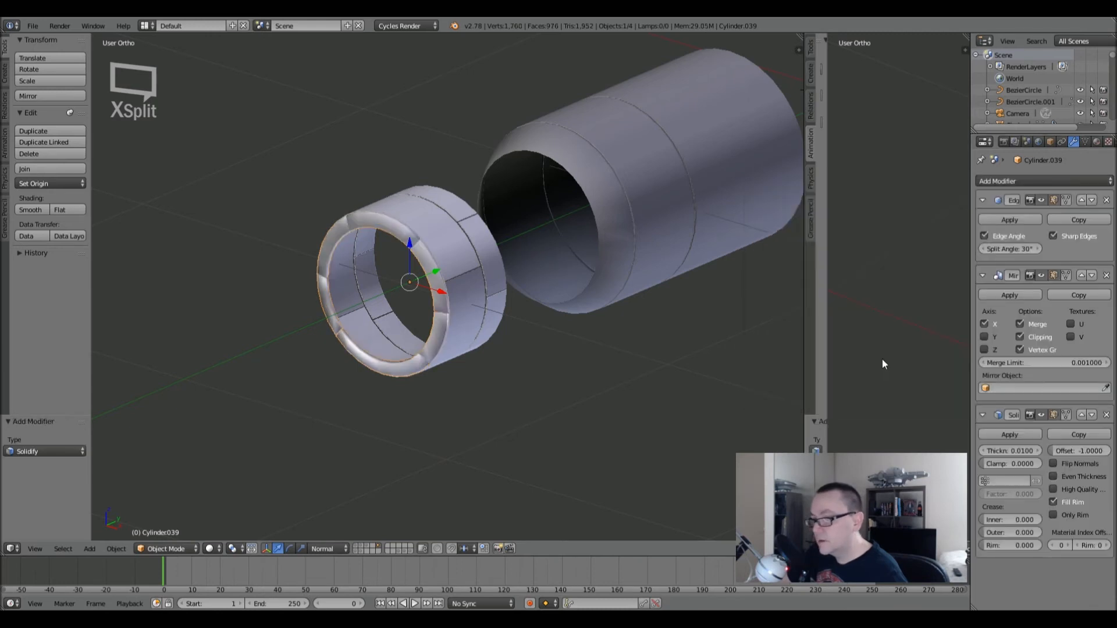
{"action": "left_click", "coordinate": [1082, 414]}
{"action": "left_click", "coordinate": [1079, 275]}
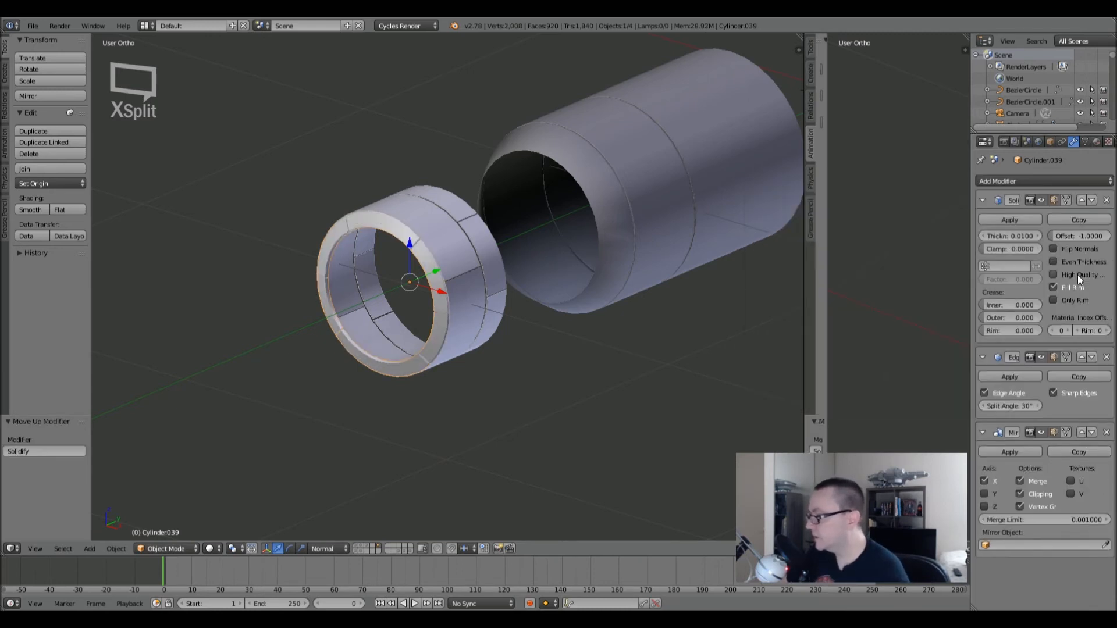
- Set the front rim's Solidify offset to 1 and thickness to 0.0025
{"action": "type", "text": "1"}
{"action": "key", "text": "Return"}
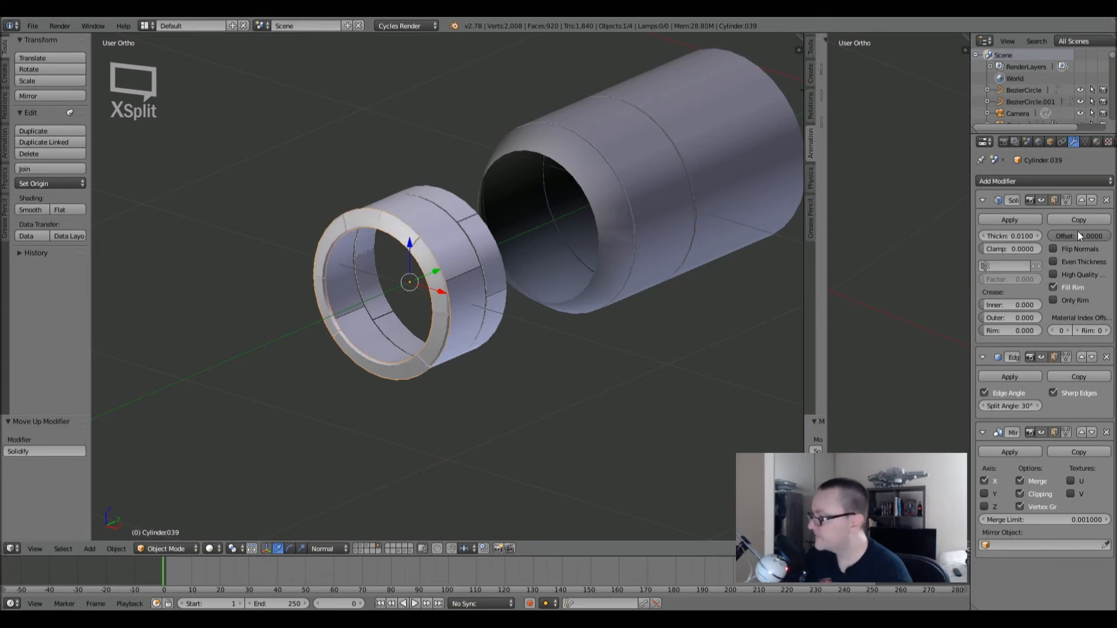
{"action": "left_click", "coordinate": [1007, 236]}
{"action": "type", "text": ".0025"}
{"action": "key", "text": "Return"}
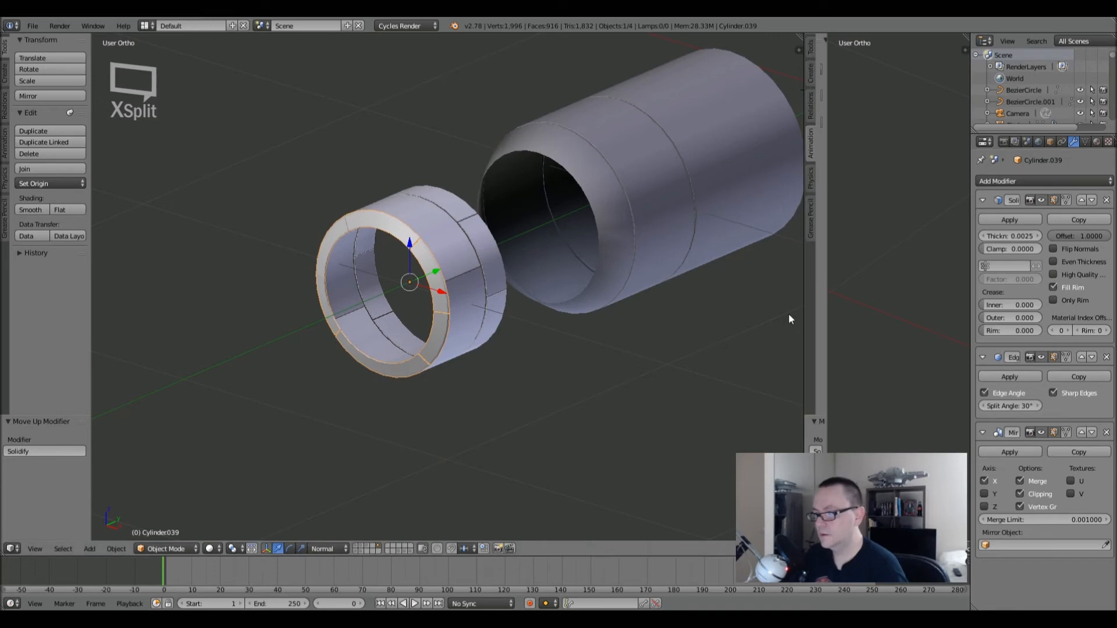
- Show the ship's main layer and the lamp's layer together and set the viewport shading to Rendered
{"action": "left_click", "coordinate": [356, 548], "text": "shift"}
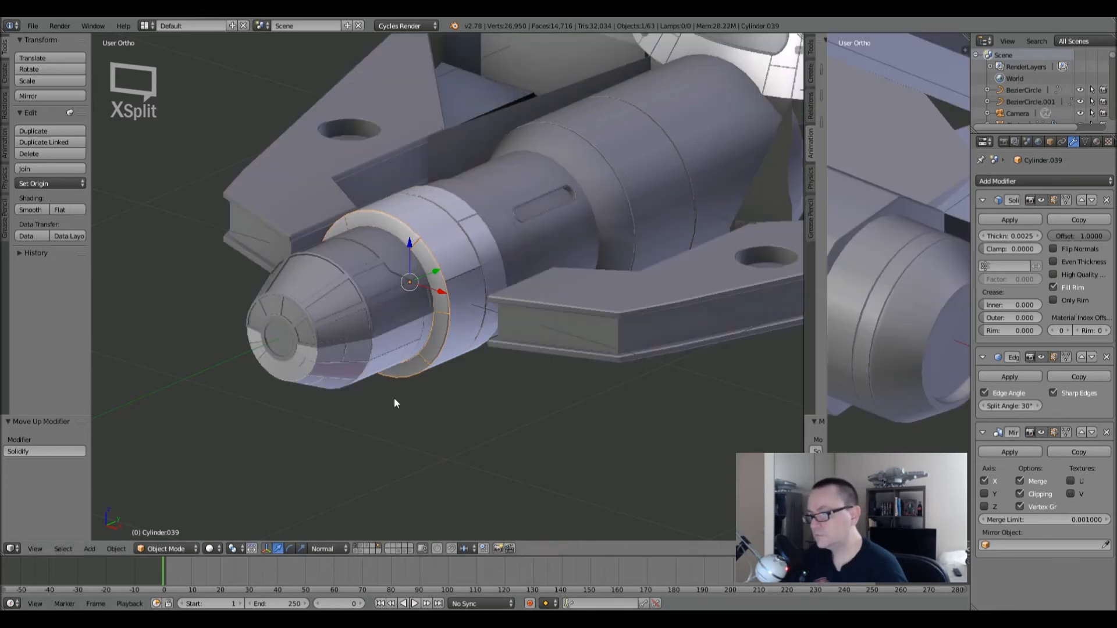
{"action": "key", "text": "a"}
{"action": "mouse_move", "coordinate": [458, 263]}
{"action": "middle_mouse_down"}
{"action": "mouse_move", "coordinate": [471, 276]}
{"action": "mouse_move", "coordinate": [448, 275]}
{"action": "mouse_move", "coordinate": [452, 231]}
{"action": "mouse_move", "coordinate": [529, 260]}
{"action": "mouse_move", "coordinate": [459, 276]}
{"action": "middle_mouse_up"}
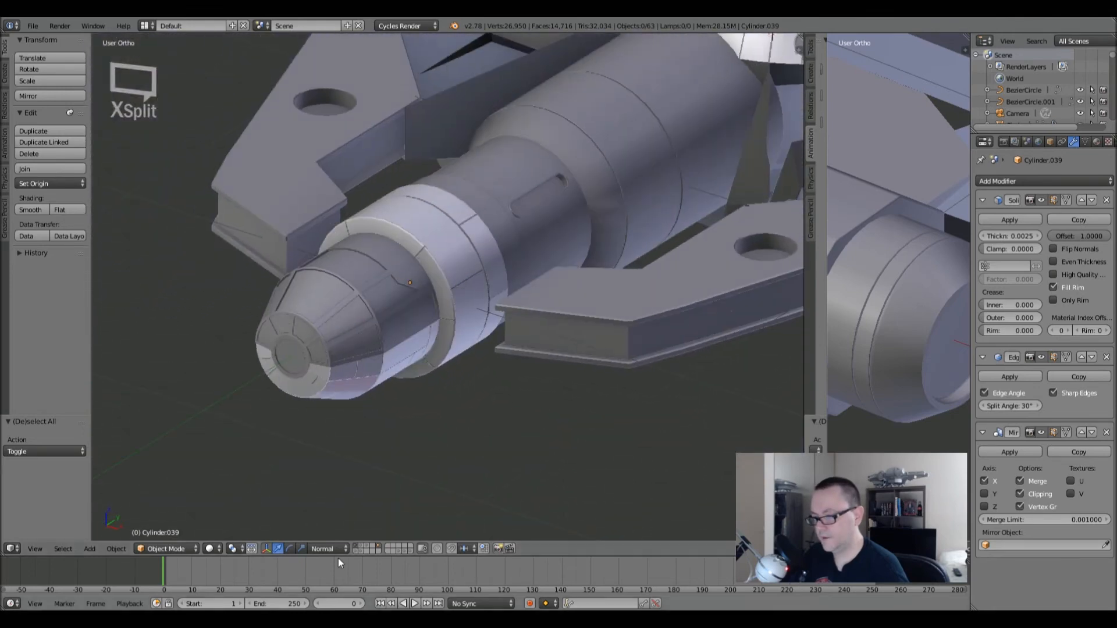
{"action": "left_click", "coordinate": [211, 548]}
{"action": "left_click", "coordinate": [220, 470]}
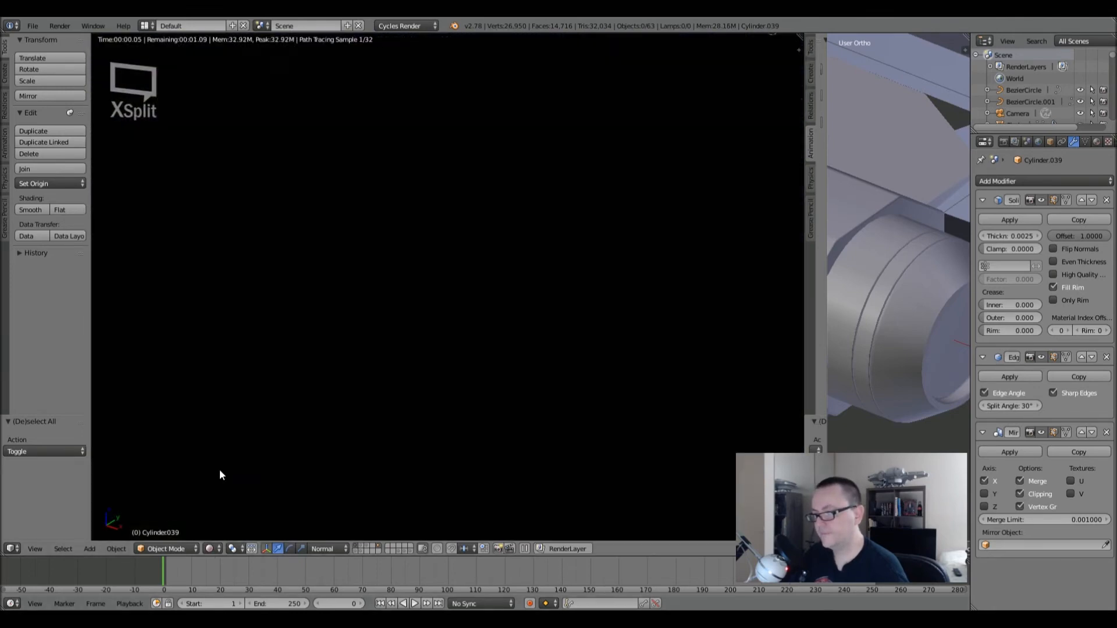
{"action": "left_click", "coordinate": [355, 550], "text": "shift"}
- Examine the rendered nose section from several angles, checking the ring's panel gaps and thickness
{"action": "middle_click_drag", "start_coordinate": [490, 225], "coordinate": [550, 222]}
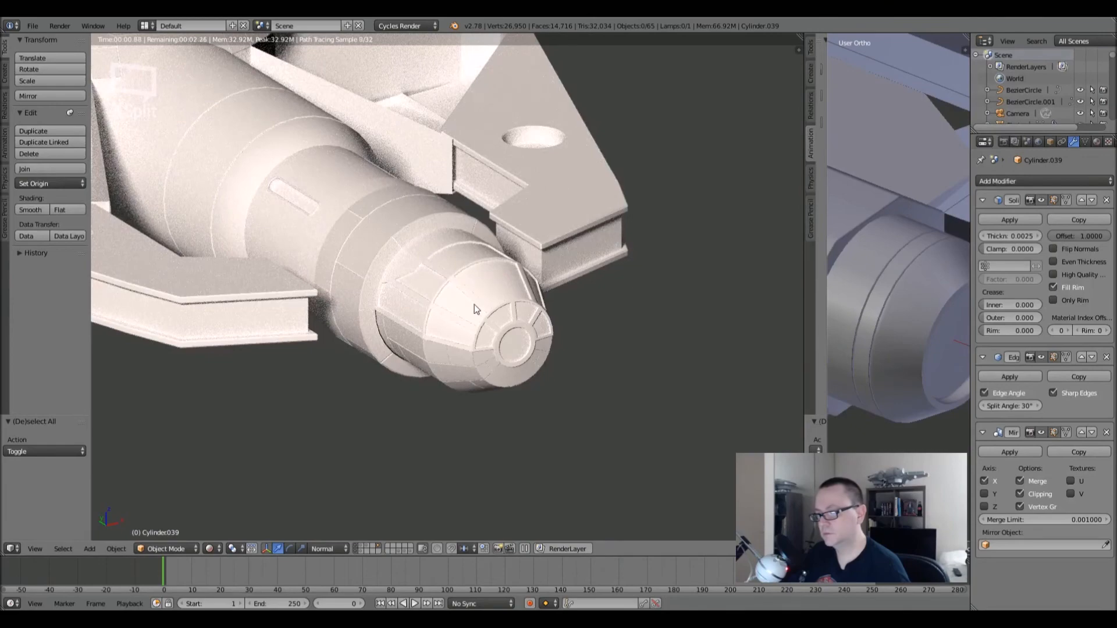
{"action": "middle_click_drag", "start_coordinate": [463, 340], "coordinate": [462, 292]}
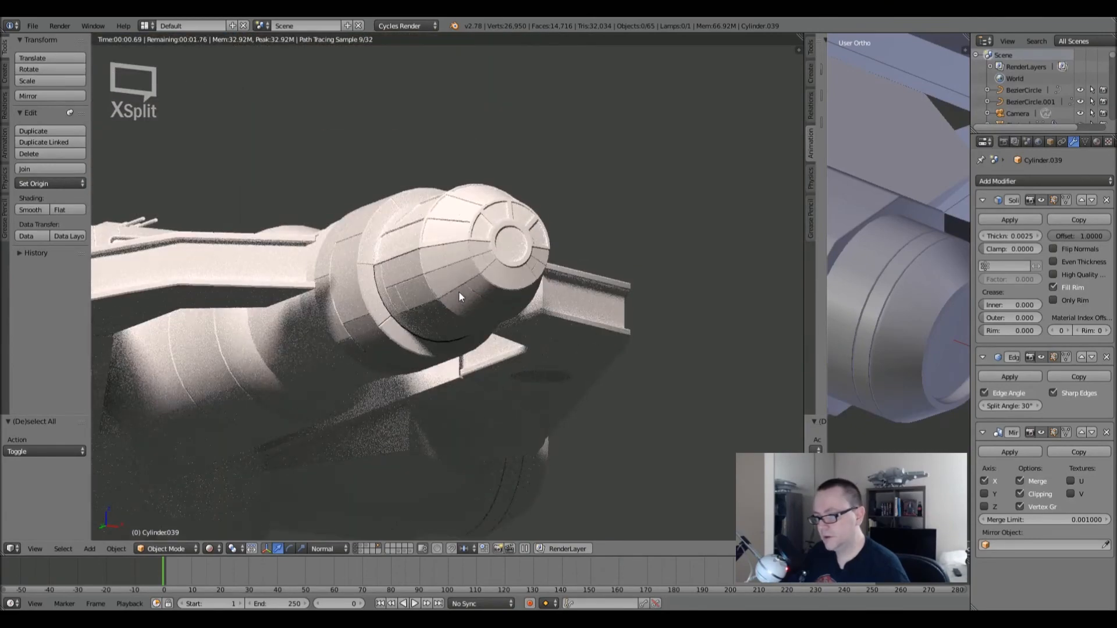
{"action": "scroll", "coordinate": [406, 324], "scroll_direction": "down", "scroll_amount": 3}
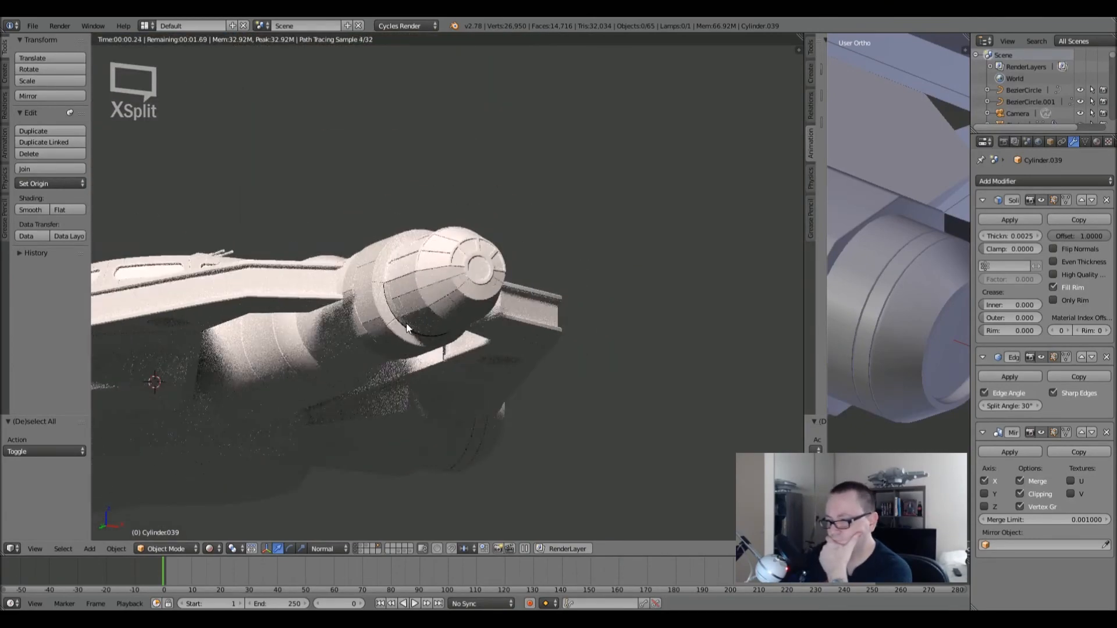
{"action": "middle_click_drag", "start_coordinate": [384, 261], "coordinate": [475, 293]}
{"action": "scroll", "coordinate": [465, 302], "scroll_direction": "up", "scroll_amount": 4}
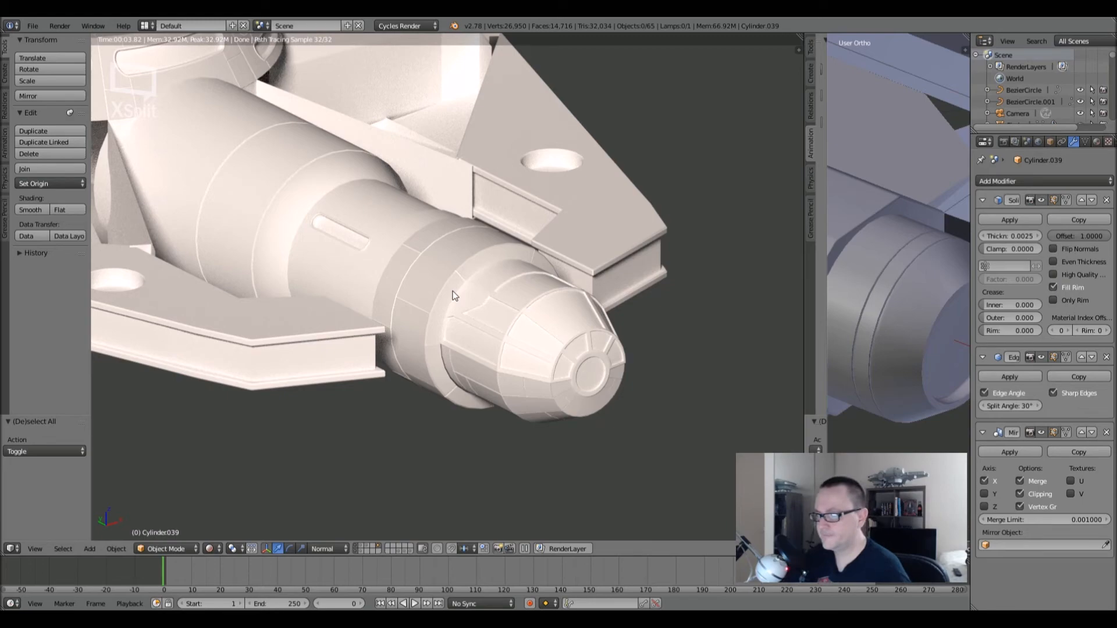
{"action": "middle_click_drag", "start_coordinate": [355, 235], "coordinate": [367, 247]}
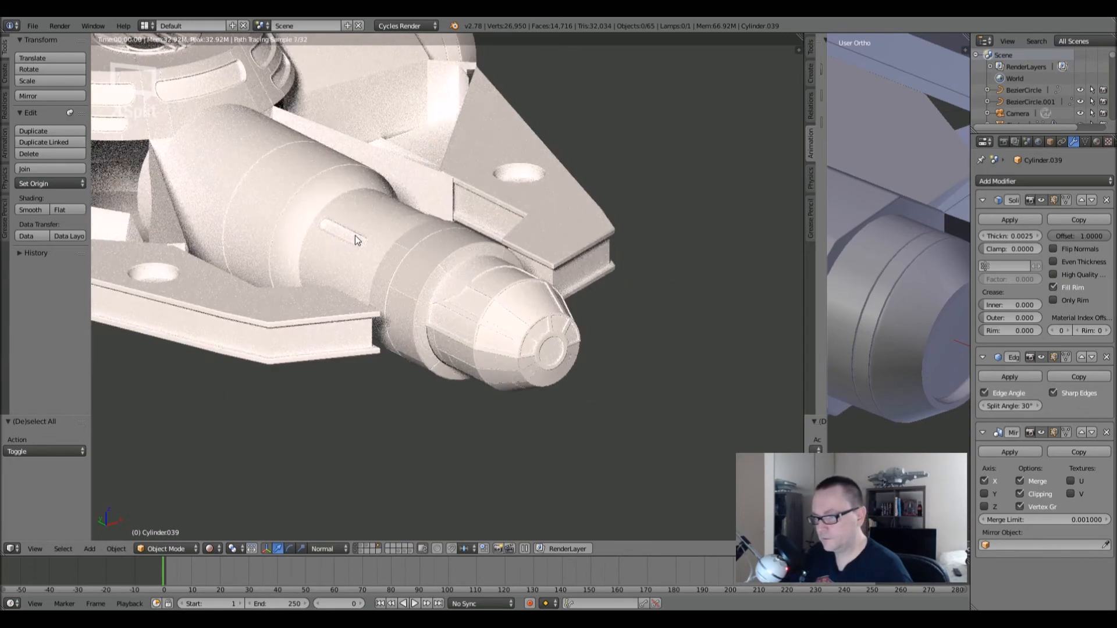
{"action": "mouse_move", "coordinate": [360, 200]}
{"action": "middle_mouse_down"}
{"action": "mouse_move", "coordinate": [479, 246]}
{"action": "mouse_move", "coordinate": [360, 235]}
{"action": "mouse_move", "coordinate": [358, 194]}
{"action": "middle_mouse_up"}
{"action": "middle_click_drag", "start_coordinate": [524, 181], "coordinate": [589, 271]}
{"action": "middle_click_drag", "start_coordinate": [427, 357], "coordinate": [382, 387]}
{"action": "scroll", "coordinate": [455, 373], "scroll_direction": "up", "scroll_amount": 2}
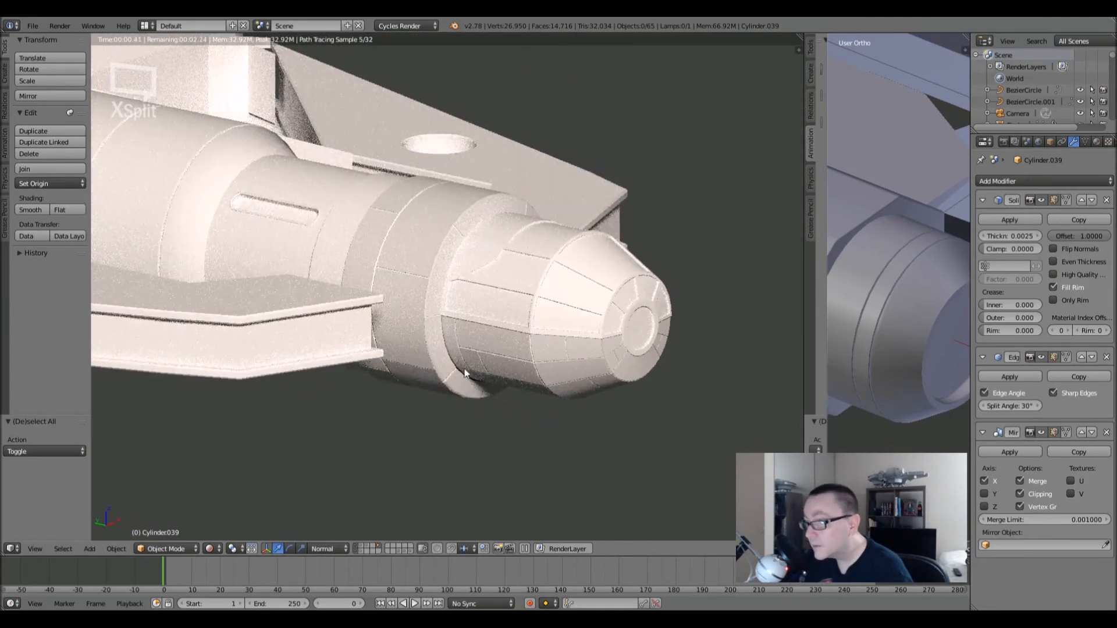
- Look through the viewport's display, shading and background image settings while viewing the rendered nose section
{"action": "middle_click_drag", "start_coordinate": [481, 414], "coordinate": [474, 390]}
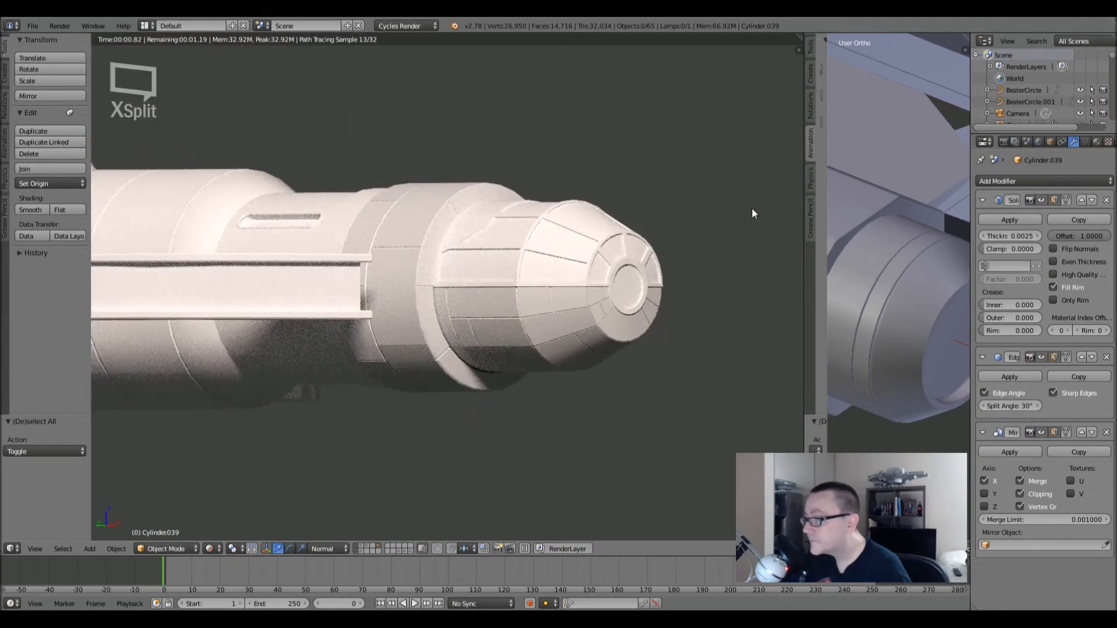
{"action": "left_click", "coordinate": [798, 51]}
{"action": "scroll", "coordinate": [732, 311], "scroll_direction": "down", "scroll_amount": 6}
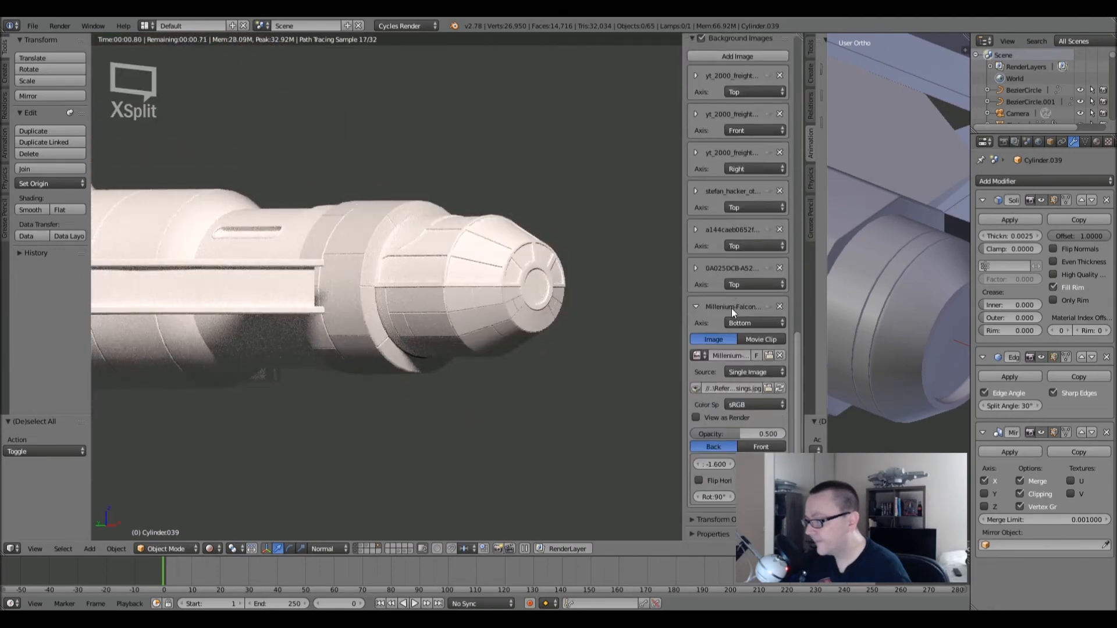
{"action": "scroll", "coordinate": [713, 302], "scroll_direction": "up", "scroll_amount": 10}
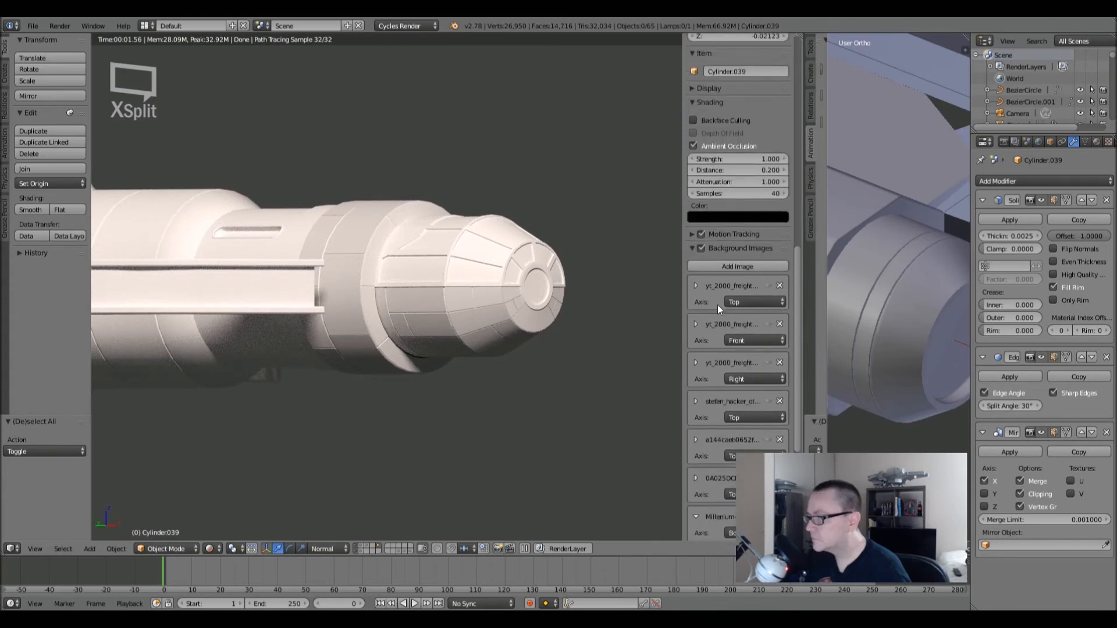
{"action": "scroll", "coordinate": [717, 304], "scroll_direction": "up", "scroll_amount": 3}
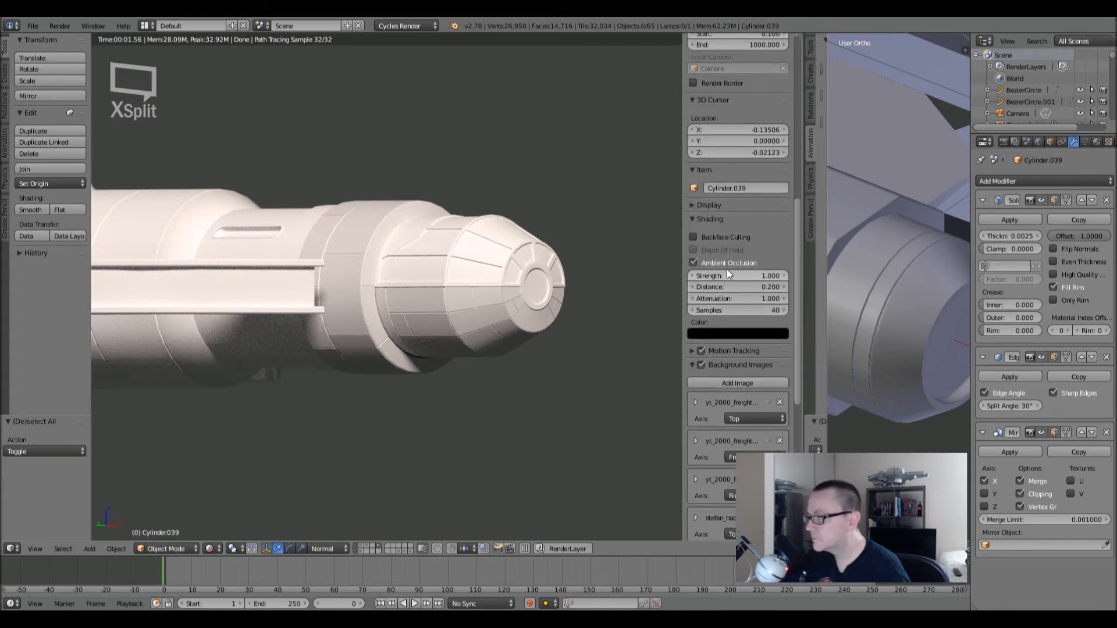
{"action": "left_click_drag", "start_coordinate": [681, 58], "coordinate": [798, 61]}
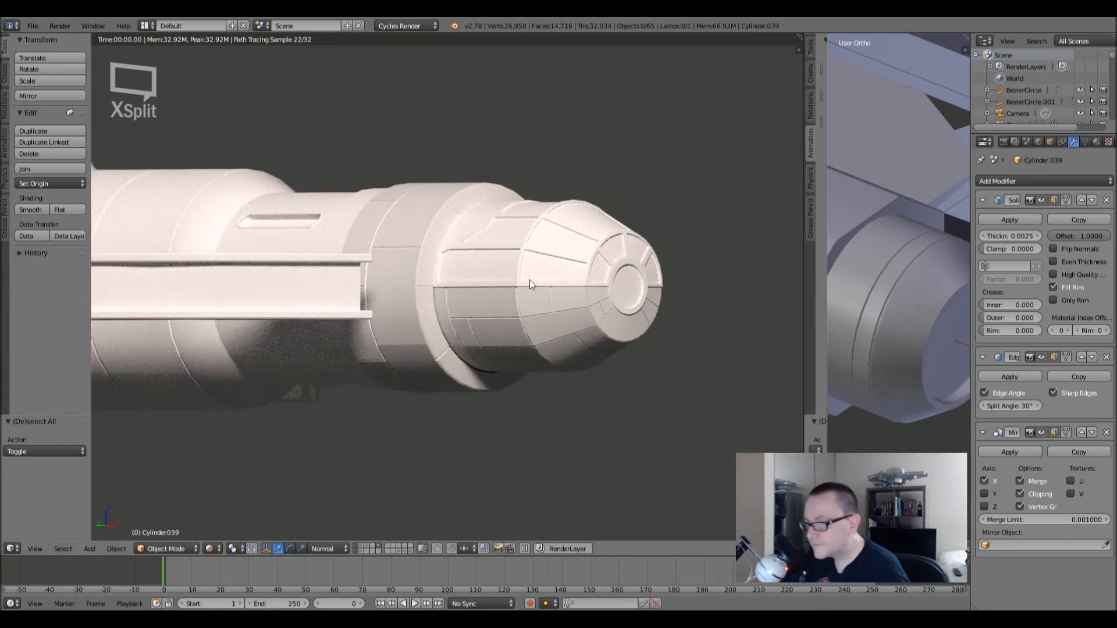
{"action": "middle_click_drag", "start_coordinate": [500, 187], "coordinate": [490, 214]}
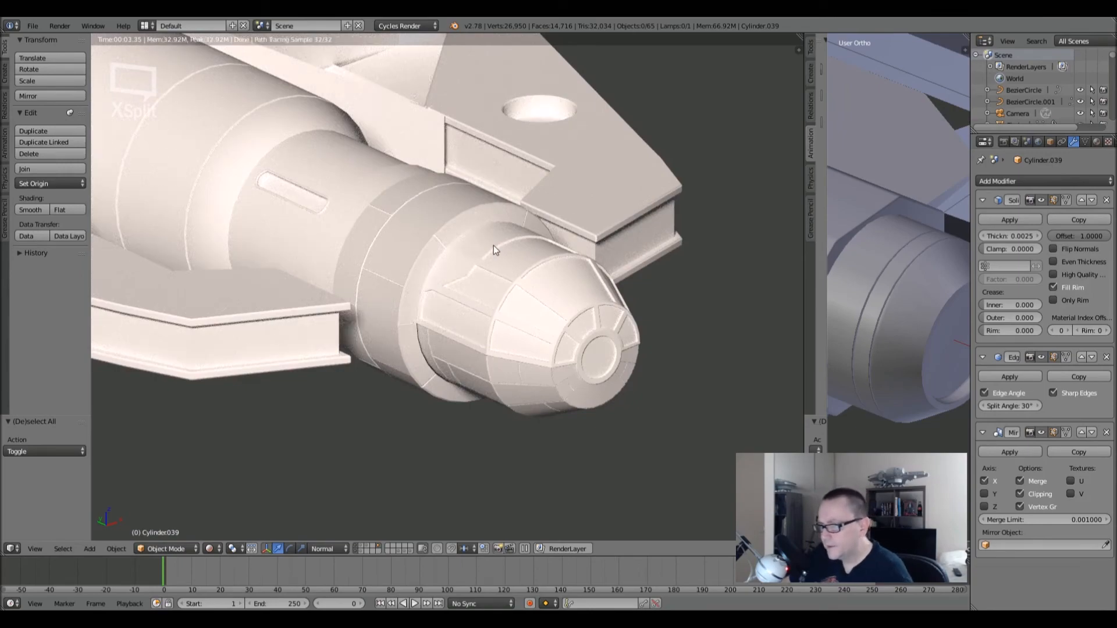
- Examine the whole rendered ship from the front, with the hull plating layer shown as well
{"action": "scroll", "coordinate": [493, 245], "scroll_direction": "down", "scroll_amount": 1}
{"action": "middle_click_drag", "start_coordinate": [554, 249], "coordinate": [416, 314]}
{"action": "scroll", "coordinate": [416, 309], "scroll_direction": "down", "scroll_amount": 6}
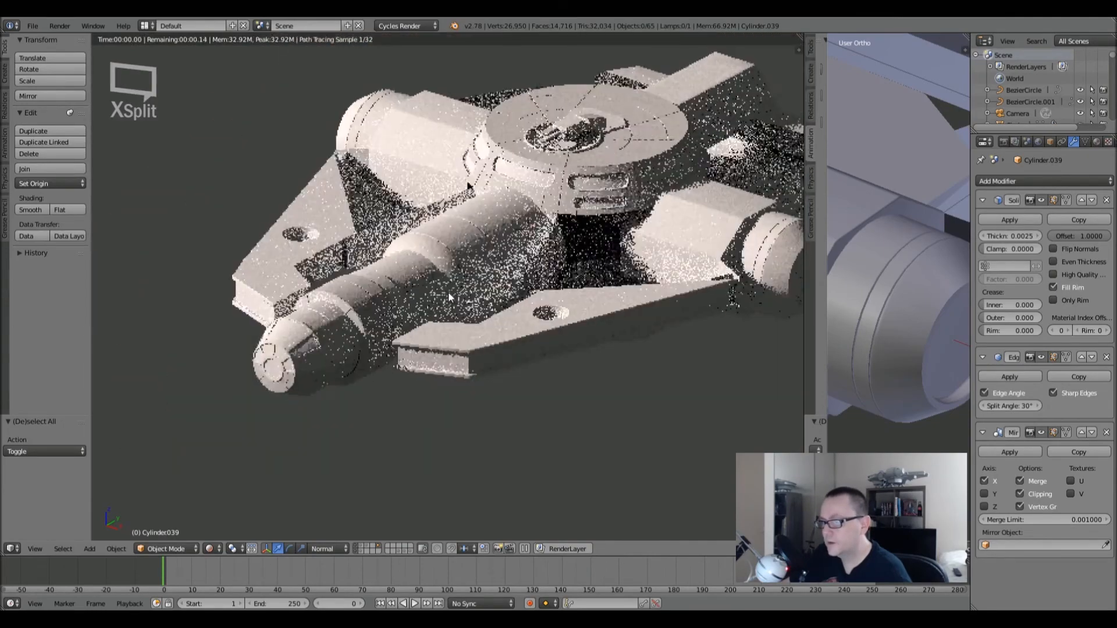
{"action": "middle_click_drag", "start_coordinate": [509, 277], "coordinate": [429, 292], "text": "shift"}
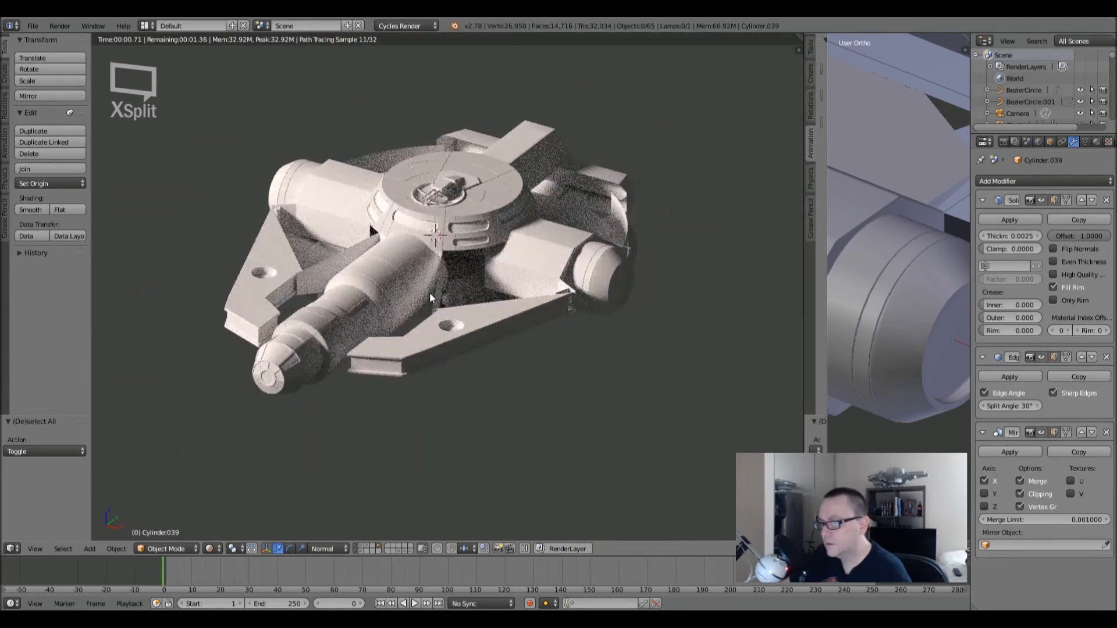
{"action": "scroll", "coordinate": [429, 292], "scroll_direction": "up", "scroll_amount": 1}
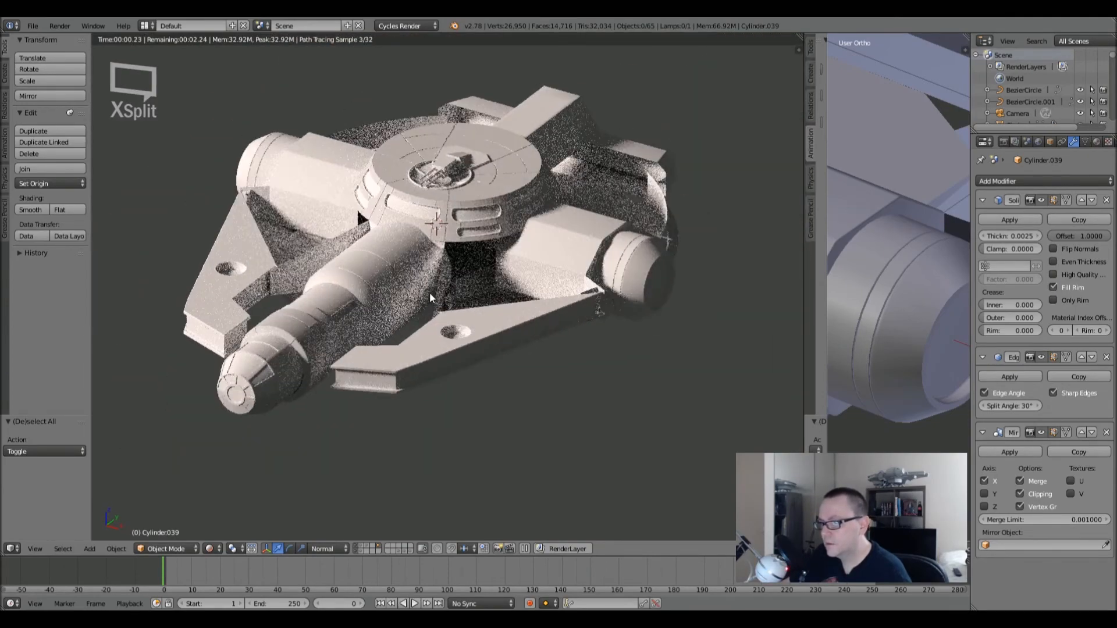
{"action": "left_click", "coordinate": [369, 549], "text": "shift"}
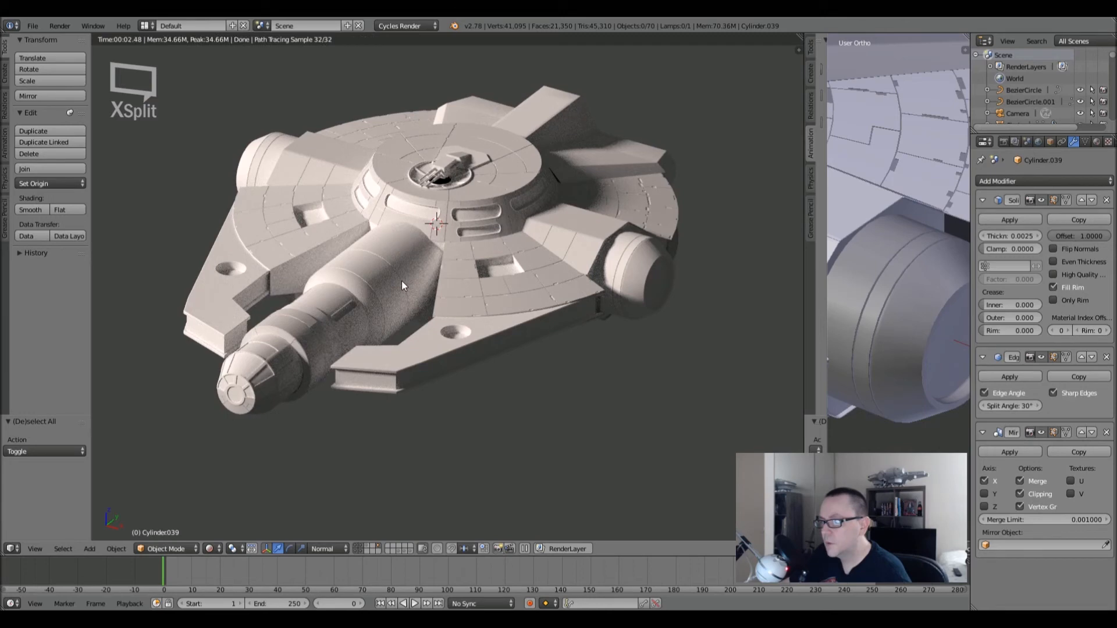
- Show only the layer holding the large nose cylinder and front ring, with Solid viewport shading
{"action": "left_click", "coordinate": [376, 545]}
{"action": "key", "text": "shift+z"}
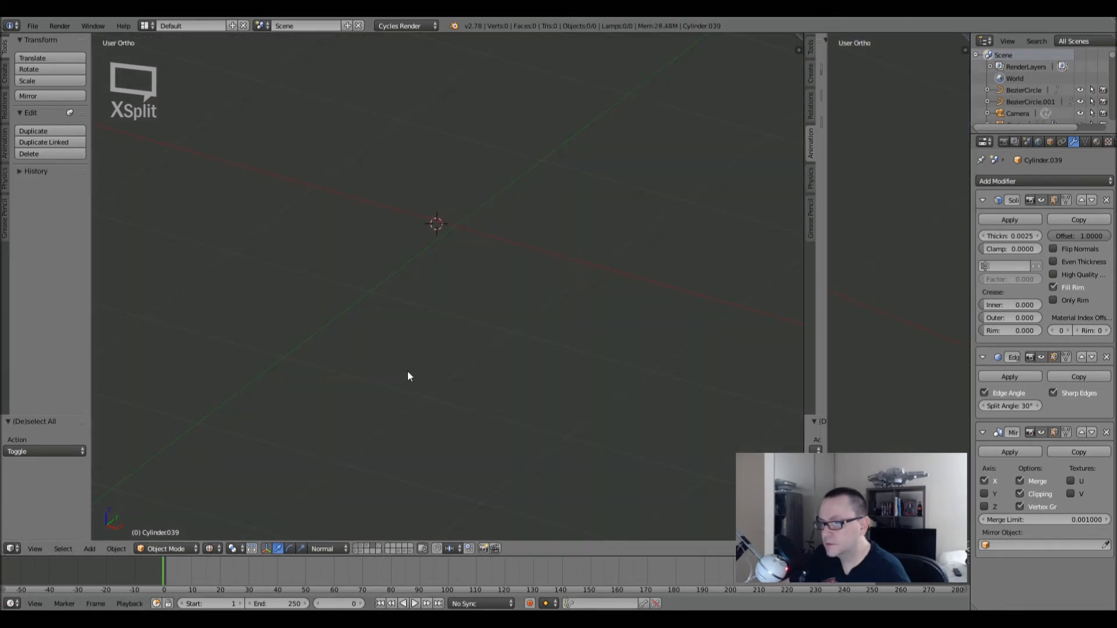
{"action": "left_click", "coordinate": [379, 546]}
{"action": "key", "text": "z"}
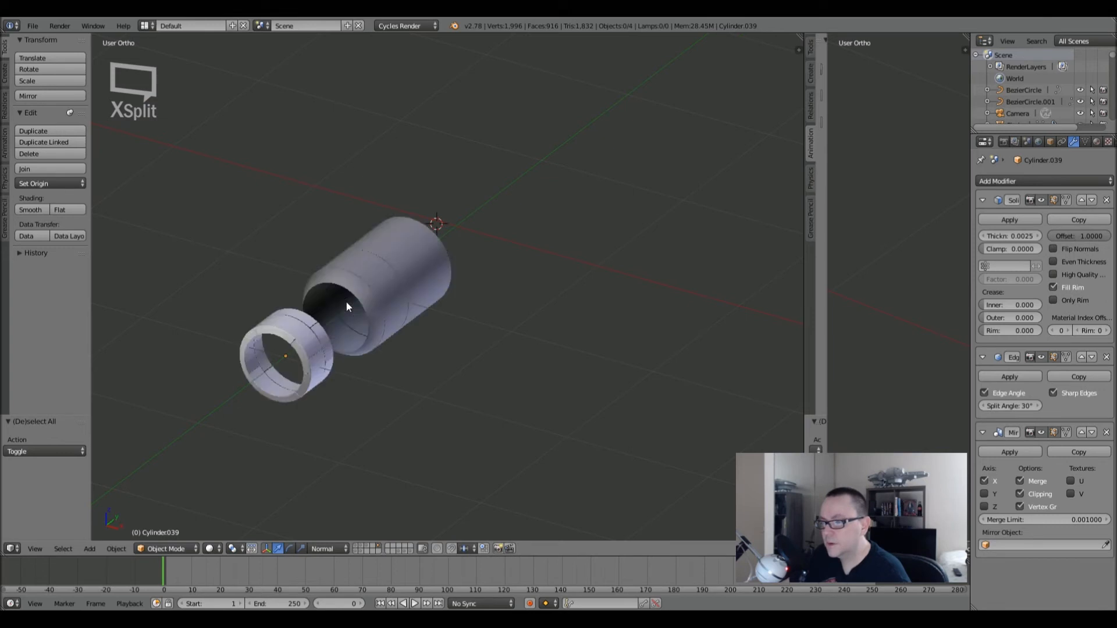
- Inspect the mesh of the large cylinder's tapered front rim in Edit Mode and view it from the side
{"action": "right_click", "coordinate": [355, 272]}
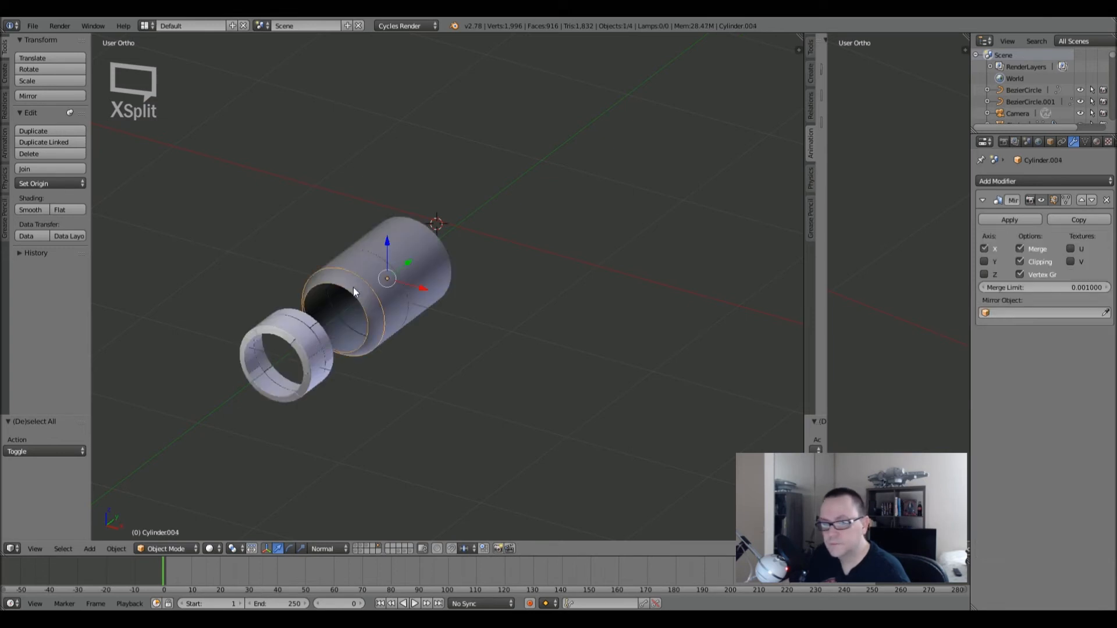
{"action": "scroll", "coordinate": [375, 269], "scroll_direction": "up", "scroll_amount": 5}
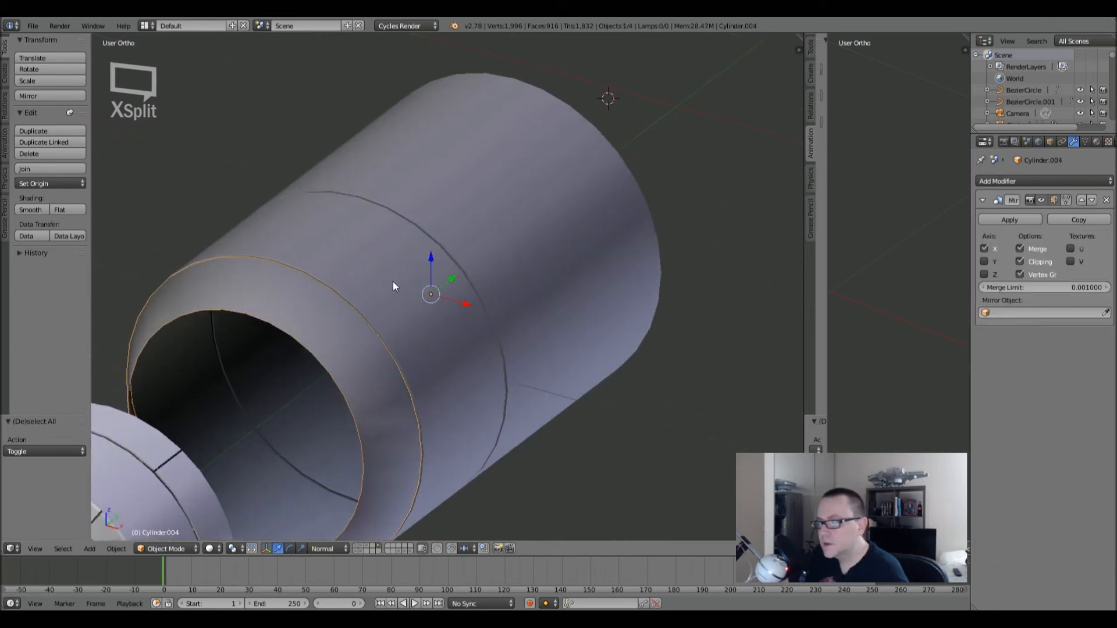
{"action": "key", "text": "Tab"}
{"action": "scroll", "coordinate": [480, 224], "scroll_direction": "down", "scroll_amount": 4}
{"action": "key", "text": "a"}
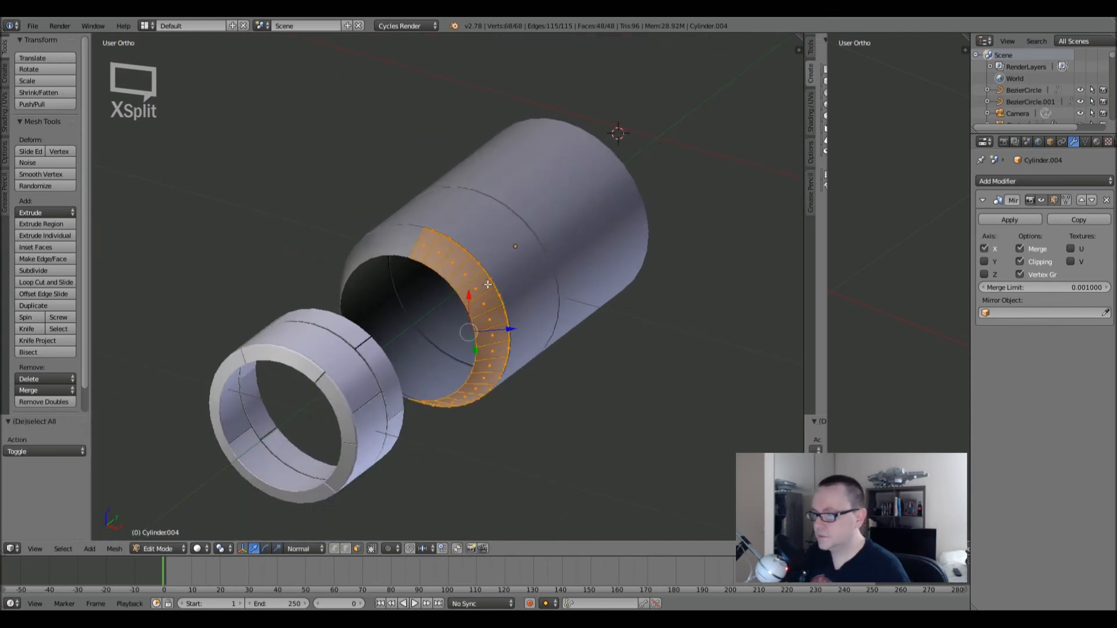
{"action": "key", "text": "Tab"}
{"action": "middle_click_drag", "start_coordinate": [500, 291], "coordinate": [435, 241]}
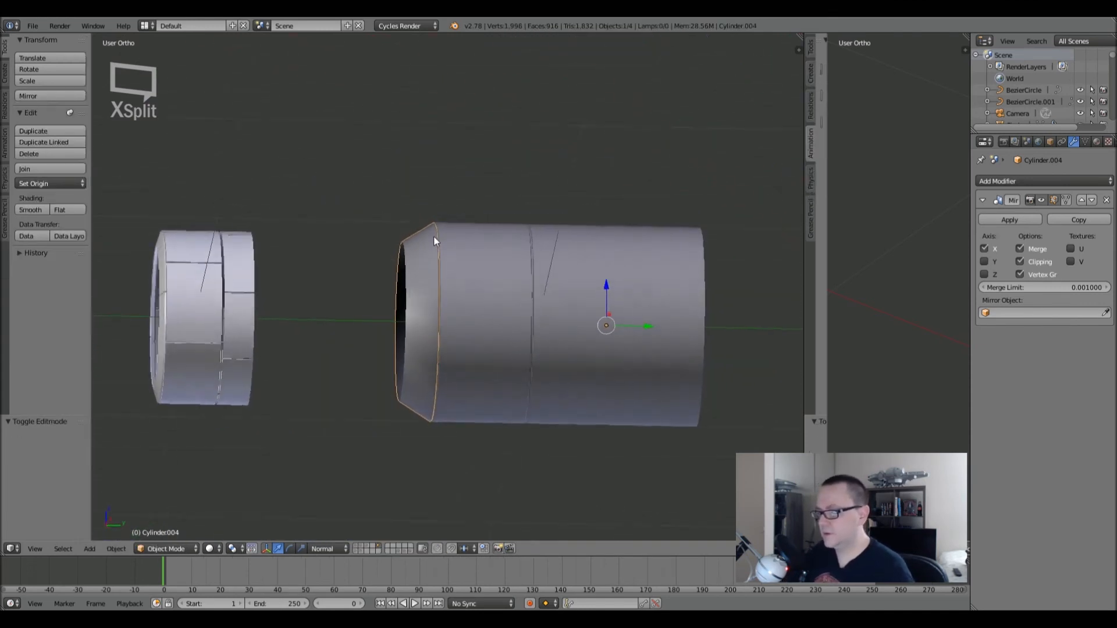
{"action": "mouse_move", "coordinate": [436, 303]}
{"action": "middle_mouse_down"}
{"action": "mouse_move", "coordinate": [461, 316]}
{"action": "mouse_move", "coordinate": [561, 308]}
{"action": "mouse_move", "coordinate": [512, 317]}
{"action": "mouse_move", "coordinate": [451, 301]}
{"action": "middle_mouse_up"}
- Delete all faces of the large nose cylinder except its front and rear outer bands
{"action": "right_click", "coordinate": [499, 281]}
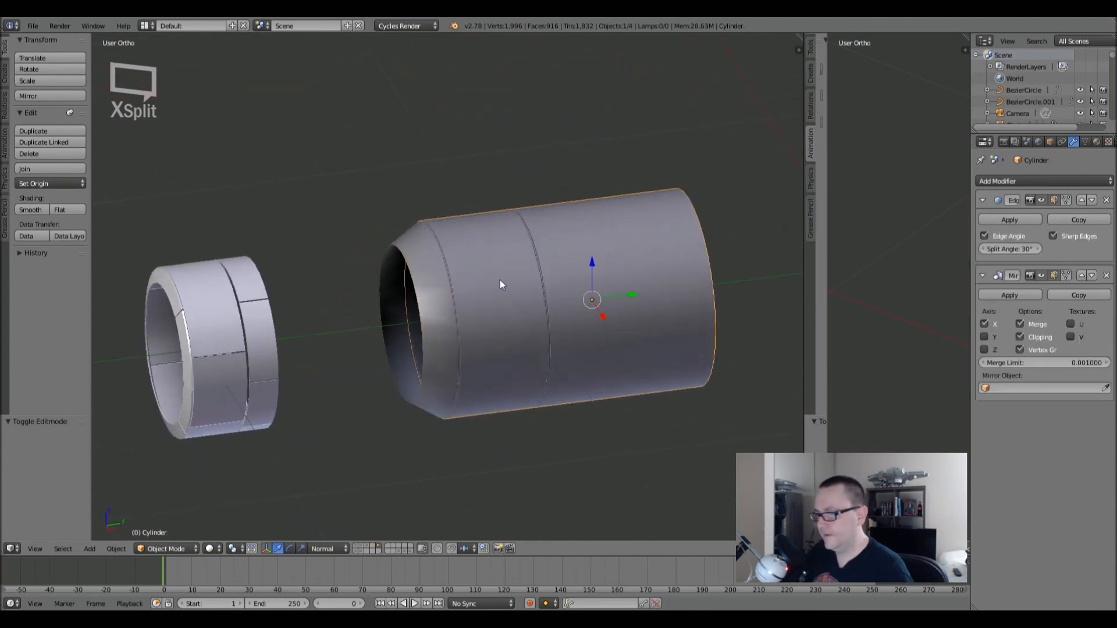
{"action": "key", "text": "Tab"}
{"action": "scroll", "coordinate": [511, 283], "scroll_direction": "up", "scroll_amount": 4}
{"action": "mouse_move", "coordinate": [528, 283]}
{"action": "middle_mouse_down"}
{"action": "mouse_move", "coordinate": [487, 279]}
{"action": "mouse_move", "coordinate": [542, 288]}
{"action": "middle_mouse_up"}
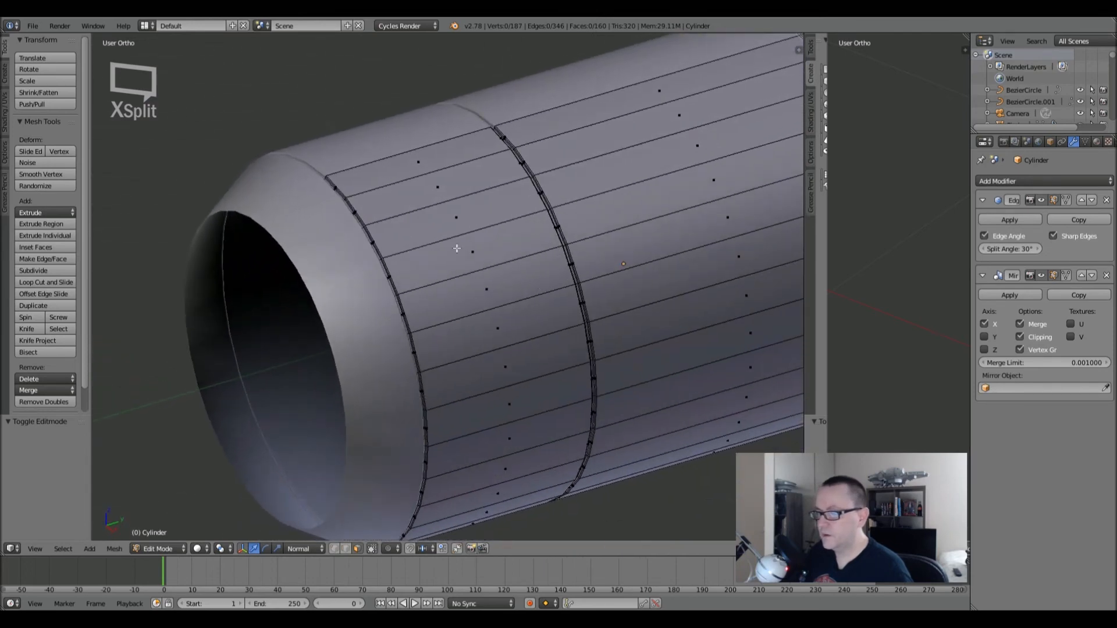
{"action": "right_click", "coordinate": [450, 173], "text": "alt"}
{"action": "right_click", "coordinate": [663, 113], "text": "alt+shift"}
{"action": "scroll", "coordinate": [666, 110], "scroll_direction": "down", "scroll_amount": 4}
{"action": "middle_click_drag", "start_coordinate": [666, 111], "coordinate": [508, 169]}
{"action": "scroll", "coordinate": [520, 166], "scroll_direction": "up", "scroll_amount": 5}
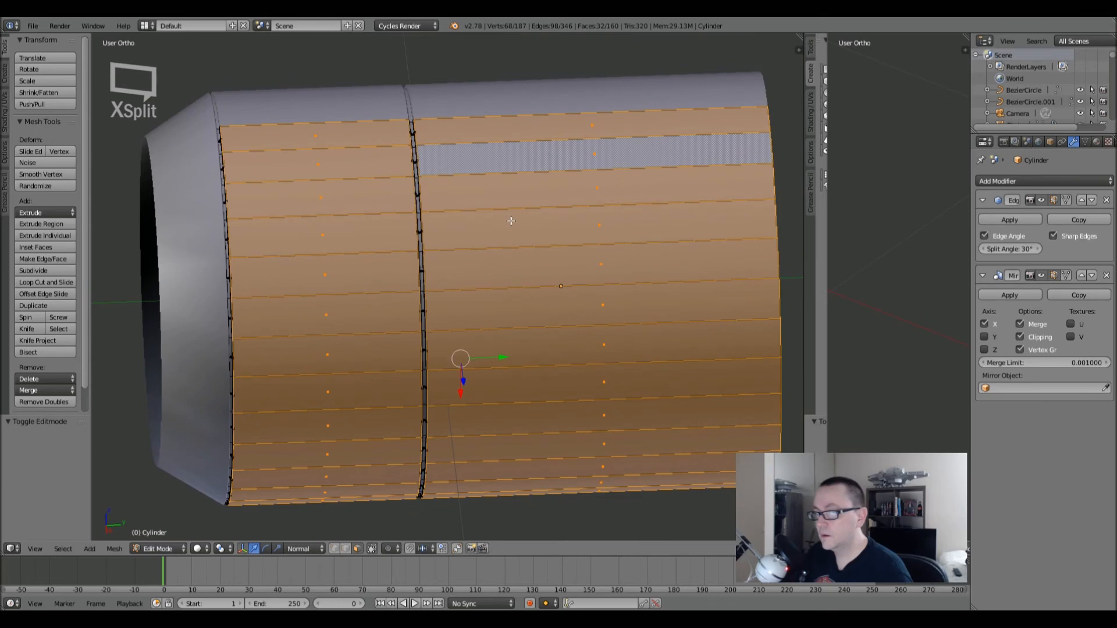
{"action": "key", "text": "ctrl+i"}
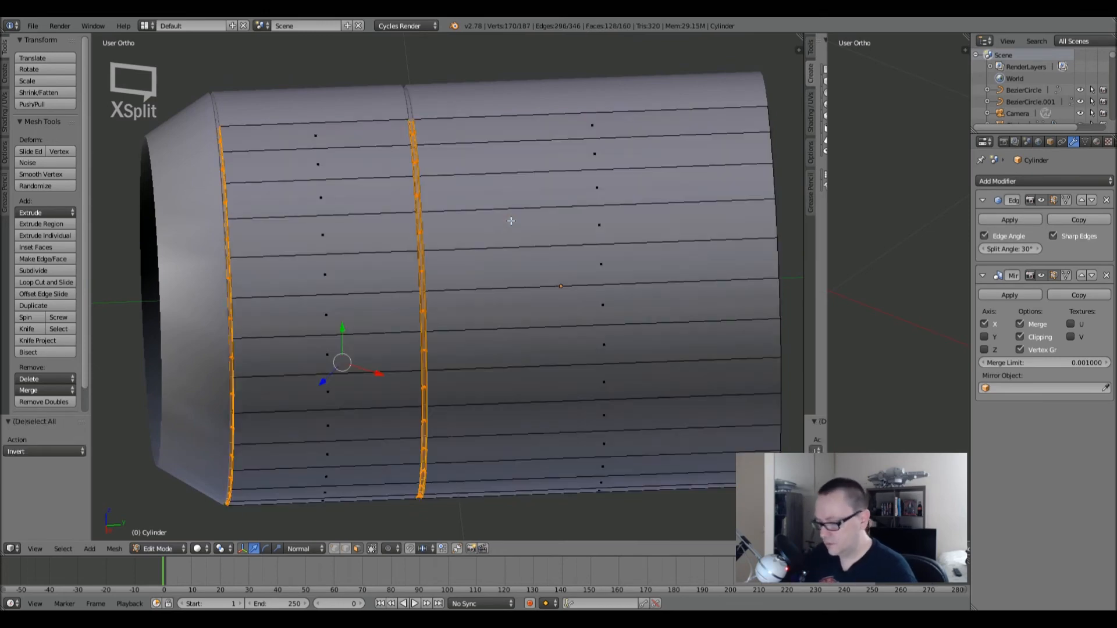
{"action": "key", "text": "x"}
{"action": "left_click", "coordinate": [510, 221]}
{"action": "middle_click_drag", "start_coordinate": [471, 205], "coordinate": [521, 207]}
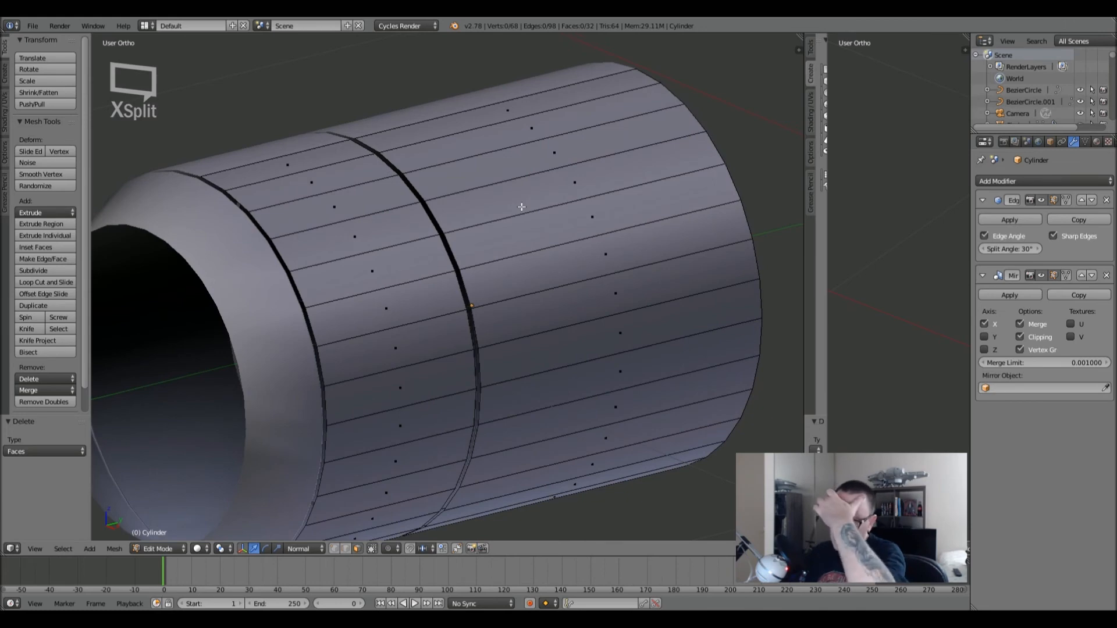
- Add one lengthwise loop cut to each outer band of the cylinder, sliding both close beside the same existing edge line
{"action": "middle_click_drag", "start_coordinate": [500, 196], "coordinate": [564, 171]}
{"action": "scroll", "coordinate": [471, 175], "scroll_direction": "down", "scroll_amount": 3}
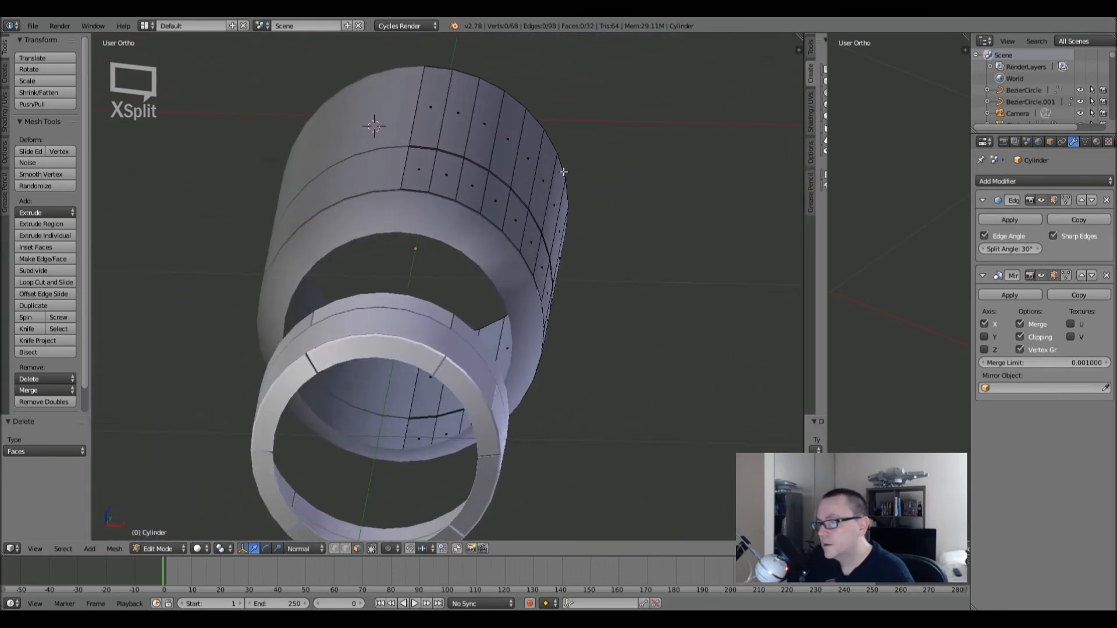
{"action": "scroll", "coordinate": [451, 196], "scroll_direction": "up", "scroll_amount": 5}
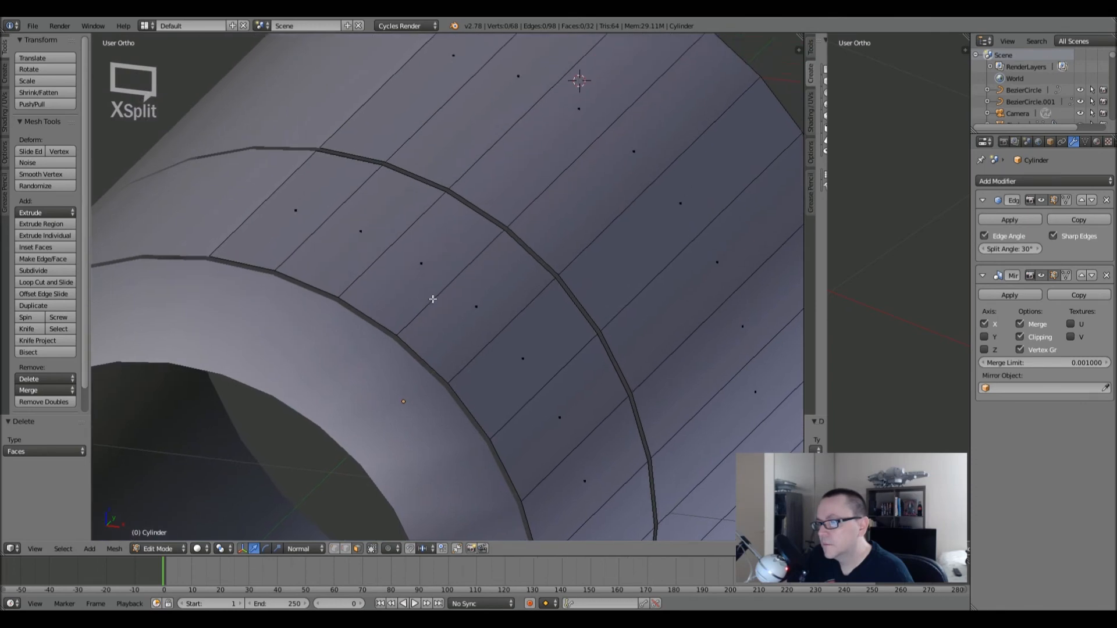
{"action": "key", "text": "ctrl+r"}
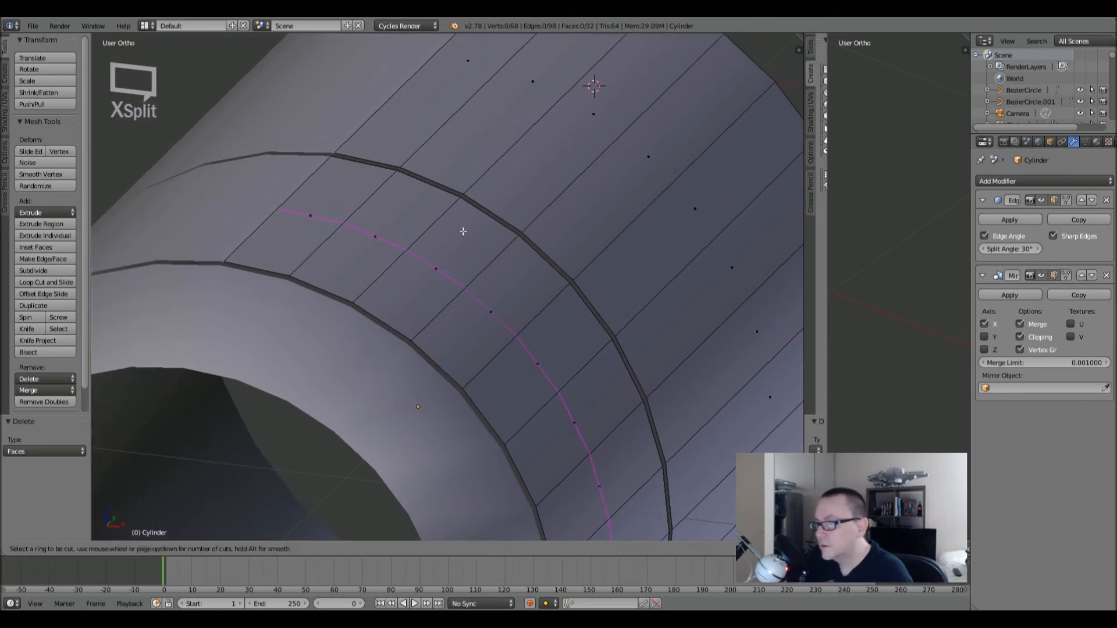
{"action": "key", "text": "Escape"}
{"action": "middle_click_drag", "start_coordinate": [463, 231], "coordinate": [504, 242], "text": "shift"}
{"action": "scroll", "coordinate": [438, 337], "scroll_direction": "up", "scroll_amount": 5}
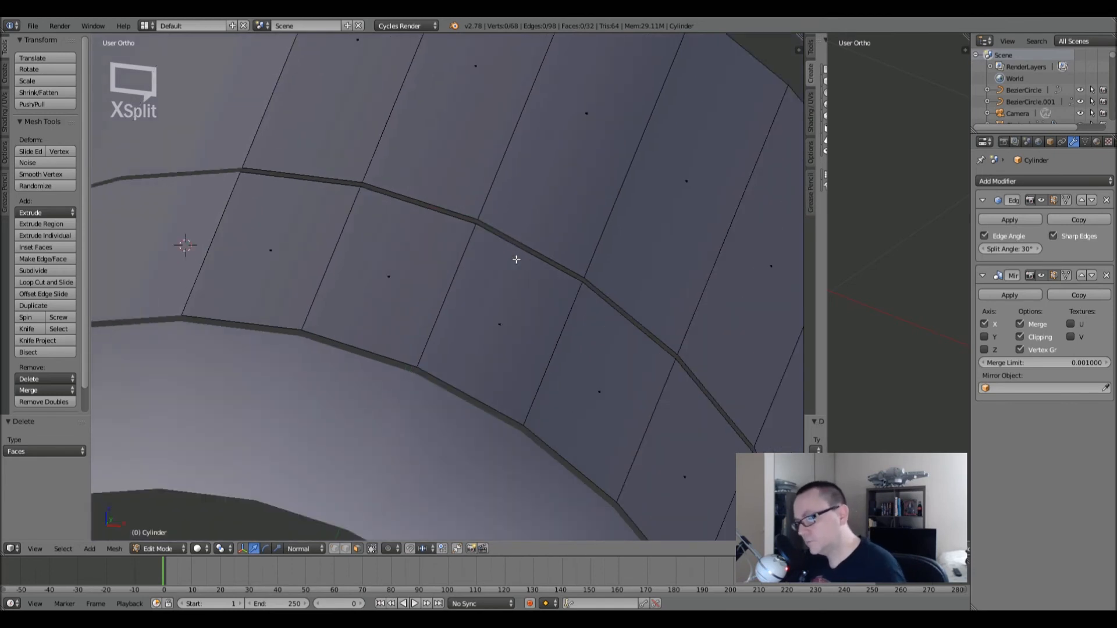
{"action": "key", "text": "ctrl+r"}
{"action": "left_click", "coordinate": [516, 260]}
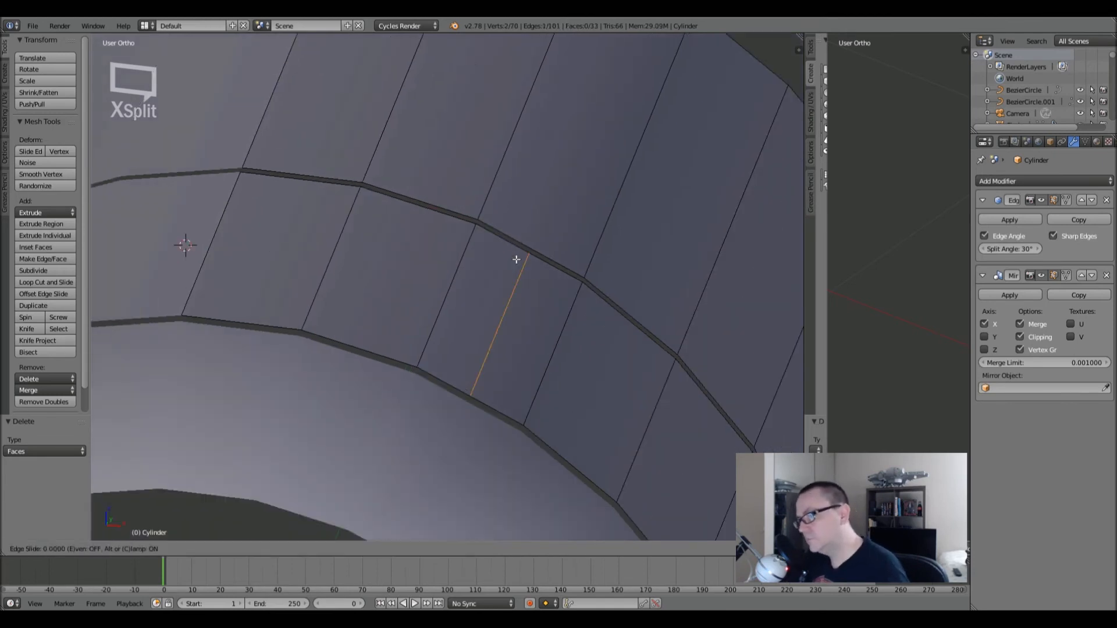
{"action": "left_click", "coordinate": [418, 250]}
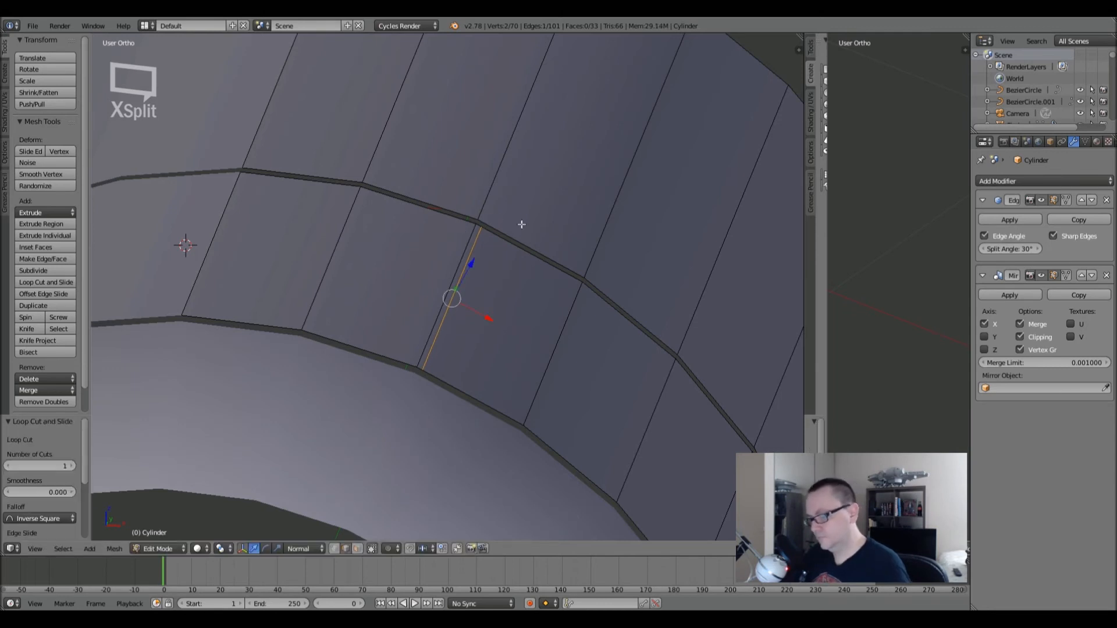
{"action": "key", "text": "g"}
{"action": "key", "text": "g"}
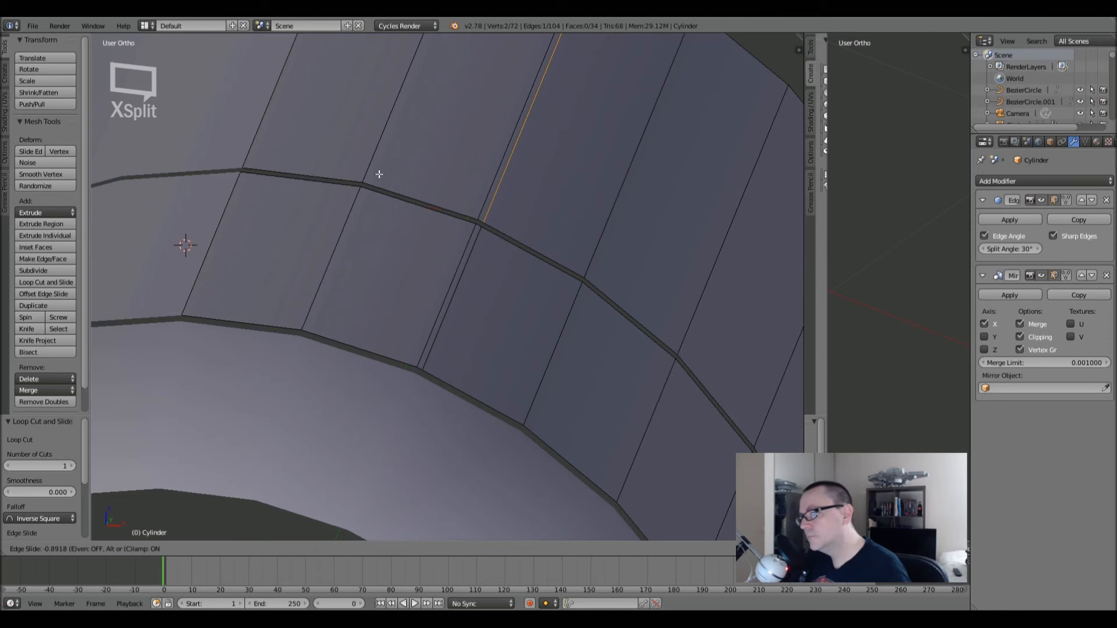
{"action": "left_click", "coordinate": [380, 174]}
- Delete the two narrow face strips beside the new cuts to open a lengthwise panel gap through both bands
{"action": "left_click", "coordinate": [358, 549]}
{"action": "right_click", "coordinate": [446, 290]}
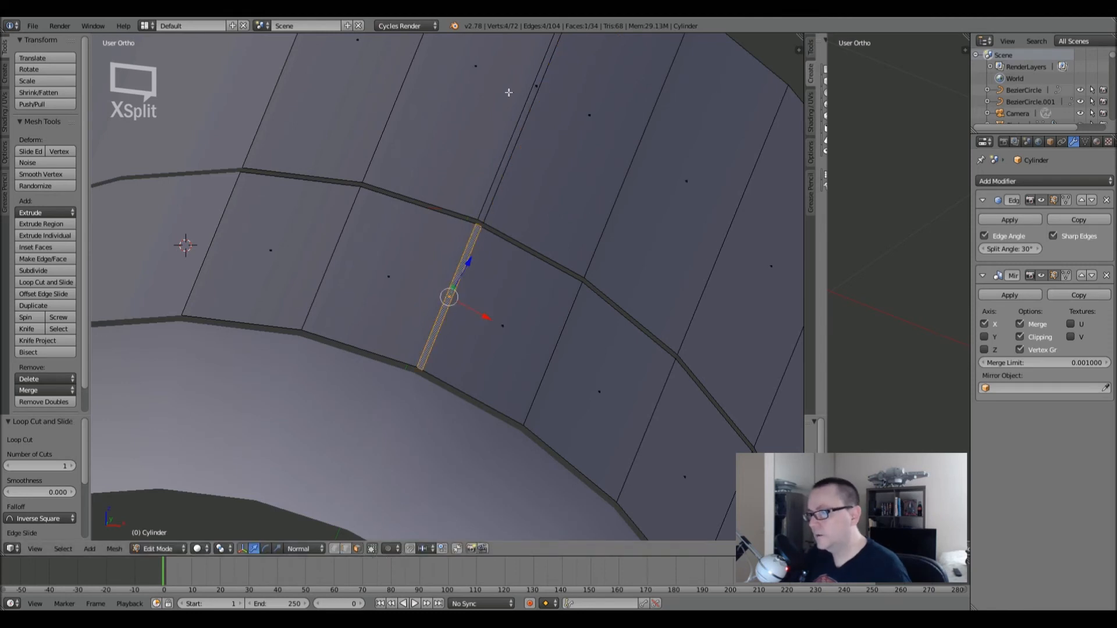
{"action": "right_click", "coordinate": [529, 83], "text": "shift"}
{"action": "key", "text": "x"}
{"action": "left_click", "coordinate": [533, 86]}
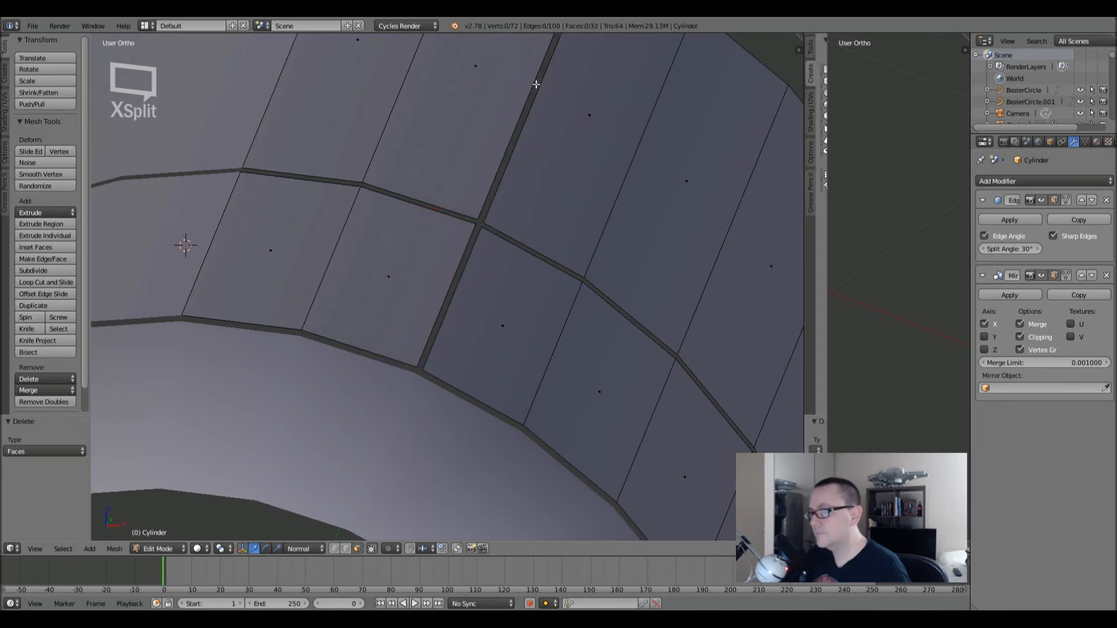
- Further around the cylinder, add another lengthwise loop cut to each outer band, slid close beside a shared edge line
{"action": "middle_click_drag", "start_coordinate": [533, 85], "coordinate": [548, 188]}
{"action": "key", "text": "Tab"}
{"action": "scroll", "coordinate": [582, 309], "scroll_direction": "down", "scroll_amount": 2}
{"action": "middle_click_drag", "start_coordinate": [582, 309], "coordinate": [537, 321]}
{"action": "key", "text": "Tab"}
{"action": "scroll", "coordinate": [536, 320], "scroll_direction": "up", "scroll_amount": 3}
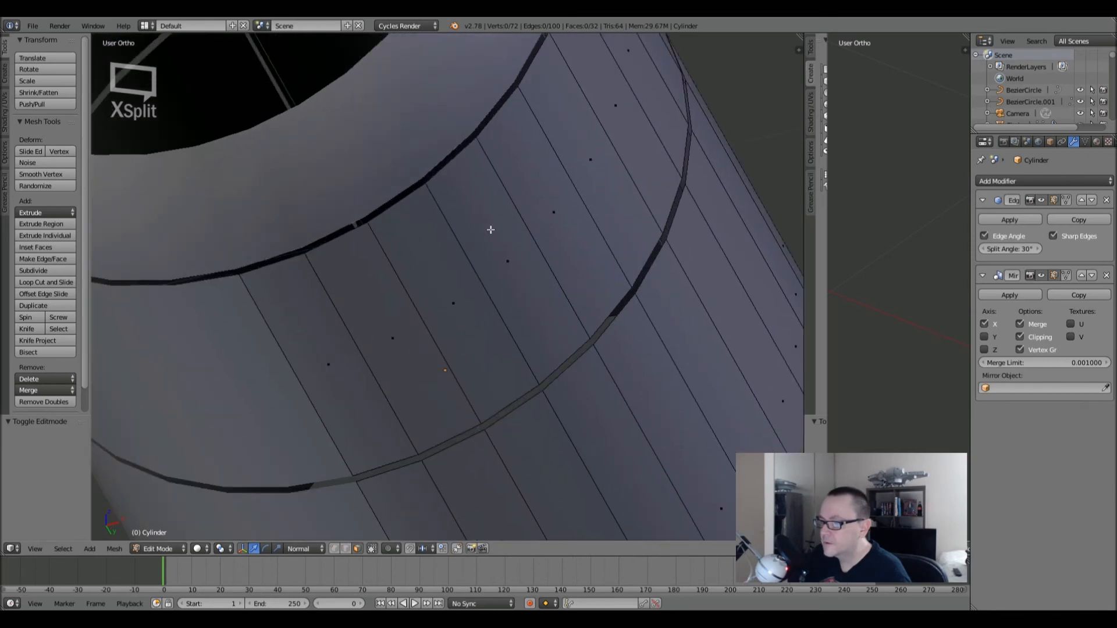
{"action": "scroll", "coordinate": [498, 292], "scroll_direction": "up", "scroll_amount": 2}
{"action": "middle_click_drag", "start_coordinate": [497, 292], "coordinate": [433, 291]}
{"action": "key", "text": "ctrl+r"}
{"action": "left_click", "coordinate": [456, 256]}
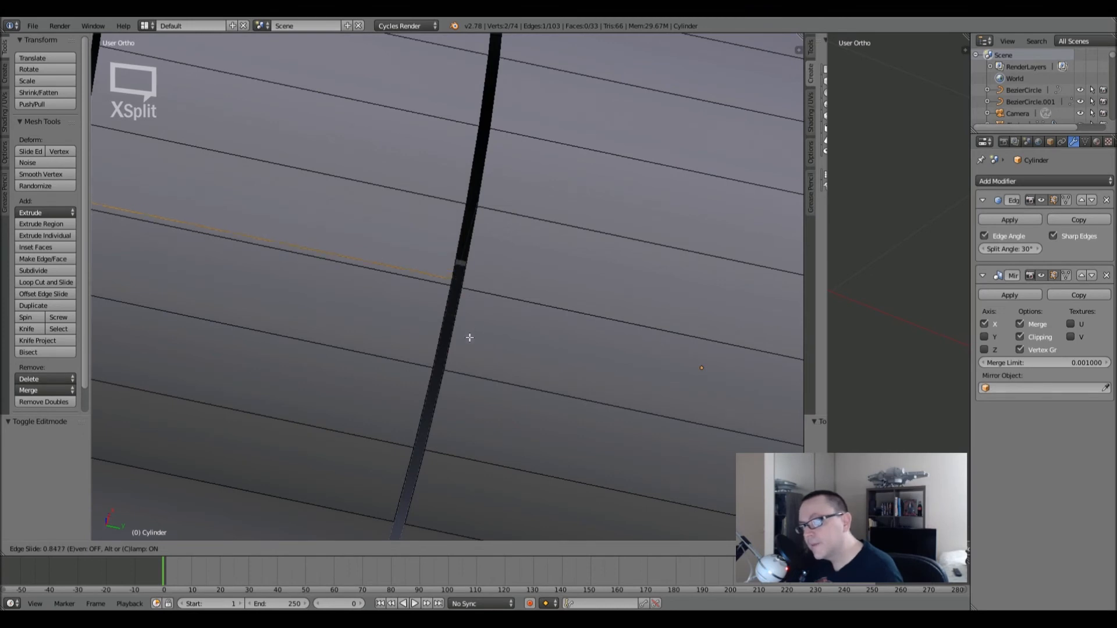
{"action": "left_click", "coordinate": [469, 336]}
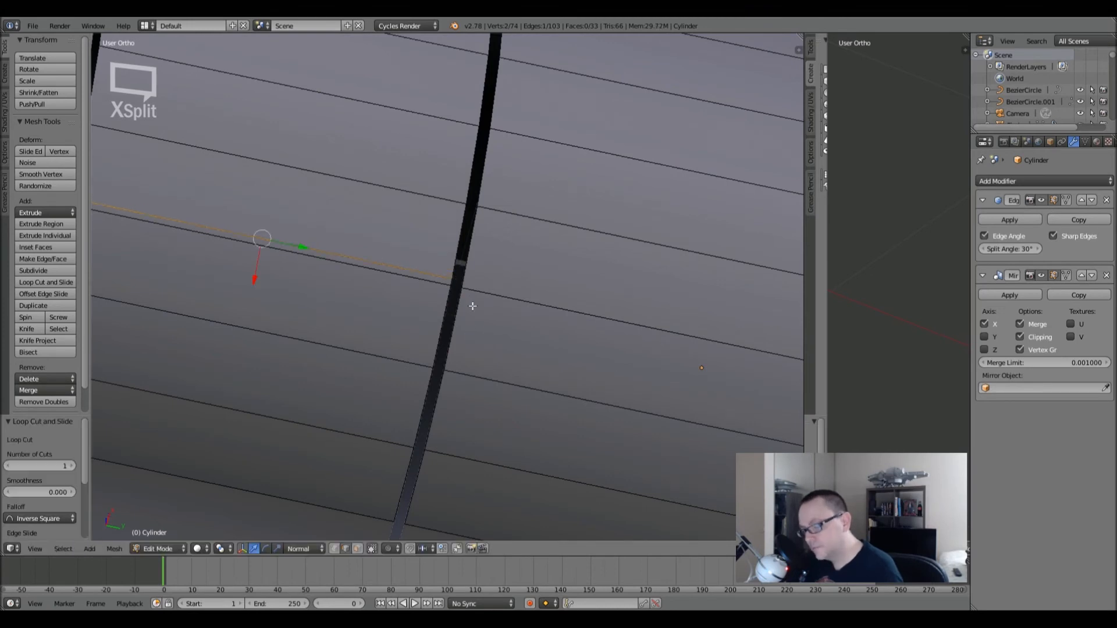
{"action": "key", "text": "ctrl+r"}
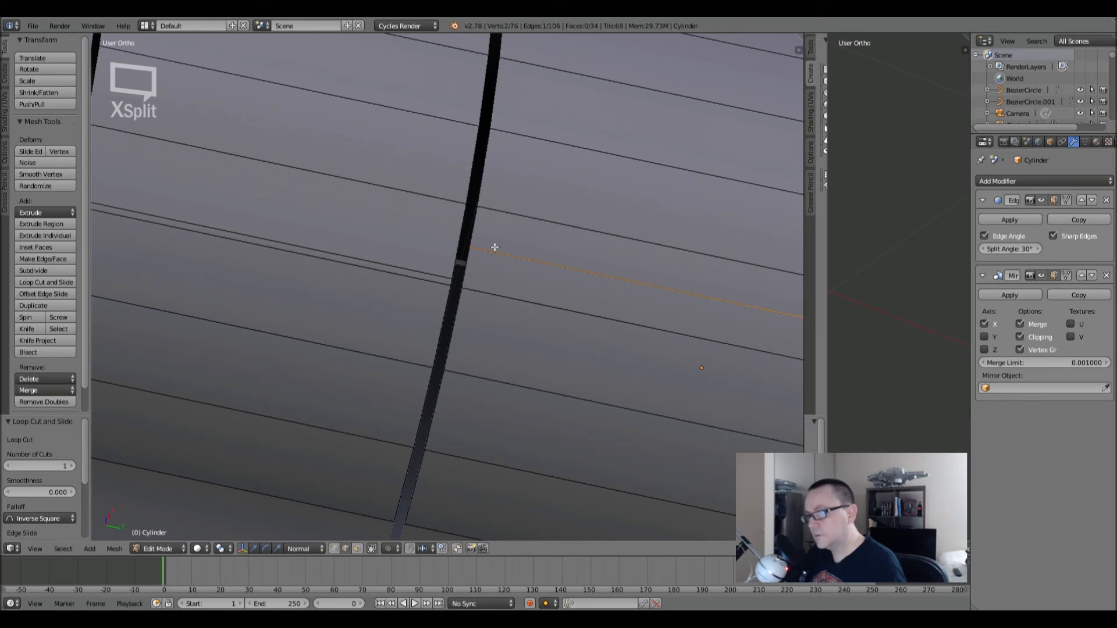
{"action": "left_click", "coordinate": [493, 249]}
{"action": "left_click", "coordinate": [495, 291]}
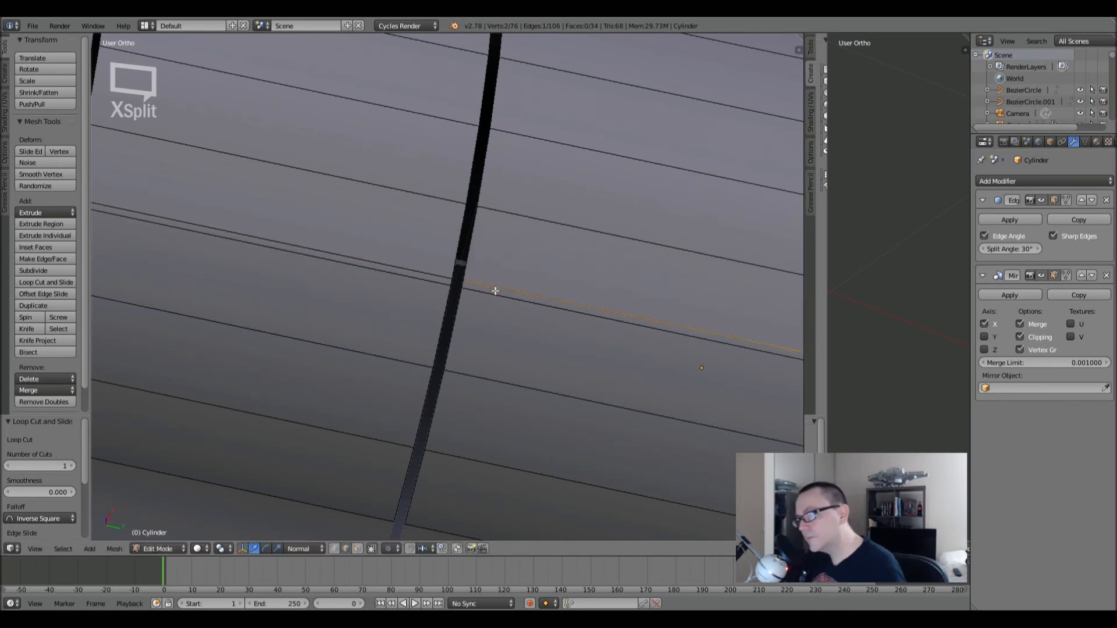
- Delete the two narrow face strips beside the newest lengthwise cuts to open a second panel gap through both bands
{"action": "left_click", "coordinate": [357, 548]}
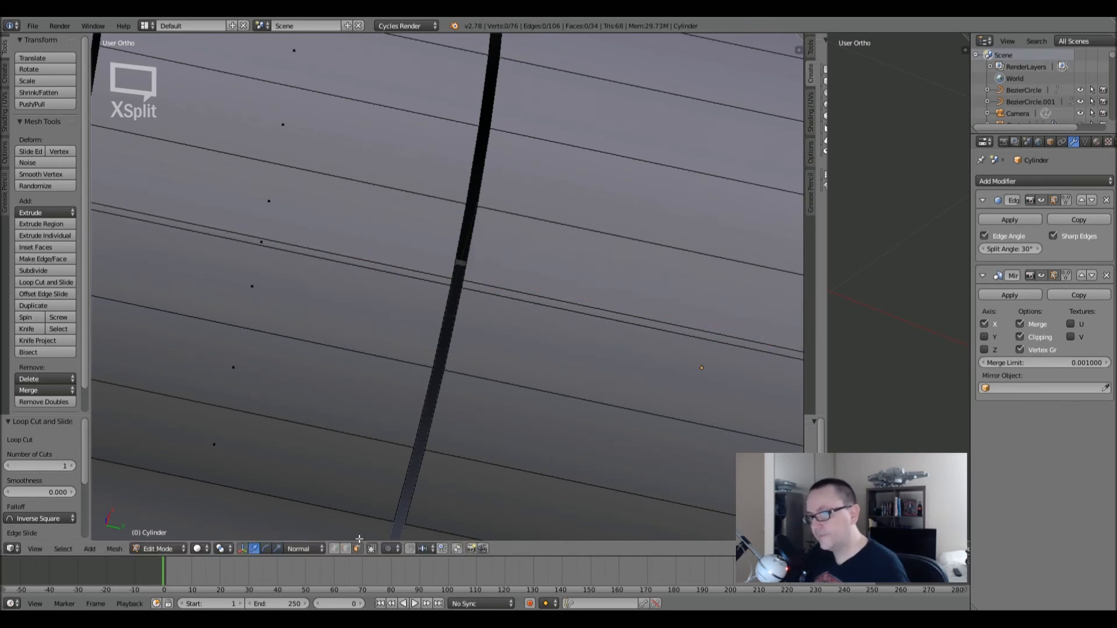
{"action": "right_click", "coordinate": [262, 243]}
{"action": "right_click", "coordinate": [760, 345], "text": "shift"}
{"action": "scroll", "coordinate": [761, 345], "scroll_direction": "down", "scroll_amount": 5}
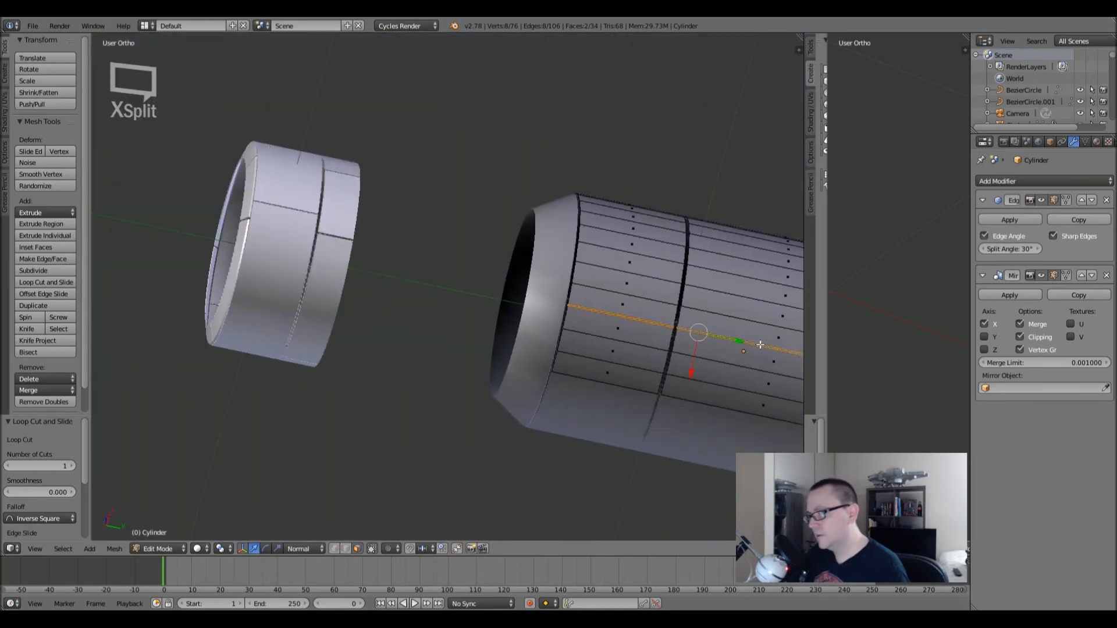
{"action": "key", "text": "x"}
{"action": "left_click", "coordinate": [760, 344]}
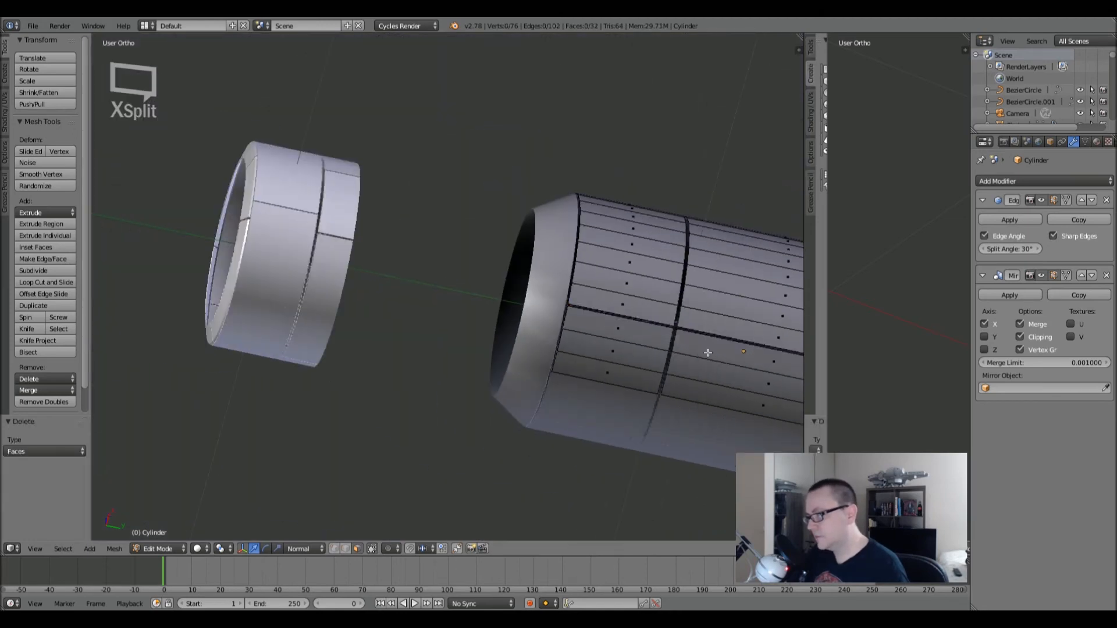
{"action": "key", "text": "Tab"}
{"action": "middle_click_drag", "start_coordinate": [516, 222], "coordinate": [568, 363]}
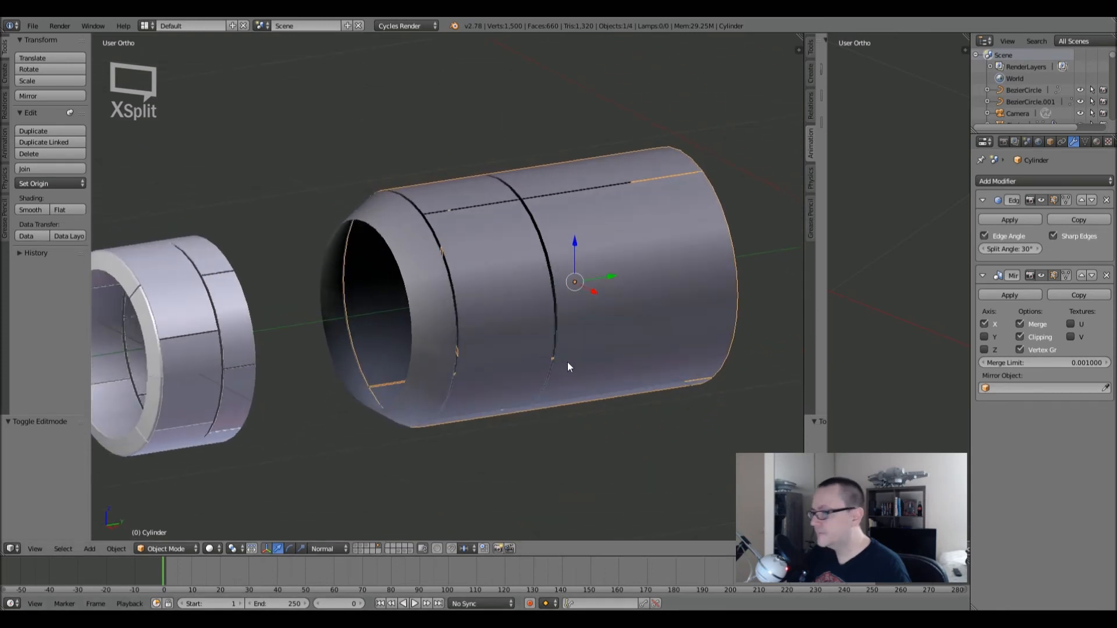
- Assign the existing material named Material to the large nose cylinder
{"action": "left_click", "coordinate": [1096, 142]}
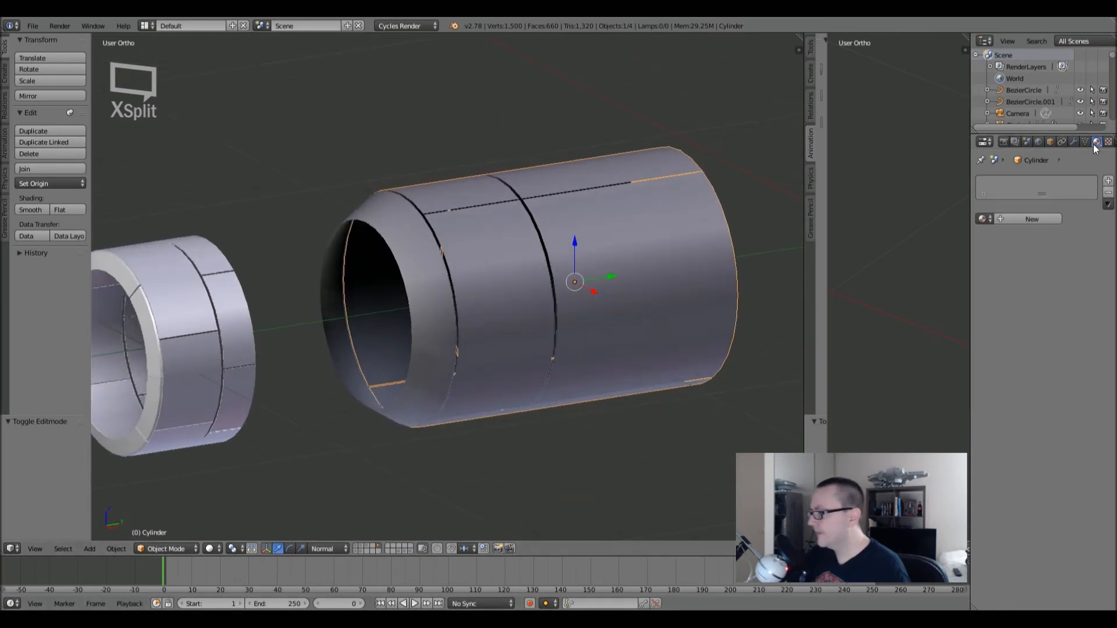
{"action": "left_click", "coordinate": [989, 218]}
{"action": "left_click", "coordinate": [938, 238]}
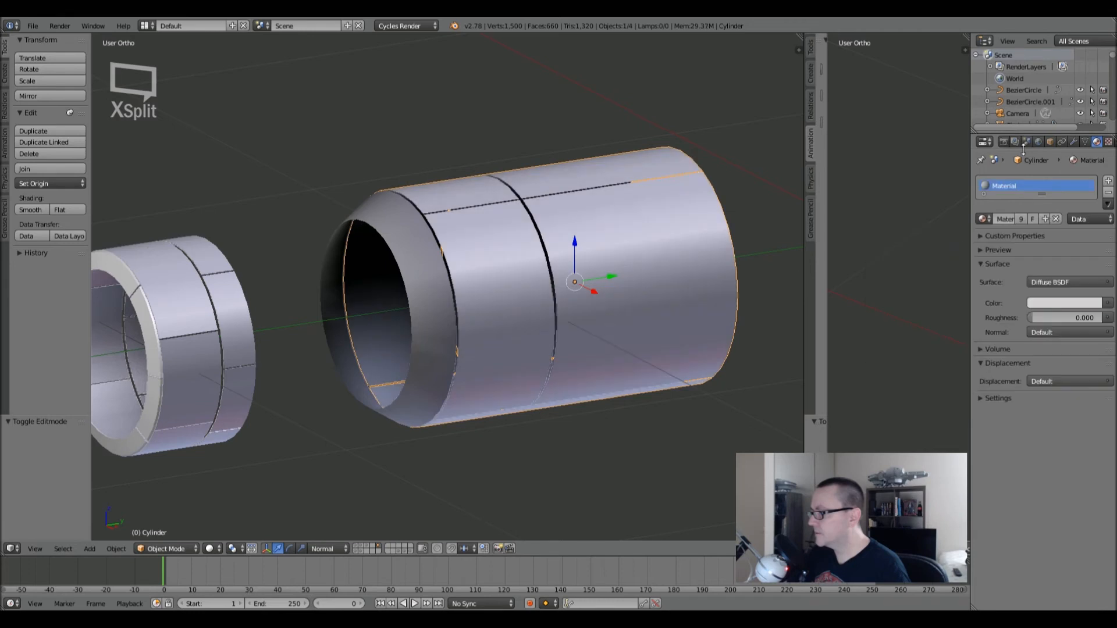
- Add a Solidify modifier to the outer panel cylinder and move it above the Edge Split and Mirror modifiers
{"action": "left_click", "coordinate": [1073, 142]}
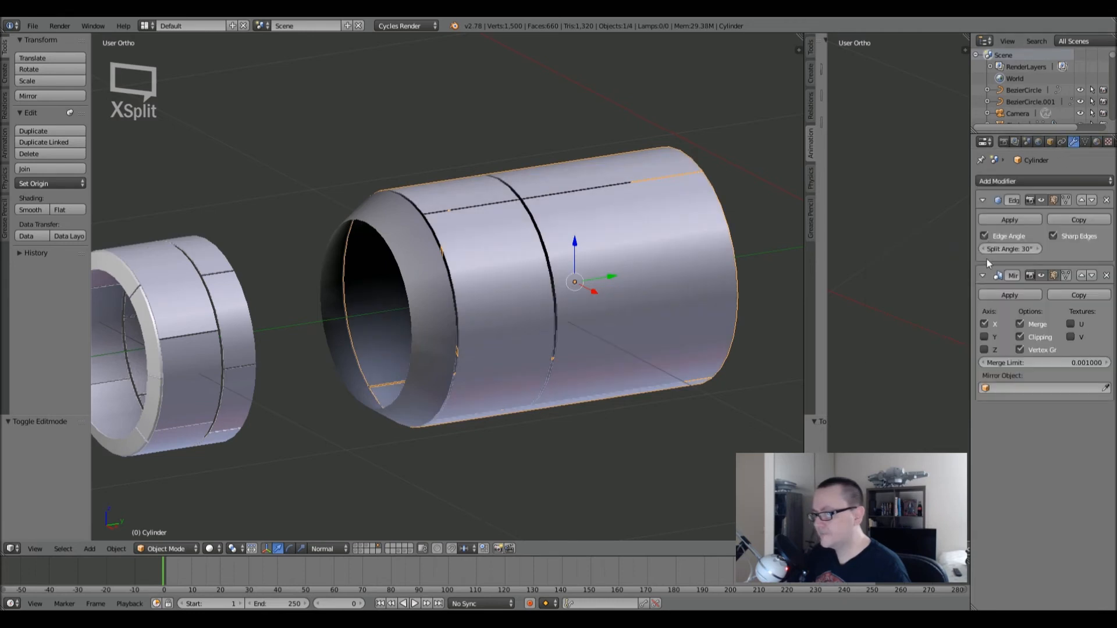
{"action": "right_click", "coordinate": [428, 266]}
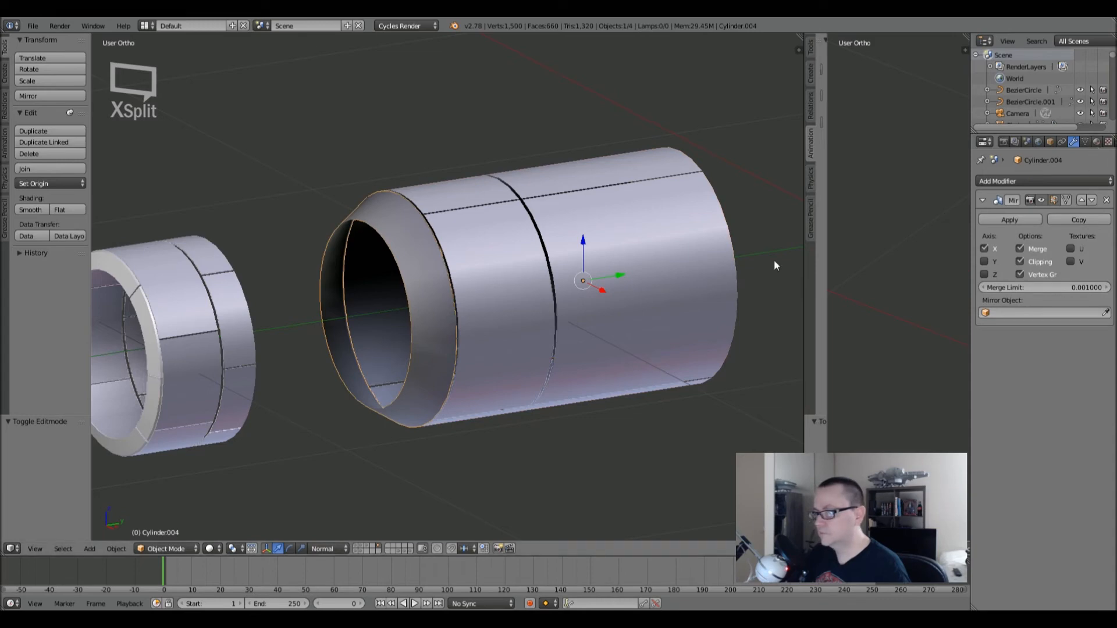
{"action": "right_click", "coordinate": [516, 264]}
{"action": "left_click", "coordinate": [1064, 177]}
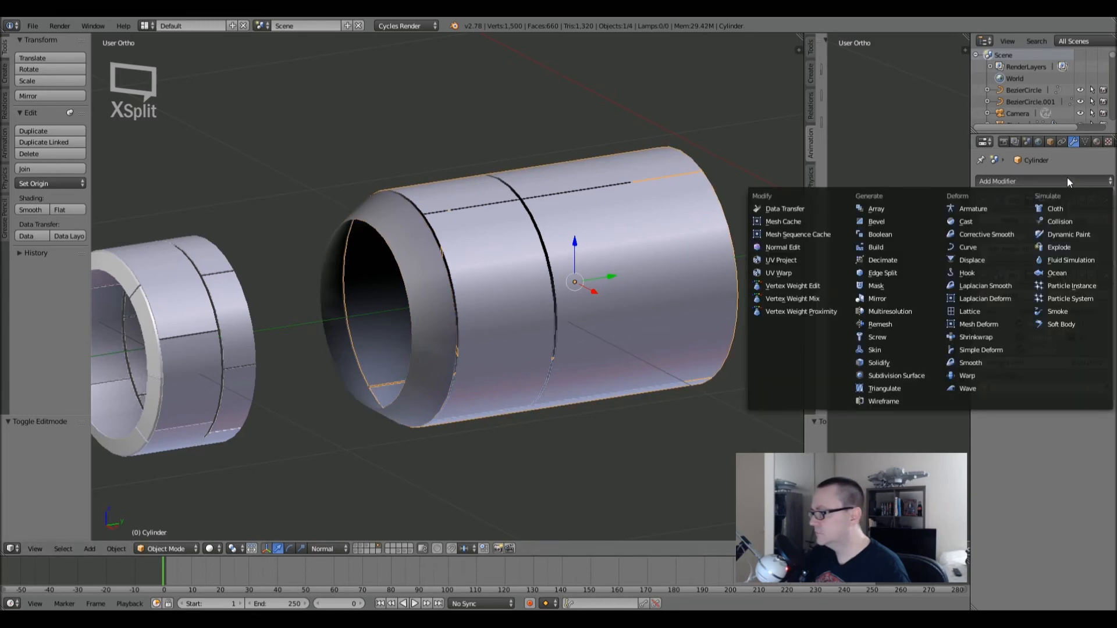
{"action": "left_click", "coordinate": [895, 363]}
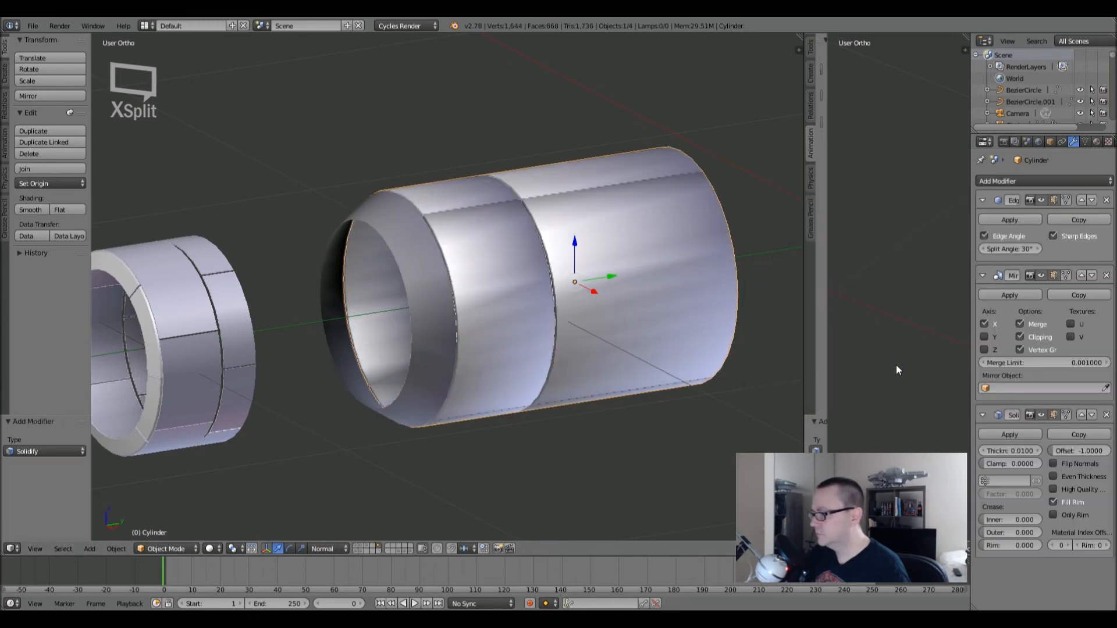
{"action": "left_click", "coordinate": [1077, 415]}
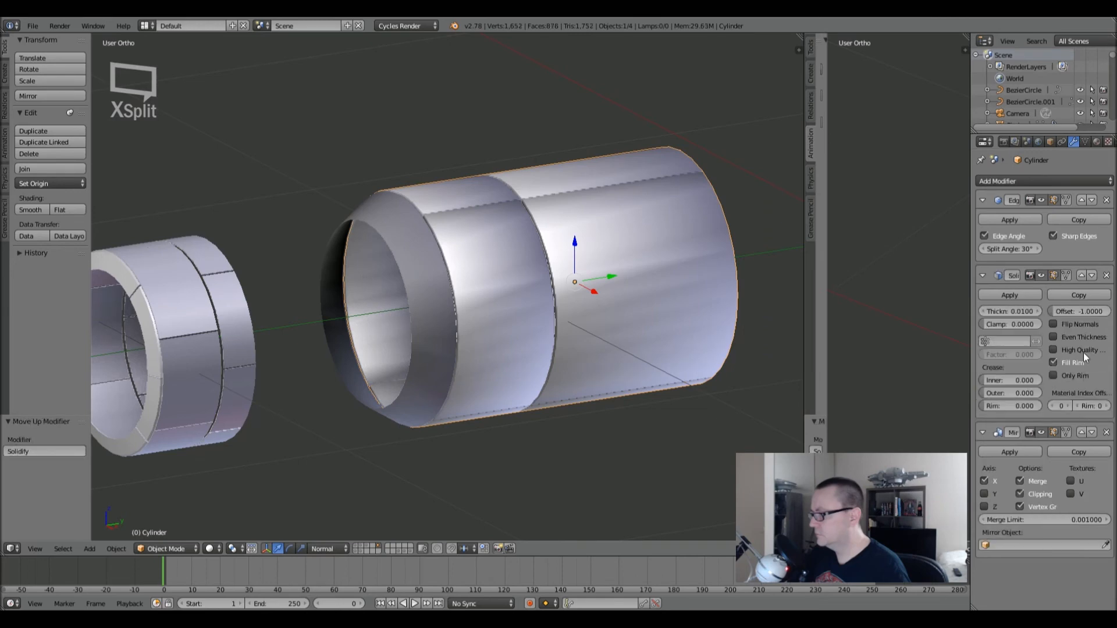
{"action": "left_click", "coordinate": [1082, 276]}
- Set the Solidify modifier's offset to 1 and its thickness to 0.0025
{"action": "left_click", "coordinate": [1082, 236]}
{"action": "type", "text": "1"}
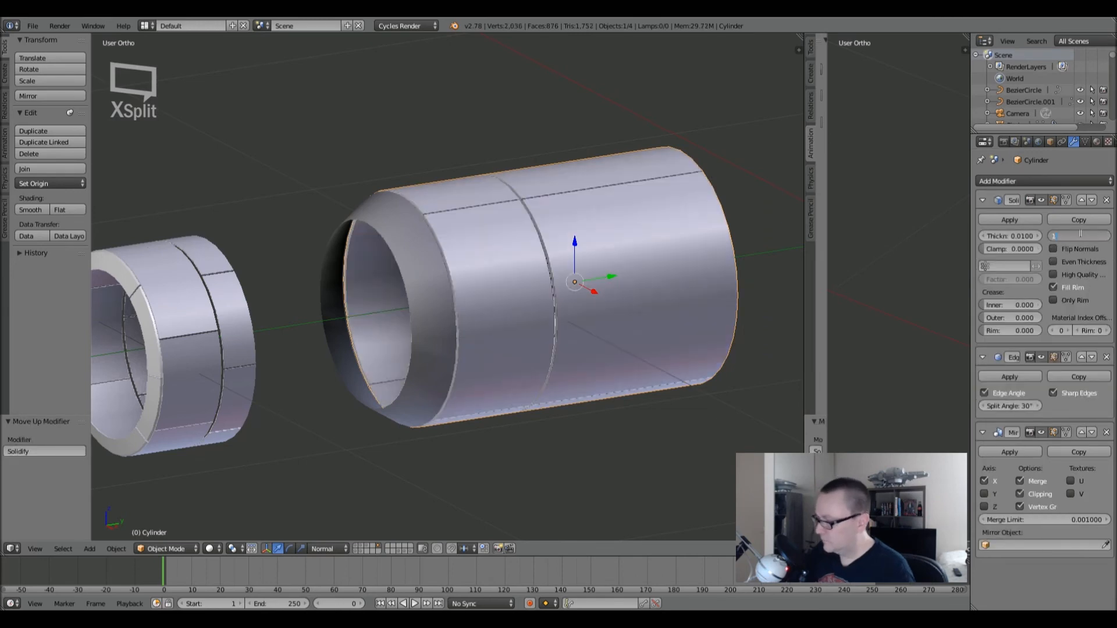
{"action": "key", "text": "Return"}
{"action": "left_click", "coordinate": [1027, 236]}
{"action": "type", "text": "0.01"}
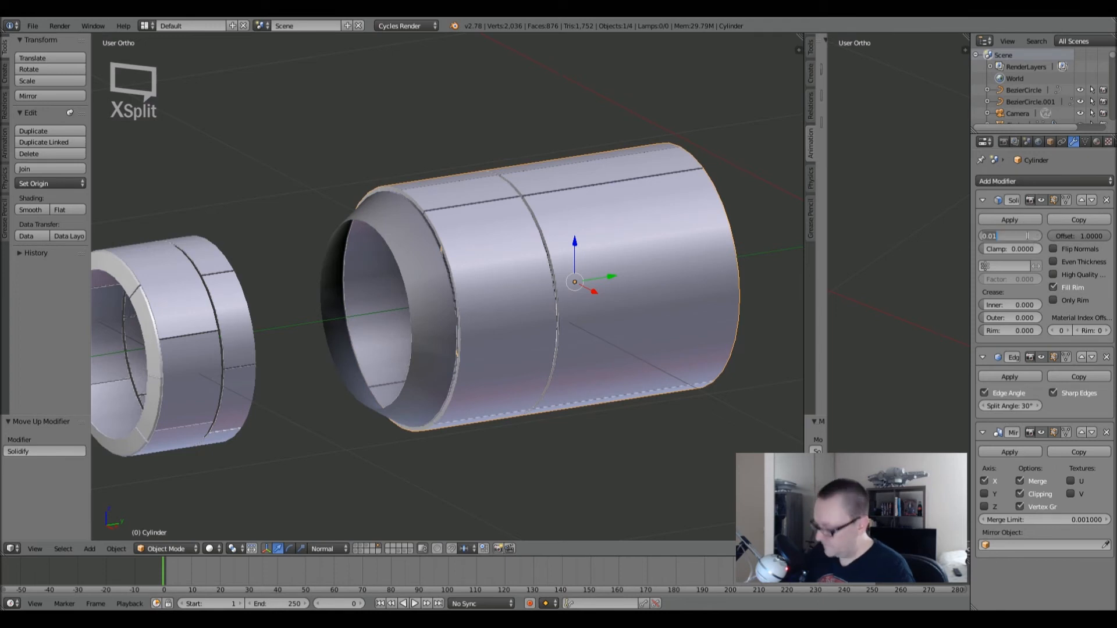
{"action": "type", "text": "025"}
{"action": "key", "text": "Return"}
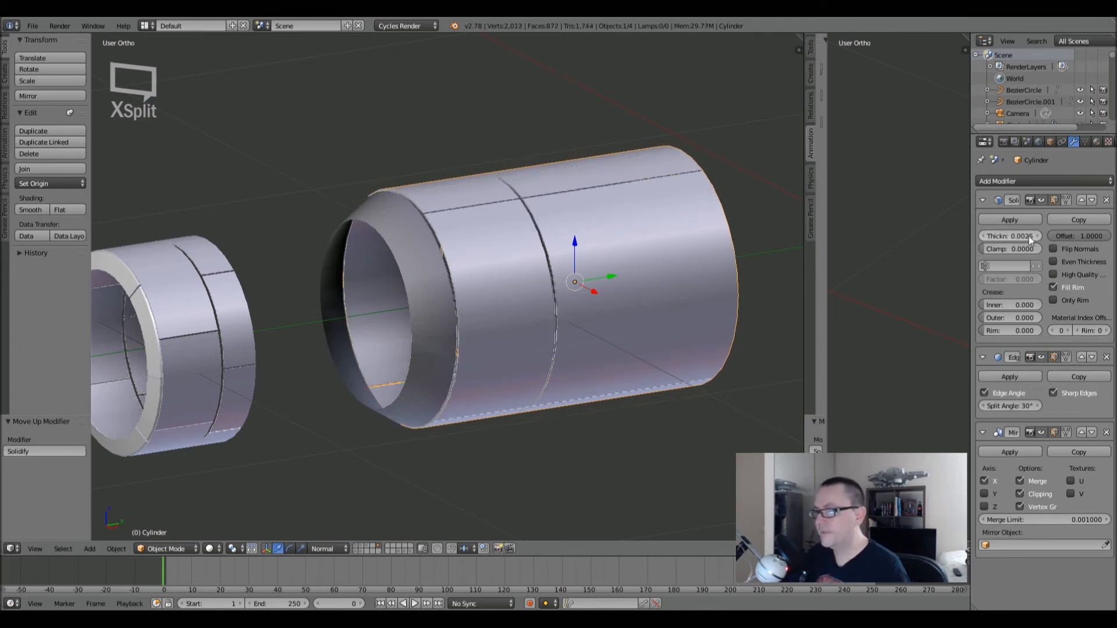
- Show the rest of the ship alongside the cylinder, deselect everything, and examine the nose section from several sides
{"action": "scroll", "coordinate": [509, 265], "scroll_direction": "down", "scroll_amount": 3}
{"action": "scroll", "coordinate": [509, 264], "scroll_direction": "up", "scroll_amount": 3}
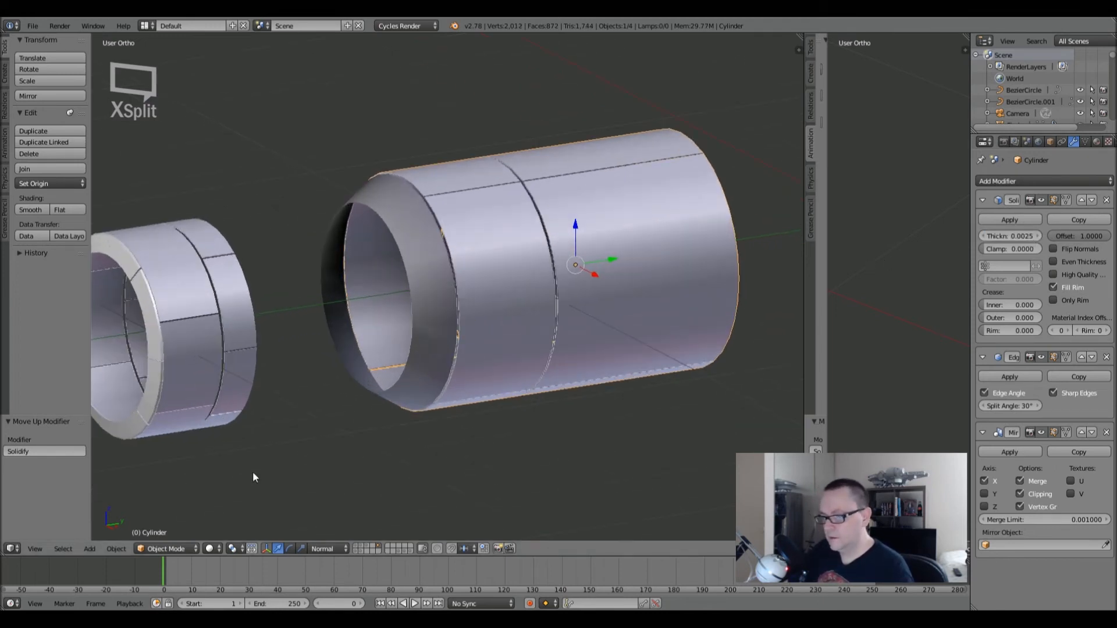
{"action": "left_click", "coordinate": [355, 546], "text": "shift"}
{"action": "key", "text": "a"}
{"action": "middle_click_drag", "start_coordinate": [383, 348], "coordinate": [566, 305]}
{"action": "middle_click_drag", "start_coordinate": [379, 255], "coordinate": [434, 284]}
{"action": "scroll", "coordinate": [425, 302], "scroll_direction": "up", "scroll_amount": 3}
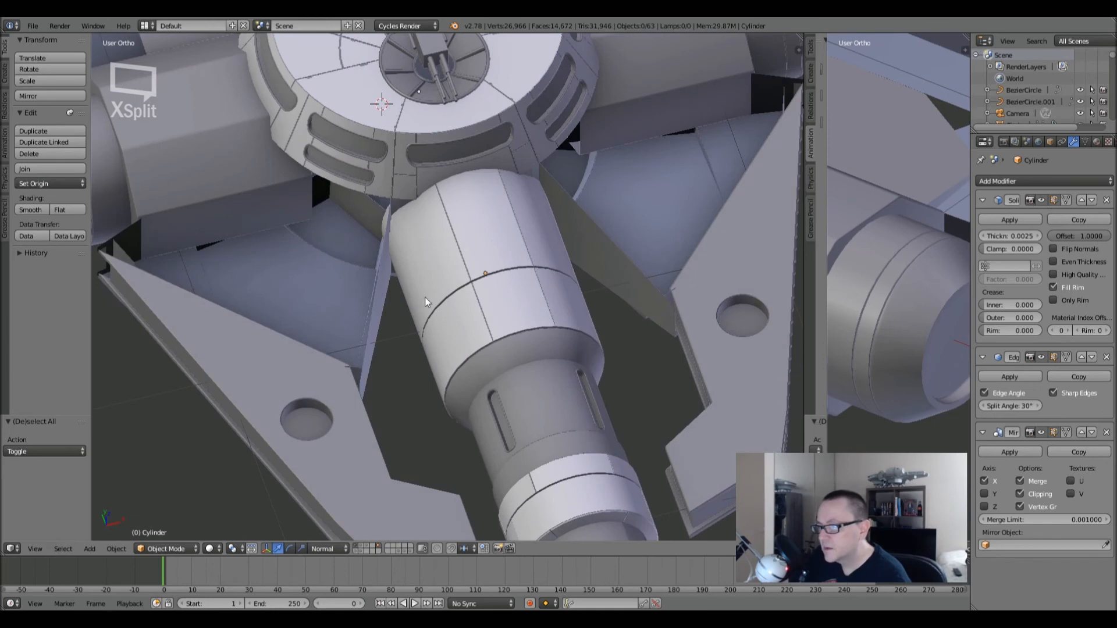
{"action": "middle_click_drag", "start_coordinate": [476, 299], "coordinate": [434, 290]}
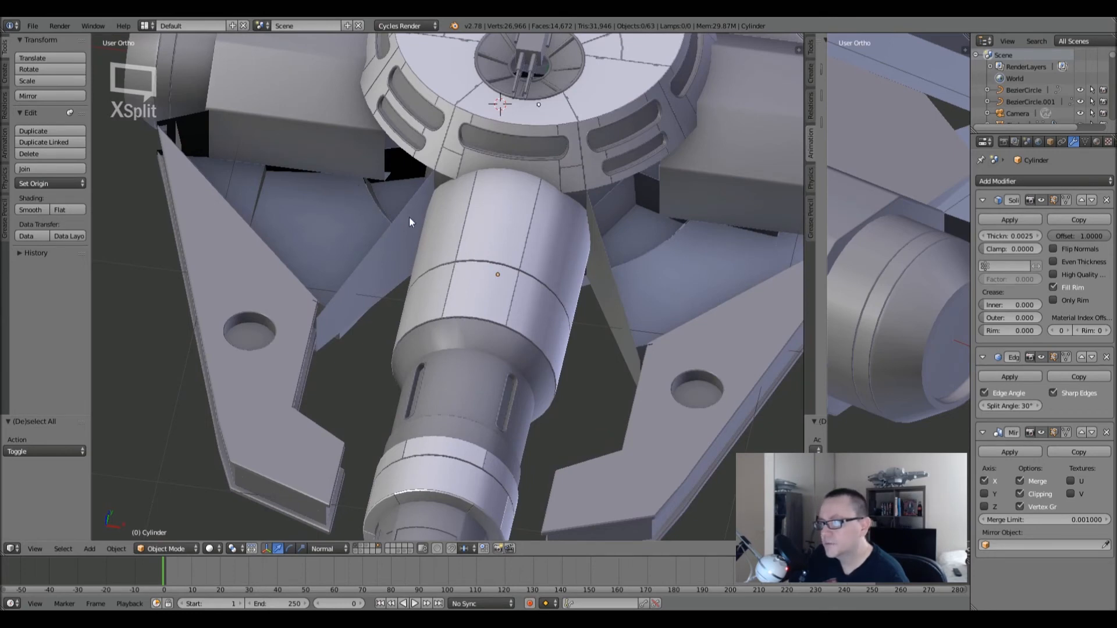
{"action": "middle_click_drag", "start_coordinate": [356, 205], "coordinate": [369, 282]}
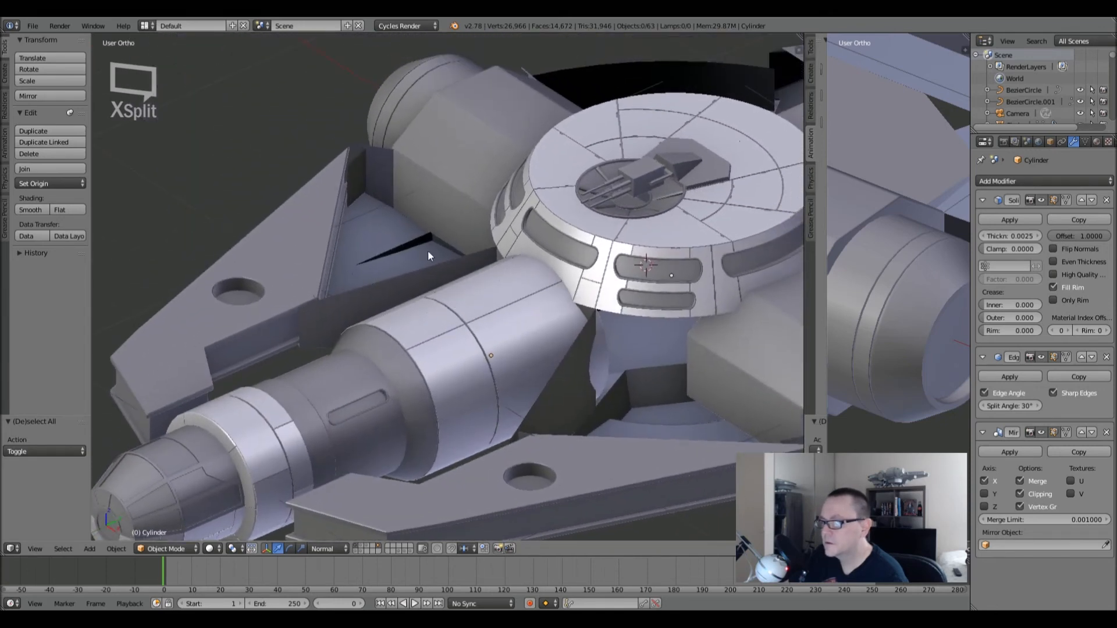
{"action": "middle_click_drag", "start_coordinate": [504, 250], "coordinate": [447, 252]}
- Turn off the viewport display of the cylinder's Solidify modifier
{"action": "key", "text": "Tab"}
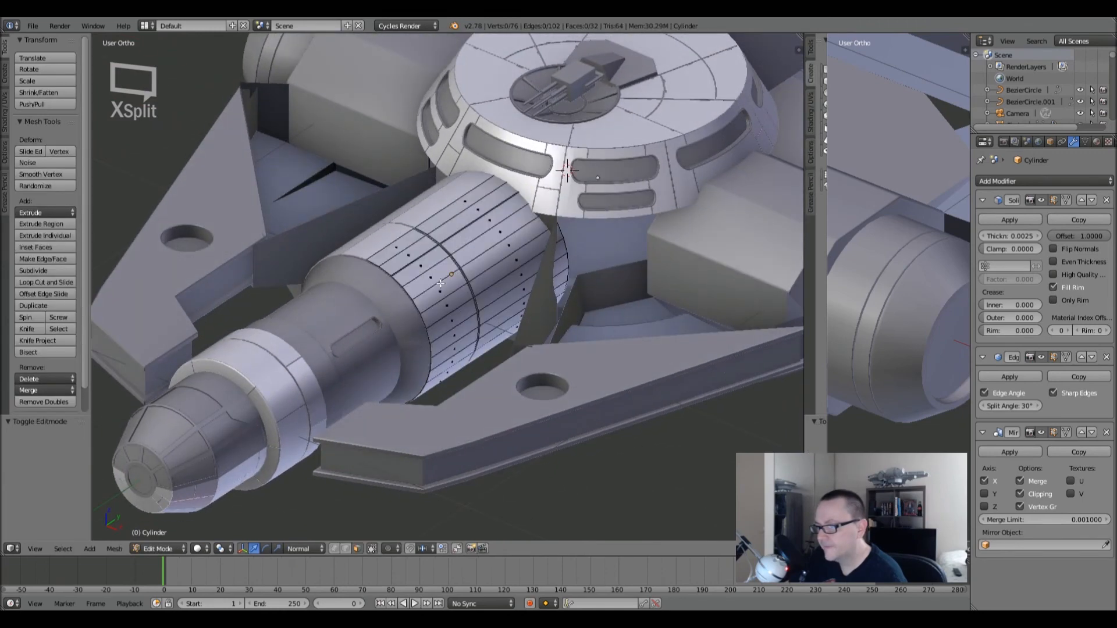
{"action": "scroll", "coordinate": [442, 326], "scroll_direction": "up", "scroll_amount": 6}
{"action": "key", "text": "Tab"}
{"action": "key", "text": "Tab"}
{"action": "mouse_move", "coordinate": [461, 335]}
{"action": "middle_mouse_down"}
{"action": "mouse_move", "coordinate": [461, 304]}
{"action": "mouse_move", "coordinate": [467, 319]}
{"action": "middle_mouse_up"}
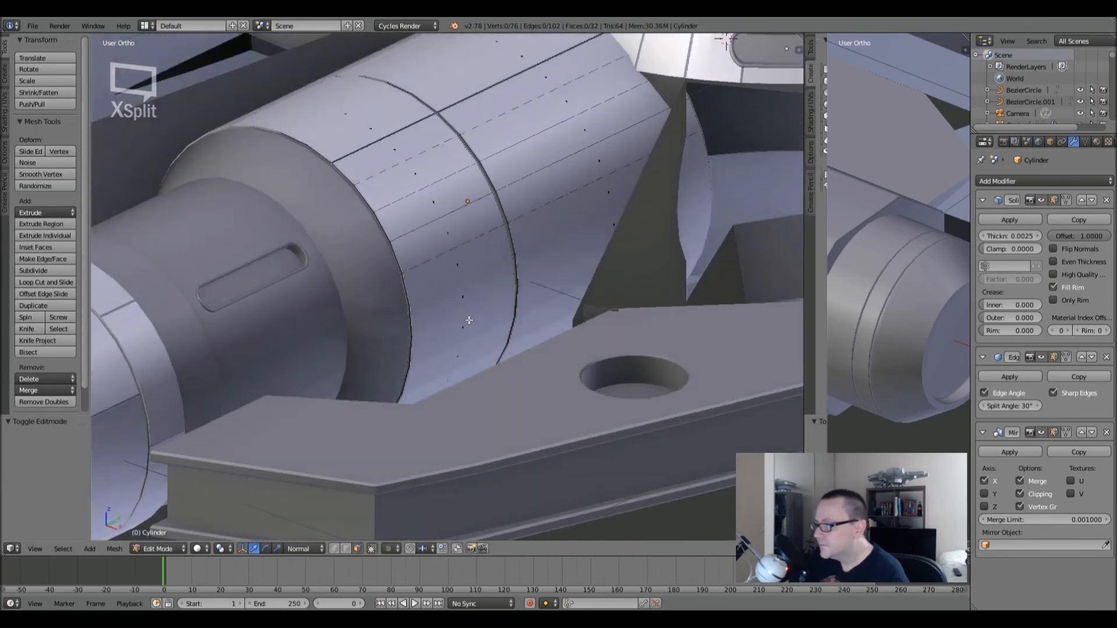
{"action": "left_click", "coordinate": [1040, 201]}
{"action": "mouse_move", "coordinate": [500, 303]}
{"action": "middle_mouse_down"}
{"action": "mouse_move", "coordinate": [494, 312]}
{"action": "mouse_move", "coordinate": [536, 299]}
{"action": "mouse_move", "coordinate": [546, 307]}
{"action": "mouse_move", "coordinate": [498, 305]}
{"action": "middle_mouse_up"}
{"action": "key", "text": "Tab"}
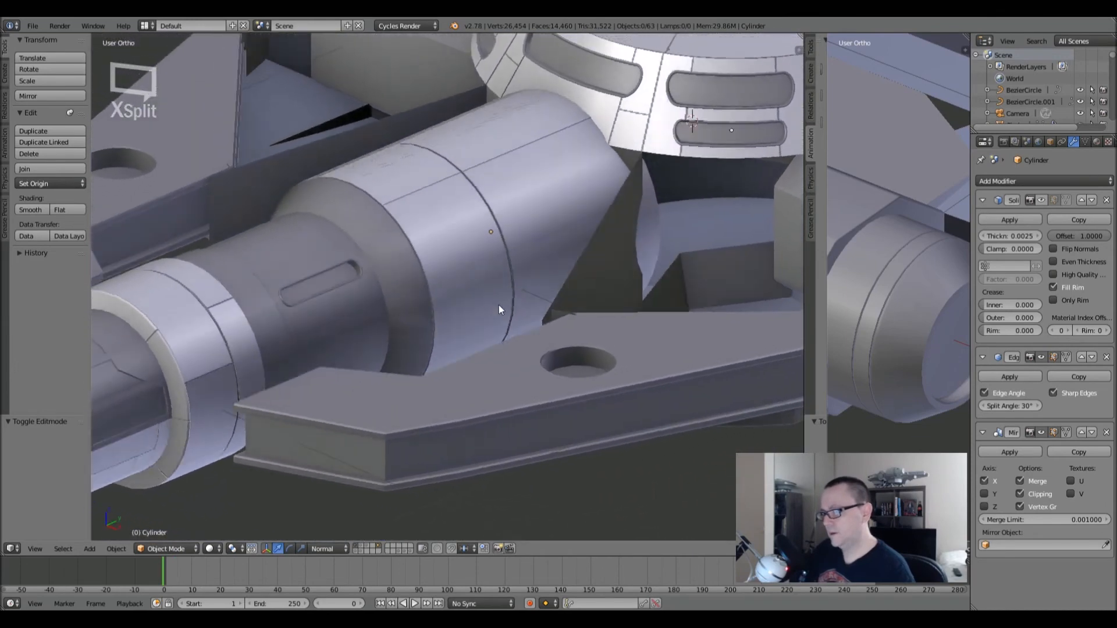
- Open the cylinder mesh for editing in a wireframe right side view centred on its front band
{"action": "key", "text": "Tab"}
{"action": "scroll", "coordinate": [446, 323], "scroll_direction": "up", "scroll_amount": 5}
{"action": "scroll", "coordinate": [446, 323], "scroll_direction": "up", "scroll_amount": 1}
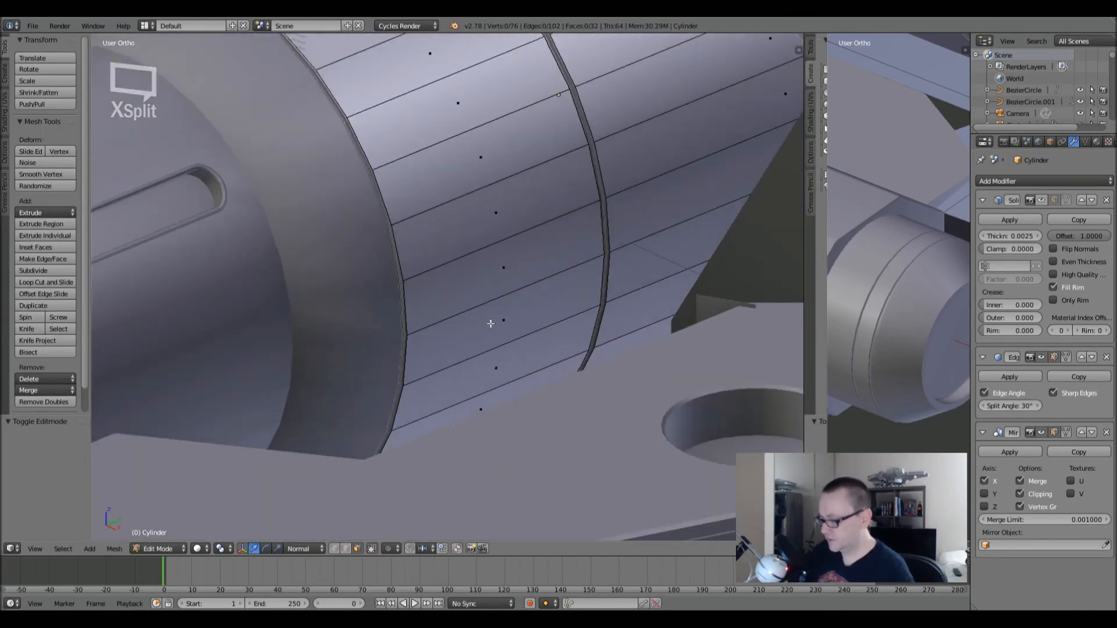
{"action": "key", "text": "KP_3"}
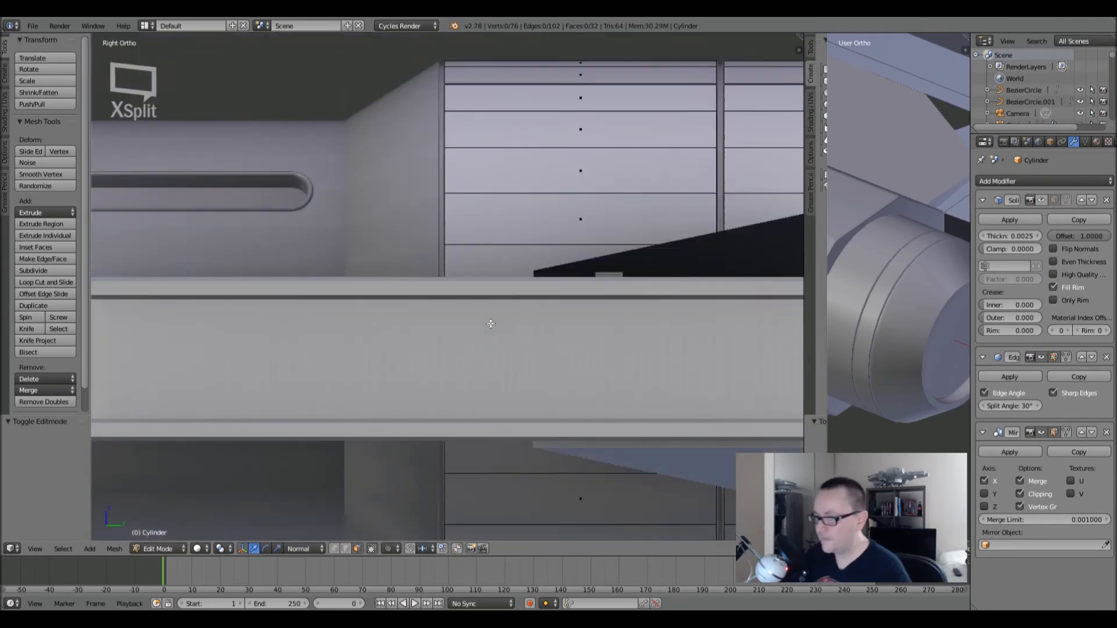
{"action": "key", "text": "z"}
{"action": "middle_click_drag", "start_coordinate": [580, 337], "coordinate": [449, 291], "text": "shift"}
{"action": "scroll", "coordinate": [354, 290], "scroll_direction": "up", "scroll_amount": 2}
- Try a lengthwise loop cut in the front band slid close above its middle edge line, and undo it
{"action": "key", "text": "ctrl+r"}
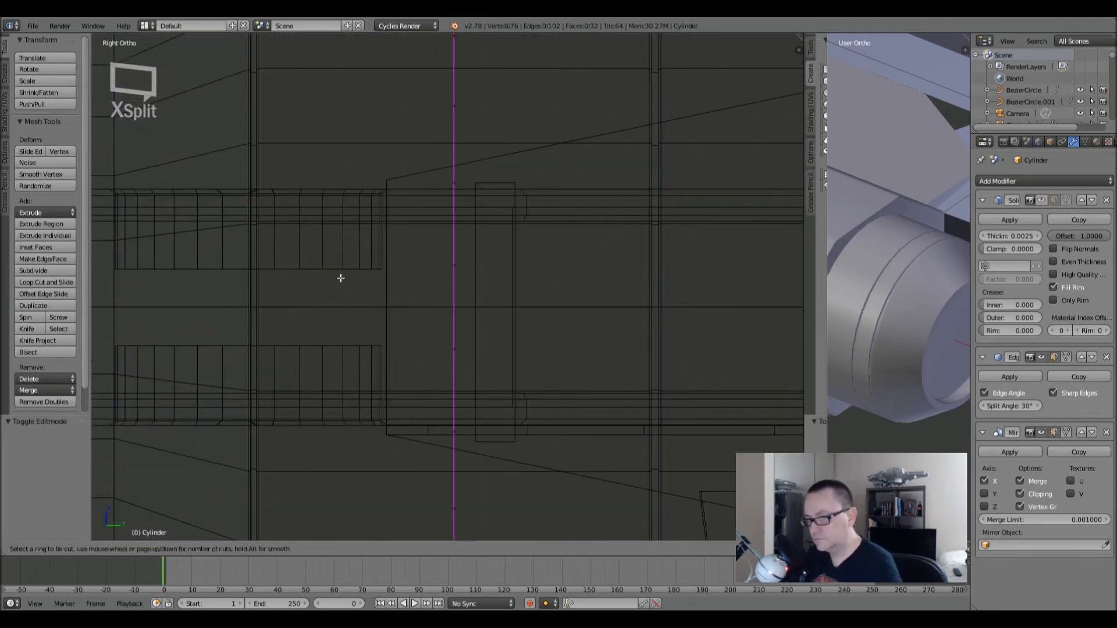
{"action": "left_click", "coordinate": [267, 271]}
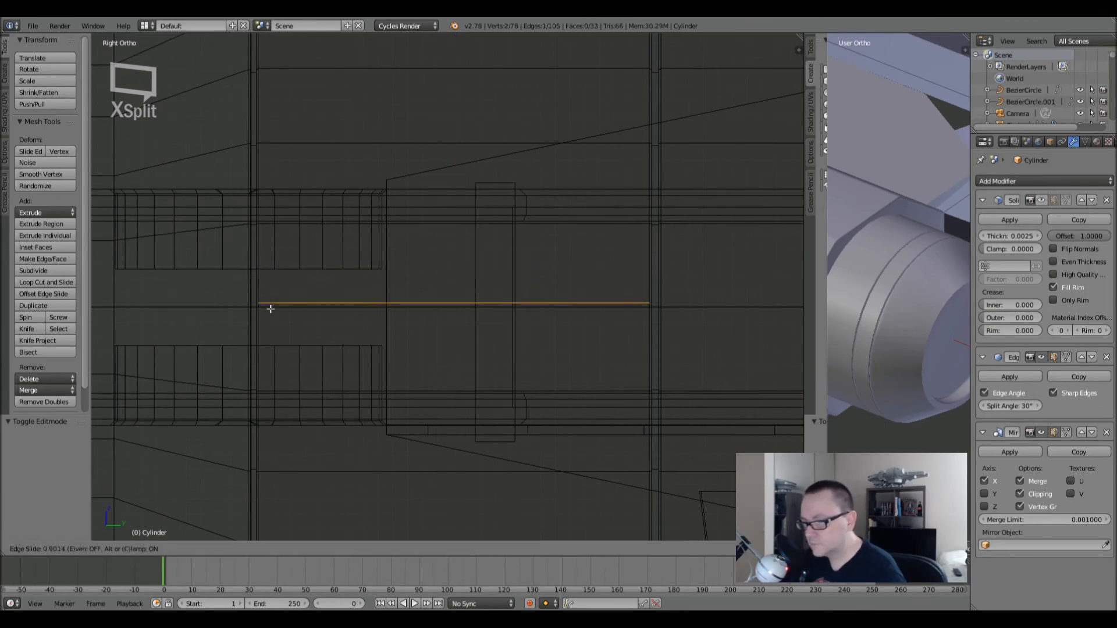
{"action": "left_click", "coordinate": [271, 303]}
{"action": "scroll", "coordinate": [356, 287], "scroll_direction": "down", "scroll_amount": 2}
{"action": "middle_click_drag", "start_coordinate": [572, 308], "coordinate": [469, 318], "text": "shift"}
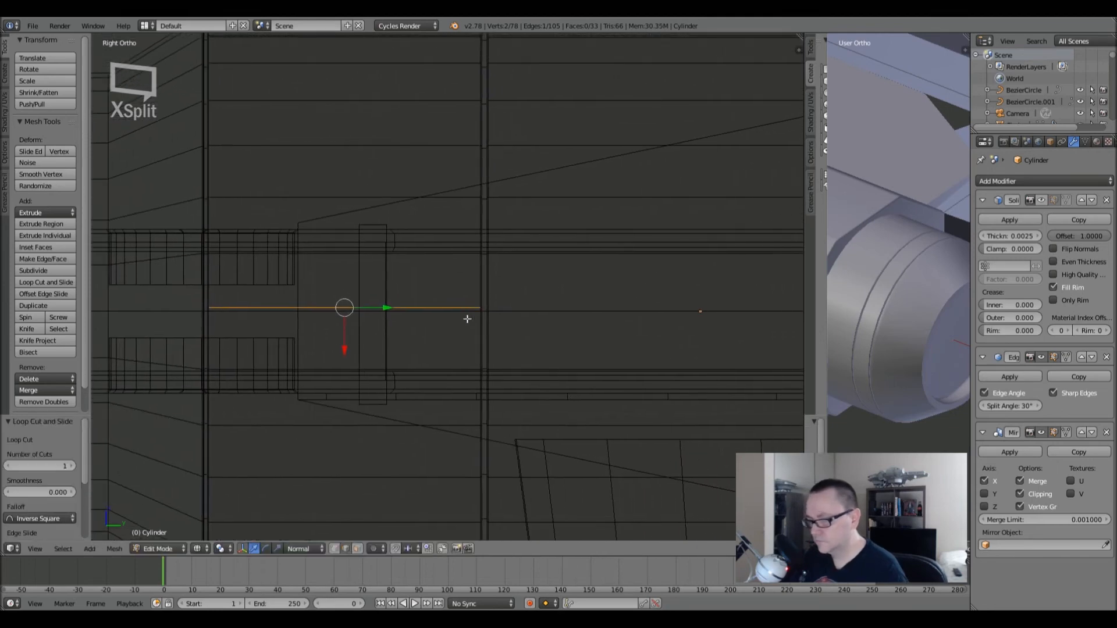
{"action": "left_click", "coordinate": [356, 549]}
{"action": "key", "text": "a"}
{"action": "key", "text": "ctrl+z"}
{"action": "key", "text": "ctrl+z"}
{"action": "key", "text": "ctrl+z"}
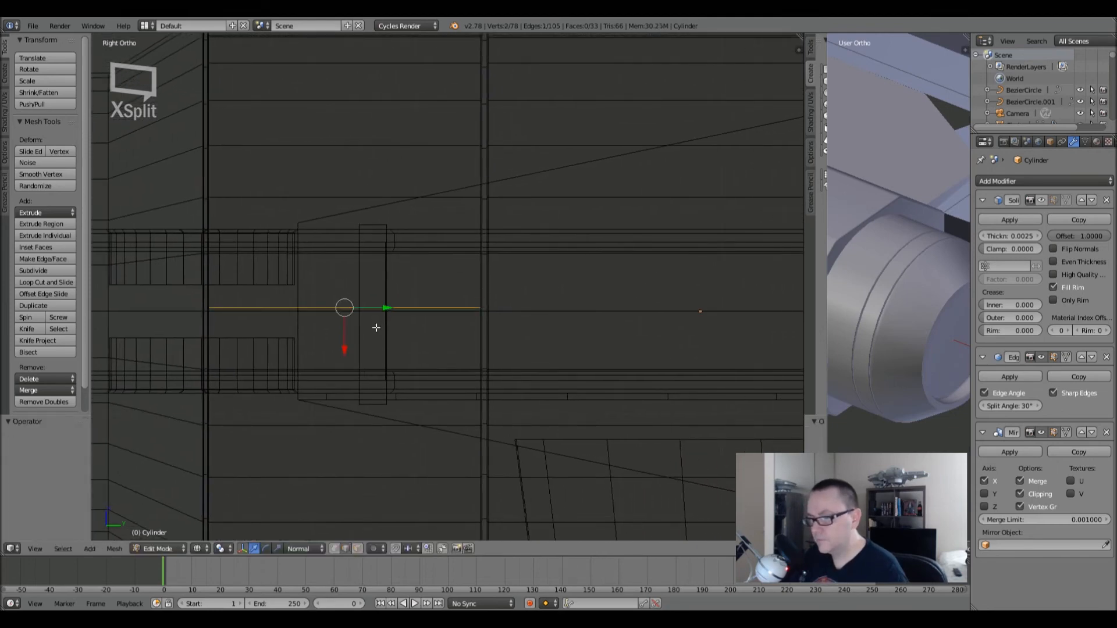
{"action": "key", "text": "ctrl+r"}
{"action": "left_click", "coordinate": [484, 264]}
{"action": "left_click", "coordinate": [499, 278]}
{"action": "key", "text": "ctrl+z"}
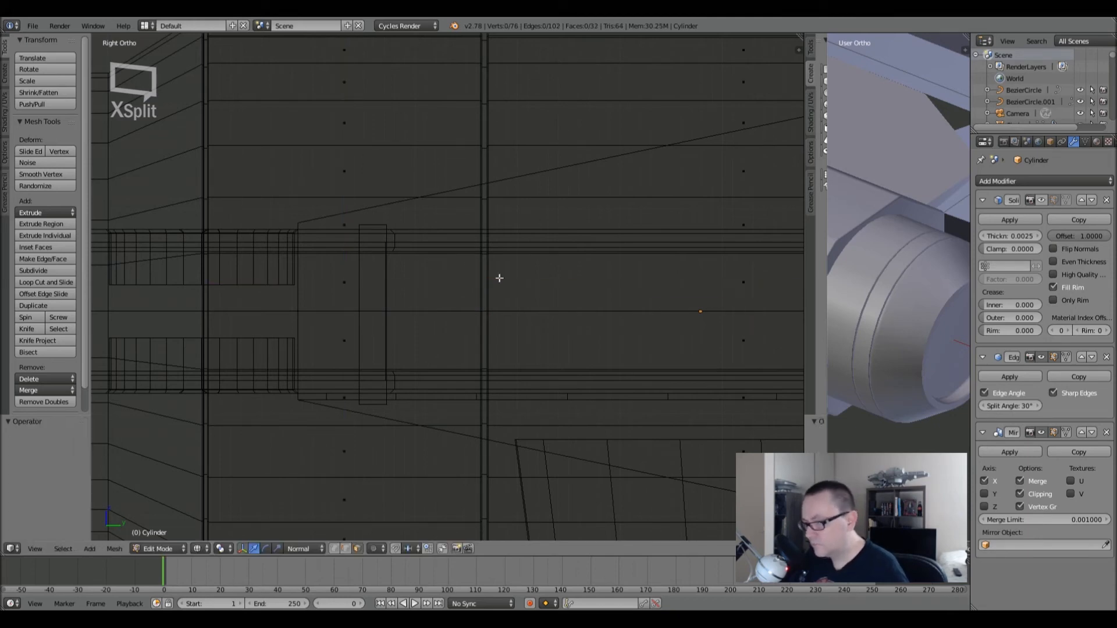
- Add one lengthwise loop cut to the cylinder's front band, slid to just above the middle edge line
{"action": "key", "text": "ctrl+r"}
{"action": "left_click", "coordinate": [465, 274]}
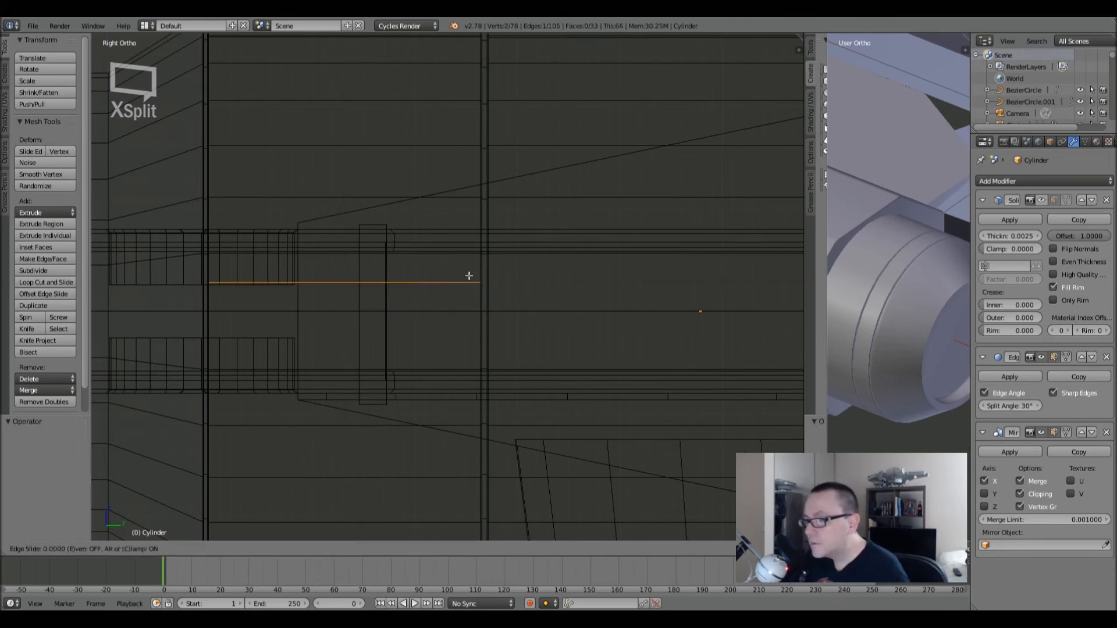
{"action": "left_click", "coordinate": [472, 285]}
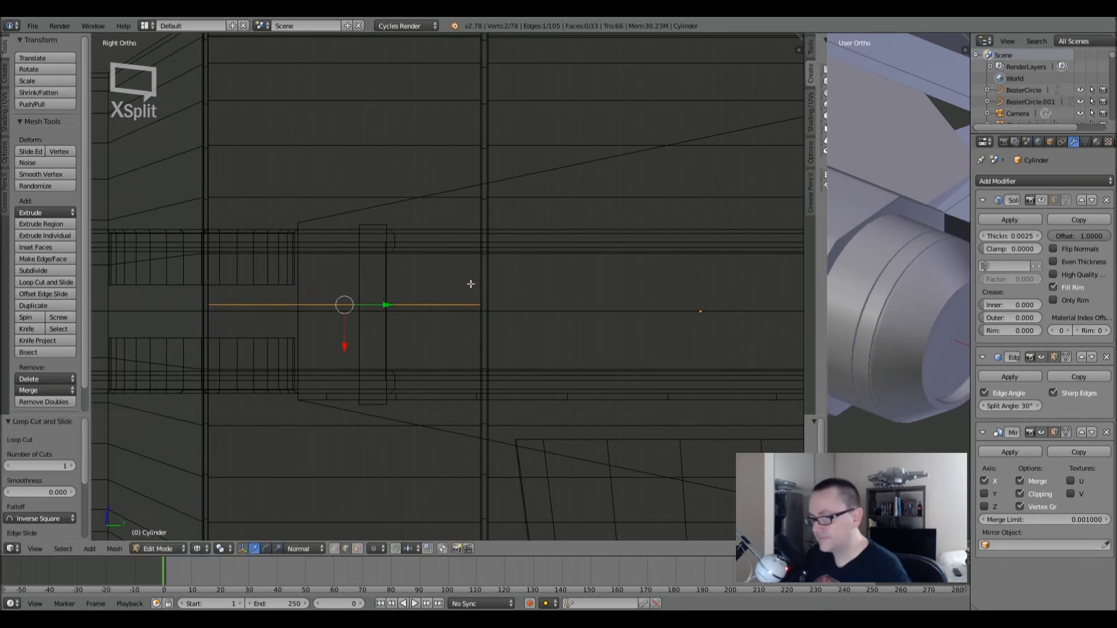
{"action": "scroll", "coordinate": [471, 283], "scroll_direction": "down", "scroll_amount": 2}
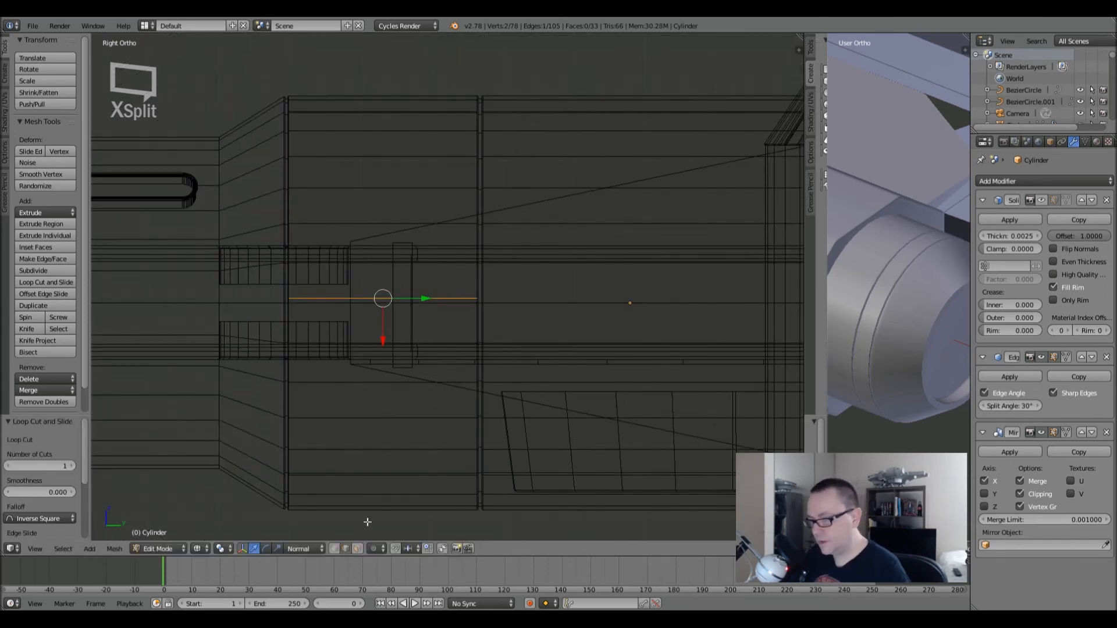
- Delete the narrow face strip beside the front band's new cut and turn the Solidify modifier's viewport display back on
{"action": "left_click", "coordinate": [357, 549]}
{"action": "right_click", "coordinate": [382, 300]}
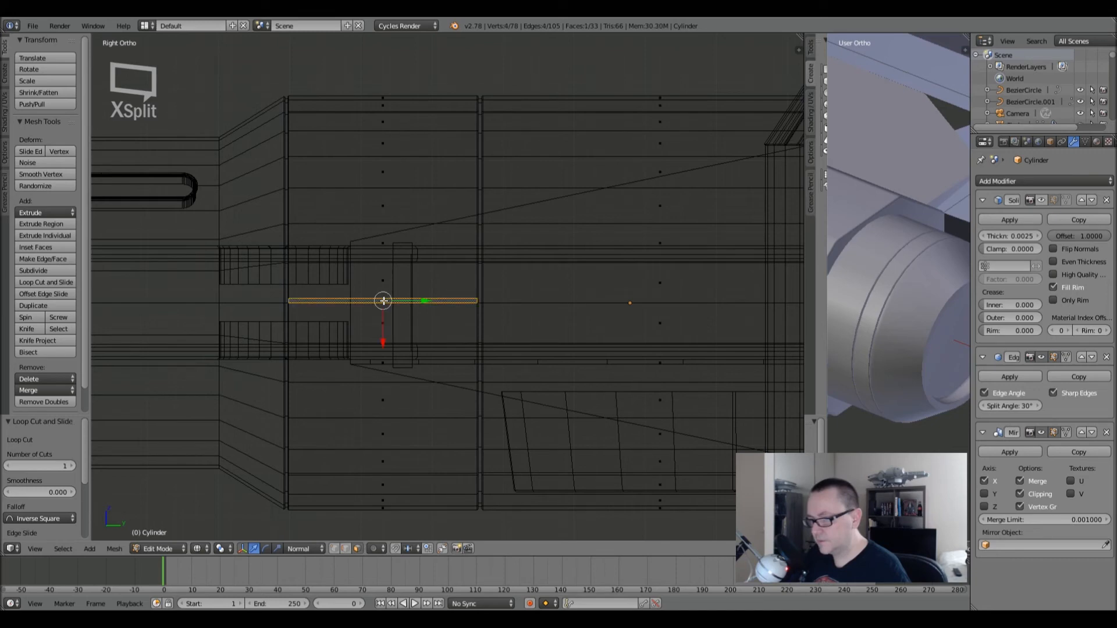
{"action": "key", "text": "x"}
{"action": "left_click", "coordinate": [384, 302]}
{"action": "key", "text": "z"}
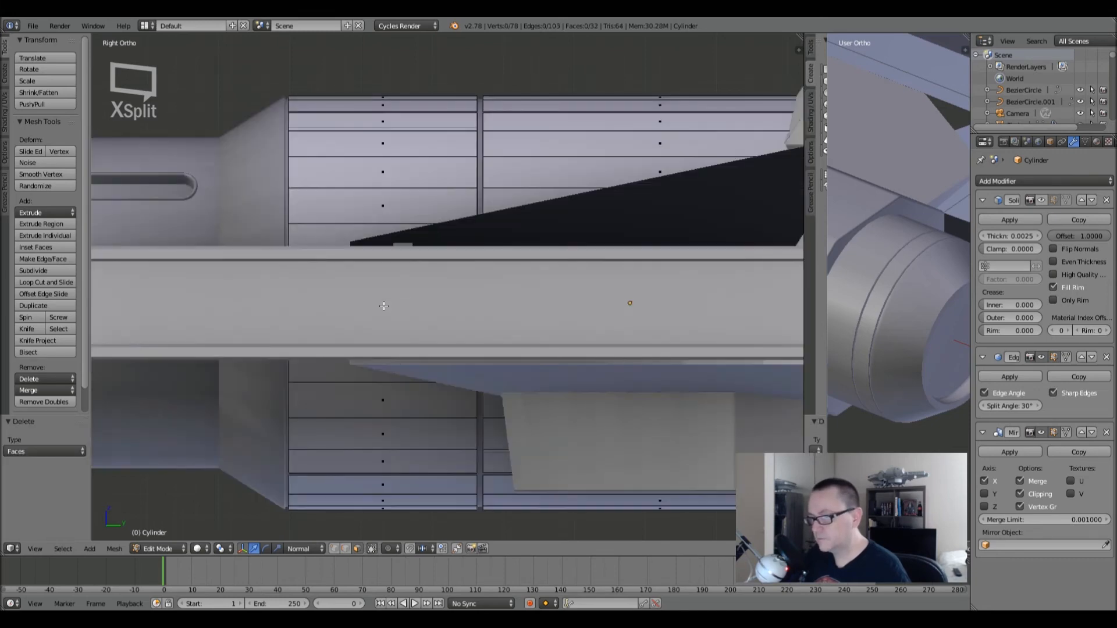
{"action": "key", "text": "Tab"}
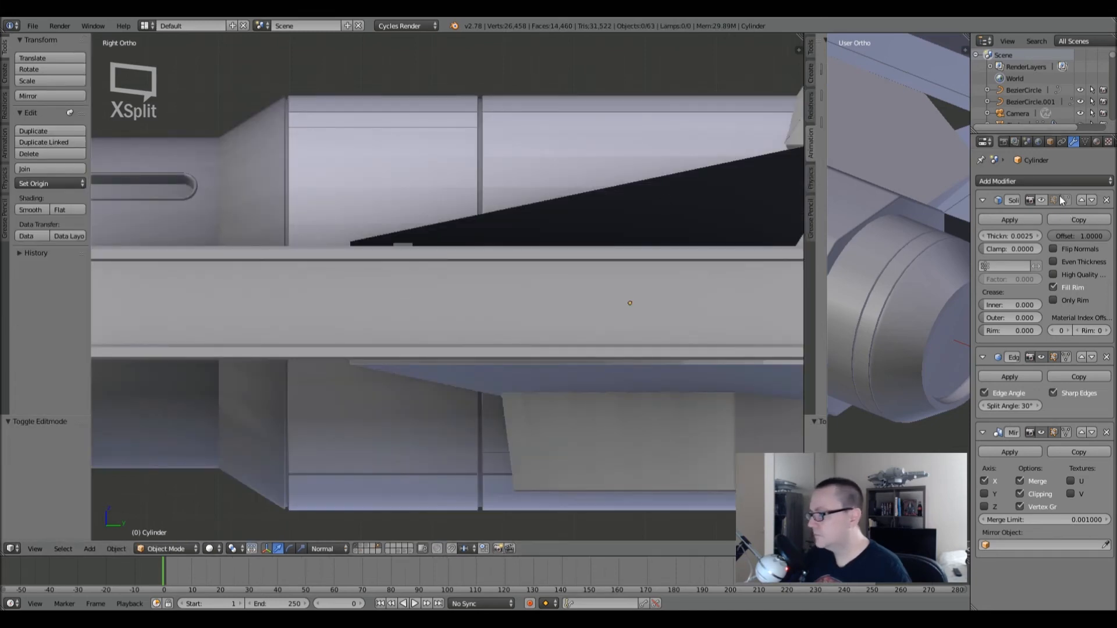
{"action": "mouse_move", "coordinate": [526, 242]}
{"action": "middle_mouse_down"}
{"action": "mouse_move", "coordinate": [531, 261]}
{"action": "mouse_move", "coordinate": [552, 267]}
{"action": "mouse_move", "coordinate": [528, 264]}
{"action": "mouse_move", "coordinate": [526, 285]}
{"action": "mouse_move", "coordinate": [476, 264]}
{"action": "mouse_move", "coordinate": [488, 281]}
{"action": "mouse_move", "coordinate": [608, 278]}
{"action": "mouse_move", "coordinate": [508, 288]}
{"action": "mouse_move", "coordinate": [529, 274]}
{"action": "mouse_move", "coordinate": [439, 213]}
{"action": "mouse_move", "coordinate": [455, 230]}
{"action": "mouse_move", "coordinate": [442, 226]}
{"action": "mouse_move", "coordinate": [521, 225]}
{"action": "middle_mouse_up"}
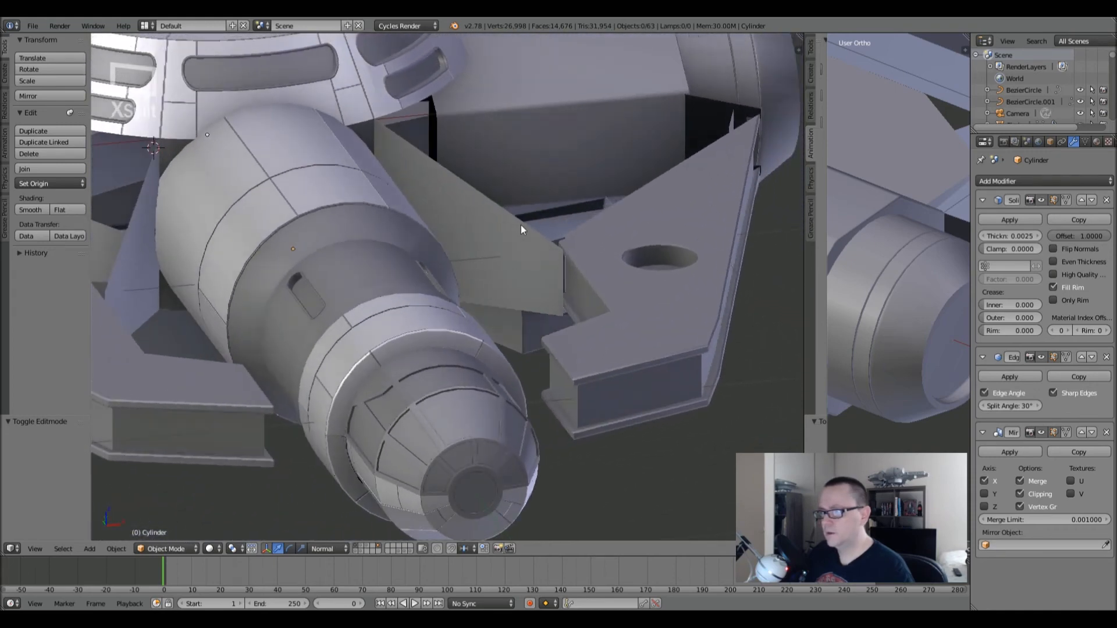
- Turn on the layer holding the ship's hull panels alongside the layers already shown
{"action": "scroll", "coordinate": [521, 224], "scroll_direction": "down", "scroll_amount": 3}
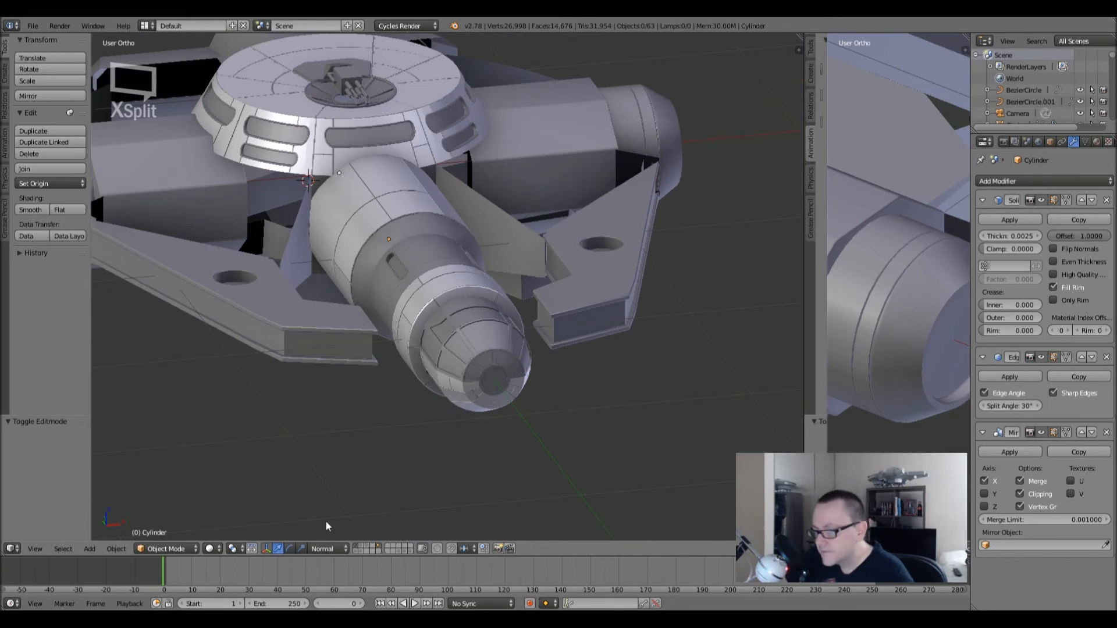
{"action": "left_click", "coordinate": [361, 548], "text": "shift"}
{"action": "left_click", "coordinate": [362, 551], "text": "shift"}
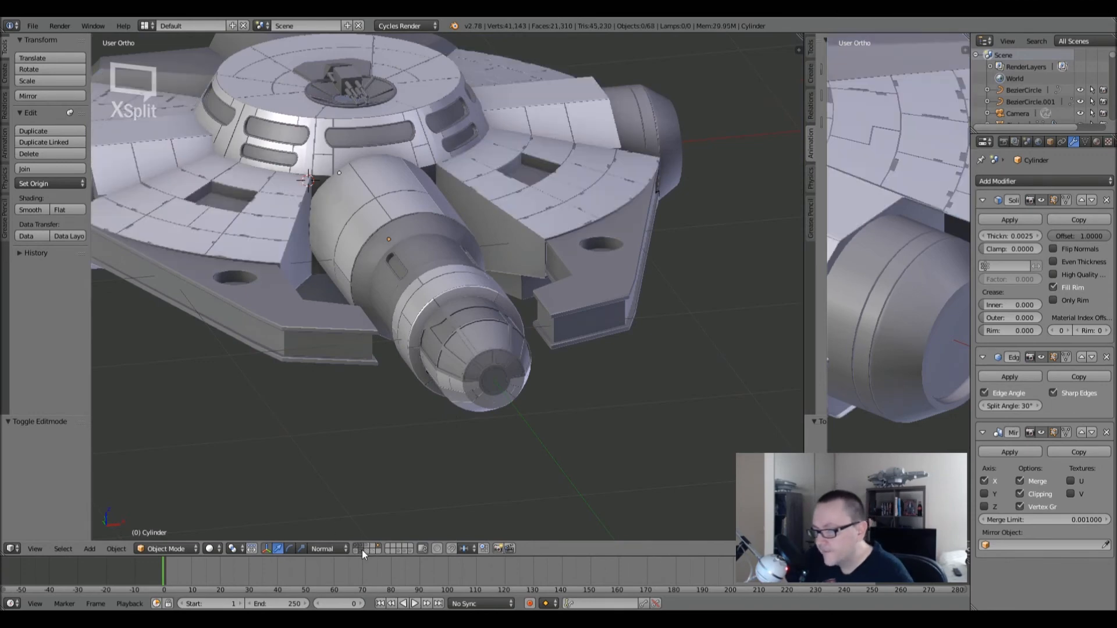
{"action": "middle_click_drag", "start_coordinate": [431, 529], "coordinate": [353, 343]}
- Assign the existing Material to the frame around the cockpit's conical windows
{"action": "right_click", "coordinate": [256, 286]}
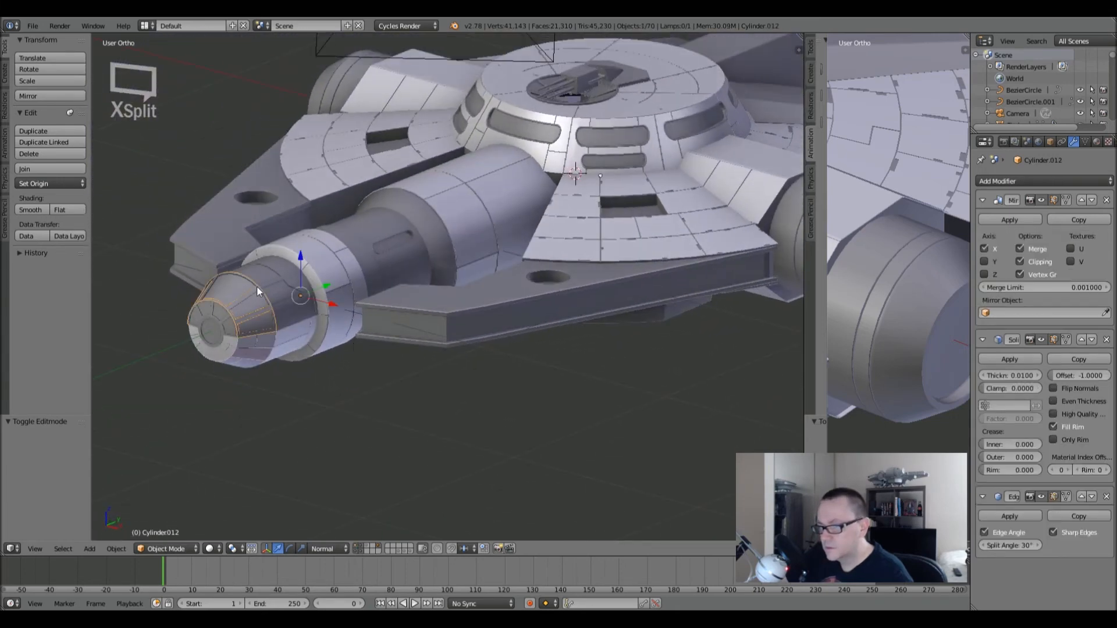
{"action": "key", "text": "a"}
{"action": "right_click", "coordinate": [239, 291]}
{"action": "left_click", "coordinate": [1097, 144]}
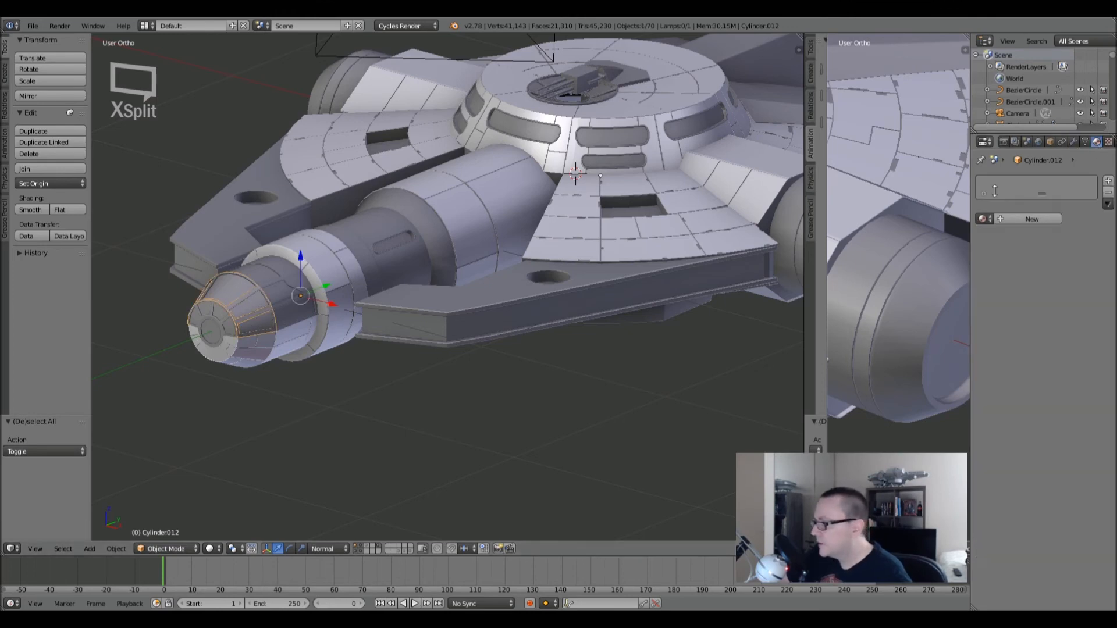
{"action": "left_click", "coordinate": [982, 220]}
{"action": "left_click", "coordinate": [884, 238]}
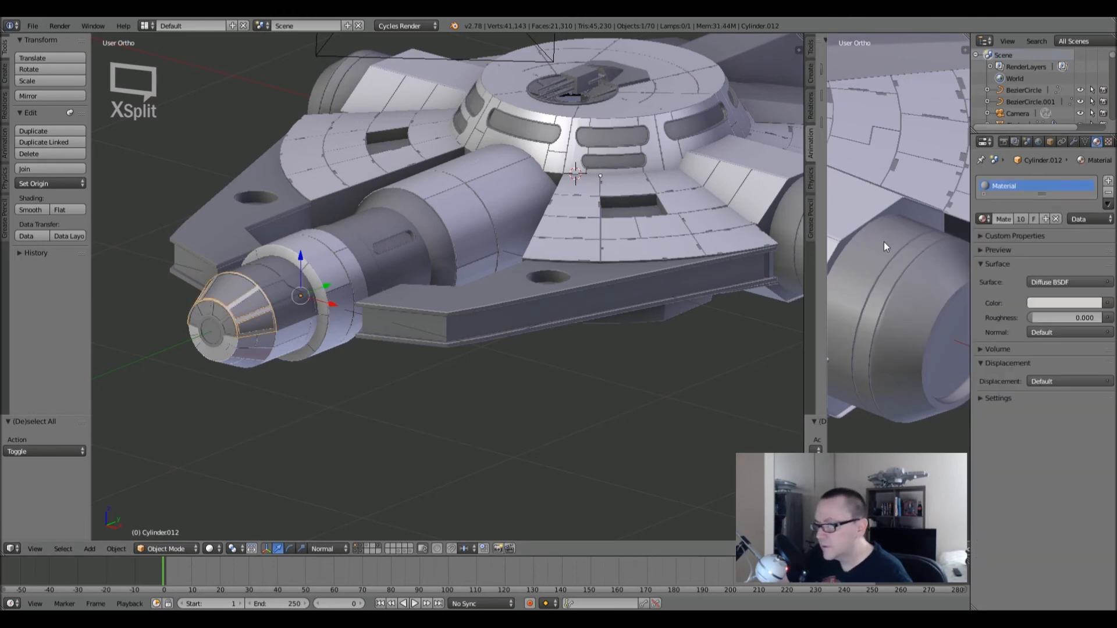
- Assign the existing Material to the cockpit tip's spoked window ring and to its small central disc
{"action": "right_click", "coordinate": [219, 324]}
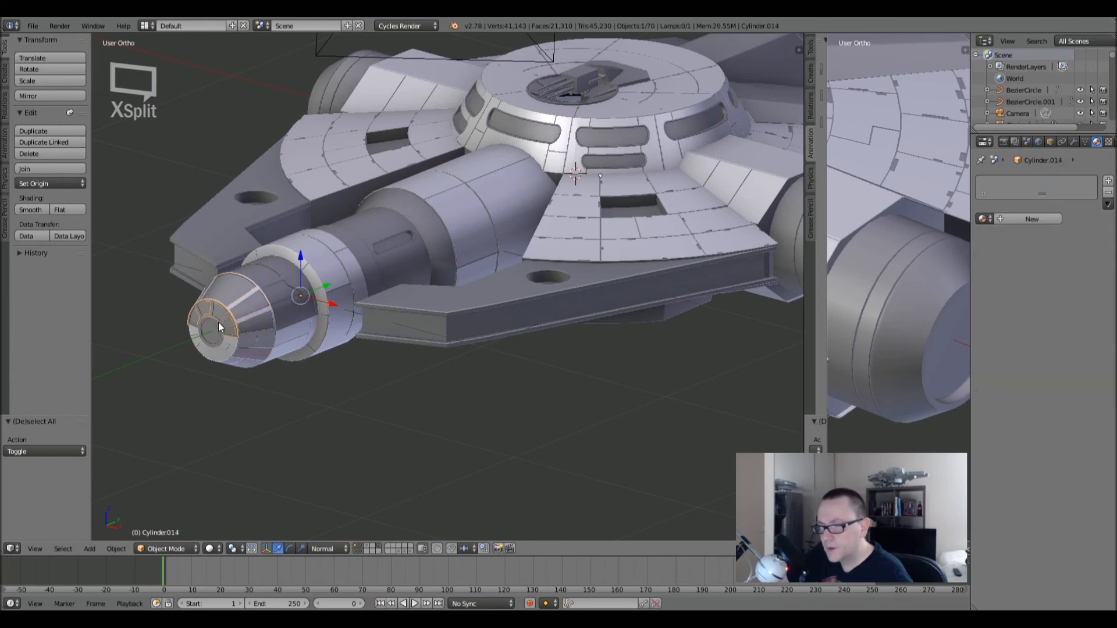
{"action": "left_click", "coordinate": [984, 219]}
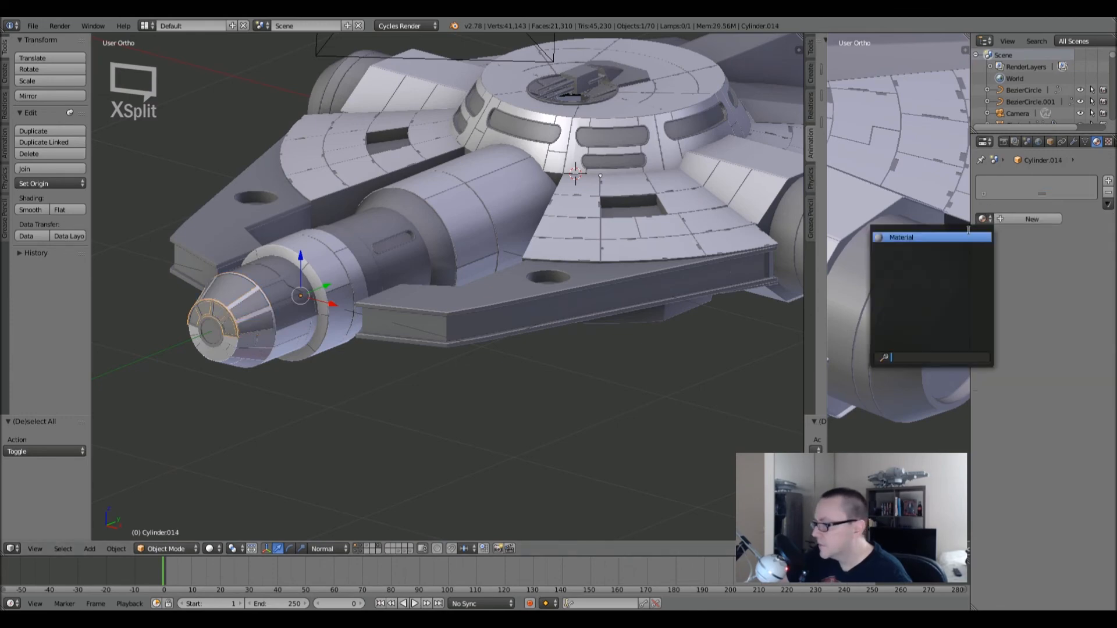
{"action": "left_click", "coordinate": [966, 238]}
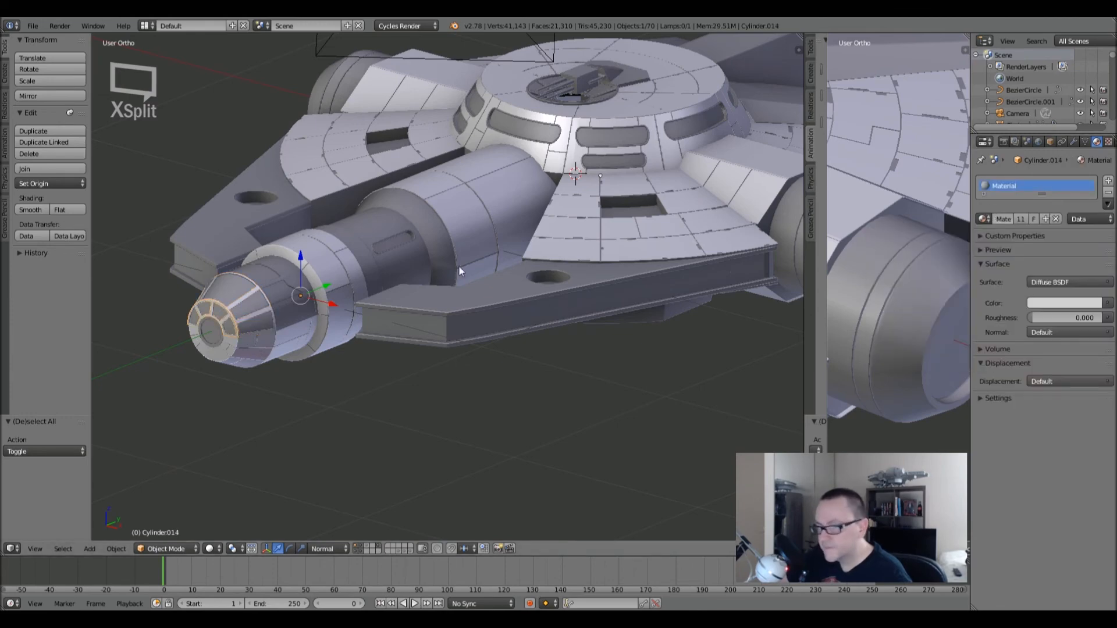
{"action": "right_click", "coordinate": [214, 322]}
{"action": "left_click", "coordinate": [984, 219]}
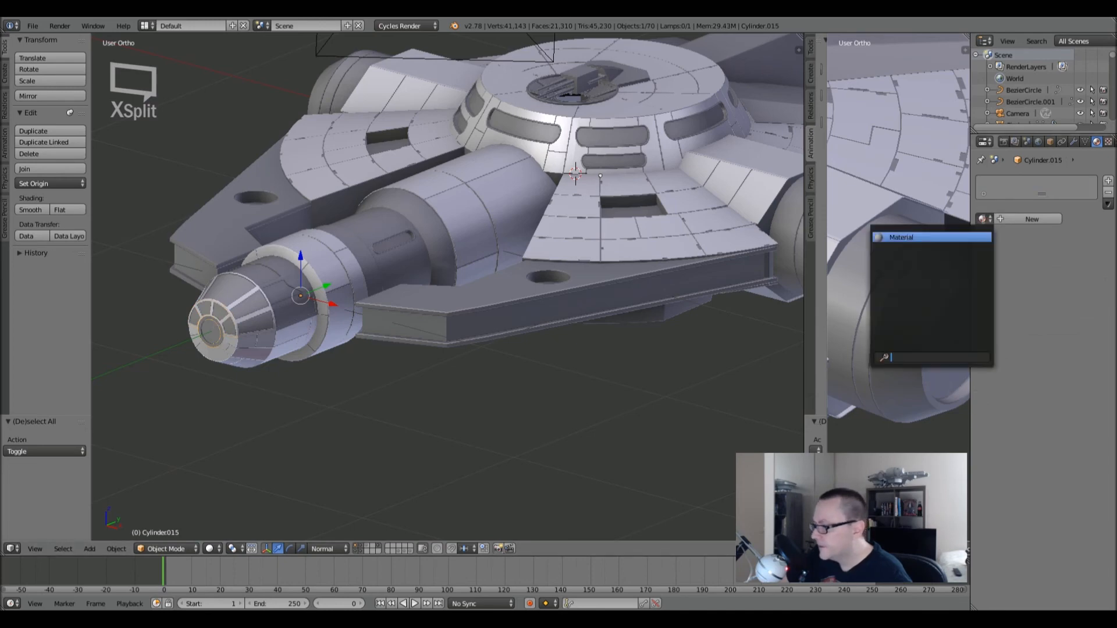
{"action": "left_click", "coordinate": [975, 239]}
- Assign the existing Material to the cylindrical cockpit section behind the cone and deselect everything
{"action": "right_click", "coordinate": [281, 274]}
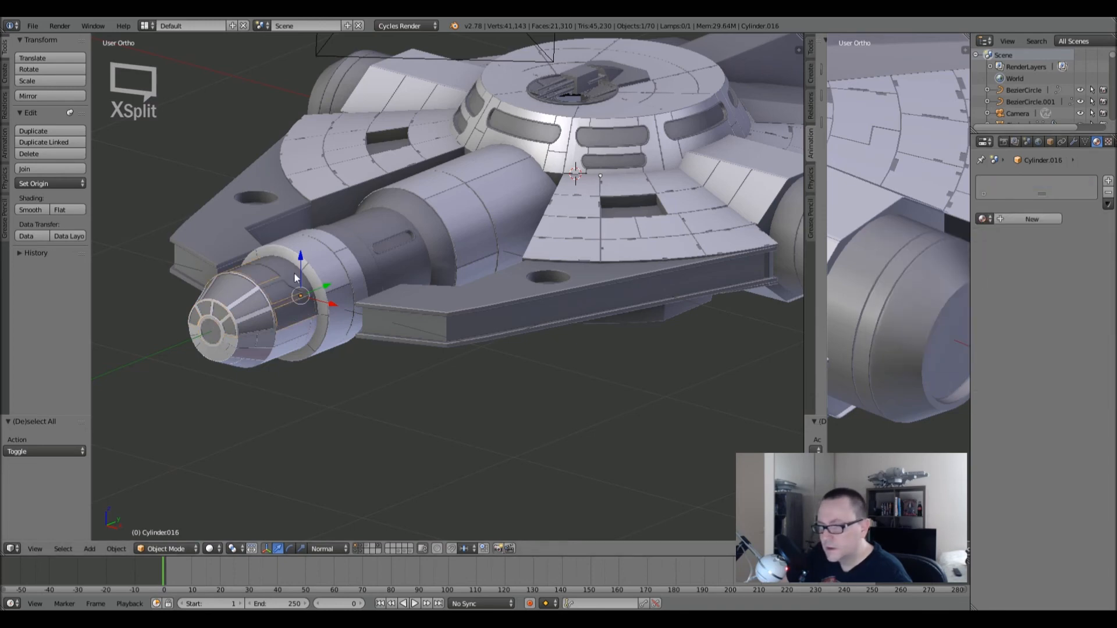
{"action": "left_click", "coordinate": [983, 219]}
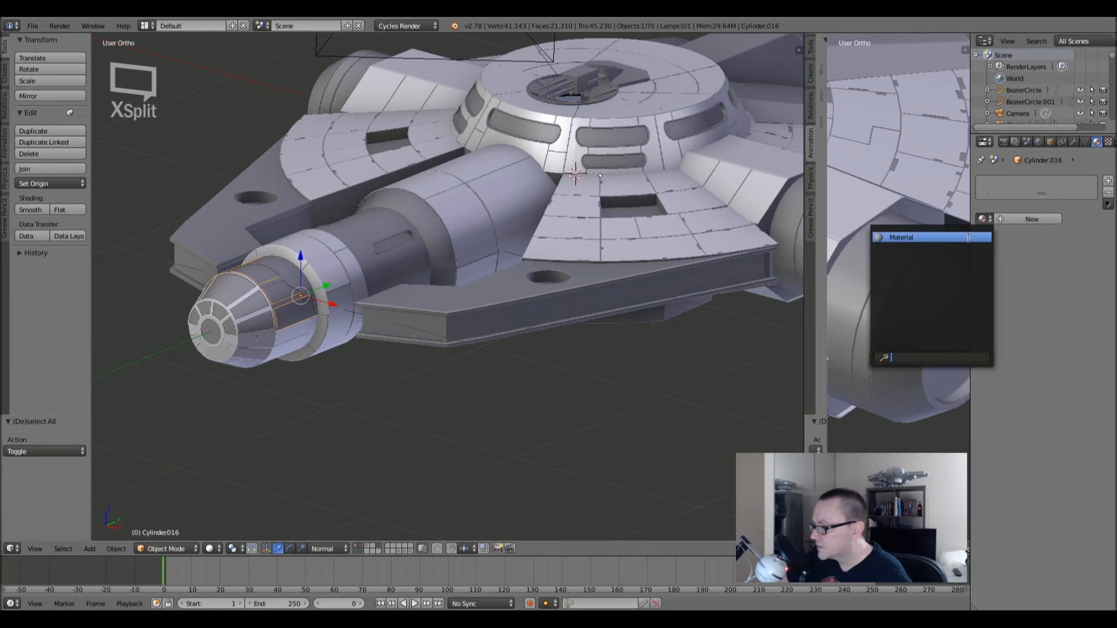
{"action": "left_click", "coordinate": [968, 237]}
{"action": "key", "text": "a"}
{"action": "middle_click_drag", "start_coordinate": [438, 329], "coordinate": [493, 349], "text": "shift"}
{"action": "scroll", "coordinate": [452, 346], "scroll_direction": "down", "scroll_amount": 1}
{"action": "middle_click_drag", "start_coordinate": [506, 426], "coordinate": [466, 441], "text": "shift"}
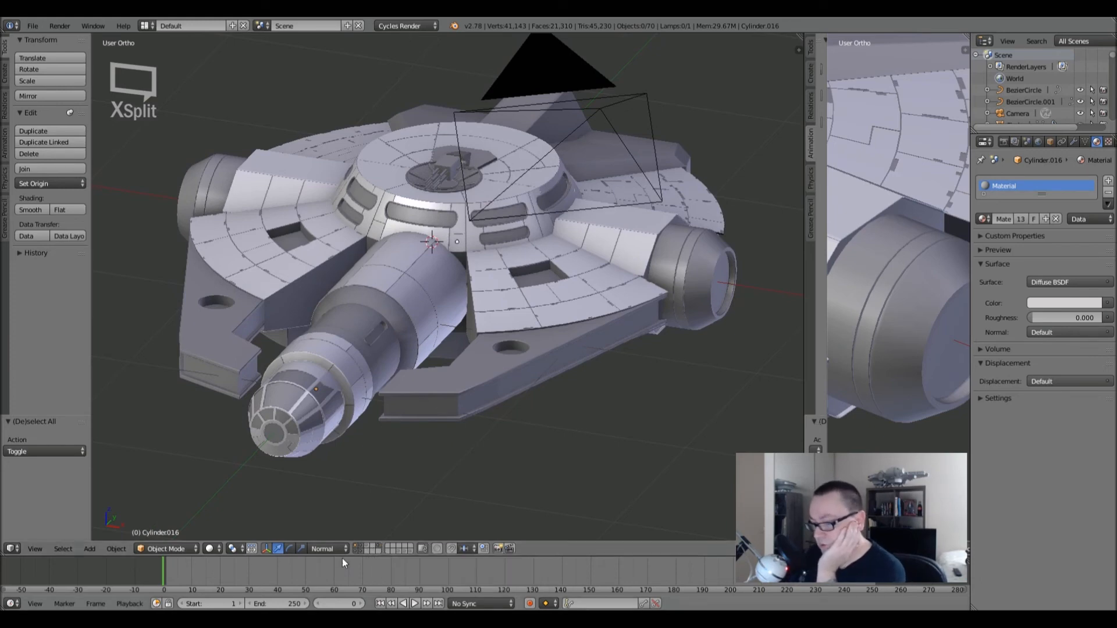
- Switch the viewport to Rendered shading and examine the ship's nose, hull panels and side pods
{"action": "left_click", "coordinate": [210, 548]}
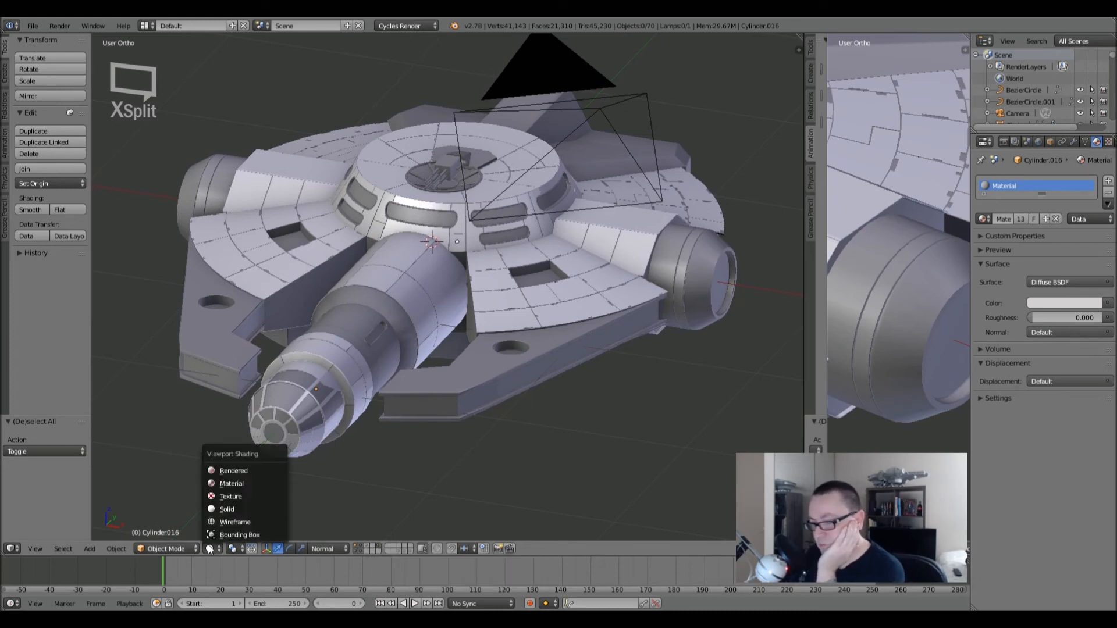
{"action": "left_click", "coordinate": [235, 470]}
{"action": "middle_click_drag", "start_coordinate": [515, 320], "coordinate": [561, 353]}
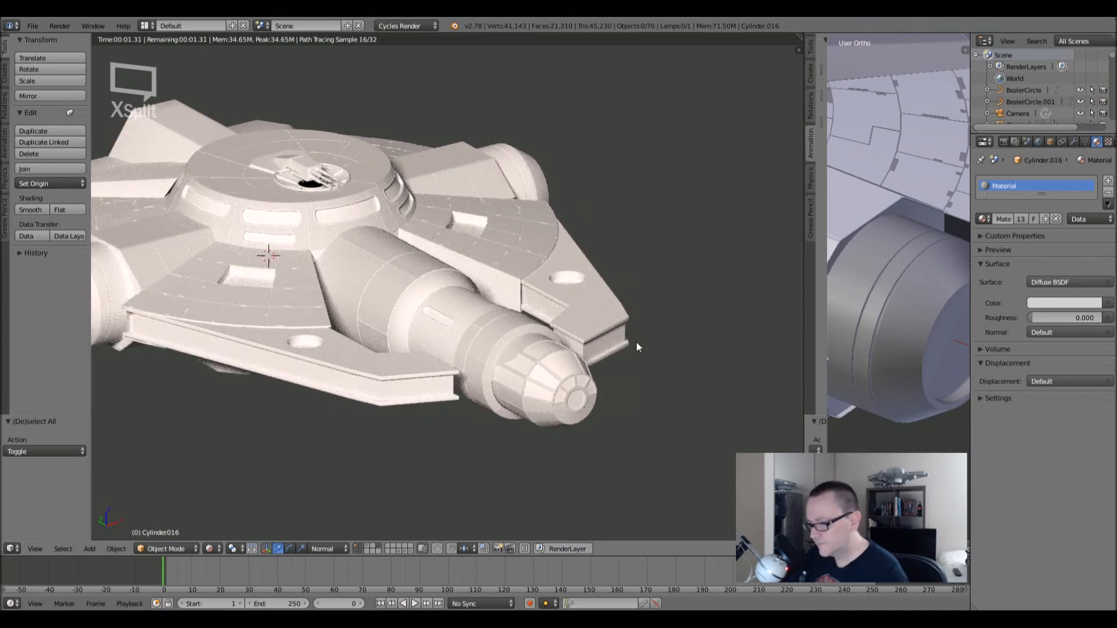
{"action": "middle_click_drag", "start_coordinate": [668, 292], "coordinate": [565, 284]}
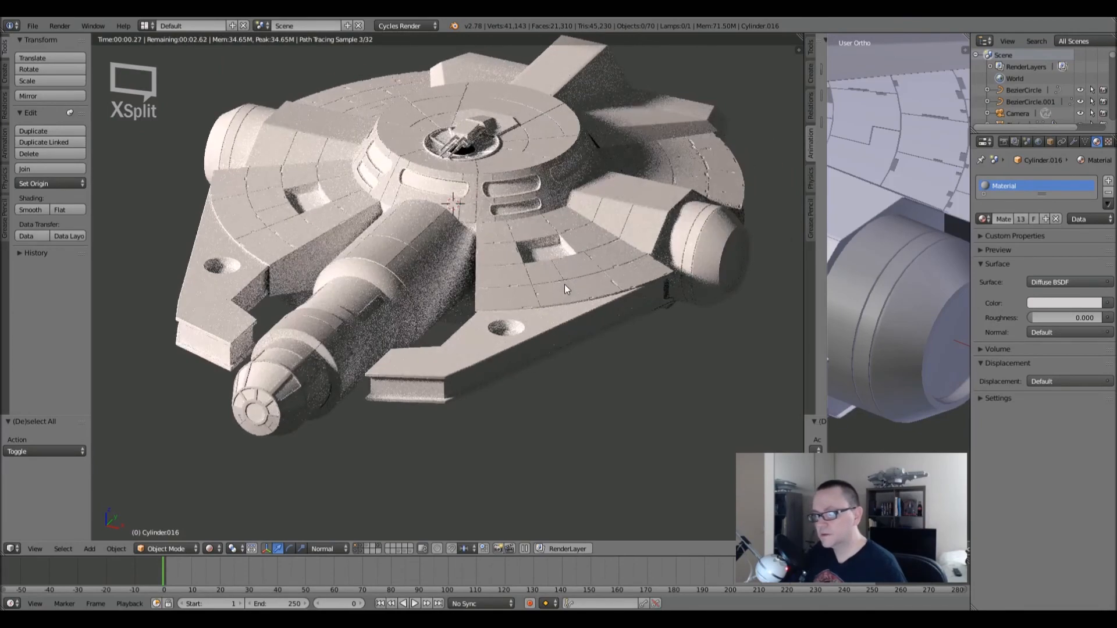
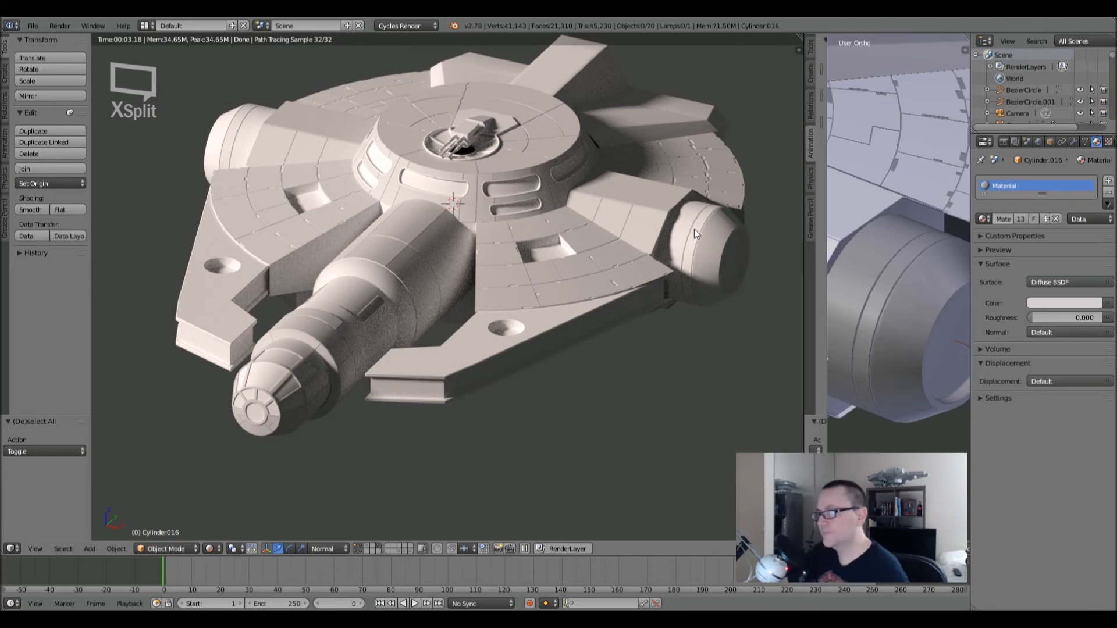
{"action": "middle_click_drag", "start_coordinate": [694, 230], "coordinate": [642, 257]}
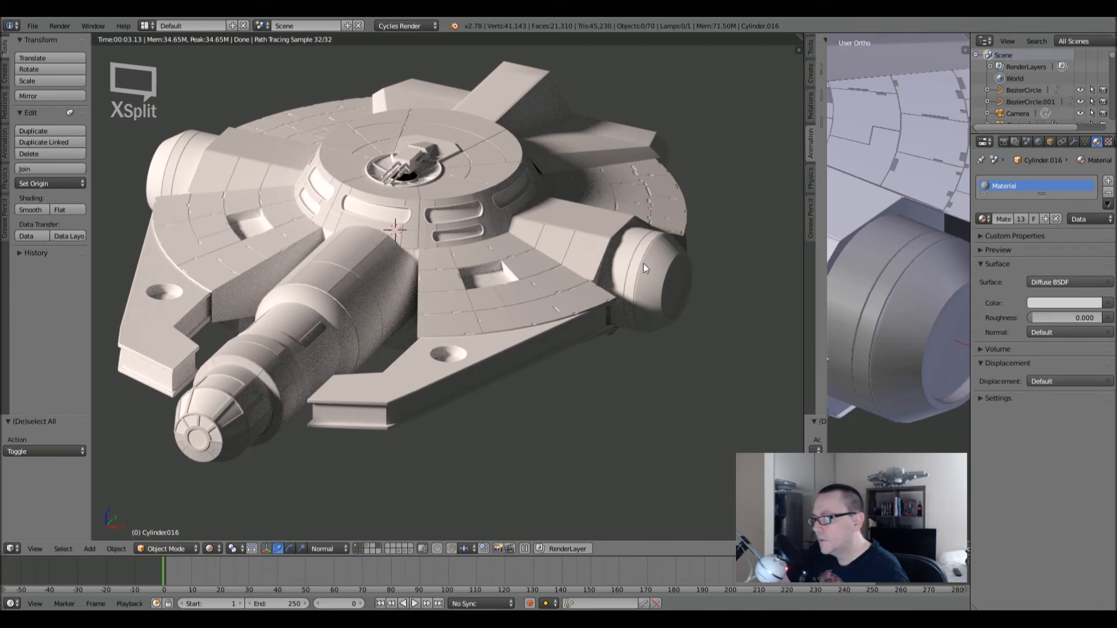
- Return to solid shading, inspect the side pod's mesh and the nose section, and leave mesh editing
{"action": "right_click", "coordinate": [661, 270]}
{"action": "scroll", "coordinate": [660, 270], "scroll_direction": "up", "scroll_amount": 5}
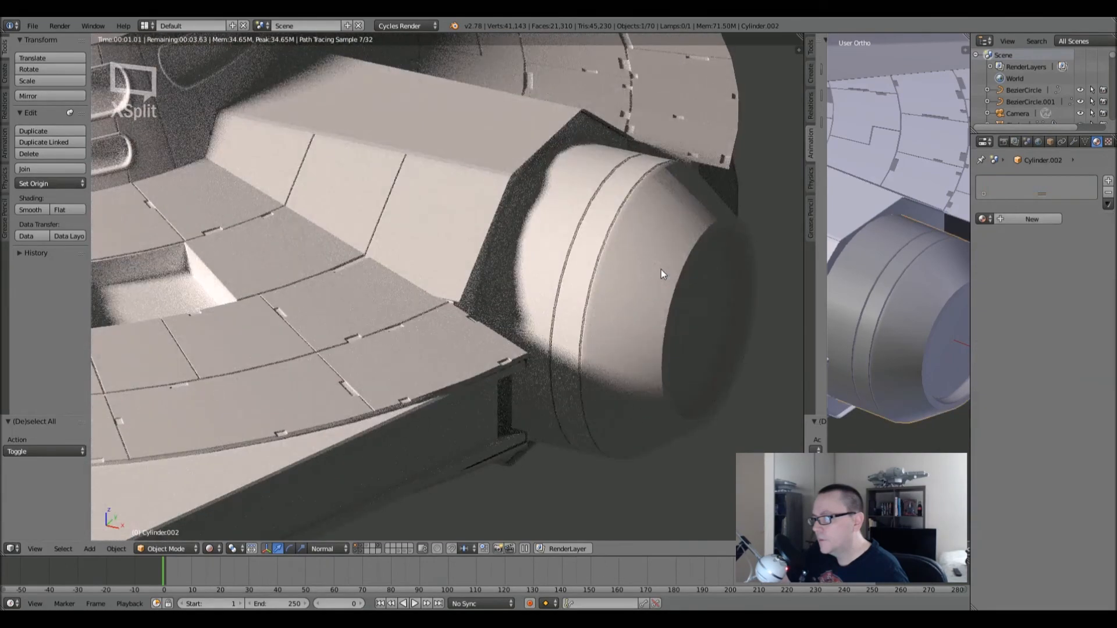
{"action": "key", "text": "shift+z"}
{"action": "key", "text": "Tab"}
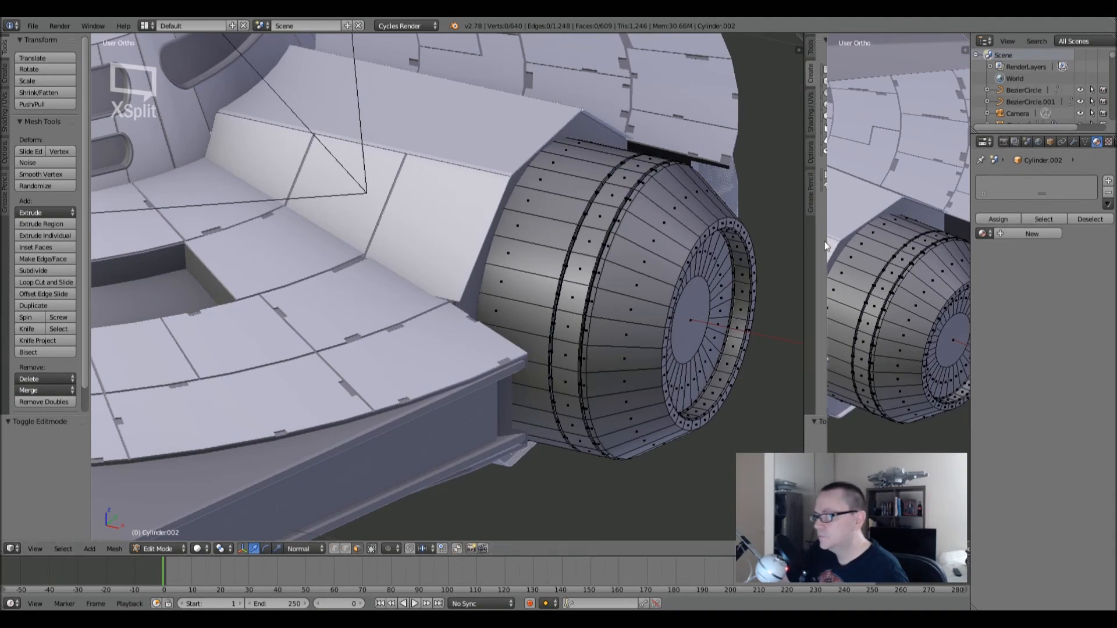
{"action": "scroll", "coordinate": [559, 265], "scroll_direction": "down", "scroll_amount": 2}
{"action": "middle_click_drag", "start_coordinate": [561, 260], "coordinate": [386, 320]}
{"action": "scroll", "coordinate": [518, 270], "scroll_direction": "down", "scroll_amount": 6}
{"action": "scroll", "coordinate": [383, 320], "scroll_direction": "up", "scroll_amount": 5}
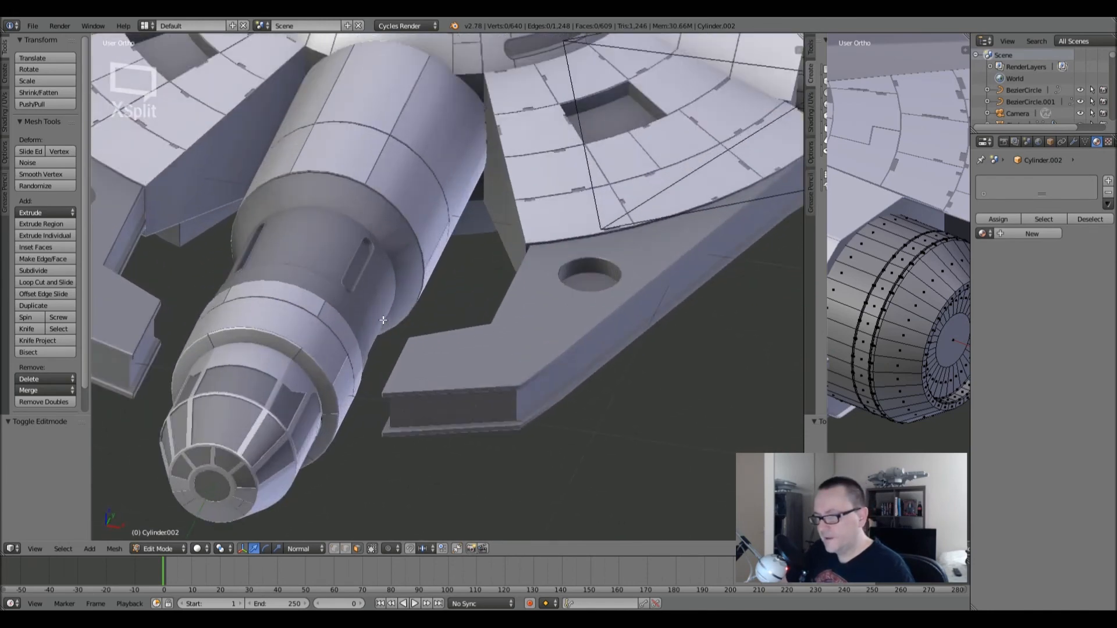
{"action": "key", "text": "Tab"}
- Assign the existing Material to the collar behind the cockpit, the slotted cylinder and the stepped ring at the large cylinder's front
{"action": "right_click", "coordinate": [289, 283]}
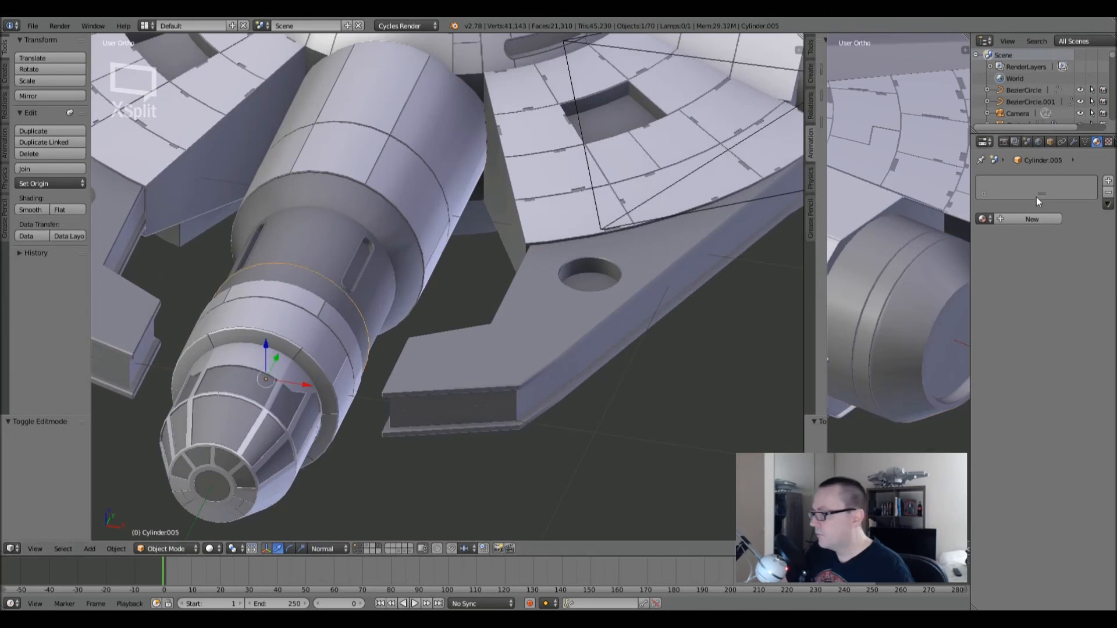
{"action": "left_click", "coordinate": [982, 218]}
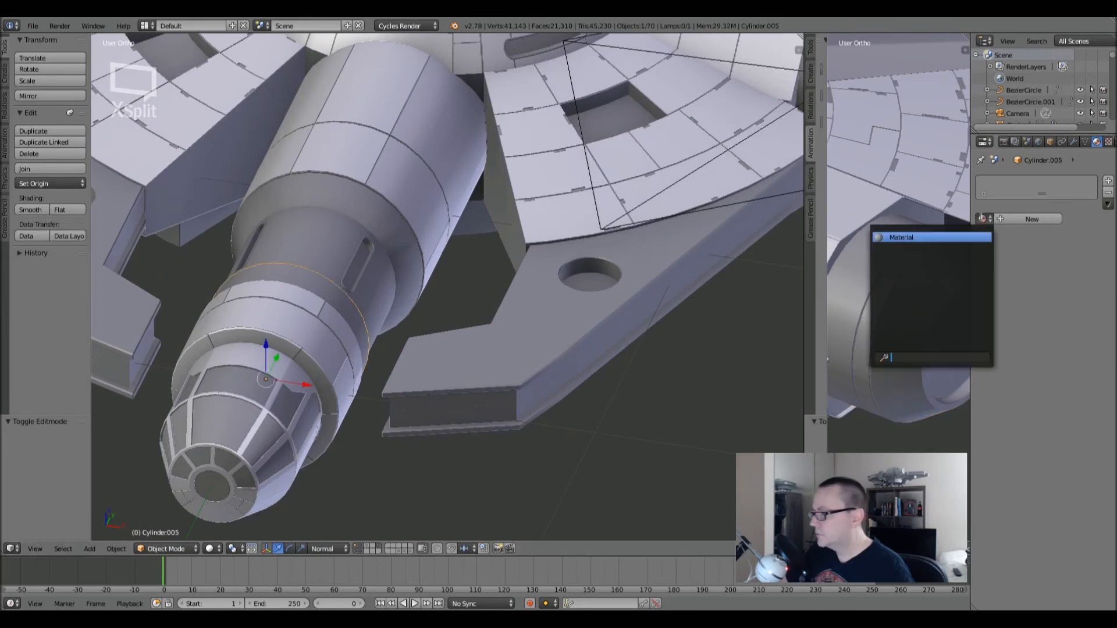
{"action": "right_click", "coordinate": [308, 237]}
{"action": "left_click", "coordinate": [983, 219]}
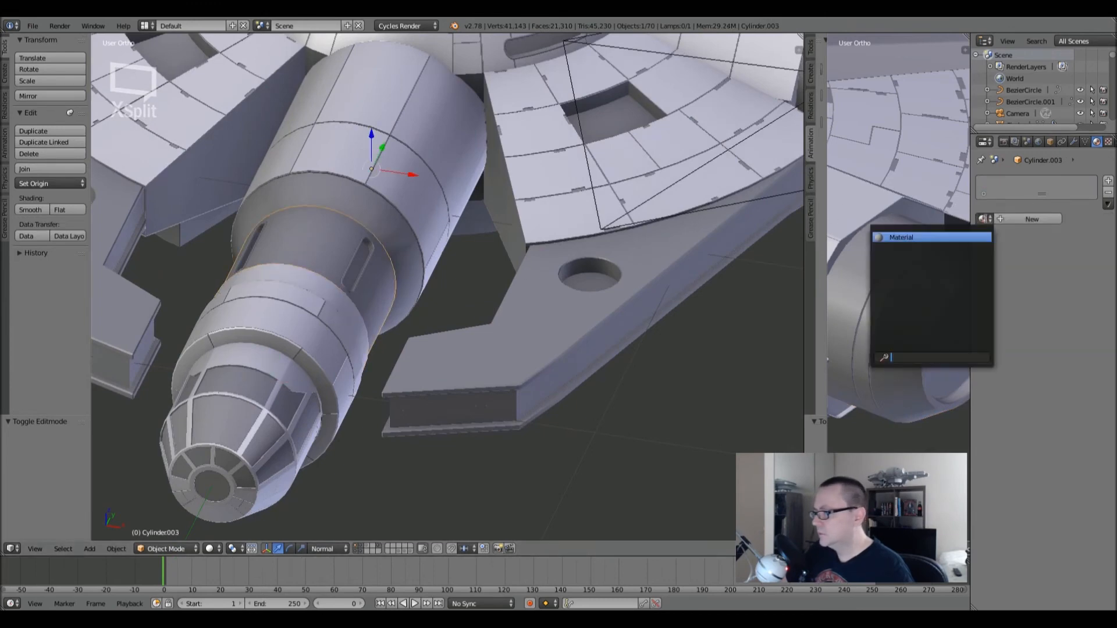
{"action": "left_click", "coordinate": [984, 240]}
{"action": "right_click", "coordinate": [351, 194]}
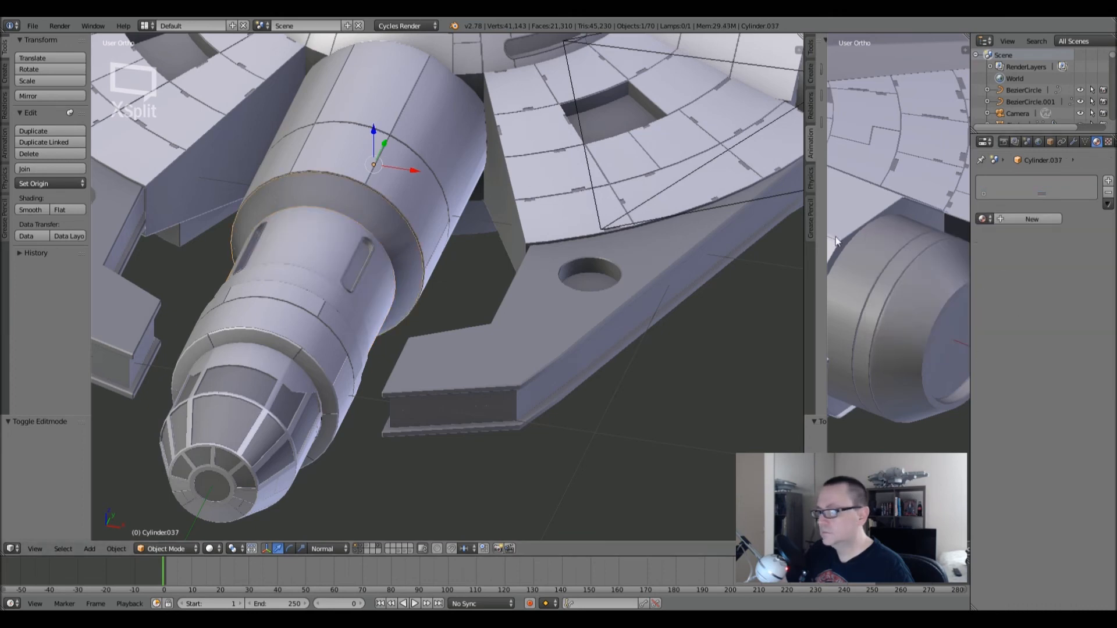
{"action": "left_click", "coordinate": [983, 218]}
{"action": "left_click", "coordinate": [980, 237]}
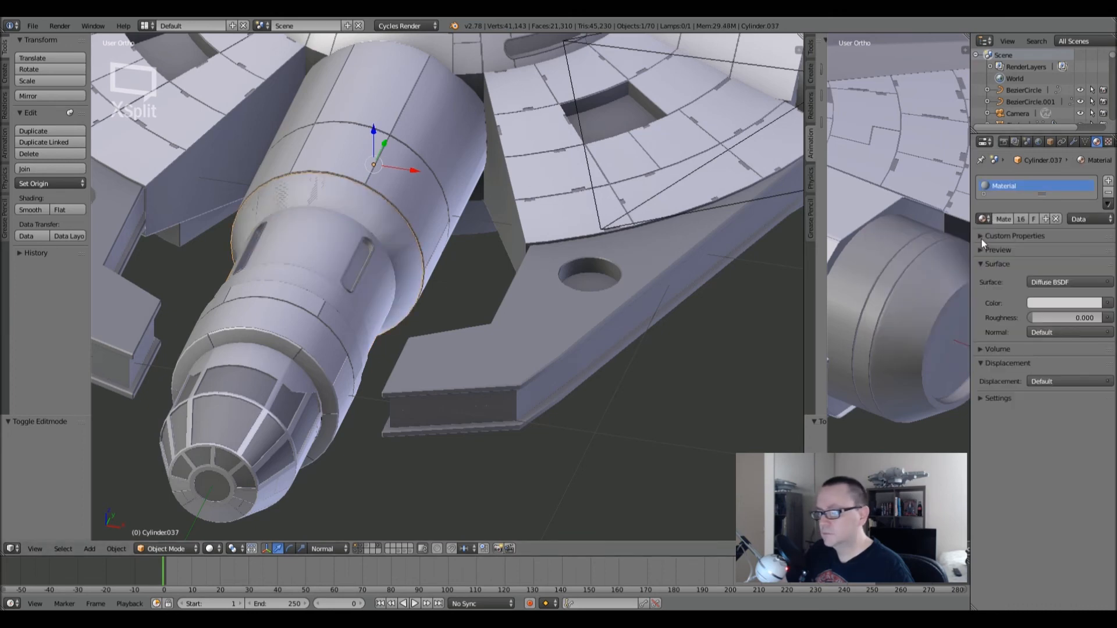
- Delete the duplicate object overlapping the stepped ring at the large cylinder's front
{"action": "right_click", "coordinate": [347, 210]}
{"action": "key", "text": "x"}
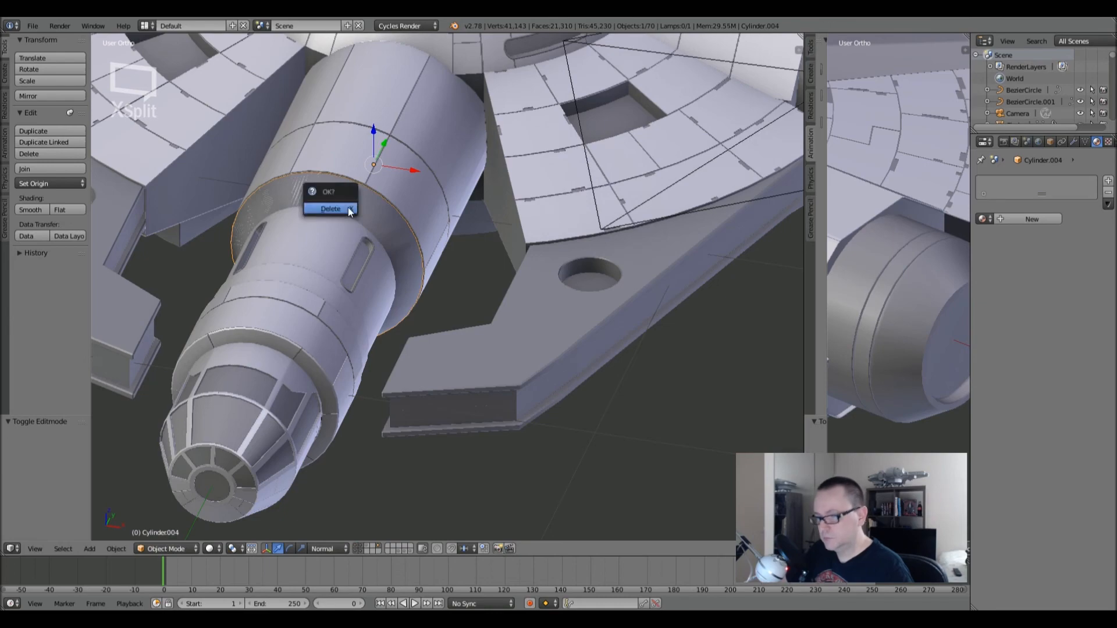
{"action": "left_click", "coordinate": [348, 209]}
{"action": "scroll", "coordinate": [456, 219], "scroll_direction": "down", "scroll_amount": 2}
{"action": "middle_click_drag", "start_coordinate": [586, 261], "coordinate": [634, 257]}
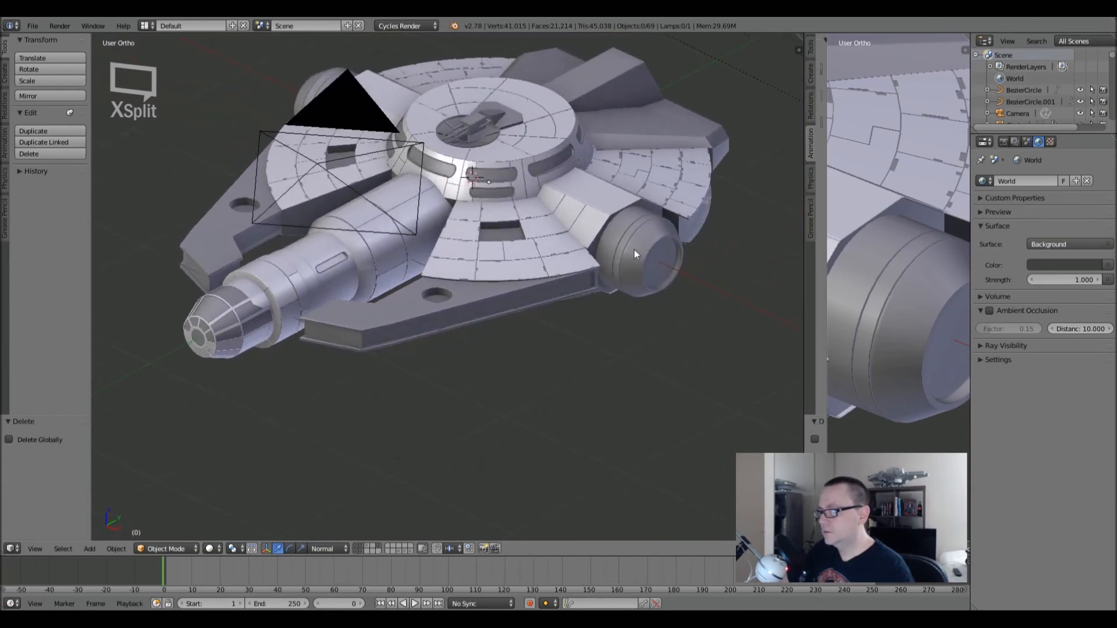
- Try to move the side pod's entire mesh
{"action": "right_click", "coordinate": [632, 225]}
{"action": "key", "text": "Tab"}
{"action": "scroll", "coordinate": [656, 241], "scroll_direction": "up", "scroll_amount": 6}
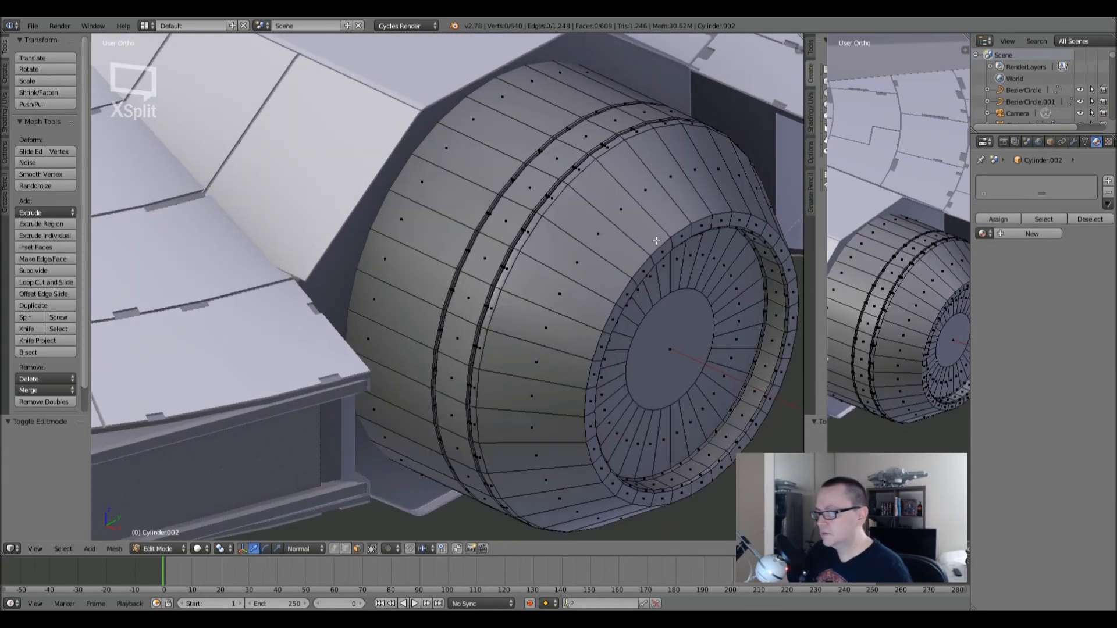
{"action": "scroll", "coordinate": [656, 241], "scroll_direction": "down", "scroll_amount": 3}
{"action": "key", "text": "a"}
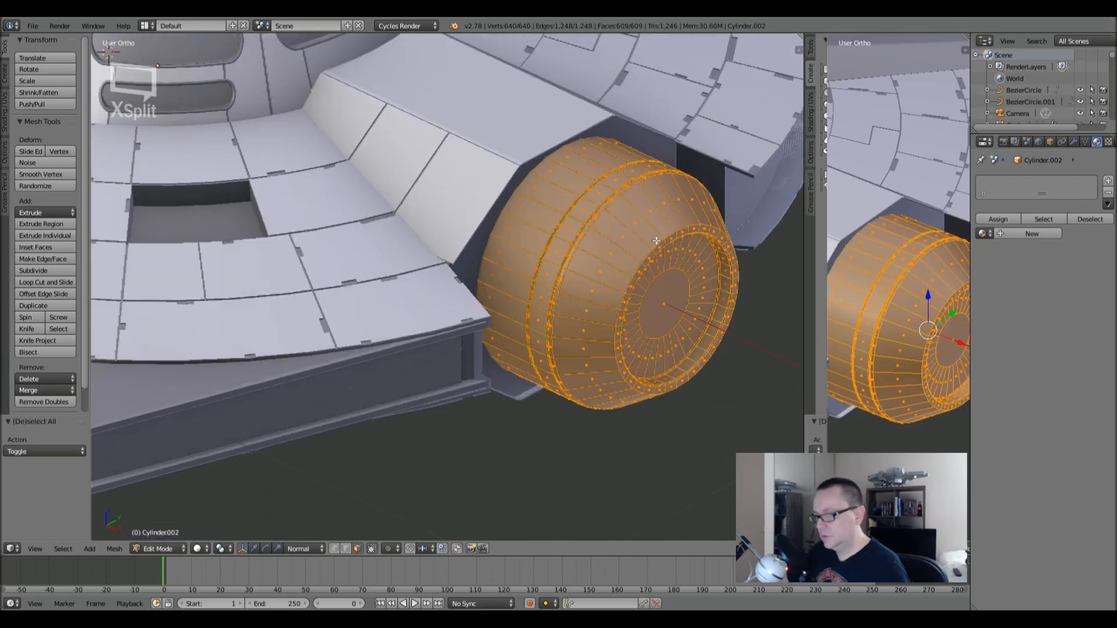
{"action": "key", "text": "g"}
{"action": "right_click", "coordinate": [683, 251]}
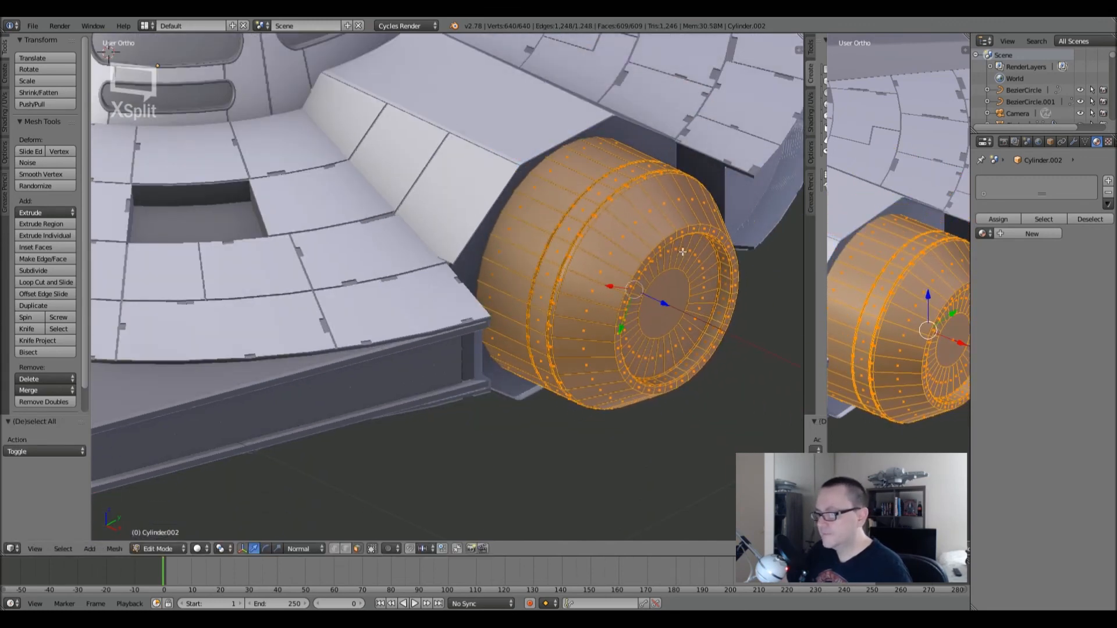
- Reselect the side pod and check its mesh in Edit Mode, ending in Object Mode
{"action": "key", "text": "Tab"}
{"action": "middle_click_drag", "start_coordinate": [601, 189], "coordinate": [599, 233]}
{"action": "right_click", "coordinate": [603, 234]}
{"action": "key", "text": "Tab"}
{"action": "key", "text": "Tab"}
{"action": "right_click", "coordinate": [605, 233]}
{"action": "key", "text": "Tab"}
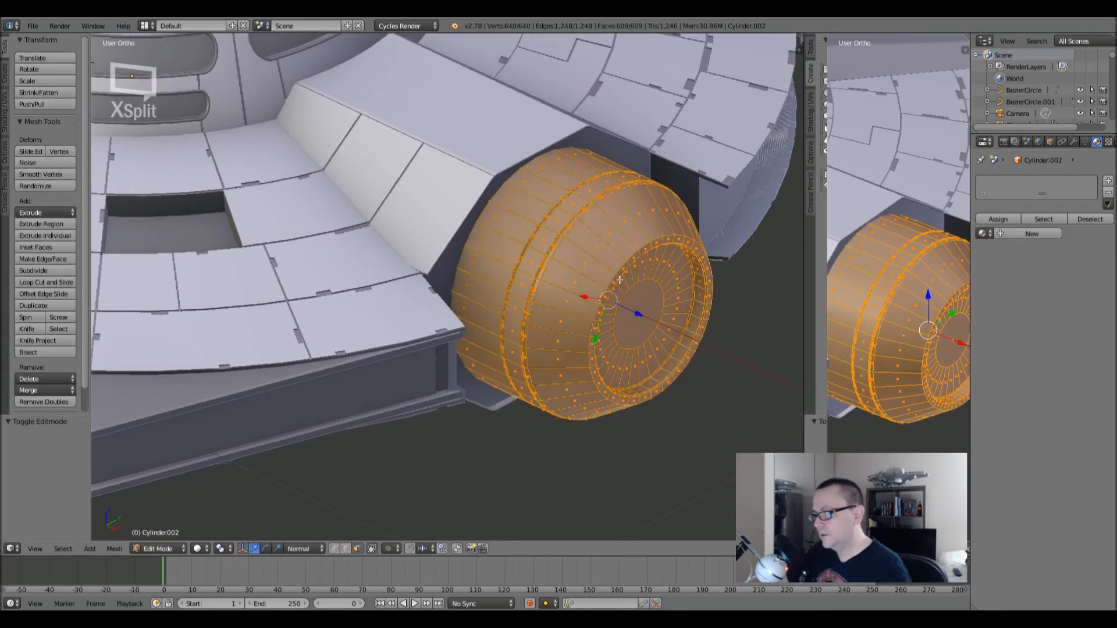
{"action": "key", "text": "Tab"}
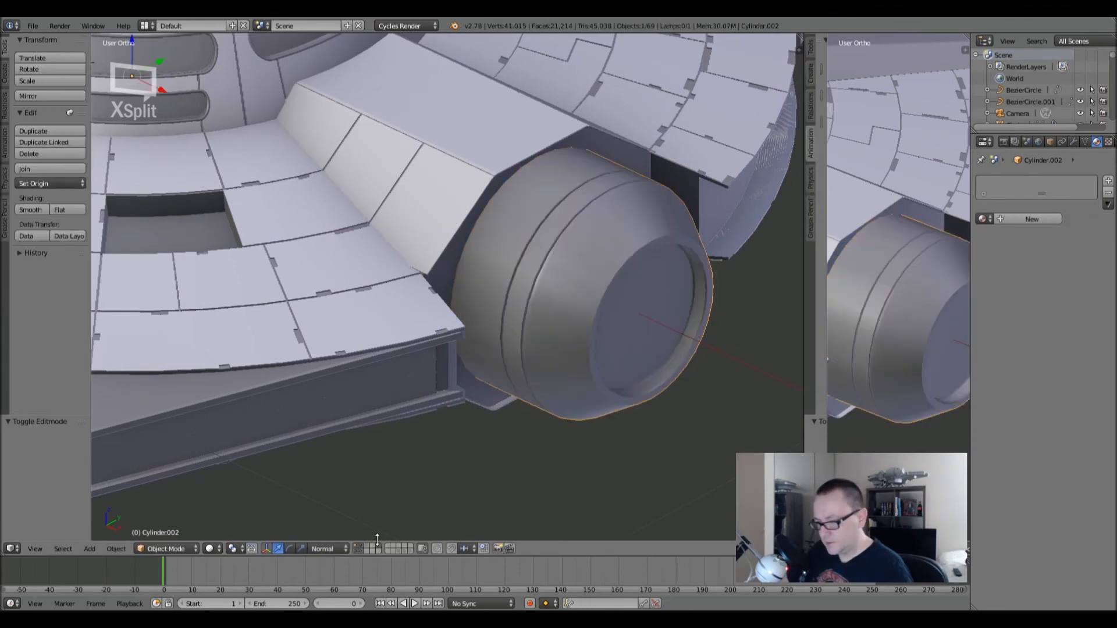
- Move all three nose cylinder objects from their separate layer to layer 1, display layer 1 and select the side pod
{"action": "key", "text": "KP_Divide"}
{"action": "key", "text": "a"}
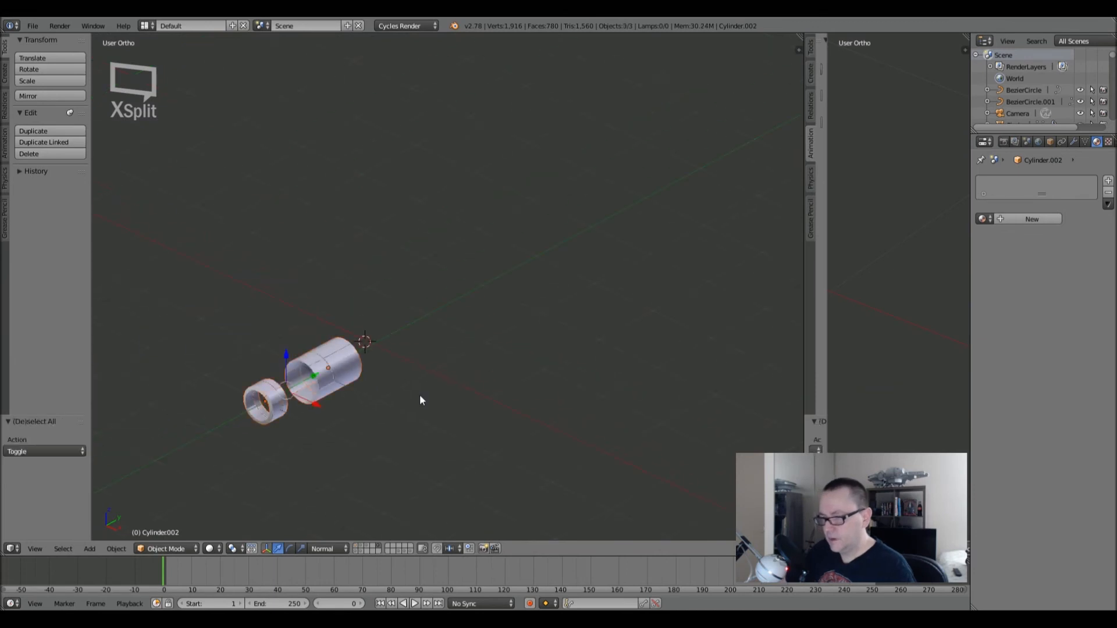
{"action": "key", "text": "m"}
{"action": "key", "text": "1"}
{"action": "key", "text": "1"}
{"action": "key", "text": "a"}
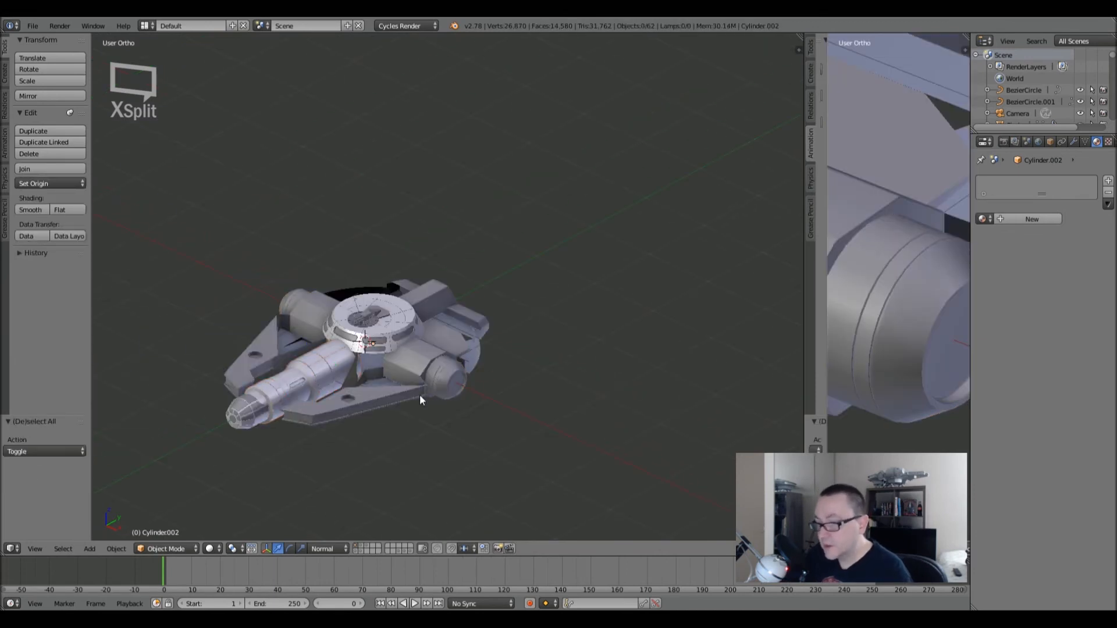
{"action": "right_click", "coordinate": [441, 377]}
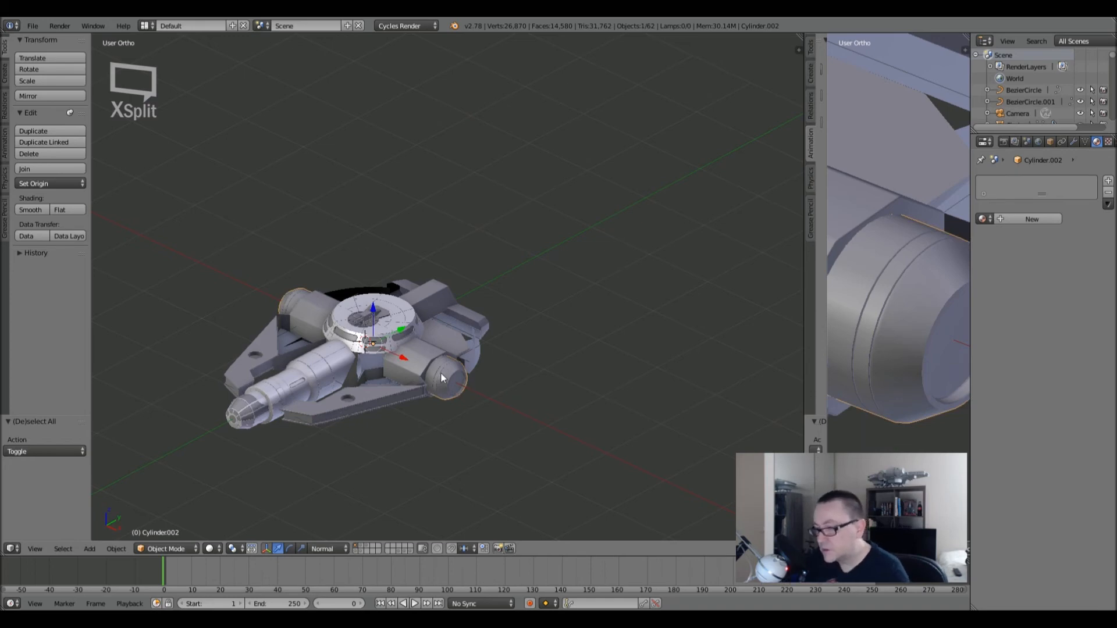
- Duplicate the side pod in place, move the copy to layer 5 and display that layer
{"action": "scroll", "coordinate": [441, 377], "scroll_direction": "up", "scroll_amount": 10}
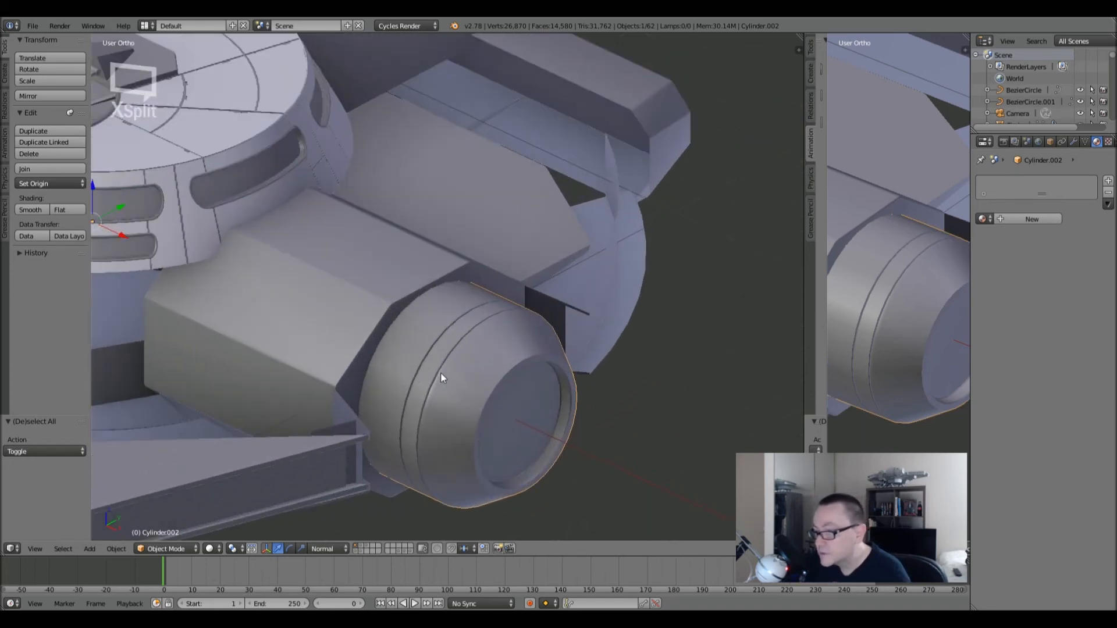
{"action": "left_click", "coordinate": [1073, 141]}
{"action": "scroll", "coordinate": [444, 376], "scroll_direction": "down", "scroll_amount": 10}
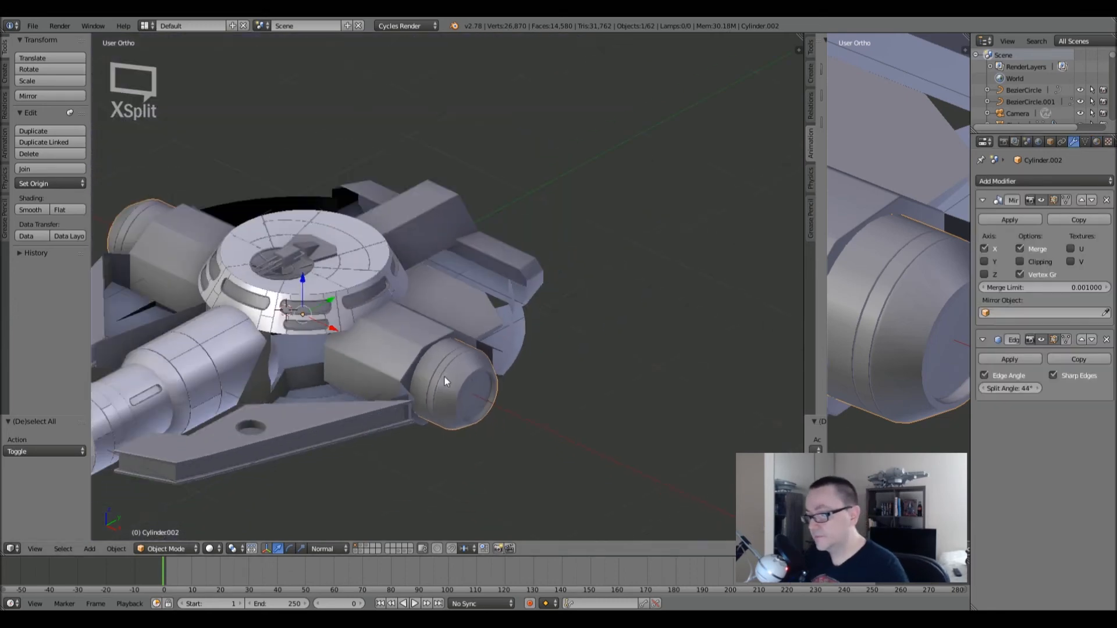
{"action": "key", "text": "Tab"}
{"action": "key", "text": "Tab"}
{"action": "scroll", "coordinate": [452, 402], "scroll_direction": "up", "scroll_amount": 6}
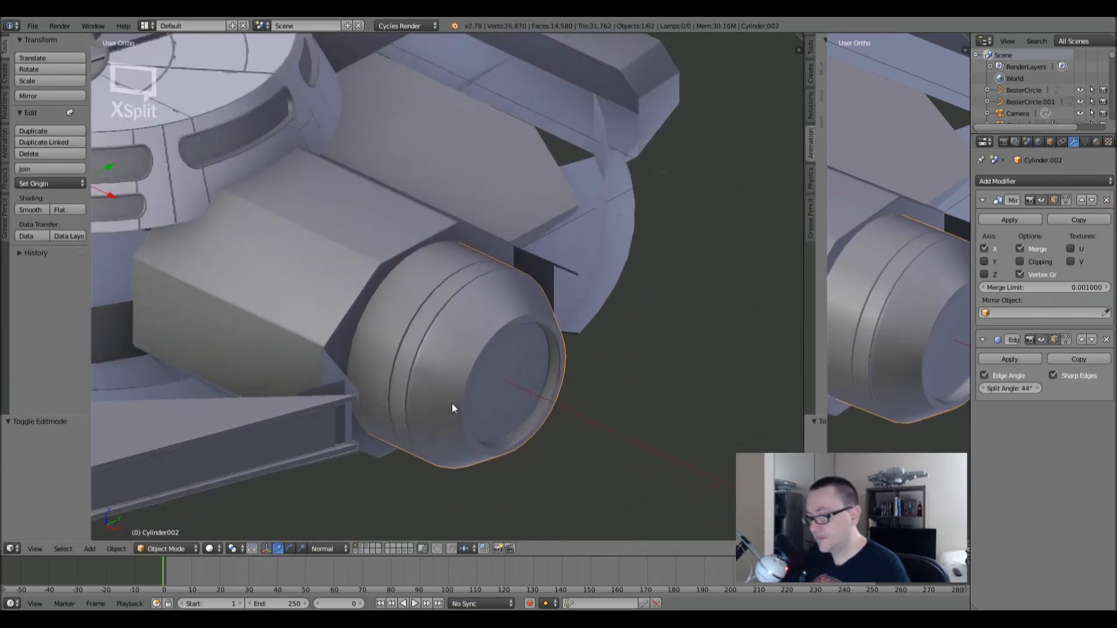
{"action": "middle_click_drag", "start_coordinate": [451, 402], "coordinate": [440, 328]}
{"action": "key", "text": "shift+d"}
{"action": "right_click", "coordinate": [430, 264]}
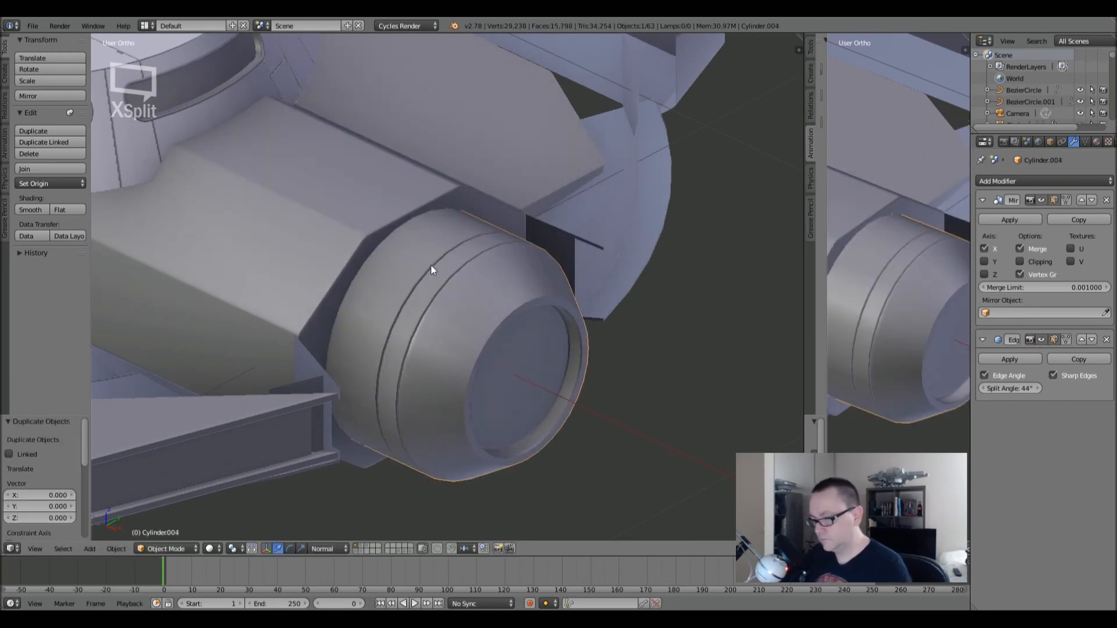
{"action": "key", "text": "m"}
{"action": "key", "text": "5"}
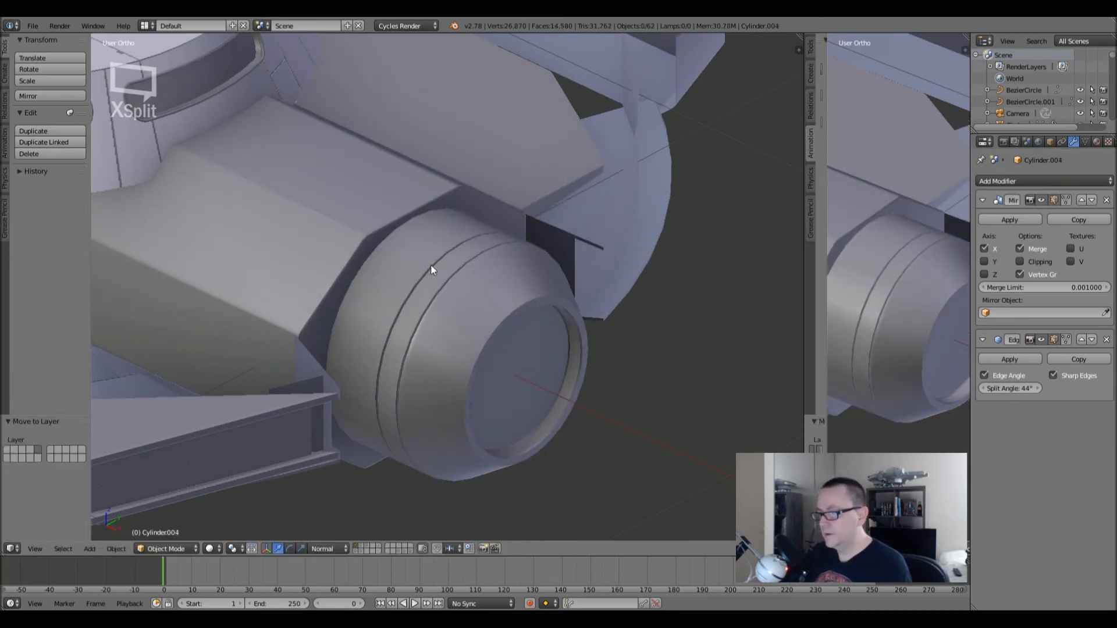
{"action": "key", "text": "5"}
- Delete the faces of the pod copy's recessed end disc together with the recess's side wall and narrow edge rings
{"action": "key", "text": "Tab"}
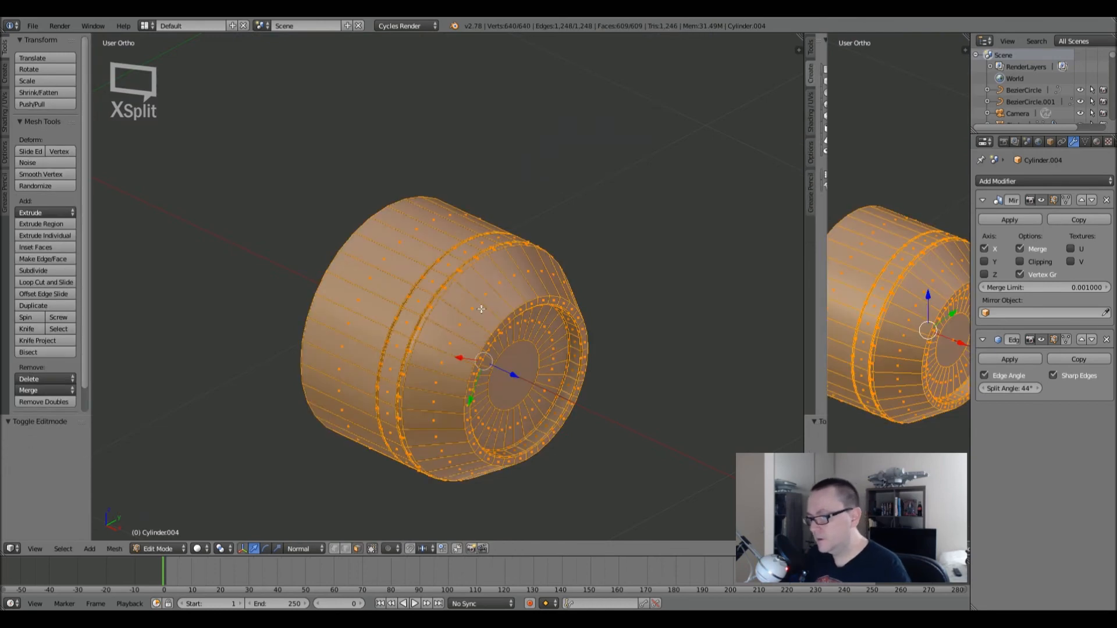
{"action": "middle_click_drag", "start_coordinate": [526, 376], "coordinate": [464, 310]}
{"action": "scroll", "coordinate": [464, 310], "scroll_direction": "up", "scroll_amount": 3}
{"action": "key", "text": "a"}
{"action": "key", "text": "l"}
{"action": "middle_click_drag", "start_coordinate": [495, 265], "coordinate": [491, 220]}
{"action": "scroll", "coordinate": [487, 245], "scroll_direction": "up", "scroll_amount": 4}
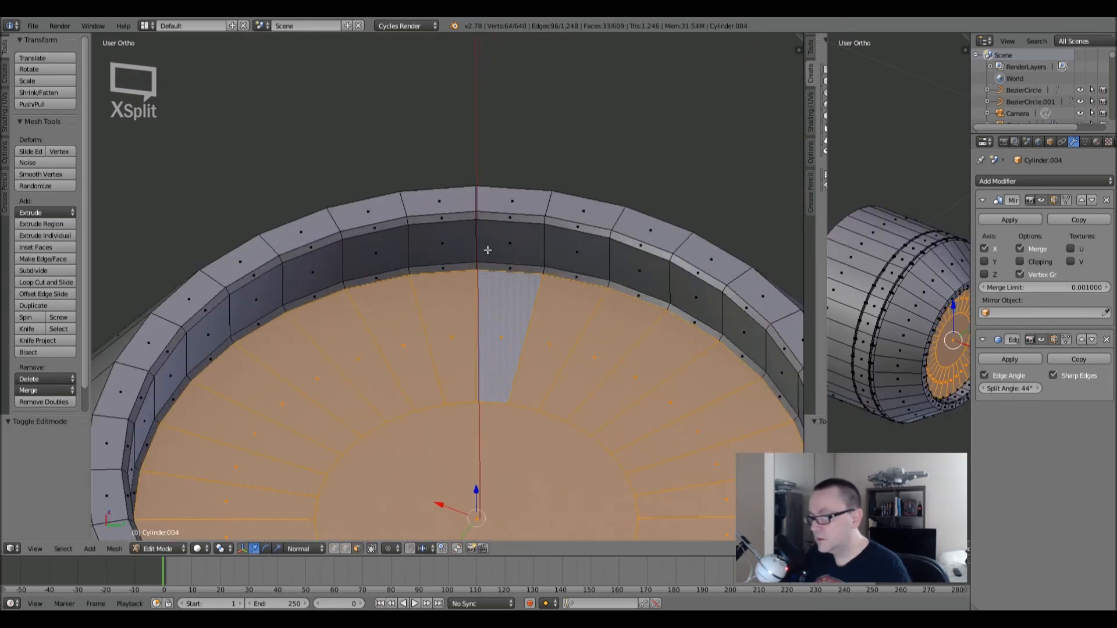
{"action": "key", "text": "l"}
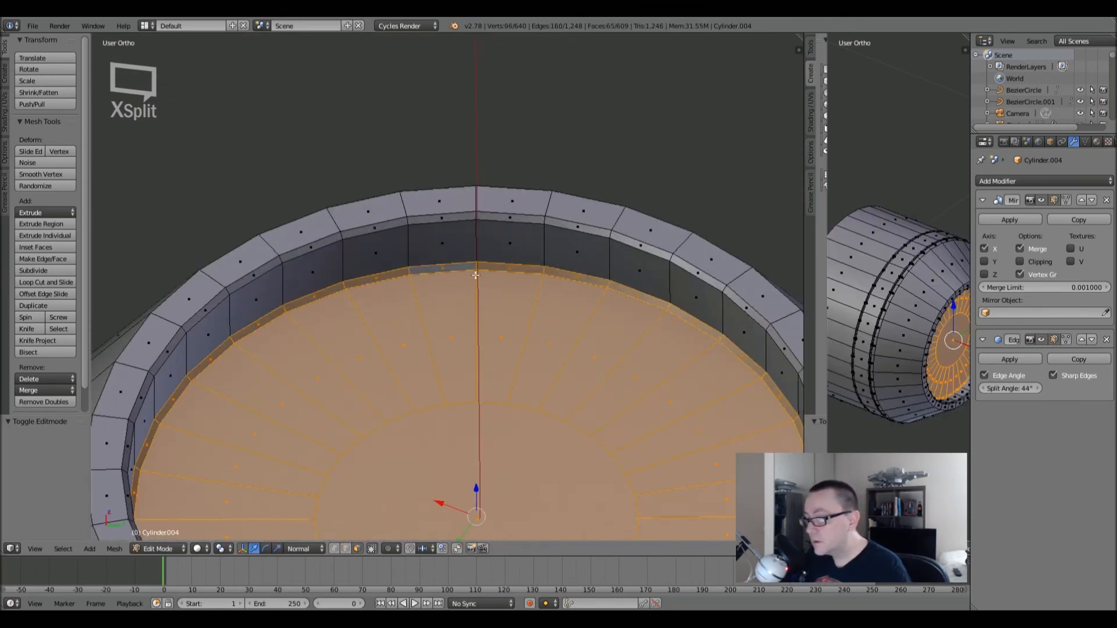
{"action": "scroll", "coordinate": [475, 276], "scroll_direction": "down", "scroll_amount": 3}
{"action": "middle_click_drag", "start_coordinate": [475, 275], "coordinate": [528, 277]}
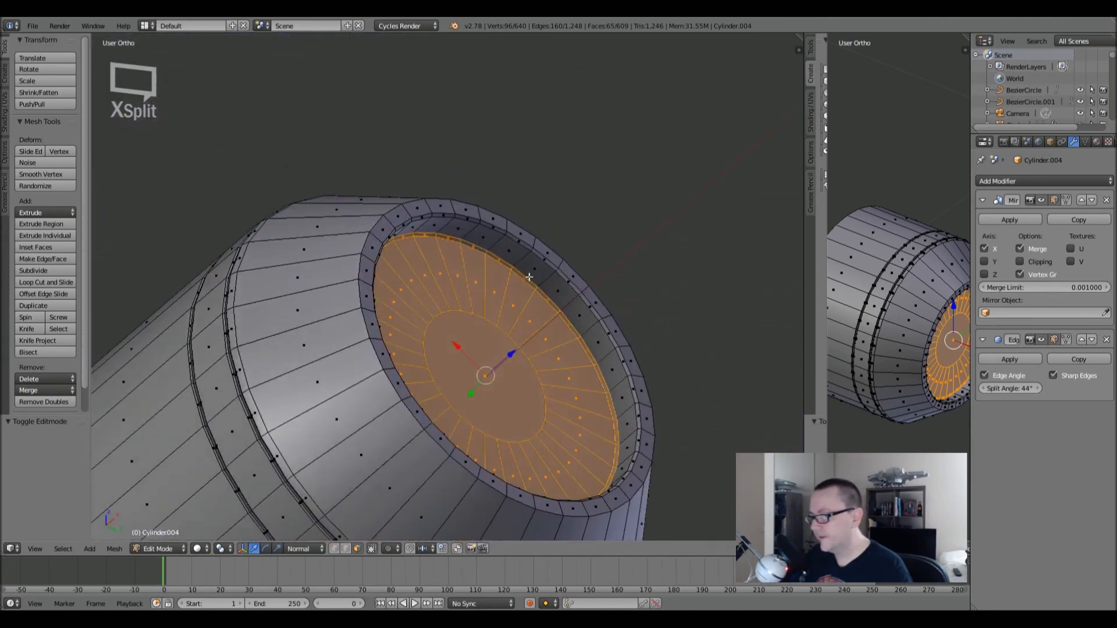
{"action": "scroll", "coordinate": [526, 274], "scroll_direction": "up", "scroll_amount": 5}
{"action": "left_click", "coordinate": [513, 266], "text": "alt+shift"}
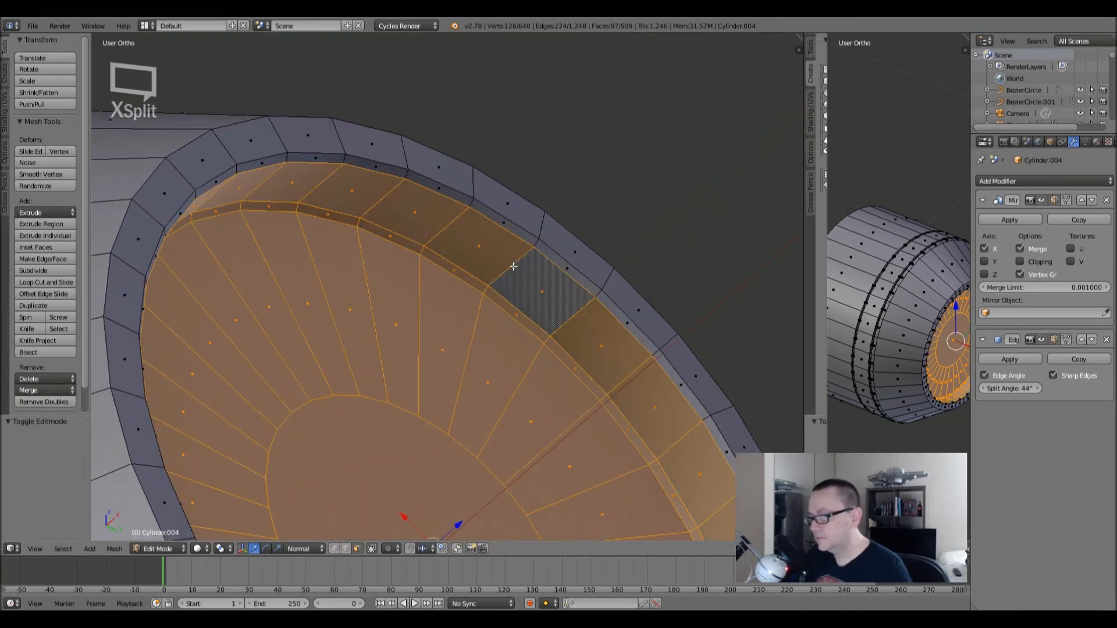
{"action": "left_click", "coordinate": [533, 242], "text": "alt+shift"}
{"action": "scroll", "coordinate": [534, 242], "scroll_direction": "down", "scroll_amount": 5}
{"action": "middle_click_drag", "start_coordinate": [534, 243], "coordinate": [501, 244]}
{"action": "scroll", "coordinate": [498, 221], "scroll_direction": "up", "scroll_amount": 4}
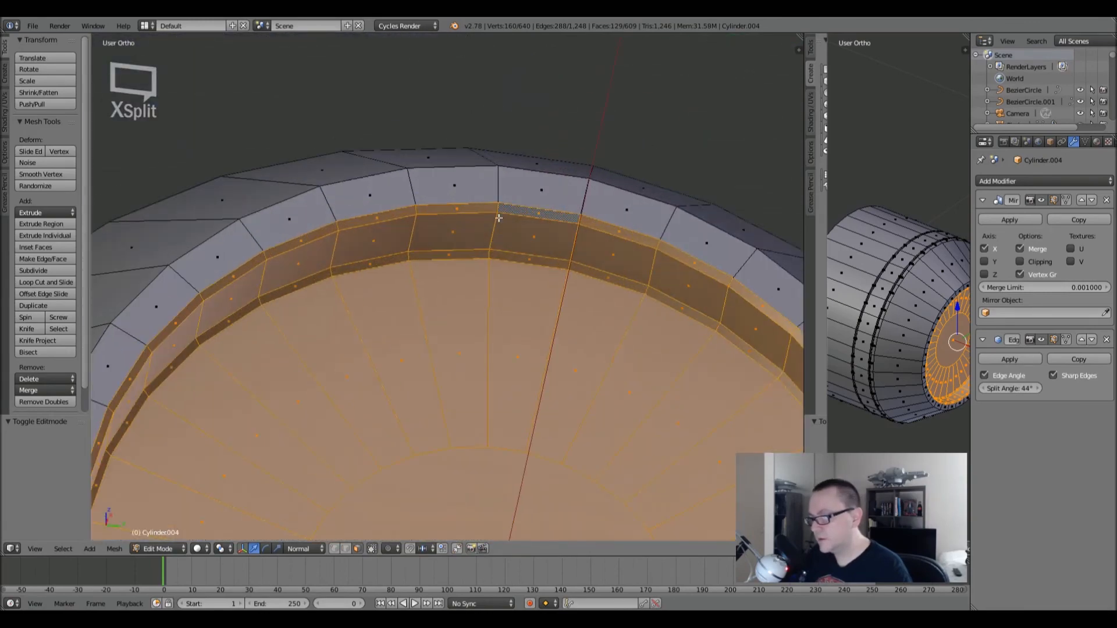
{"action": "right_click", "coordinate": [499, 209], "text": "alt+shift"}
{"action": "scroll", "coordinate": [500, 206], "scroll_direction": "down", "scroll_amount": 3}
{"action": "middle_click_drag", "start_coordinate": [499, 221], "coordinate": [561, 242]}
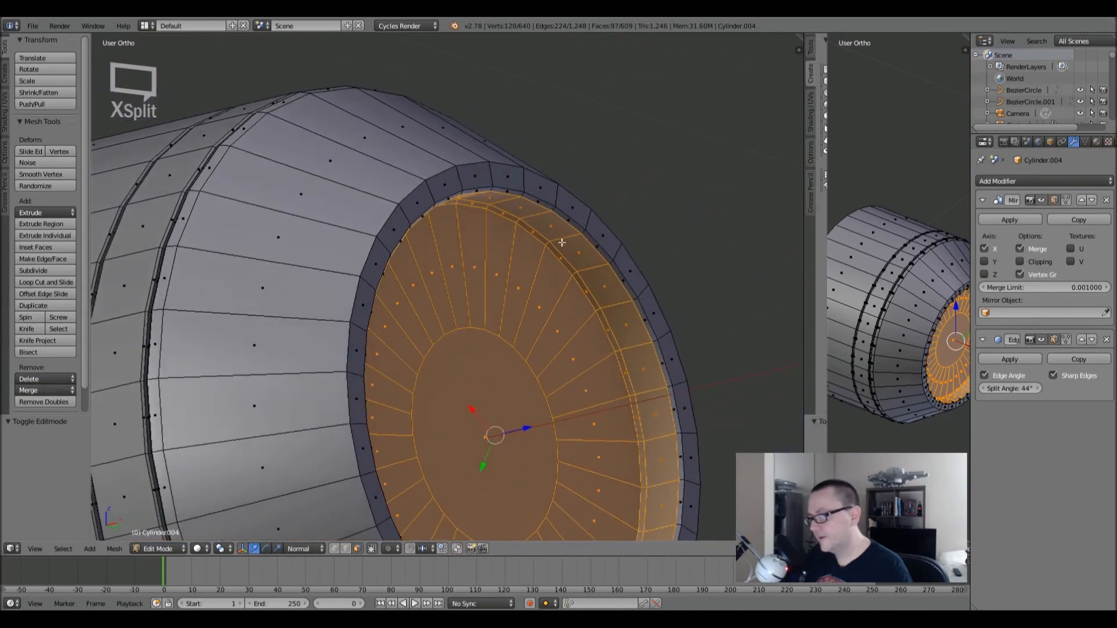
{"action": "right_click", "coordinate": [522, 194], "text": "alt+shift"}
{"action": "scroll", "coordinate": [521, 198], "scroll_direction": "down", "scroll_amount": 3}
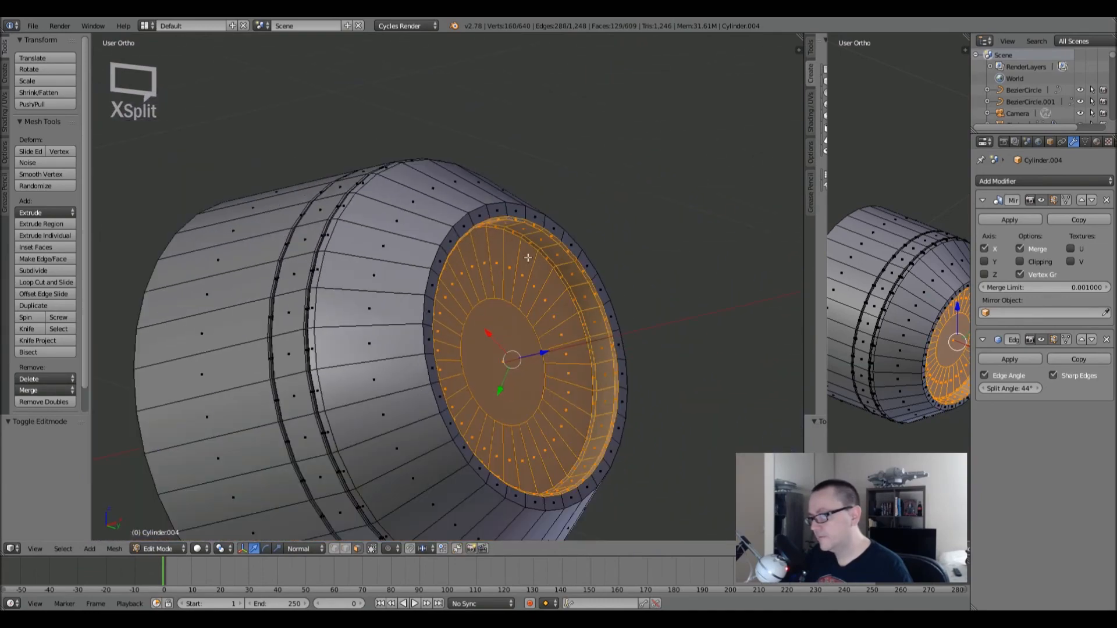
{"action": "key", "text": "x"}
{"action": "left_click", "coordinate": [530, 271]}
- Select the pod copy's outer bands and front rim, invert the selection, delete the groove faces and return to Object Mode
{"action": "middle_click_drag", "start_coordinate": [529, 262], "coordinate": [649, 337]}
{"action": "scroll", "coordinate": [649, 337], "scroll_direction": "up", "scroll_amount": 5}
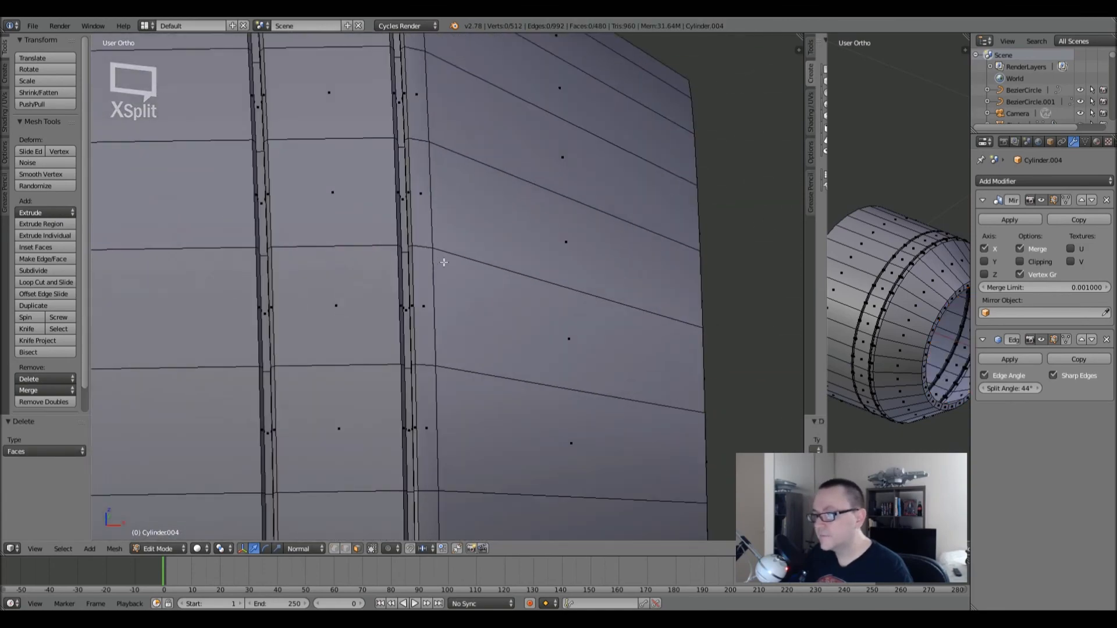
{"action": "scroll", "coordinate": [467, 231], "scroll_direction": "down", "scroll_amount": 2}
{"action": "right_click", "coordinate": [487, 258], "text": "alt"}
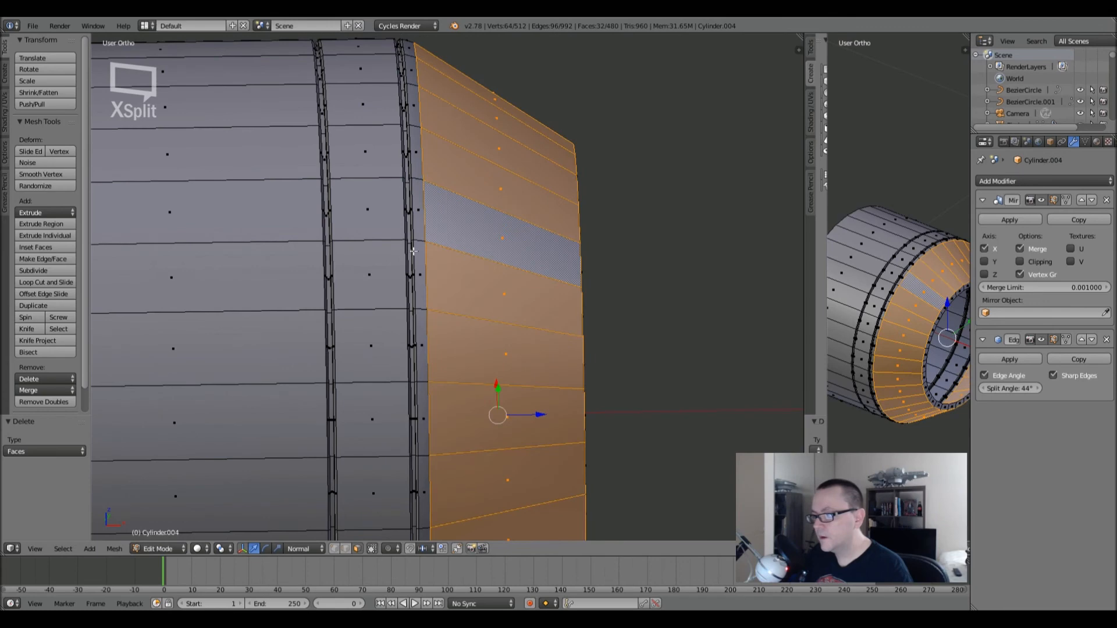
{"action": "right_click", "coordinate": [420, 235], "text": "alt+shift"}
{"action": "right_click", "coordinate": [392, 234], "text": "alt+shift"}
{"action": "right_click", "coordinate": [282, 245], "text": "alt+shift"}
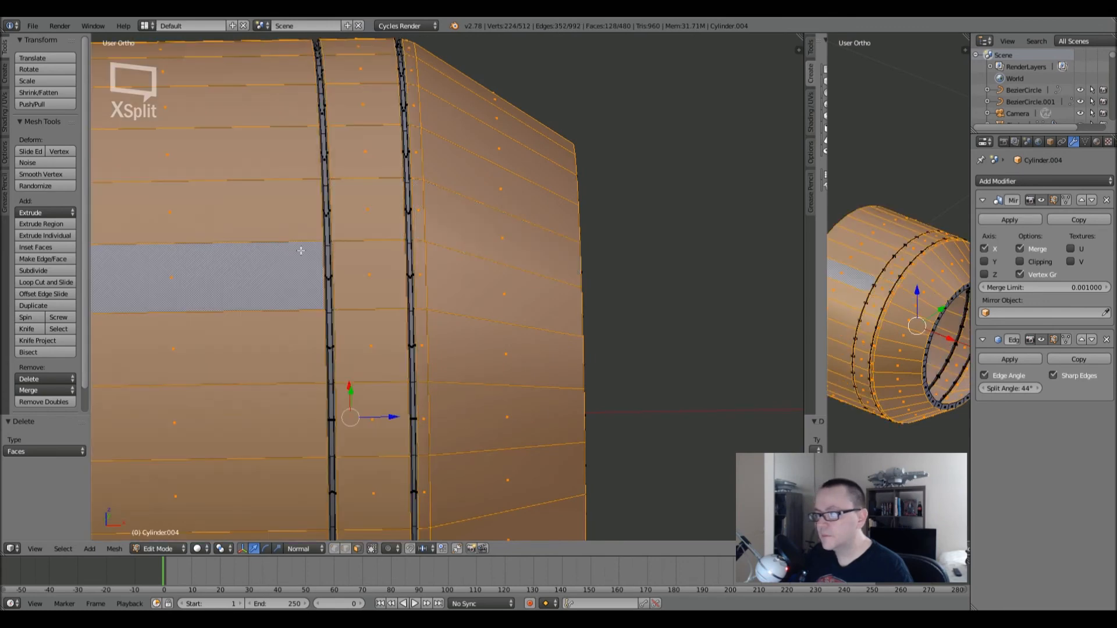
{"action": "scroll", "coordinate": [355, 266], "scroll_direction": "down", "scroll_amount": 3}
{"action": "middle_click_drag", "start_coordinate": [353, 266], "coordinate": [270, 231]}
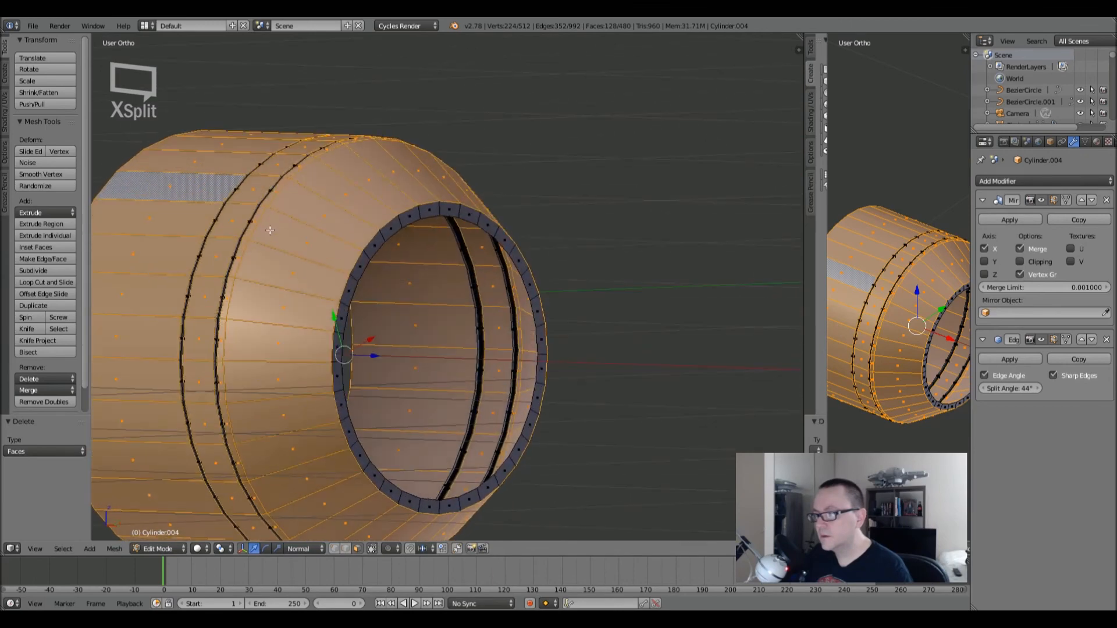
{"action": "right_click", "coordinate": [398, 219], "text": "alt+shift"}
{"action": "middle_click_drag", "start_coordinate": [397, 219], "coordinate": [318, 232]}
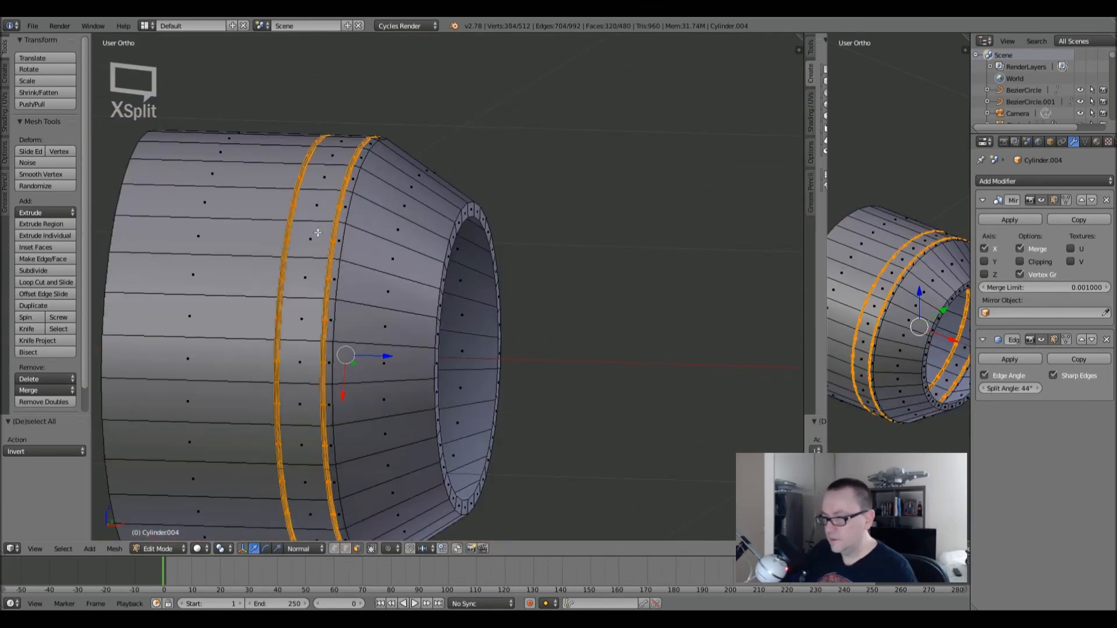
{"action": "key", "text": "x"}
{"action": "left_click", "coordinate": [317, 232]}
{"action": "key", "text": "Tab"}
{"action": "scroll", "coordinate": [317, 233], "scroll_direction": "down", "scroll_amount": 4}
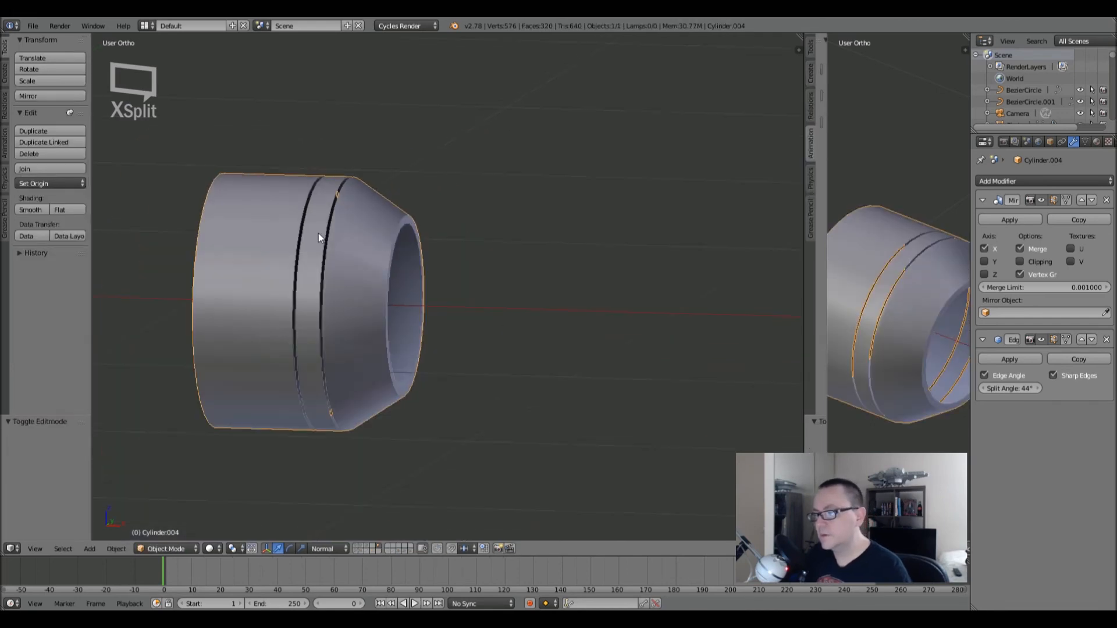
- Reselect the pod copy and enter Edit Mode with none of its mesh selected
{"action": "key", "text": "a"}
{"action": "middle_click_drag", "start_coordinate": [348, 250], "coordinate": [541, 248]}
{"action": "right_click", "coordinate": [326, 337]}
{"action": "middle_click_drag", "start_coordinate": [352, 370], "coordinate": [344, 343], "text": "shift"}
{"action": "key", "text": "Tab"}
{"action": "right_click", "coordinate": [366, 308]}
{"action": "key", "text": "a"}
{"action": "scroll", "coordinate": [344, 344], "scroll_direction": "up", "scroll_amount": 5}
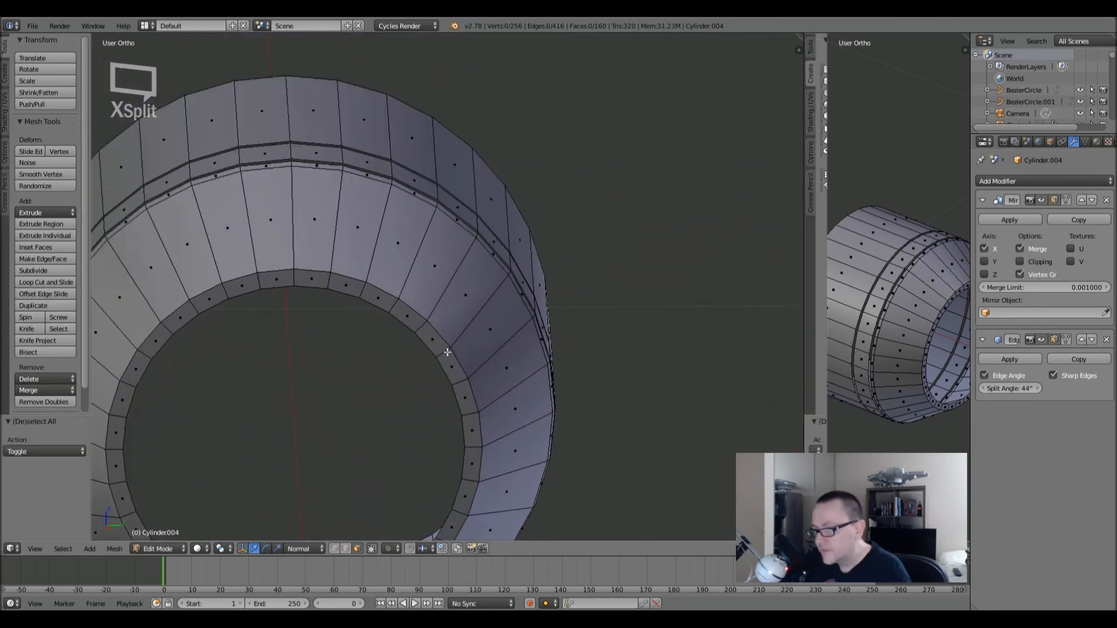
{"action": "middle_click_drag", "start_coordinate": [447, 352], "coordinate": [508, 226], "text": "shift"}
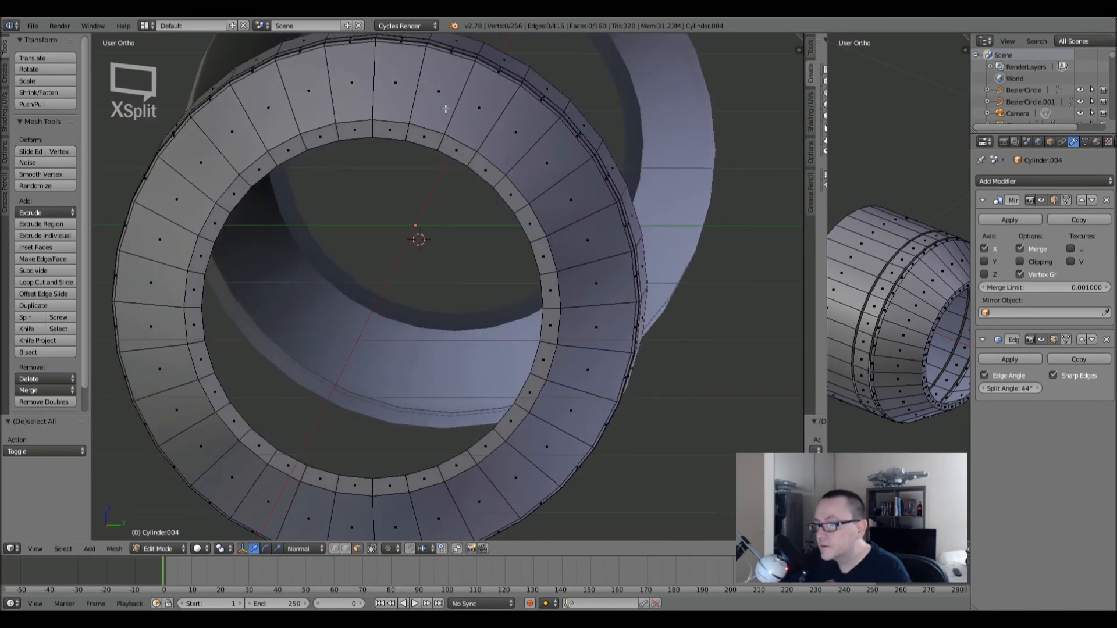
{"action": "key", "text": "ctrl+r"}
{"action": "left_click", "coordinate": [444, 139]}
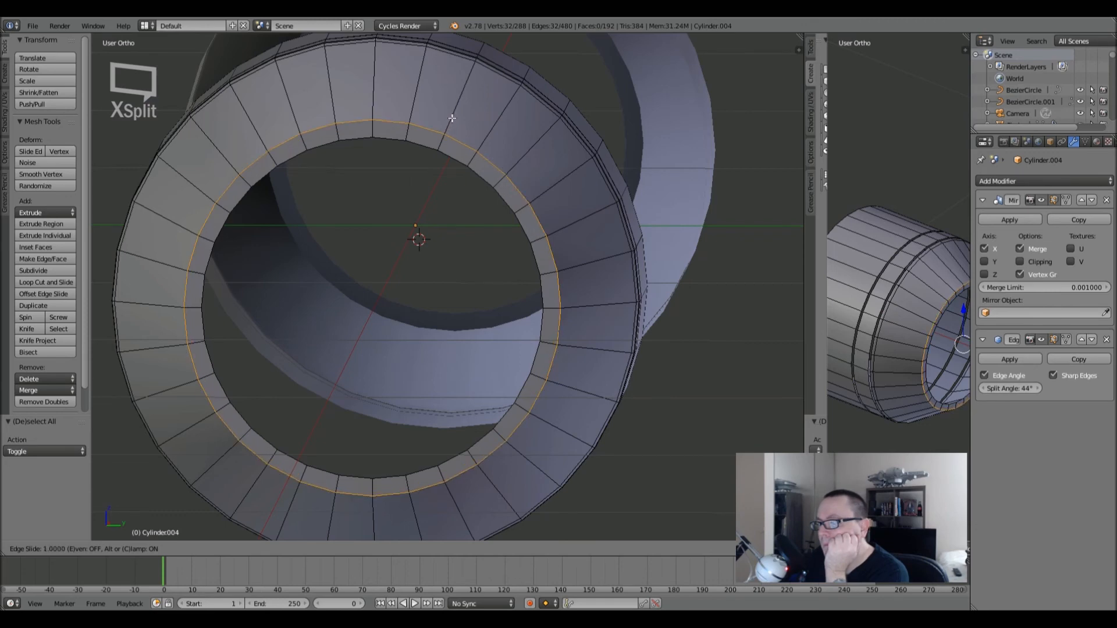
{"action": "left_click", "coordinate": [449, 122]}
{"action": "key", "text": "3"}
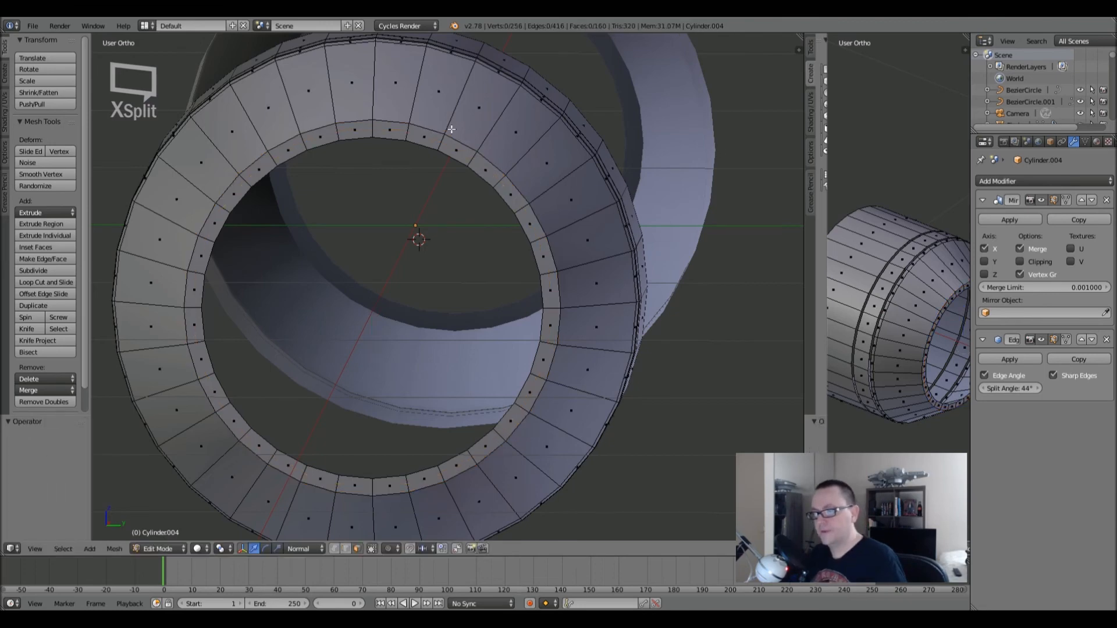
- Add one loop cut to the pod copy's front rim, sliding it almost onto the rim's outer edge
{"action": "scroll", "coordinate": [418, 125], "scroll_direction": "up", "scroll_amount": 5}
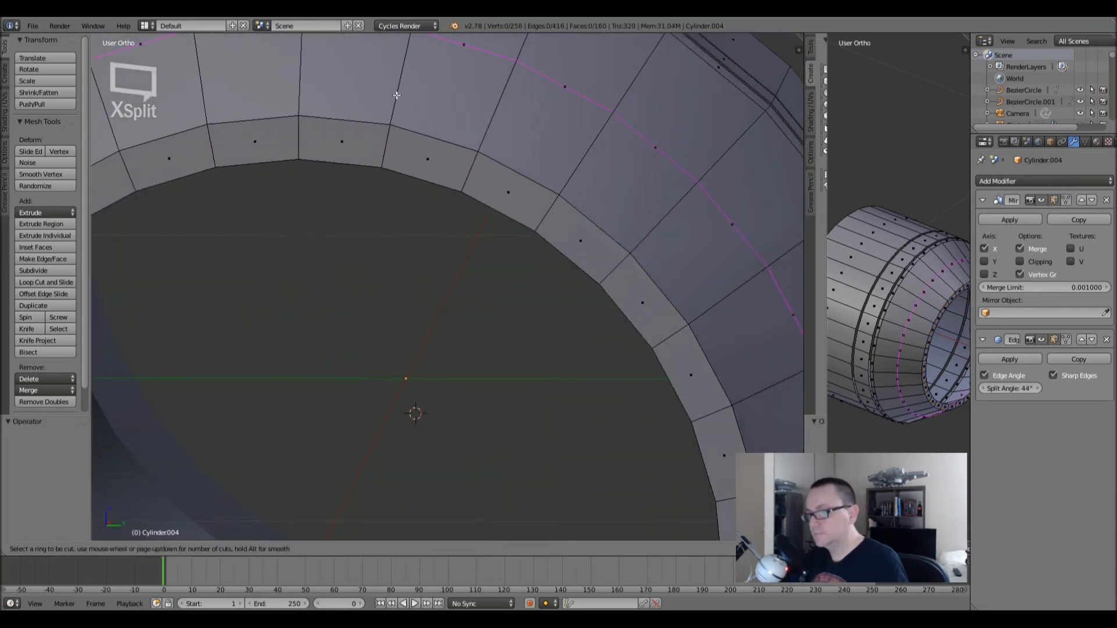
{"action": "key", "text": "ctrl+r"}
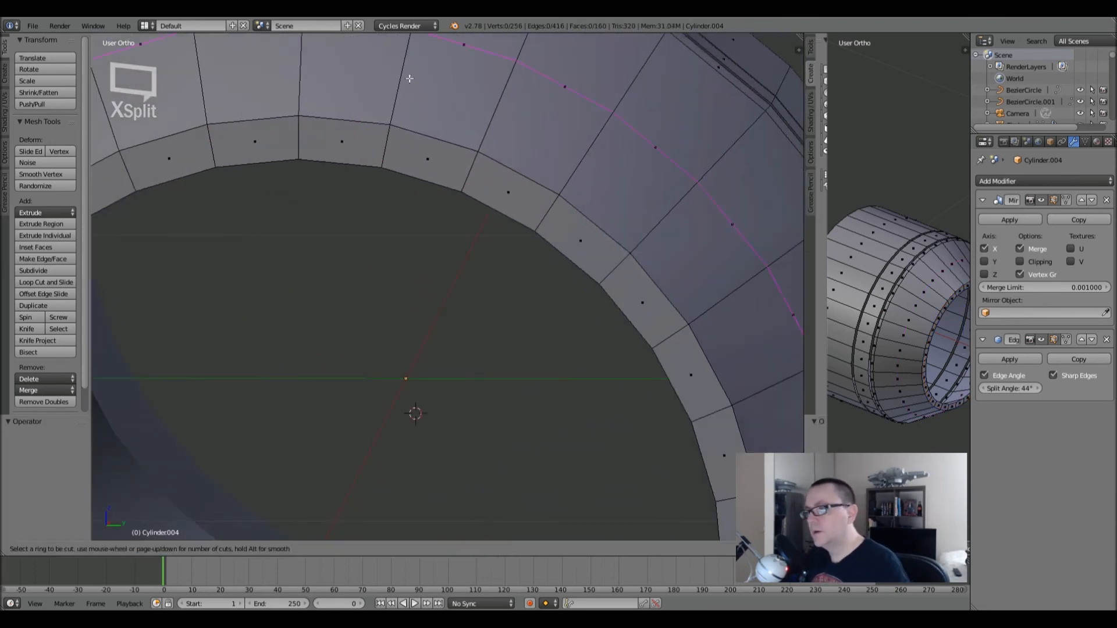
{"action": "left_click", "coordinate": [391, 159]}
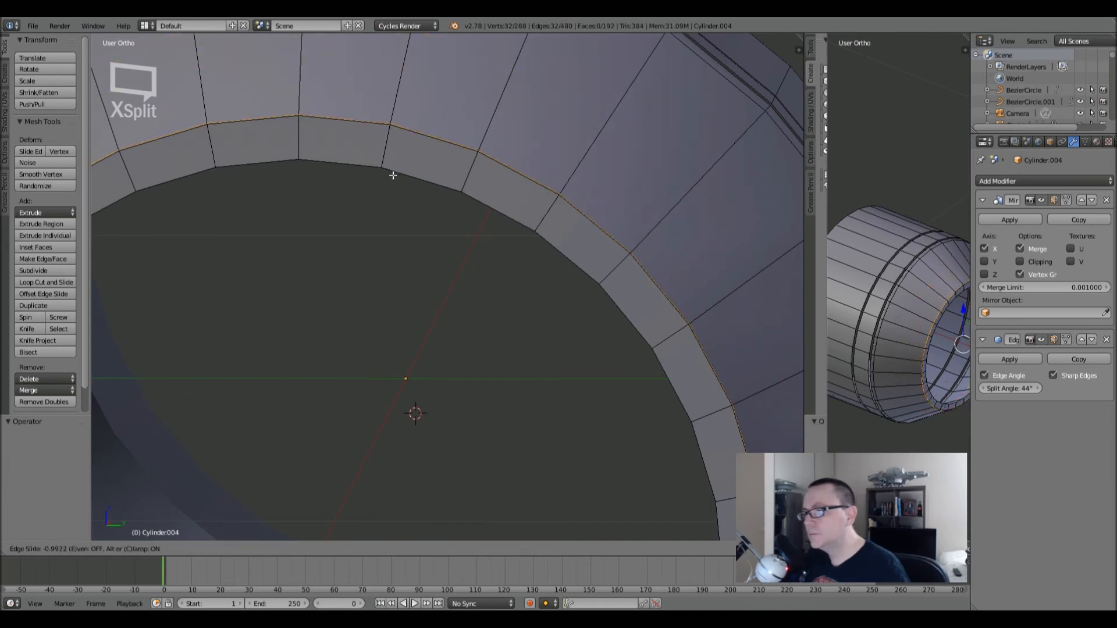
{"action": "left_click", "coordinate": [394, 174]}
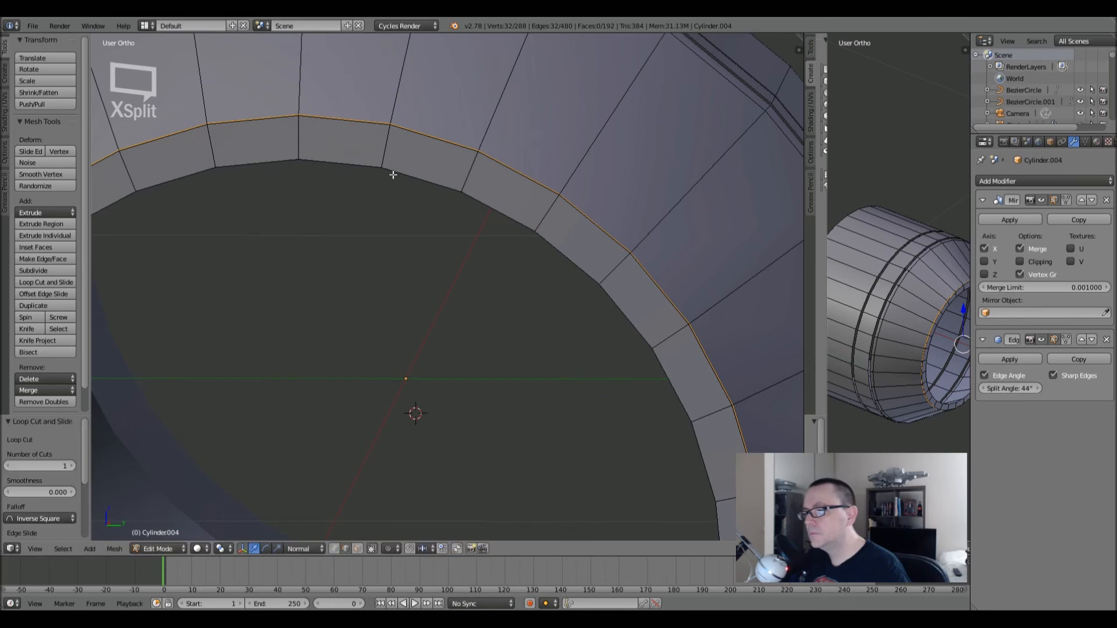
{"action": "scroll", "coordinate": [582, 233], "scroll_direction": "down", "scroll_amount": 4}
{"action": "middle_click_drag", "start_coordinate": [615, 288], "coordinate": [515, 294]}
{"action": "scroll", "coordinate": [515, 293], "scroll_direction": "up", "scroll_amount": 5}
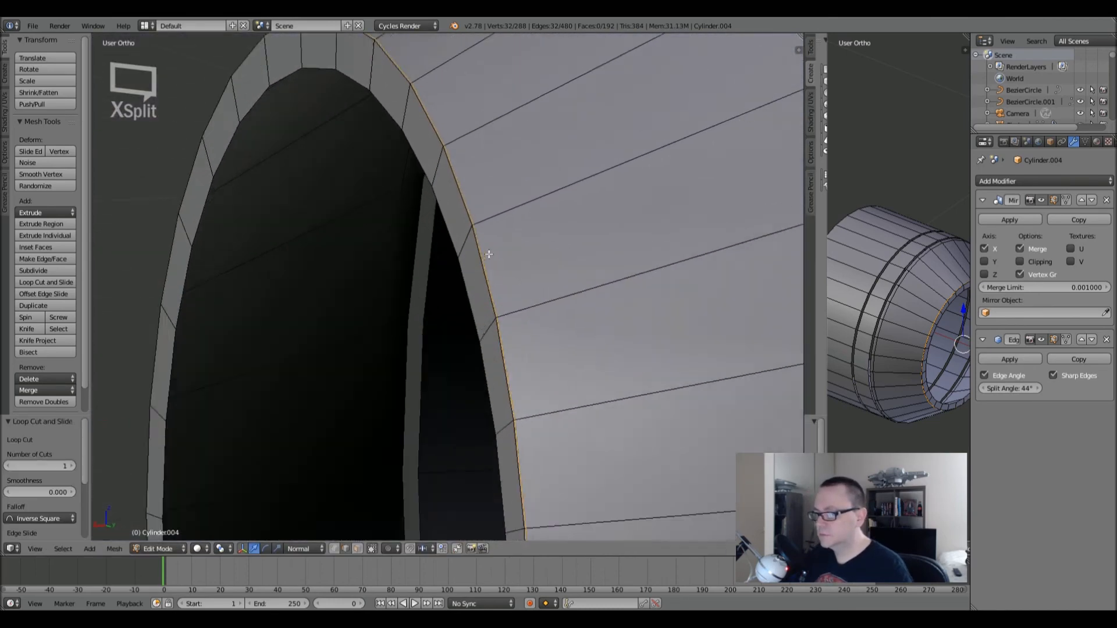
- Delete the very thin ring of faces along the outer edge of the front rim in face select mode
{"action": "left_click", "coordinate": [357, 548]}
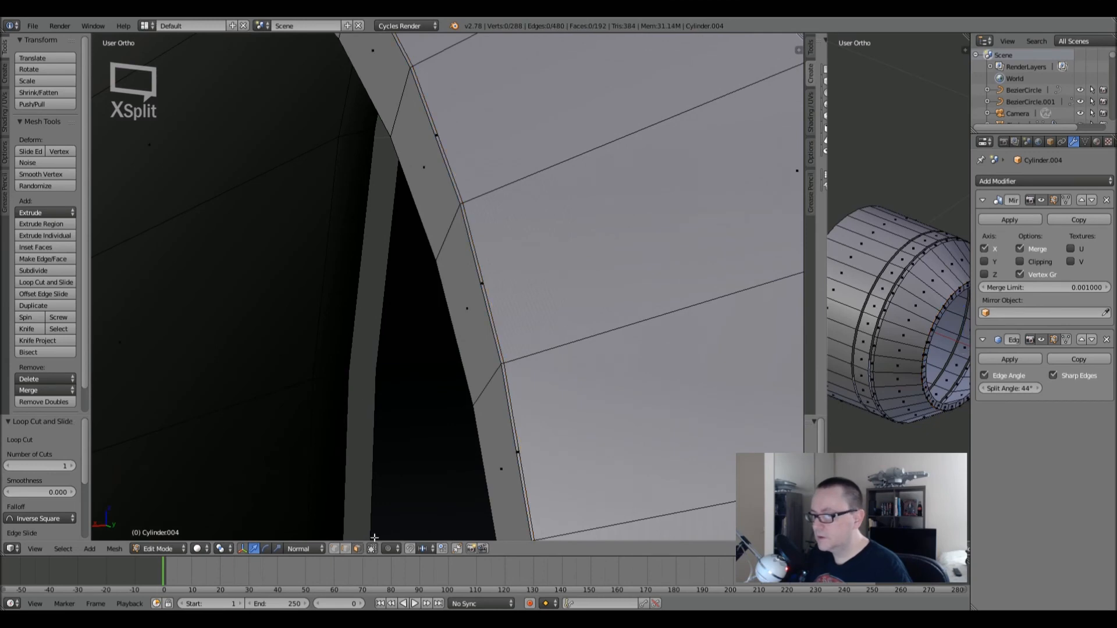
{"action": "right_click", "coordinate": [460, 205], "text": "alt"}
{"action": "right_click", "coordinate": [462, 203], "text": "alt"}
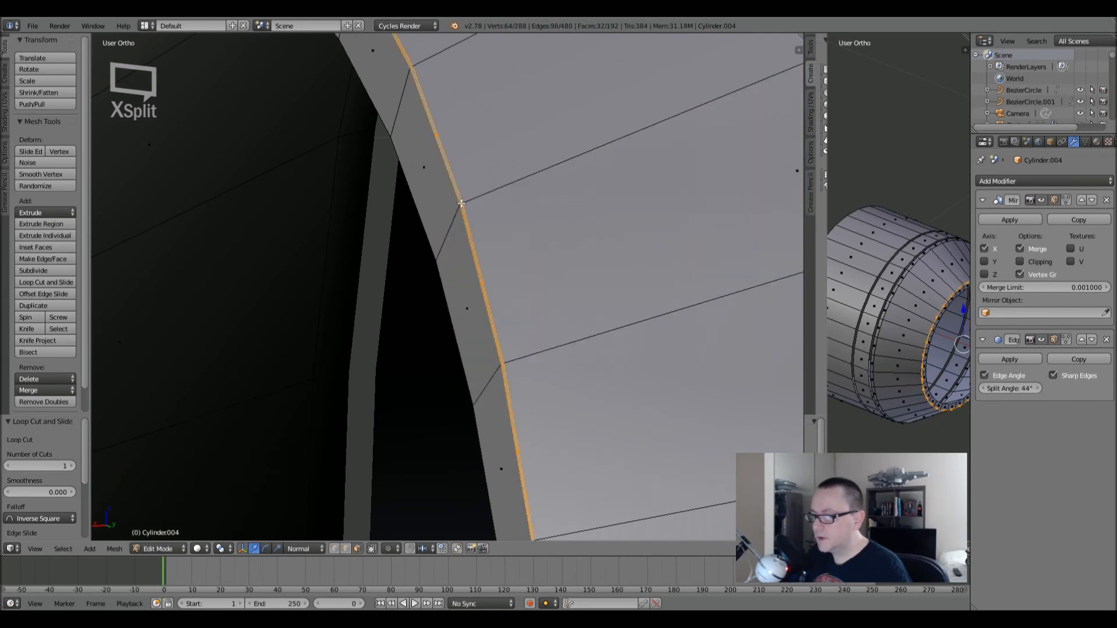
{"action": "key", "text": "x"}
{"action": "left_click", "coordinate": [473, 203]}
{"action": "scroll", "coordinate": [472, 214], "scroll_direction": "down", "scroll_amount": 7}
- Delete the negative-Y half of the pod copy's faces and enable the Y axis in its Mirror modifier
{"action": "middle_click_drag", "start_coordinate": [471, 215], "coordinate": [641, 220]}
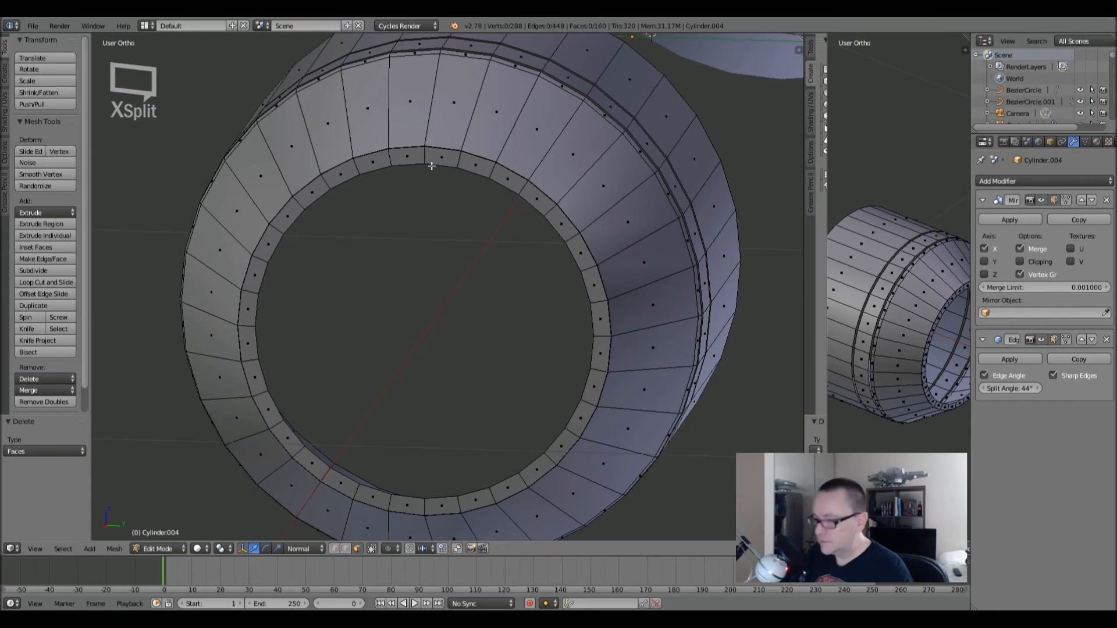
{"action": "key", "text": "KP_3"}
{"action": "middle_click_drag", "start_coordinate": [441, 218], "coordinate": [391, 364], "text": "shift"}
{"action": "middle_click_drag", "start_coordinate": [502, 298], "coordinate": [419, 349], "text": "shift"}
{"action": "middle_click_drag", "start_coordinate": [438, 233], "coordinate": [436, 216], "text": "shift"}
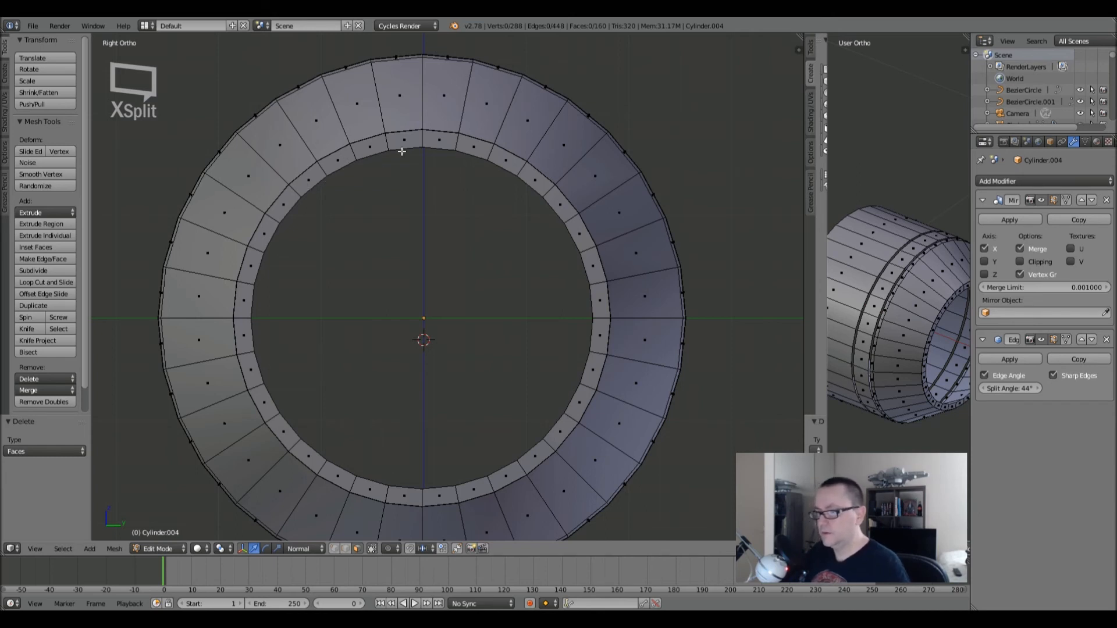
{"action": "key", "text": "c"}
{"action": "scroll", "coordinate": [397, 163], "scroll_direction": "up", "scroll_amount": 9}
{"action": "mouse_move", "coordinate": [396, 154]}
{"action": "left_mouse_down"}
{"action": "mouse_move", "coordinate": [320, 178]}
{"action": "mouse_move", "coordinate": [263, 244]}
{"action": "mouse_move", "coordinate": [243, 349]}
{"action": "mouse_move", "coordinate": [258, 419]}
{"action": "mouse_move", "coordinate": [349, 480]}
{"action": "mouse_move", "coordinate": [401, 491]}
{"action": "left_mouse_up"}
{"action": "scroll", "coordinate": [408, 361], "scroll_direction": "down", "scroll_amount": 3}
{"action": "middle_click_drag", "start_coordinate": [415, 365], "coordinate": [418, 317], "text": "shift"}
{"action": "key", "text": "b"}
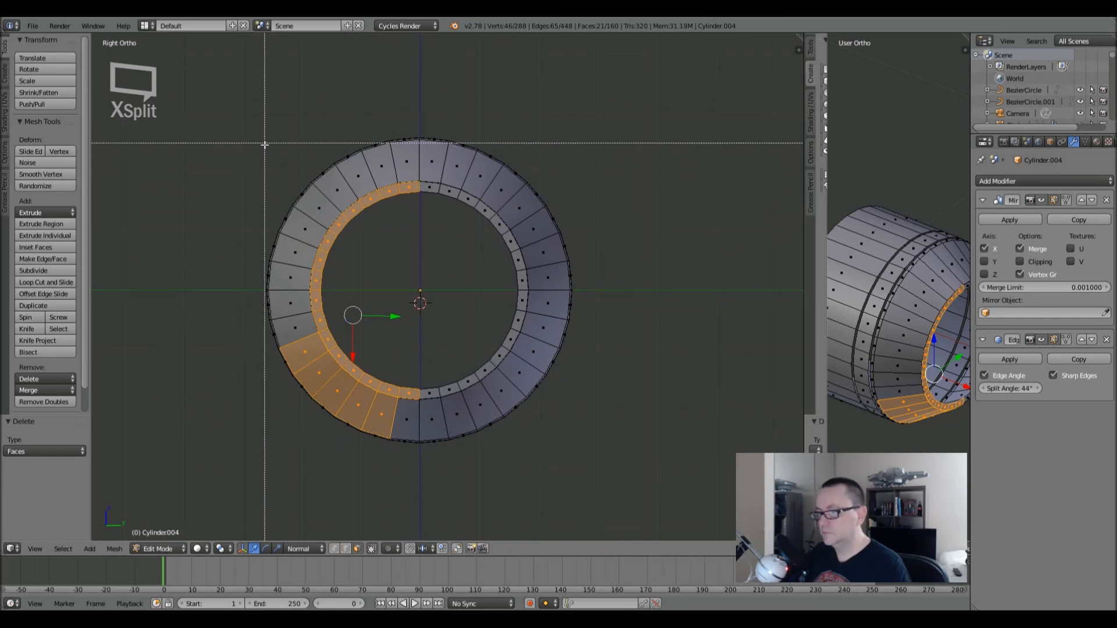
{"action": "key", "text": "z"}
{"action": "left_click_drag", "start_coordinate": [144, 33], "coordinate": [420, 504]}
{"action": "key", "text": "x"}
{"action": "left_click", "coordinate": [450, 339]}
{"action": "key", "text": "Tab"}
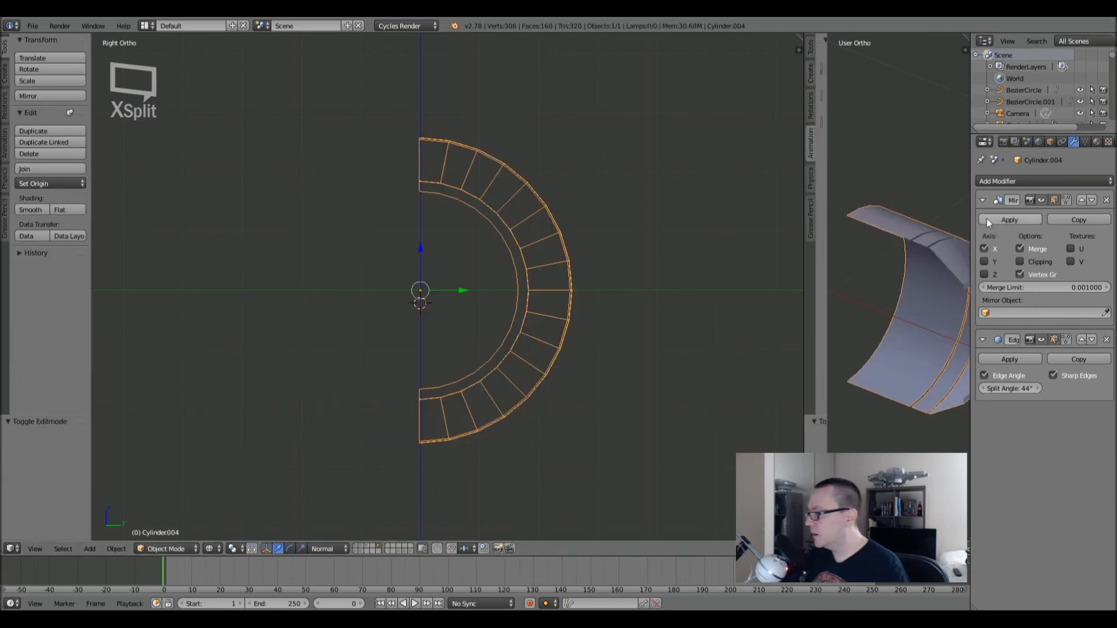
{"action": "left_click", "coordinate": [984, 262]}
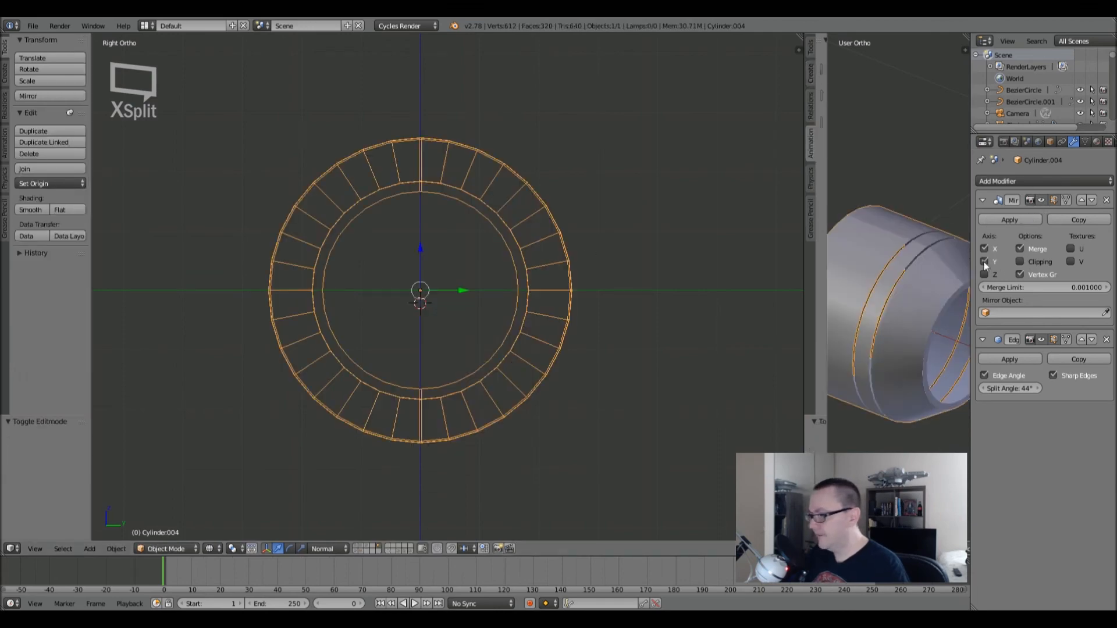
- Enable Clipping in the pod copy's Mirror modifier and switch the viewport to solid shading
{"action": "left_click", "coordinate": [1020, 262]}
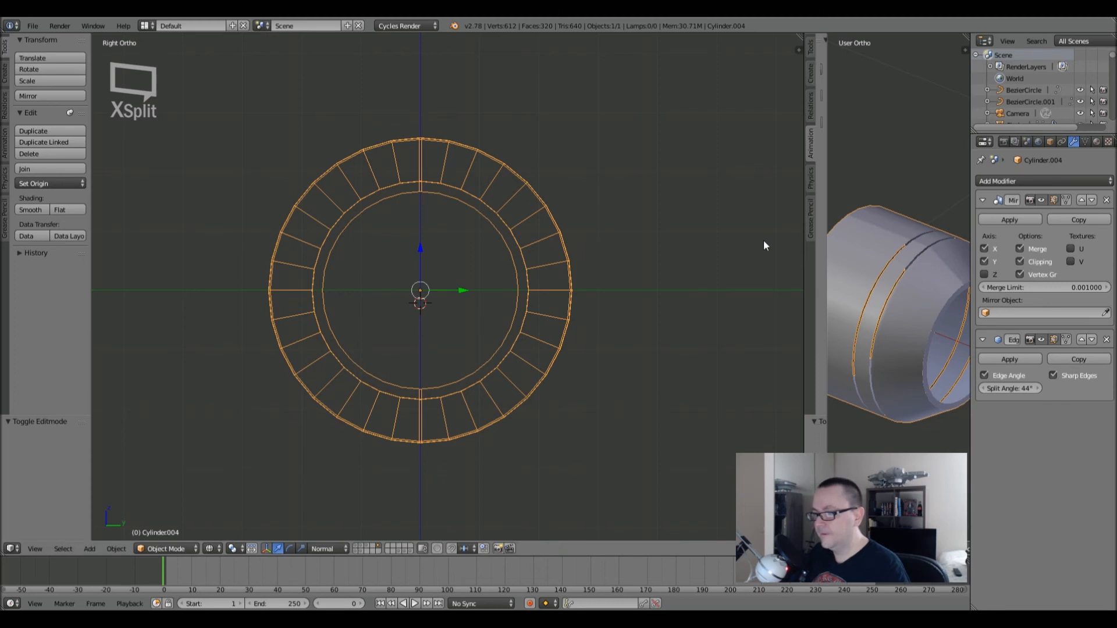
{"action": "key", "text": "z"}
{"action": "scroll", "coordinate": [466, 169], "scroll_direction": "up", "scroll_amount": 5}
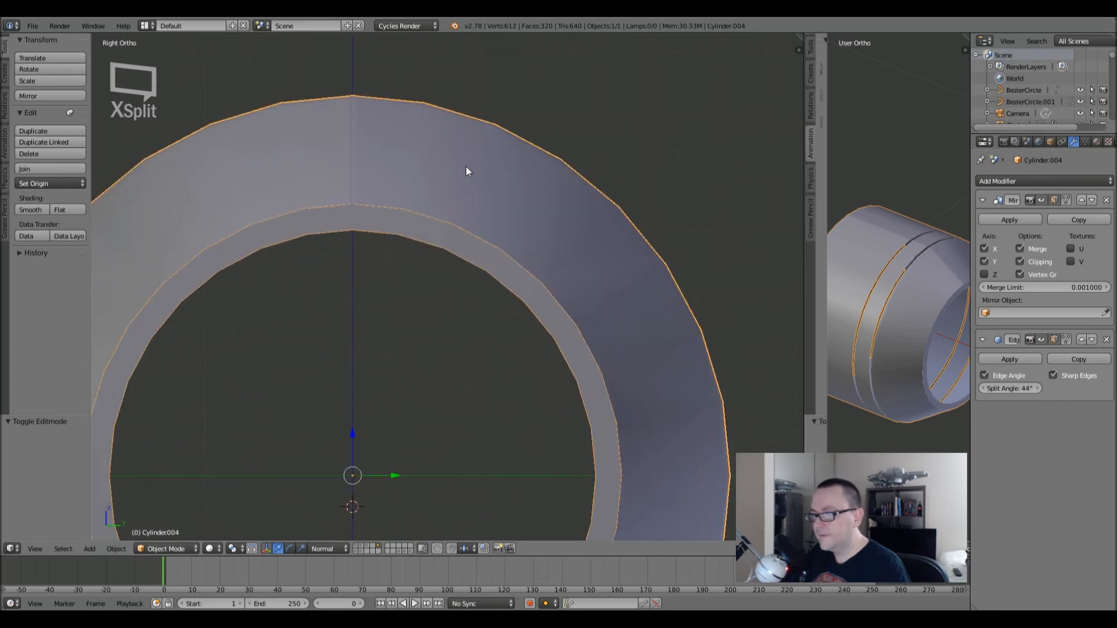
- Examine the mirror seam along the pod copy's vertical centre line, checking it in both Object Mode and Edit Mode
{"action": "key", "text": "Tab"}
{"action": "scroll", "coordinate": [356, 186], "scroll_direction": "up", "scroll_amount": 4}
{"action": "scroll", "coordinate": [379, 188], "scroll_direction": "down", "scroll_amount": 3}
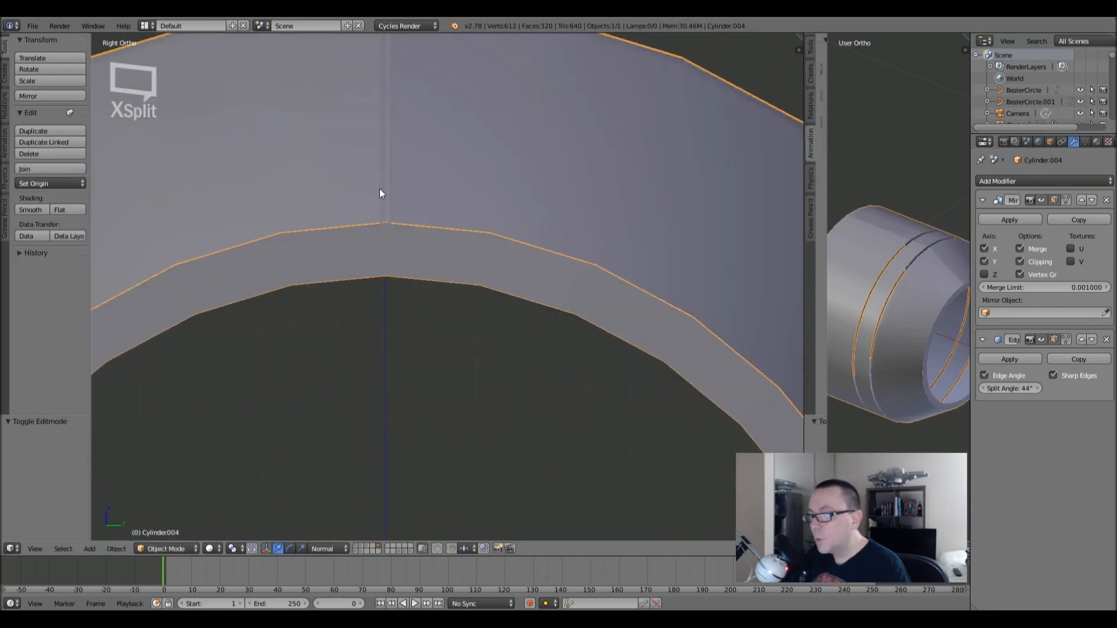
{"action": "scroll", "coordinate": [379, 190], "scroll_direction": "down", "scroll_amount": 3}
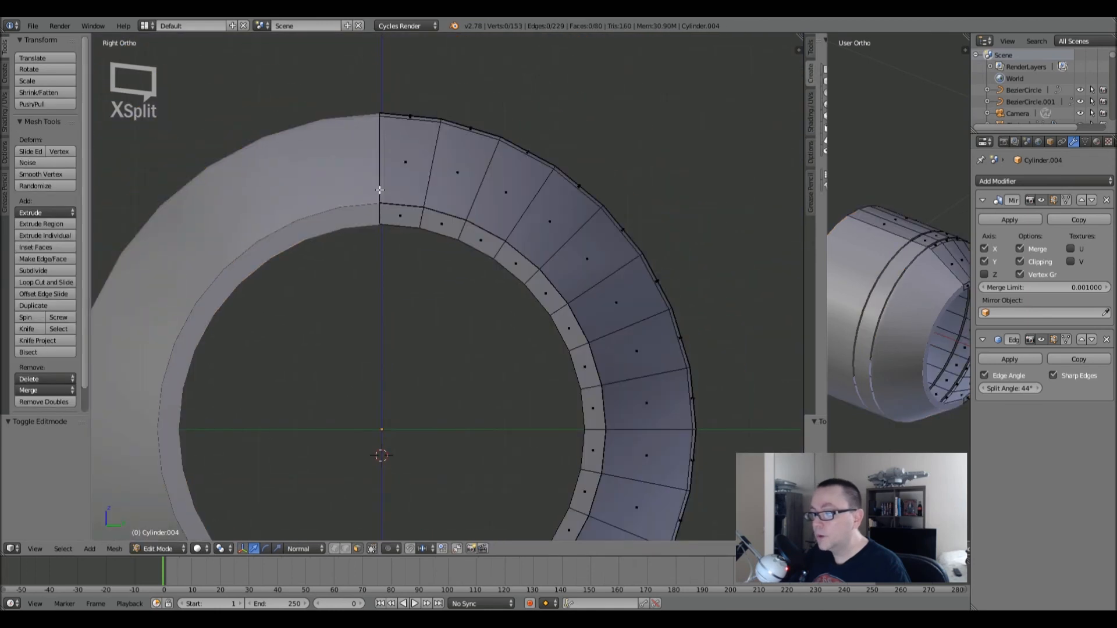
{"action": "scroll", "coordinate": [384, 194], "scroll_direction": "down", "scroll_amount": 3}
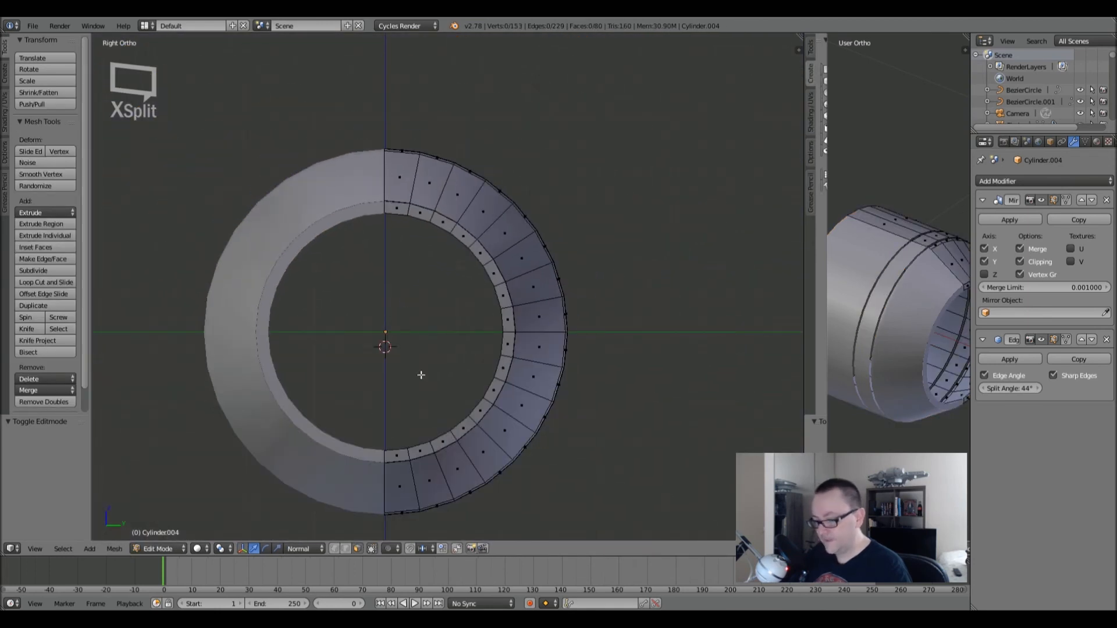
{"action": "scroll", "coordinate": [420, 376], "scroll_direction": "down", "scroll_amount": 8}
{"action": "scroll", "coordinate": [454, 267], "scroll_direction": "up", "scroll_amount": 10}
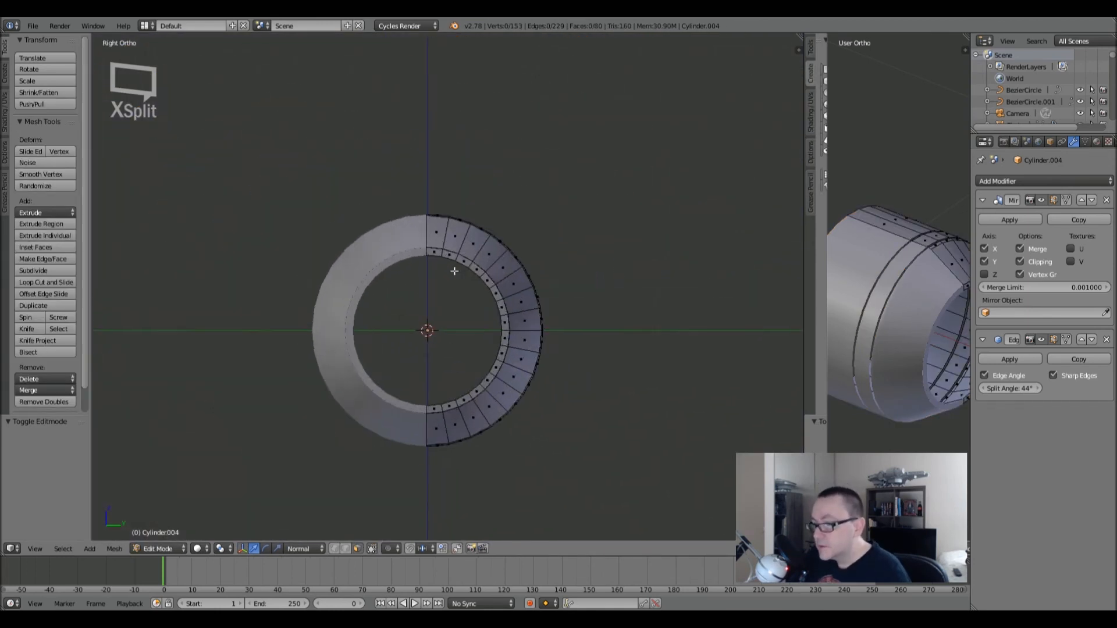
{"action": "middle_click_drag", "start_coordinate": [452, 328], "coordinate": [422, 301]}
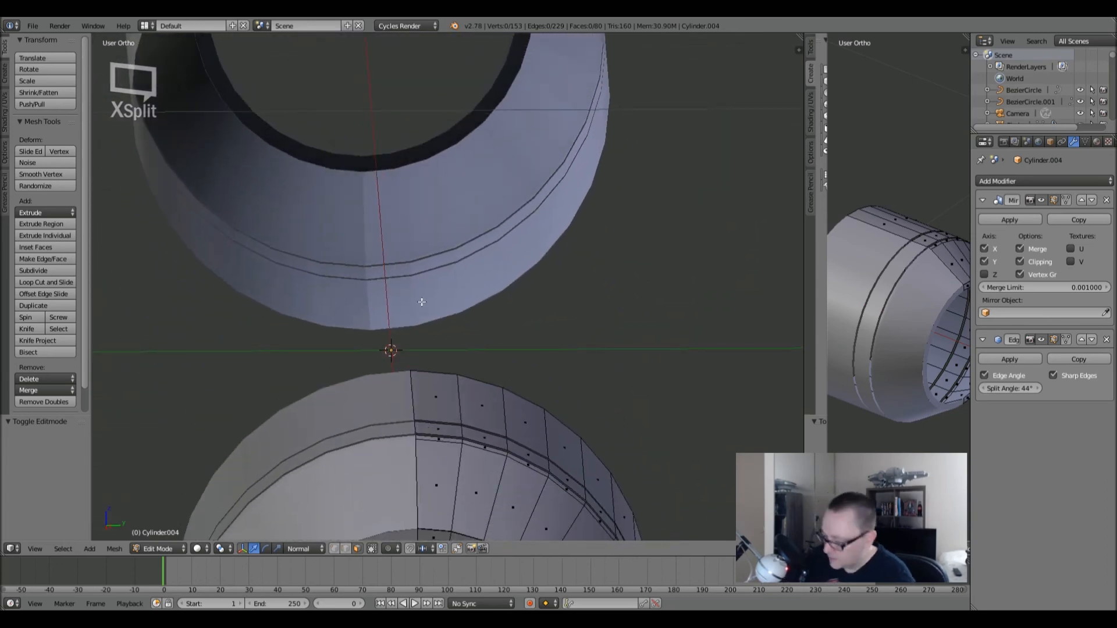
{"action": "key", "text": "KP_3"}
{"action": "key", "text": "Tab"}
{"action": "scroll", "coordinate": [421, 302], "scroll_direction": "down", "scroll_amount": 3}
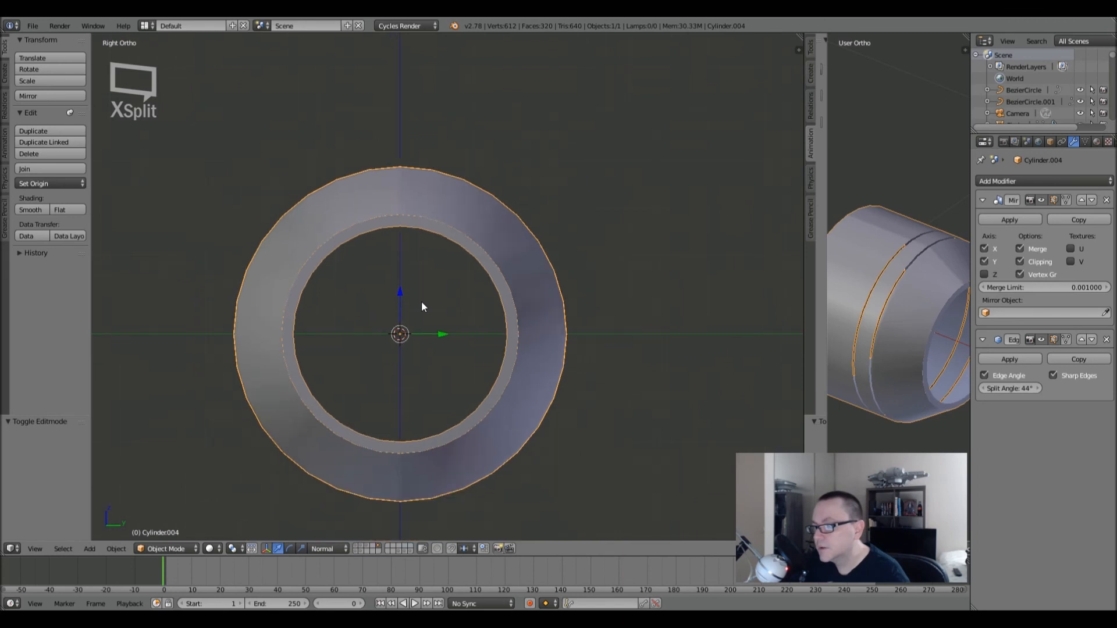
{"action": "key", "text": "Tab"}
{"action": "scroll", "coordinate": [407, 261], "scroll_direction": "up", "scroll_amount": 5}
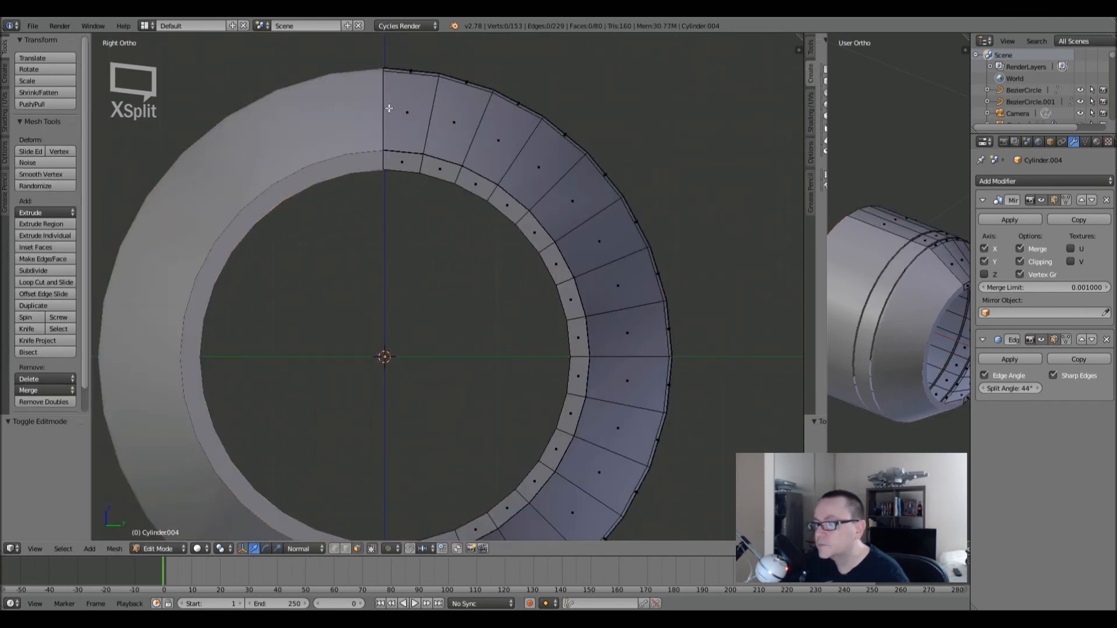
- Box-select all the pod copy's seam vertices in wireframe and move them about 0.0054 along Y onto the mirror plane
{"action": "left_click", "coordinate": [338, 549]}
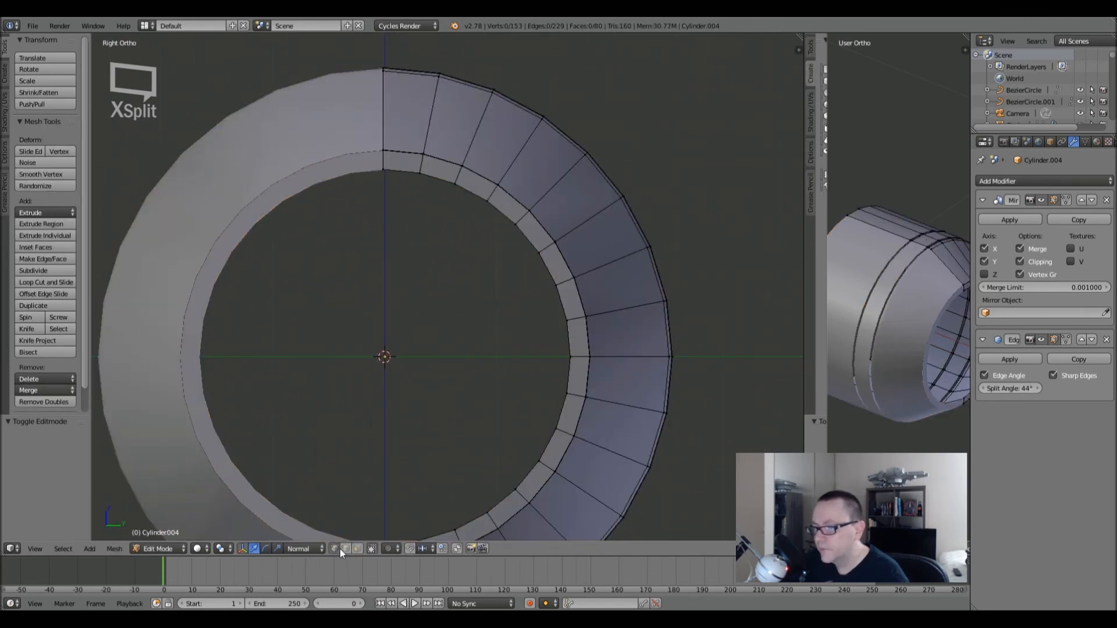
{"action": "key", "text": "z"}
{"action": "middle_click_drag", "start_coordinate": [410, 352], "coordinate": [415, 282], "text": "shift"}
{"action": "scroll", "coordinate": [415, 283], "scroll_direction": "down", "scroll_amount": 4}
{"action": "key", "text": "a"}
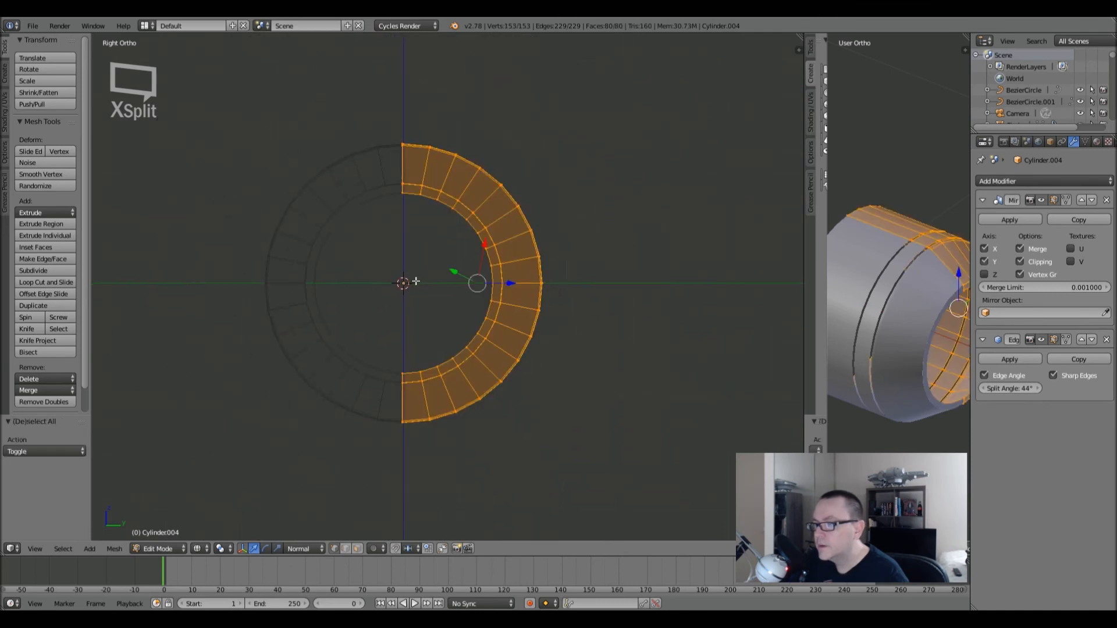
{"action": "key", "text": "a"}
{"action": "key", "text": "b"}
{"action": "left_click_drag", "start_coordinate": [365, 112], "coordinate": [403, 464]}
{"action": "scroll", "coordinate": [396, 156], "scroll_direction": "up", "scroll_amount": 8}
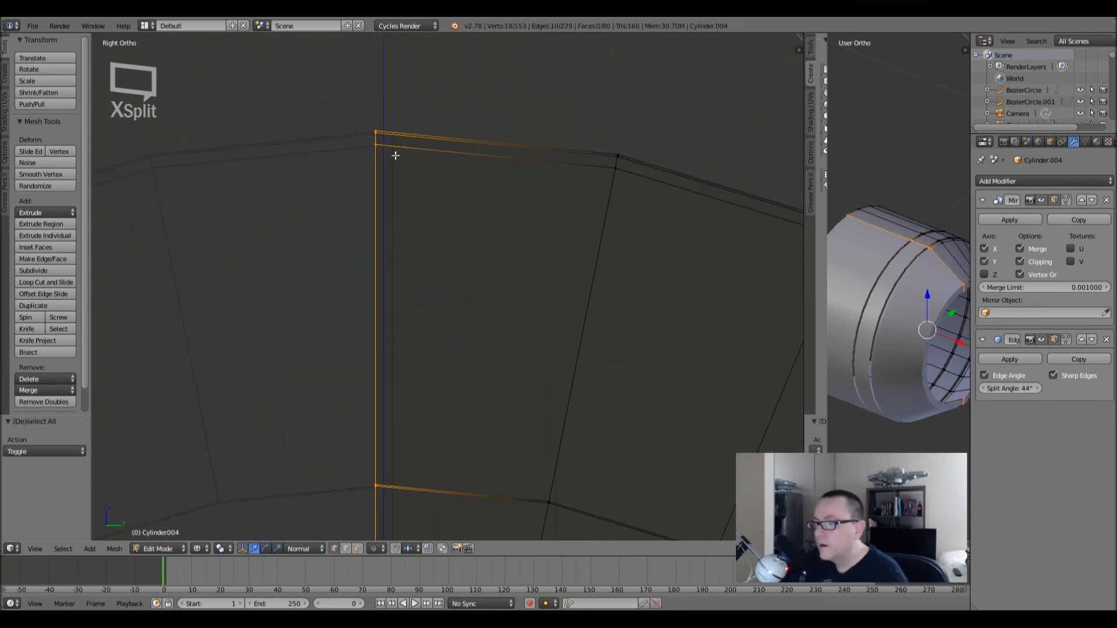
{"action": "scroll", "coordinate": [398, 217], "scroll_direction": "down", "scroll_amount": 1}
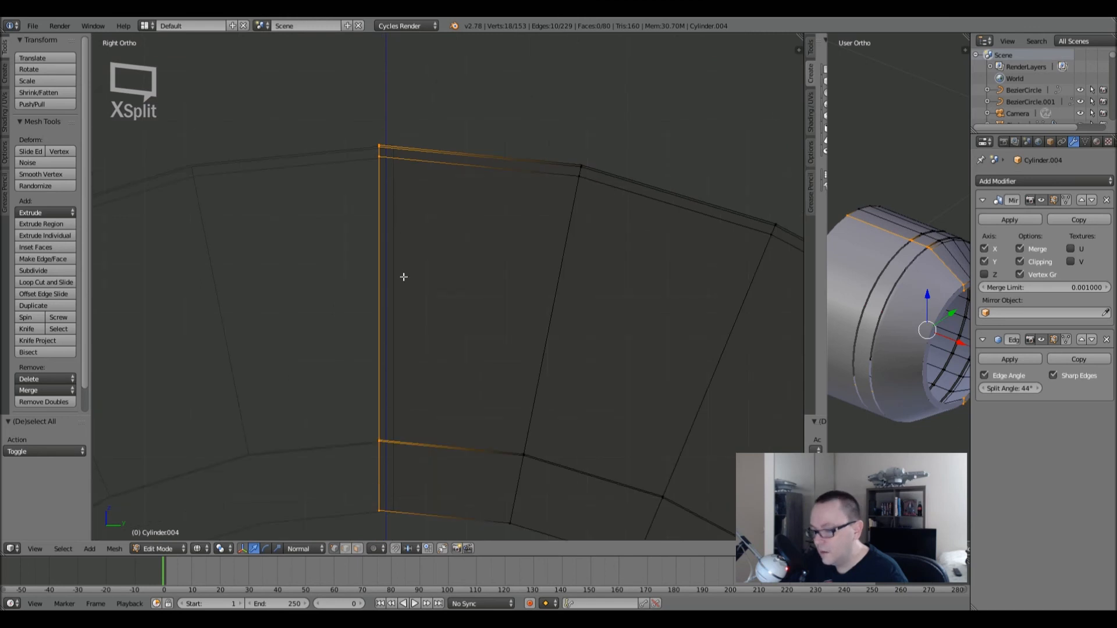
{"action": "key", "text": "g"}
{"action": "key", "text": "y"}
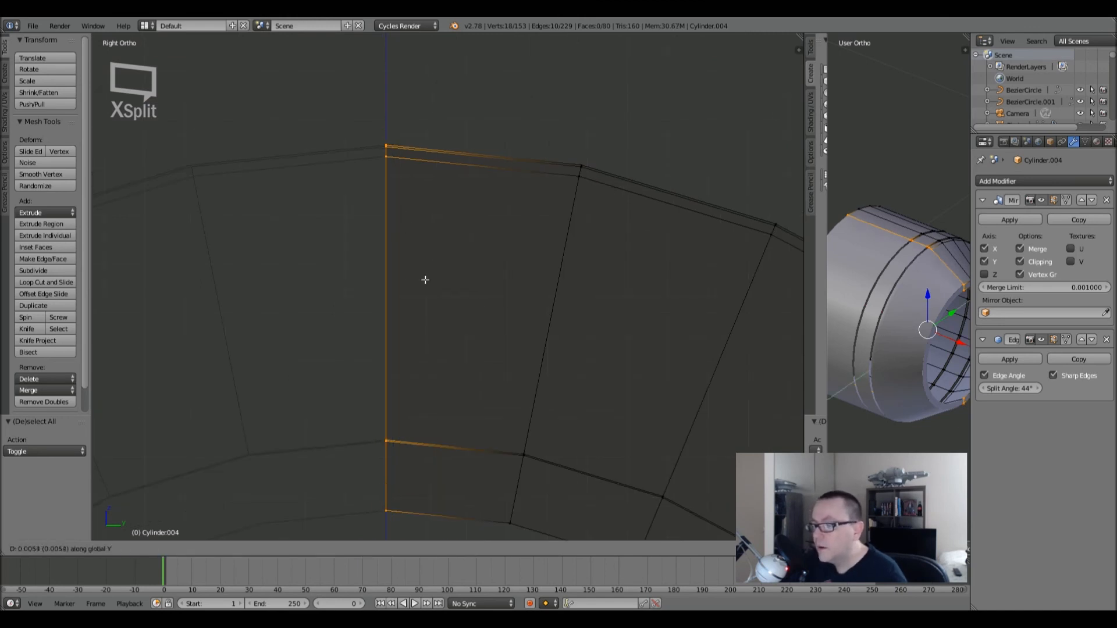
{"action": "left_click", "coordinate": [424, 279]}
{"action": "key", "text": "a"}
{"action": "key", "text": "Tab"}
{"action": "scroll", "coordinate": [424, 285], "scroll_direction": "down", "scroll_amount": 6}
{"action": "scroll", "coordinate": [426, 283], "scroll_direction": "down", "scroll_amount": 4}
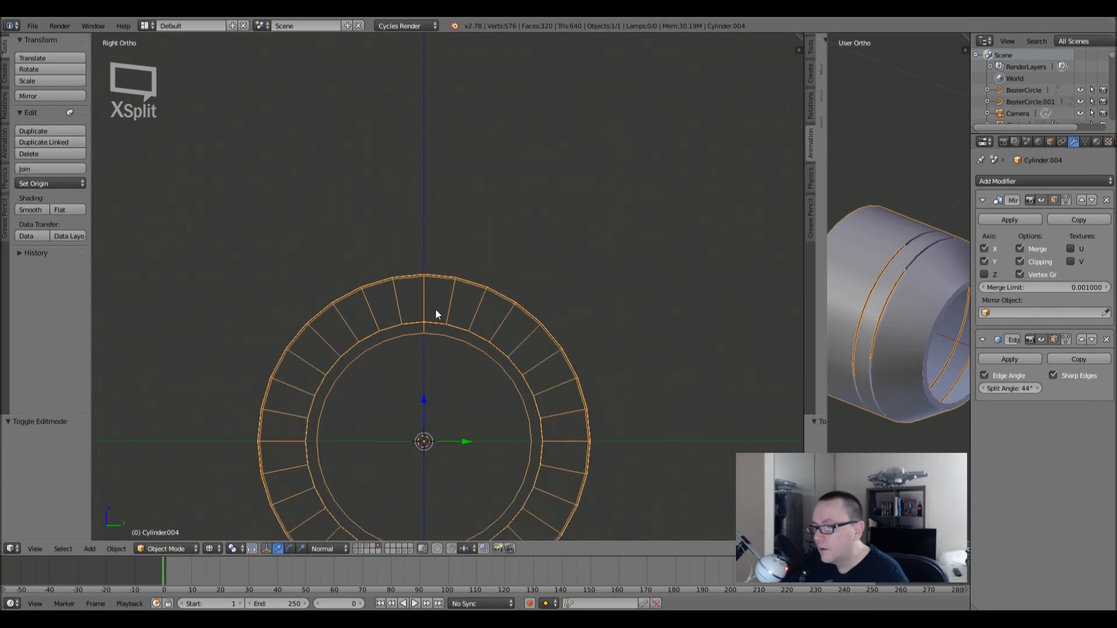
- Examine the seam on both mirrored pod copies in solid shading, then from the right side in wireframe
{"action": "key", "text": "z"}
{"action": "mouse_move", "coordinate": [443, 327]}
{"action": "middle_mouse_down", "text": "shift"}
{"action": "mouse_move", "coordinate": [439, 202]}
{"action": "mouse_move", "coordinate": [447, 231]}
{"action": "mouse_move", "coordinate": [462, 212]}
{"action": "middle_mouse_up", "text": "shift"}
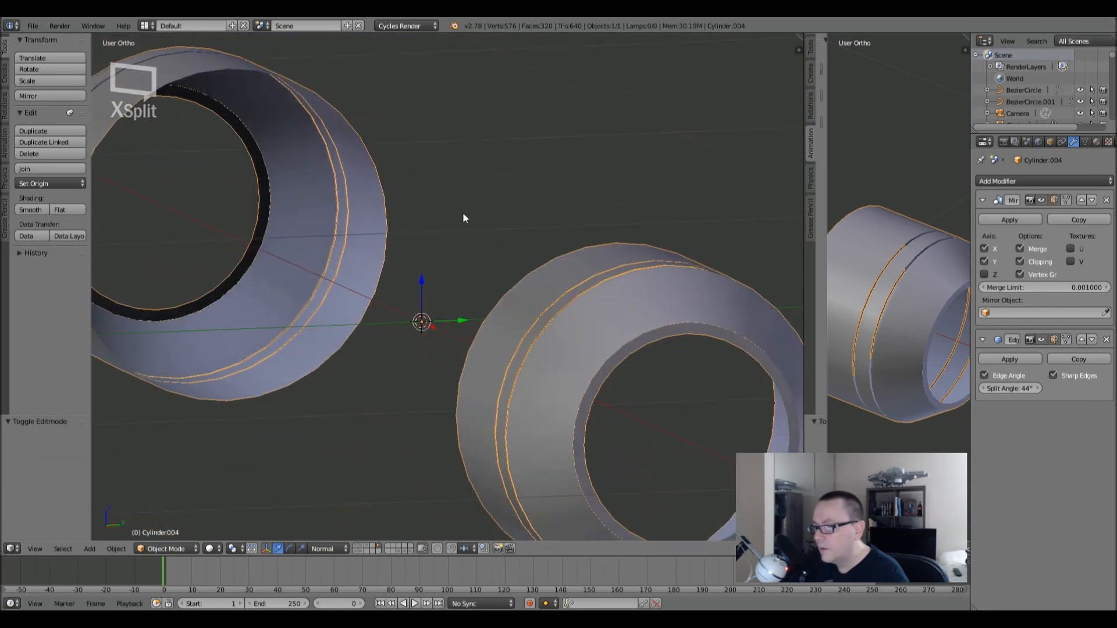
{"action": "scroll", "coordinate": [550, 236], "scroll_direction": "down", "scroll_amount": 2}
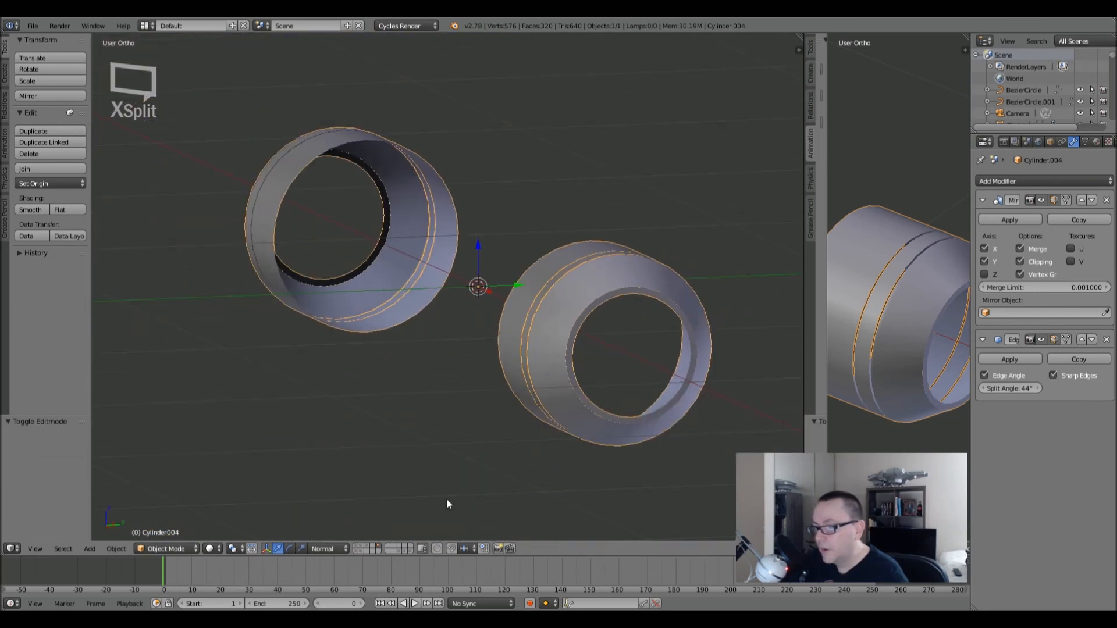
{"action": "middle_click_drag", "start_coordinate": [655, 301], "coordinate": [615, 334]}
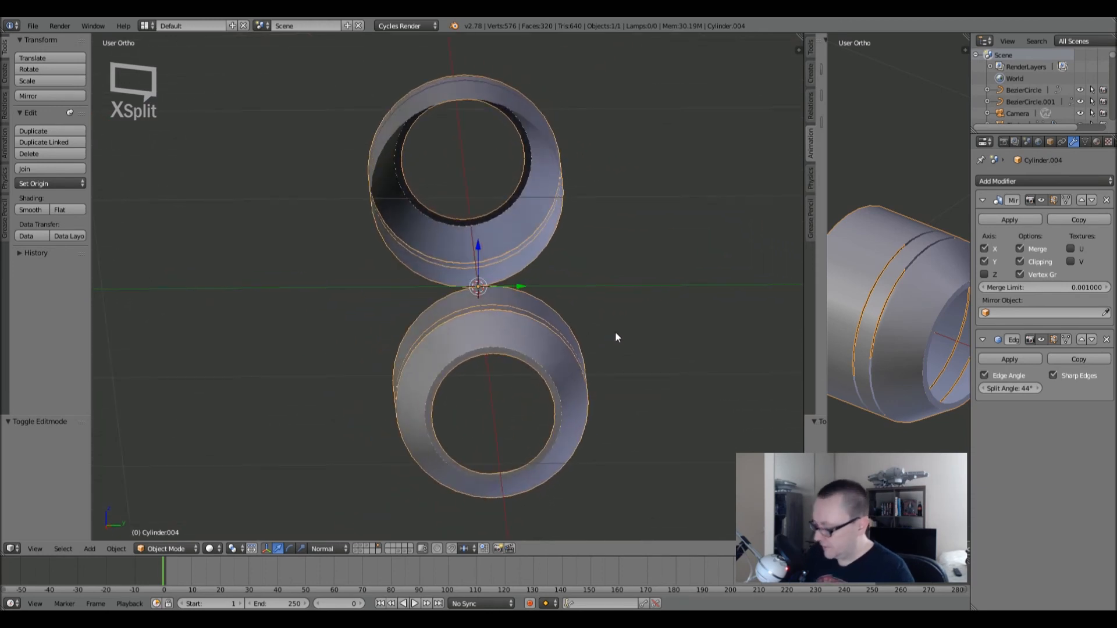
{"action": "key", "text": "KP_3"}
{"action": "key", "text": "z"}
{"action": "scroll", "coordinate": [553, 252], "scroll_direction": "up", "scroll_amount": 5}
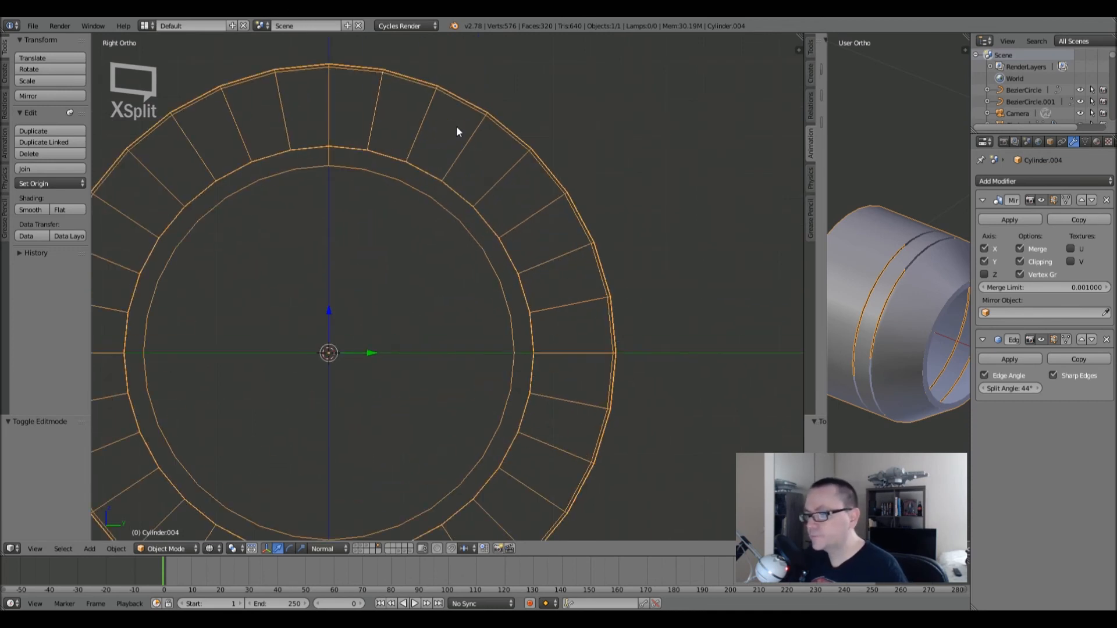
- Enter Edit Mode on the pod copy with solid shading and face selection, framing the front rim
{"action": "key", "text": "Tab"}
{"action": "scroll", "coordinate": [426, 183], "scroll_direction": "down", "scroll_amount": 2}
{"action": "middle_click_drag", "start_coordinate": [436, 205], "coordinate": [471, 206], "text": "shift"}
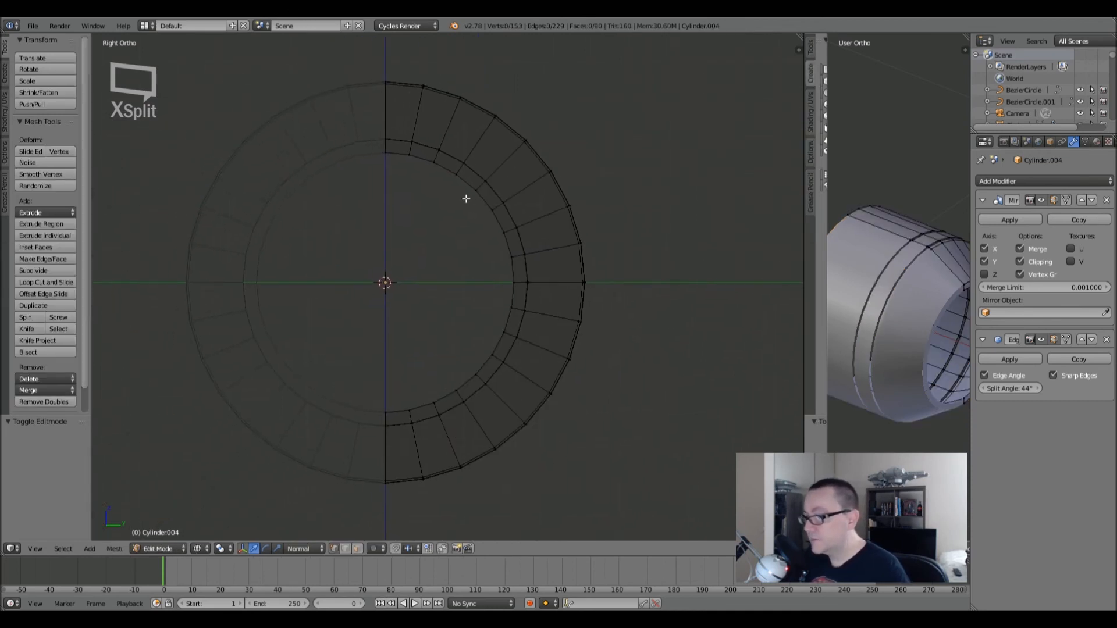
{"action": "key", "text": "z"}
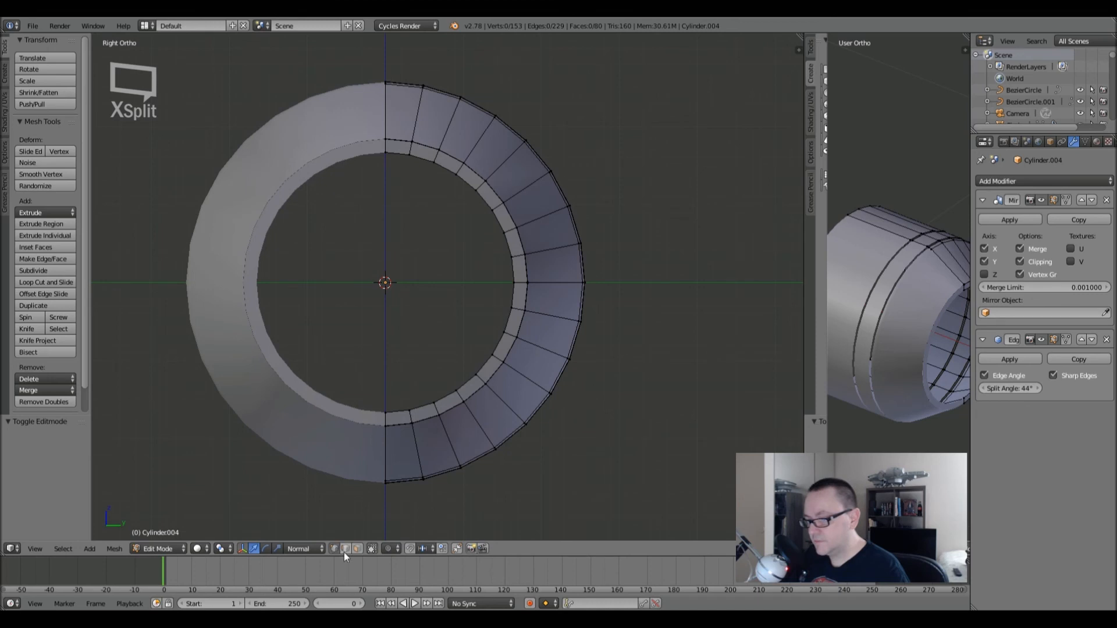
{"action": "scroll", "coordinate": [451, 182], "scroll_direction": "up", "scroll_amount": 2}
{"action": "middle_click_drag", "start_coordinate": [474, 222], "coordinate": [466, 186], "text": "shift"}
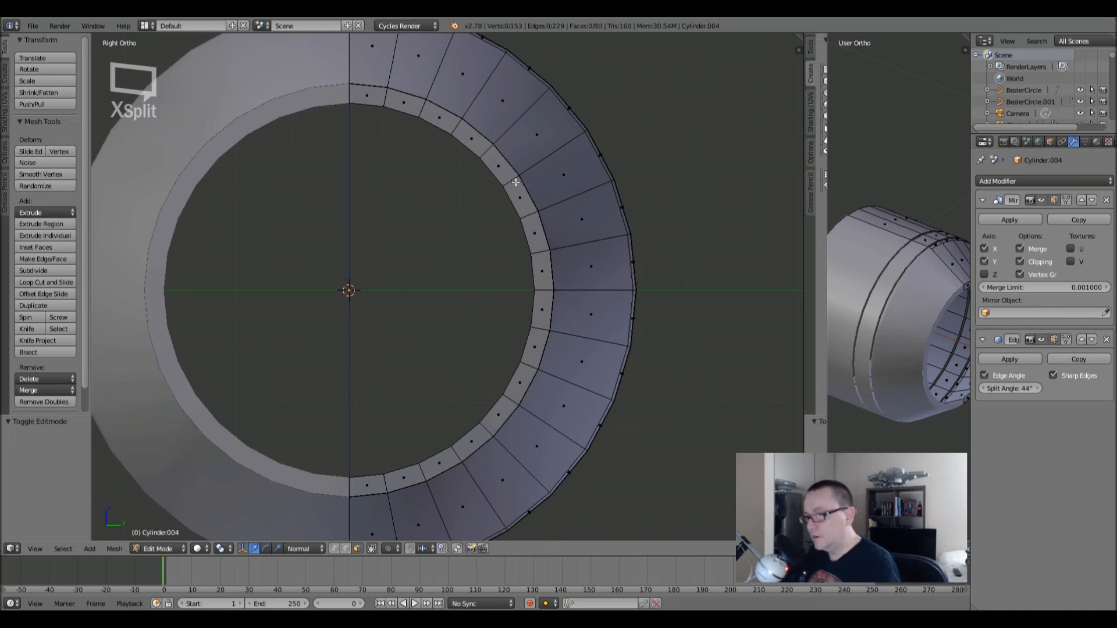
- Add one loop cut across the rim's narrow inner ring above the Y axis and one below, each slid close to an existing edge
{"action": "key", "text": "ctrl+r"}
{"action": "left_click", "coordinate": [509, 189]}
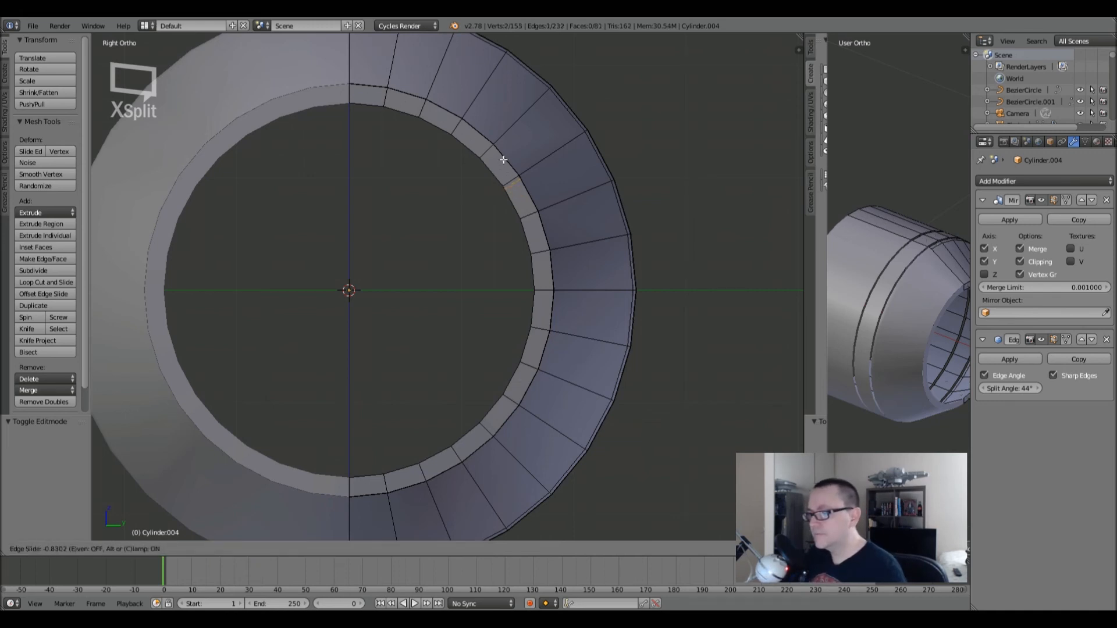
{"action": "left_click", "coordinate": [503, 167]}
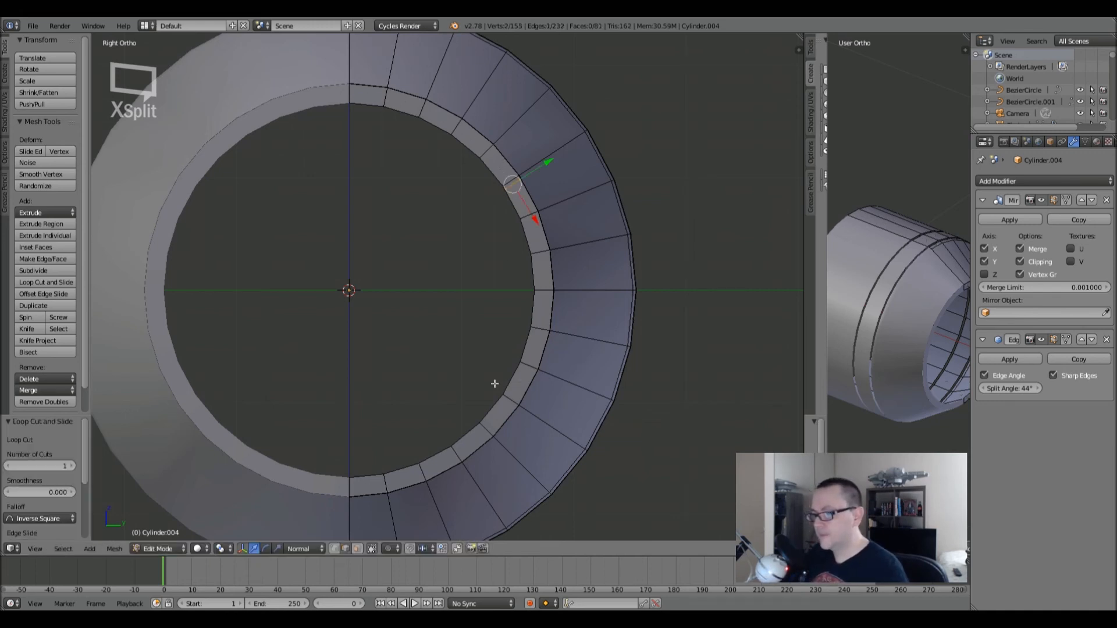
{"action": "key", "text": "ctrl+r"}
{"action": "left_click", "coordinate": [492, 421]}
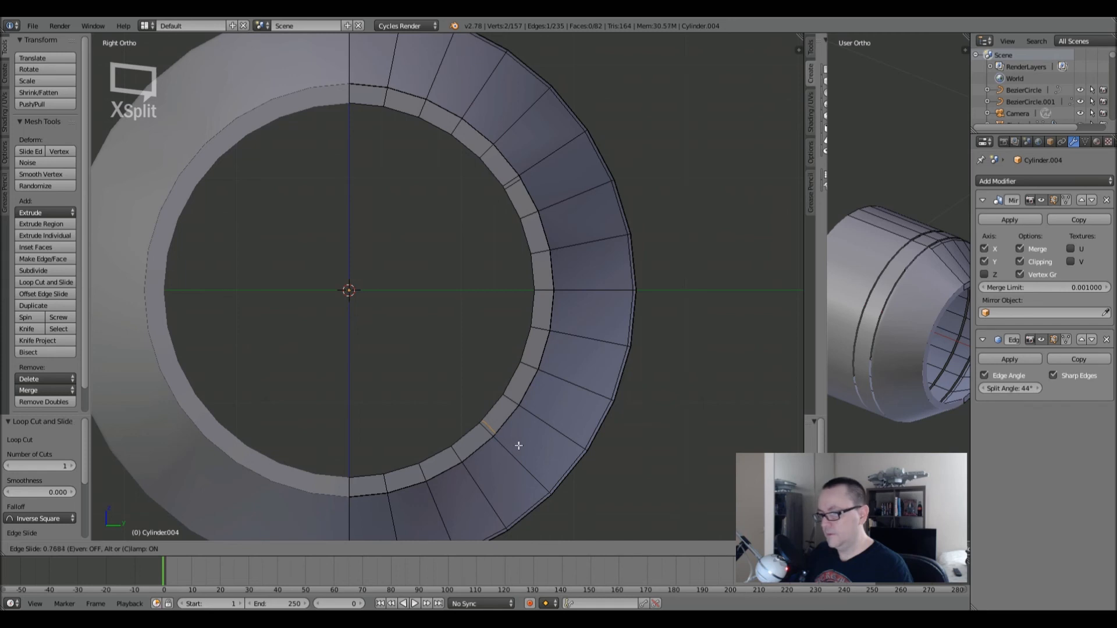
{"action": "left_click", "coordinate": [521, 444]}
- Try deleting the two thin faces beside the new cuts to open gaps in the inner ring, and check the mirrored result
{"action": "left_click", "coordinate": [357, 549]}
{"action": "right_click", "coordinate": [490, 431]}
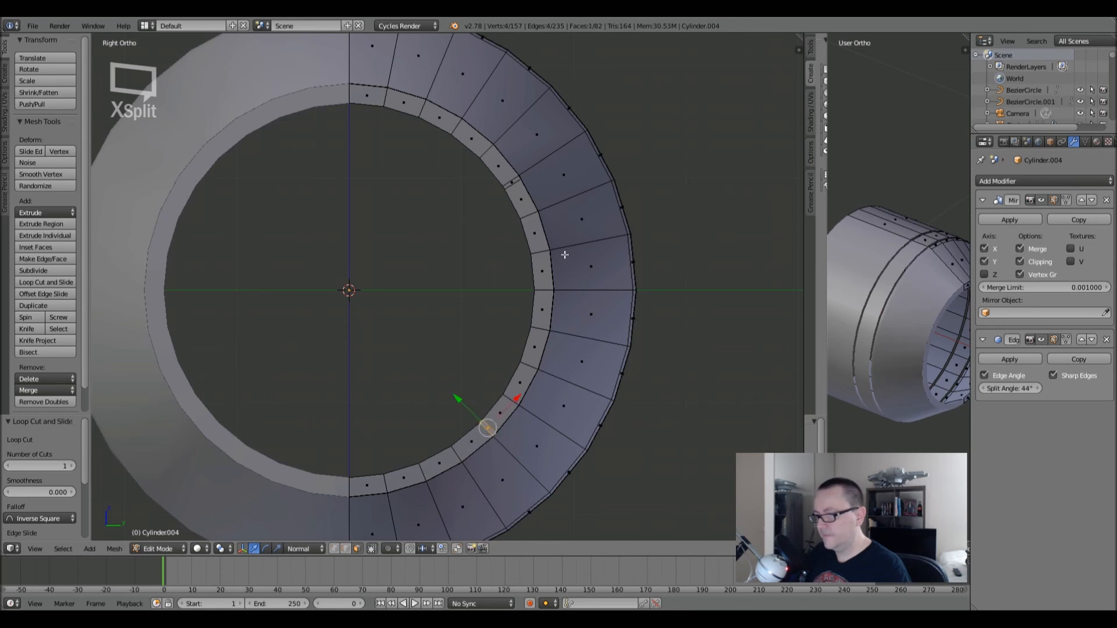
{"action": "right_click", "coordinate": [512, 180], "text": "shift"}
{"action": "key", "text": "x"}
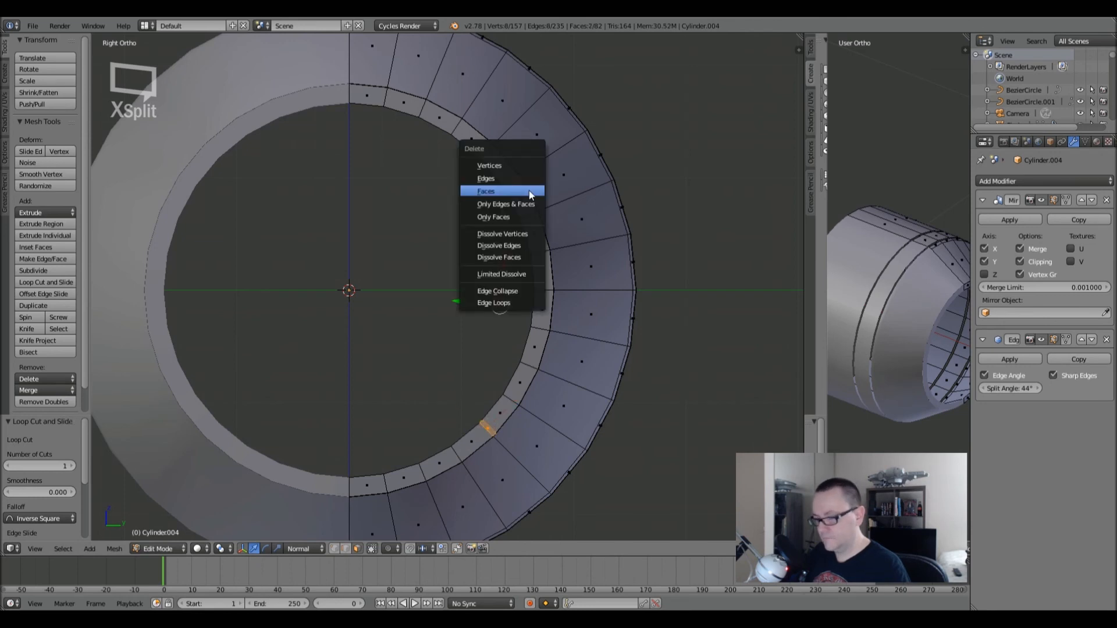
{"action": "left_click", "coordinate": [529, 190]}
{"action": "key", "text": "Tab"}
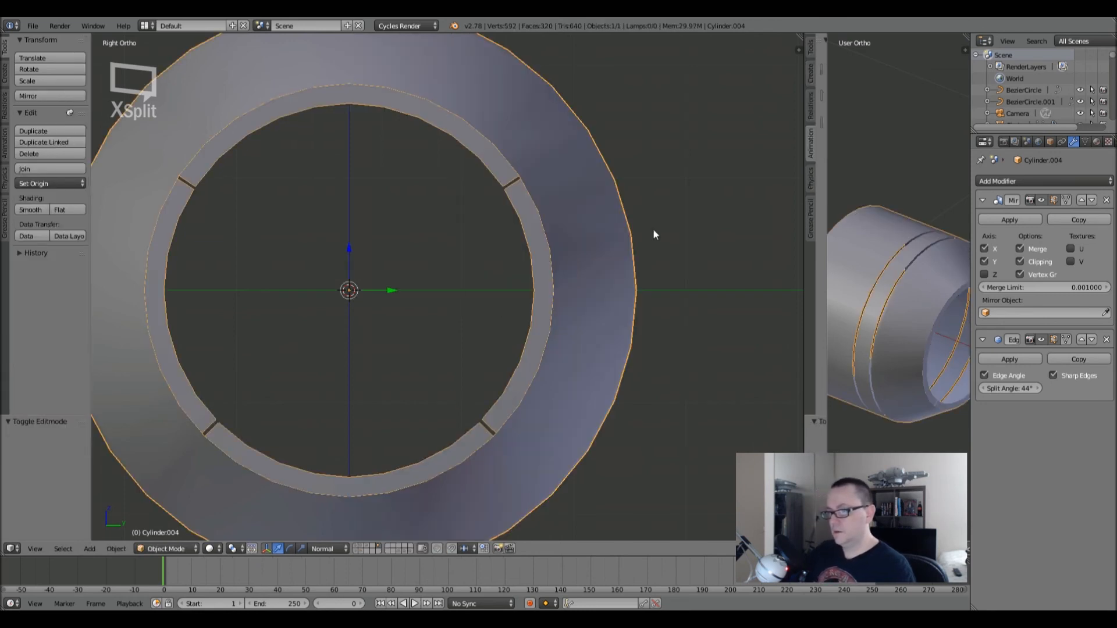
- Return to Edit Mode and undo the face deletion and both loop cuts on the inner ring
{"action": "key", "text": "Tab"}
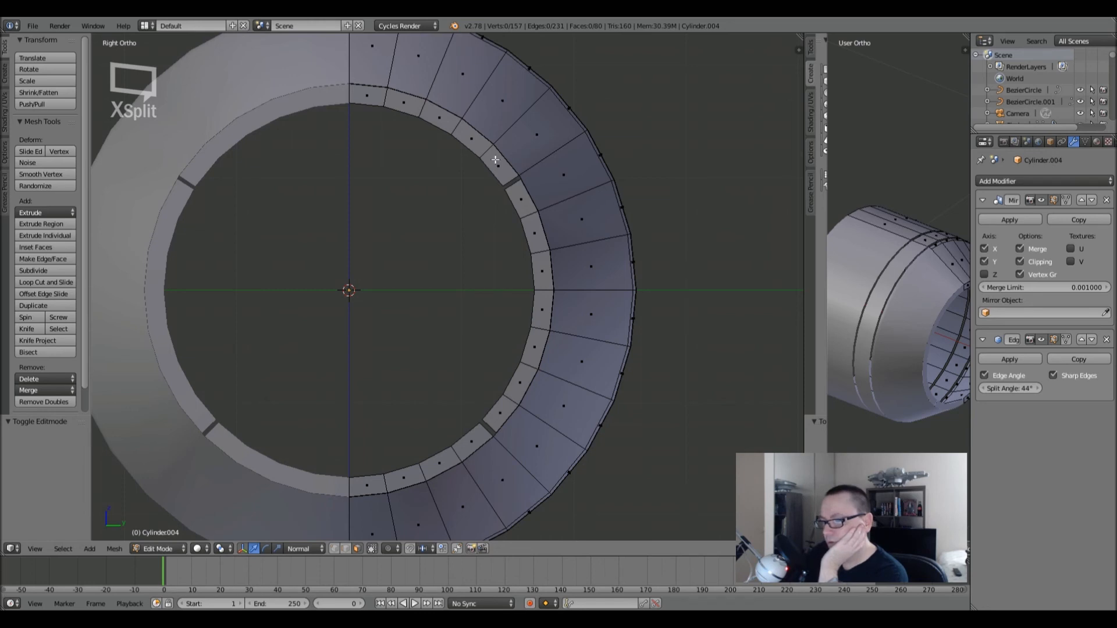
{"action": "key", "text": "ctrl+z"}
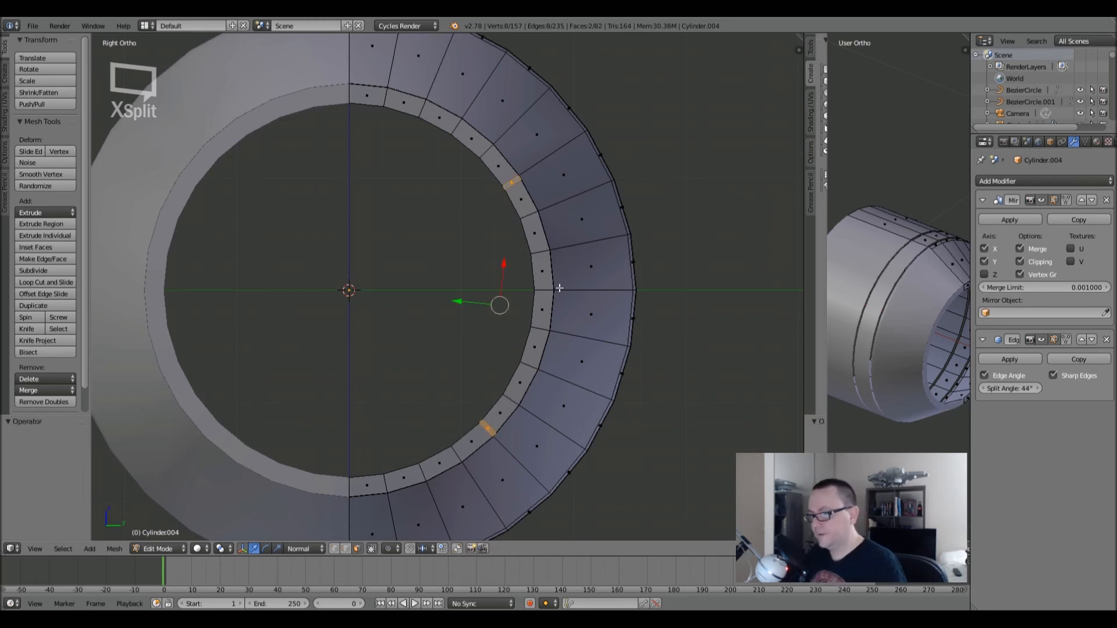
{"action": "key", "text": "ctrl+z"}
{"action": "key", "text": "ctrl+z"}
{"action": "key", "text": "ctrl+z"}
{"action": "key", "text": "ctrl+z"}
{"action": "key", "text": "ctrl+z"}
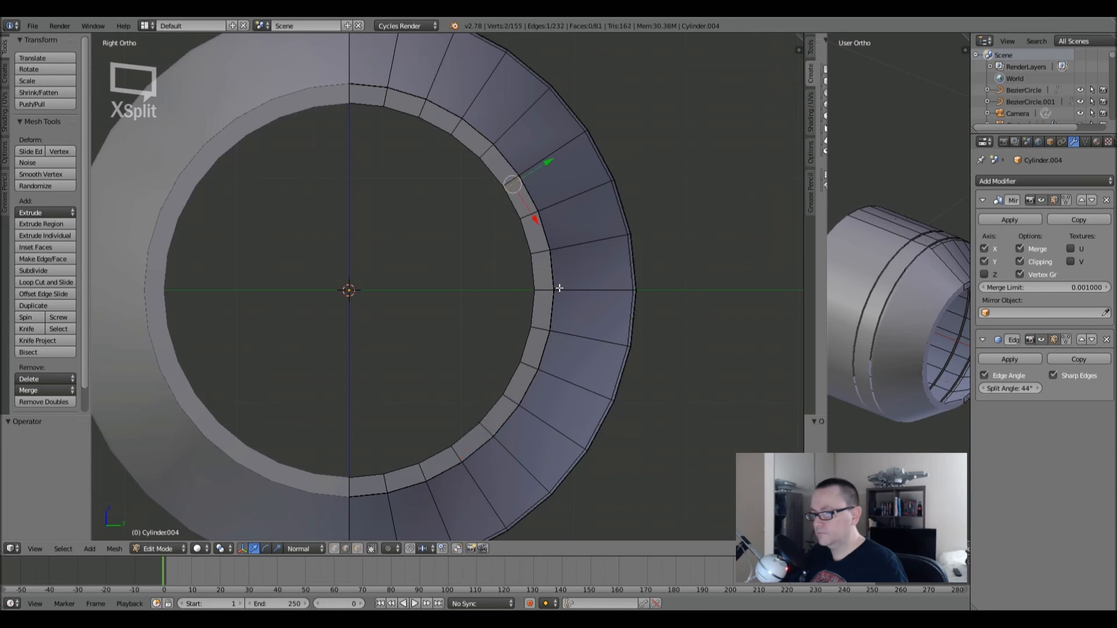
- Add one loop cut across the narrow inner ring at its upper diagonal and one at its lower diagonal, each slid close to an existing edge
{"action": "key", "text": "ctrl+r"}
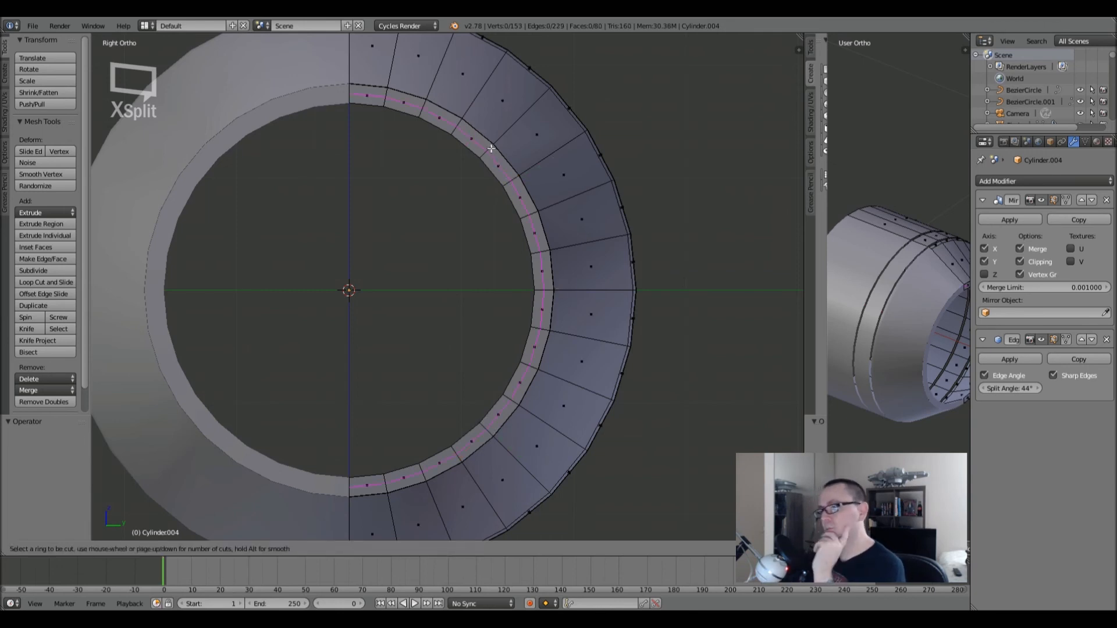
{"action": "left_click", "coordinate": [494, 156]}
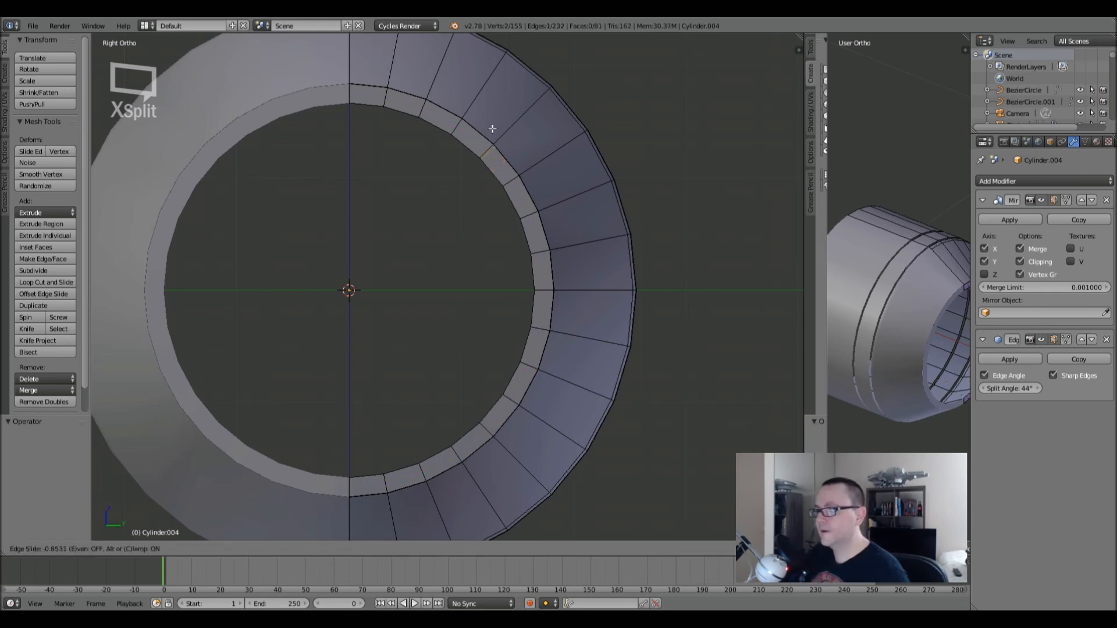
{"action": "left_click", "coordinate": [503, 136]}
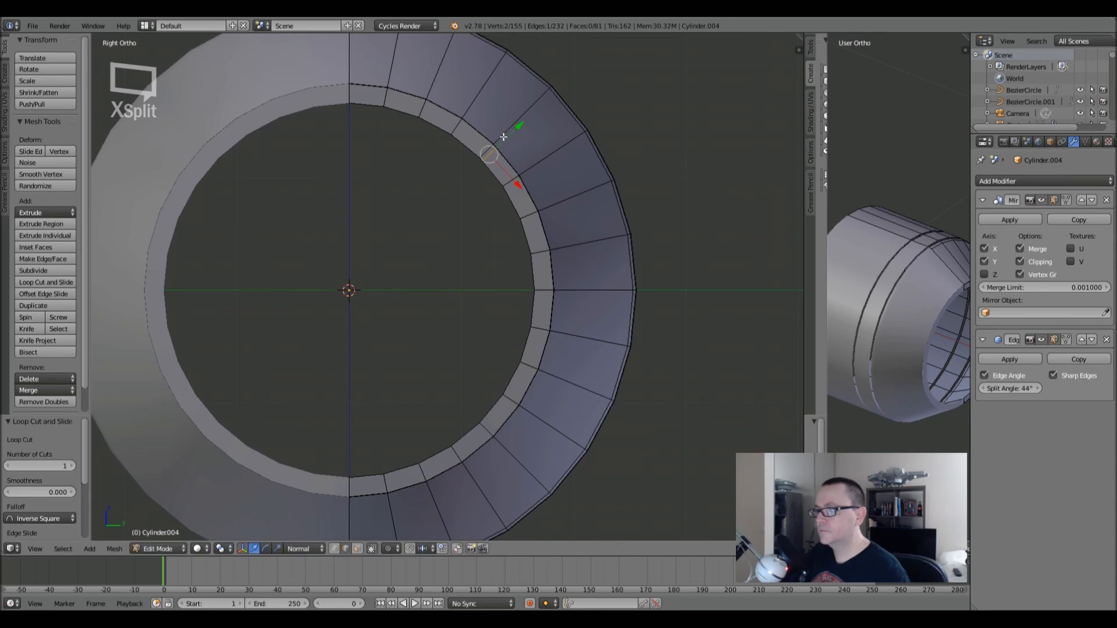
{"action": "key", "text": "ctrl+r"}
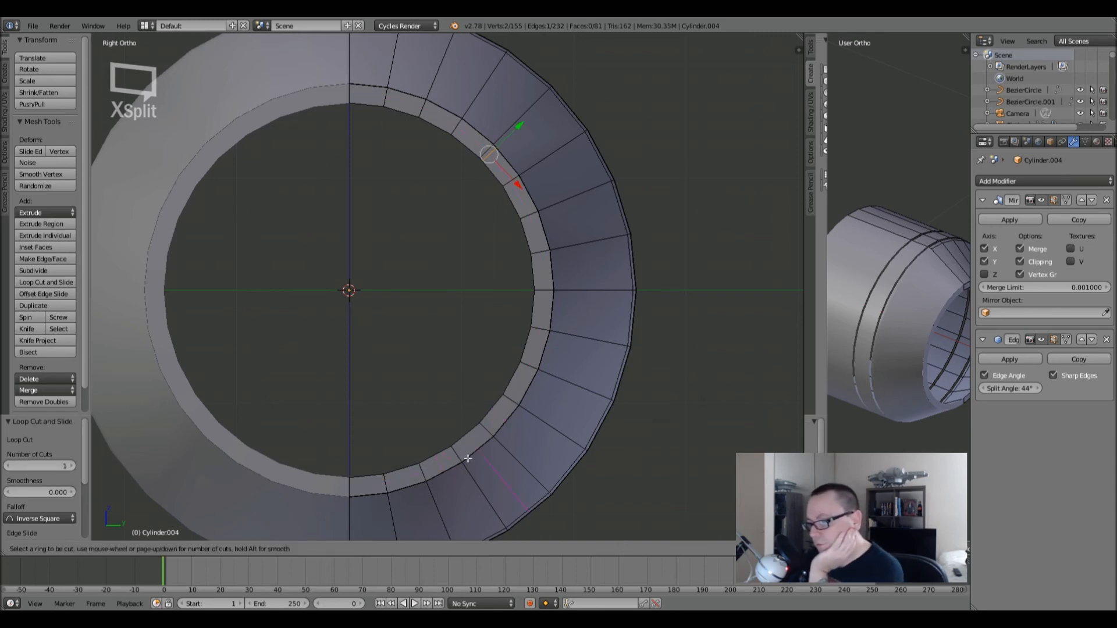
{"action": "left_click", "coordinate": [481, 414]}
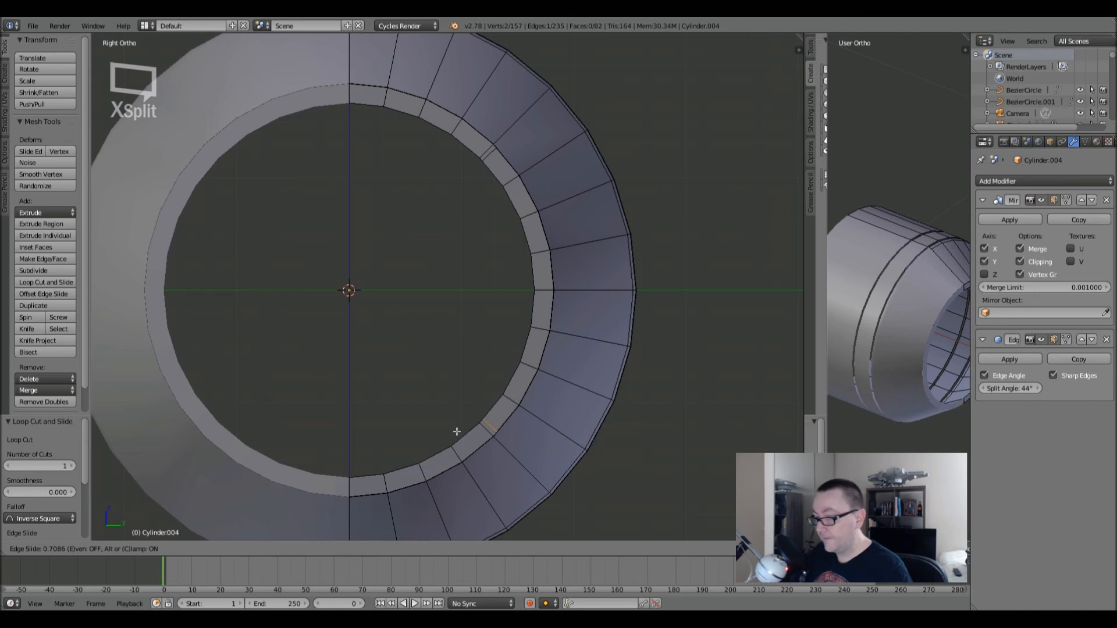
{"action": "left_click", "coordinate": [455, 433]}
- Delete the two thin faces beside the diagonal cuts on the inner ring and return to Object Mode
{"action": "left_click", "coordinate": [355, 549]}
{"action": "right_click", "coordinate": [486, 428]}
{"action": "right_click", "coordinate": [490, 148], "text": "shift"}
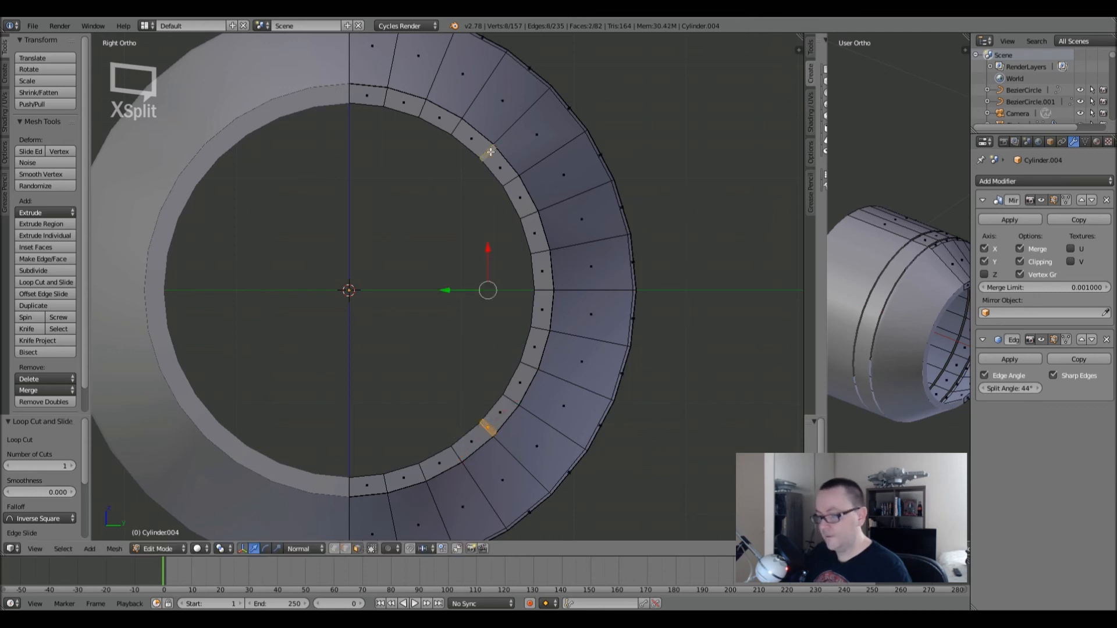
{"action": "key", "text": "x"}
{"action": "left_click", "coordinate": [492, 153]}
{"action": "key", "text": "Tab"}
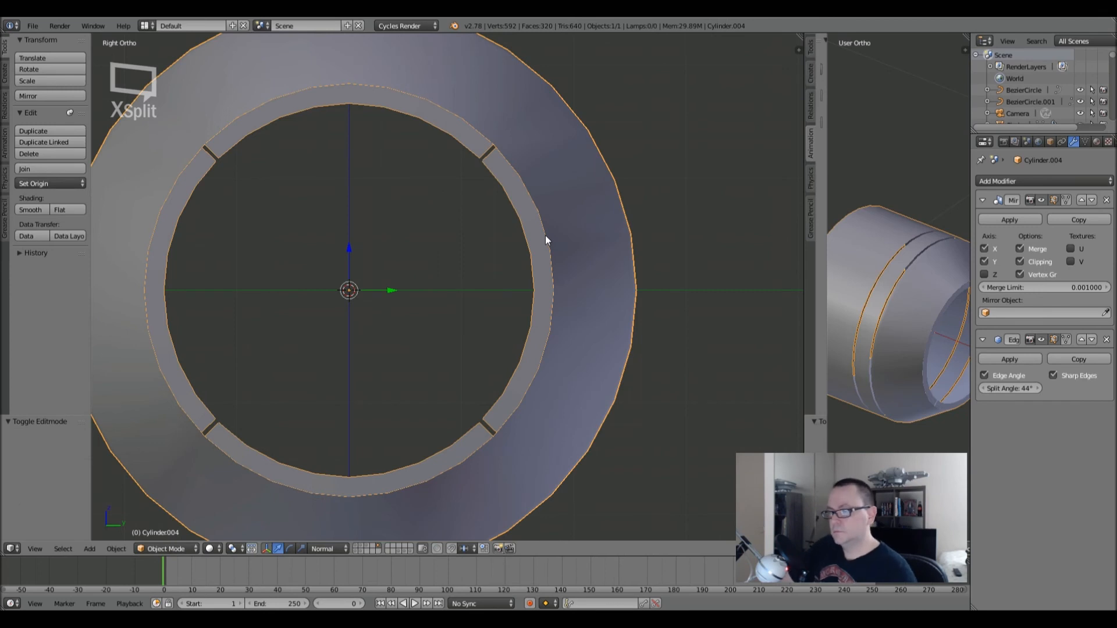
- Inspect the mirrored diagonal gaps in the inner ring from several angles, in both Object and Edit Mode
{"action": "key", "text": "Tab"}
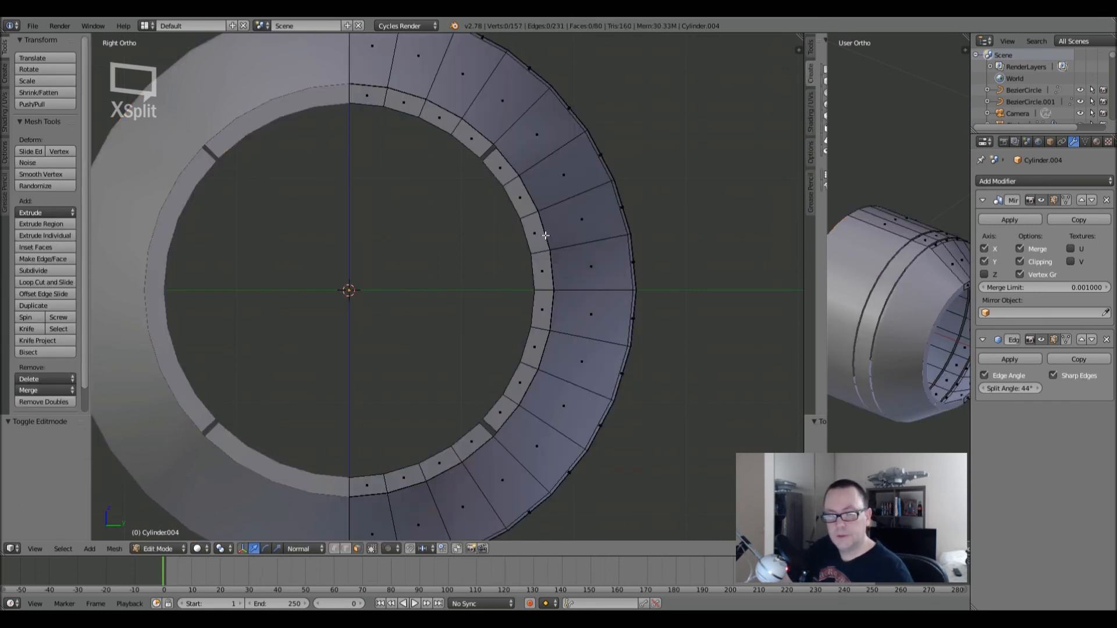
{"action": "key", "text": "Tab"}
{"action": "key", "text": "Tab"}
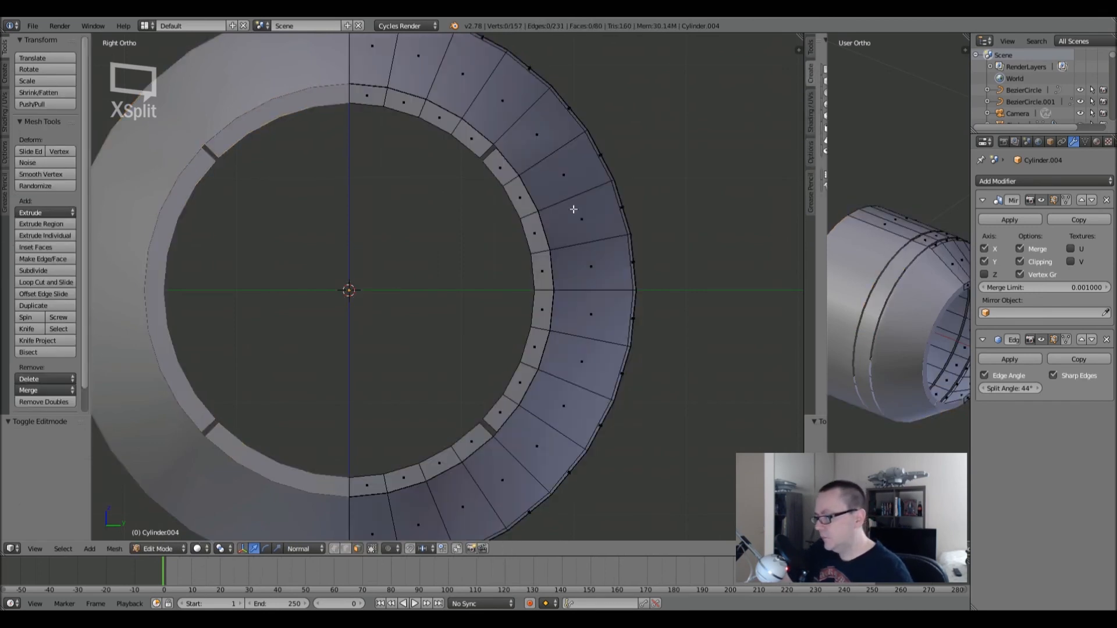
{"action": "middle_click_drag", "start_coordinate": [489, 210], "coordinate": [490, 248]}
{"action": "right_click", "coordinate": [291, 338]}
{"action": "key", "text": "Tab"}
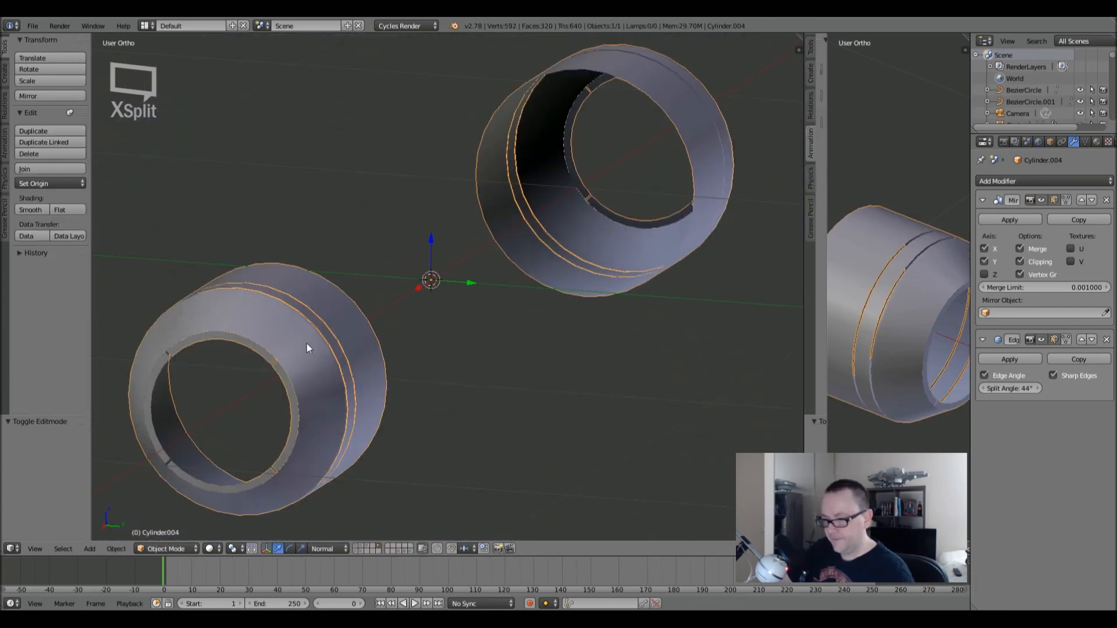
{"action": "middle_click_drag", "start_coordinate": [316, 372], "coordinate": [417, 298], "text": "shift"}
{"action": "key", "text": "Tab"}
{"action": "key", "text": "a"}
{"action": "key", "text": "Tab"}
{"action": "key", "text": "Tab"}
{"action": "scroll", "coordinate": [396, 179], "scroll_direction": "up", "scroll_amount": 5}
{"action": "scroll", "coordinate": [396, 179], "scroll_direction": "down", "scroll_amount": 1}
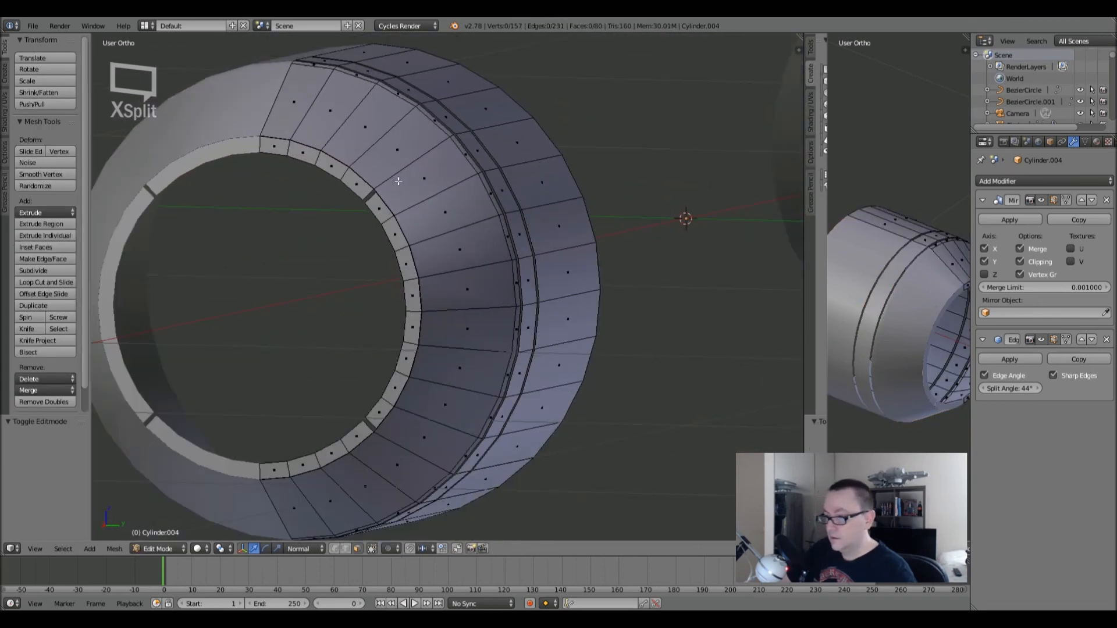
{"action": "middle_click_drag", "start_coordinate": [452, 259], "coordinate": [476, 265]}
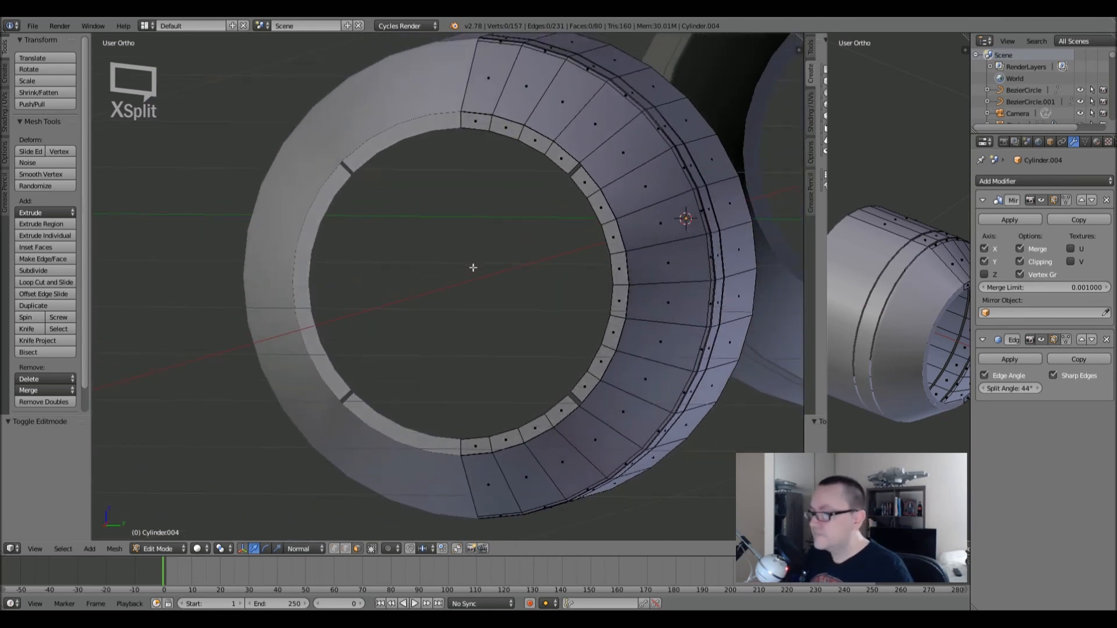
- In right view, add one loop cut across the sloped section above the Y axis and one below, each slid close to the existing edge nearer the axis
{"action": "key", "text": "KP_3"}
{"action": "scroll", "coordinate": [473, 268], "scroll_direction": "down", "scroll_amount": 4}
{"action": "middle_click_drag", "start_coordinate": [531, 277], "coordinate": [424, 299], "text": "shift"}
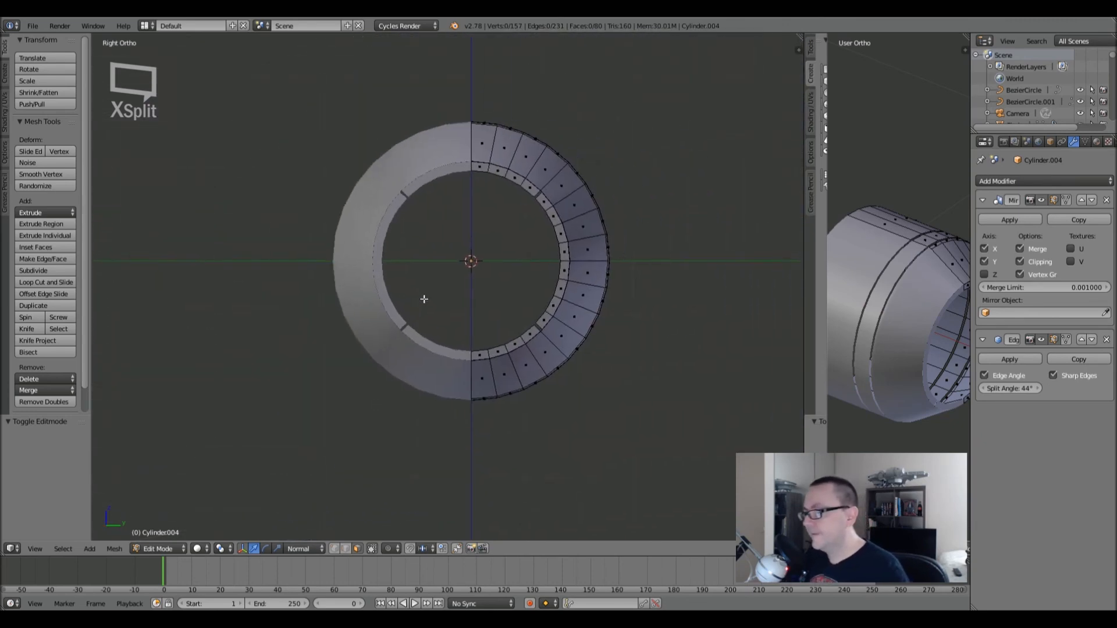
{"action": "scroll", "coordinate": [533, 231], "scroll_direction": "up", "scroll_amount": 3}
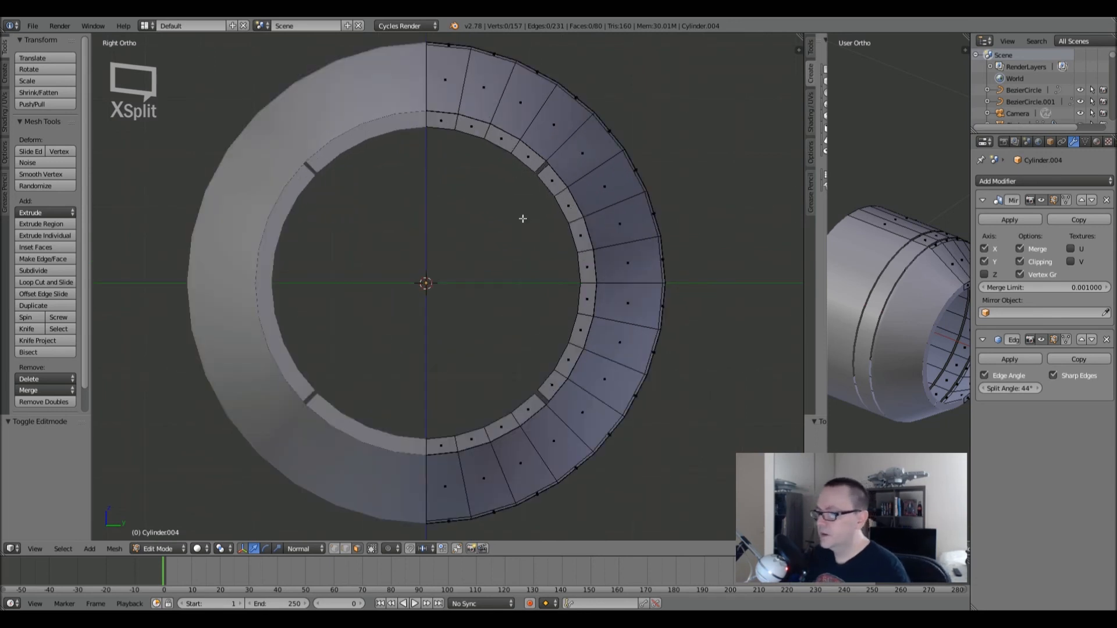
{"action": "middle_click_drag", "start_coordinate": [609, 209], "coordinate": [570, 184], "text": "shift"}
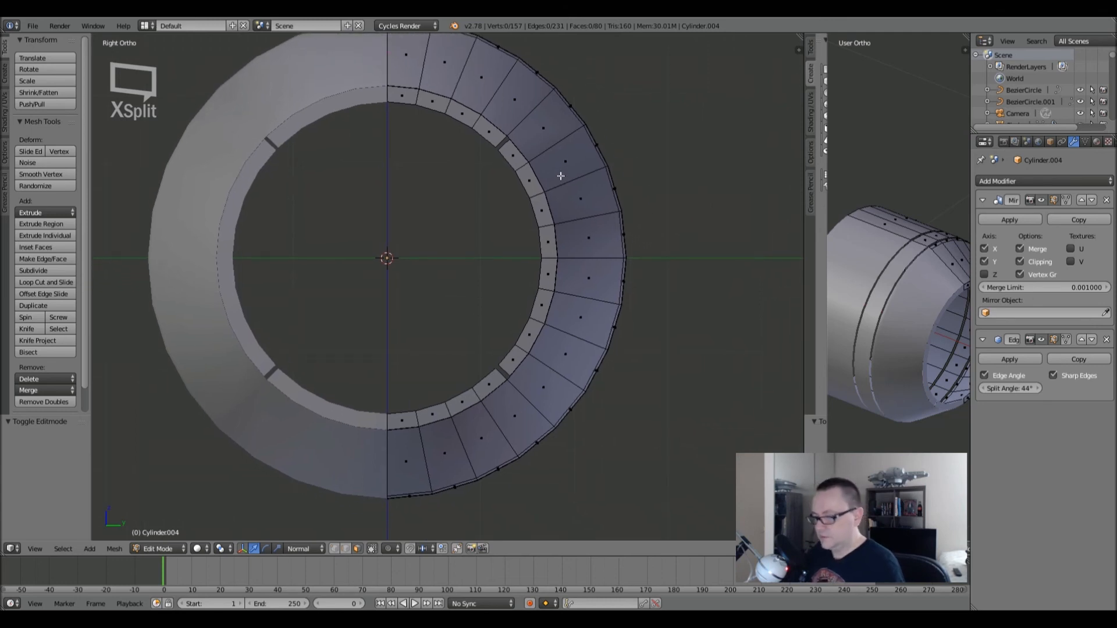
{"action": "key", "text": "ctrl+r"}
{"action": "left_click", "coordinate": [545, 176]}
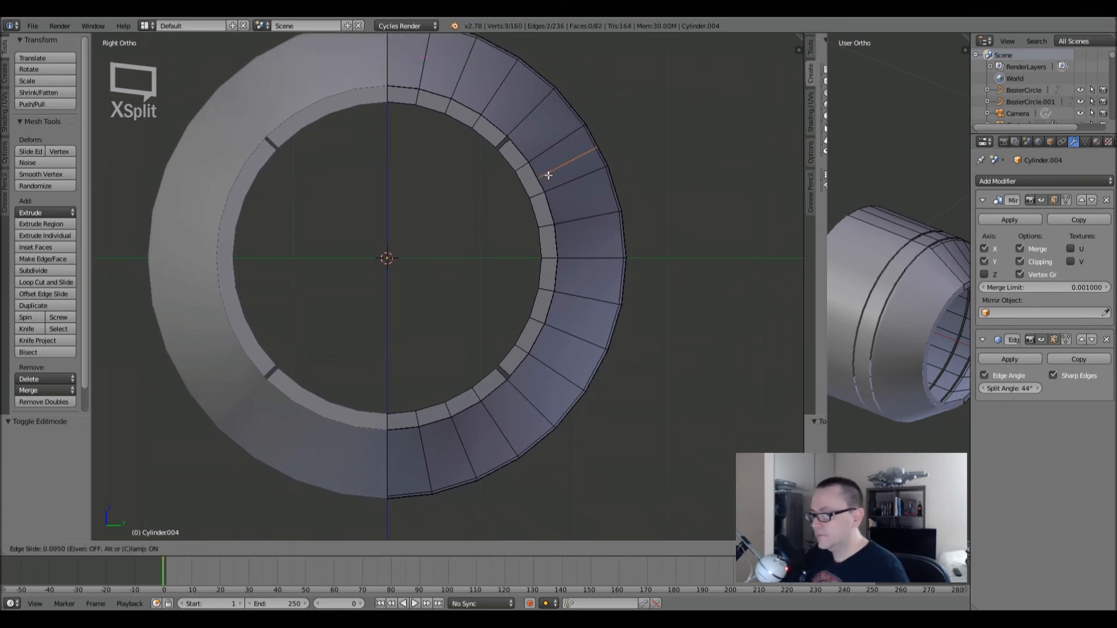
{"action": "left_click", "coordinate": [580, 220]}
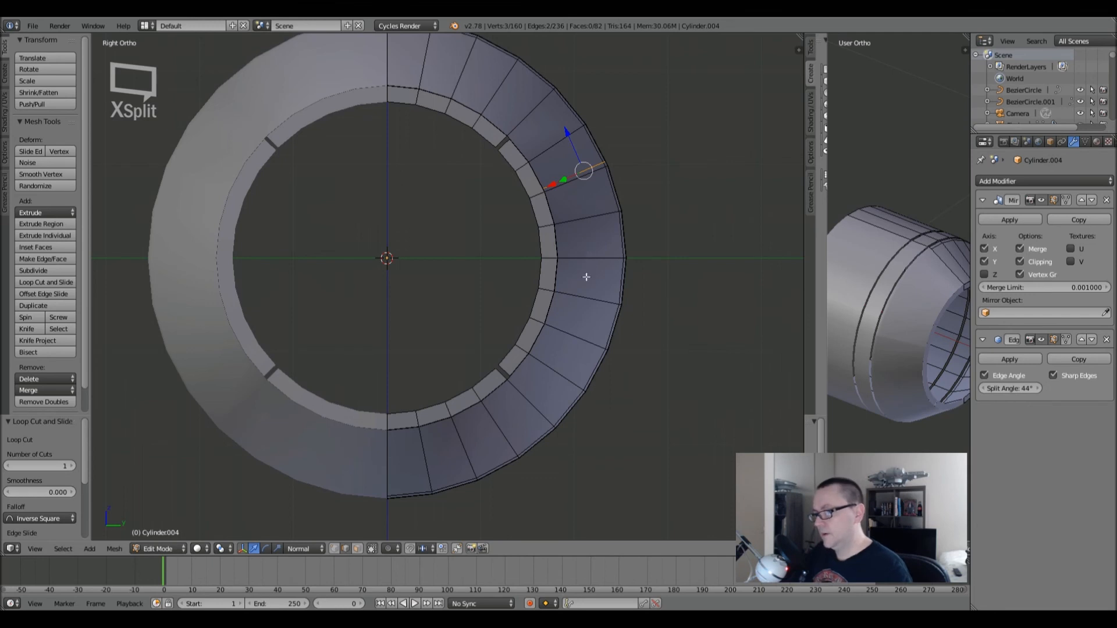
{"action": "key", "text": "ctrl+r"}
{"action": "left_click", "coordinate": [544, 339]}
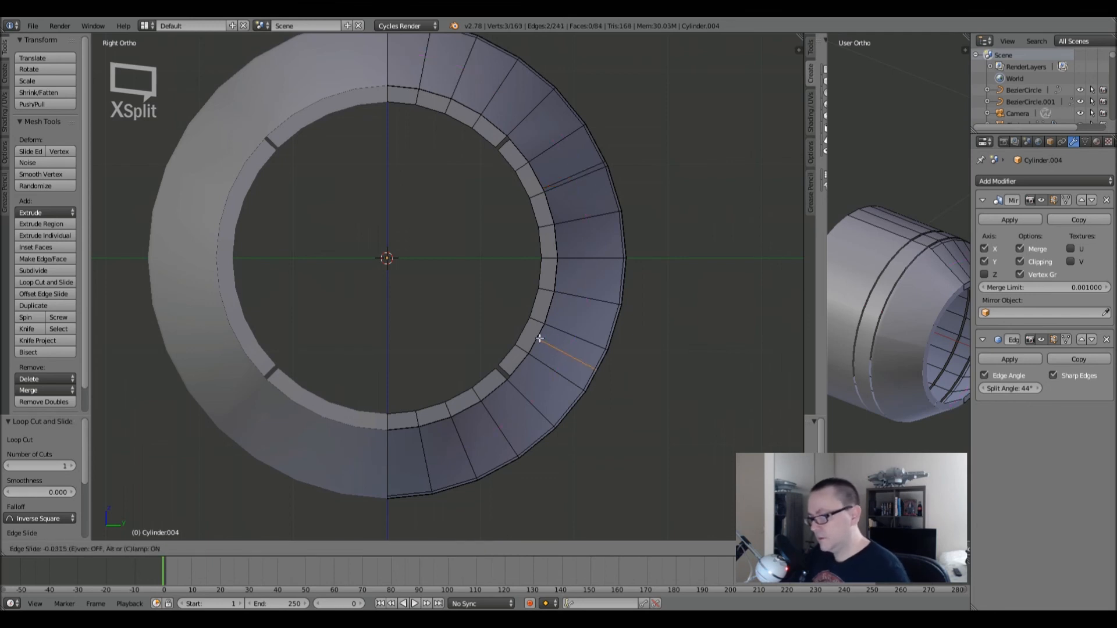
{"action": "left_click", "coordinate": [567, 264]}
- Select the four thin faces beside the new cuts, covering the sloped section and its narrow outer band
{"action": "left_click", "coordinate": [358, 549]}
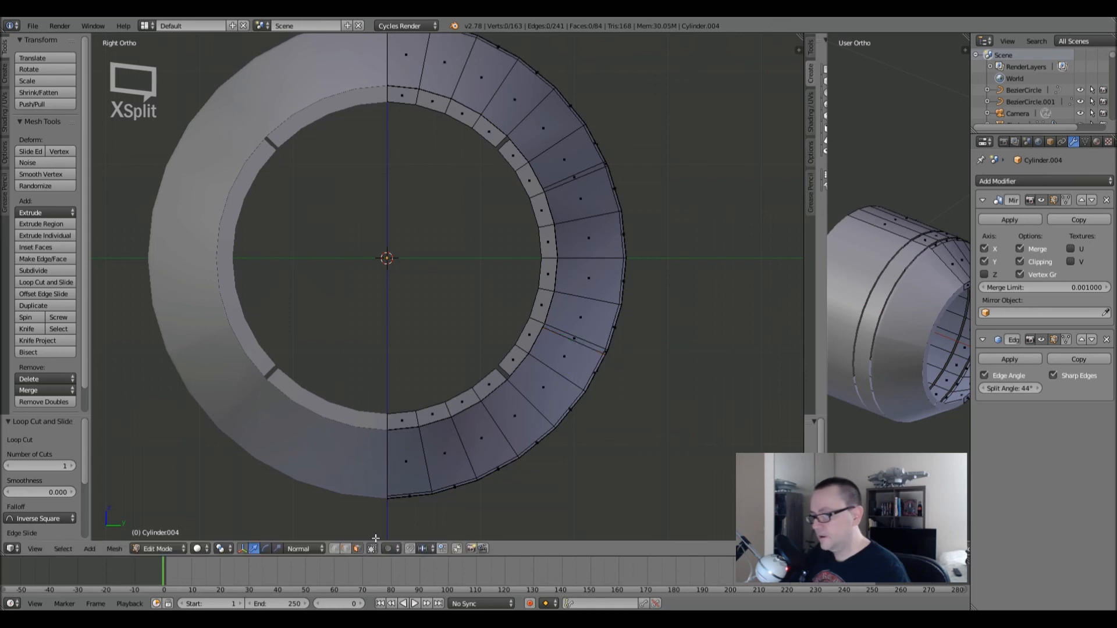
{"action": "right_click", "coordinate": [574, 338]}
{"action": "right_click", "coordinate": [576, 175], "text": "shift"}
{"action": "middle_click_drag", "start_coordinate": [576, 175], "coordinate": [644, 165]}
{"action": "scroll", "coordinate": [645, 165], "scroll_direction": "up", "scroll_amount": 5}
{"action": "right_click", "coordinate": [669, 158], "text": "shift"}
{"action": "scroll", "coordinate": [666, 218], "scroll_direction": "down", "scroll_amount": 5}
{"action": "middle_click_drag", "start_coordinate": [680, 348], "coordinate": [639, 244], "text": "shift"}
{"action": "right_click", "coordinate": [641, 329], "text": "shift"}
{"action": "middle_click_drag", "start_coordinate": [641, 329], "coordinate": [626, 278]}
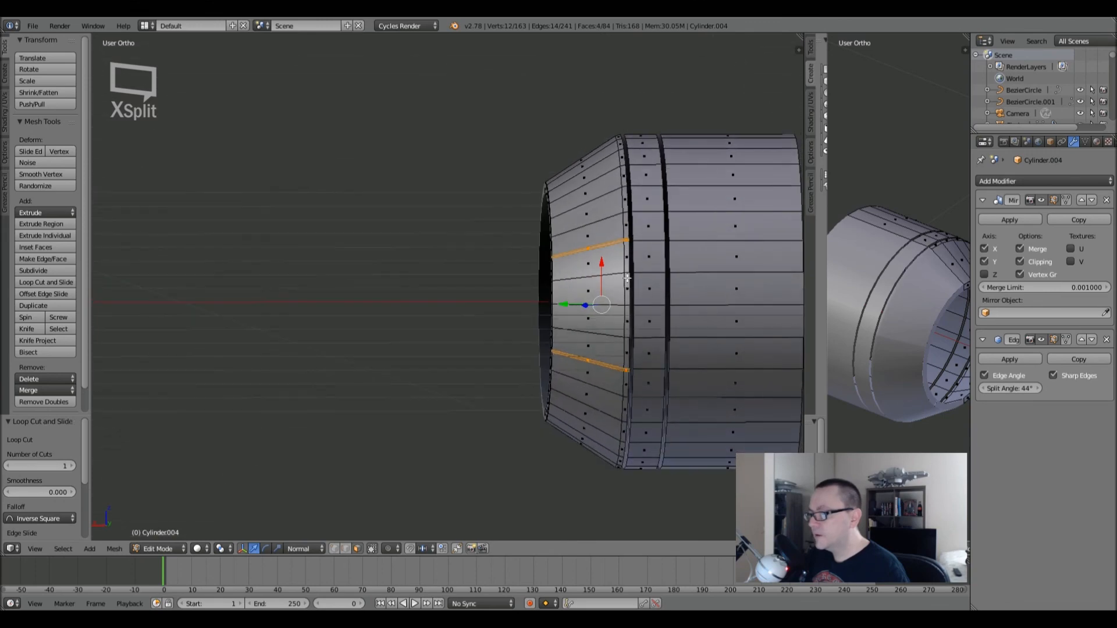
- Try deleting only the two long thin faces on the sloped section, leaving the small outer-band faces out of the selection
{"action": "scroll", "coordinate": [626, 278], "scroll_direction": "up", "scroll_amount": 8}
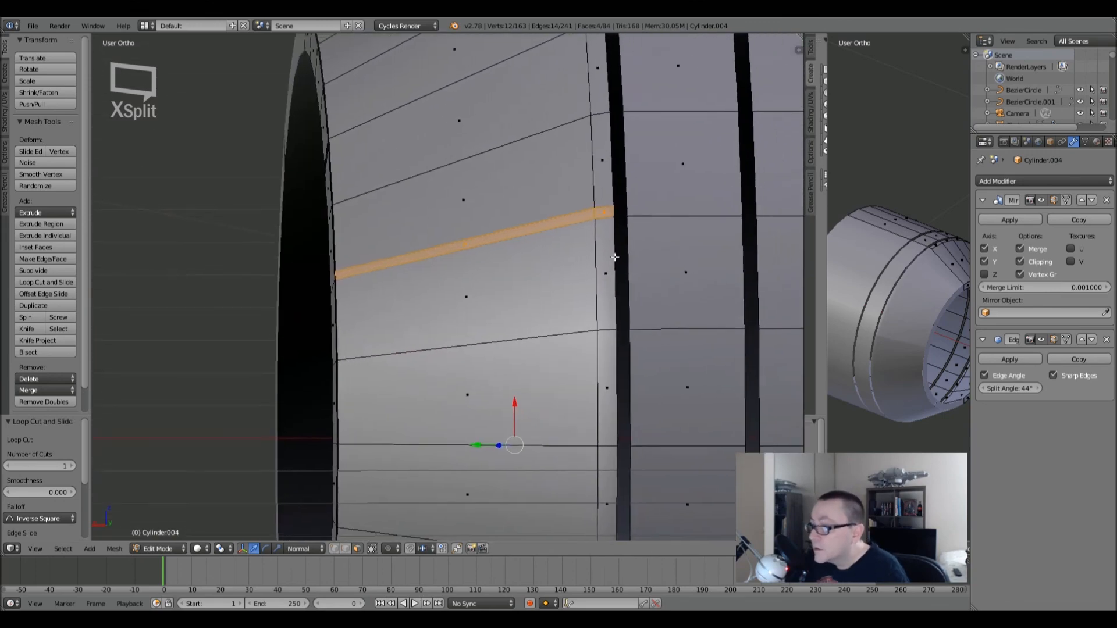
{"action": "middle_click_drag", "start_coordinate": [615, 257], "coordinate": [598, 287], "text": "shift"}
{"action": "scroll", "coordinate": [595, 251], "scroll_direction": "up", "scroll_amount": 4}
{"action": "right_click", "coordinate": [589, 235], "text": "shift"}
{"action": "scroll", "coordinate": [581, 320], "scroll_direction": "down", "scroll_amount": 4}
{"action": "scroll", "coordinate": [581, 320], "scroll_direction": "down", "scroll_amount": 3}
{"action": "middle_click_drag", "start_coordinate": [583, 396], "coordinate": [583, 217], "text": "shift"}
{"action": "right_click", "coordinate": [575, 378], "text": "shift"}
{"action": "scroll", "coordinate": [574, 376], "scroll_direction": "up", "scroll_amount": 2}
{"action": "scroll", "coordinate": [574, 376], "scroll_direction": "up", "scroll_amount": 4}
{"action": "scroll", "coordinate": [575, 377], "scroll_direction": "down", "scroll_amount": 6}
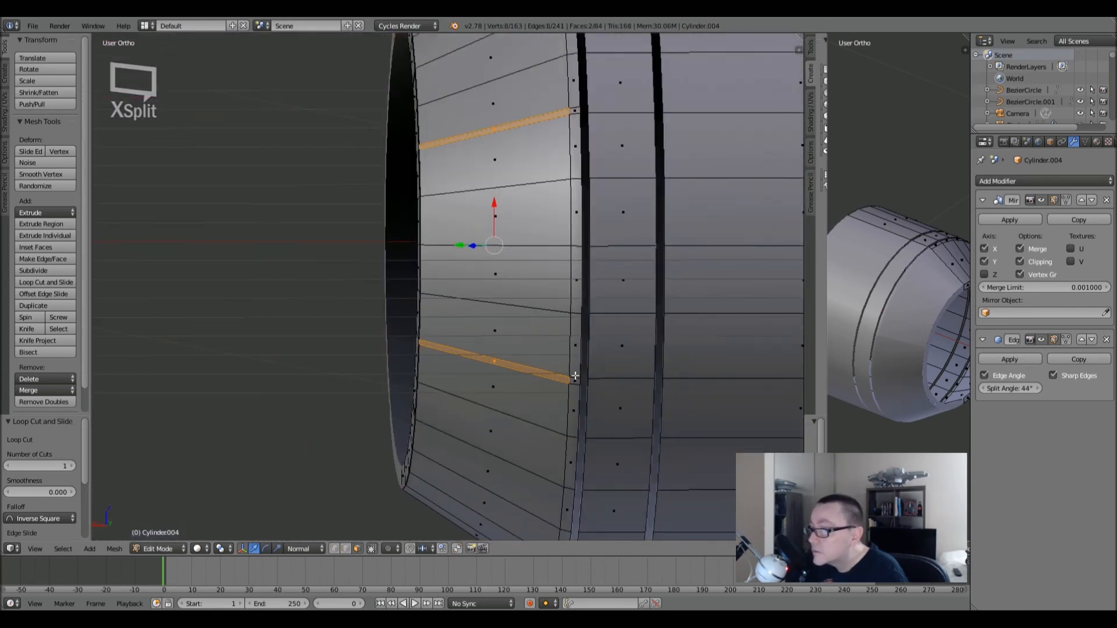
{"action": "key", "text": "x"}
{"action": "left_click", "coordinate": [570, 235]}
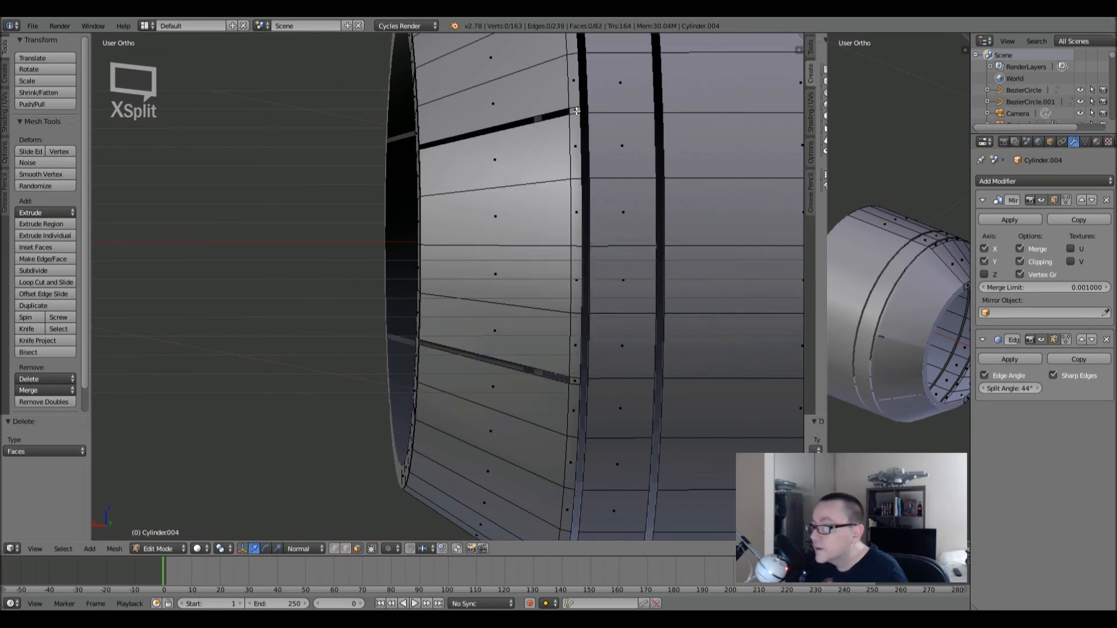
- Examine the gap ends, select the narrow outer band's face loop, and undo that selection and the face deletion
{"action": "scroll", "coordinate": [574, 111], "scroll_direction": "up", "scroll_amount": 5}
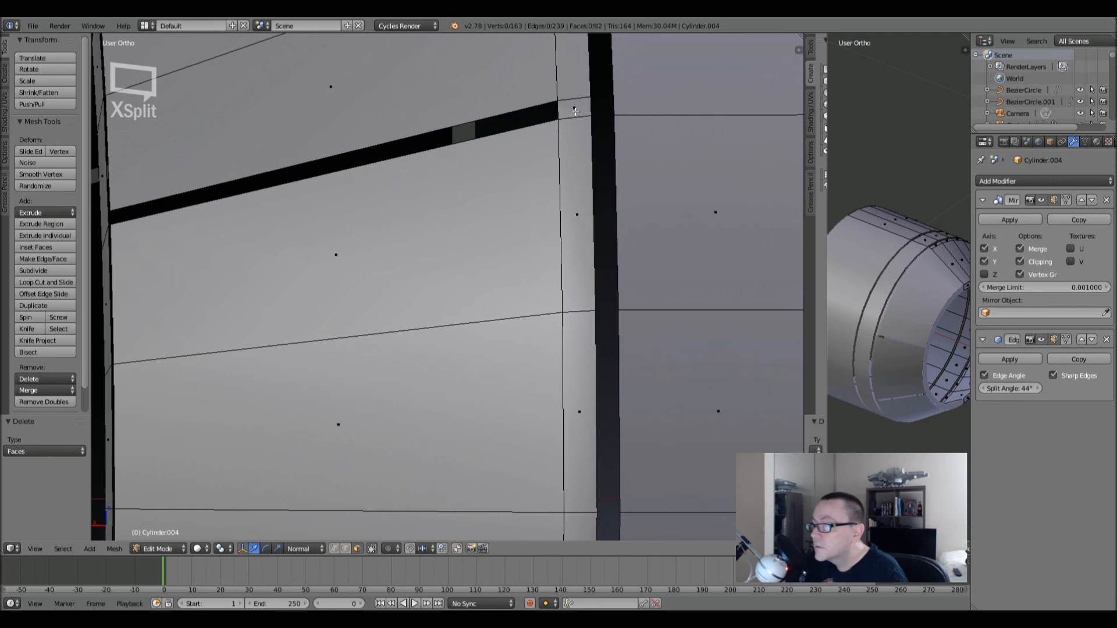
{"action": "scroll", "coordinate": [574, 110], "scroll_direction": "down", "scroll_amount": 4}
{"action": "middle_click_drag", "start_coordinate": [596, 167], "coordinate": [584, 149]}
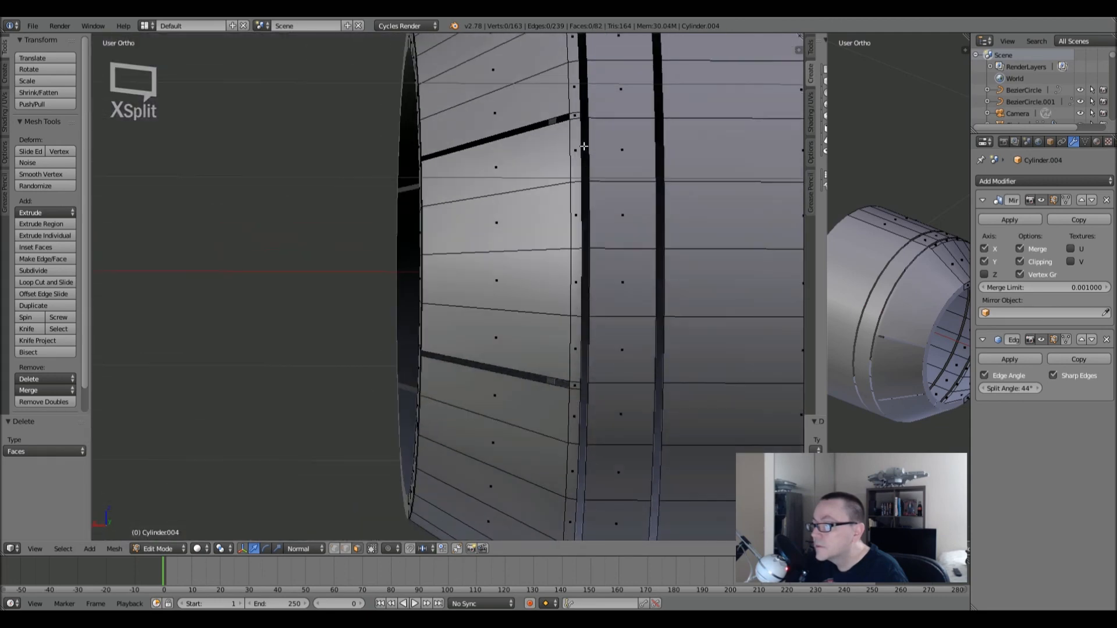
{"action": "left_click", "coordinate": [578, 127], "text": "alt"}
{"action": "scroll", "coordinate": [623, 220], "scroll_direction": "down", "scroll_amount": 3}
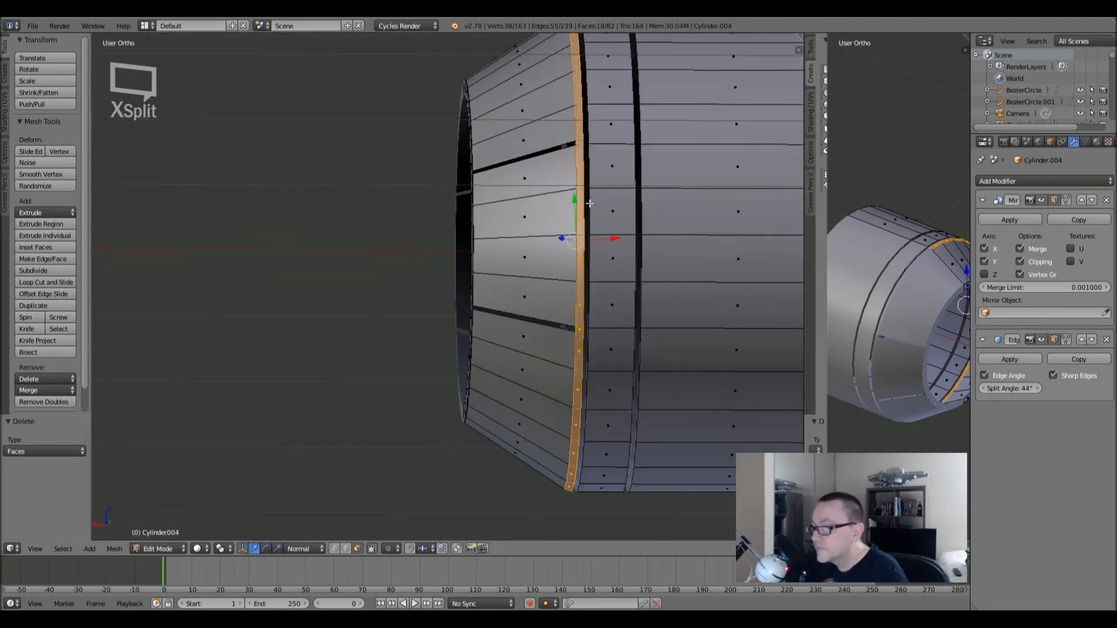
{"action": "mouse_move", "coordinate": [623, 219]}
{"action": "middle_mouse_down"}
{"action": "mouse_move", "coordinate": [669, 203]}
{"action": "mouse_move", "coordinate": [609, 192]}
{"action": "mouse_move", "coordinate": [611, 229]}
{"action": "middle_mouse_up"}
{"action": "key", "text": "ctrl+z"}
{"action": "key", "text": "ctrl+z"}
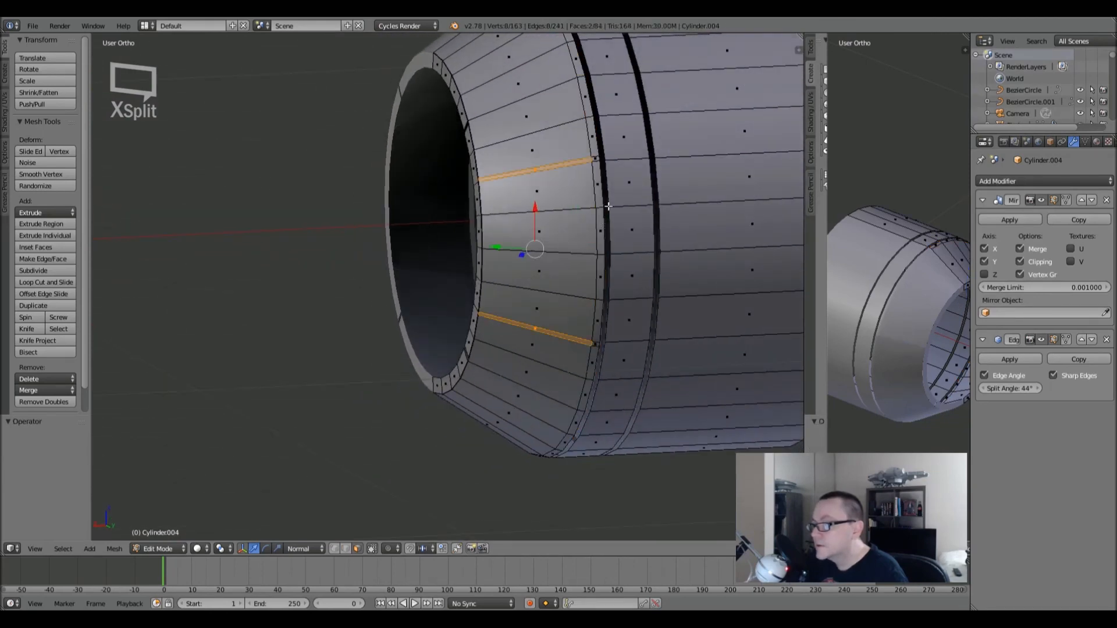
- Add the two small outer-band faces to the selection, delete all four thin faces, and check the gaps in Object Mode
{"action": "left_click", "coordinate": [594, 157], "text": "shift"}
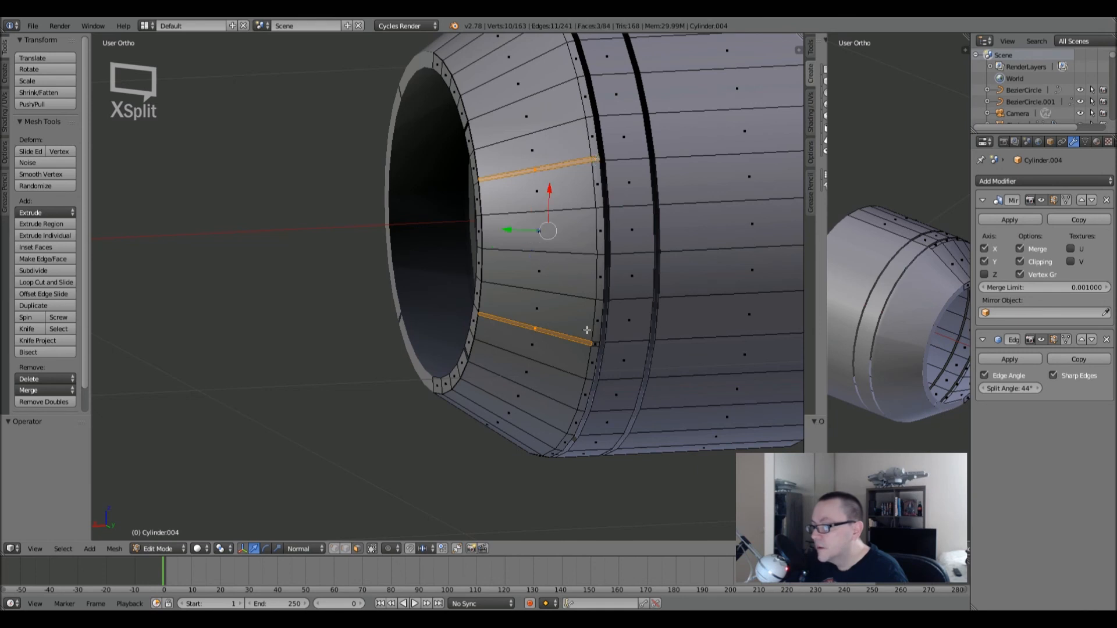
{"action": "left_click", "coordinate": [594, 341], "text": "shift"}
{"action": "key", "text": "x"}
{"action": "left_click", "coordinate": [663, 251]}
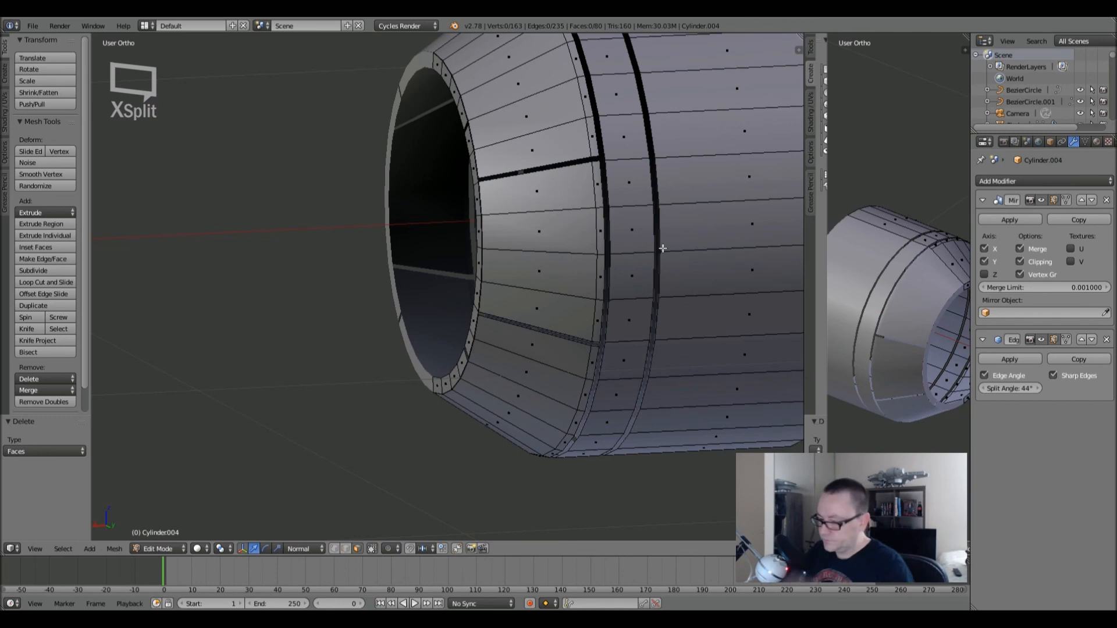
{"action": "key", "text": "Tab"}
{"action": "scroll", "coordinate": [663, 251], "scroll_direction": "down", "scroll_amount": 4}
{"action": "middle_click_drag", "start_coordinate": [662, 249], "coordinate": [395, 251]}
- In Edit Mode, add a lengthwise loop cut across one face of the wide cylindrical section, slid close to that face's upper edge
{"action": "key", "text": "Tab"}
{"action": "middle_click_drag", "start_coordinate": [497, 255], "coordinate": [546, 259]}
{"action": "right_click", "coordinate": [511, 266]}
{"action": "key", "text": "a"}
{"action": "scroll", "coordinate": [474, 232], "scroll_direction": "up", "scroll_amount": 2}
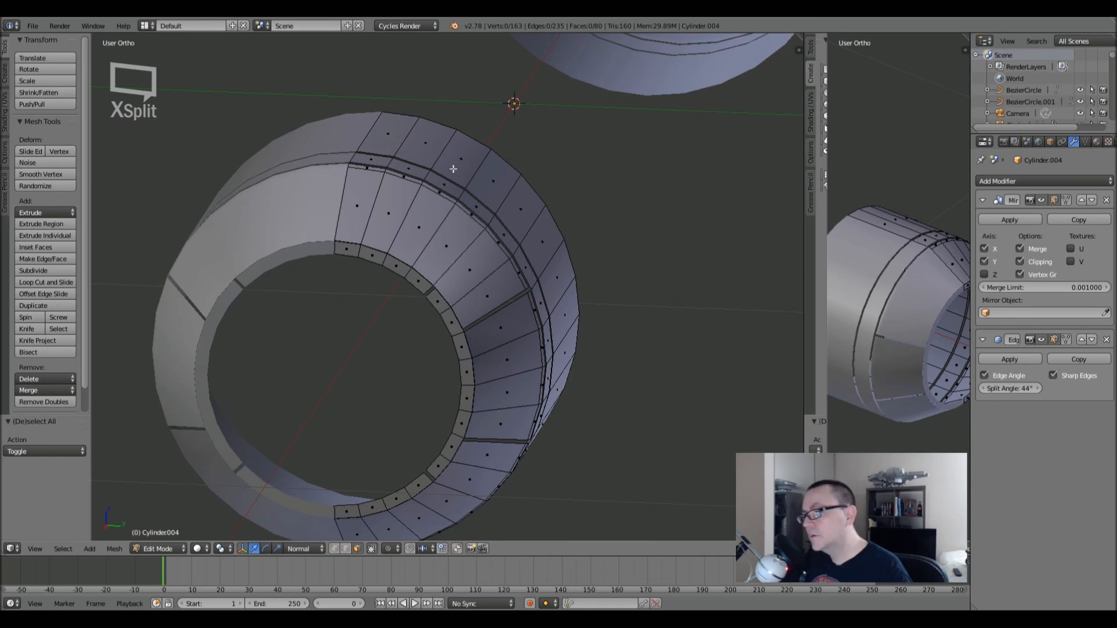
{"action": "scroll", "coordinate": [516, 197], "scroll_direction": "up", "scroll_amount": 3}
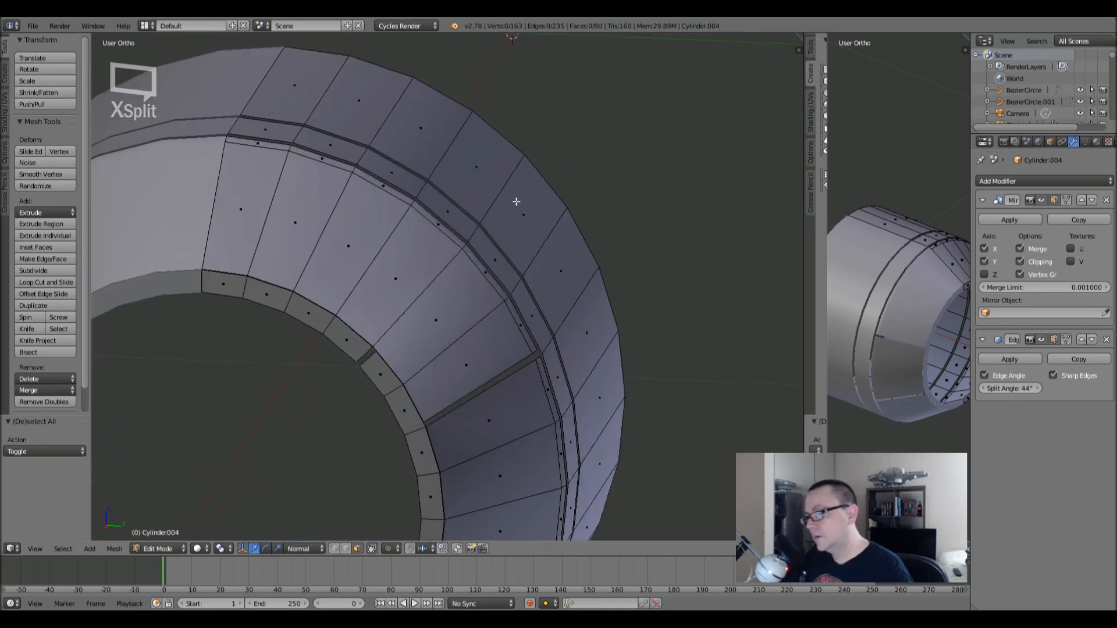
{"action": "right_click", "coordinate": [516, 216]}
{"action": "scroll", "coordinate": [517, 217], "scroll_direction": "up", "scroll_amount": 3}
{"action": "middle_click_drag", "start_coordinate": [394, 237], "coordinate": [455, 244]}
{"action": "key", "text": "ctrl+r"}
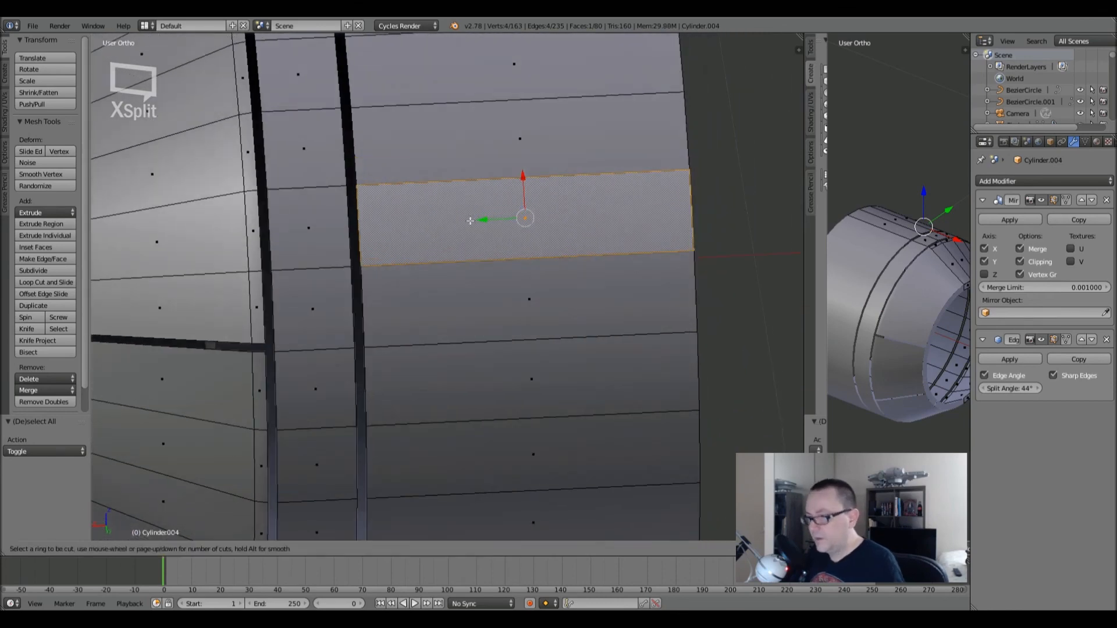
{"action": "left_click", "coordinate": [391, 210]}
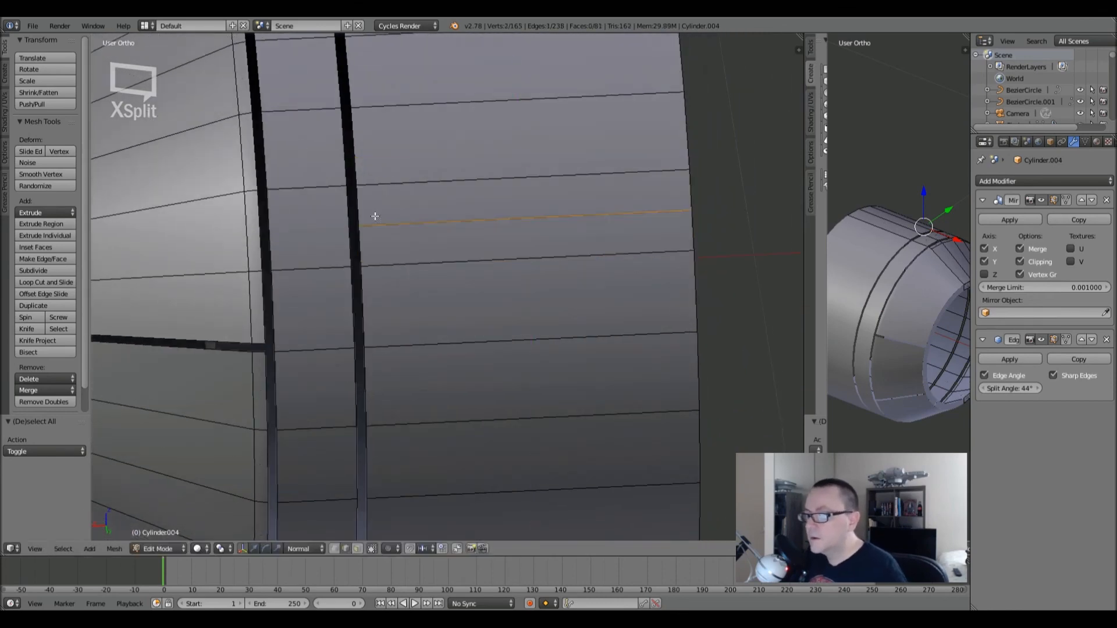
{"action": "left_click", "coordinate": [396, 115]}
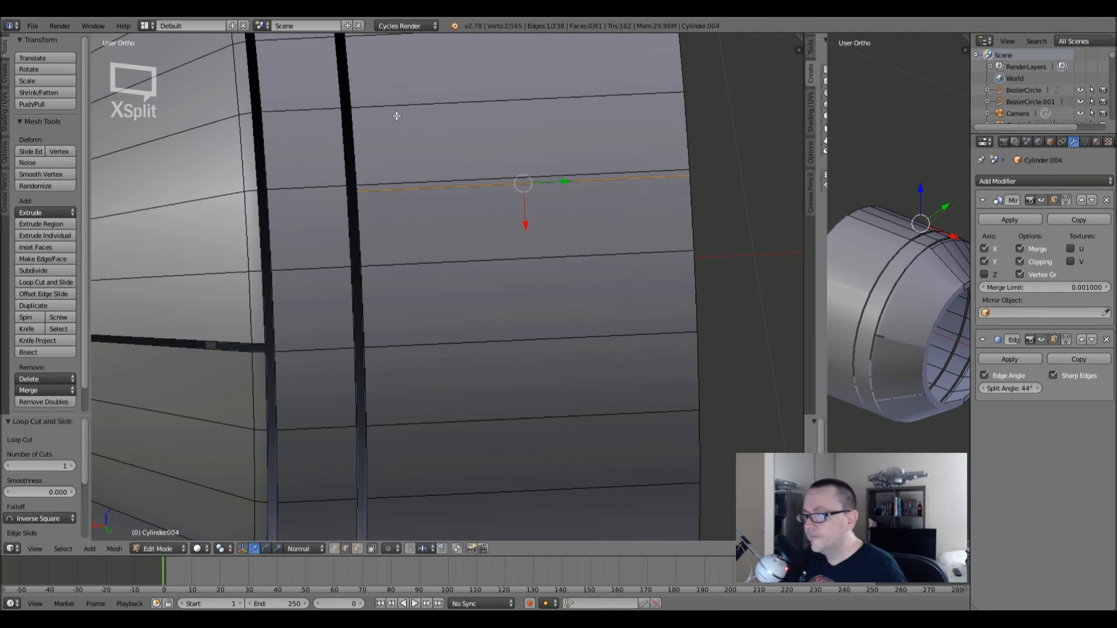
- Add a loop cut across the adjoining narrow band face, slid close to its upper edge in line with the wide-section cut
{"action": "key", "text": "ctrl+r"}
{"action": "left_click", "coordinate": [349, 200]}
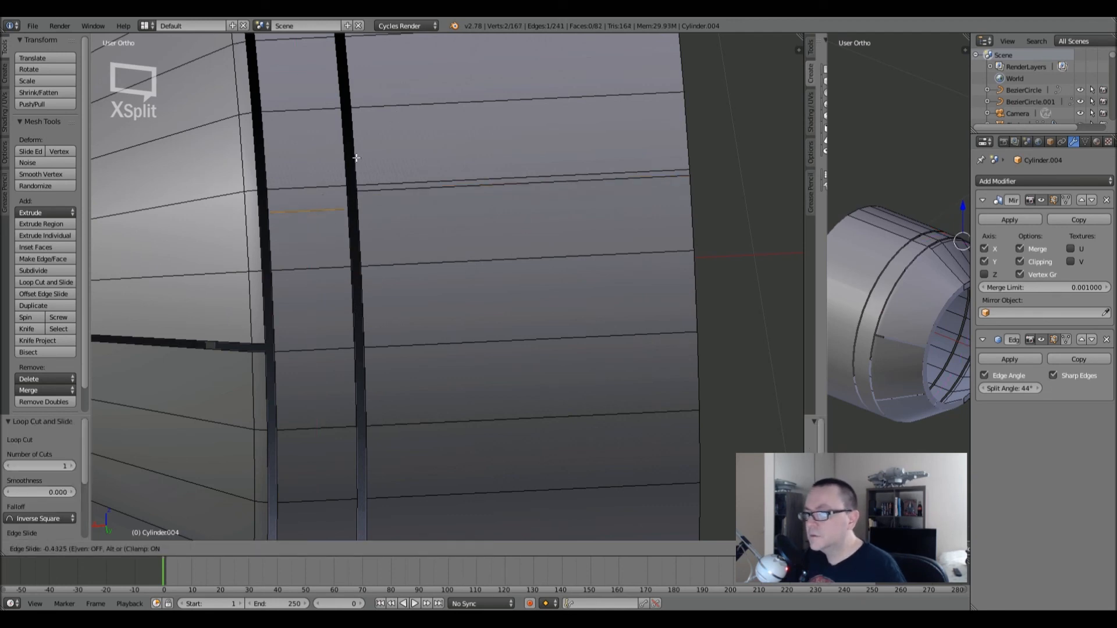
{"action": "left_click", "coordinate": [368, 495]}
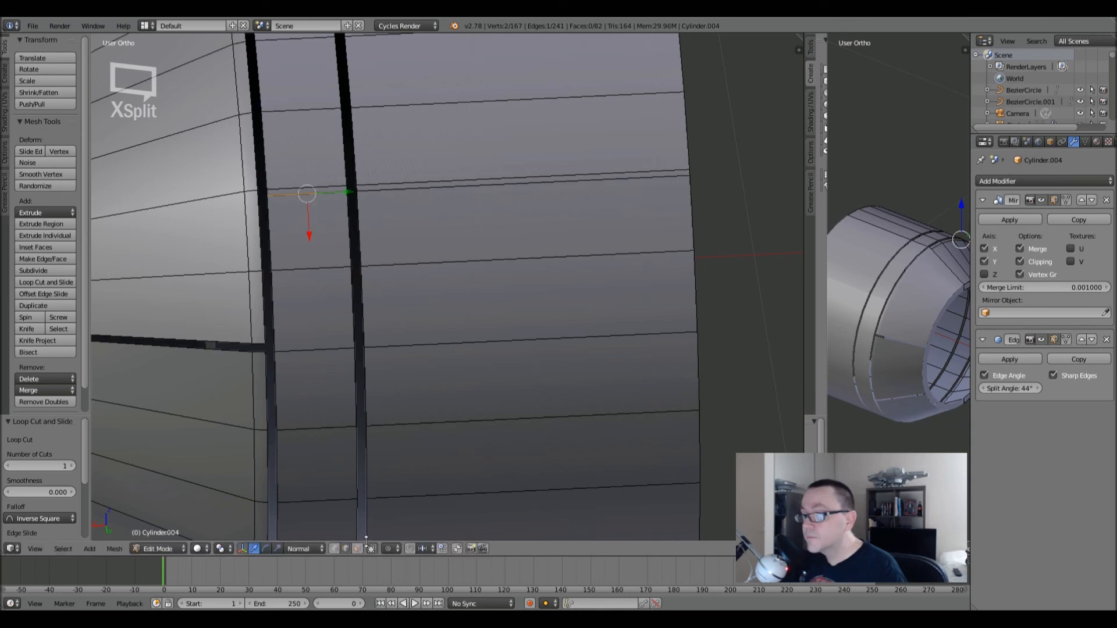
- In face selection mode, select the thin faces on the narrow band and wide section and delete them to open a gap
{"action": "left_click", "coordinate": [357, 548]}
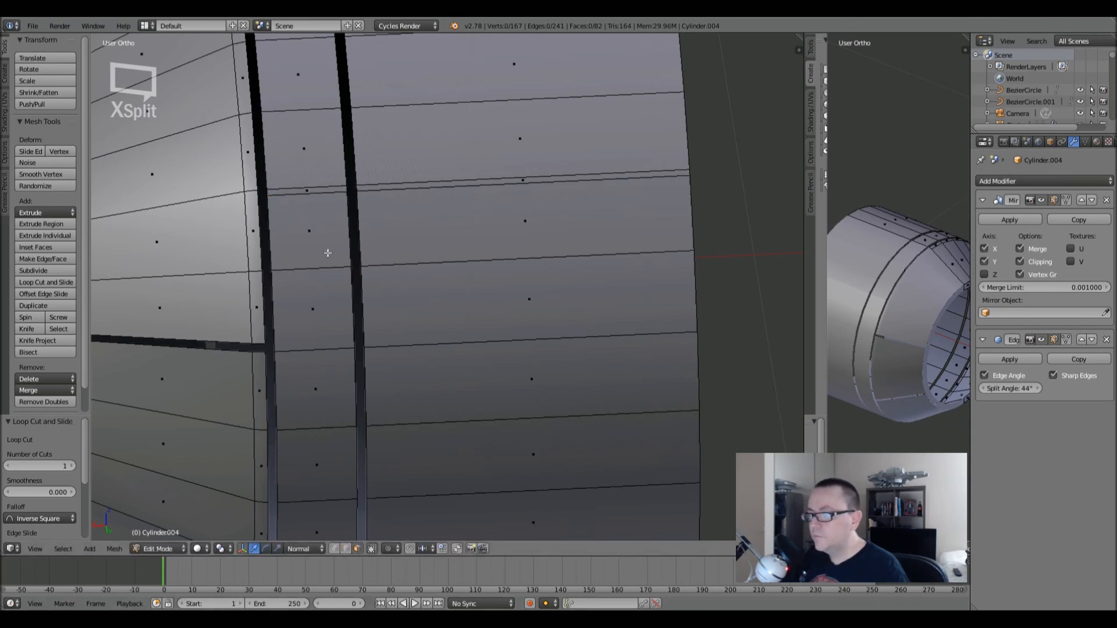
{"action": "right_click", "coordinate": [307, 190]}
{"action": "right_click", "coordinate": [519, 181], "text": "shift"}
{"action": "key", "text": "x"}
{"action": "left_click", "coordinate": [518, 180]}
{"action": "scroll", "coordinate": [514, 198], "scroll_direction": "down", "scroll_amount": 5}
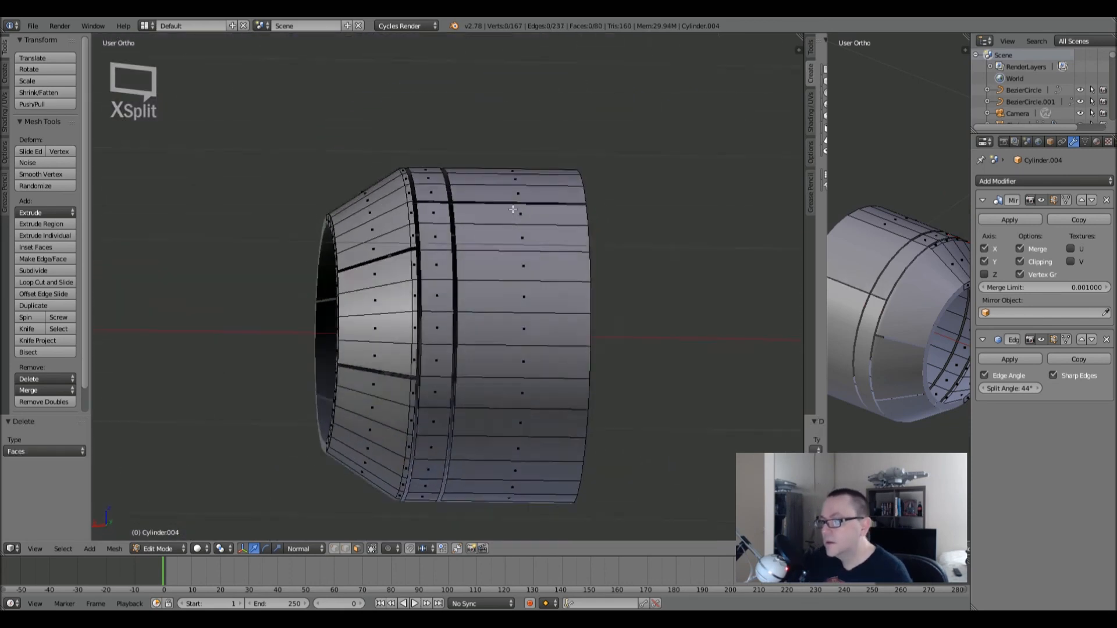
- Select the wide-section face around the side of the pod where the next lengthwise gap belongs
{"action": "middle_click_drag", "start_coordinate": [513, 210], "coordinate": [499, 264]}
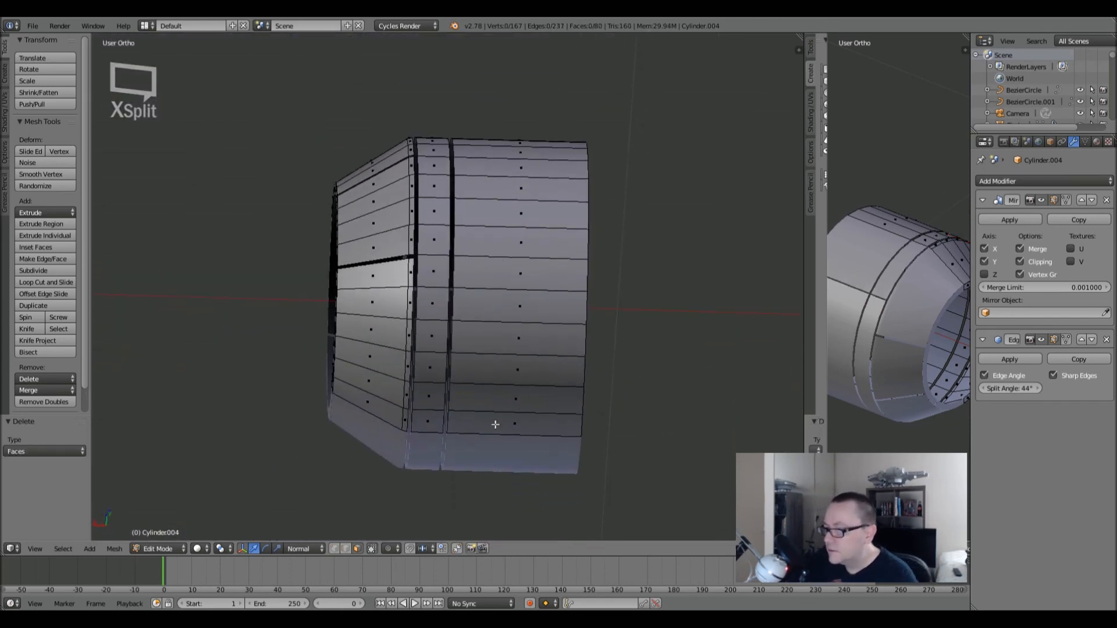
{"action": "right_click", "coordinate": [511, 308]}
{"action": "scroll", "coordinate": [506, 311], "scroll_direction": "up", "scroll_amount": 5}
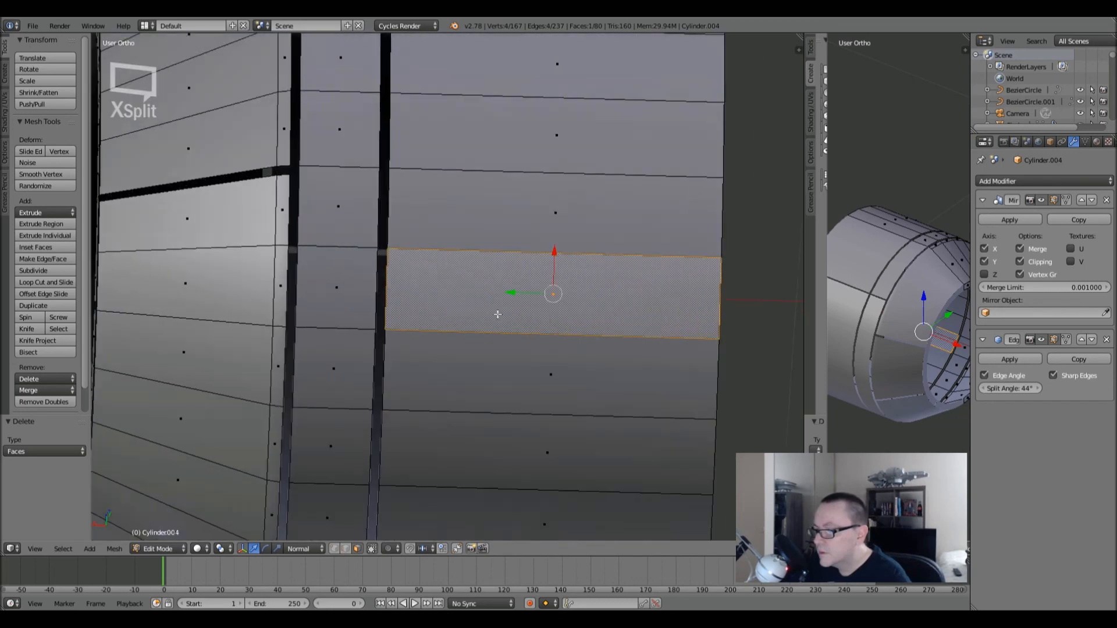
{"action": "scroll", "coordinate": [497, 314], "scroll_direction": "up", "scroll_amount": 2}
{"action": "middle_click_drag", "start_coordinate": [498, 312], "coordinate": [444, 306], "text": "shift"}
{"action": "key", "text": "ctrl+r"}
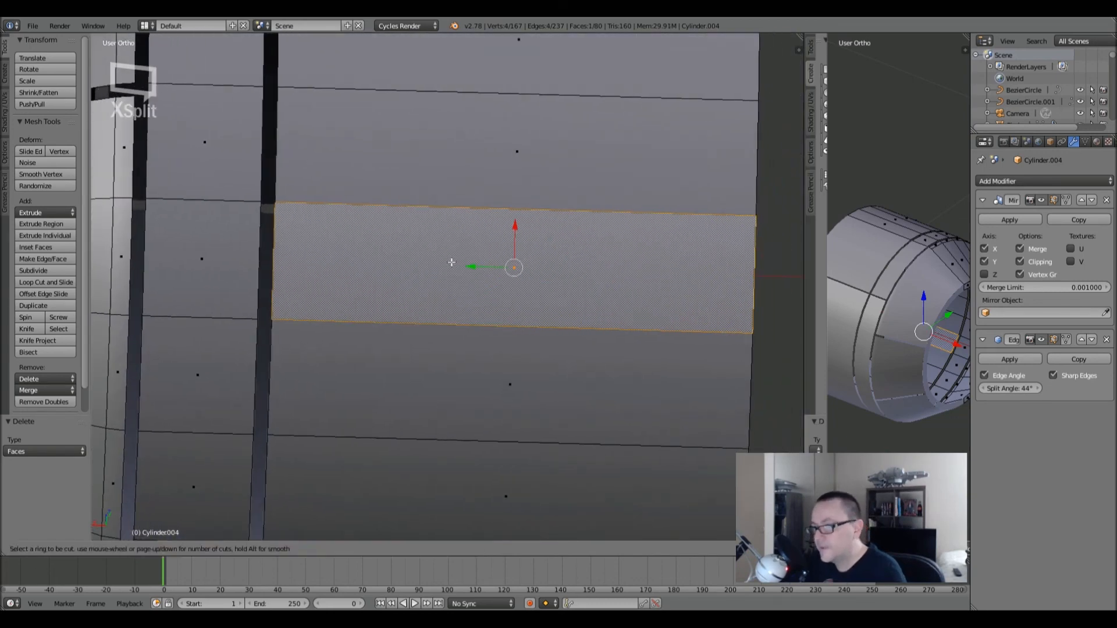
{"action": "key", "text": "Escape"}
{"action": "scroll", "coordinate": [479, 367], "scroll_direction": "down", "scroll_amount": 5}
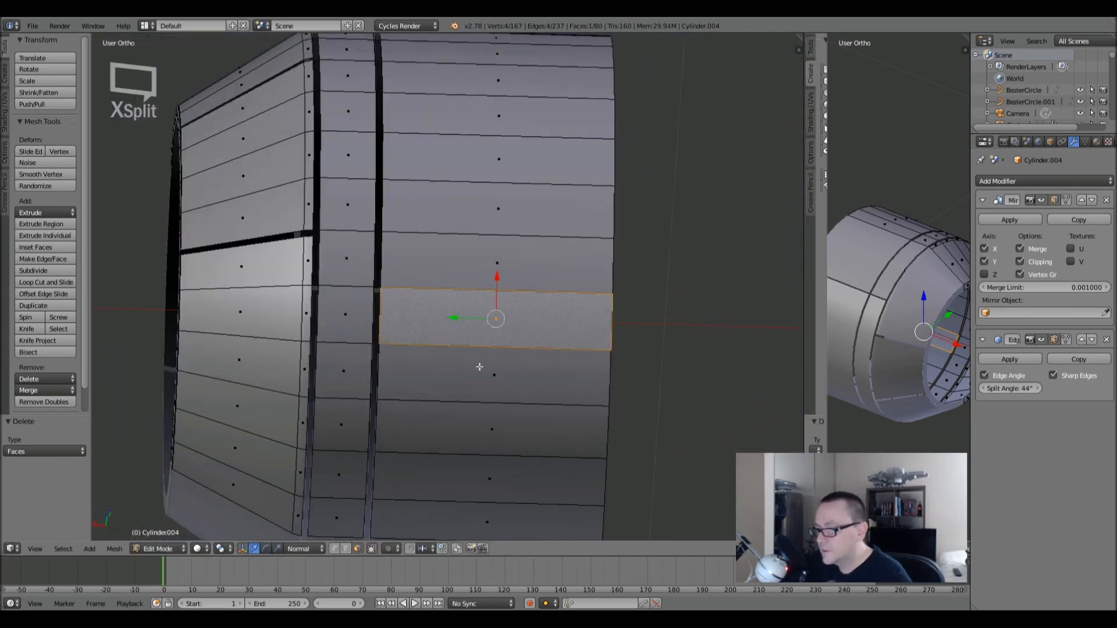
{"action": "scroll", "coordinate": [480, 366], "scroll_direction": "up", "scroll_amount": 1}
{"action": "scroll", "coordinate": [479, 367], "scroll_direction": "up", "scroll_amount": 4}
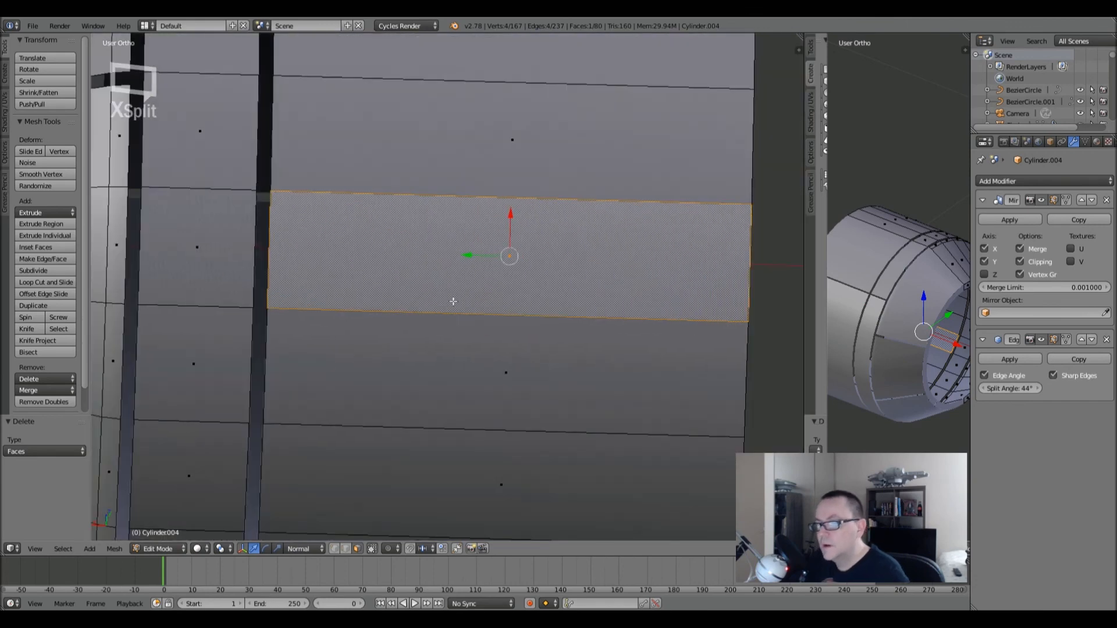
- Add lengthwise loop cuts across the selected wide-section face and its neighbouring narrow band face, each slid close to the lower edge
{"action": "key", "text": "ctrl+r"}
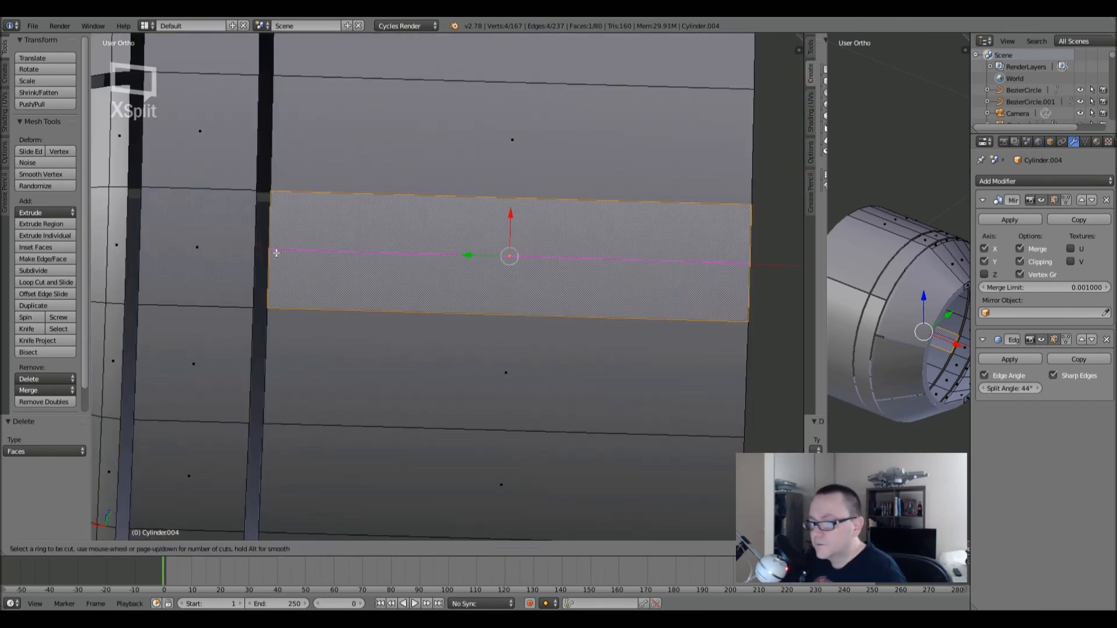
{"action": "left_click", "coordinate": [274, 252]}
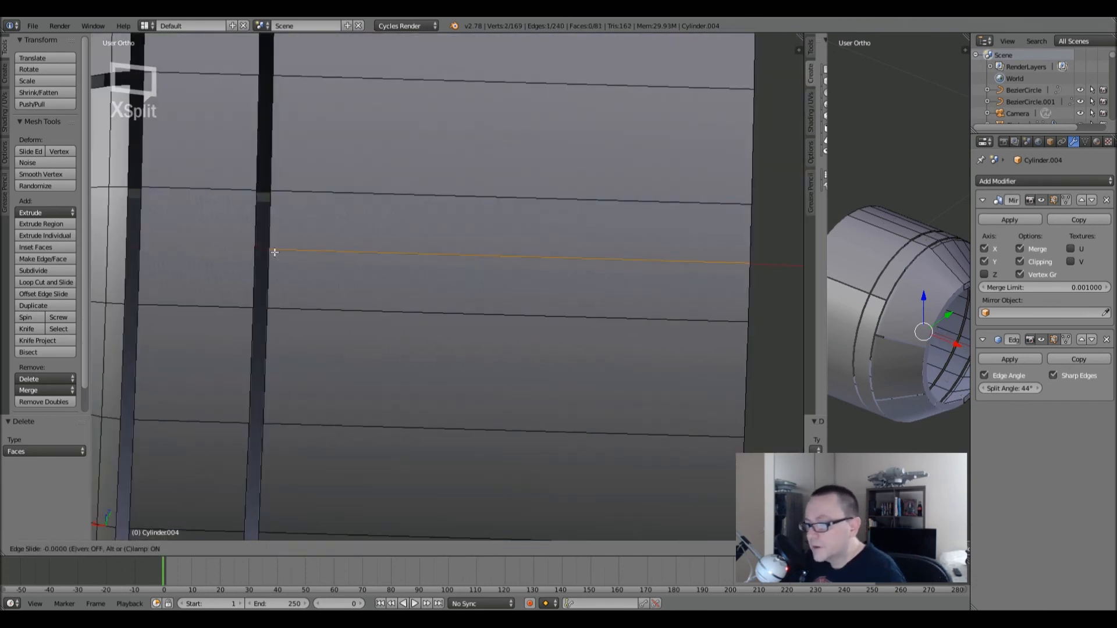
{"action": "left_click", "coordinate": [286, 316]}
{"action": "key", "text": "ctrl+r"}
{"action": "left_click", "coordinate": [243, 282]}
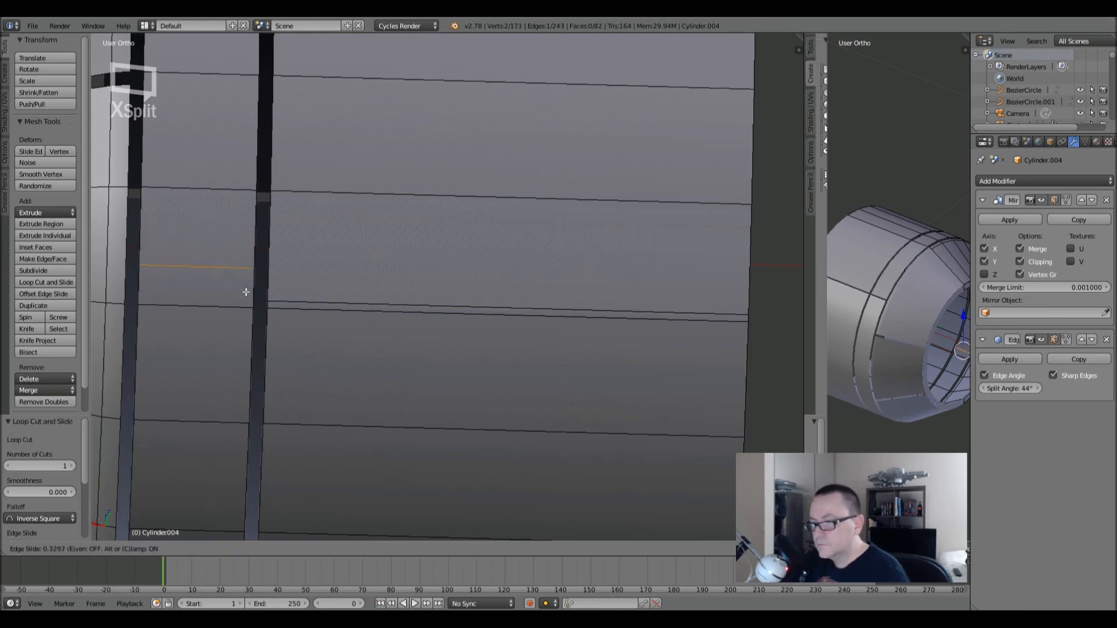
{"action": "left_click", "coordinate": [250, 468]}
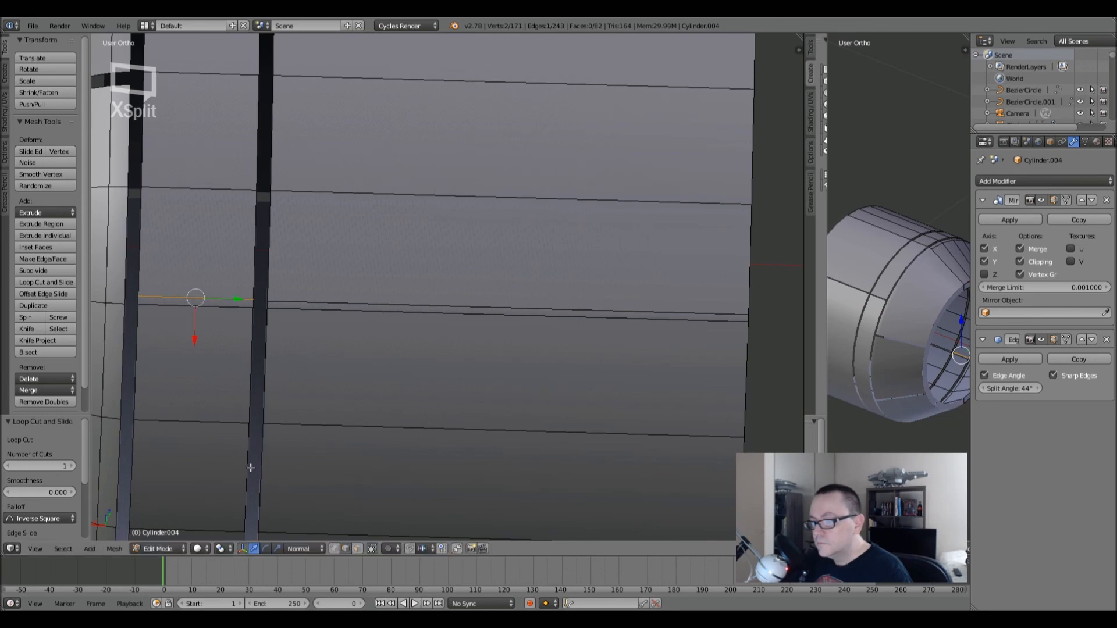
- In face selection mode, delete the two new thin faces on the narrow band and the wide section
{"action": "left_click", "coordinate": [358, 549]}
{"action": "right_click", "coordinate": [194, 301]}
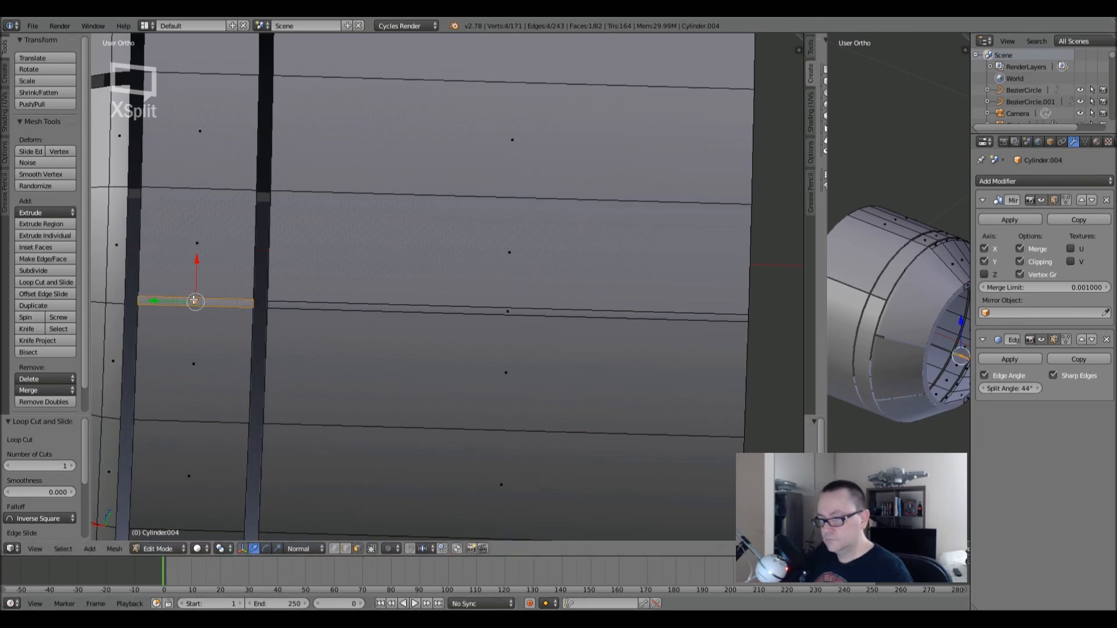
{"action": "right_click", "coordinate": [515, 311], "text": "alt"}
{"action": "key", "text": "x"}
{"action": "left_click", "coordinate": [516, 310]}
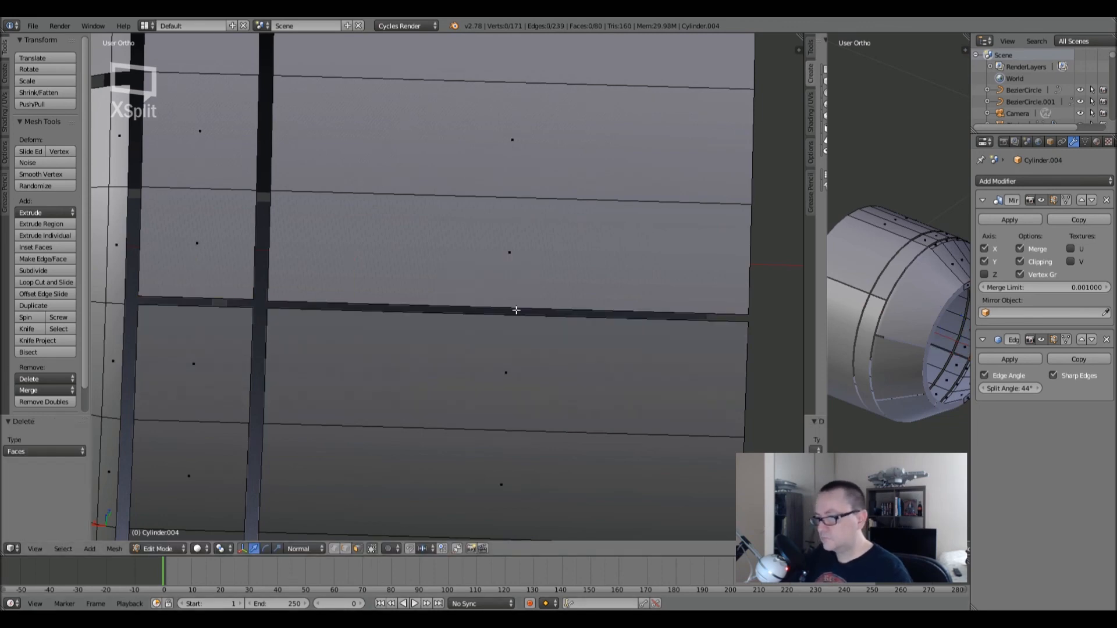
- Return to Object Mode and apply the pod copy's rotation and scale
{"action": "scroll", "coordinate": [516, 310], "scroll_direction": "down", "scroll_amount": 5}
{"action": "right_click", "coordinate": [499, 256]}
{"action": "middle_click_drag", "start_coordinate": [499, 256], "coordinate": [636, 306]}
{"action": "scroll", "coordinate": [644, 283], "scroll_direction": "down", "scroll_amount": 3}
{"action": "key", "text": "Tab"}
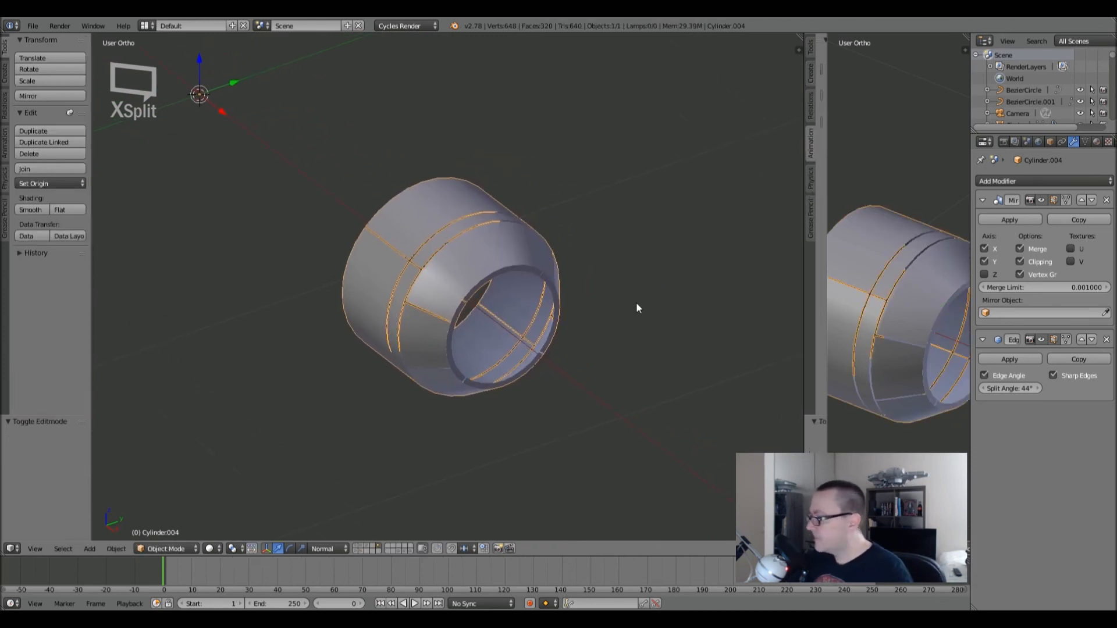
{"action": "key", "text": "ctrl+a"}
{"action": "left_click", "coordinate": [626, 258]}
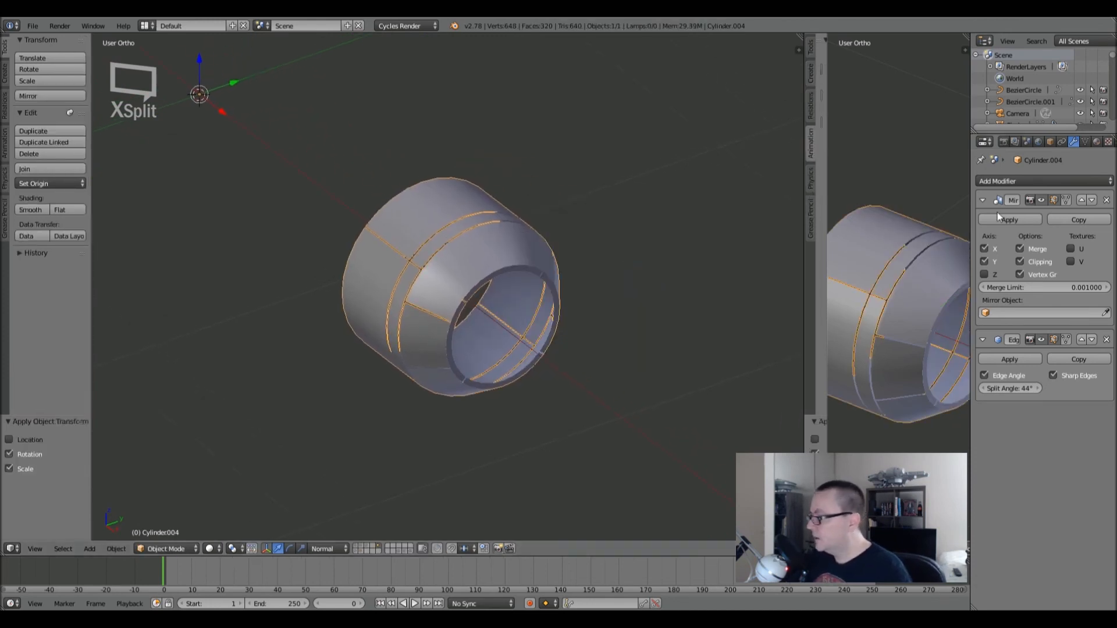
- Add a Solidify modifier to the pod copy and move it above the Mirror and Edge Split modifiers
{"action": "left_click", "coordinate": [1041, 181]}
{"action": "left_click", "coordinate": [888, 361]}
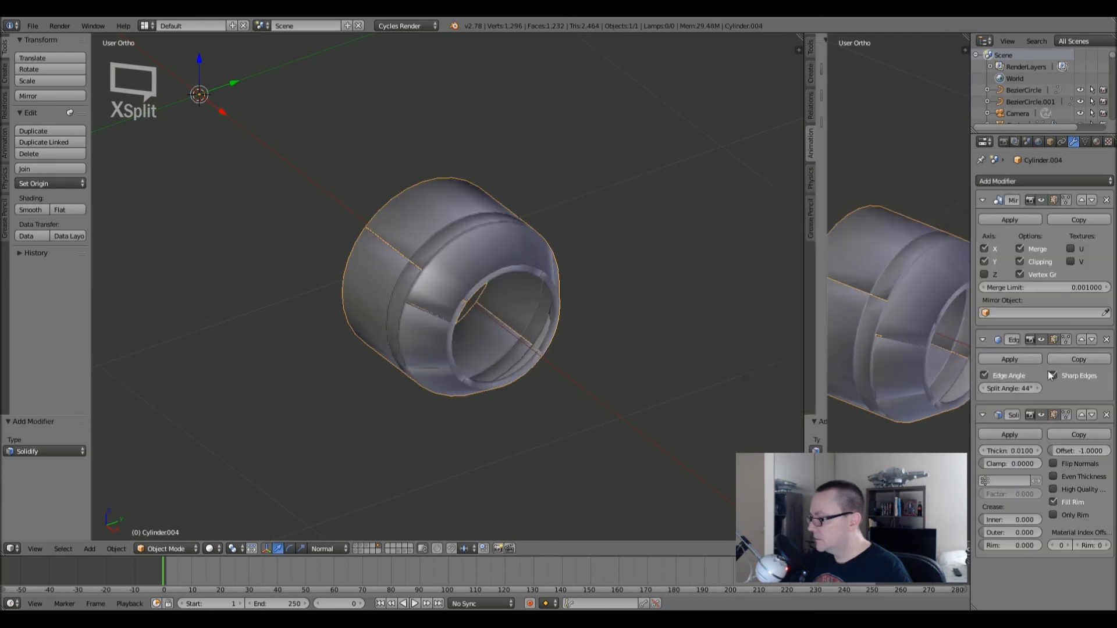
{"action": "left_click", "coordinate": [1081, 415]}
{"action": "left_click", "coordinate": [1080, 340]}
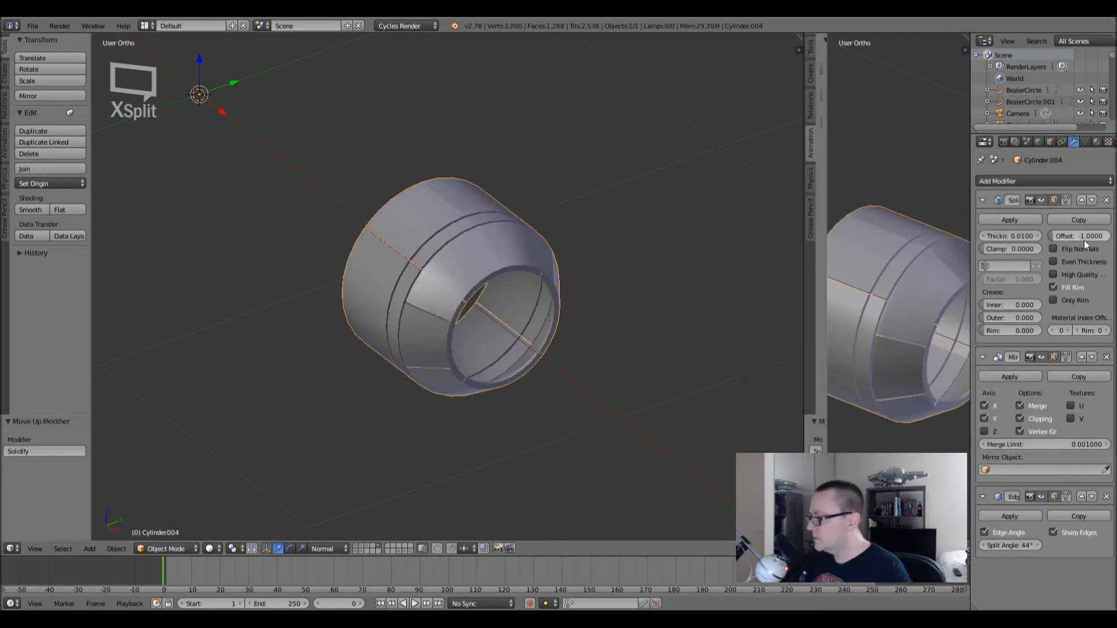
- Set the Solidify offset to 1 and the thickness to 0.0025
{"action": "left_click", "coordinate": [1071, 236]}
{"action": "type", "text": "1"}
{"action": "key", "text": "Return"}
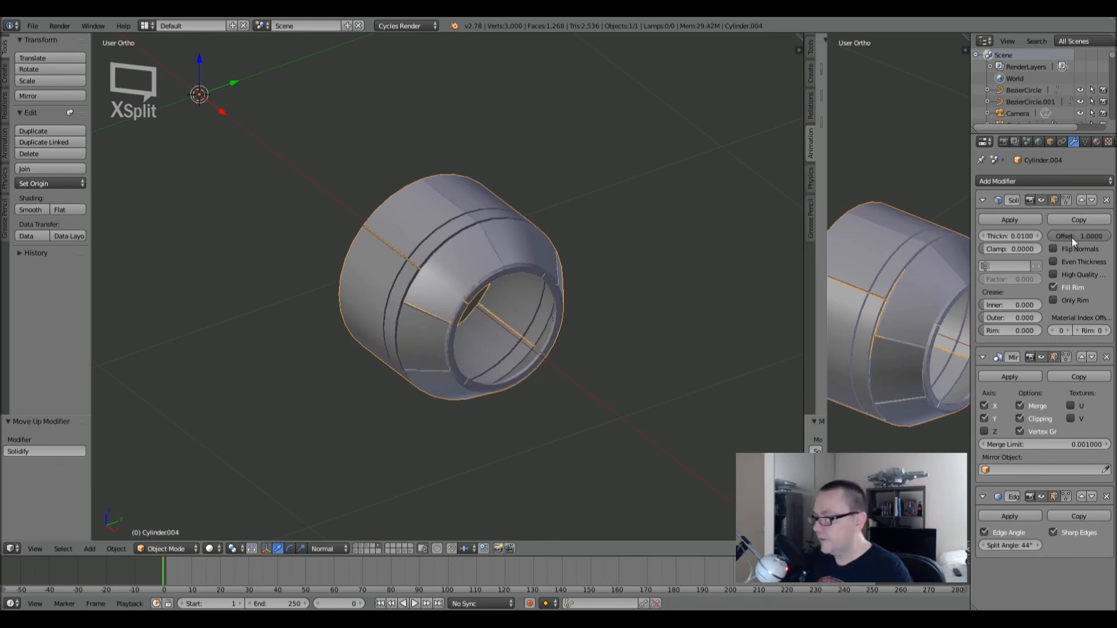
{"action": "left_click", "coordinate": [1012, 237]}
{"action": "type", "text": "00"}
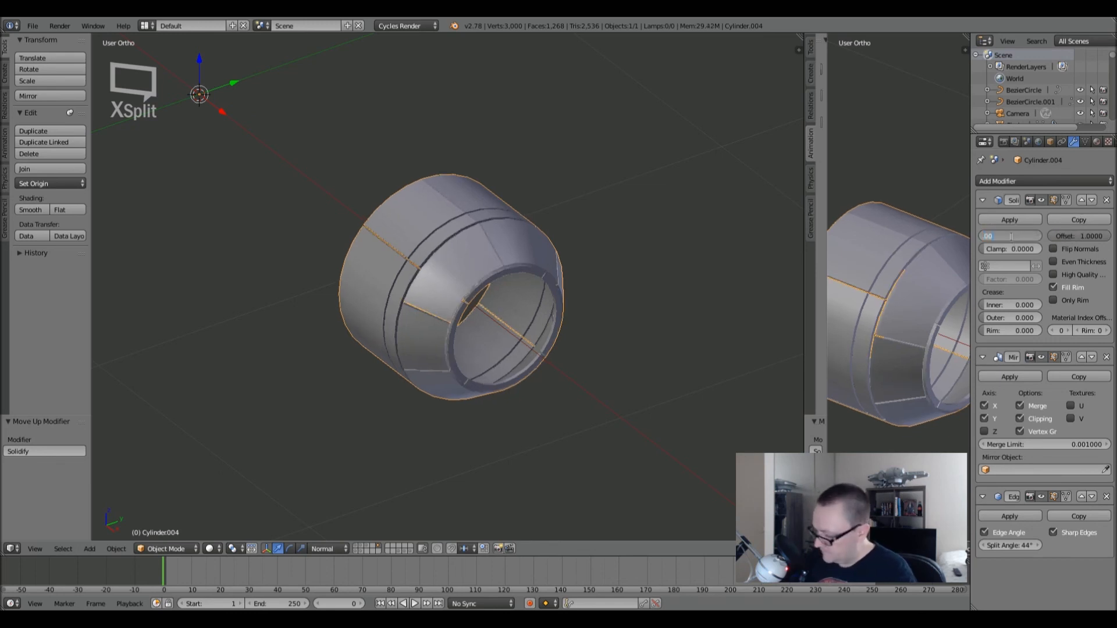
{"action": "type", "text": ".0025"}
{"action": "key", "text": "Return"}
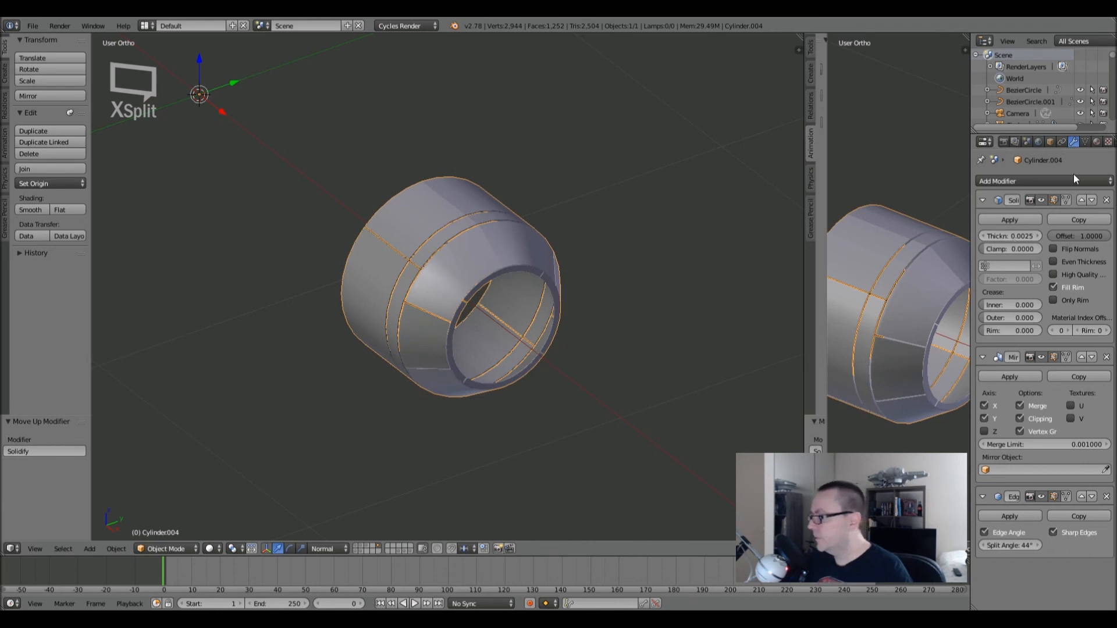
- Assign the existing material named Material to the pod copy
{"action": "left_click", "coordinate": [1097, 142]}
{"action": "left_click", "coordinate": [983, 219]}
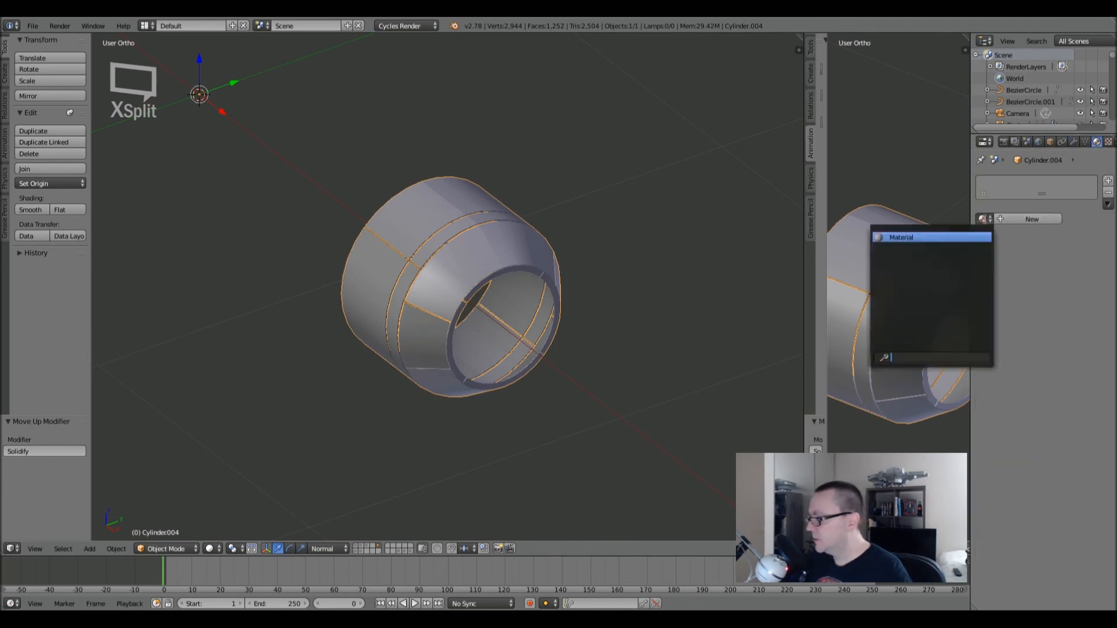
{"action": "left_click", "coordinate": [963, 238]}
- Show the ship's layer 1 alongside the pod copy, deselect everything, and inspect the panelled shell in place
{"action": "scroll", "coordinate": [602, 310], "scroll_direction": "down", "scroll_amount": 3}
{"action": "mouse_move", "coordinate": [510, 324]}
{"action": "middle_mouse_down"}
{"action": "mouse_move", "coordinate": [440, 329]}
{"action": "mouse_move", "coordinate": [491, 332]}
{"action": "middle_mouse_up"}
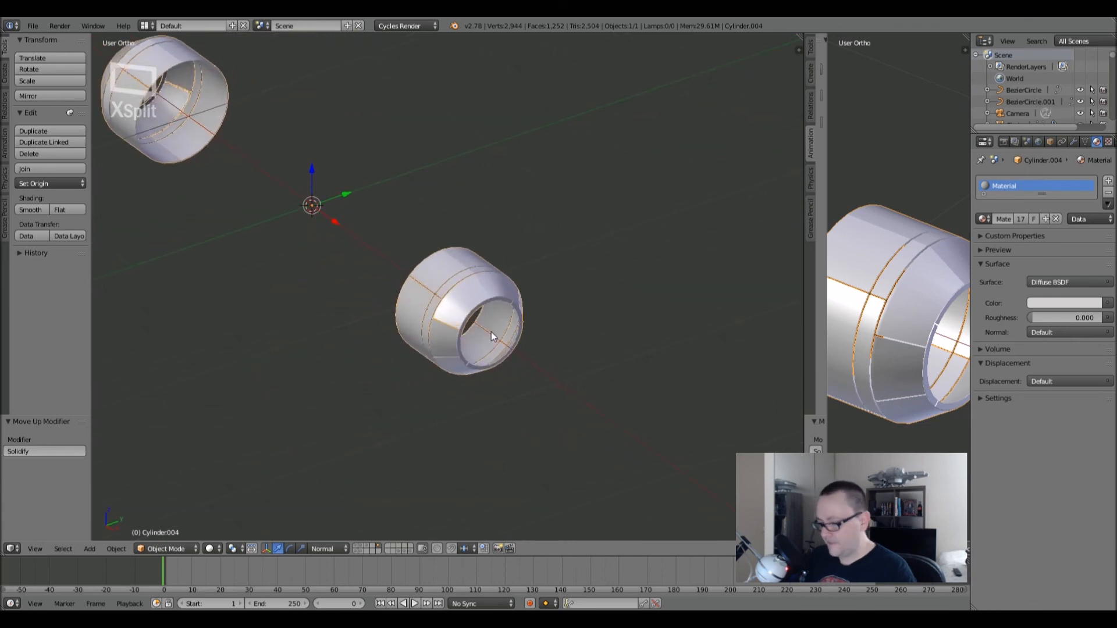
{"action": "key", "text": "alt+h"}
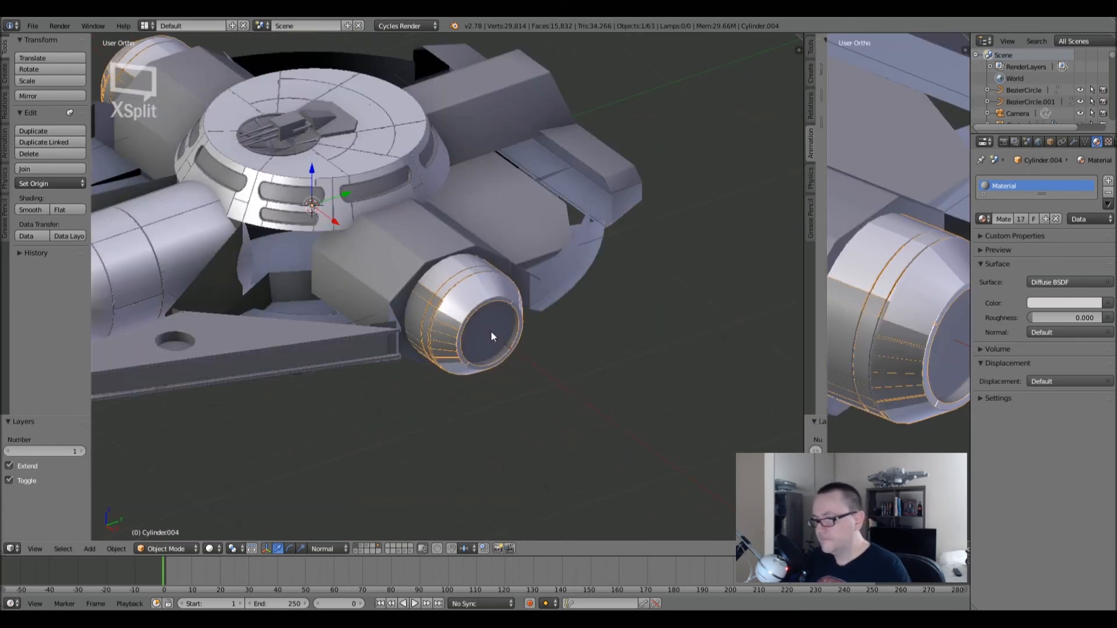
{"action": "key", "text": "a"}
{"action": "middle_click_drag", "start_coordinate": [439, 327], "coordinate": [471, 256]}
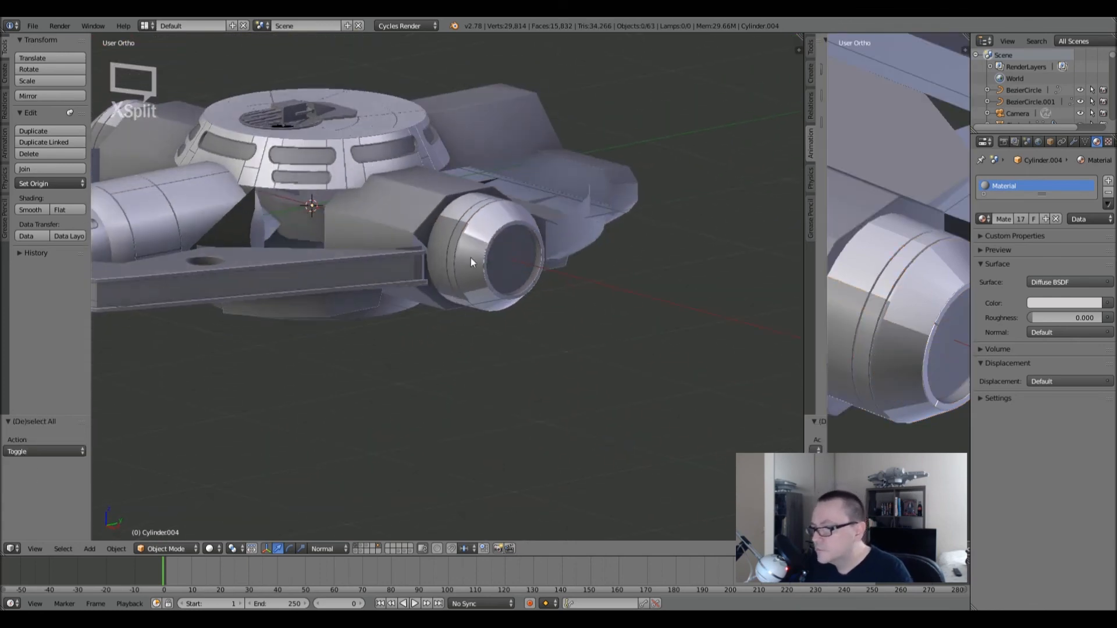
{"action": "scroll", "coordinate": [470, 253], "scroll_direction": "up", "scroll_amount": 5}
{"action": "scroll", "coordinate": [498, 228], "scroll_direction": "down", "scroll_amount": 2}
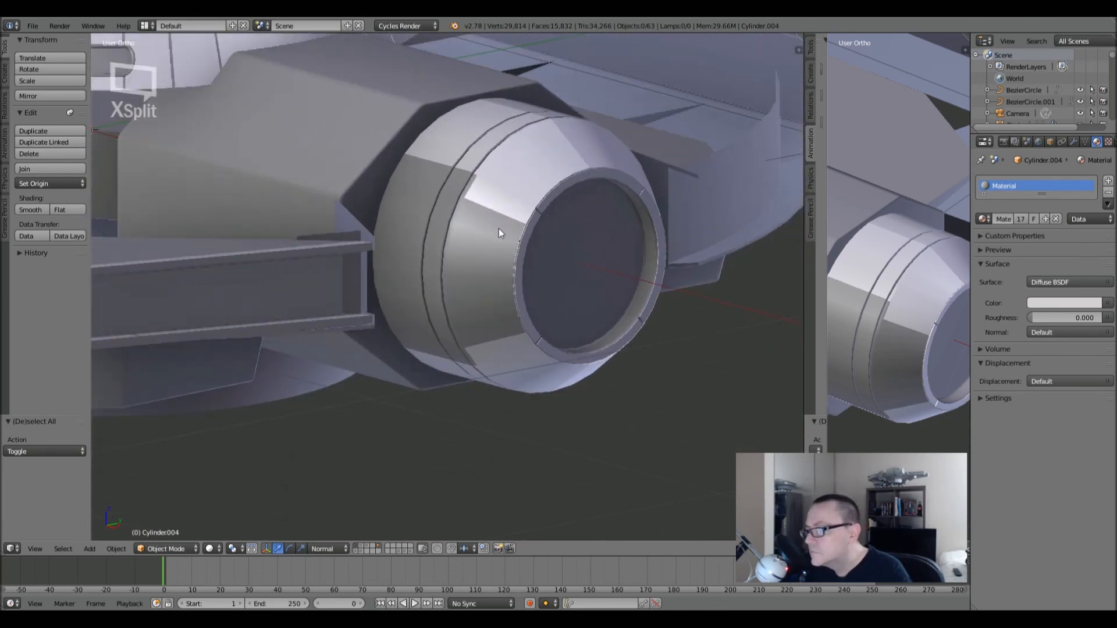
- Select the original side pod, show only layer 1, and open the pod in Edit Mode in a framed right-side wireframe view
{"action": "right_click", "coordinate": [487, 252]}
{"action": "scroll", "coordinate": [483, 249], "scroll_direction": "down", "scroll_amount": 4}
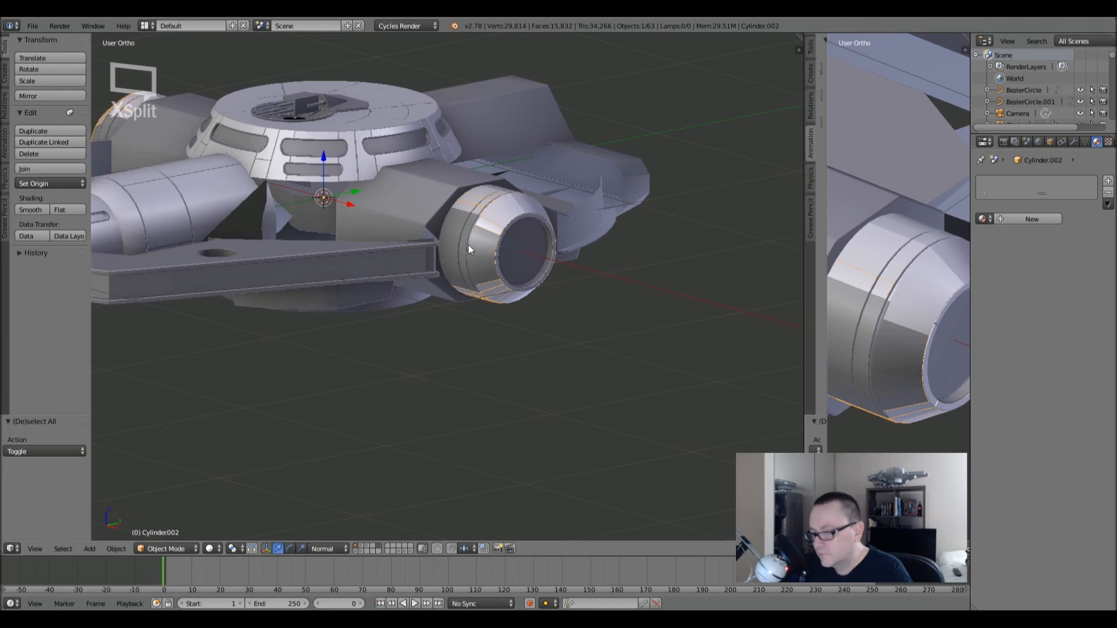
{"action": "key", "text": "1"}
{"action": "key", "text": "Tab"}
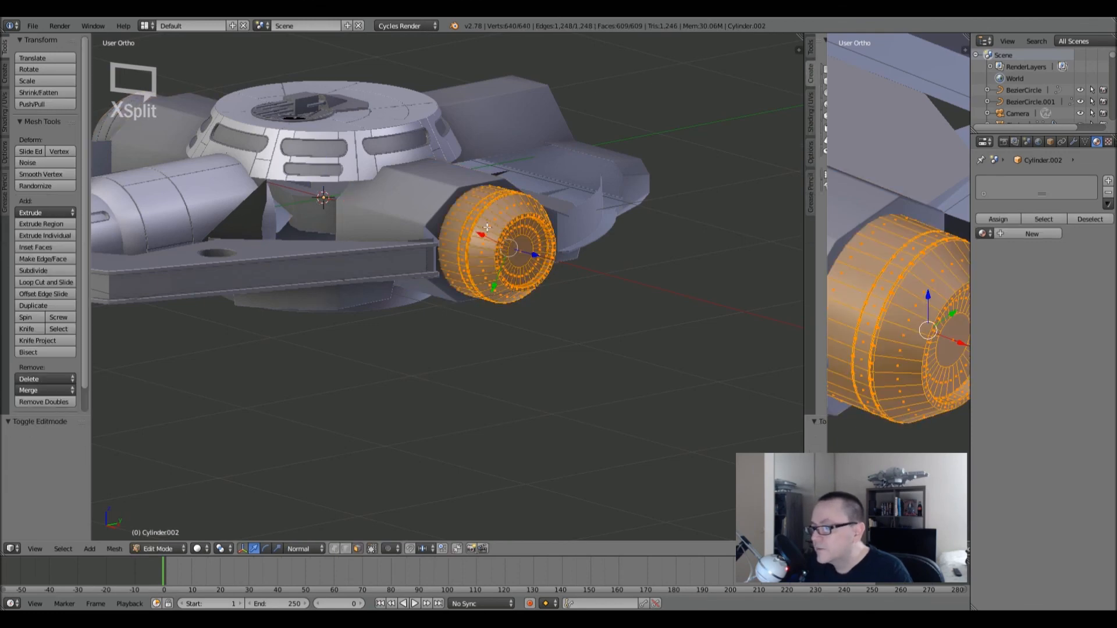
{"action": "key", "text": "KP_3"}
{"action": "key", "text": "z"}
{"action": "key", "text": "KP_Decimal"}
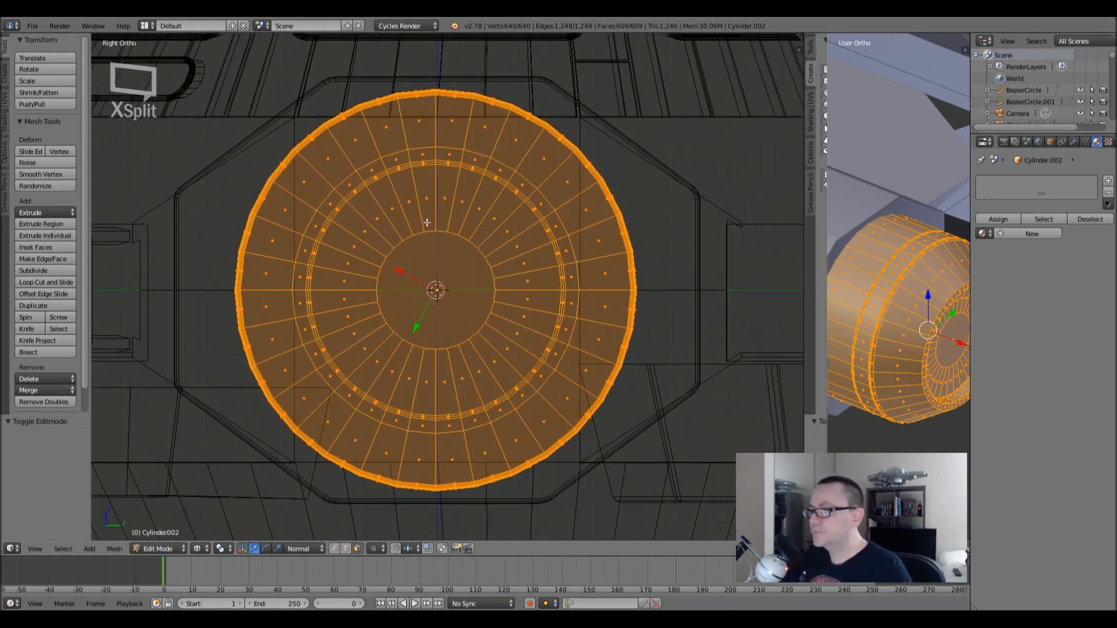
- Examine how the topmost point of the pod's outer rim lines up with the vertical centre axis
{"action": "scroll", "coordinate": [489, 214], "scroll_direction": "down", "scroll_amount": 2}
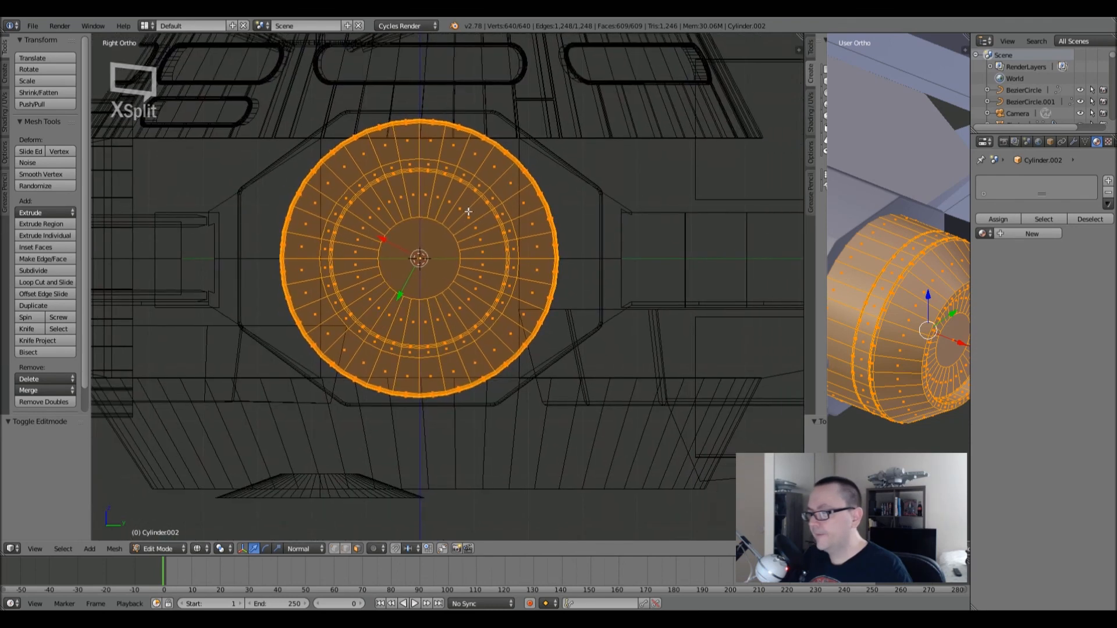
{"action": "scroll", "coordinate": [434, 265], "scroll_direction": "up", "scroll_amount": 4}
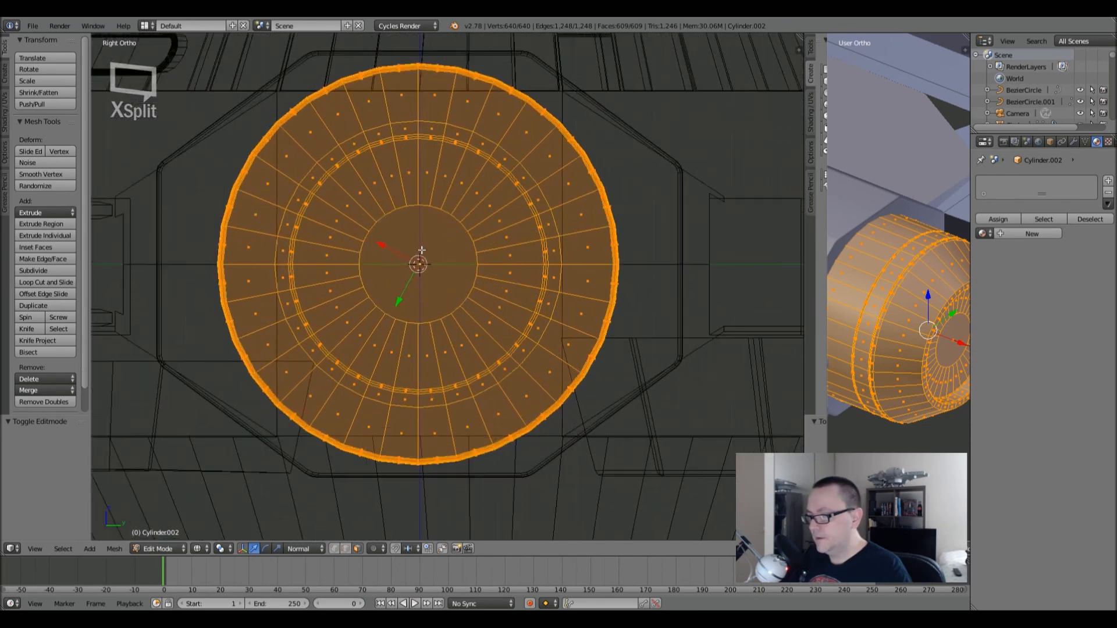
{"action": "scroll", "coordinate": [421, 260], "scroll_direction": "down", "scroll_amount": 1}
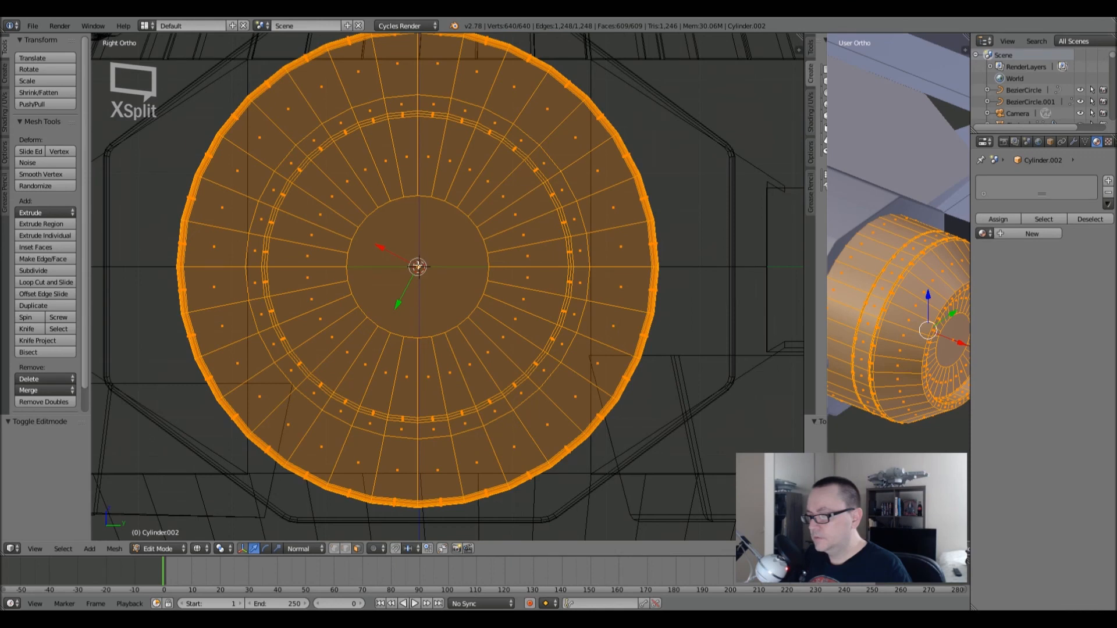
{"action": "middle_click_drag", "start_coordinate": [424, 226], "coordinate": [425, 250], "text": "shift"}
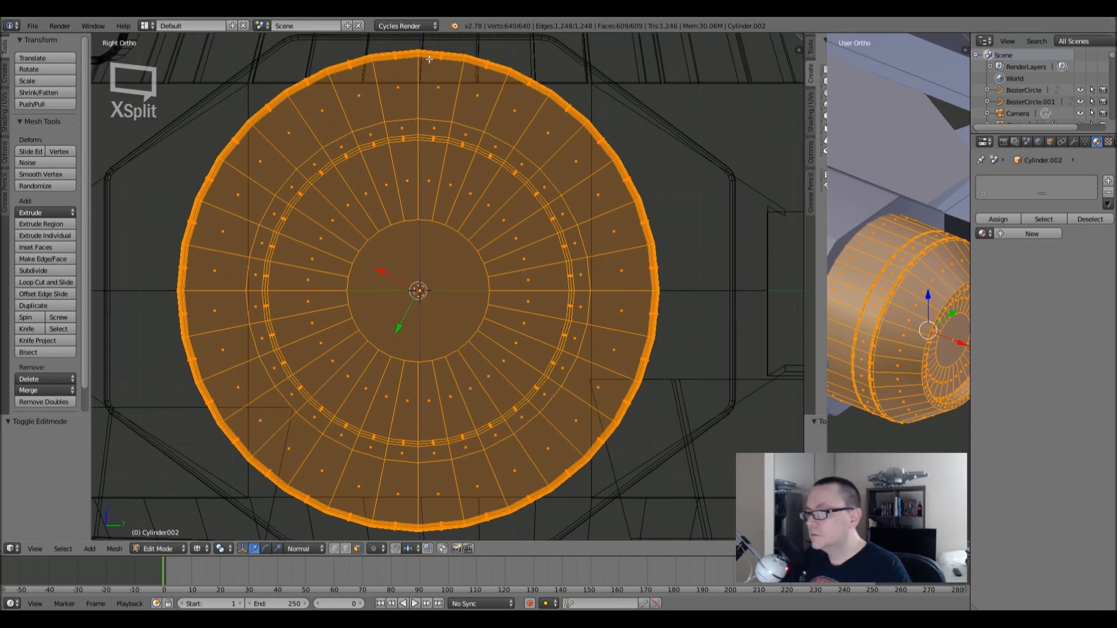
{"action": "scroll", "coordinate": [429, 59], "scroll_direction": "up", "scroll_amount": 10}
{"action": "scroll", "coordinate": [420, 52], "scroll_direction": "up", "scroll_amount": 2}
{"action": "middle_click_drag", "start_coordinate": [418, 58], "coordinate": [411, 128], "text": "shift"}
{"action": "scroll", "coordinate": [410, 129], "scroll_direction": "up", "scroll_amount": 6}
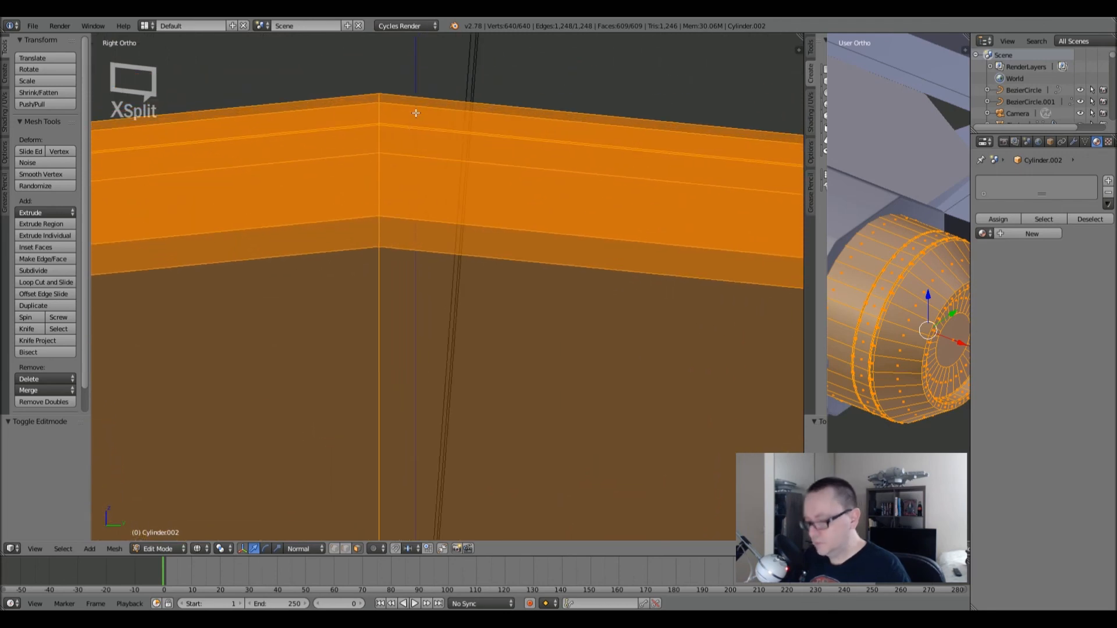
- Move the whole side pod mesh about 0.002 along Y, towards the vertical centre axis
{"action": "key", "text": "g"}
{"action": "key", "text": "y"}
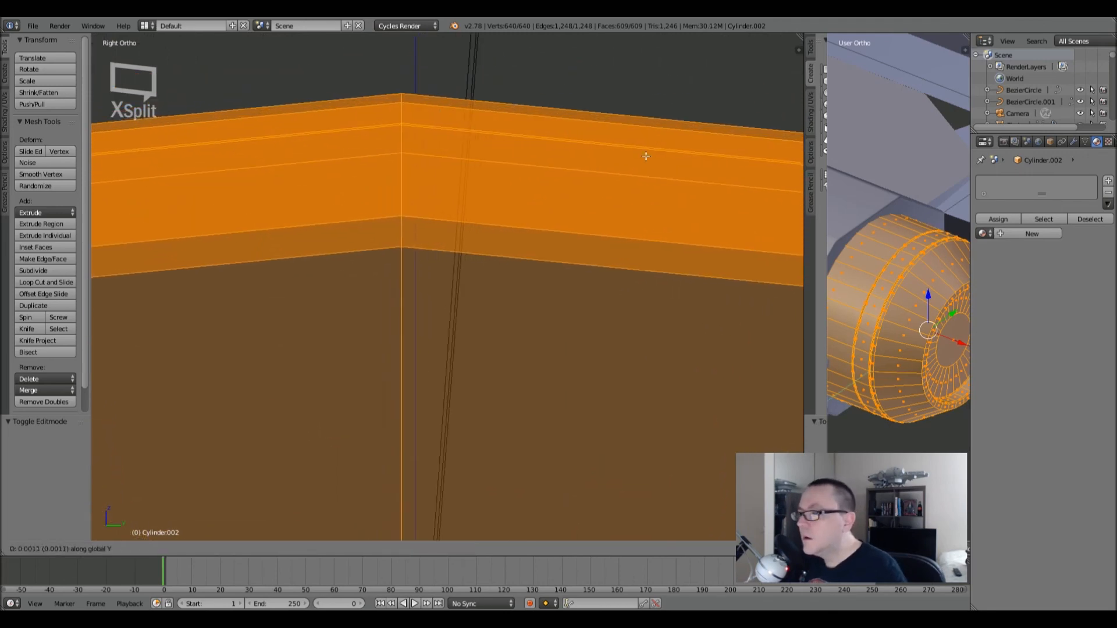
{"action": "left_click", "coordinate": [786, 179]}
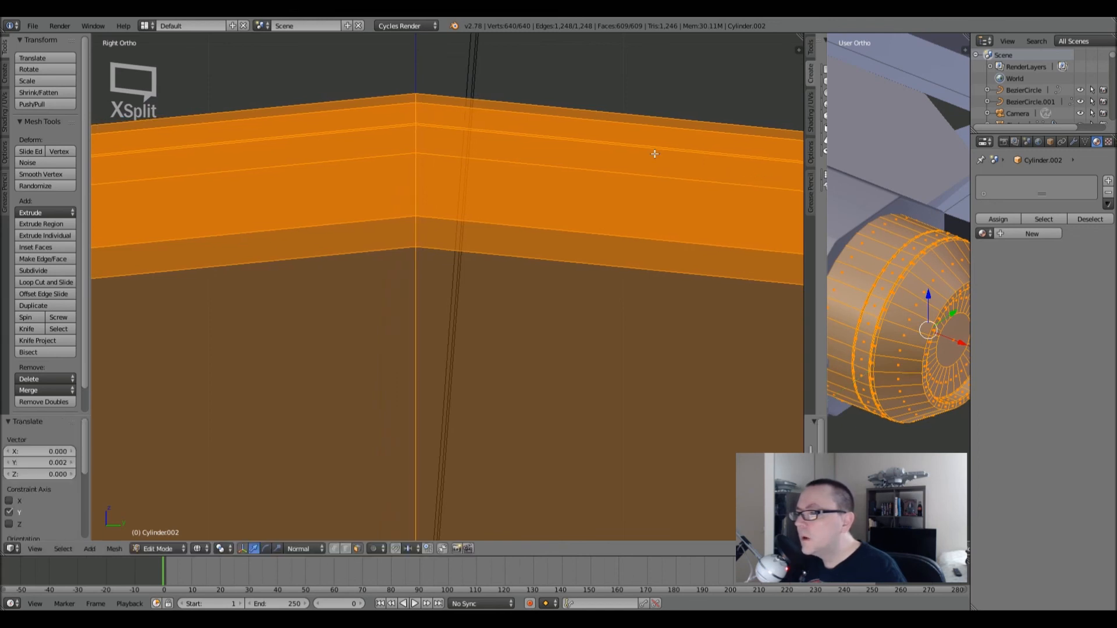
- Fine-tune the pod mesh along Y so its topmost rim point sits exactly on the vertical centre axis, and return to Object Mode
{"action": "scroll", "coordinate": [416, 96], "scroll_direction": "up", "scroll_amount": 15}
{"action": "middle_click_drag", "start_coordinate": [409, 77], "coordinate": [409, 218], "text": "shift"}
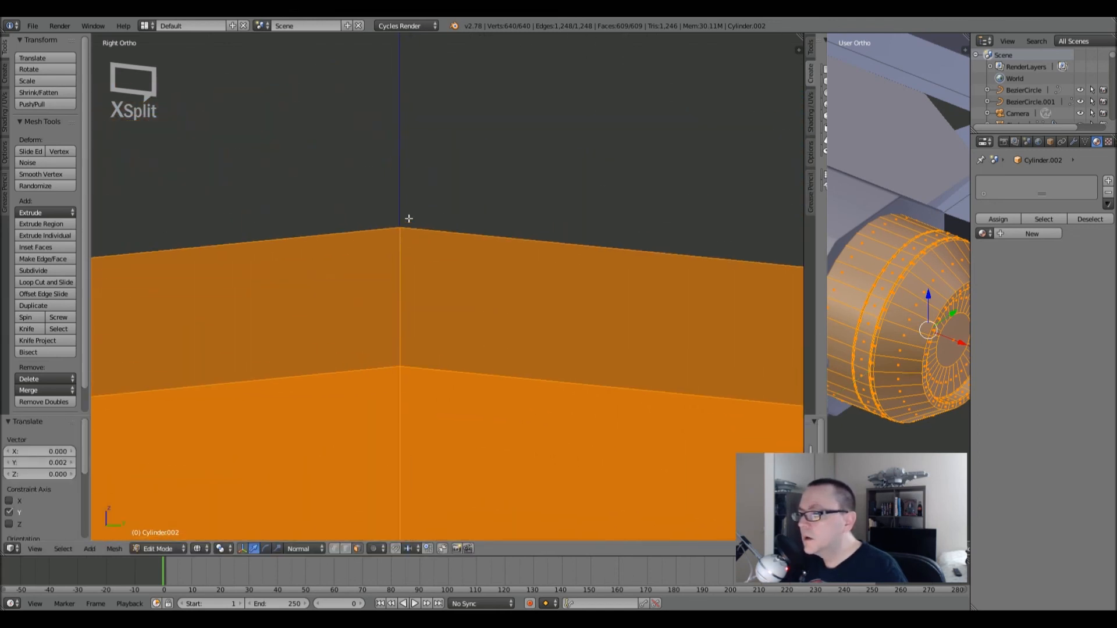
{"action": "scroll", "coordinate": [409, 215], "scroll_direction": "up", "scroll_amount": 2}
{"action": "key", "text": "g"}
{"action": "key", "text": "y"}
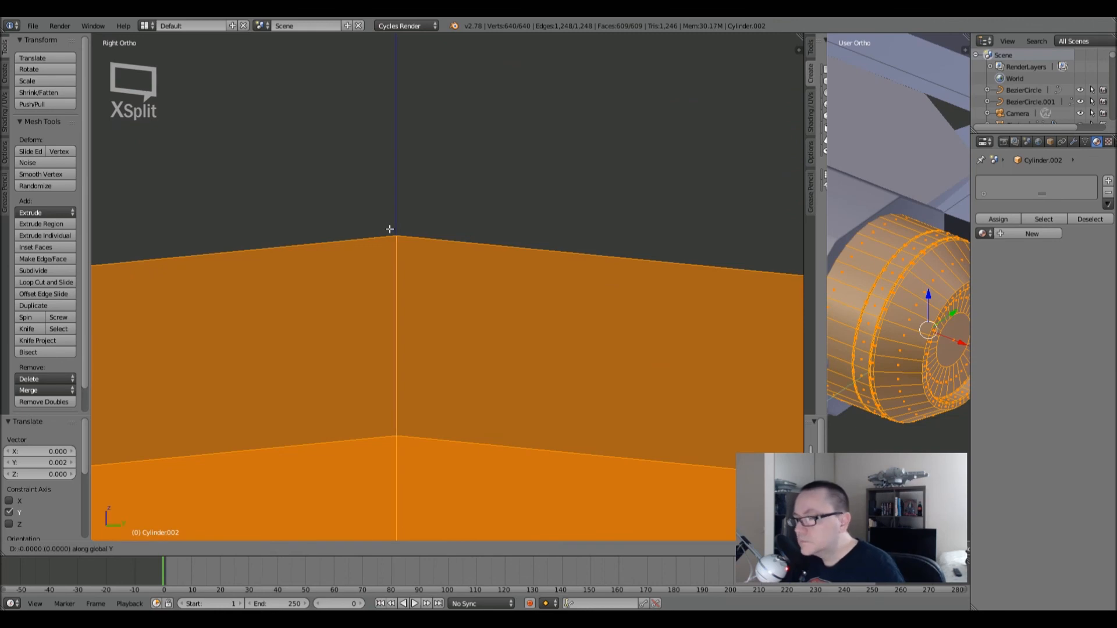
{"action": "left_click", "coordinate": [377, 229]}
{"action": "scroll", "coordinate": [377, 229], "scroll_direction": "down", "scroll_amount": 15}
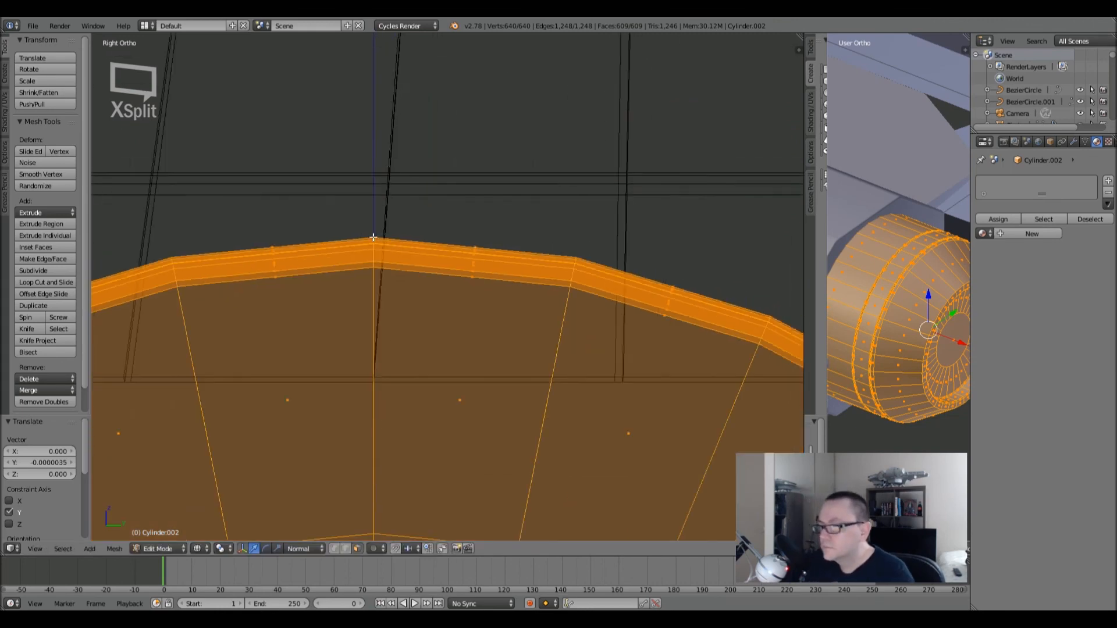
{"action": "middle_click_drag", "start_coordinate": [385, 269], "coordinate": [407, 327]}
{"action": "key", "text": "Tab"}
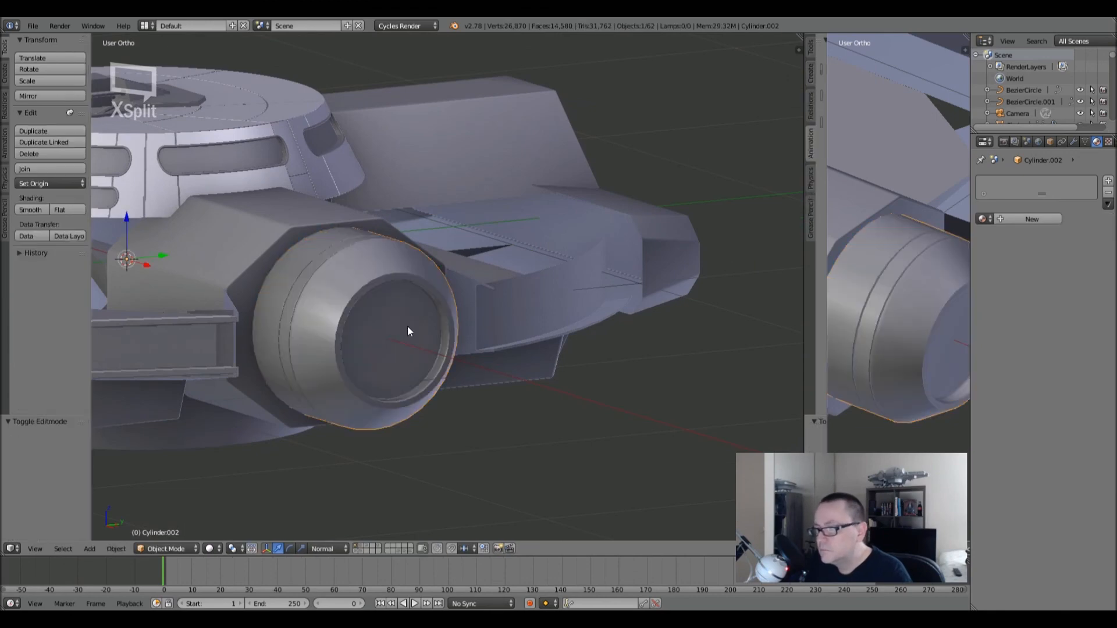
- Show the panelled pod copy's layer alongside the ship and inspect how the shell fits over the original pod
{"action": "left_click", "coordinate": [378, 546], "text": "shift"}
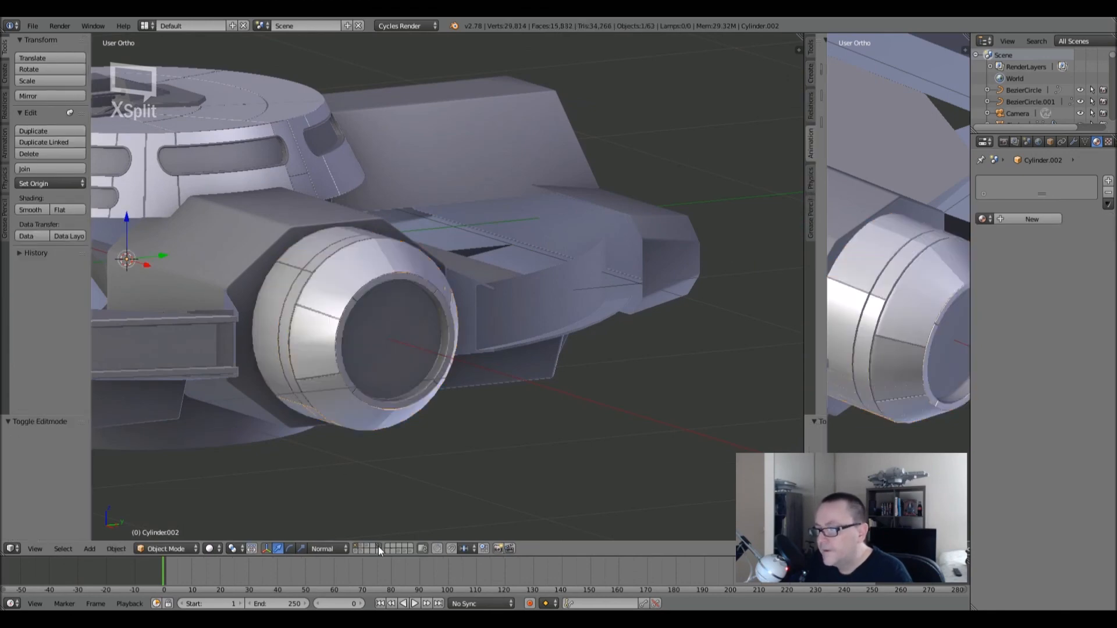
{"action": "middle_click_drag", "start_coordinate": [414, 386], "coordinate": [446, 326]}
{"action": "scroll", "coordinate": [447, 326], "scroll_direction": "down", "scroll_amount": 2}
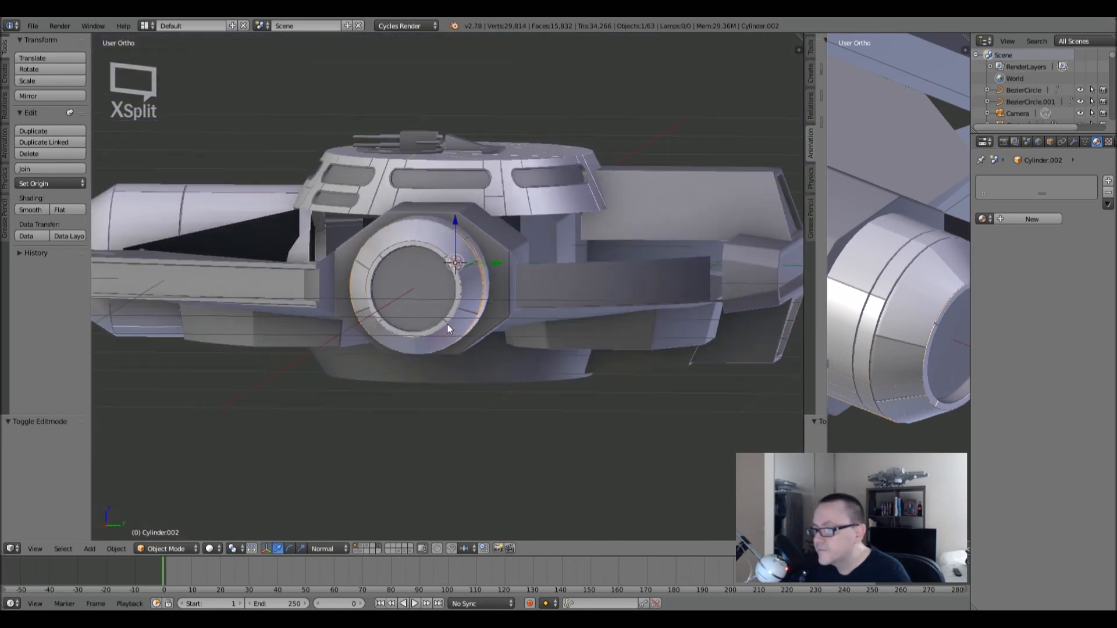
{"action": "middle_click_drag", "start_coordinate": [413, 360], "coordinate": [444, 359]}
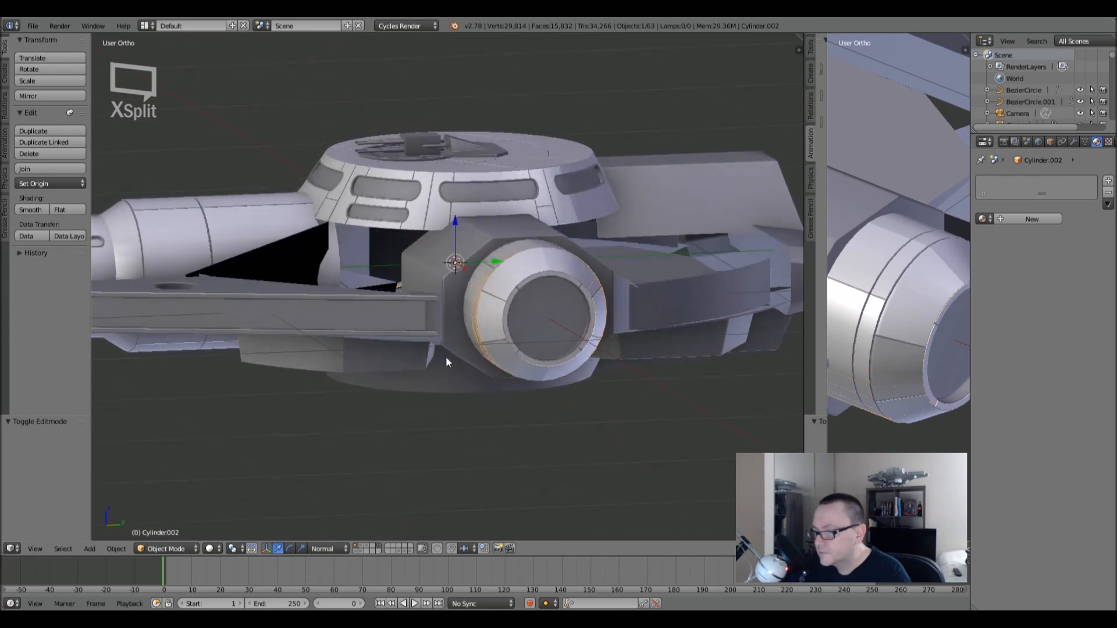
{"action": "scroll", "coordinate": [444, 356], "scroll_direction": "down", "scroll_amount": 3}
{"action": "scroll", "coordinate": [519, 294], "scroll_direction": "up", "scroll_amount": 5}
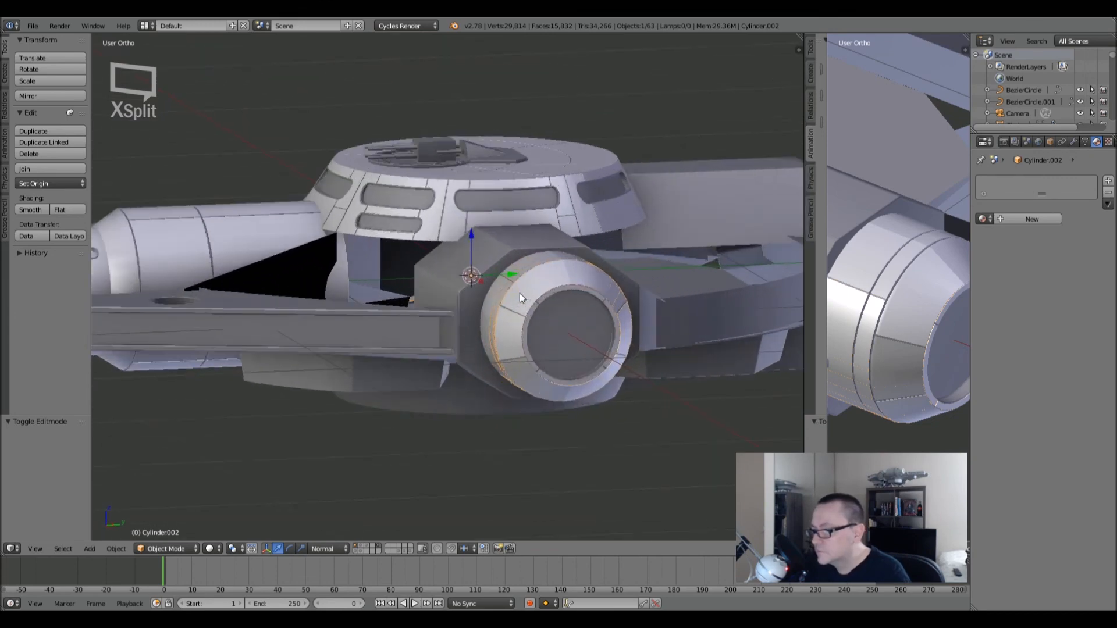
{"action": "right_click", "coordinate": [546, 327]}
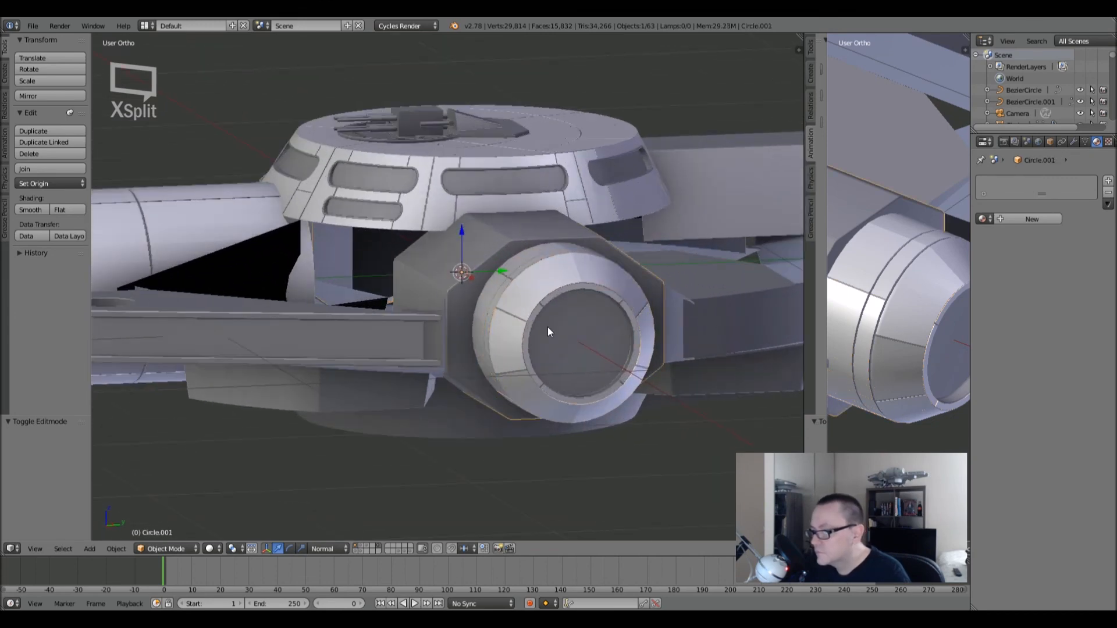
{"action": "right_click", "coordinate": [528, 325]}
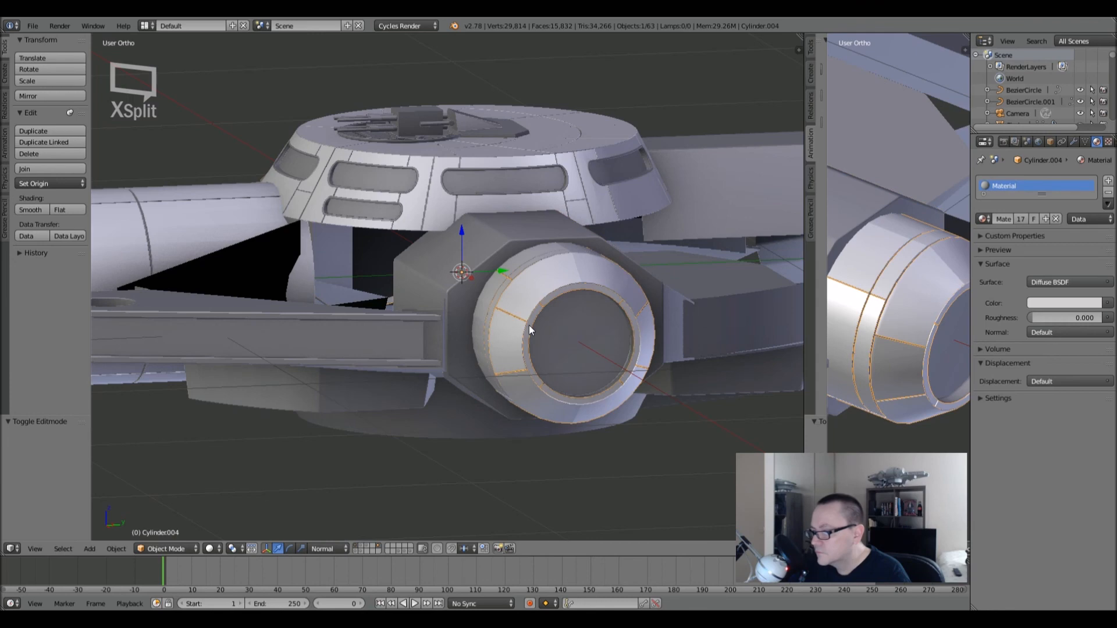
{"action": "key", "text": "g"}
{"action": "right_click", "coordinate": [535, 254]}
- Deselect everything and show the layers holding the hull panels and camera together with the rest of the ship
{"action": "scroll", "coordinate": [533, 279], "scroll_direction": "down", "scroll_amount": 3}
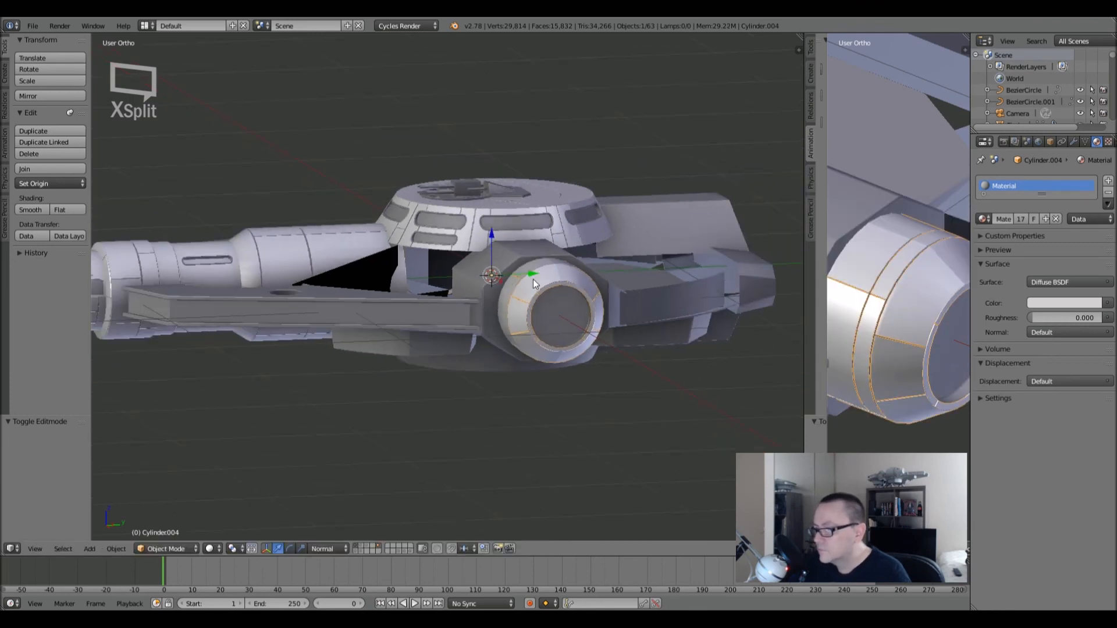
{"action": "key", "text": "a"}
{"action": "middle_click_drag", "start_coordinate": [532, 279], "coordinate": [560, 343]}
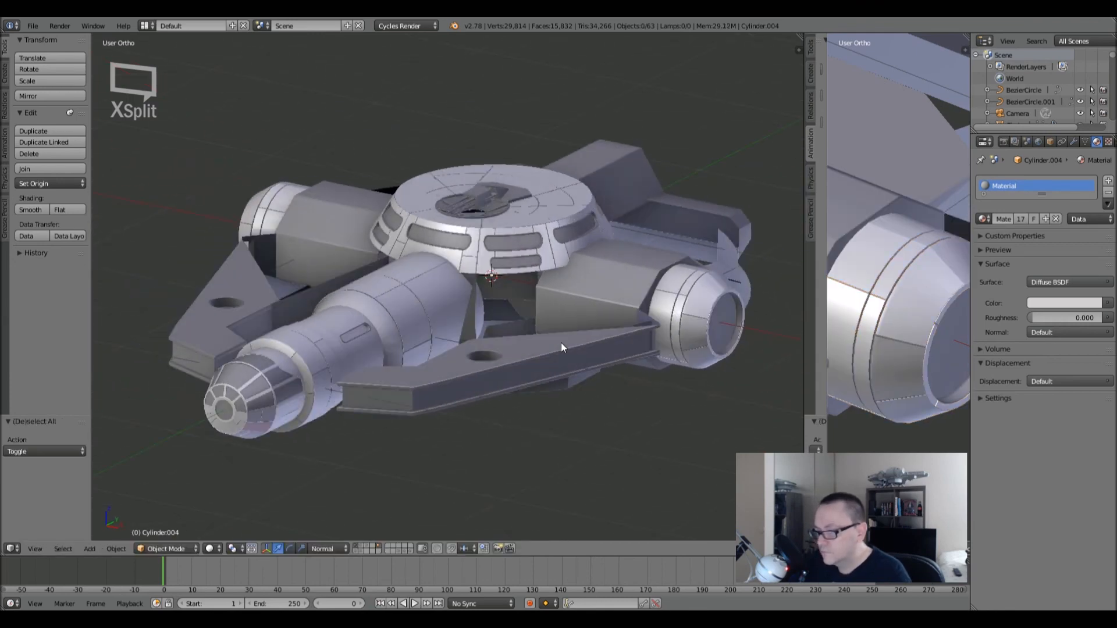
{"action": "left_click", "coordinate": [360, 547], "text": "shift"}
{"action": "left_click", "coordinate": [358, 552], "text": "shift"}
{"action": "left_click", "coordinate": [354, 550], "text": "shift"}
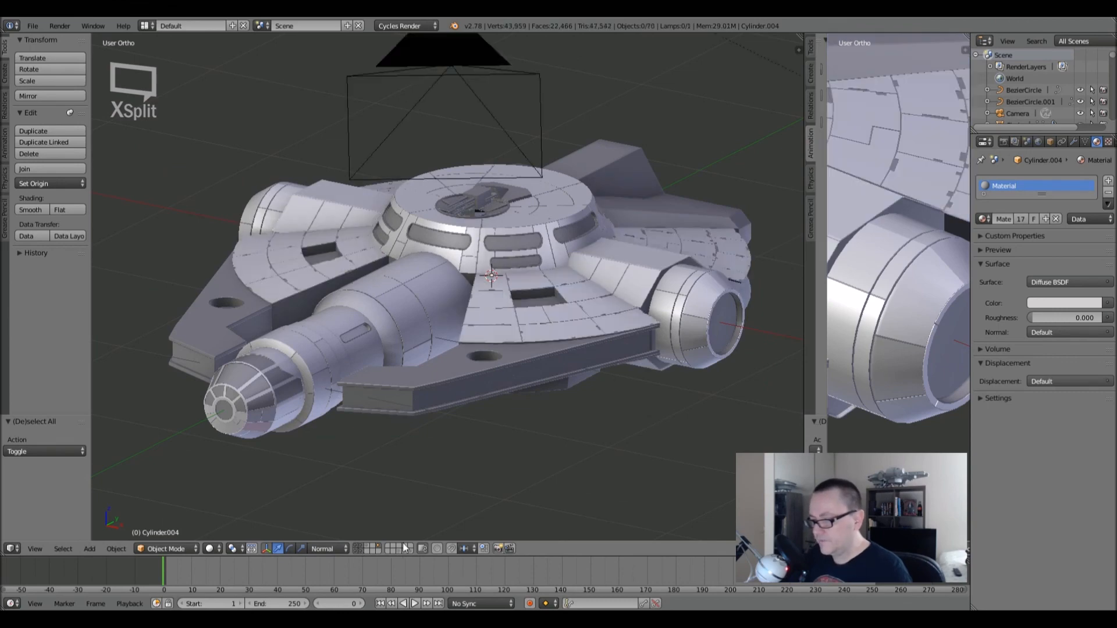
{"action": "middle_click_drag", "start_coordinate": [455, 410], "coordinate": [417, 360], "text": "shift"}
{"action": "middle_click_drag", "start_coordinate": [455, 351], "coordinate": [431, 352]}
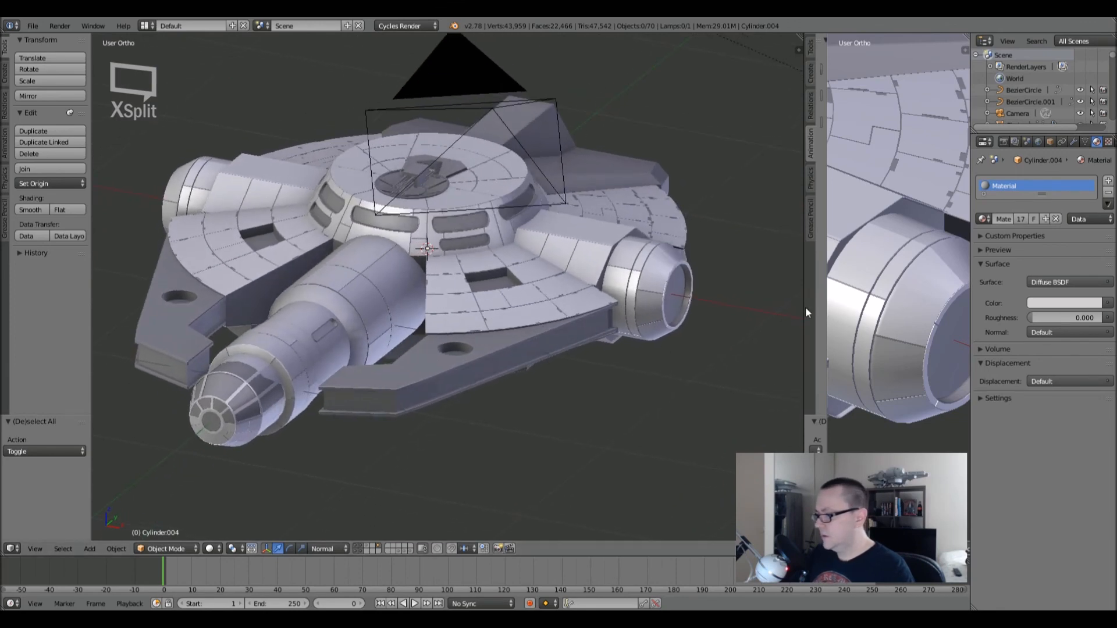
- Widen the main 3D view, switch its shading to Rendered, and inspect the ship from both front sides
{"action": "left_click_drag", "start_coordinate": [804, 306], "coordinate": [920, 298]}
{"action": "middle_click_drag", "start_coordinate": [853, 308], "coordinate": [648, 322]}
{"action": "left_click", "coordinate": [208, 549]}
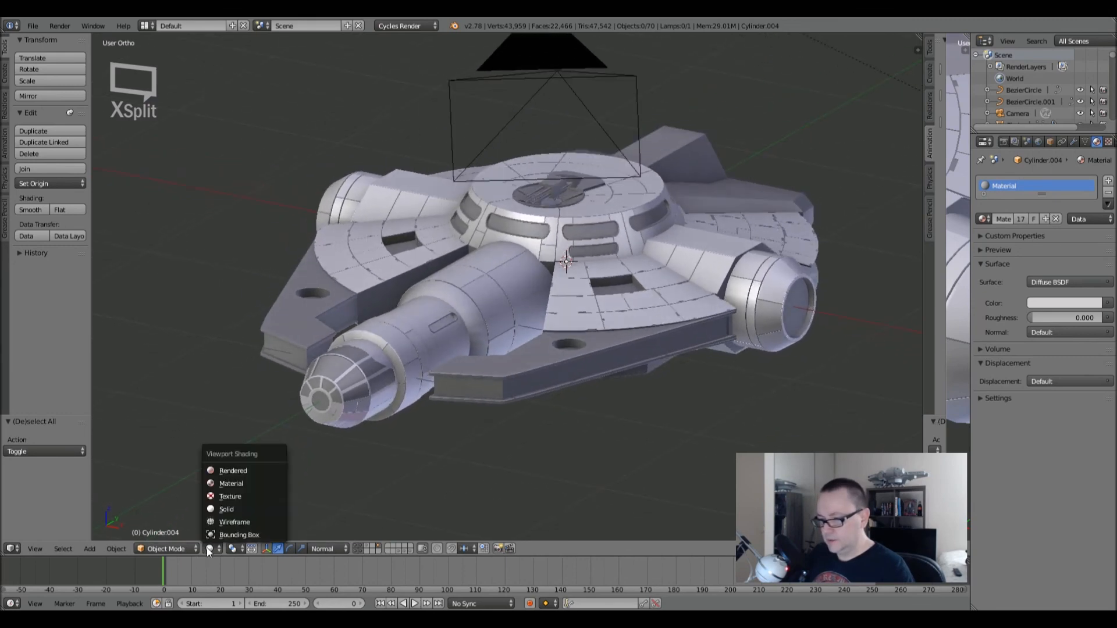
{"action": "left_click", "coordinate": [228, 472]}
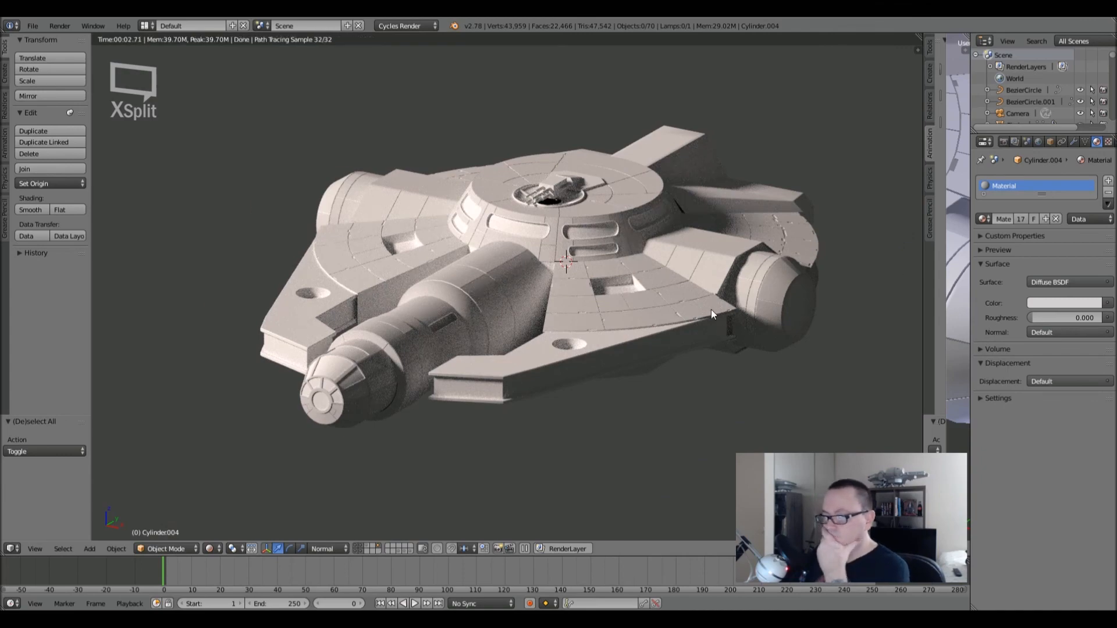
{"action": "mouse_move", "coordinate": [577, 316]}
{"action": "middle_mouse_down"}
{"action": "mouse_move", "coordinate": [515, 316]}
{"action": "mouse_move", "coordinate": [571, 319]}
{"action": "middle_mouse_up"}
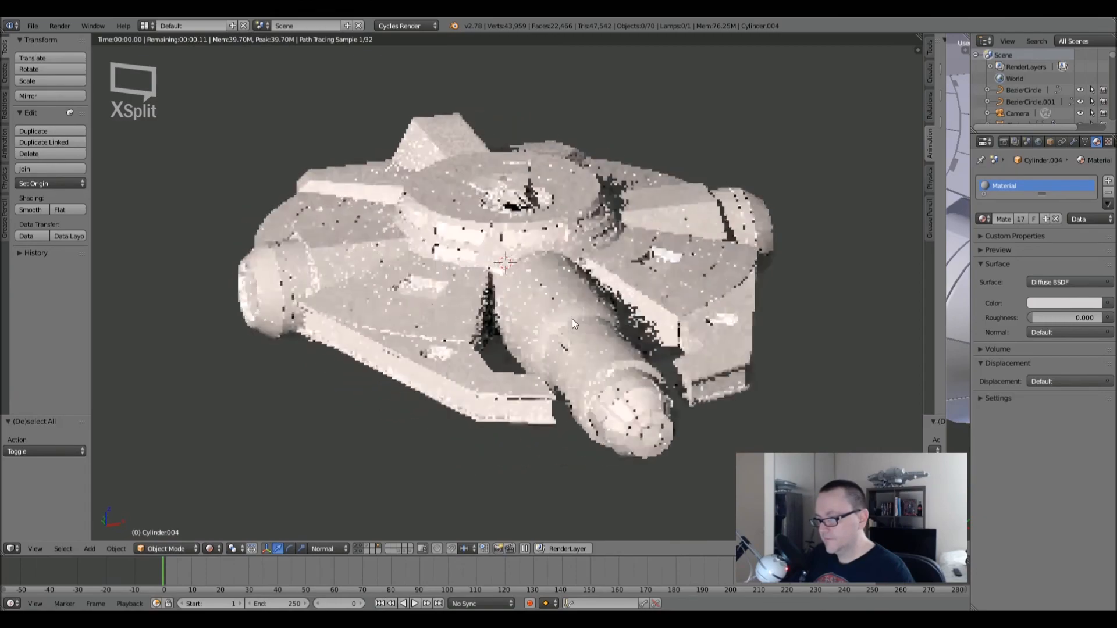
{"action": "middle_click_drag", "start_coordinate": [640, 300], "coordinate": [568, 287]}
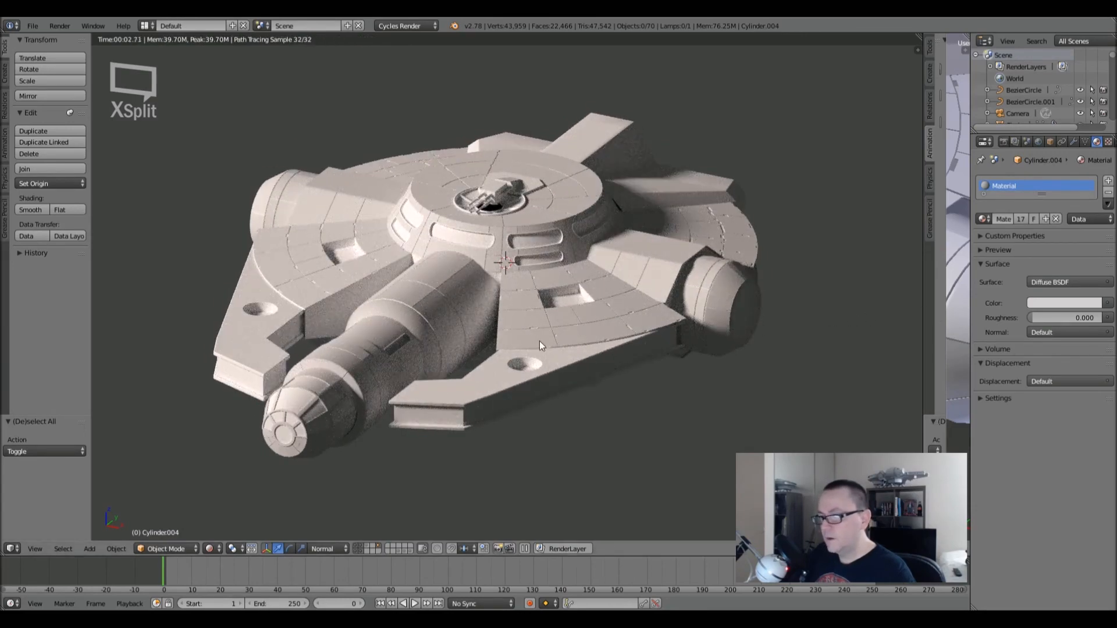
{"action": "middle_click_drag", "start_coordinate": [506, 347], "coordinate": [504, 347]}
{"action": "middle_click_drag", "start_coordinate": [529, 299], "coordinate": [532, 296]}
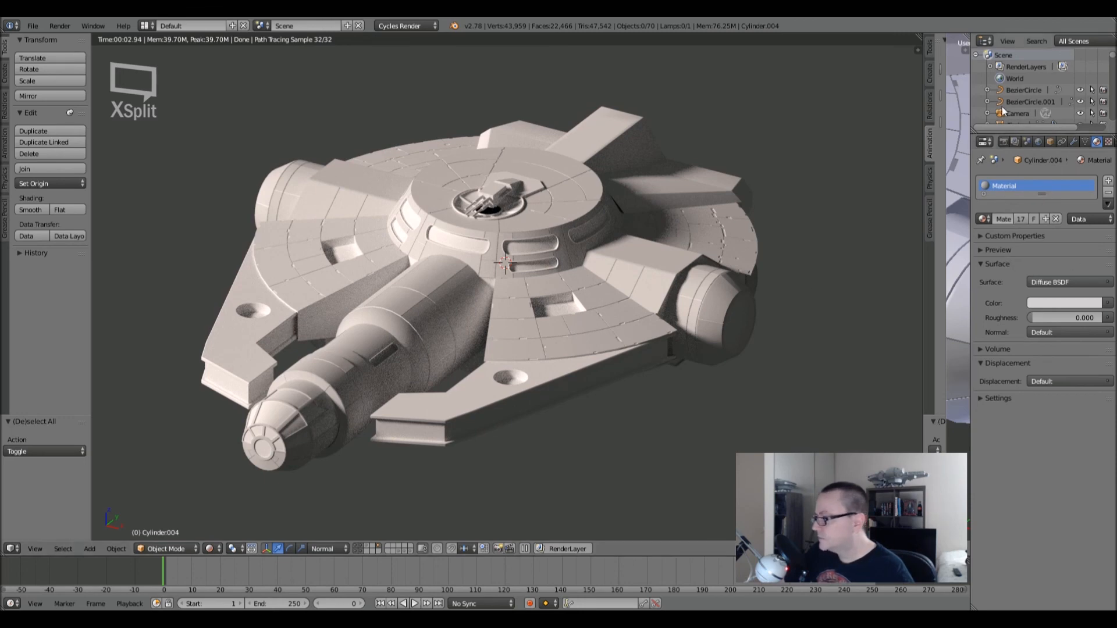
- Set the Cycles preview samples to 100 in the render sampling settings
{"action": "left_click", "coordinate": [1003, 142]}
{"action": "scroll", "coordinate": [1073, 485], "scroll_direction": "down", "scroll_amount": 5}
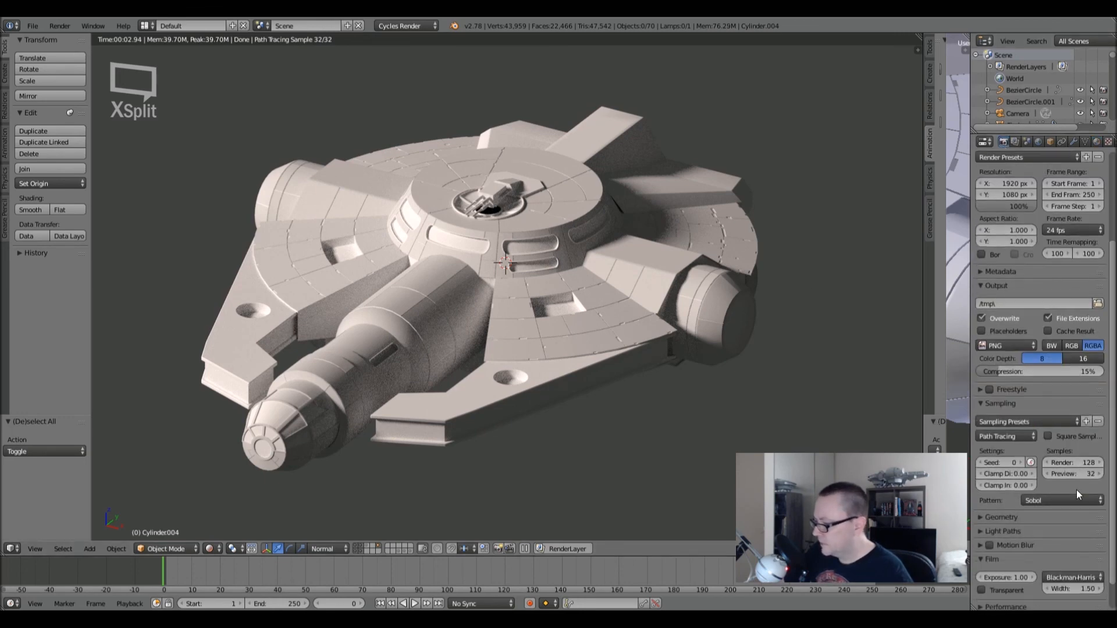
{"action": "left_click", "coordinate": [1076, 472]}
{"action": "type", "text": "100"}
{"action": "key", "text": "Return"}
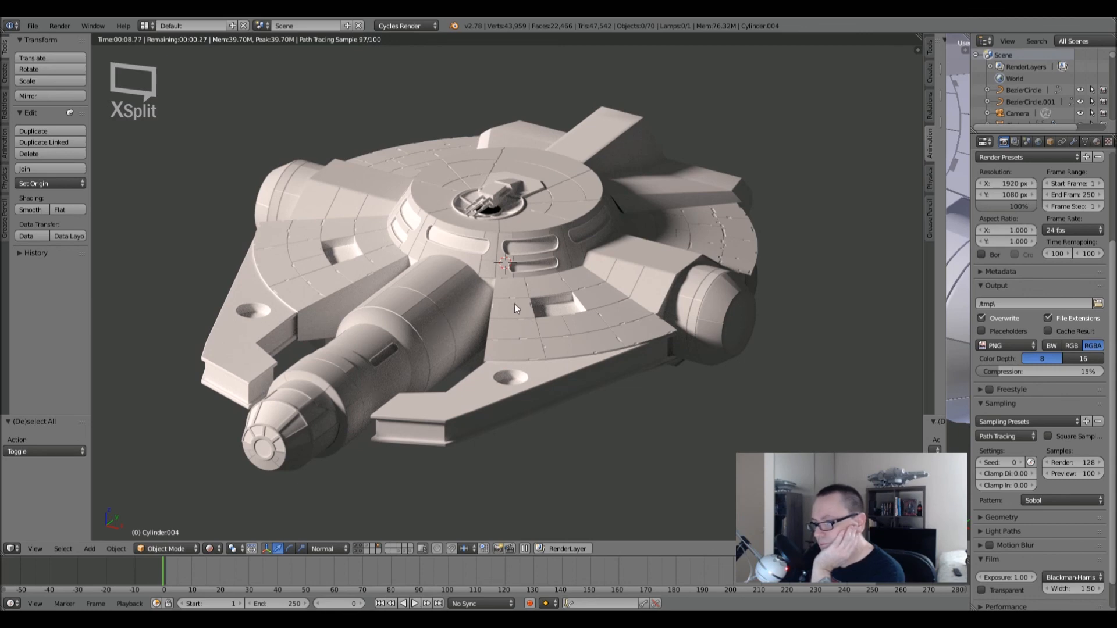
{"action": "scroll", "coordinate": [1011, 233], "scroll_direction": "up", "scroll_amount": 5}
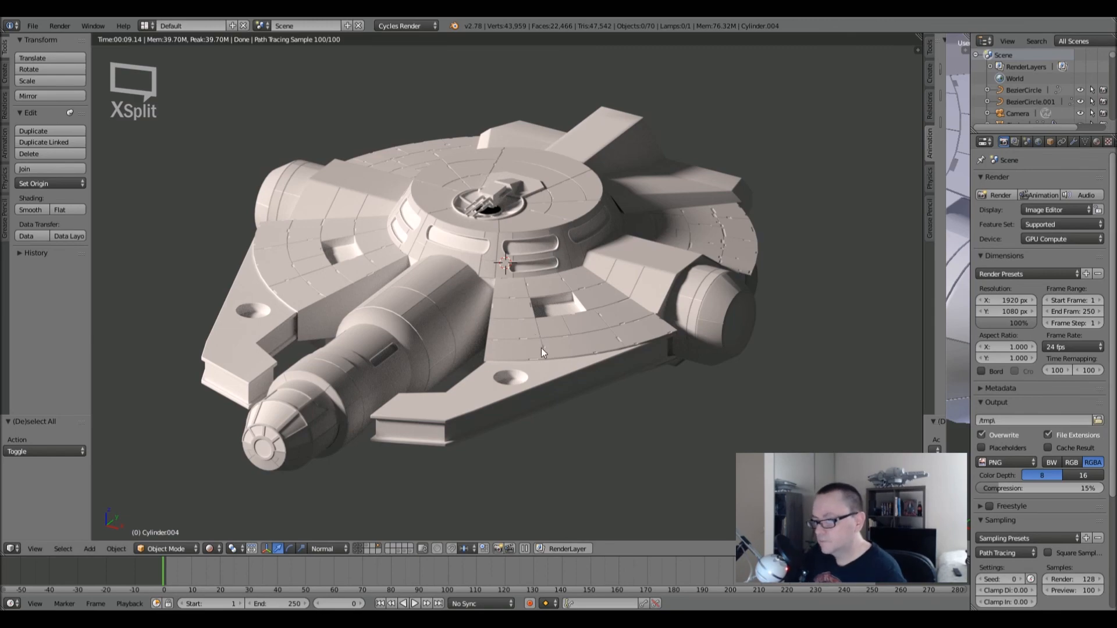
- Widen the main 3D view slightly and frame the whole rendered ship in it
{"action": "middle_click_drag", "start_coordinate": [567, 338], "coordinate": [573, 340], "text": "shift"}
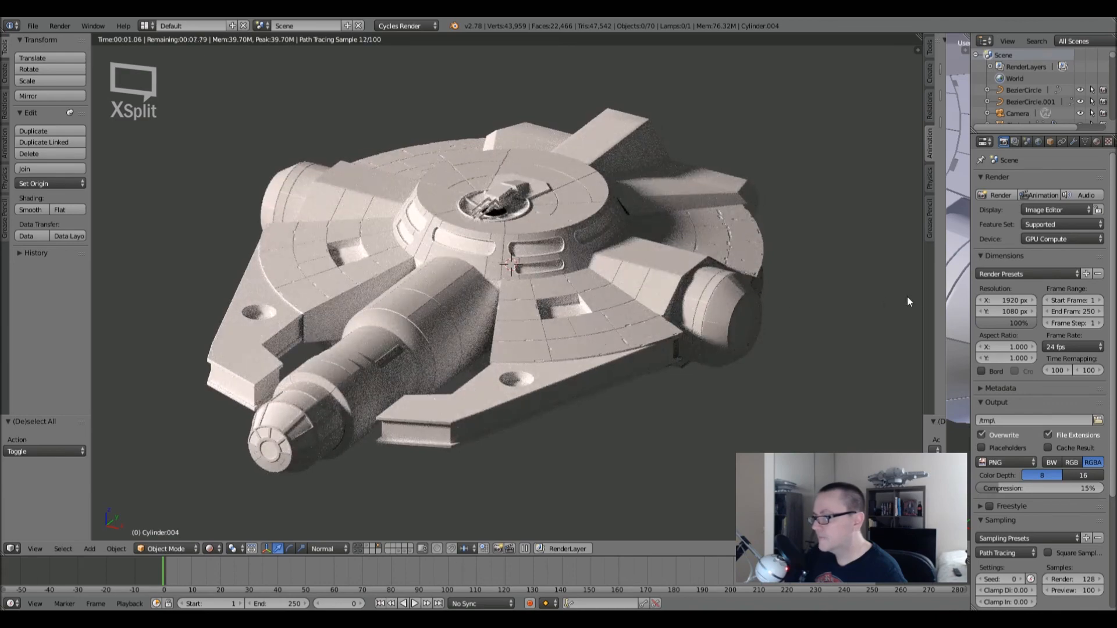
{"action": "left_click_drag", "start_coordinate": [924, 292], "coordinate": [937, 290]}
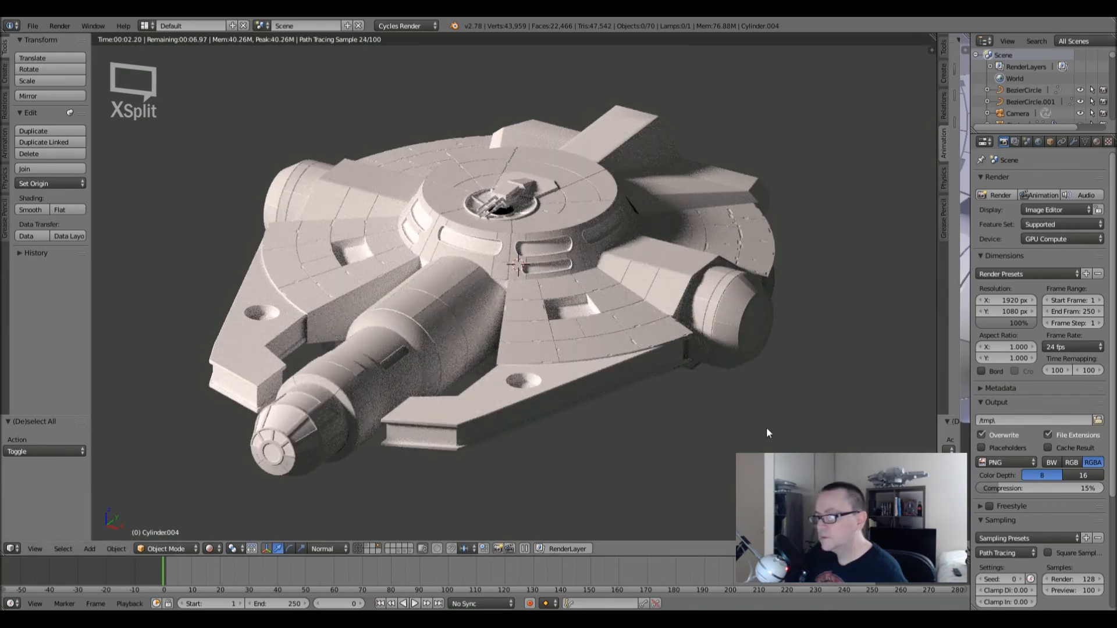
{"action": "middle_click_drag", "start_coordinate": [631, 330], "coordinate": [608, 403], "text": "shift"}
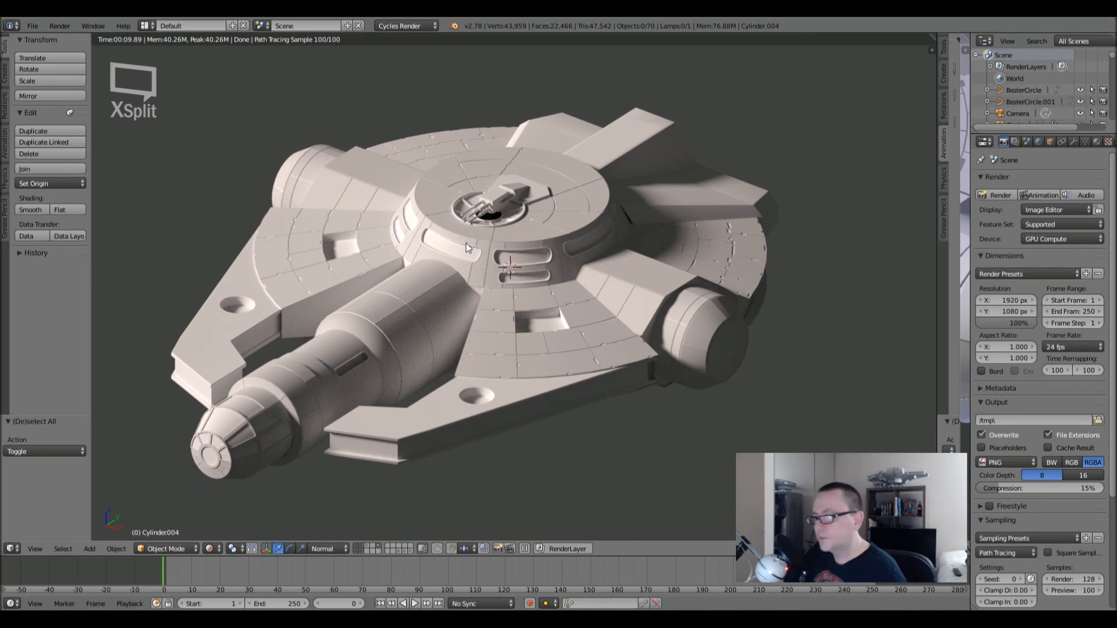
{"action": "middle_click_drag", "start_coordinate": [470, 242], "coordinate": [486, 253], "text": "shift"}
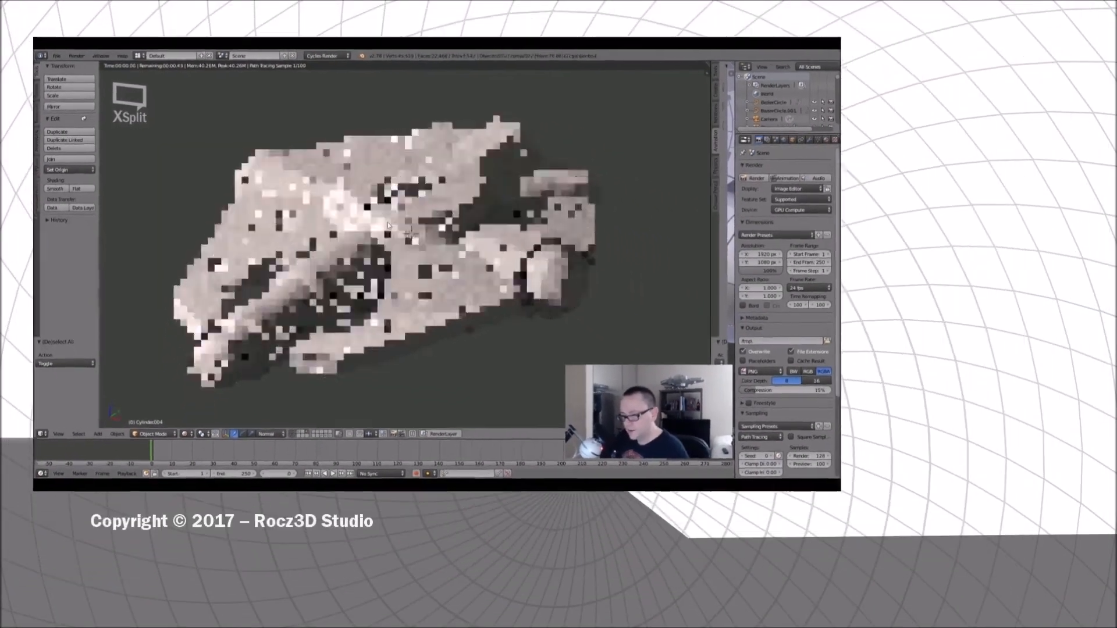